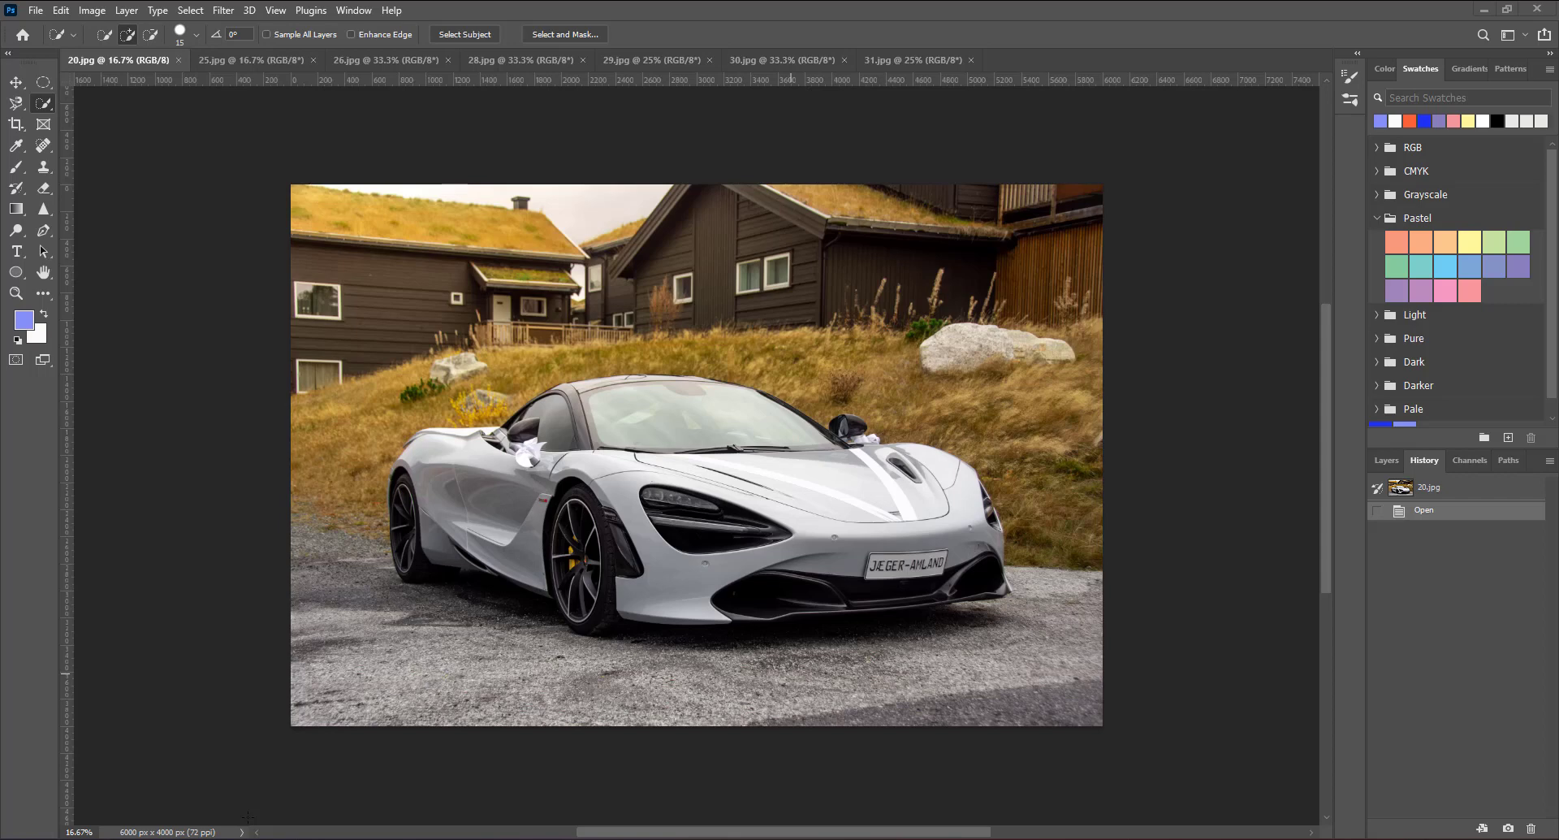
Step: Browse the Image and Filter menus without applying anything
{"action": "left_click", "coordinate": [98, 8]}
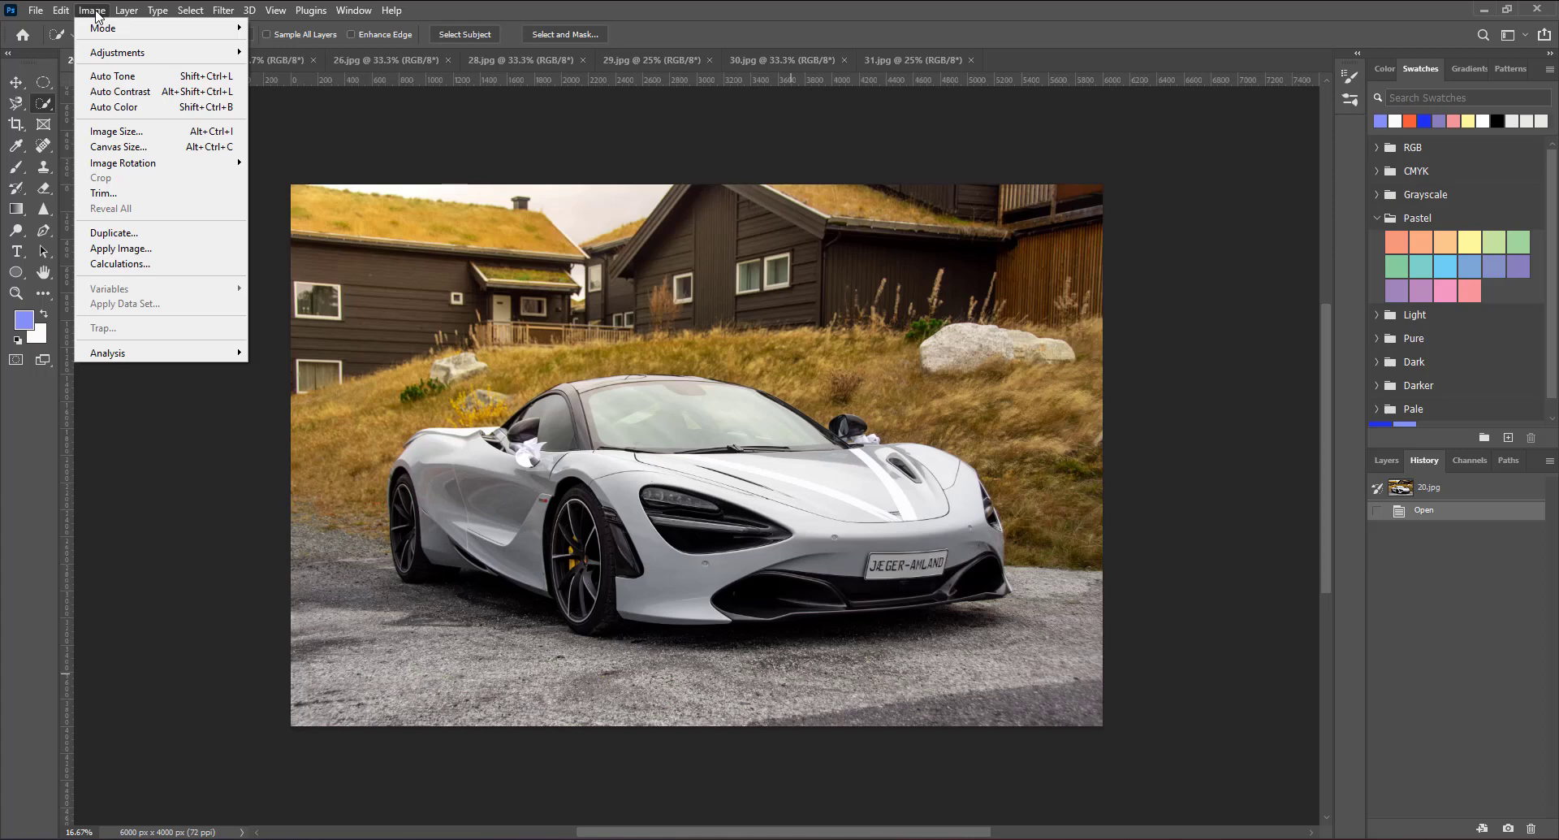
{"action": "left_click", "coordinate": [95, 11]}
{"action": "left_click", "coordinate": [224, 10]}
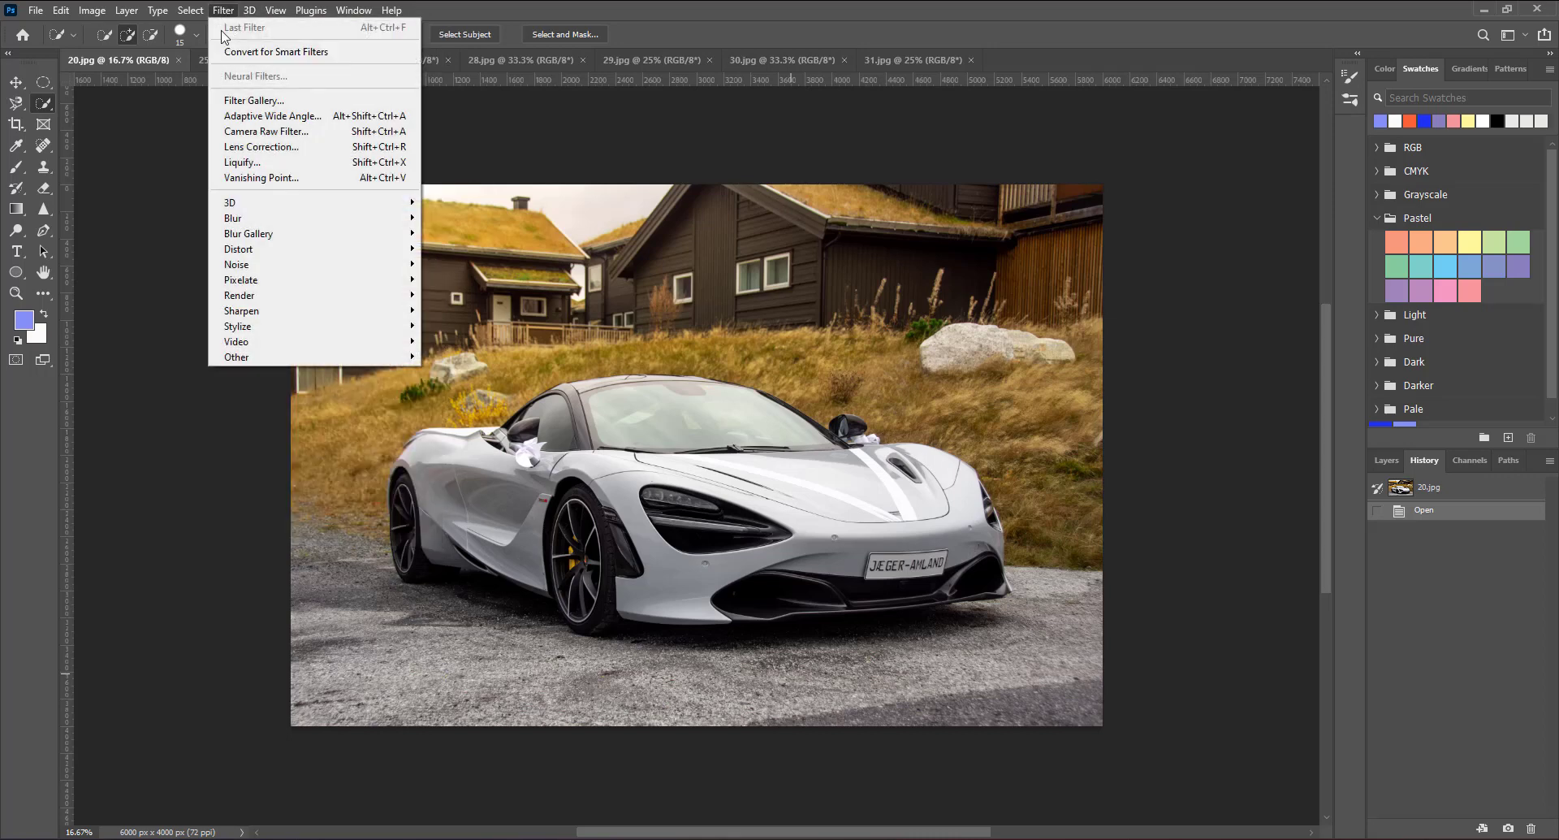
{"action": "mouse_move", "coordinate": [314, 203]}
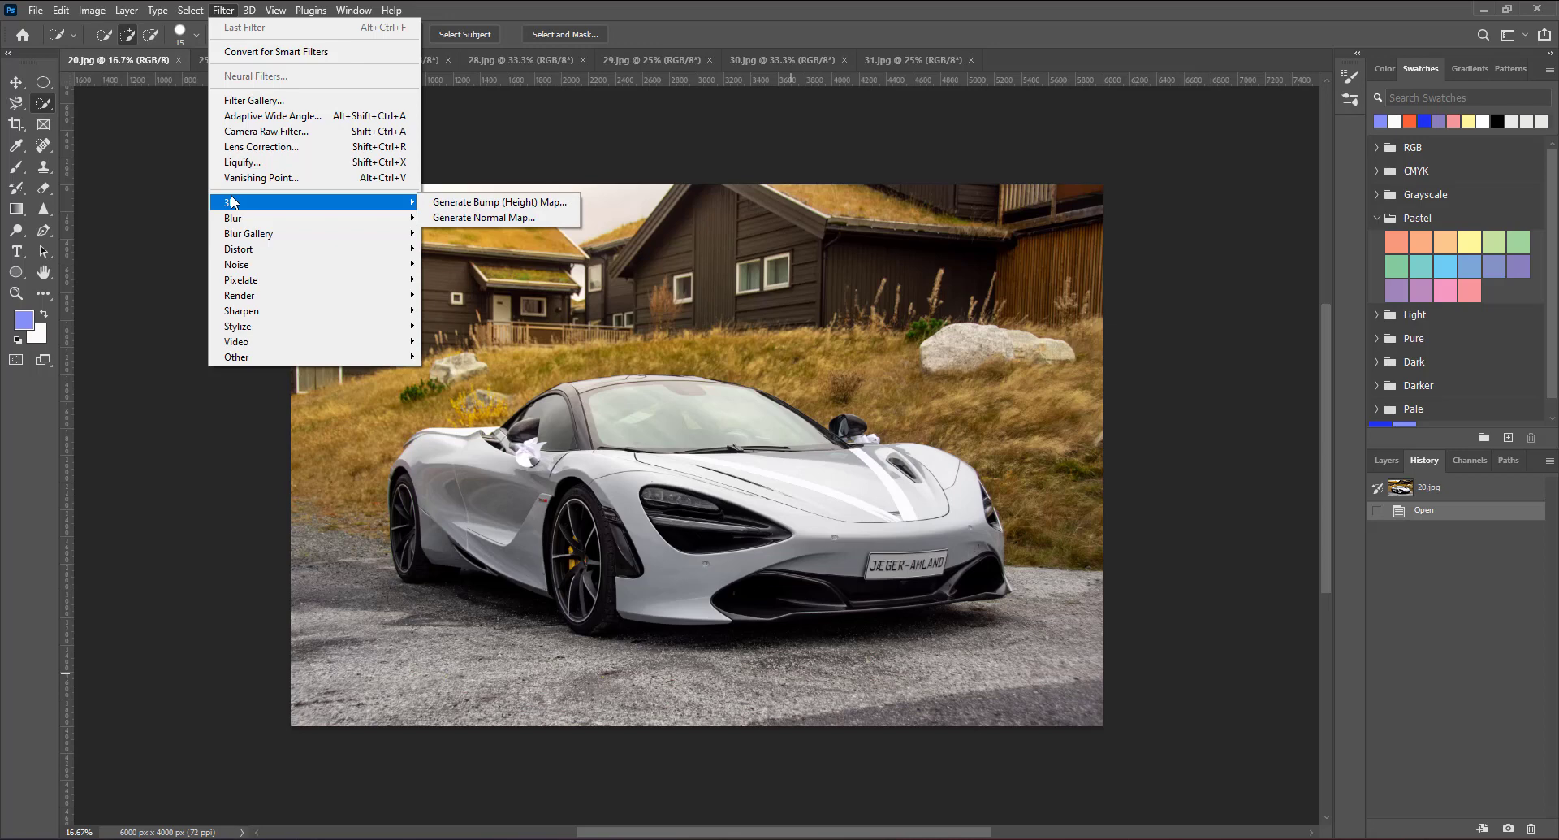
{"action": "left_click", "coordinate": [721, 7]}
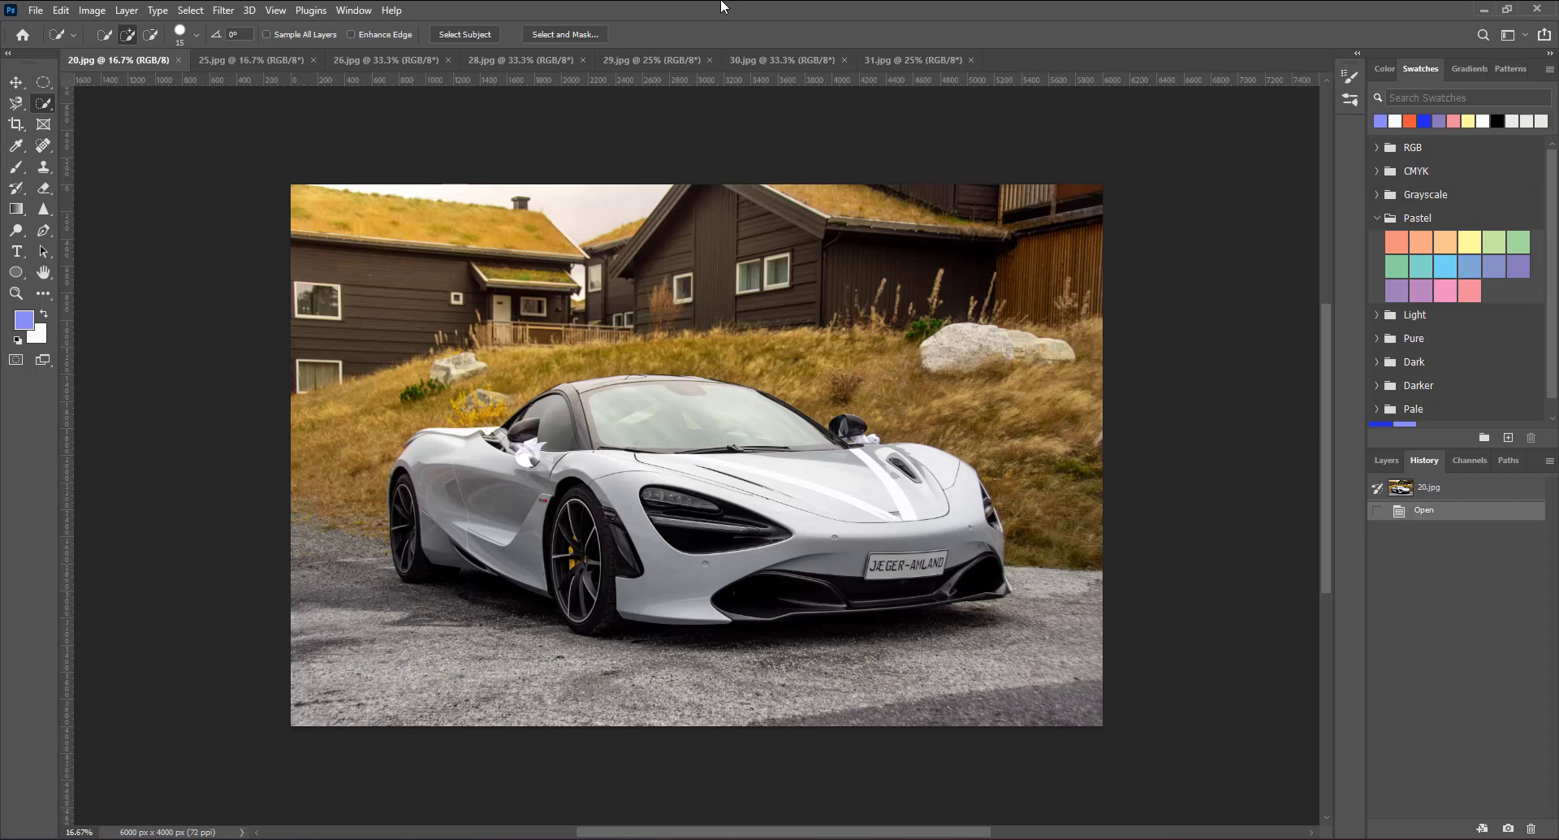
{"action": "left_click", "coordinate": [93, 11]}
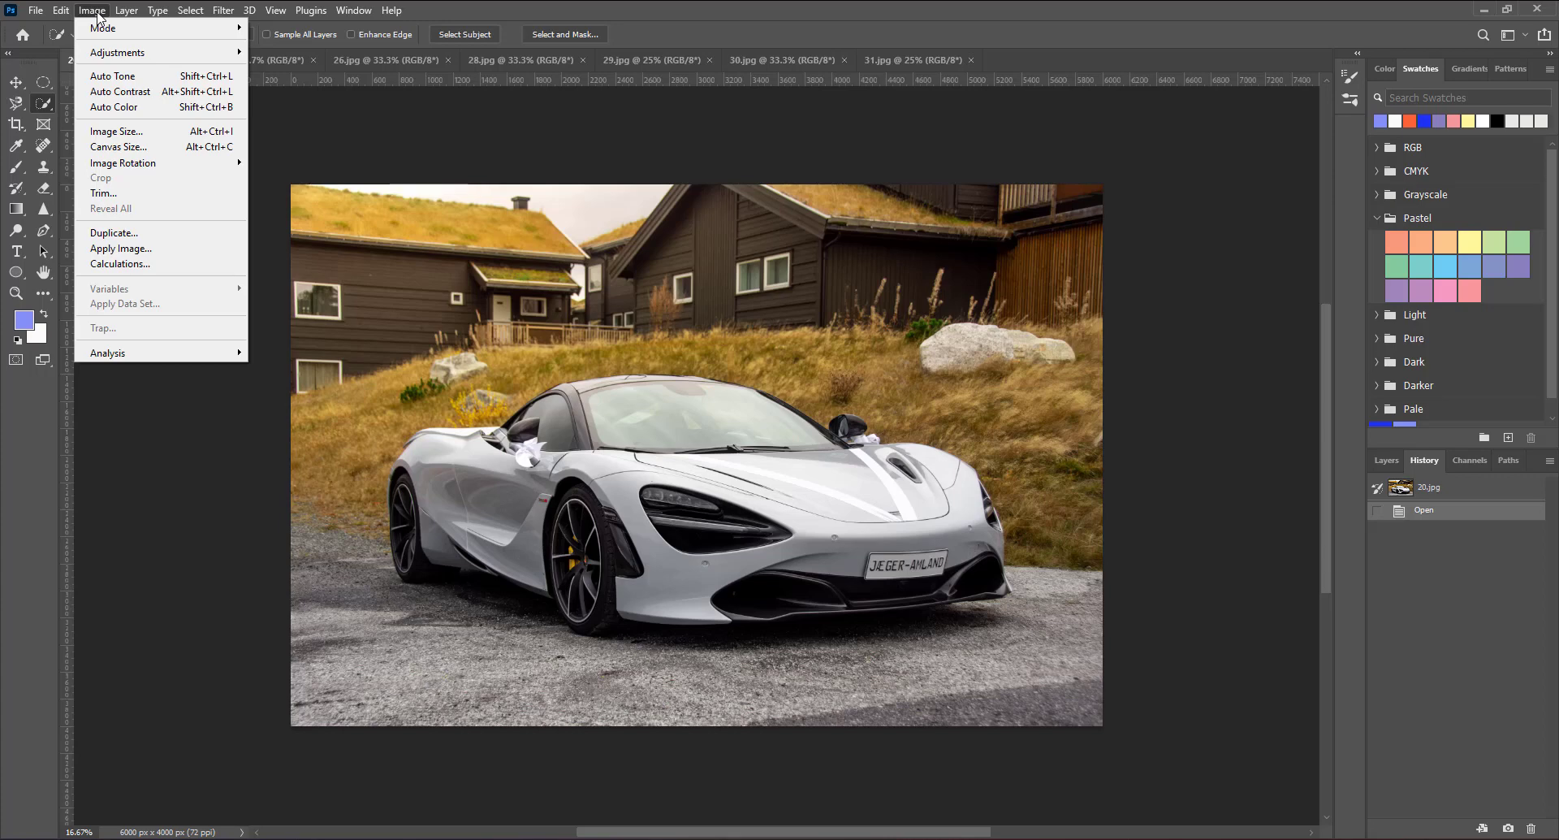
Step: Select the Dodge tool, view its toning-tool flyout, and bring up Image > Mode
{"action": "left_click", "coordinate": [10, 237]}
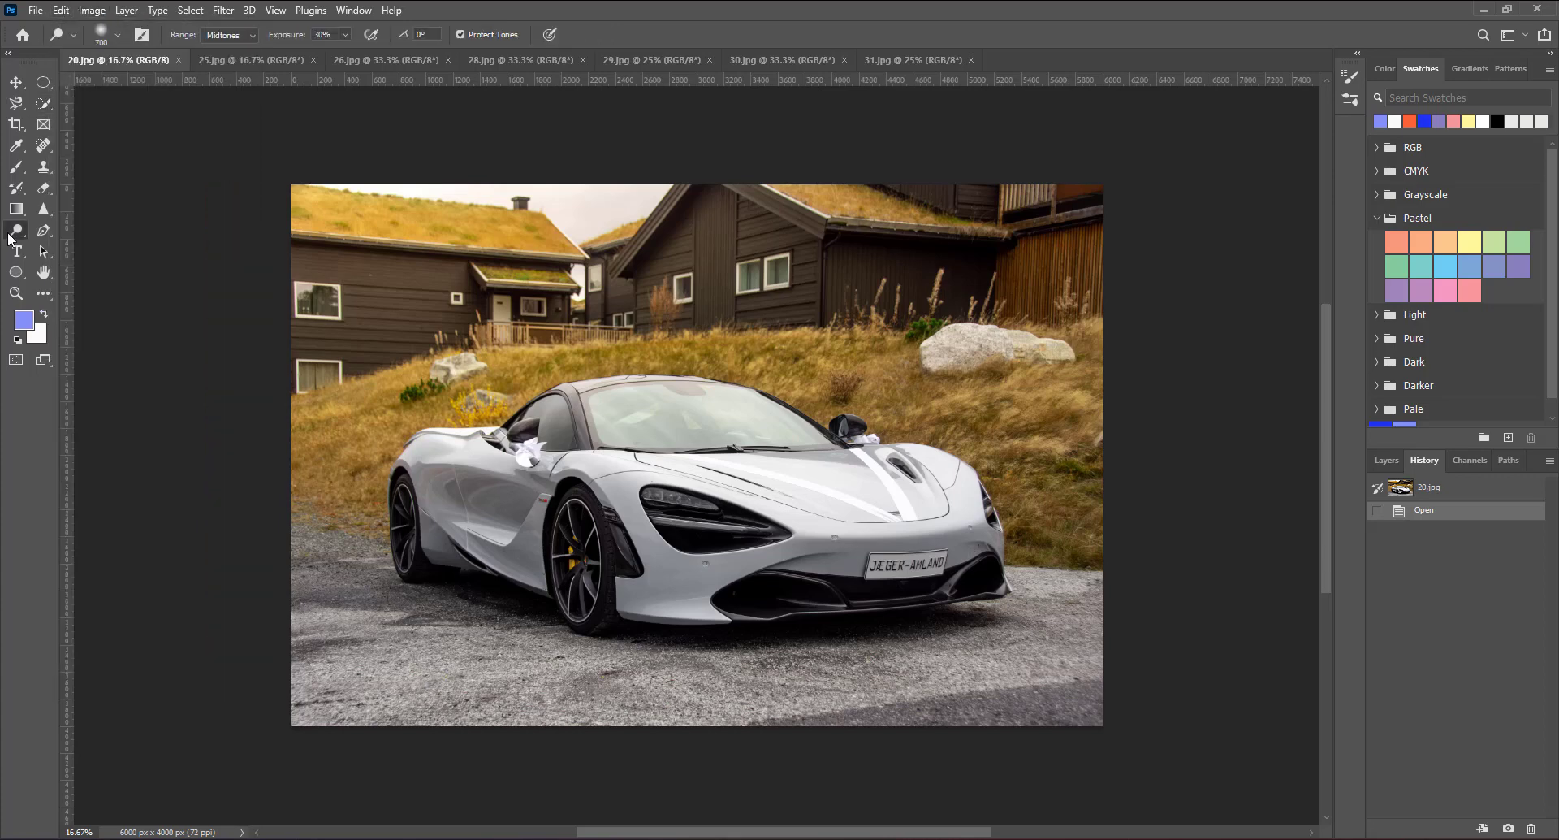
{"action": "right_click", "coordinate": [12, 235]}
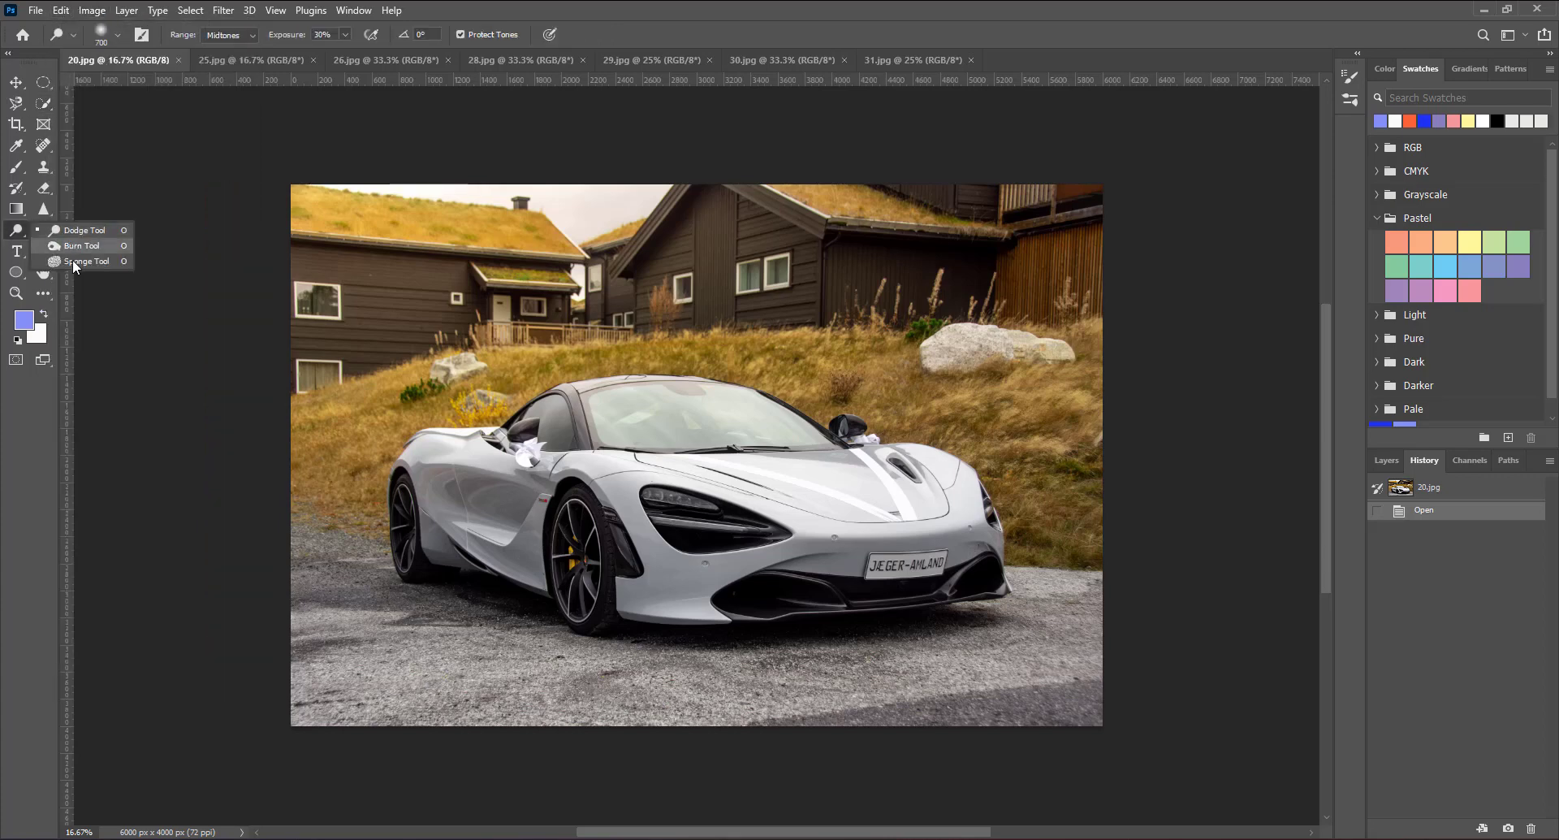
{"action": "left_click", "coordinate": [90, 10]}
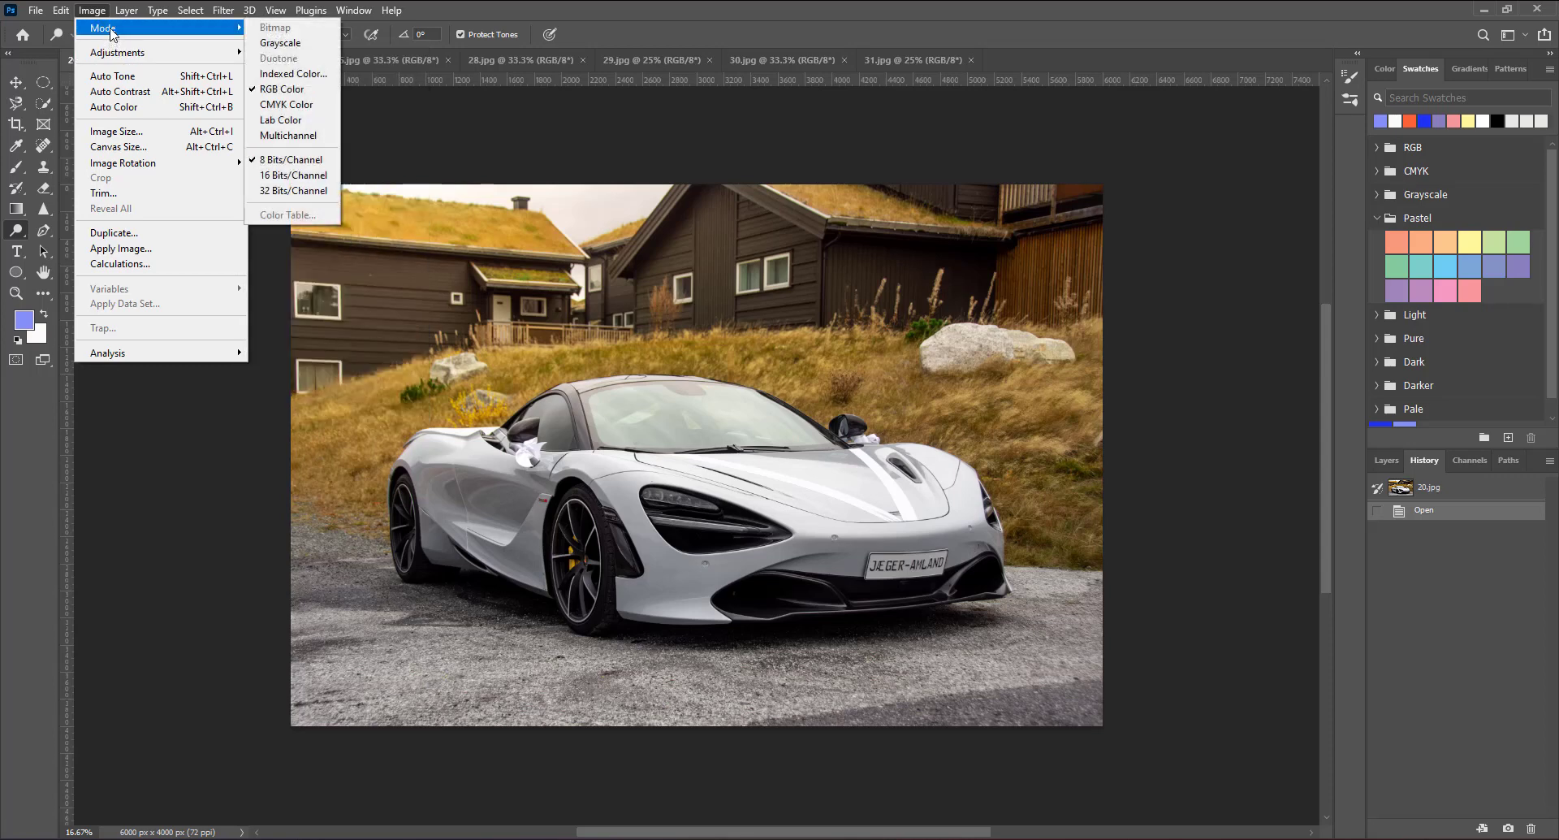
{"action": "mouse_move", "coordinate": [122, 27]}
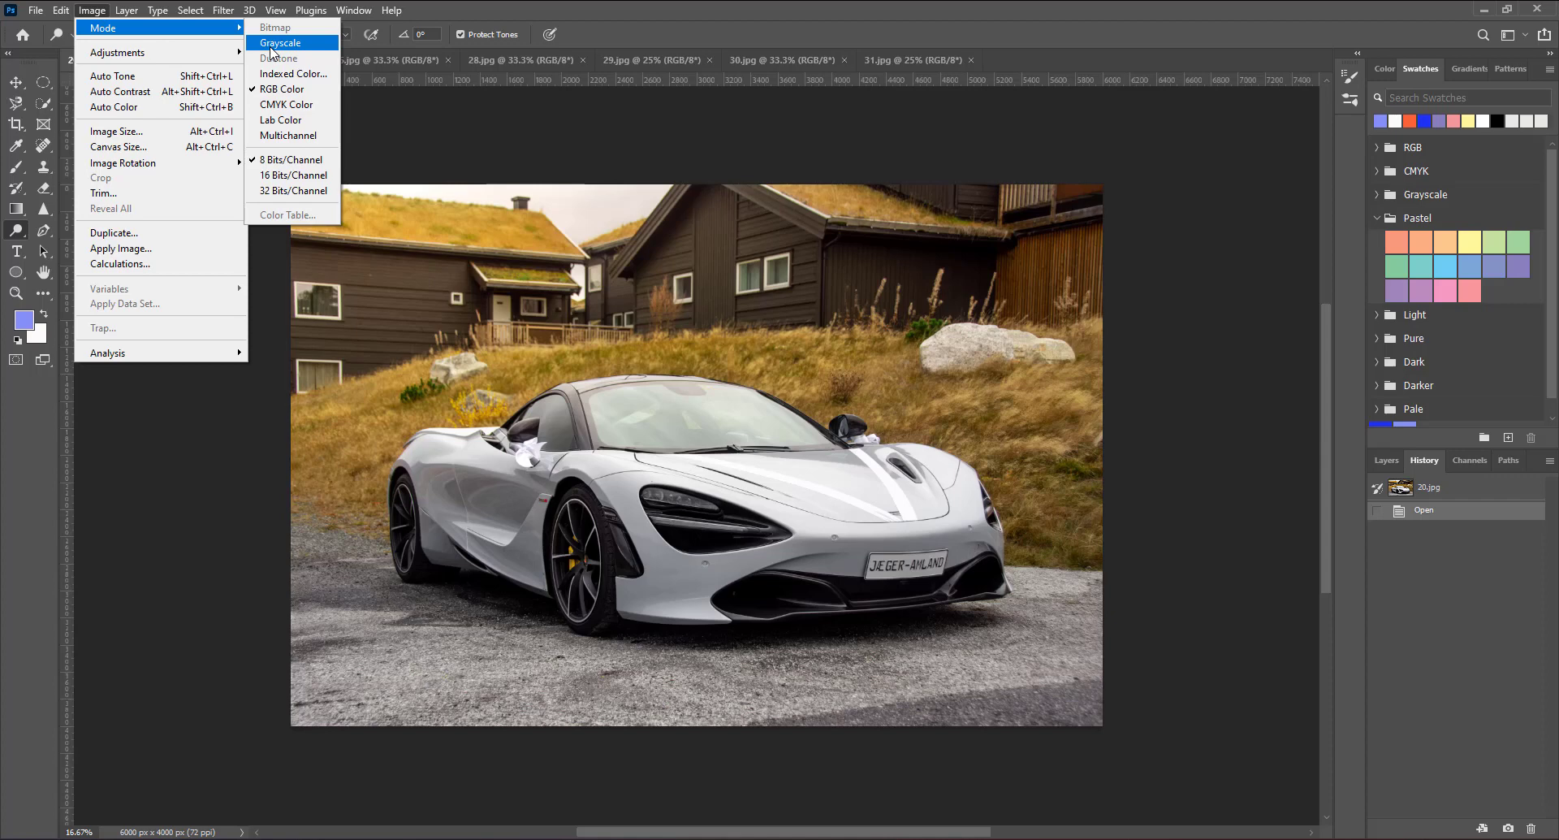
Step: Convert the car photo to Grayscale, discarding colour, then revert it via the 20.jpg History snapshot
{"action": "left_click", "coordinate": [271, 49]}
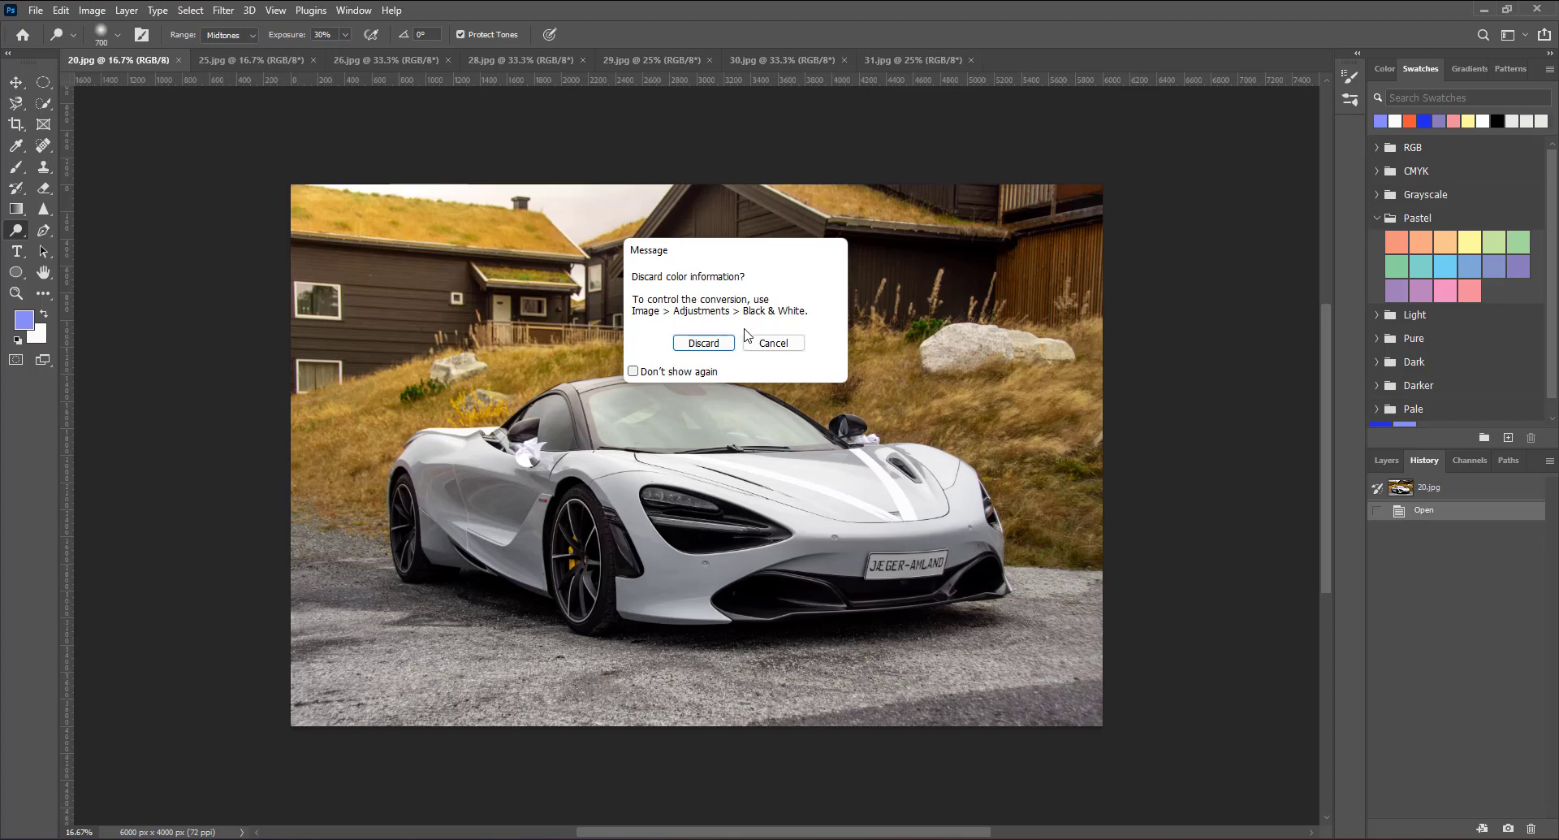
{"action": "left_click", "coordinate": [703, 342]}
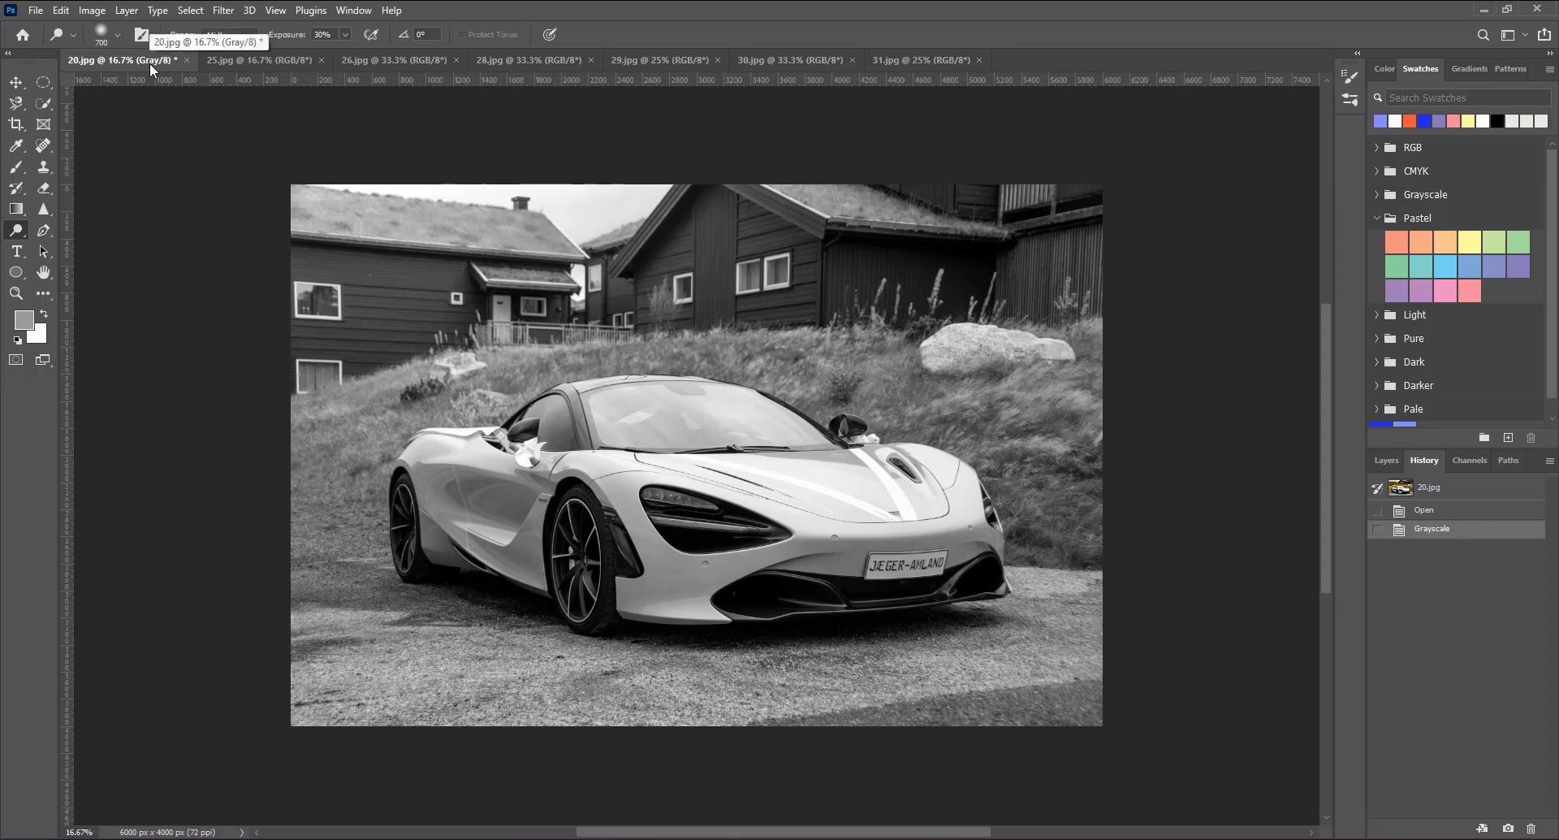
{"action": "left_click", "coordinate": [227, 61]}
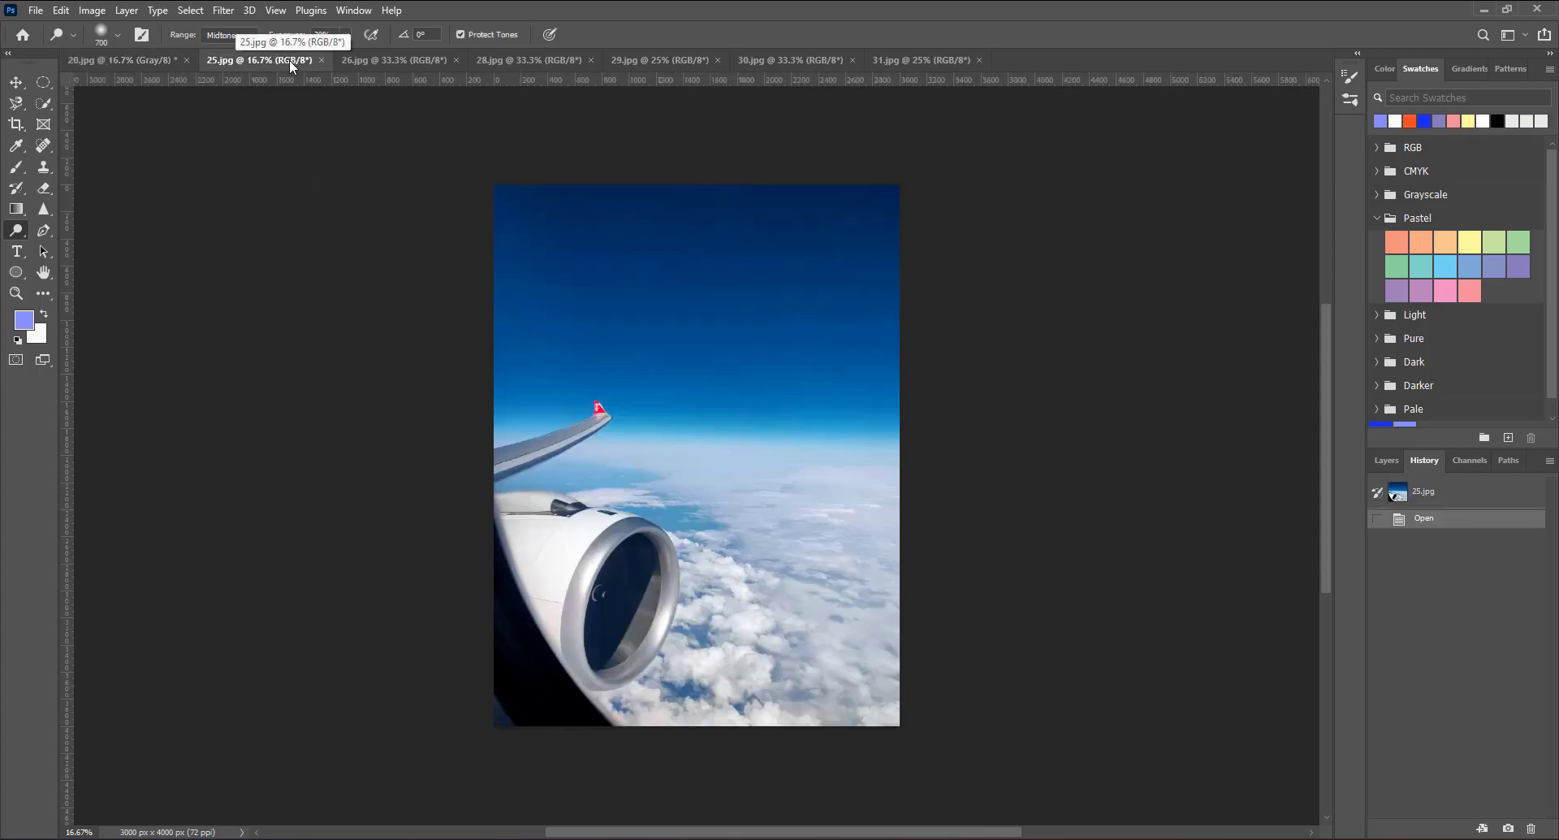
{"action": "left_click", "coordinate": [163, 60]}
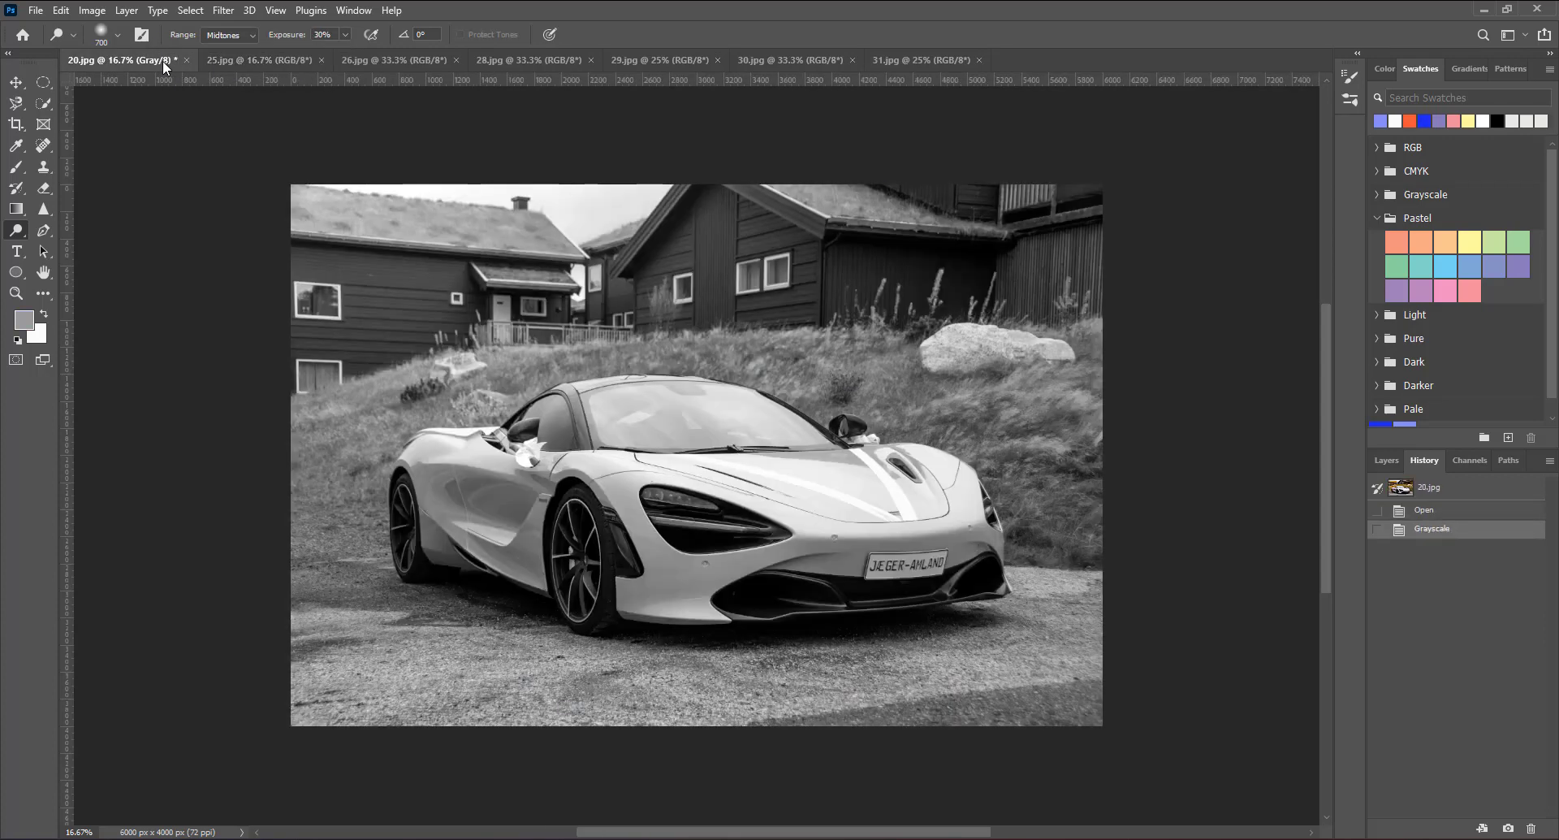
{"action": "left_click", "coordinate": [99, 9]}
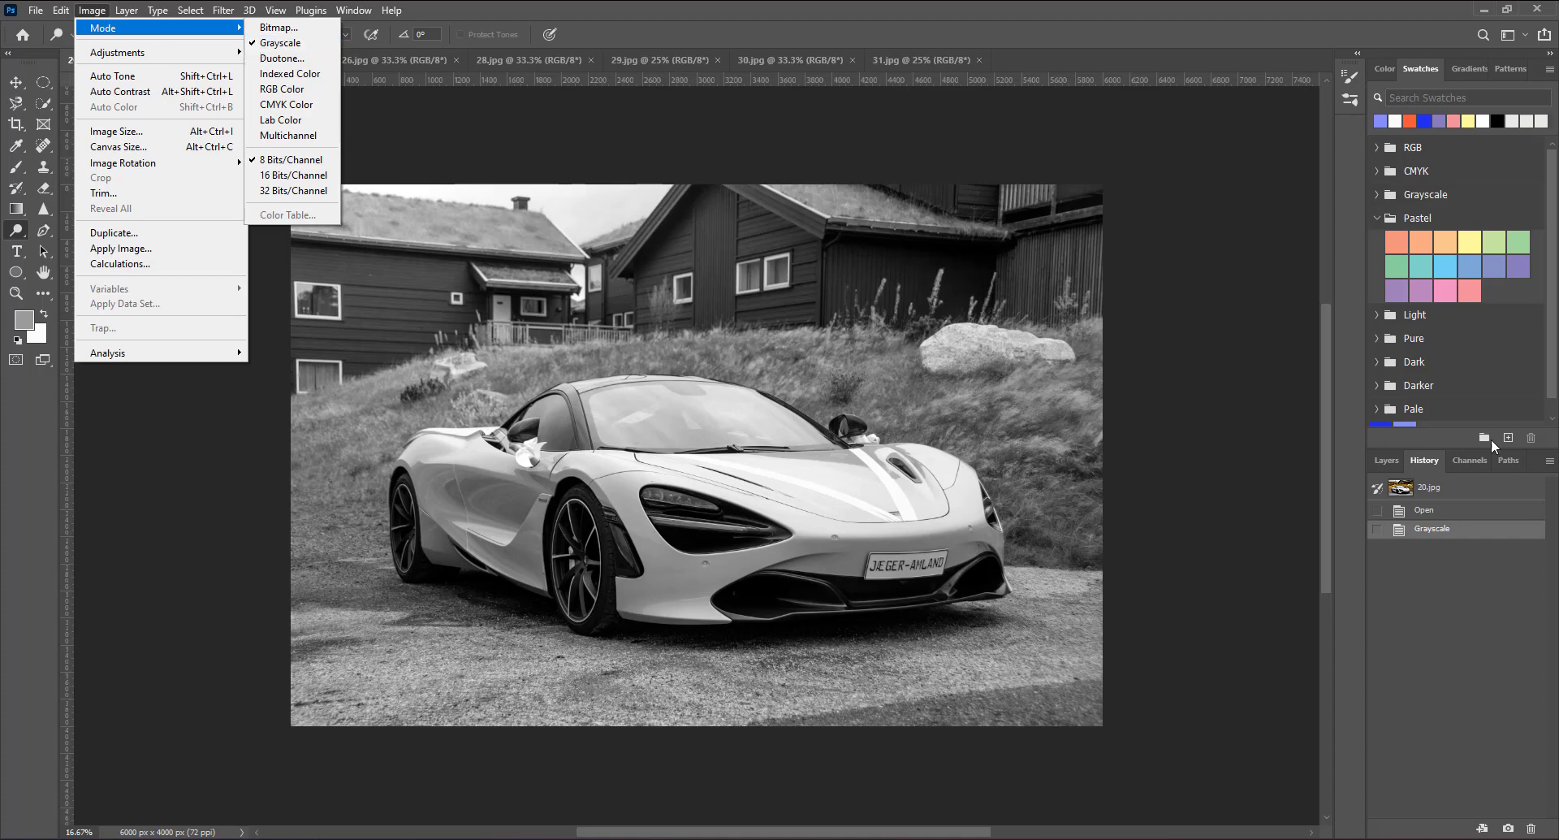
{"action": "left_click", "coordinate": [1426, 488]}
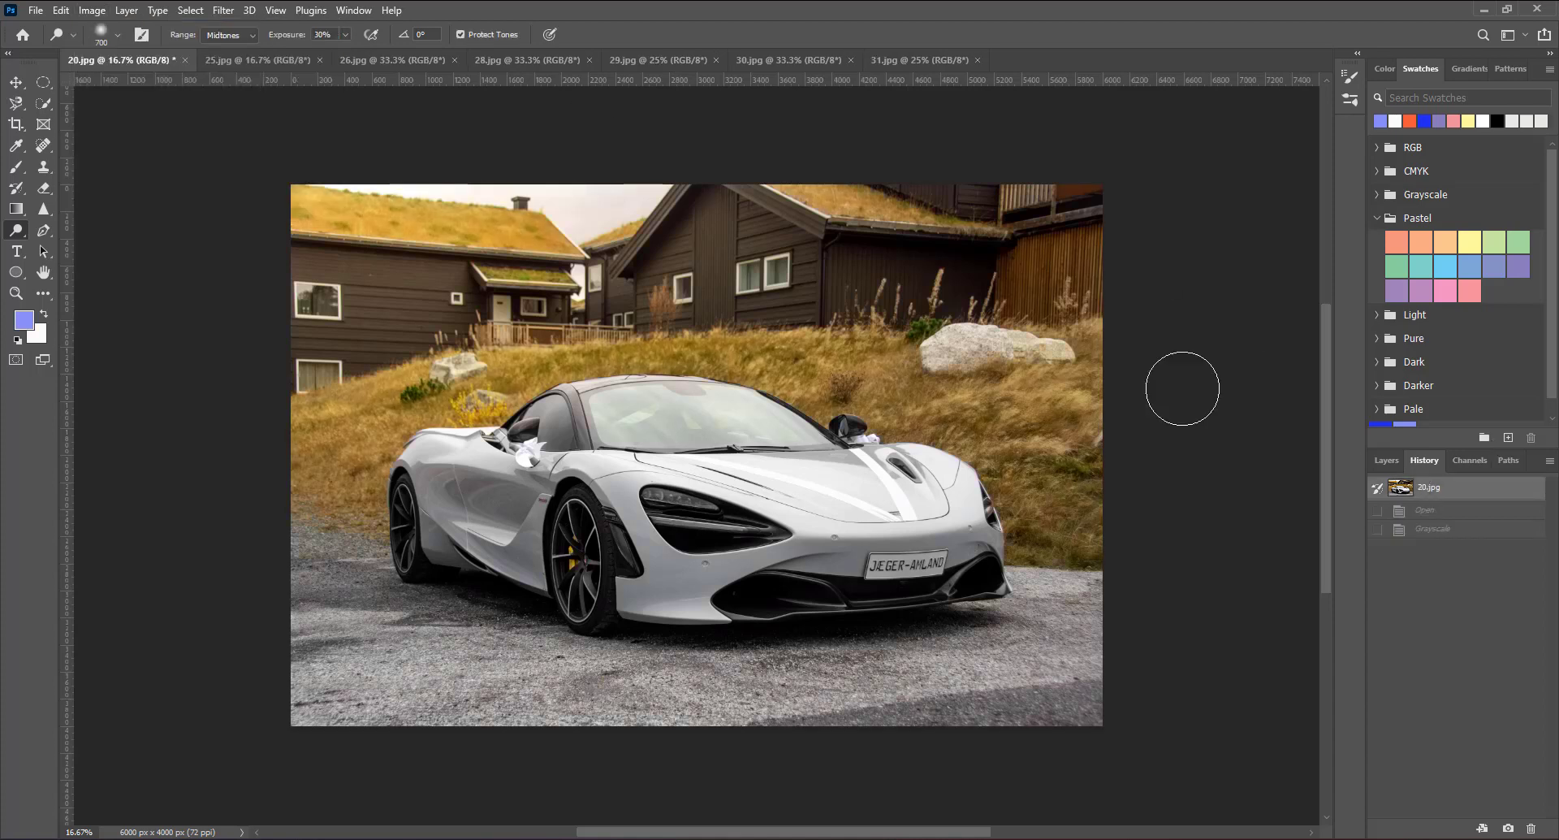
Step: Convert the car photo to CMYK Color, ticking Don't show again for the warning
{"action": "left_click", "coordinate": [92, 10]}
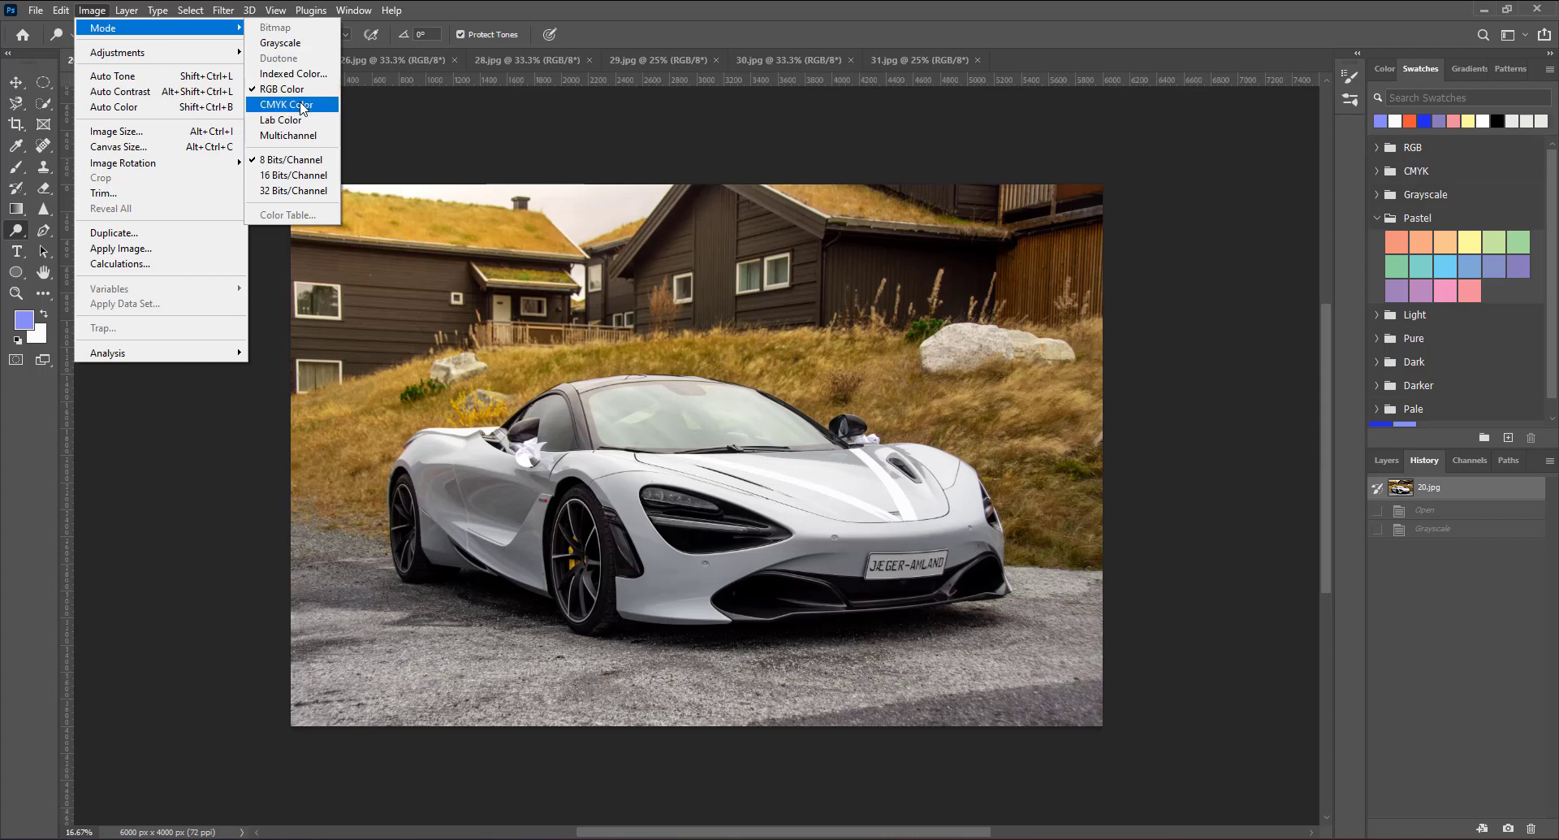
{"action": "left_click", "coordinate": [301, 104]}
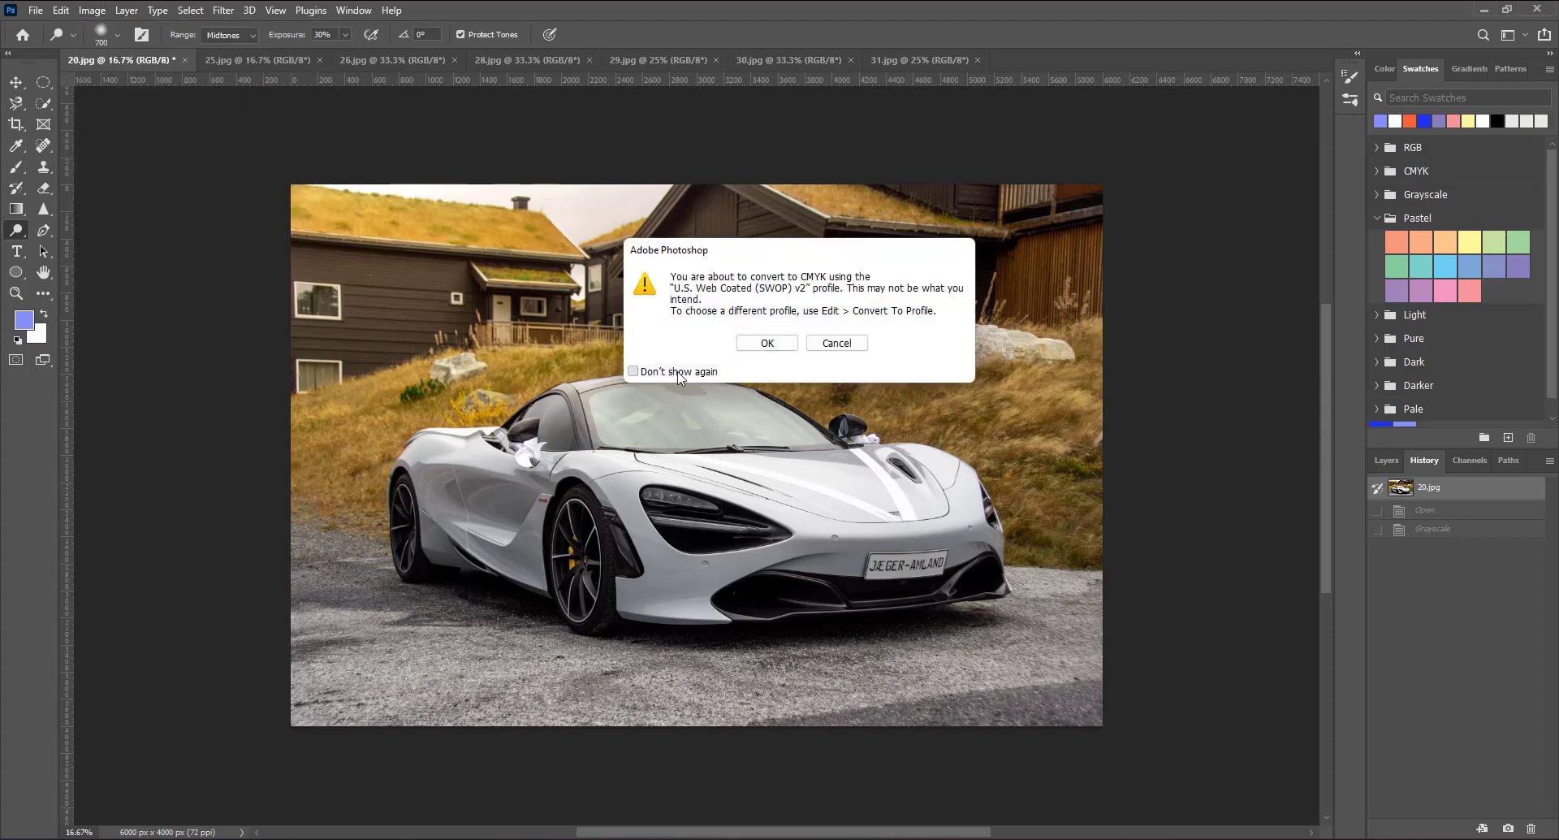
{"action": "left_click", "coordinate": [679, 372]}
{"action": "left_click", "coordinate": [759, 344]}
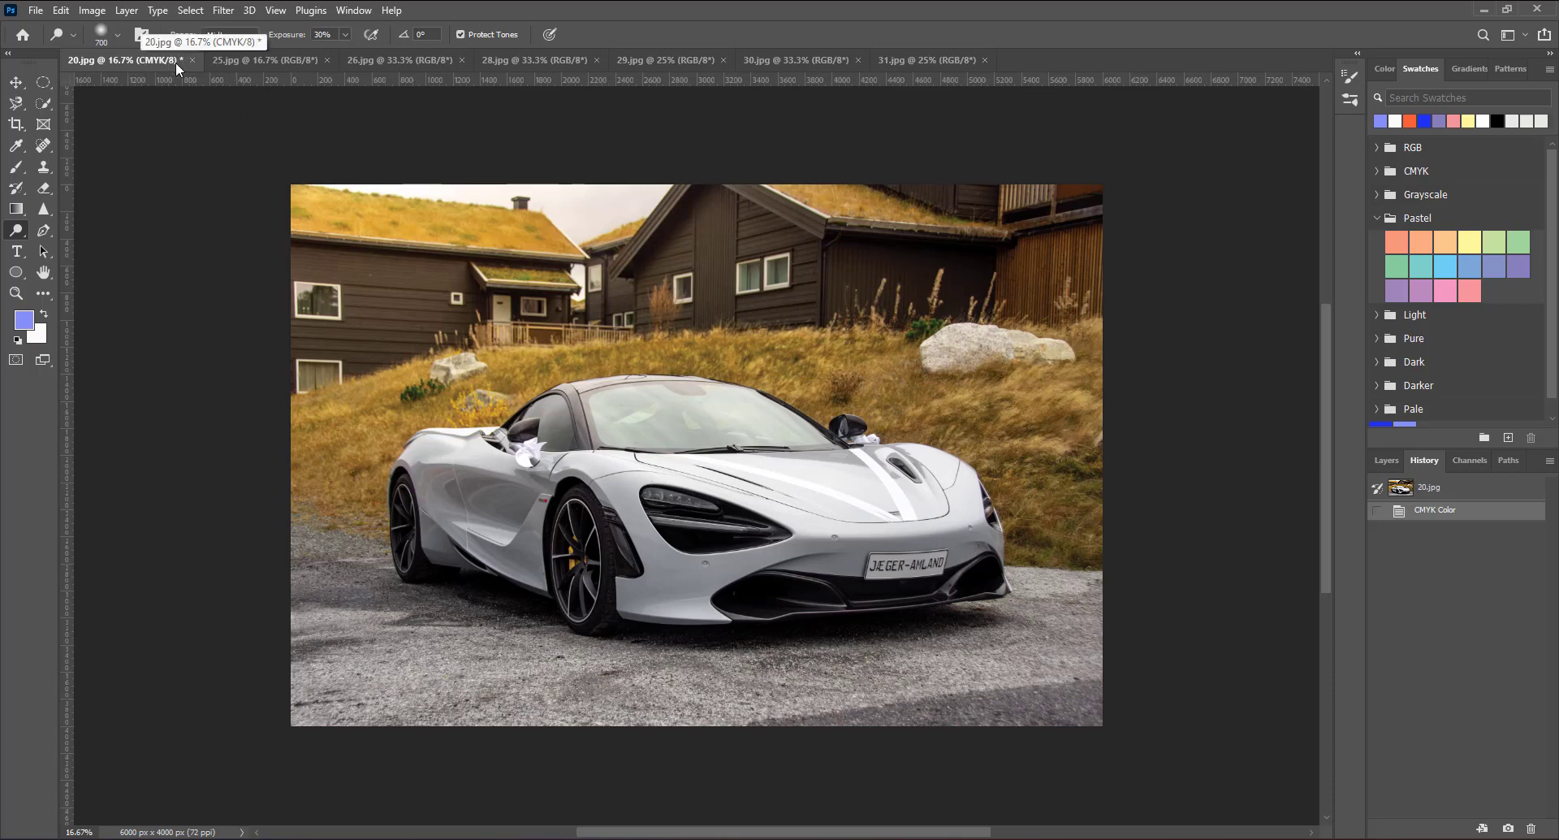
Step: Compare the car photo before and after the CMYK conversion in History
{"action": "left_click", "coordinate": [280, 64]}
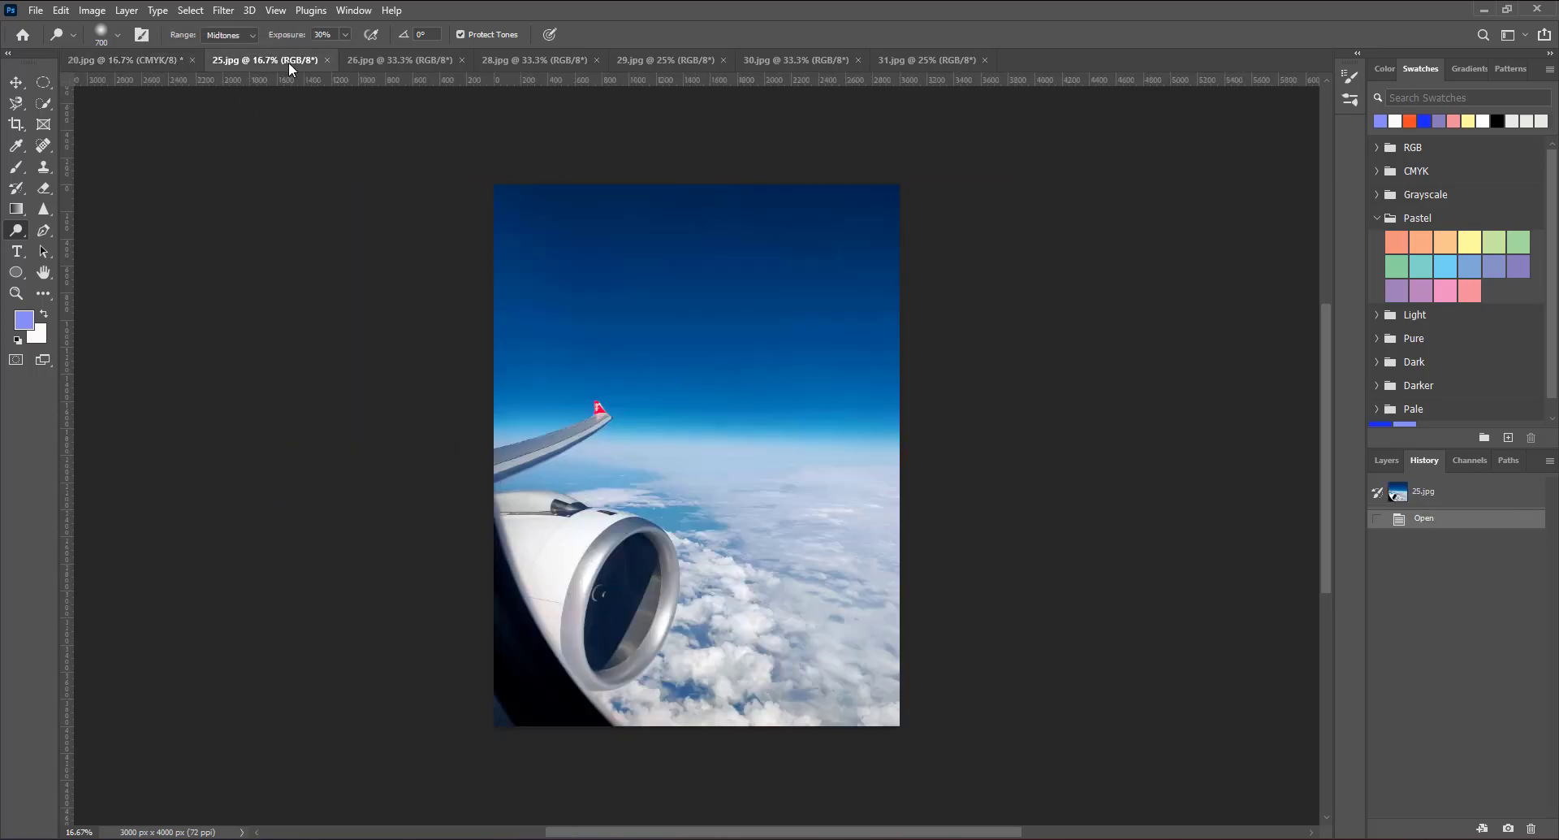
{"action": "left_click", "coordinate": [149, 62]}
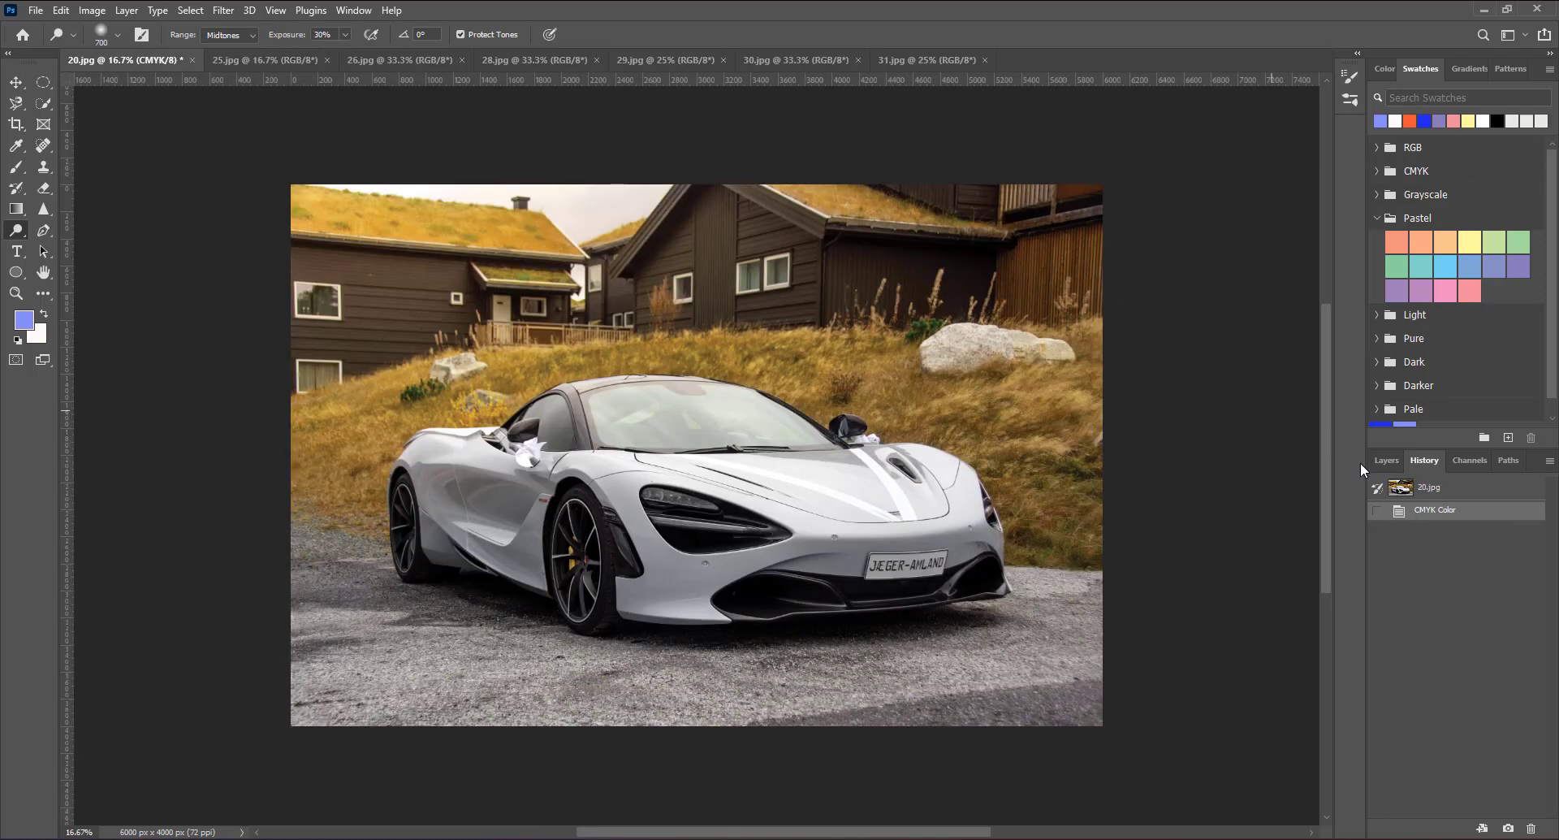
{"action": "left_click", "coordinate": [1456, 492]}
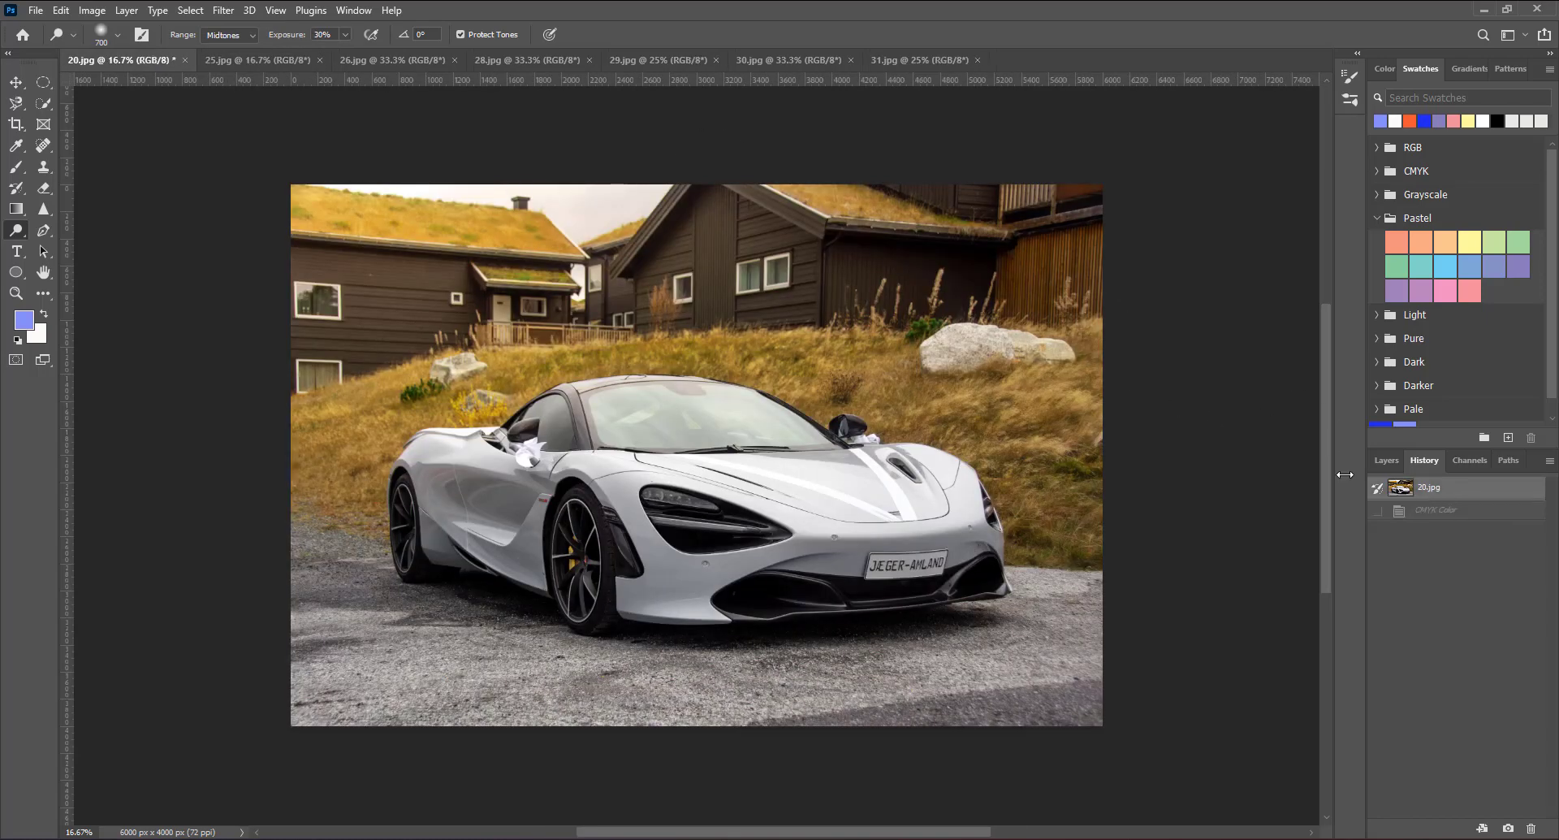
{"action": "left_click", "coordinate": [1451, 509]}
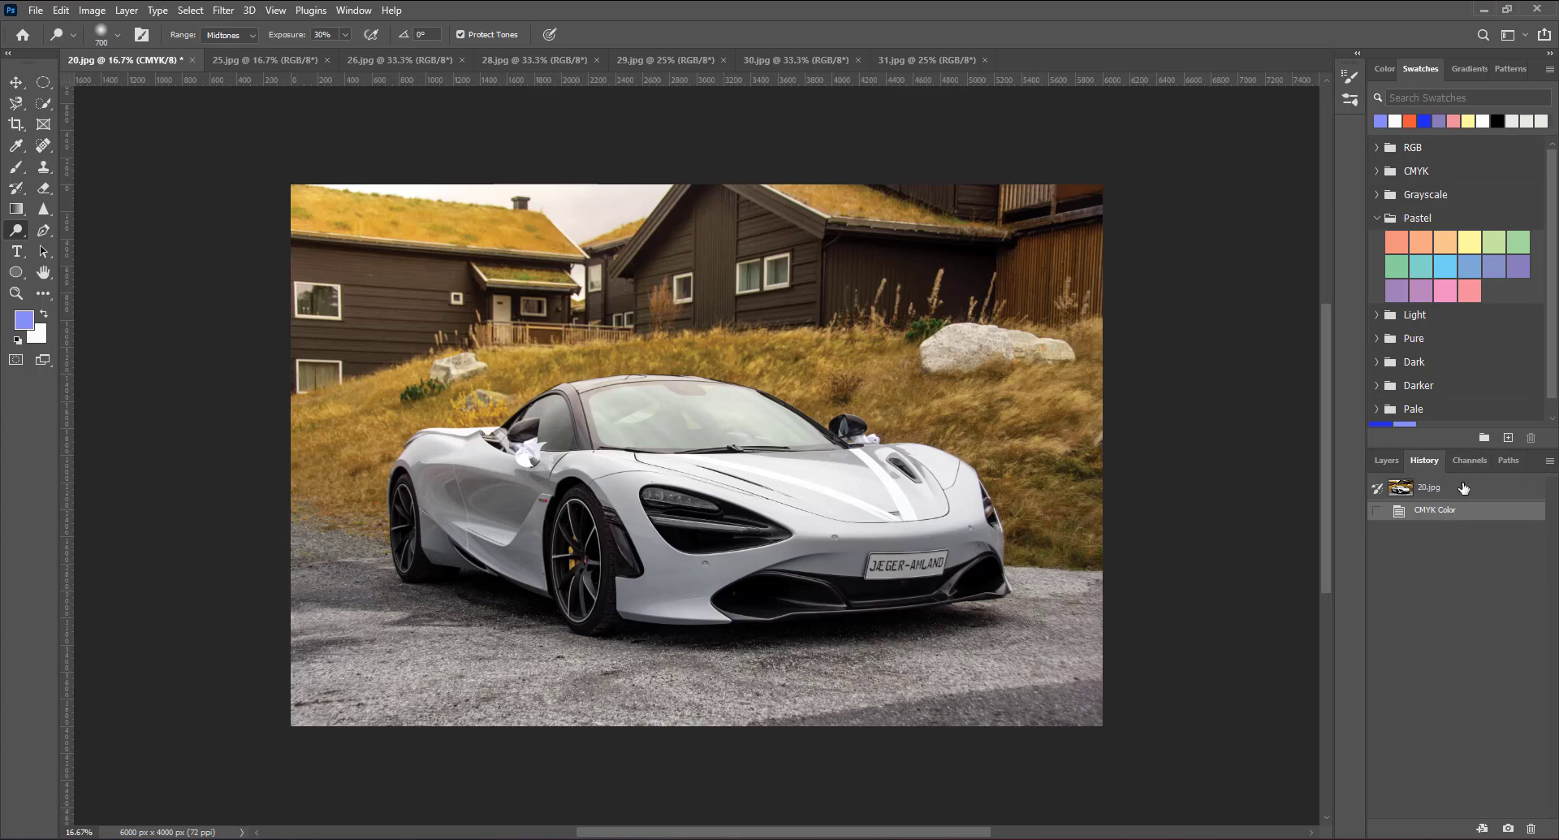
Step: Convert the CMYK car photo back to RGB Color via Image > Mode
{"action": "left_click", "coordinate": [1464, 487]}
{"action": "left_click", "coordinate": [92, 10]}
{"action": "mouse_move", "coordinate": [122, 28]}
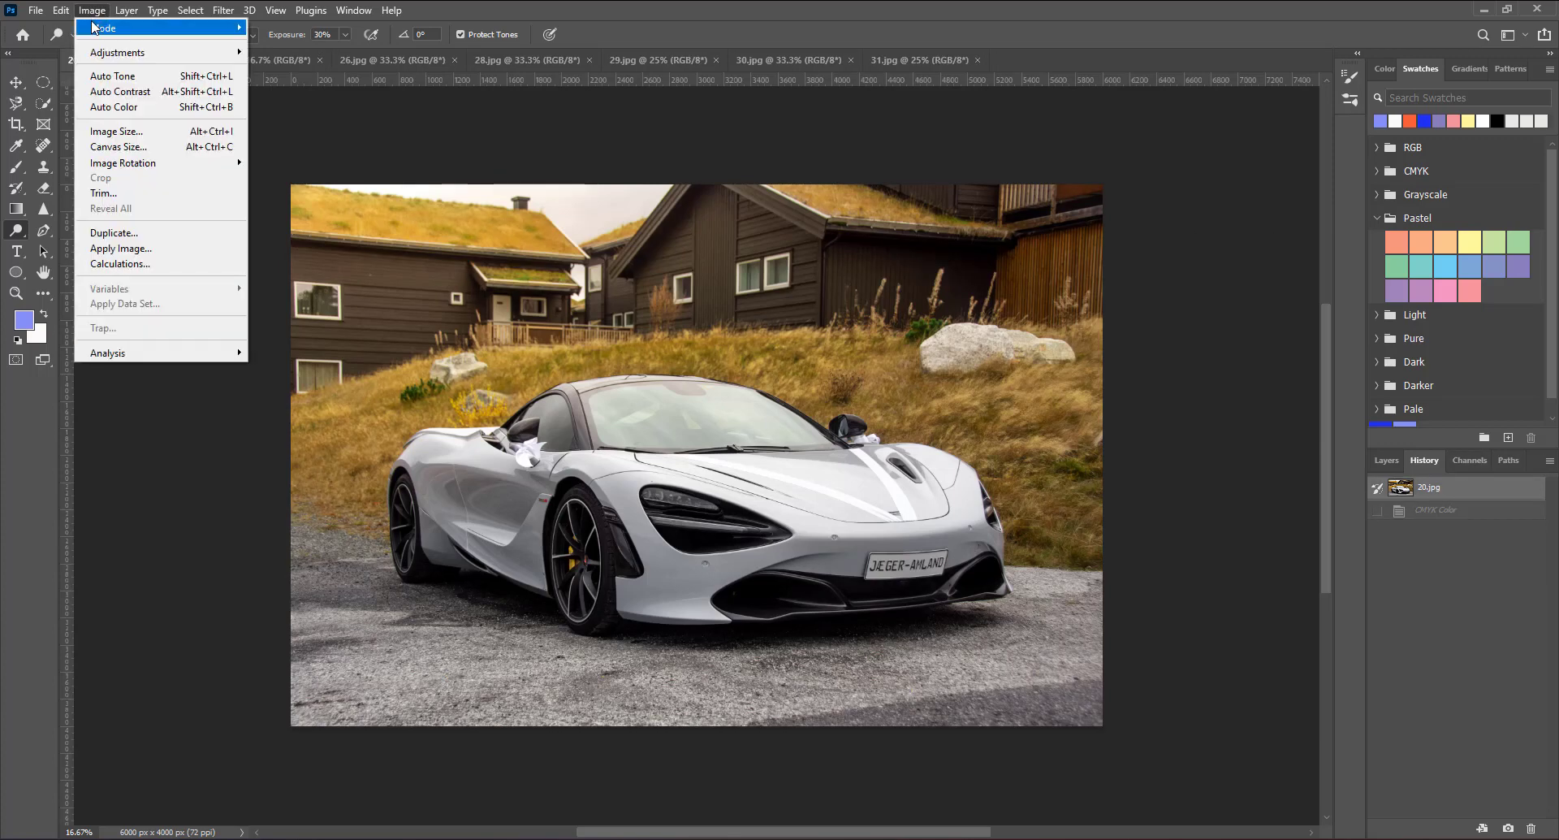
{"action": "left_click", "coordinate": [286, 104]}
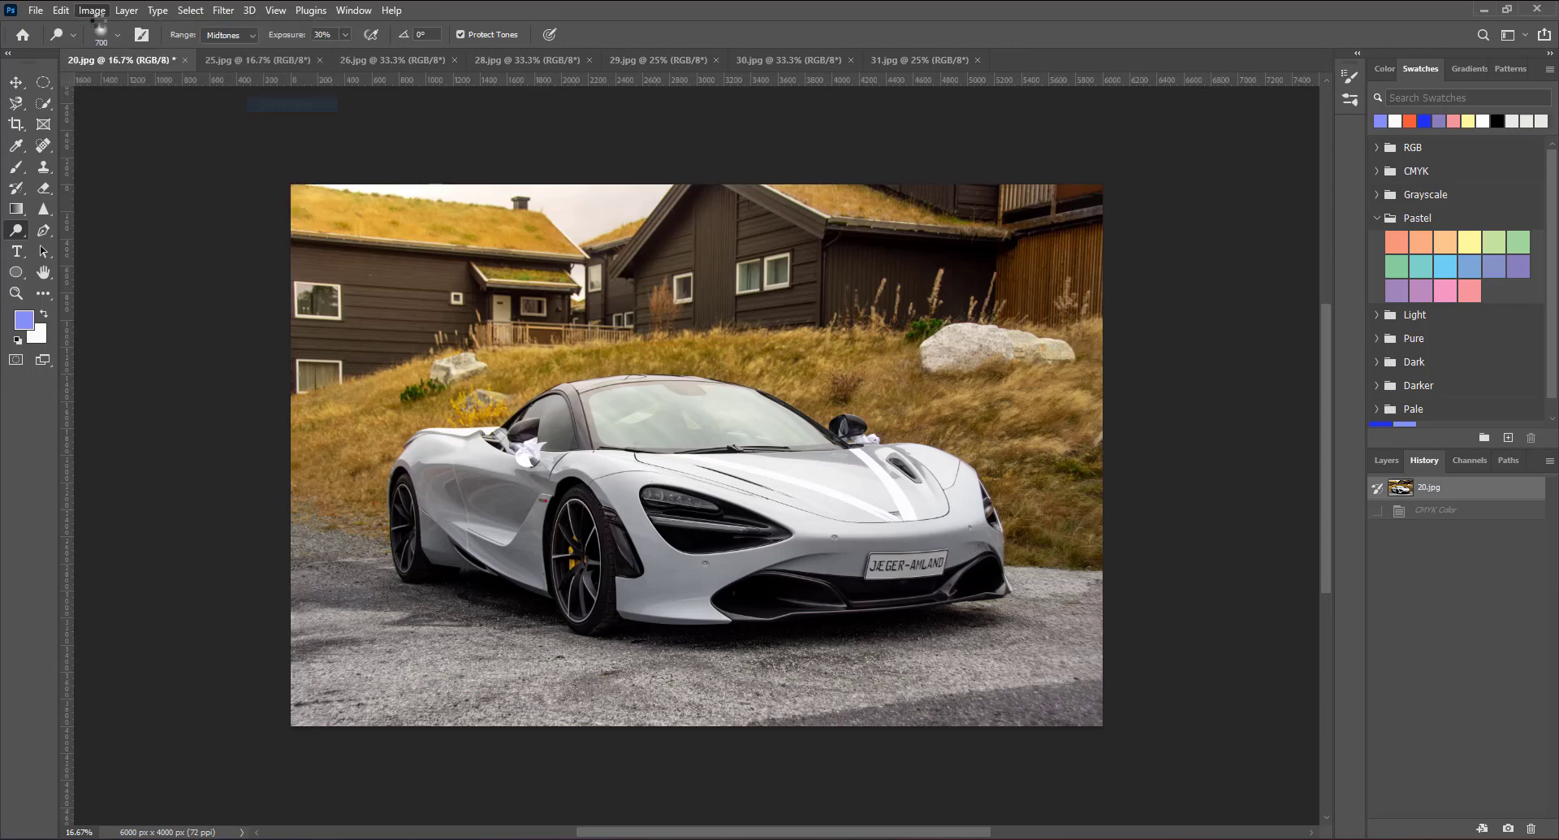
{"action": "left_click", "coordinate": [89, 10]}
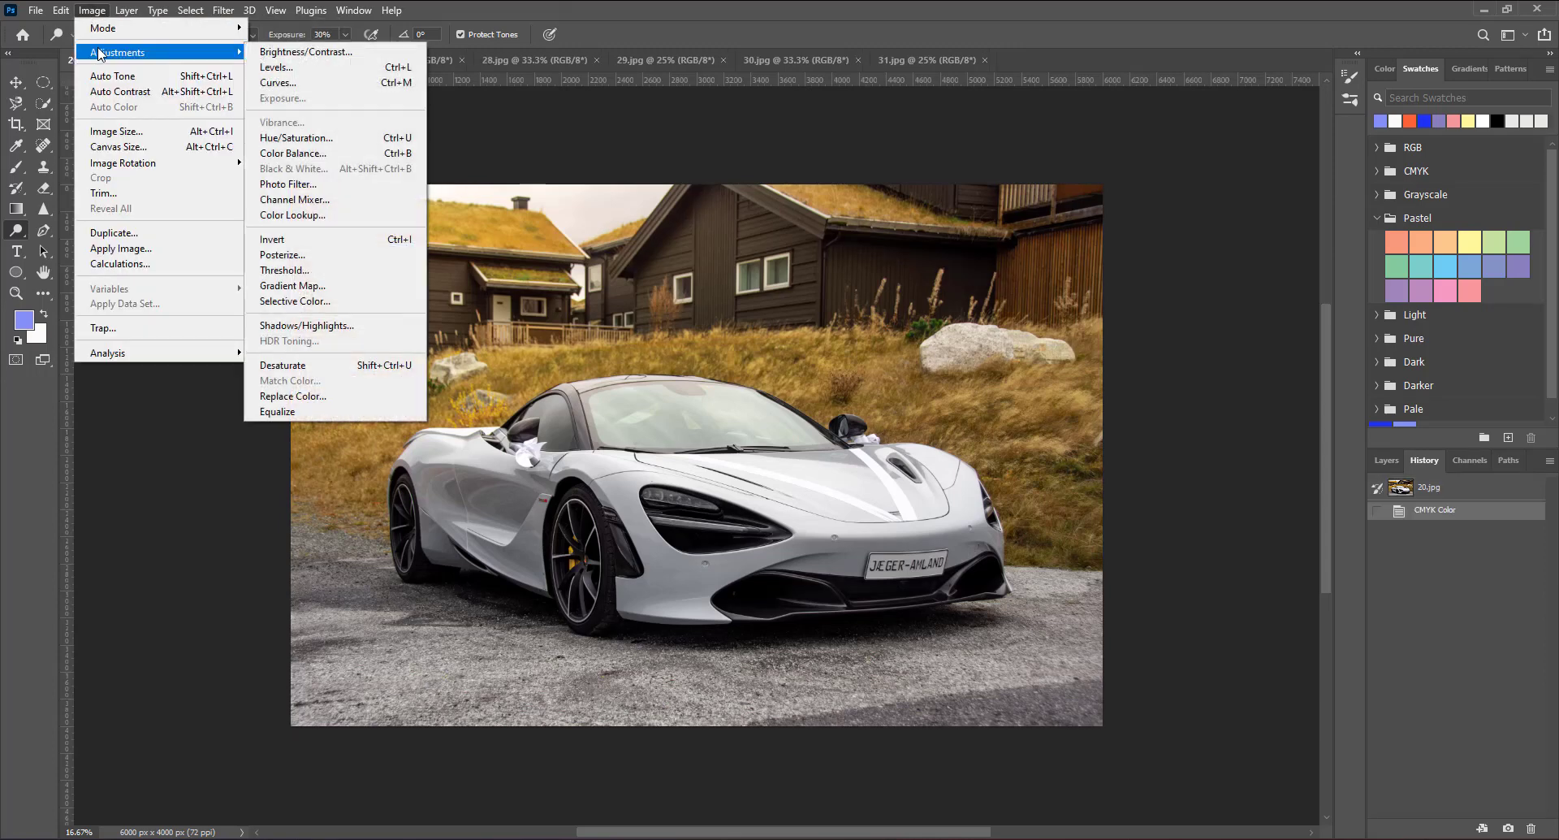
{"action": "mouse_move", "coordinate": [120, 26]}
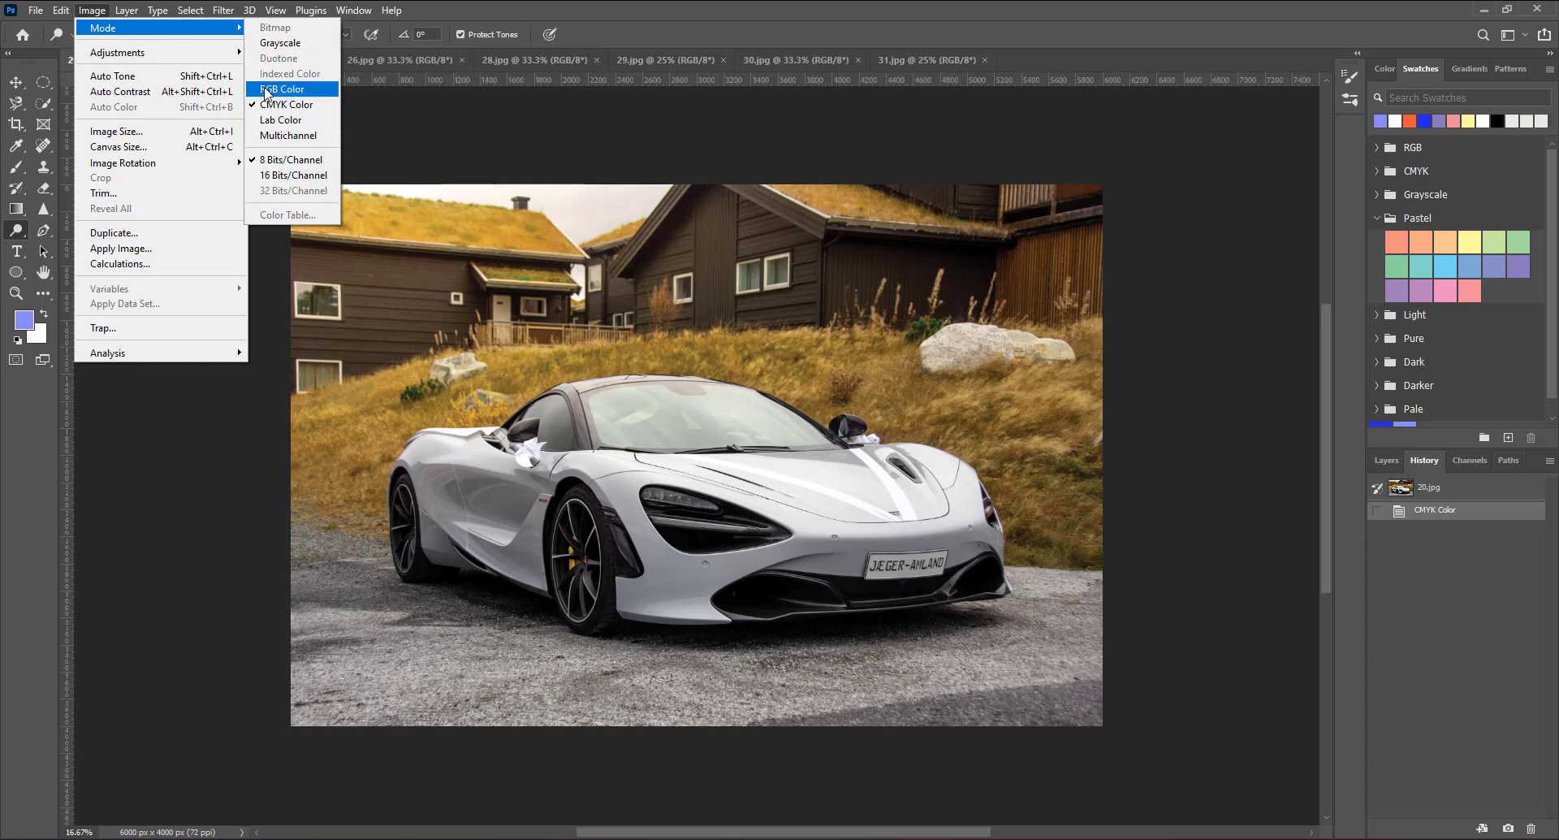
{"action": "left_click", "coordinate": [265, 89]}
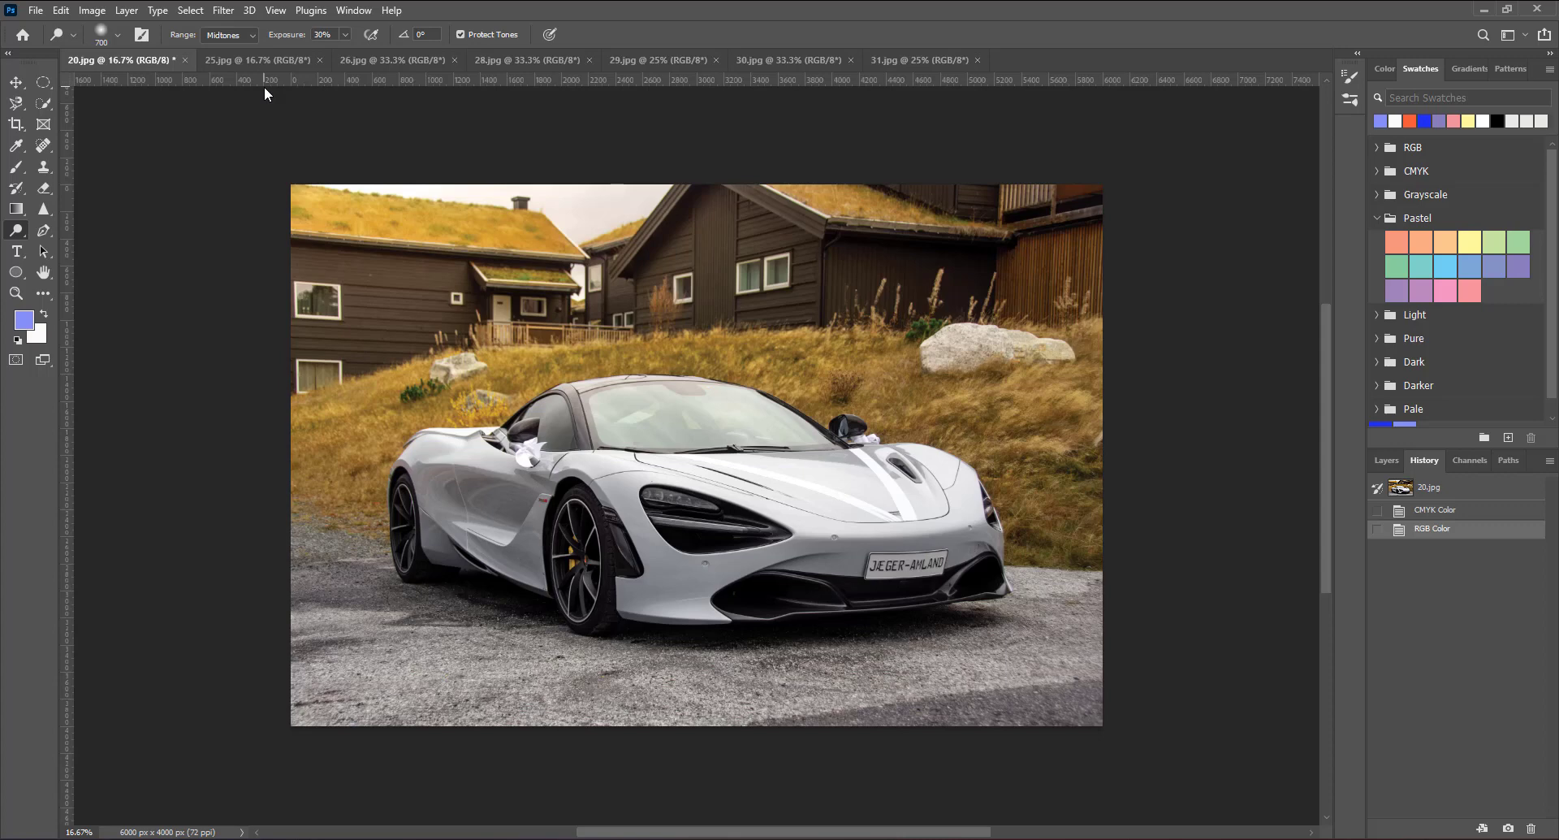
{"action": "left_click", "coordinate": [86, 10]}
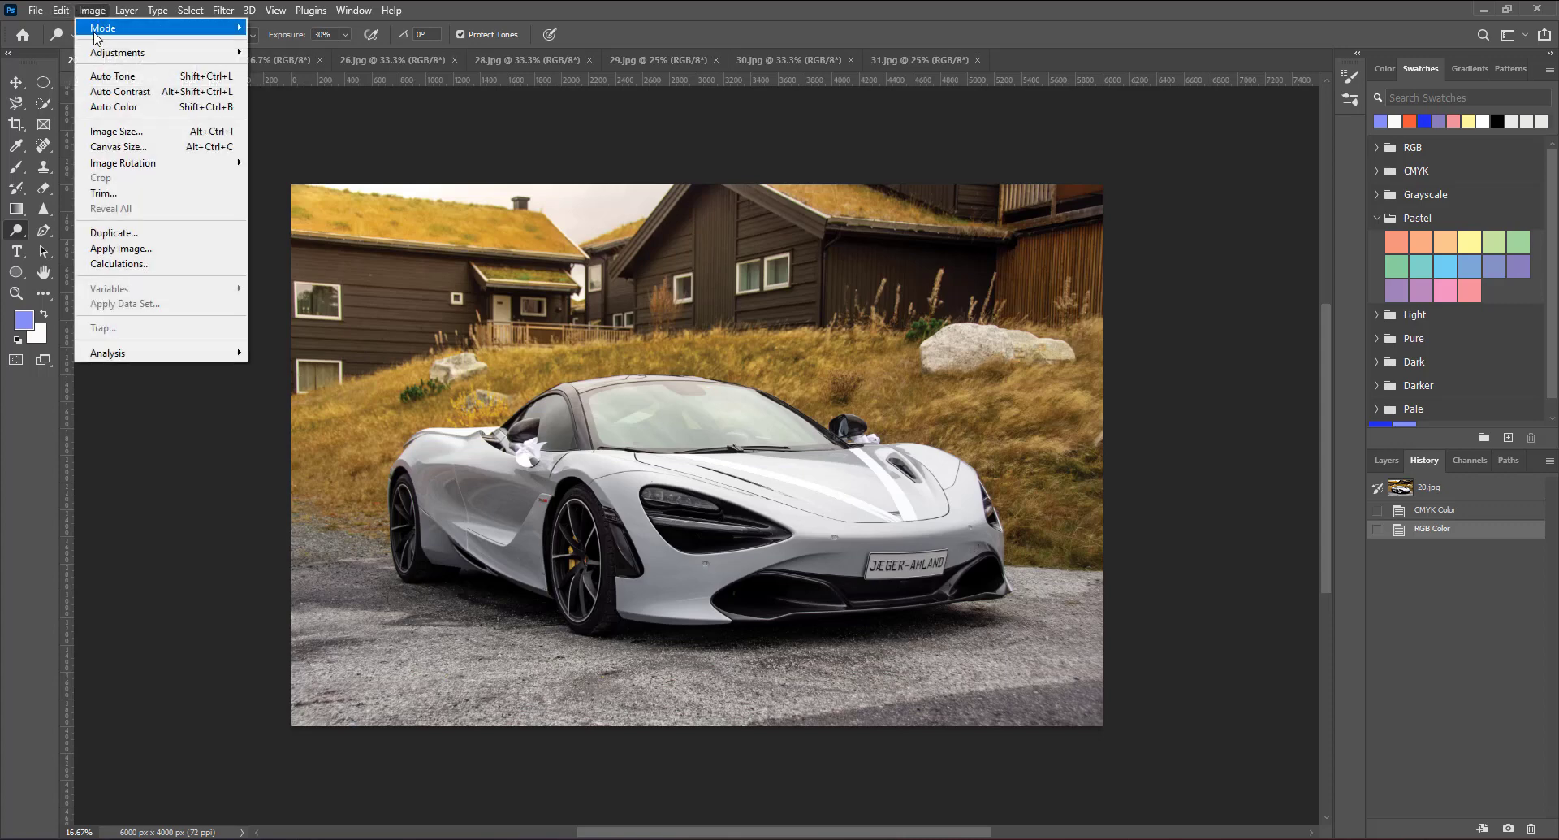
Step: Look over the Image > Mode bit-depth options unchanged, then revert to the 20.jpg snapshot
{"action": "left_click", "coordinate": [500, 11]}
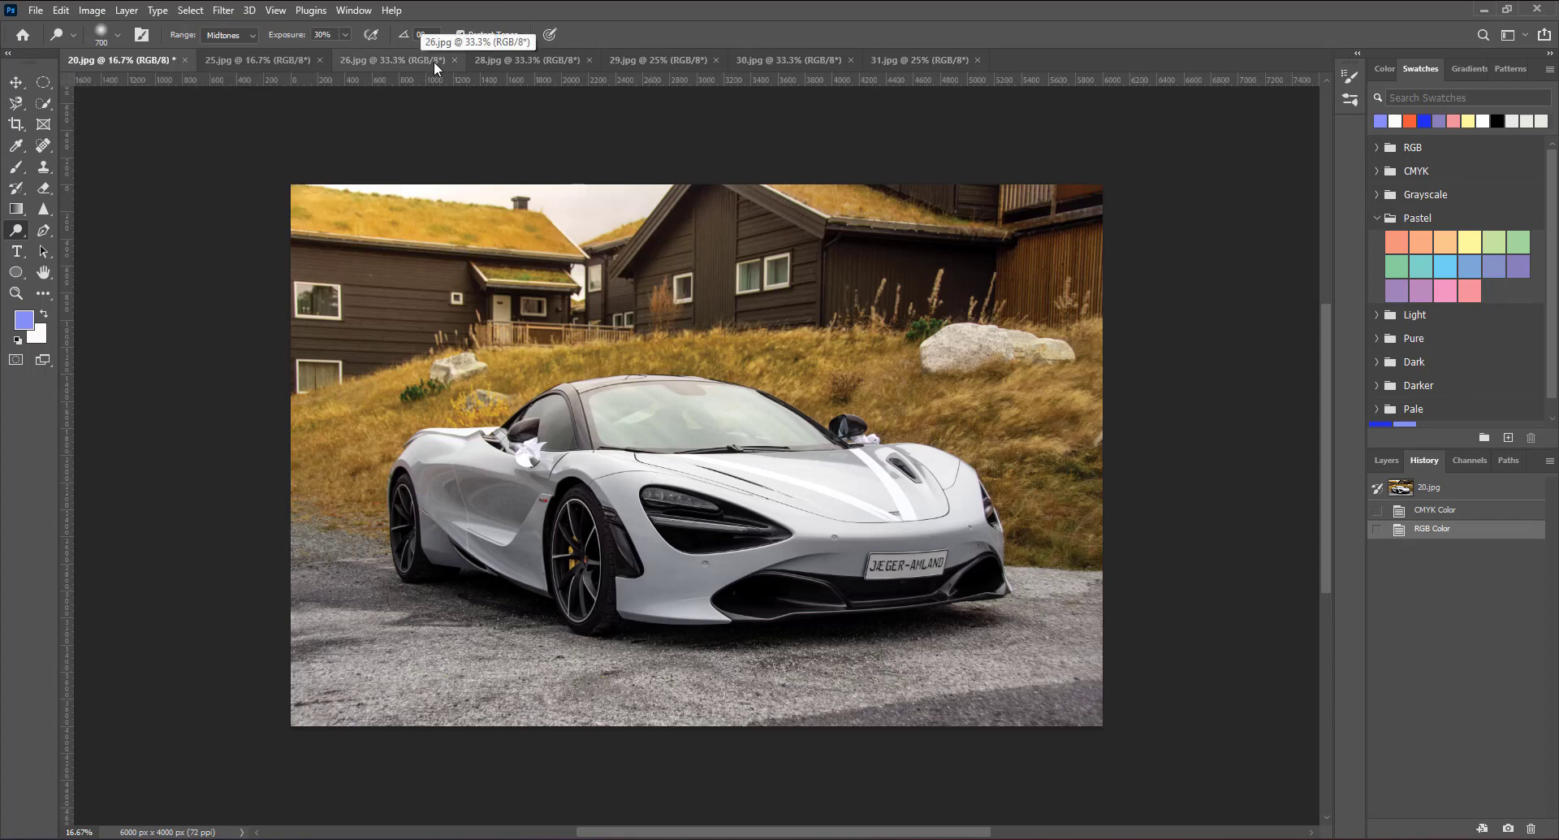
{"action": "left_click", "coordinate": [92, 11]}
{"action": "mouse_move", "coordinate": [158, 26]}
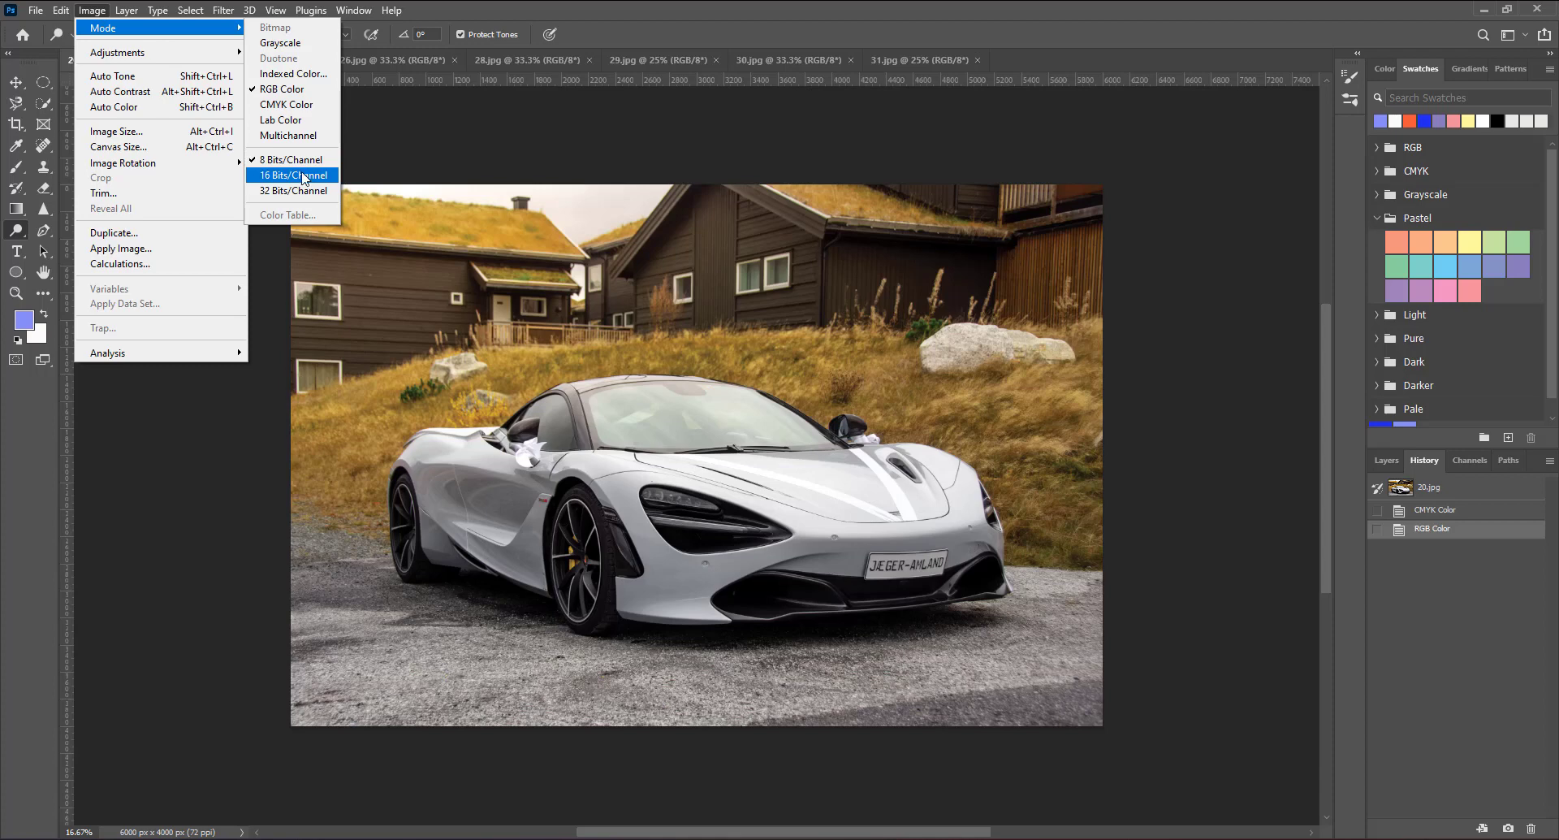
{"action": "left_click", "coordinate": [301, 175]}
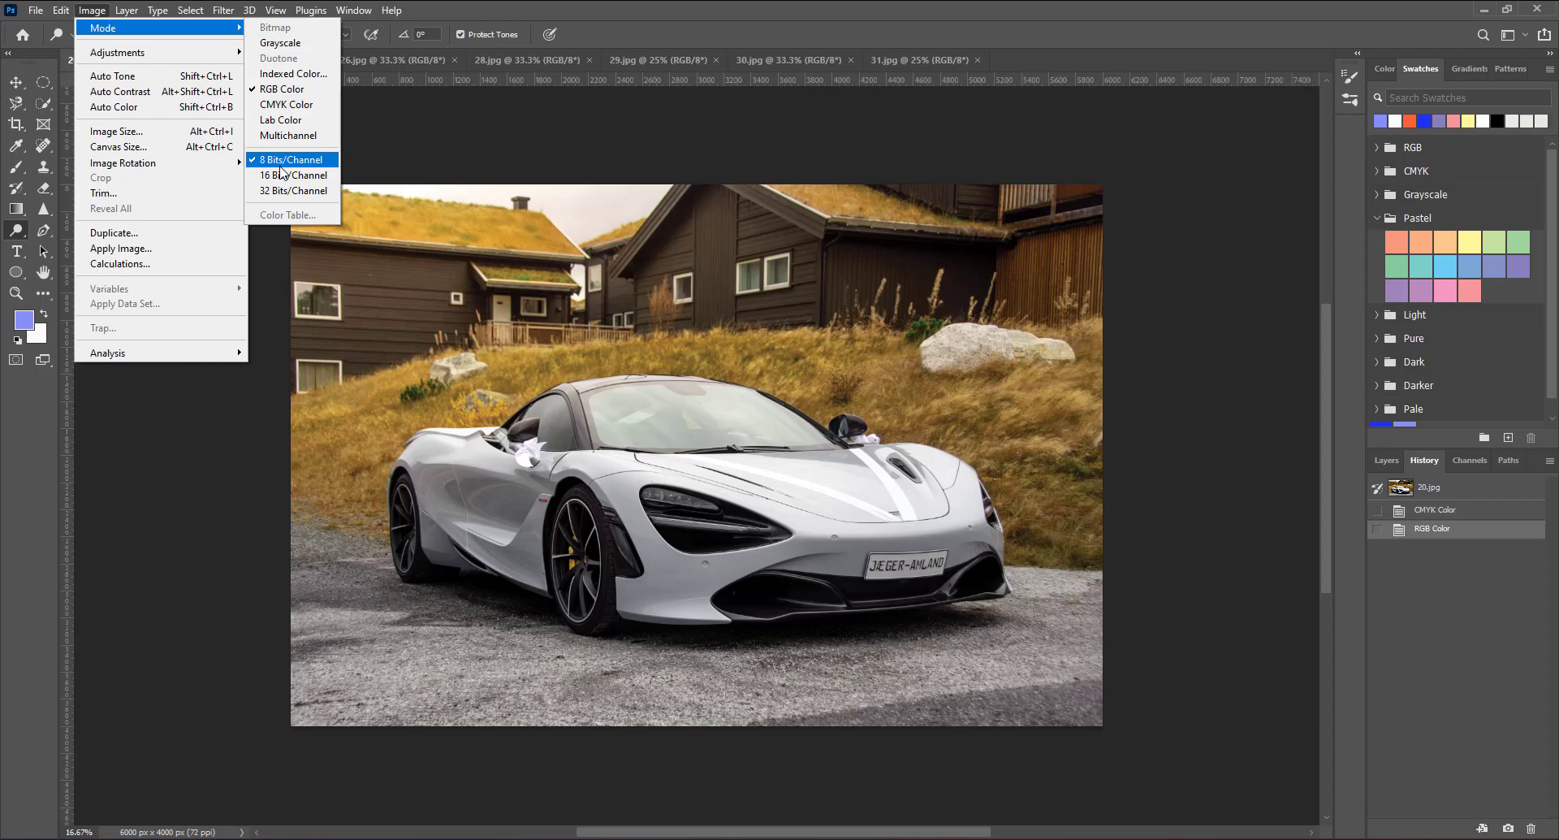
{"action": "left_click", "coordinate": [280, 168]}
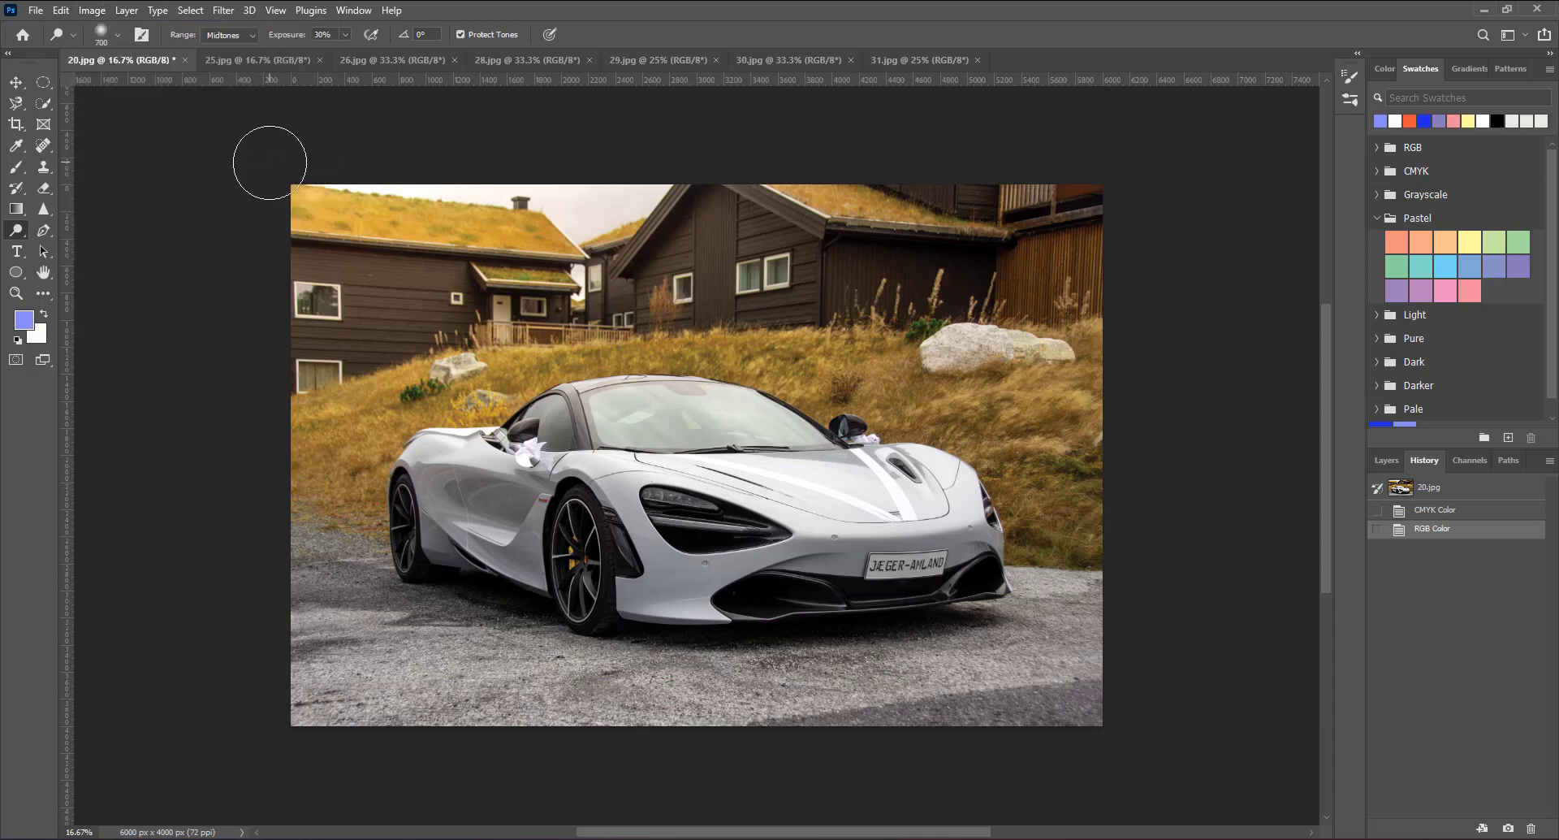
{"action": "left_click", "coordinate": [1429, 486]}
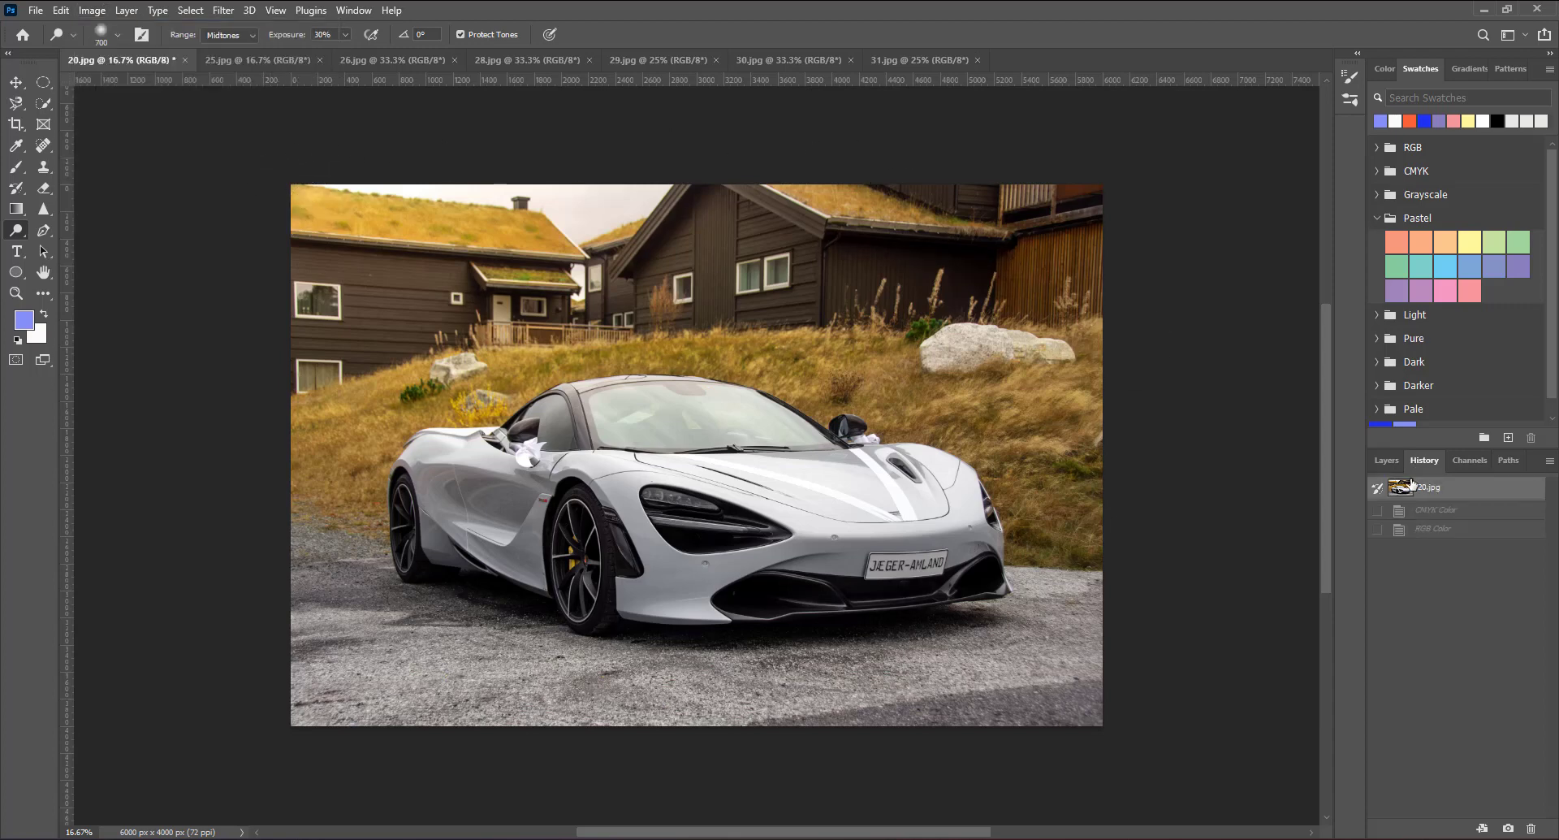
Step: Open Brightness/Contrast for the car photo with Use Legacy enabled, dialog moved aside
{"action": "left_click", "coordinate": [91, 10]}
{"action": "mouse_move", "coordinate": [117, 52]}
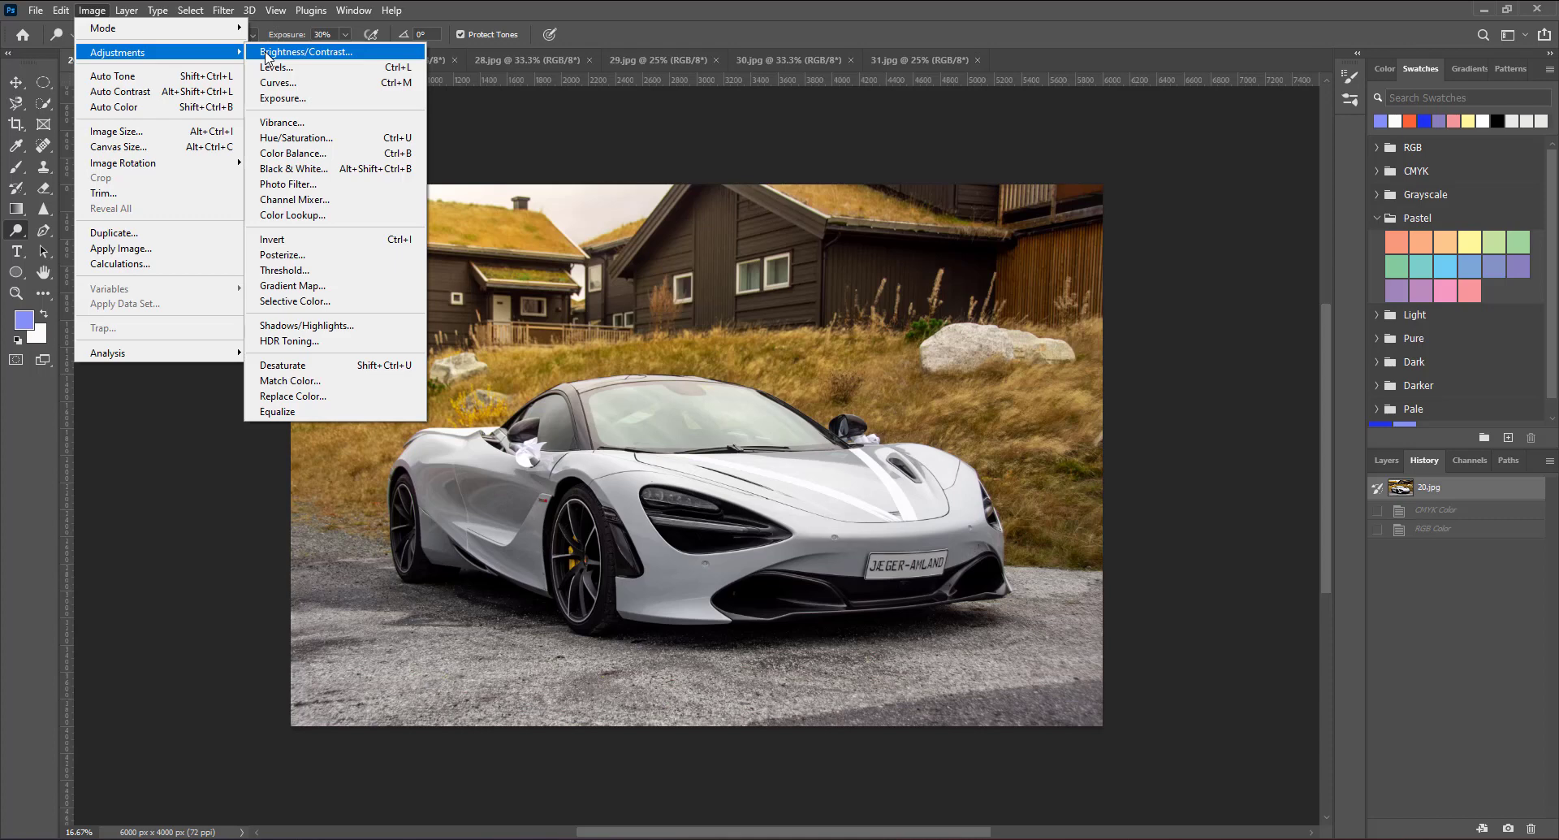
{"action": "left_click", "coordinate": [266, 54]}
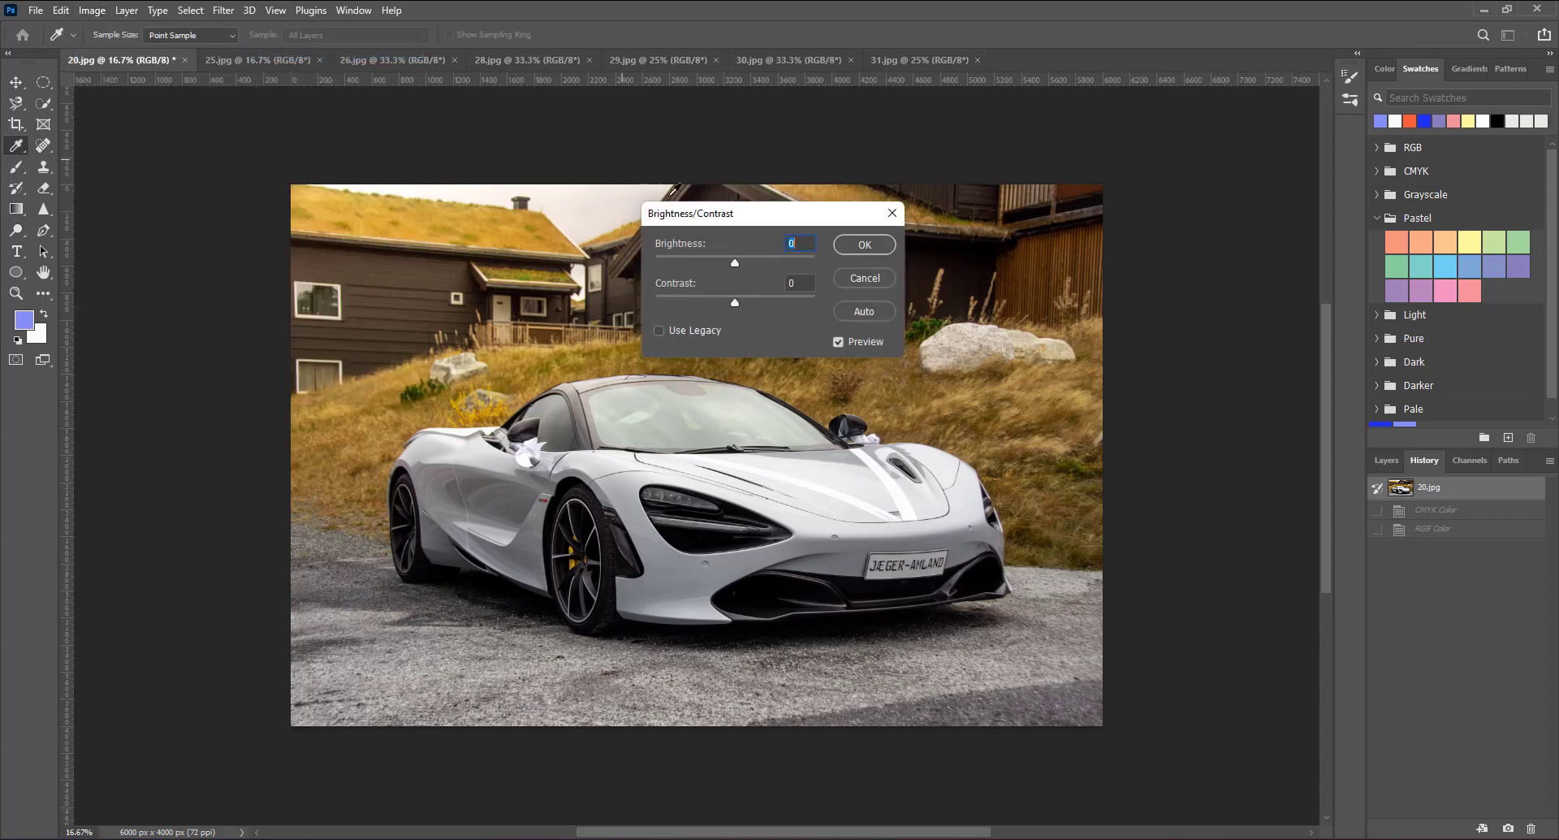
{"action": "left_click_drag", "start_coordinate": [698, 213], "coordinate": [626, 113]}
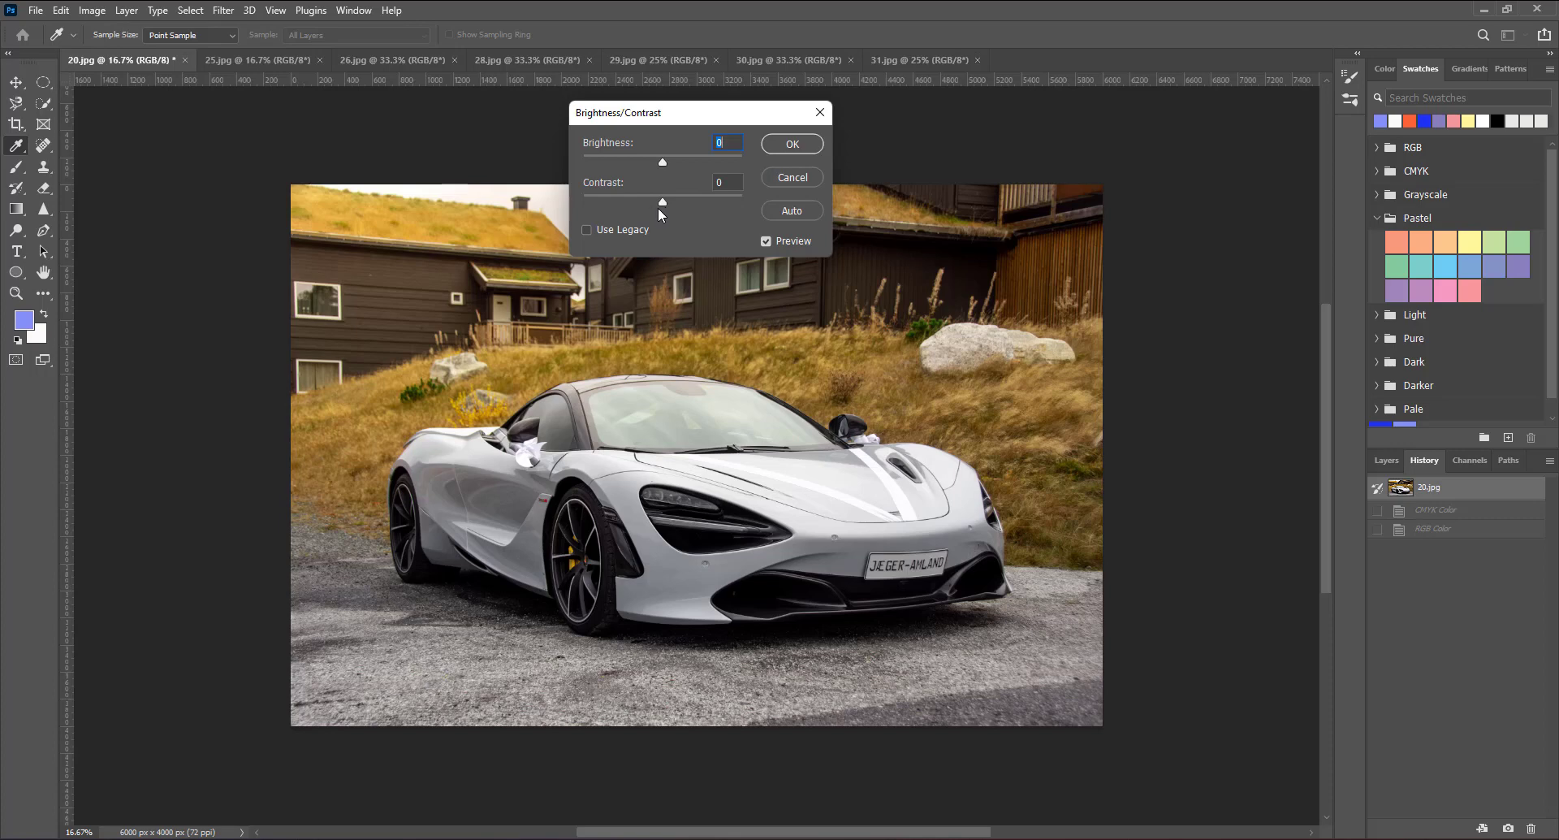
{"action": "left_click", "coordinate": [587, 230]}
{"action": "left_click_drag", "start_coordinate": [669, 118], "coordinate": [977, 98]}
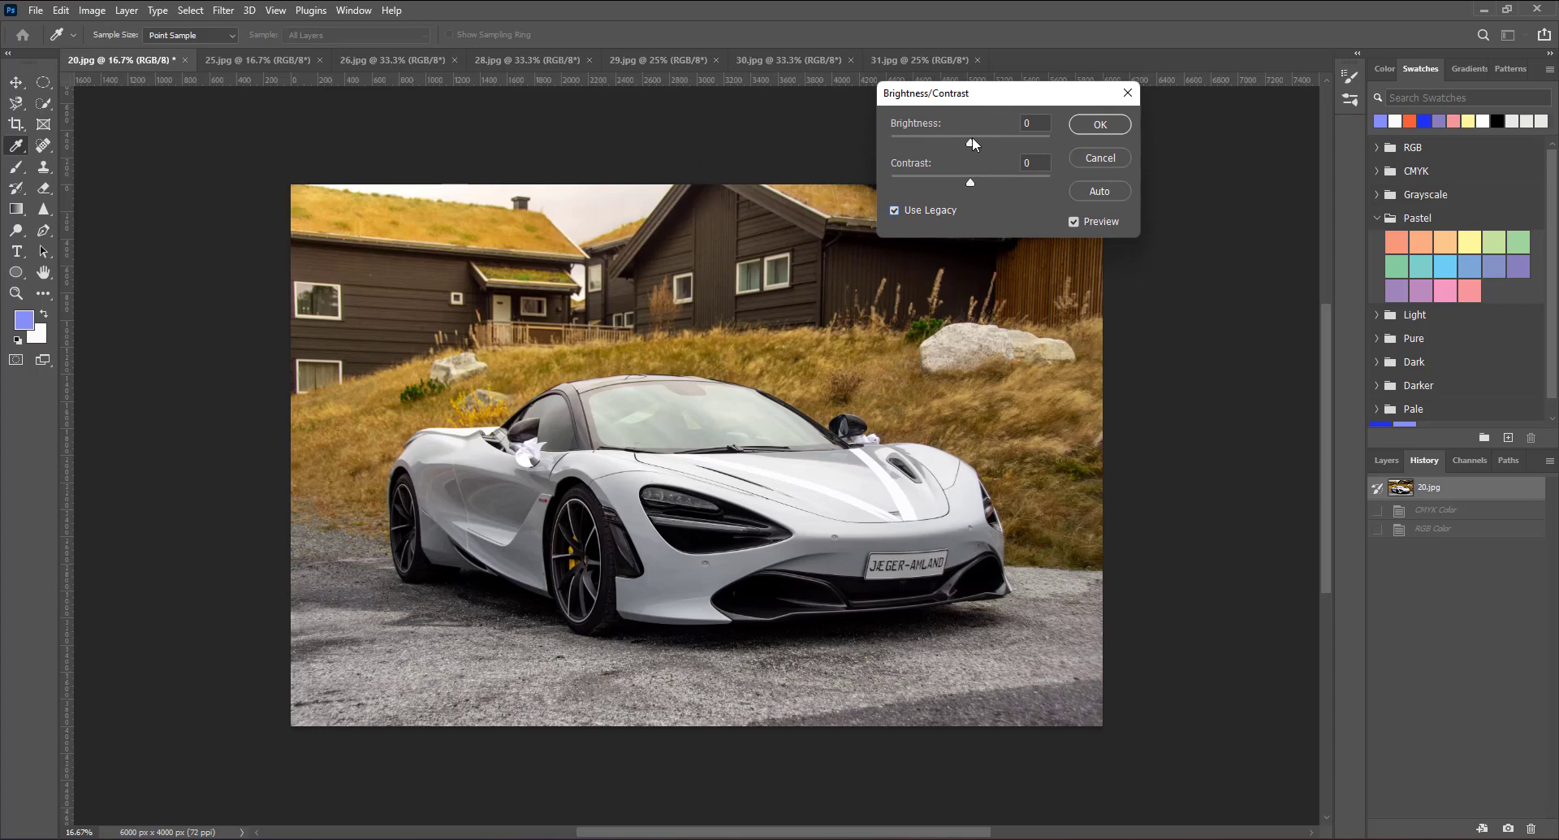
Step: Set Brightness to 11 and Contrast to about 4 with Preview on
{"action": "mouse_move", "coordinate": [970, 140]}
{"action": "left_mouse_down"}
{"action": "mouse_move", "coordinate": [1010, 149]}
{"action": "mouse_move", "coordinate": [943, 149]}
{"action": "mouse_move", "coordinate": [978, 149]}
{"action": "left_mouse_up"}
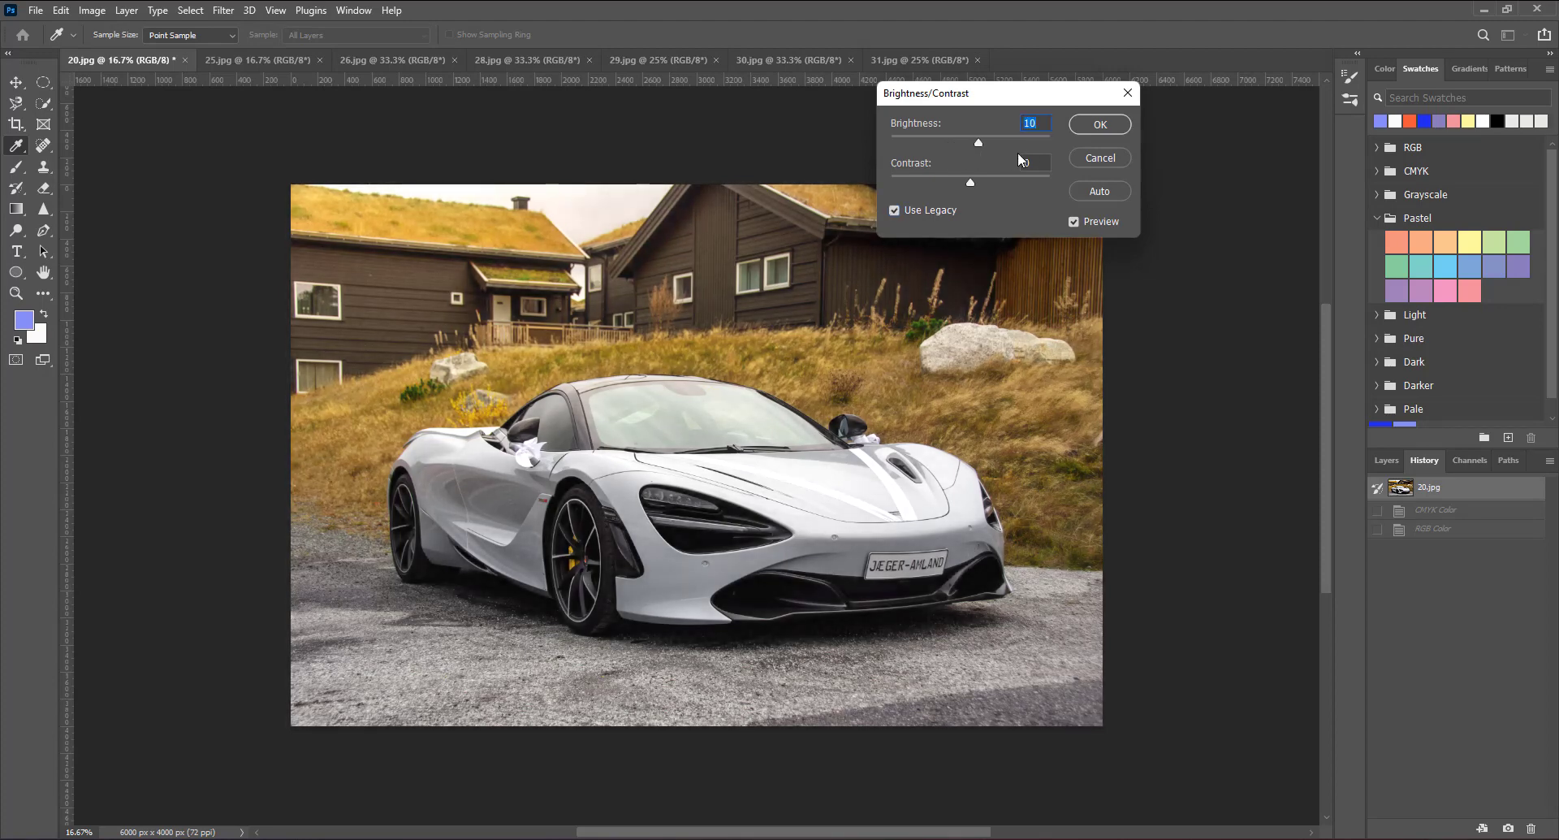
{"action": "type", "text": "0"}
{"action": "left_click_drag", "start_coordinate": [973, 142], "coordinate": [980, 141]}
{"action": "mouse_move", "coordinate": [971, 182]}
{"action": "left_mouse_down"}
{"action": "mouse_move", "coordinate": [1015, 184]}
{"action": "mouse_move", "coordinate": [974, 202]}
{"action": "left_mouse_up"}
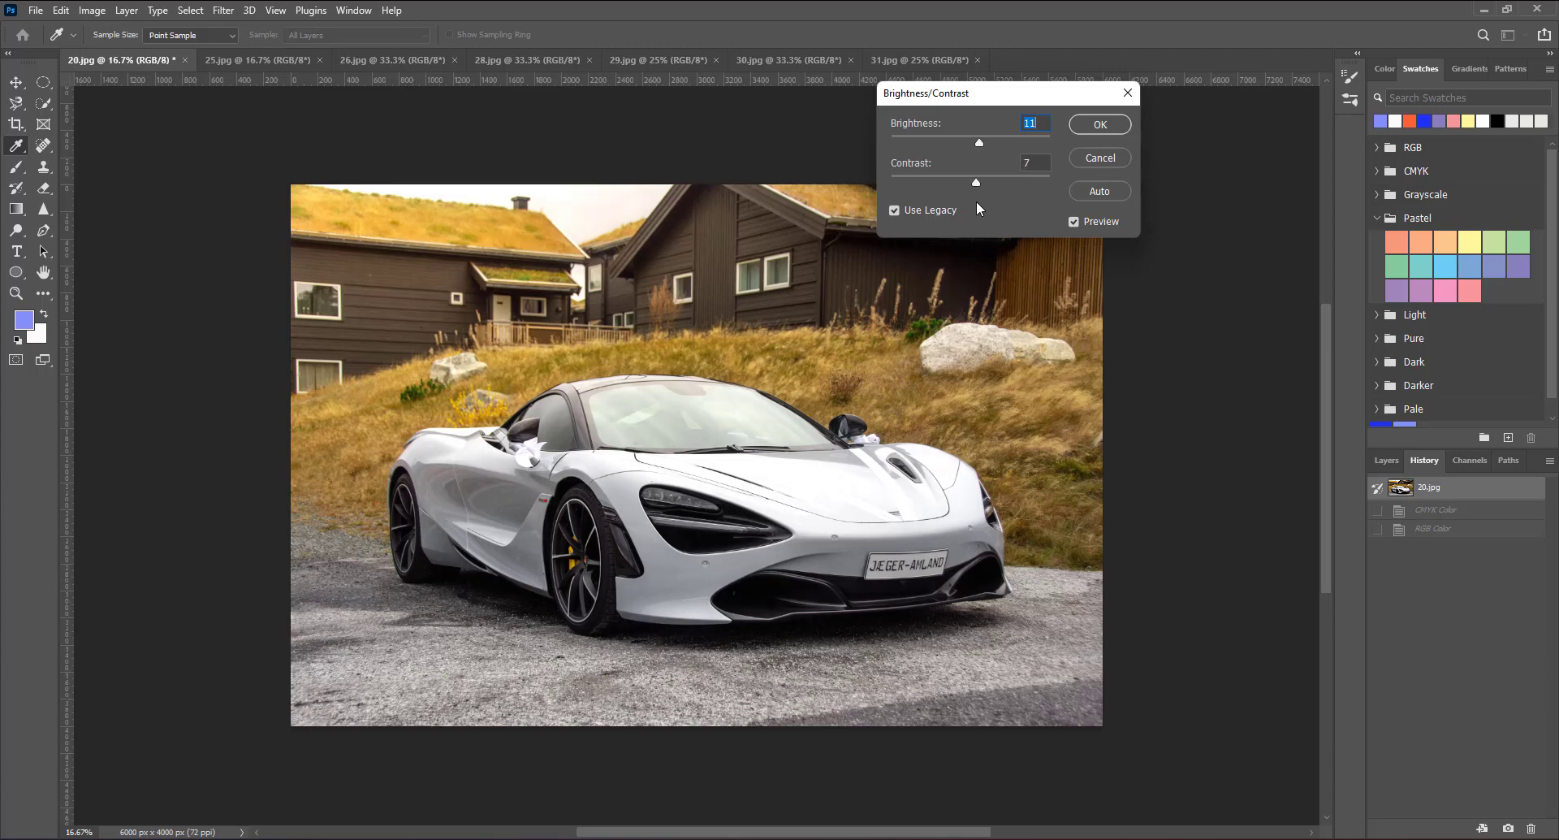
{"action": "mouse_move", "coordinate": [978, 201]}
{"action": "left_mouse_down"}
{"action": "mouse_move", "coordinate": [934, 205]}
{"action": "mouse_move", "coordinate": [972, 210]}
{"action": "left_mouse_up"}
Step: Apply the Brightness/Contrast adjustment and switch to the Move tool
{"action": "key", "text": "Tab"}
{"action": "left_click", "coordinate": [1092, 130]}
{"action": "key", "text": "o"}
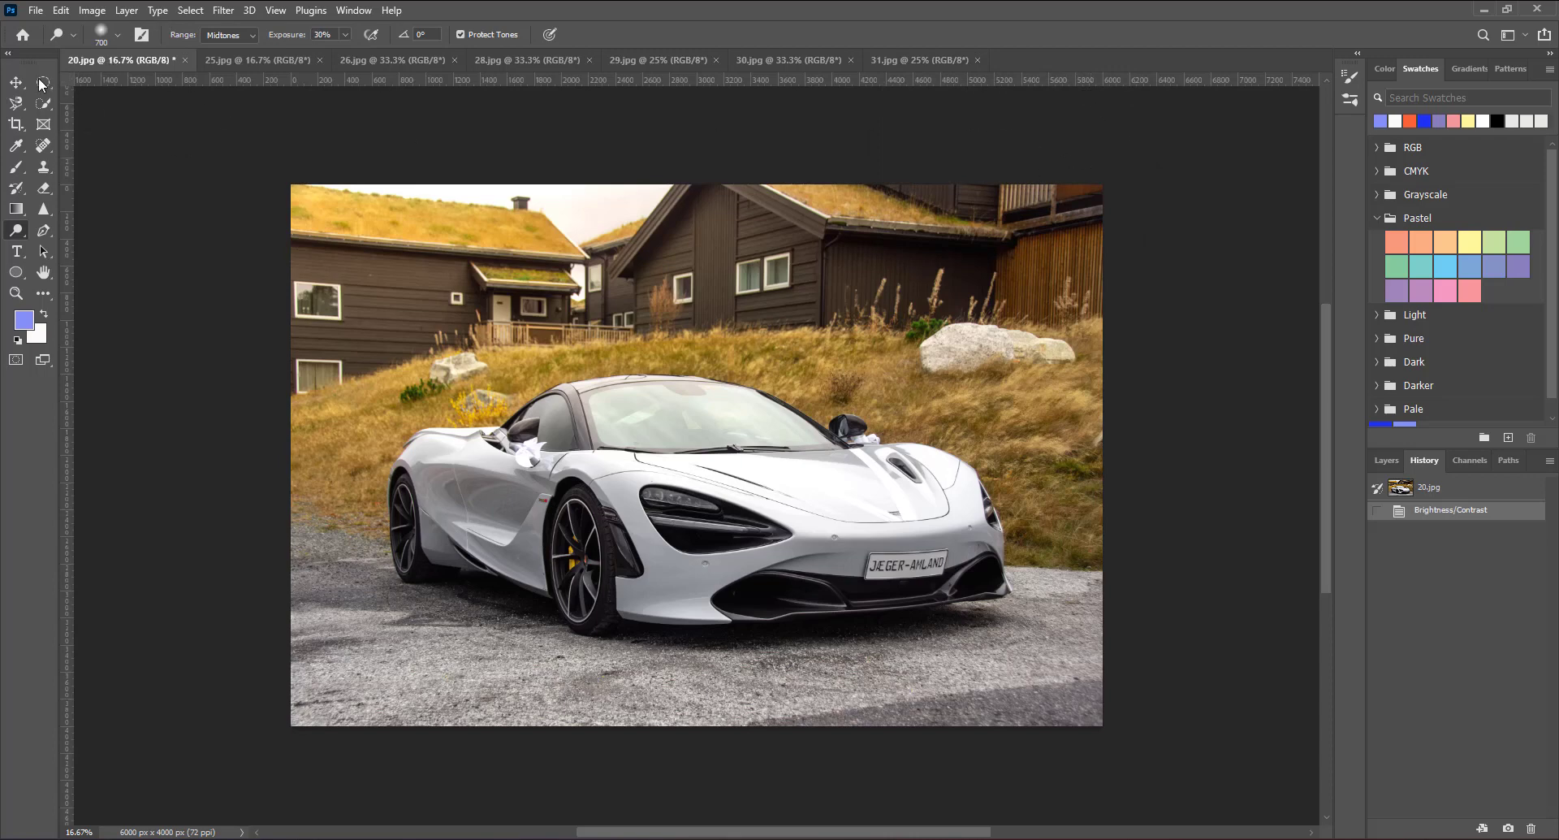
{"action": "left_click", "coordinate": [20, 83]}
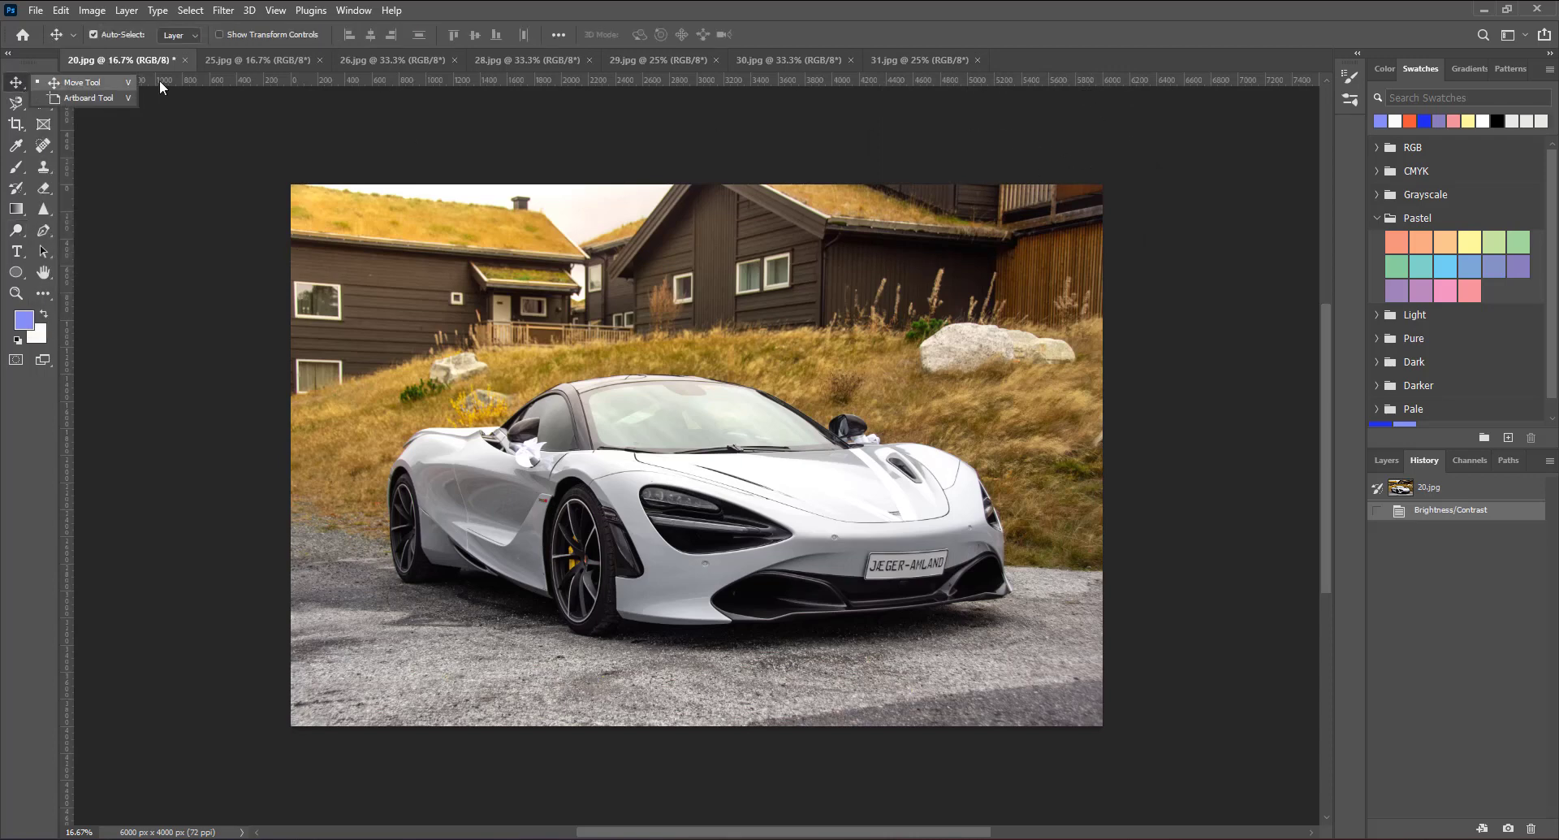
Step: Switch through the tabs to the hanok photo 30.jpg and open Image > Adjustments
{"action": "left_click", "coordinate": [251, 65]}
{"action": "left_click", "coordinate": [388, 60]}
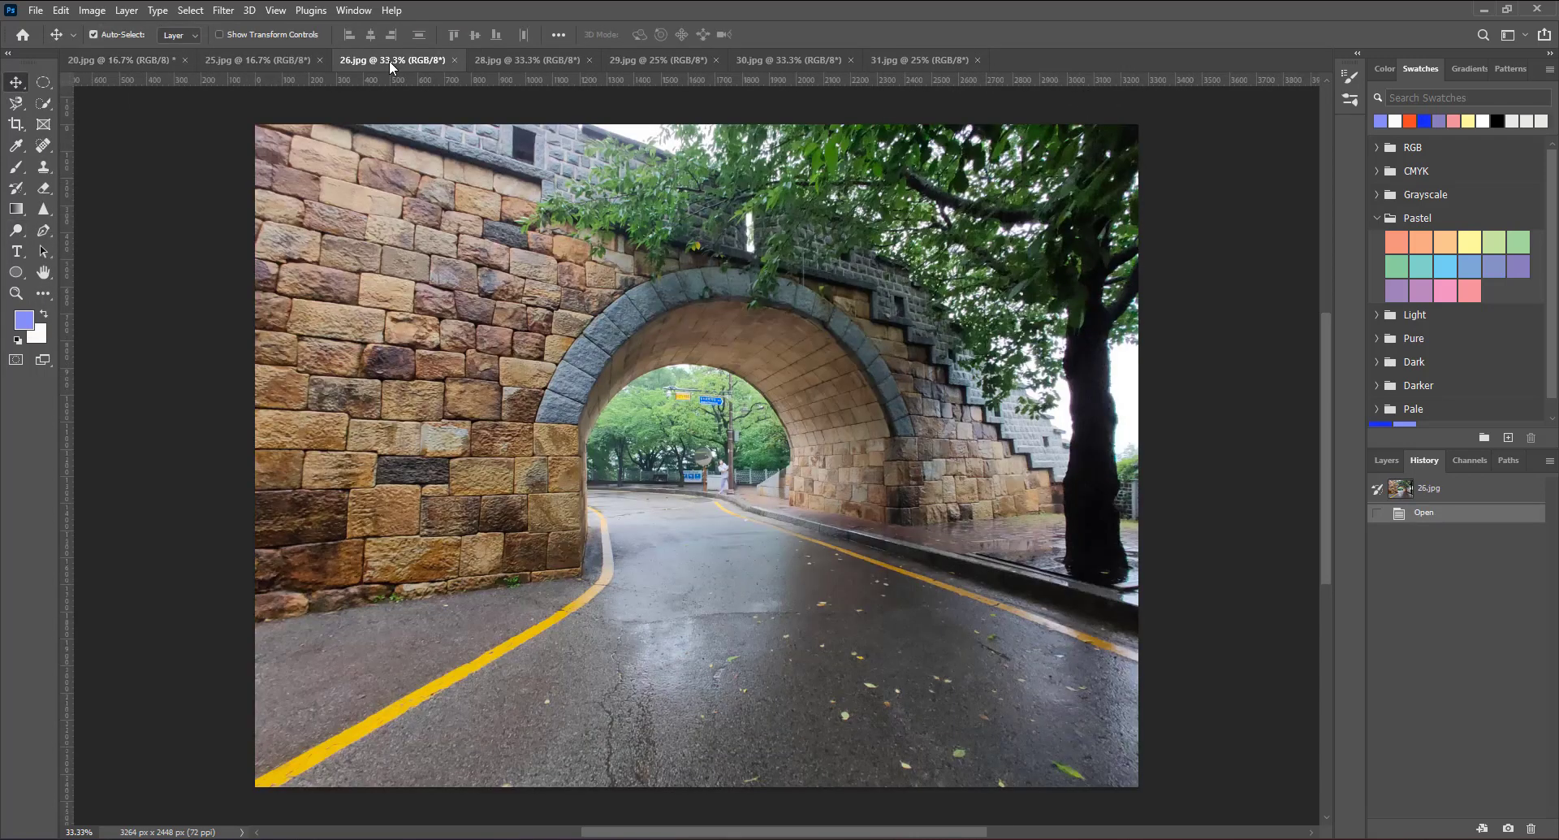
{"action": "left_click", "coordinate": [637, 59]}
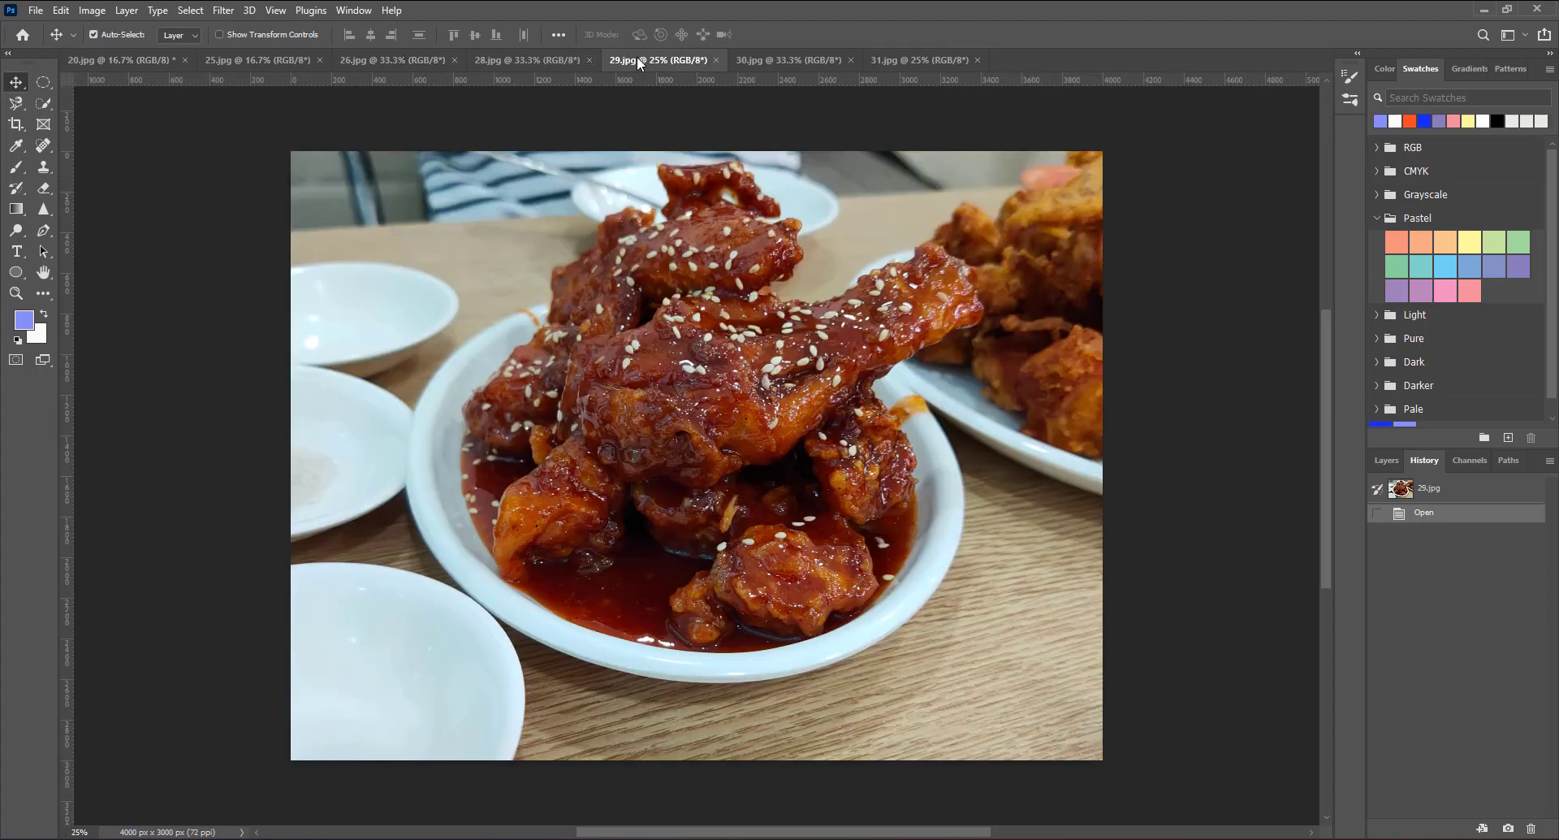
{"action": "left_click", "coordinate": [758, 60]}
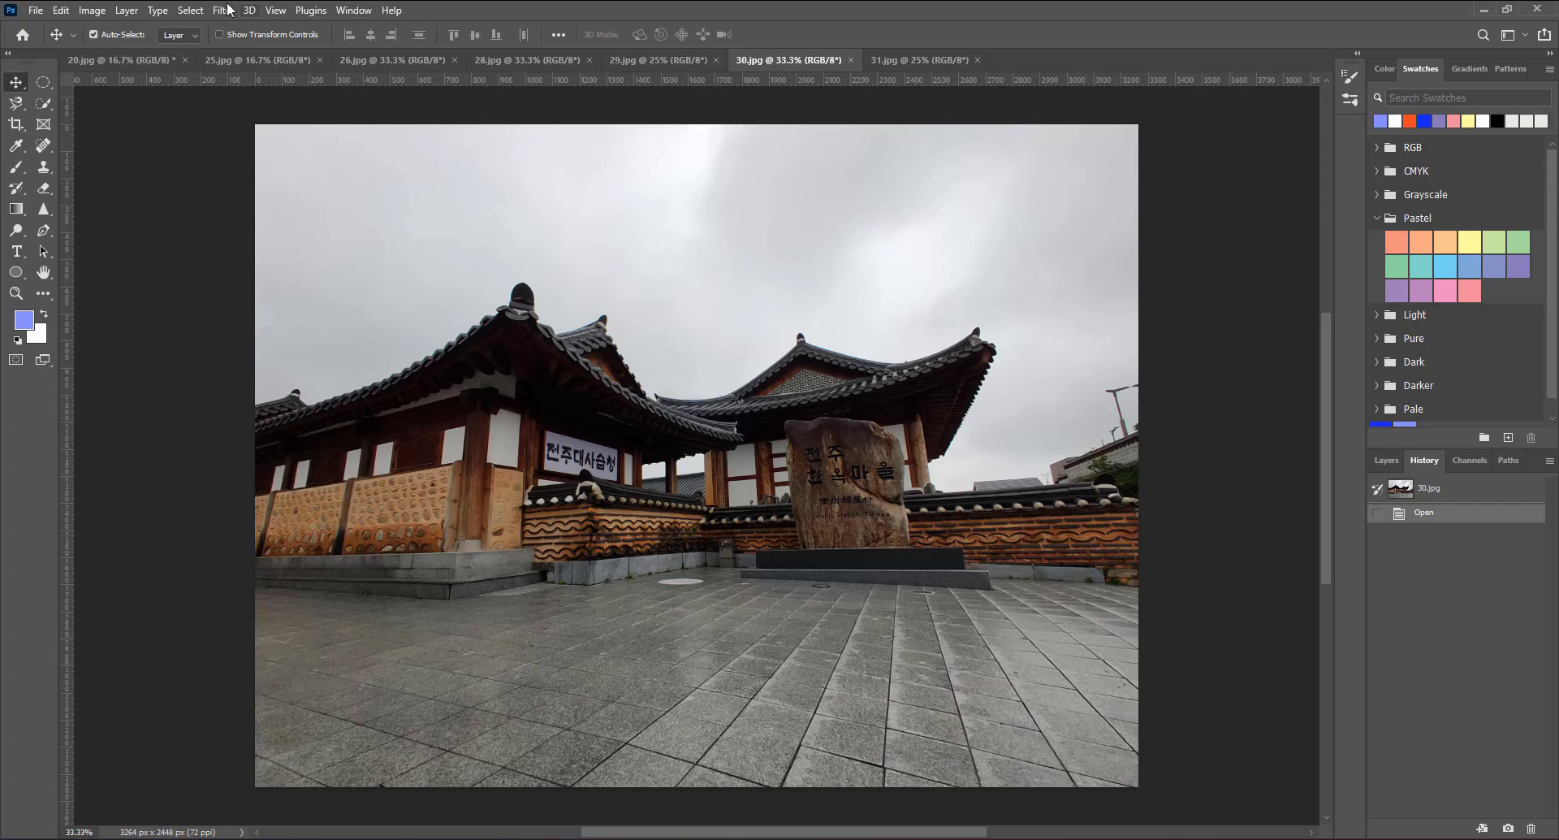
{"action": "left_click", "coordinate": [91, 10]}
{"action": "mouse_move", "coordinate": [118, 52]}
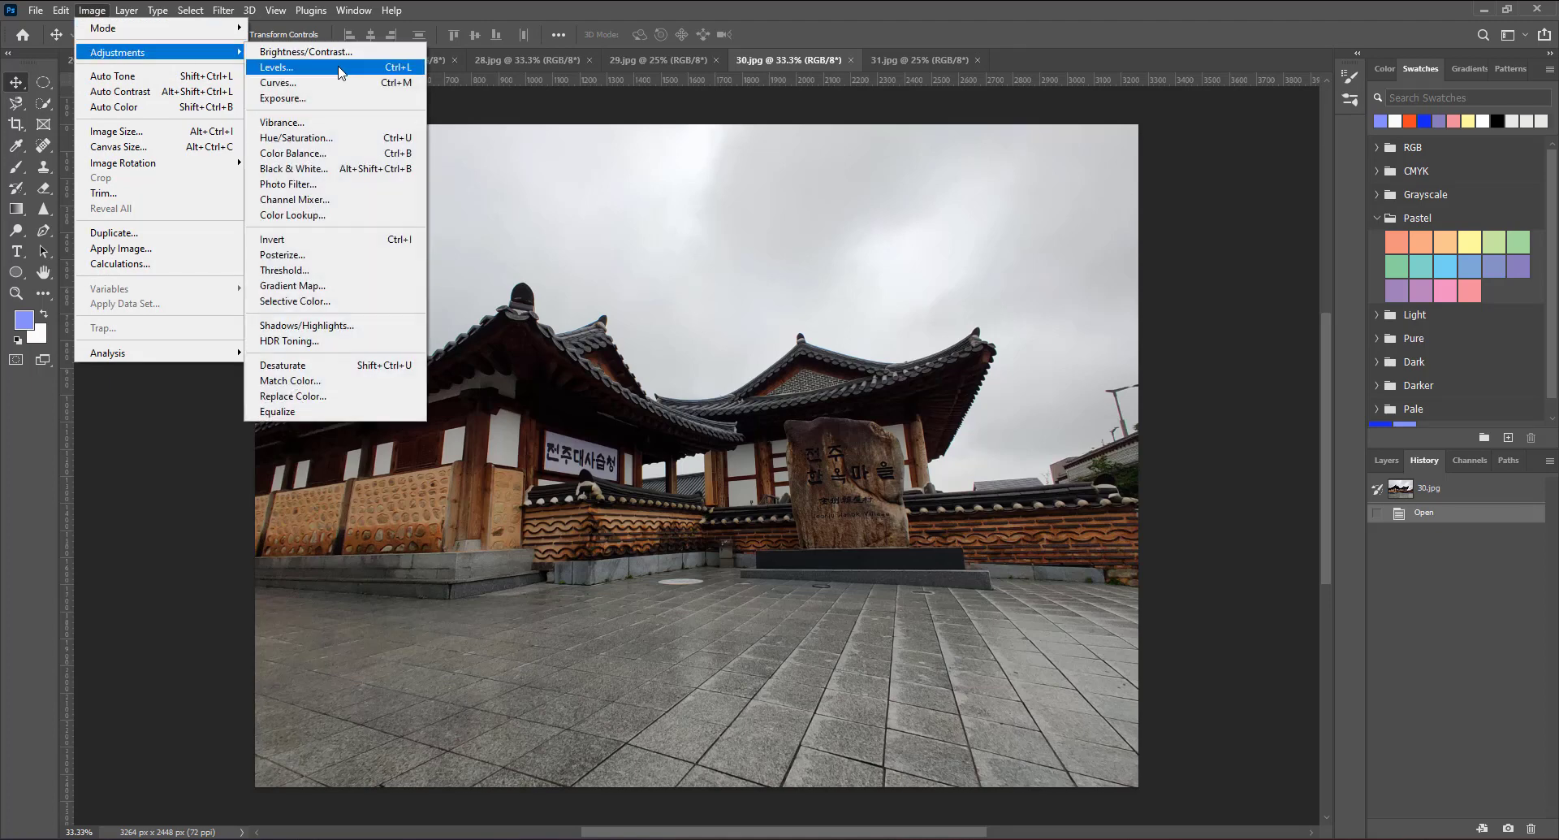
Step: Open Levels for the hanok photo and trial the black and white point sliders, undoing them
{"action": "left_click", "coordinate": [276, 68]}
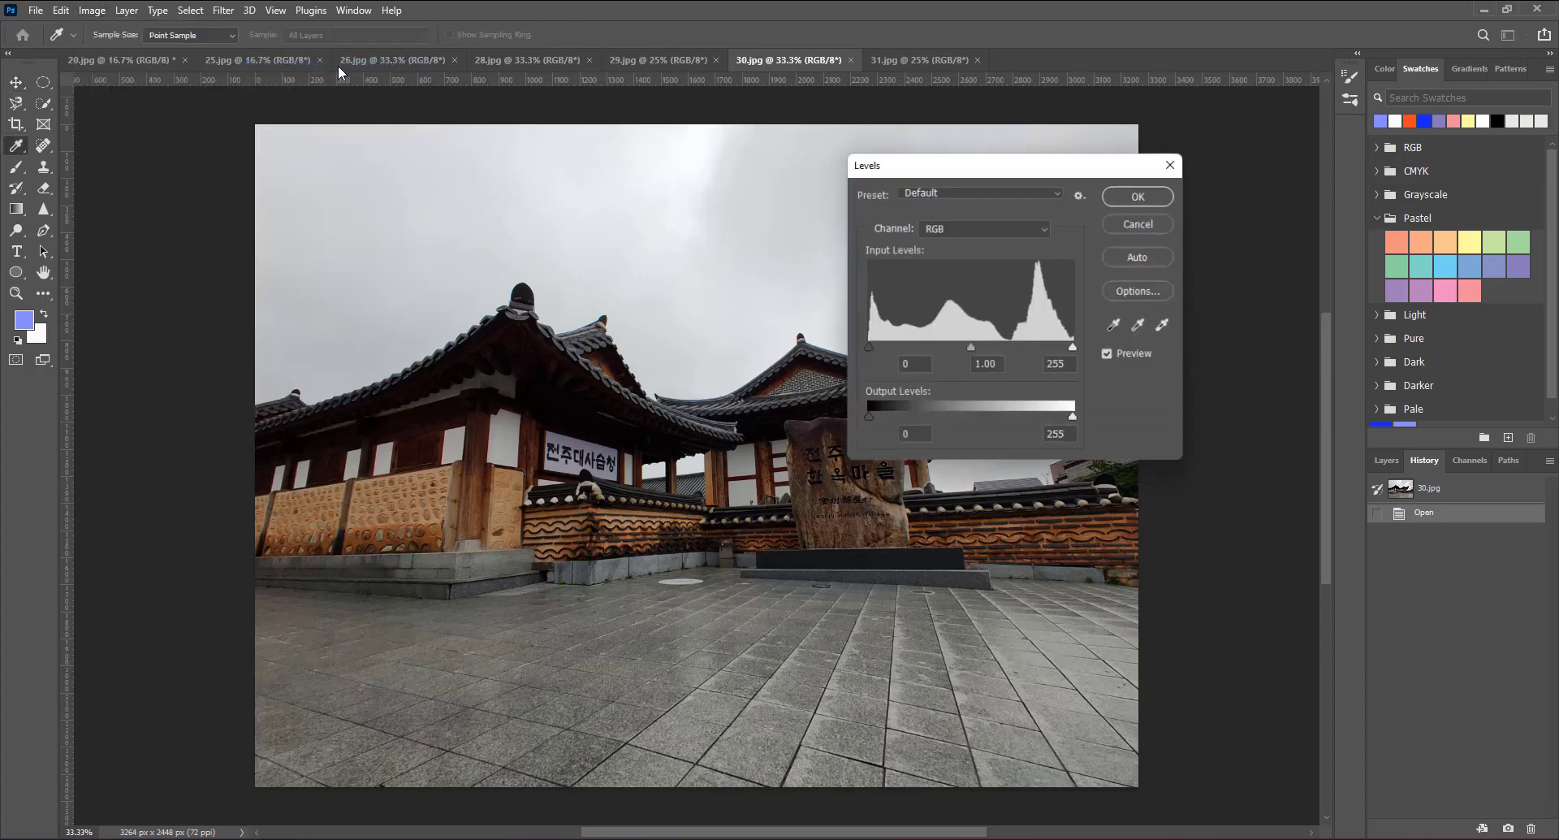
{"action": "left_click_drag", "start_coordinate": [934, 172], "coordinate": [887, 4]}
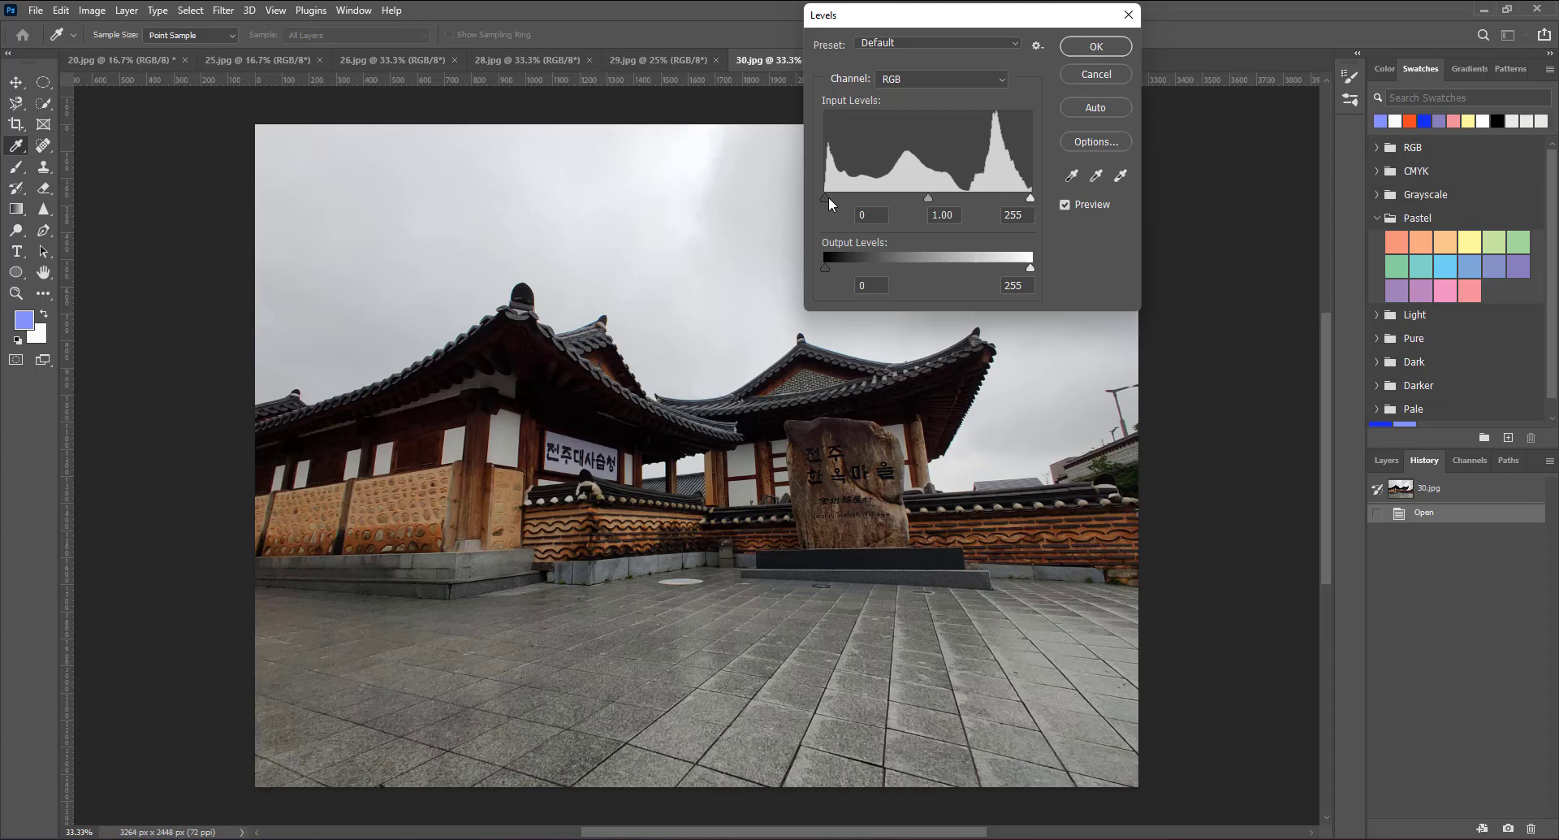
{"action": "left_click_drag", "start_coordinate": [826, 198], "coordinate": [835, 197]}
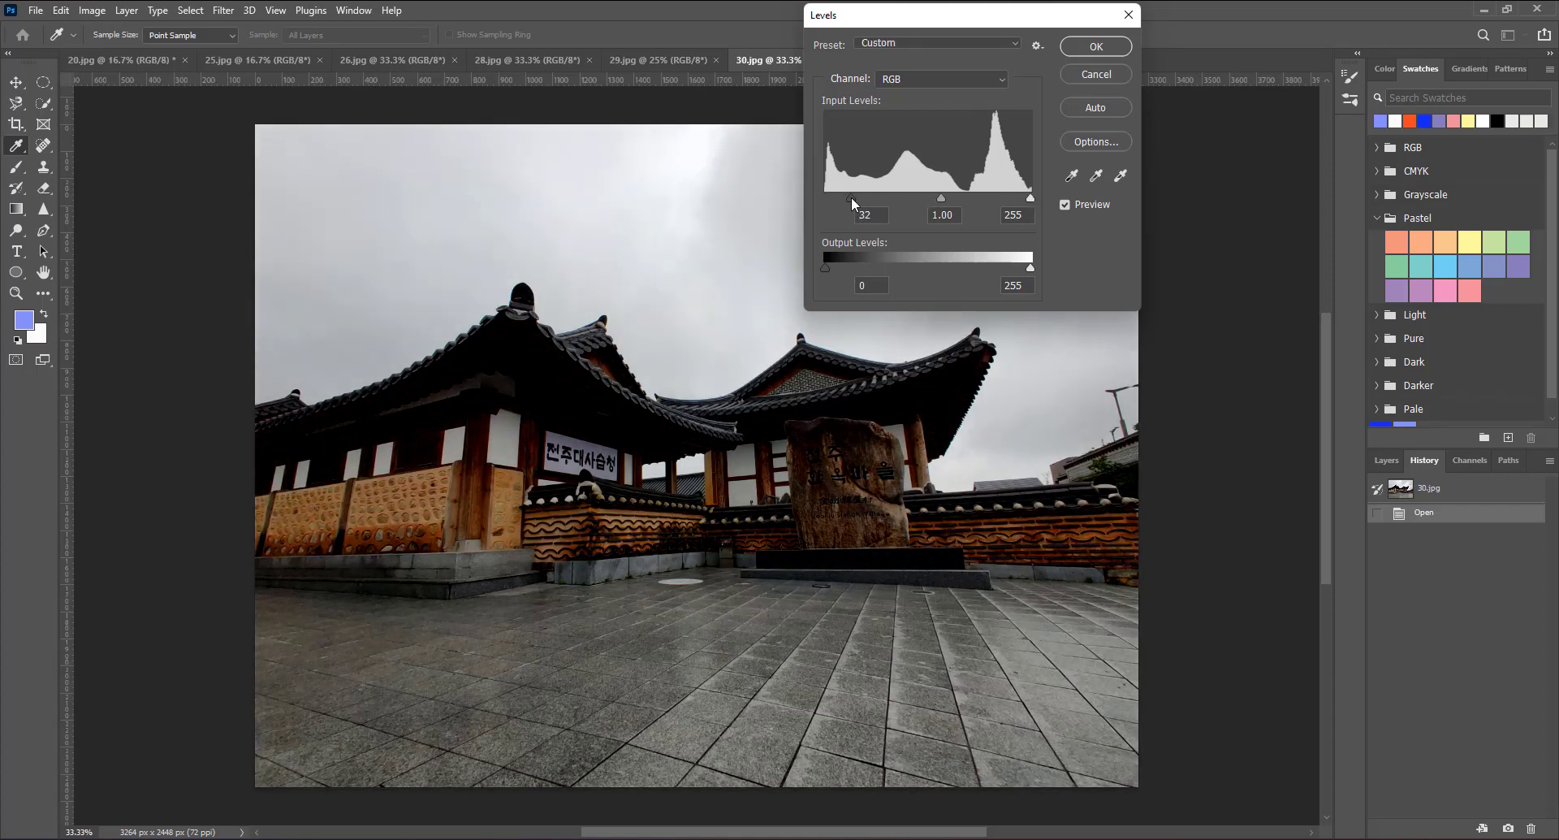
{"action": "left_click_drag", "start_coordinate": [852, 197], "coordinate": [814, 197]}
{"action": "left_click_drag", "start_coordinate": [1030, 198], "coordinate": [977, 198]}
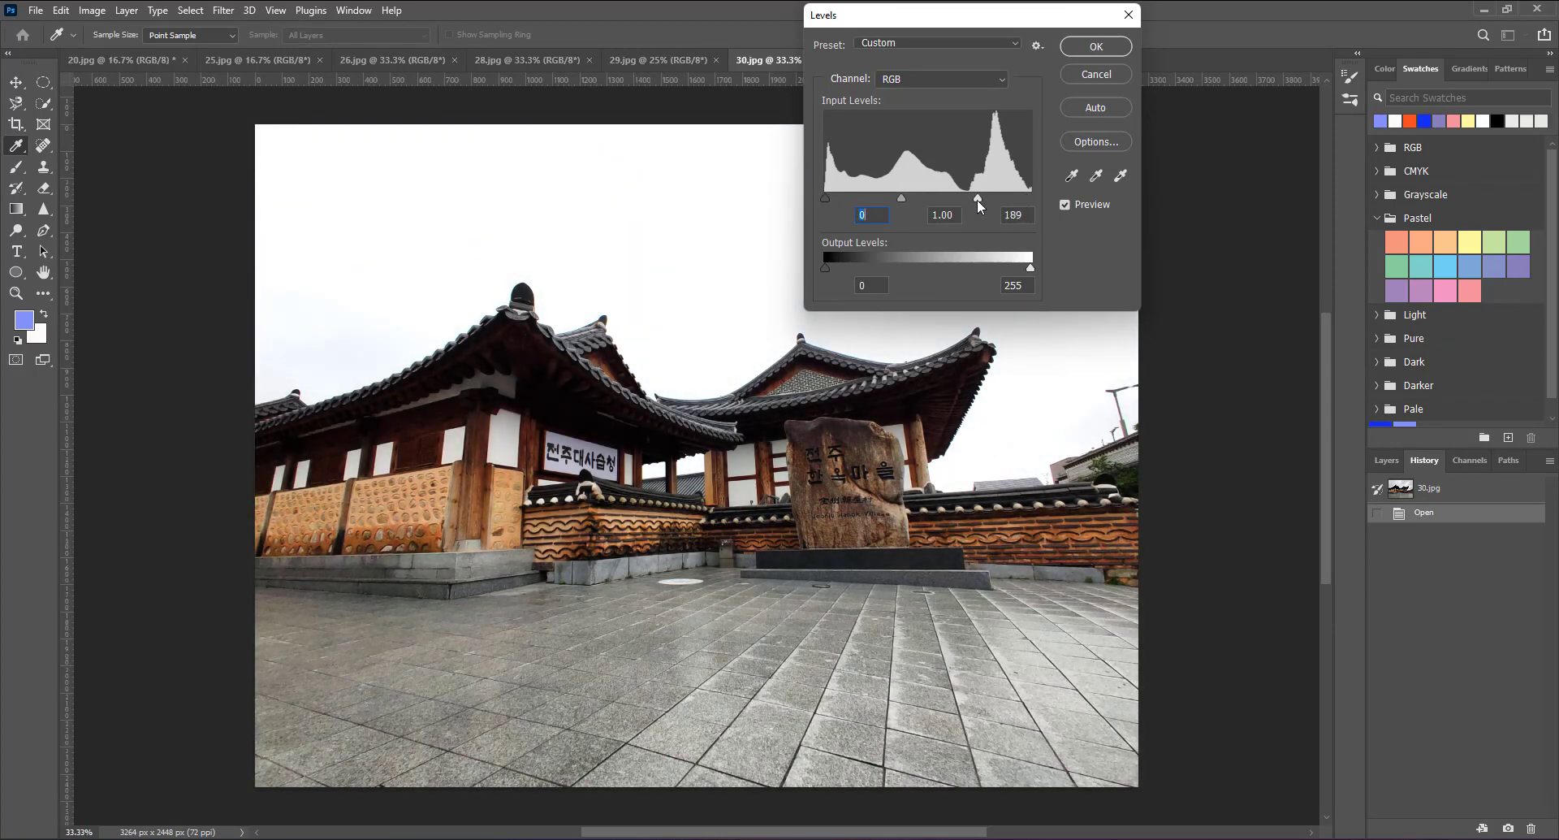
{"action": "key", "text": "ctrl+z"}
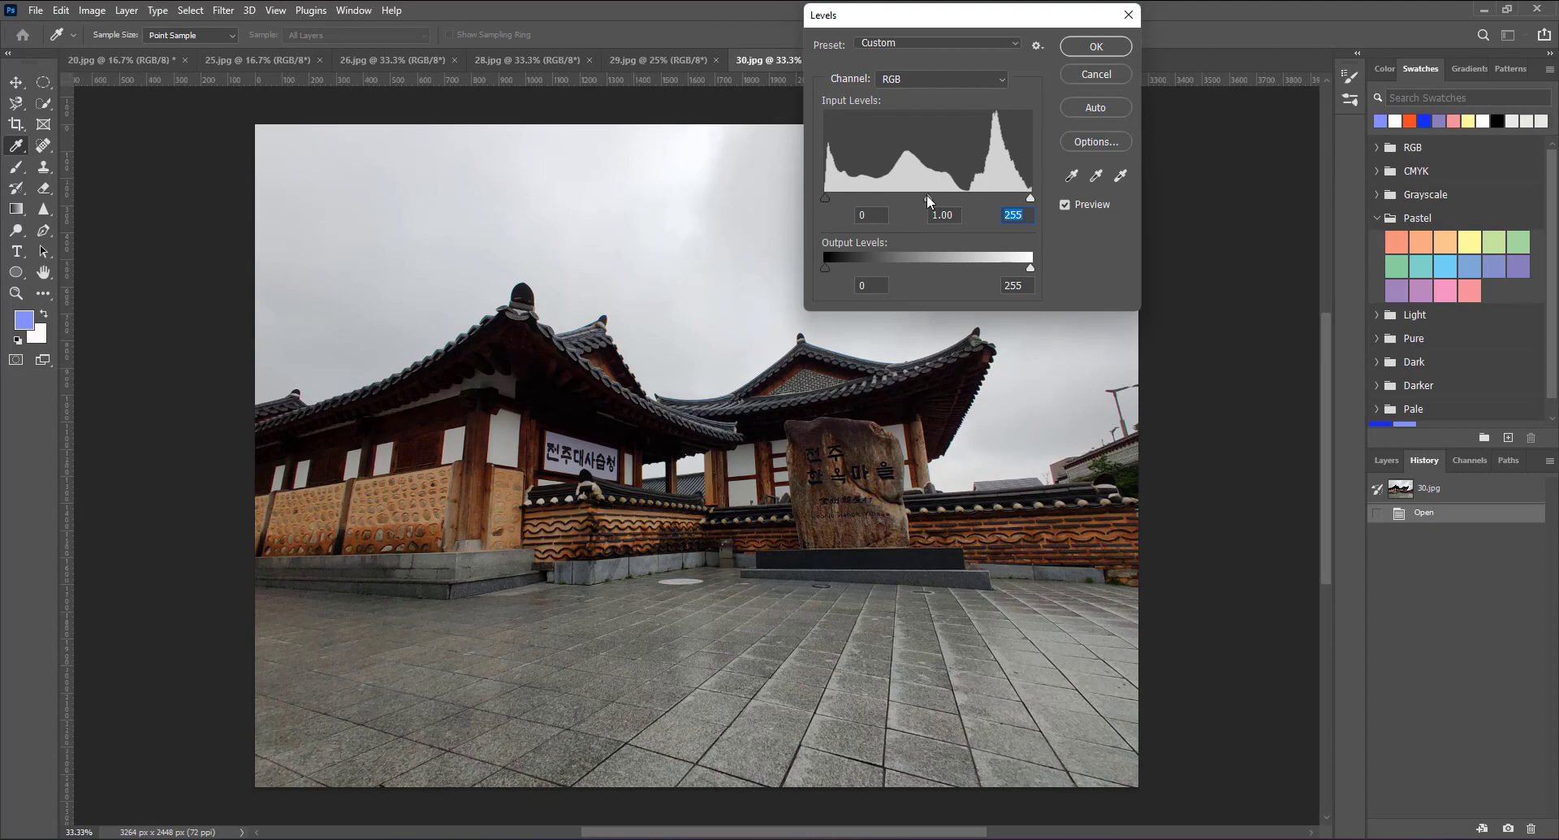
Step: Lift the Levels midtones to 1.78, nudge the white point left, and apply
{"action": "mouse_move", "coordinate": [928, 197]}
{"action": "left_mouse_down"}
{"action": "mouse_move", "coordinate": [894, 198]}
{"action": "mouse_move", "coordinate": [991, 198]}
{"action": "mouse_move", "coordinate": [933, 198]}
{"action": "left_mouse_up"}
{"action": "left_click_drag", "start_coordinate": [918, 198], "coordinate": [885, 199]}
{"action": "left_click", "coordinate": [955, 209]}
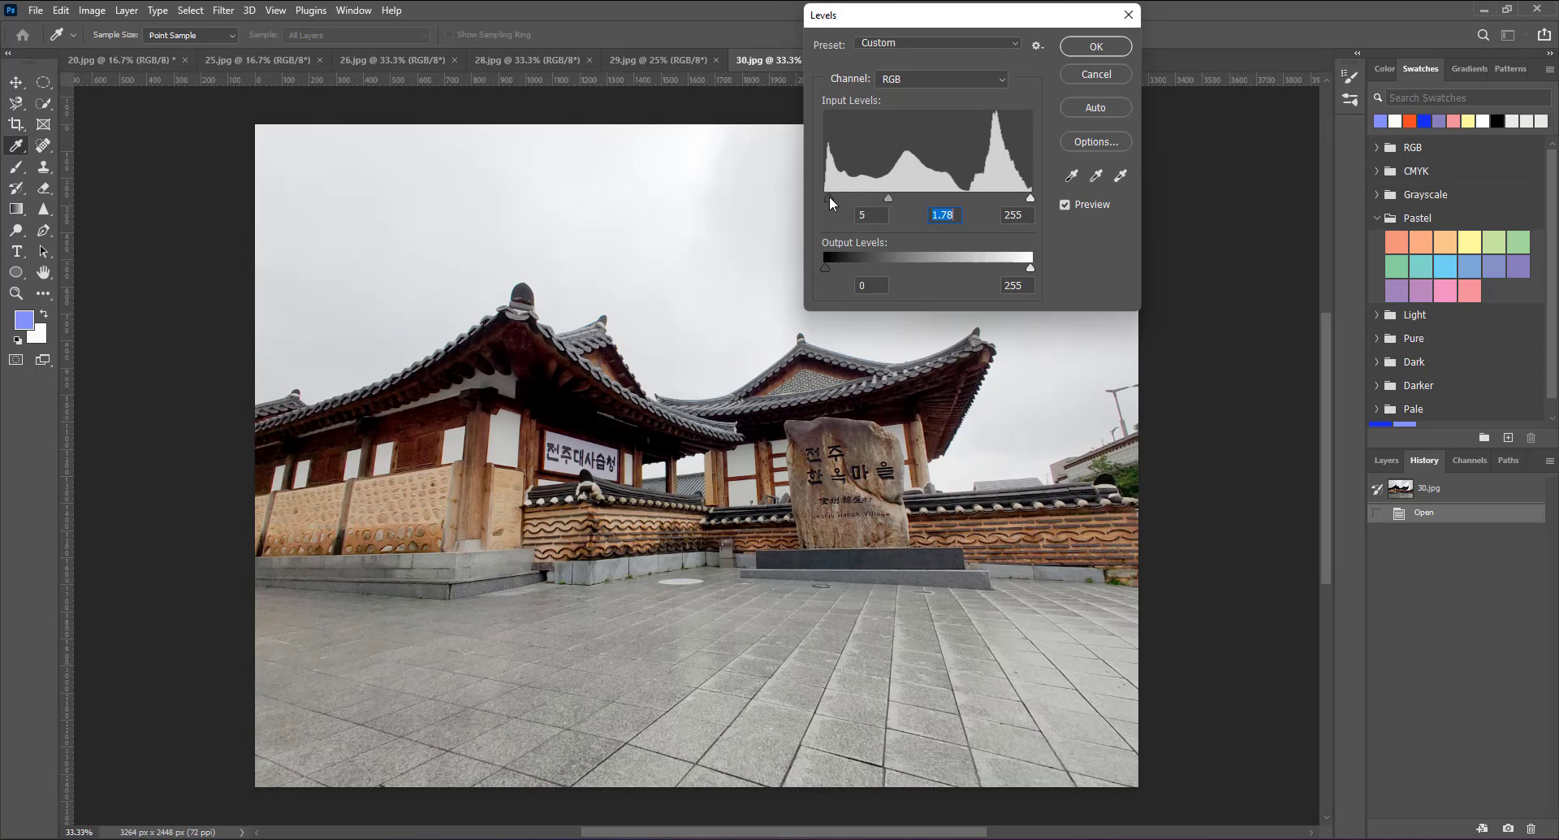
{"action": "left_click", "coordinate": [829, 197]}
{"action": "left_click_drag", "start_coordinate": [1032, 202], "coordinate": [1016, 198]}
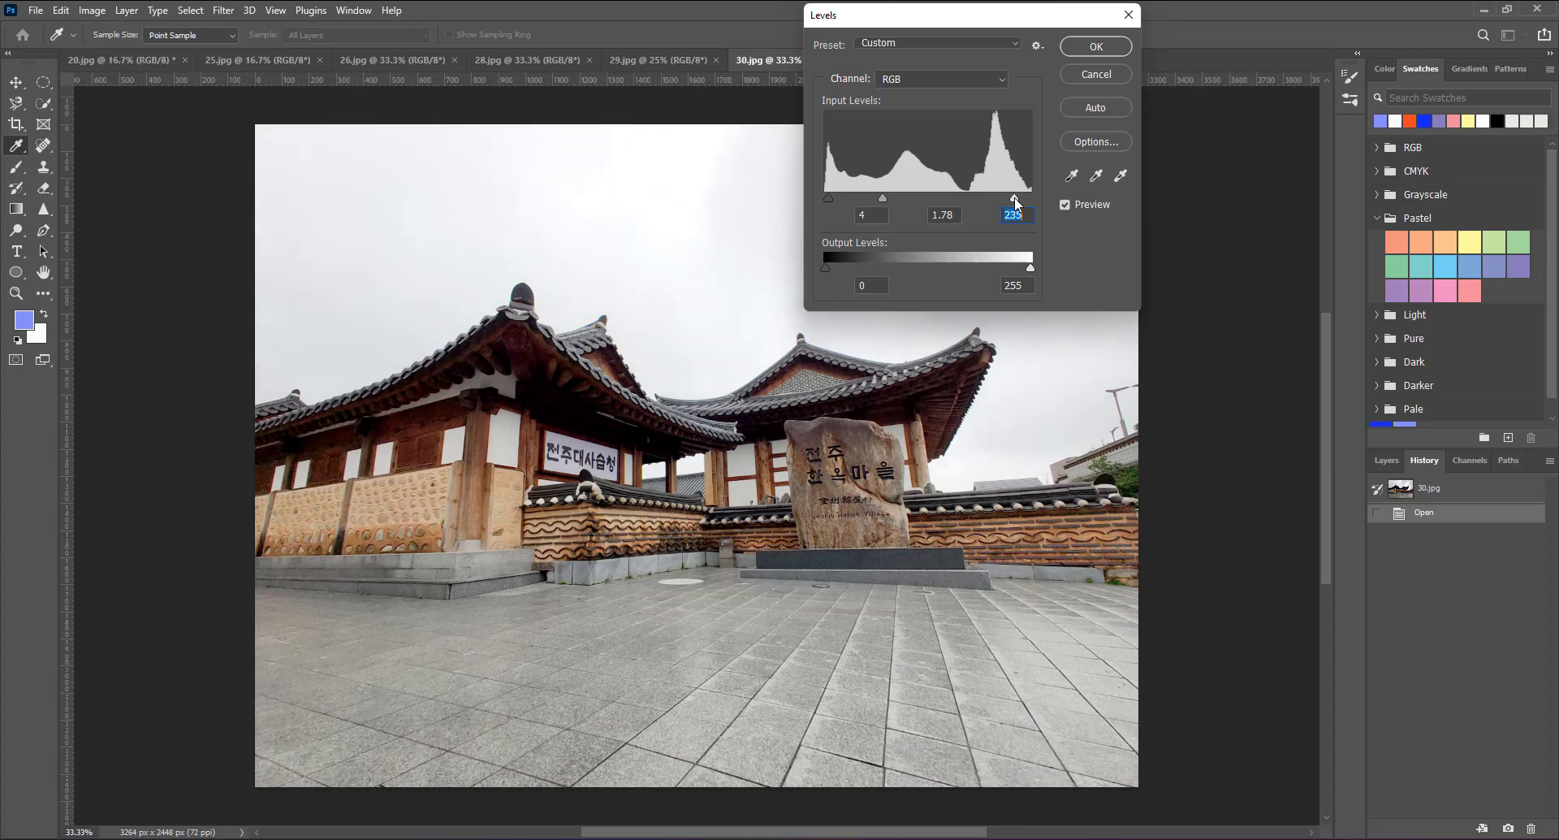
{"action": "left_click", "coordinate": [1077, 47]}
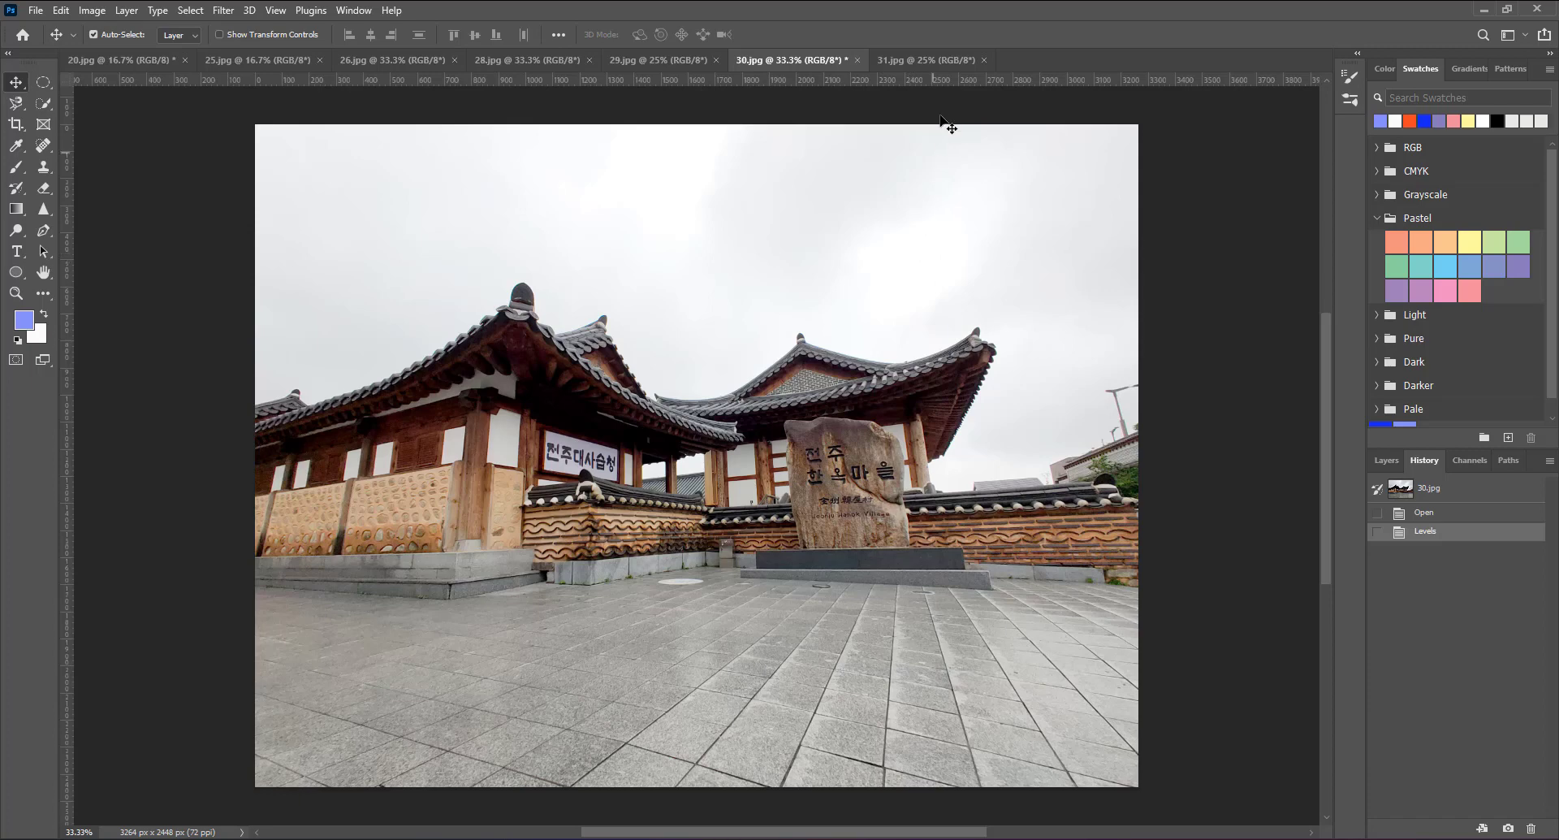
Step: Cycle through the document tabs to the fortress gate photo 28.jpg and open the Image menu
{"action": "left_click", "coordinate": [929, 65]}
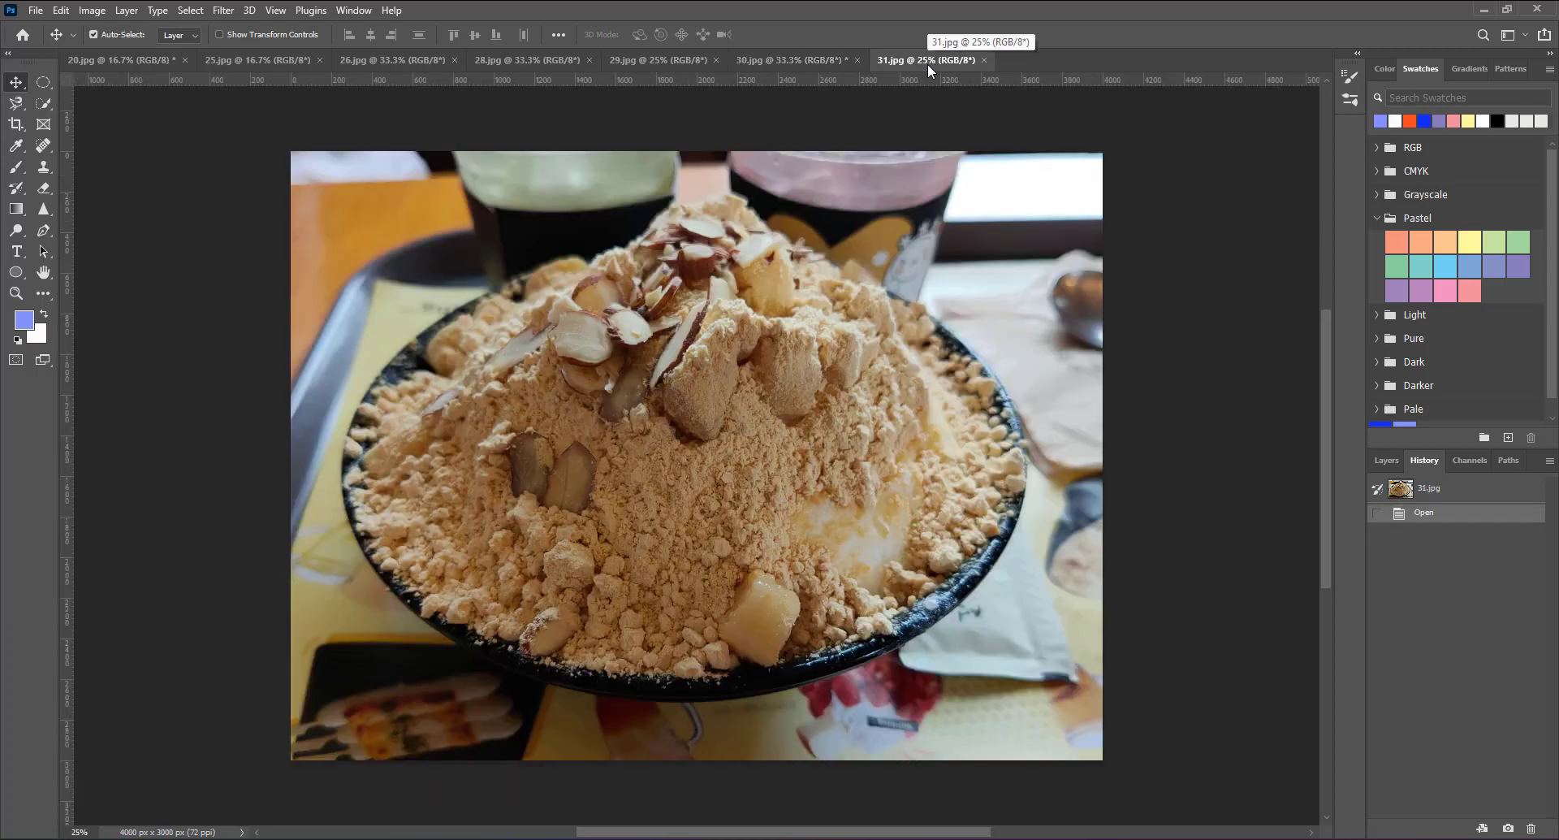
{"action": "left_click", "coordinate": [419, 63]}
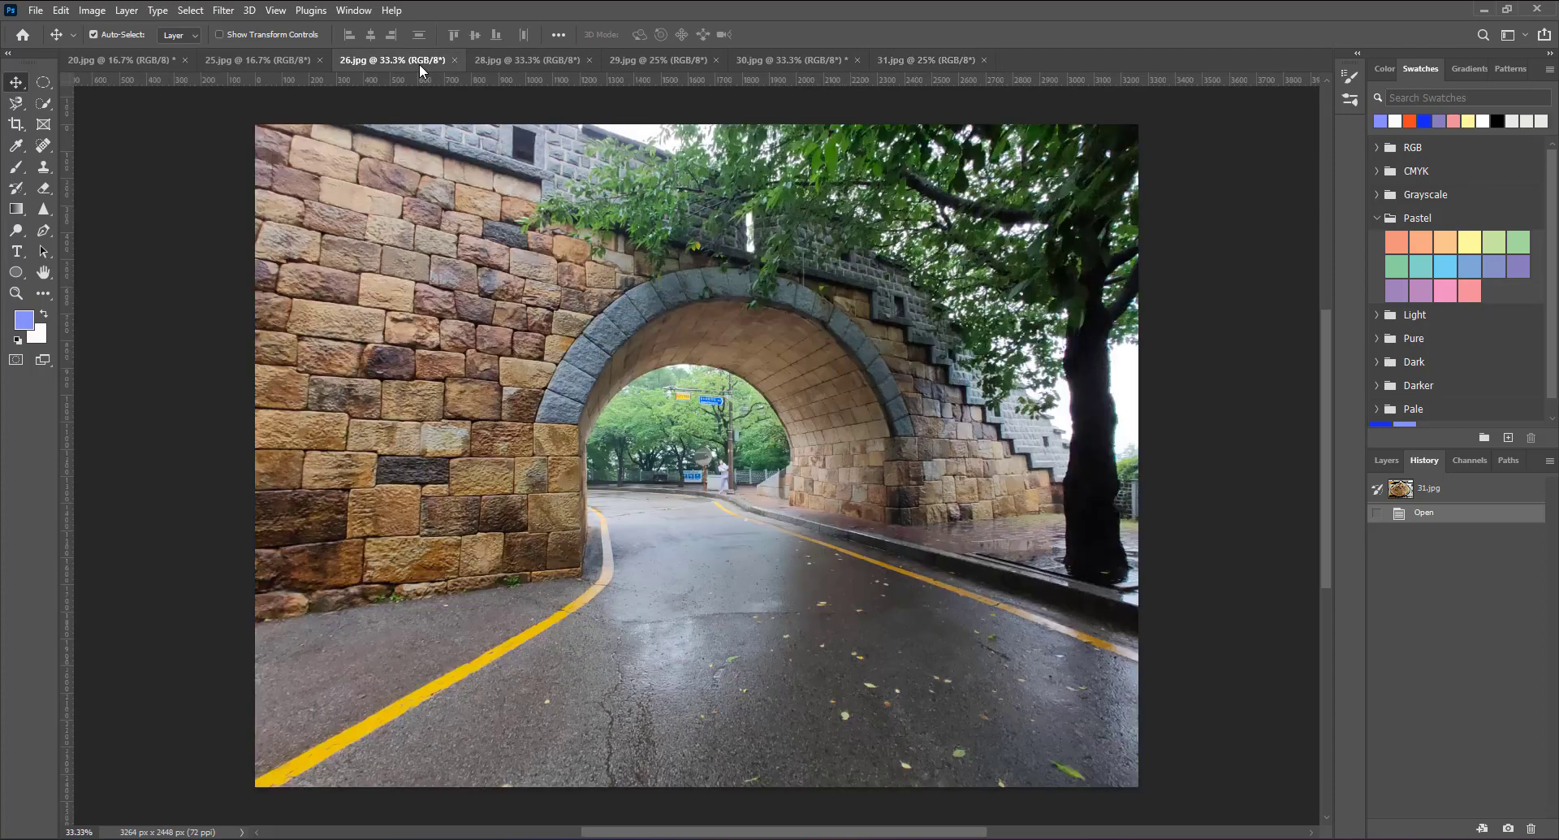
{"action": "left_click", "coordinate": [527, 57]}
{"action": "left_click", "coordinate": [637, 56]}
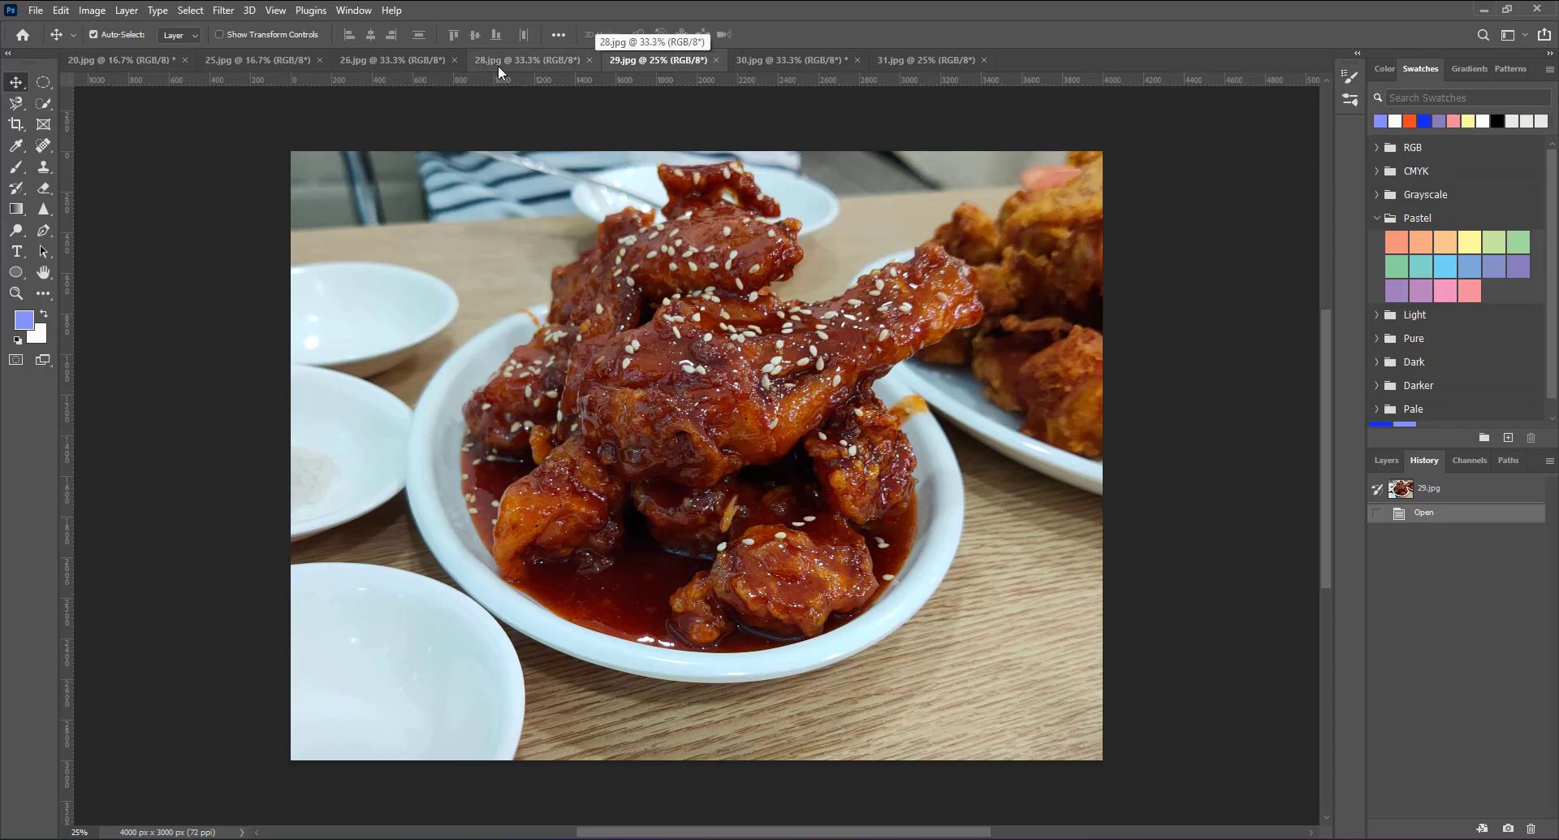
{"action": "left_click", "coordinate": [407, 60]}
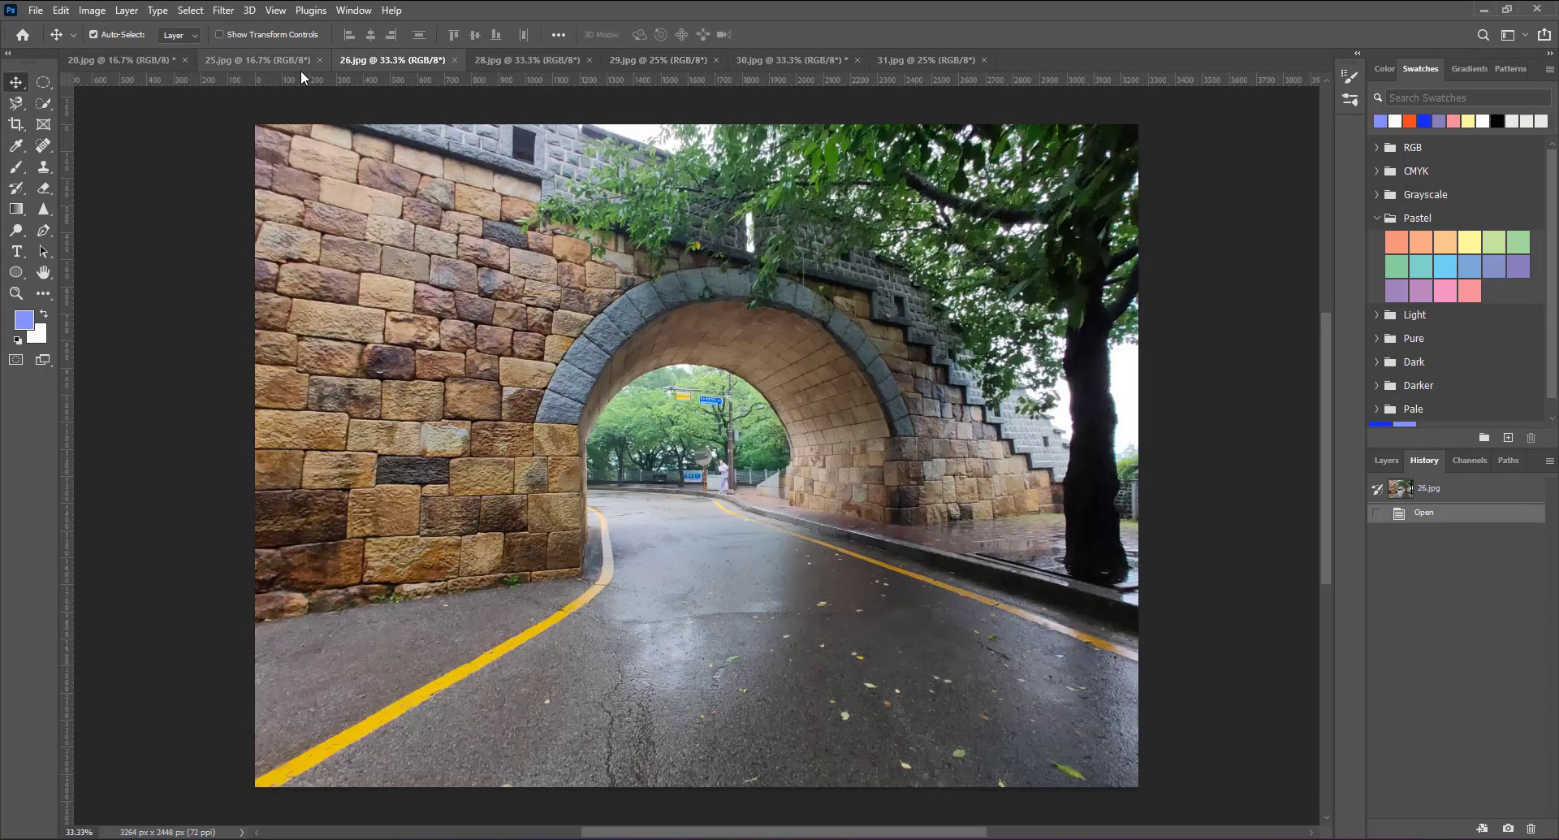
{"action": "left_click", "coordinate": [298, 65]}
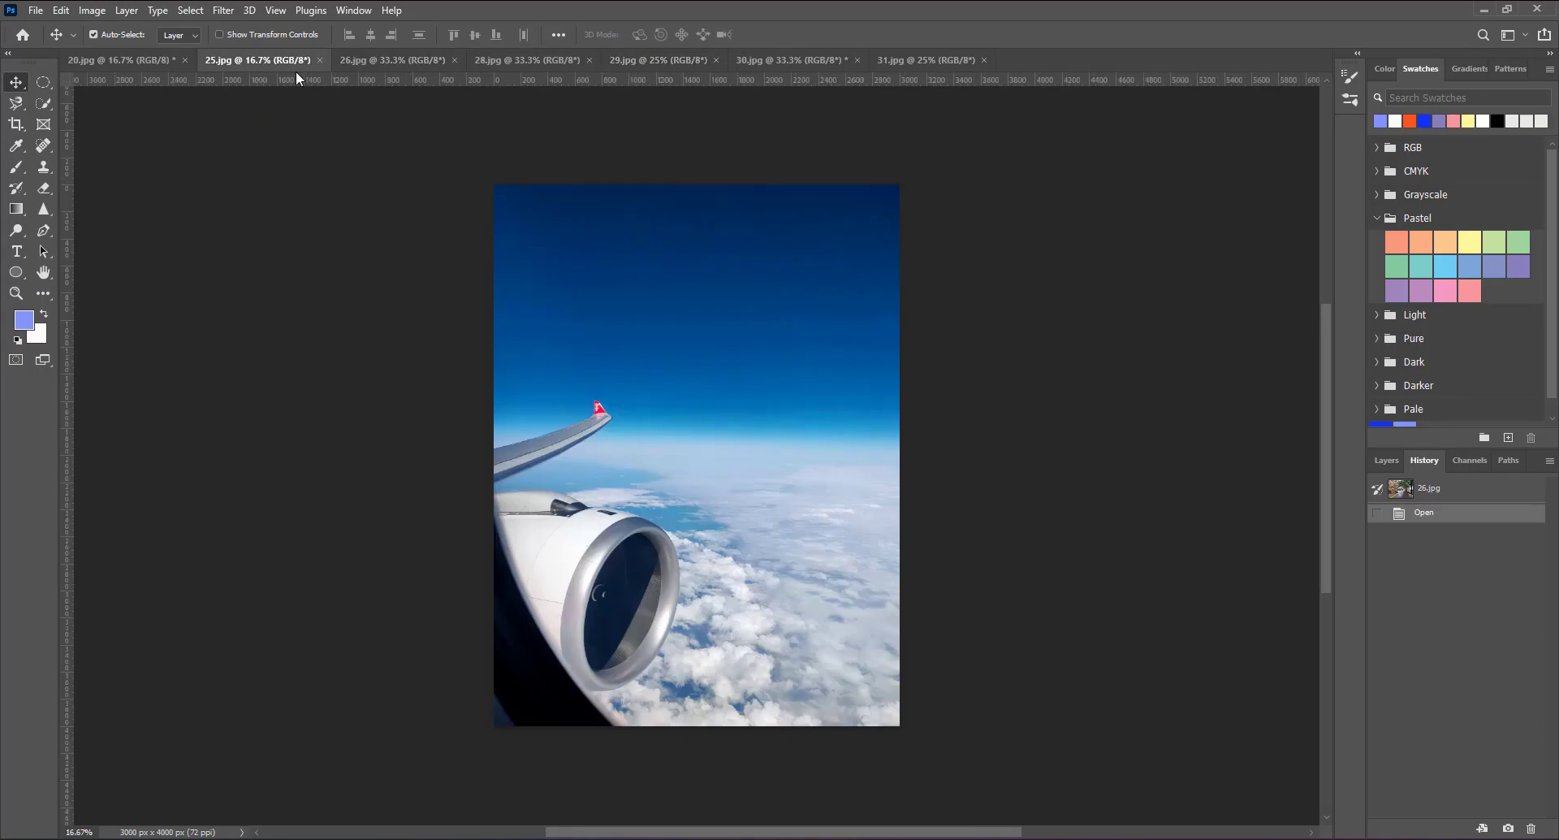
{"action": "left_click", "coordinate": [749, 65]}
{"action": "left_click", "coordinate": [661, 57]}
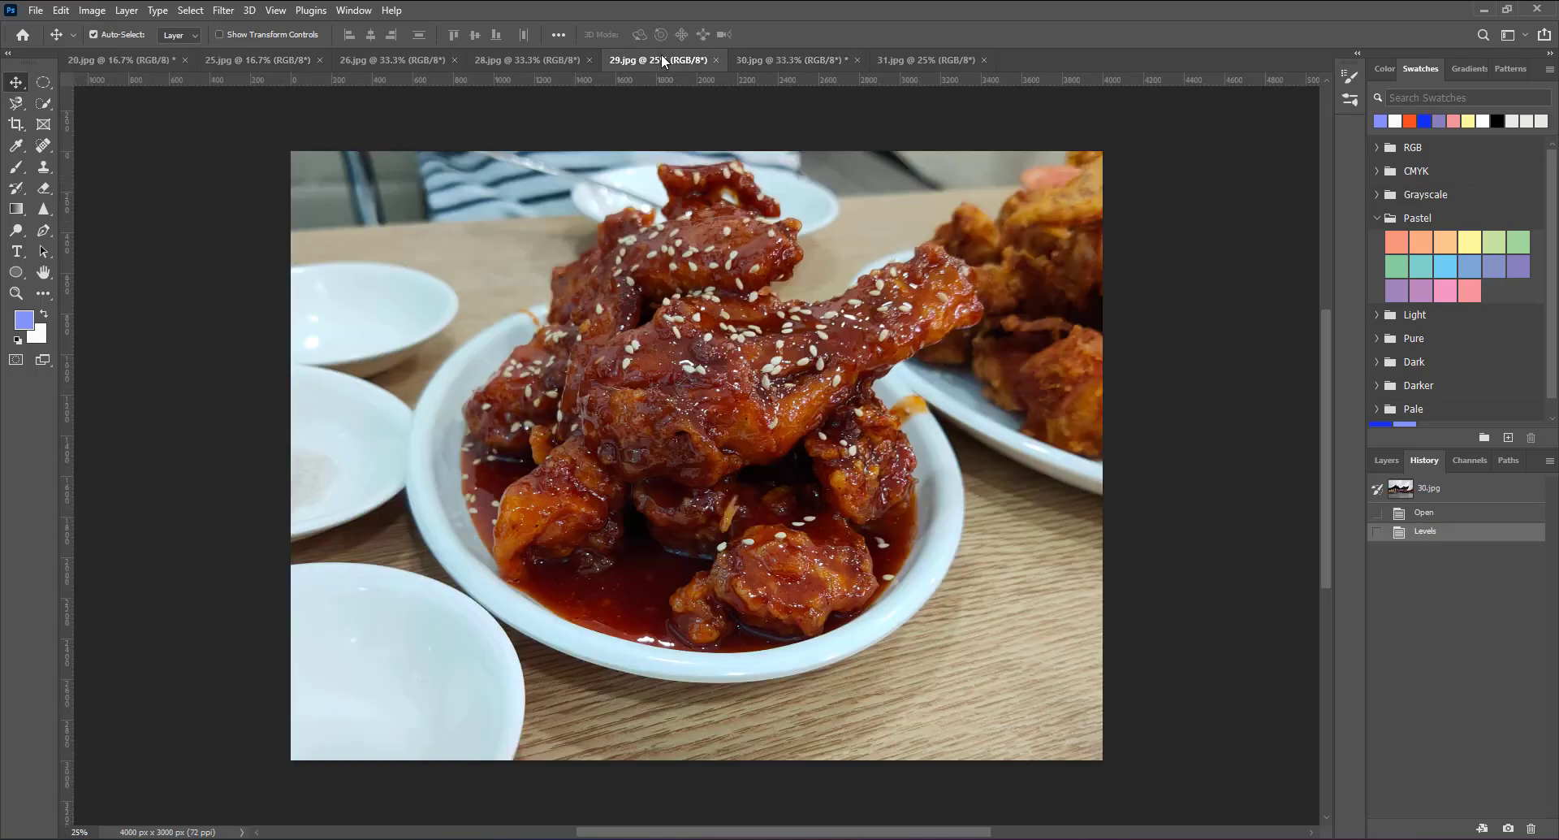
{"action": "left_click", "coordinate": [547, 59]}
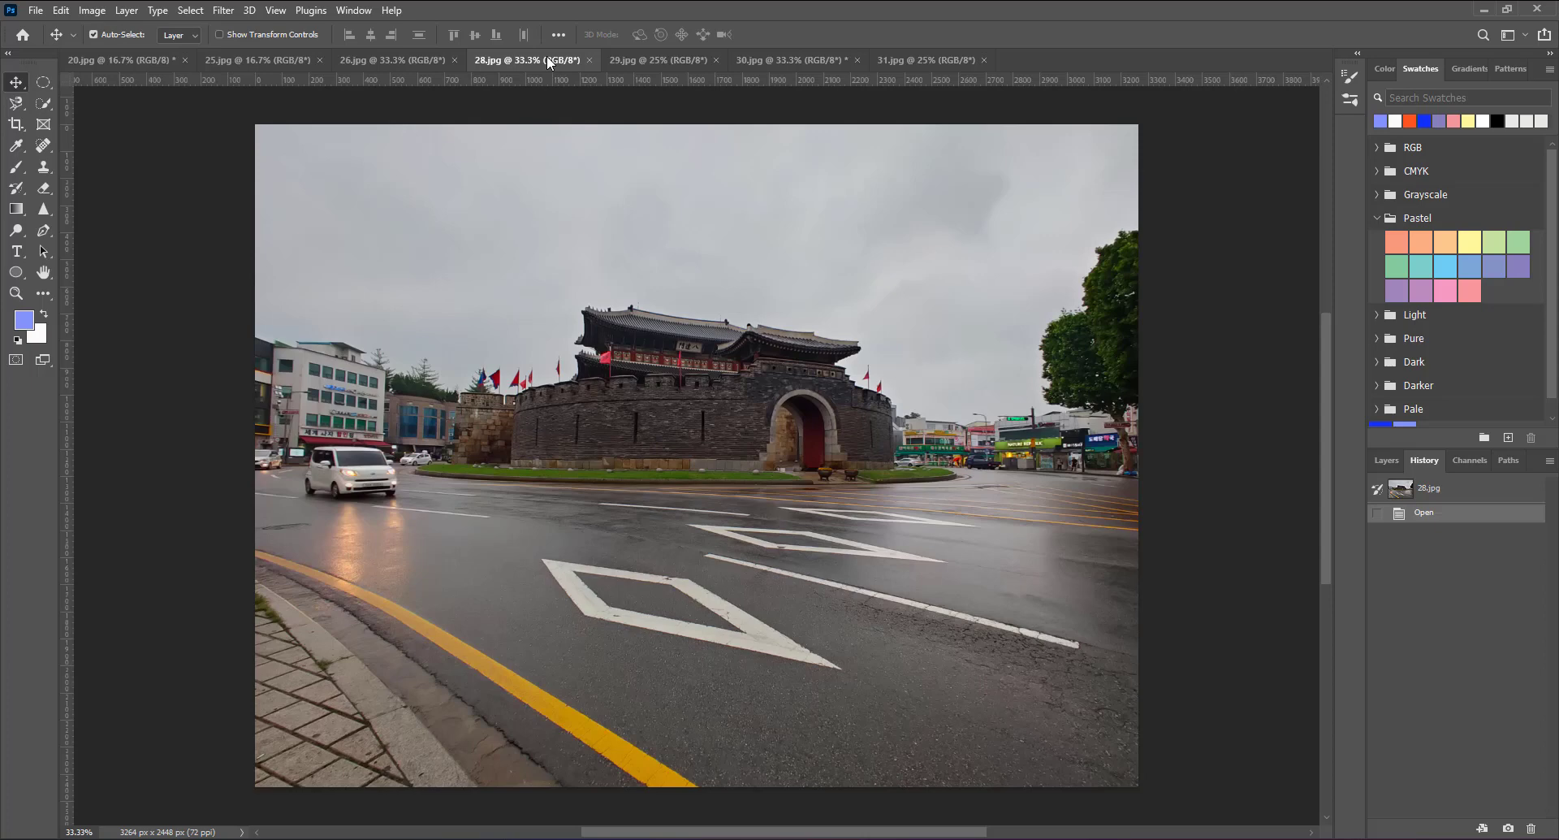
{"action": "left_click", "coordinate": [101, 9]}
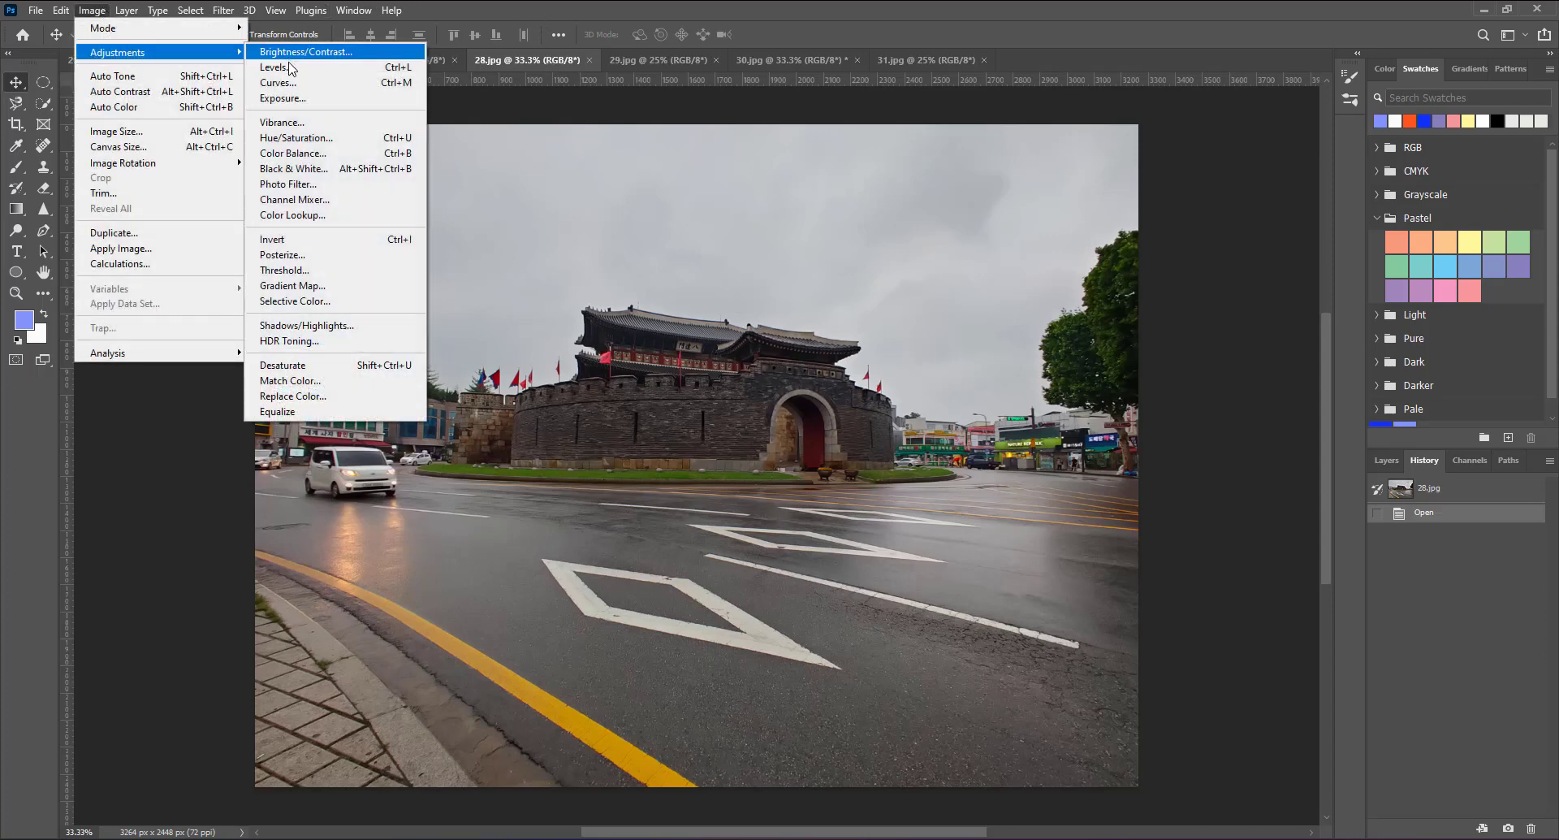
{"action": "mouse_move", "coordinate": [159, 52]}
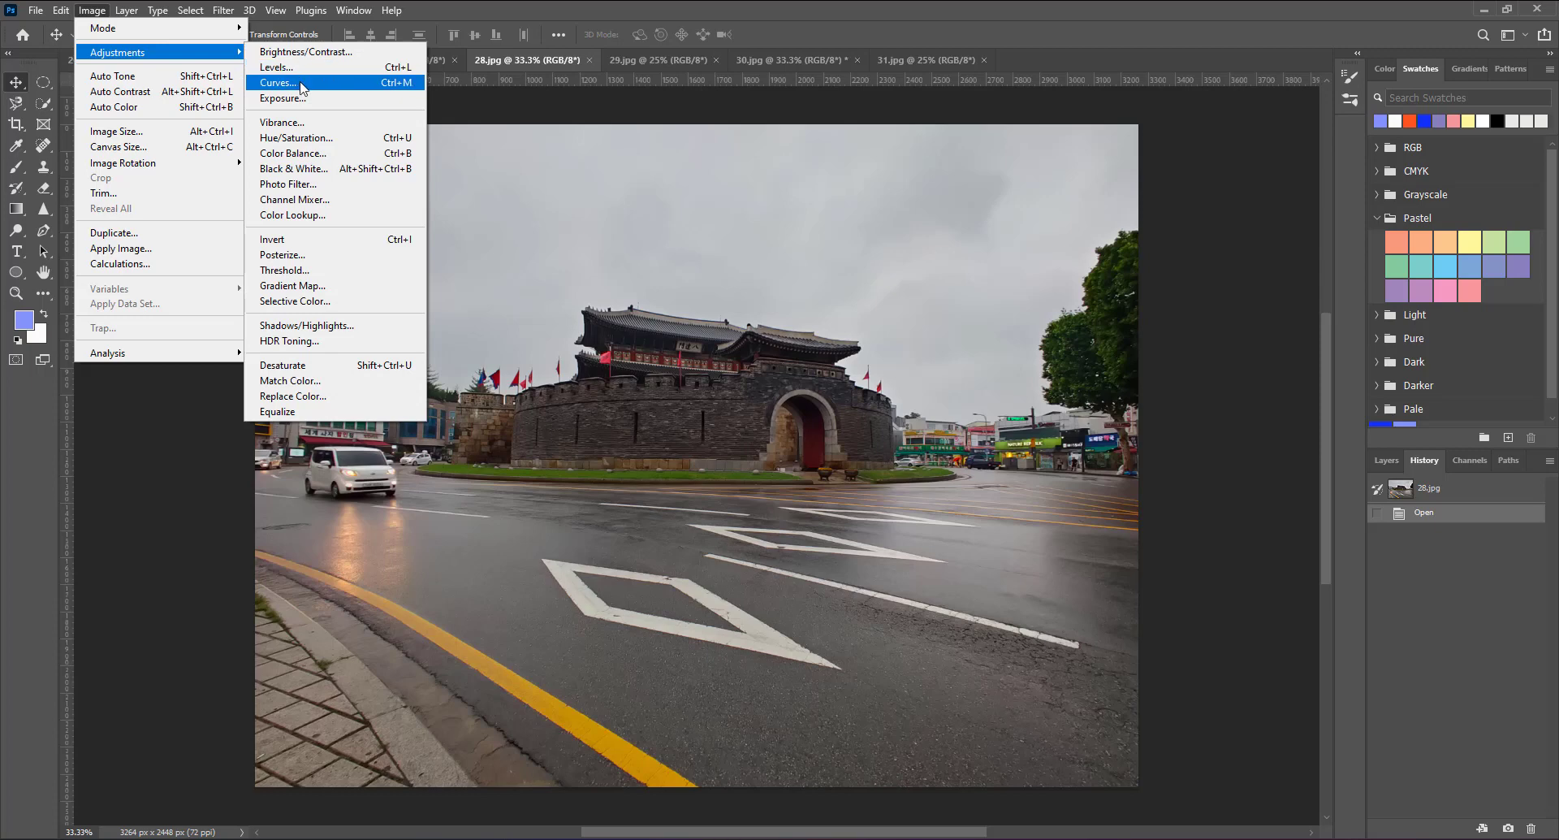
Step: Raise a midtone point on the Curves line to brighten the 28.jpg fortress gate photo
{"action": "left_click", "coordinate": [302, 84]}
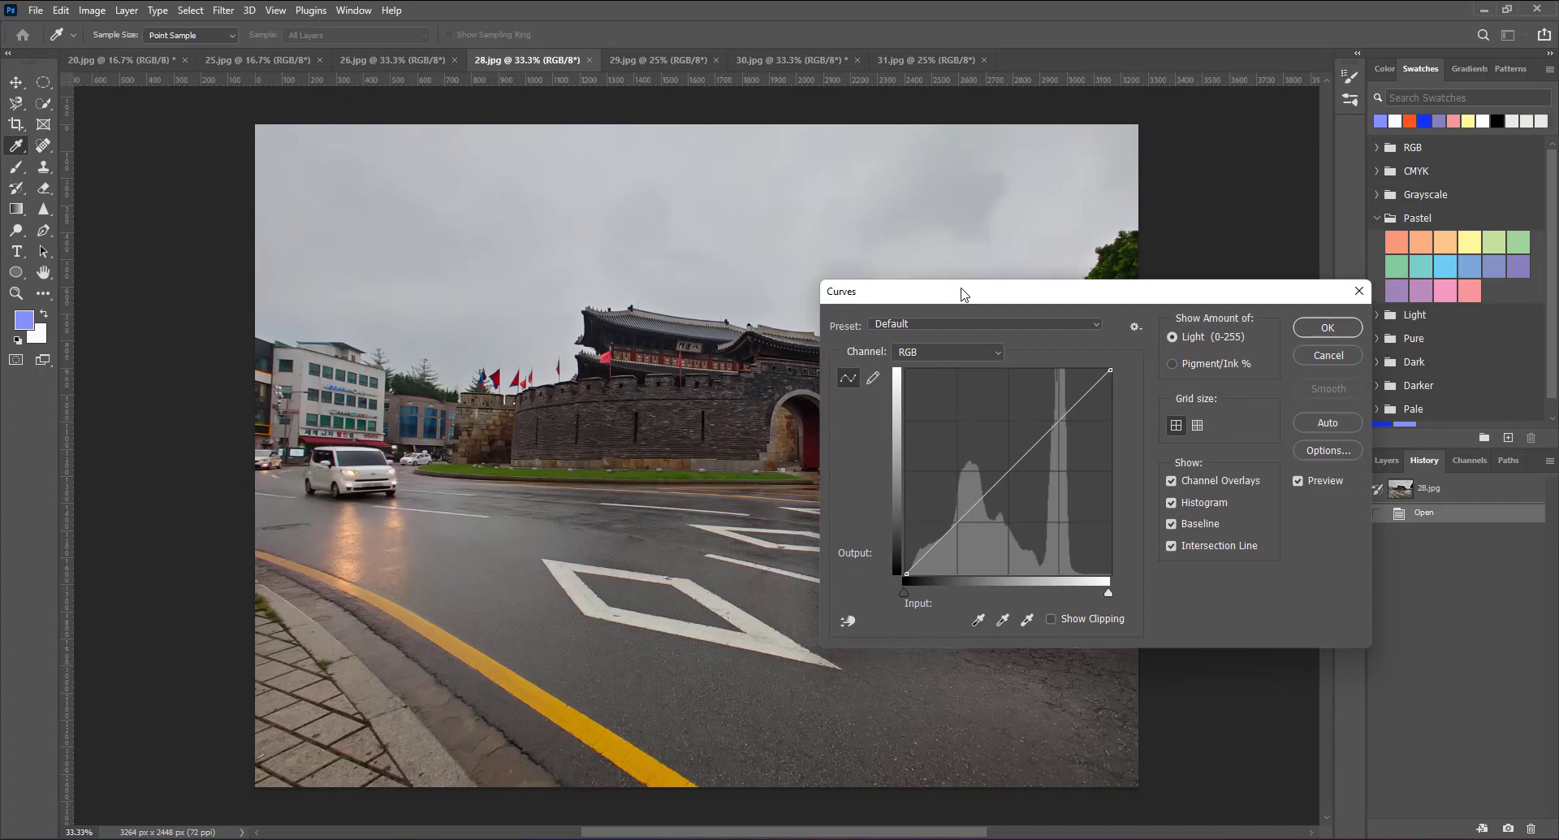
{"action": "left_click_drag", "start_coordinate": [965, 309], "coordinate": [1090, 101]}
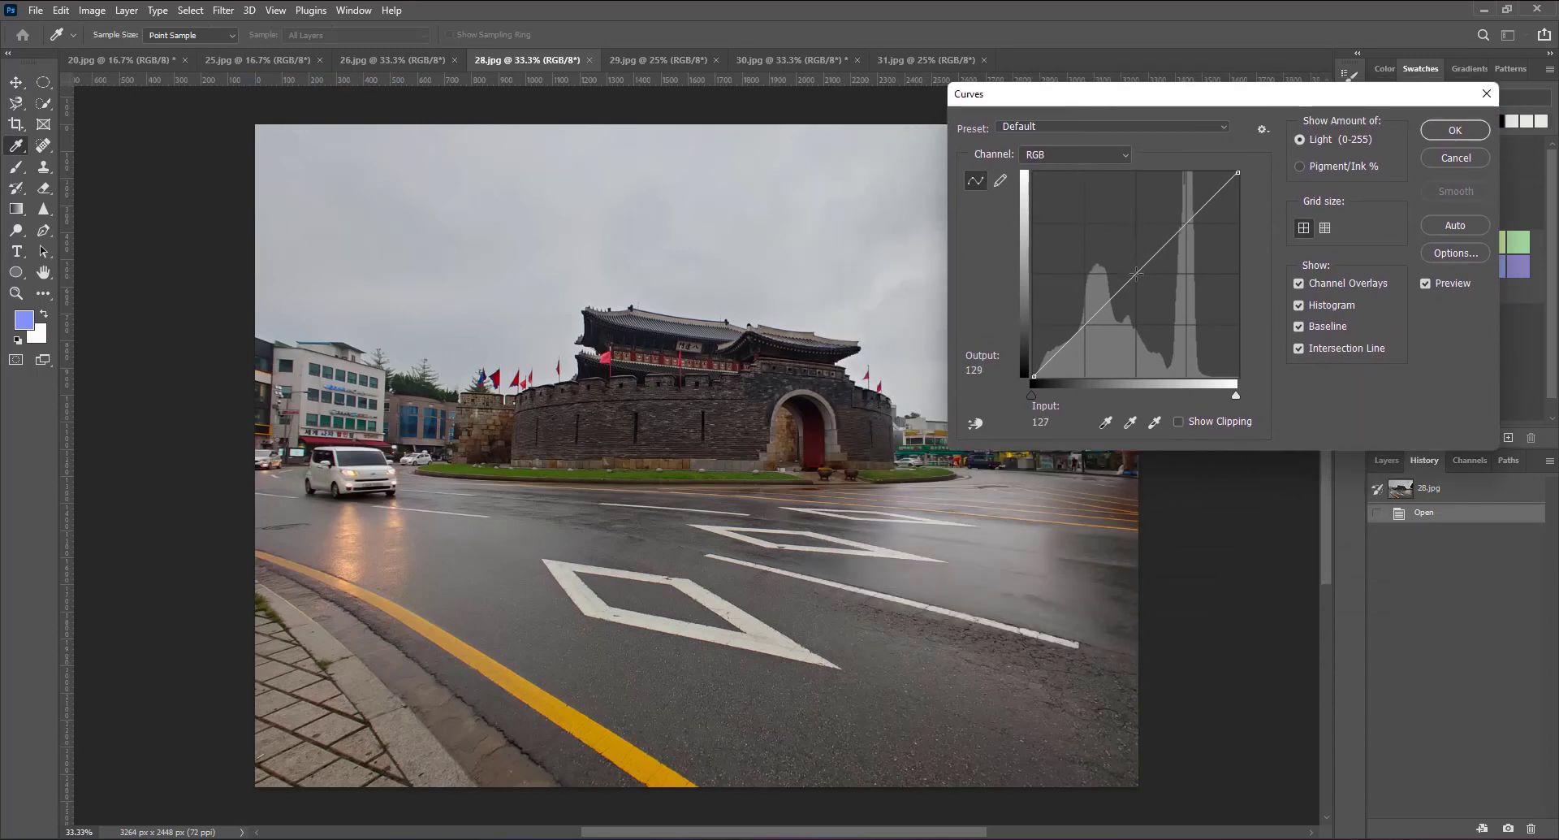
{"action": "left_click", "coordinate": [1137, 273]}
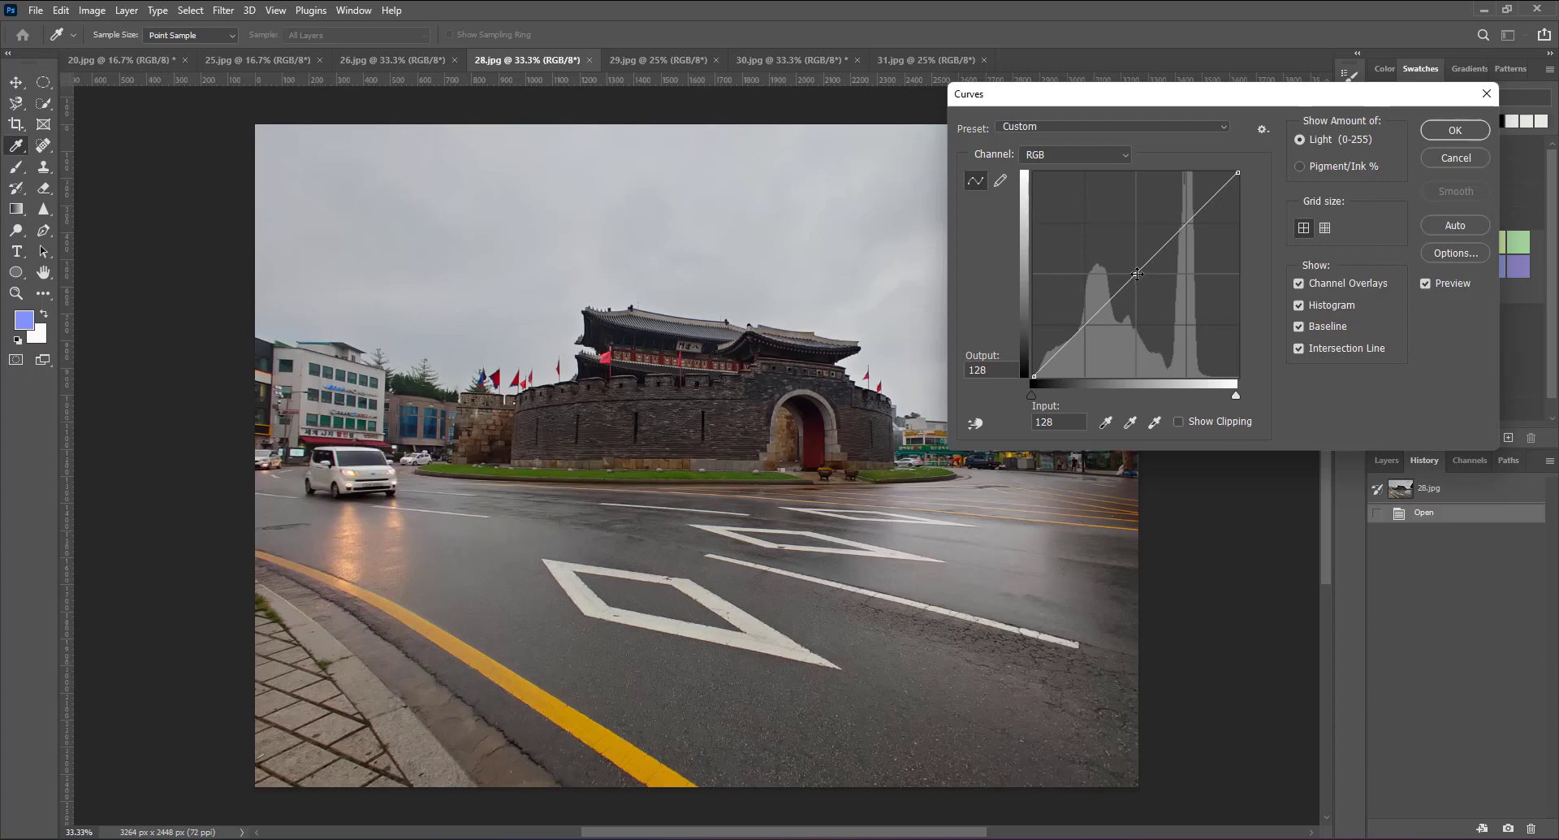
{"action": "mouse_move", "coordinate": [1137, 274]}
{"action": "left_mouse_down"}
{"action": "mouse_move", "coordinate": [1117, 250]}
{"action": "mouse_move", "coordinate": [1157, 292]}
{"action": "mouse_move", "coordinate": [1120, 256]}
{"action": "mouse_move", "coordinate": [1143, 240]}
{"action": "mouse_move", "coordinate": [1111, 231]}
{"action": "left_mouse_up"}
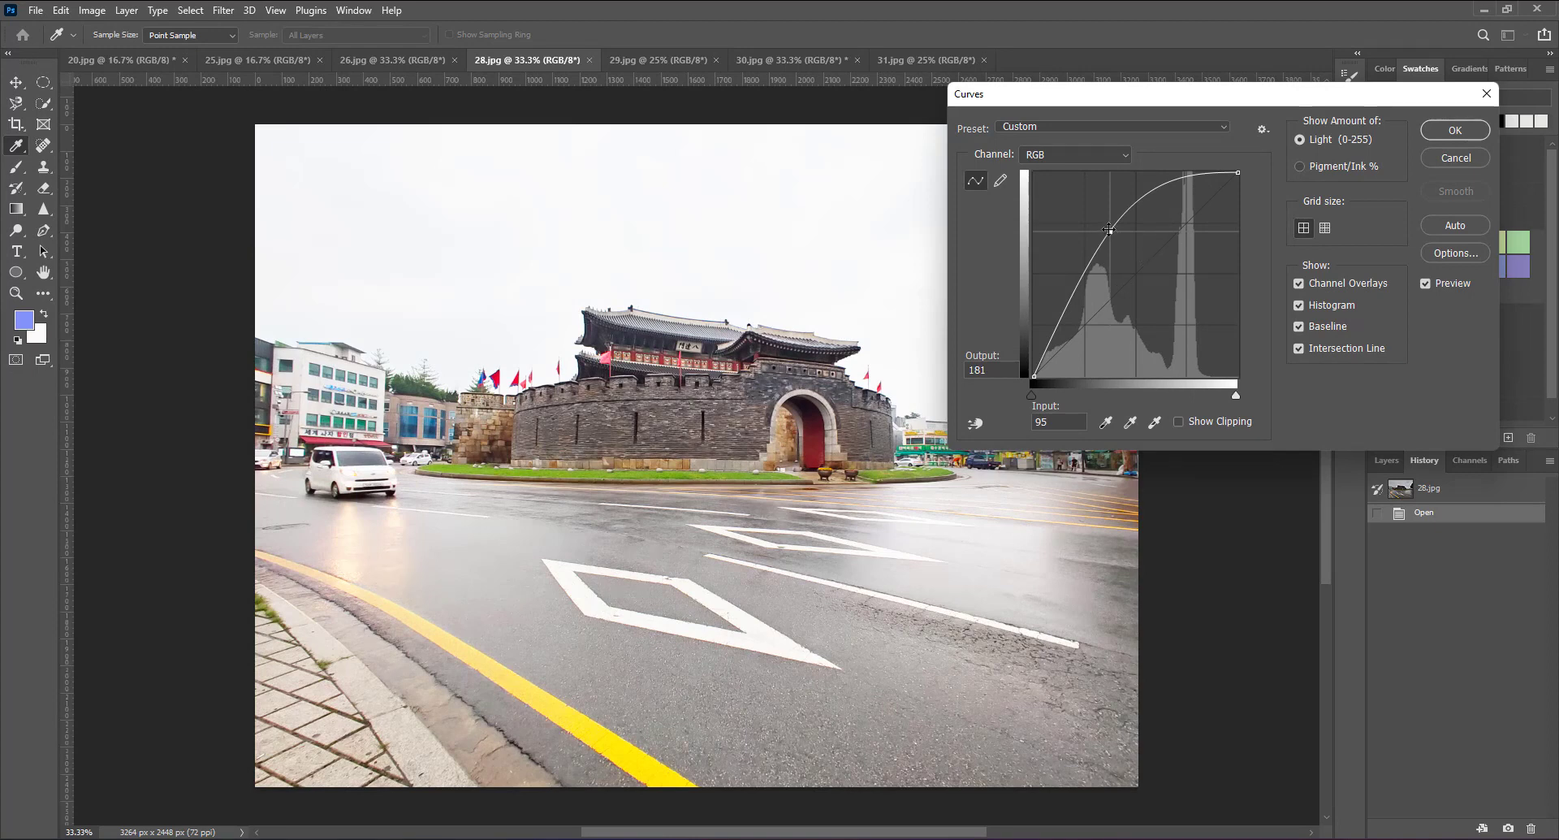
{"action": "left_click", "coordinate": [1108, 229], "text": "ctrl"}
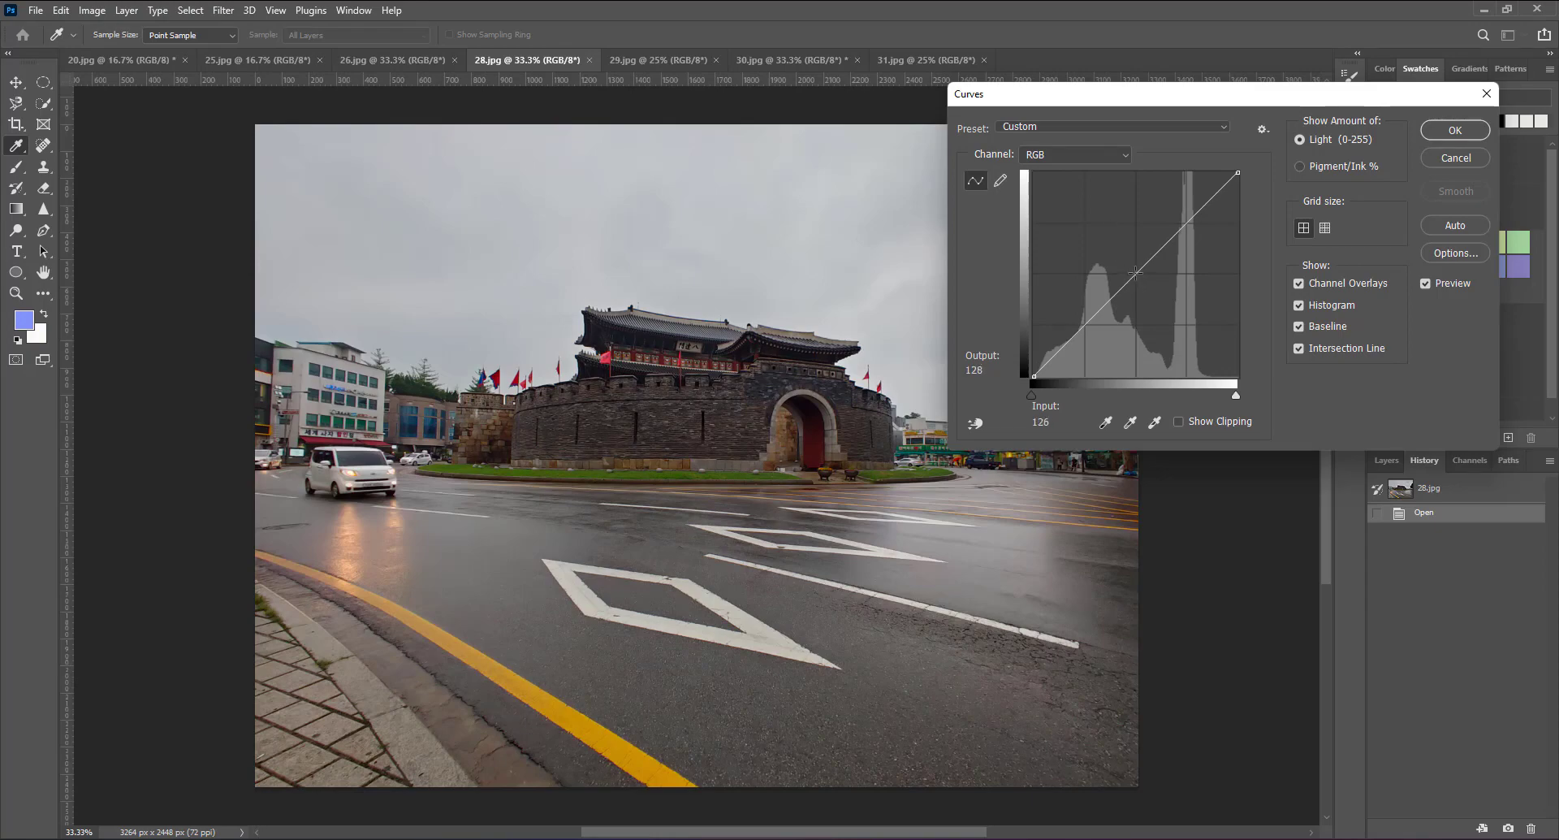
{"action": "mouse_move", "coordinate": [1135, 272]}
{"action": "left_mouse_down"}
{"action": "mouse_move", "coordinate": [1117, 245]}
{"action": "mouse_move", "coordinate": [1142, 219]}
{"action": "mouse_move", "coordinate": [1095, 268]}
{"action": "mouse_move", "coordinate": [1116, 247]}
{"action": "left_mouse_up"}
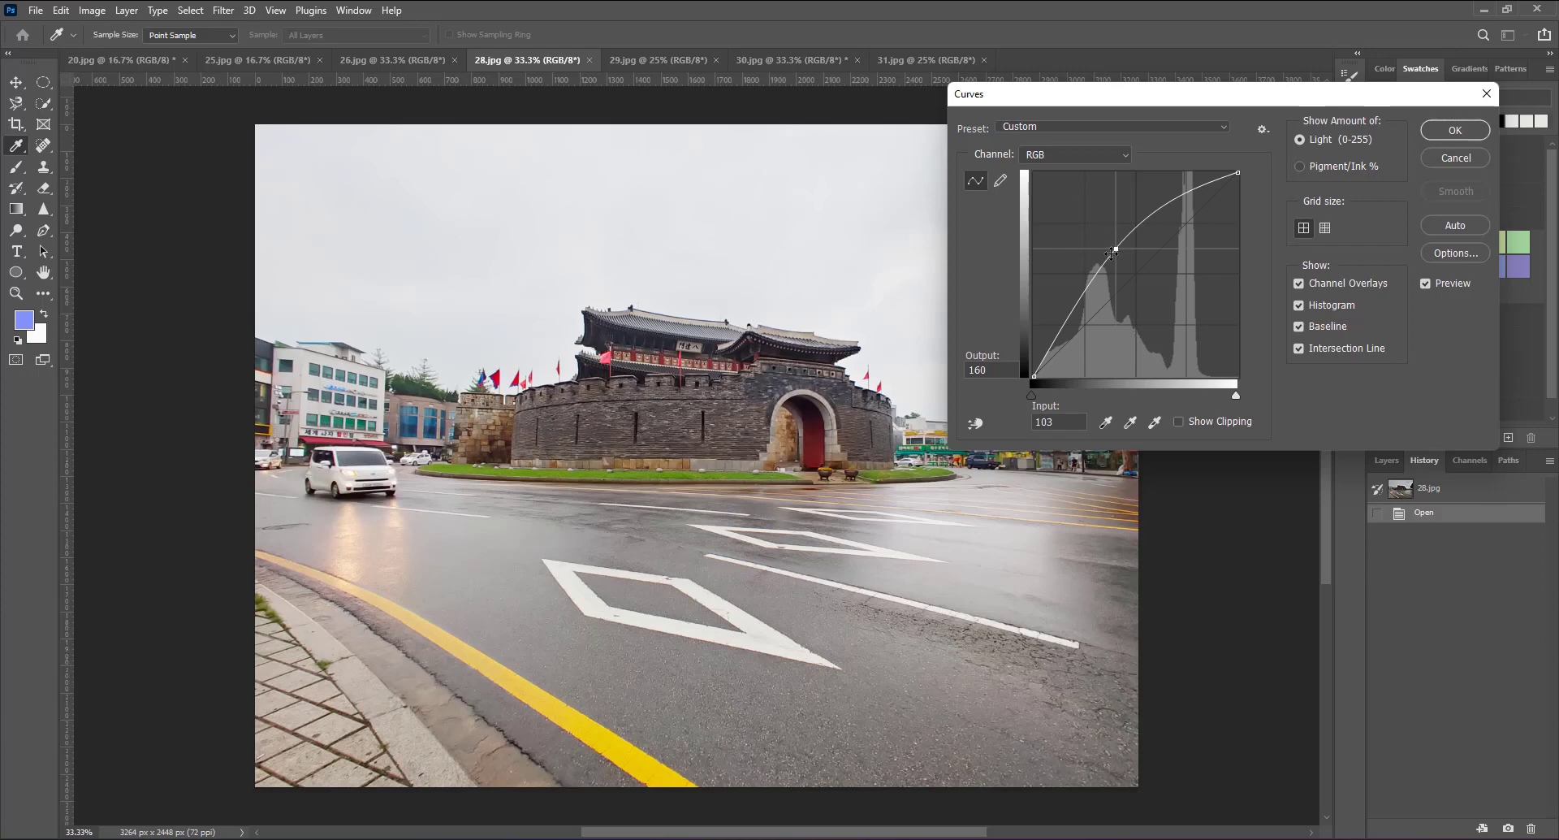
{"action": "left_click_drag", "start_coordinate": [1116, 248], "coordinate": [1116, 245]}
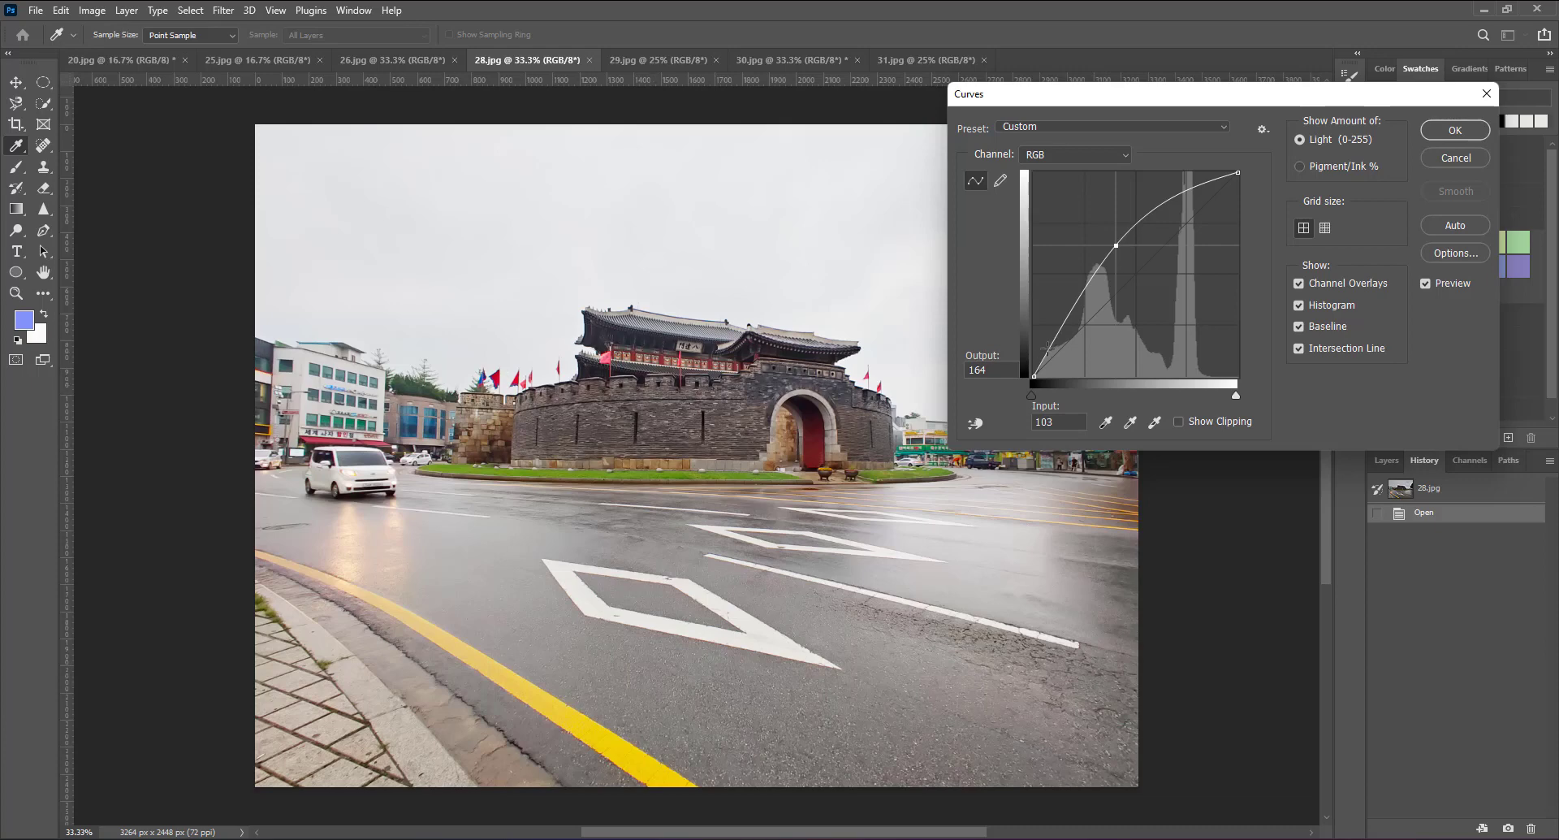
Step: Pull a low curve point down to deepen shadows, add a highlight point, and apply
{"action": "left_click", "coordinate": [1051, 347]}
{"action": "left_click_drag", "start_coordinate": [1050, 348], "coordinate": [1052, 353]}
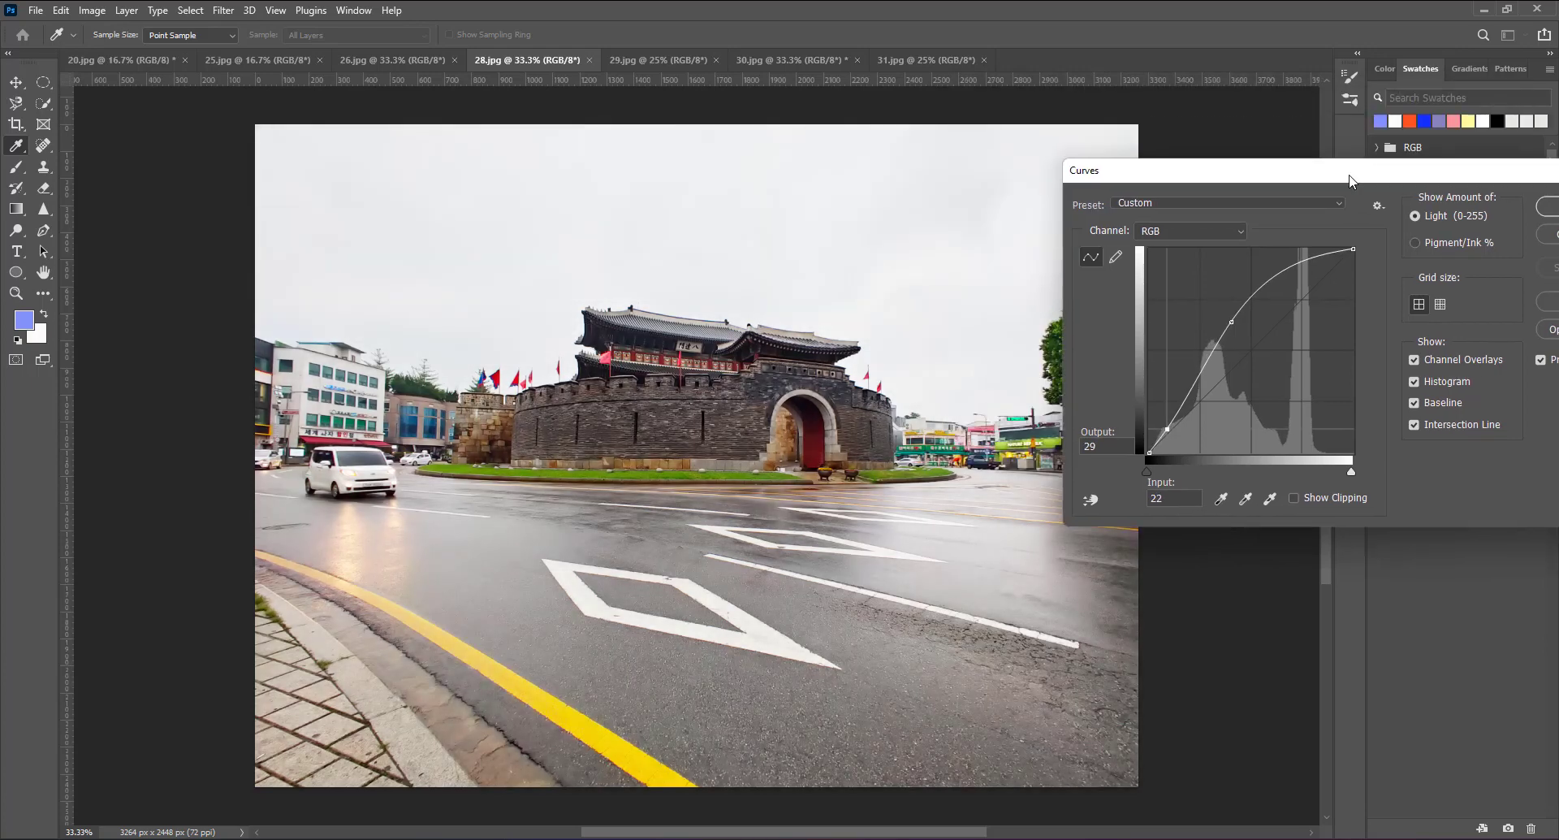
{"action": "left_click_drag", "start_coordinate": [1229, 94], "coordinate": [1348, 174]}
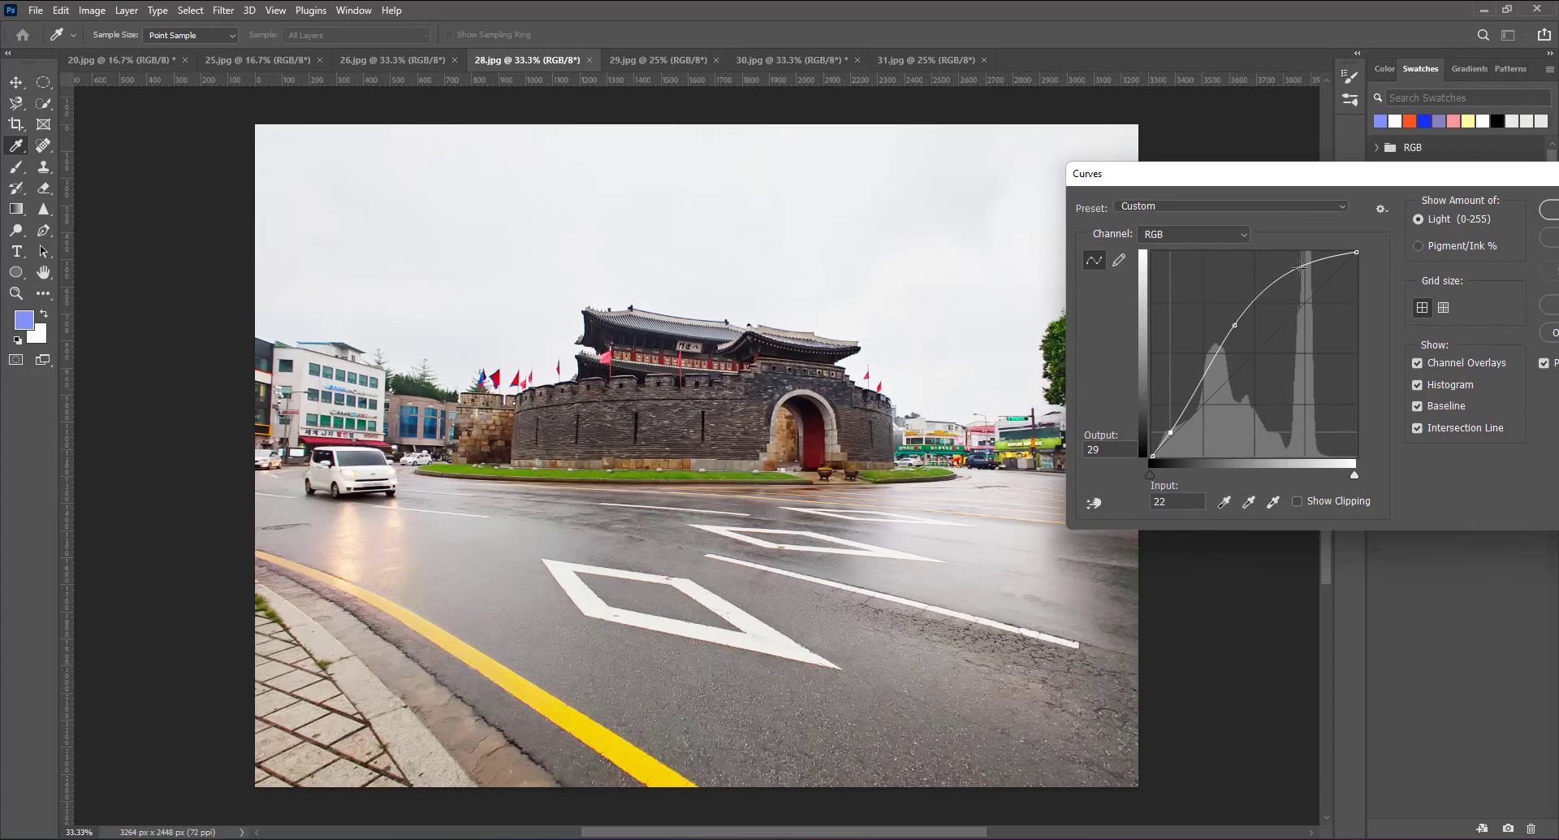
{"action": "left_click", "coordinate": [1298, 265]}
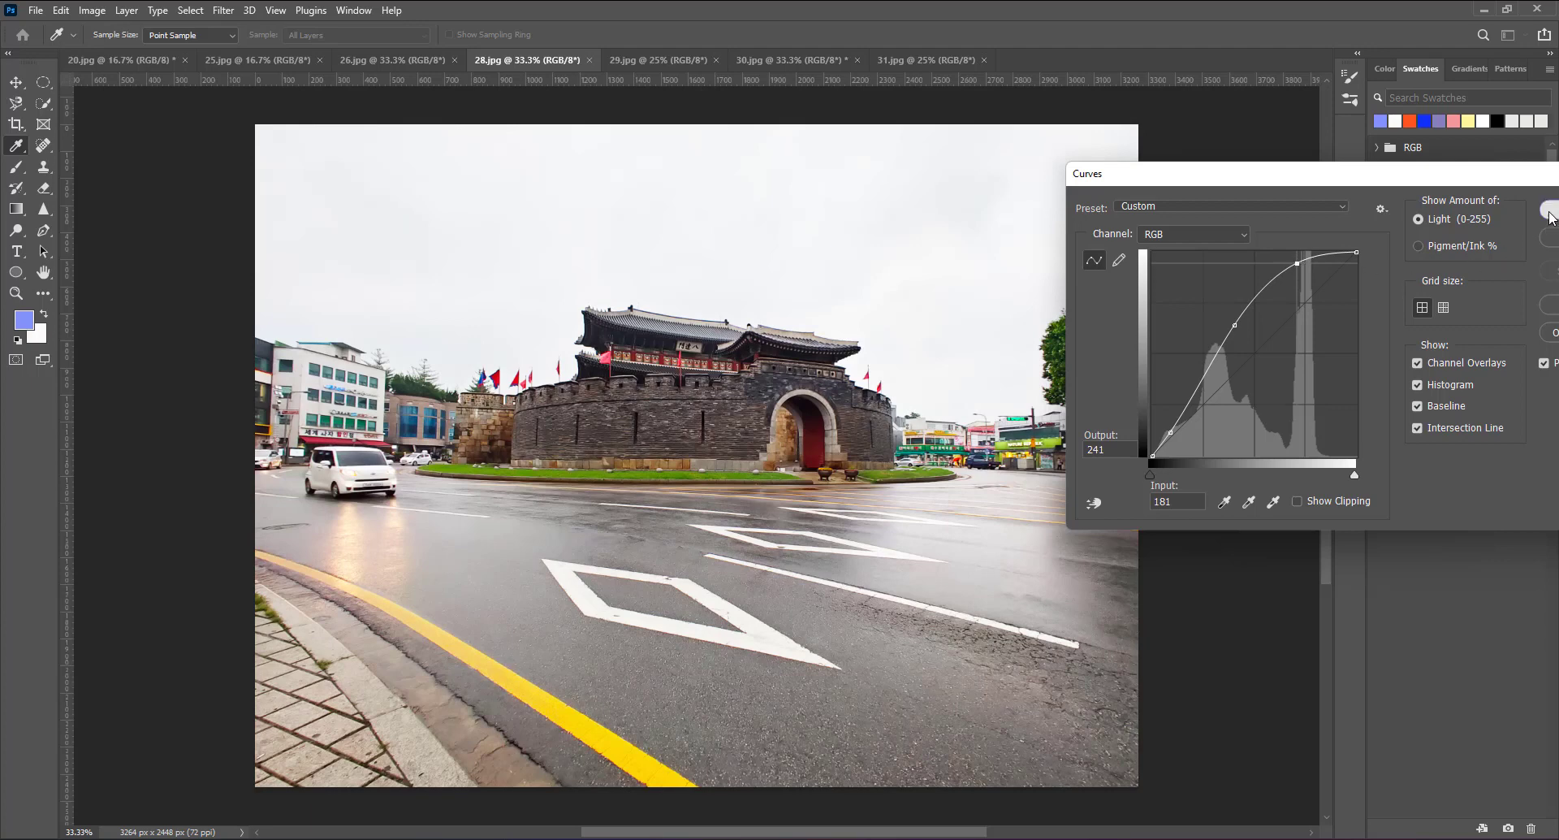
{"action": "left_click", "coordinate": [1549, 210]}
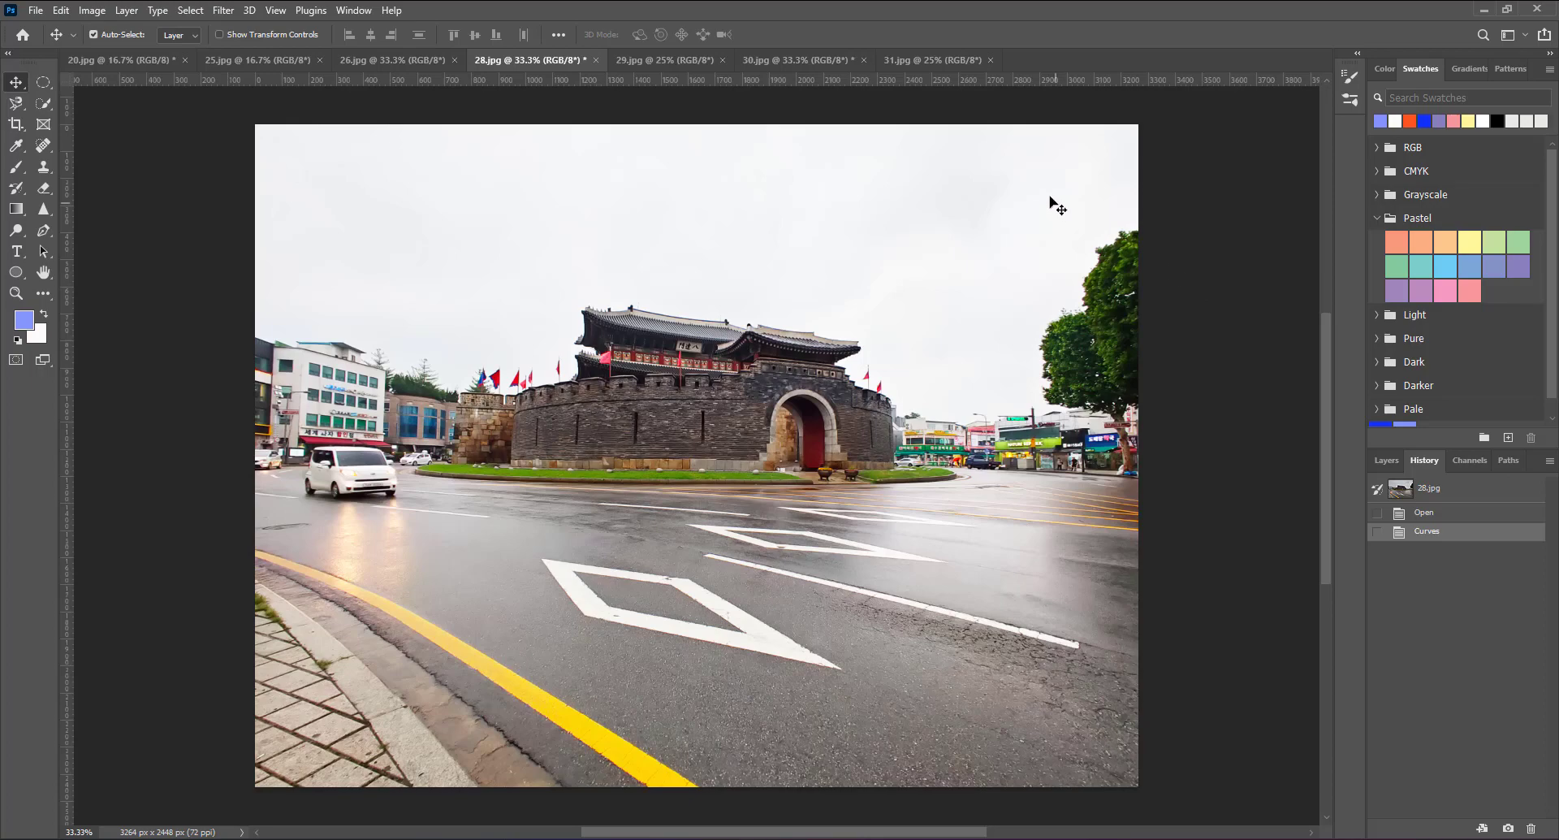
Step: Bring up the 31.jpg shaved-ice dessert photo and show the Image menu's adjustments
{"action": "left_click", "coordinate": [940, 59]}
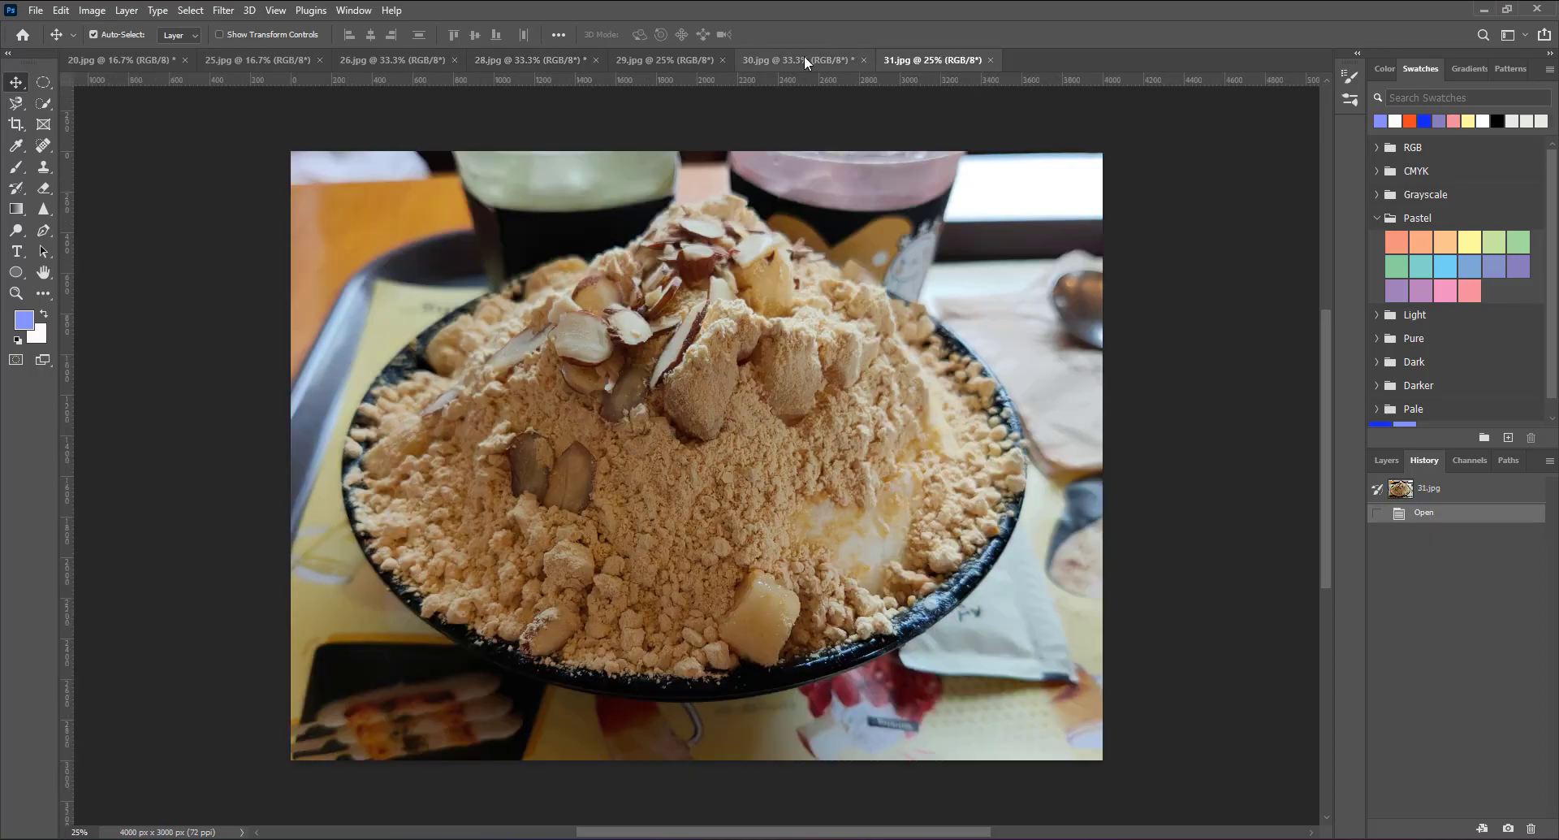
{"action": "left_click", "coordinate": [804, 59]}
{"action": "left_click", "coordinate": [927, 62]}
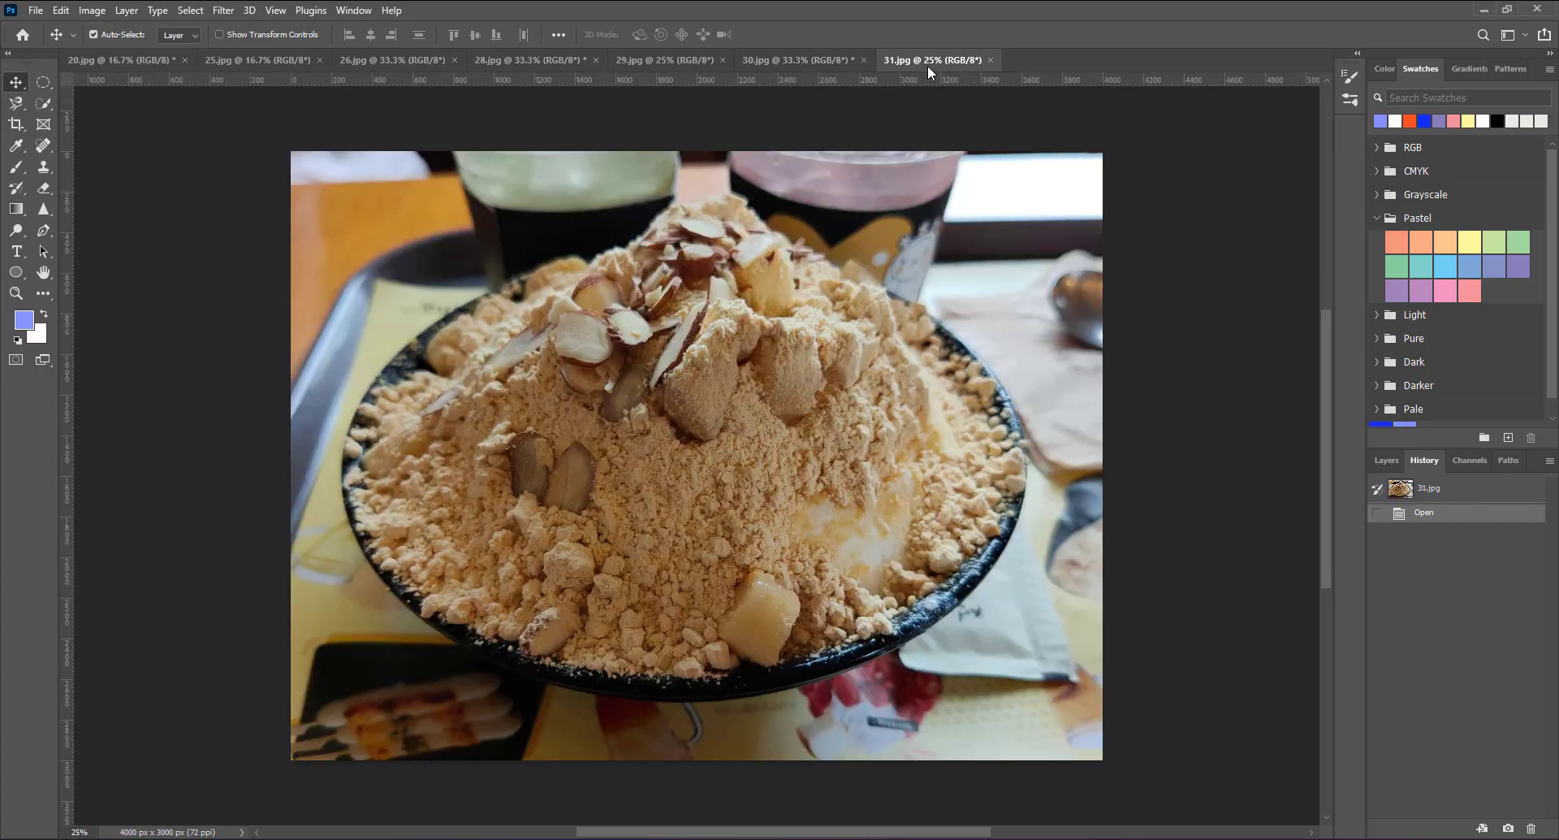
{"action": "left_click", "coordinate": [83, 12]}
{"action": "mouse_move", "coordinate": [117, 52]}
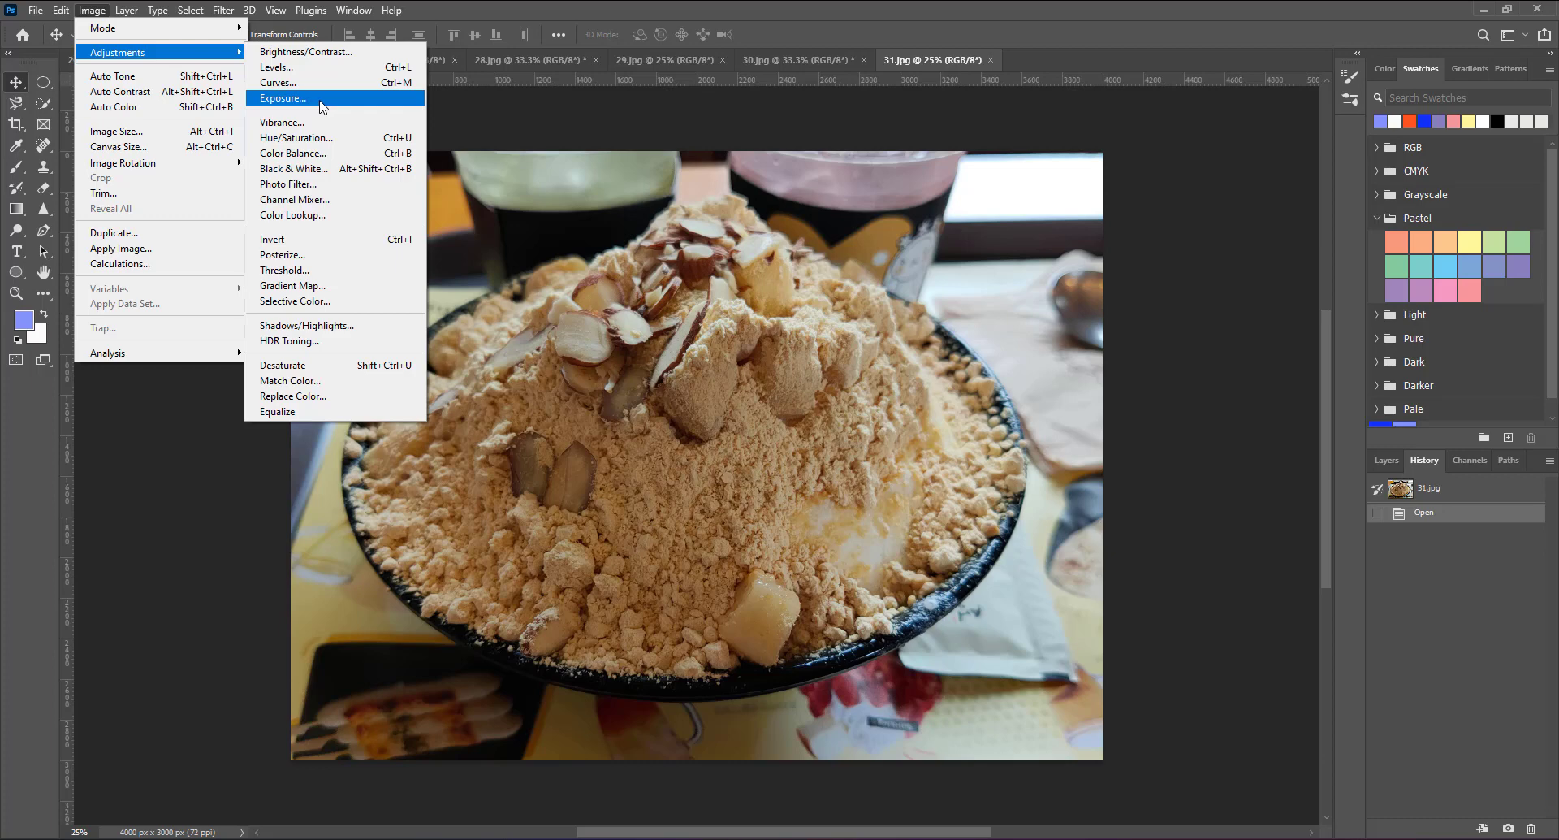
Step: In Exposure, preview the Minus 1.0 and Plus 1.0 presets, then return to Default
{"action": "left_click", "coordinate": [322, 101]}
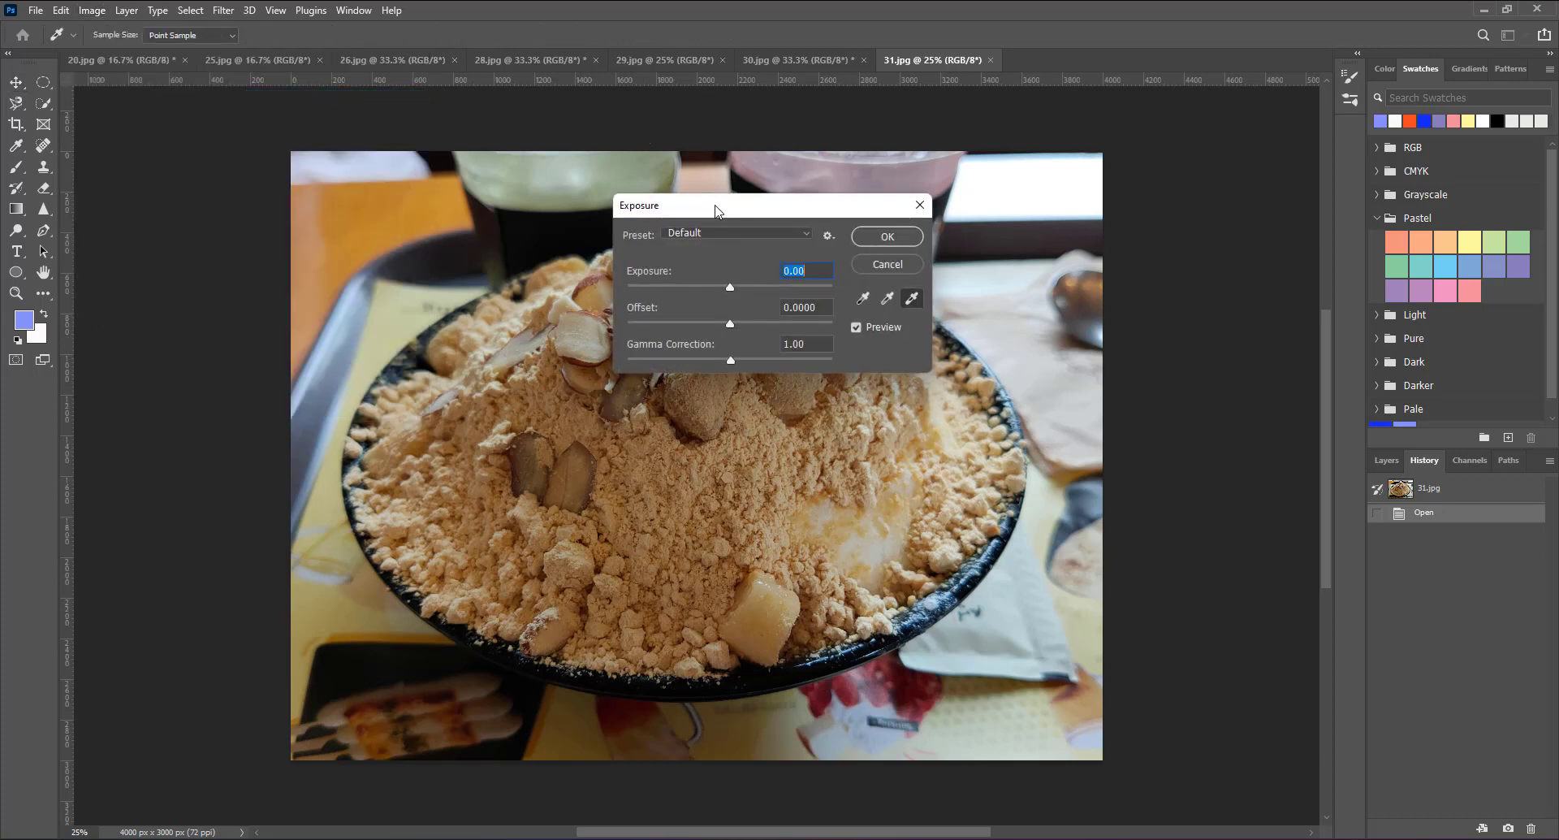
{"action": "mouse_move", "coordinate": [717, 210]}
{"action": "left_mouse_down"}
{"action": "mouse_move", "coordinate": [1125, 182]}
{"action": "mouse_move", "coordinate": [1079, 143]}
{"action": "left_mouse_up"}
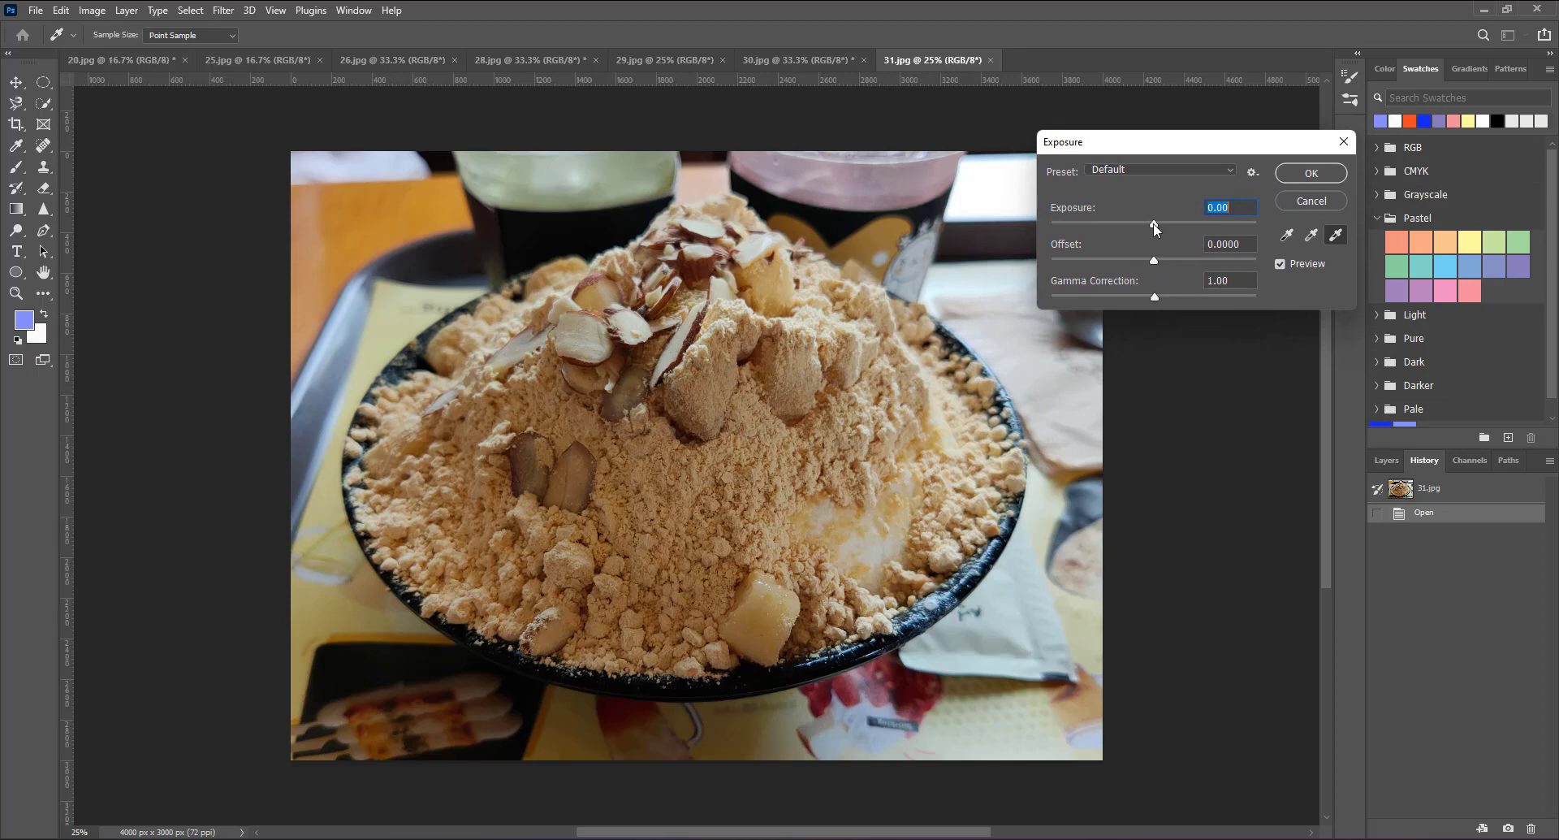
{"action": "left_click", "coordinate": [1164, 171]}
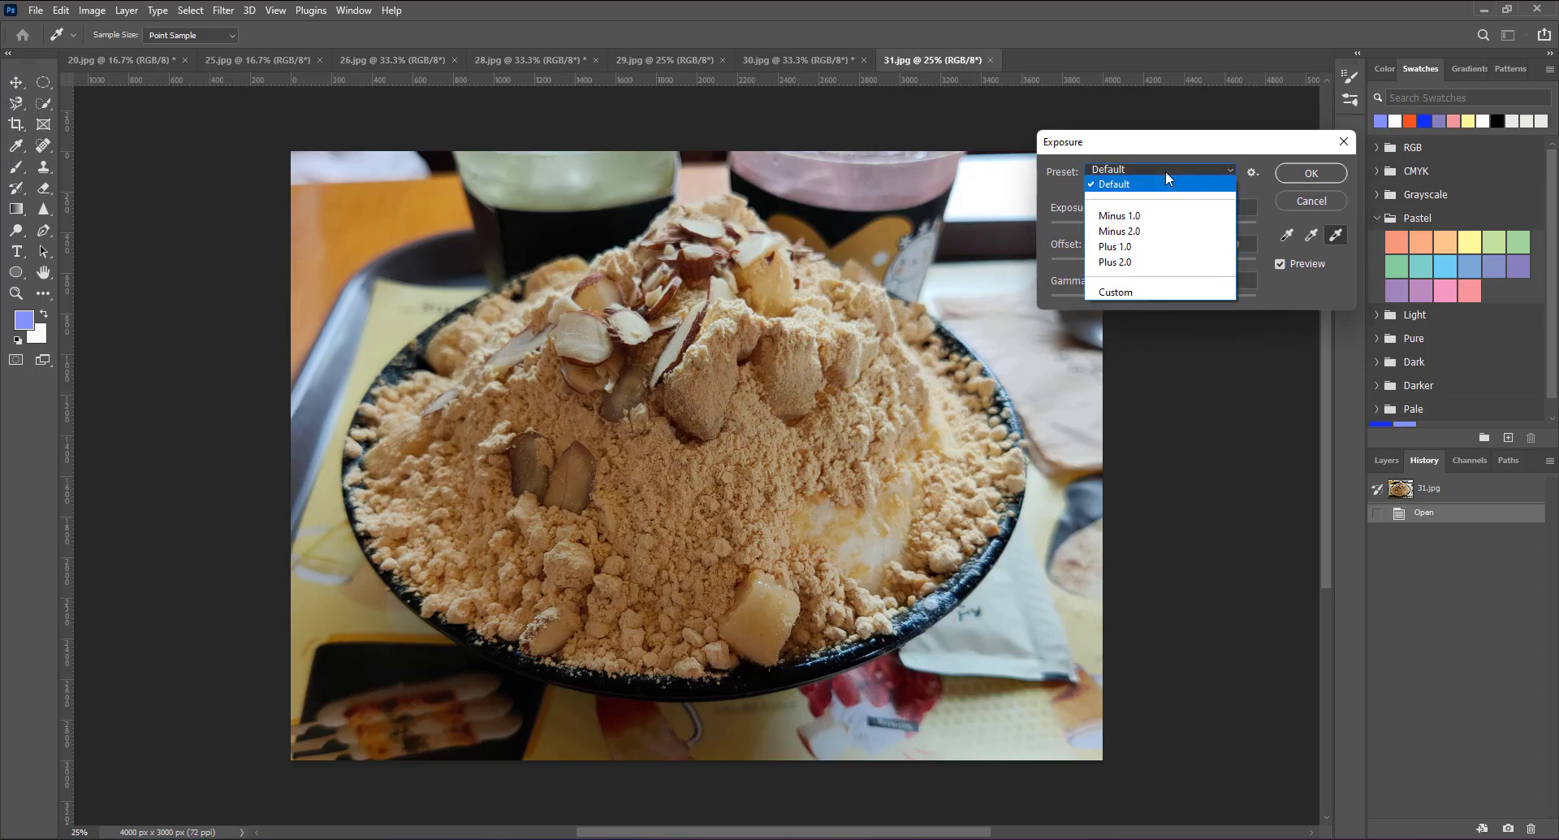
{"action": "left_click", "coordinate": [1157, 215]}
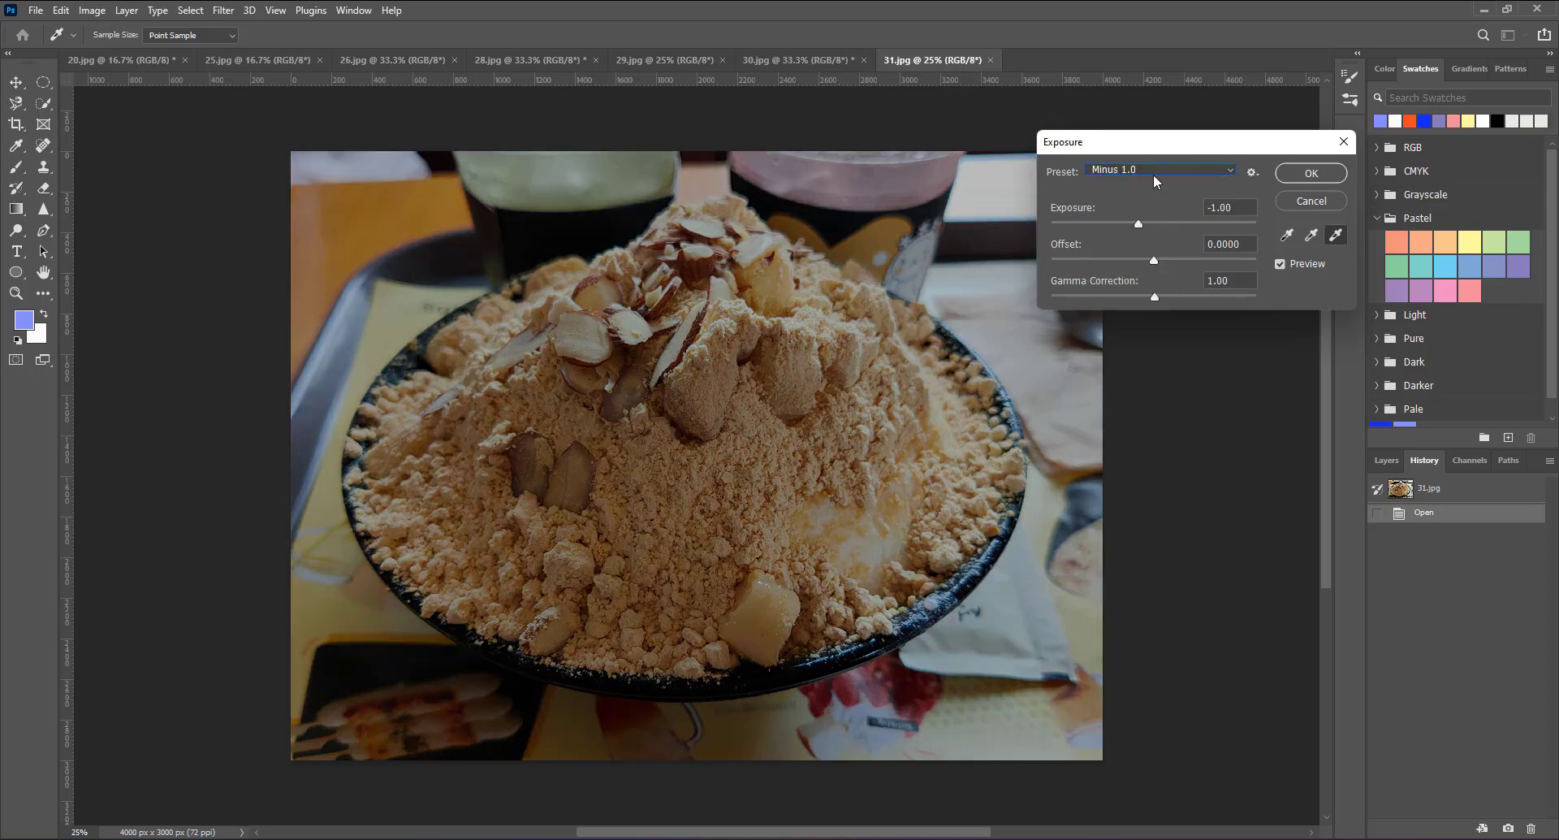
{"action": "left_click", "coordinate": [1155, 172]}
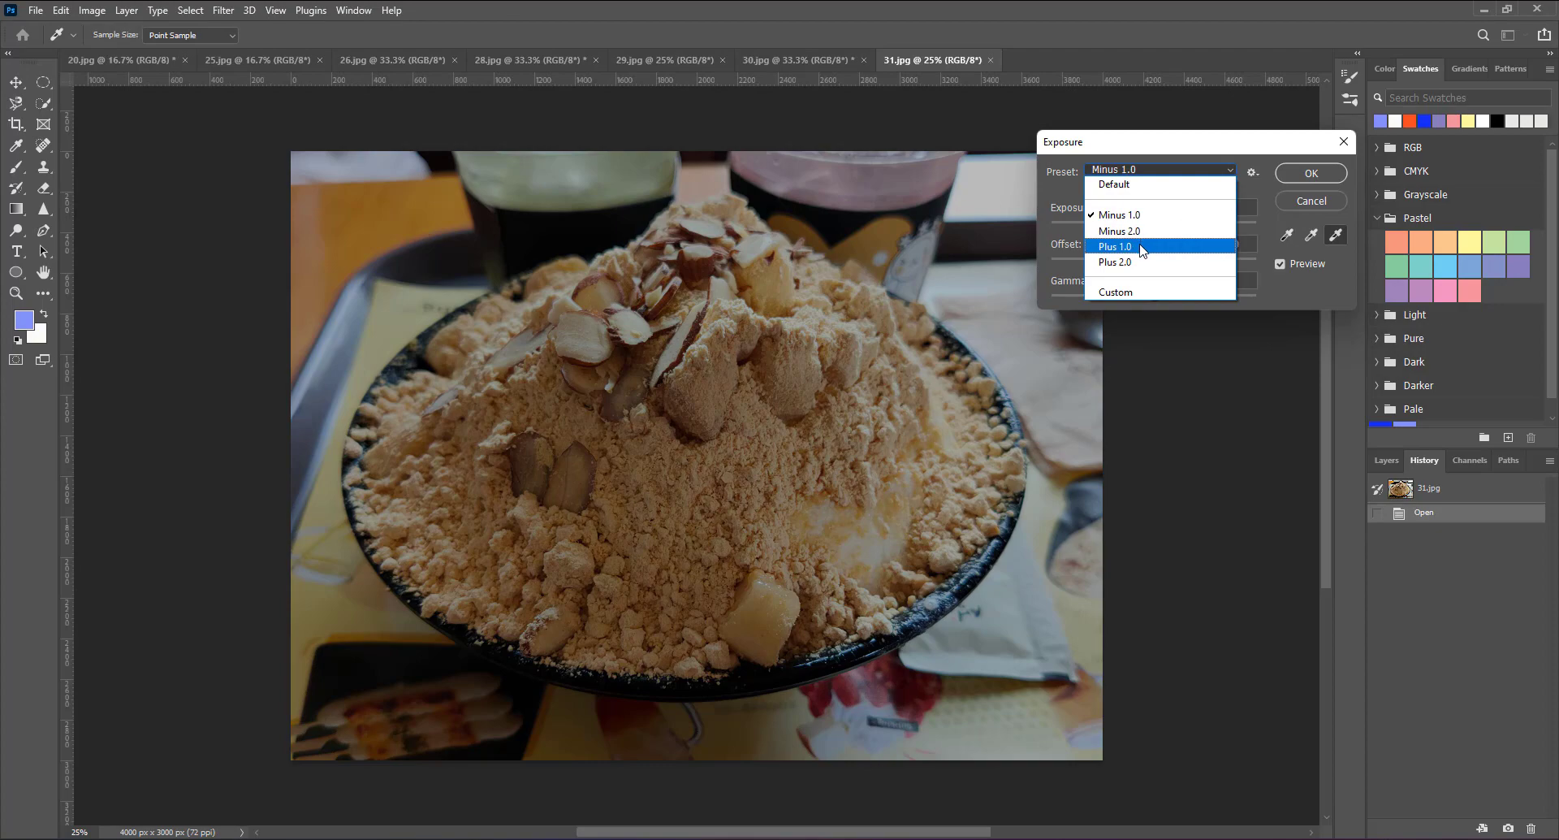
{"action": "left_click", "coordinate": [1141, 246]}
{"action": "left_click", "coordinate": [1142, 169]}
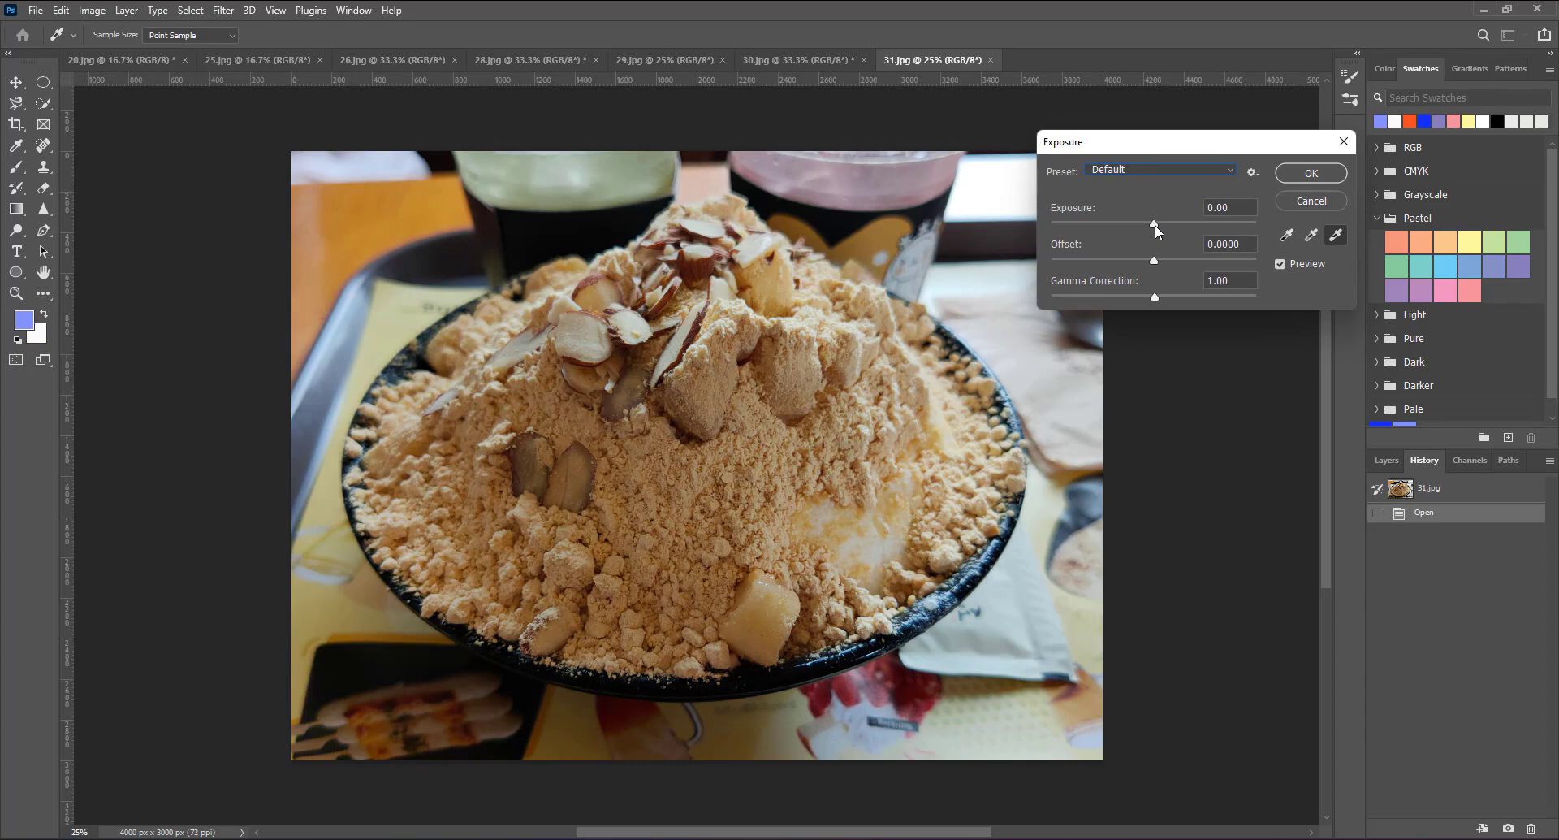
Step: Set Exposure to +0.71 and Gamma to 1.10 with a slight Offset change, and apply
{"action": "left_click", "coordinate": [1155, 224]}
{"action": "mouse_move", "coordinate": [1155, 224]}
{"action": "left_mouse_down"}
{"action": "mouse_move", "coordinate": [1167, 260]}
{"action": "mouse_move", "coordinate": [1150, 260]}
{"action": "left_mouse_up"}
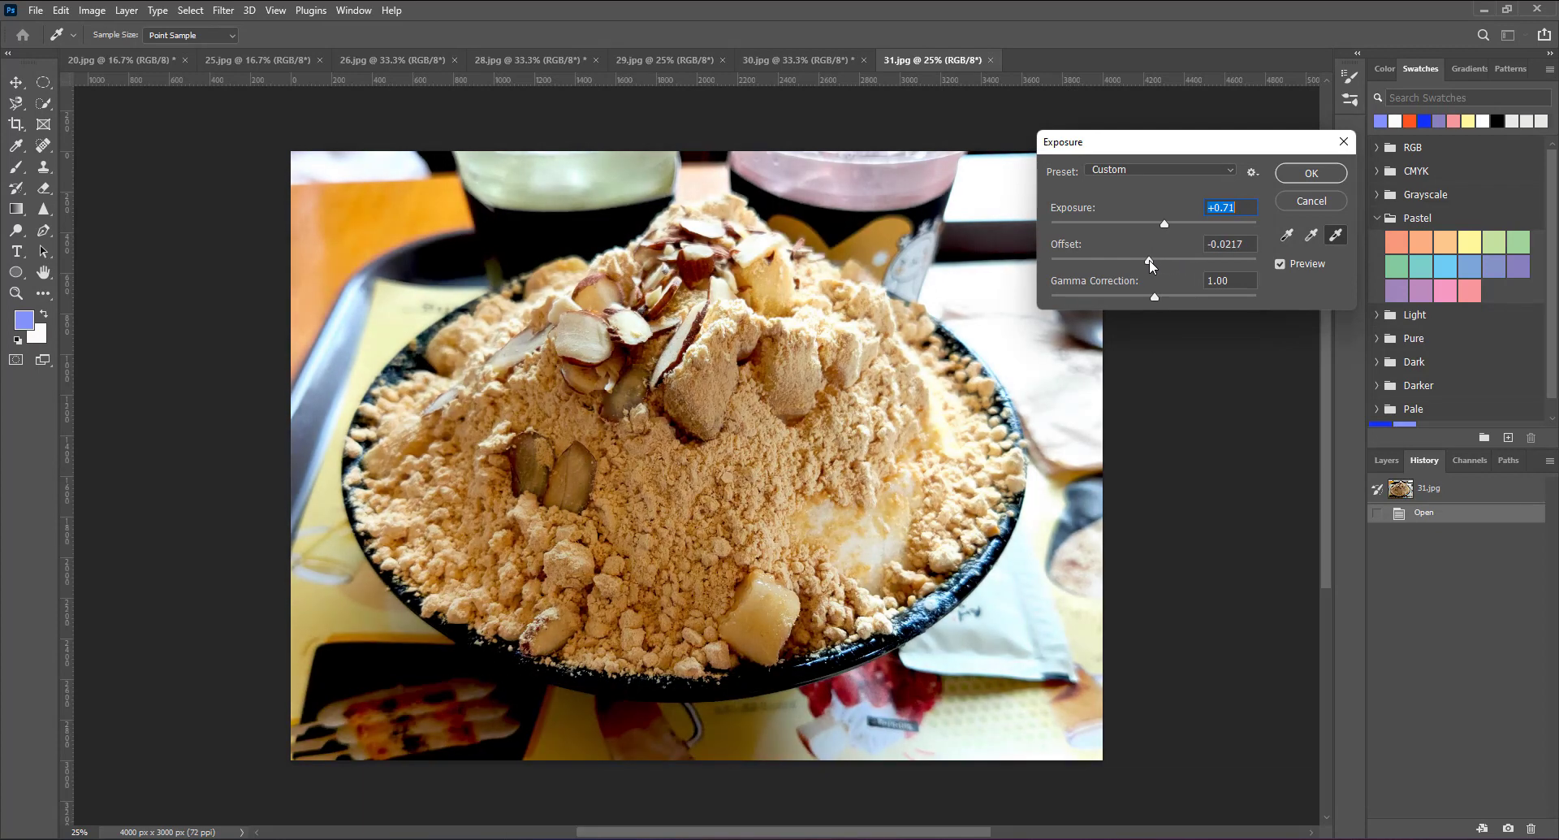
{"action": "mouse_move", "coordinate": [1149, 260]}
{"action": "left_mouse_down"}
{"action": "mouse_move", "coordinate": [1171, 298]}
{"action": "mouse_move", "coordinate": [1147, 294]}
{"action": "left_mouse_up"}
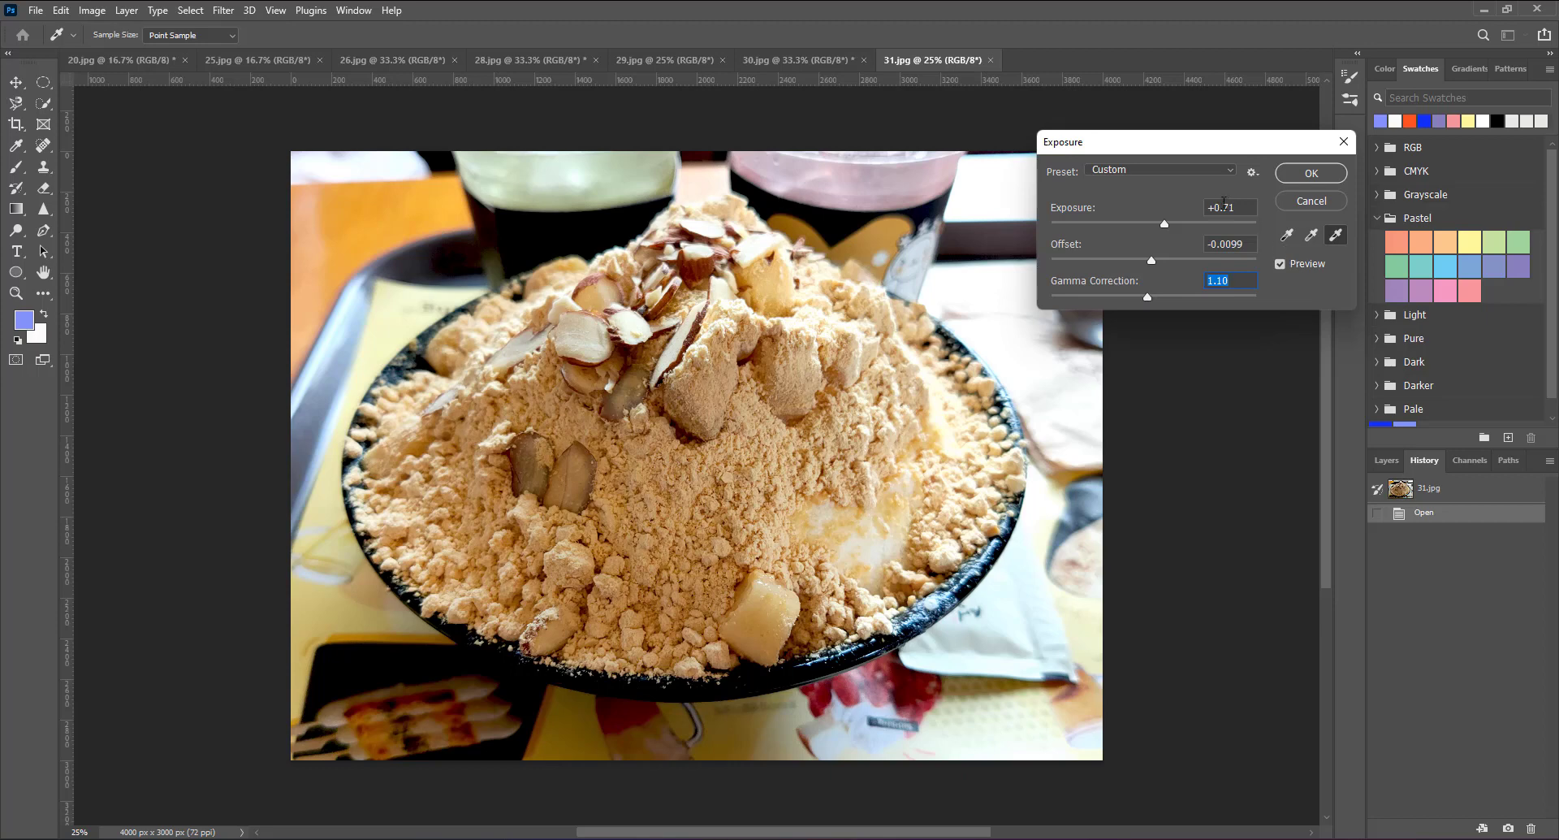
{"action": "left_click", "coordinate": [1314, 174]}
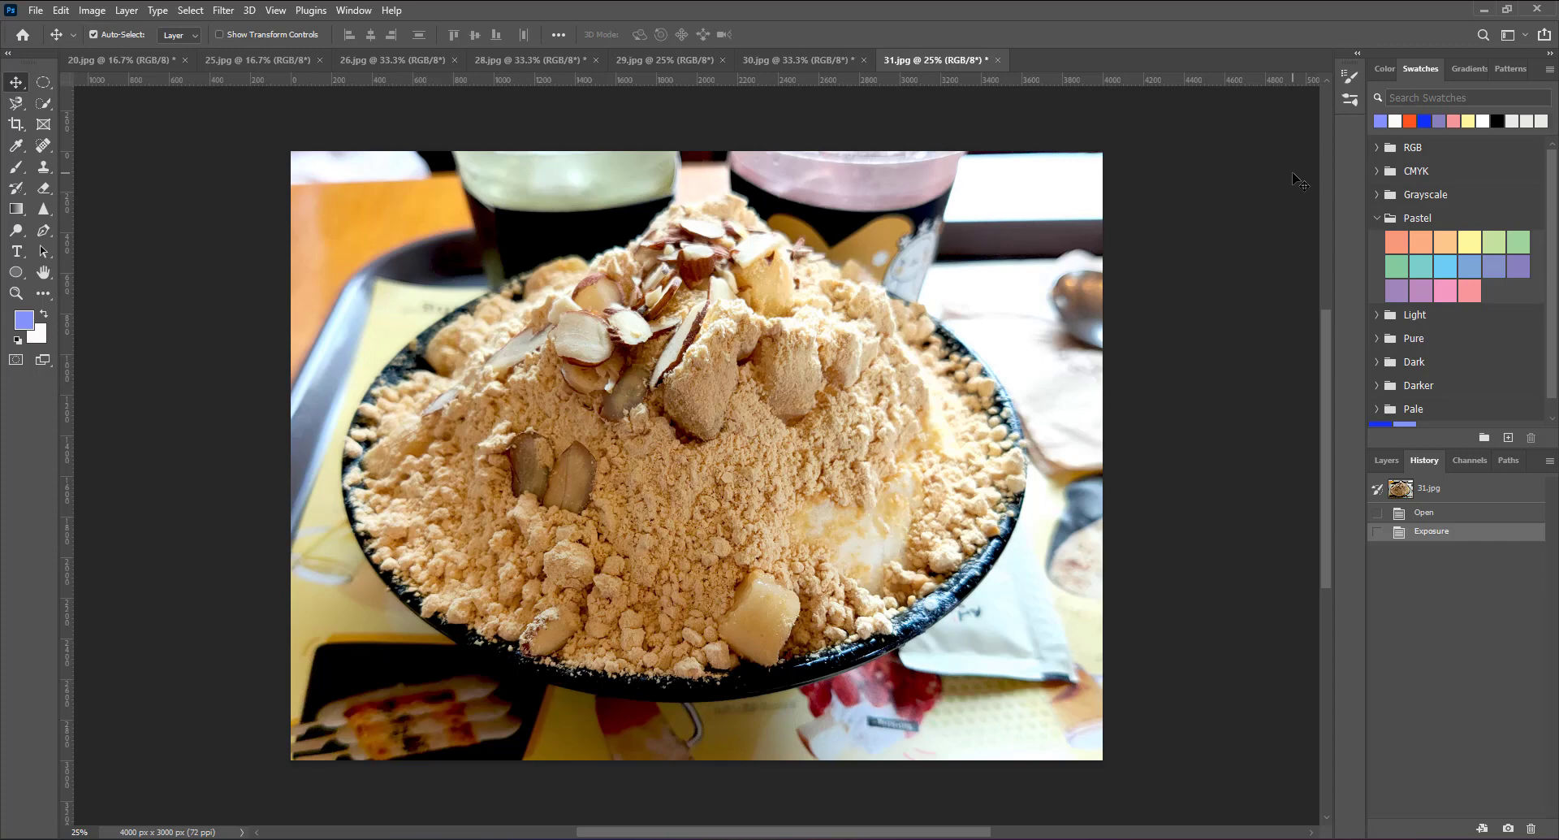
Step: Cycle through the document tabs and settle on the 29.jpg fried chicken photo
{"action": "left_click", "coordinate": [820, 59]}
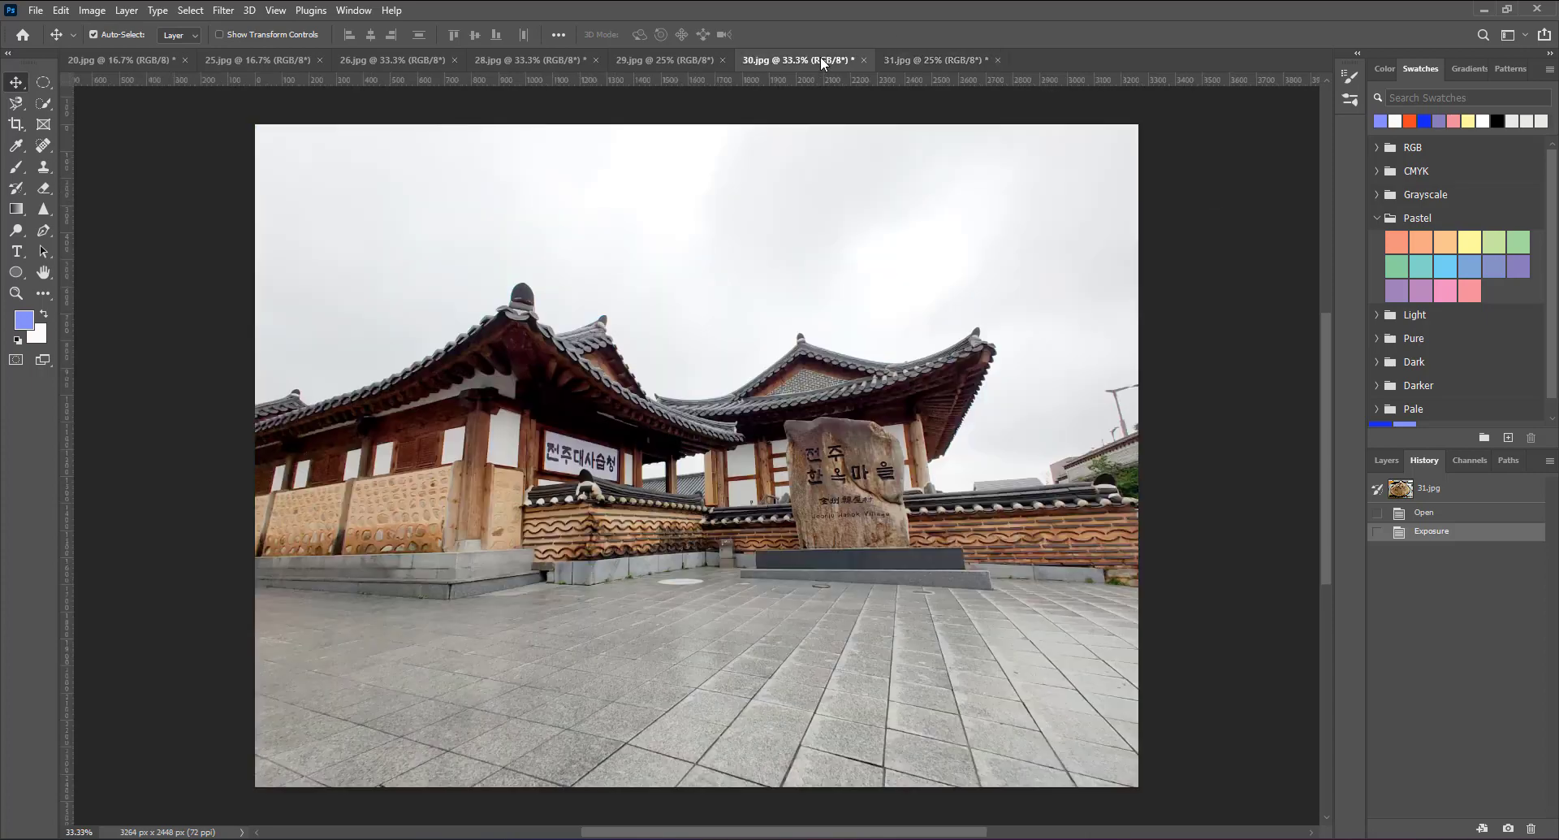
{"action": "left_click", "coordinate": [687, 58]}
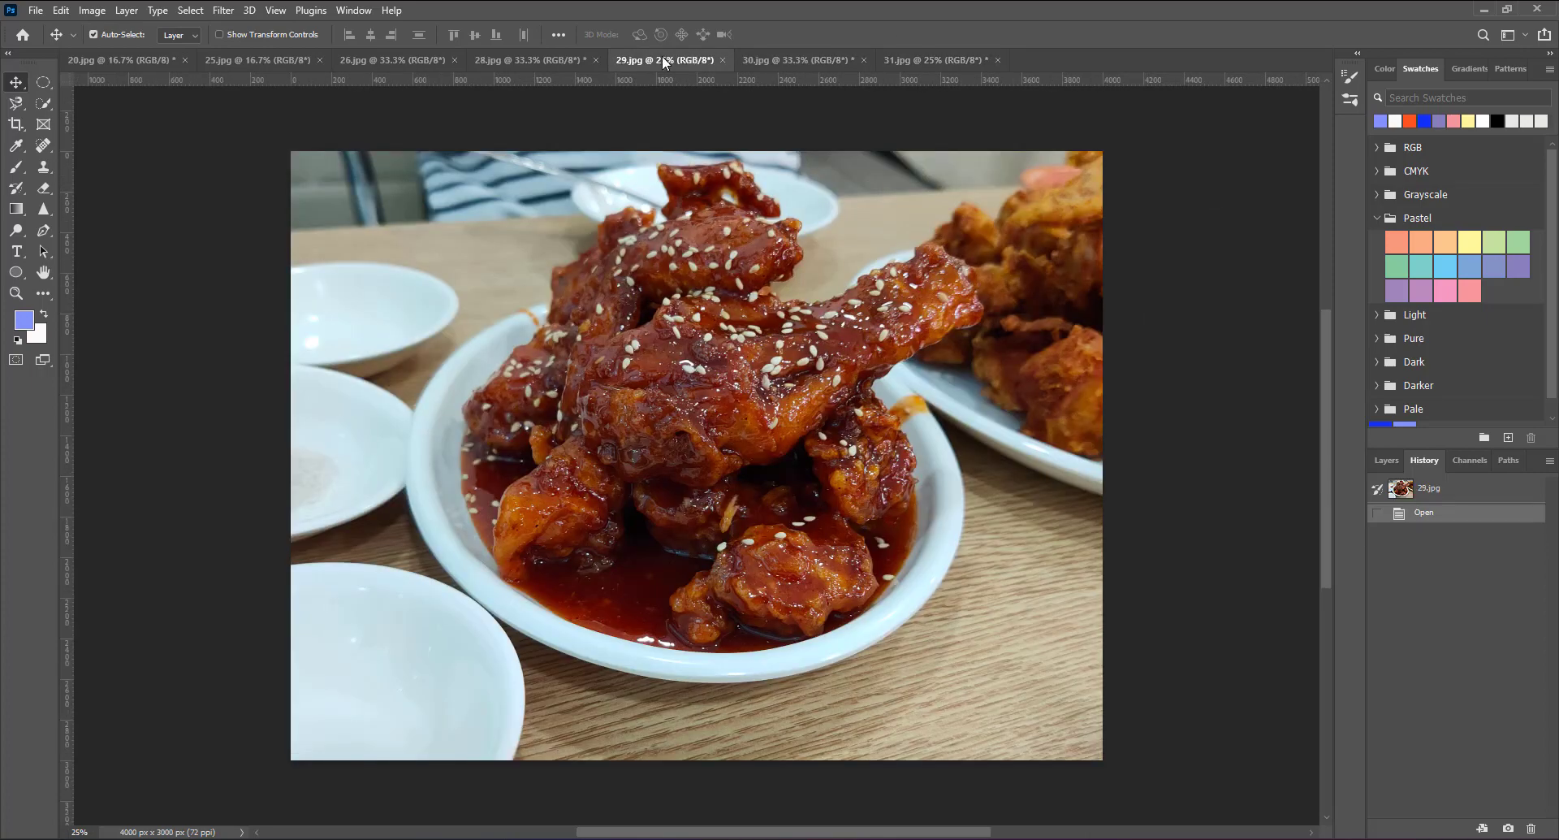
{"action": "left_click", "coordinate": [577, 60]}
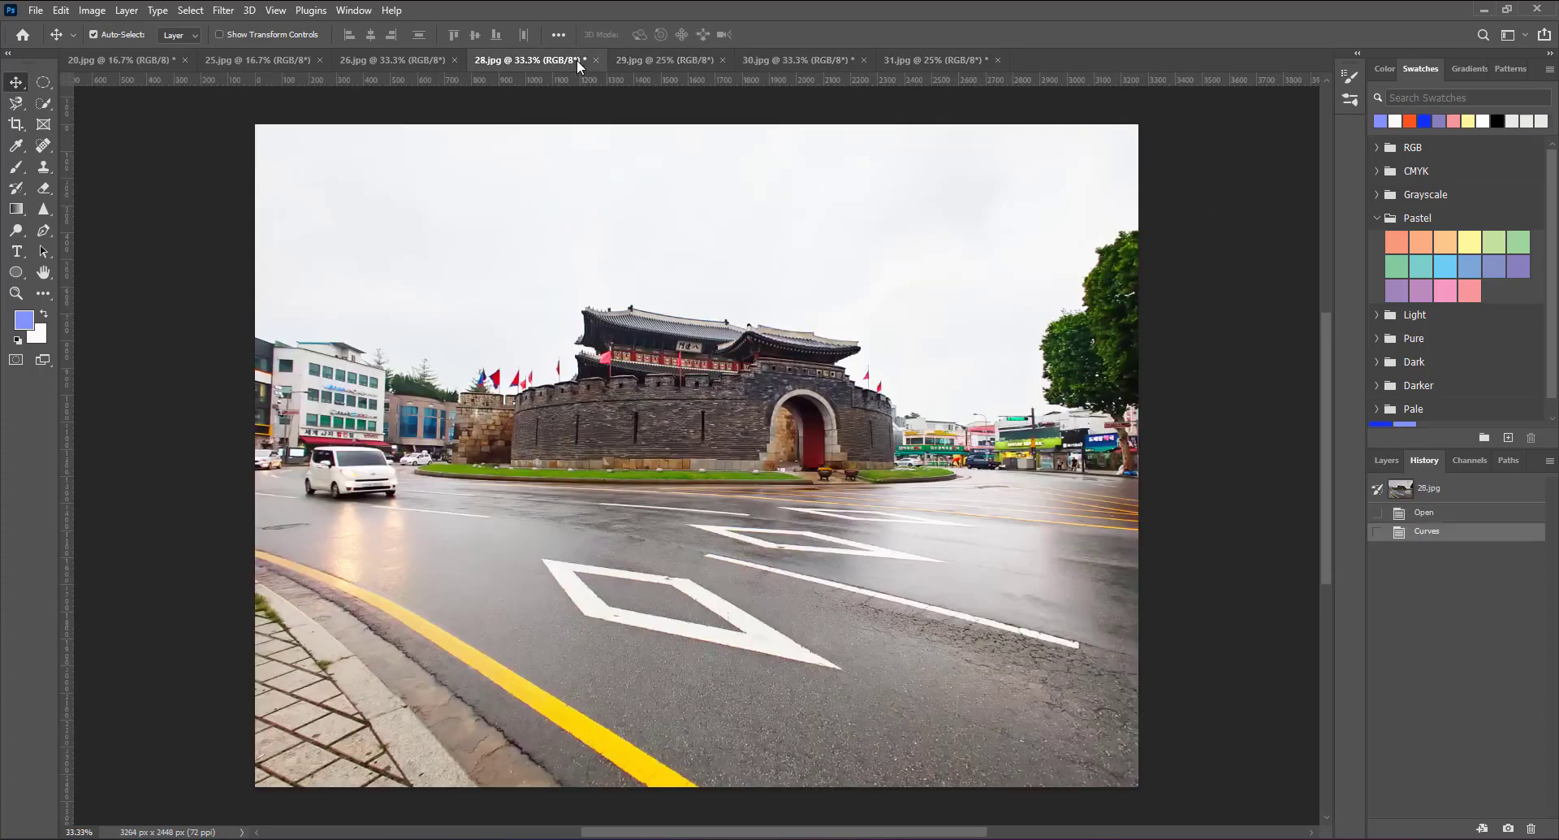
{"action": "left_click", "coordinate": [658, 59]}
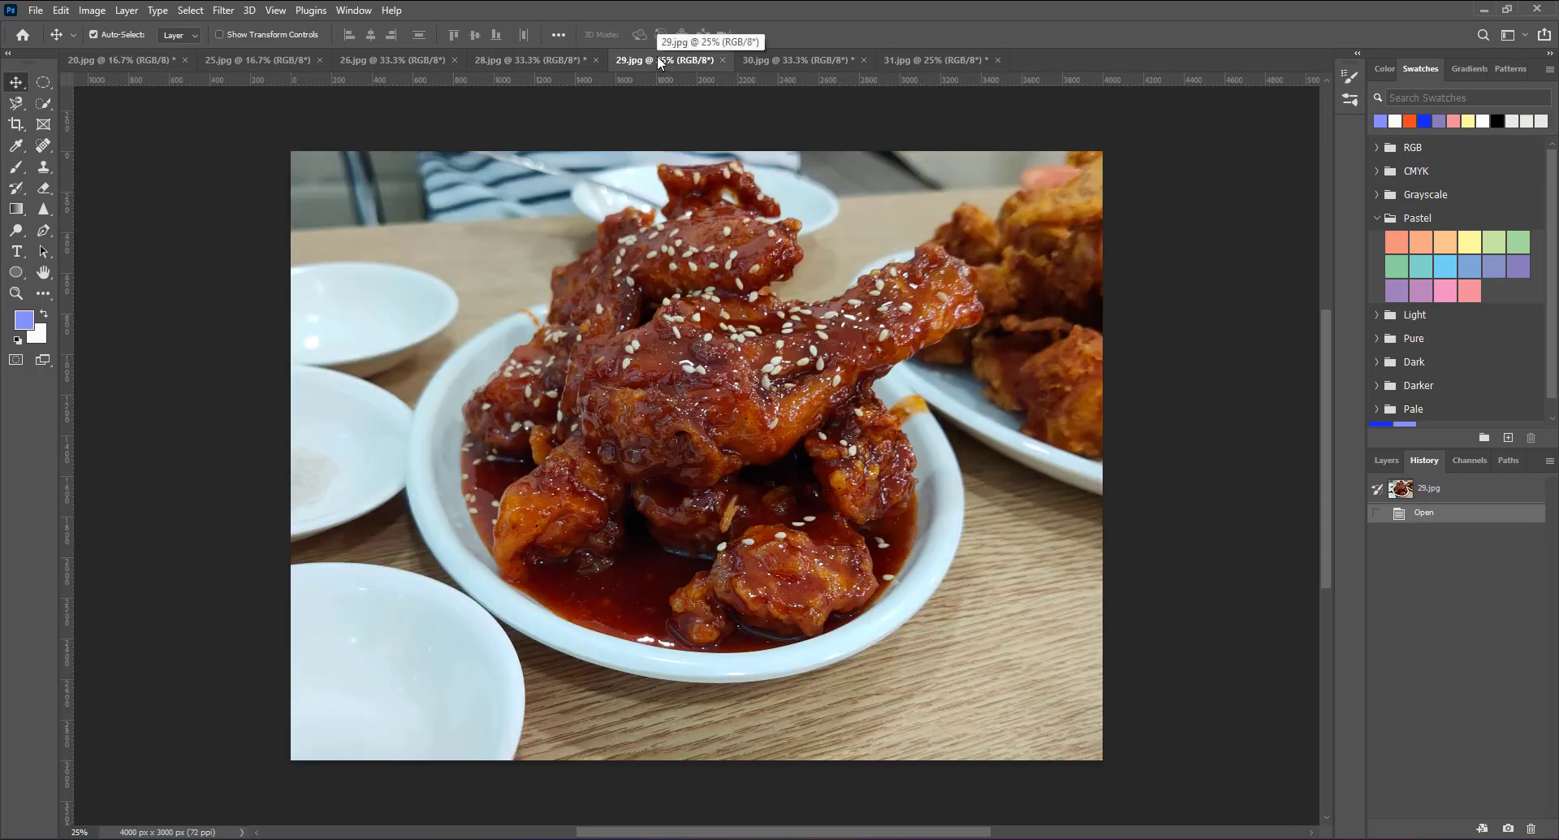
Step: Preview stronger and weaker saturation levels on the chicken photo in Hue/Saturation
{"action": "left_click", "coordinate": [93, 10]}
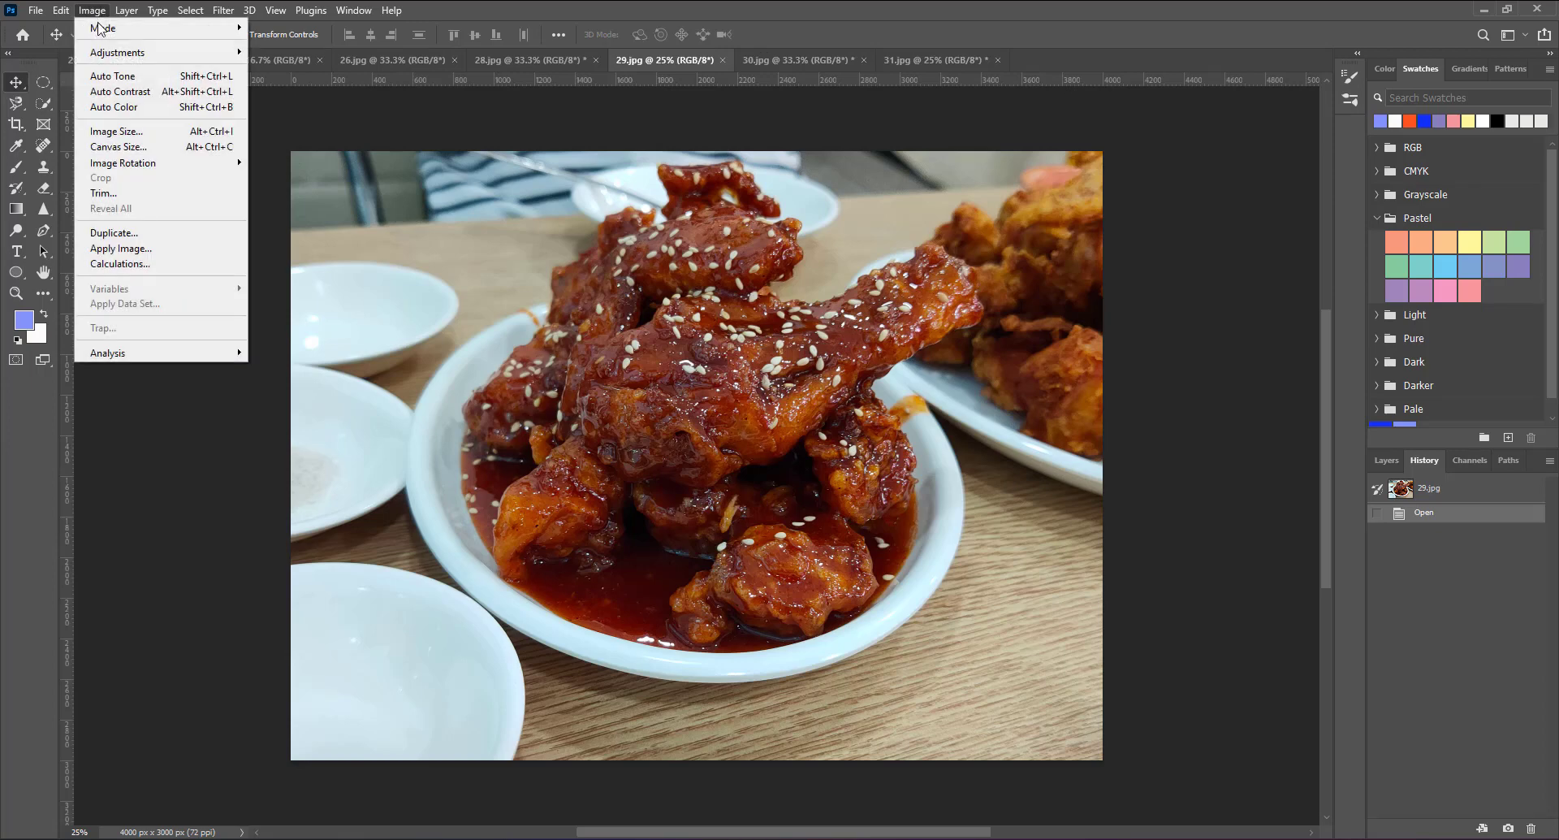
{"action": "mouse_move", "coordinate": [117, 52]}
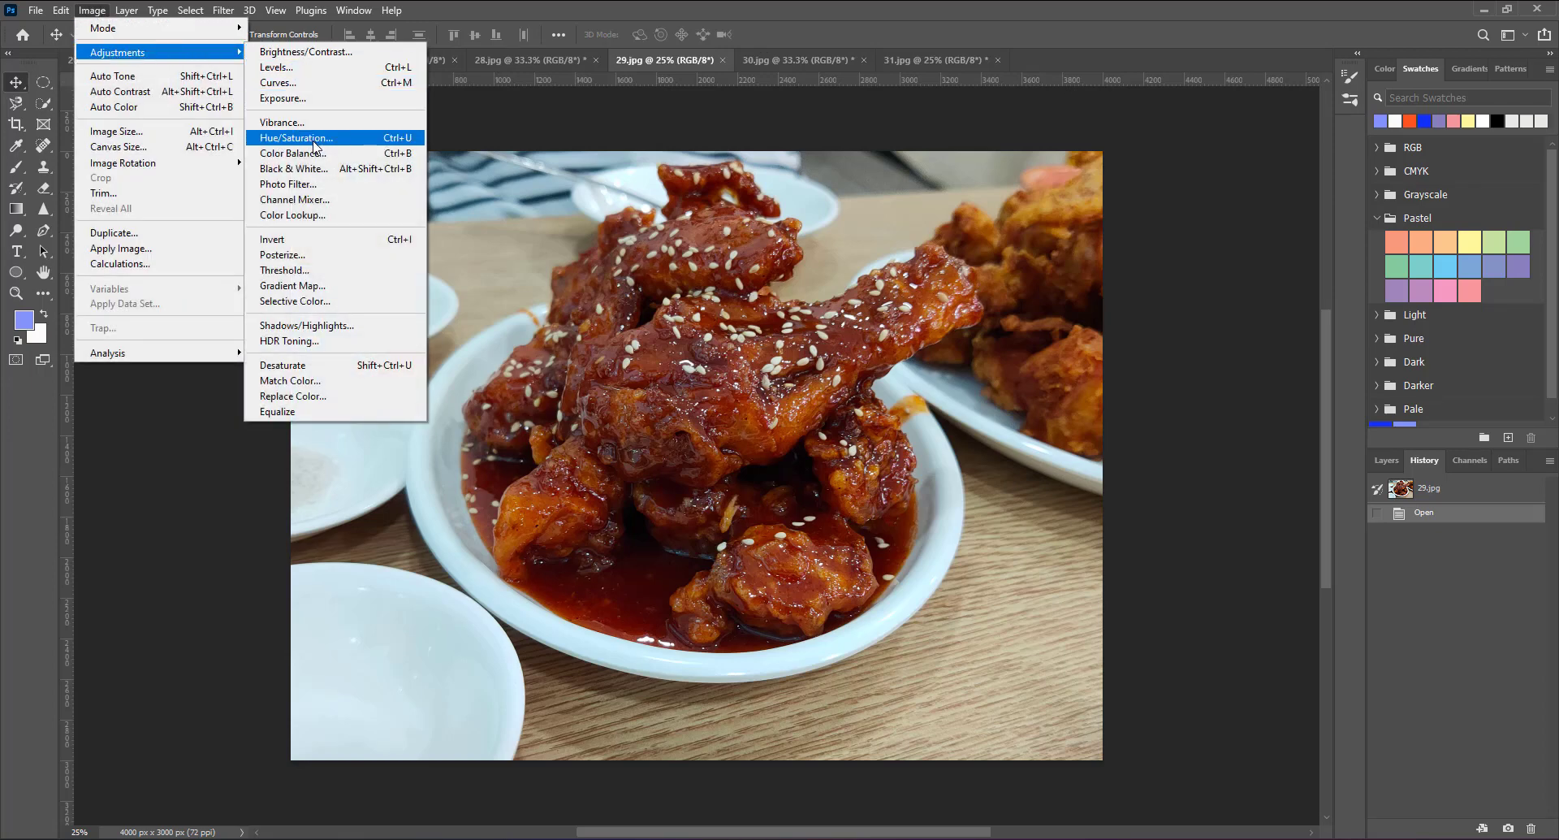
{"action": "left_click", "coordinate": [313, 138]}
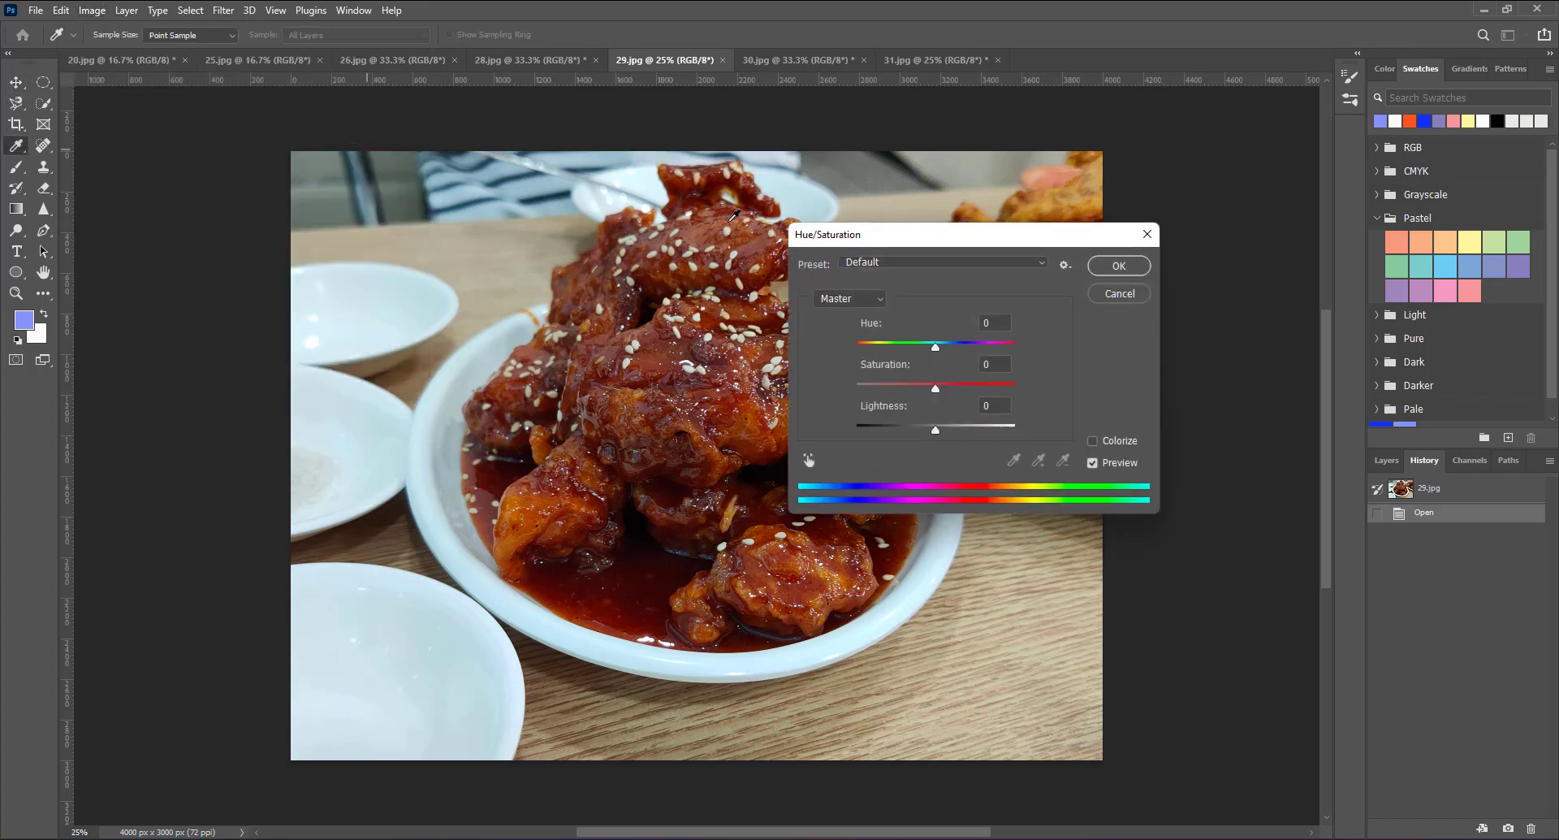
{"action": "left_click_drag", "start_coordinate": [876, 232], "coordinate": [1045, 123]}
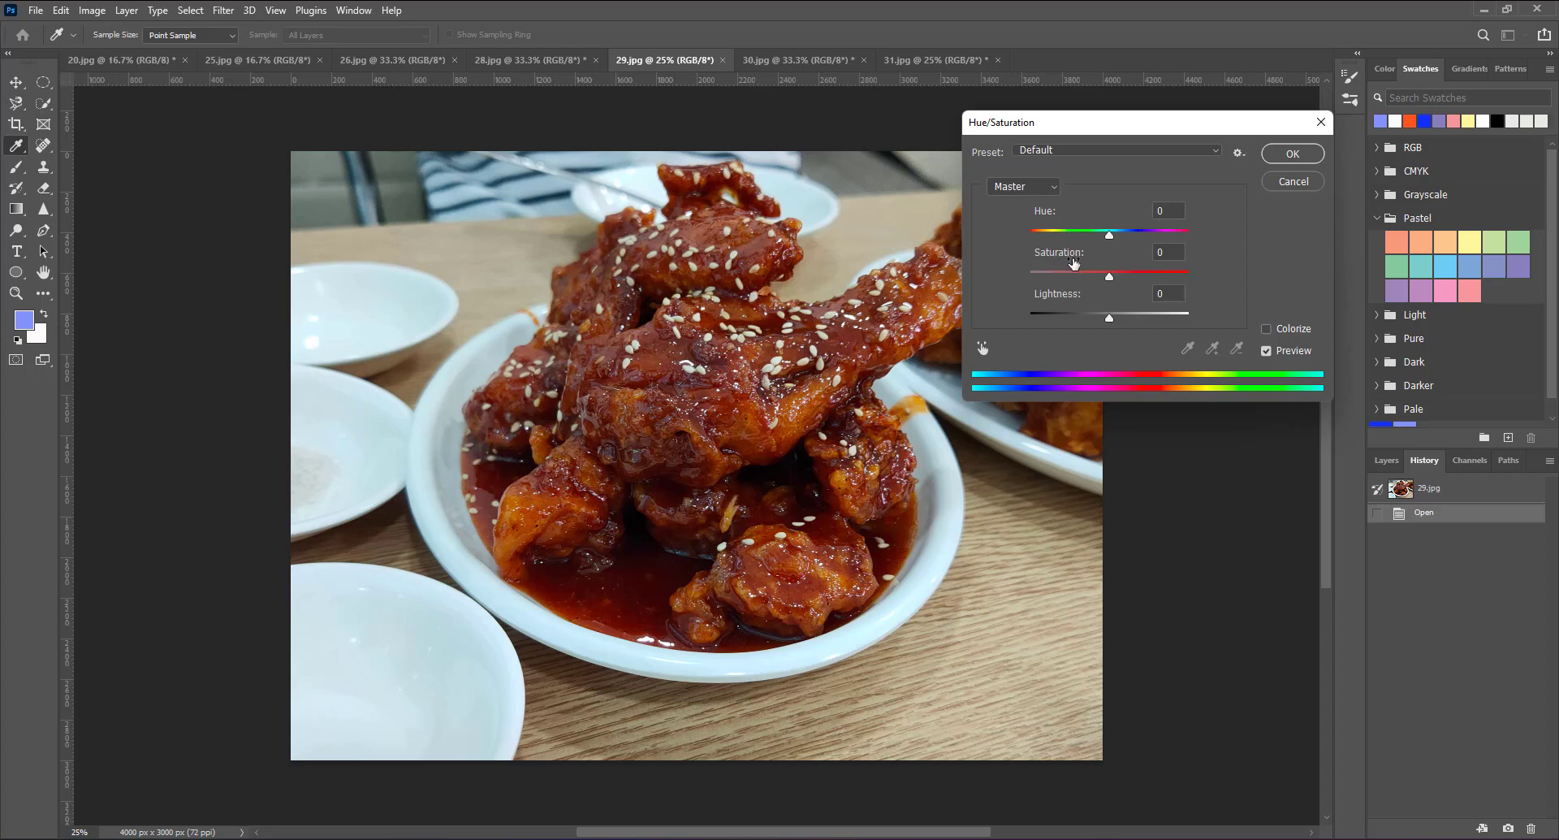
{"action": "left_click", "coordinate": [1147, 272]}
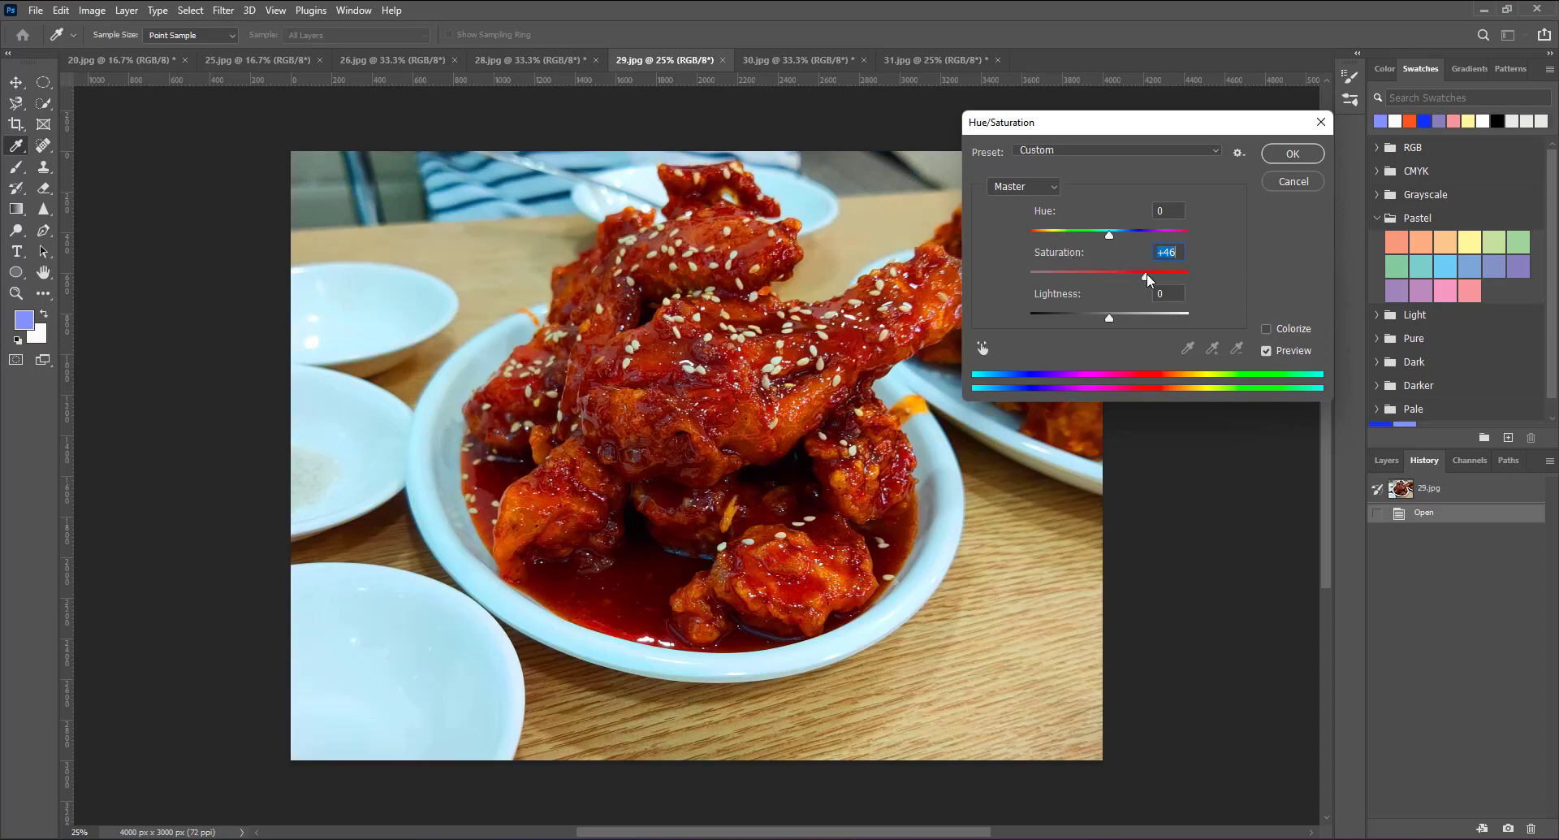
{"action": "left_click_drag", "start_coordinate": [1147, 272], "coordinate": [1087, 278]}
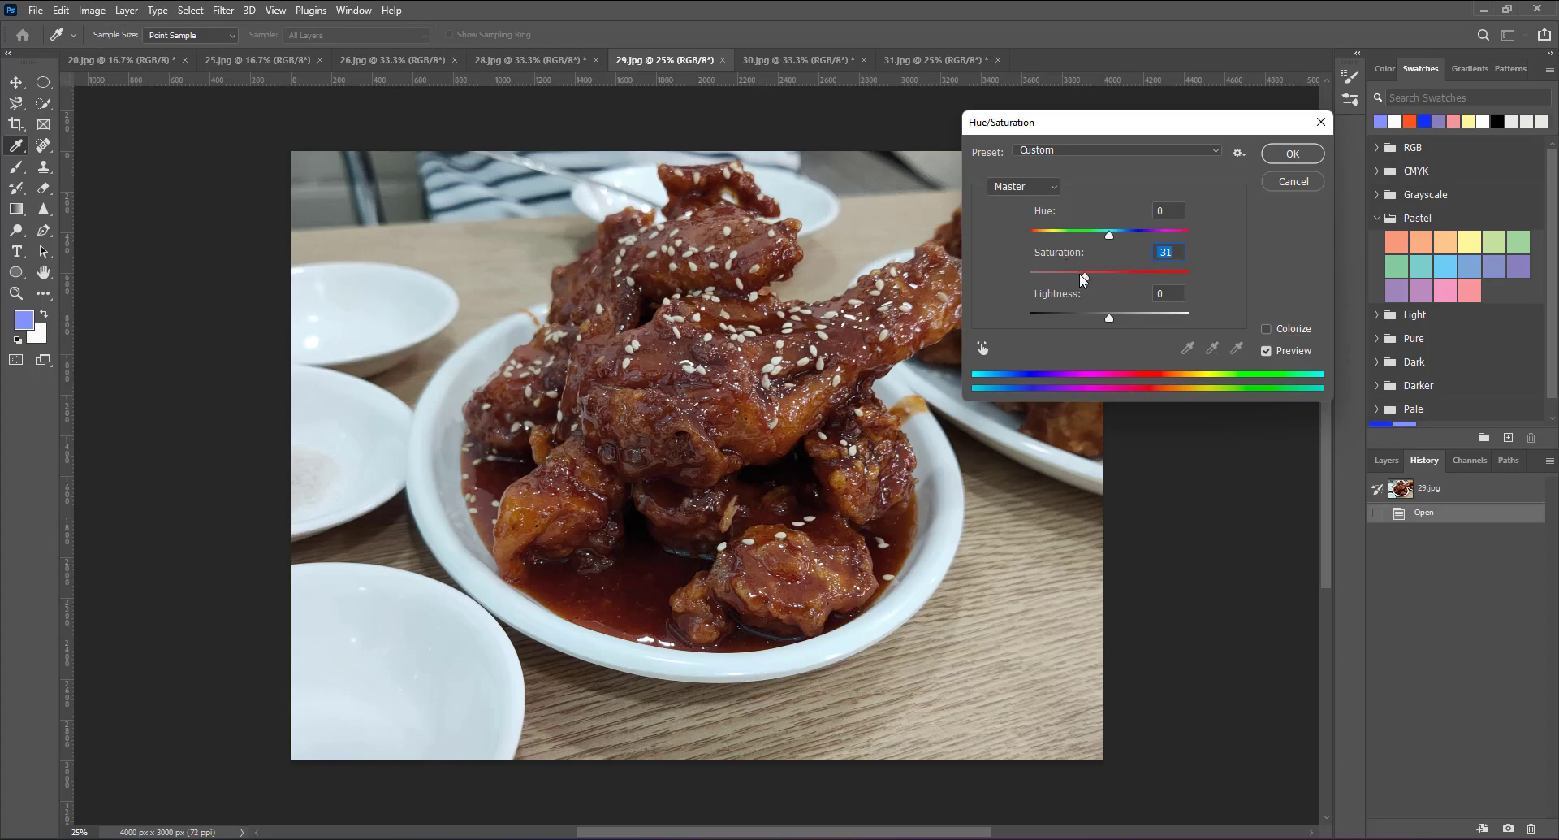
{"action": "left_click_drag", "start_coordinate": [1086, 276], "coordinate": [1112, 276]}
{"action": "mouse_move", "coordinate": [1126, 276]}
{"action": "left_mouse_down"}
{"action": "mouse_move", "coordinate": [1071, 286]}
{"action": "mouse_move", "coordinate": [1120, 288]}
{"action": "left_mouse_up"}
Step: Set Saturation to exactly +12, nudge Lightness slightly, and apply the adjustment
{"action": "key", "text": "ctrl+a"}
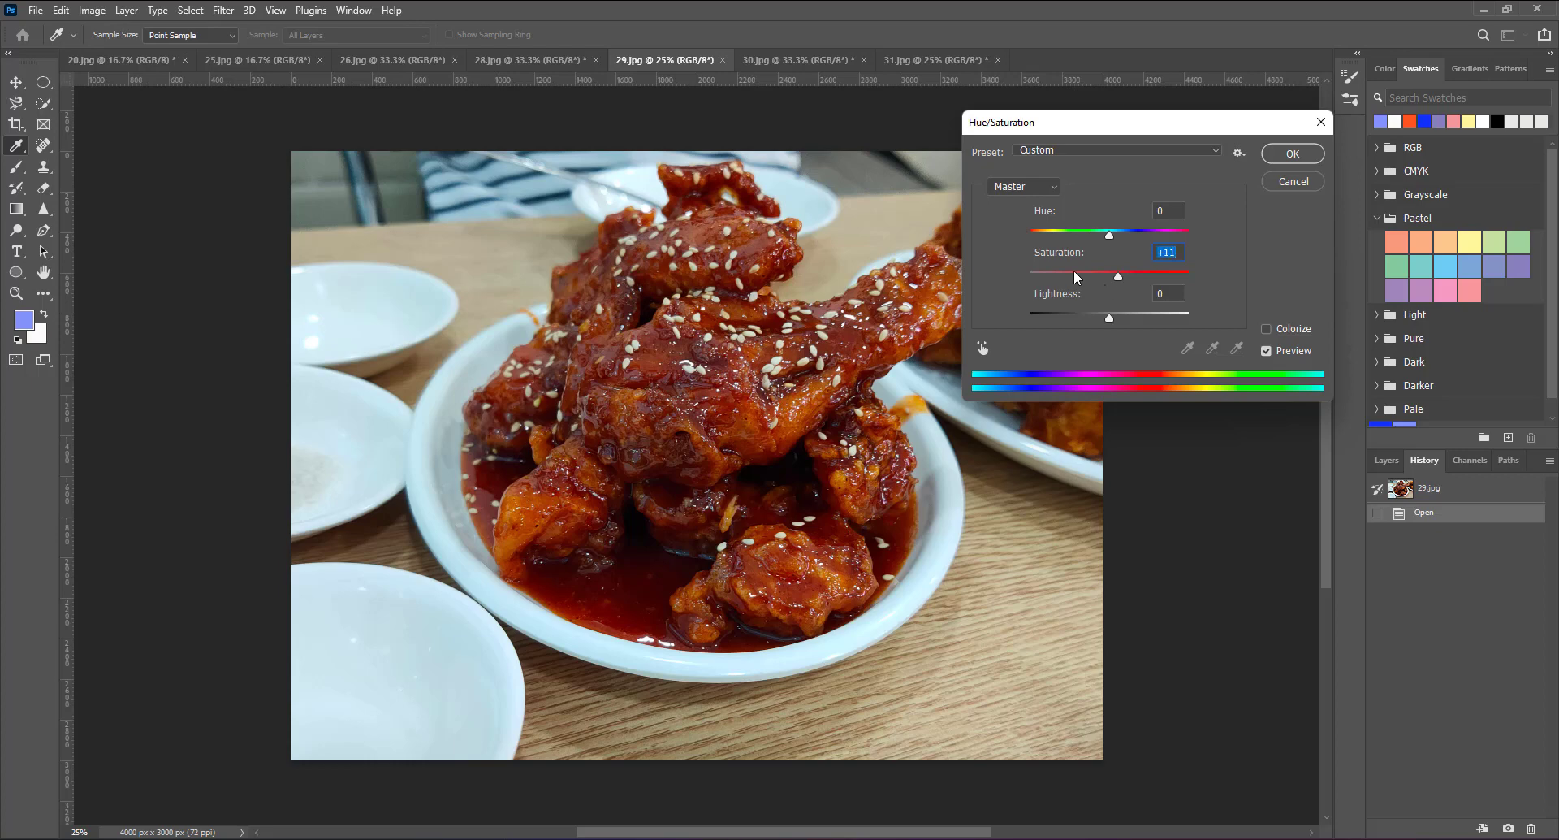
{"action": "type", "text": "12"}
{"action": "left_click_drag", "start_coordinate": [1111, 316], "coordinate": [1105, 320]}
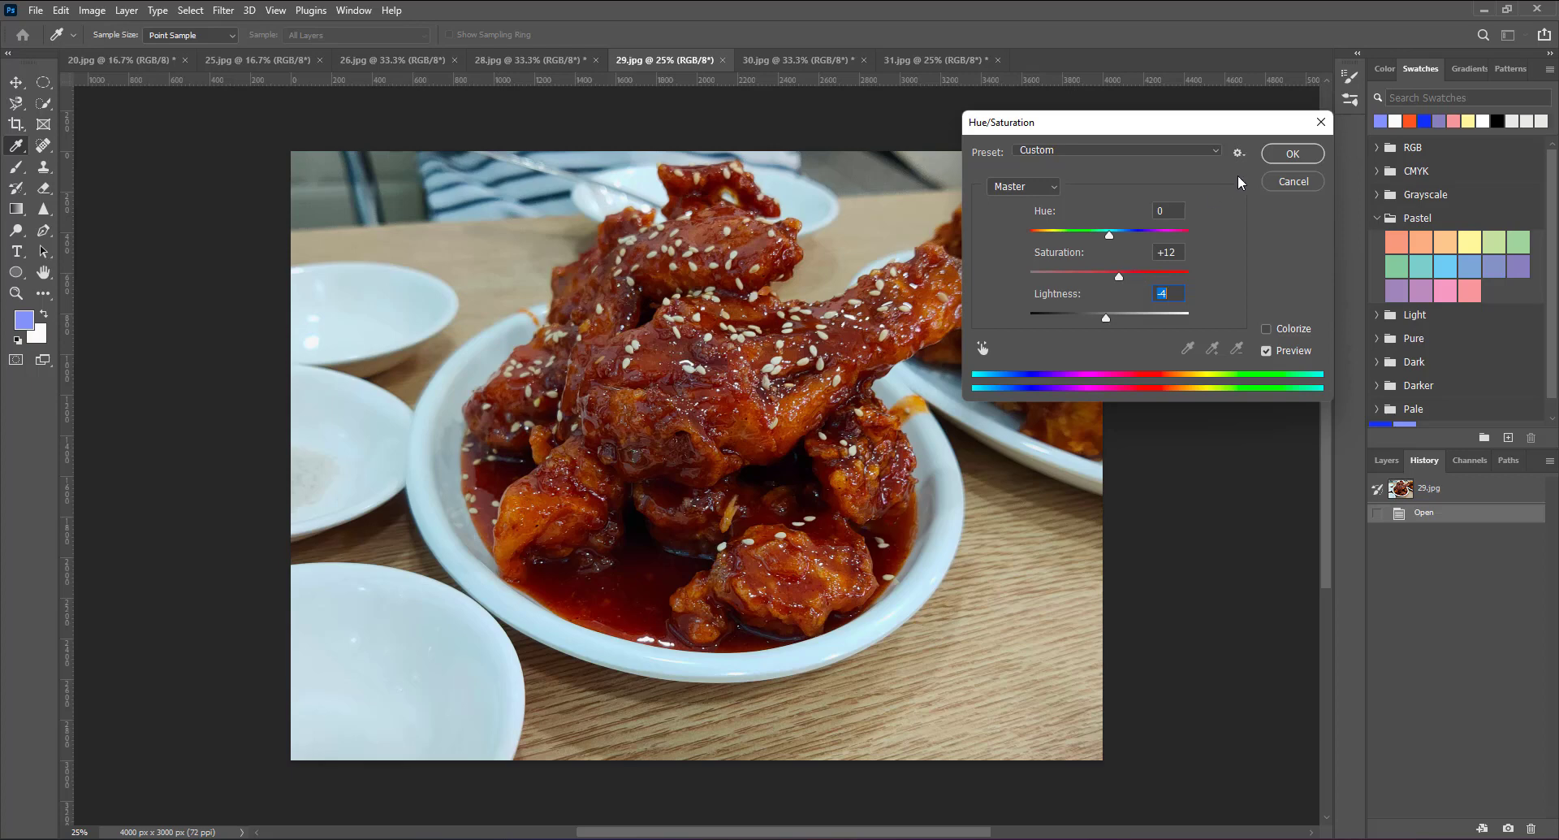
{"action": "left_click", "coordinate": [1282, 156]}
Step: Give the 30.jpg hanok photo a small Hue/Saturation saturation boost and apply it
{"action": "left_click", "coordinate": [813, 62]}
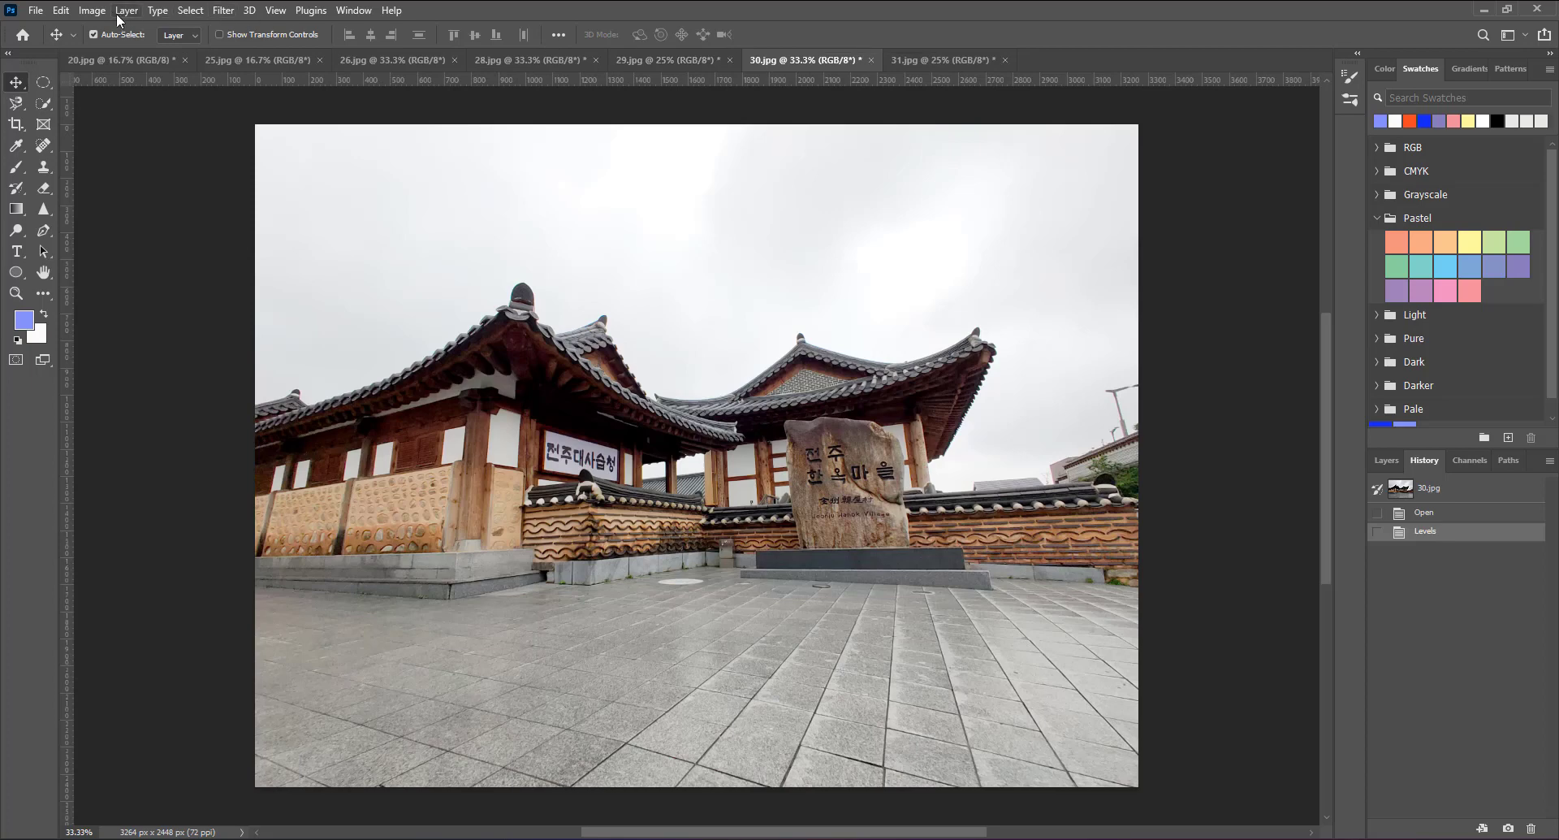
{"action": "left_click", "coordinate": [92, 10]}
{"action": "mouse_move", "coordinate": [119, 52]}
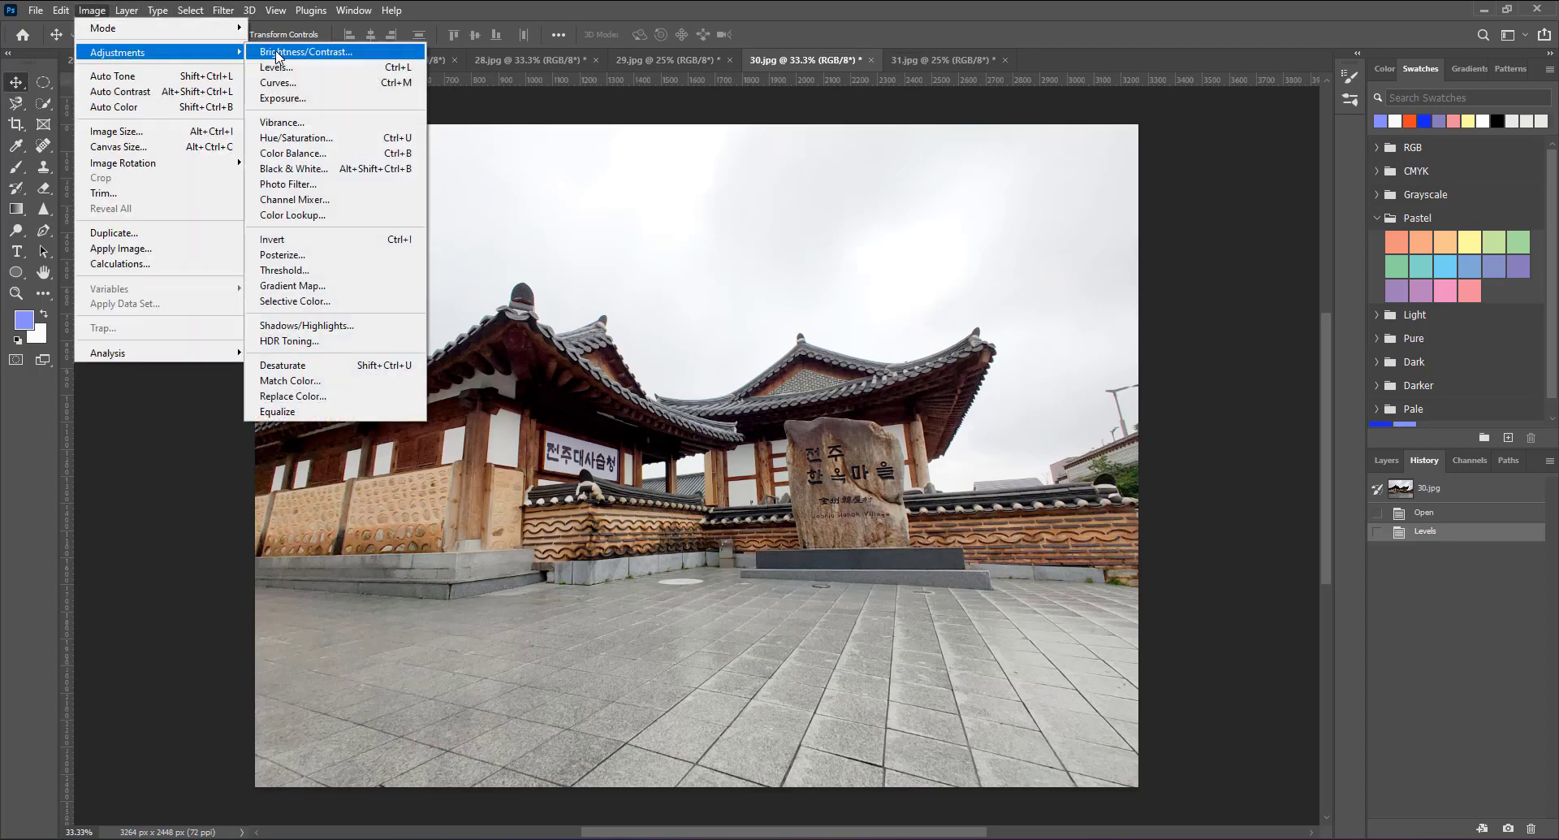
{"action": "left_click", "coordinate": [342, 139]}
{"action": "left_click_drag", "start_coordinate": [1122, 280], "coordinate": [1125, 278]}
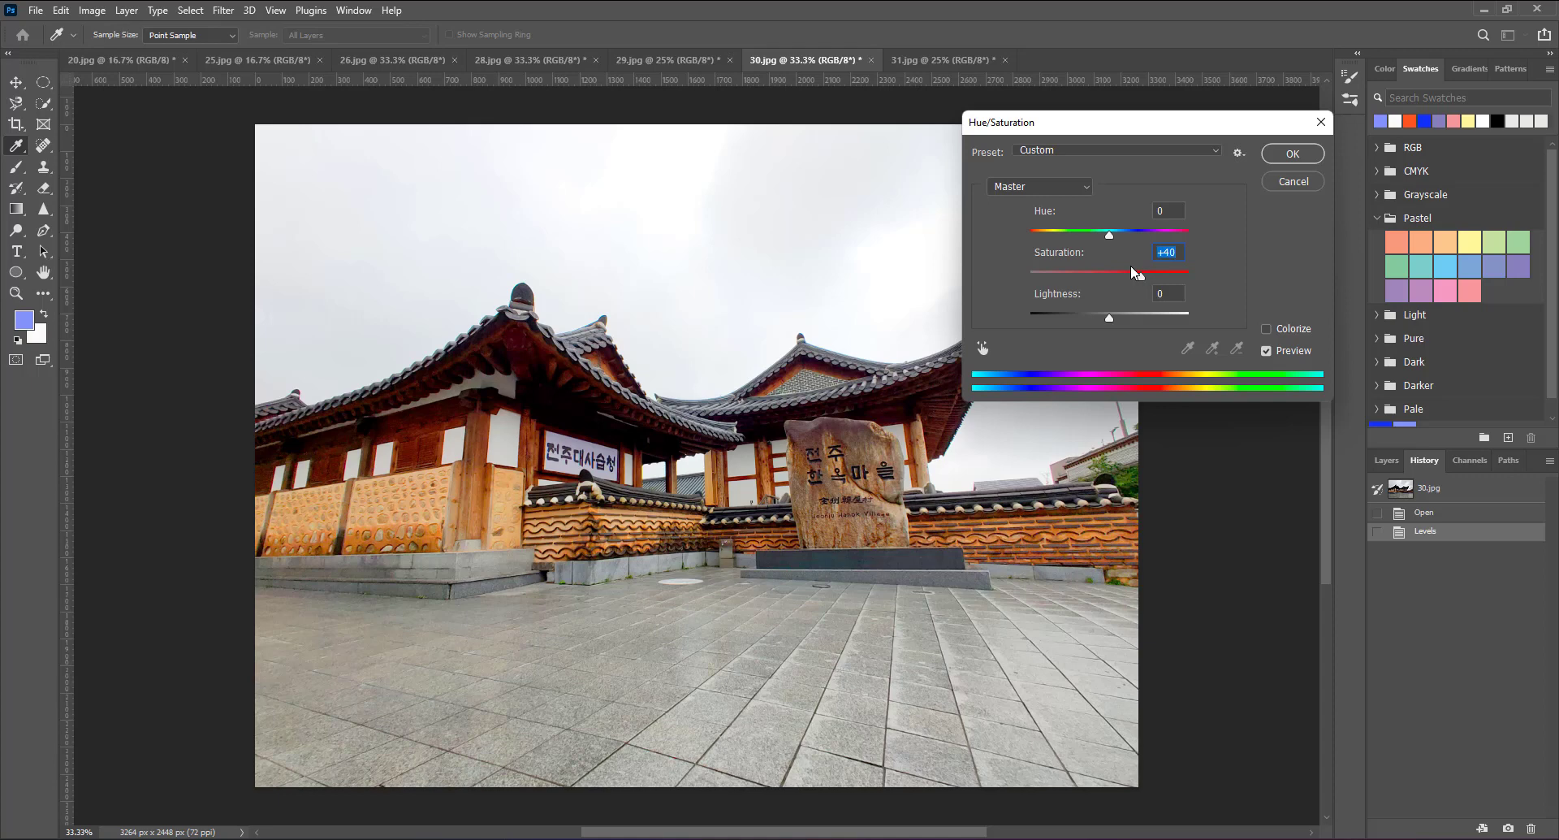
{"action": "left_click", "coordinate": [1267, 157]}
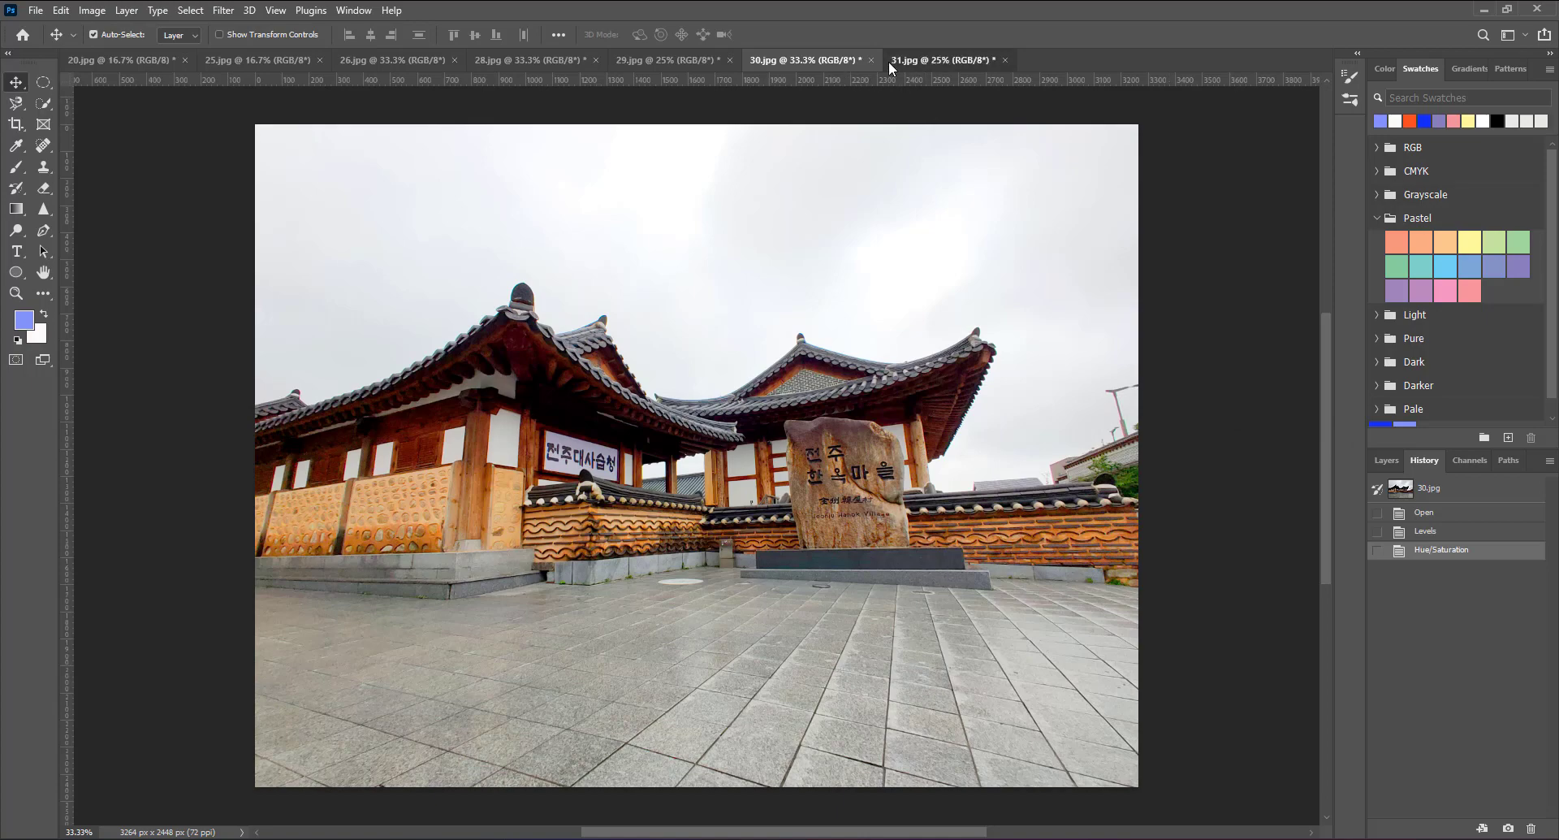
{"action": "left_click", "coordinate": [888, 61]}
Step: Apply Hue/Saturation with Saturation +15 and Lightness +2 to the 31.jpg dessert photo
{"action": "left_click", "coordinate": [682, 59]}
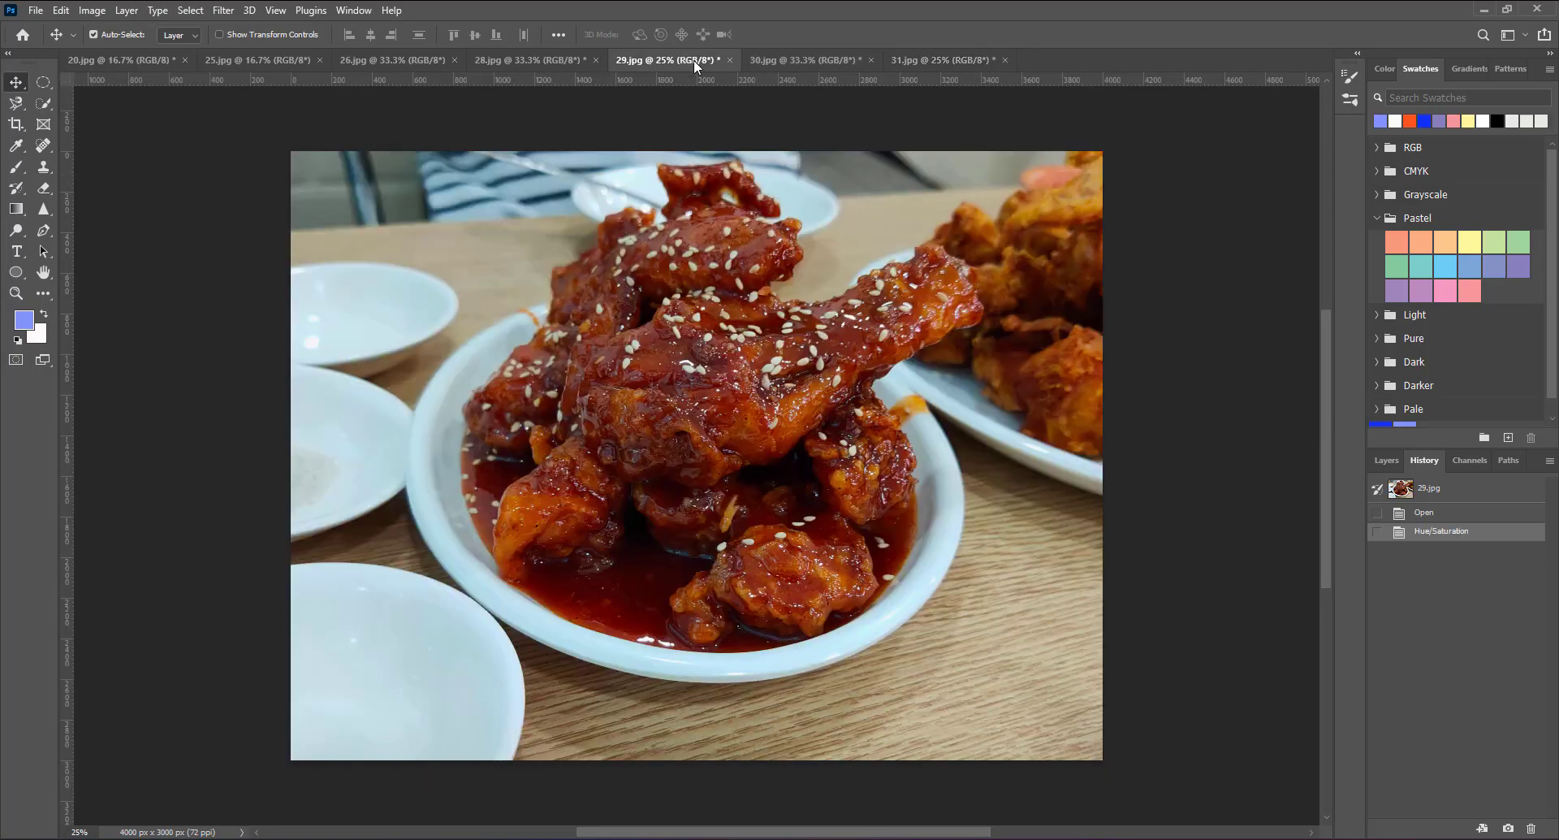
{"action": "left_click", "coordinate": [932, 60]}
{"action": "left_click", "coordinate": [93, 11]}
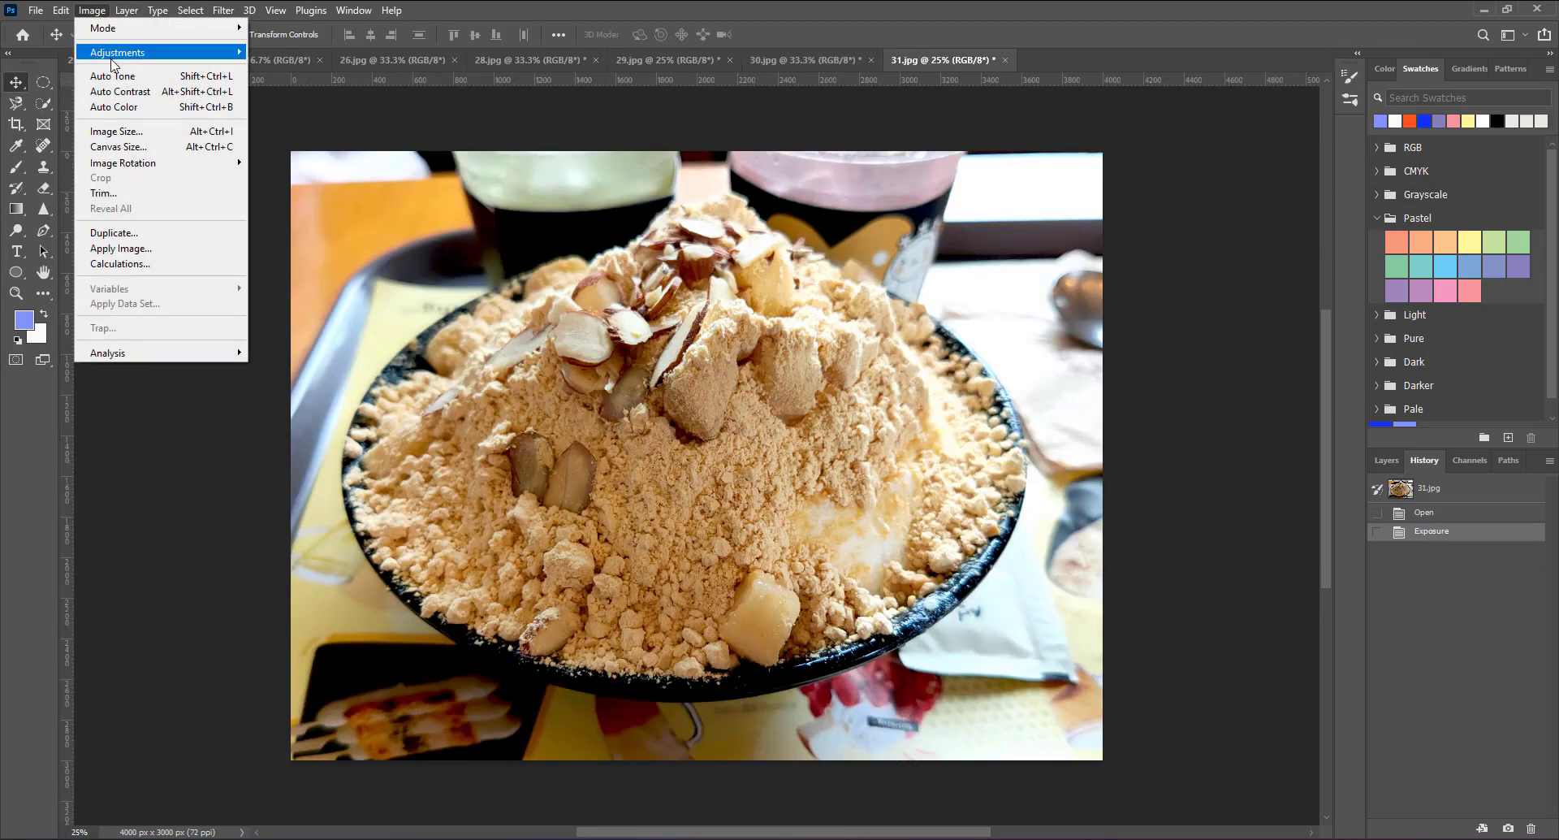
{"action": "mouse_move", "coordinate": [117, 52]}
{"action": "left_click", "coordinate": [325, 137]}
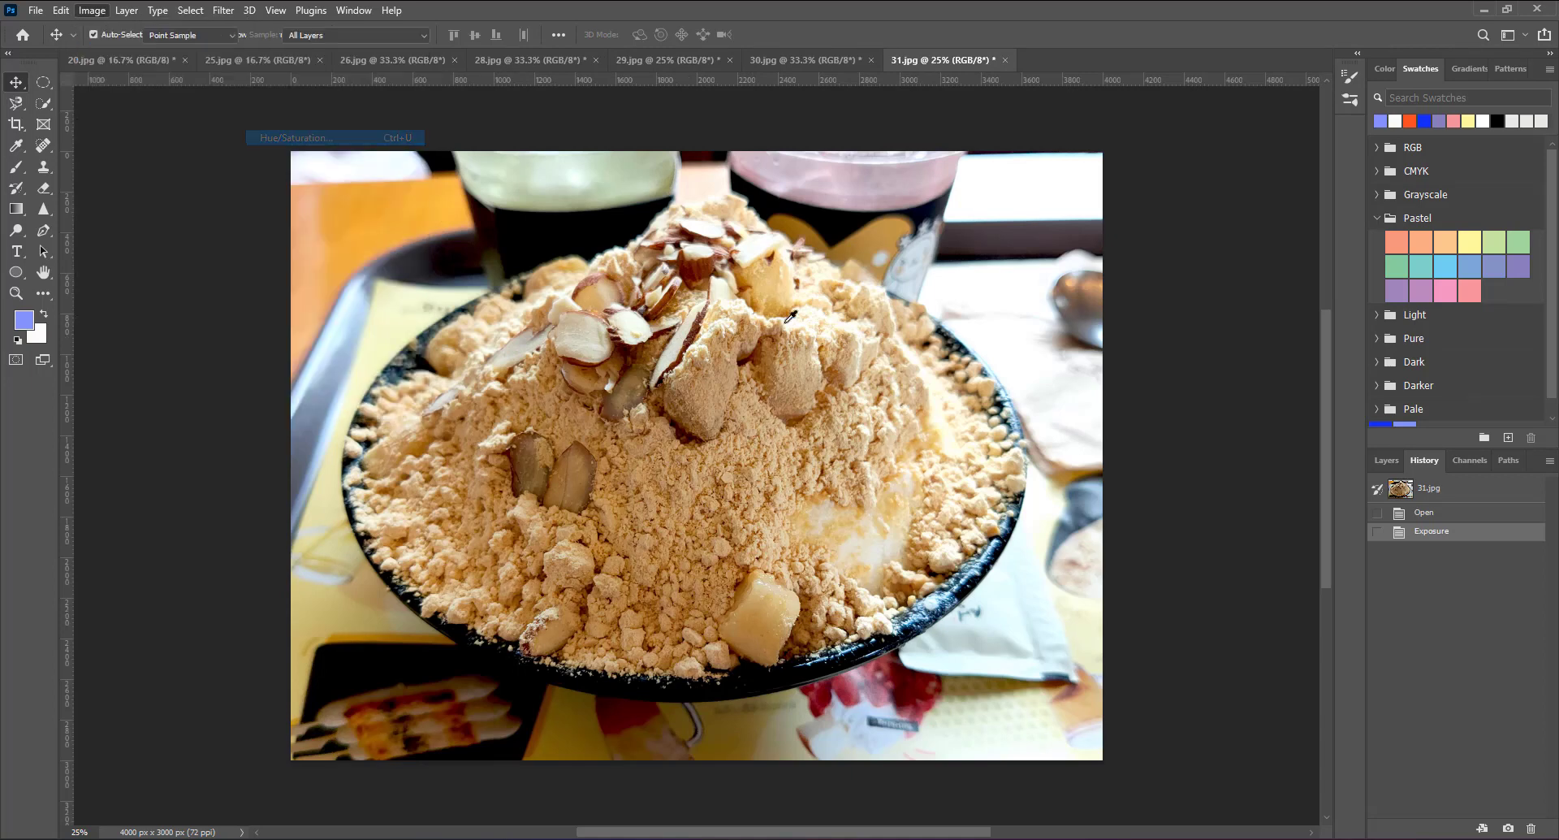
{"action": "left_click_drag", "start_coordinate": [1110, 277], "coordinate": [1123, 277]}
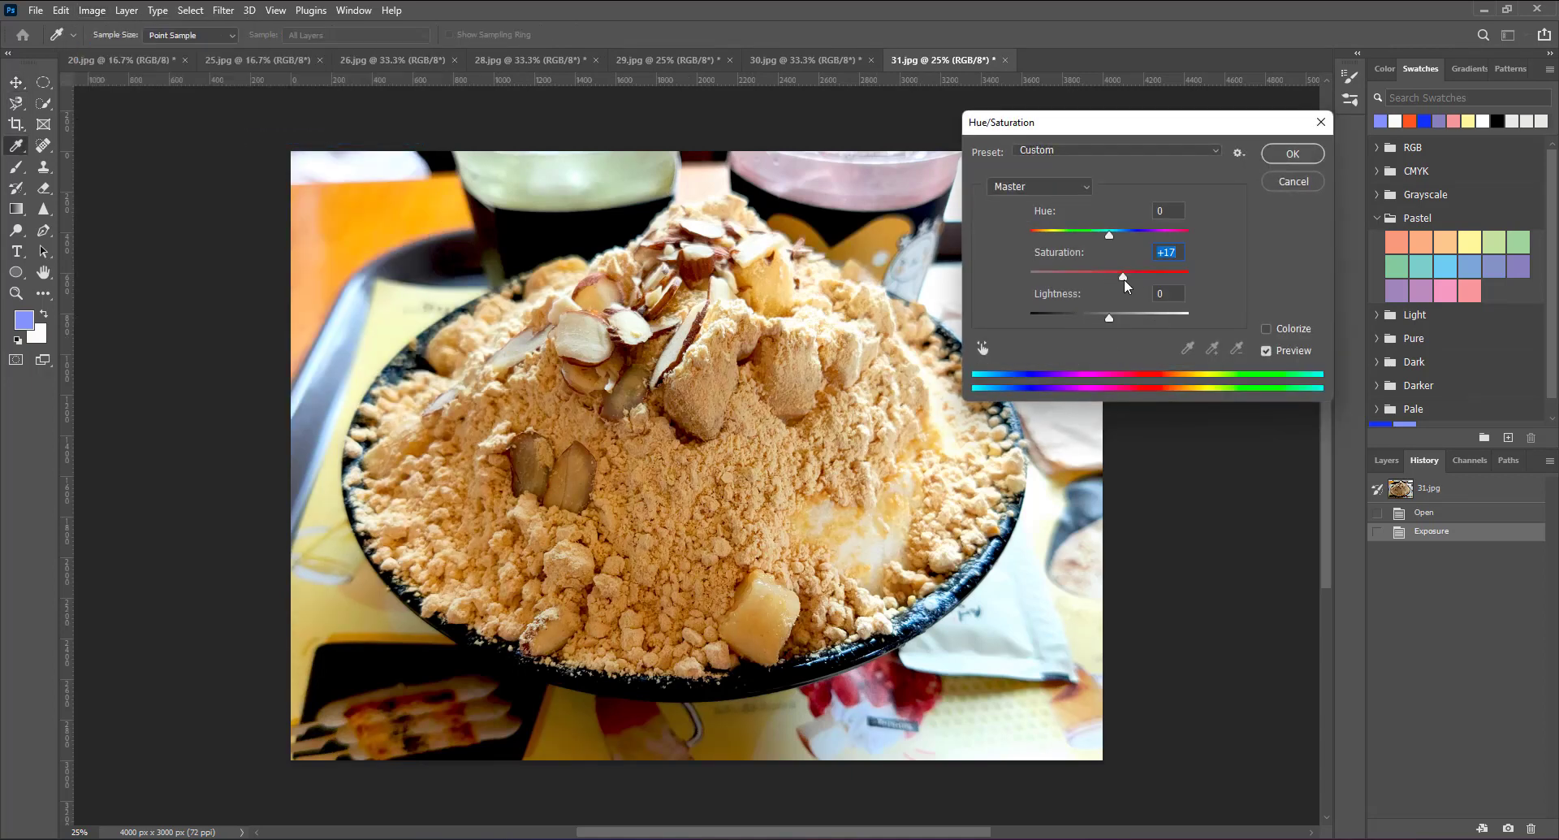
{"action": "type", "text": "15"}
{"action": "key", "text": "Tab"}
{"action": "type", "text": "2"}
{"action": "left_click", "coordinate": [1291, 154]}
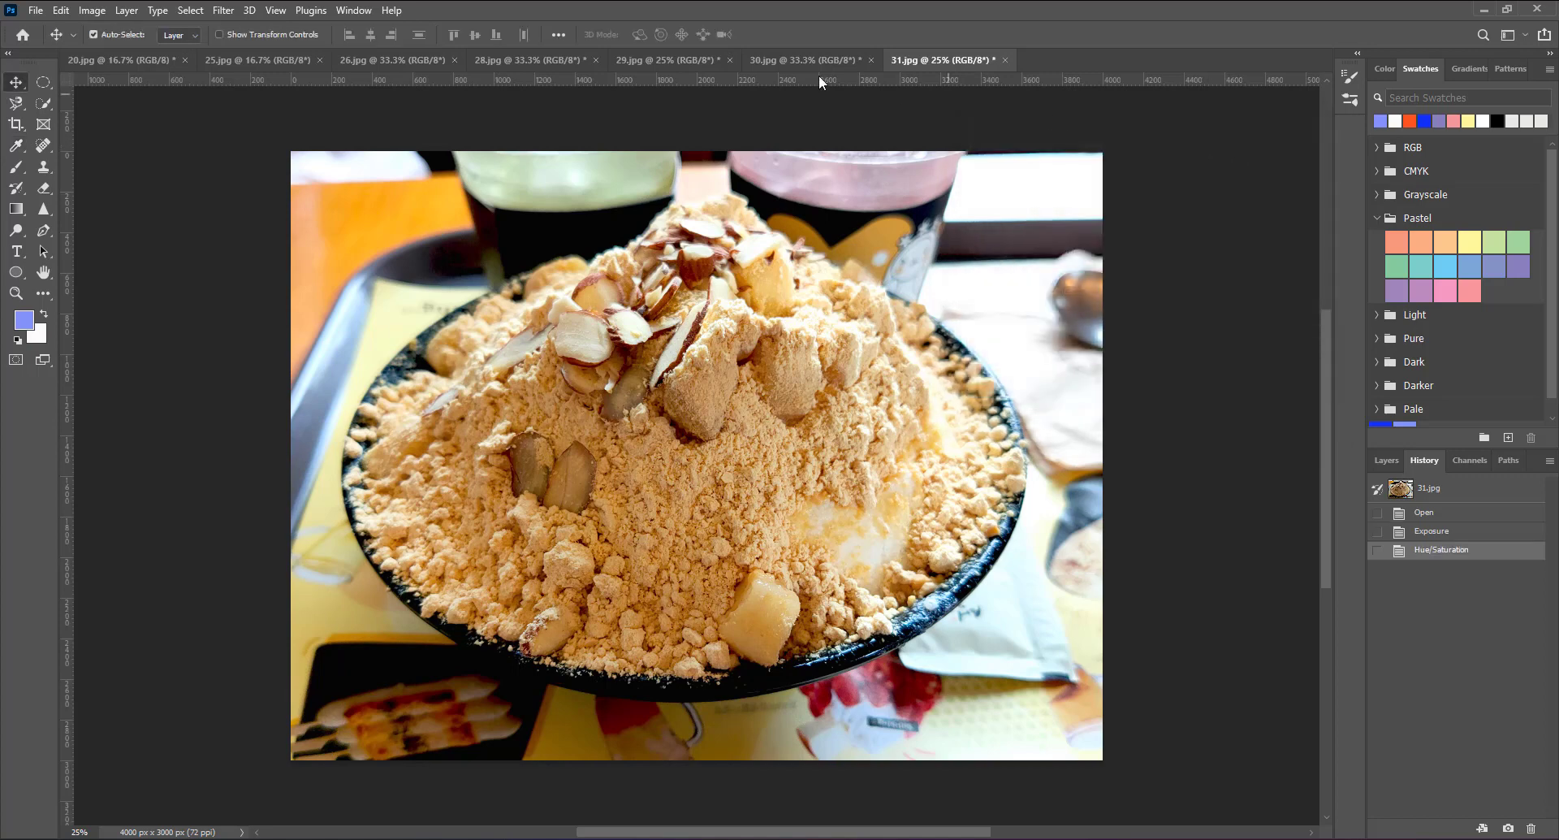
{"action": "left_click", "coordinate": [398, 60]}
Step: Skip Curves and apply Hue/Saturation with Saturation +16 to the 28.jpg gate photo
{"action": "left_click", "coordinate": [502, 58]}
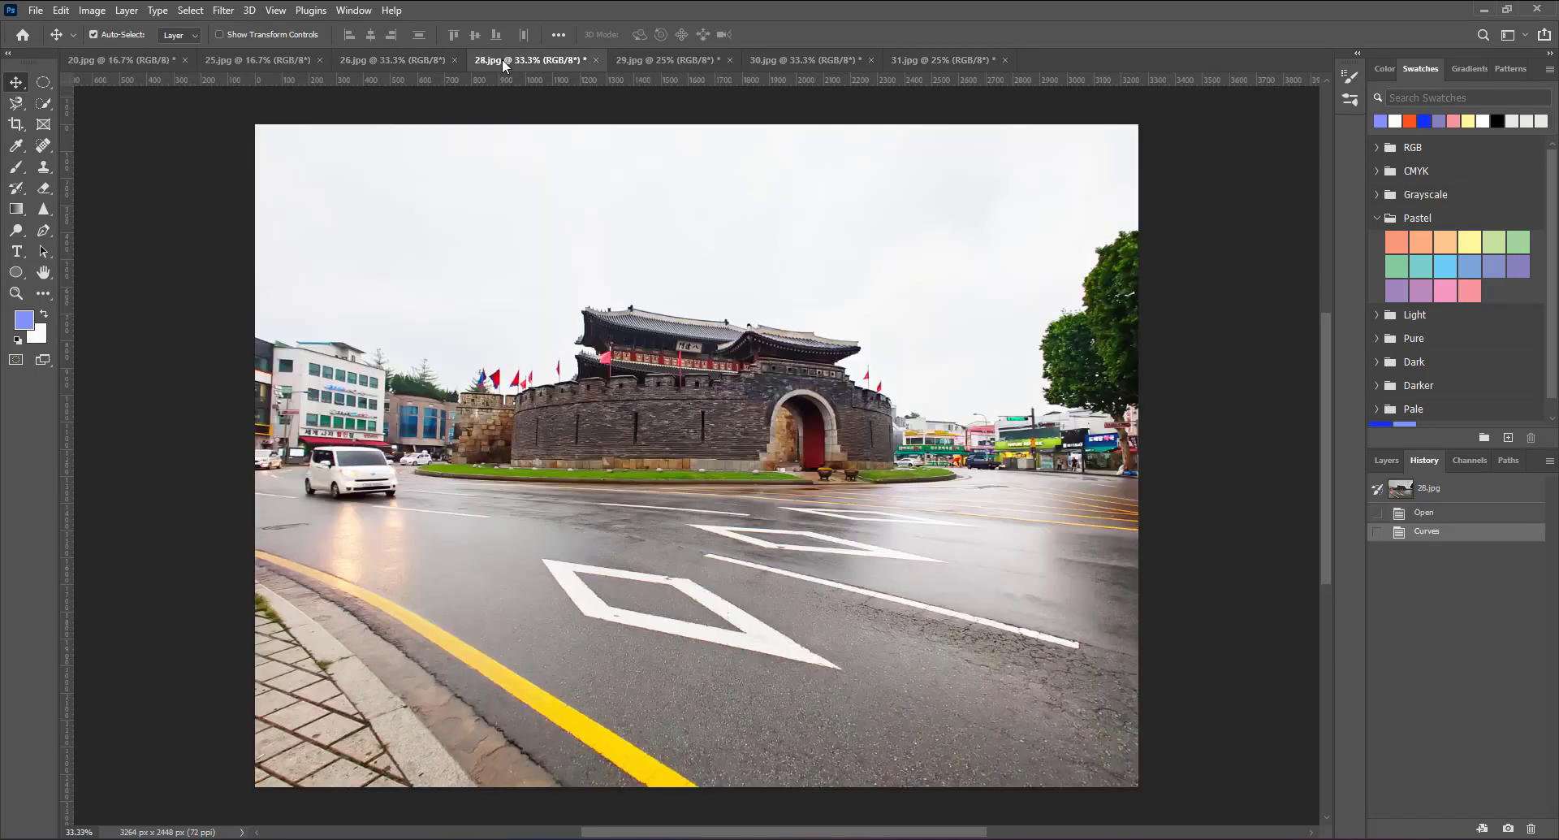
{"action": "left_click", "coordinate": [94, 10]}
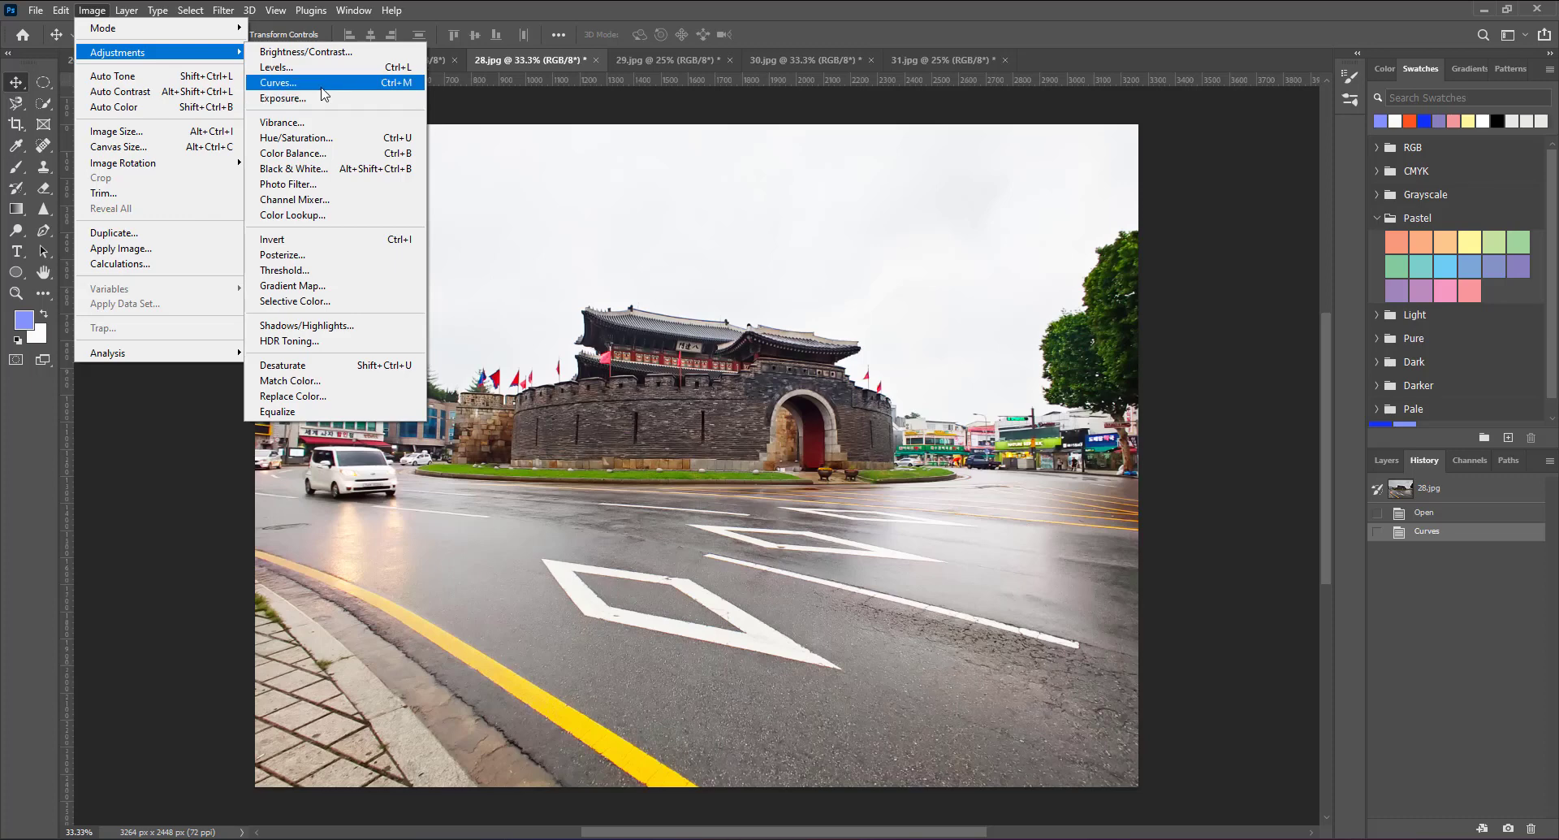
{"action": "left_click", "coordinate": [313, 83]}
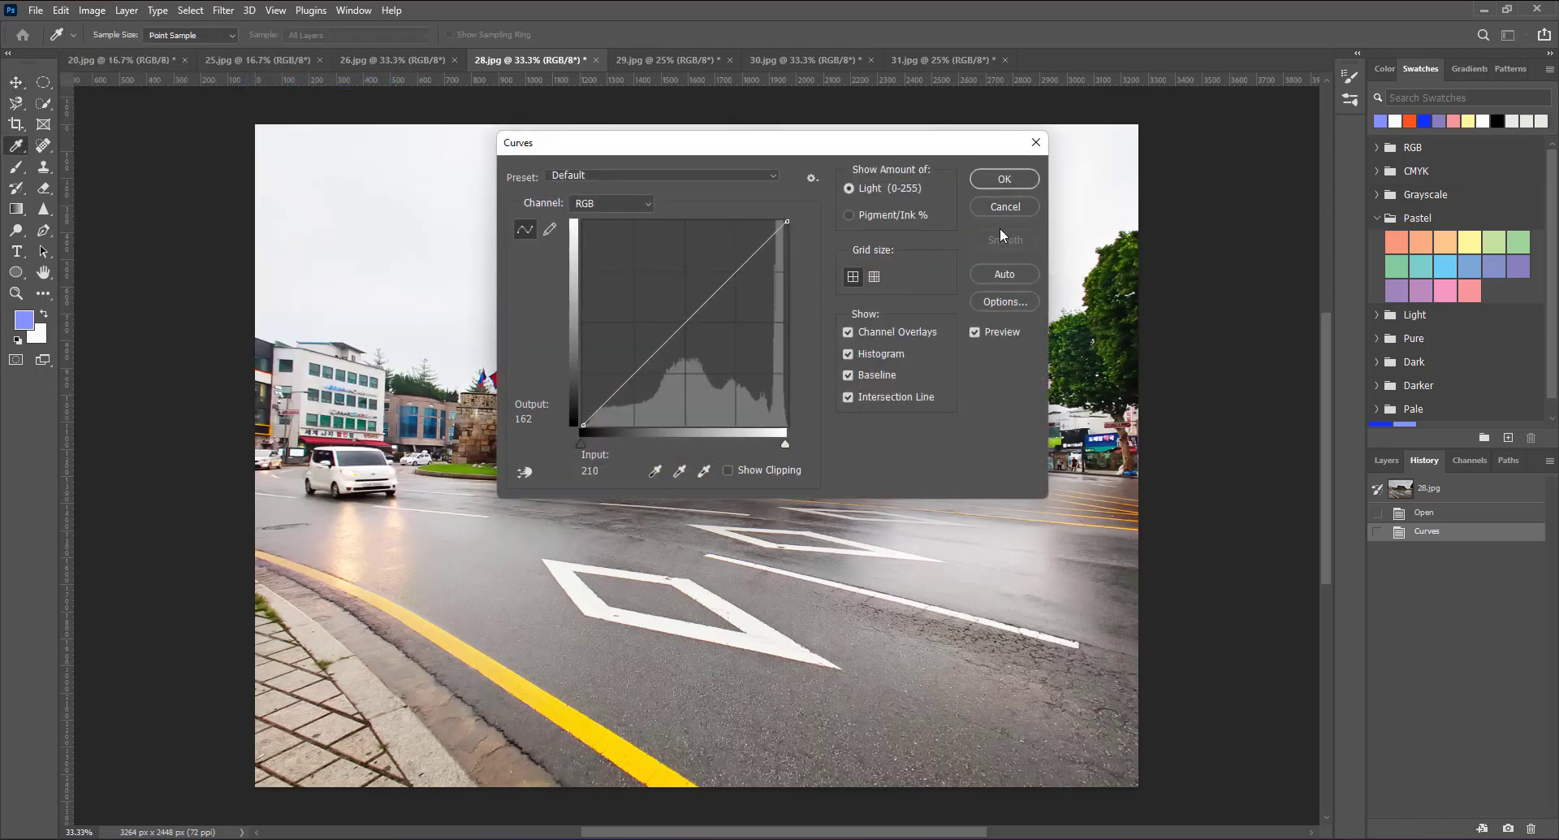
{"action": "left_click", "coordinate": [92, 10]}
{"action": "mouse_move", "coordinate": [117, 52]}
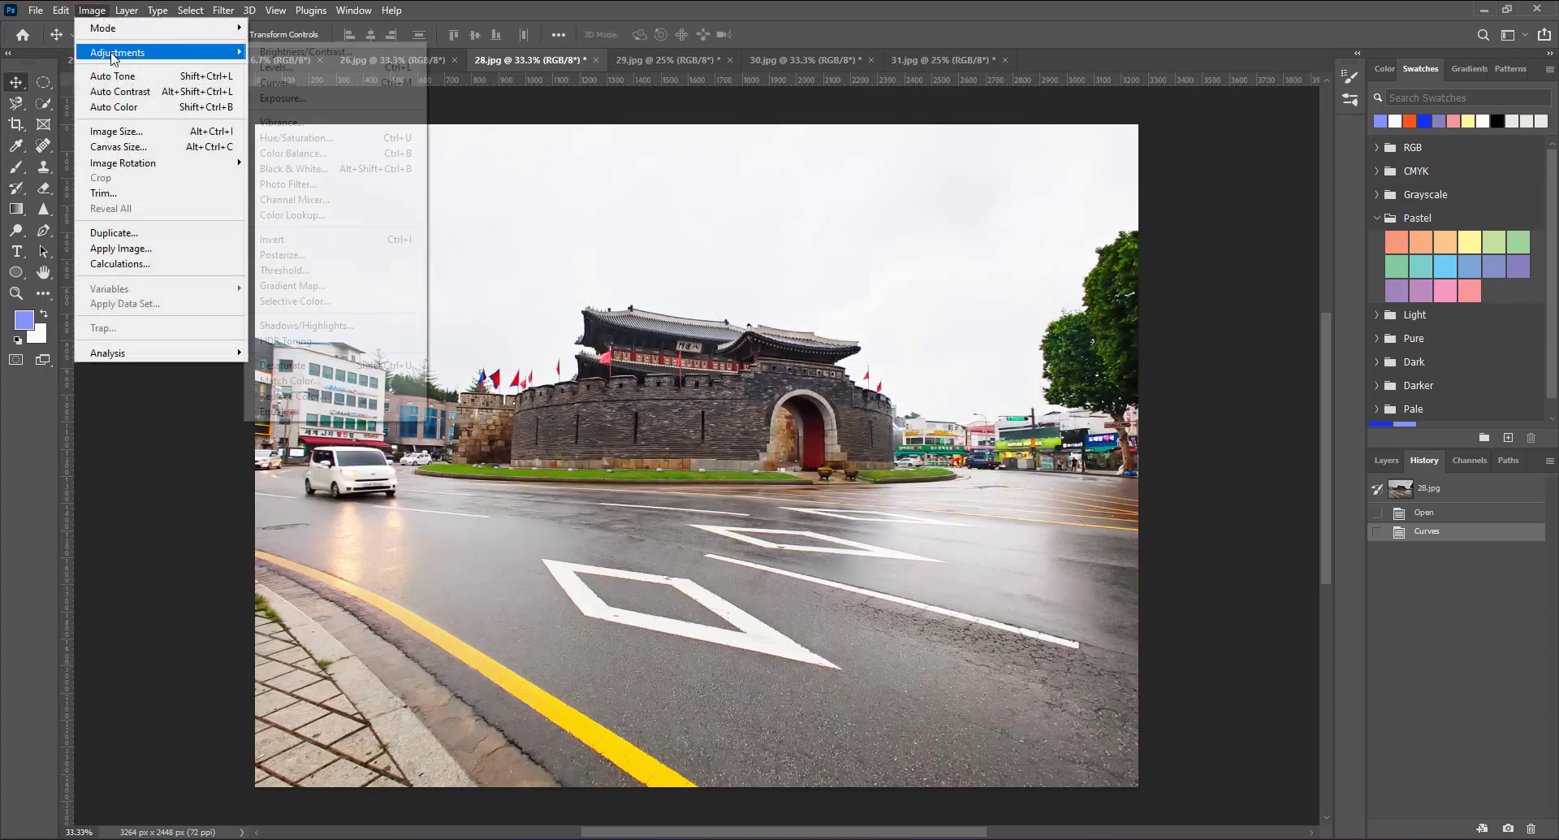
{"action": "left_click", "coordinate": [380, 138]}
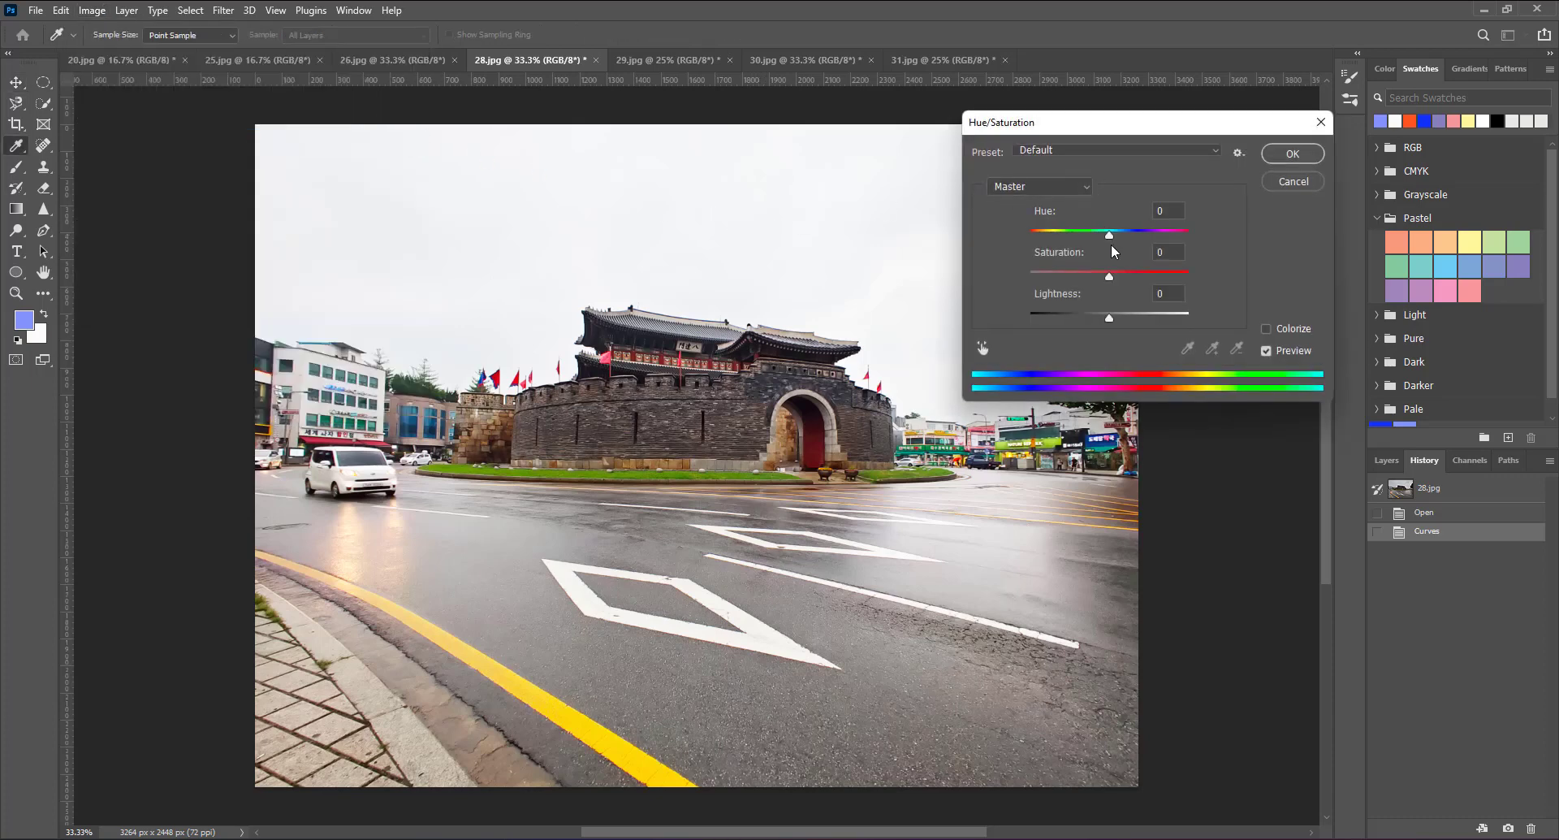
{"action": "left_click_drag", "start_coordinate": [1117, 274], "coordinate": [1123, 277]}
{"action": "left_click", "coordinate": [1293, 153]}
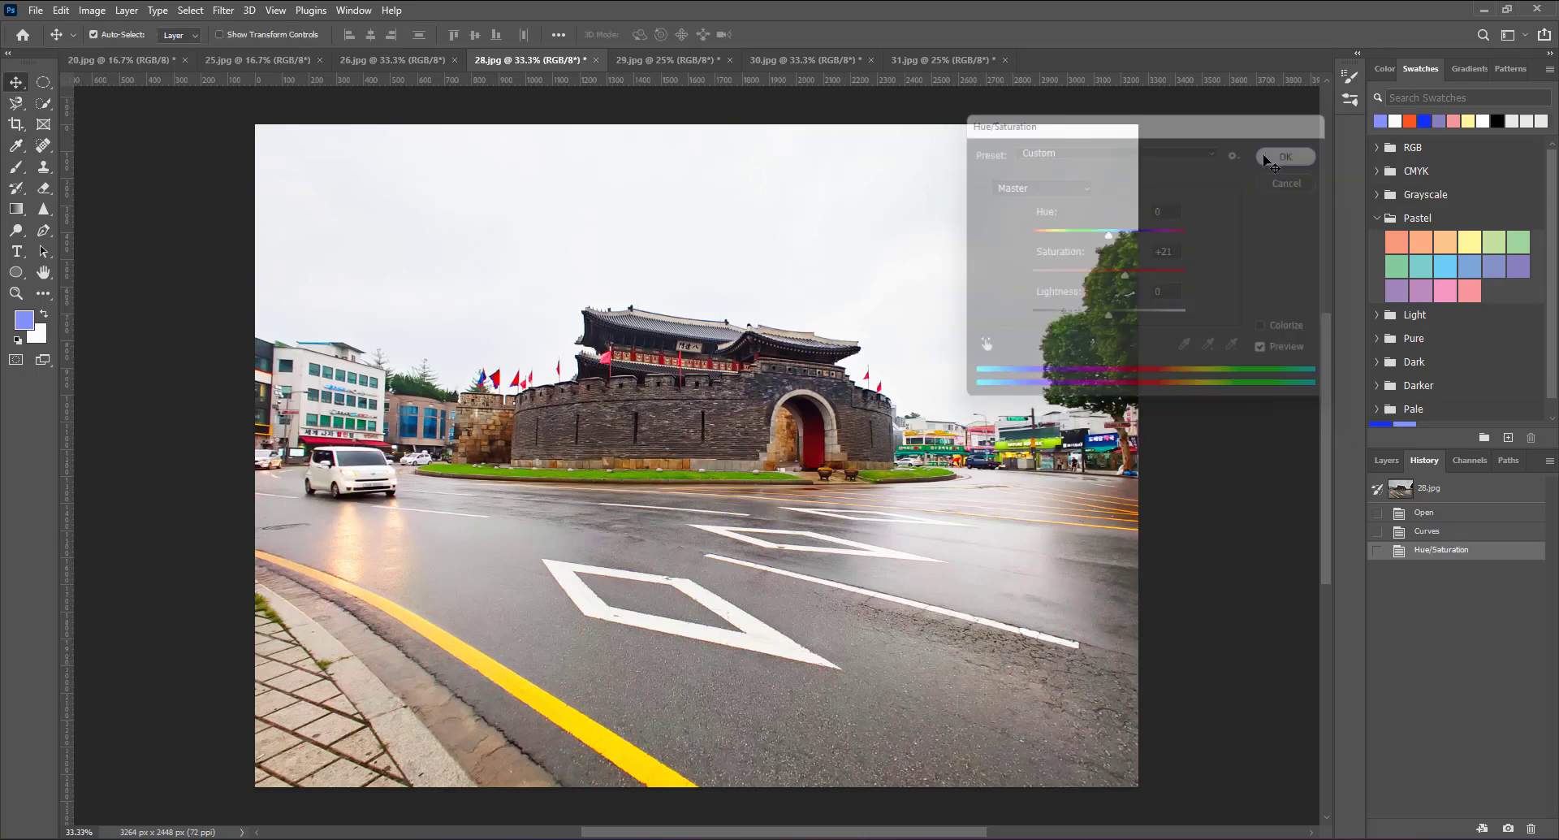
{"action": "left_click", "coordinate": [372, 58]}
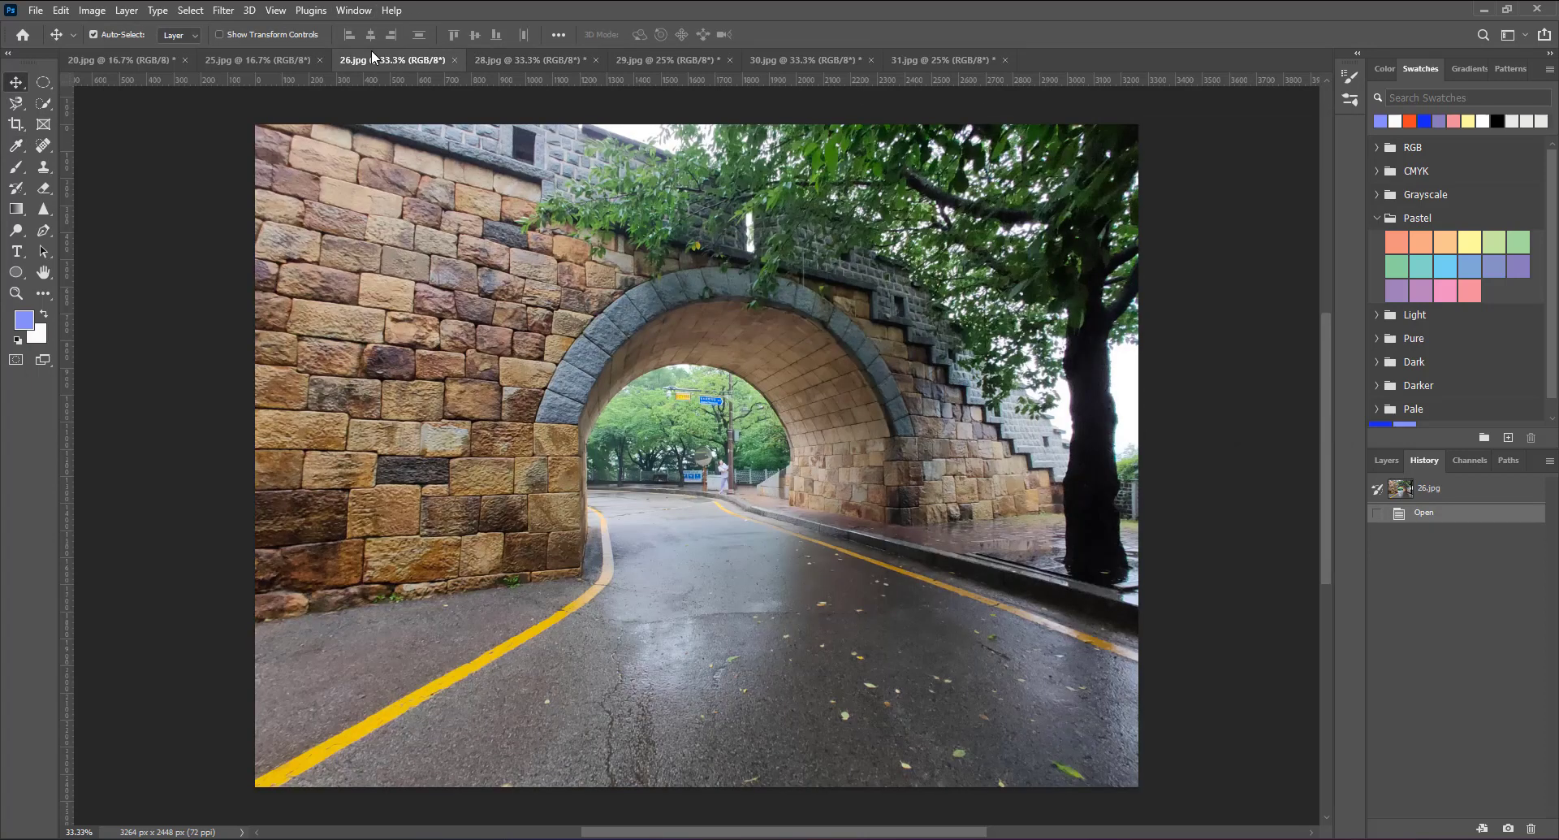
Step: Apply Levels to the 26.jpg stone arch photo with the midtone slider shifted left
{"action": "left_click", "coordinate": [84, 10]}
{"action": "mouse_move", "coordinate": [117, 52]}
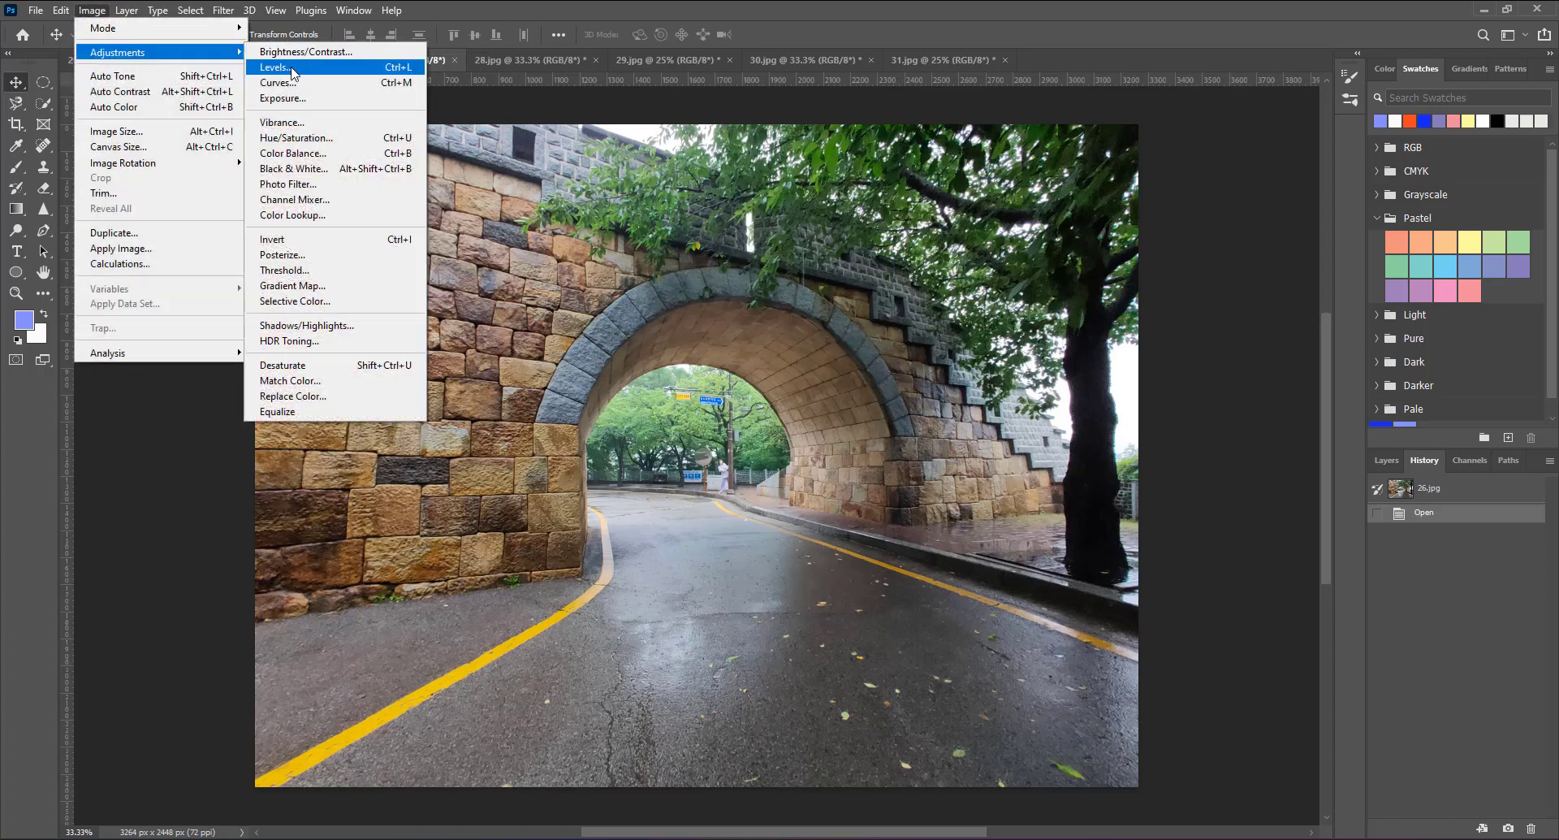
{"action": "left_click", "coordinate": [309, 73]}
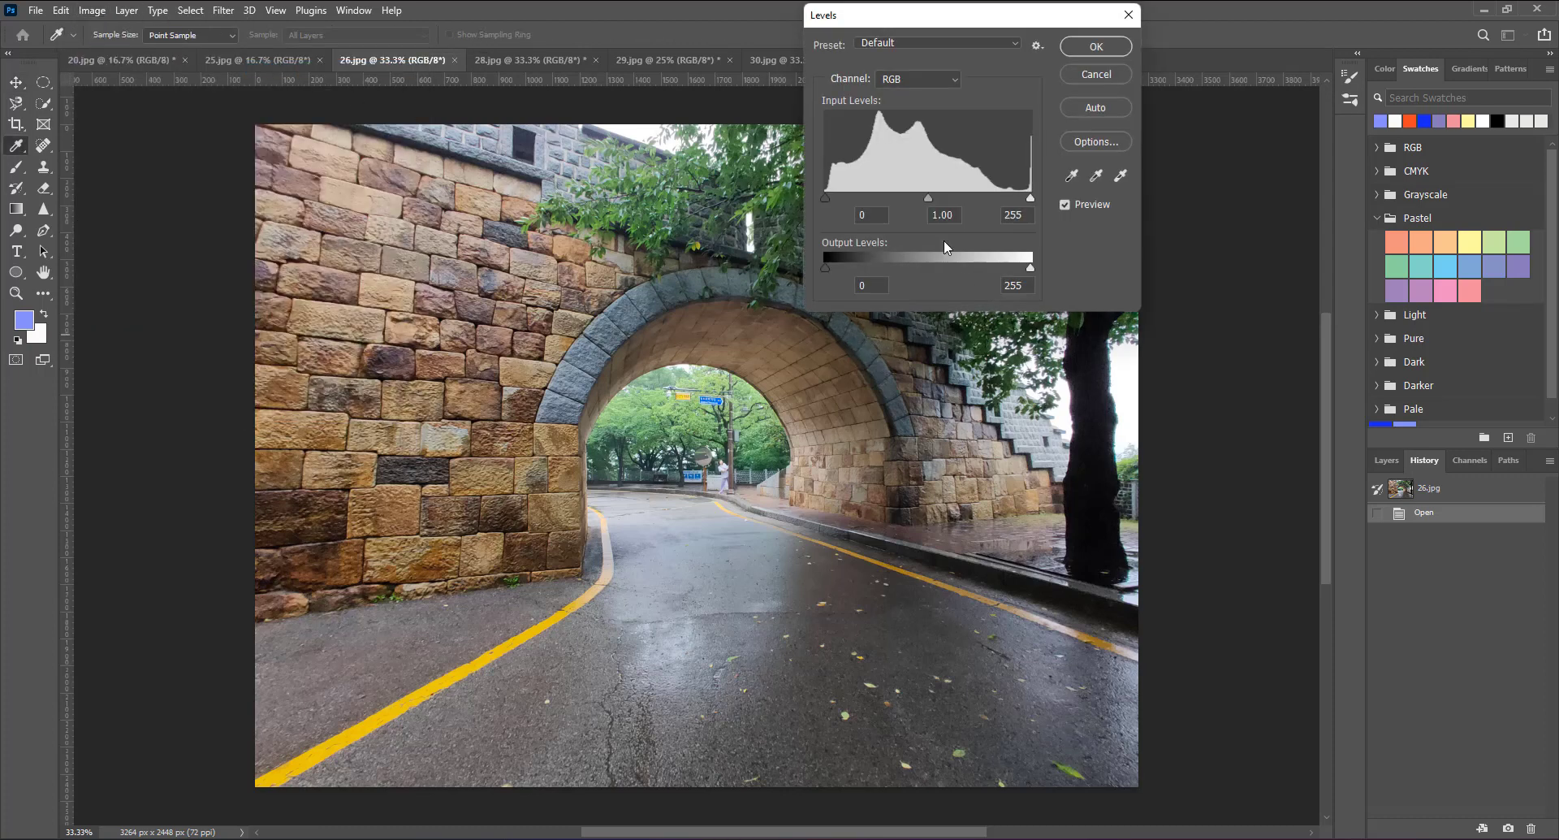
{"action": "left_click_drag", "start_coordinate": [936, 197], "coordinate": [920, 198]}
{"action": "type", "text": "10"}
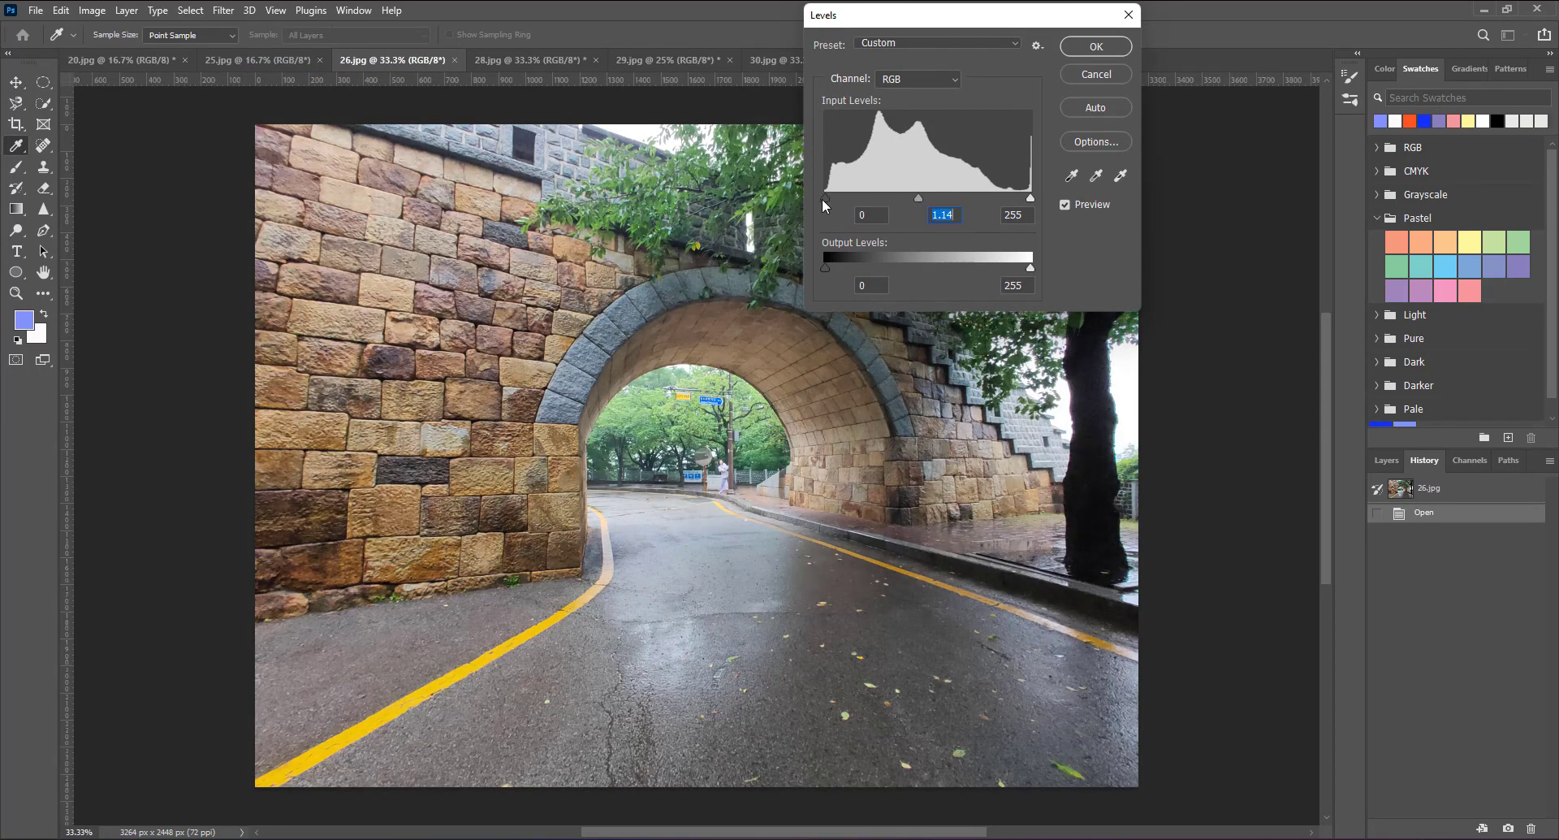
{"action": "left_click", "coordinate": [1093, 47]}
Step: Apply Hue/Saturation with Saturation +16 to the stone arch photo
{"action": "left_click", "coordinate": [92, 9]}
{"action": "mouse_move", "coordinate": [117, 52]}
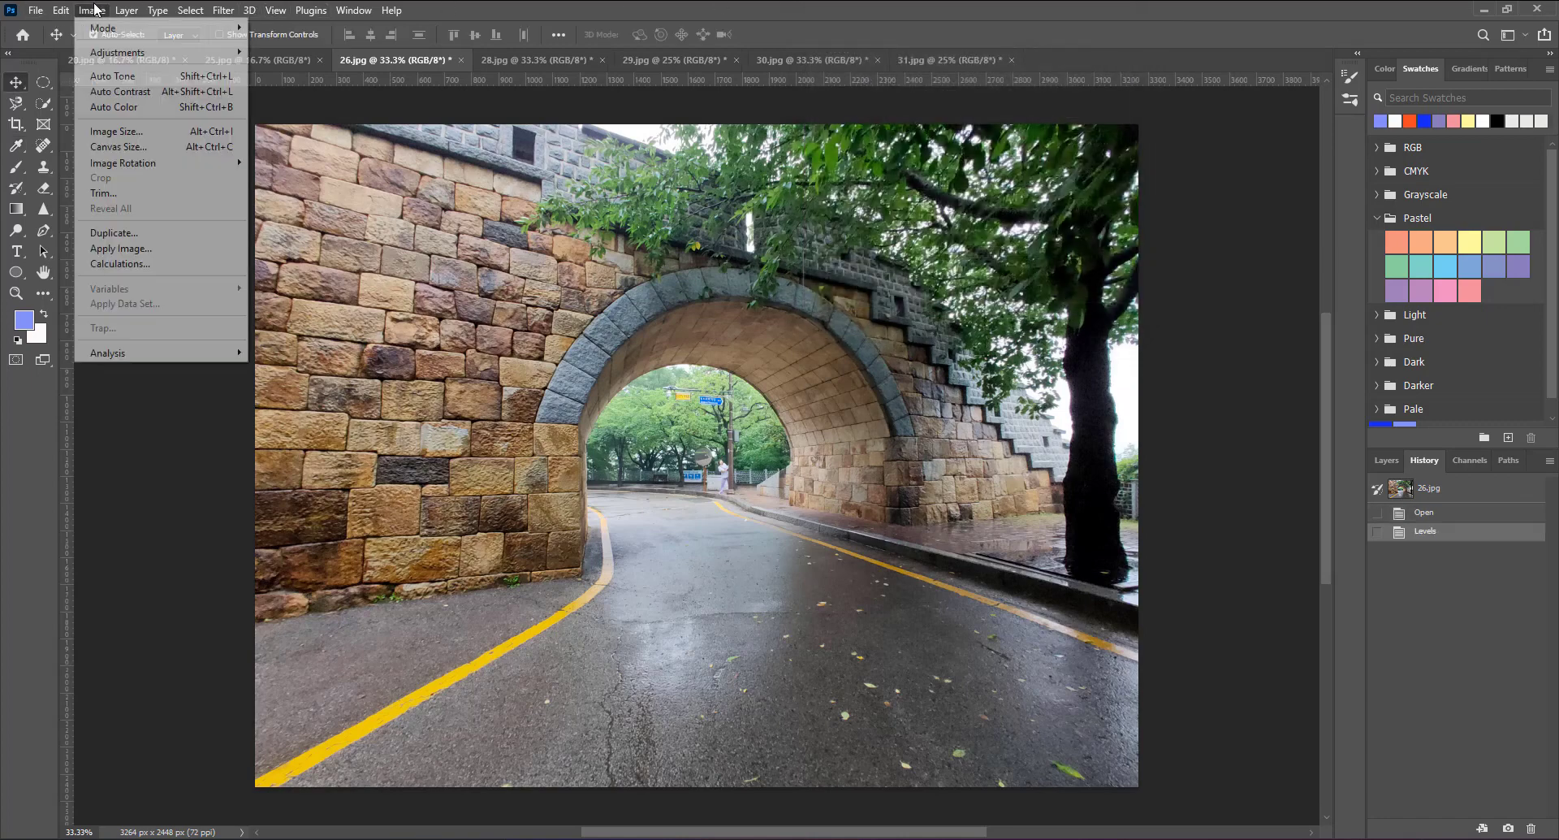
{"action": "left_click", "coordinate": [303, 138]}
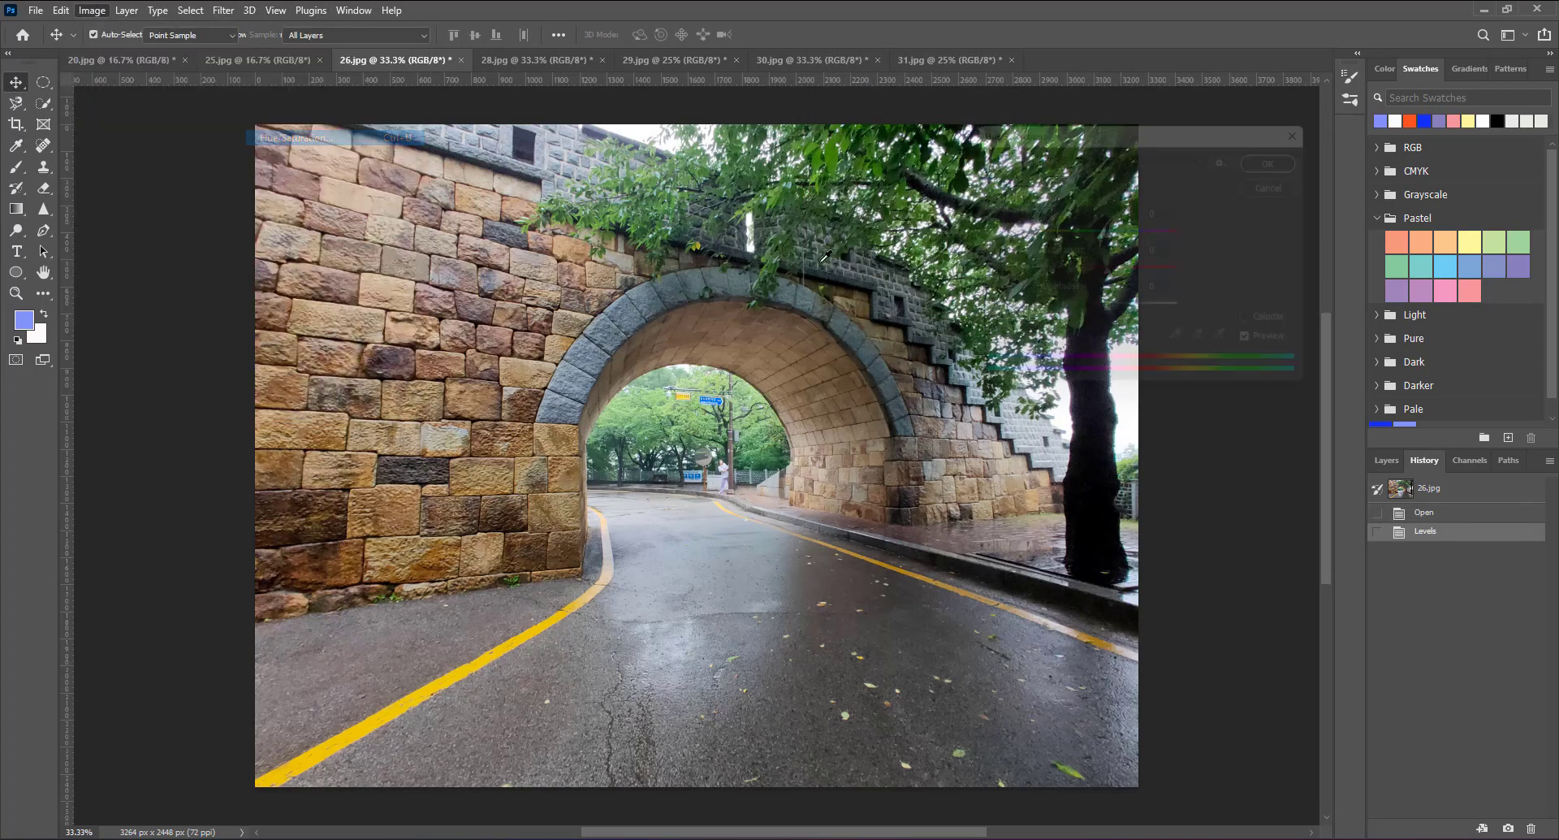
{"action": "left_click", "coordinate": [1123, 275]}
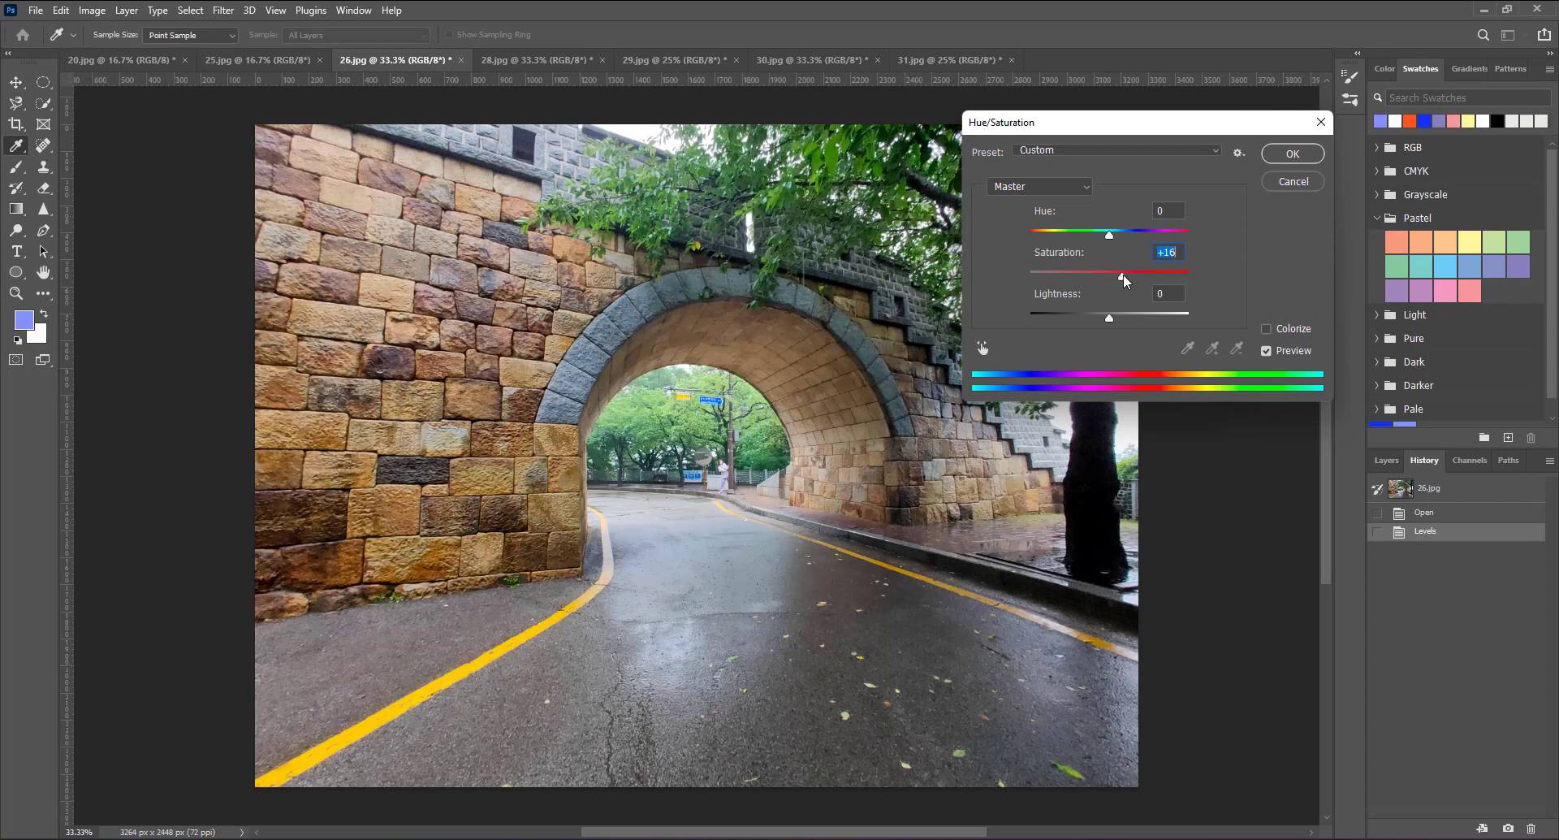
{"action": "left_click", "coordinate": [1294, 159]}
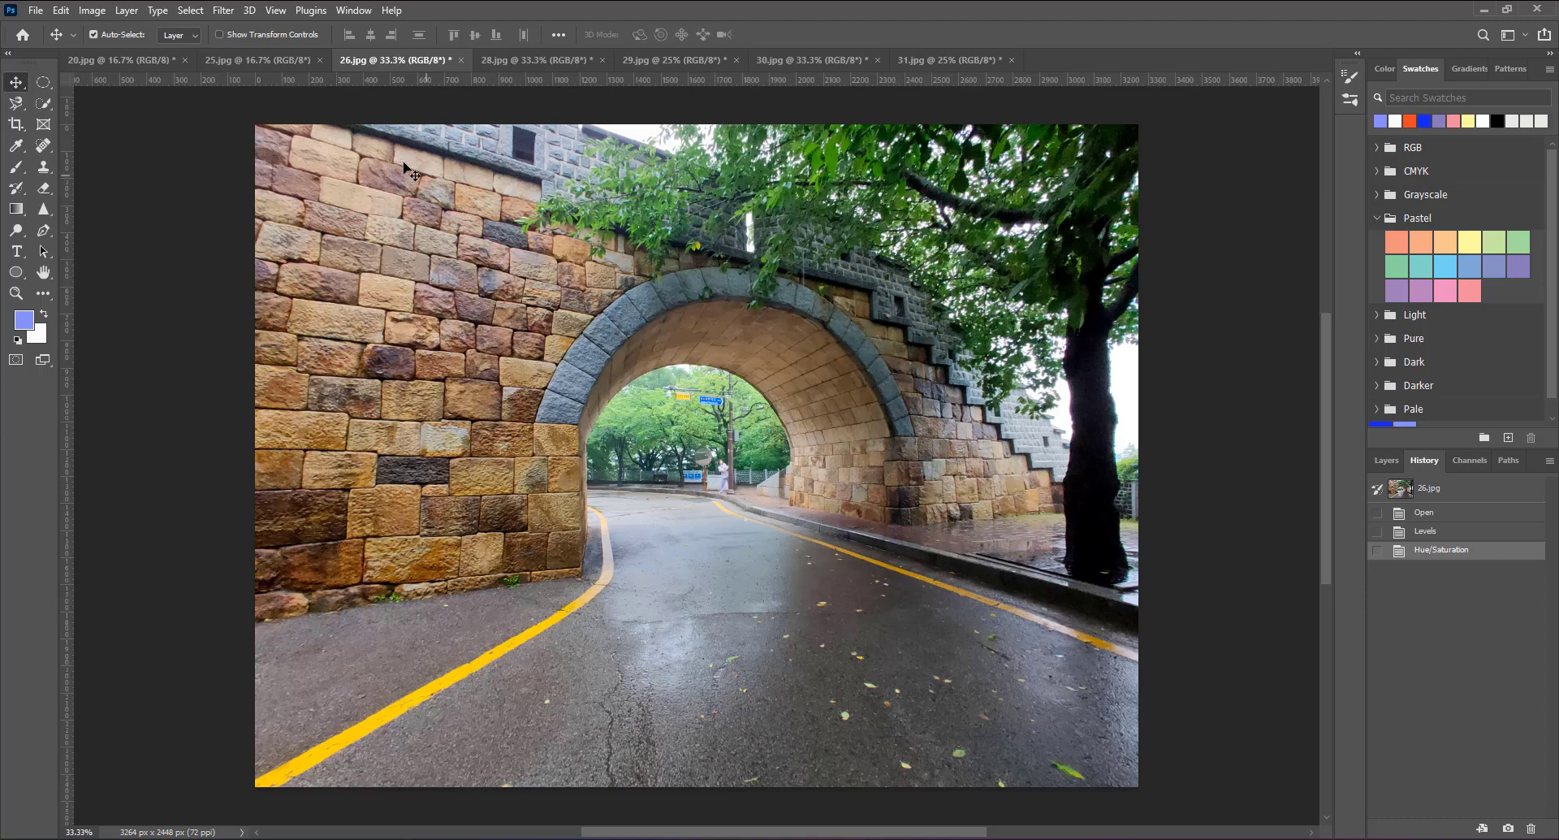
{"action": "left_click", "coordinate": [242, 60]}
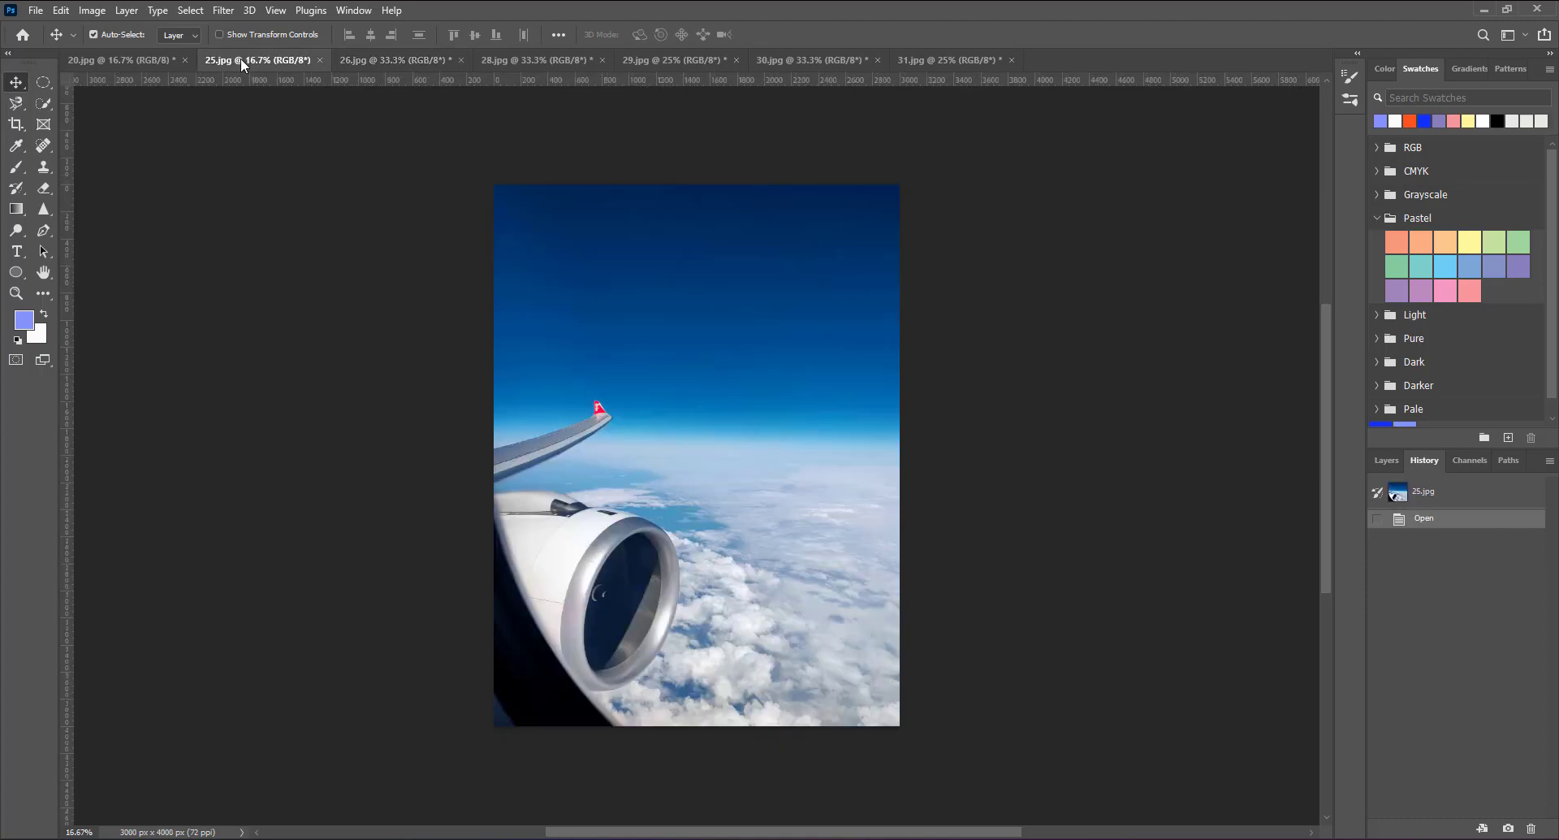
Step: Return to the 26.jpg stone arch photo and enable Colorize in Hue/Saturation
{"action": "left_click", "coordinate": [929, 56]}
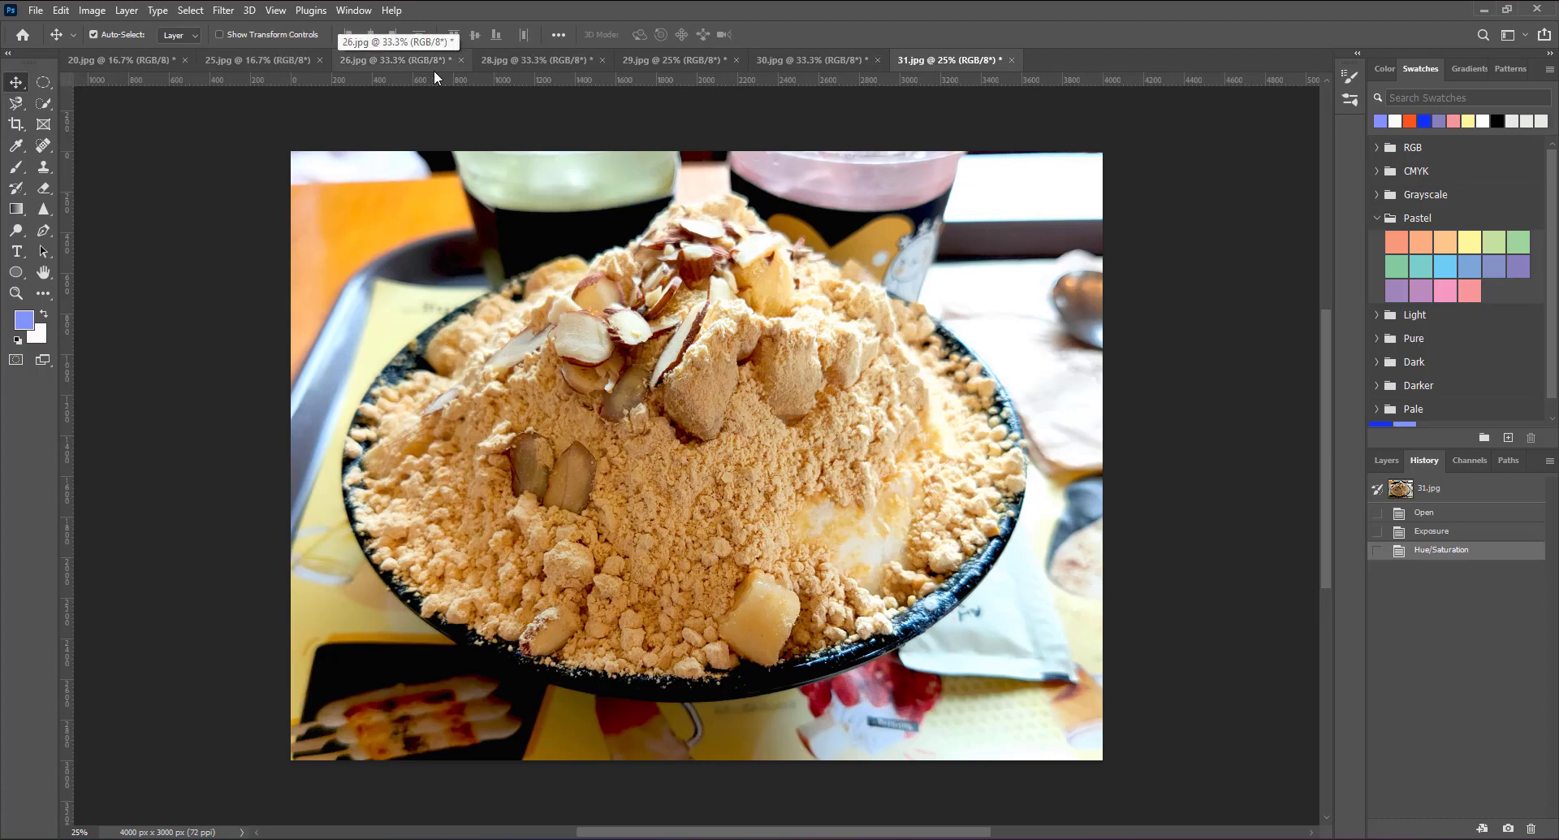
{"action": "left_click", "coordinate": [481, 61]}
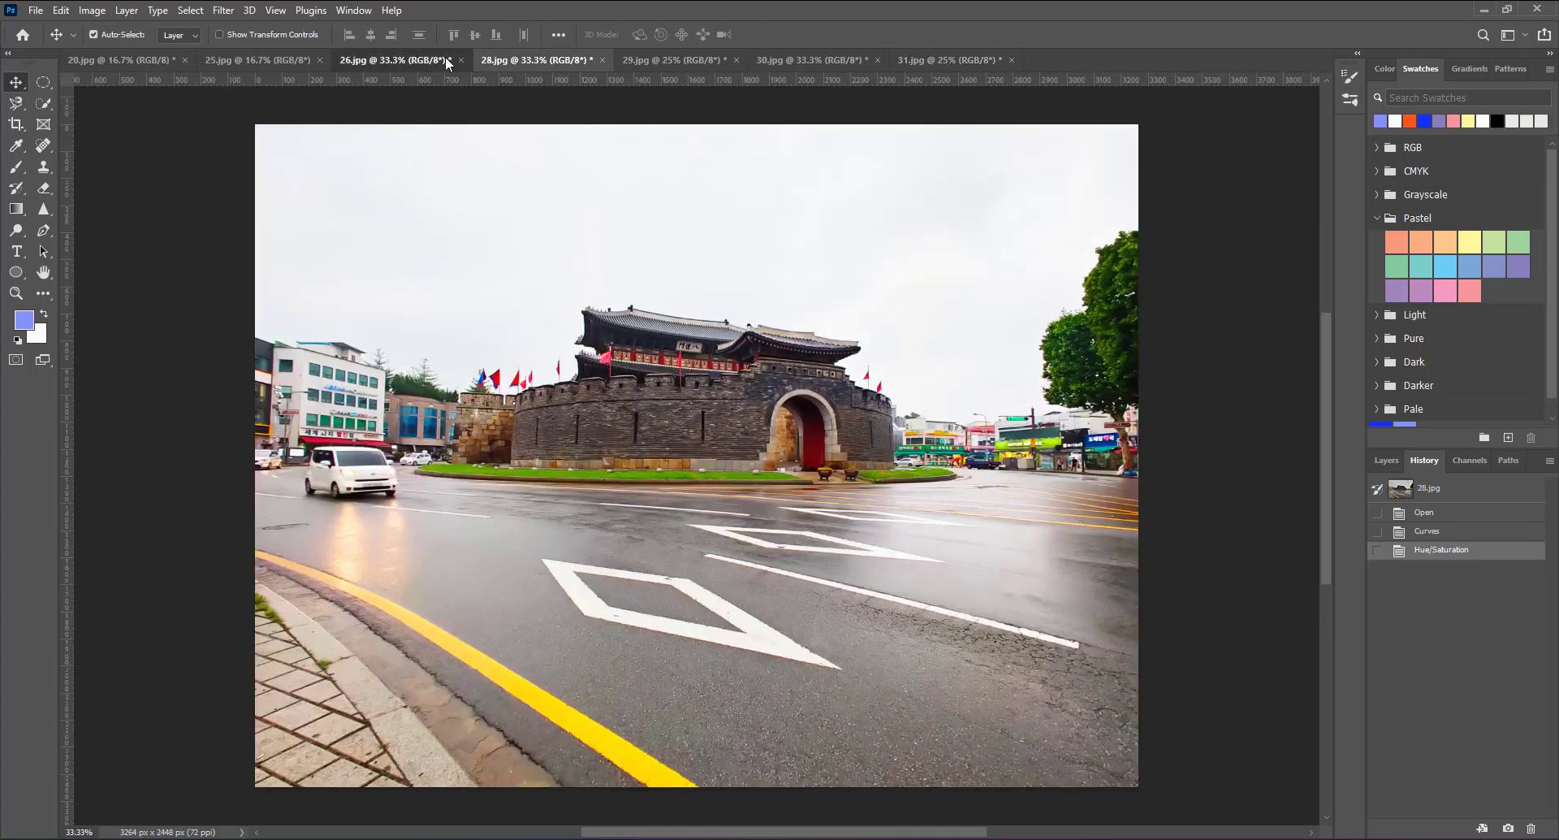
{"action": "left_click", "coordinate": [446, 60]}
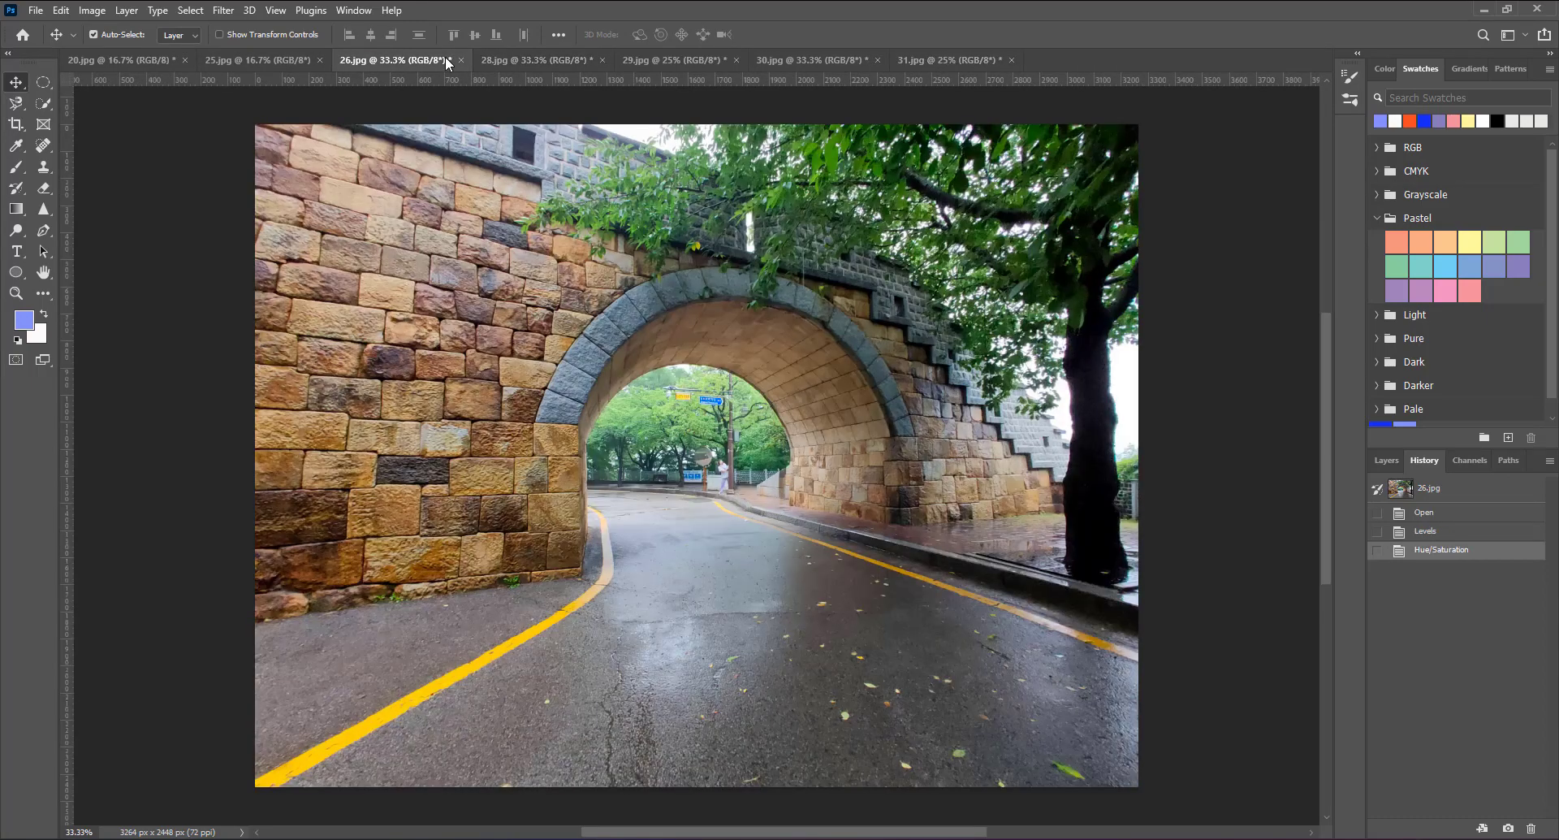
{"action": "left_click", "coordinate": [91, 10]}
{"action": "mouse_move", "coordinate": [117, 52]}
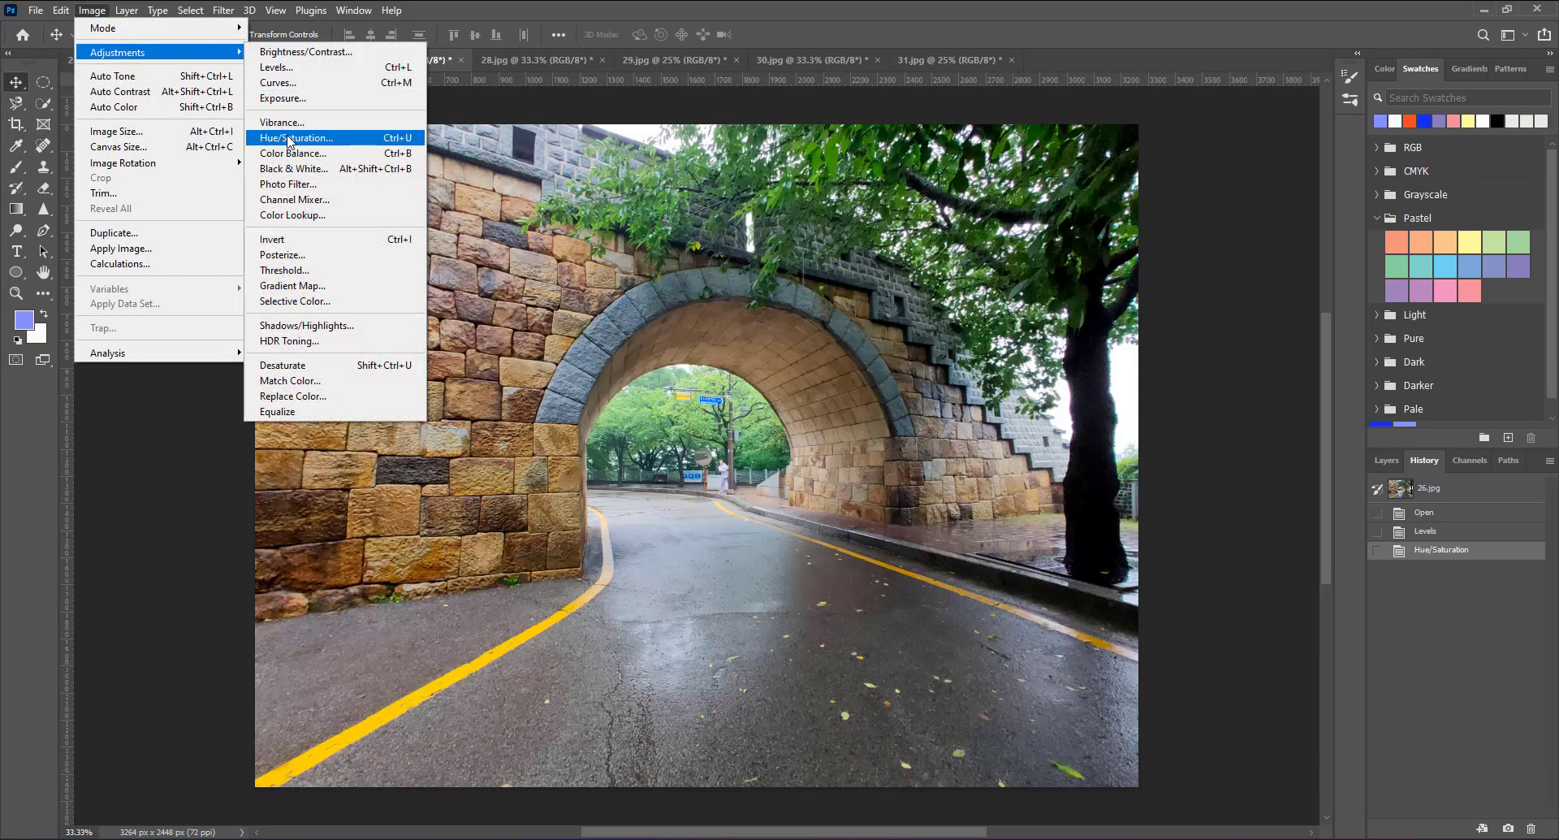
{"action": "left_click", "coordinate": [289, 140]}
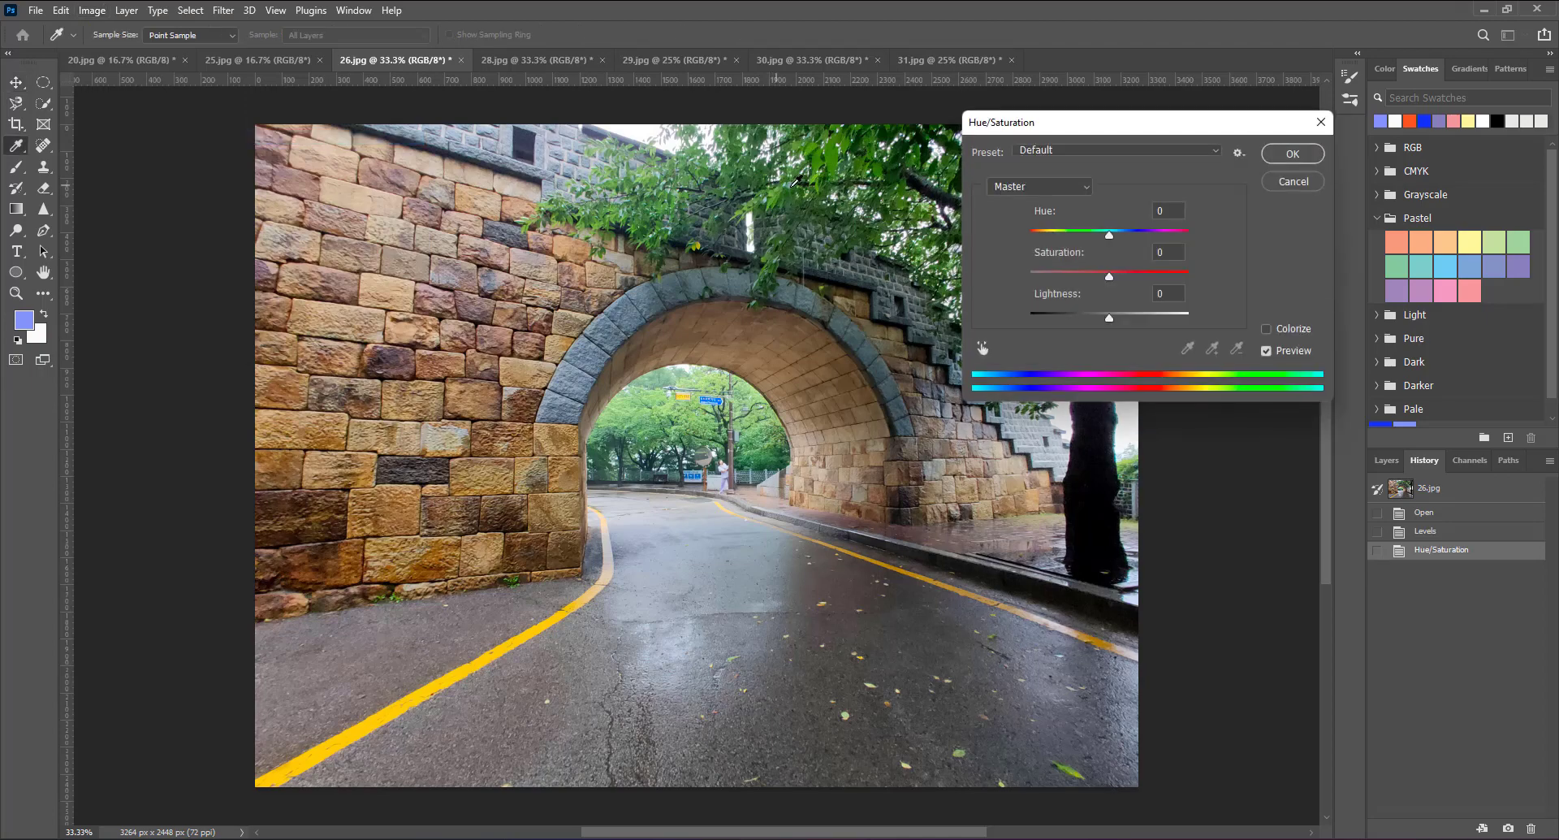
{"action": "left_click", "coordinate": [1267, 329]}
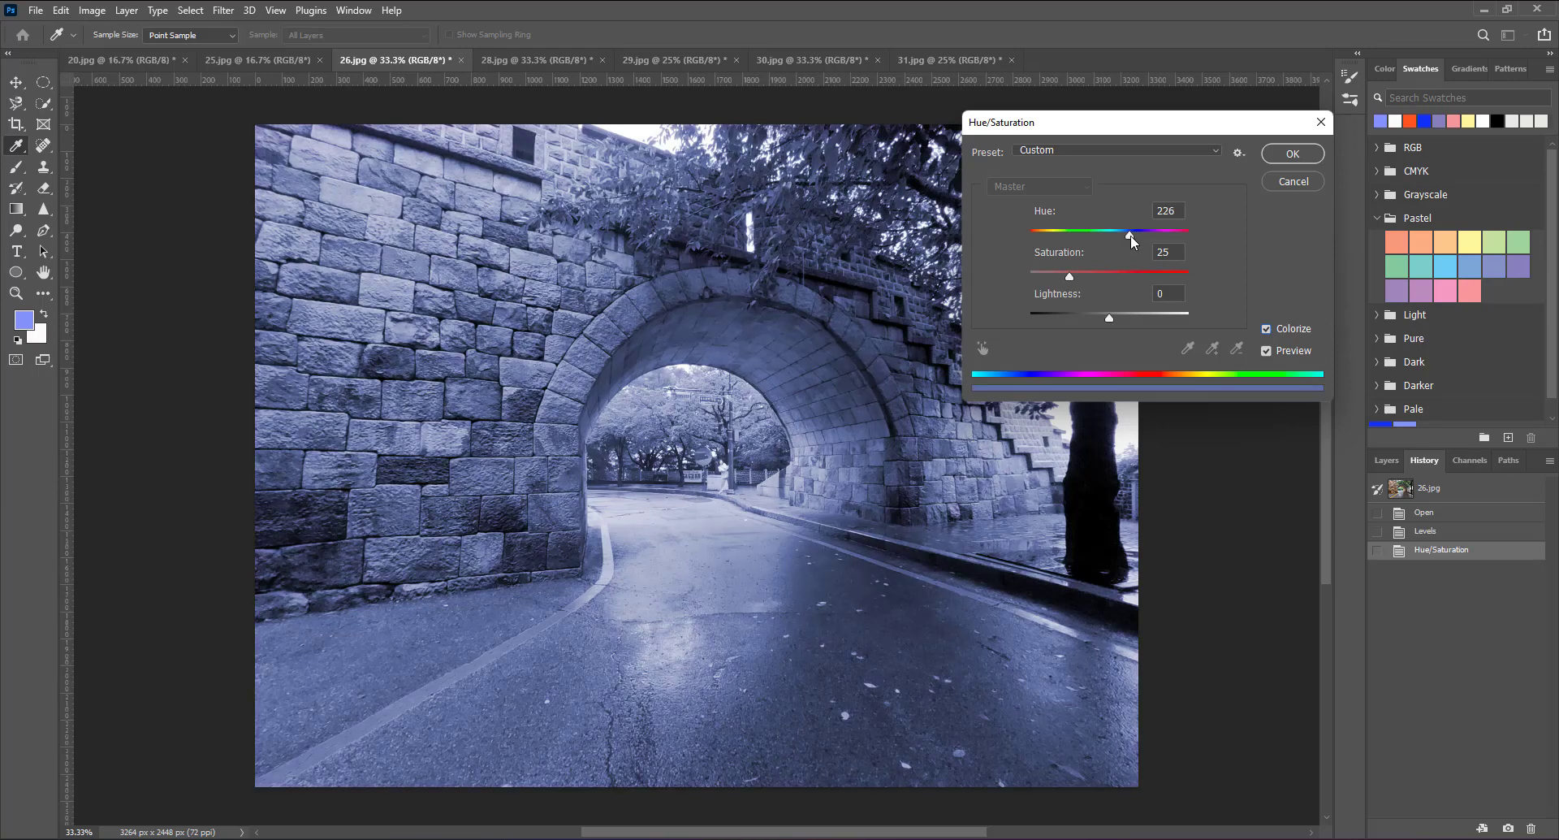
Step: Set the sepia tint to Hue about 24 and Saturation about 41, then apply
{"action": "mouse_move", "coordinate": [1121, 235]}
{"action": "left_mouse_down"}
{"action": "mouse_move", "coordinate": [1047, 237]}
{"action": "mouse_move", "coordinate": [1074, 277]}
{"action": "left_mouse_up"}
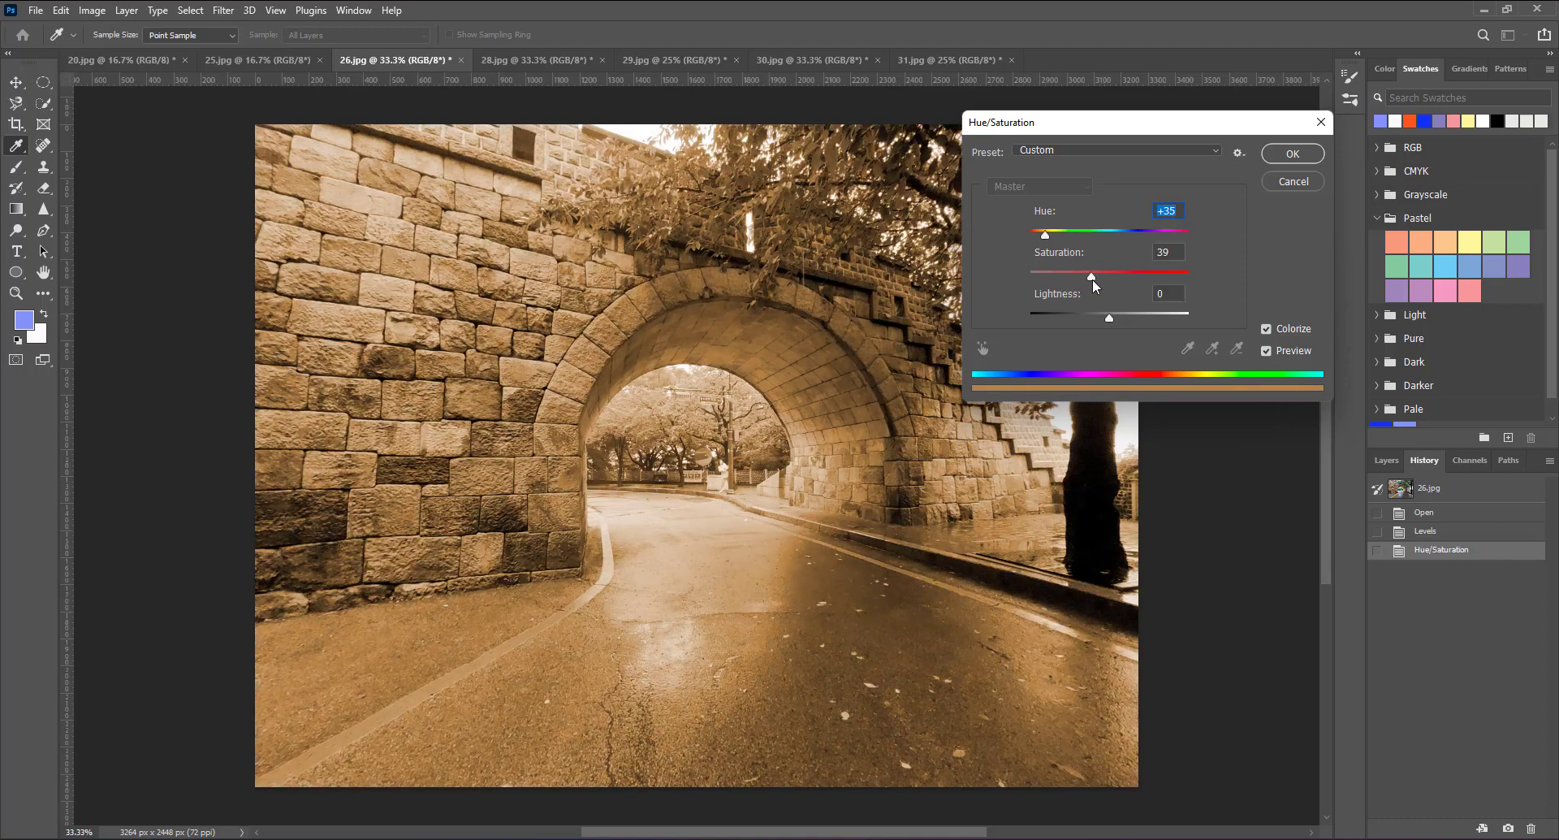
{"action": "left_click", "coordinate": [1095, 281]}
{"action": "left_click_drag", "start_coordinate": [1047, 235], "coordinate": [1044, 237]}
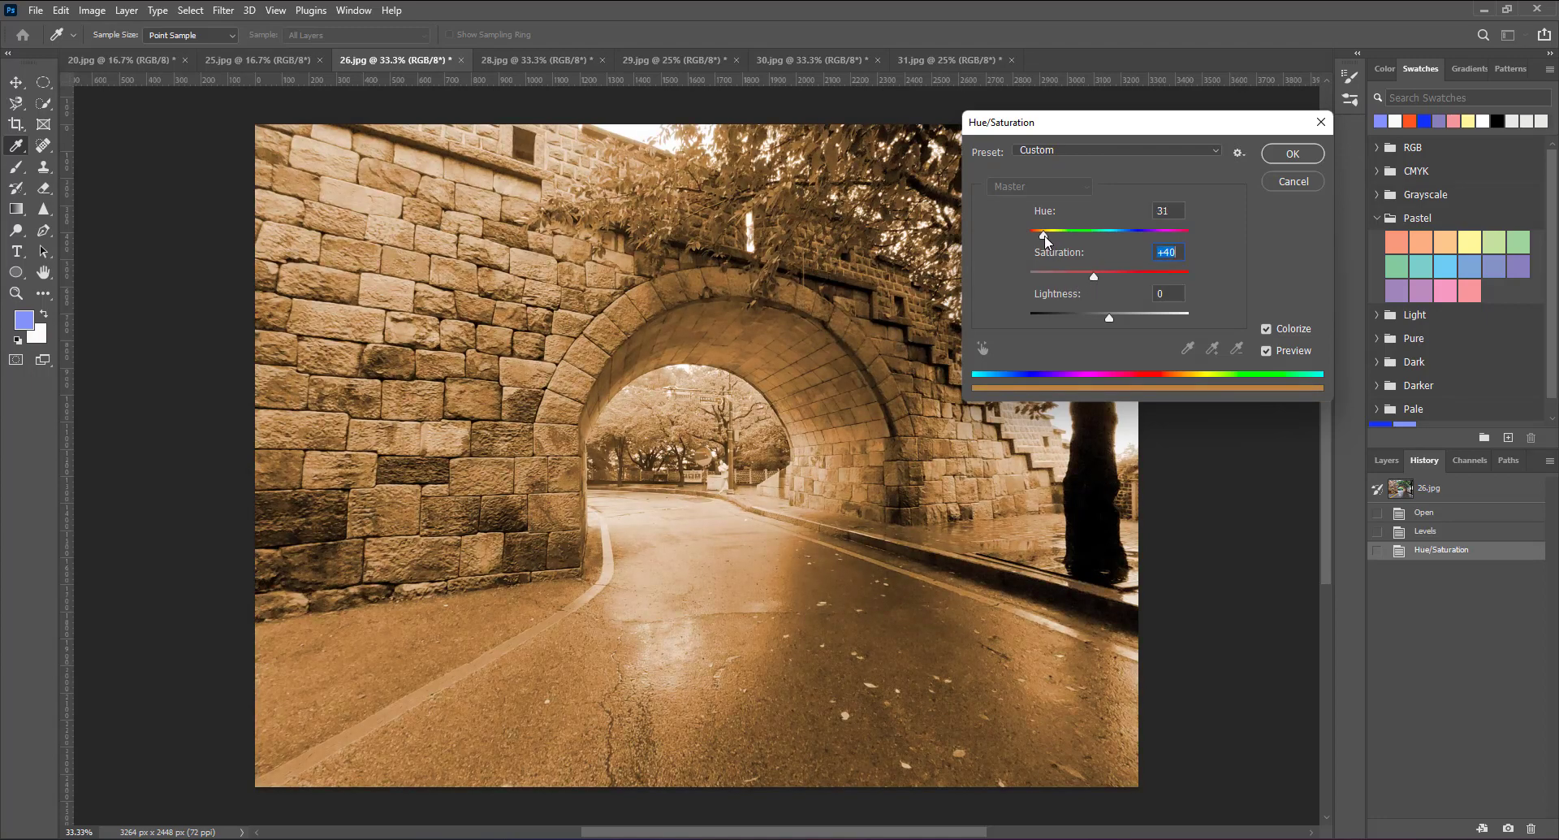
{"action": "left_click", "coordinate": [1094, 277]}
{"action": "left_click", "coordinate": [1095, 278]}
{"action": "left_click", "coordinate": [1118, 234]}
{"action": "left_click", "coordinate": [1043, 236]}
{"action": "left_click_drag", "start_coordinate": [1046, 237], "coordinate": [1043, 237]}
{"action": "left_click", "coordinate": [1316, 155]}
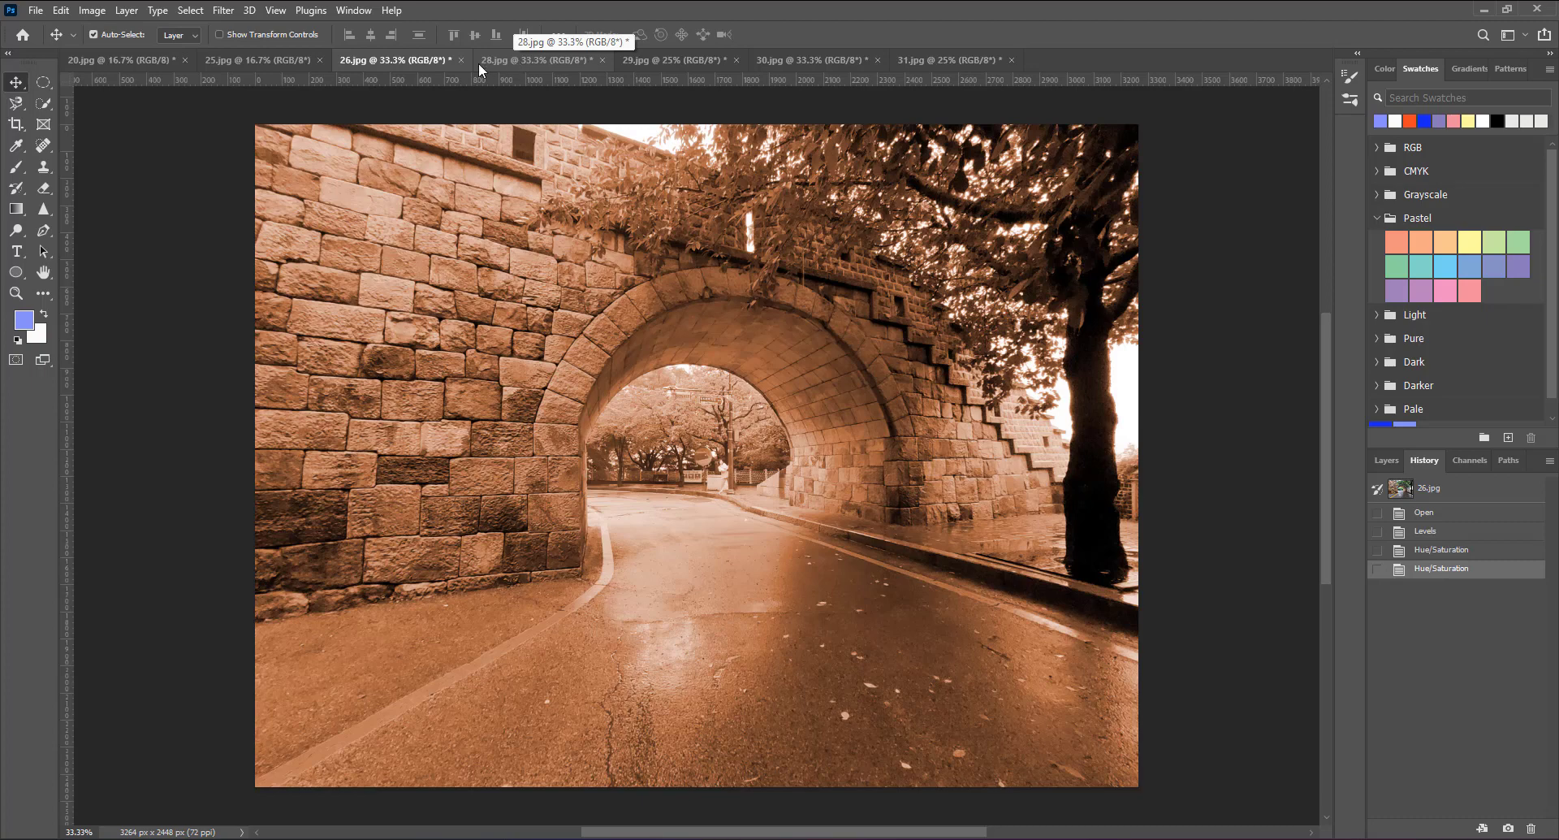
Step: Open the Image menu's adjustments on the copper-tinted stone-arch photo 26.jpg
{"action": "left_click", "coordinate": [95, 11]}
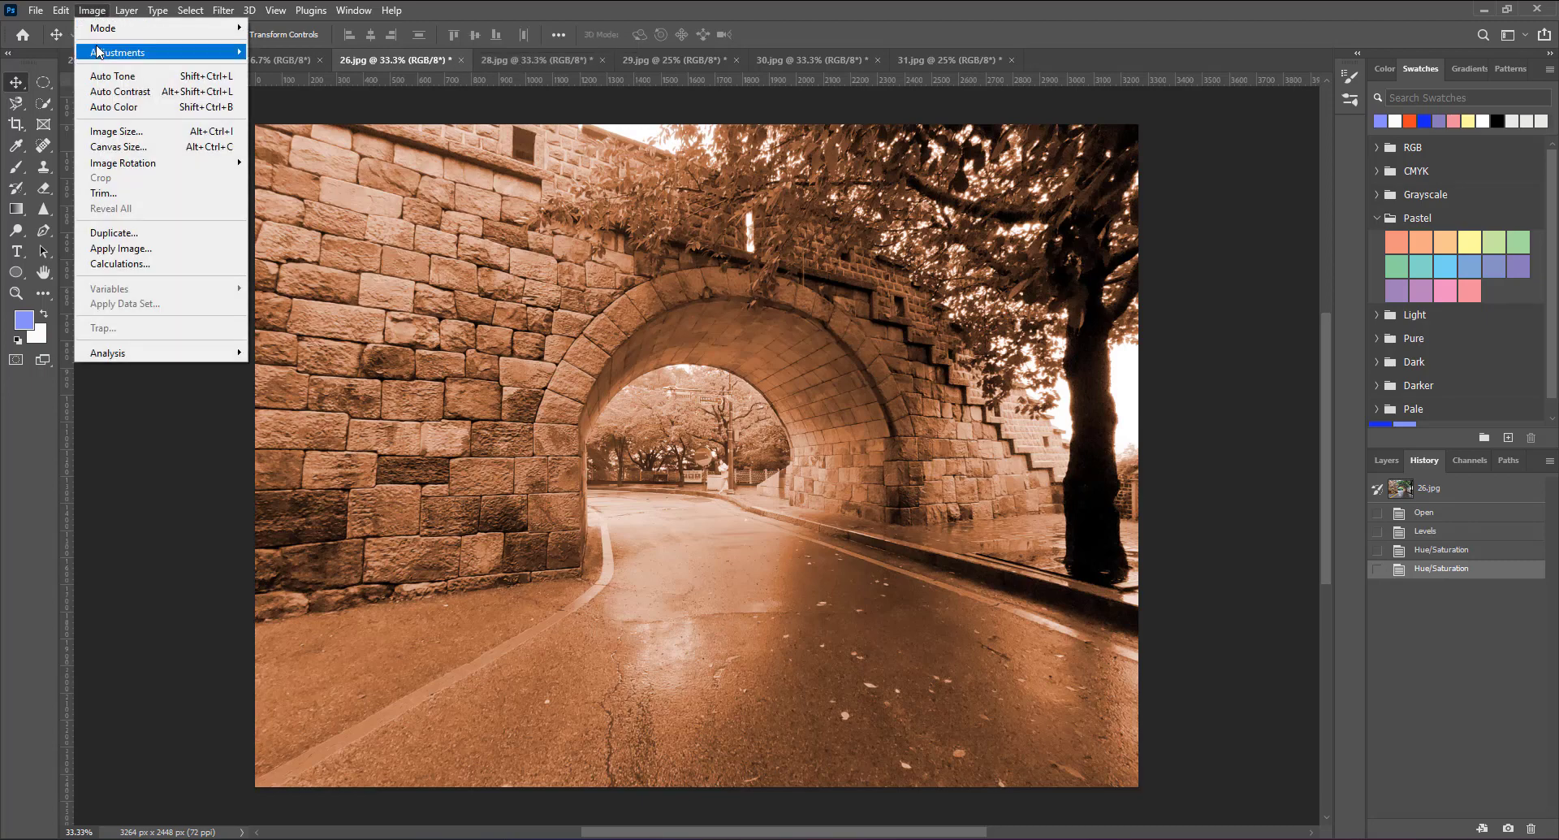
{"action": "mouse_move", "coordinate": [117, 52]}
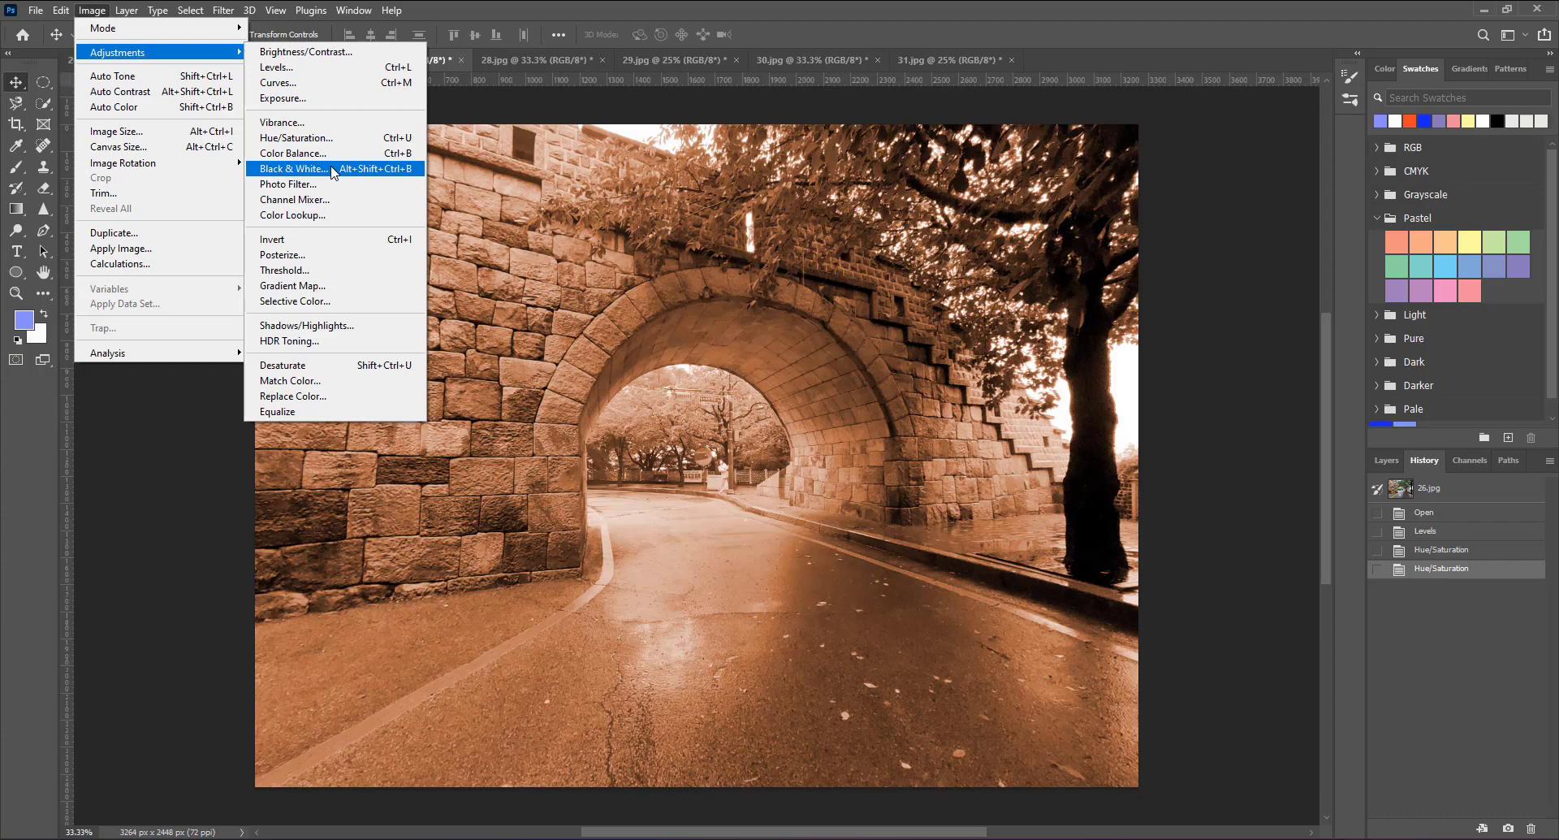
Step: Open Black & White and preview the Blue Filter, Darker, Green Filter and High Contrast Blue presets
{"action": "left_click", "coordinate": [333, 169]}
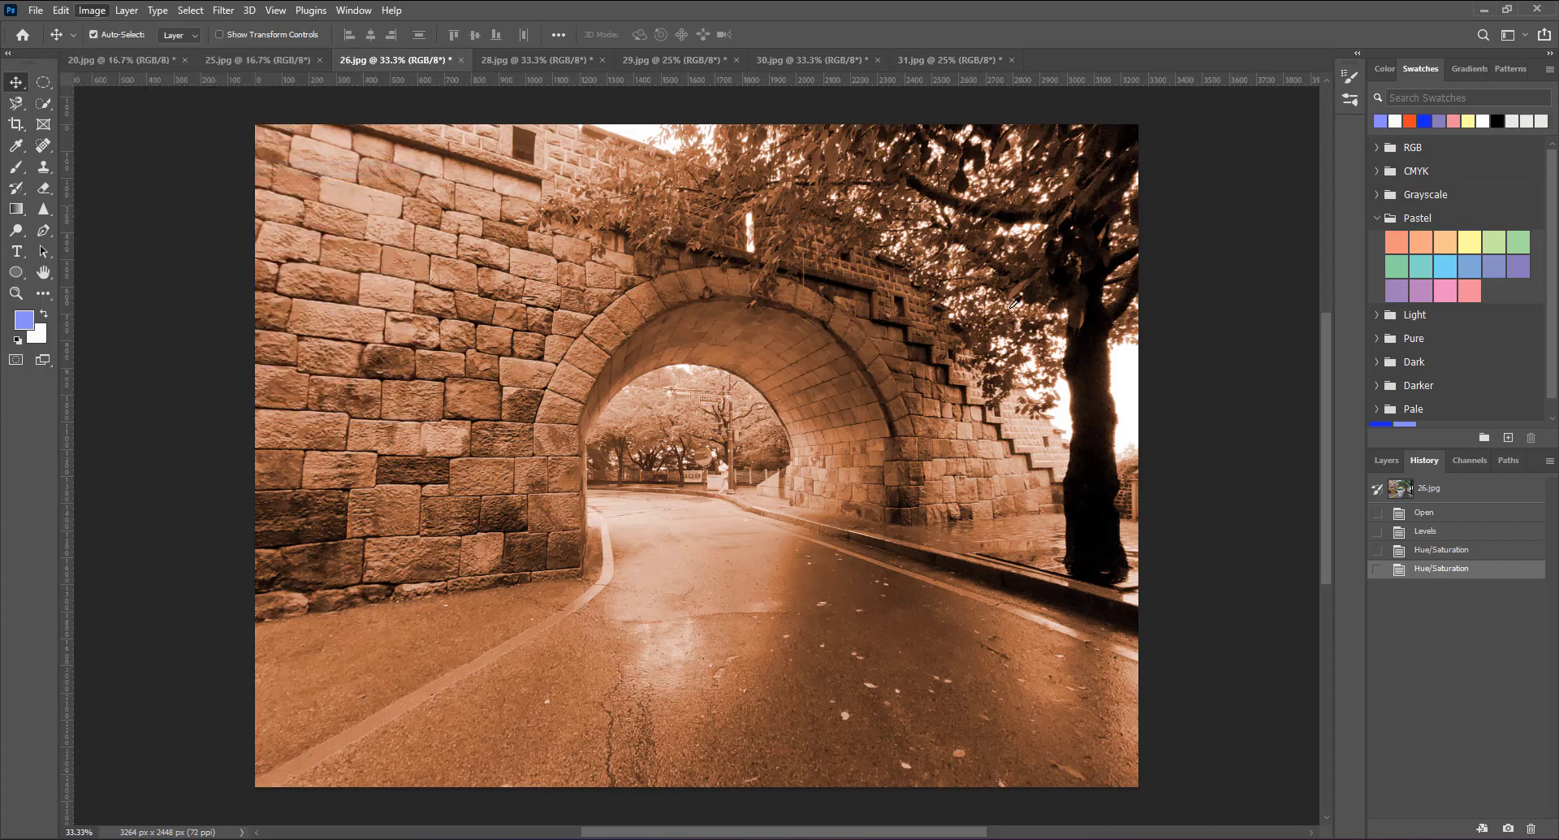
{"action": "left_click_drag", "start_coordinate": [788, 134], "coordinate": [881, 175]}
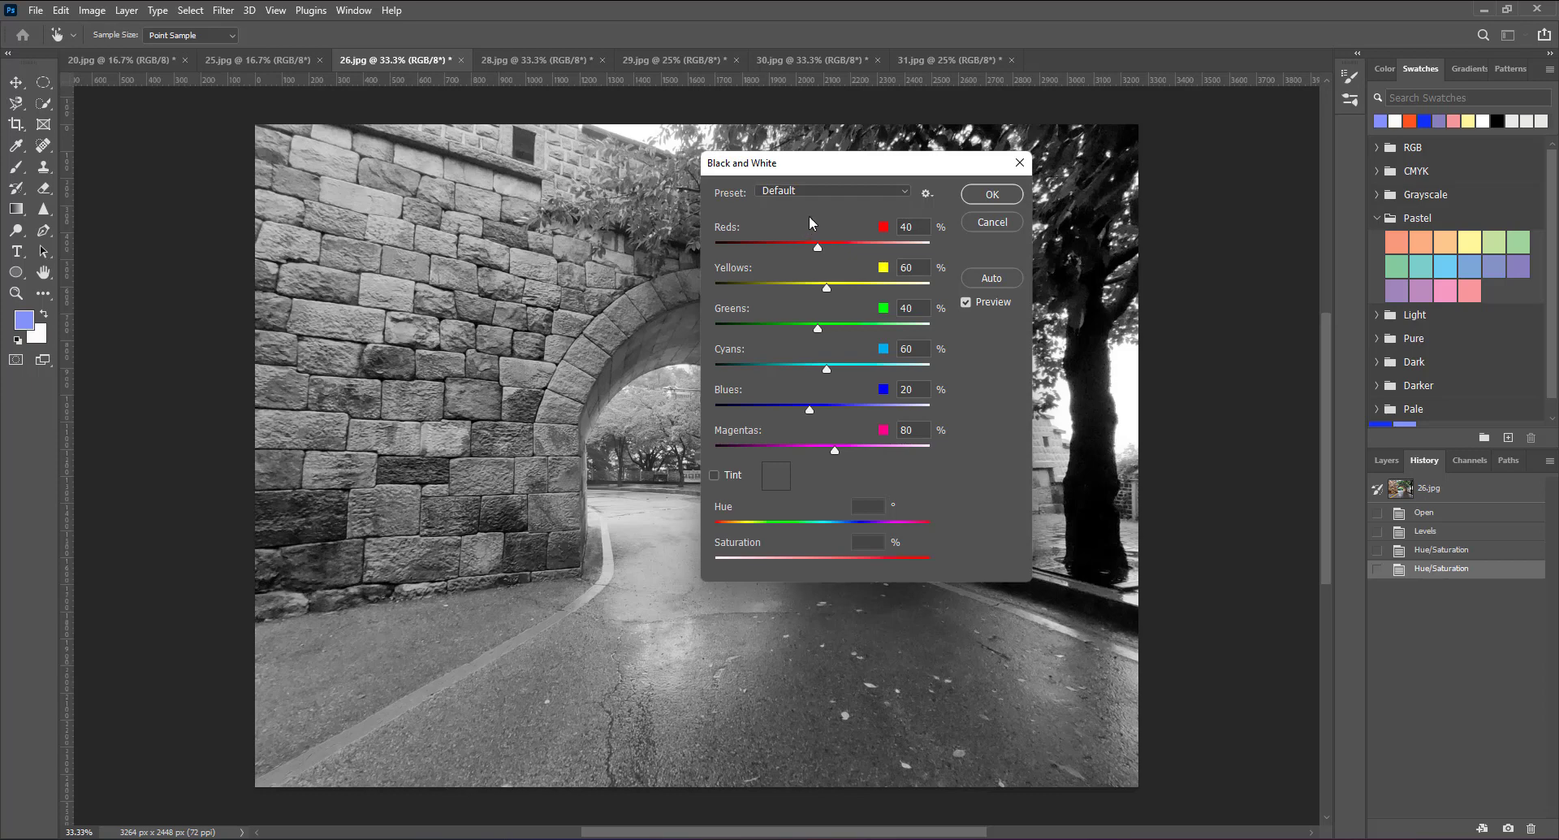
{"action": "left_click_drag", "start_coordinate": [870, 169], "coordinate": [1156, 168]}
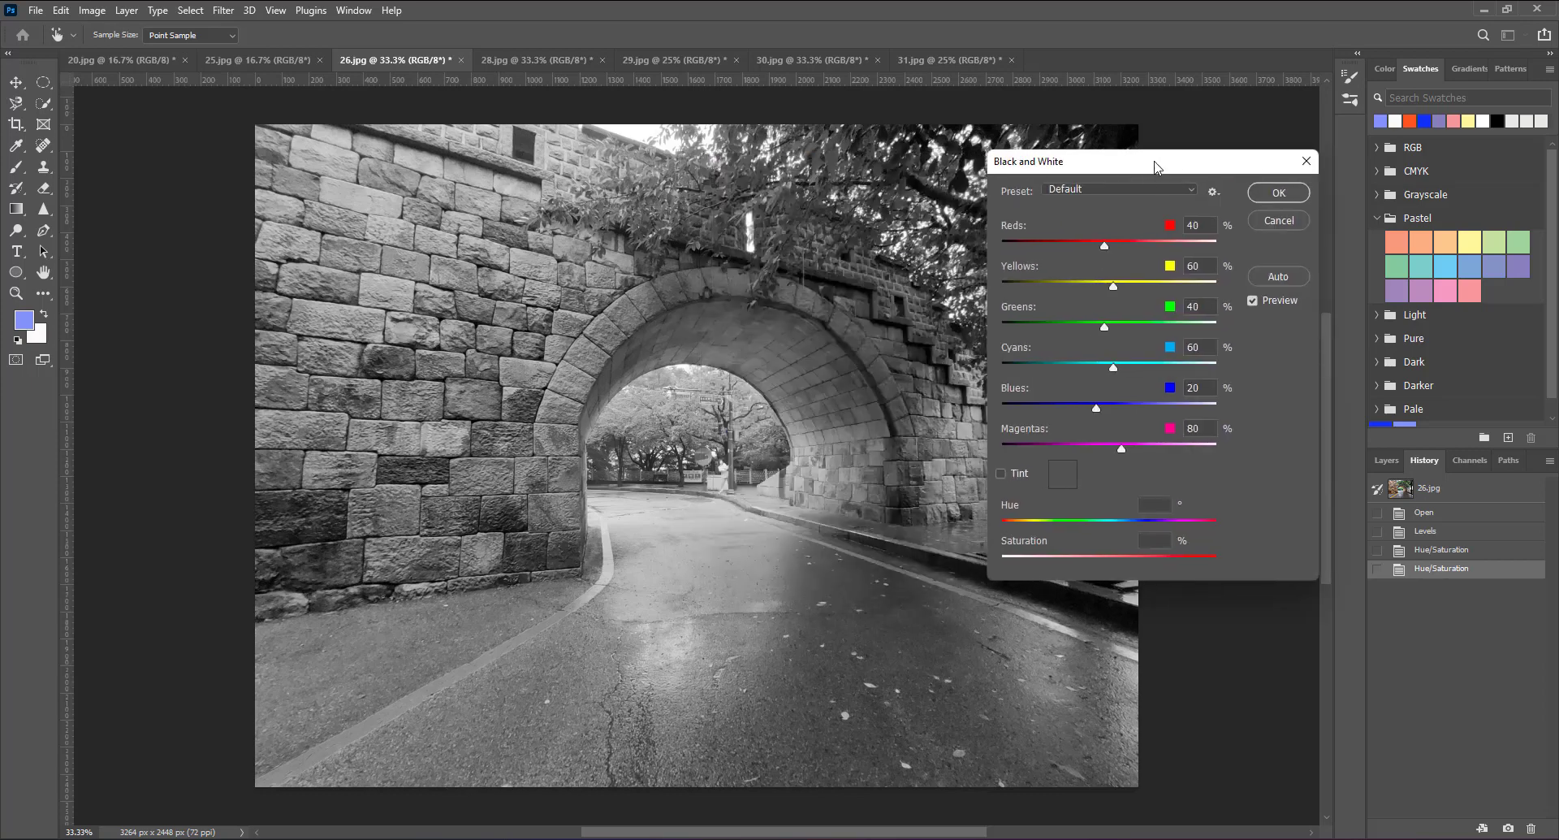
{"action": "left_click", "coordinate": [1142, 189]}
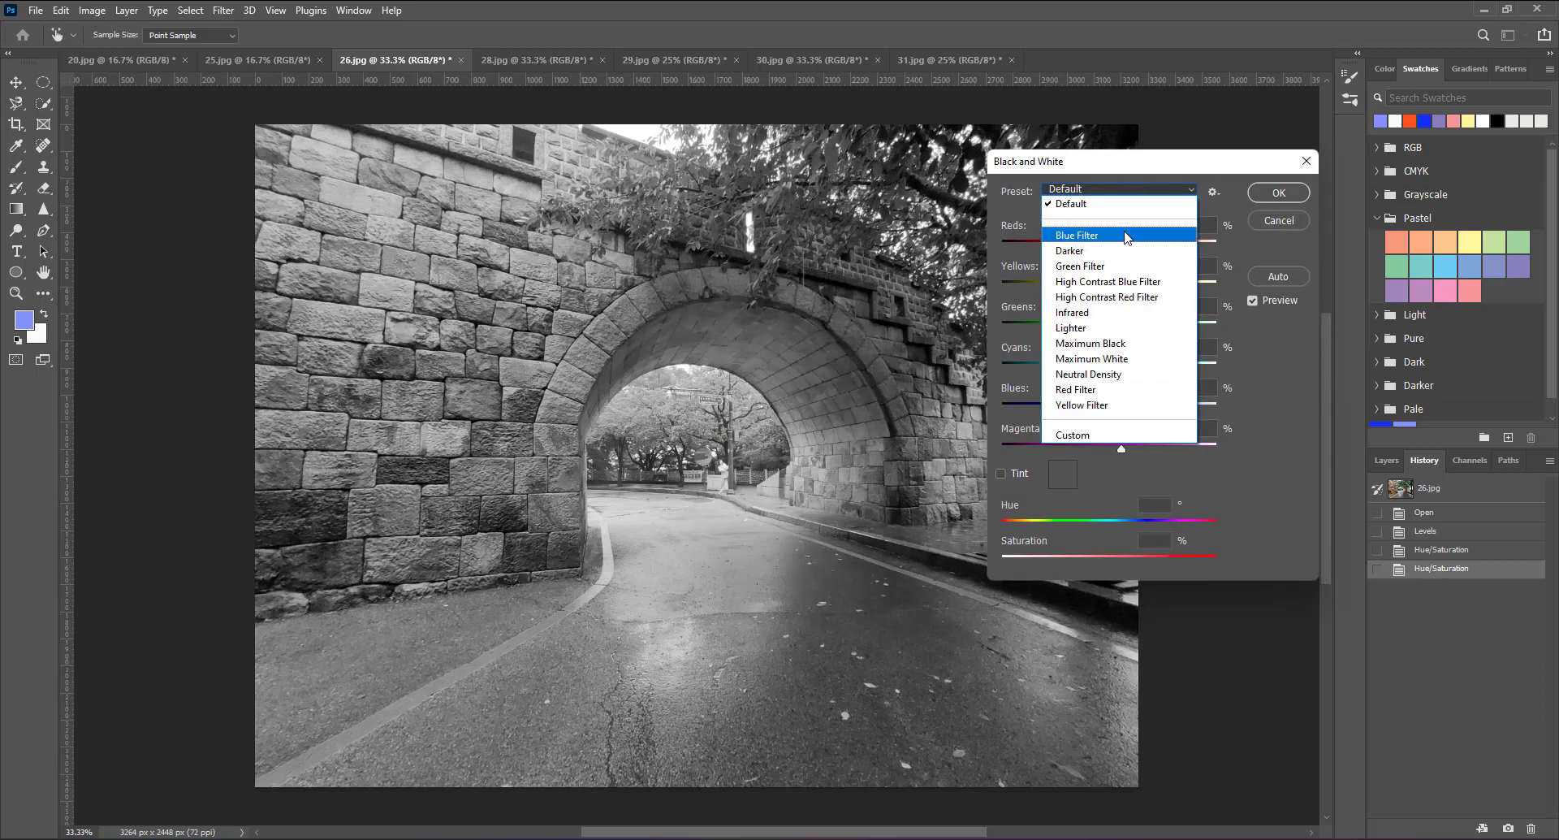
{"action": "left_click", "coordinate": [1125, 236]}
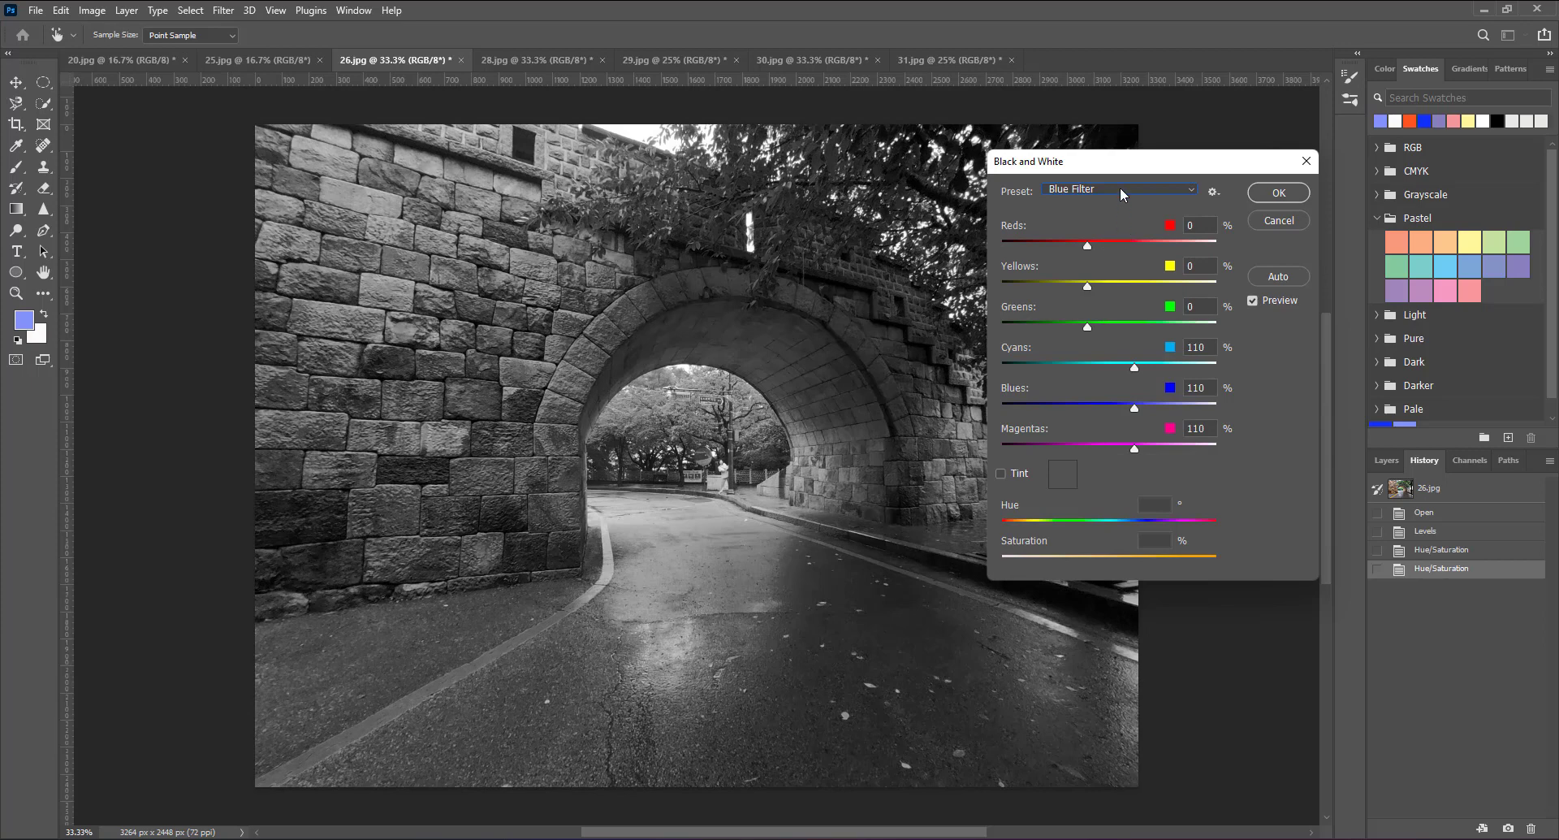
{"action": "left_click", "coordinate": [1121, 190]}
{"action": "left_click", "coordinate": [1099, 250]}
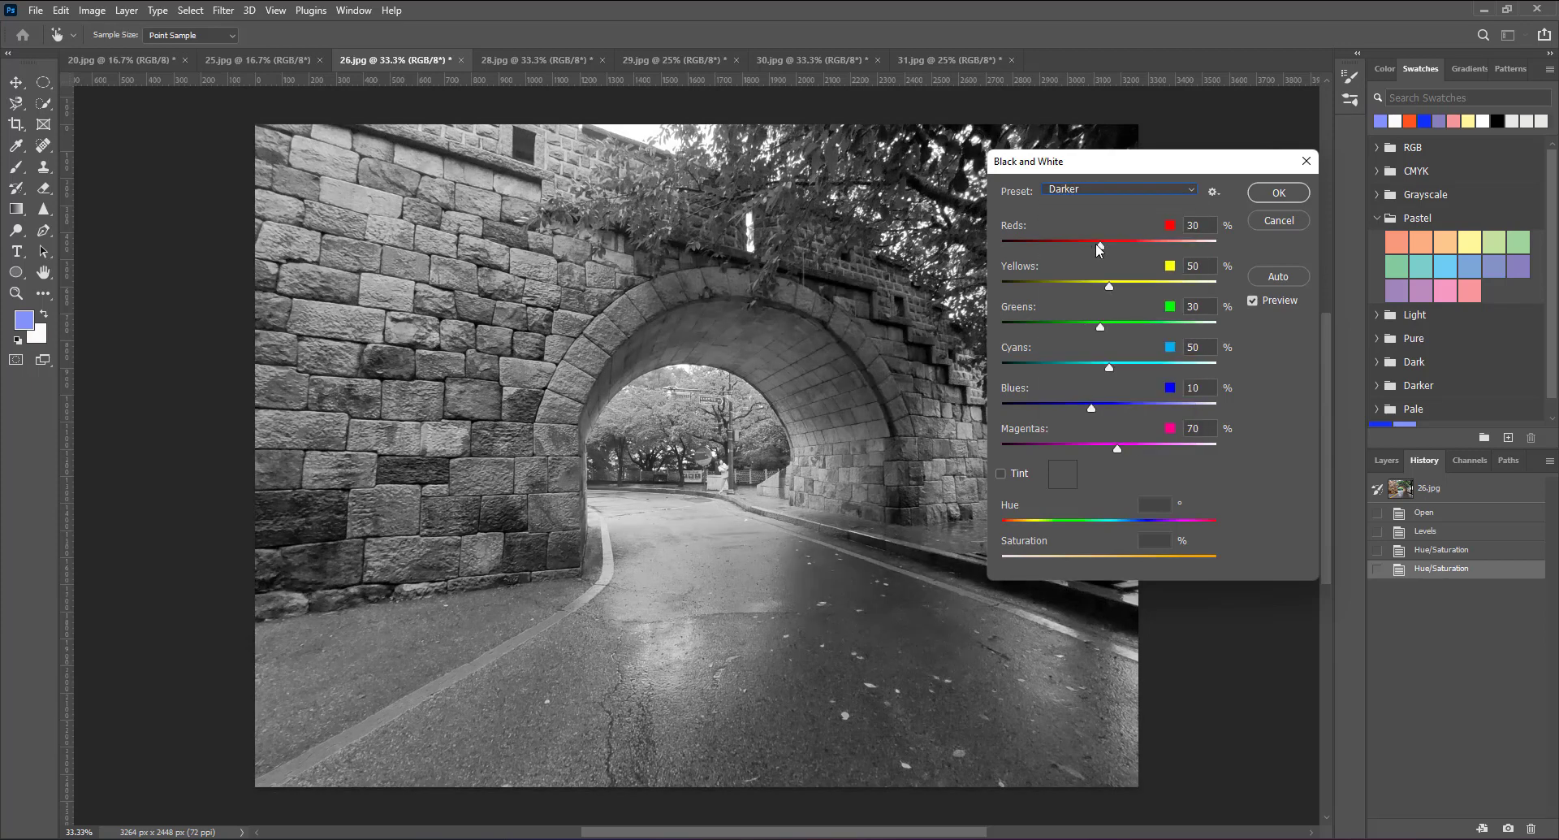
{"action": "left_click", "coordinate": [1107, 190]}
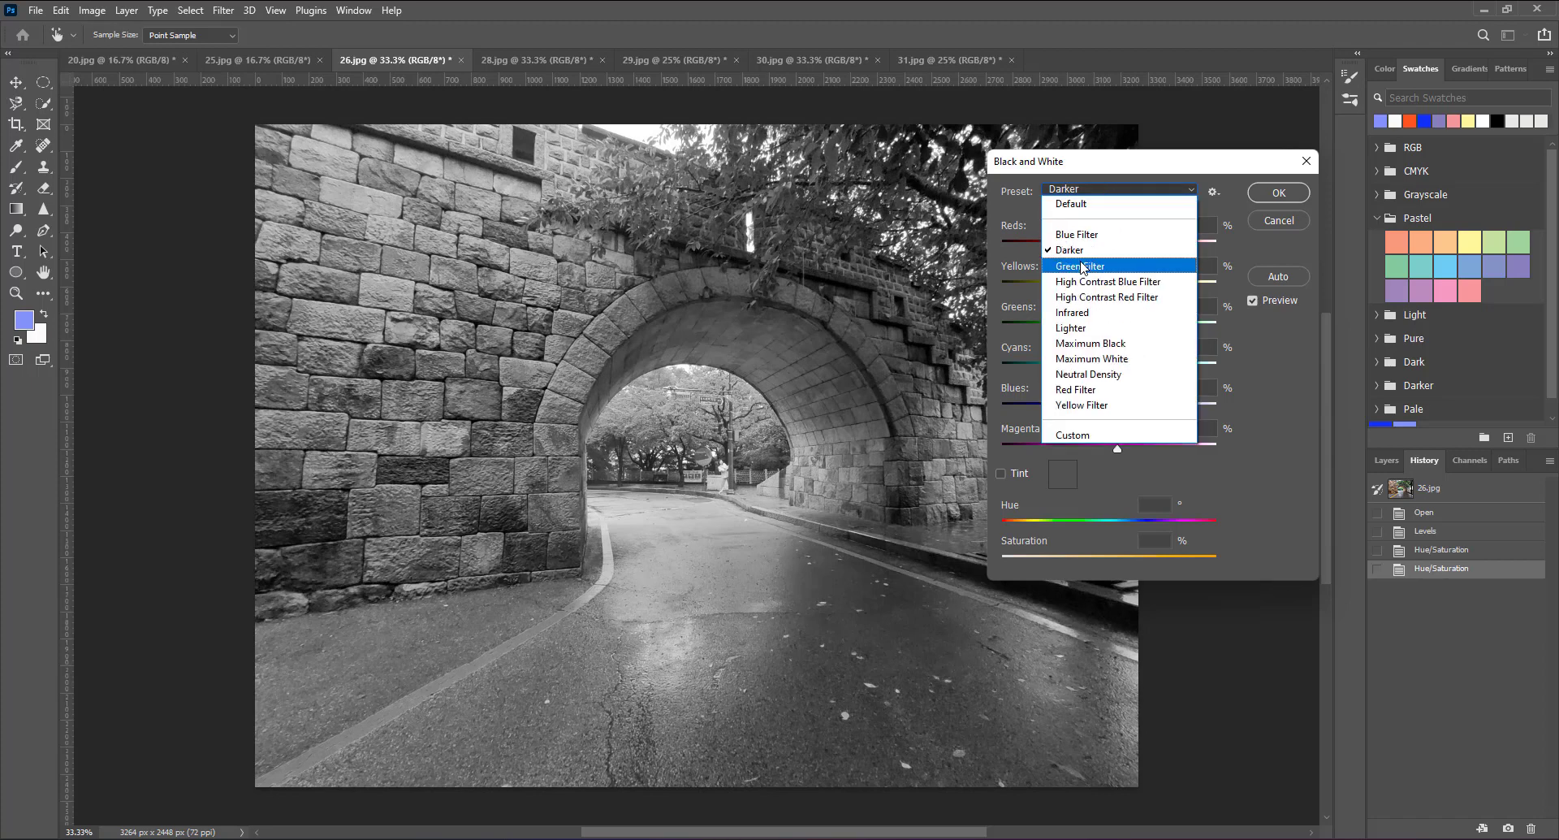
{"action": "left_click", "coordinate": [1081, 267]}
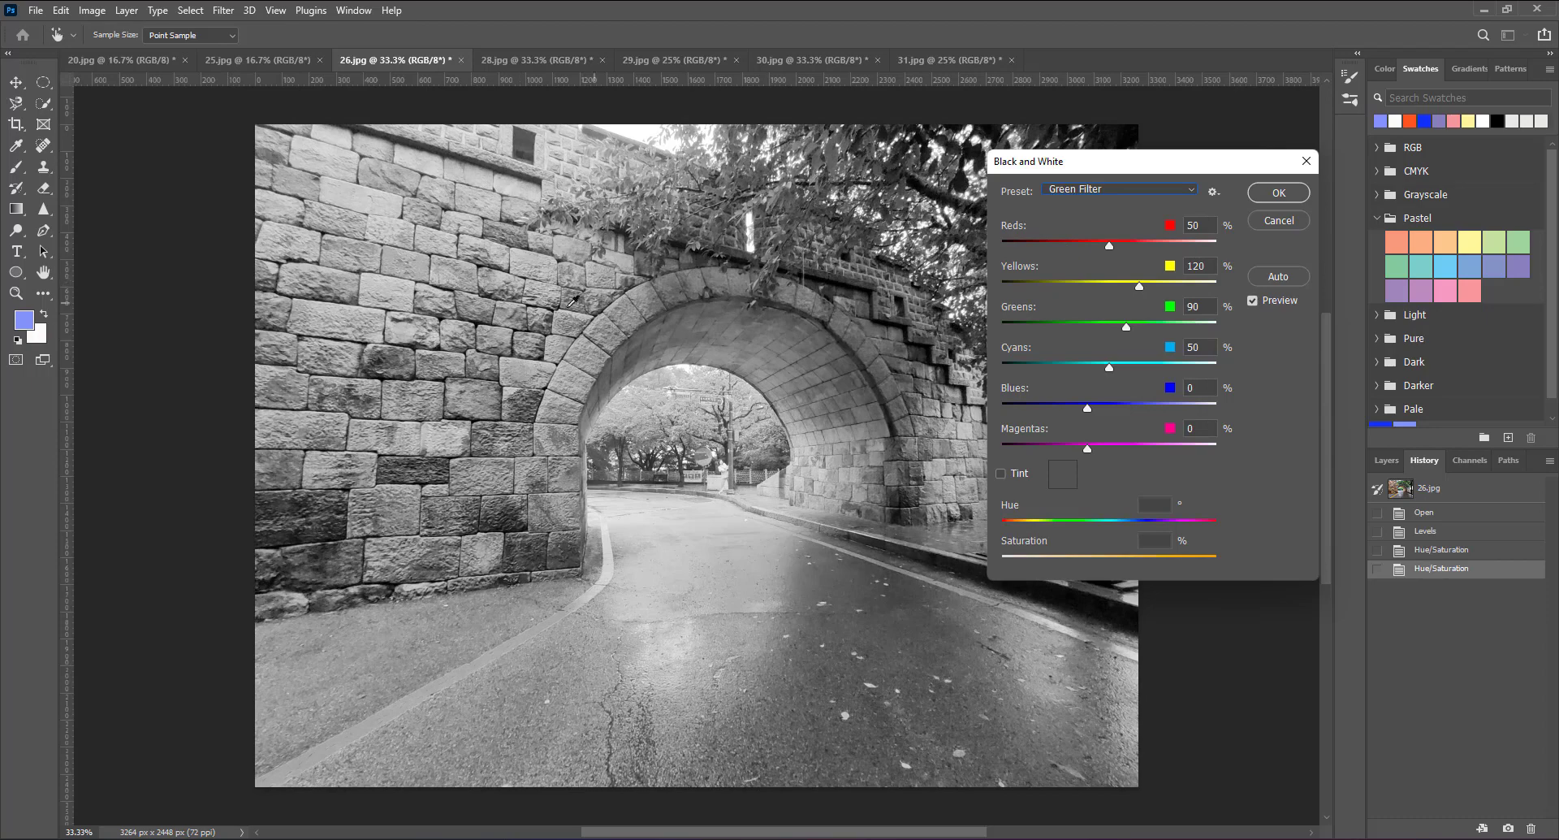
{"action": "left_click", "coordinate": [1078, 192]}
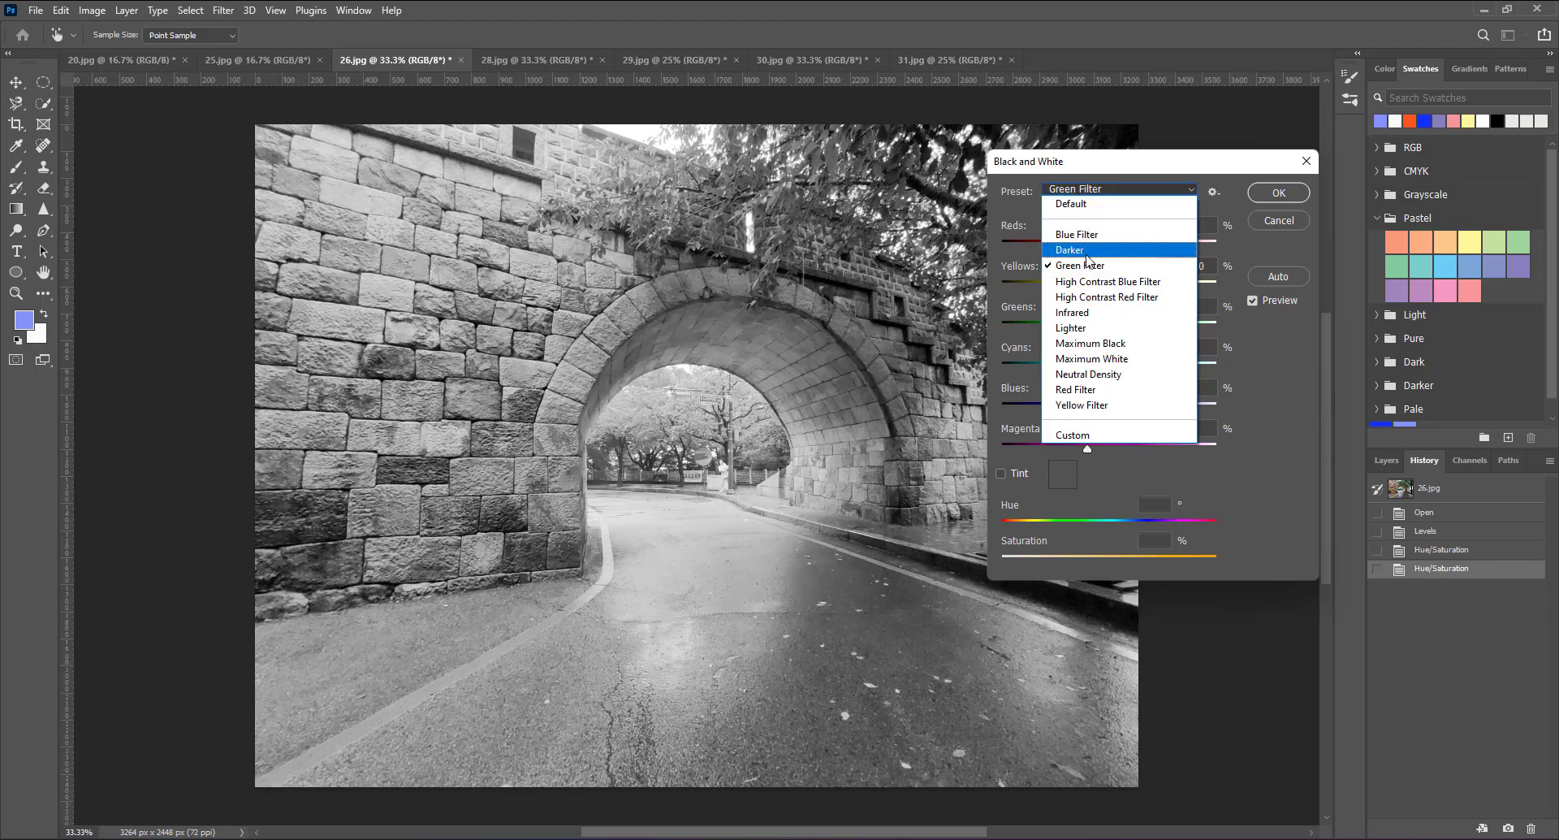
{"action": "left_click", "coordinate": [1089, 281]}
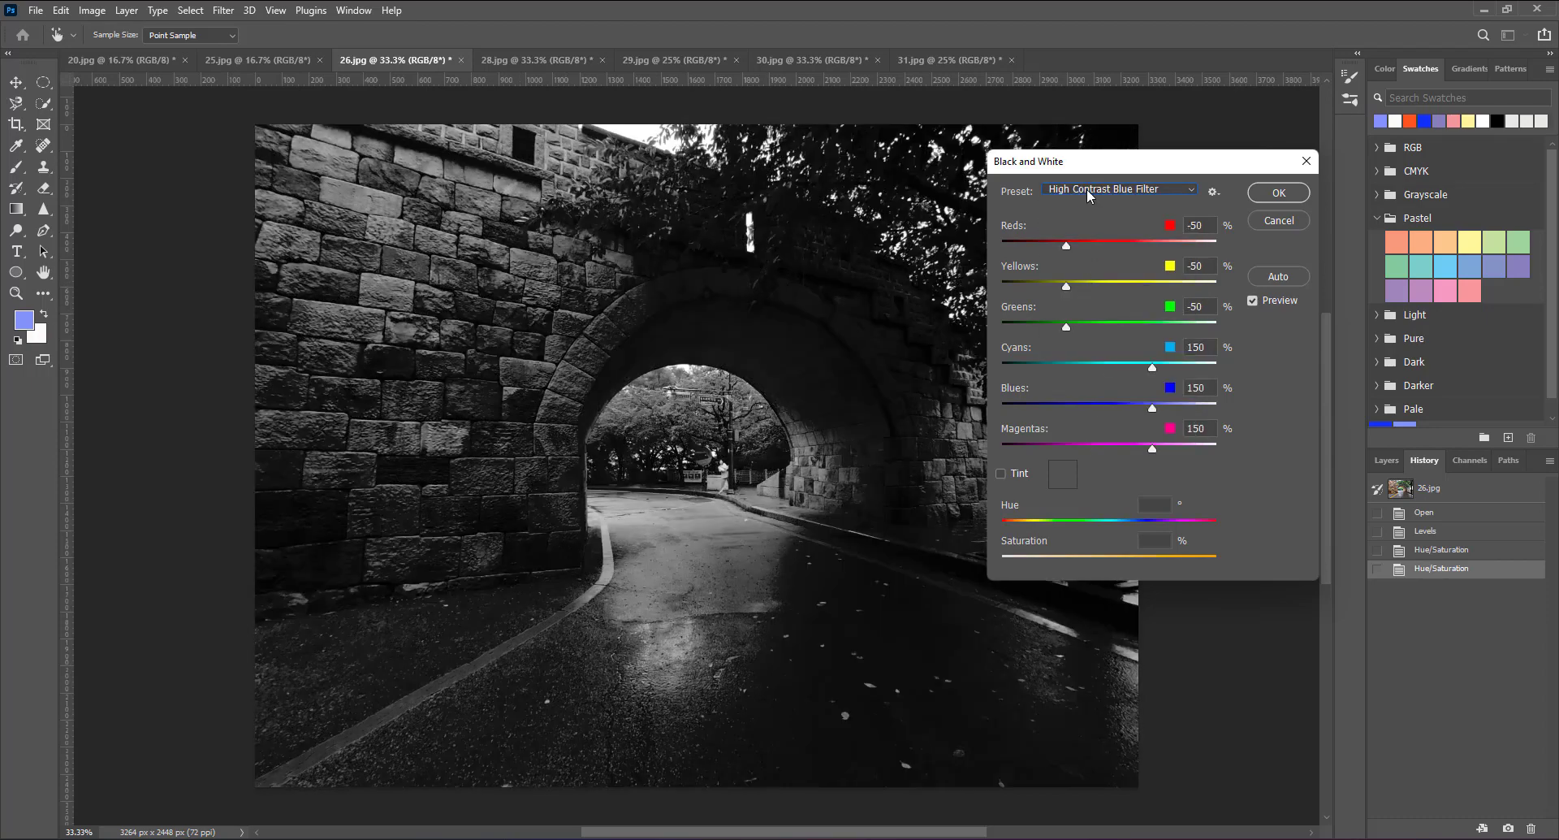
Step: Compare High Contrast Red, Infrared, Neutral Density and Blue Filter, then apply the Infrared preset
{"action": "left_click", "coordinate": [1090, 192]}
{"action": "left_click", "coordinate": [1096, 301]}
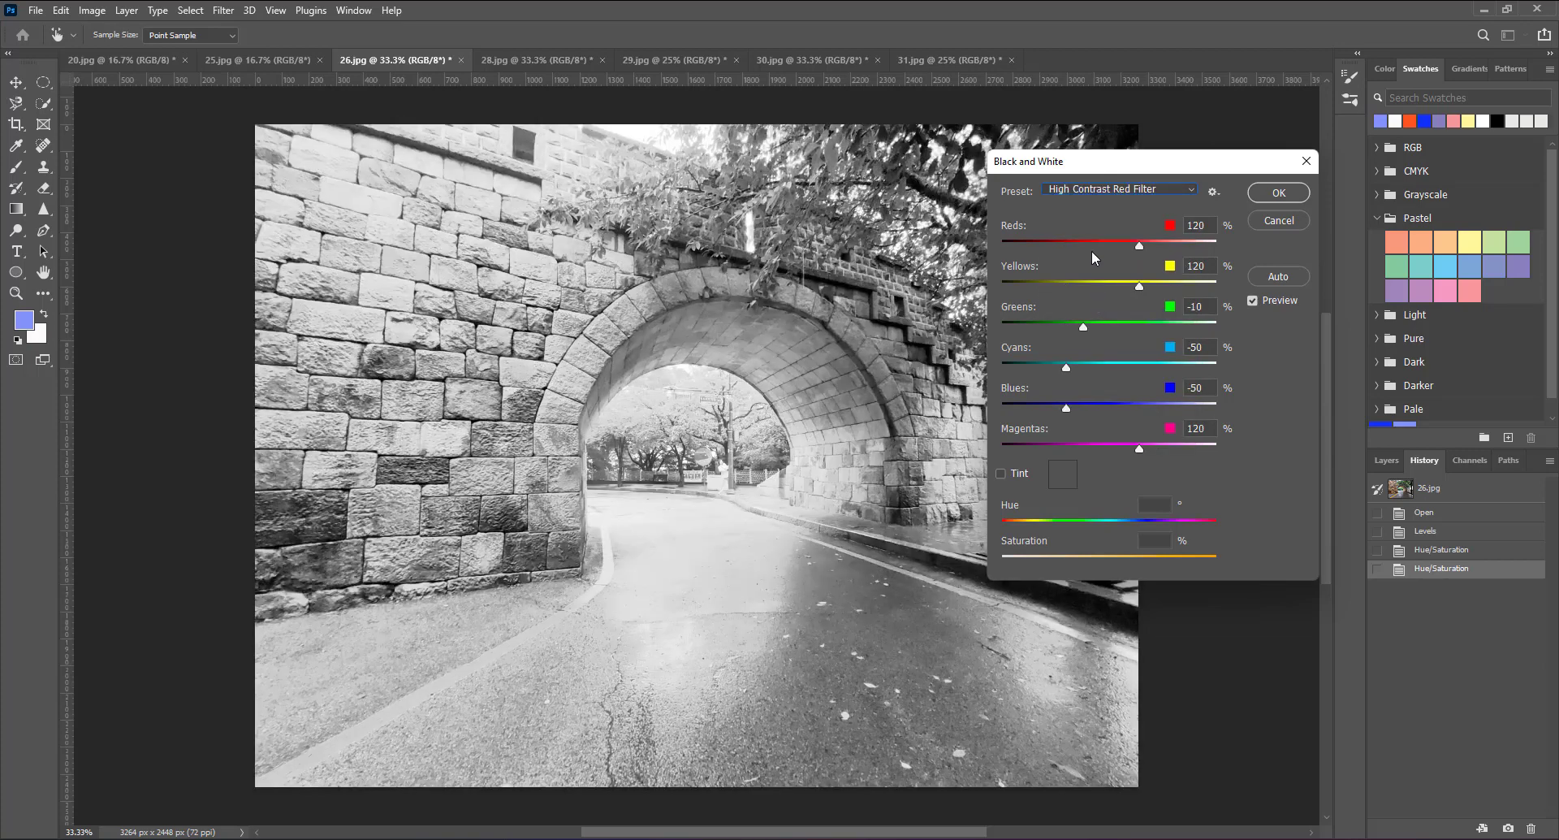
{"action": "left_click", "coordinate": [1093, 195]}
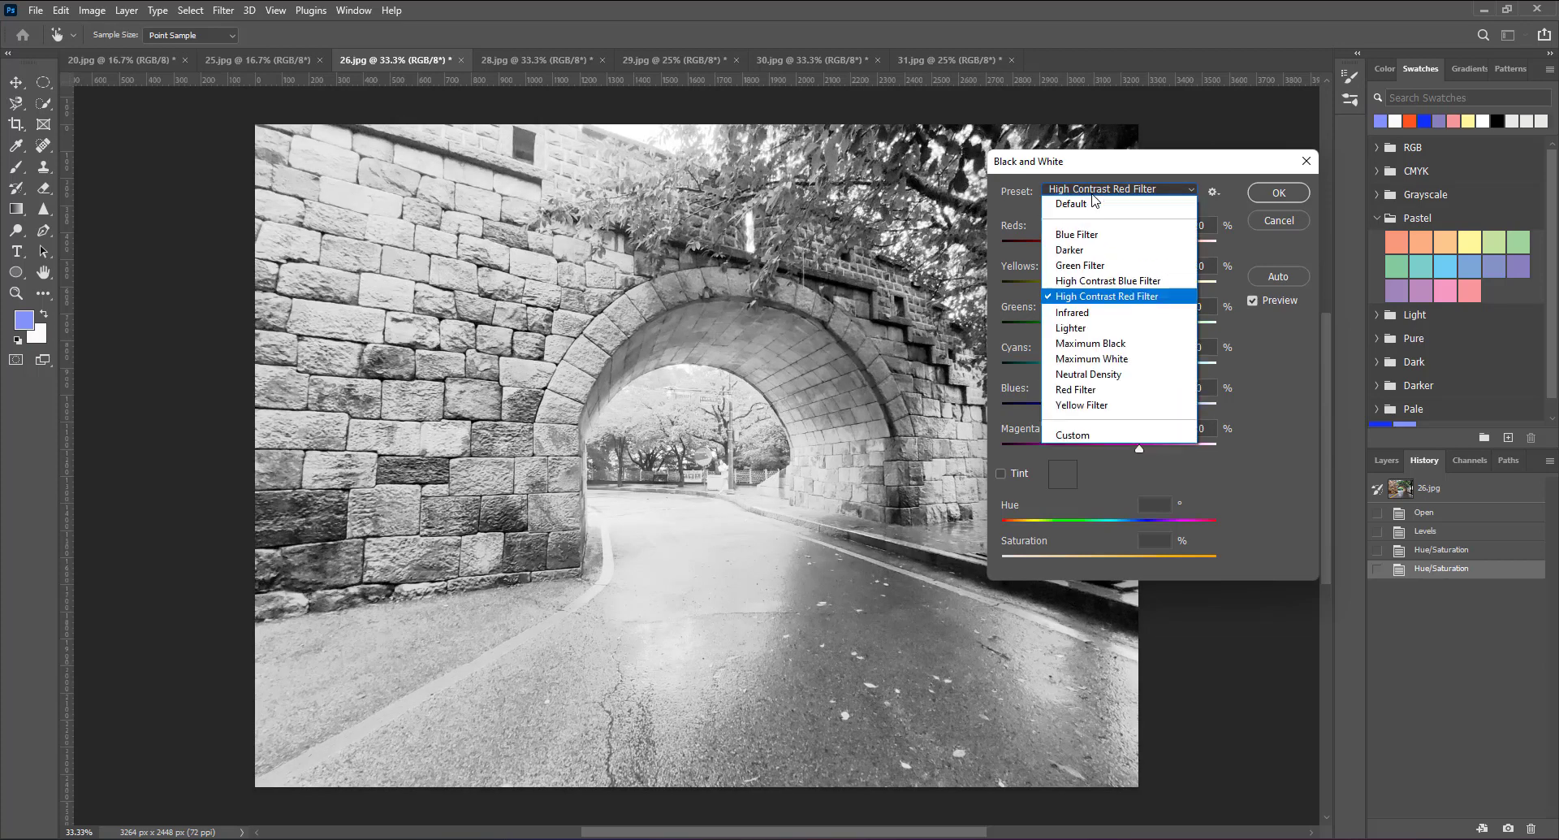
{"action": "left_click", "coordinate": [1079, 315]}
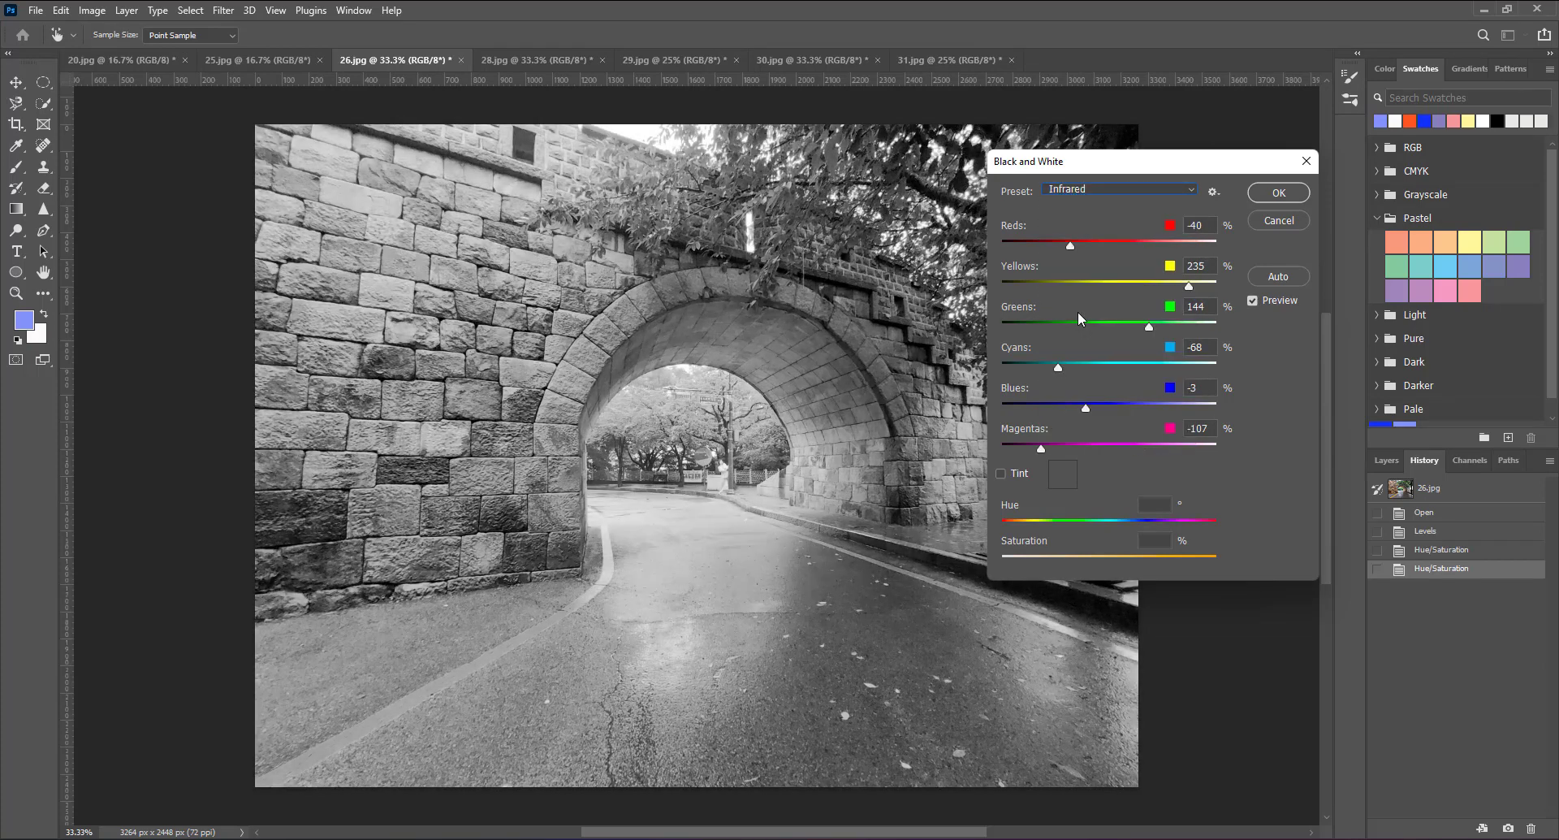
{"action": "left_click", "coordinate": [1101, 189]}
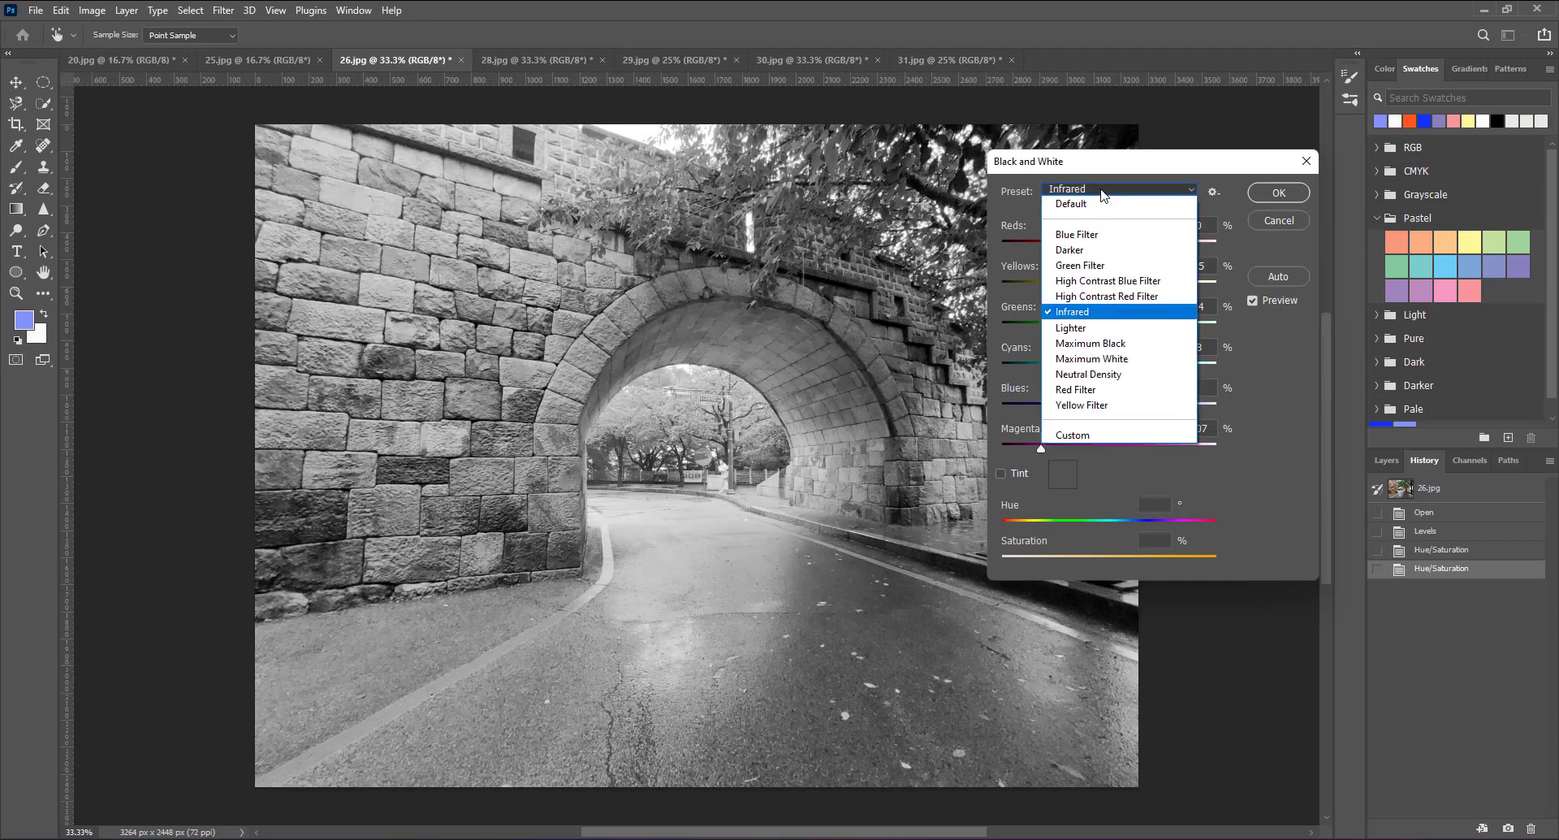
{"action": "left_click", "coordinate": [1105, 374]}
{"action": "left_click", "coordinate": [1098, 191]}
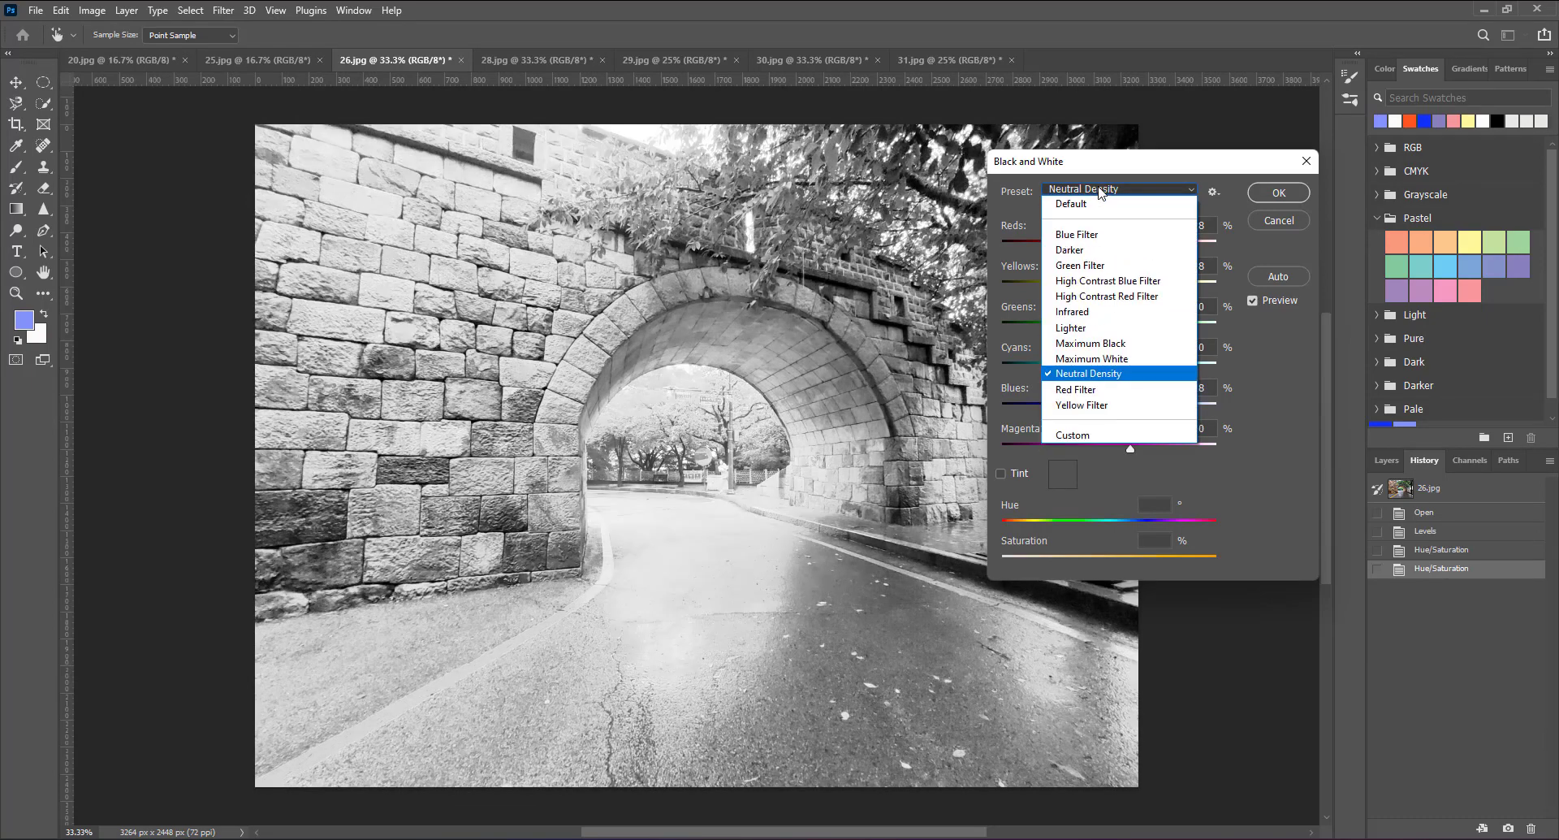
{"action": "left_click", "coordinate": [1089, 230]}
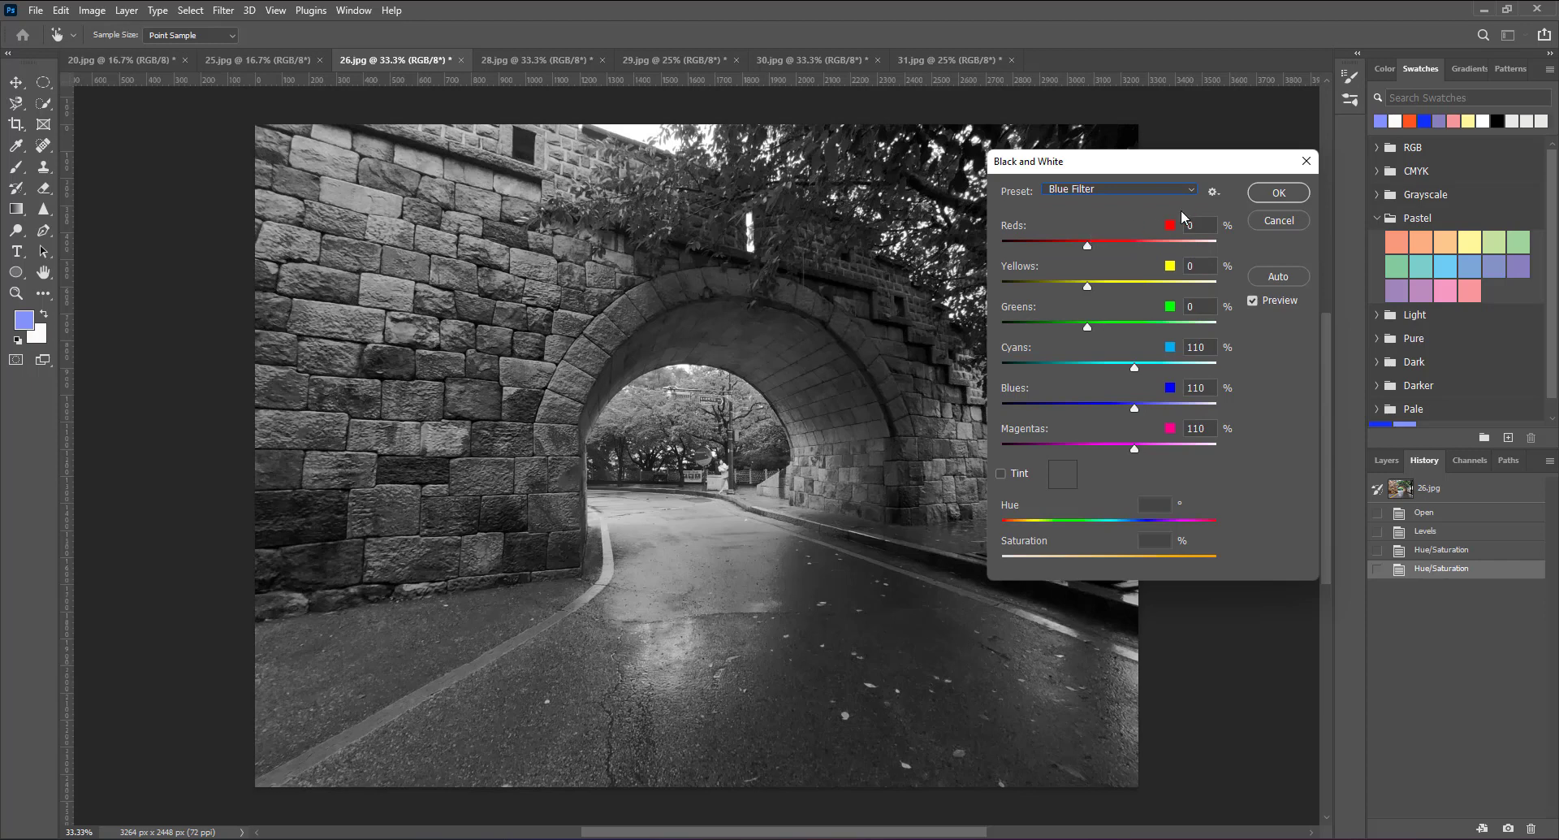
{"action": "left_click", "coordinate": [1150, 190]}
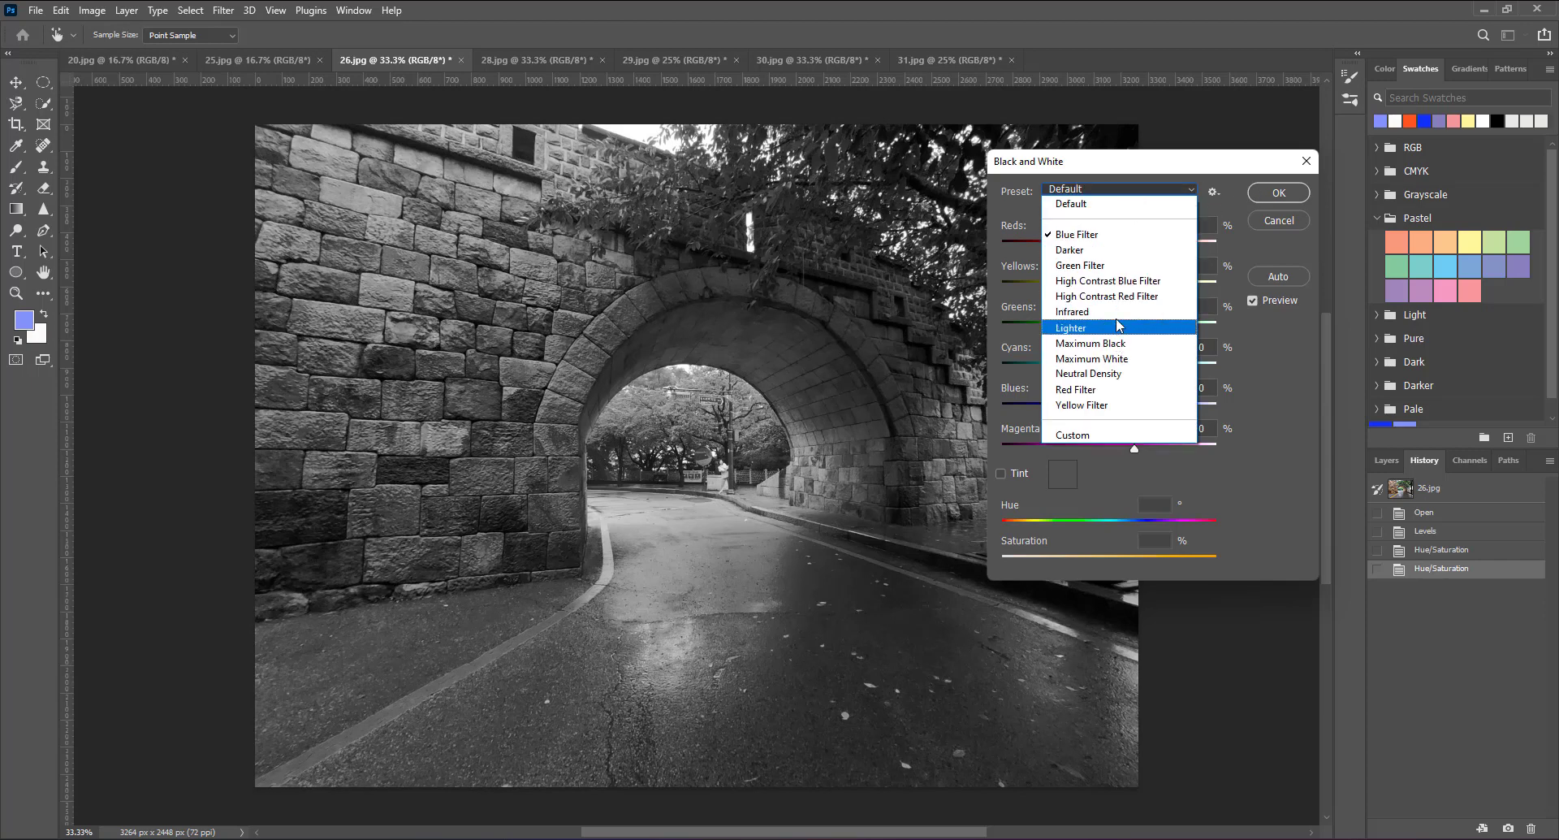
{"action": "left_click", "coordinate": [1117, 312]}
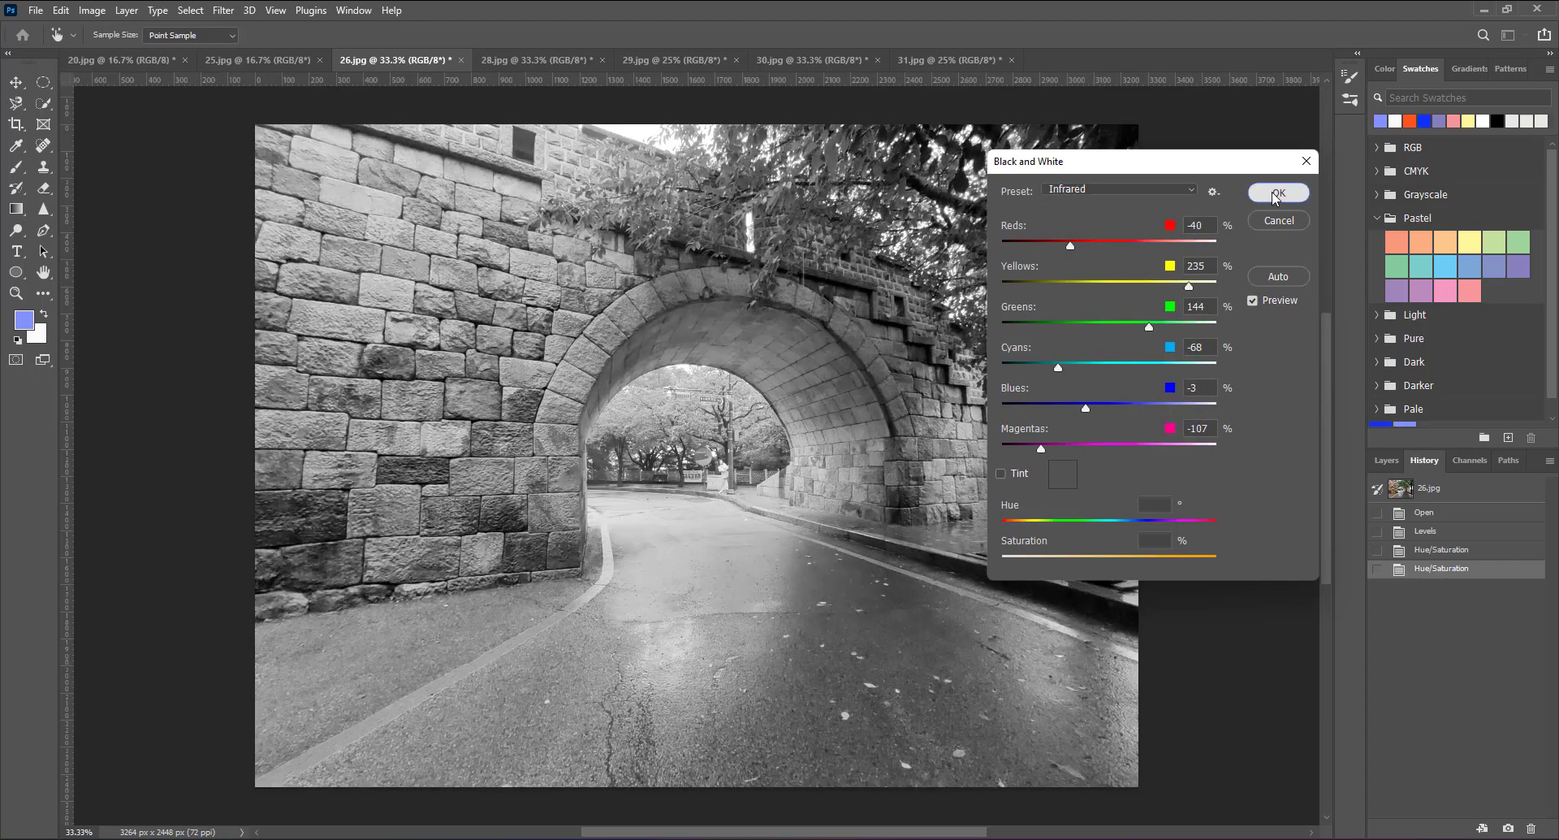
{"action": "left_click", "coordinate": [1278, 193]}
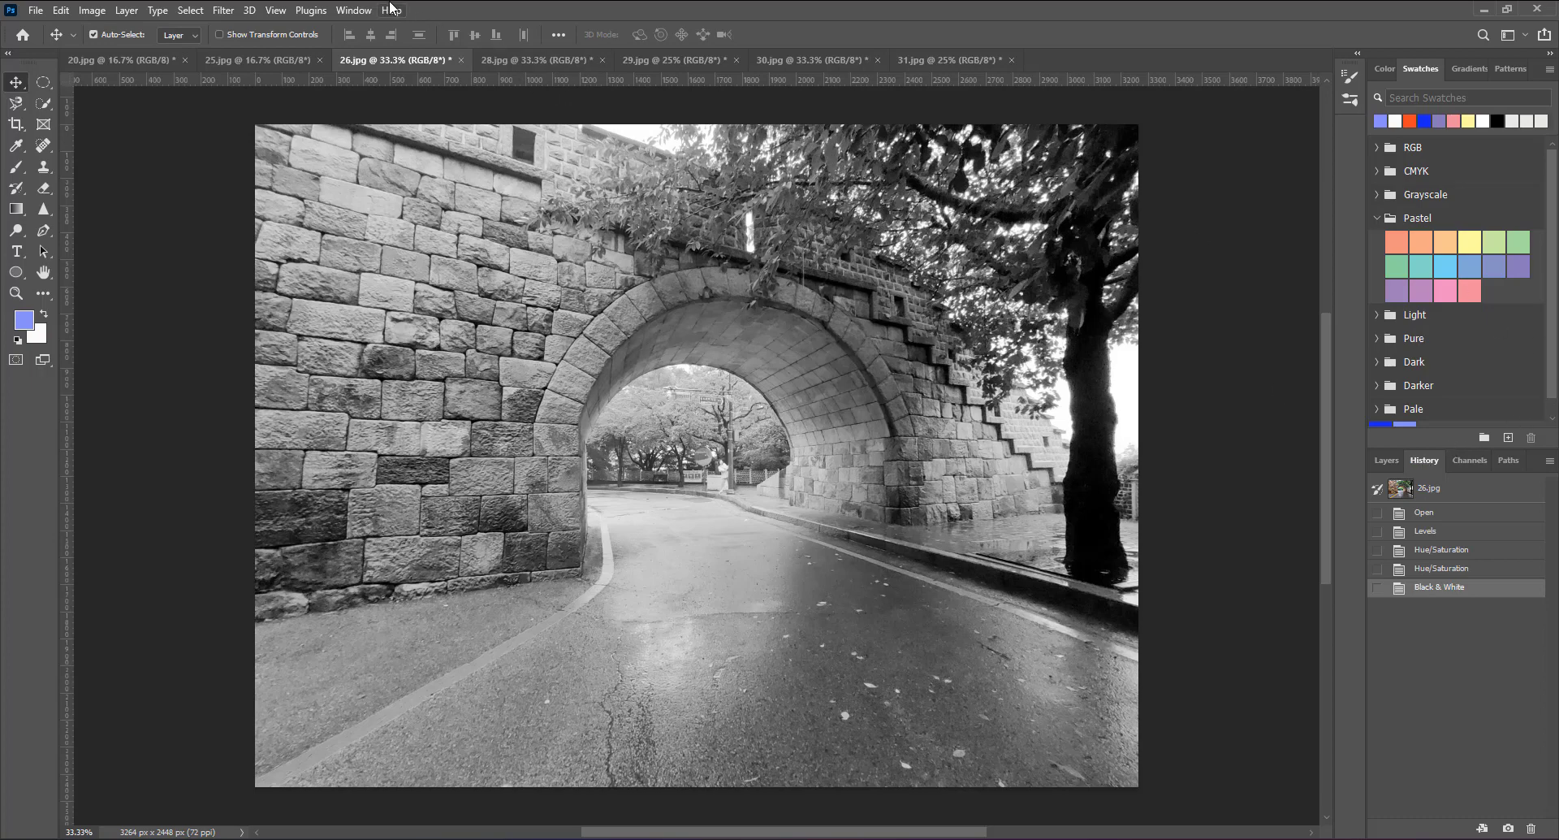
{"action": "left_click", "coordinate": [354, 10]}
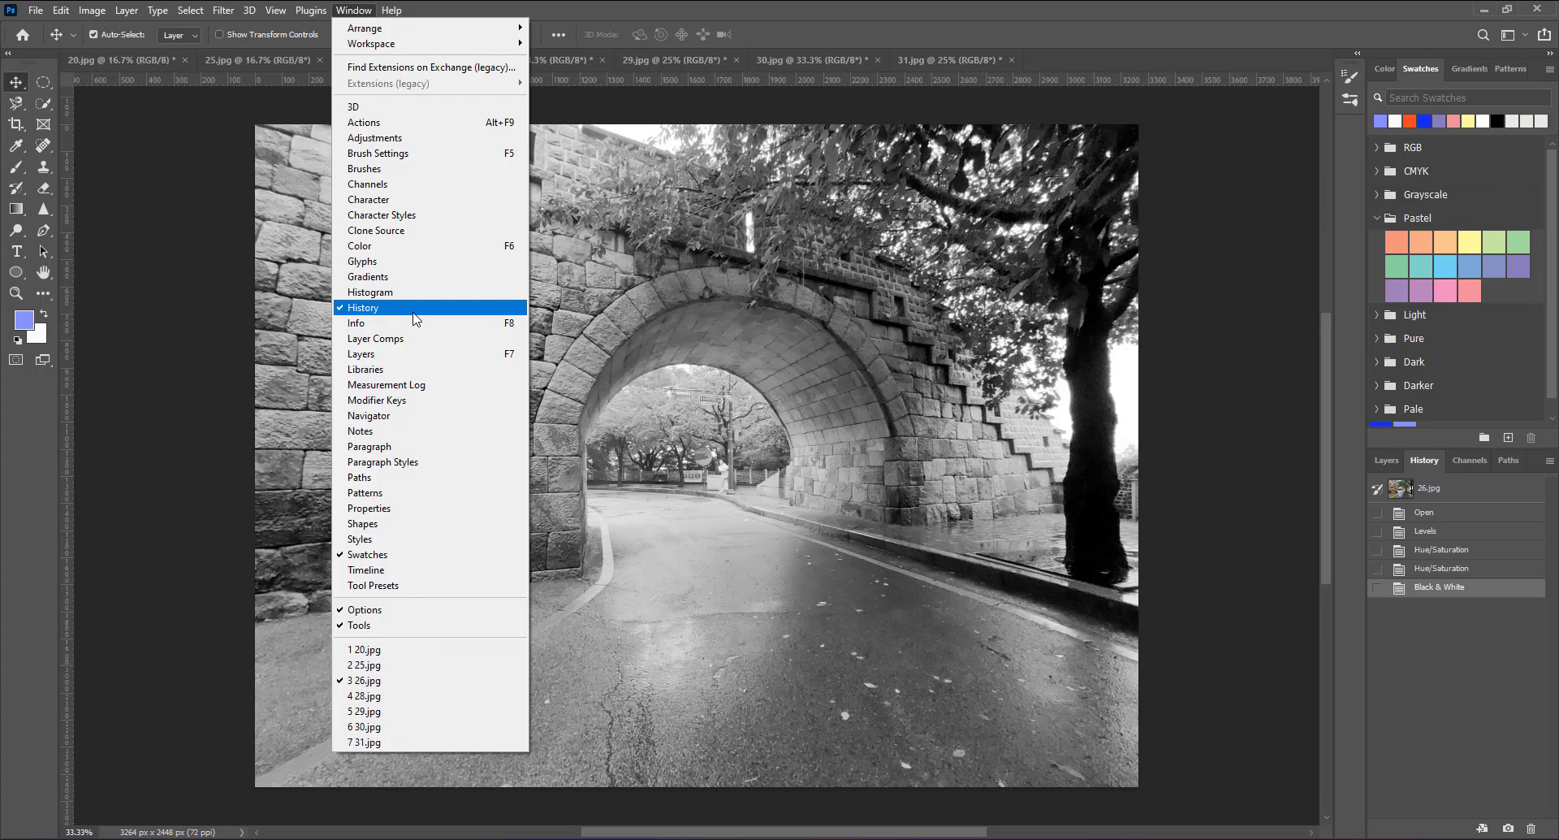
{"action": "left_click", "coordinate": [1468, 607]}
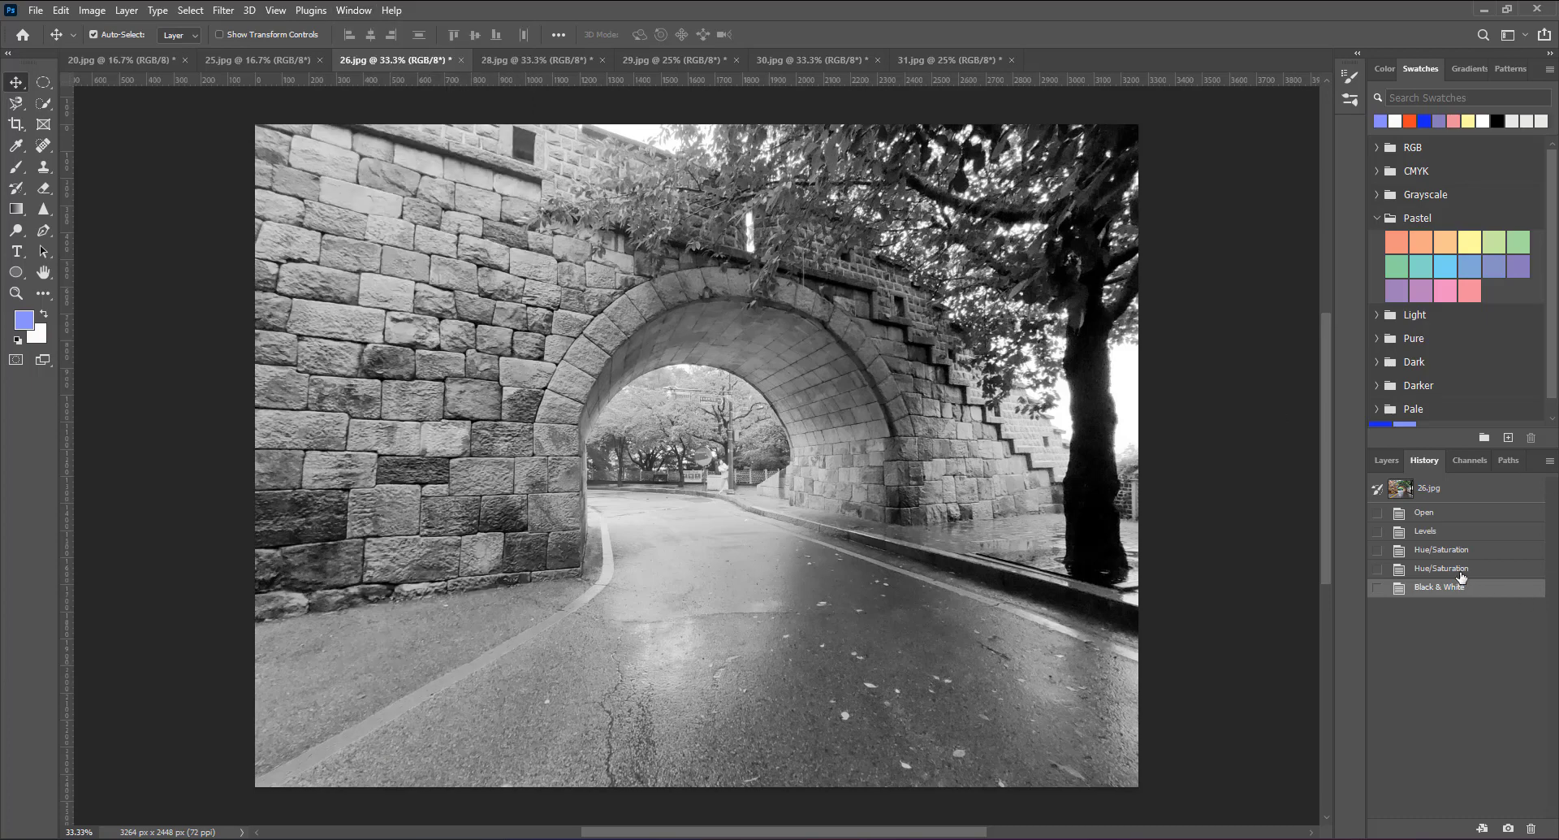
{"action": "left_click", "coordinate": [1460, 571]}
{"action": "left_click", "coordinate": [1460, 551]}
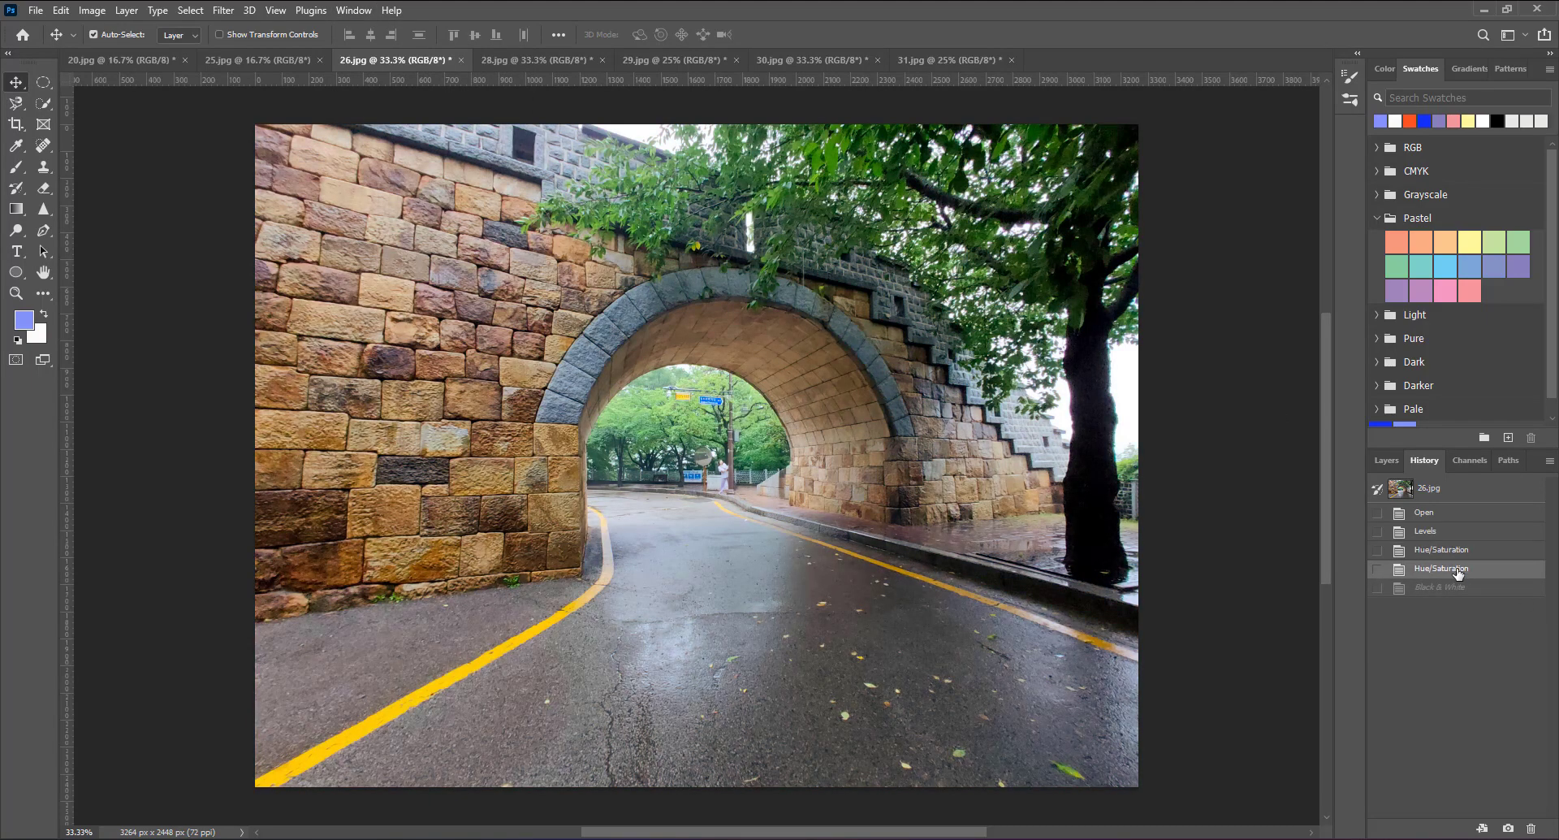
{"action": "left_click", "coordinate": [1458, 569]}
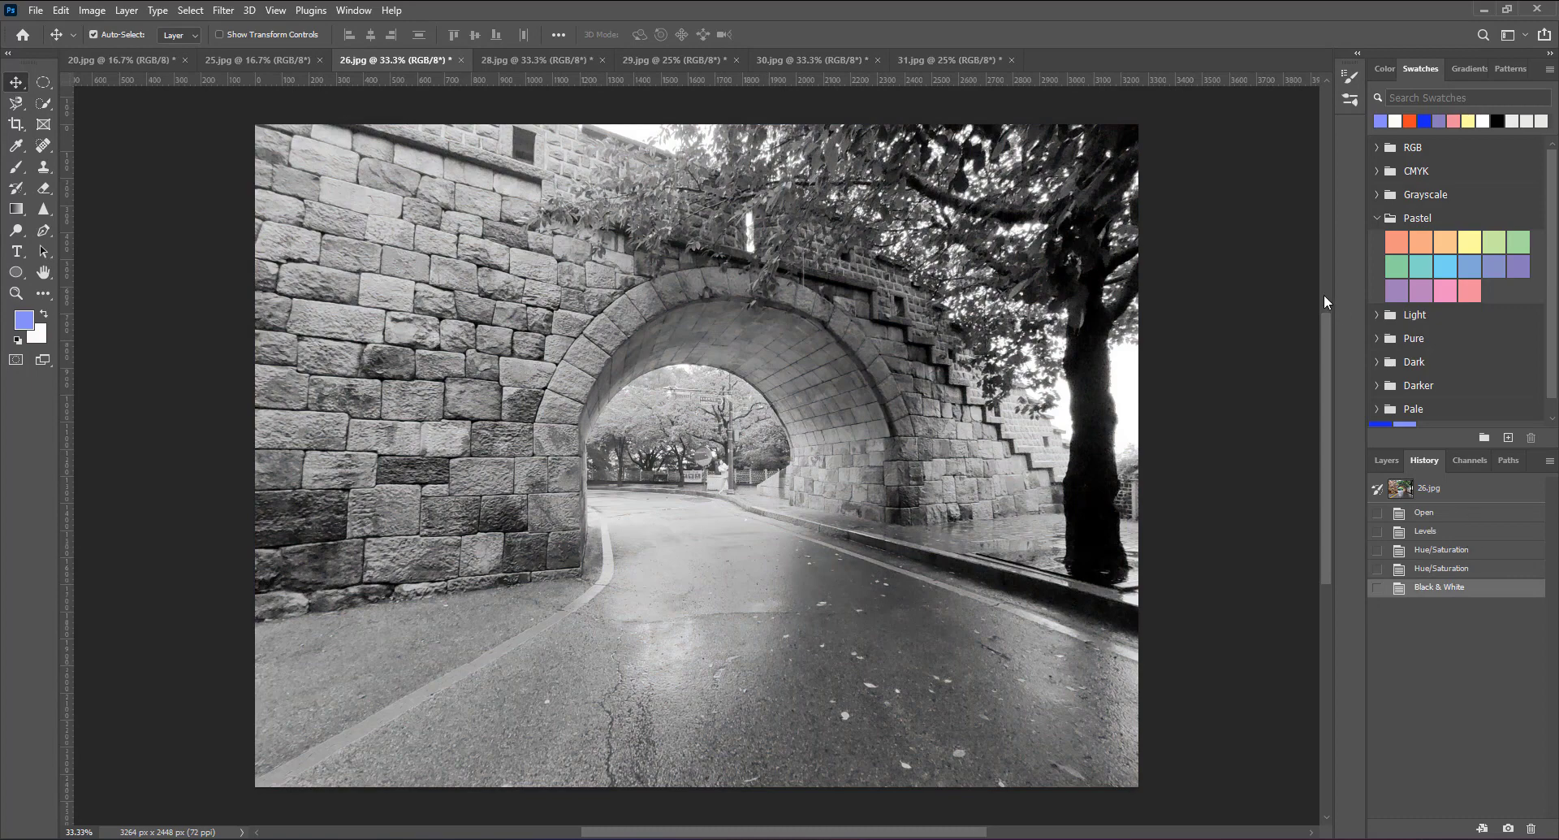
{"action": "left_click", "coordinate": [1442, 491]}
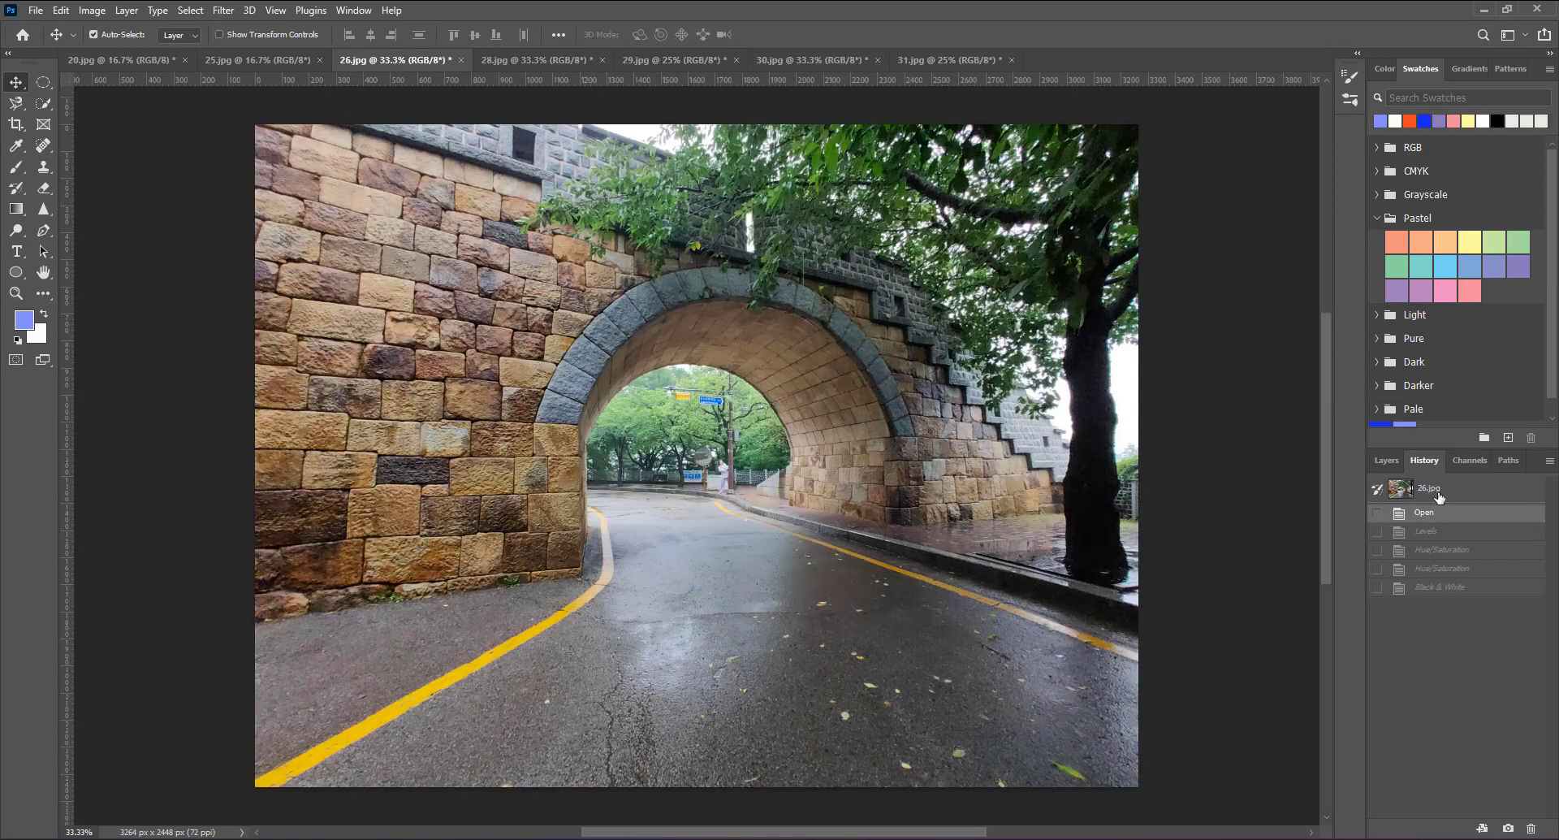
{"action": "left_click", "coordinate": [1429, 589]}
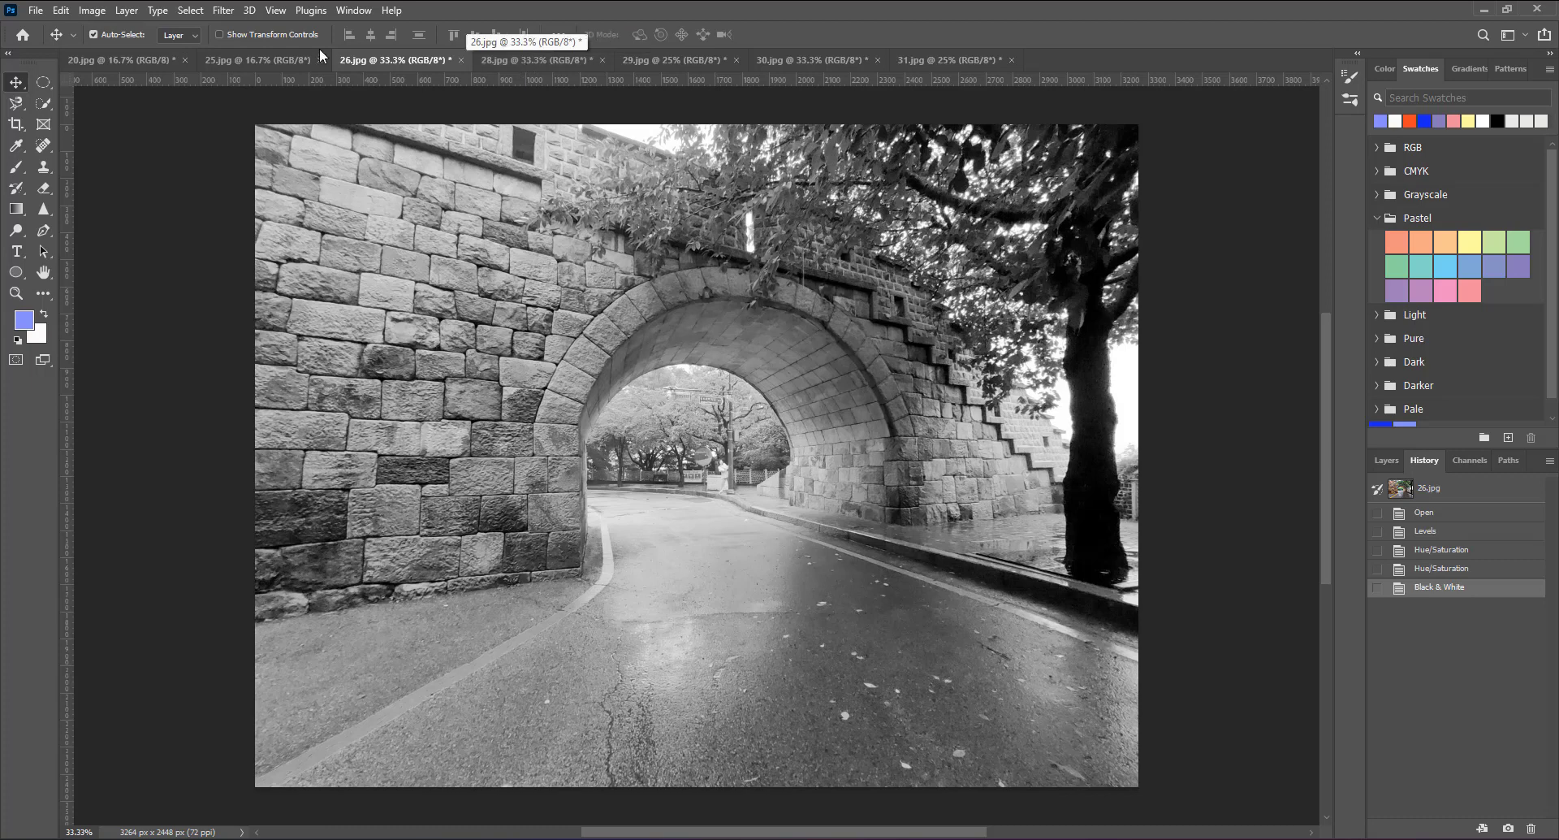
Step: Open Photo Filter on the airplane-wing photo 25.jpg and move the dialog off the image
{"action": "left_click", "coordinate": [276, 58]}
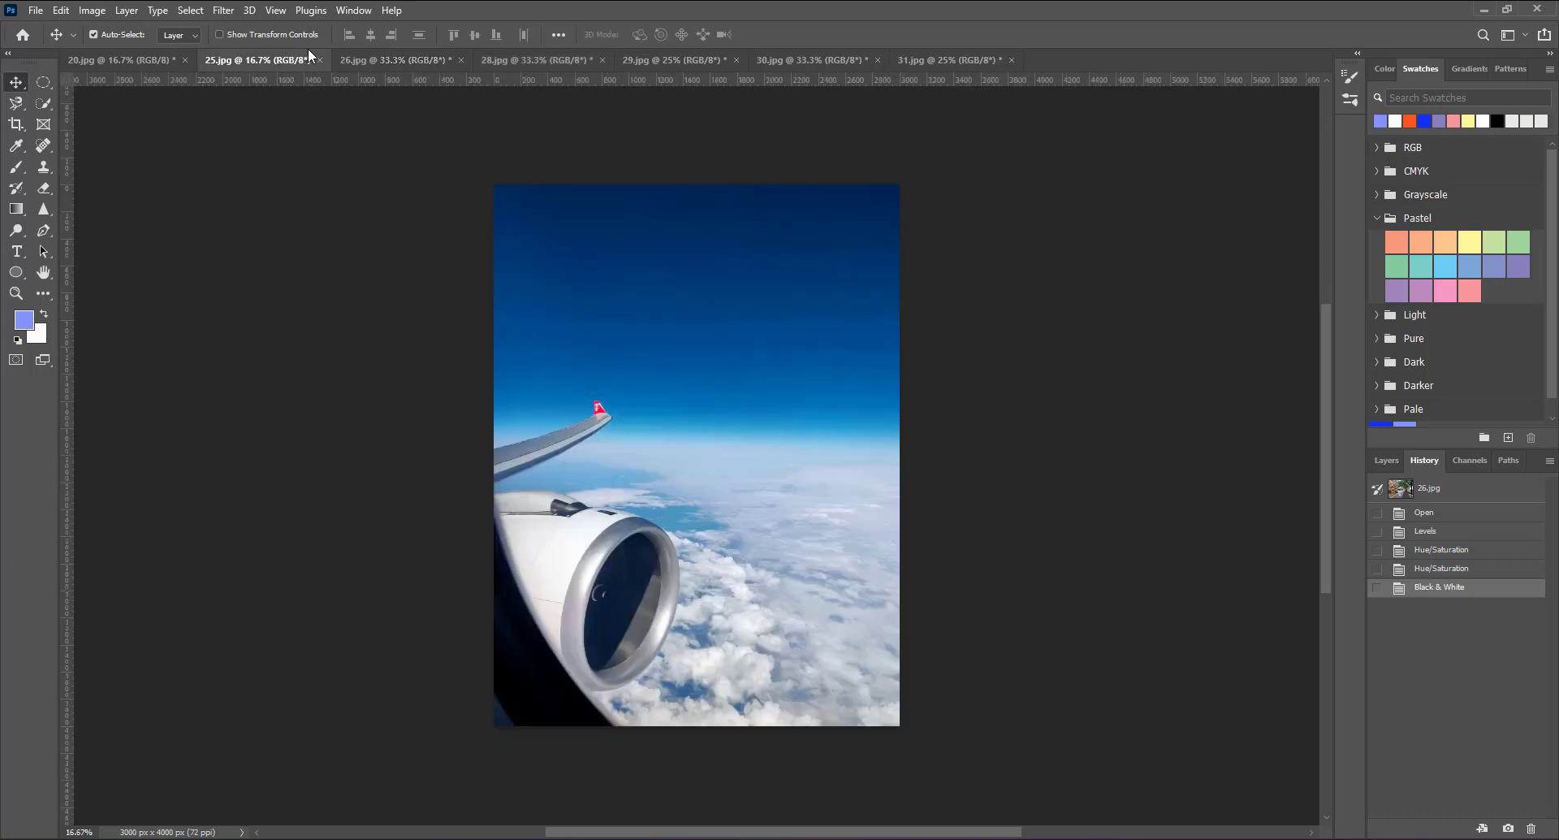
{"action": "left_click", "coordinate": [92, 10]}
{"action": "mouse_move", "coordinate": [117, 52]}
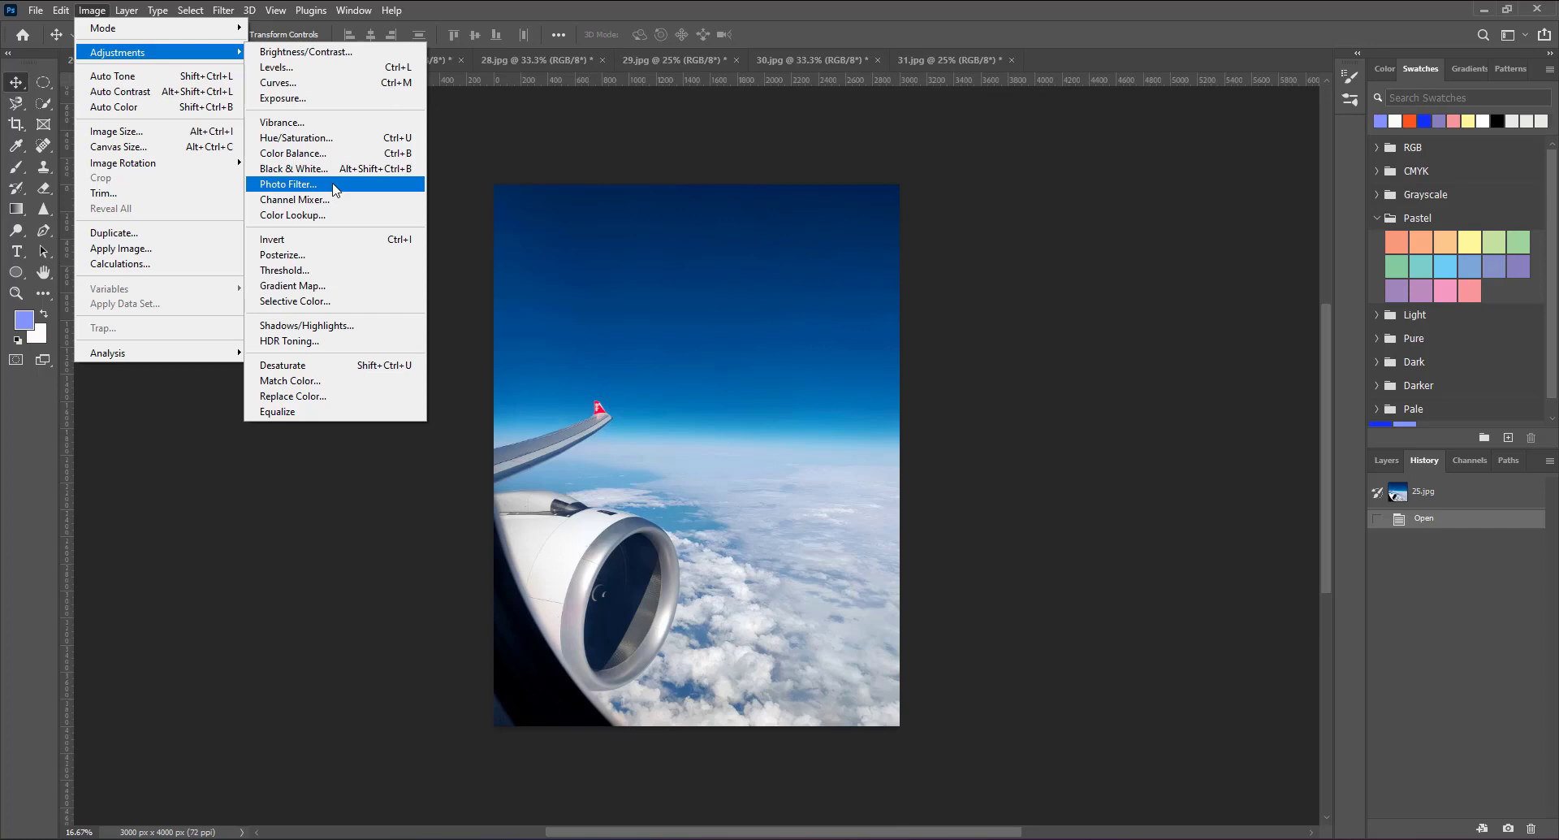
{"action": "left_click", "coordinate": [333, 186]}
{"action": "mouse_move", "coordinate": [671, 209]}
{"action": "left_mouse_down"}
{"action": "mouse_move", "coordinate": [907, 120]}
{"action": "mouse_move", "coordinate": [1046, 114]}
{"action": "left_mouse_up"}
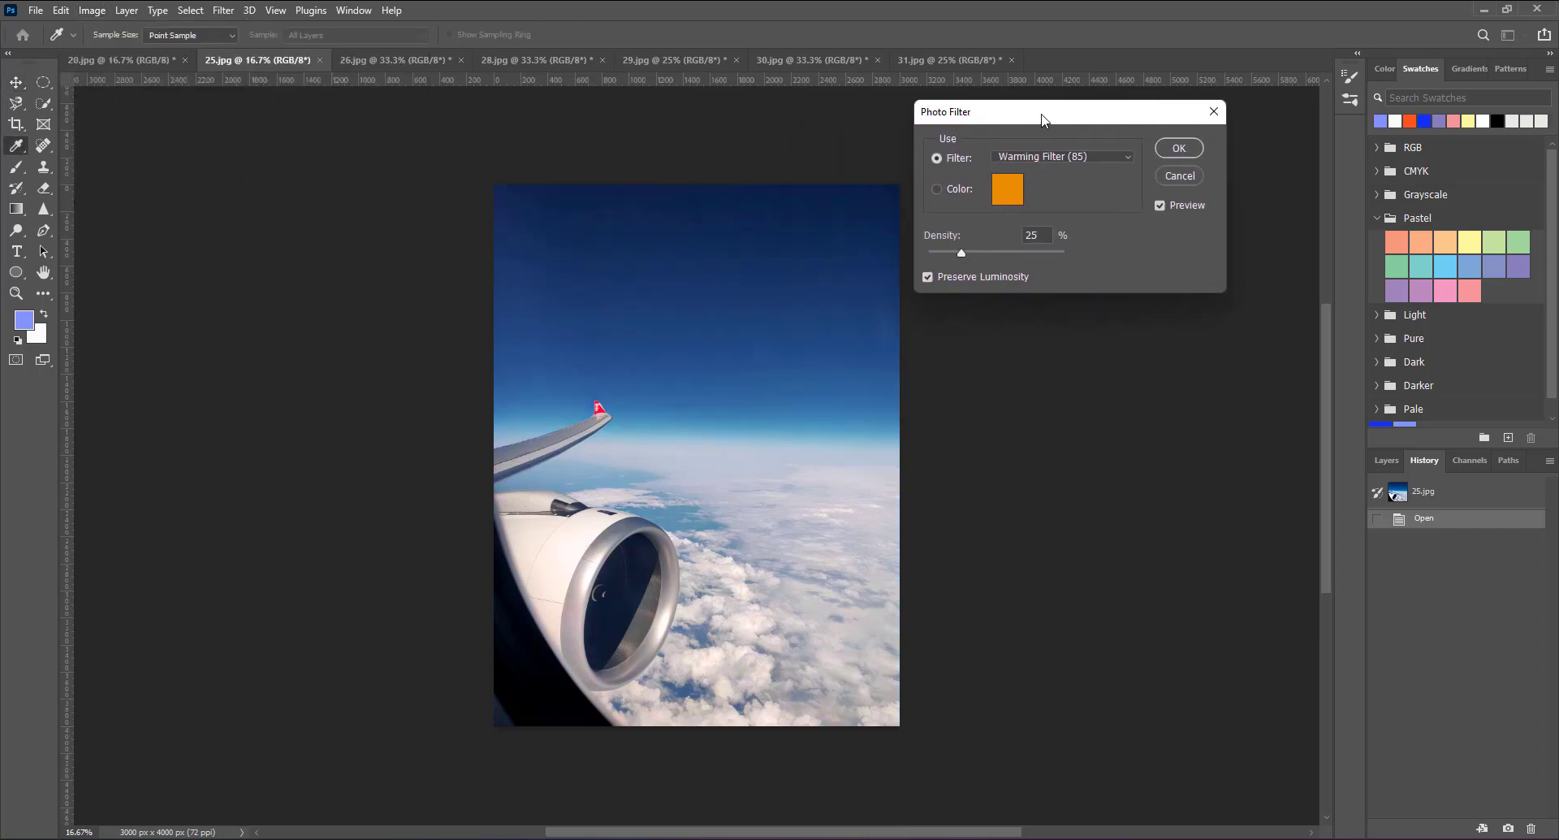
Step: Preview the Warming Filter (LBA), Warming Filter (81) and Cooling Filter (80) presets
{"action": "left_click", "coordinate": [1049, 147]}
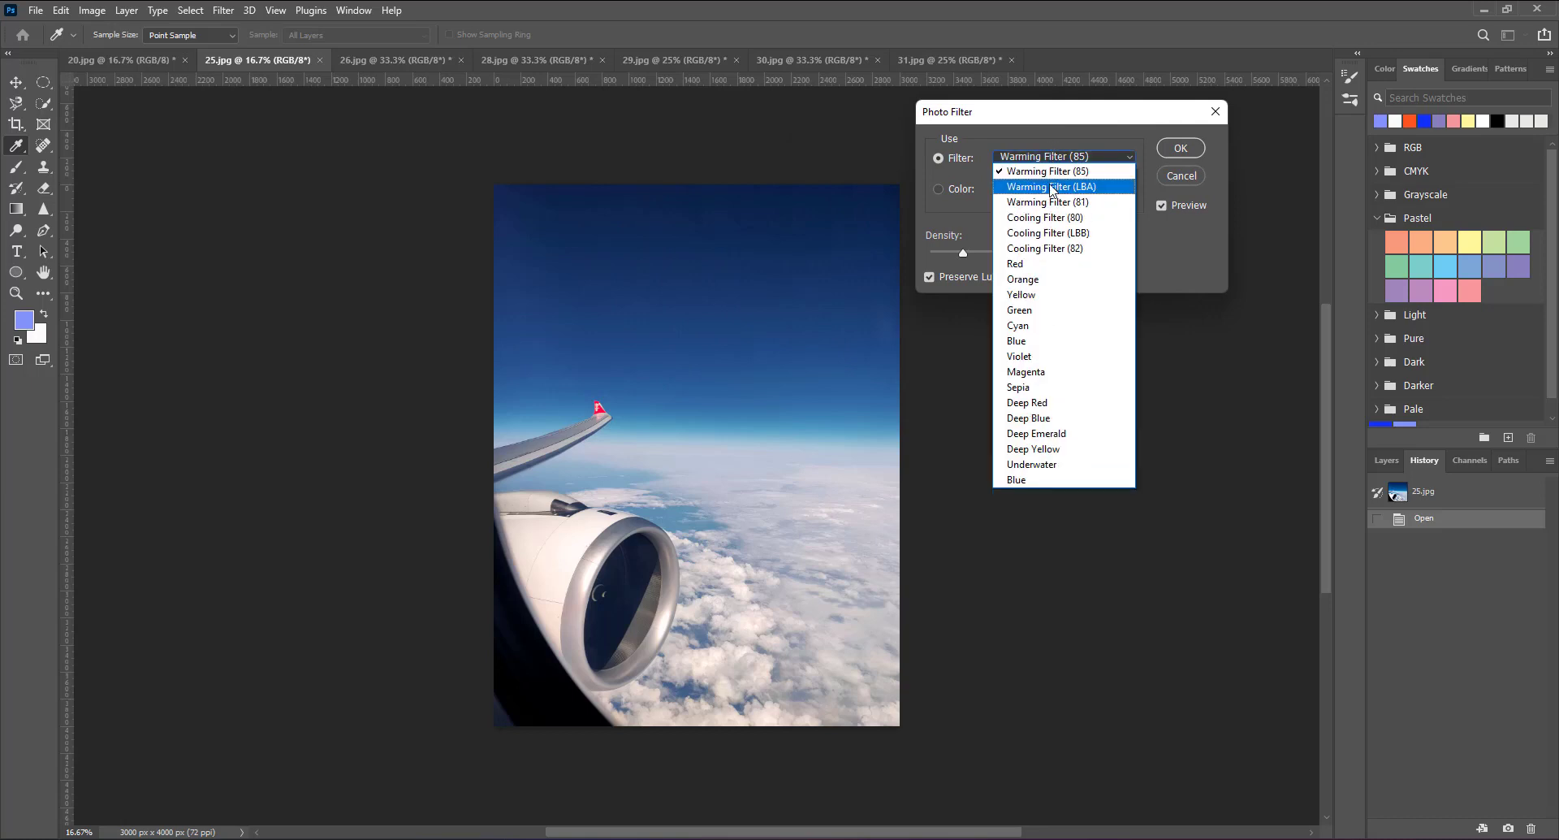
{"action": "left_click", "coordinate": [1046, 170]}
{"action": "left_click", "coordinate": [1040, 203]}
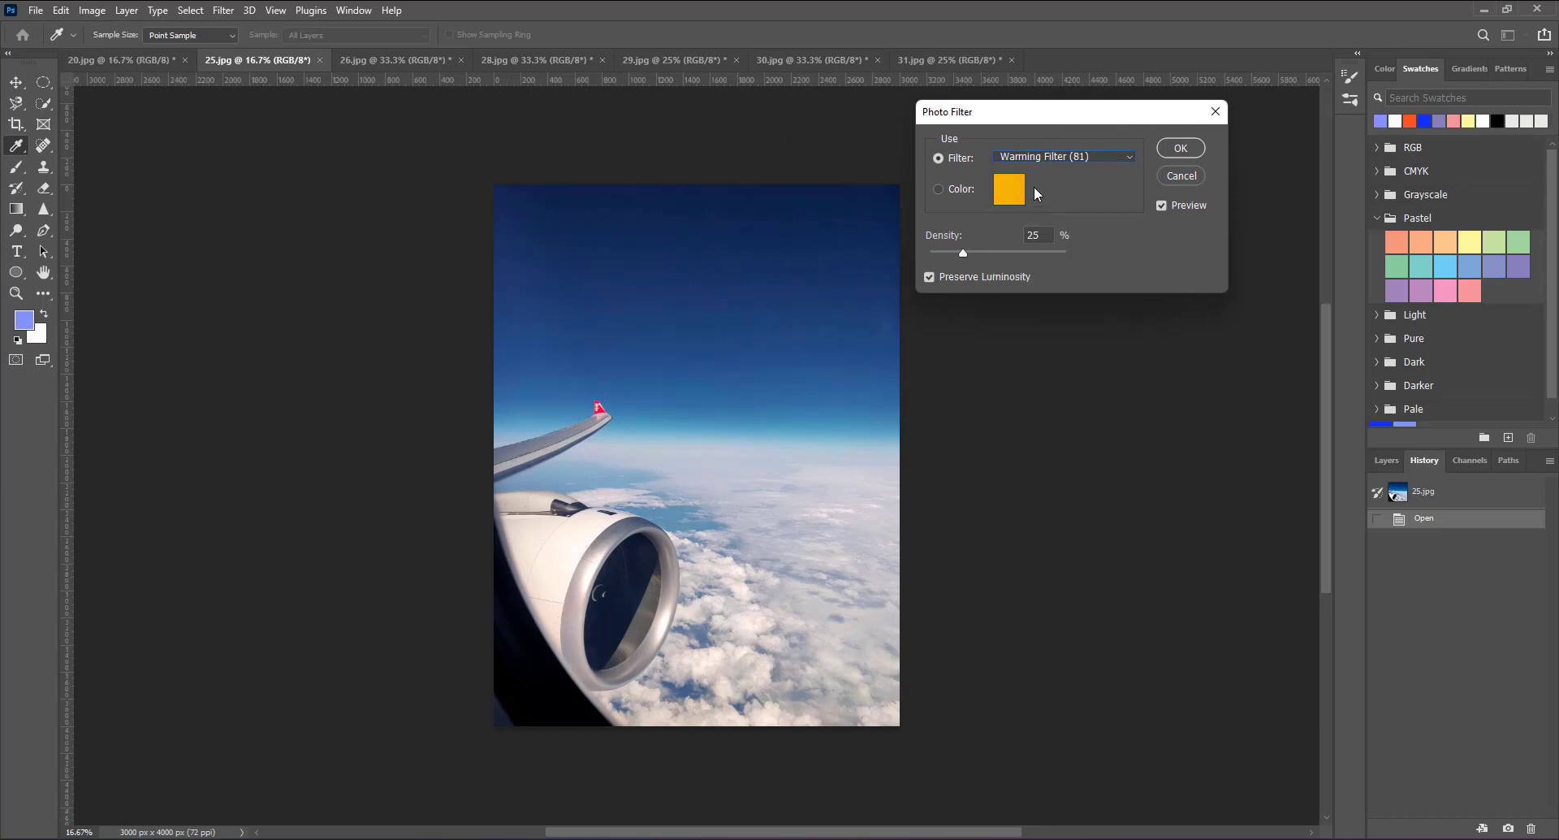
{"action": "left_click", "coordinate": [1037, 157]}
{"action": "left_click", "coordinate": [1037, 218]}
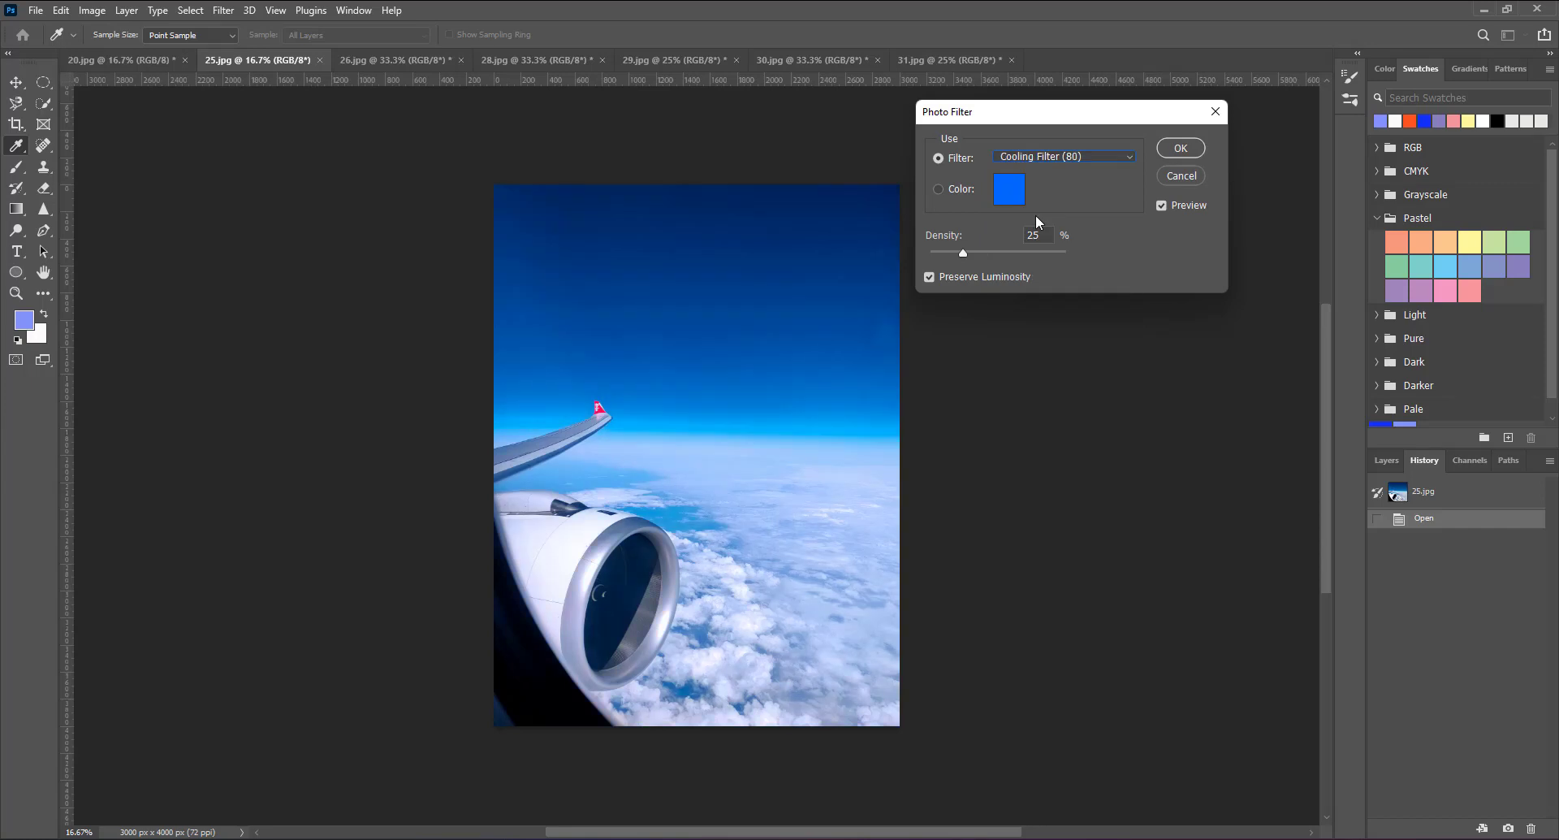
{"action": "left_click", "coordinate": [1034, 161]}
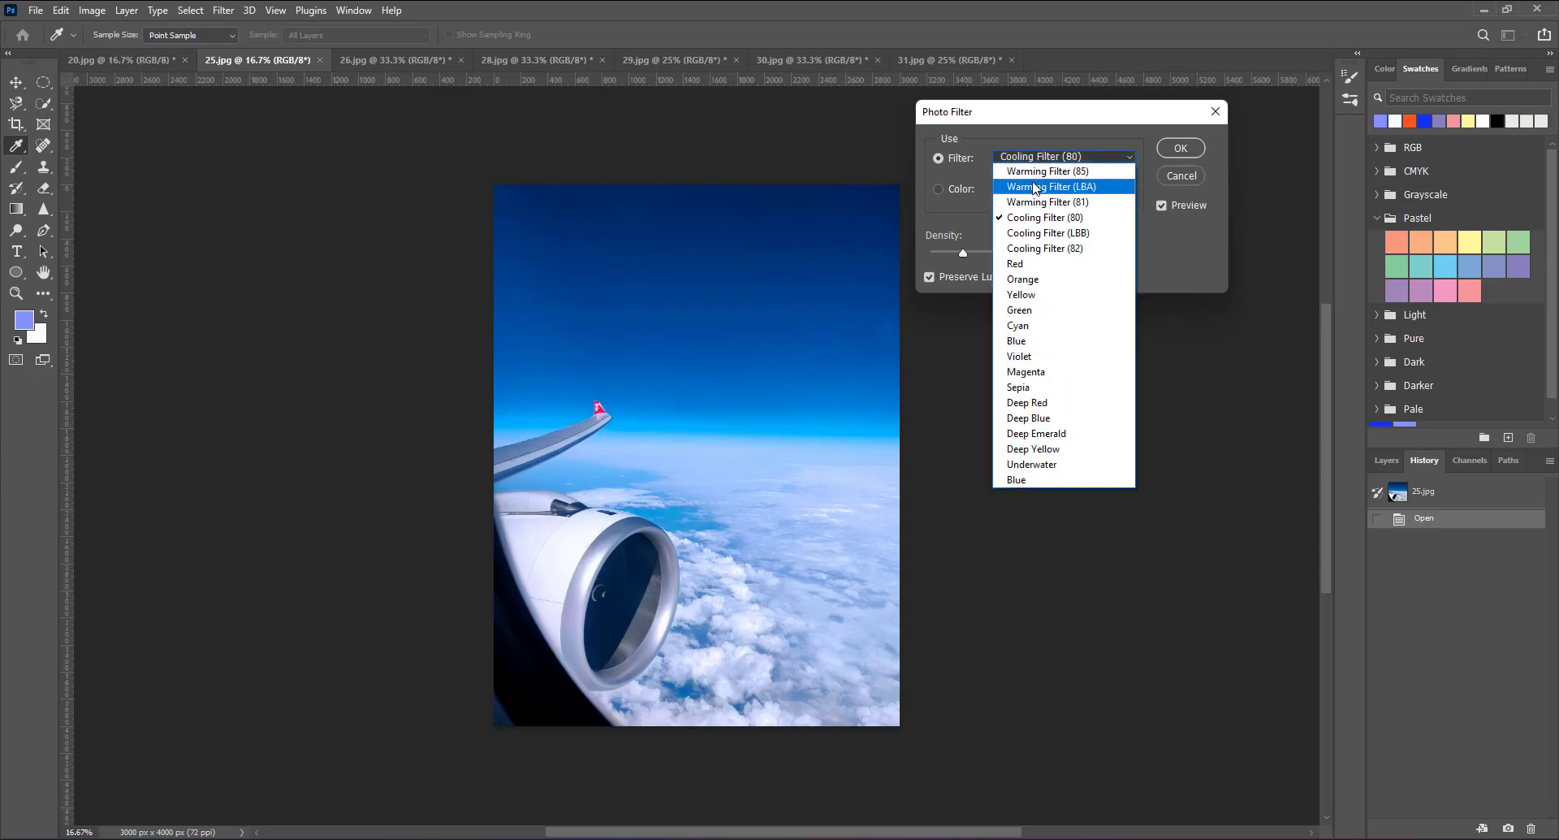
{"action": "left_click", "coordinate": [1037, 186]}
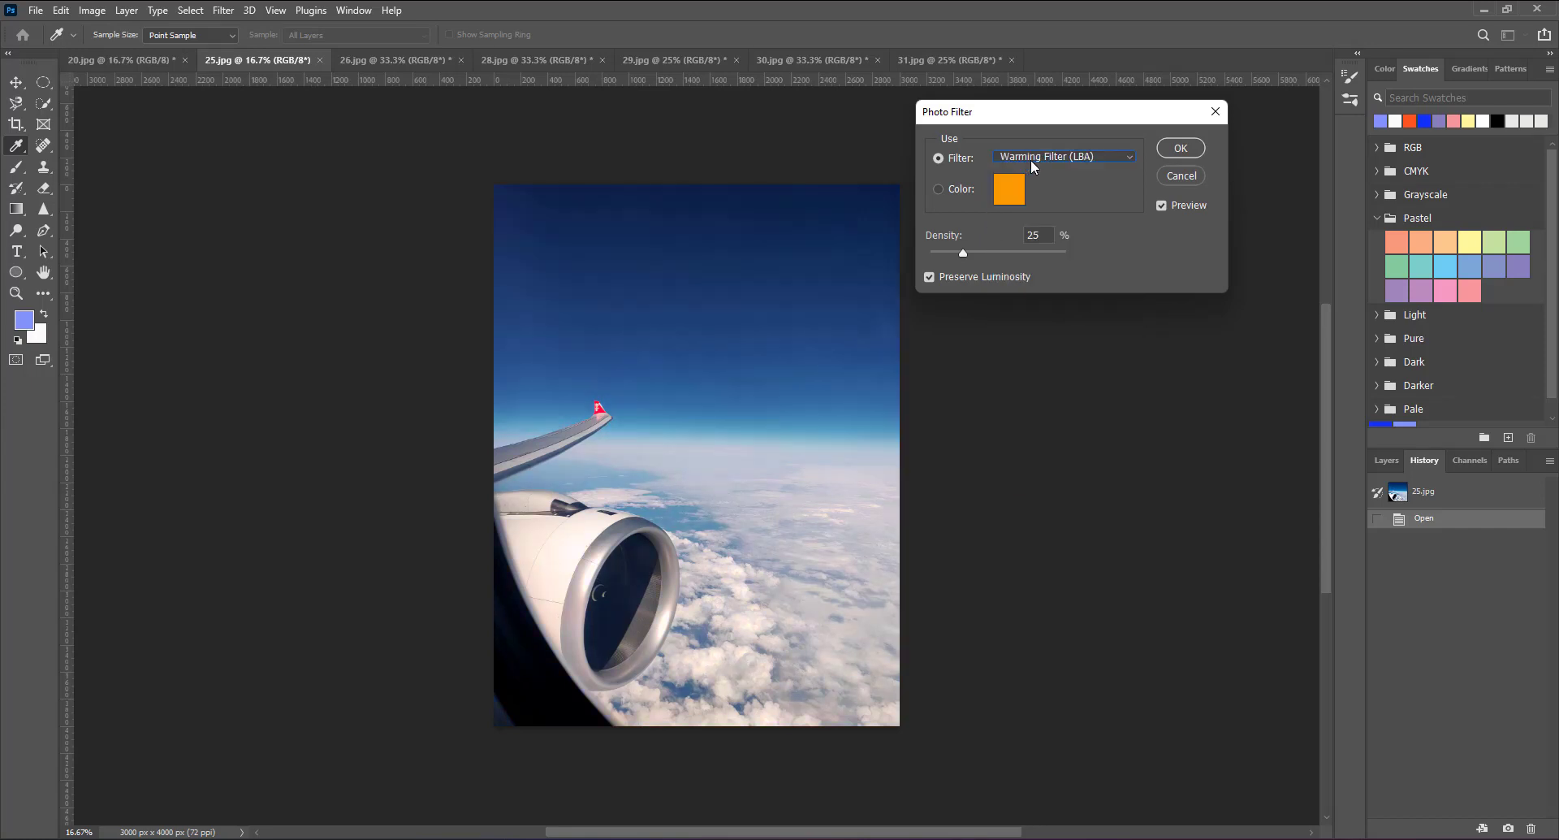
{"action": "left_click", "coordinate": [1030, 159]}
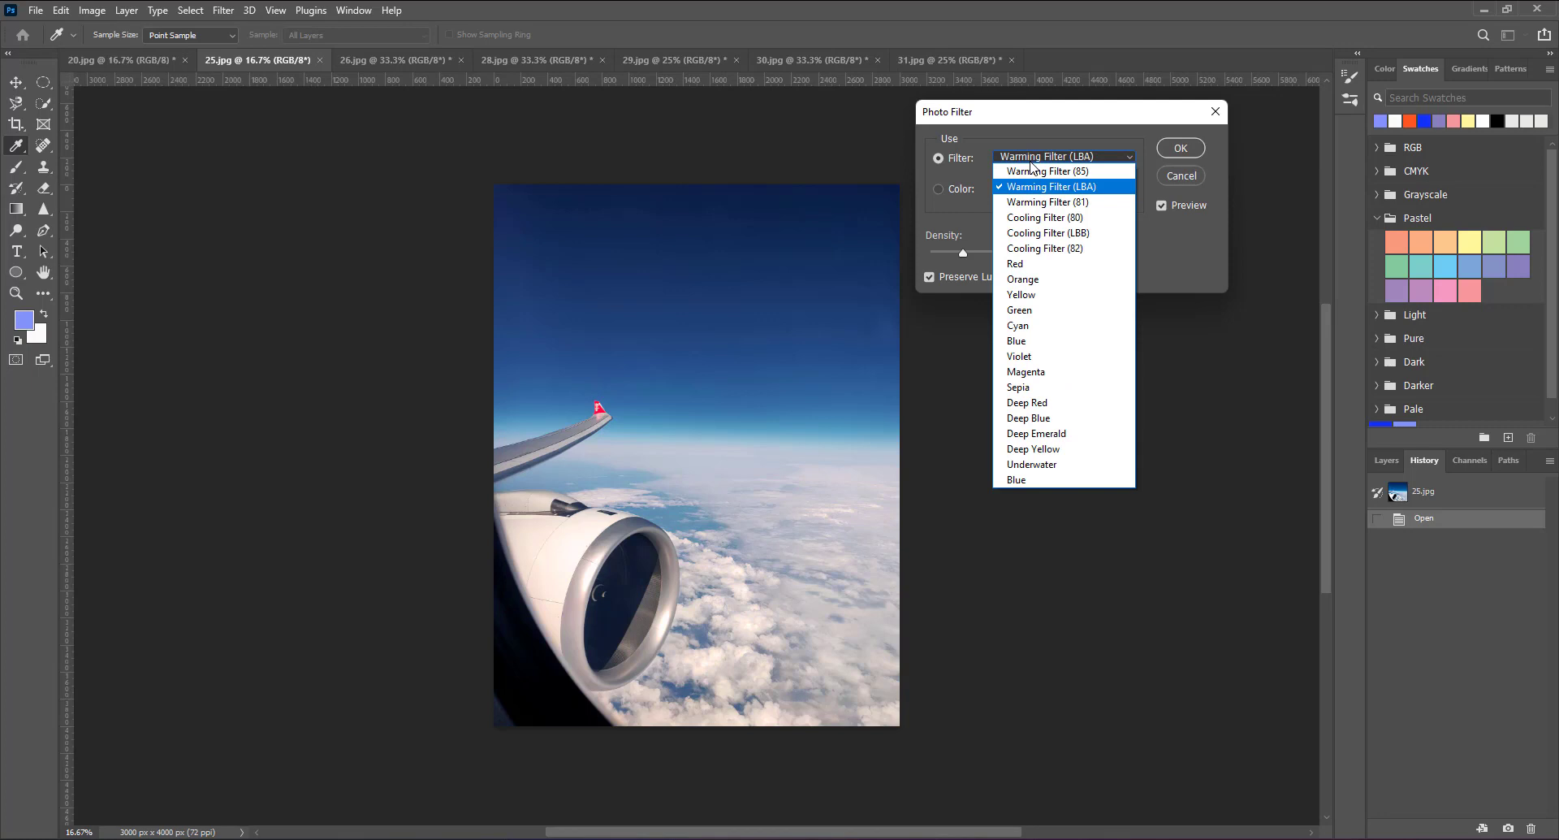
{"action": "left_click", "coordinate": [1038, 218]}
{"action": "left_click", "coordinate": [1028, 153]}
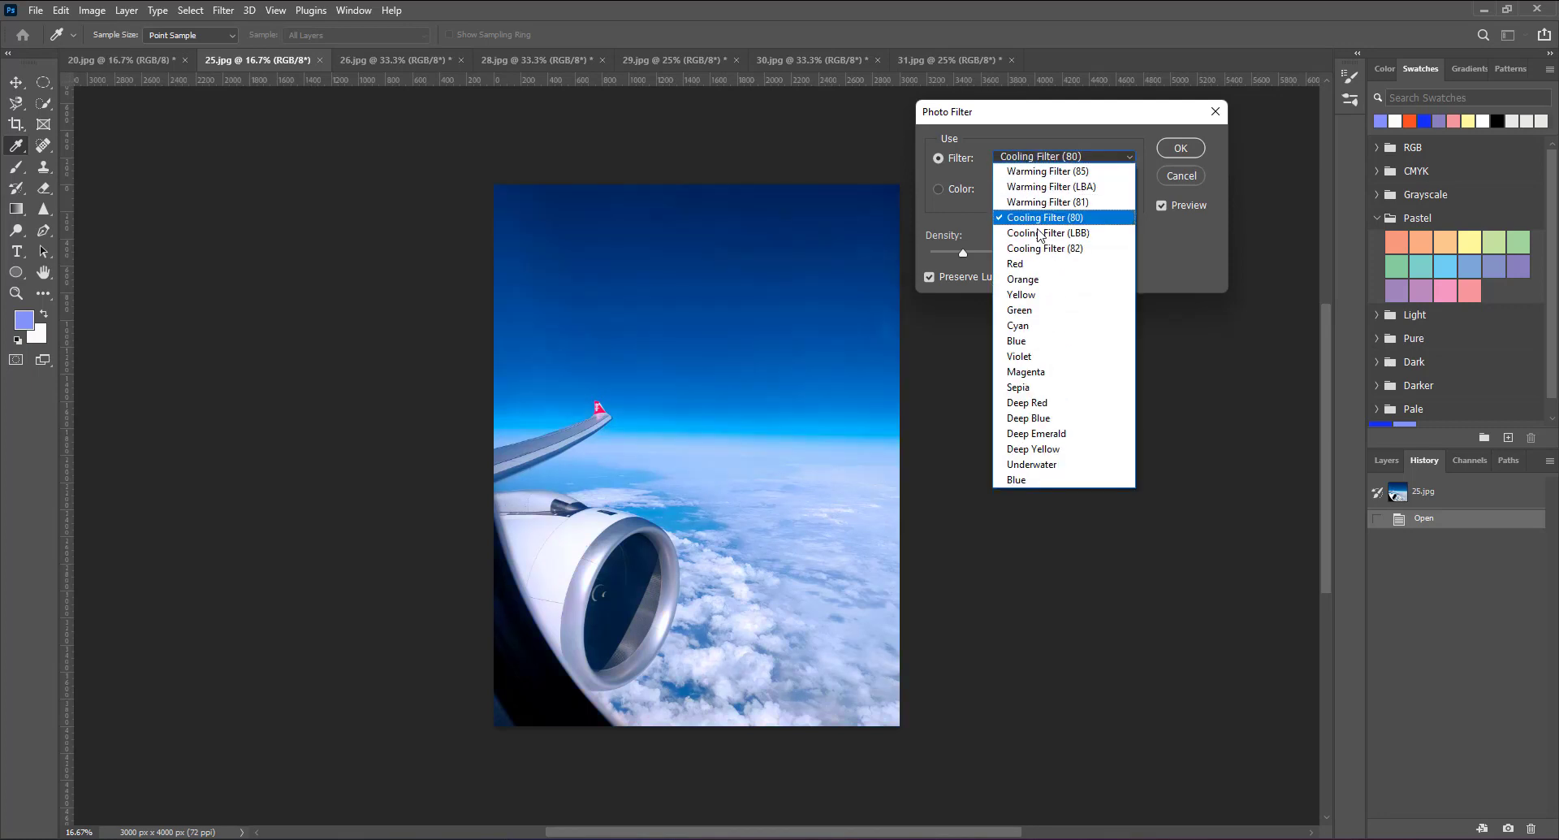
{"action": "left_click", "coordinate": [1039, 242]}
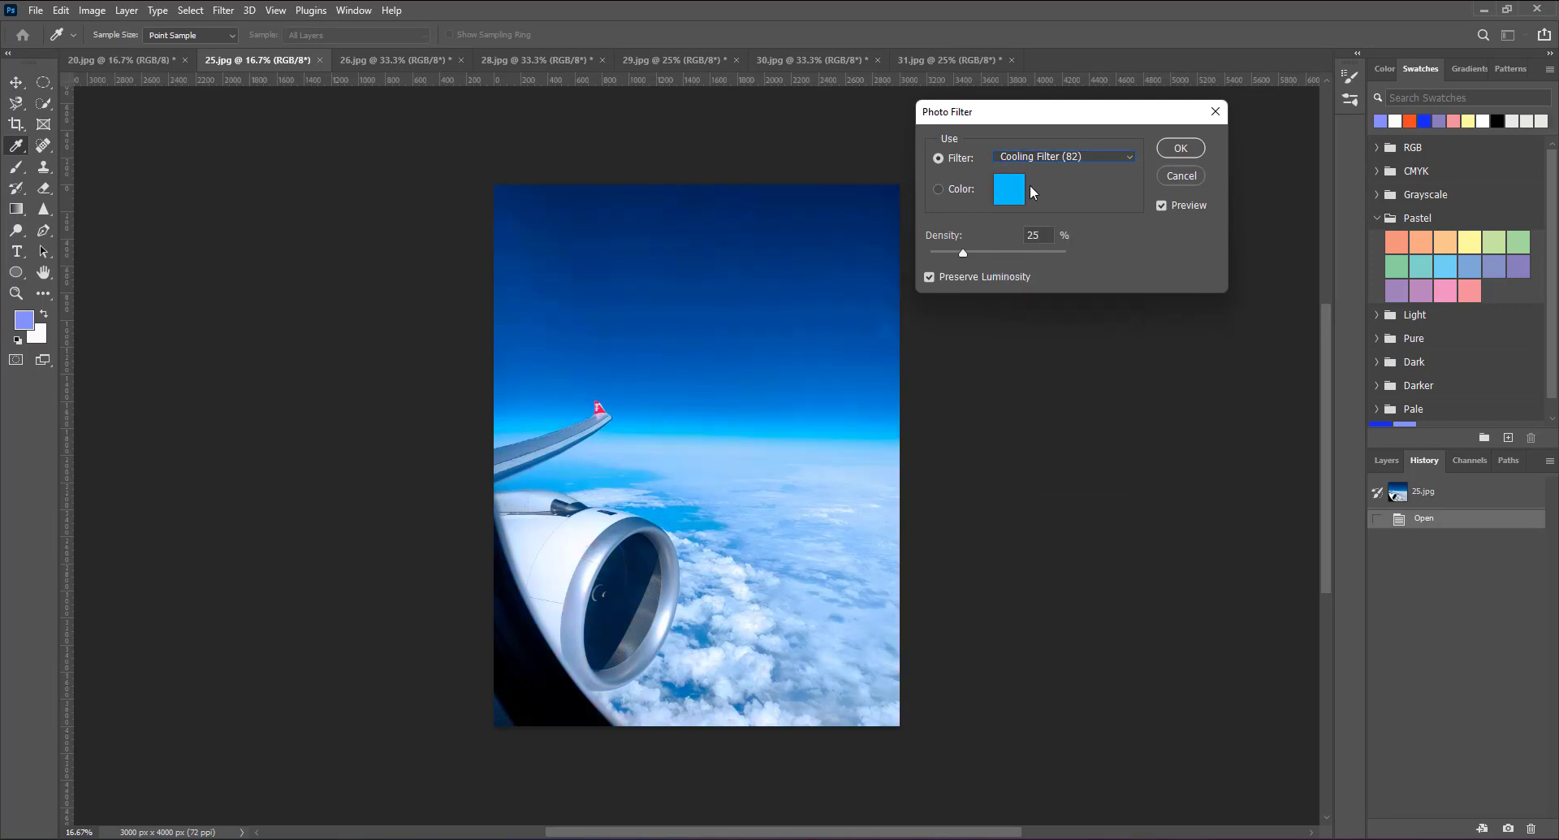
Step: Try Sepia and Cooling Filter (LBB), set density to 20%, and switch to a custom colour
{"action": "left_click", "coordinate": [1026, 156]}
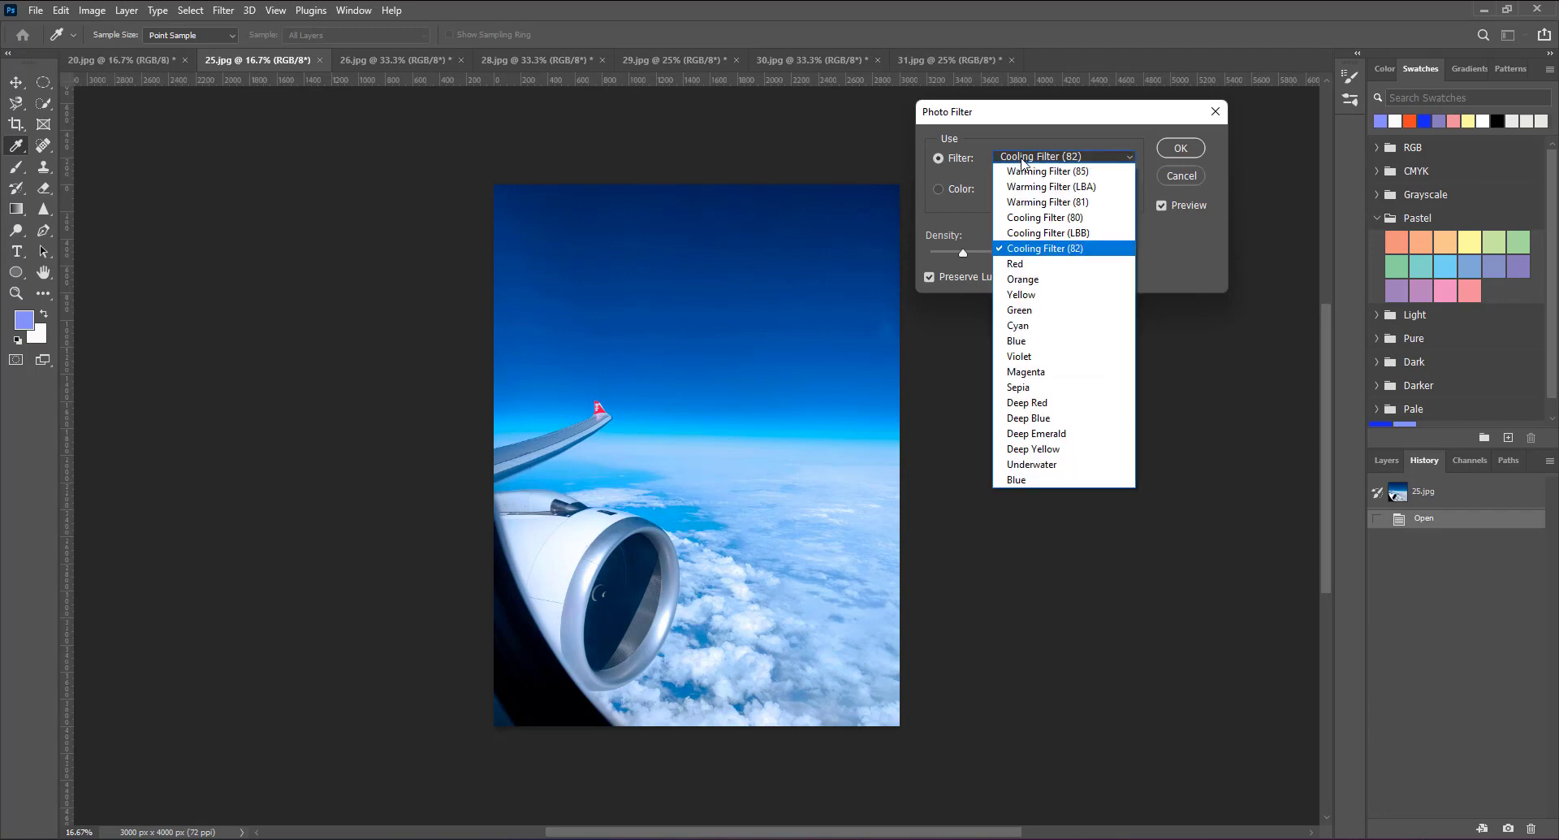
{"action": "left_click", "coordinate": [1025, 387]}
{"action": "left_click", "coordinate": [1066, 161]}
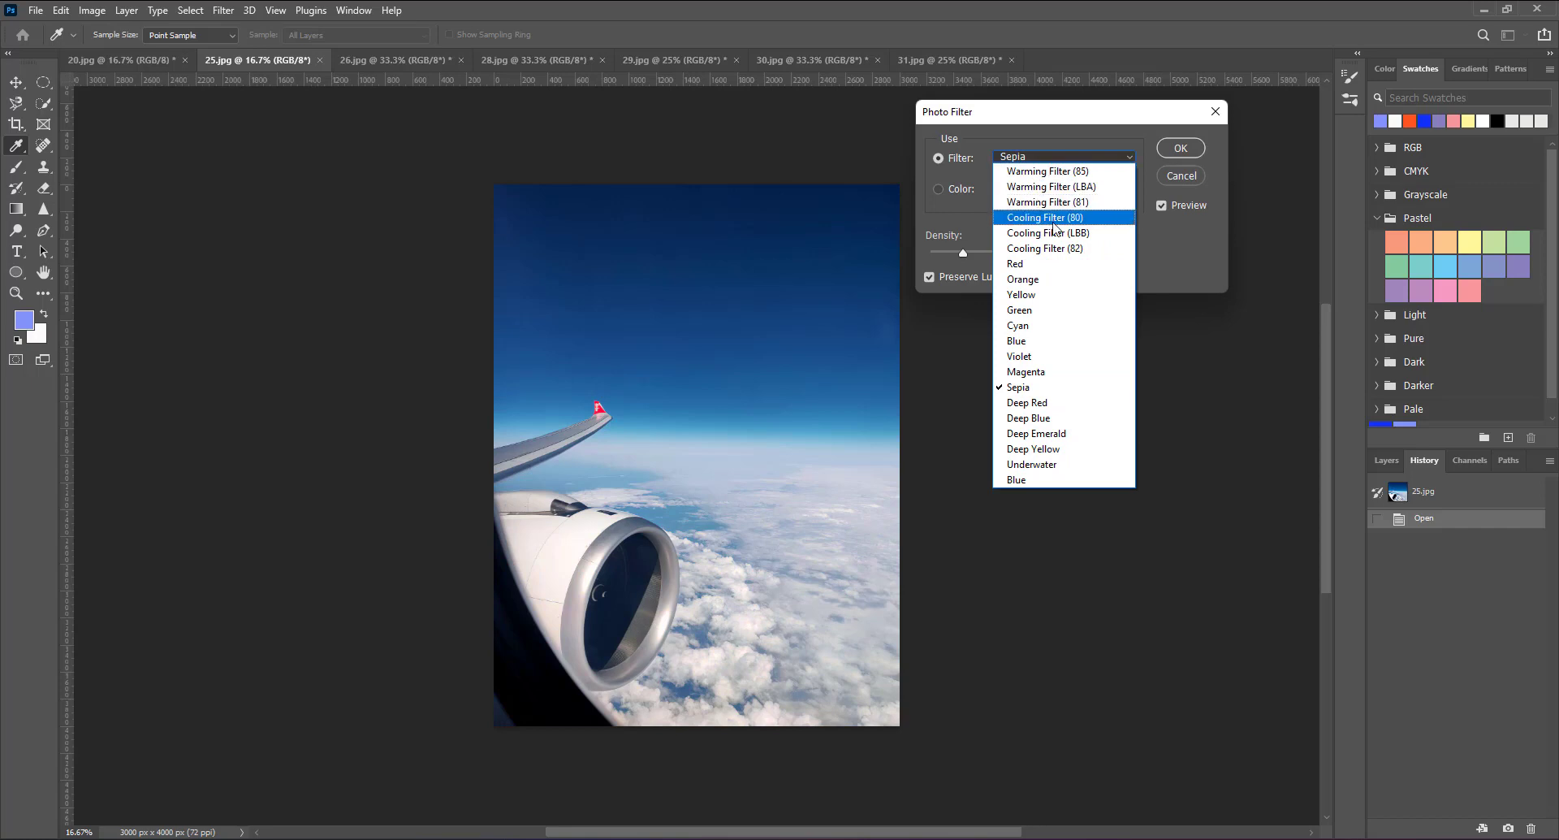
{"action": "left_click", "coordinate": [1055, 233]}
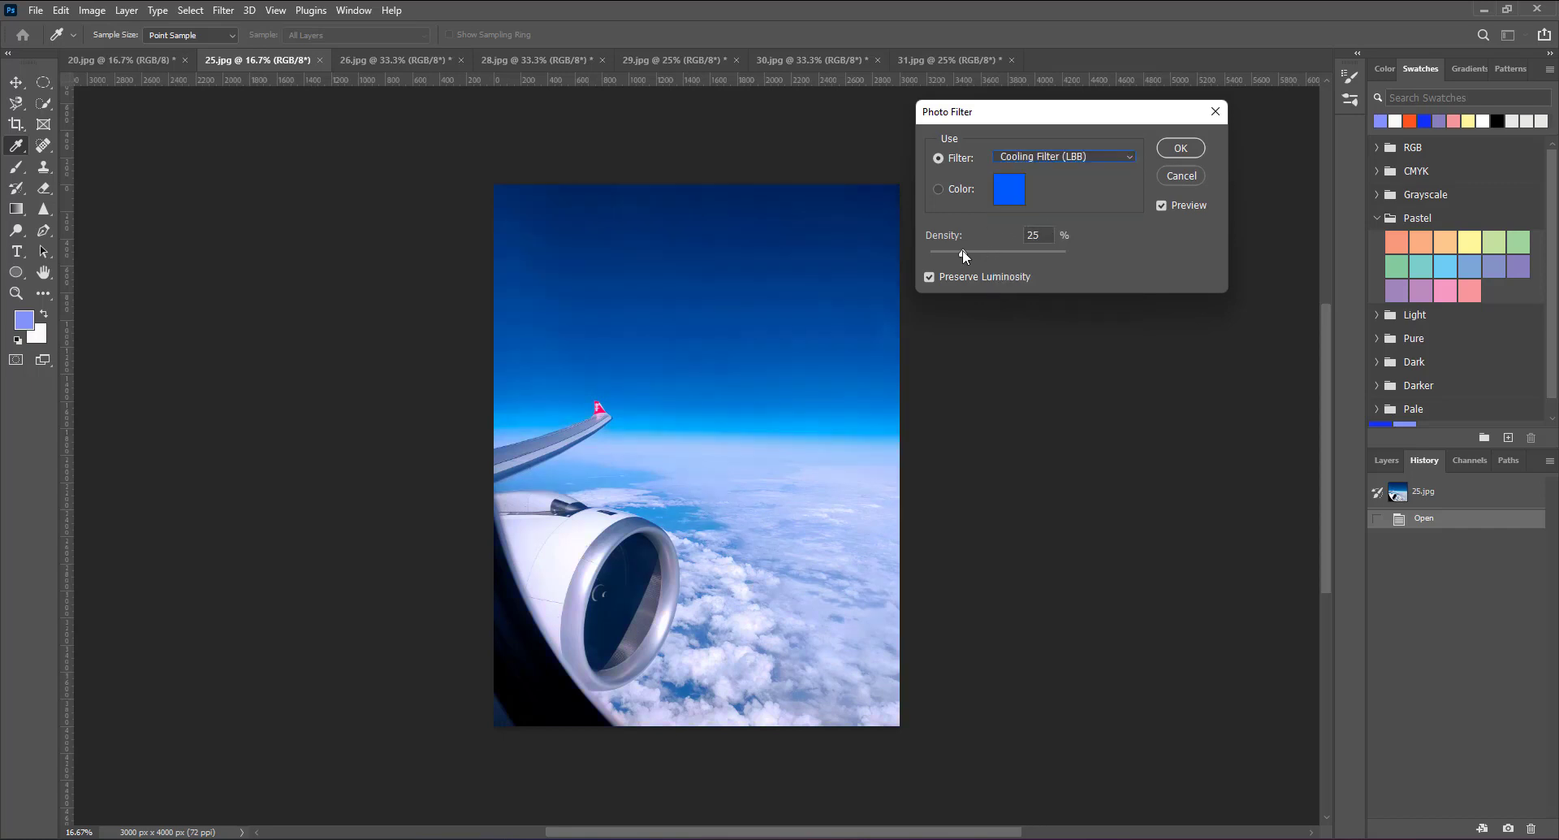
{"action": "mouse_move", "coordinate": [962, 251]}
{"action": "left_mouse_down"}
{"action": "mouse_move", "coordinate": [1058, 252]}
{"action": "mouse_move", "coordinate": [981, 262]}
{"action": "left_mouse_up"}
{"action": "left_click", "coordinate": [961, 255]}
{"action": "left_click", "coordinate": [939, 187]}
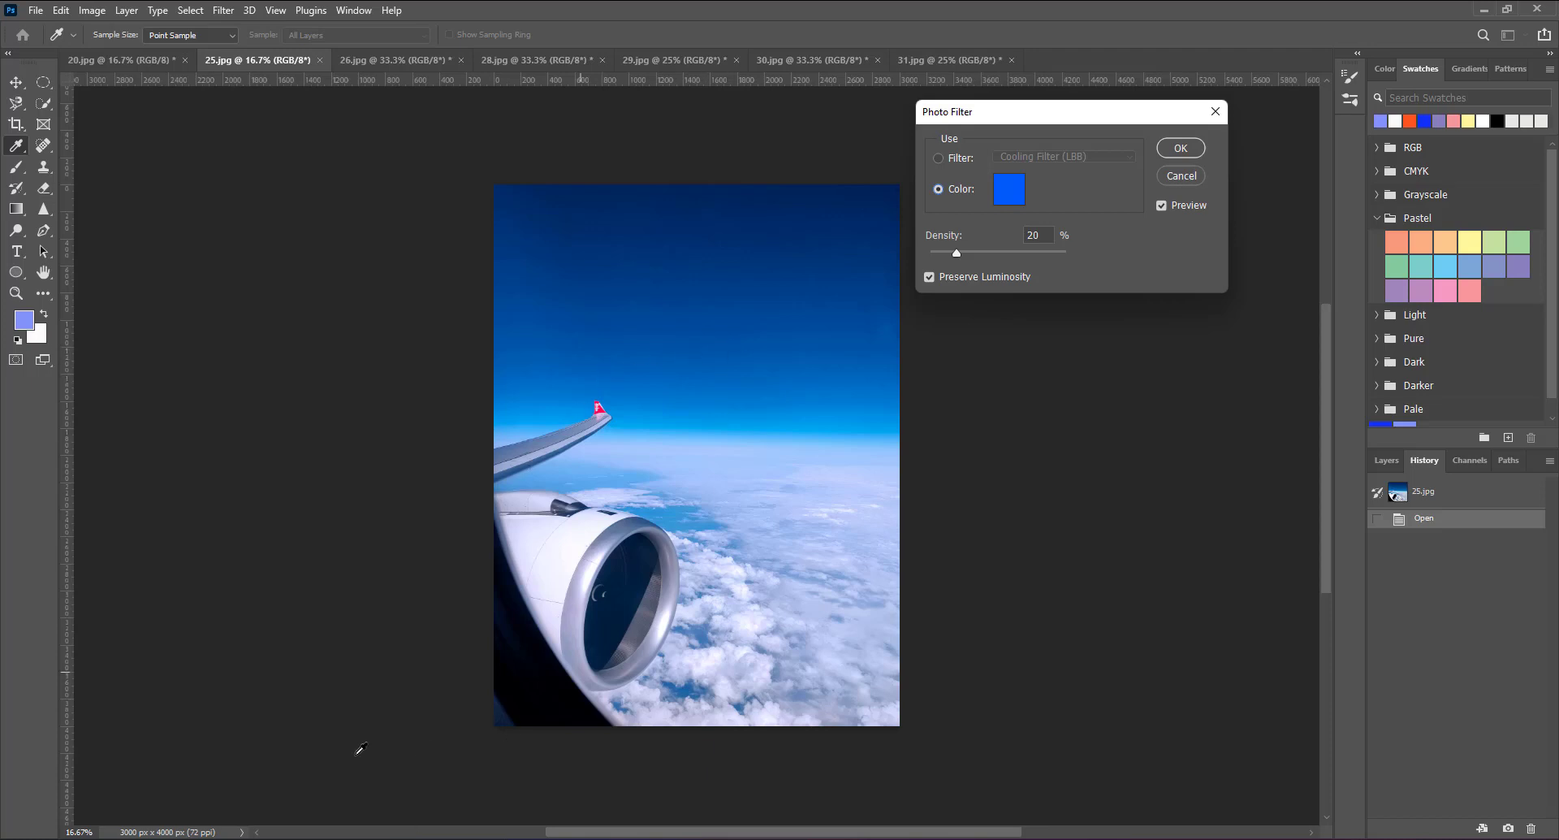
Step: Set the filter colour to a lighter blue and raise density to about 30%
{"action": "left_click", "coordinate": [1015, 187]}
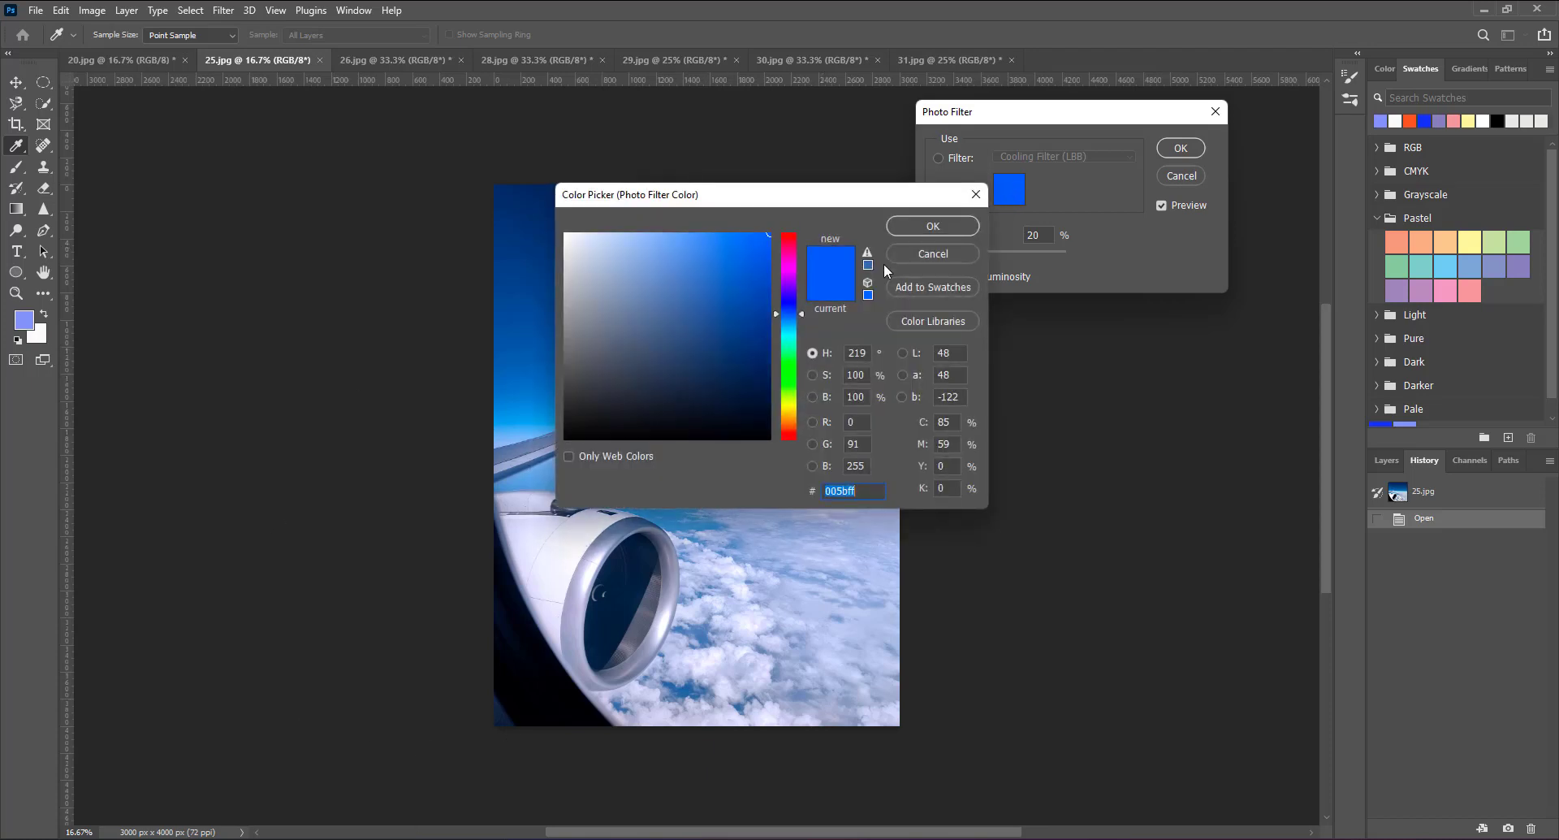
{"action": "left_click", "coordinate": [723, 242]}
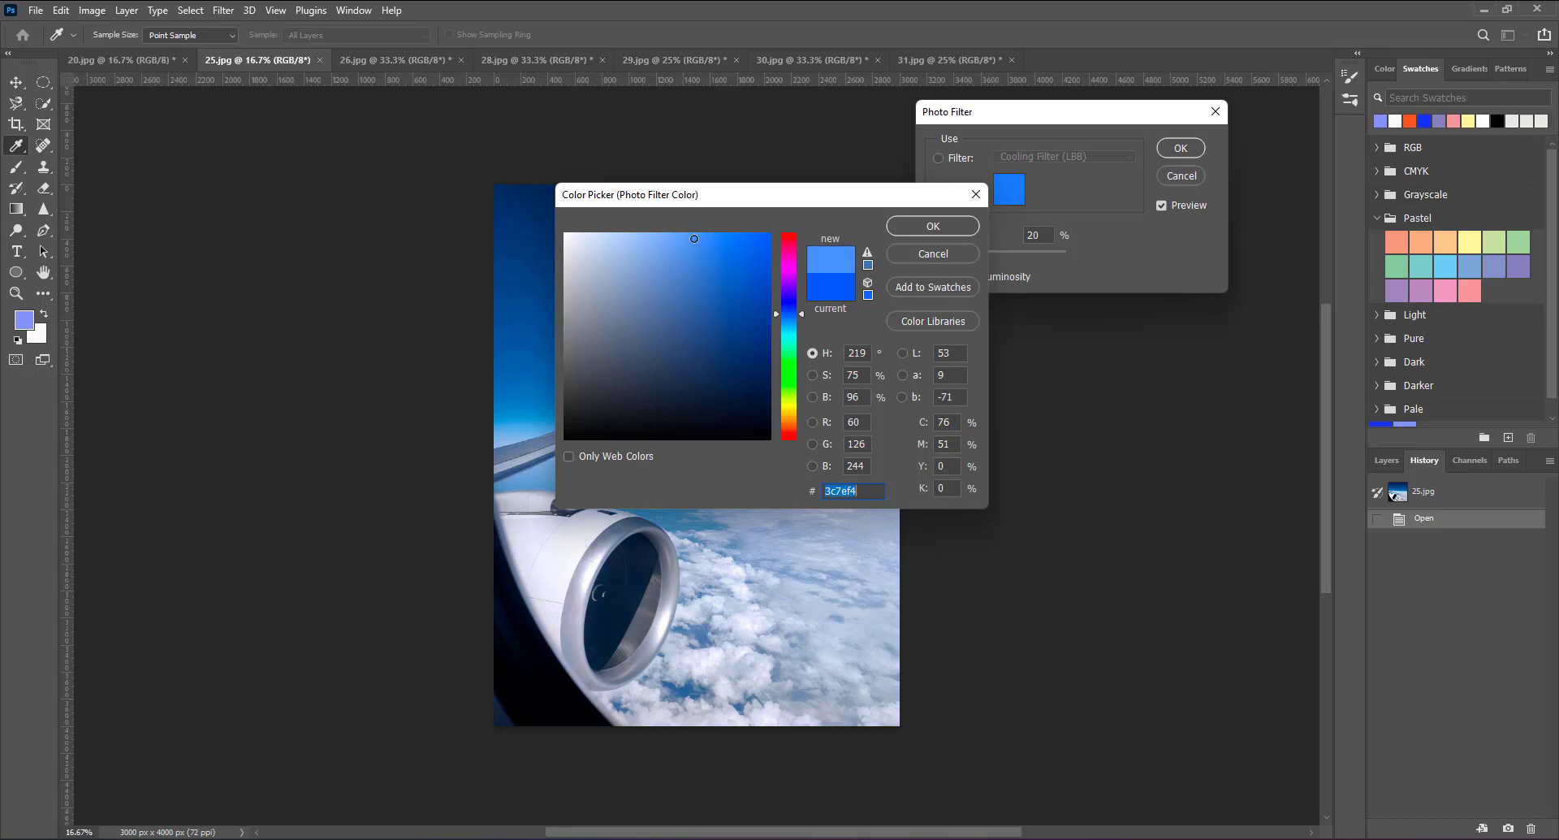
{"action": "left_click", "coordinate": [694, 238]}
{"action": "left_click", "coordinate": [934, 226]}
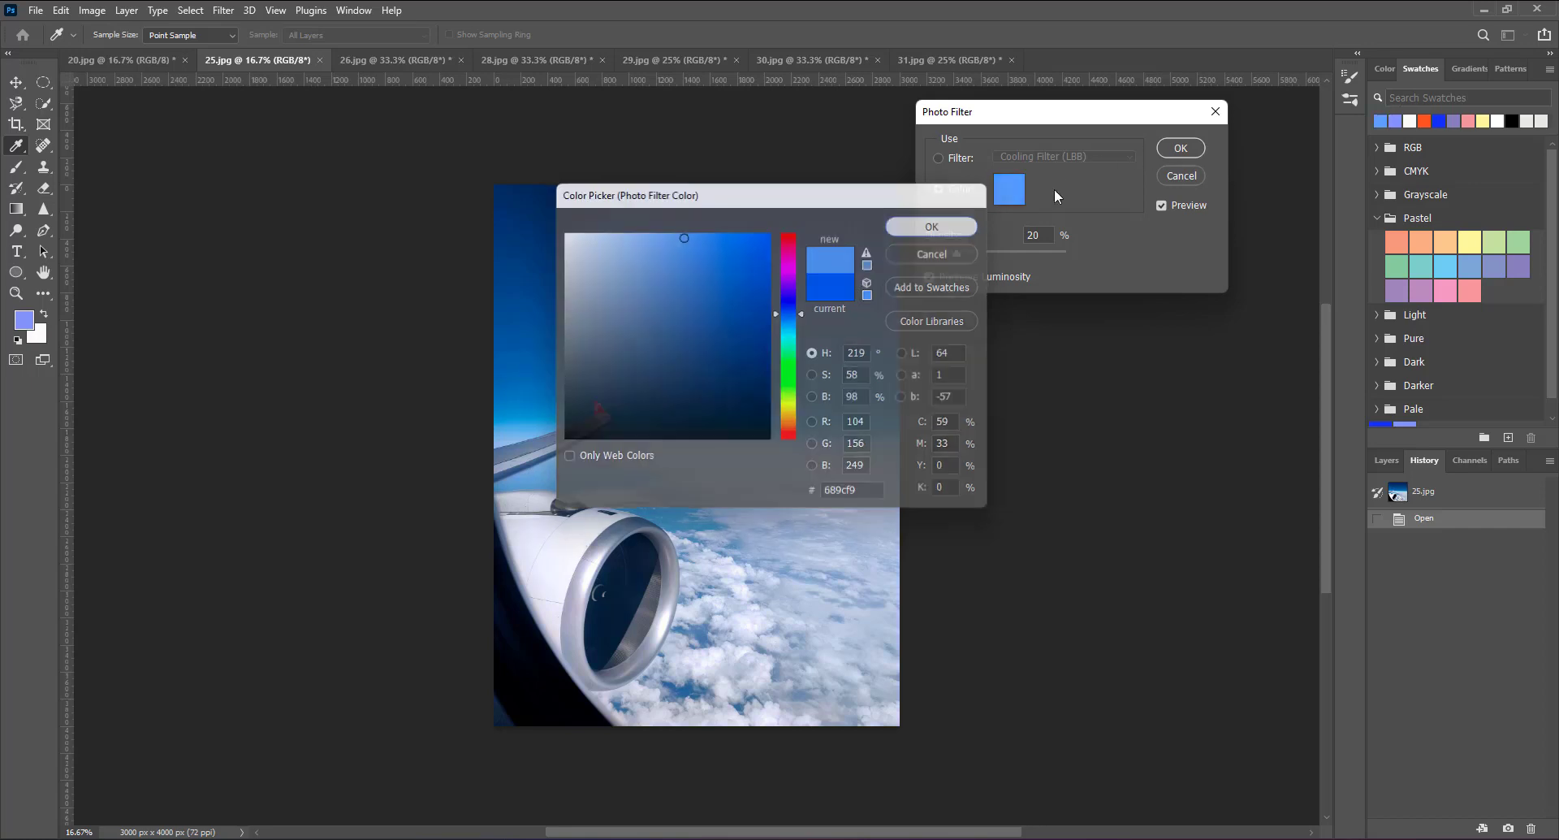
{"action": "left_click_drag", "start_coordinate": [980, 253], "coordinate": [973, 252]}
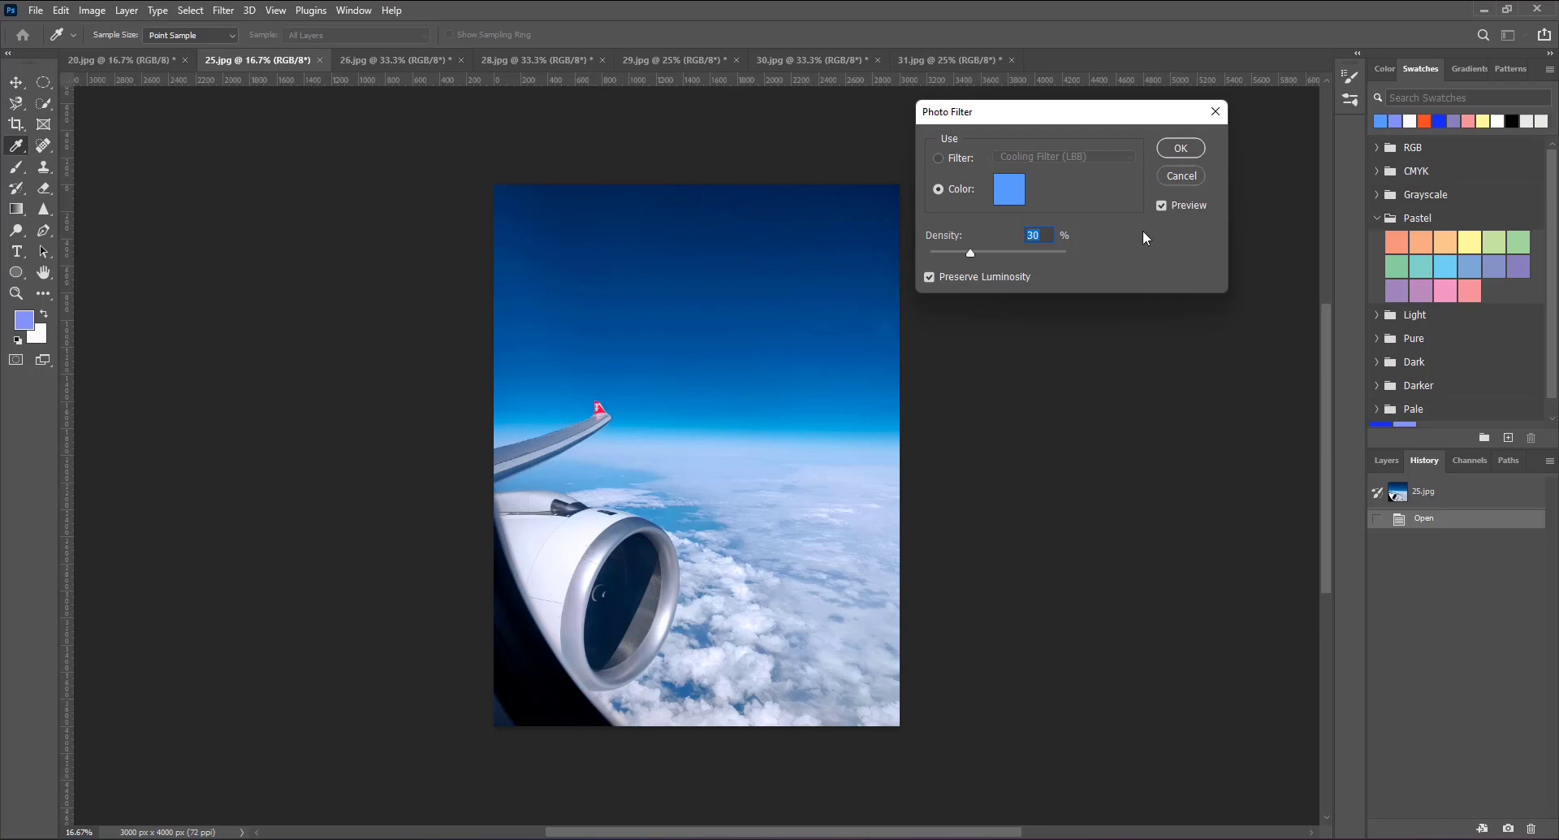
Step: Change the filter colour to a sampled pastel pink and apply it at 48% density
{"action": "left_click", "coordinate": [1016, 195]}
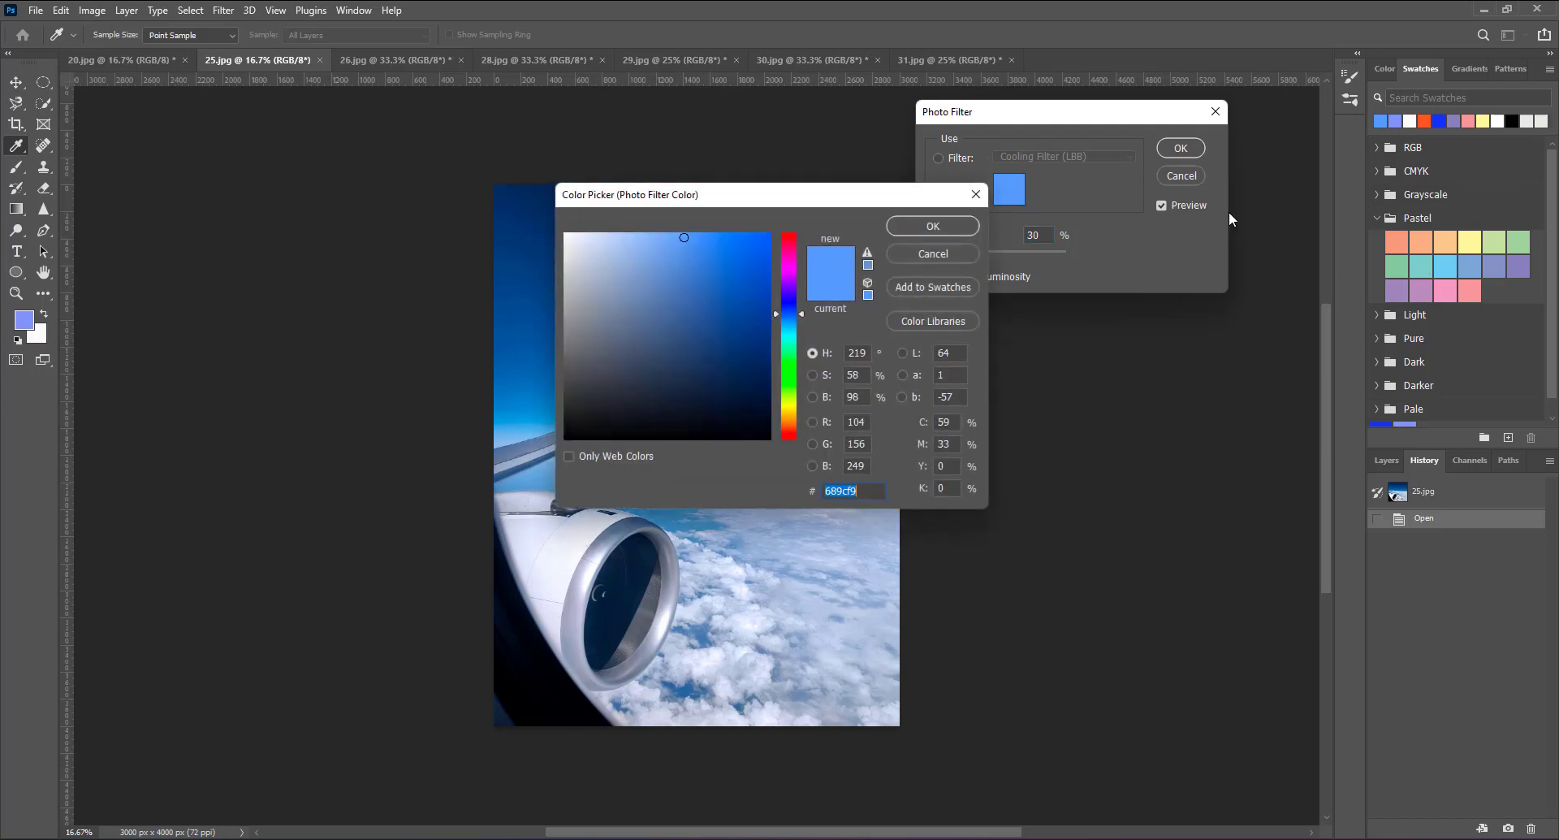
{"action": "left_click", "coordinate": [1471, 291]}
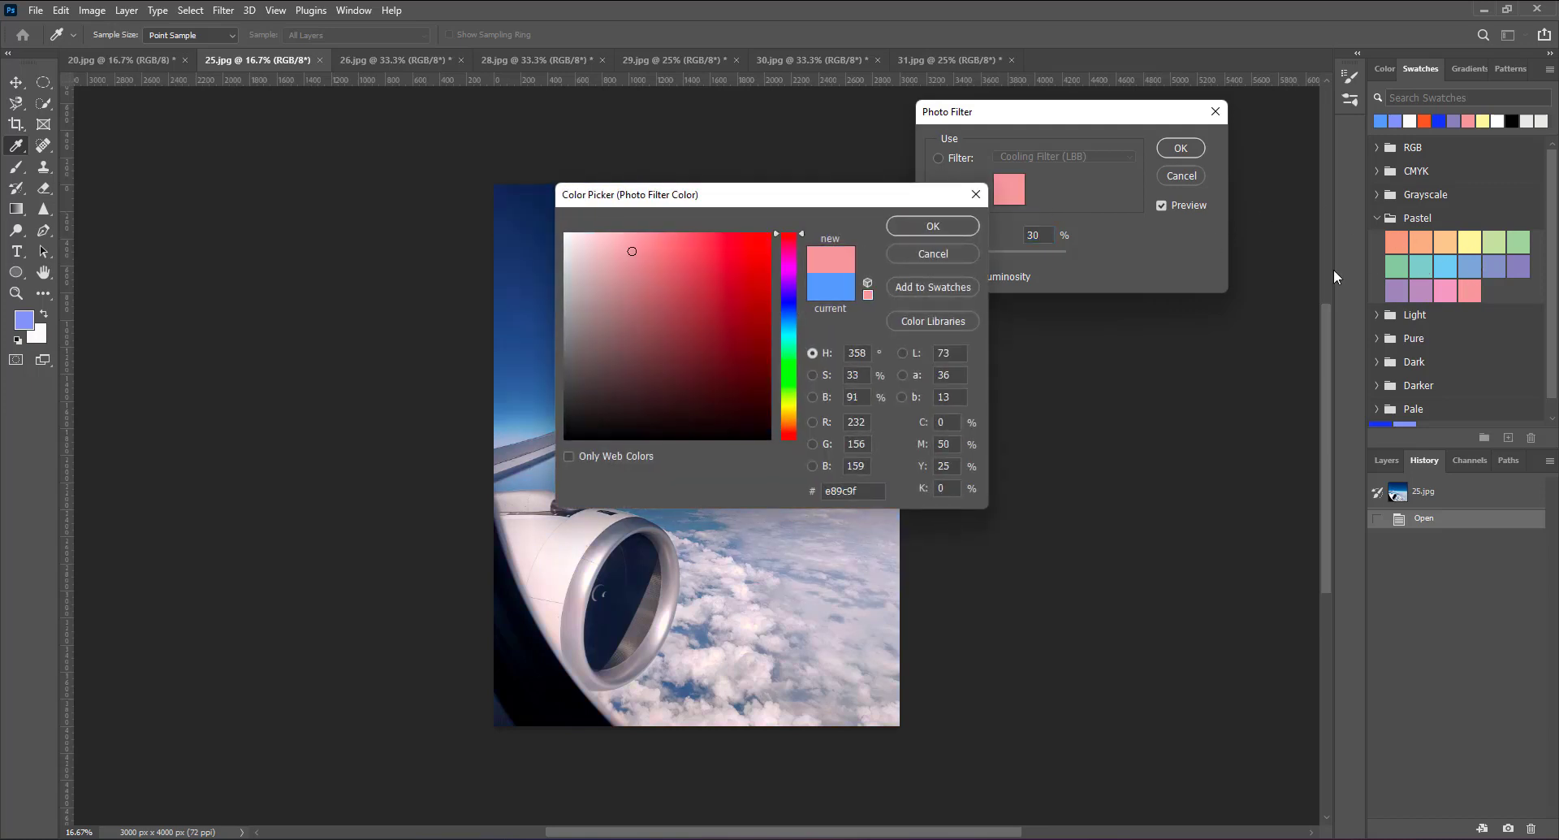
{"action": "left_click", "coordinate": [959, 226]}
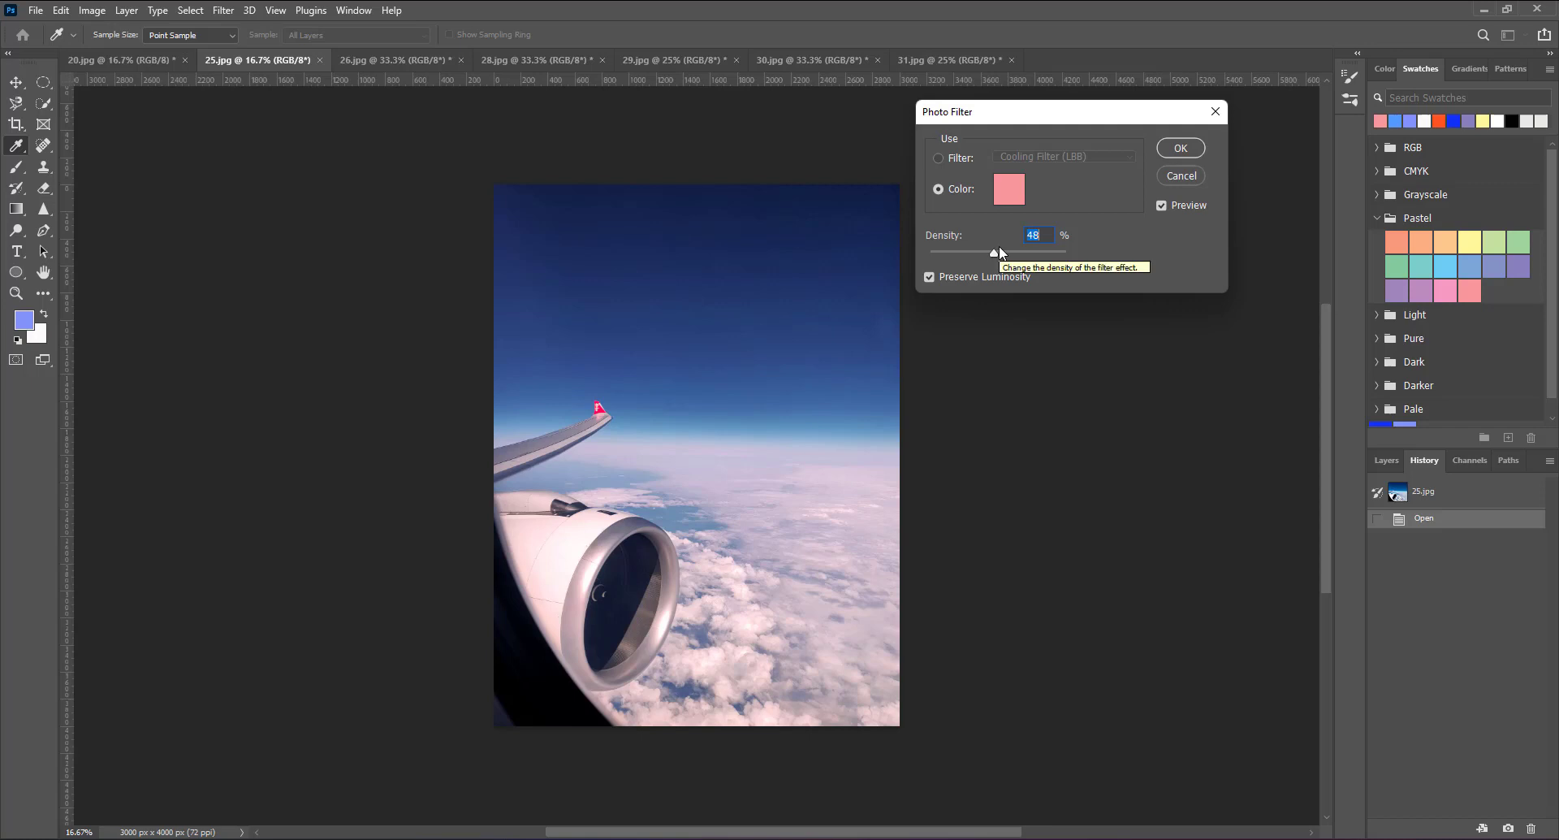
{"action": "left_click", "coordinate": [1167, 149]}
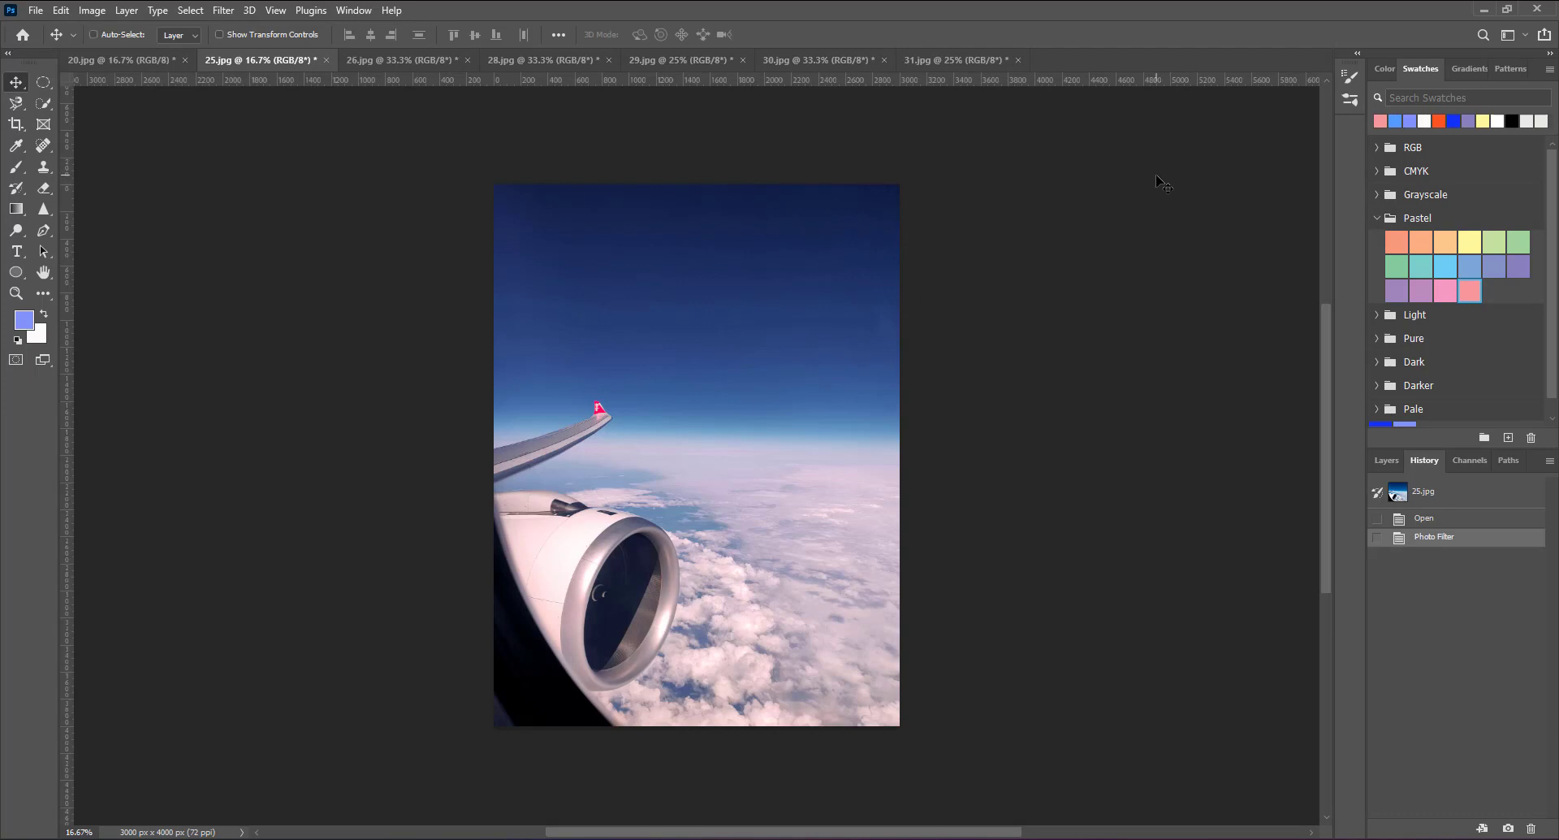
Step: Undo the pink Photo Filter and make the fortress-gate photo 28.jpg active
{"action": "key", "text": "ctrl+z"}
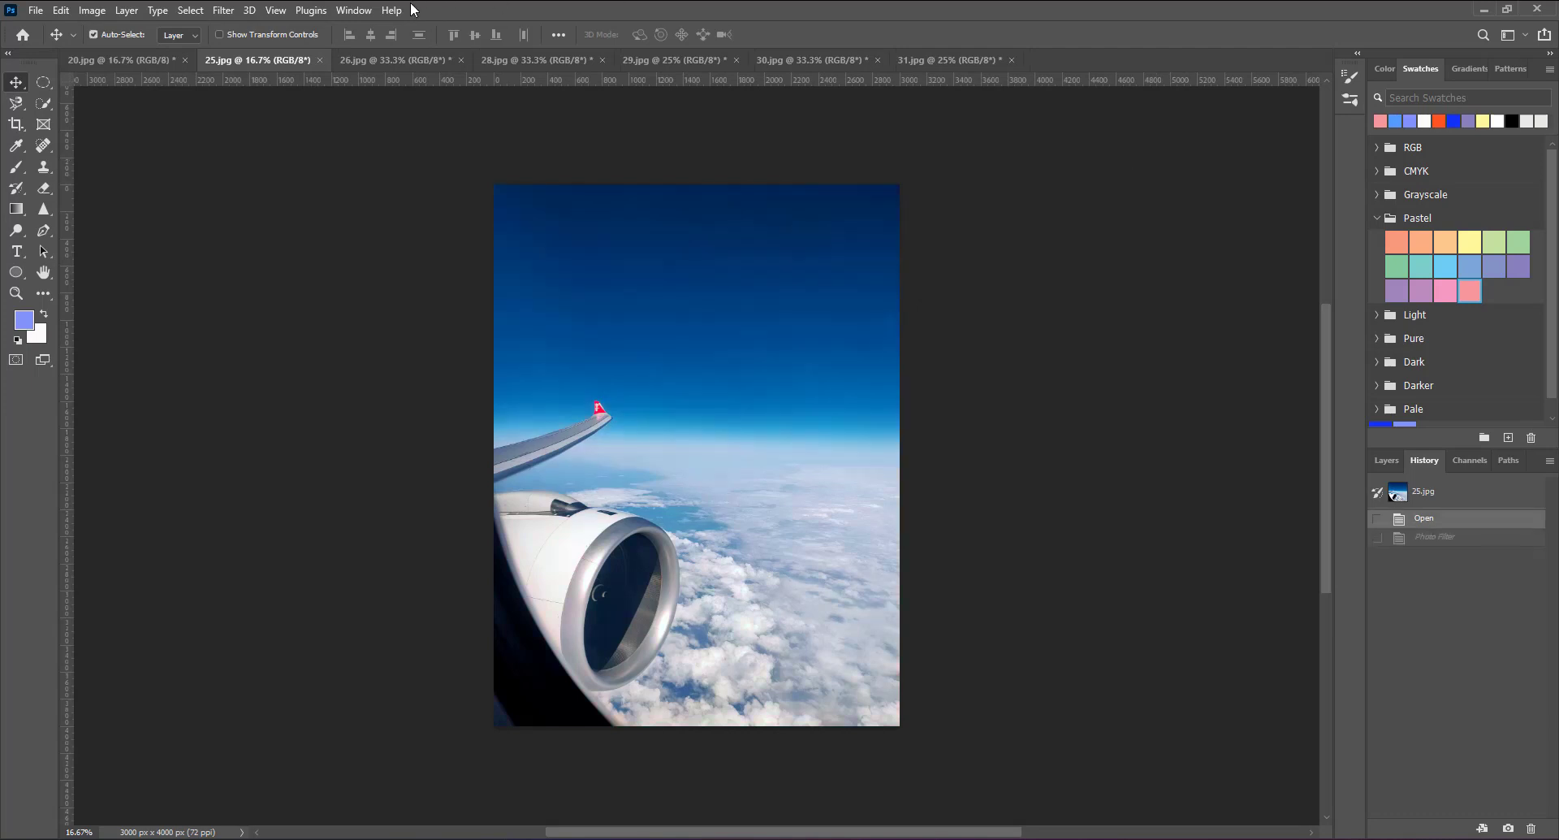
{"action": "left_click", "coordinate": [60, 11]}
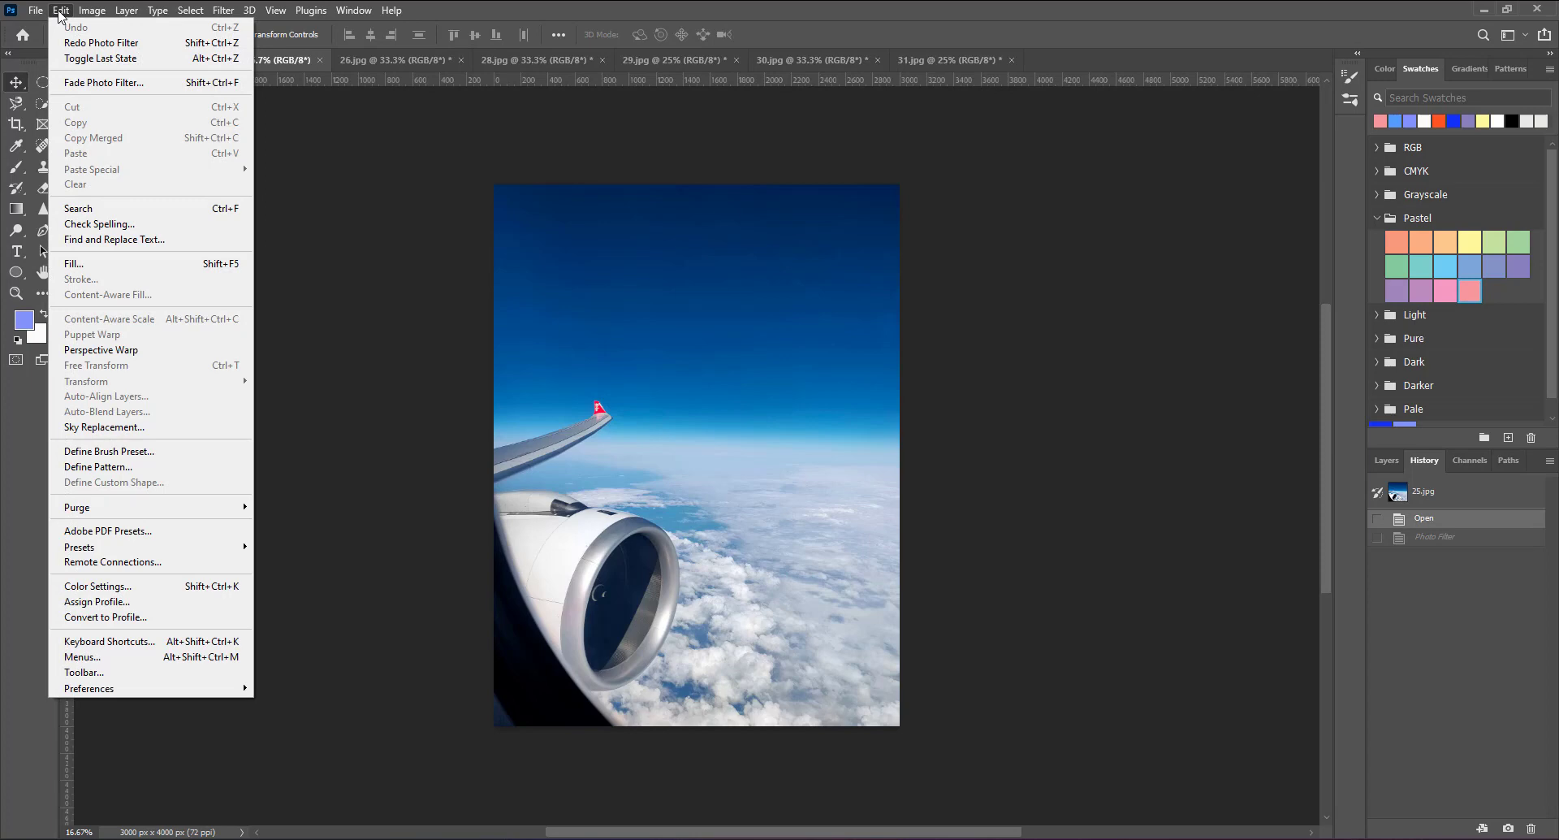
{"action": "left_click", "coordinate": [422, 61]}
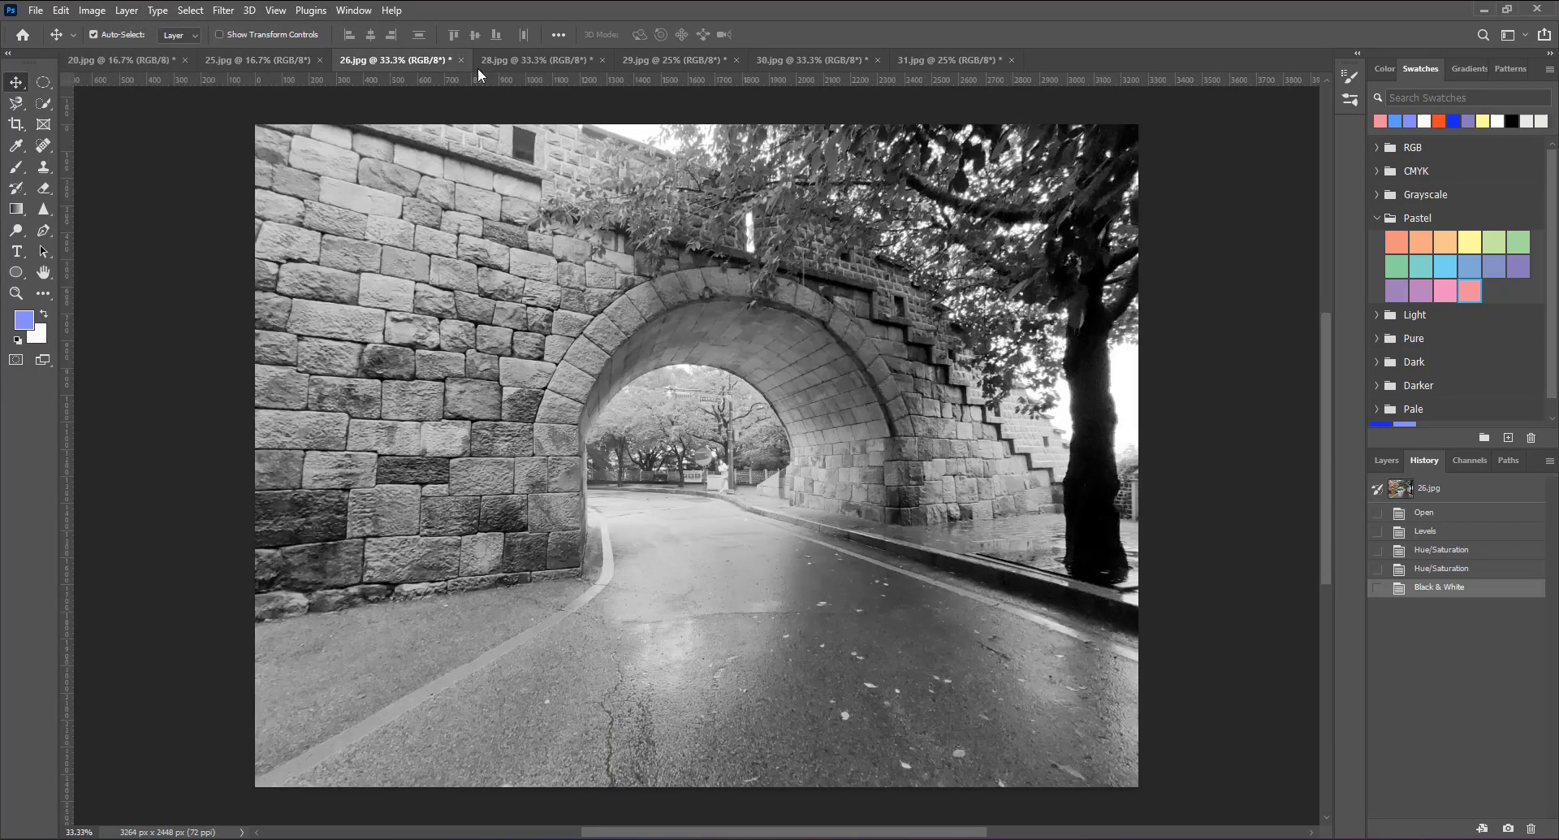
{"action": "left_click", "coordinate": [541, 61]}
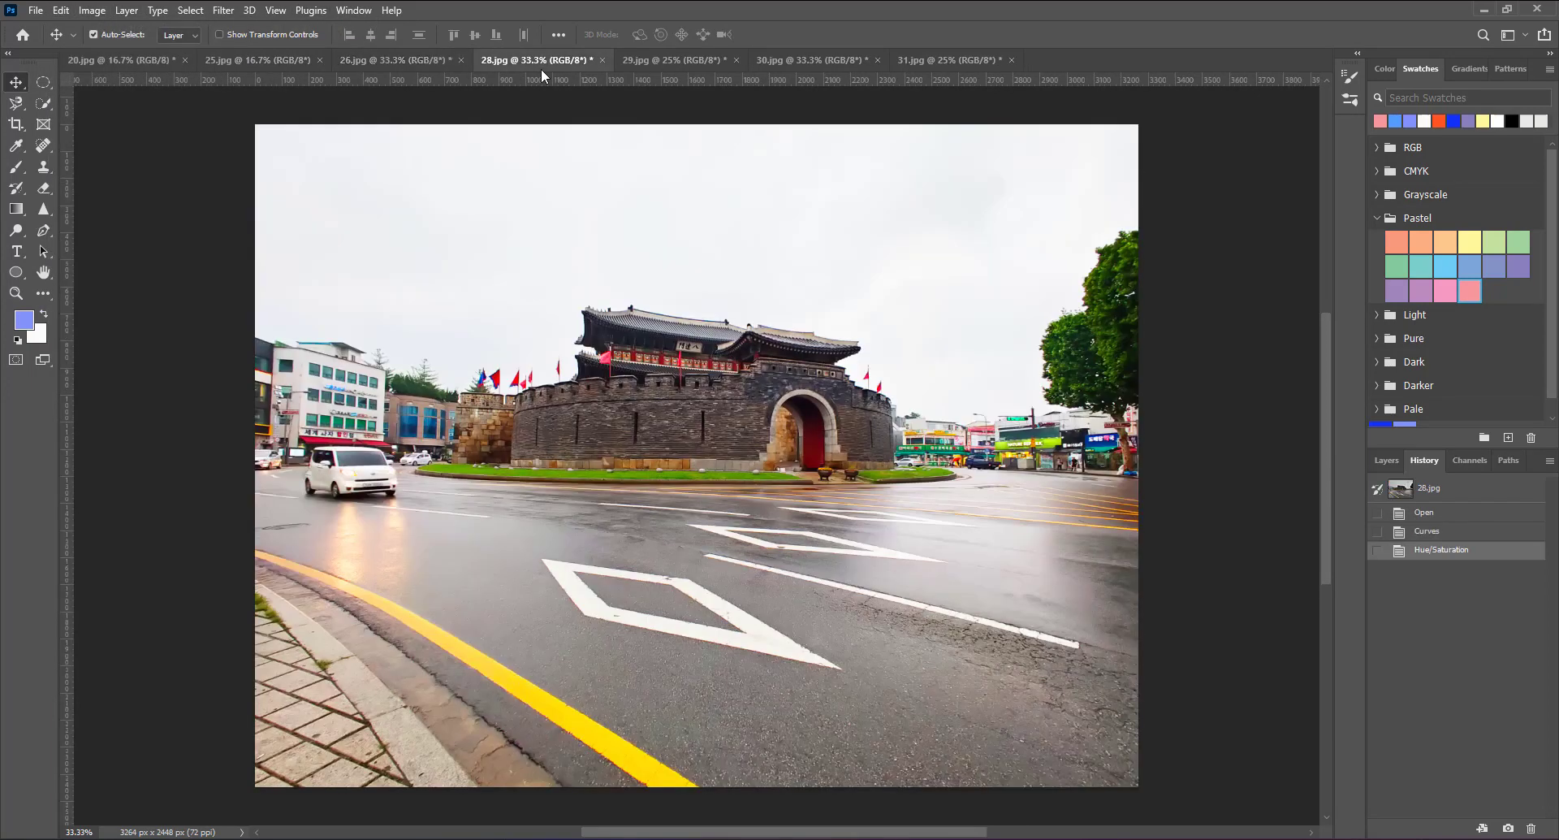
Step: Start Sky Replacement on gate photo 28.jpg and drag its dialog off the image
{"action": "left_click", "coordinate": [71, 9]}
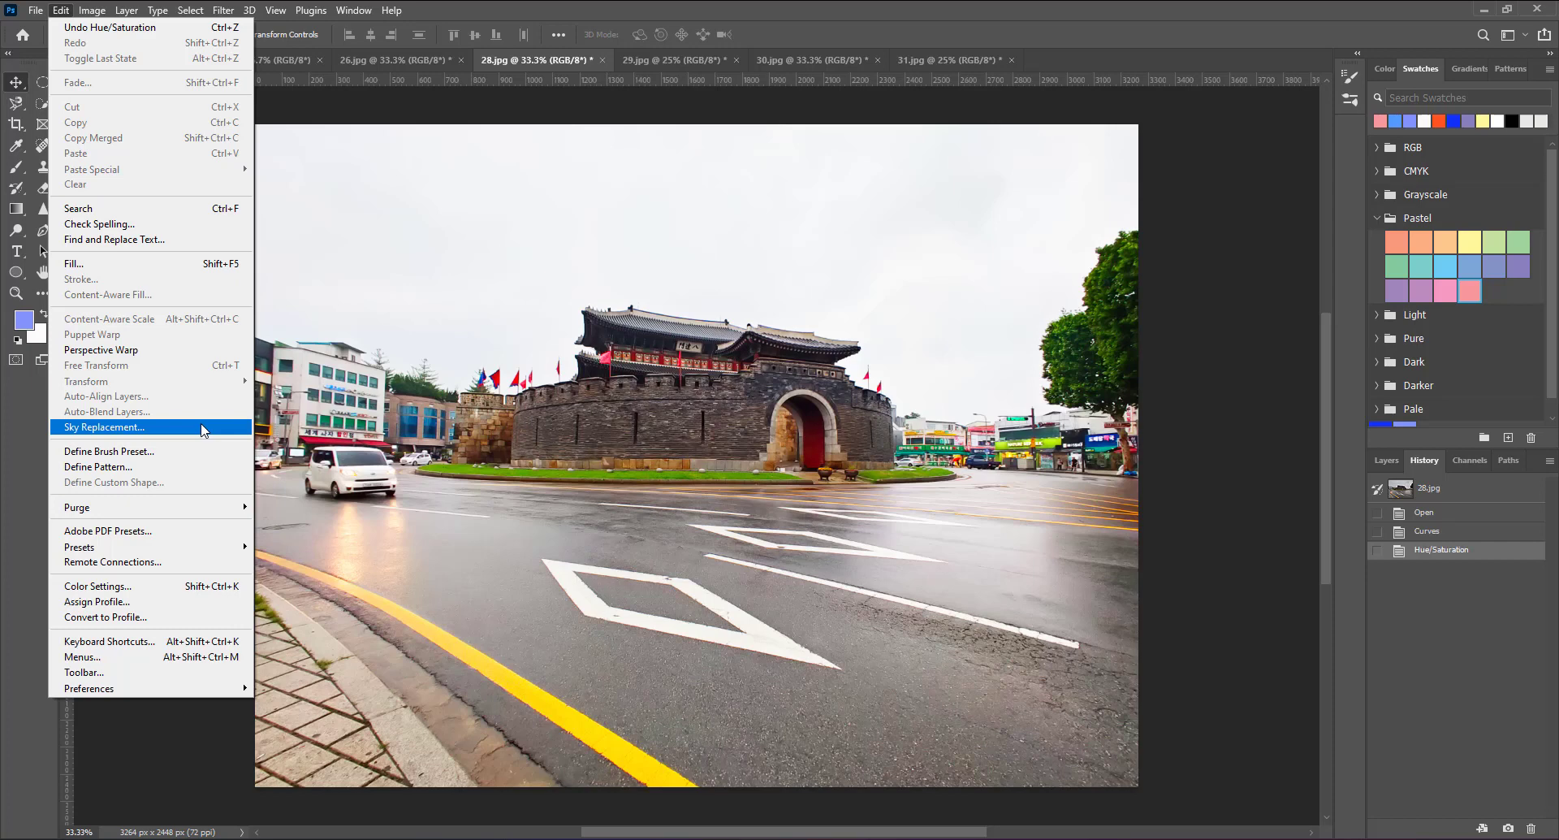
{"action": "left_click", "coordinate": [202, 428]}
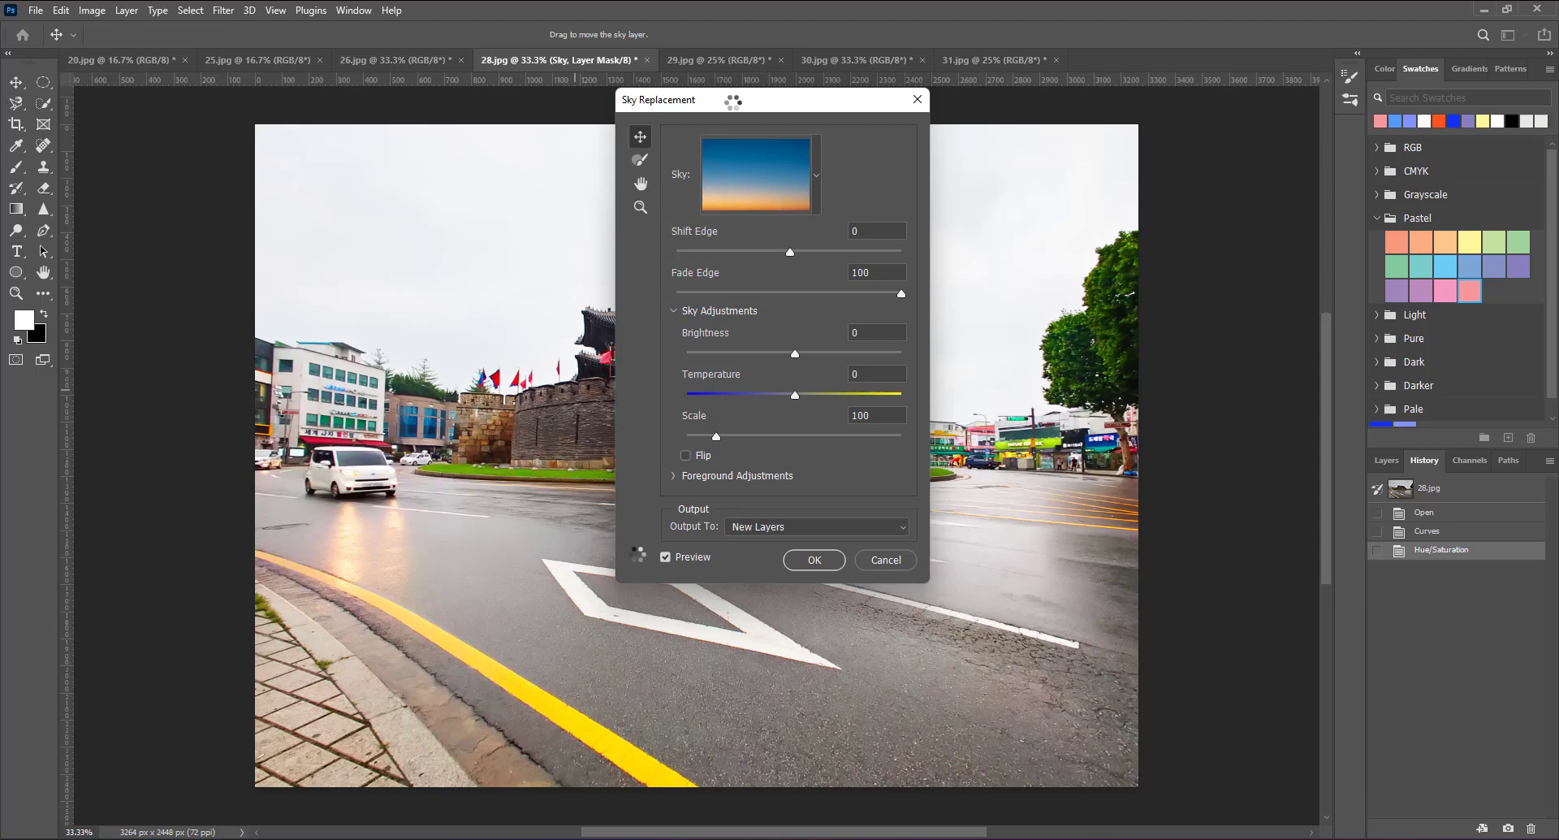
{"action": "mouse_move", "coordinate": [729, 108]}
{"action": "left_mouse_down"}
{"action": "mouse_move", "coordinate": [386, 119]}
{"action": "mouse_move", "coordinate": [1148, 102]}
{"action": "left_mouse_up"}
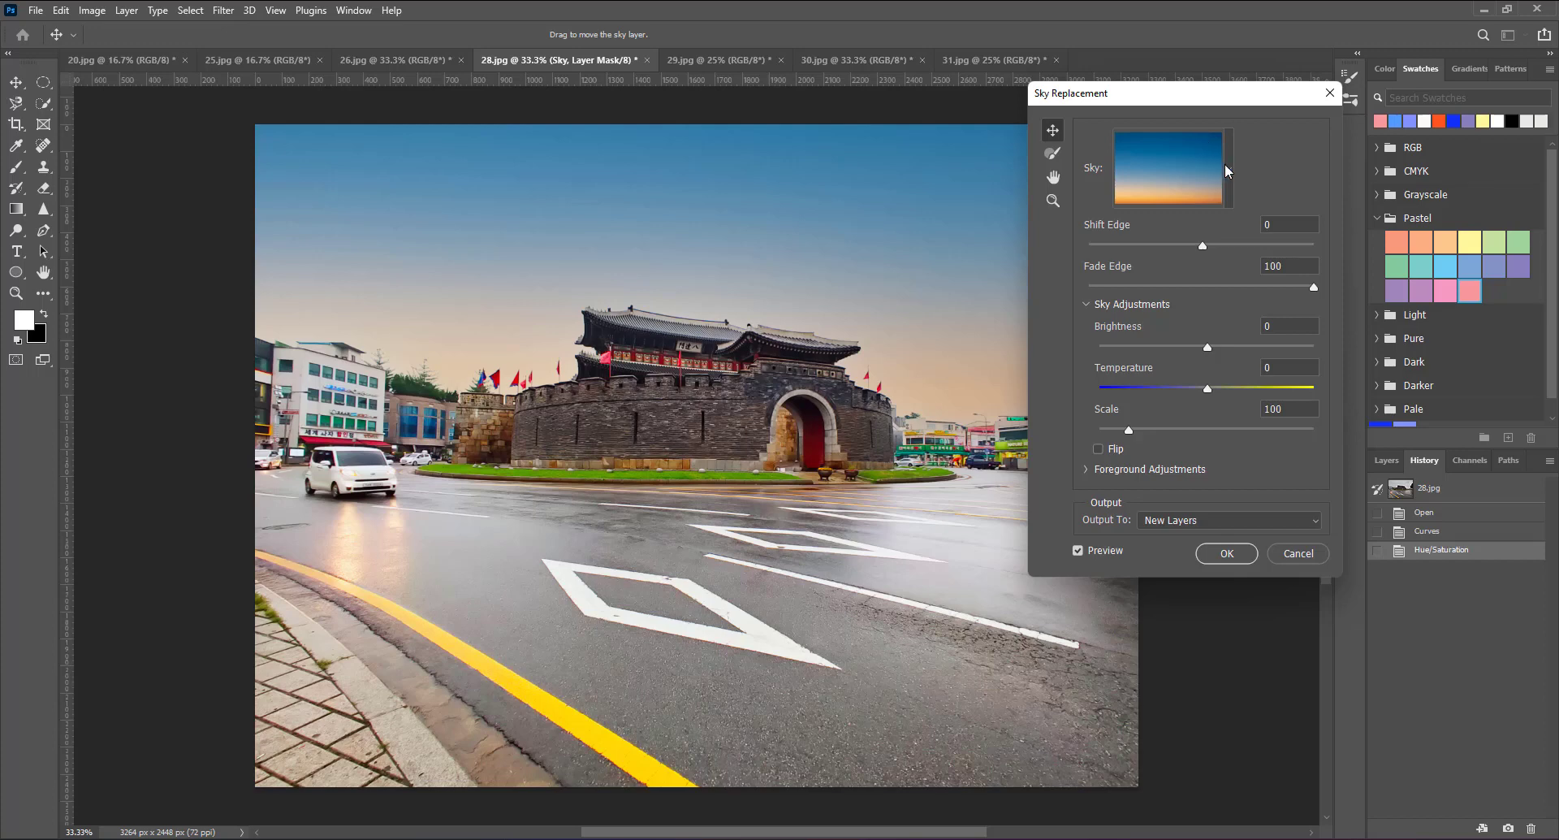
Step: Browse the Blue Skies presets, then choose the pink sunset sky from Spectacular
{"action": "left_click", "coordinate": [1228, 167]}
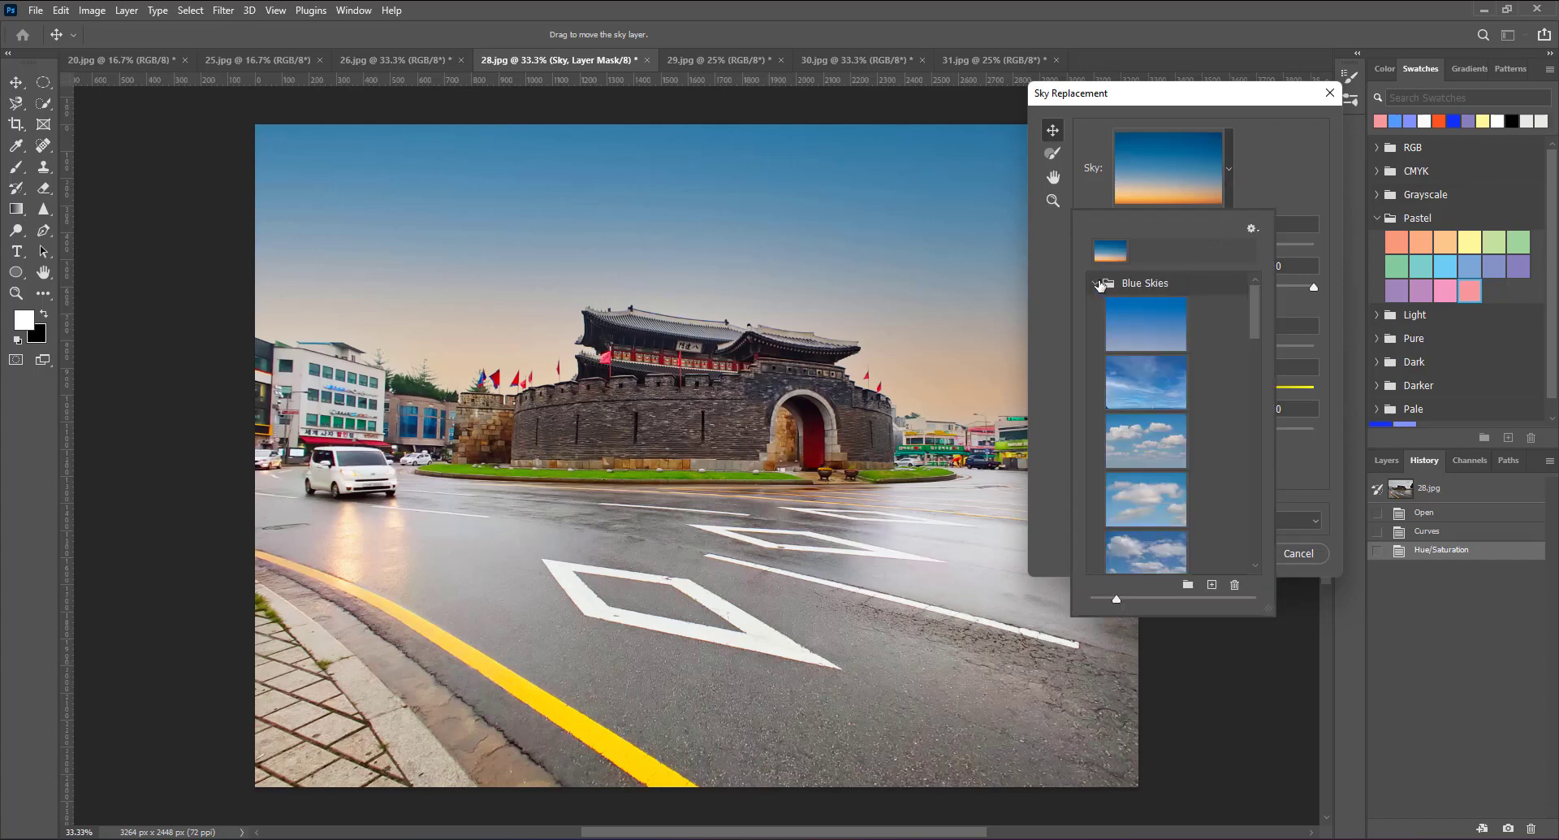
{"action": "left_click", "coordinate": [1098, 284]}
{"action": "left_click", "coordinate": [1095, 307]}
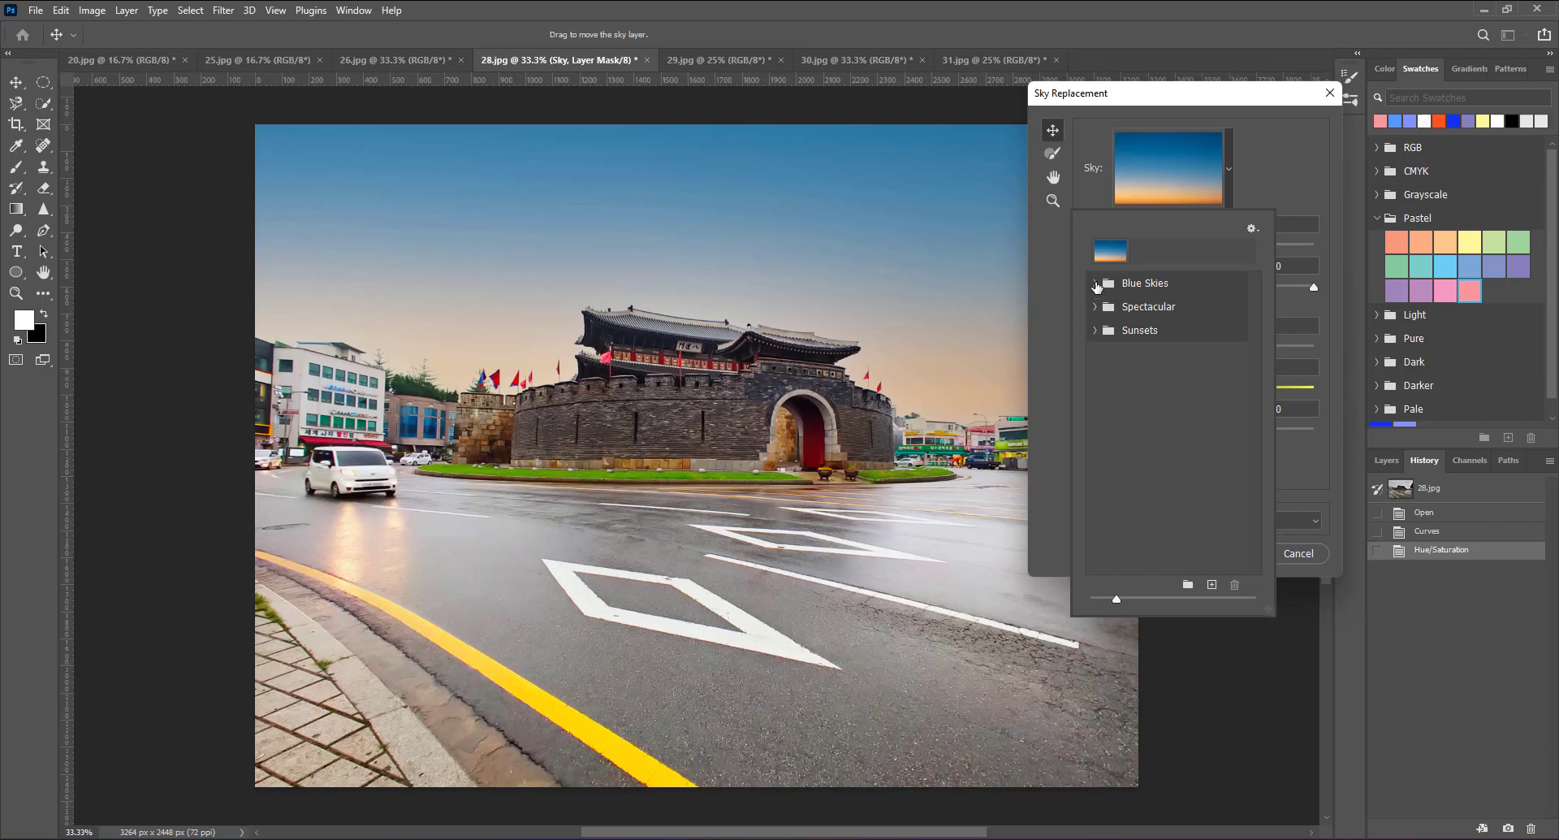
{"action": "left_click", "coordinate": [1096, 284]}
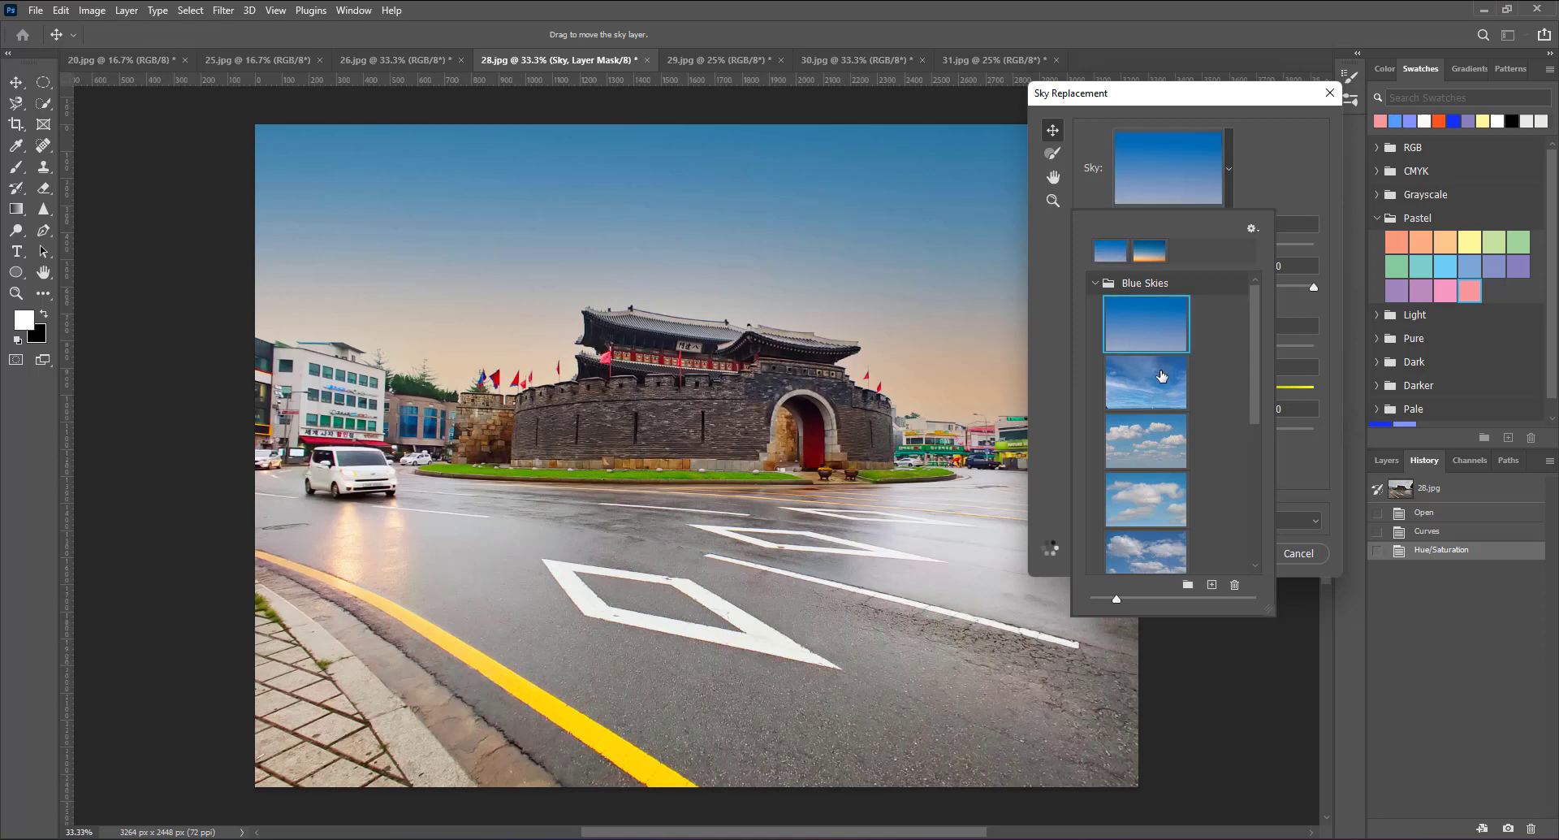
{"action": "left_click", "coordinate": [1157, 400]}
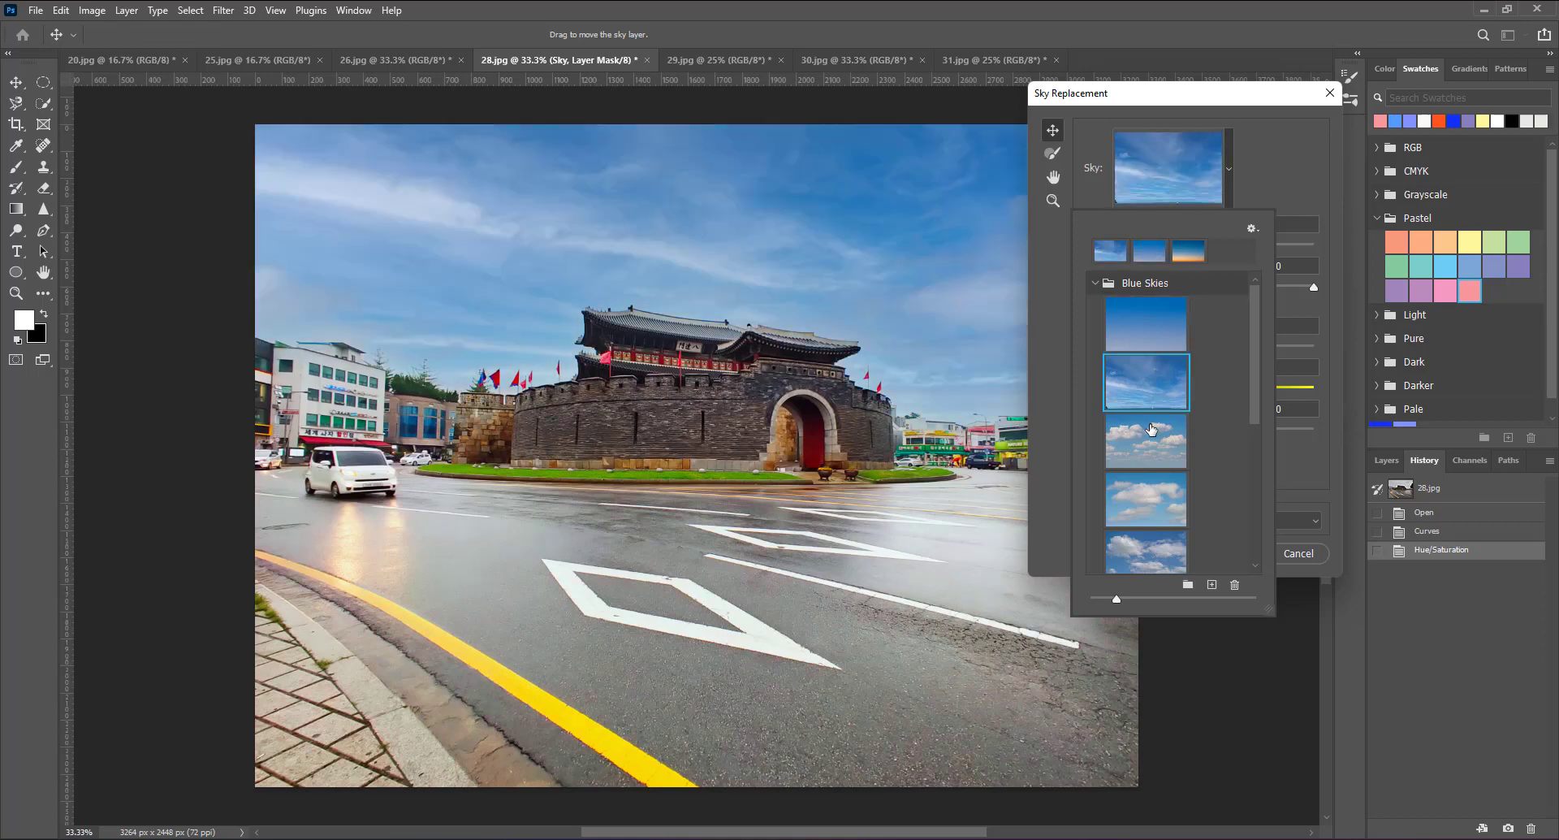
{"action": "left_click", "coordinate": [1149, 425]}
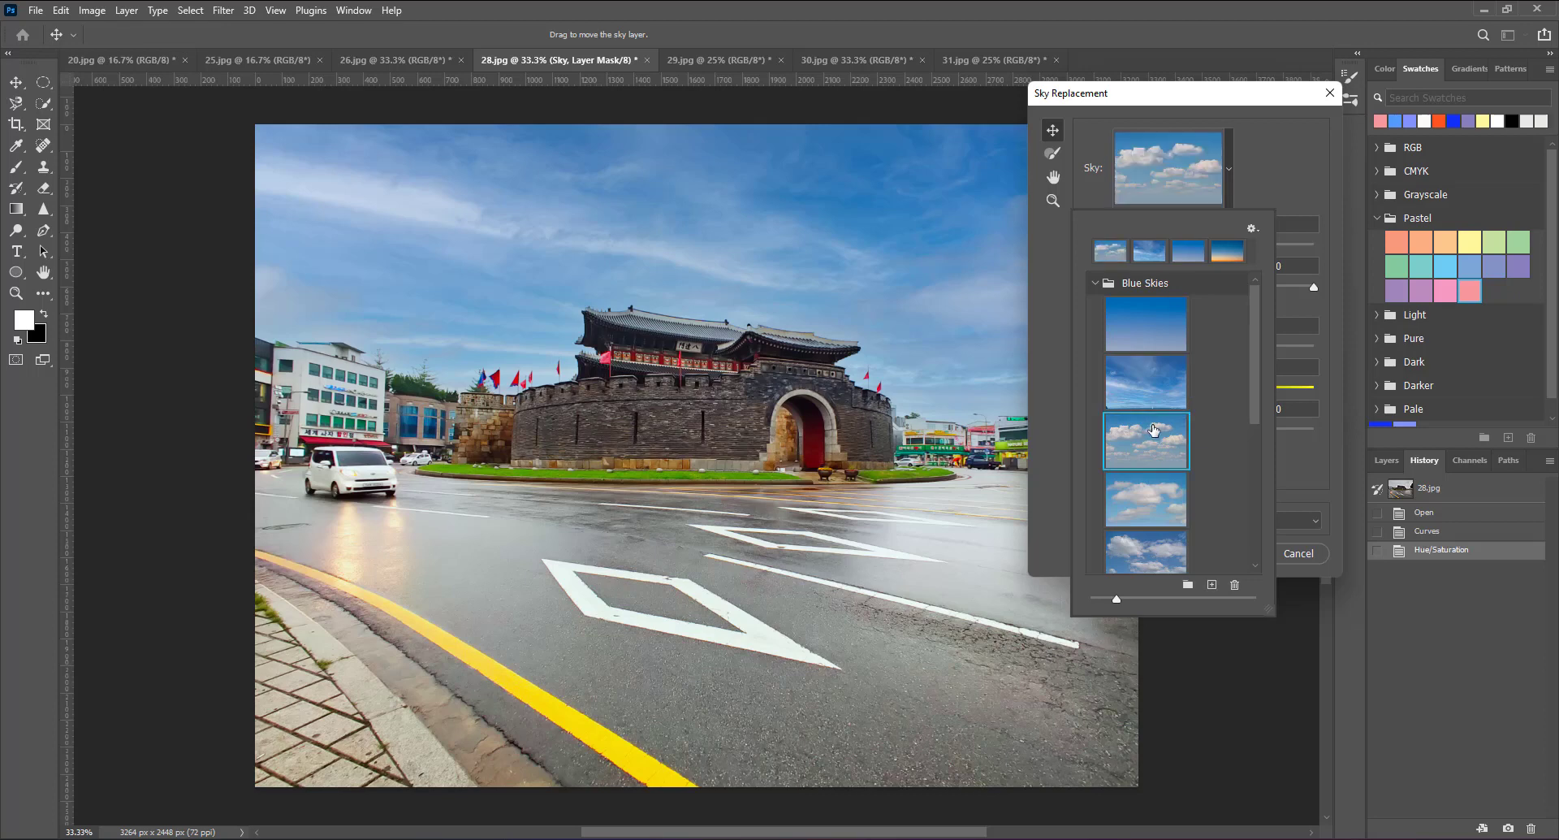
{"action": "left_click", "coordinate": [1096, 283]}
{"action": "left_click", "coordinate": [1096, 307]}
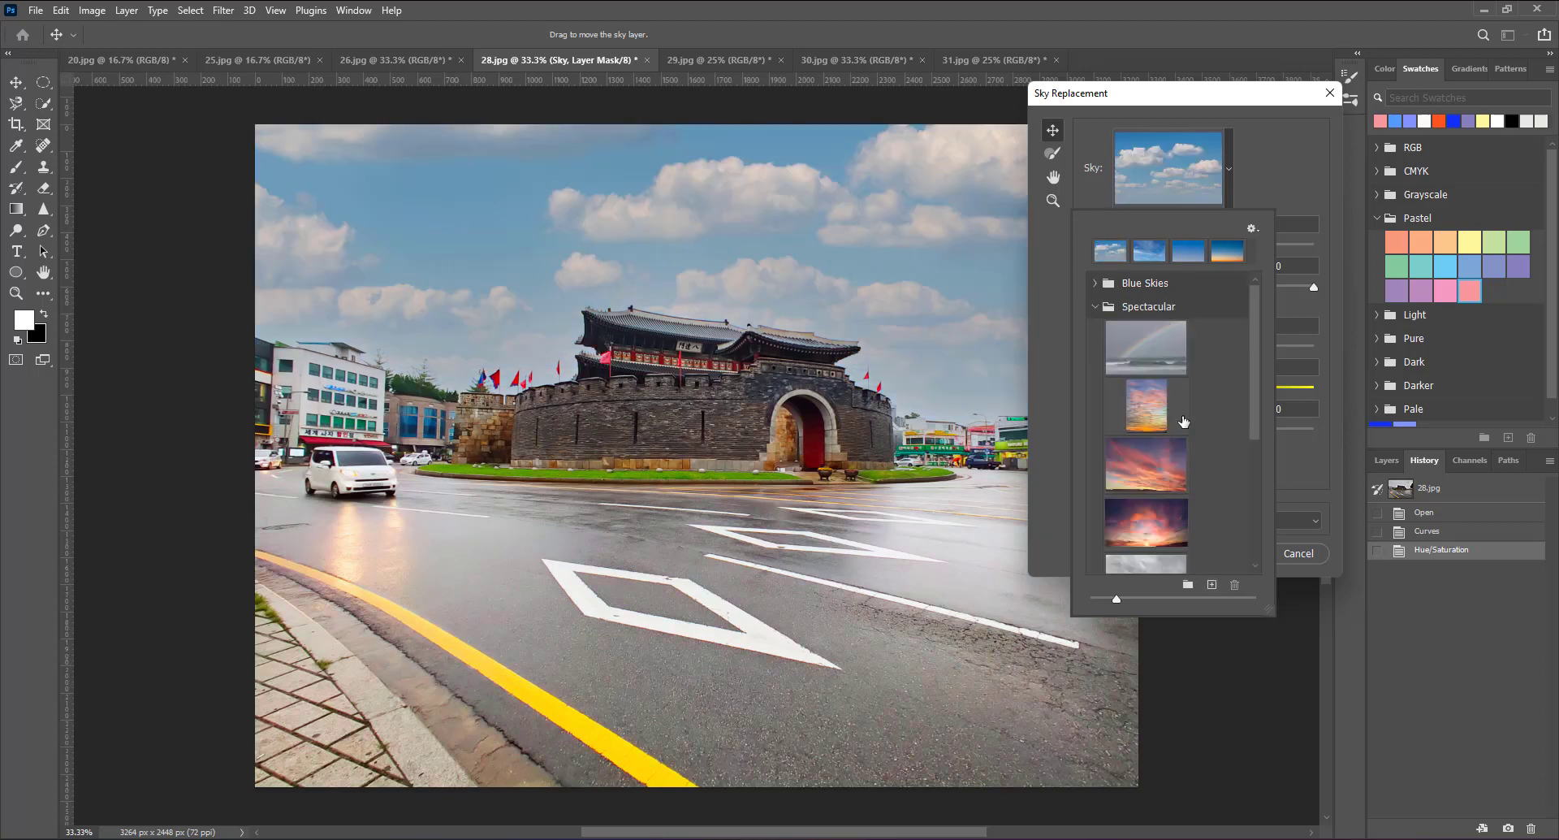
{"action": "scroll", "coordinate": [1183, 427], "scroll_direction": "down", "scroll_amount": 1}
{"action": "left_click", "coordinate": [1215, 419]}
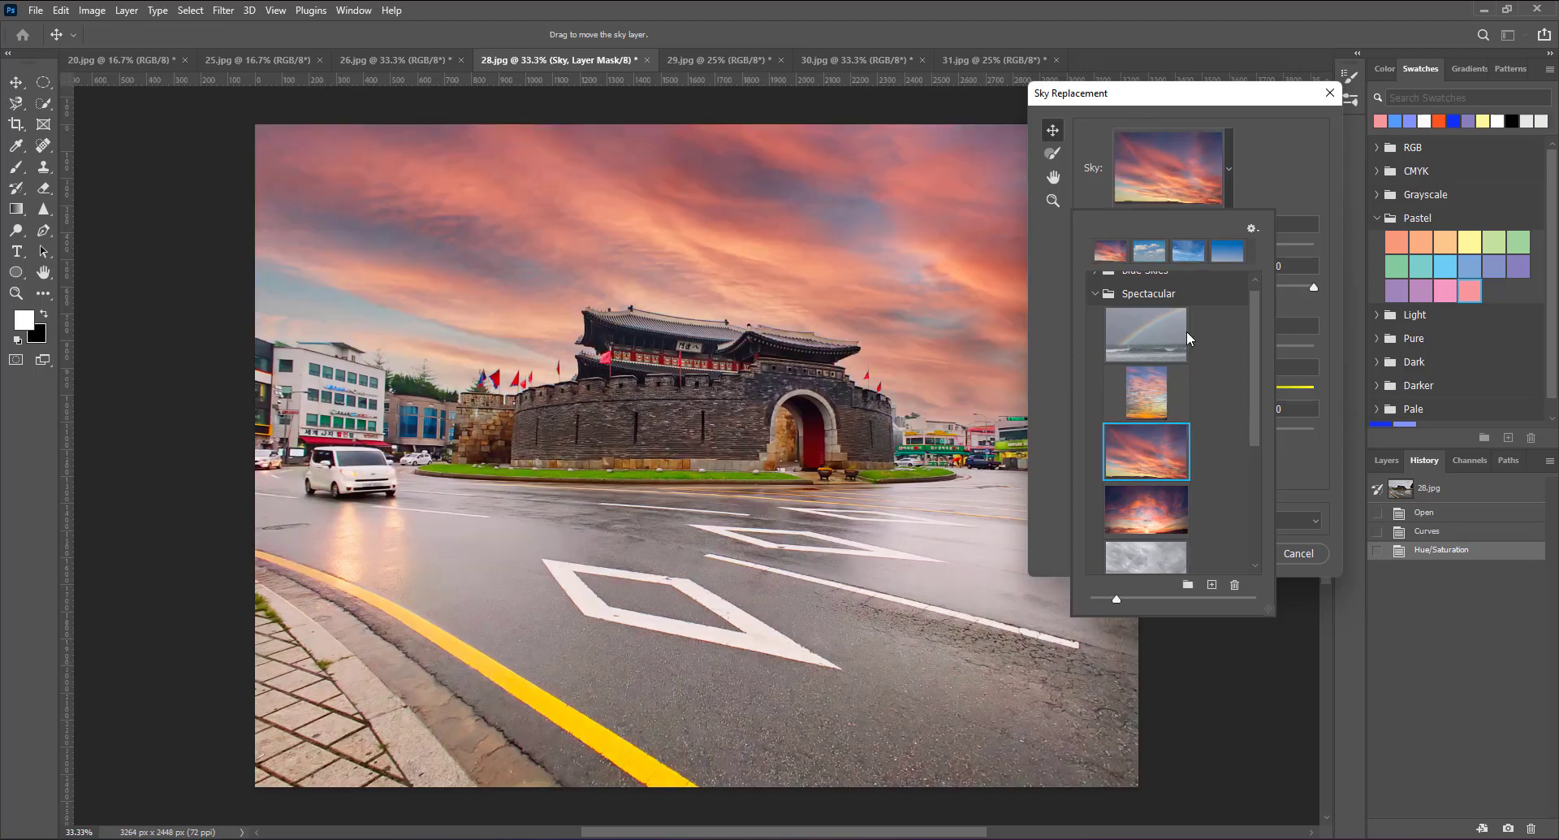
{"action": "left_click", "coordinate": [1291, 195]}
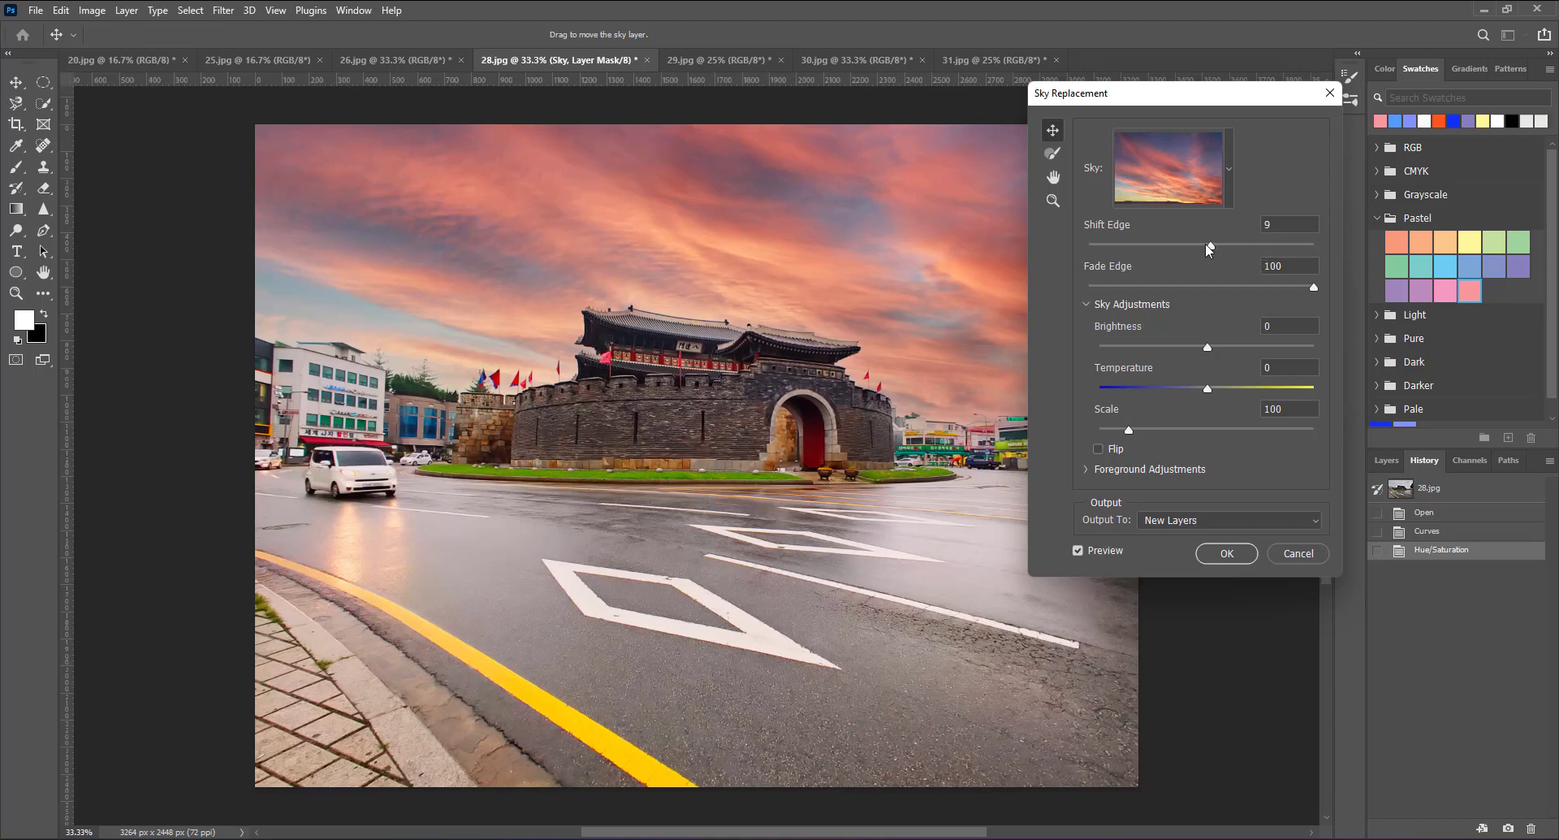
Step: Tune the sky: shift edge to -12, warm the temperature, and adjust brightness
{"action": "left_click_drag", "start_coordinate": [1207, 245], "coordinate": [1188, 243]}
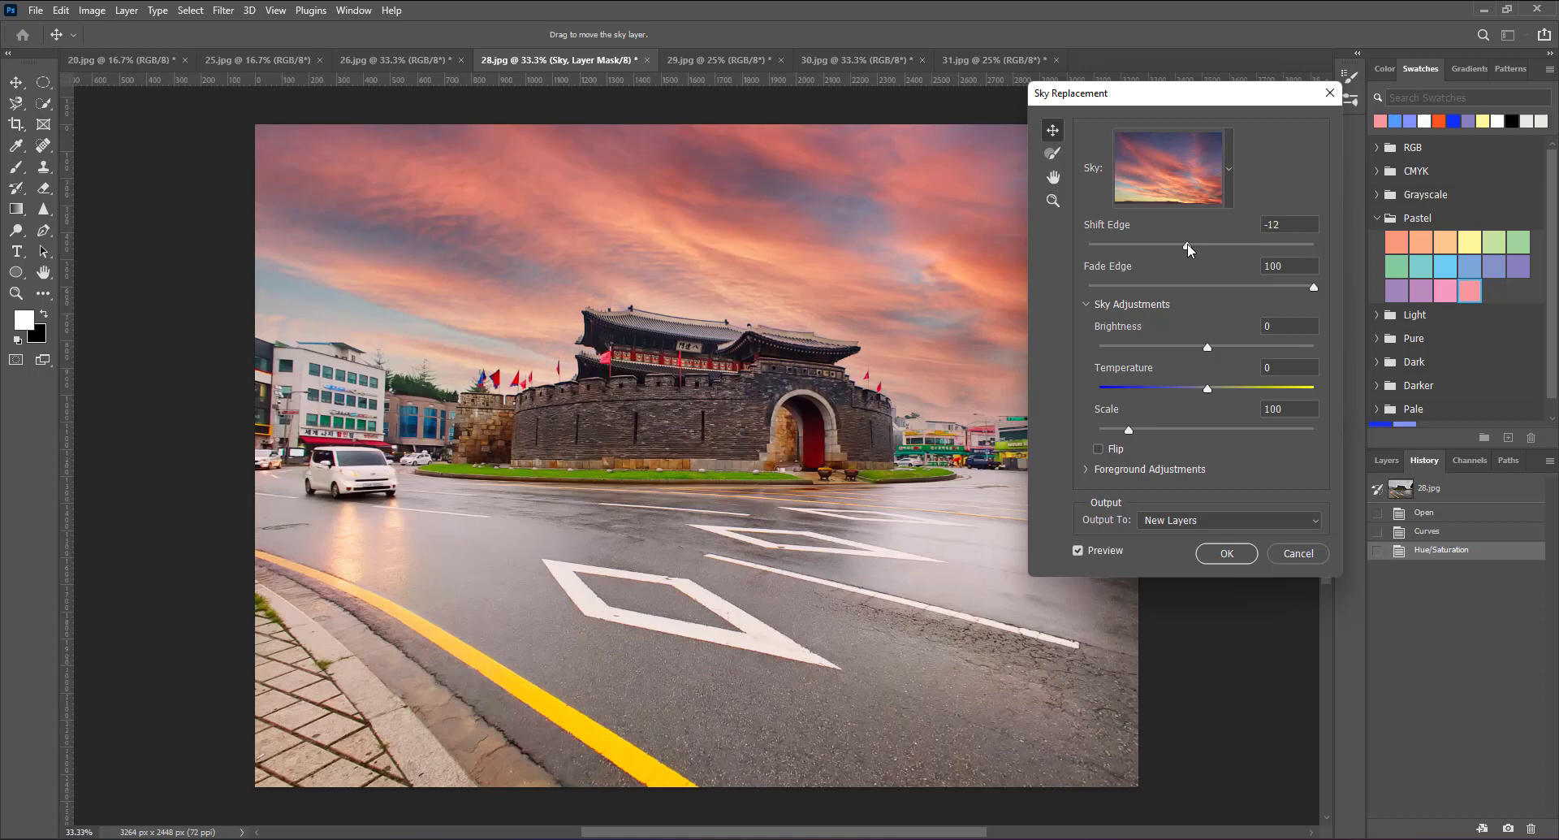
{"action": "left_click_drag", "start_coordinate": [1184, 243], "coordinate": [1182, 244]}
{"action": "left_click_drag", "start_coordinate": [1209, 388], "coordinate": [1142, 392]}
{"action": "mouse_move", "coordinate": [1213, 347]}
{"action": "left_mouse_down"}
{"action": "mouse_move", "coordinate": [1189, 348]}
{"action": "mouse_move", "coordinate": [1212, 348]}
{"action": "left_mouse_up"}
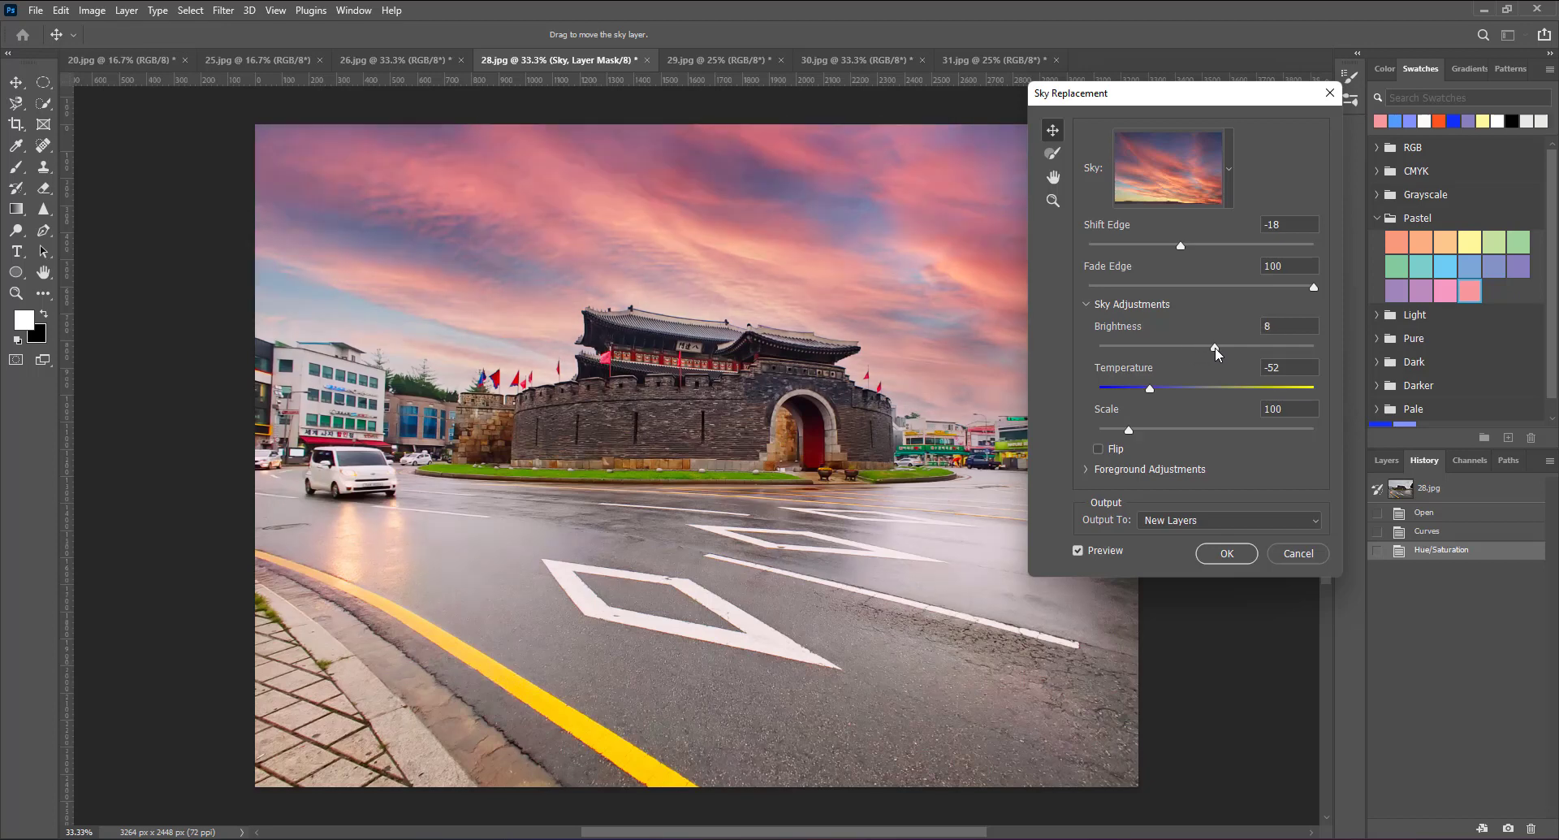
{"action": "left_click_drag", "start_coordinate": [1150, 391], "coordinate": [1147, 387]}
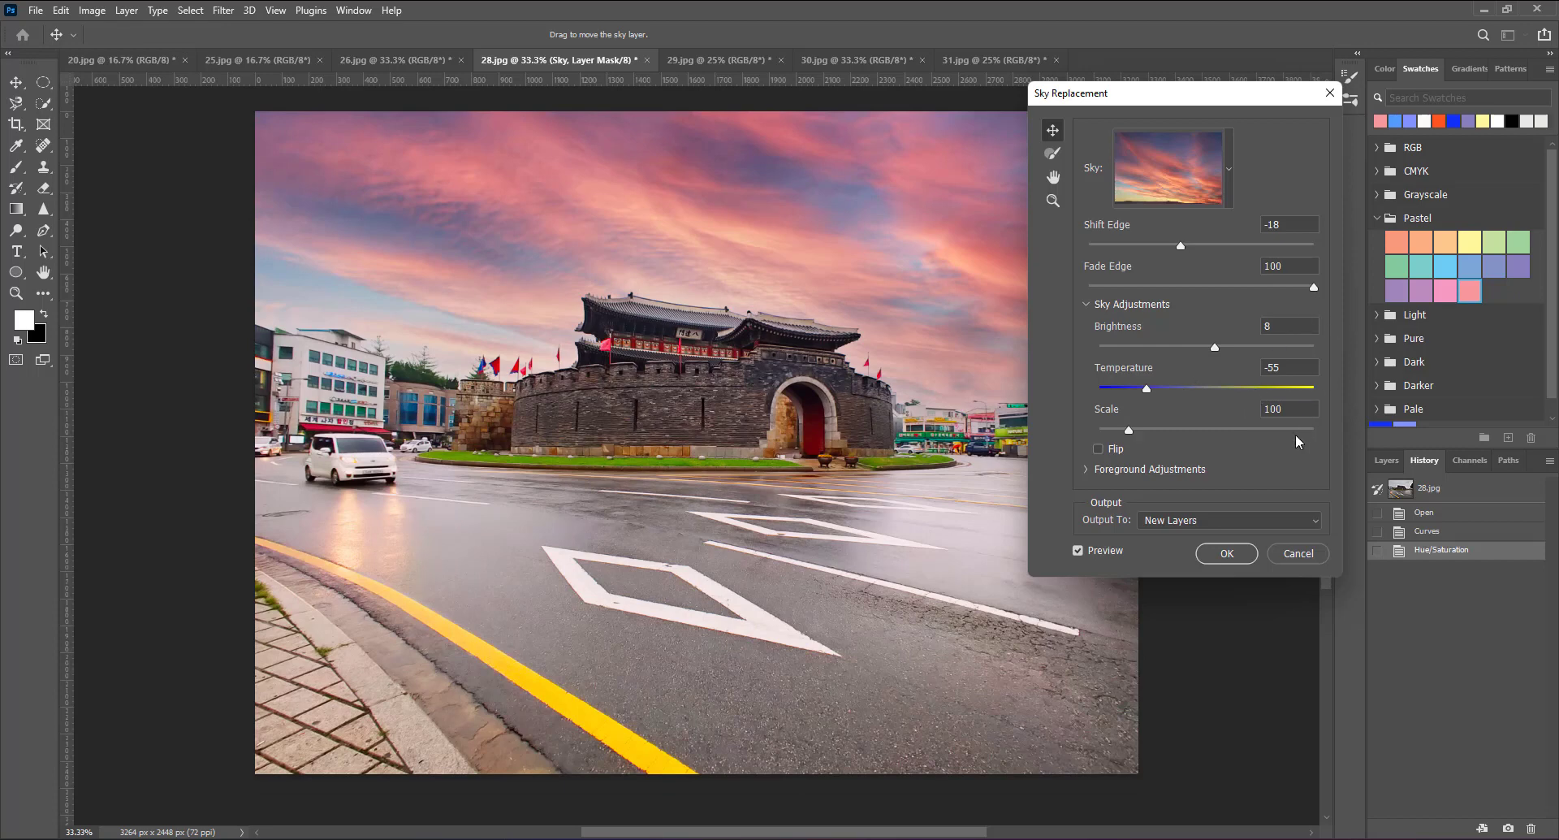
Step: Output the sky replacement to new layers, apply it, and view the Layers panel
{"action": "left_click", "coordinate": [1269, 514]}
{"action": "left_click", "coordinate": [1087, 469]}
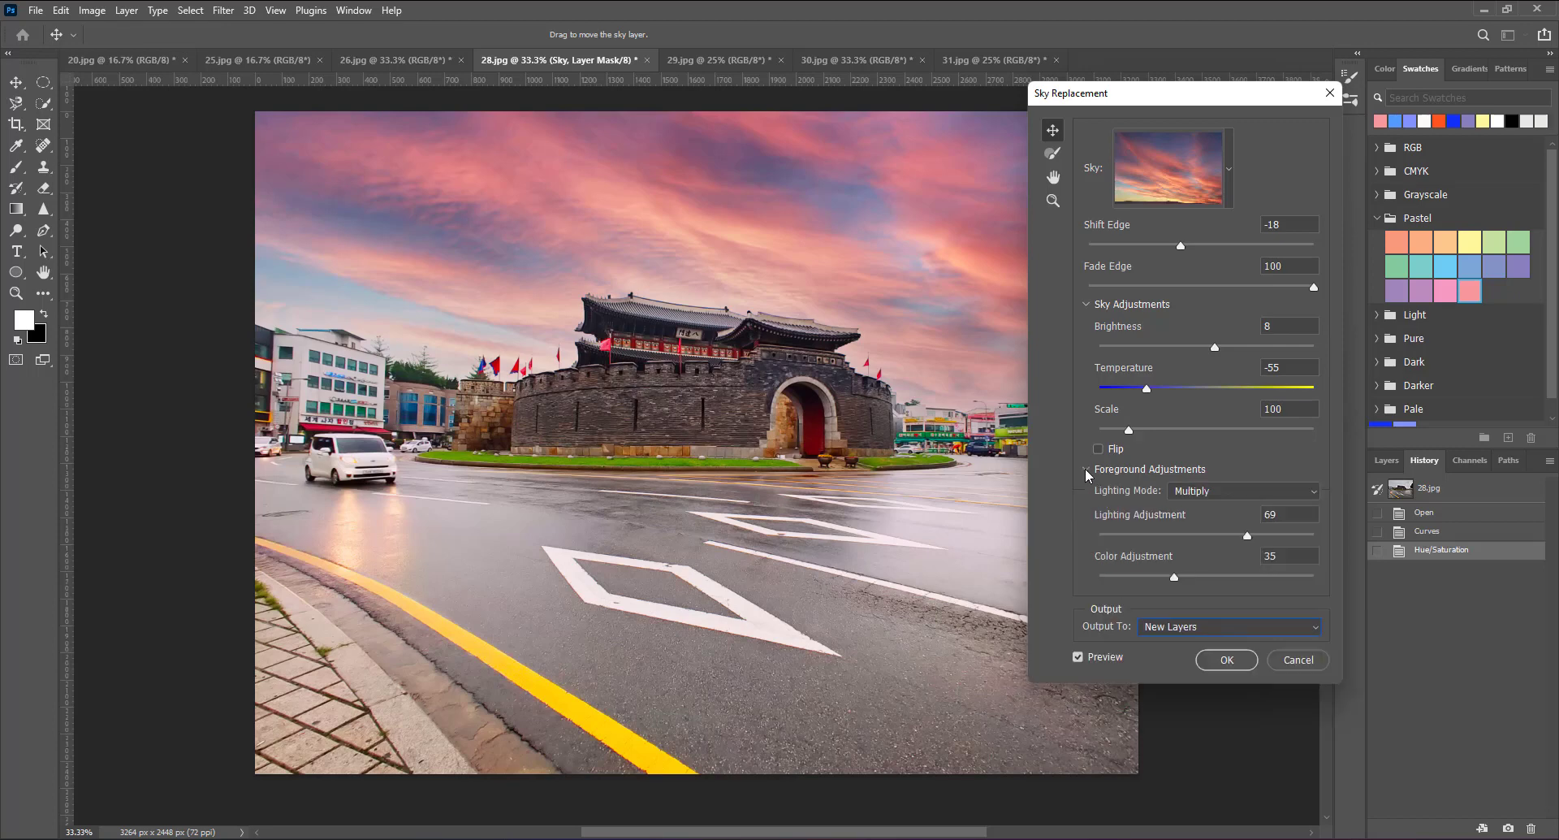
{"action": "left_click", "coordinate": [1087, 469]}
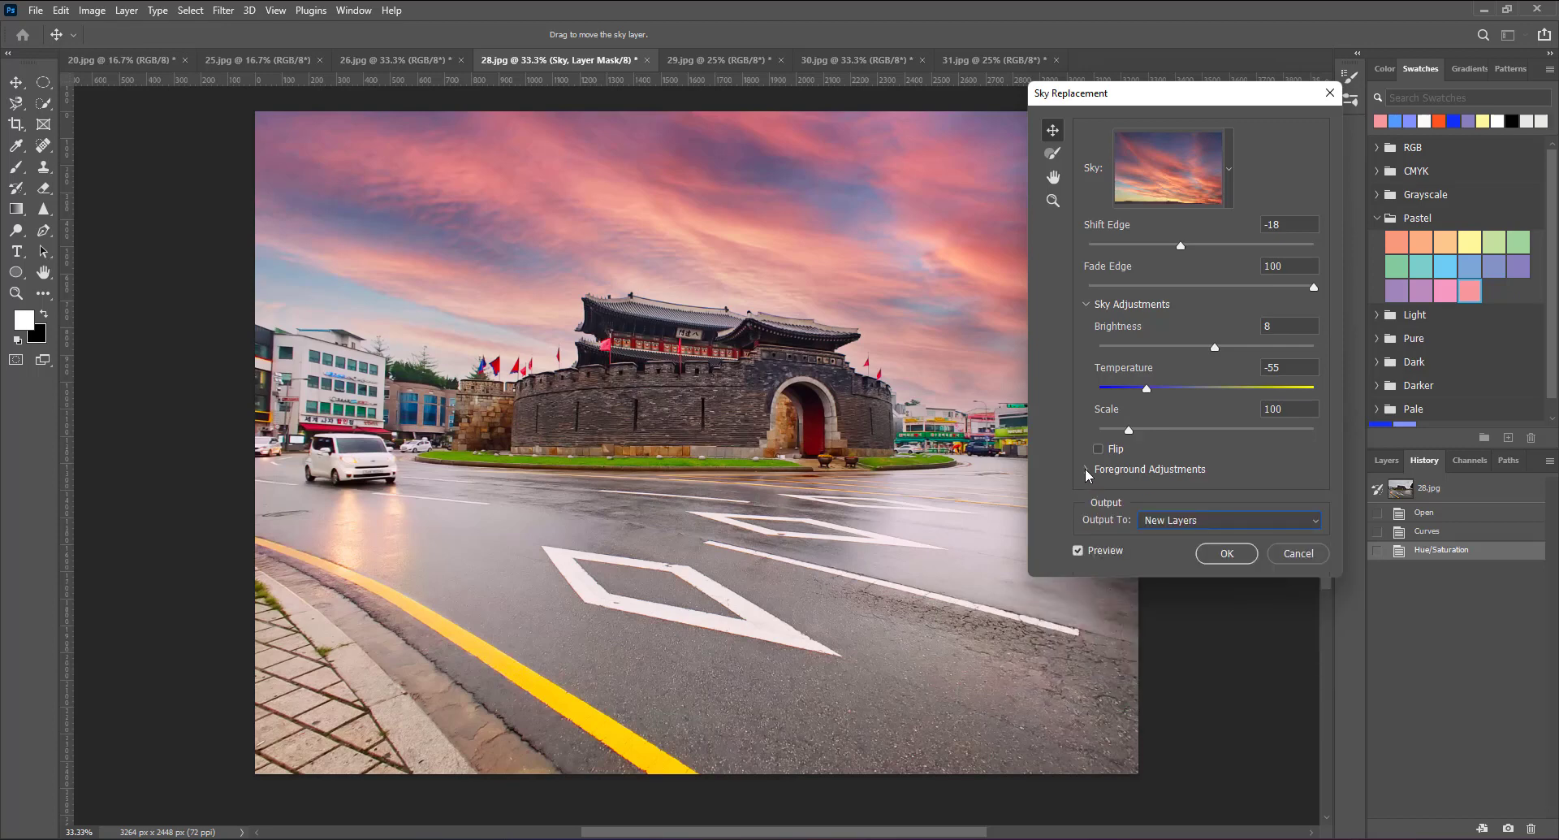
{"action": "left_click", "coordinate": [1228, 550]}
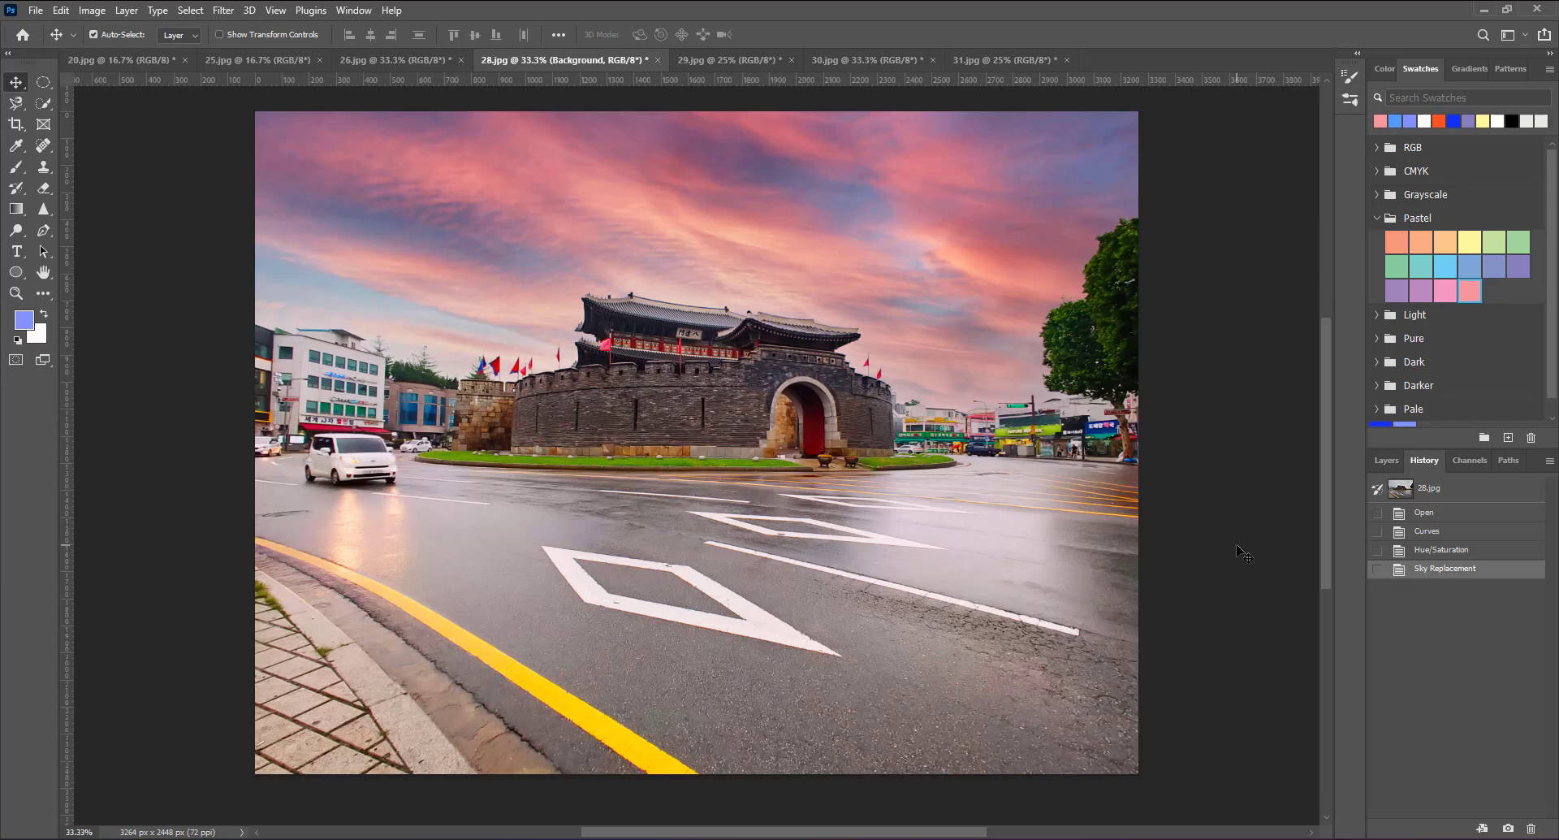
{"action": "left_click", "coordinate": [1389, 460]}
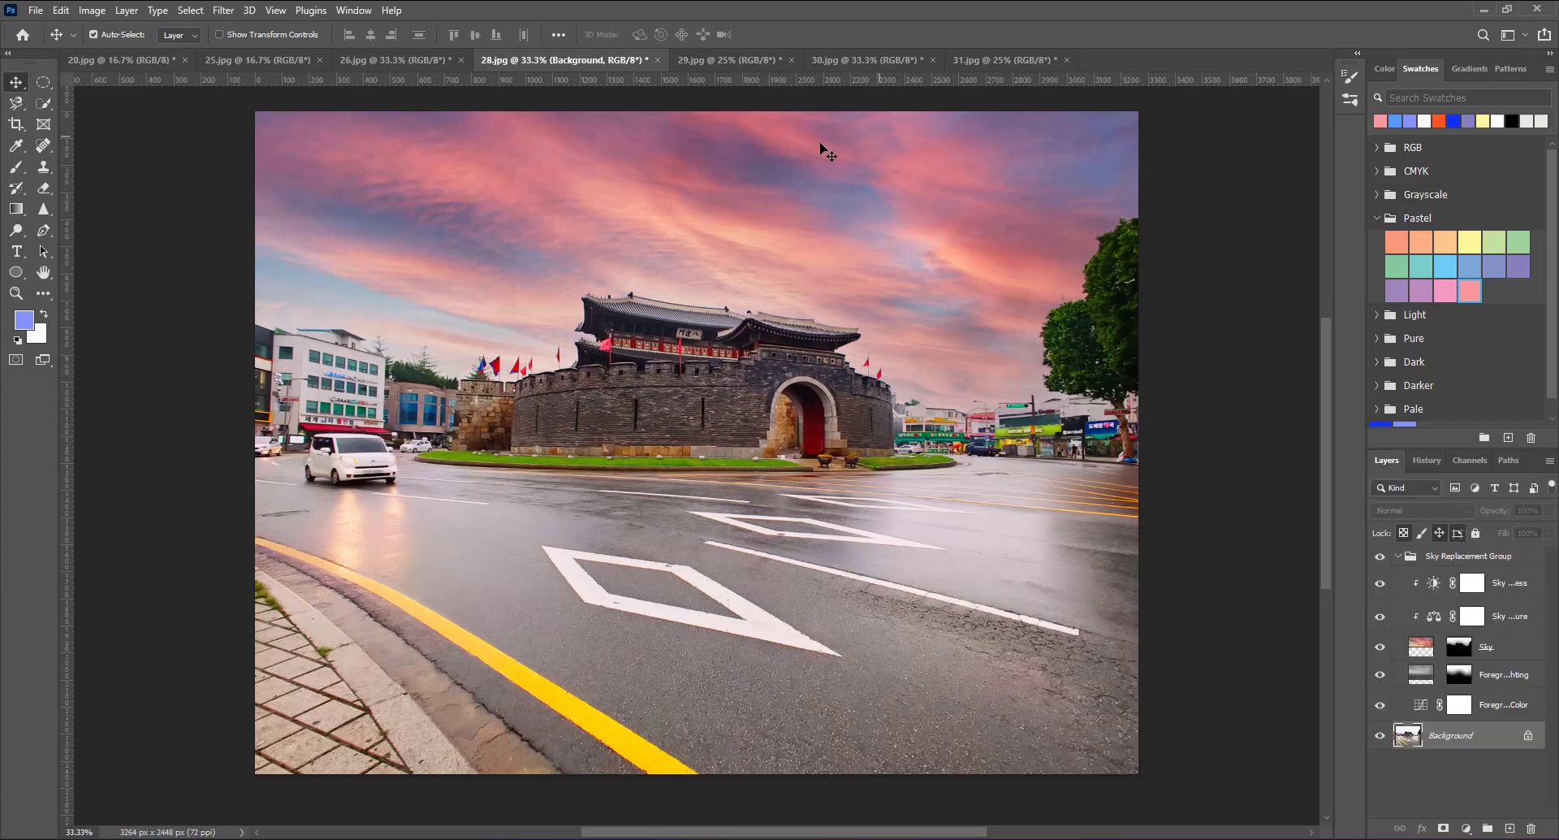
{"action": "left_click", "coordinate": [746, 56]}
Step: Switch to the hanok photo 30.jpg and start Sky Replacement on it
{"action": "left_click", "coordinate": [845, 55]}
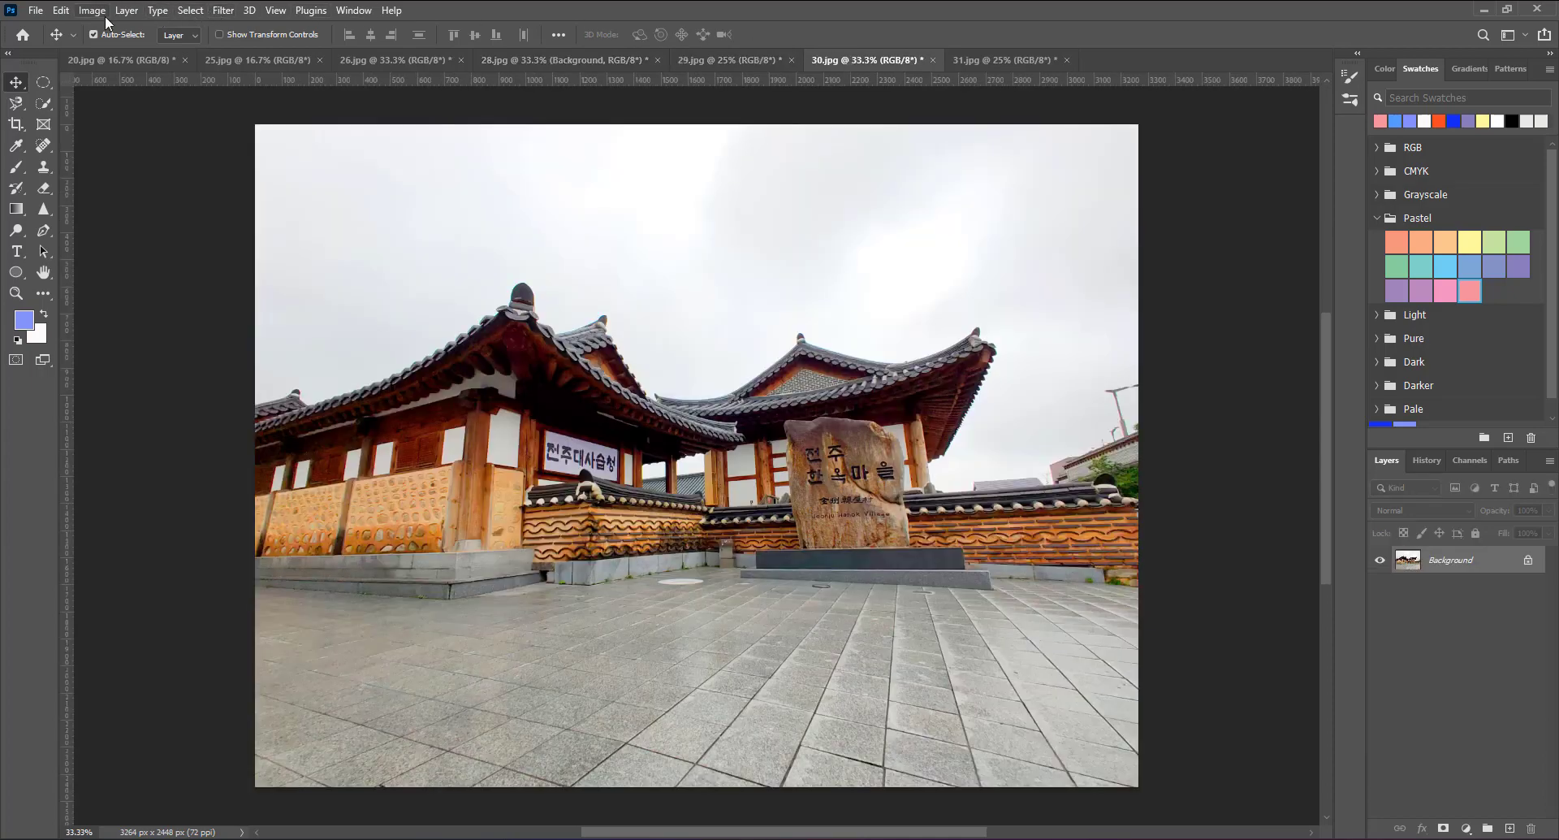
{"action": "left_click", "coordinate": [69, 16]}
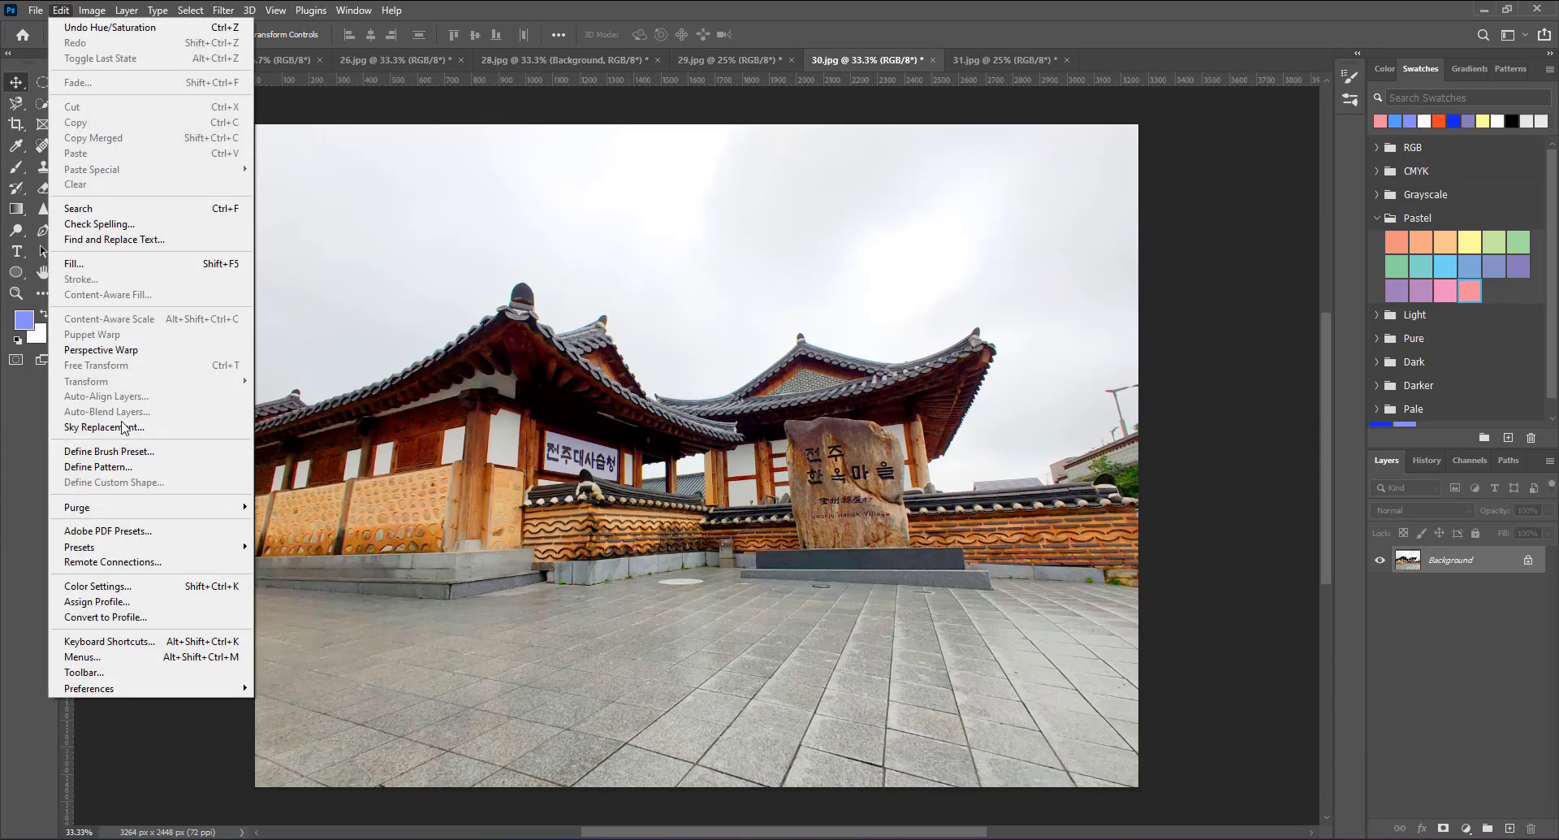
{"action": "left_click", "coordinate": [126, 428]}
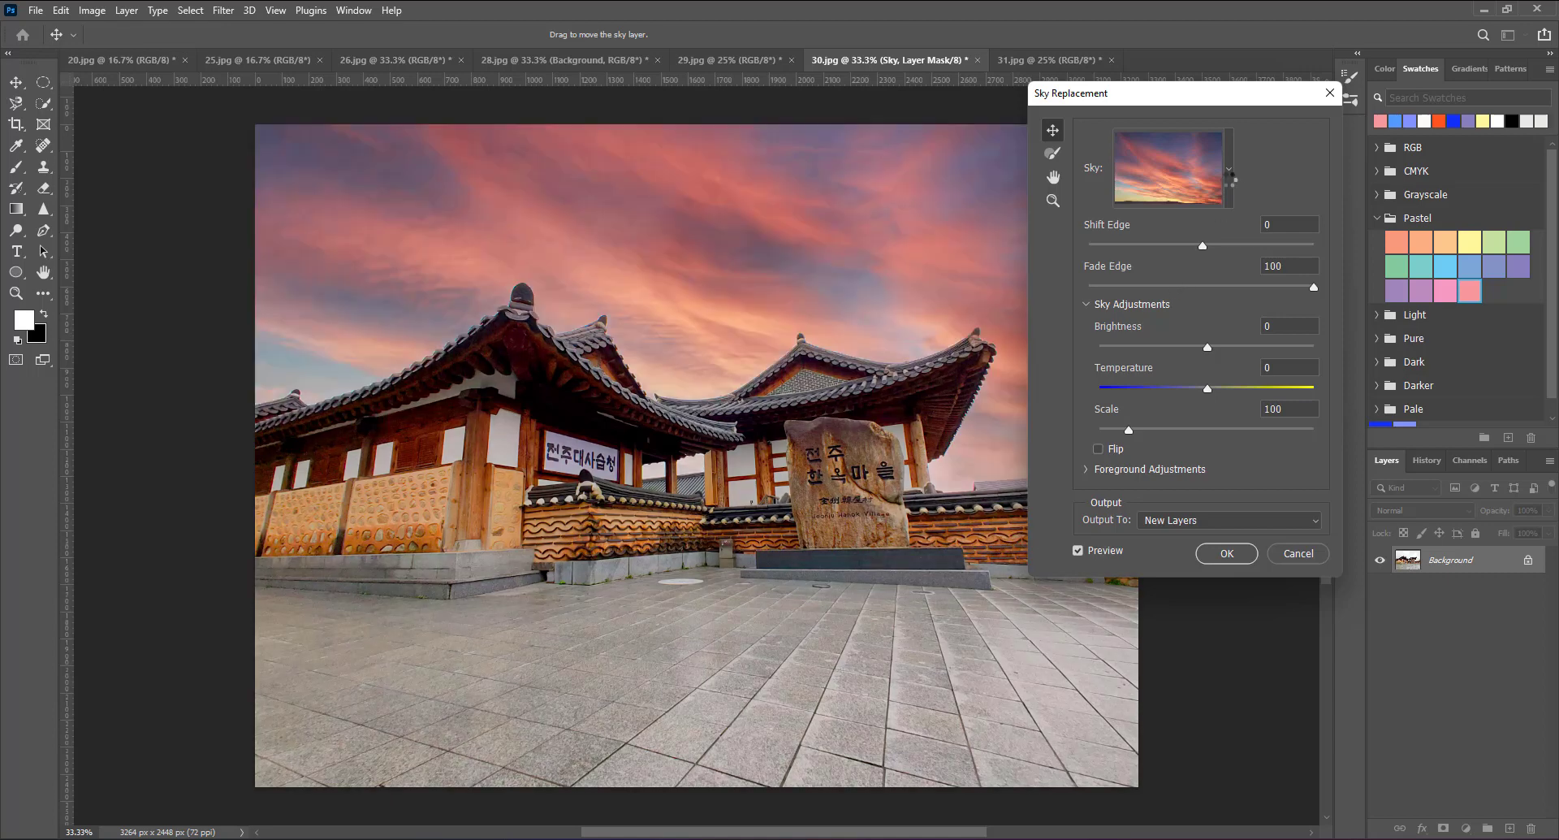
Step: Choose the pink-clouded sunset sky from the Sky Replacement presets
{"action": "left_click", "coordinate": [1230, 172]}
{"action": "scroll", "coordinate": [1253, 398], "scroll_direction": "down", "scroll_amount": 2}
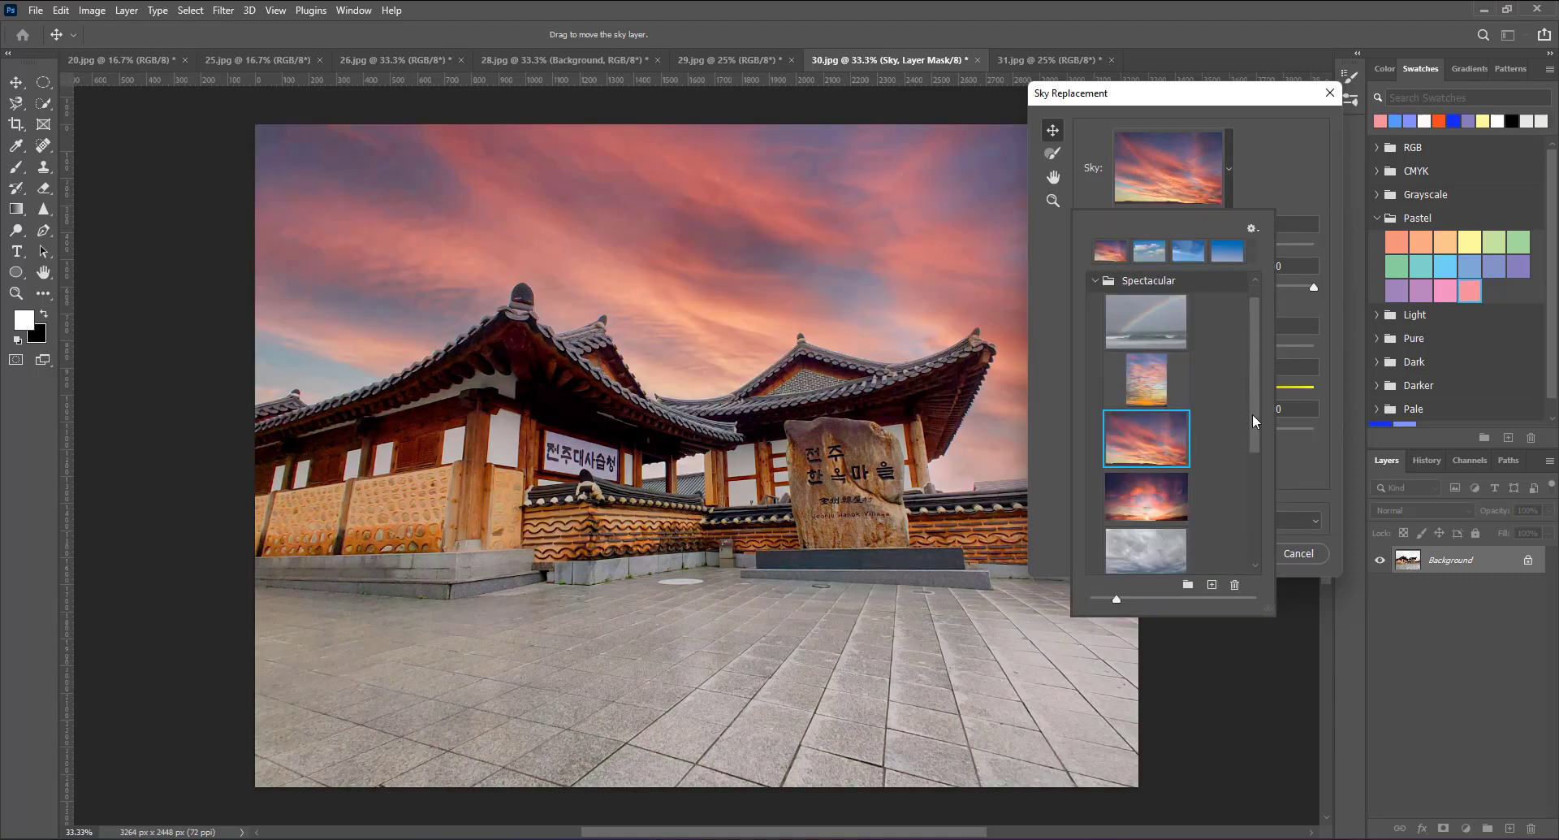
{"action": "scroll", "coordinate": [1255, 416], "scroll_direction": "down", "scroll_amount": 1}
{"action": "scroll", "coordinate": [1255, 417], "scroll_direction": "down", "scroll_amount": 1}
{"action": "scroll", "coordinate": [1255, 416], "scroll_direction": "down", "scroll_amount": 1}
{"action": "scroll", "coordinate": [1255, 417], "scroll_direction": "down", "scroll_amount": 1}
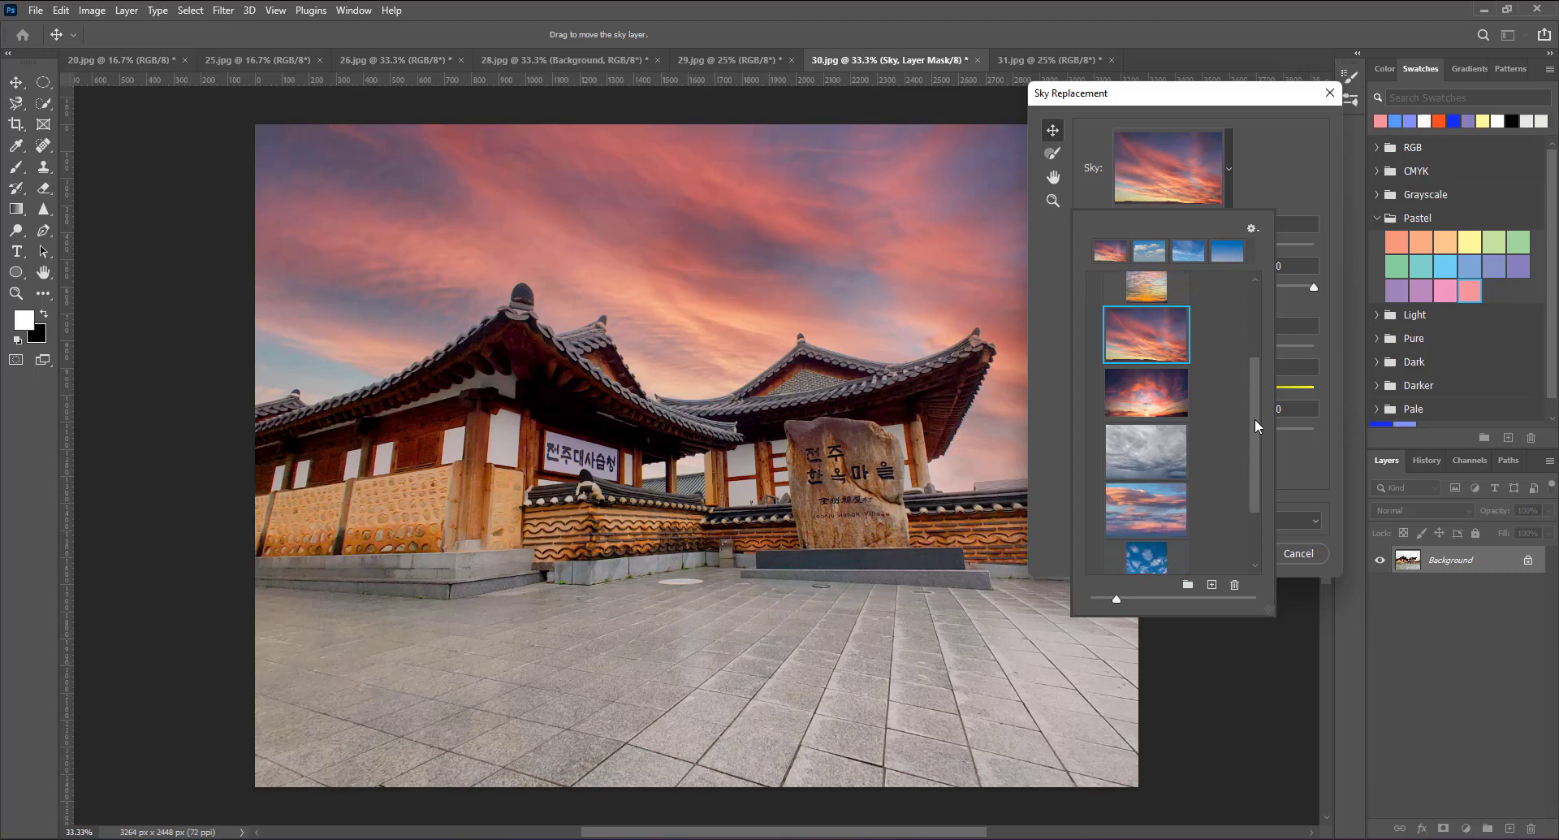
{"action": "scroll", "coordinate": [1255, 417], "scroll_direction": "down", "scroll_amount": 1}
{"action": "scroll", "coordinate": [1255, 419], "scroll_direction": "down", "scroll_amount": 1}
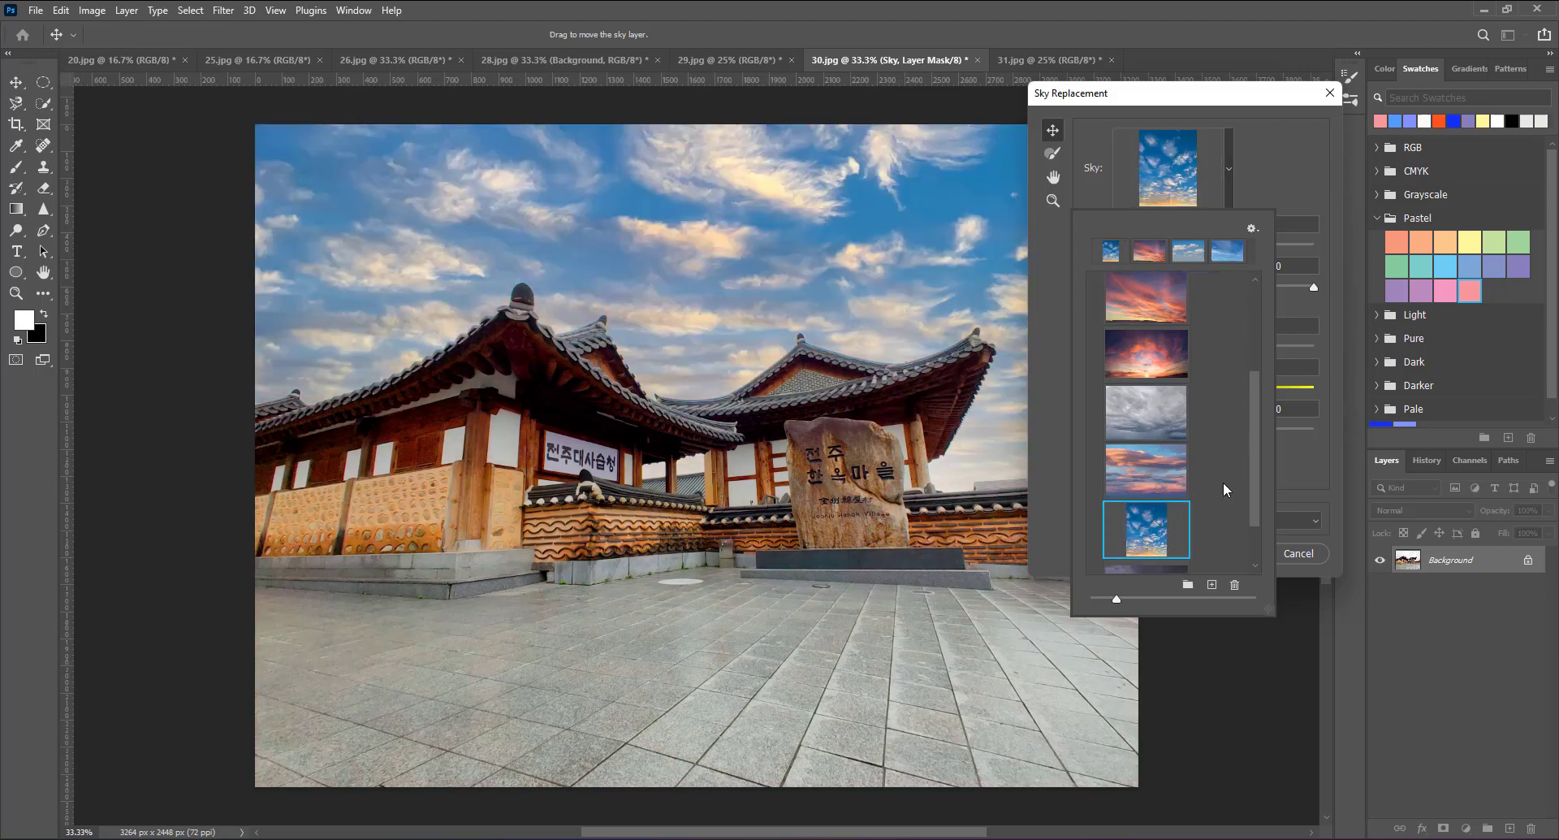
{"action": "left_click", "coordinate": [1170, 455]}
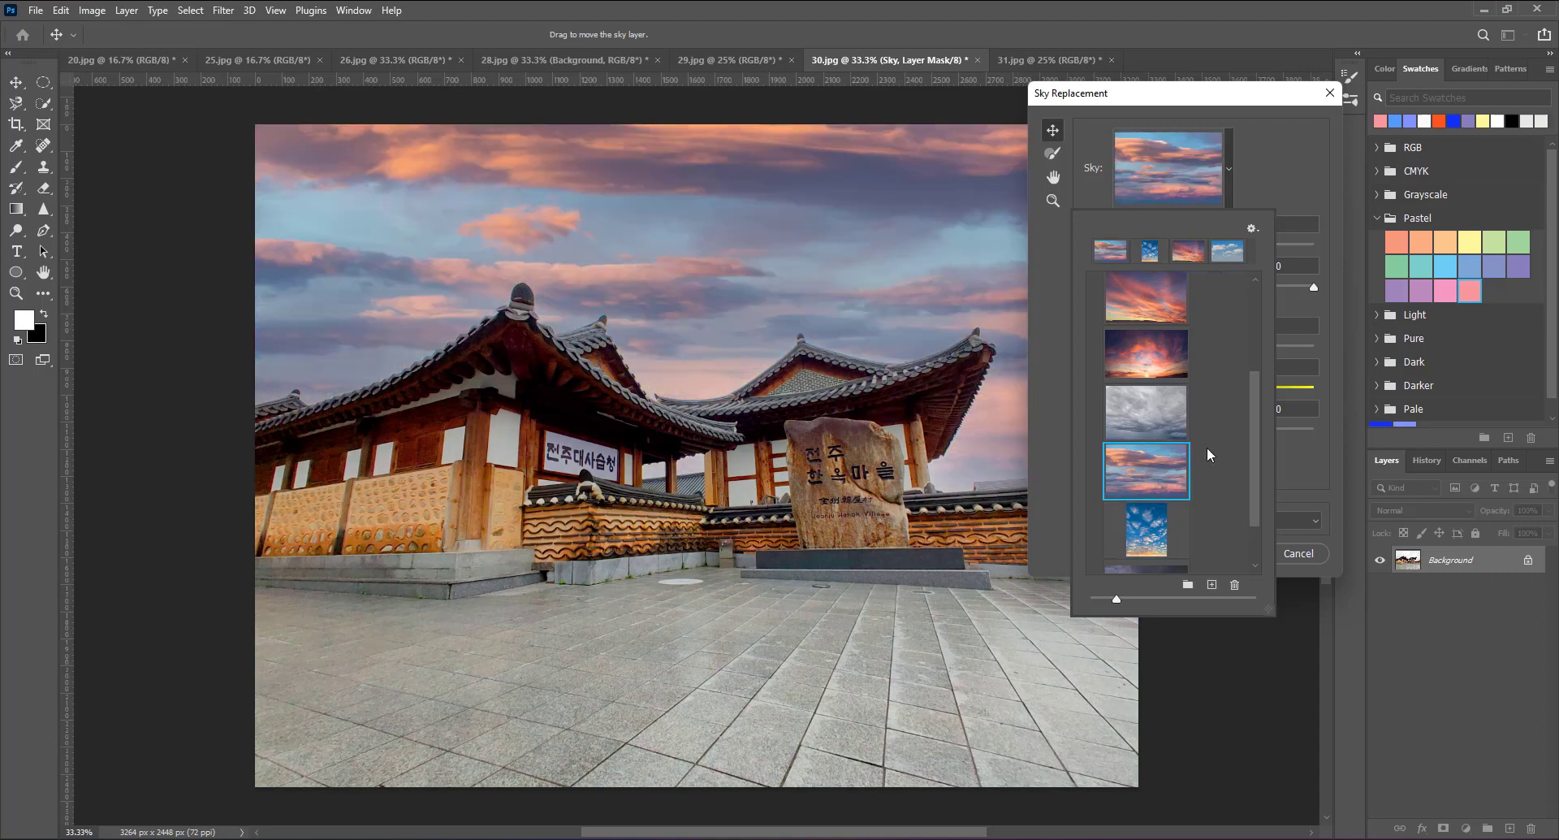
{"action": "left_click", "coordinate": [1299, 202]}
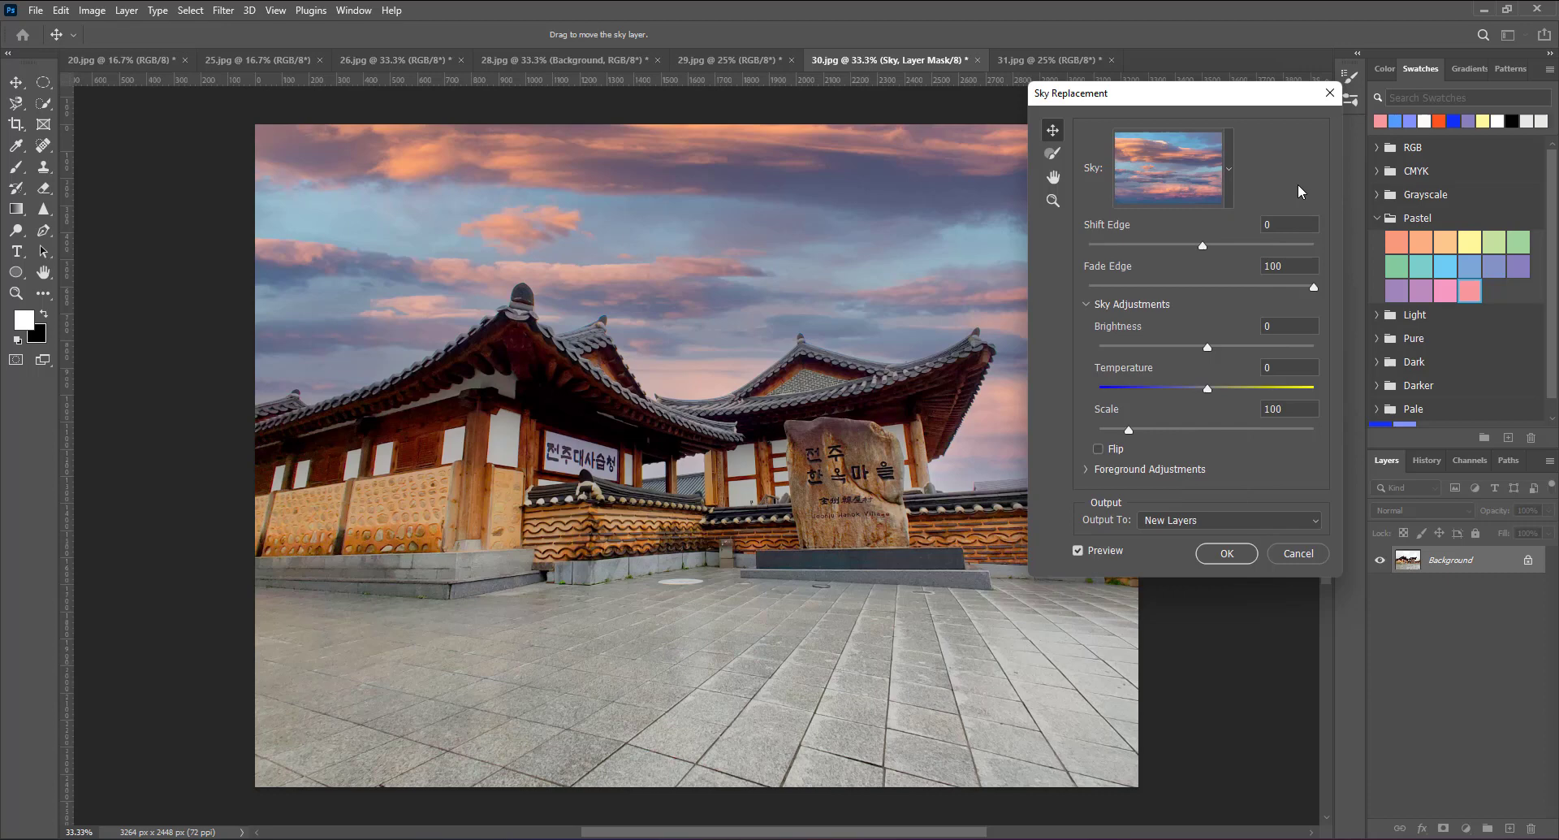
Step: Set Shift Edge to -13, warm the Temperature slightly, and apply the new sky
{"action": "left_click", "coordinate": [1200, 241]}
{"action": "left_click_drag", "start_coordinate": [1190, 244], "coordinate": [1186, 243]}
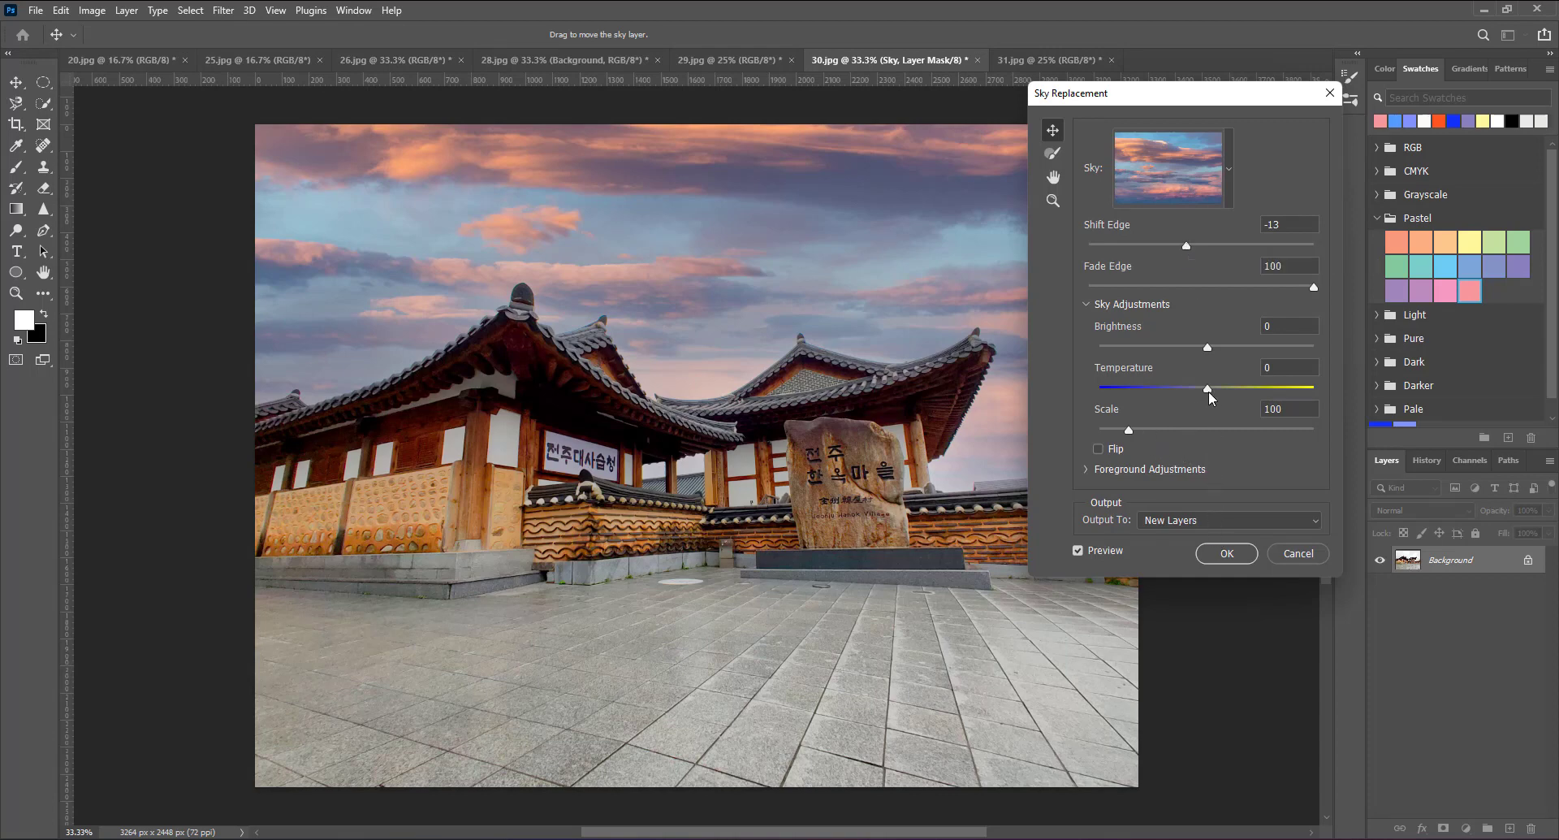
{"action": "left_click_drag", "start_coordinate": [1216, 396], "coordinate": [1221, 396]}
{"action": "left_click", "coordinate": [1226, 554]}
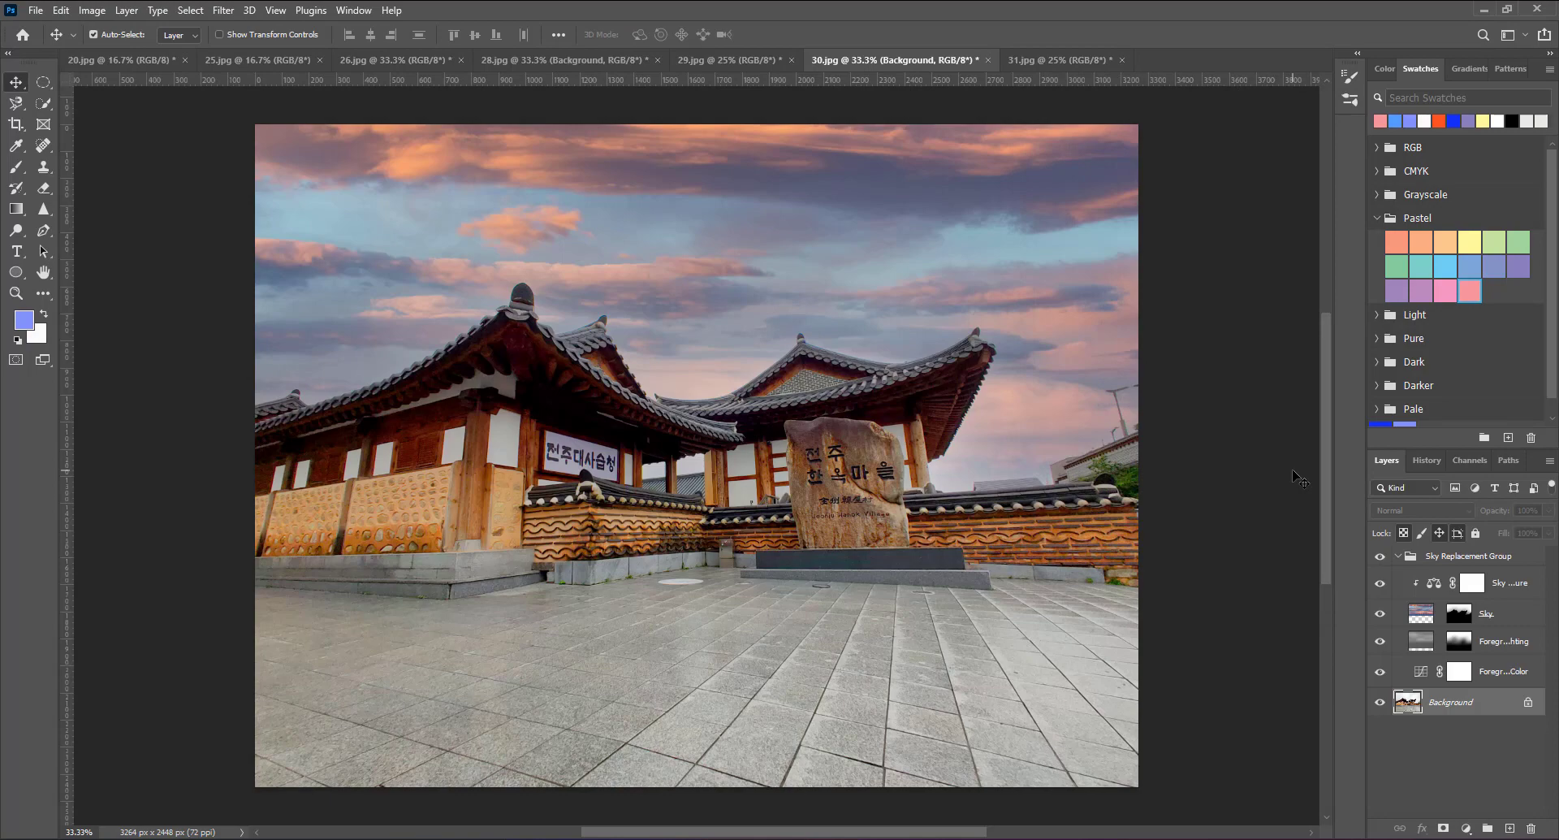
{"action": "left_click", "coordinate": [1035, 61]}
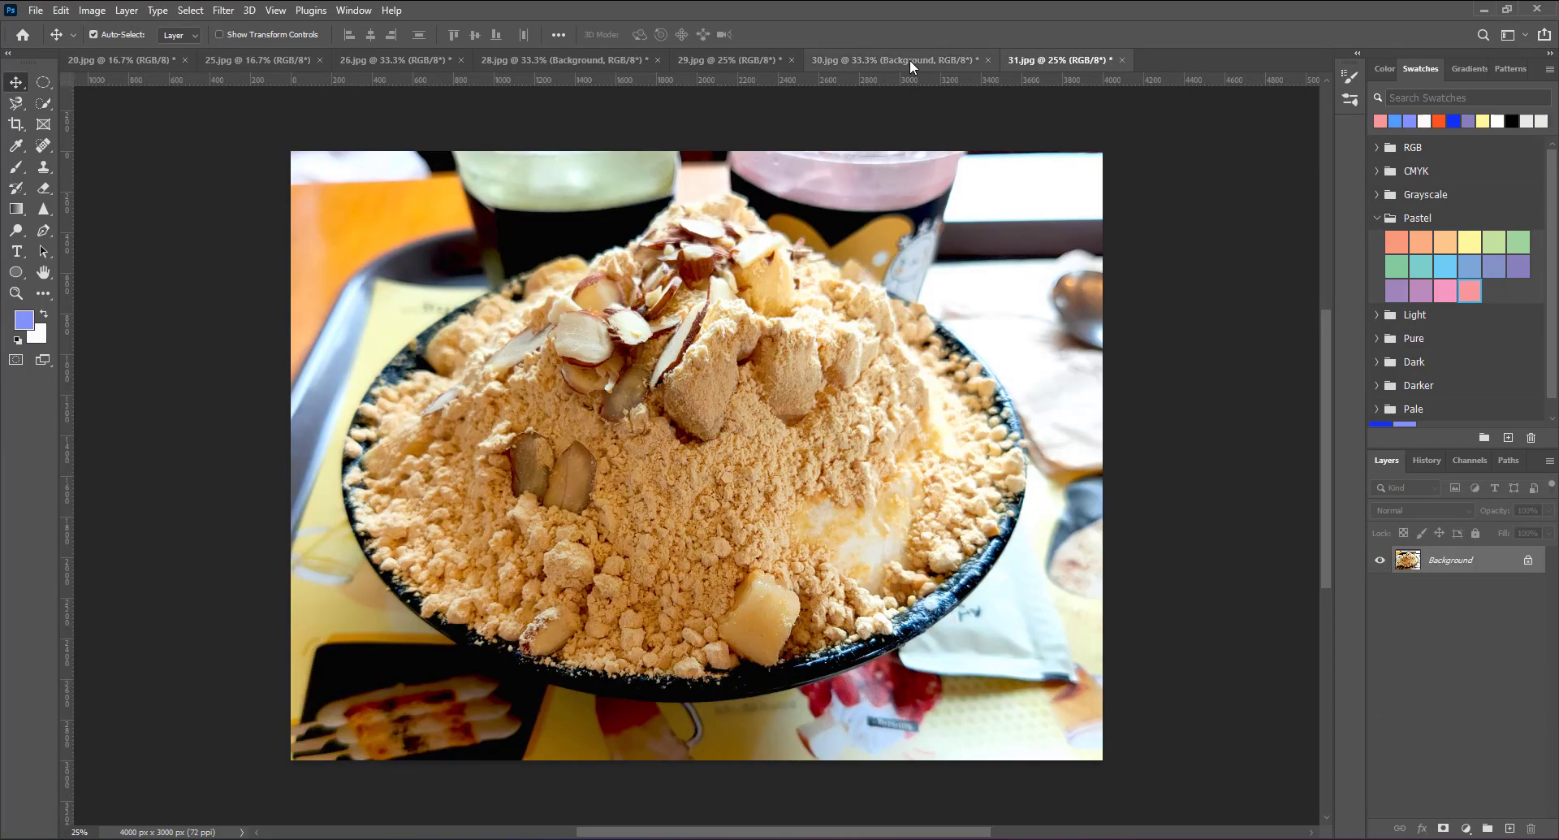
Step: Review the 29.jpg, 30.jpg and 28.jpg photos, ending on fried chicken 29.jpg
{"action": "left_click", "coordinate": [721, 58]}
{"action": "left_click", "coordinate": [845, 60]}
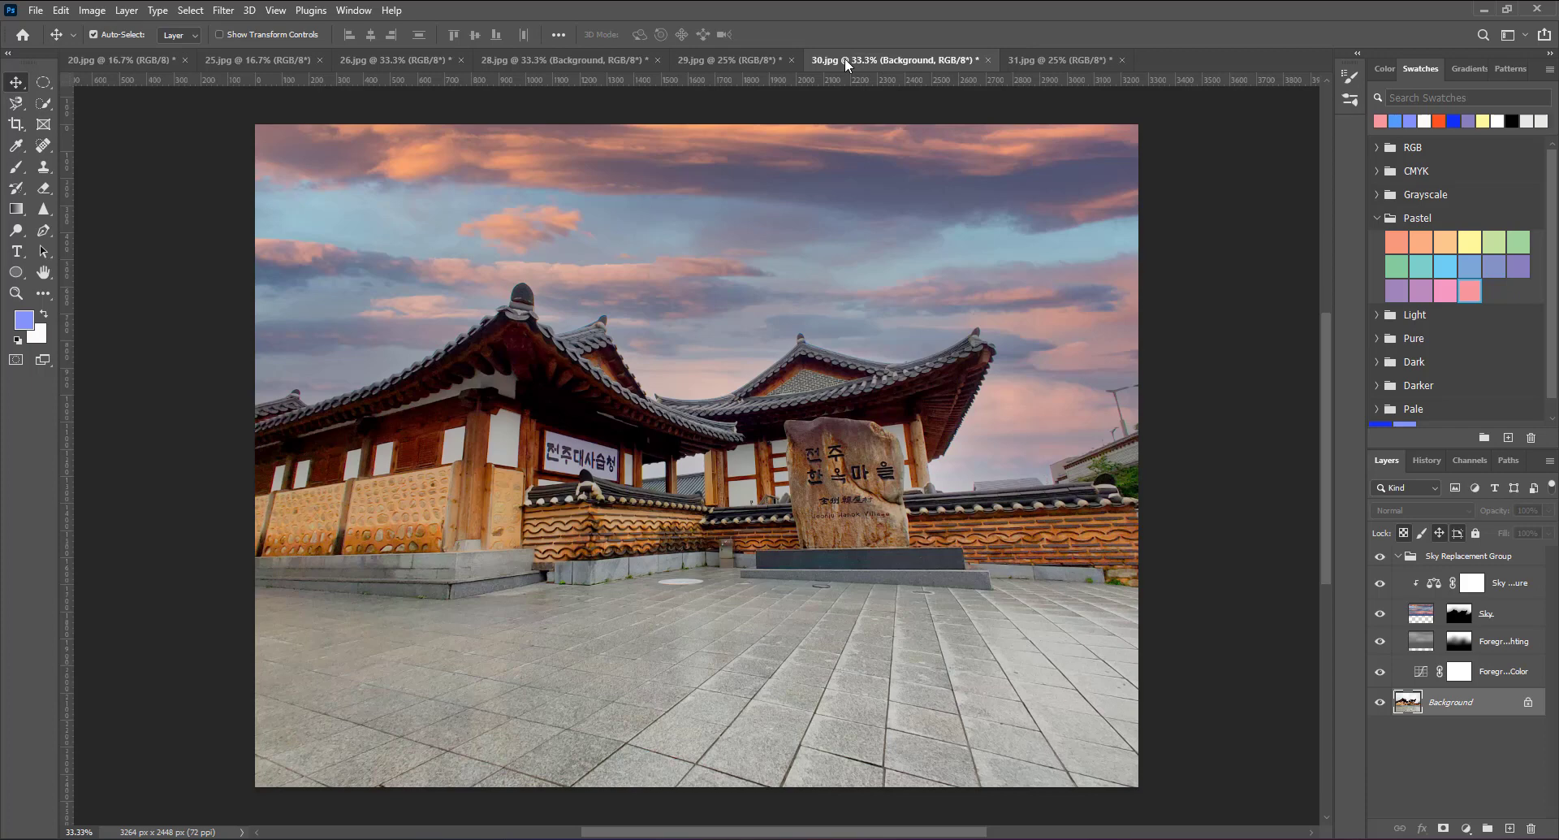
{"action": "left_click", "coordinate": [719, 59]}
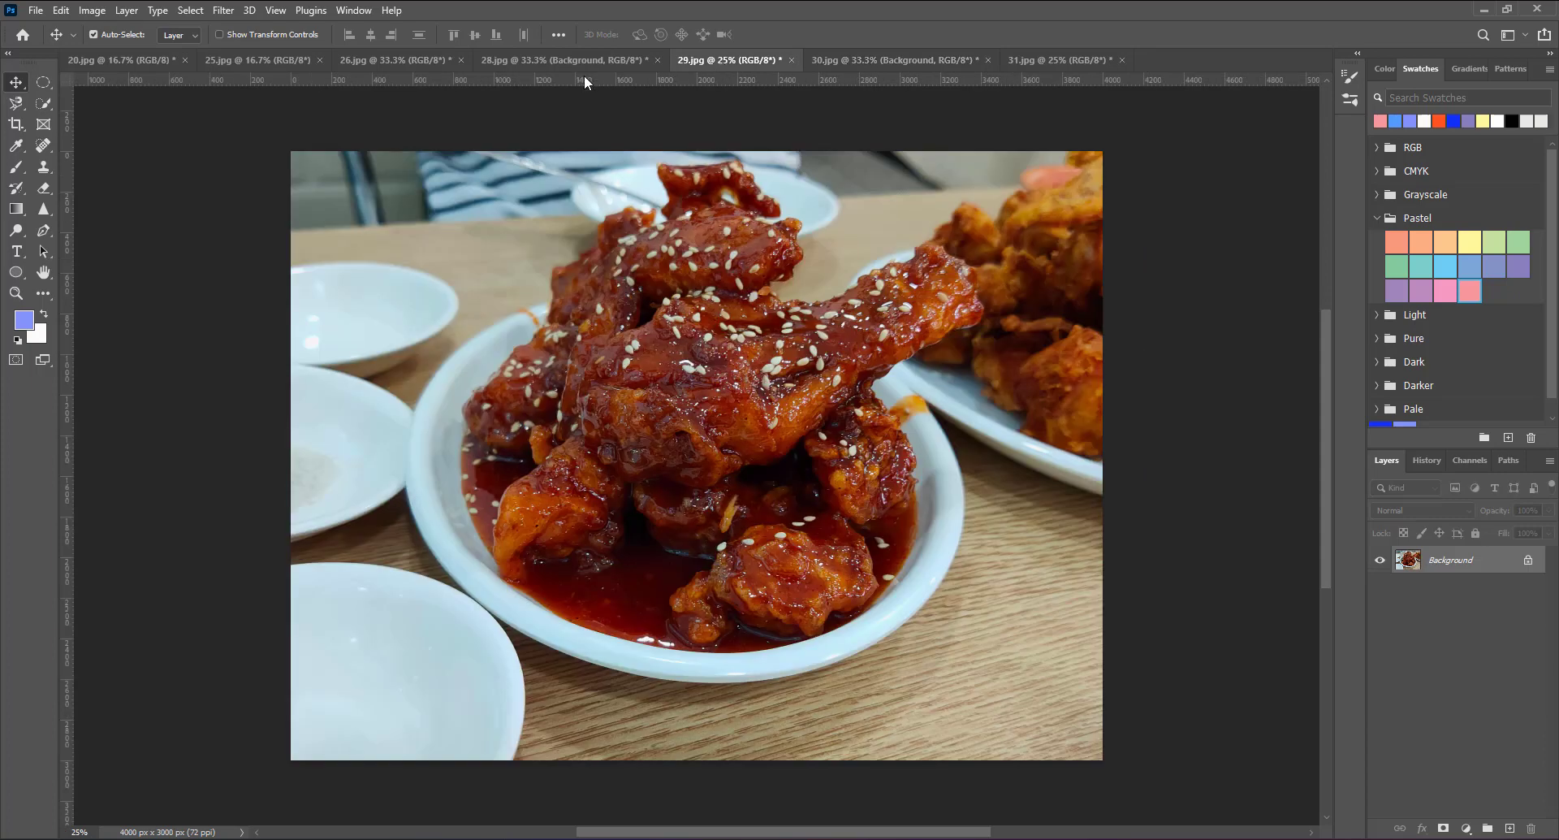
{"action": "left_click", "coordinate": [491, 60]}
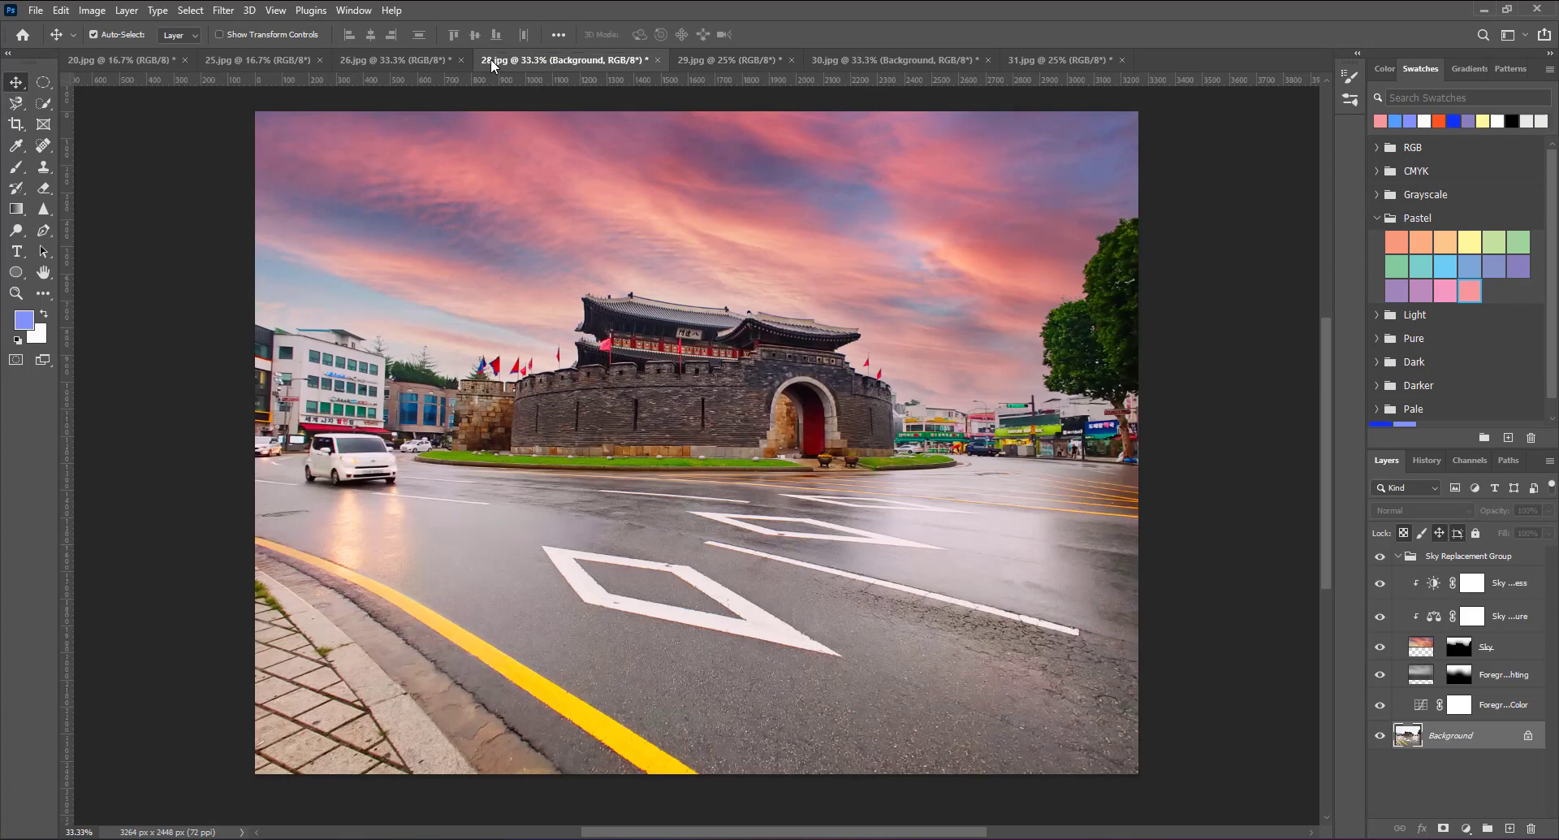
{"action": "left_click", "coordinate": [816, 57]}
{"action": "left_click", "coordinate": [776, 56]}
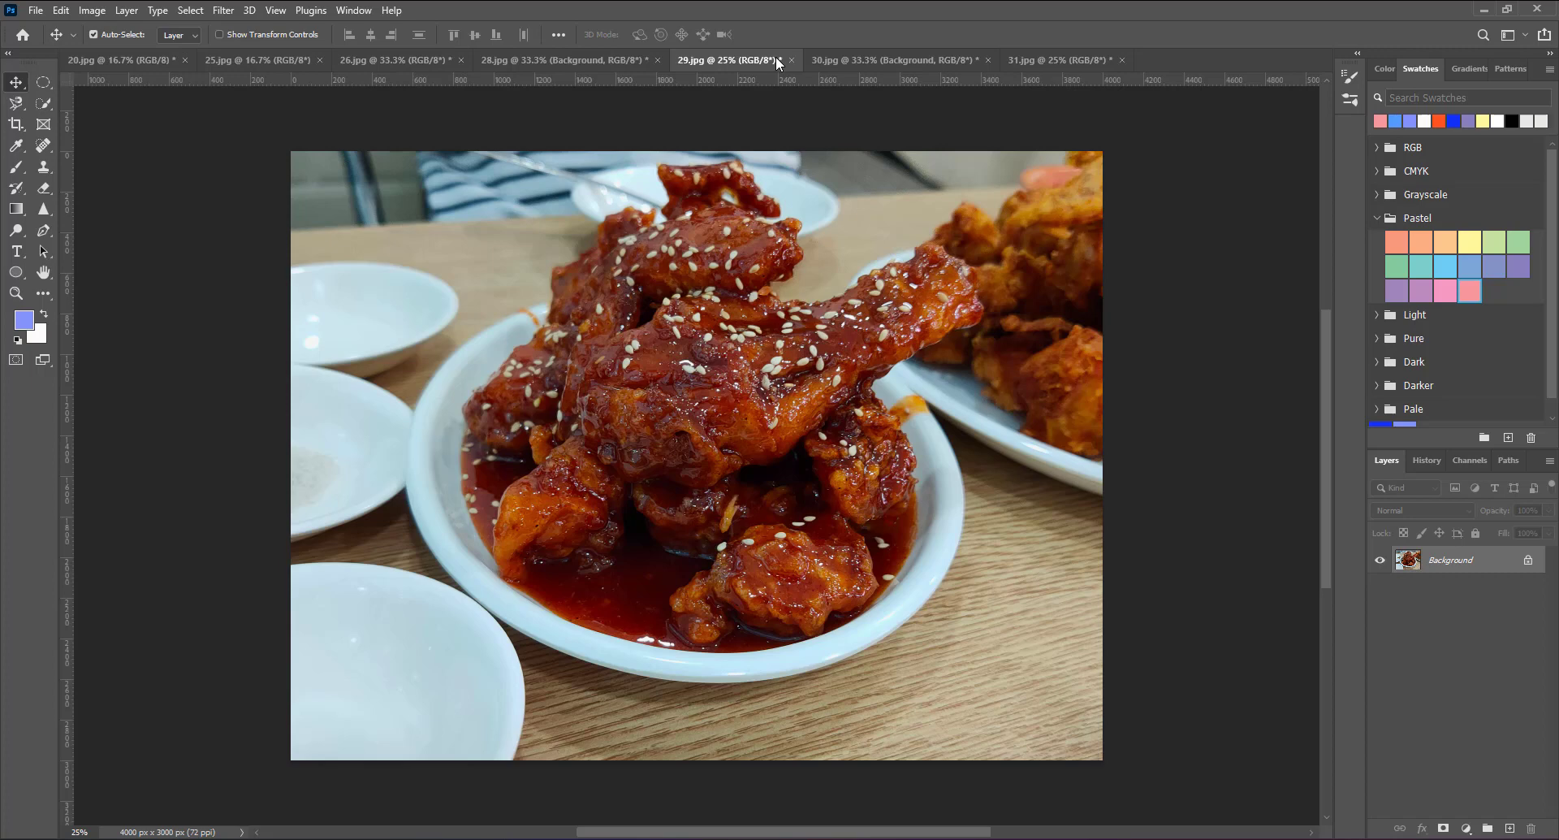
Step: Duplicate the chicken photo to Layer 1 and apply High Pass with a 10-pixel radius
{"action": "key", "text": "ctrl+j"}
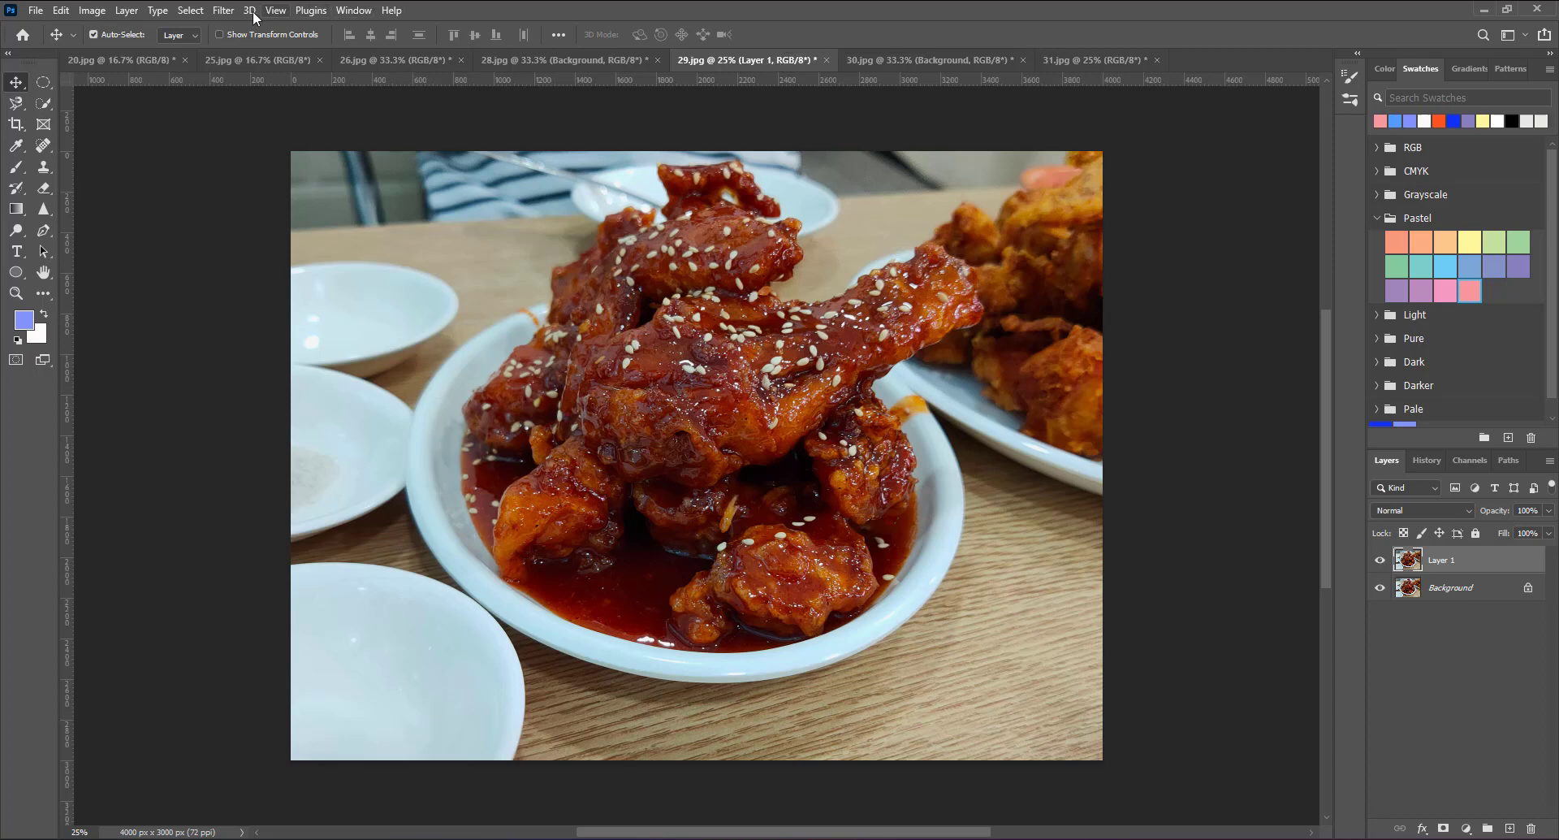
{"action": "left_click", "coordinate": [223, 10]}
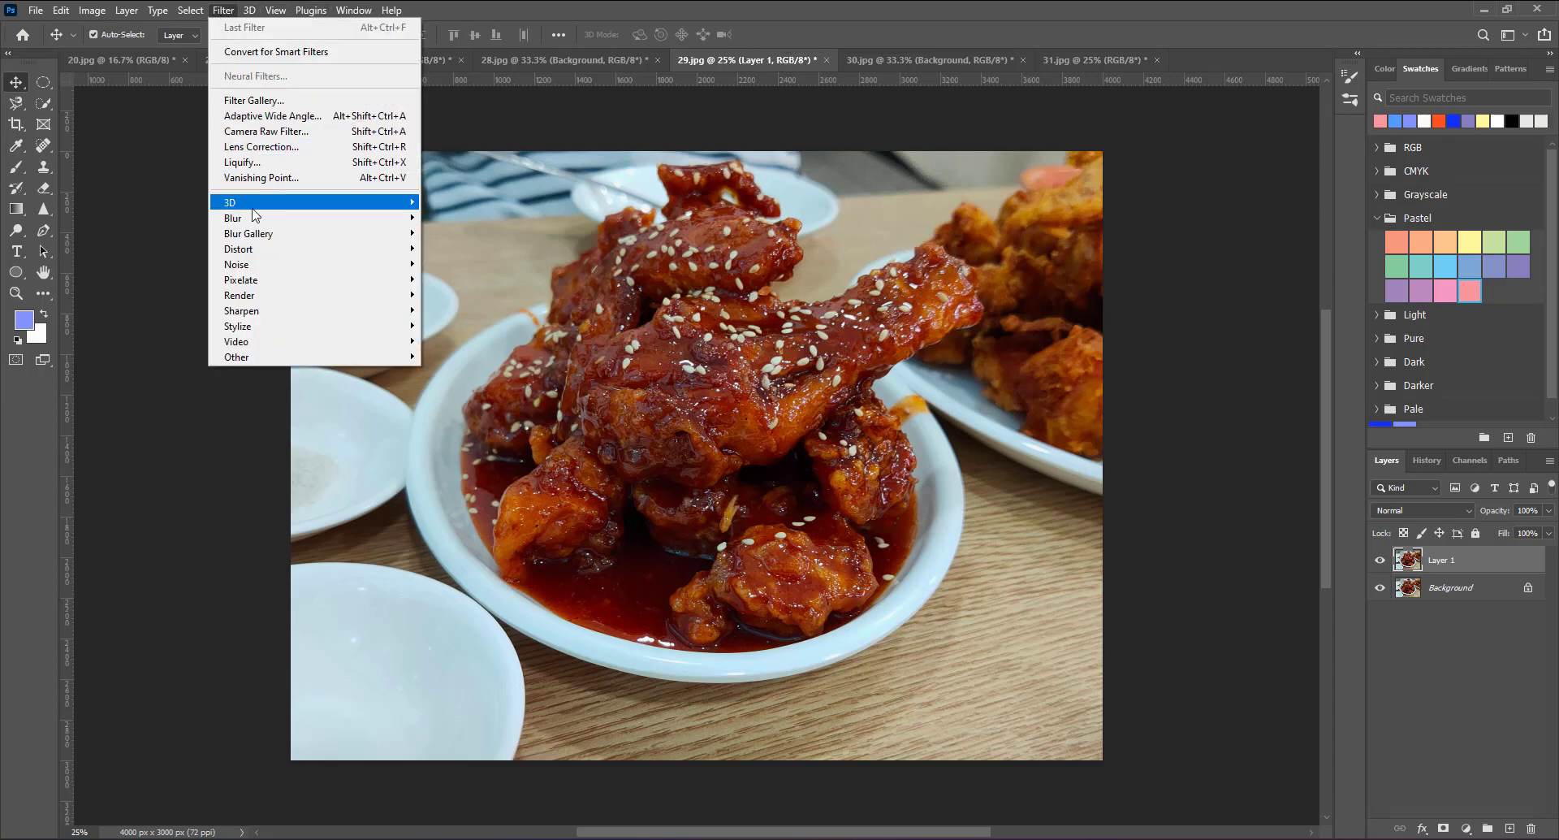
{"action": "mouse_move", "coordinate": [243, 356]}
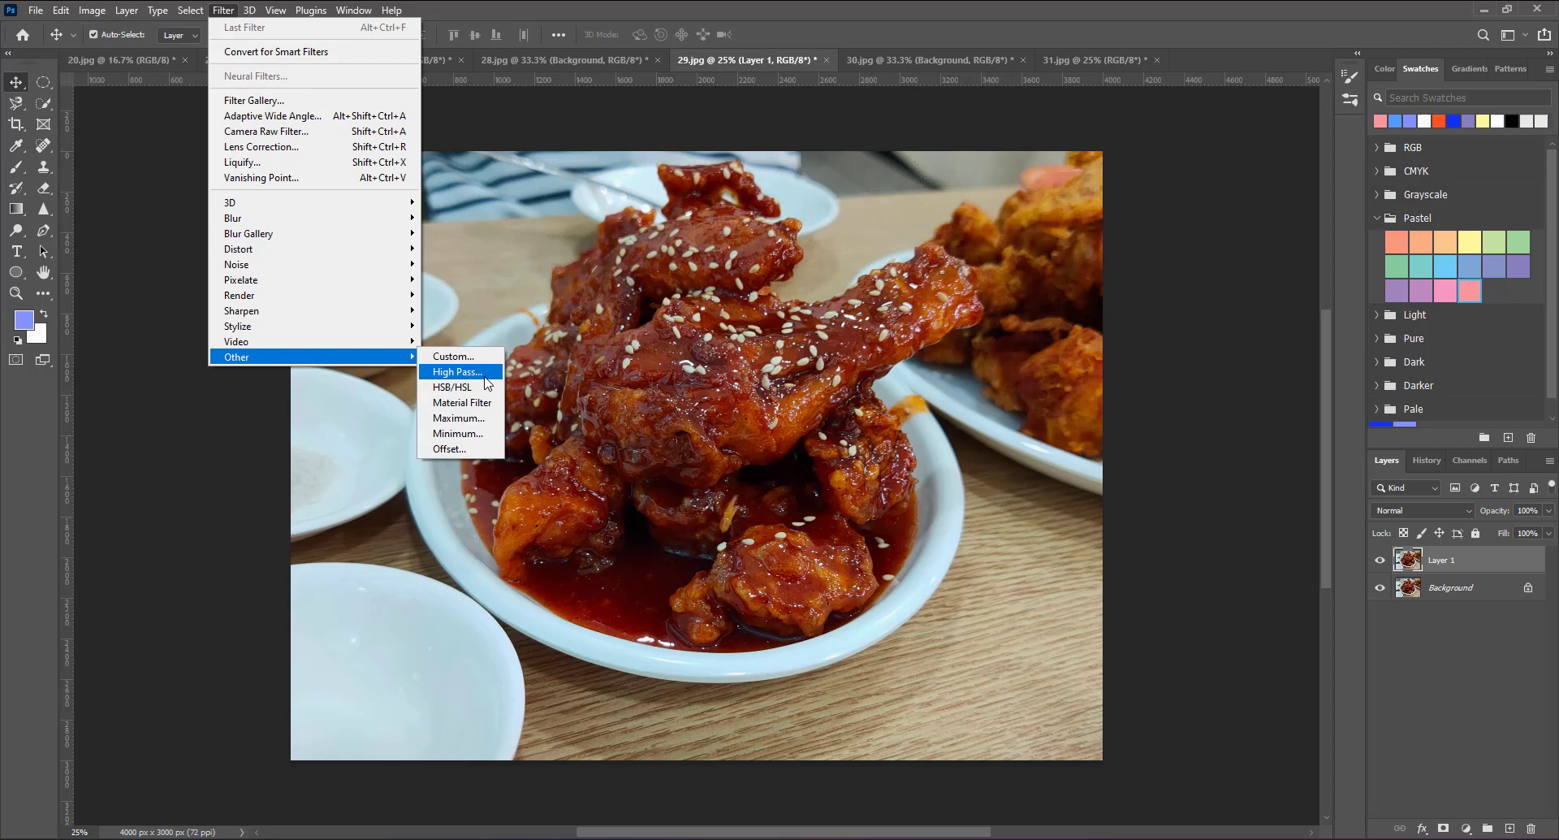
{"action": "left_click", "coordinate": [486, 379]}
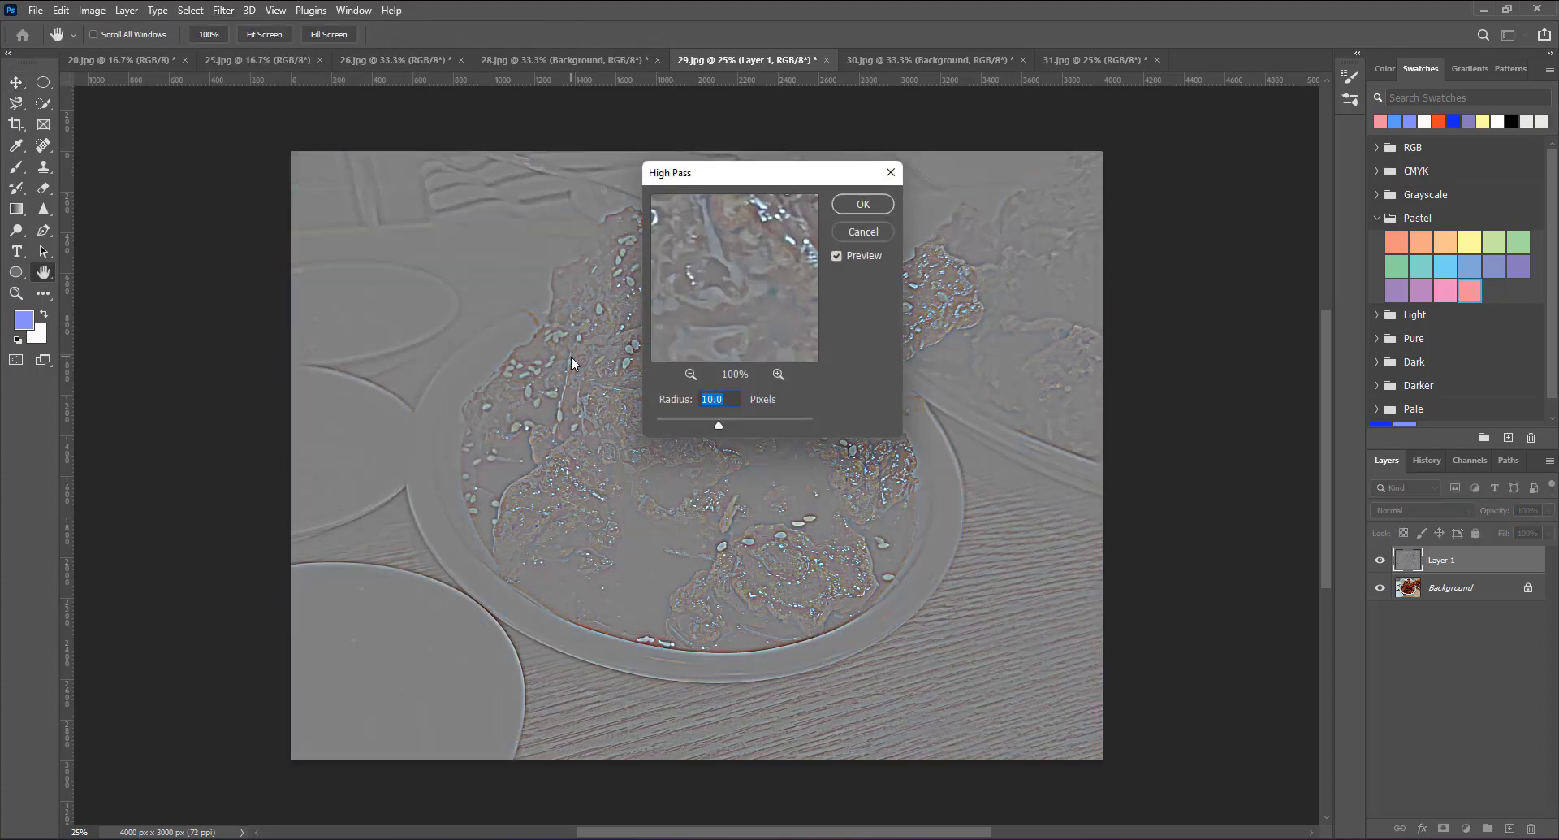
{"action": "left_click_drag", "start_coordinate": [721, 180], "coordinate": [927, 167]}
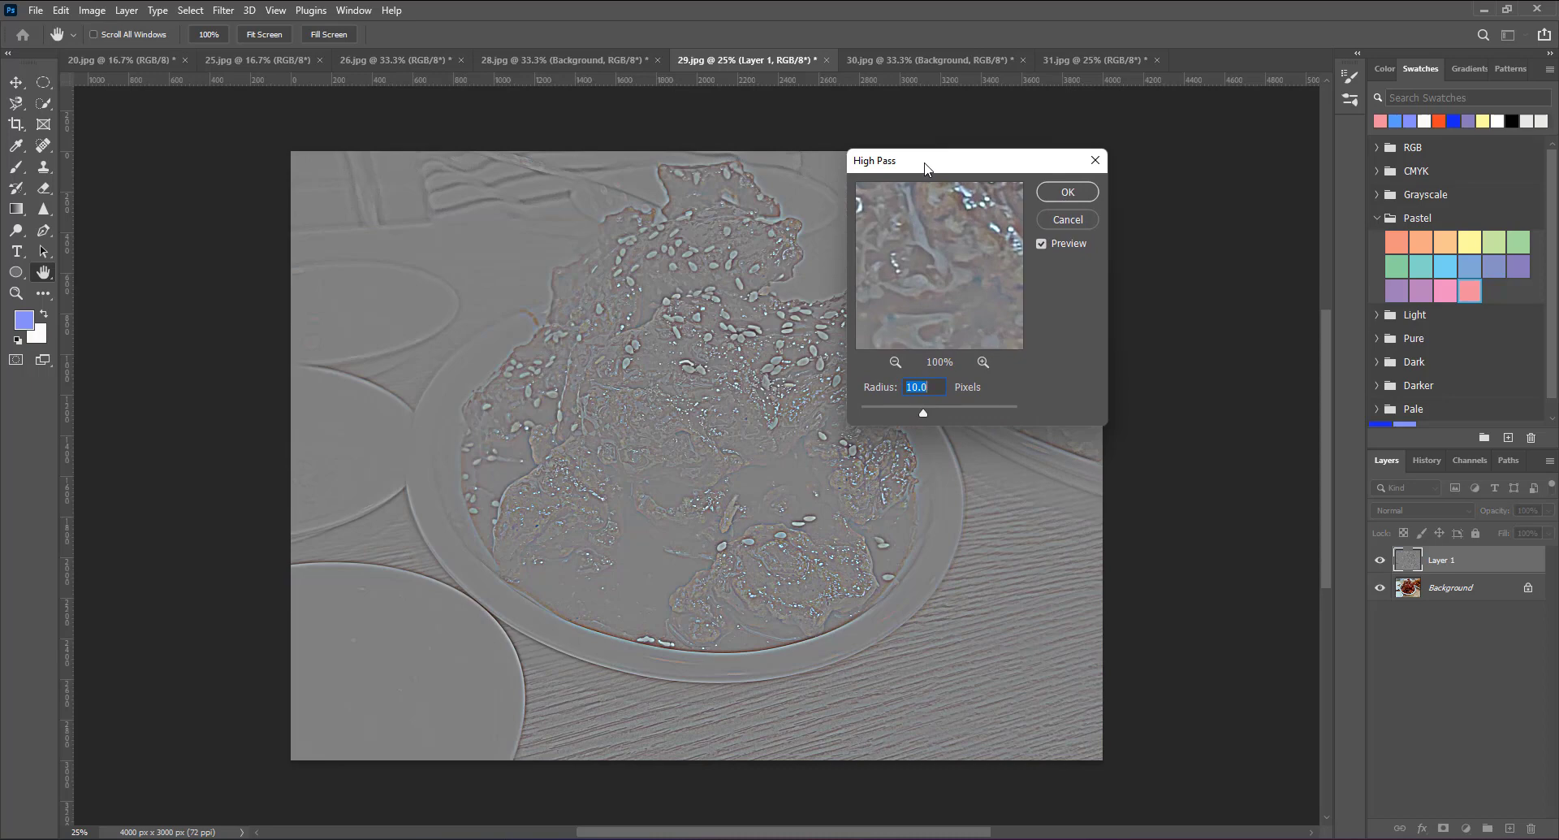
{"action": "type", "text": "20"}
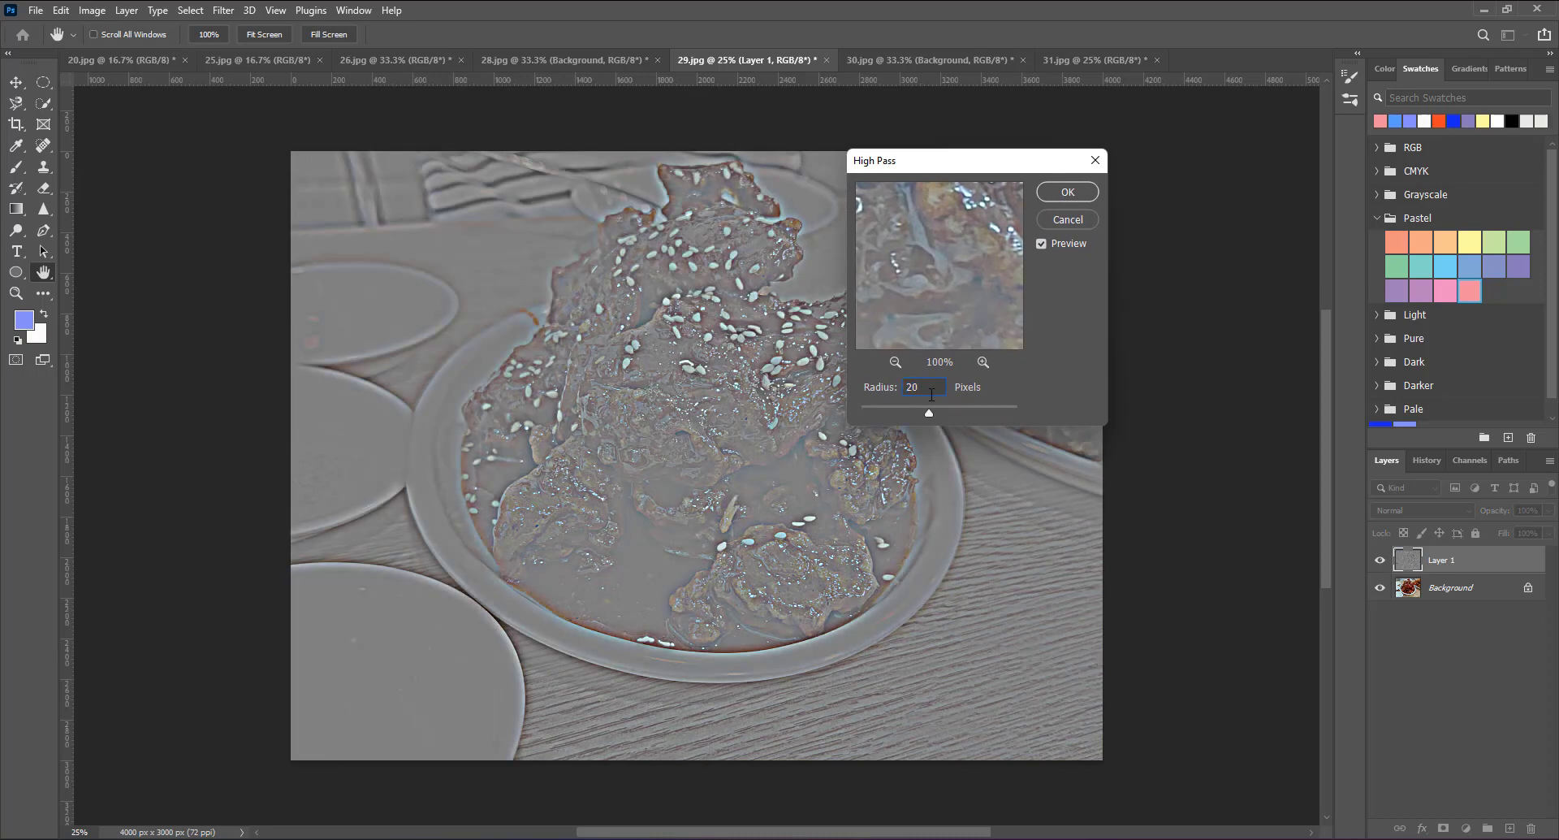
{"action": "key", "text": "Tab"}
{"action": "type", "text": "10"}
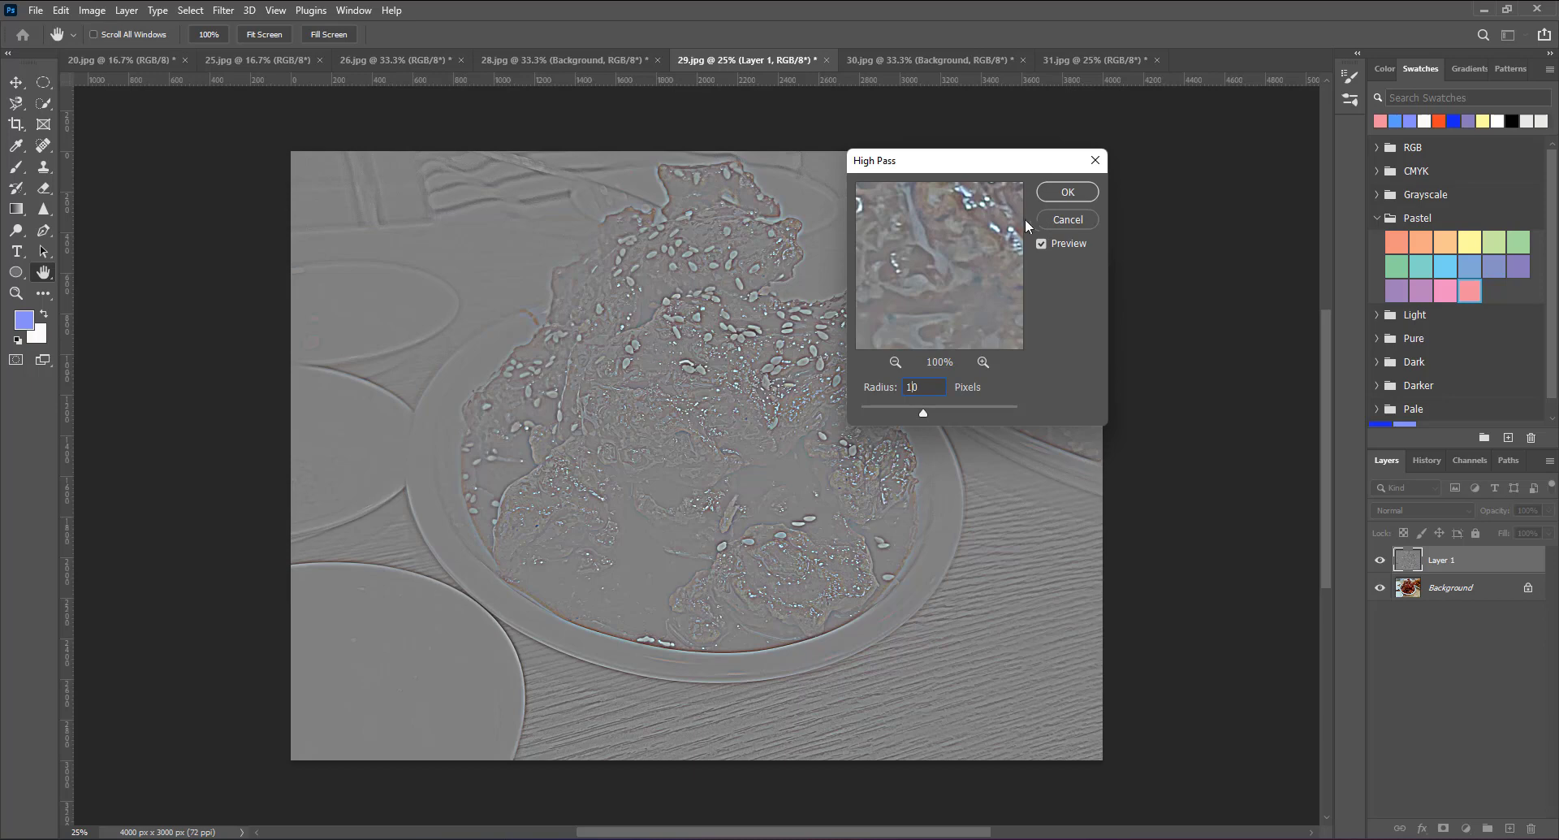
{"action": "left_click", "coordinate": [1054, 194]}
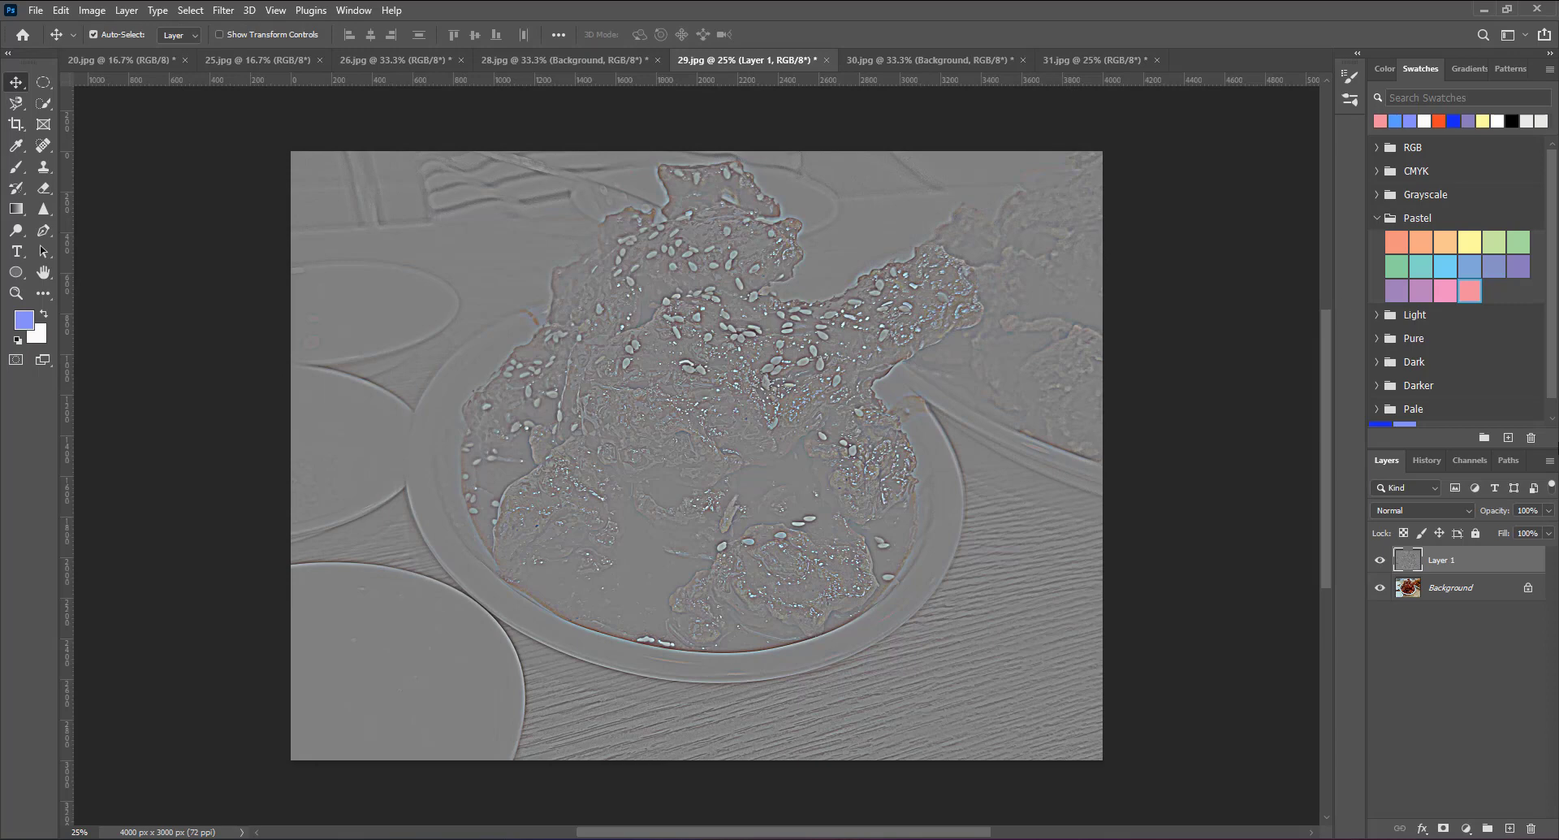
Step: Set Layer 1's blend mode to Hard Light and toggle its visibility to compare
{"action": "left_click", "coordinate": [1467, 510]}
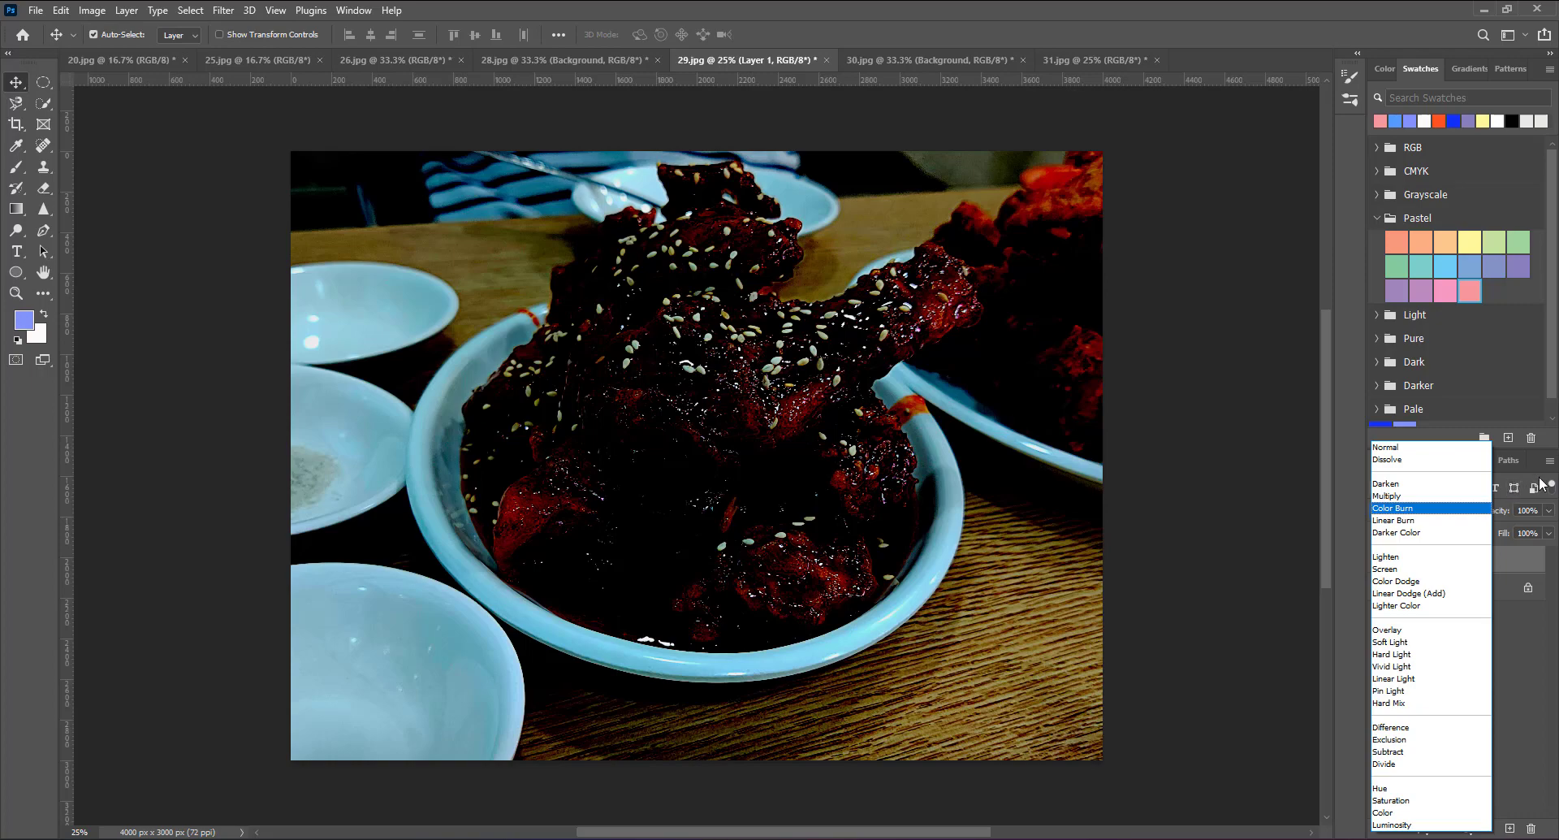
{"action": "left_click", "coordinate": [1541, 484]}
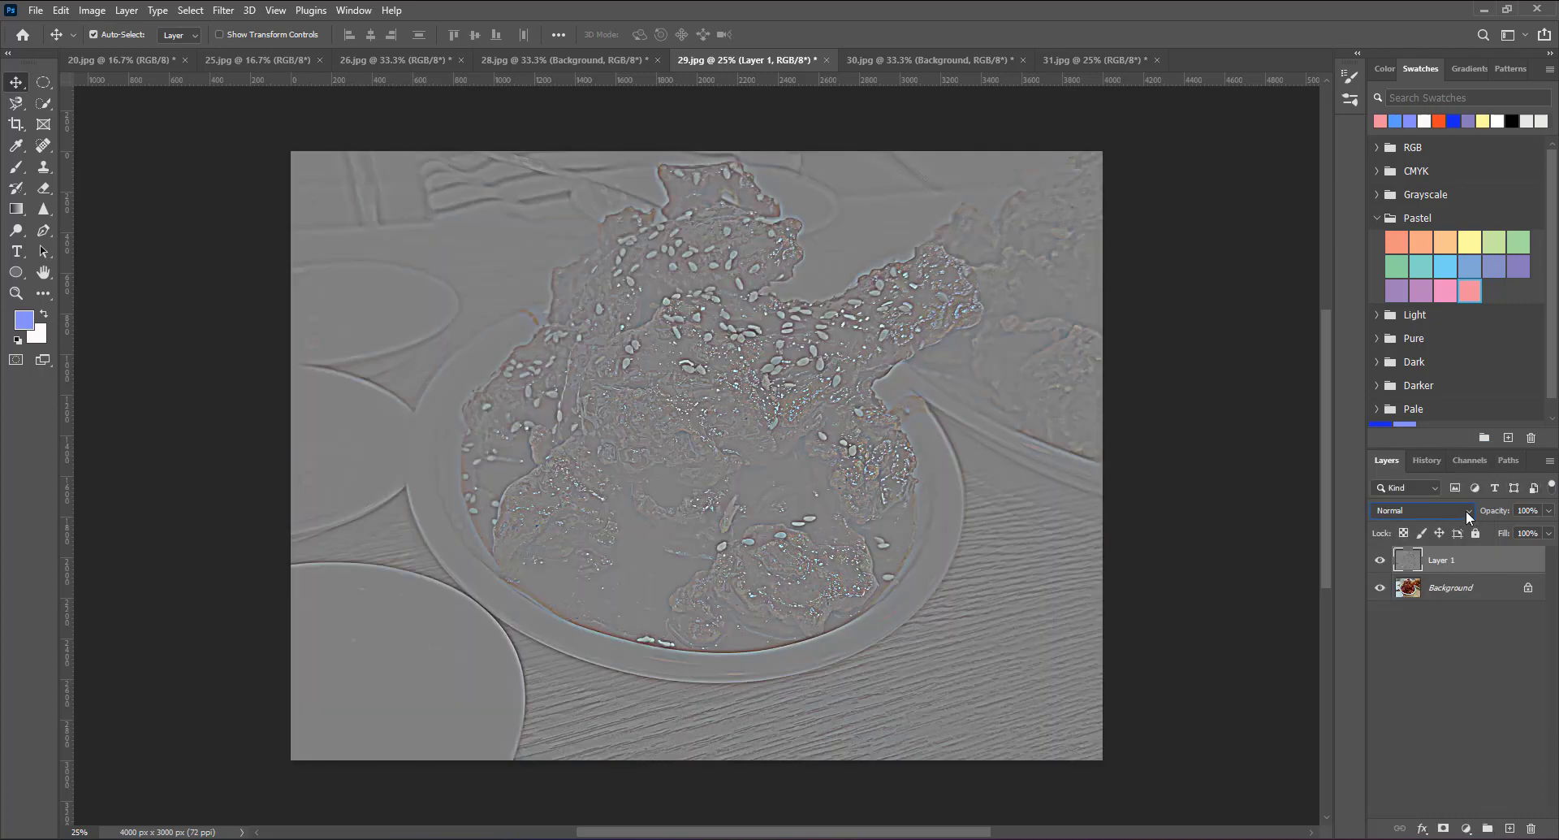
{"action": "left_click", "coordinate": [1467, 513]}
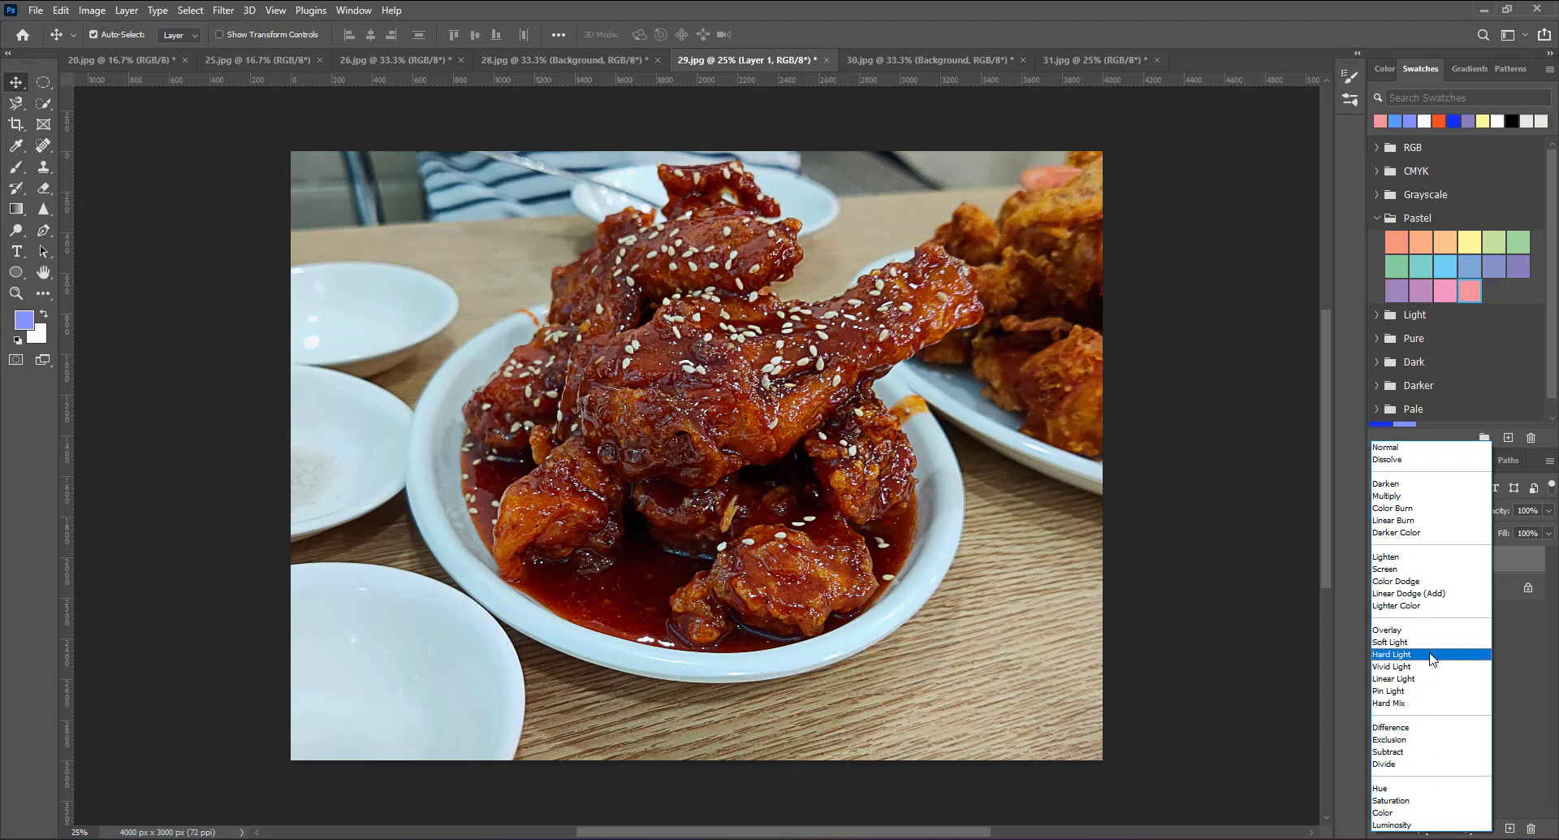
{"action": "left_click", "coordinate": [1431, 654]}
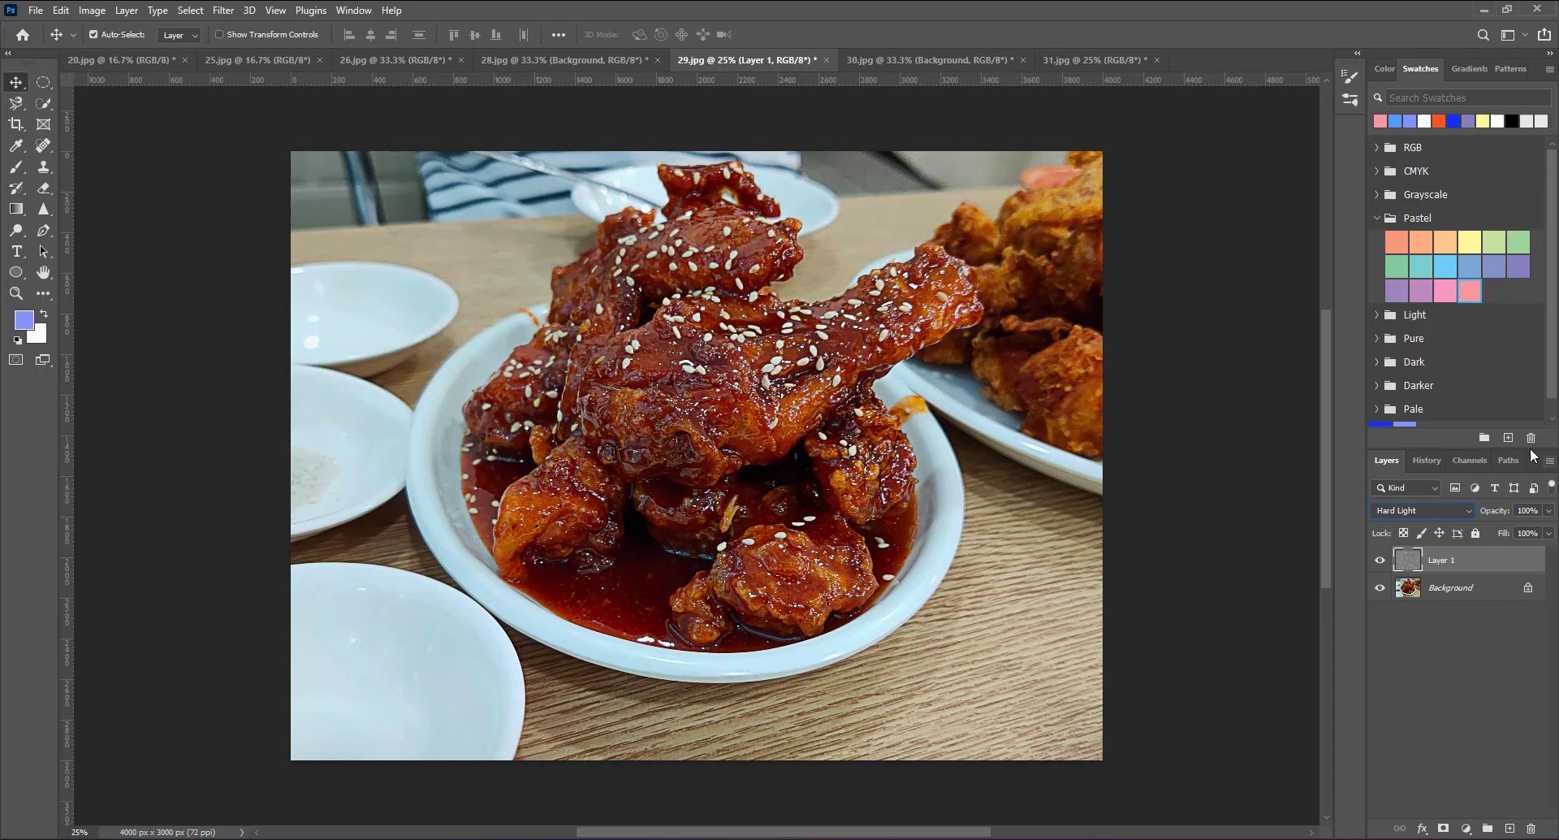
{"action": "left_click", "coordinate": [1381, 562]}
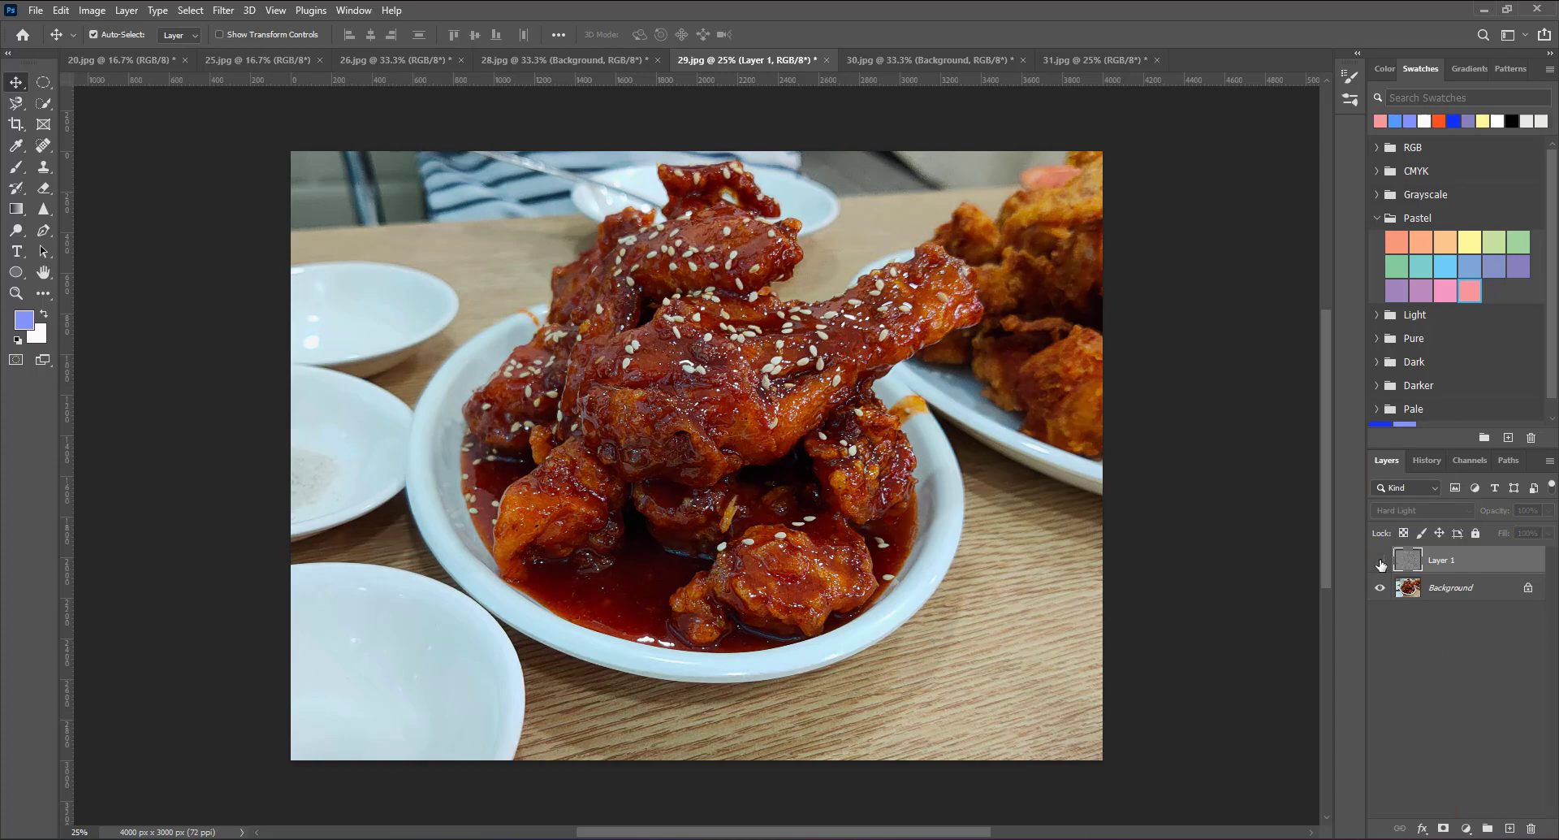
{"action": "left_click", "coordinate": [1380, 562]}
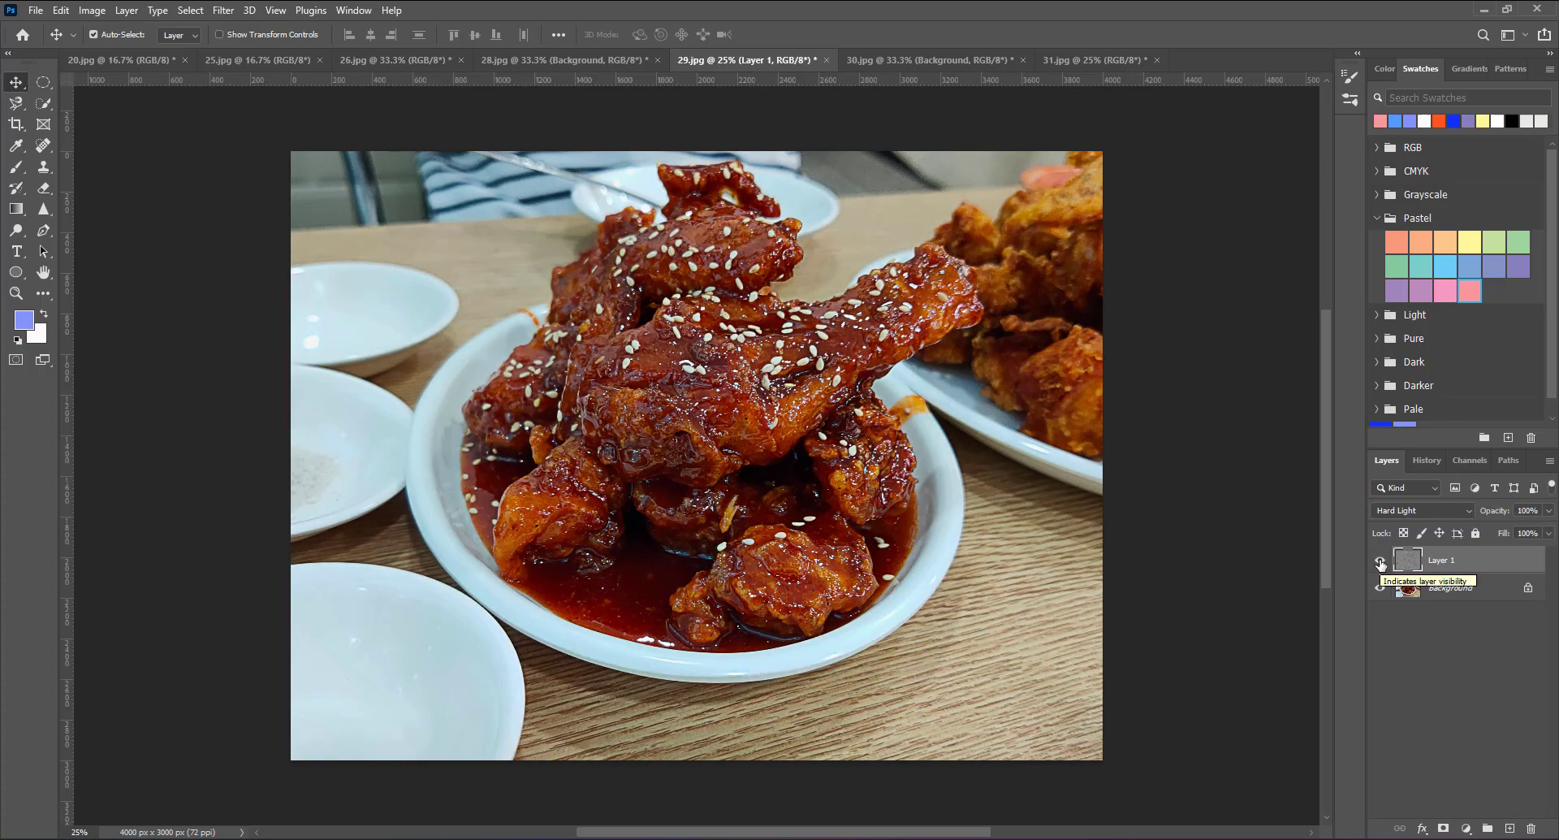
{"action": "left_click", "coordinate": [1381, 562]}
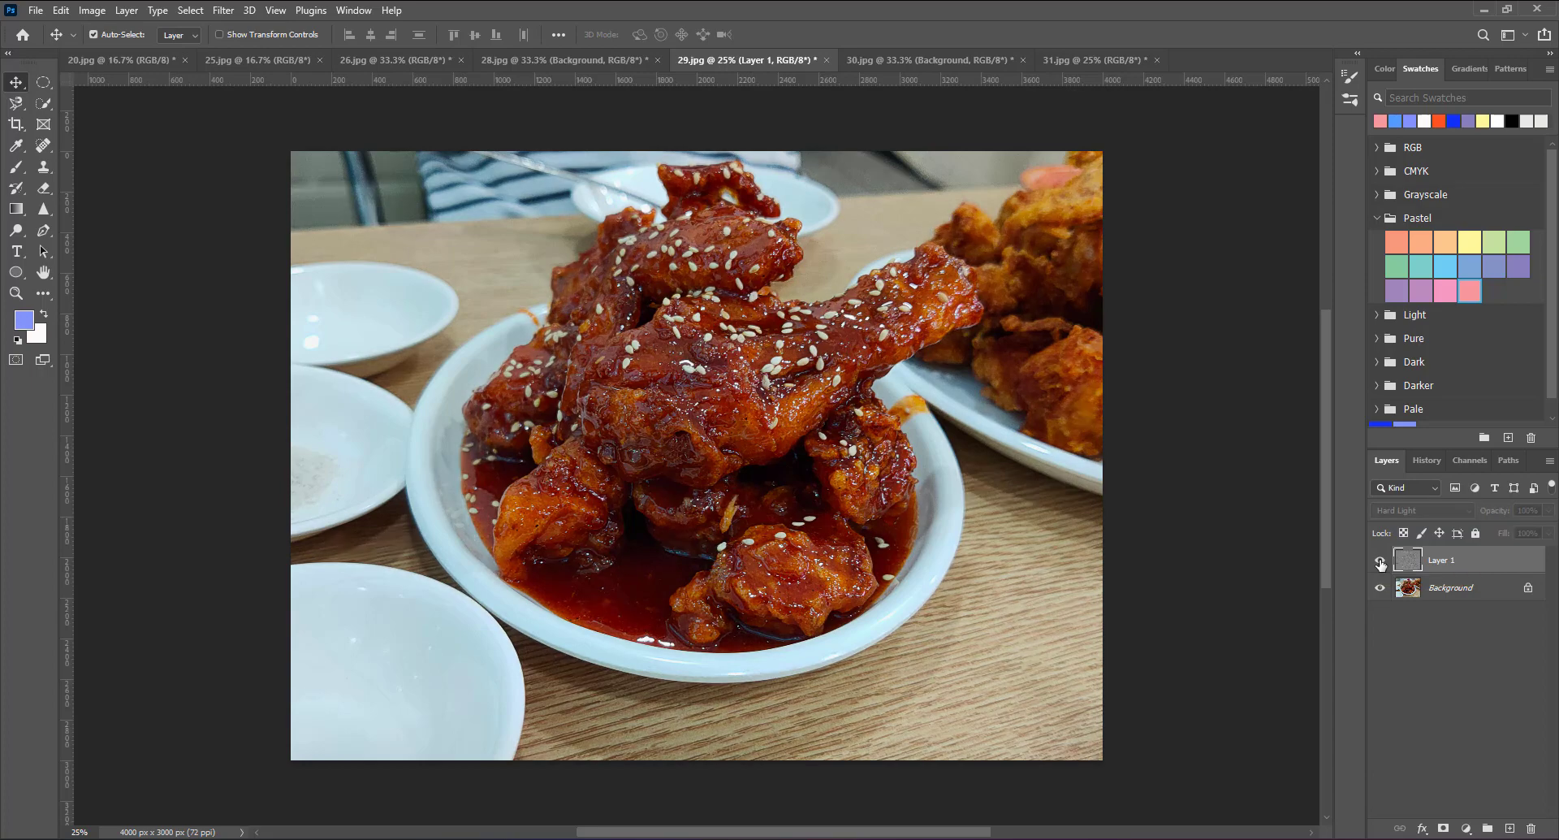
{"action": "left_click", "coordinate": [1381, 562]}
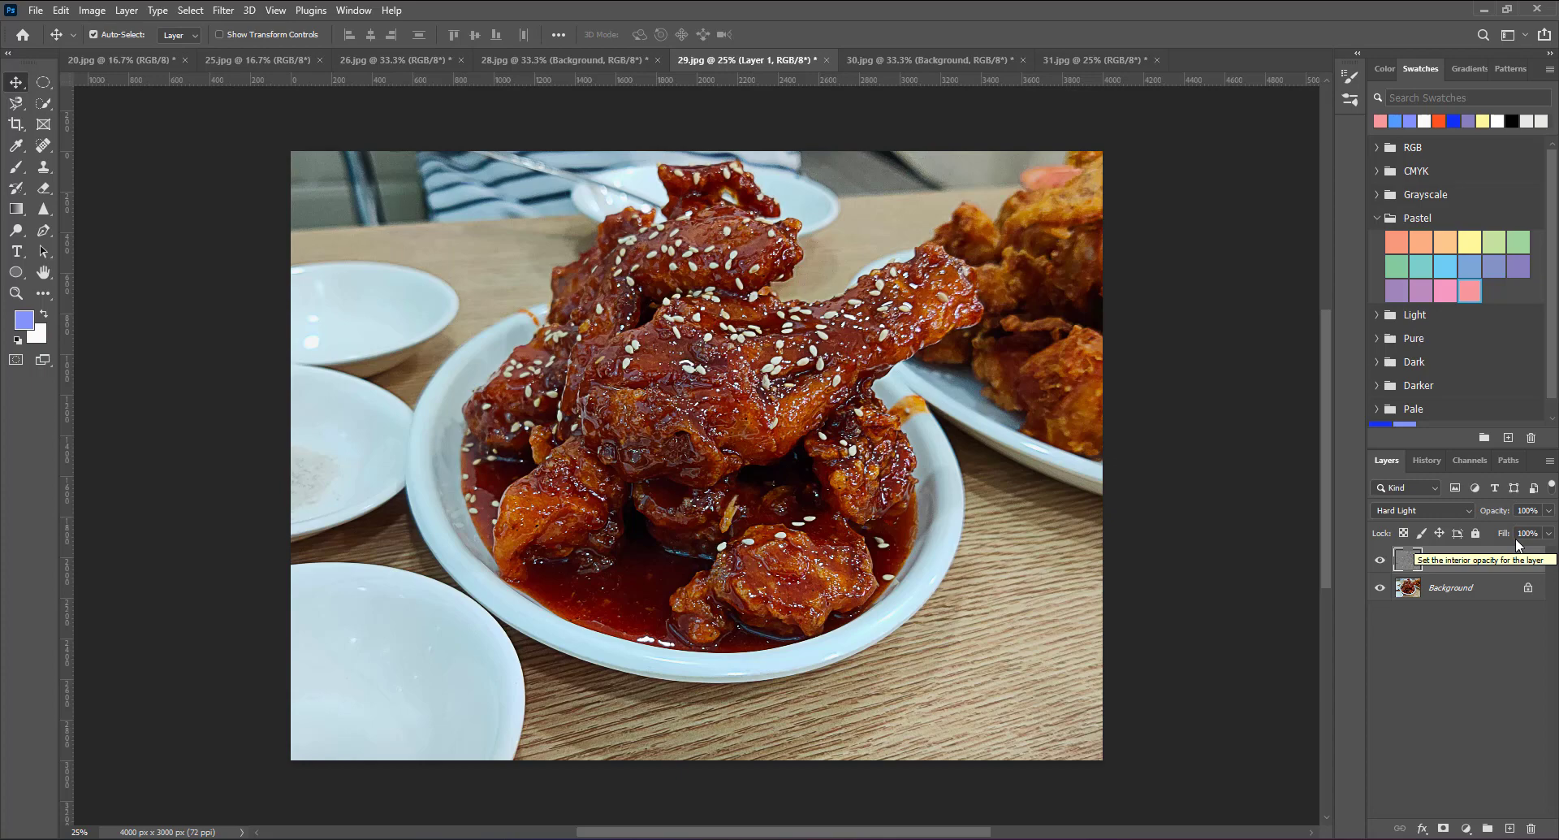
Step: Lower Layer 1's opacity to 83% and flatten the image into one layer
{"action": "left_click", "coordinate": [1548, 511]}
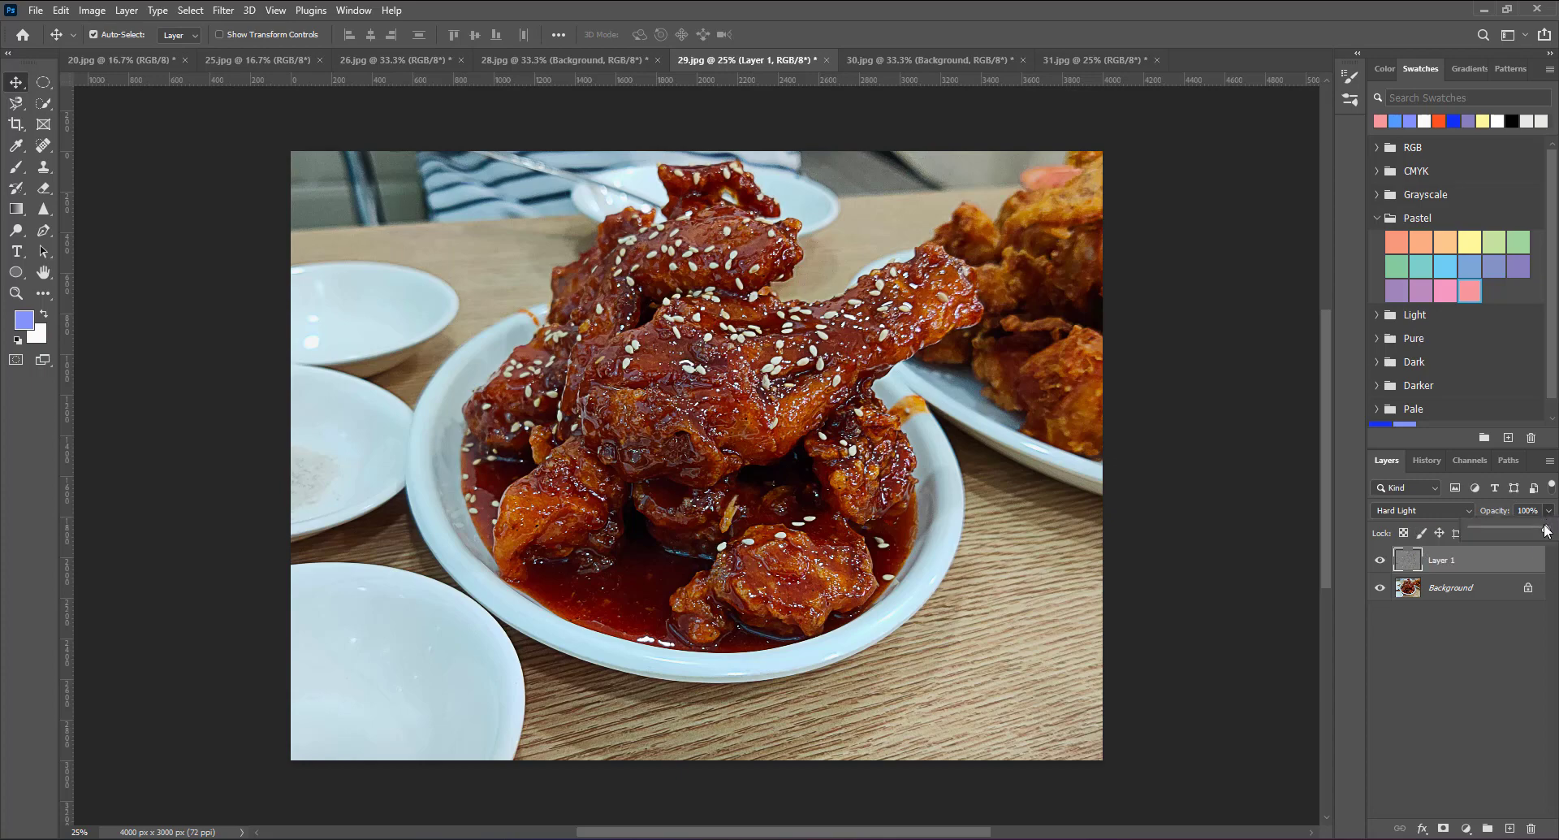
{"action": "left_click", "coordinate": [1538, 530]}
{"action": "left_click_drag", "start_coordinate": [1536, 529], "coordinate": [1532, 529]}
{"action": "left_click", "coordinate": [1462, 632]}
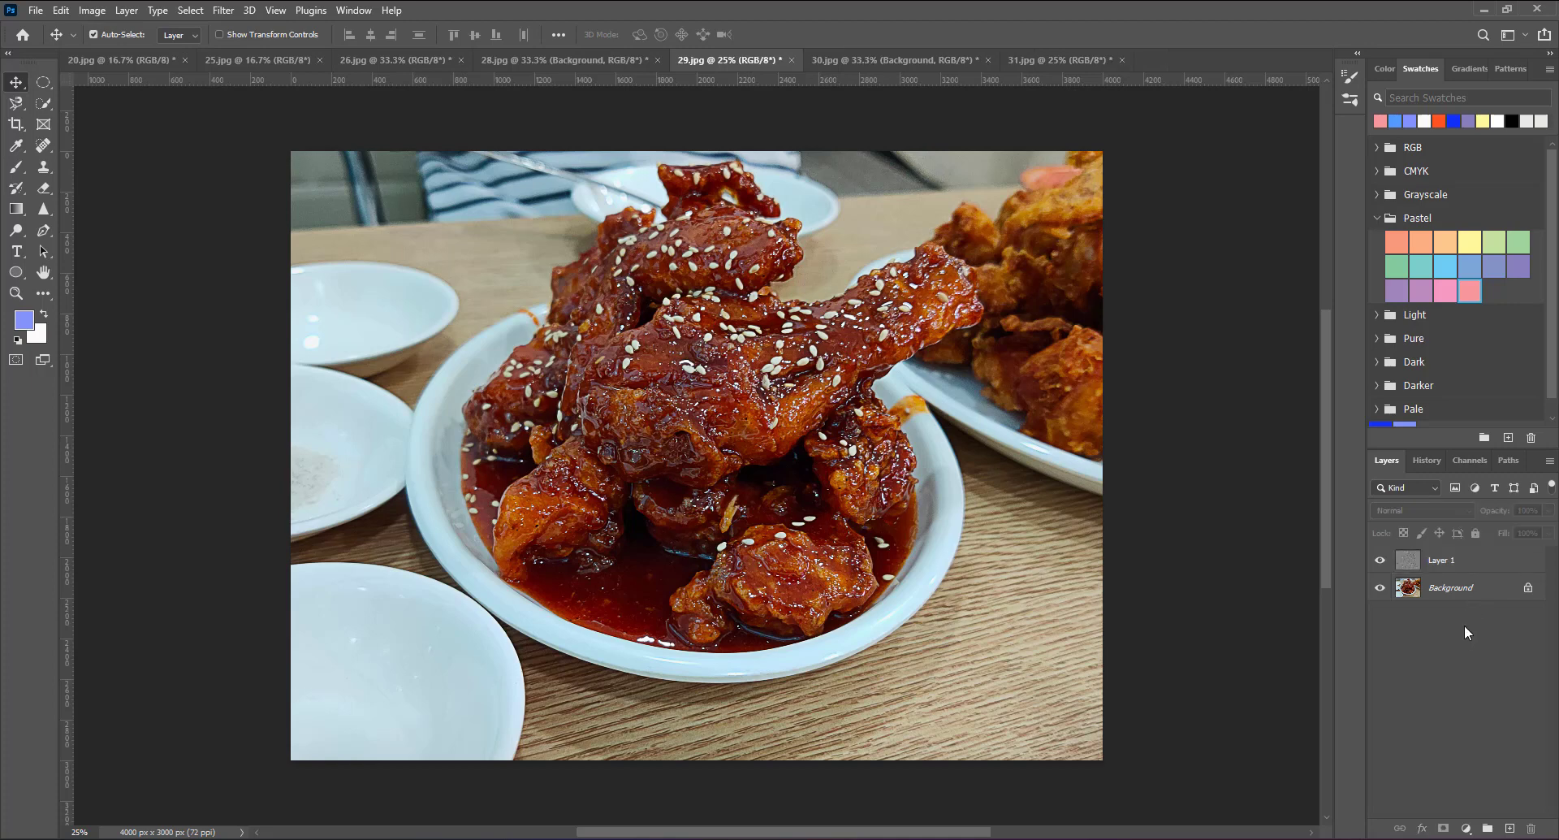
{"action": "left_click", "coordinate": [1506, 556]}
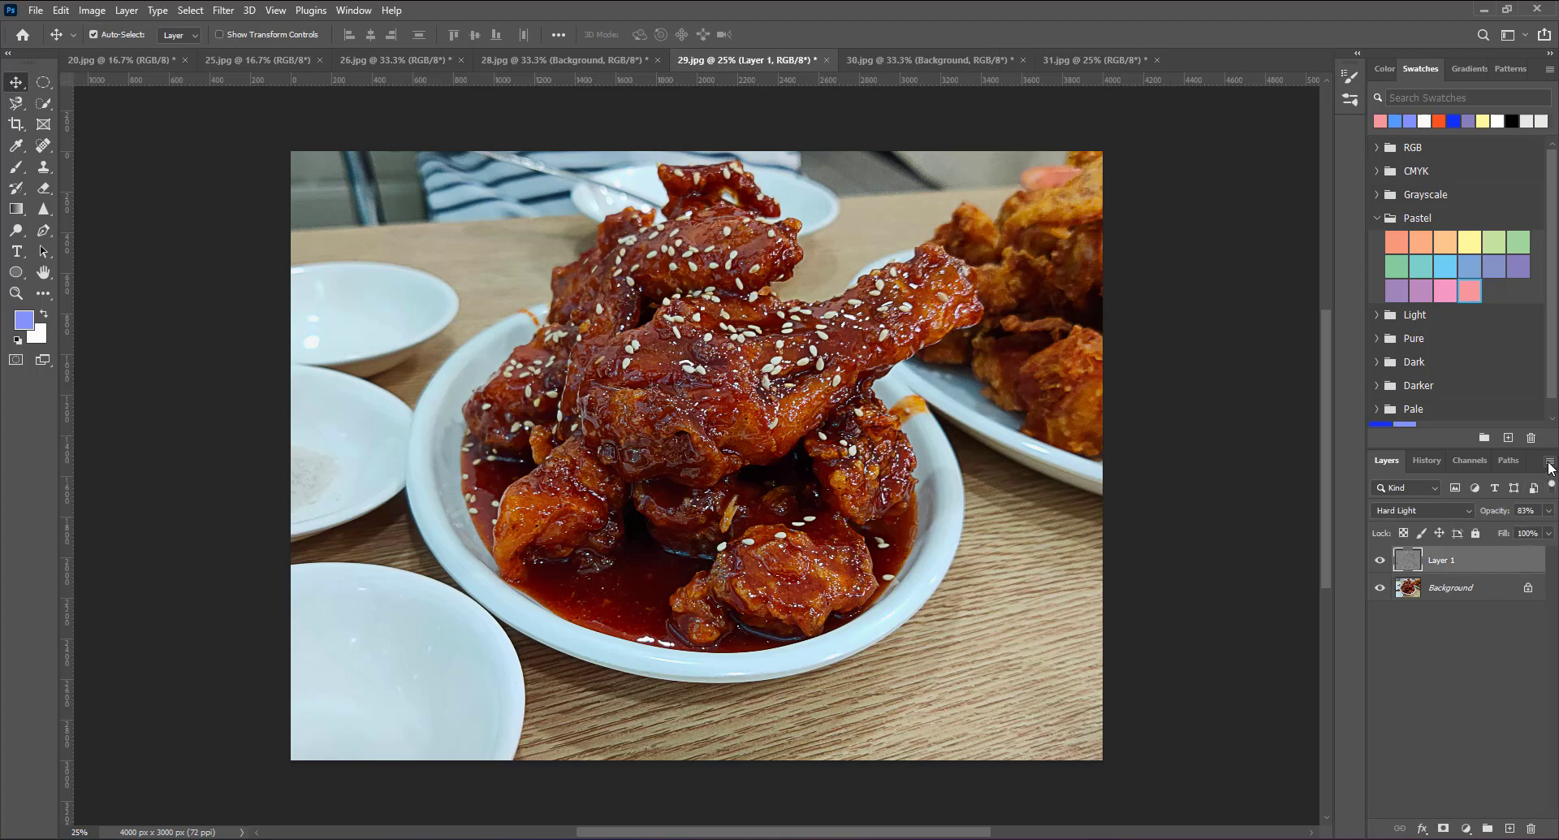
{"action": "left_click", "coordinate": [1549, 462]}
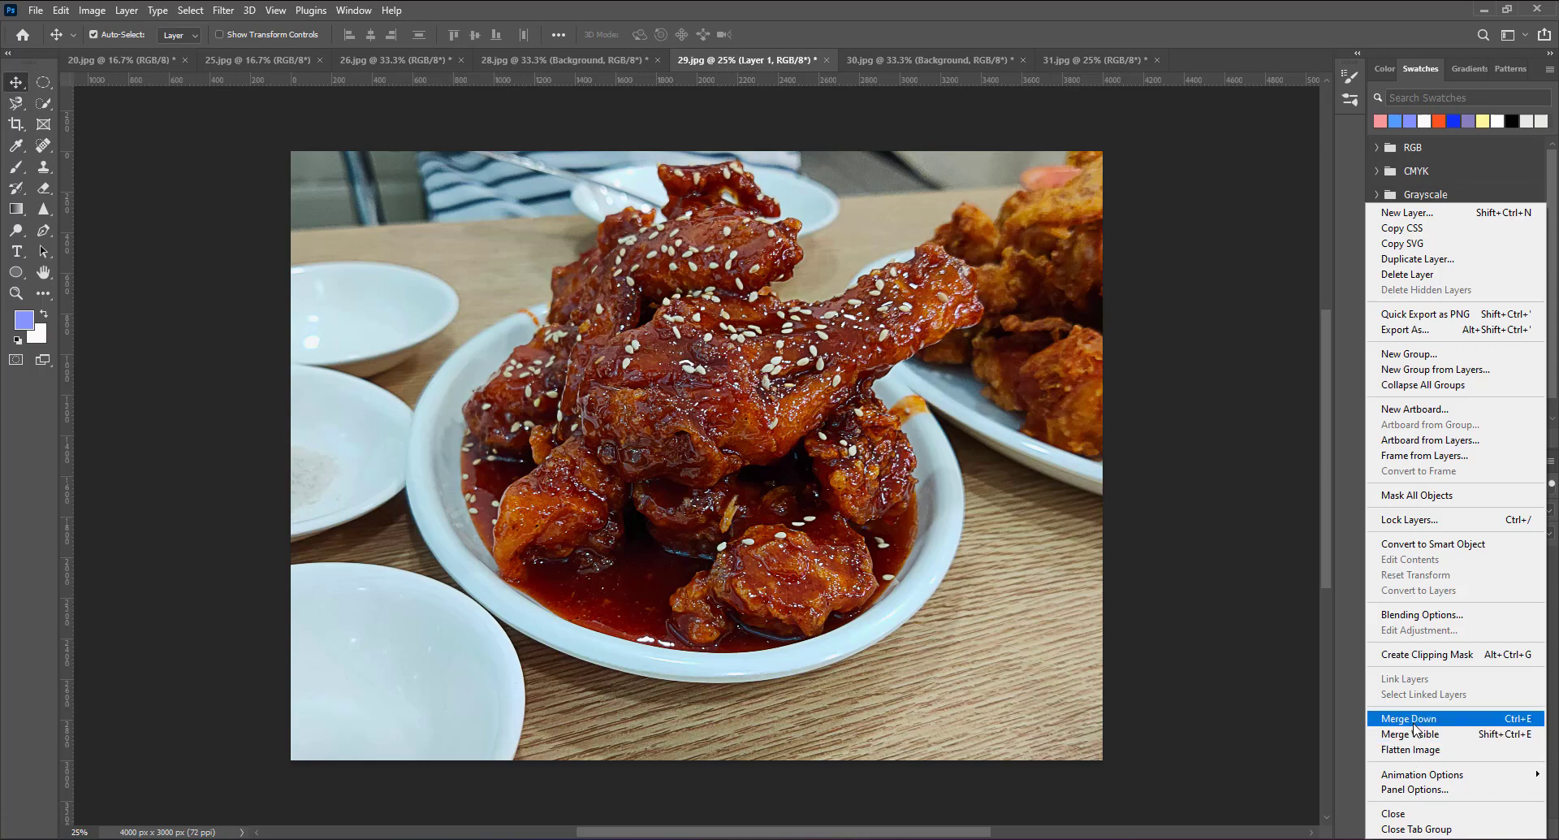
{"action": "left_click", "coordinate": [1415, 752]}
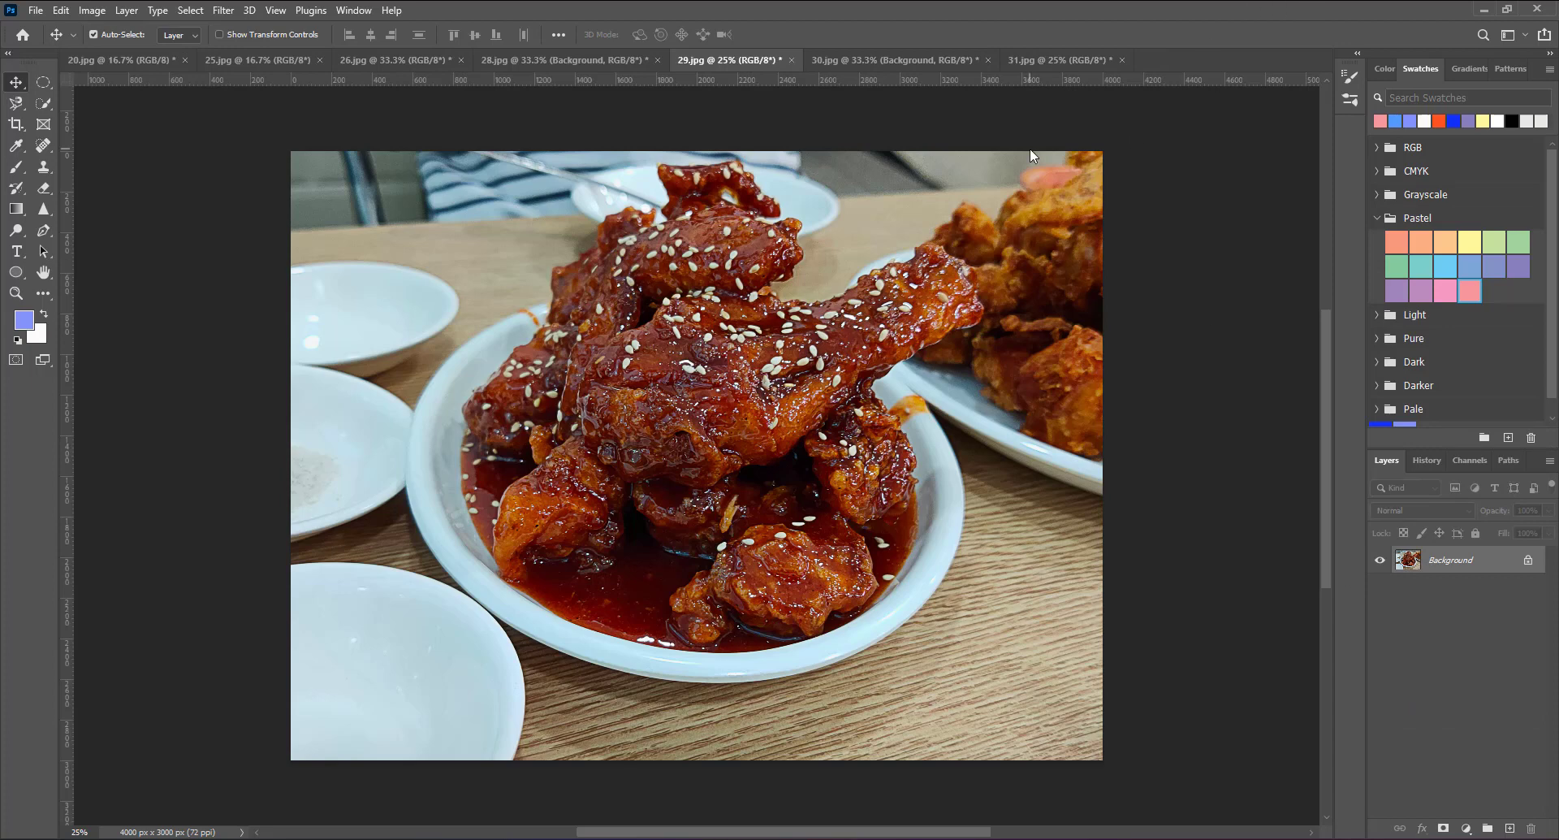
Step: Save the sharpened chicken photo as highpass.jpg at maximum JPEG quality
{"action": "left_click", "coordinate": [36, 11]}
{"action": "left_click", "coordinate": [60, 206]}
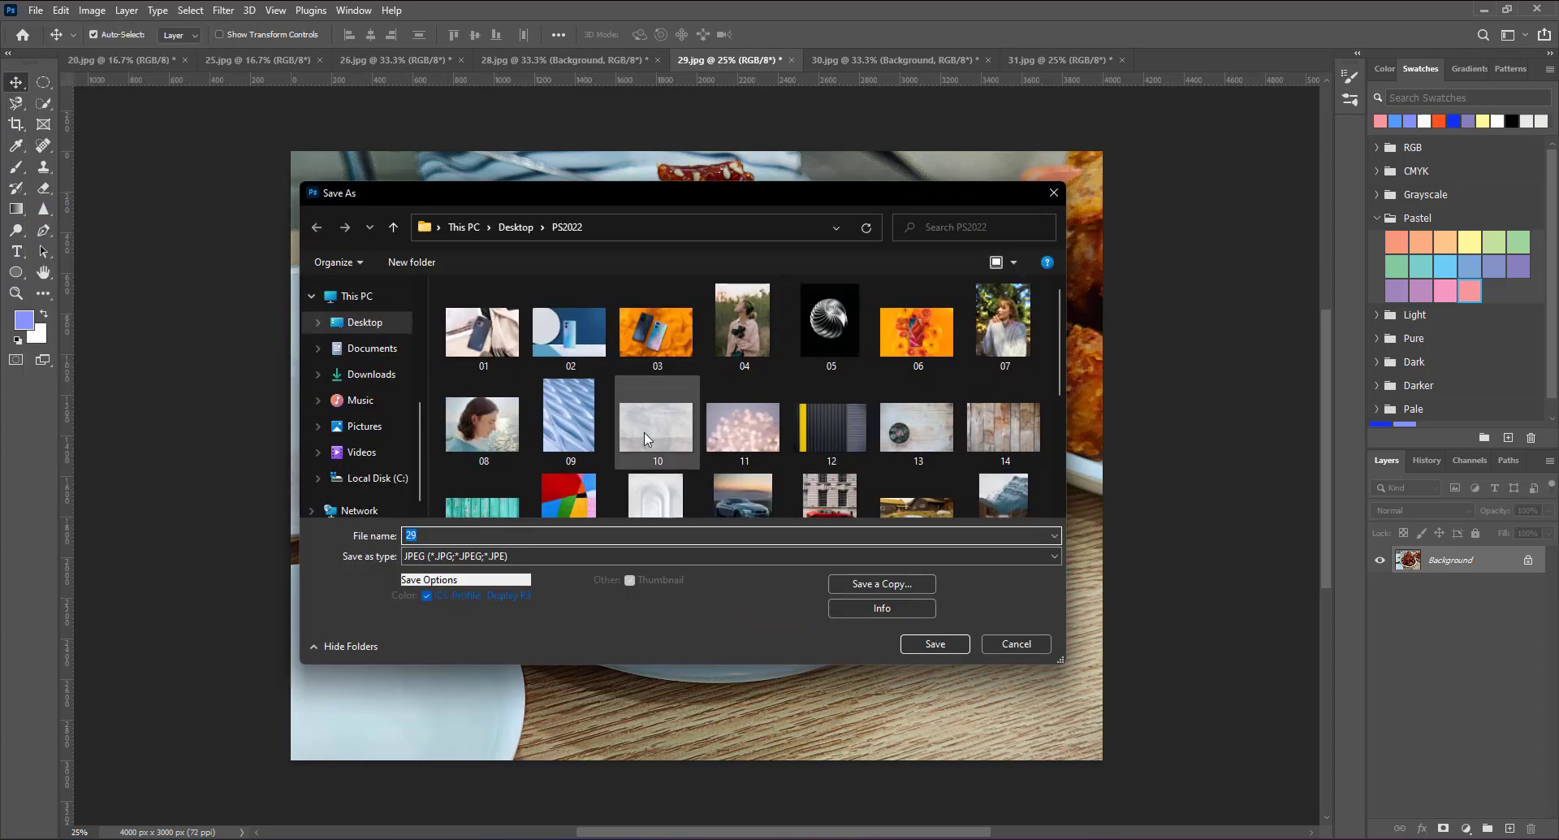
{"action": "type", "text": "hi"}
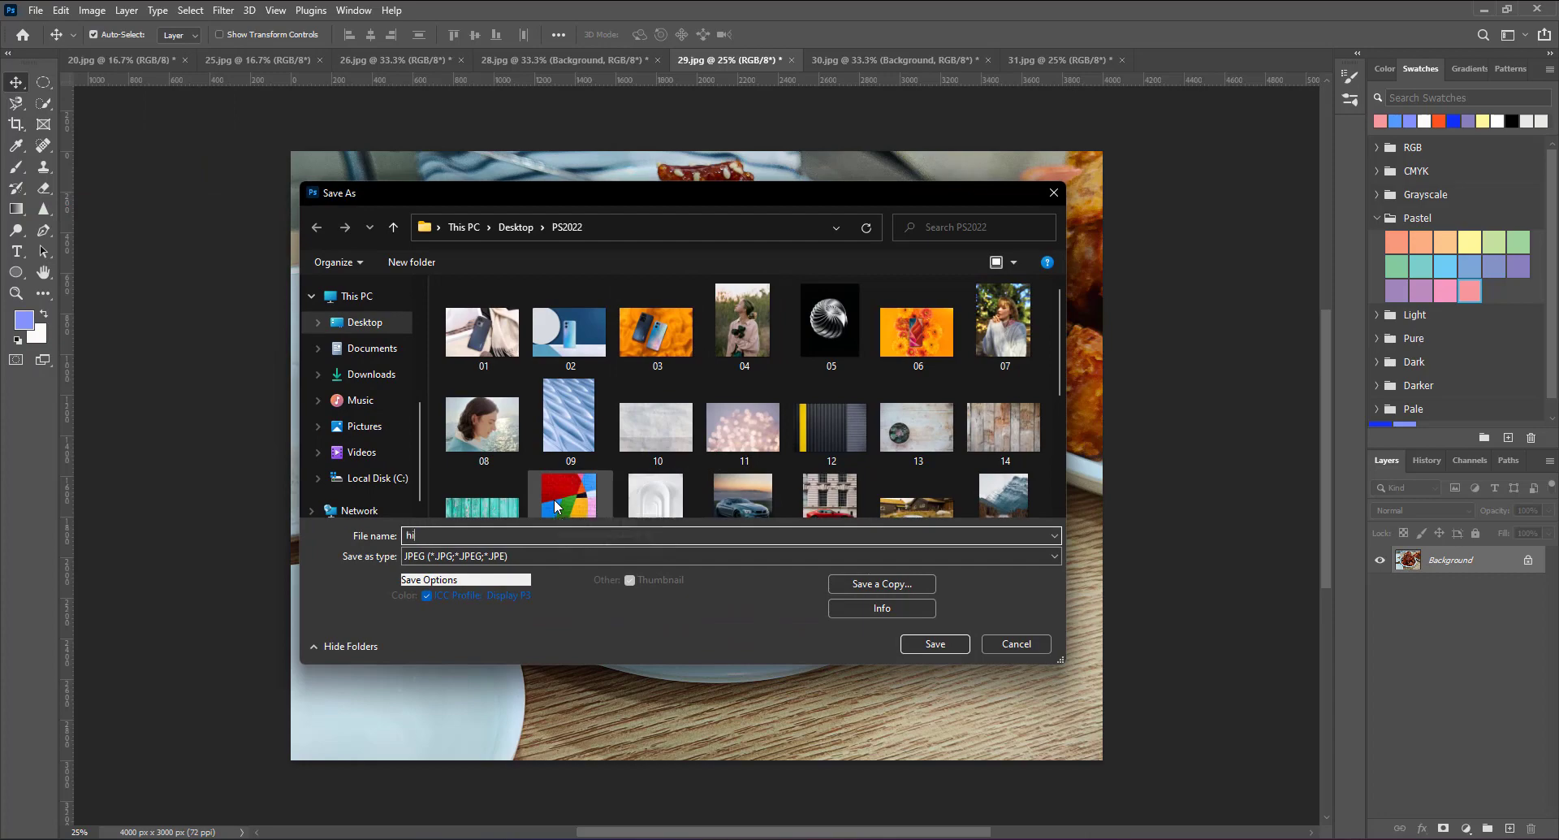
{"action": "type", "text": "ghpass"}
{"action": "key", "text": "Return"}
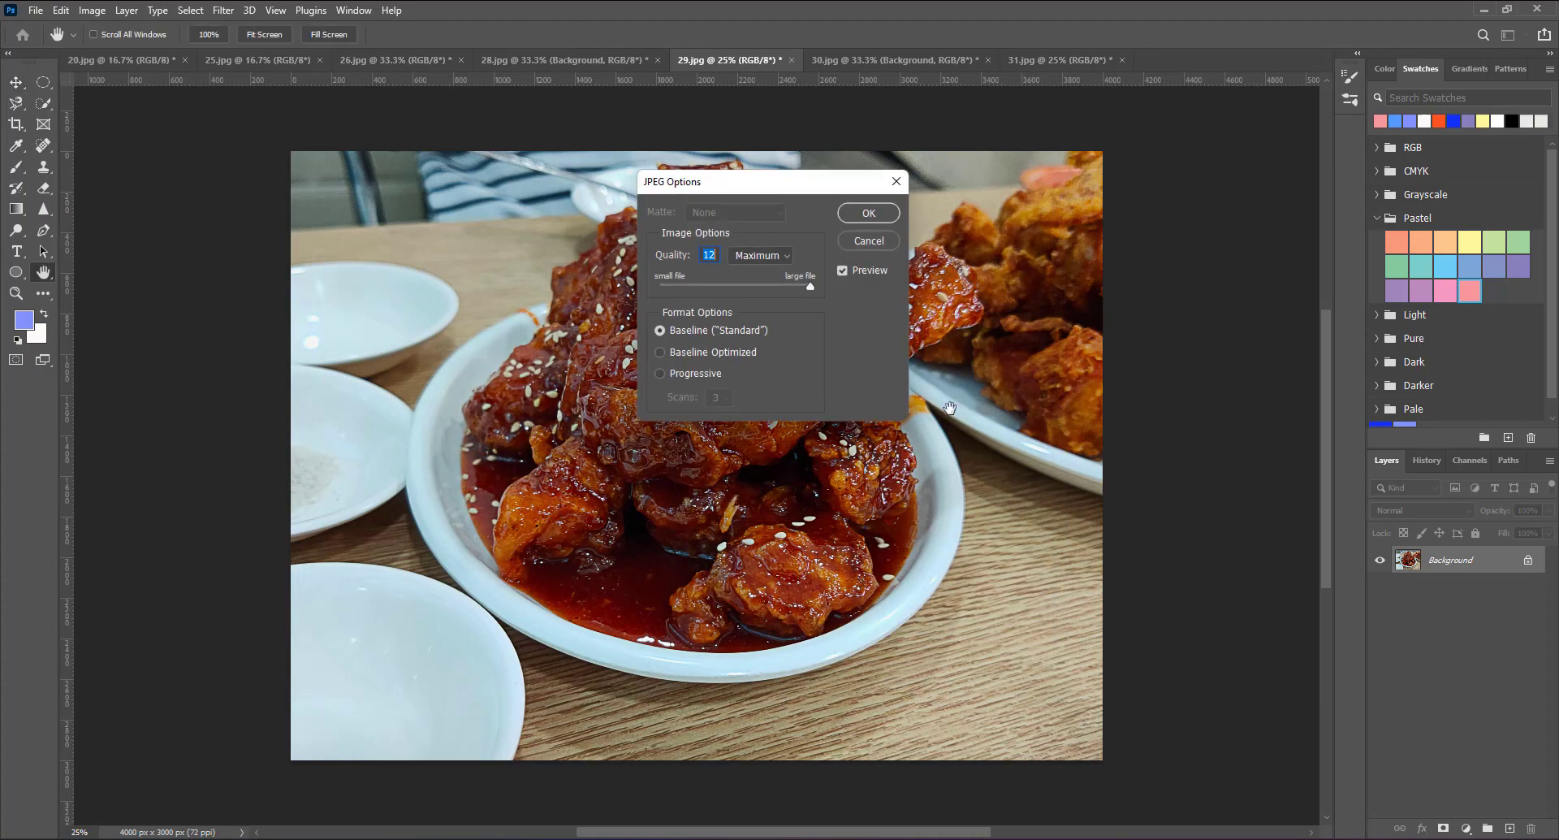
{"action": "left_click", "coordinate": [889, 216]}
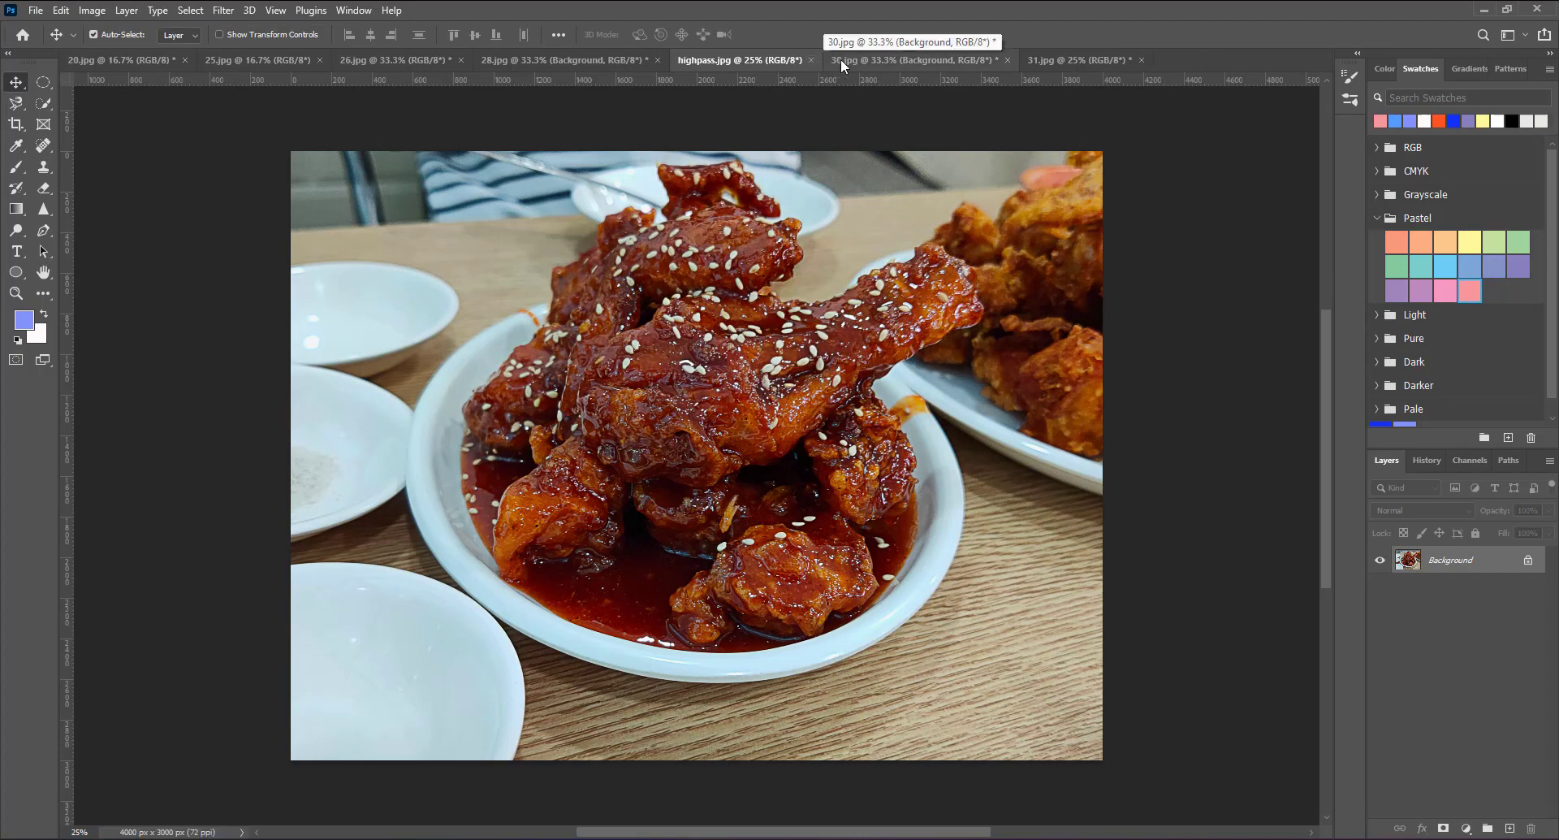
Step: Switch to the hanok photo 30.jpg, check the Save As formats, then cancel
{"action": "left_click", "coordinate": [841, 58]}
{"action": "left_click", "coordinate": [35, 10]}
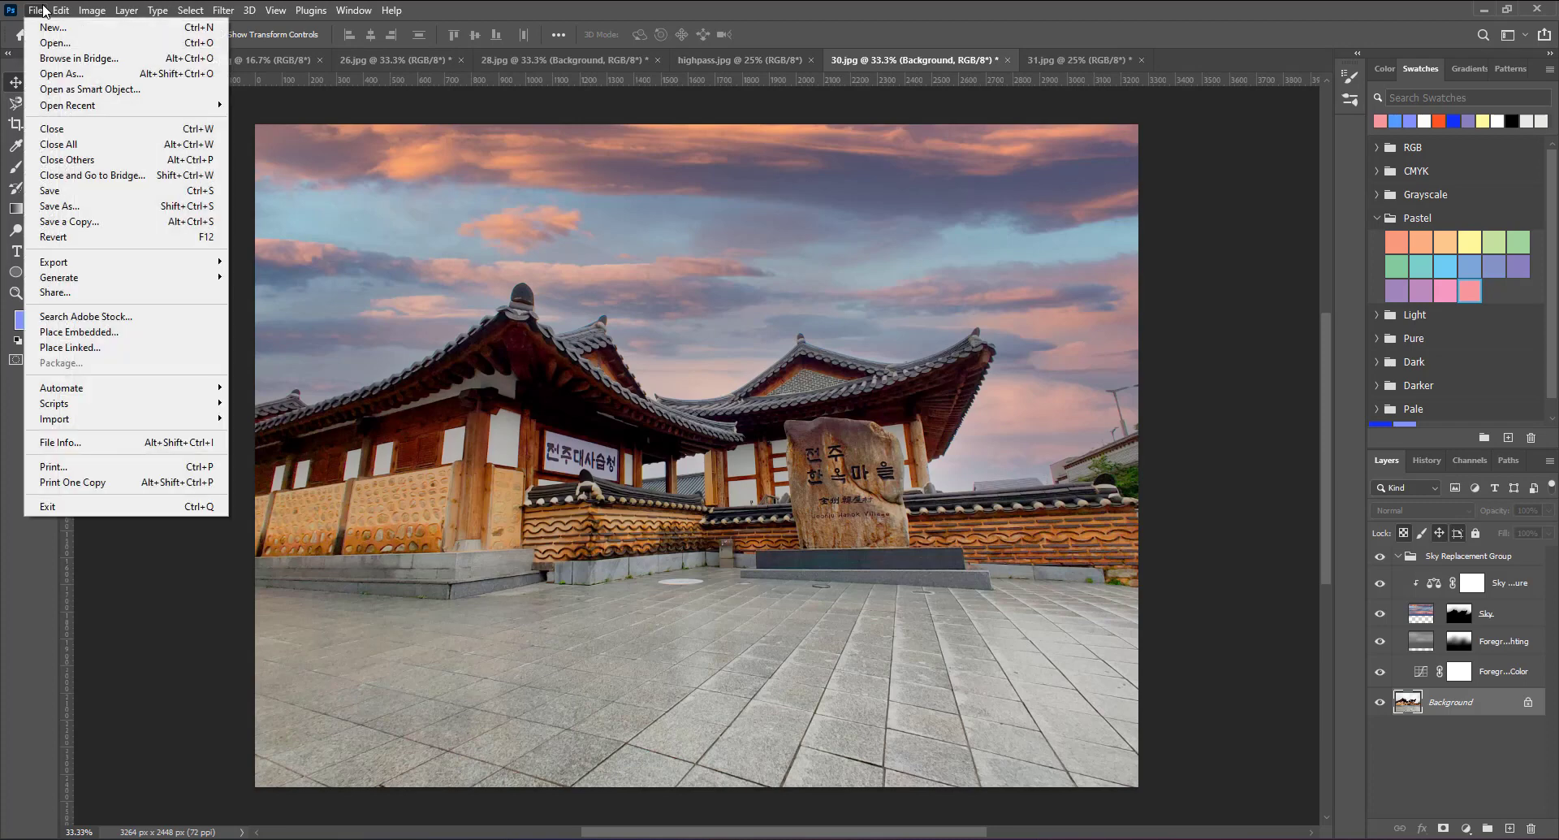
{"action": "left_click", "coordinate": [57, 205]}
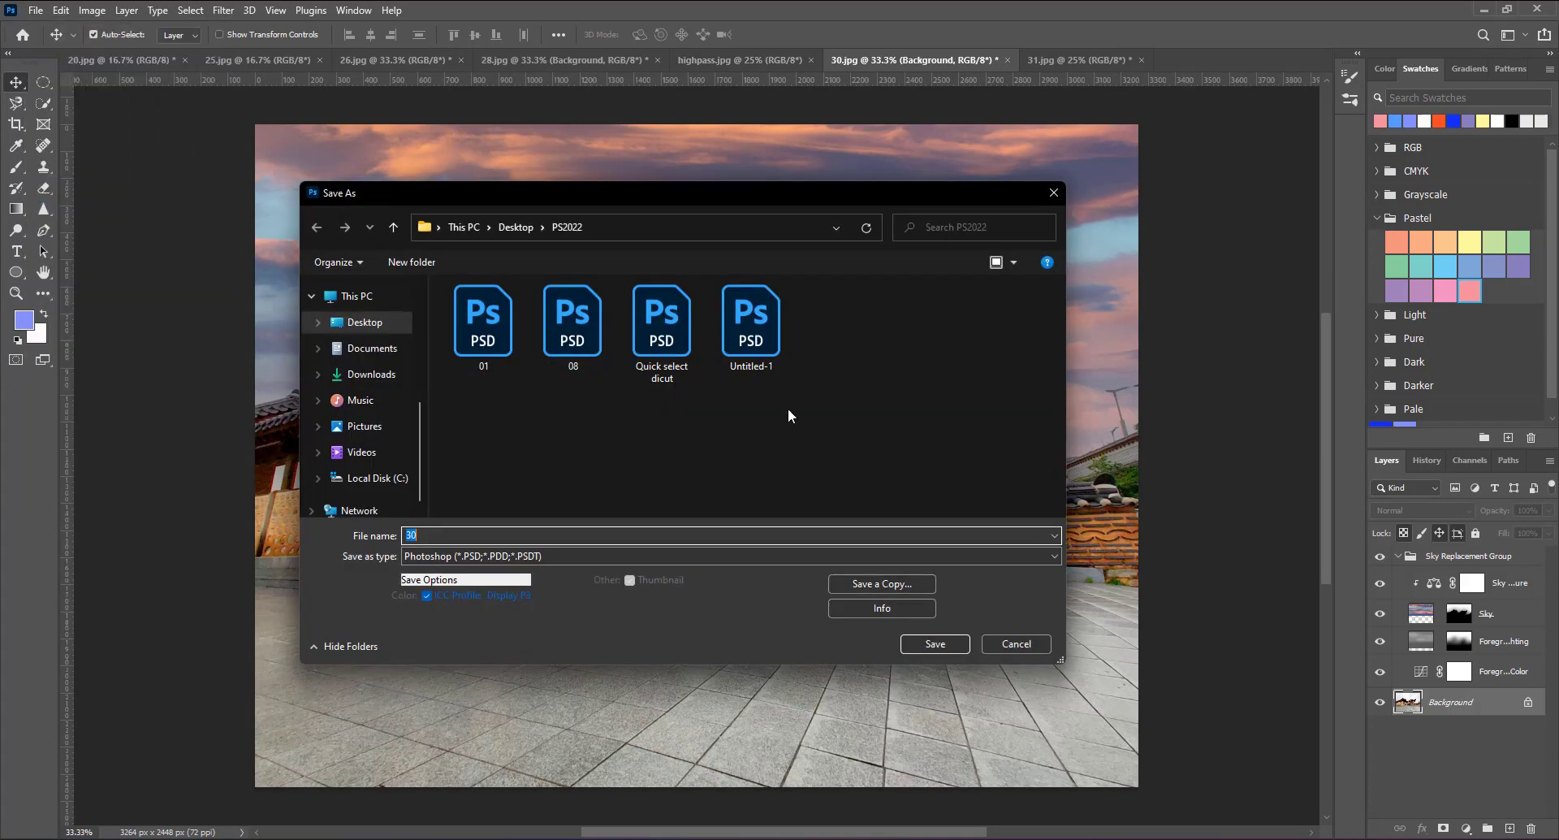
{"action": "left_click", "coordinate": [530, 559]}
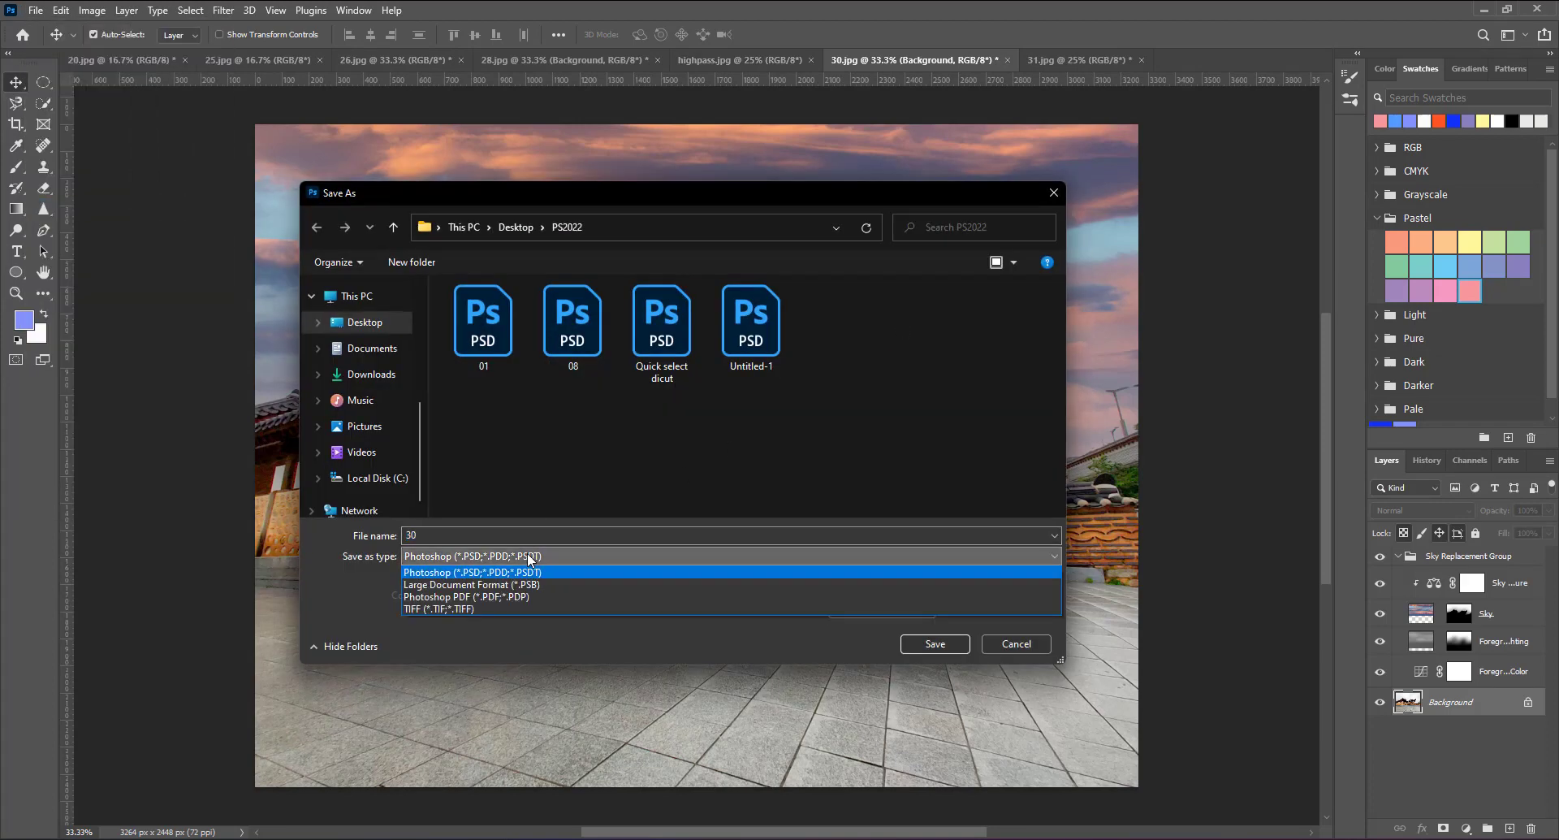
{"action": "left_click", "coordinate": [488, 572]}
{"action": "left_click", "coordinate": [1016, 644]}
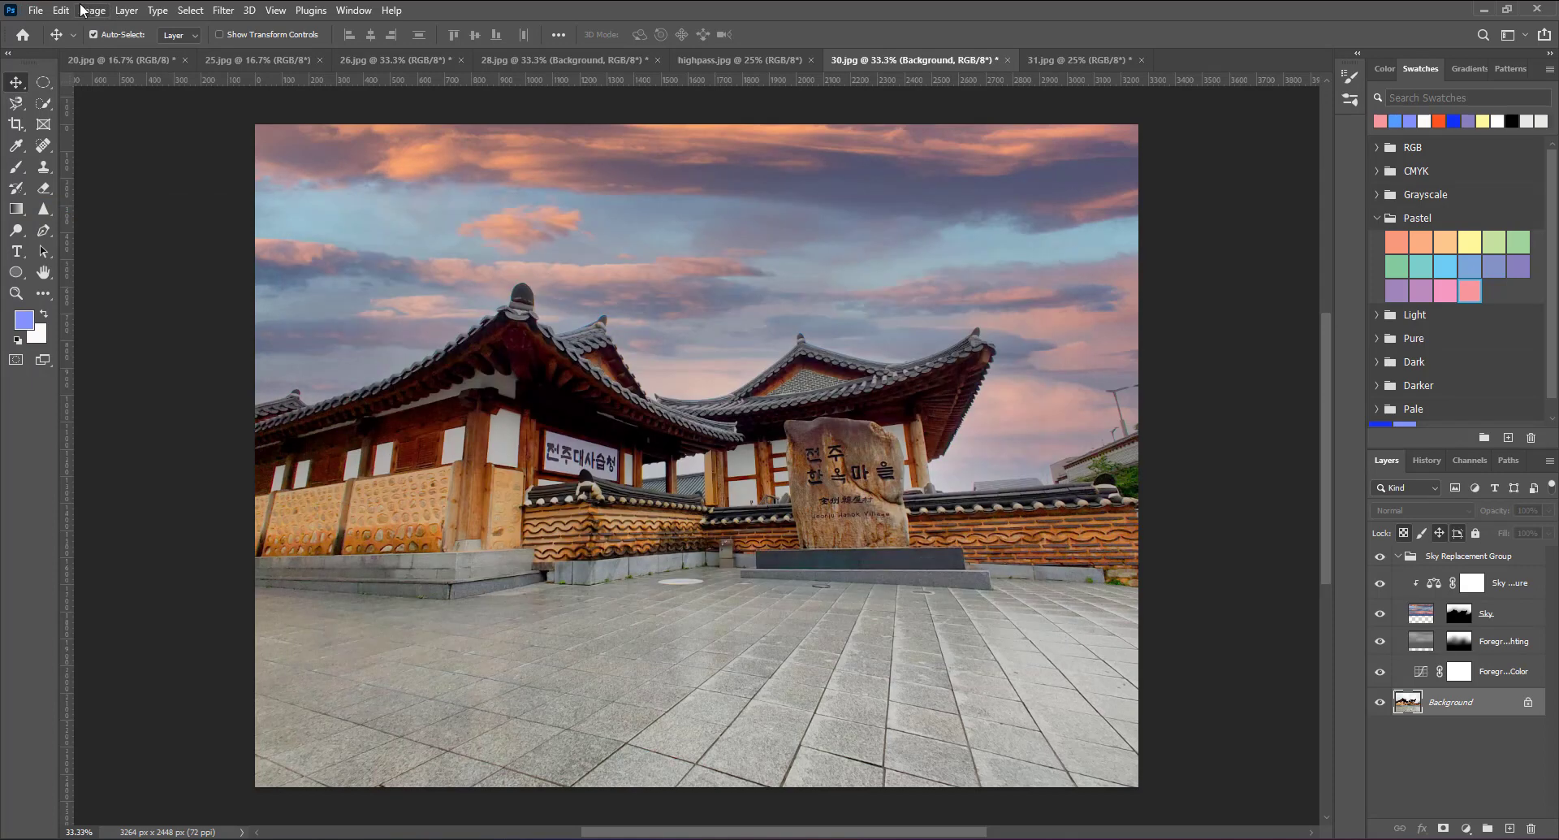
Step: Save a maximum-quality JPEG copy of 30.jpg named '30 retouch'
{"action": "left_click", "coordinate": [34, 11]}
{"action": "left_click", "coordinate": [94, 230]}
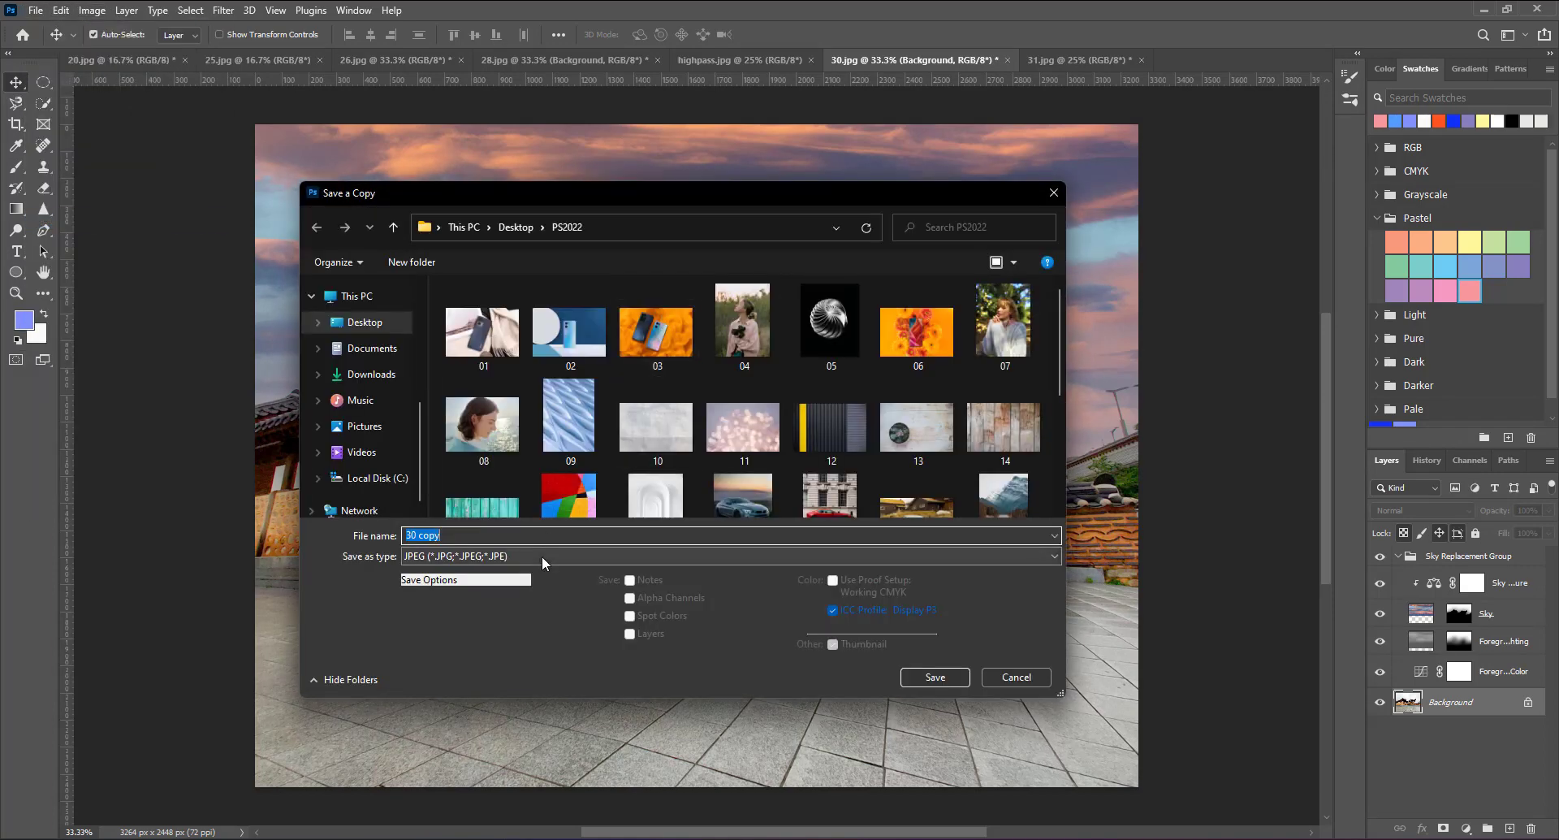
{"action": "left_click", "coordinate": [479, 533]}
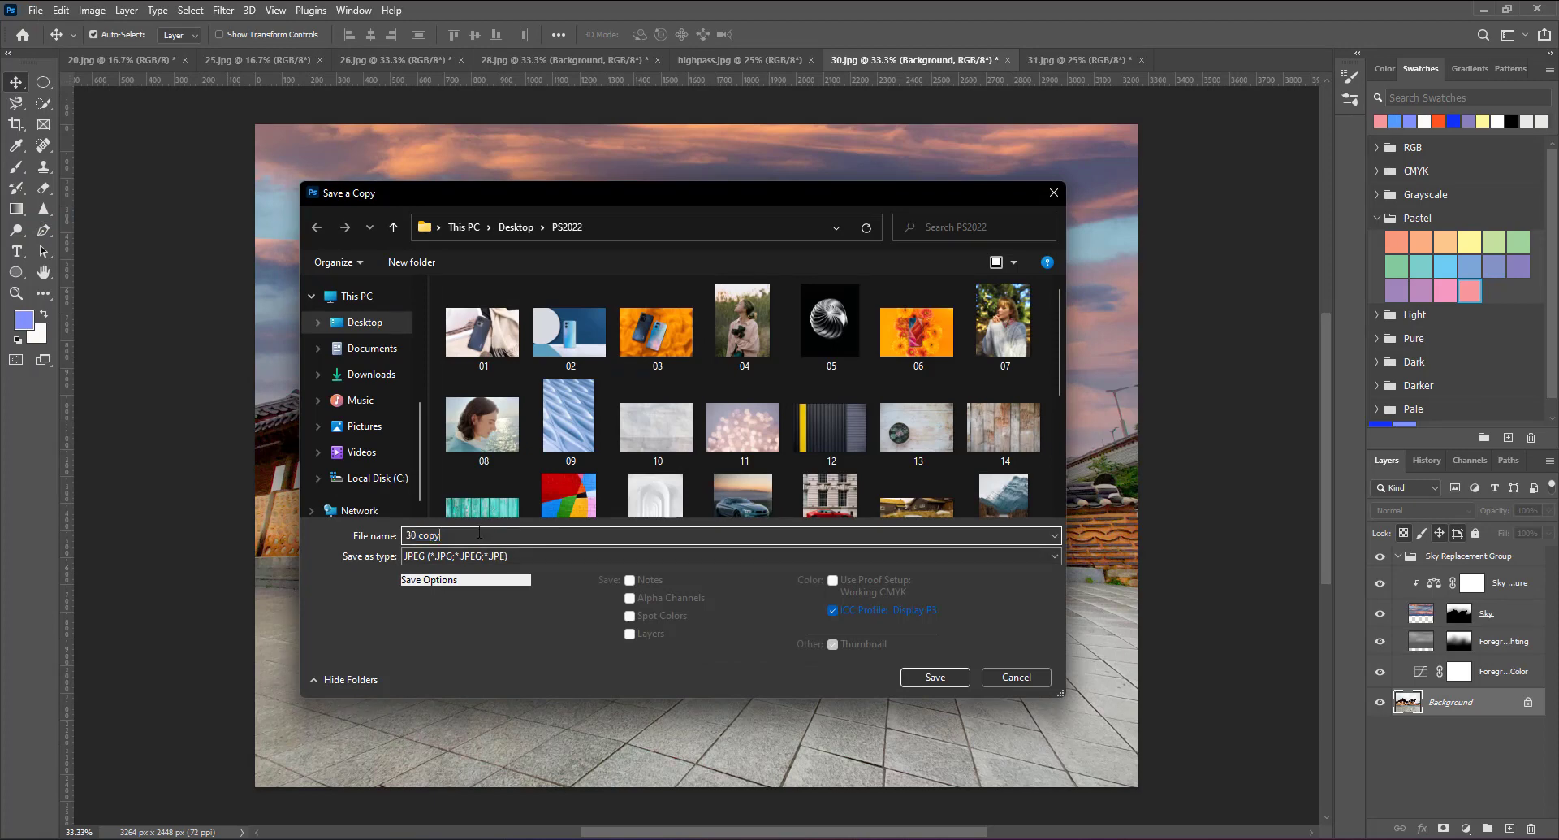
{"action": "key", "text": "BackSpace"}
{"action": "key", "text": "BackSpace"}
{"action": "key", "text": "BackSpace"}
{"action": "key", "text": "BackSpace"}
{"action": "key", "text": "BackSpace"}
{"action": "type", "text": "ret"}
{"action": "type", "text": "ouch"}
{"action": "key", "text": "Return"}
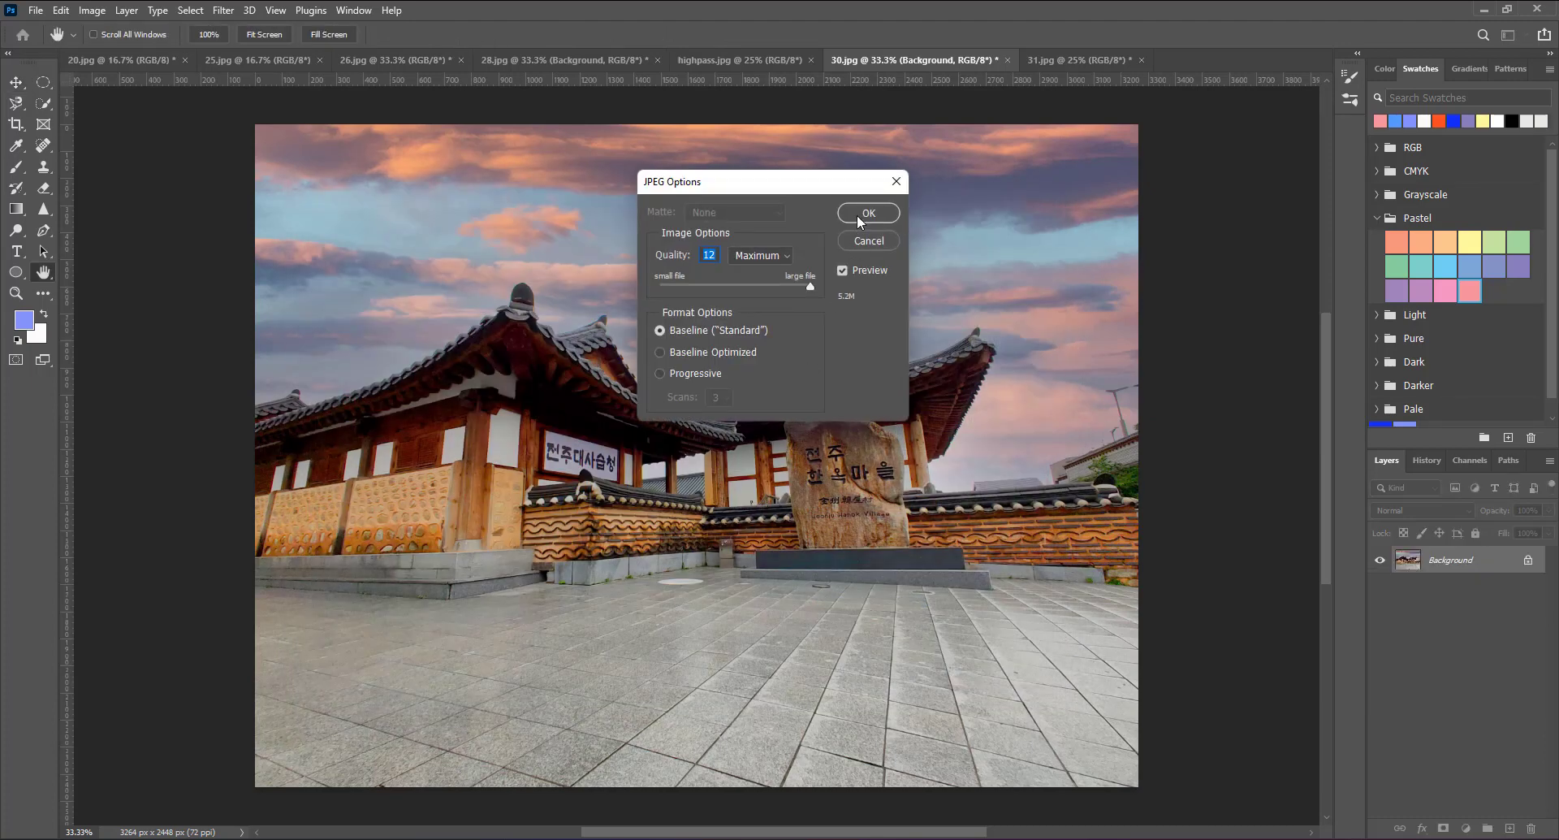
{"action": "left_click", "coordinate": [856, 214]}
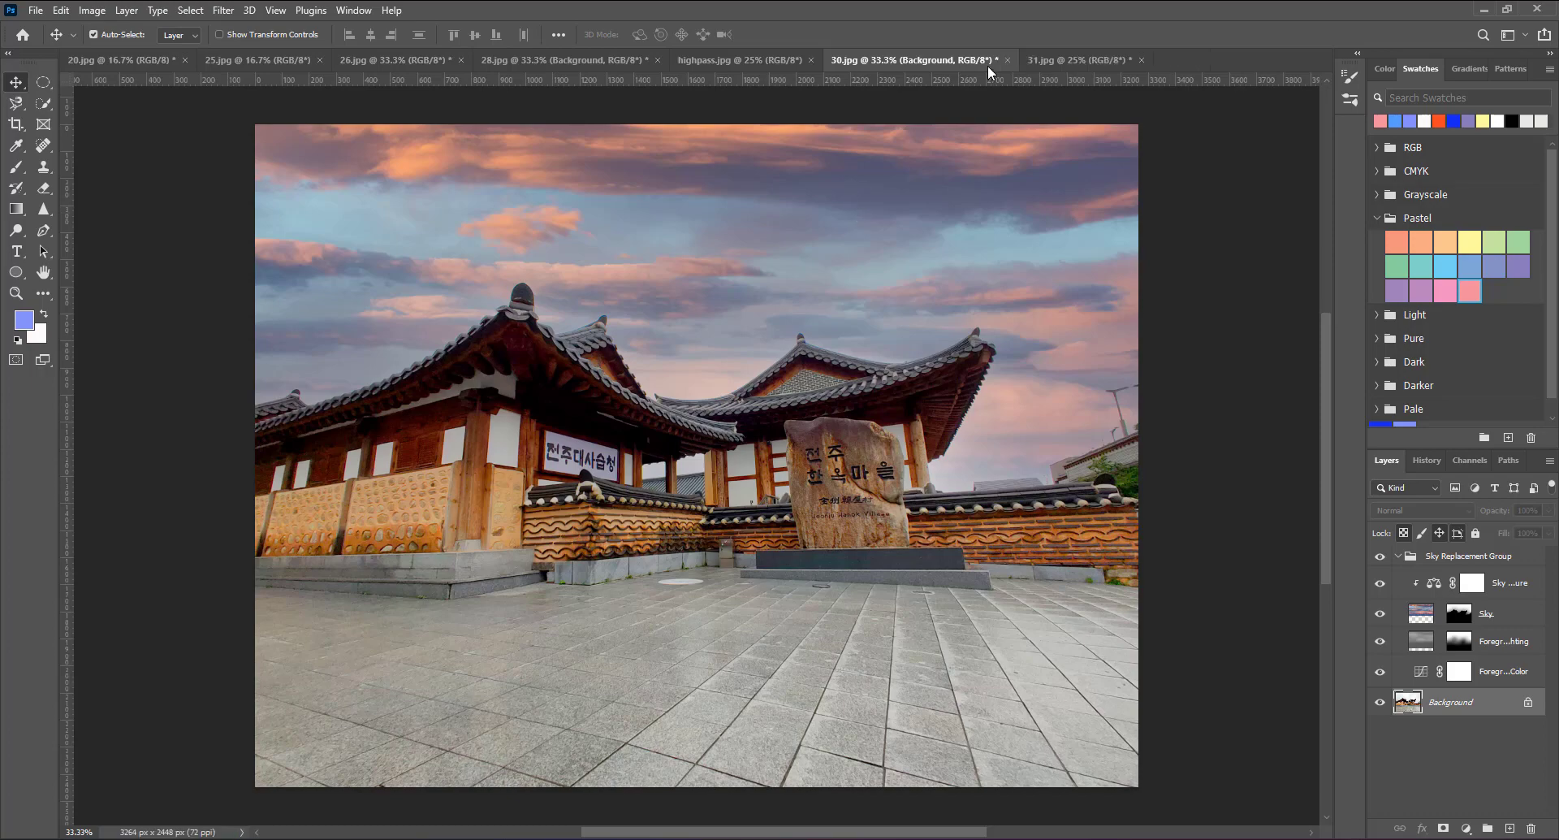
Step: Save a PNG copy of gate photo 28.jpg as '28 retouch' at smallest file size
{"action": "left_click", "coordinate": [690, 61]}
{"action": "left_click", "coordinate": [581, 59]}
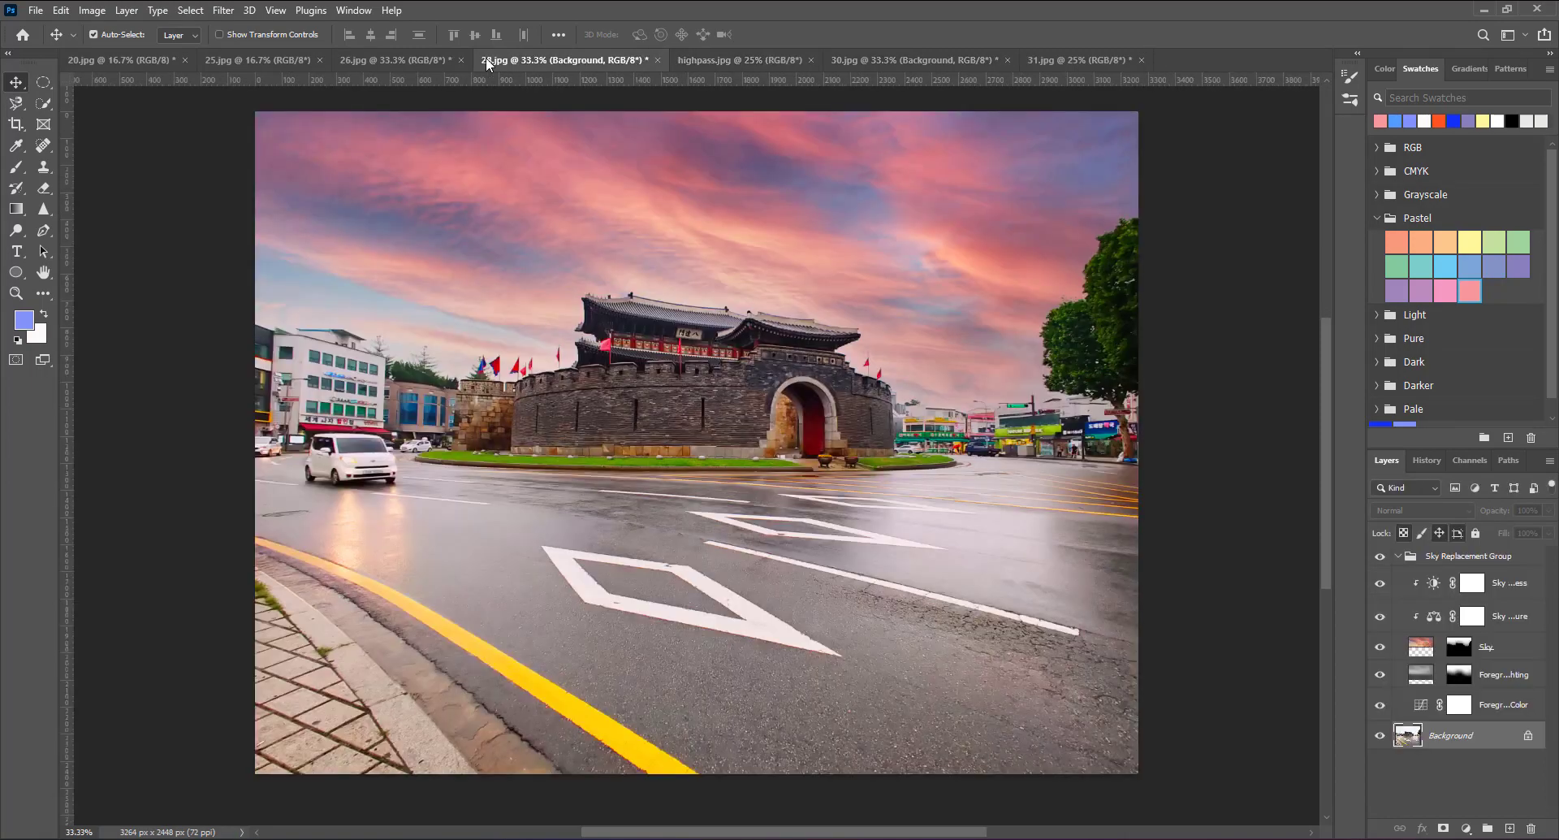
{"action": "left_click", "coordinate": [36, 10]}
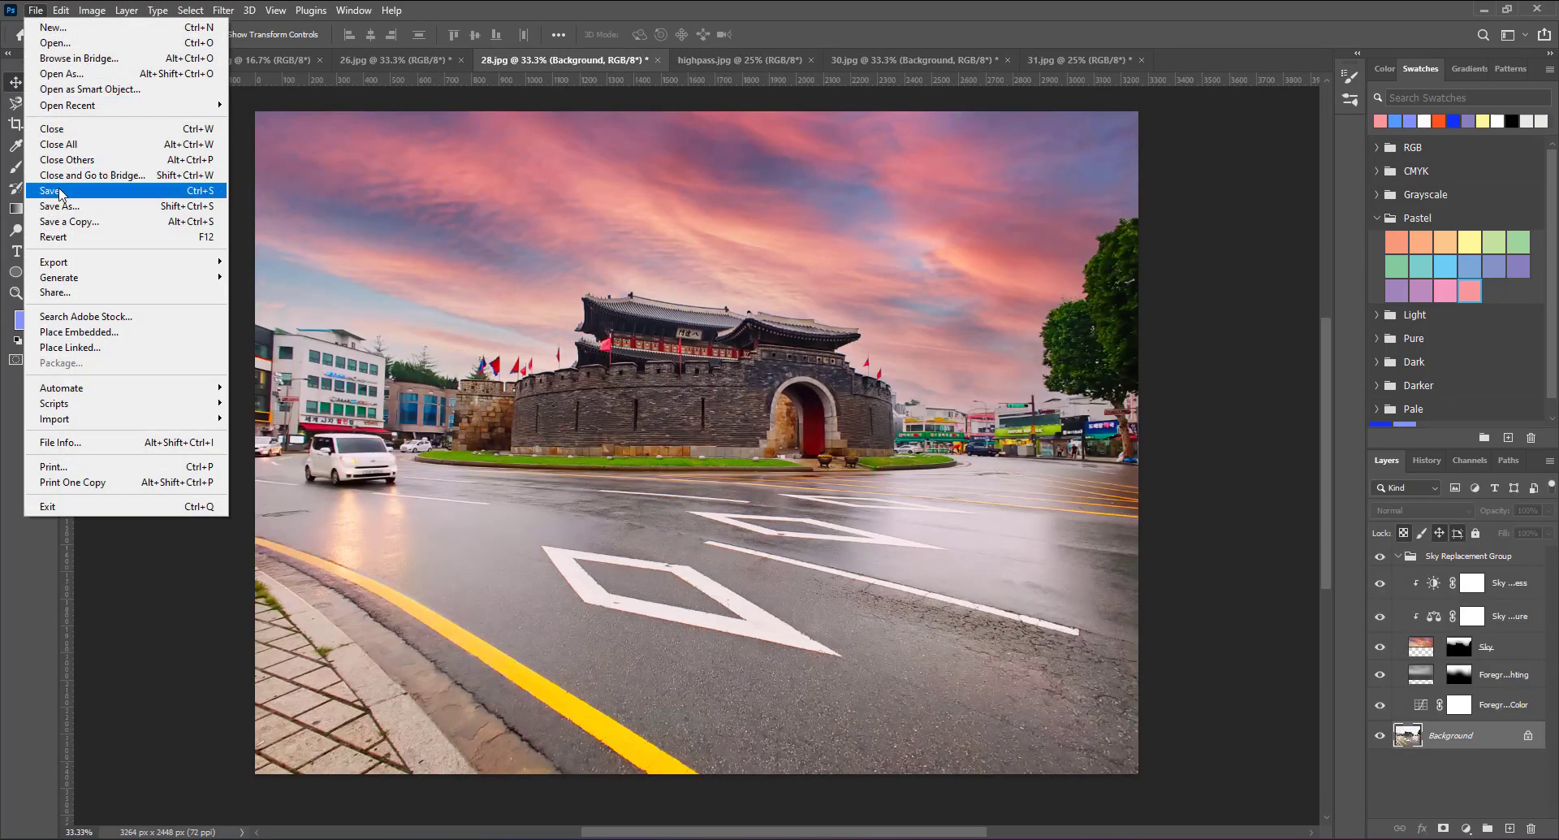
{"action": "left_click", "coordinate": [68, 221]}
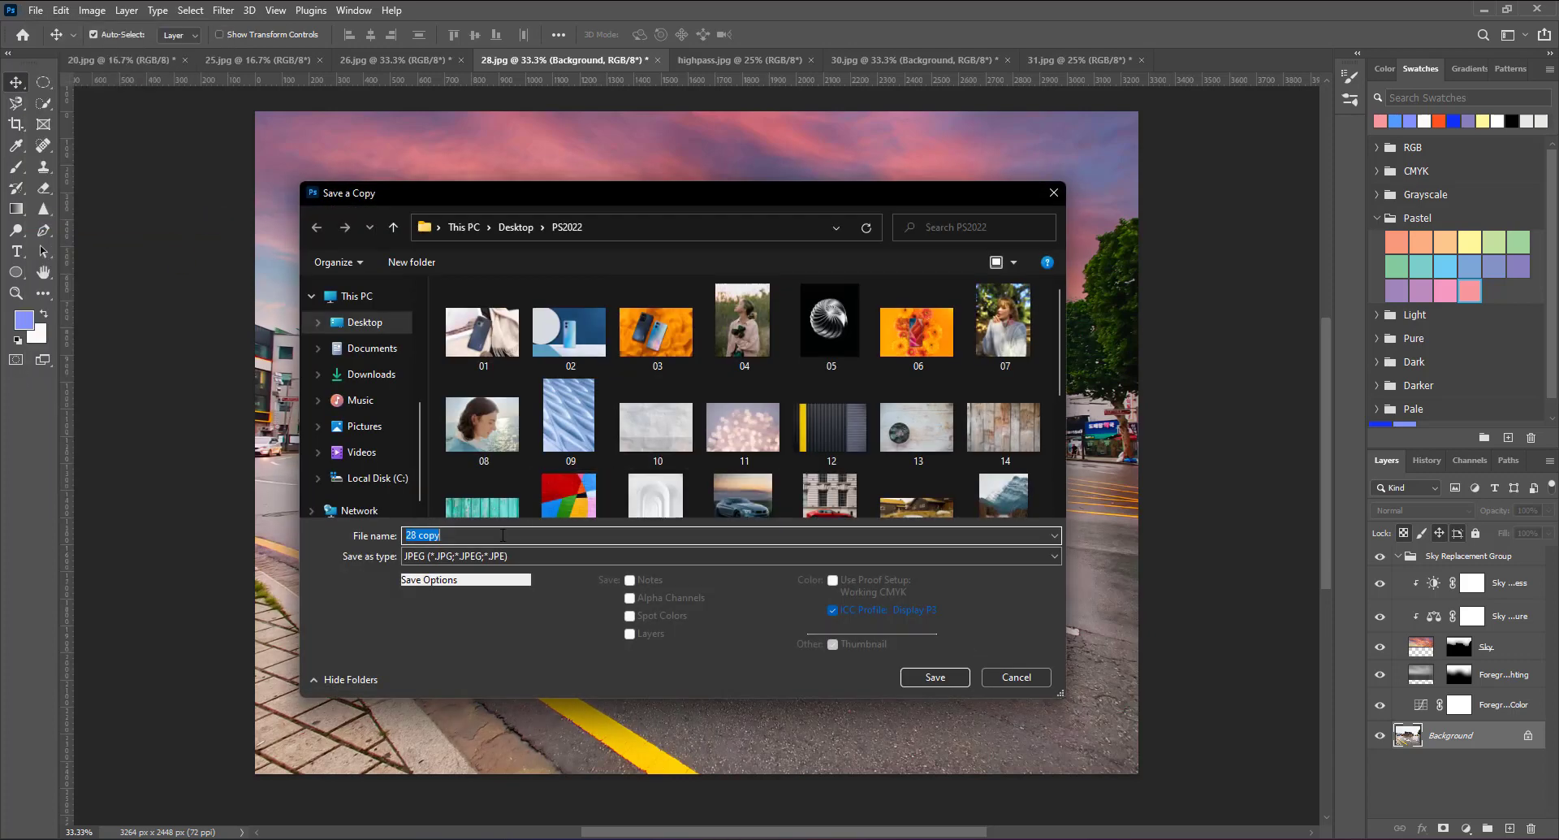
{"action": "key", "text": "BackSpace"}
{"action": "key", "text": "BackSpace"}
{"action": "key", "text": "BackSpace"}
{"action": "key", "text": "BackSpace"}
{"action": "key", "text": "BackSpace"}
{"action": "type", "text": "r"}
{"action": "type", "text": "etouc"}
{"action": "type", "text": "h"}
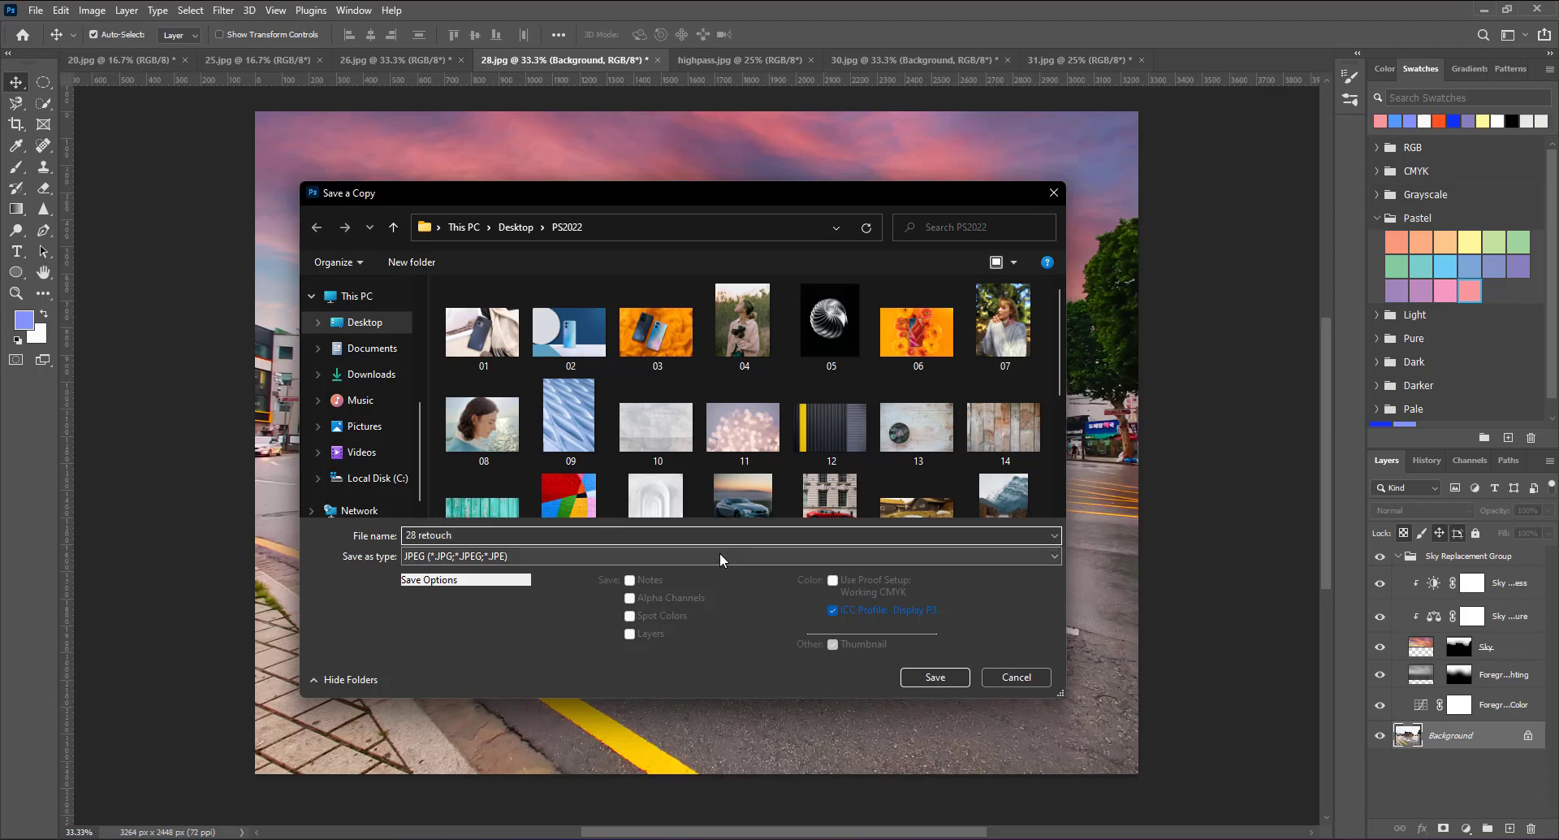
{"action": "left_click", "coordinate": [720, 552]}
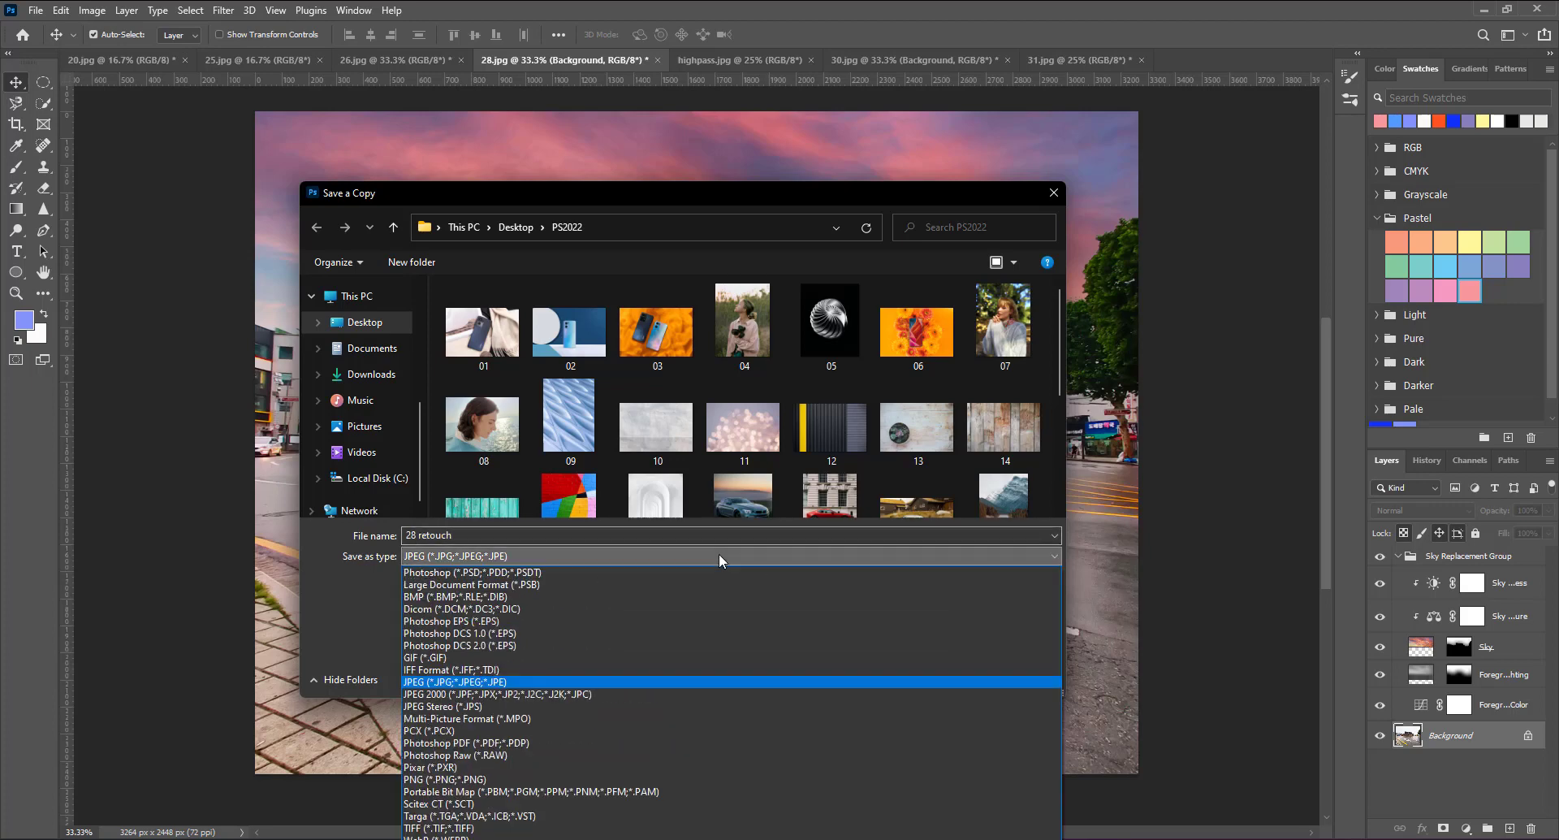
{"action": "left_click", "coordinate": [698, 776]}
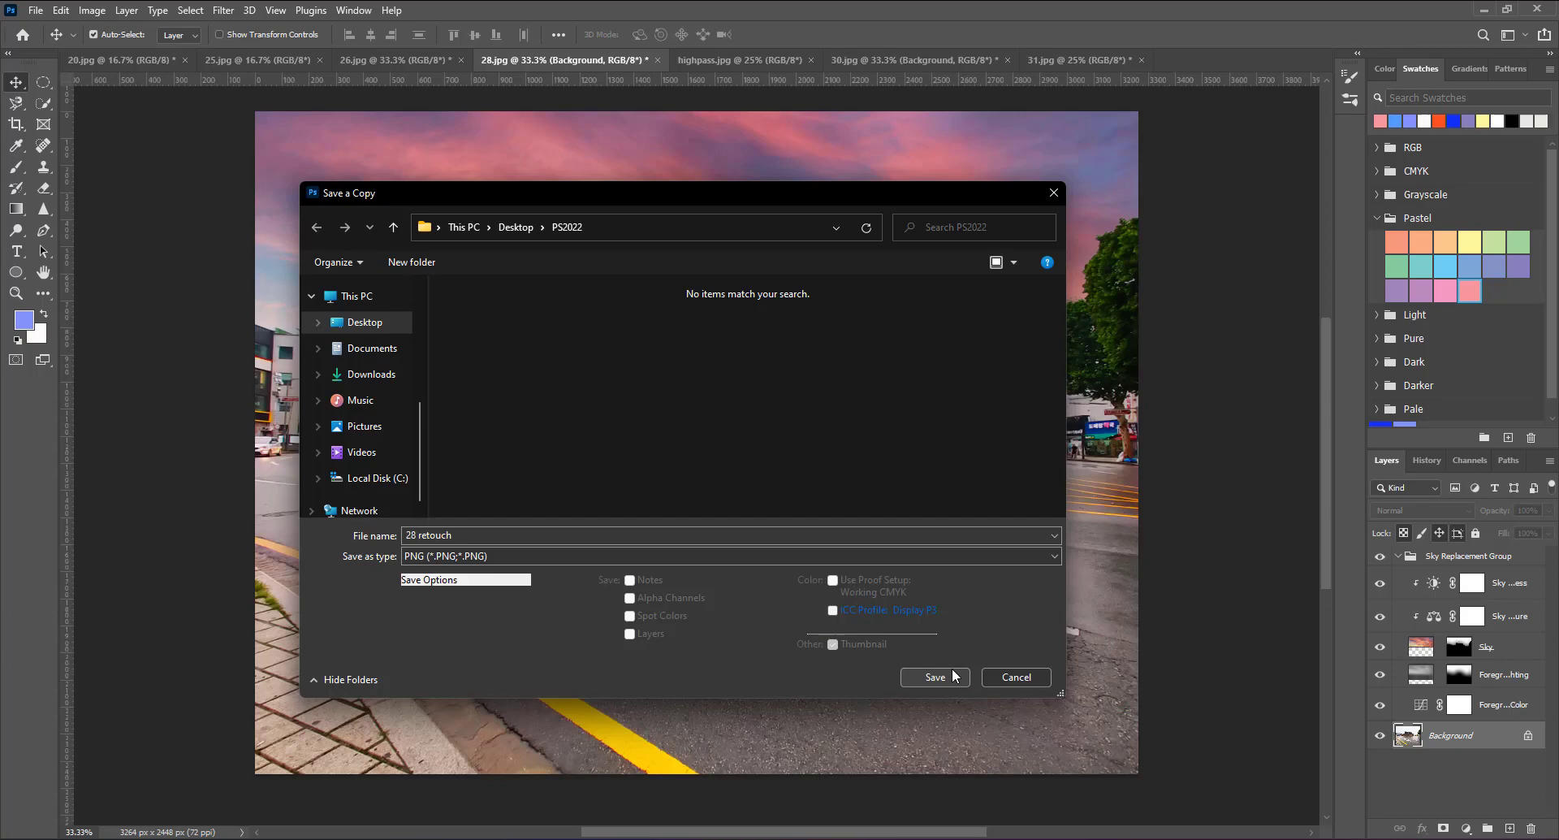
{"action": "left_click", "coordinate": [955, 676]}
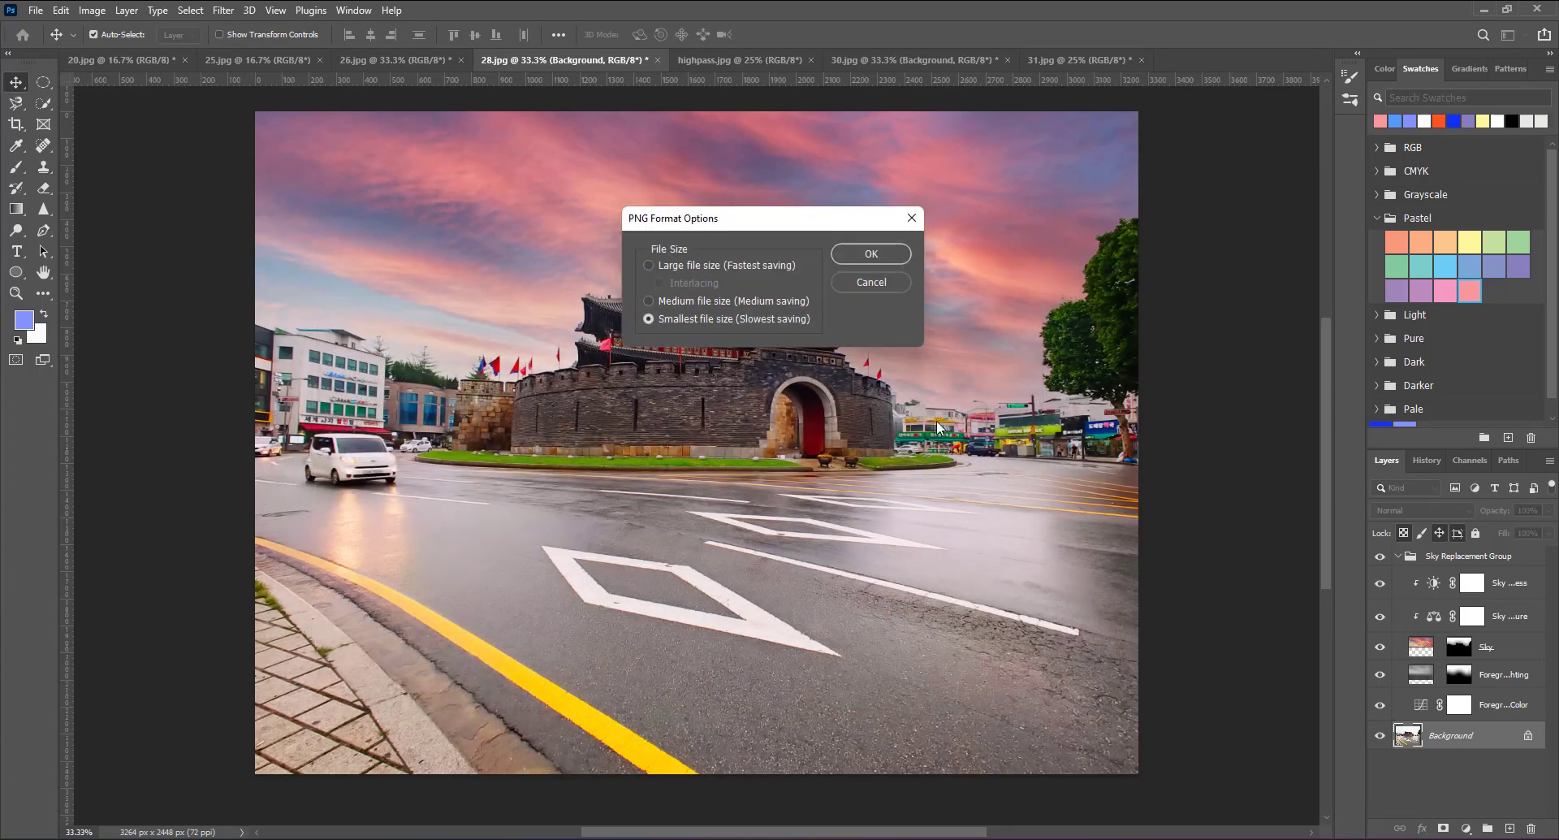
{"action": "left_click", "coordinate": [895, 256]}
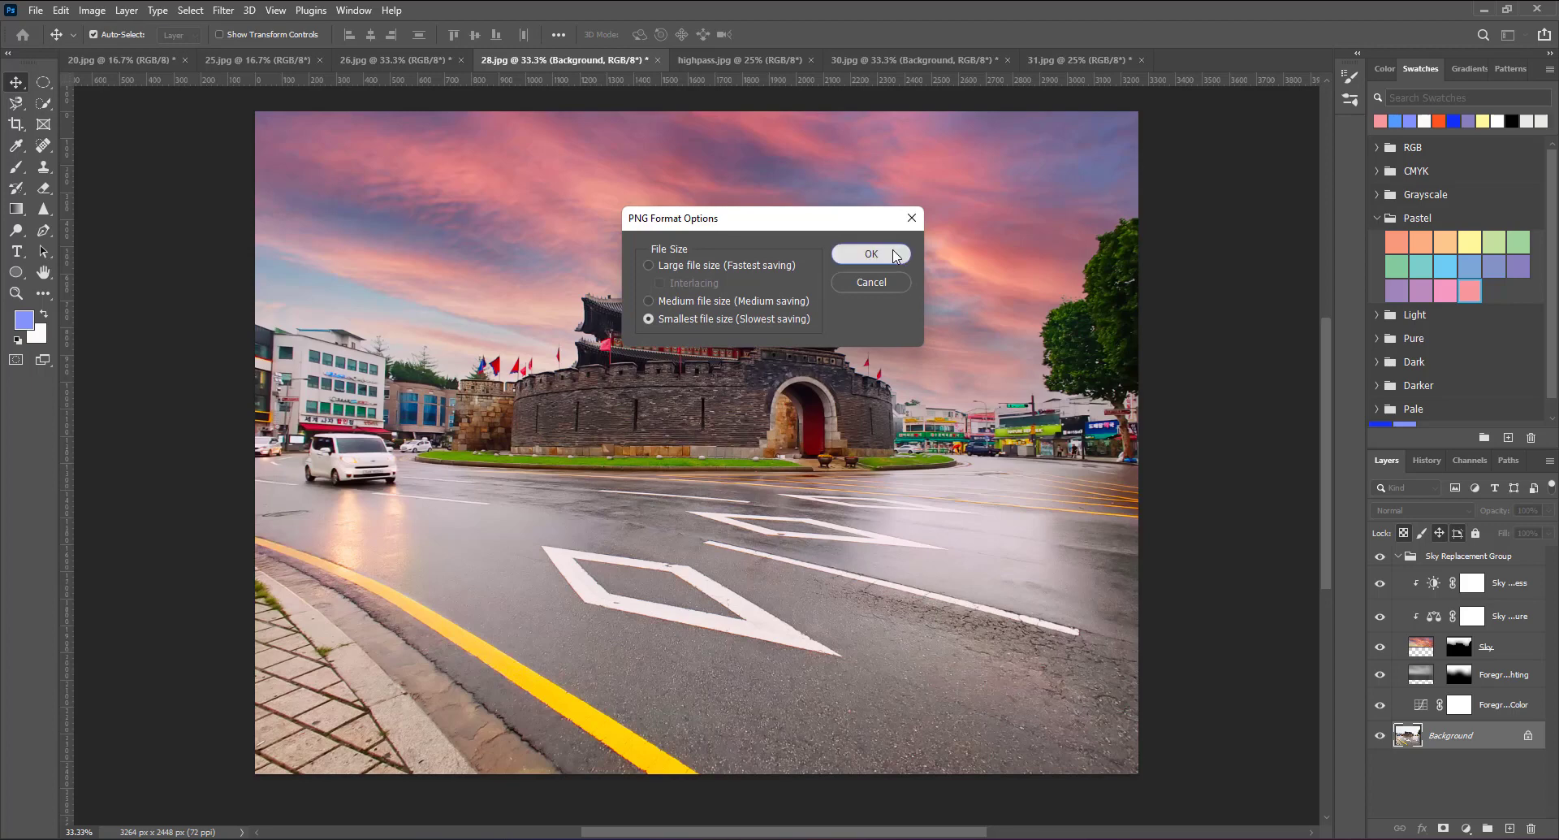
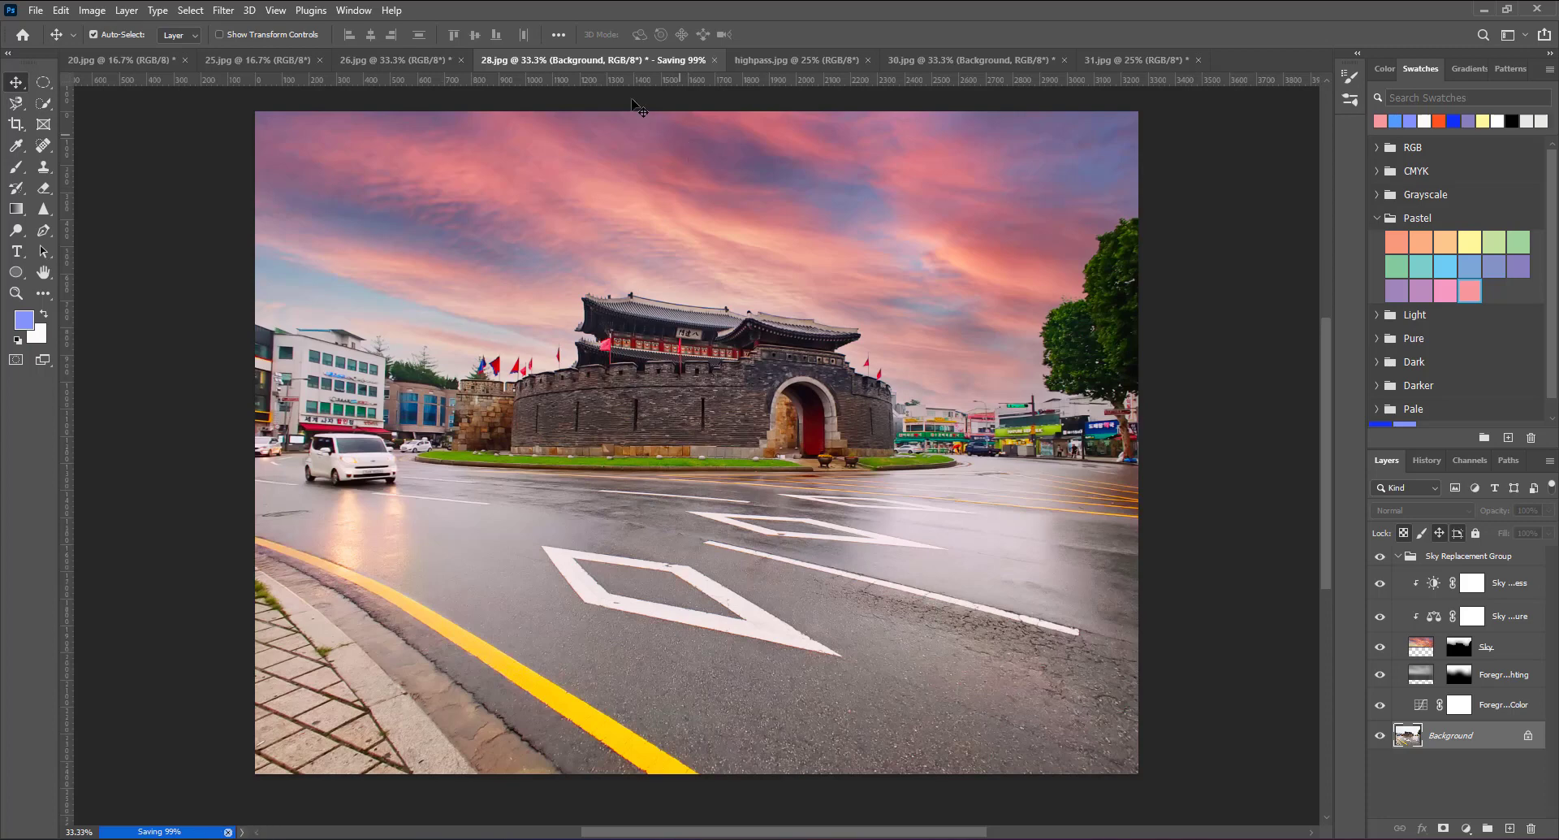
Step: Duplicate the 26.jpg arch photo's background, apply High Pass at radius 10, and blend it in Soft Light
{"action": "left_click", "coordinate": [418, 56]}
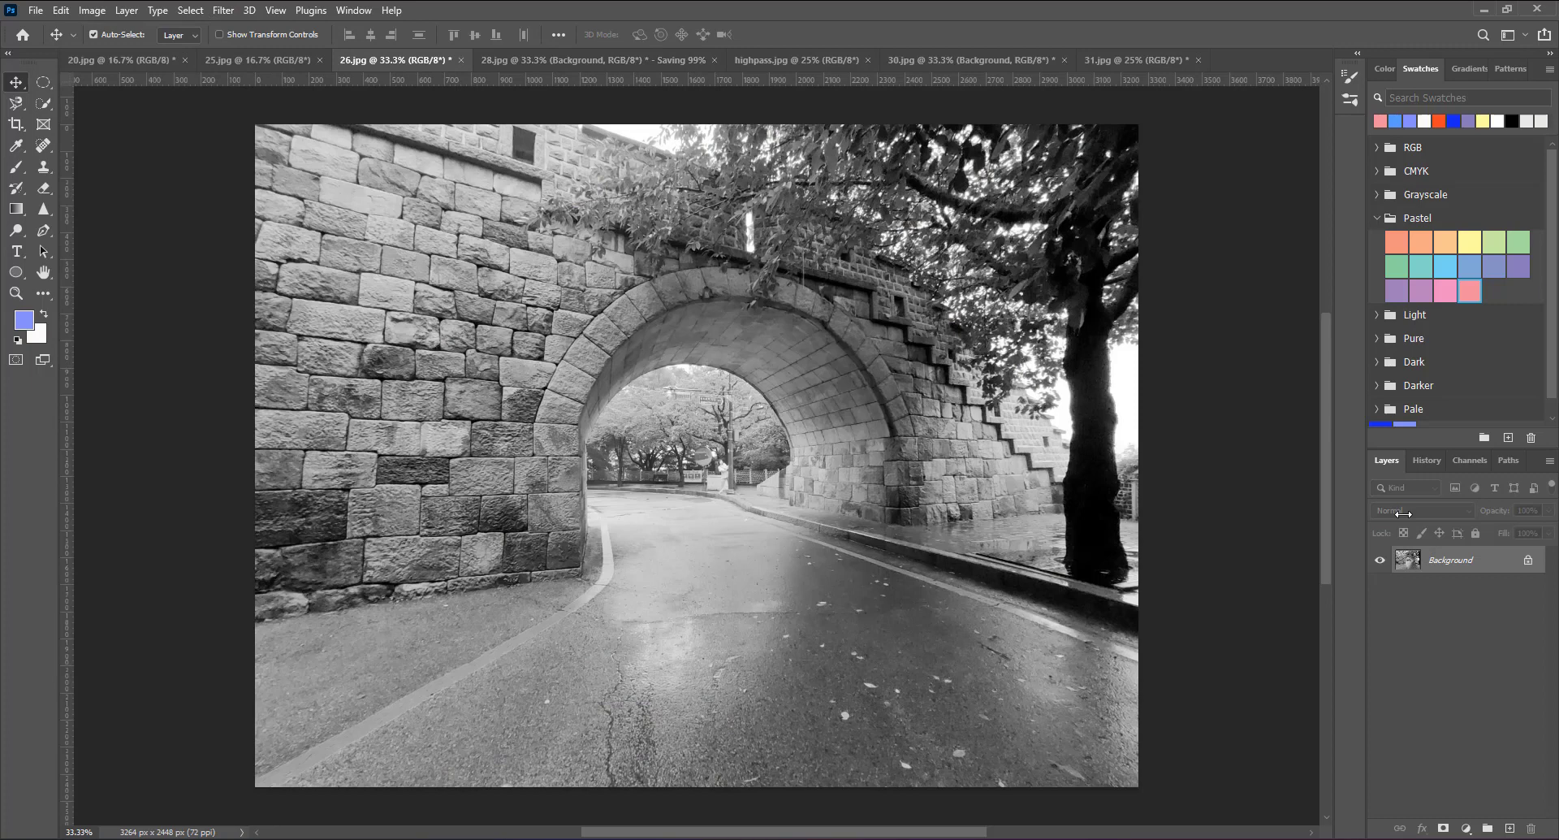
{"action": "key", "text": "ctrl"}
{"action": "key", "text": "ctrl+j"}
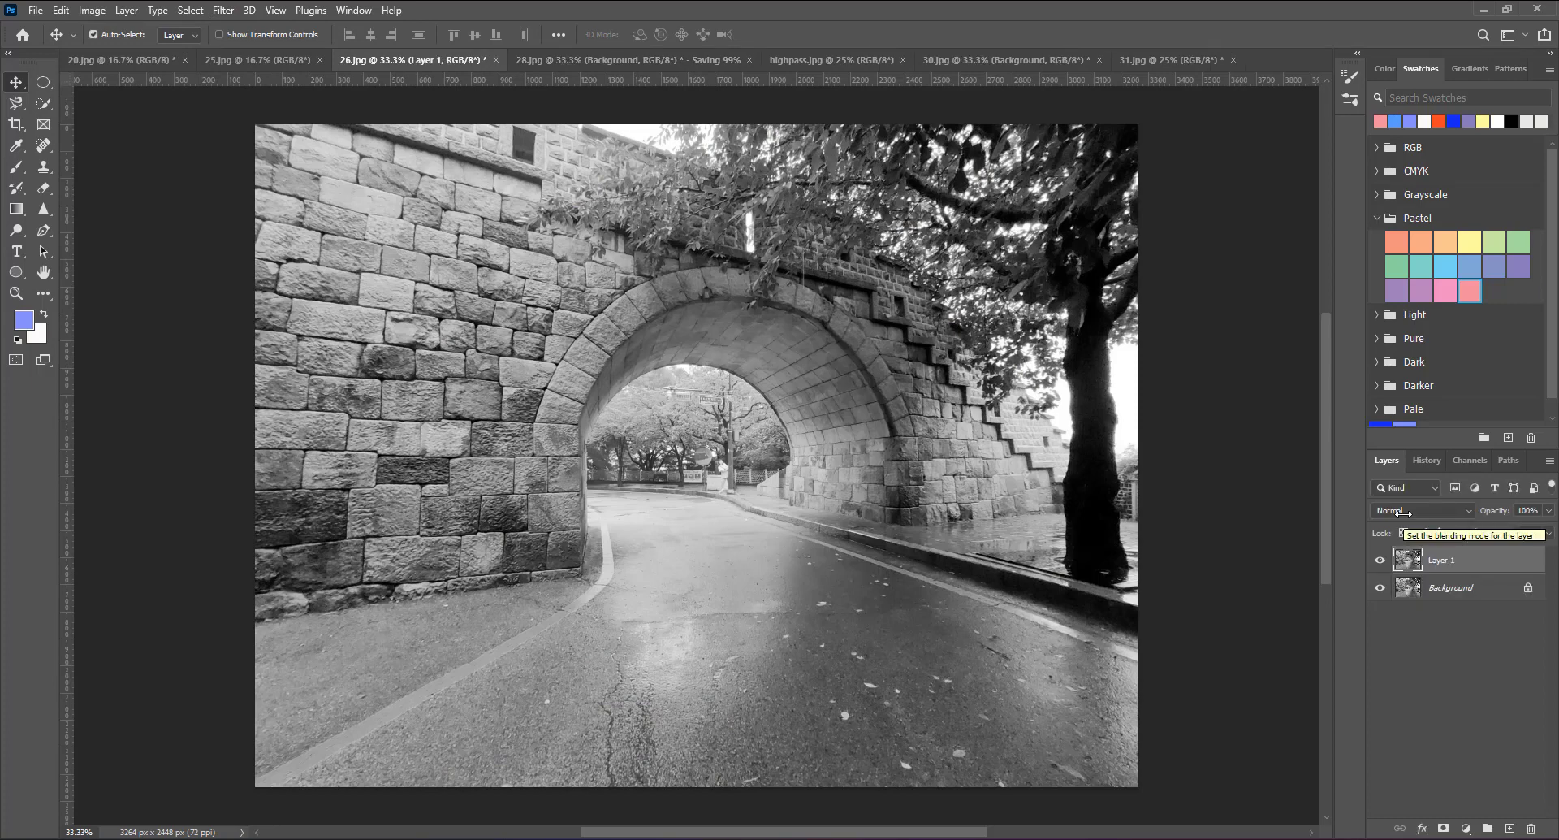
{"action": "left_click", "coordinate": [223, 10]}
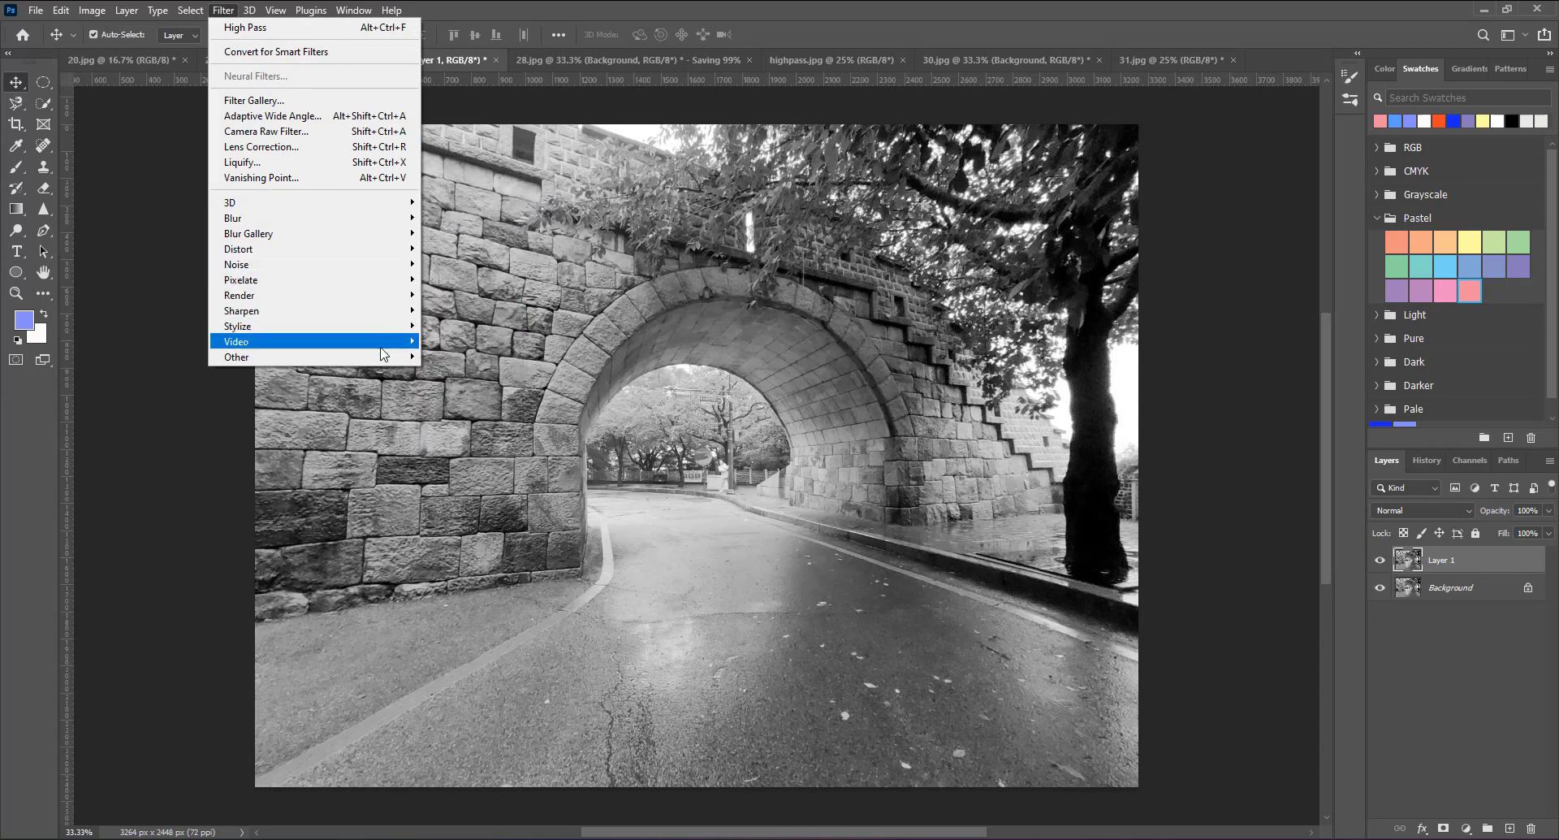
{"action": "mouse_move", "coordinate": [312, 356]}
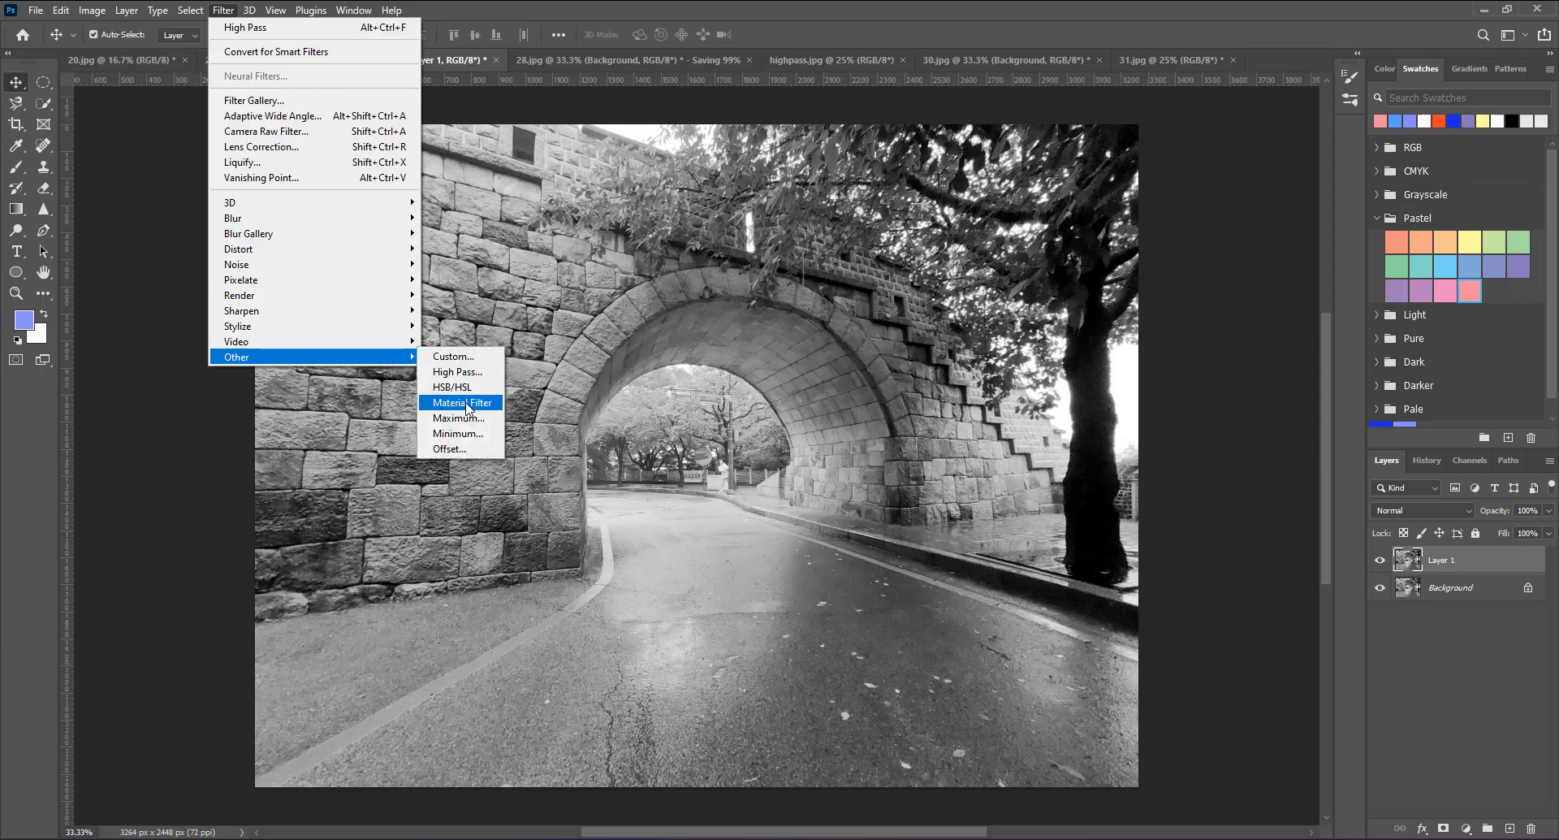
{"action": "left_click", "coordinate": [469, 375]}
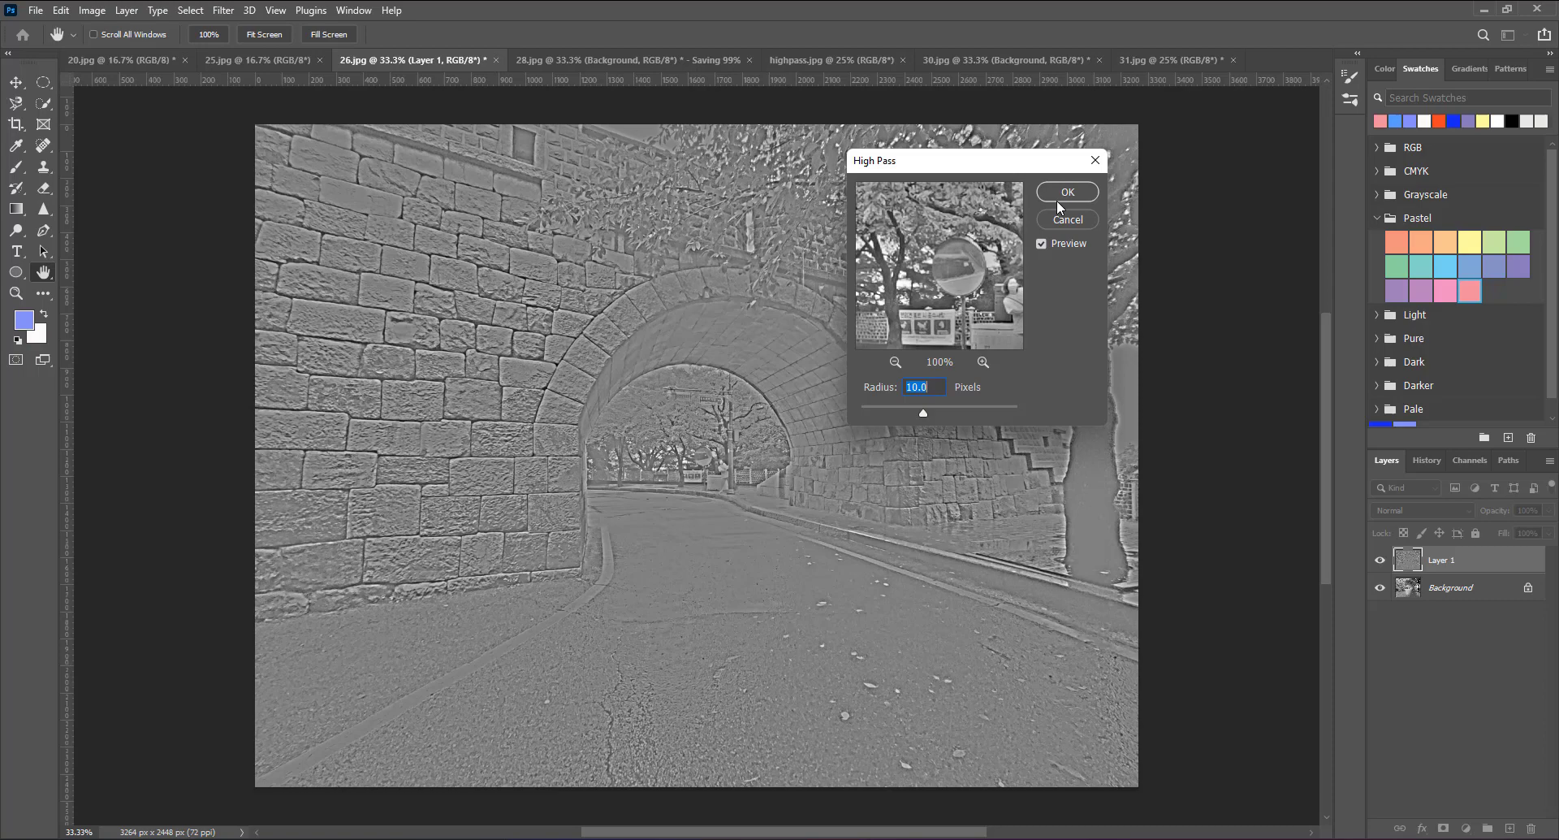
{"action": "left_click", "coordinate": [1057, 196]}
{"action": "left_click", "coordinate": [1468, 511]}
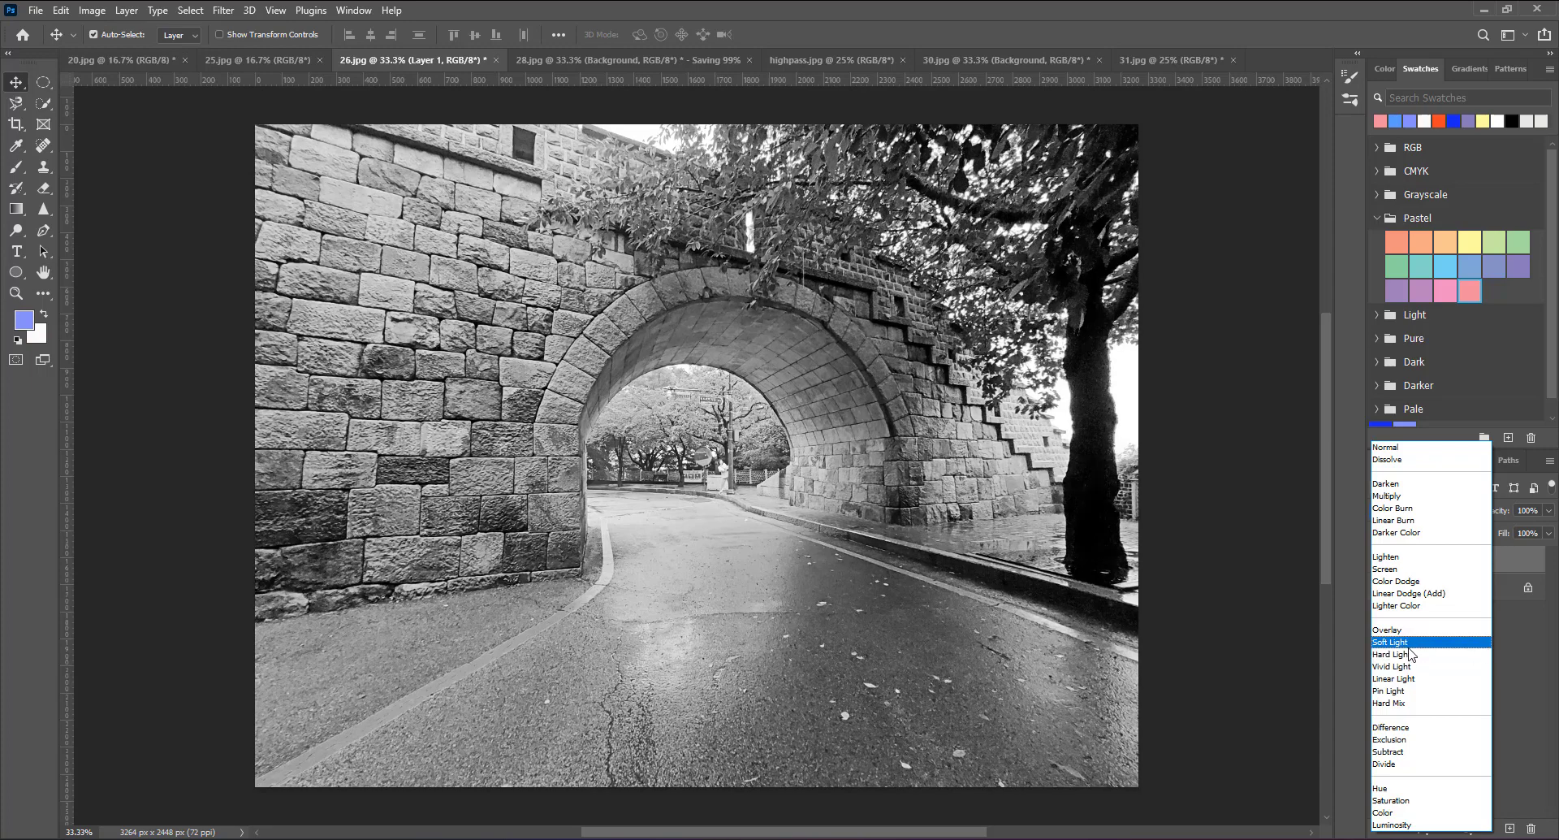
{"action": "left_click", "coordinate": [1409, 646]}
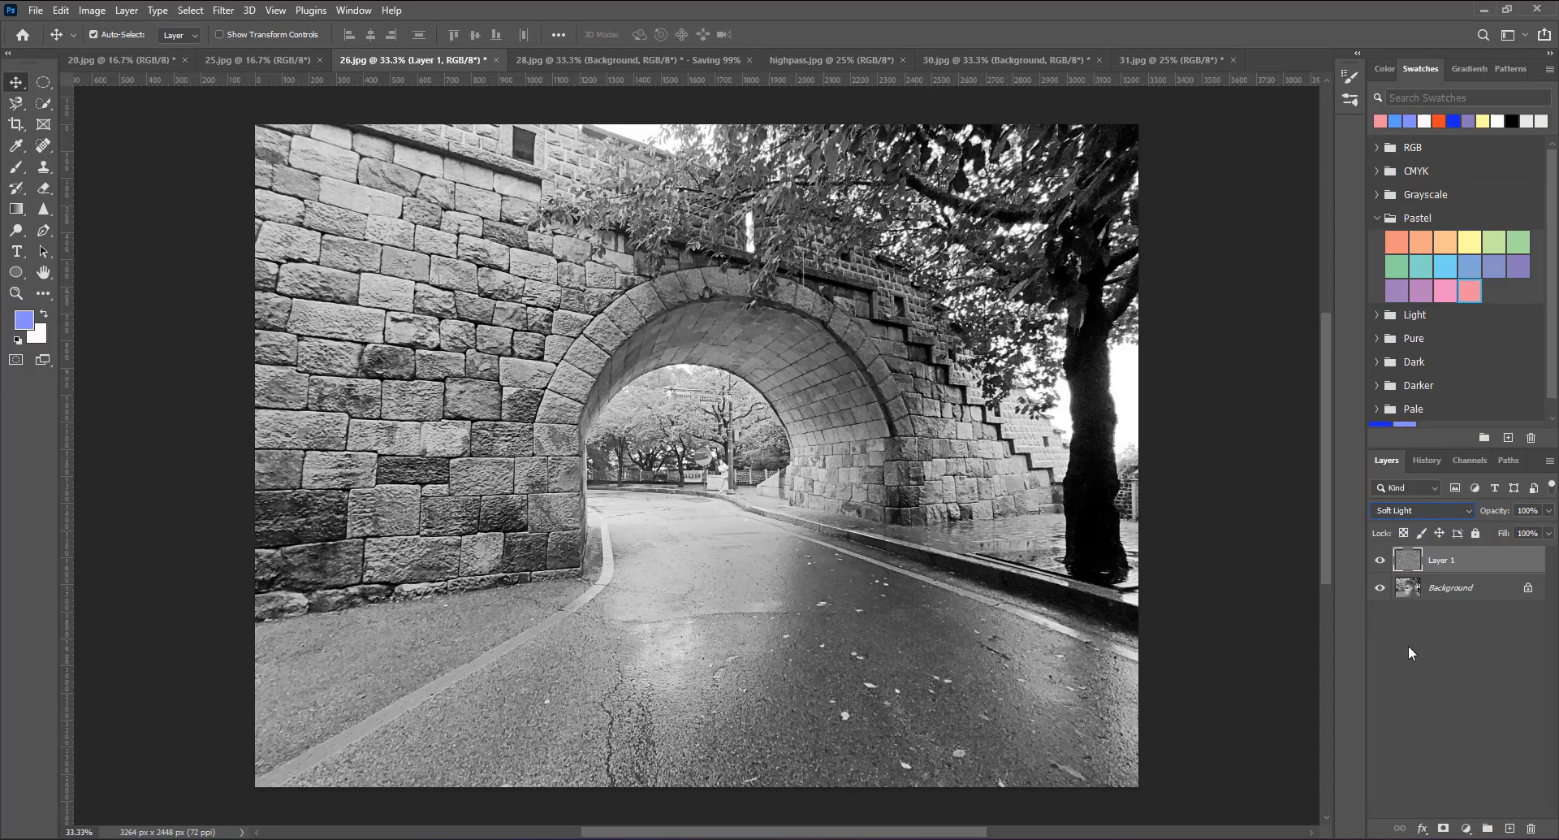
{"action": "left_click", "coordinate": [1455, 611]}
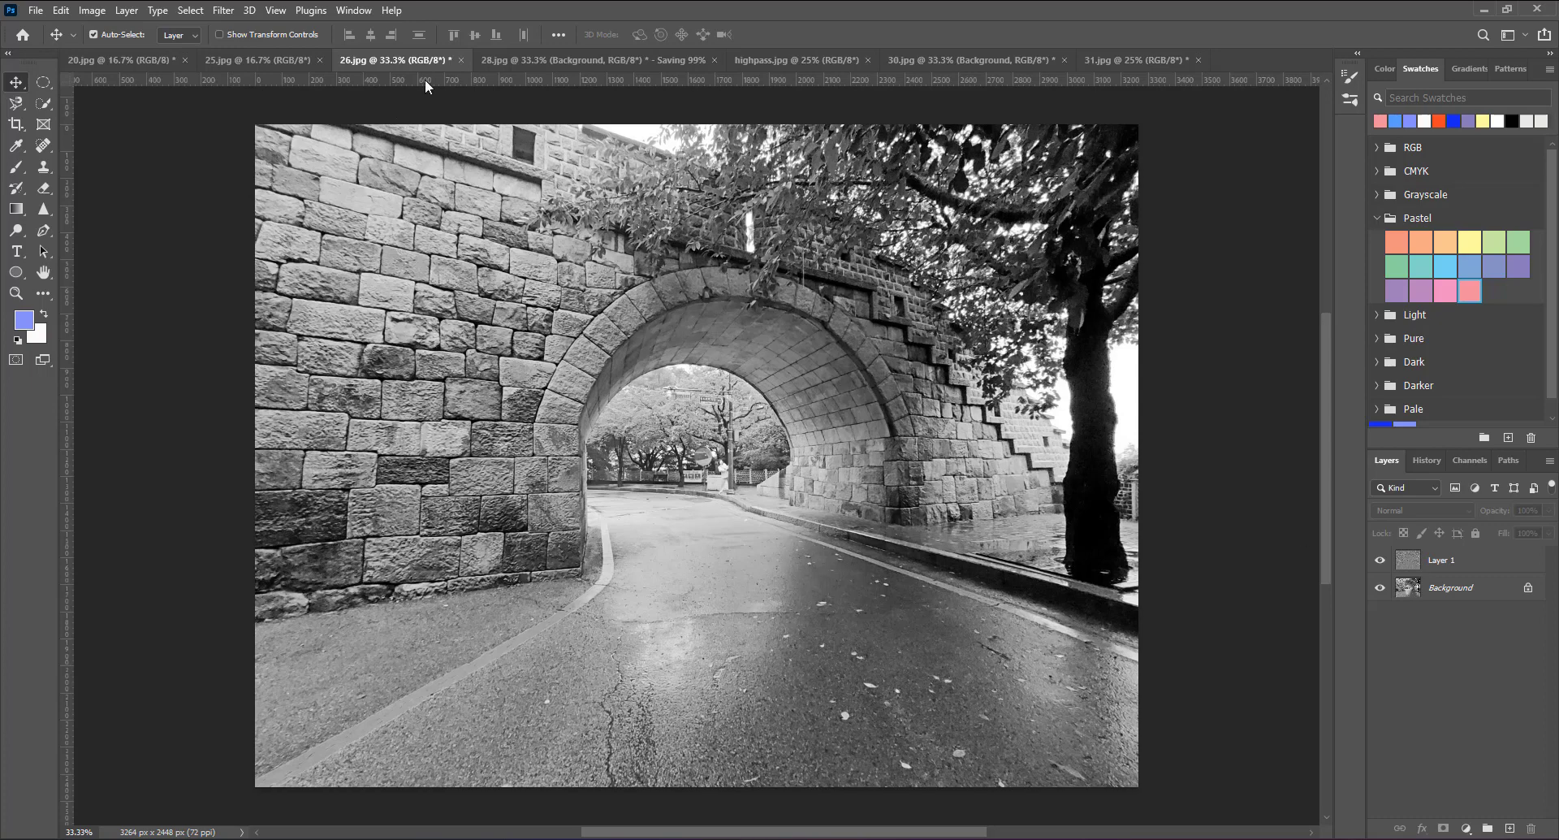
Step: Close 26.jpg without saving and close 25.jpg, leaving the 20.jpg sports car photo active
{"action": "left_click", "coordinate": [459, 61]}
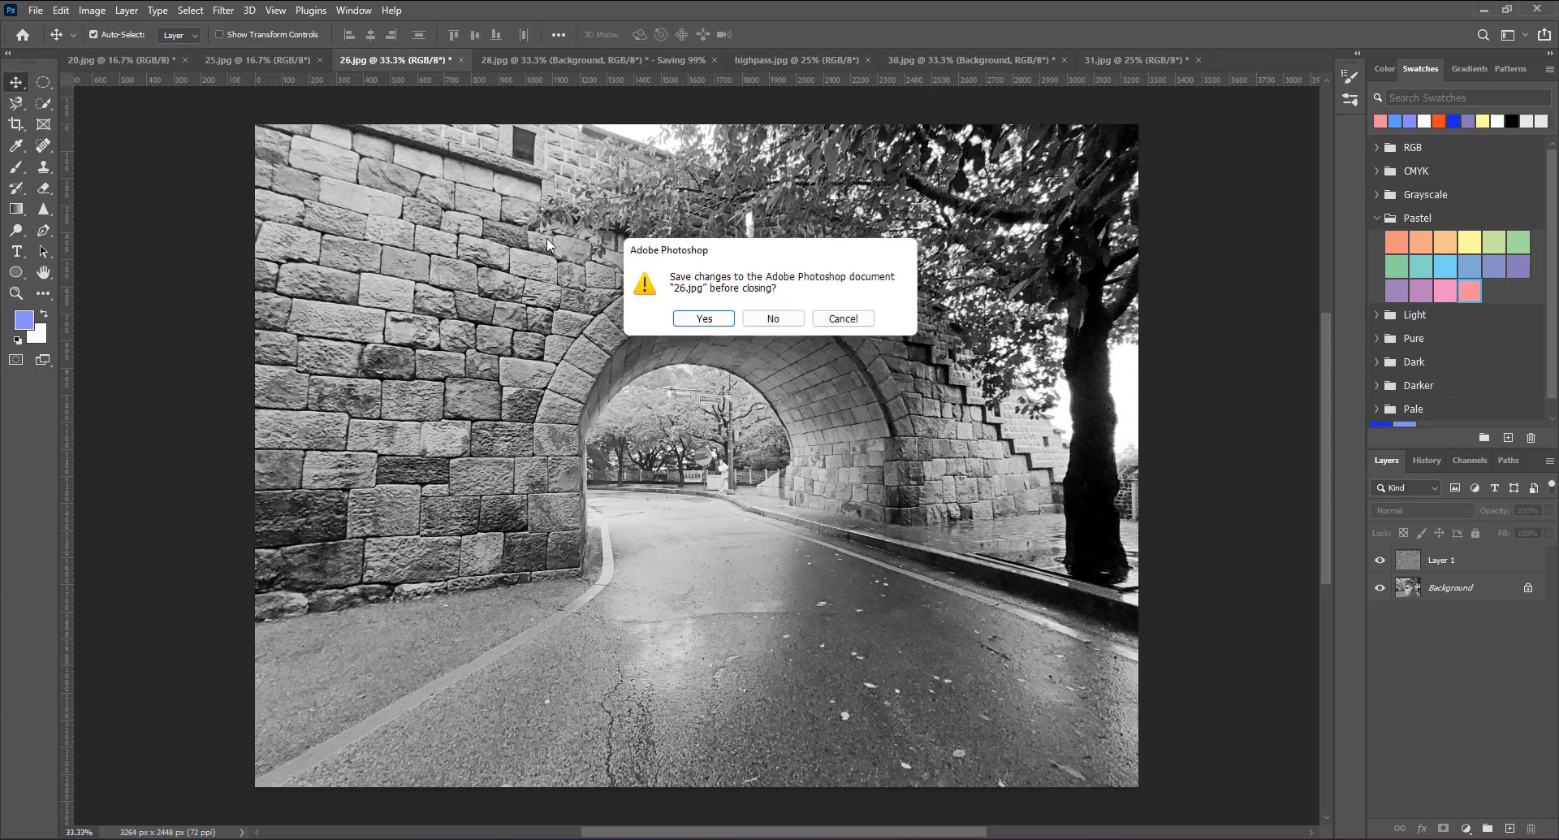
{"action": "left_click", "coordinate": [776, 319]}
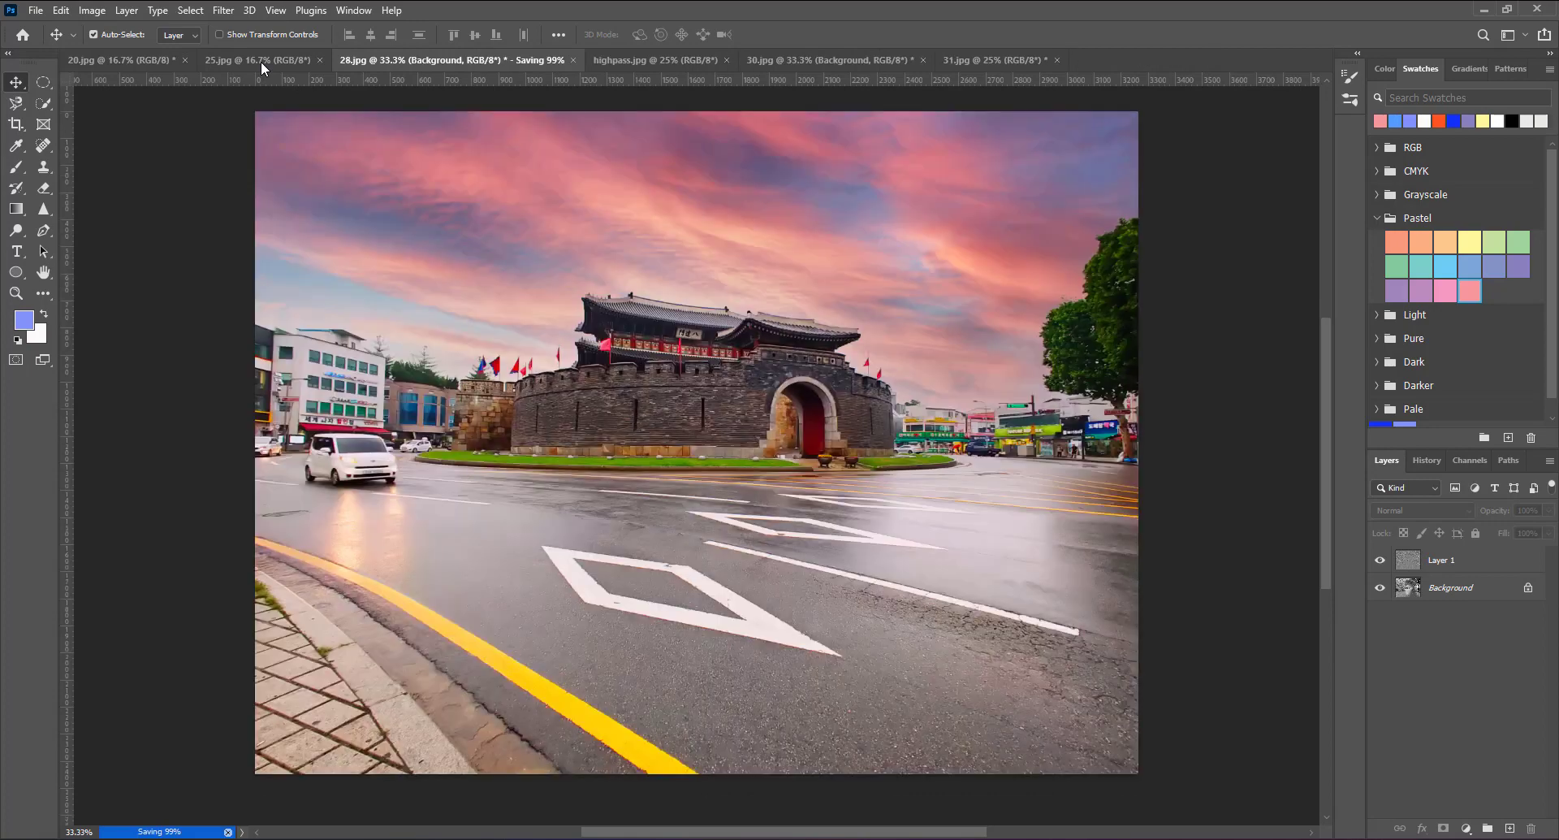
{"action": "left_click", "coordinate": [260, 60]}
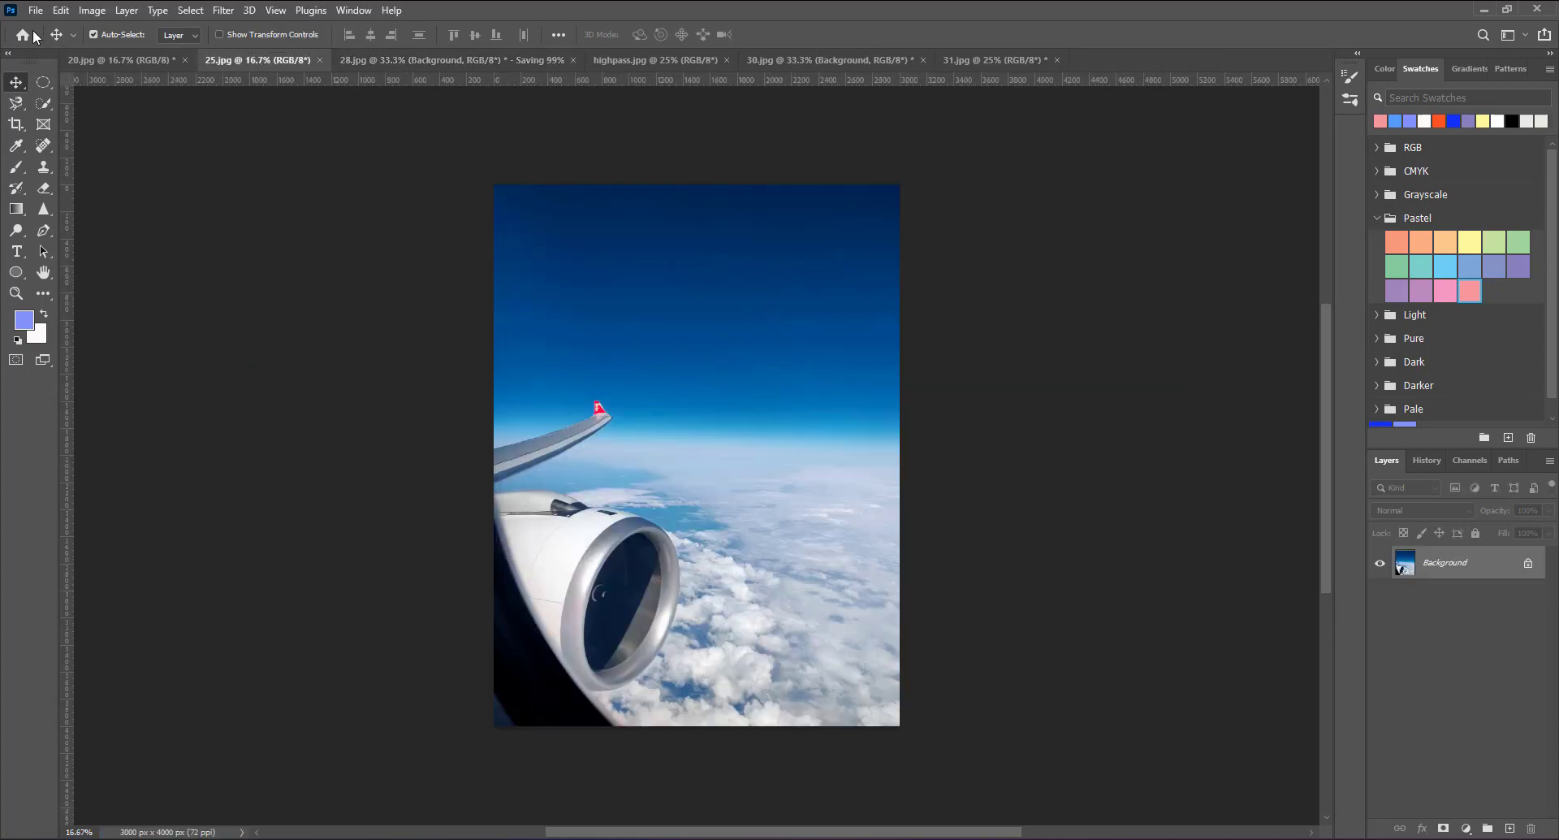
{"action": "left_click", "coordinate": [318, 60]}
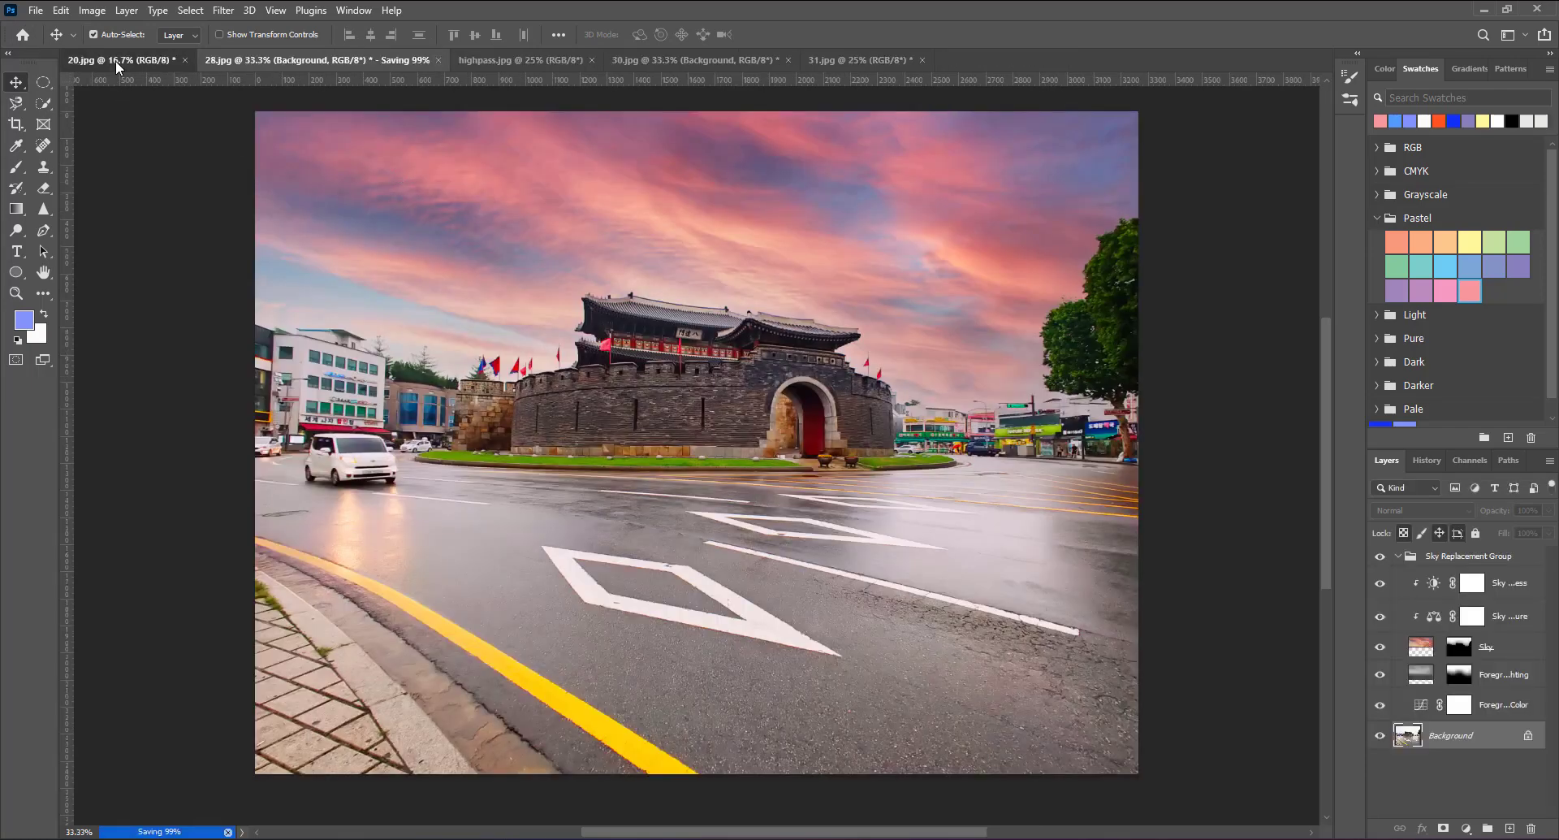
{"action": "left_click", "coordinate": [116, 60]}
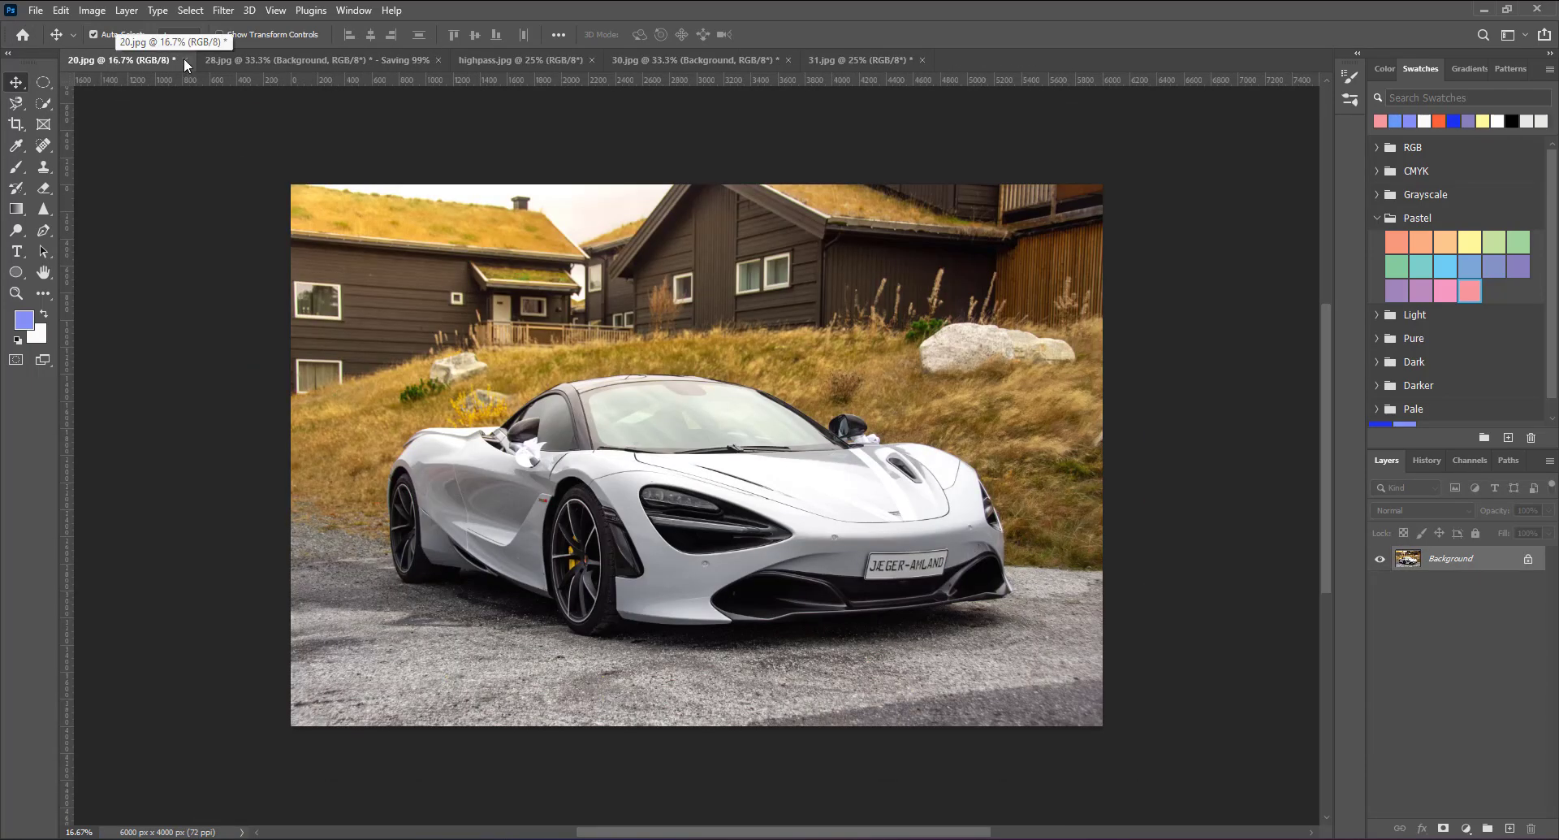
Step: Open 04.jpg, the woman holding a camera, zoom in to inspect it, then close it
{"action": "left_click", "coordinate": [38, 14]}
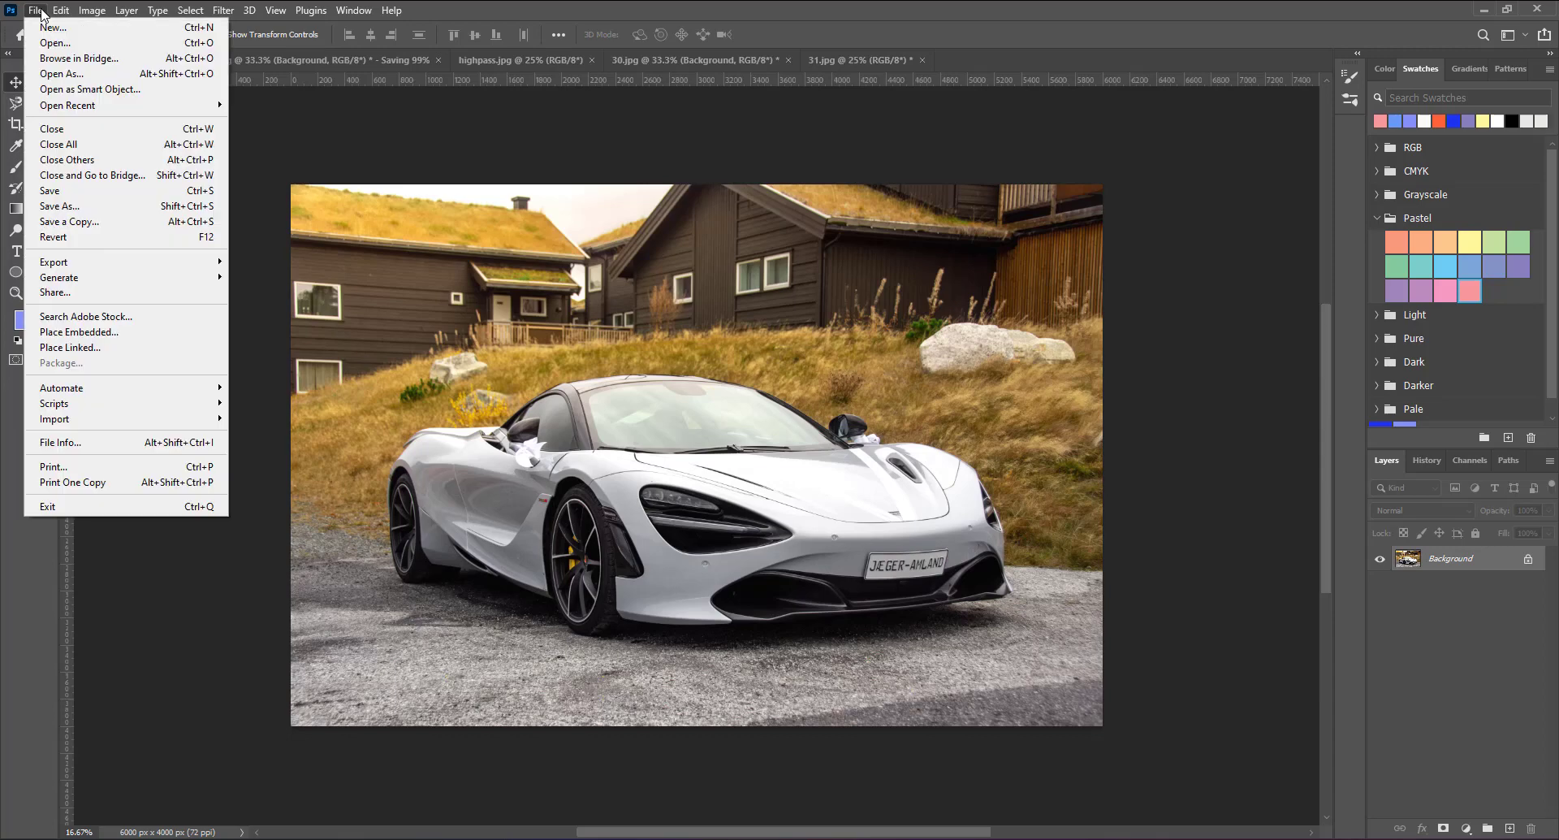
{"action": "left_click", "coordinate": [44, 44]}
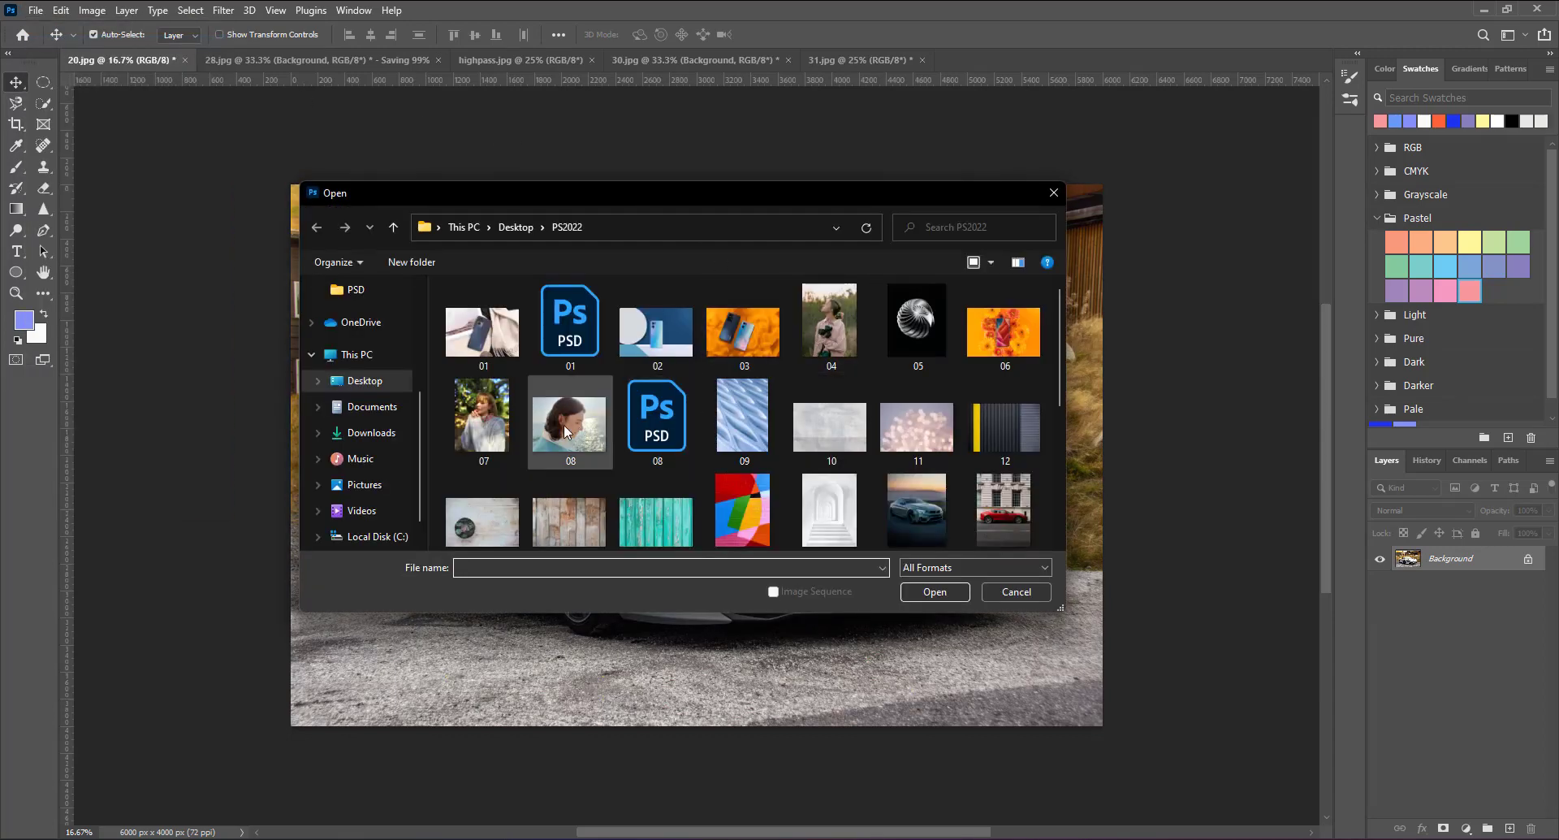
{"action": "left_click", "coordinate": [822, 341]}
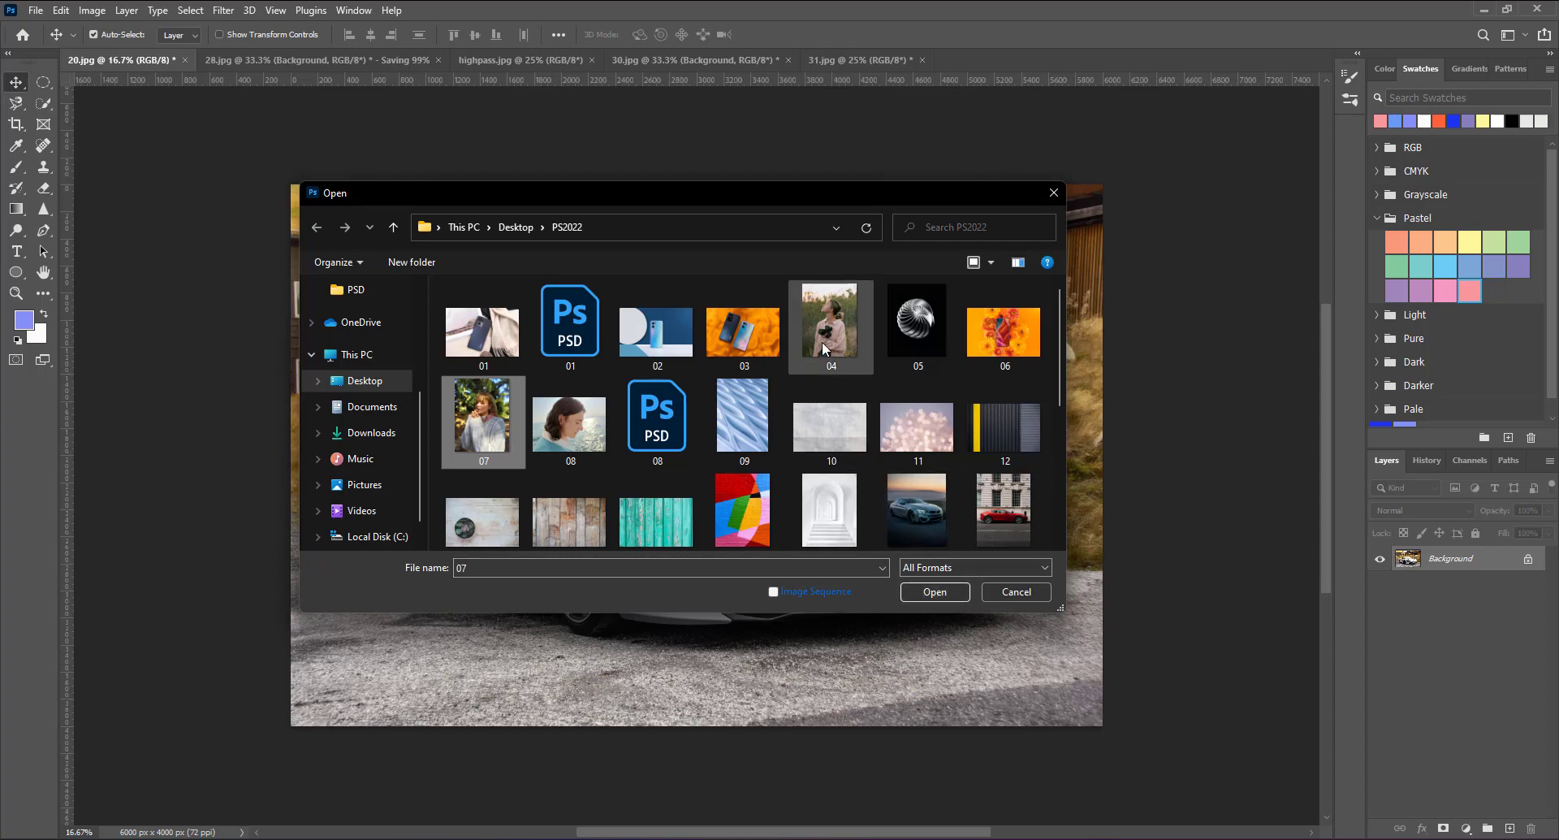
{"action": "left_click", "coordinate": [934, 592]}
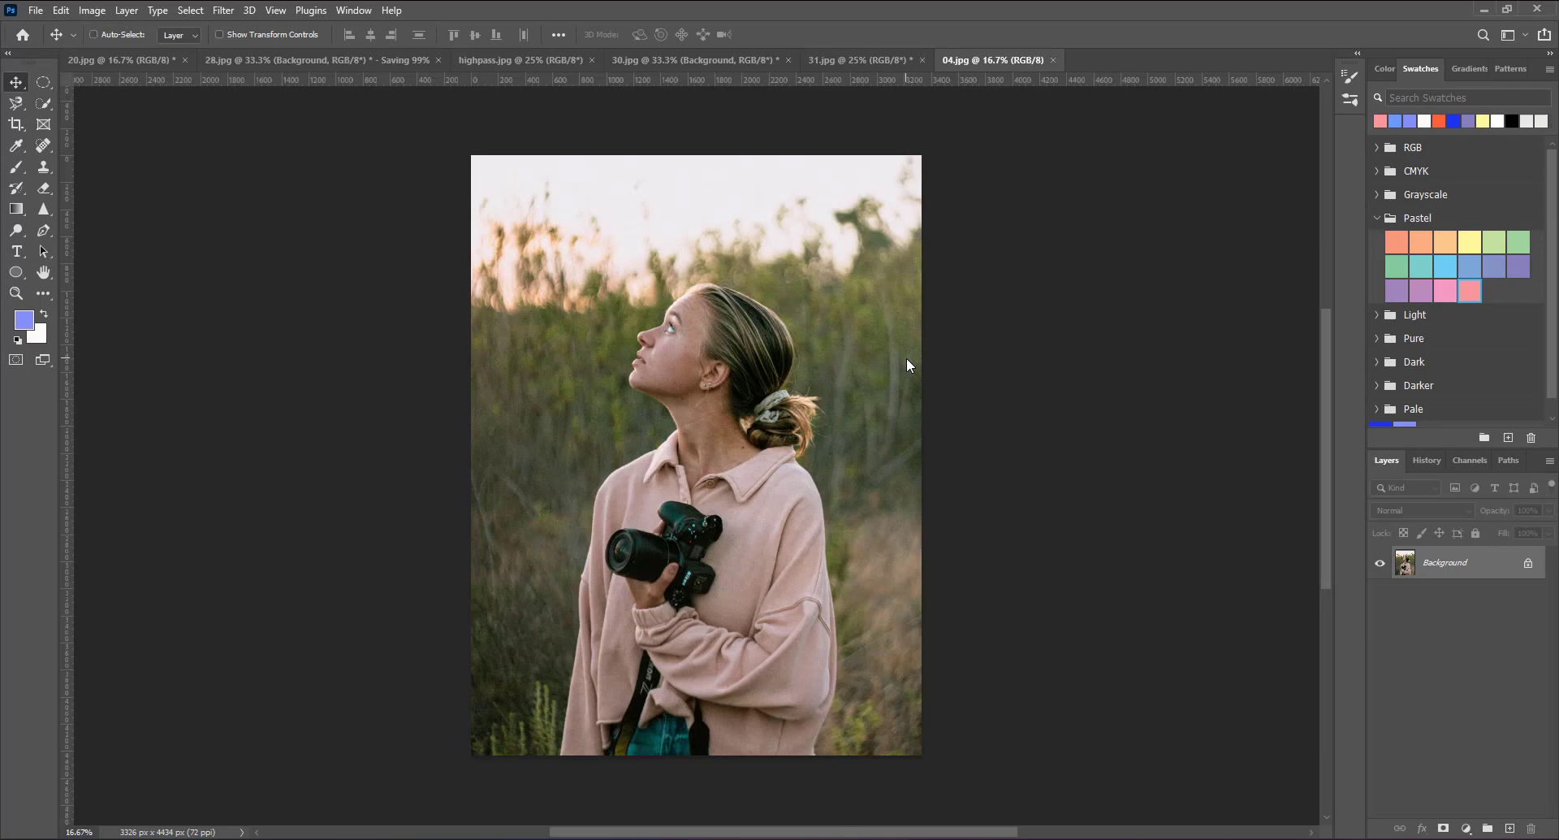
{"action": "key", "text": "ctrl+plus"}
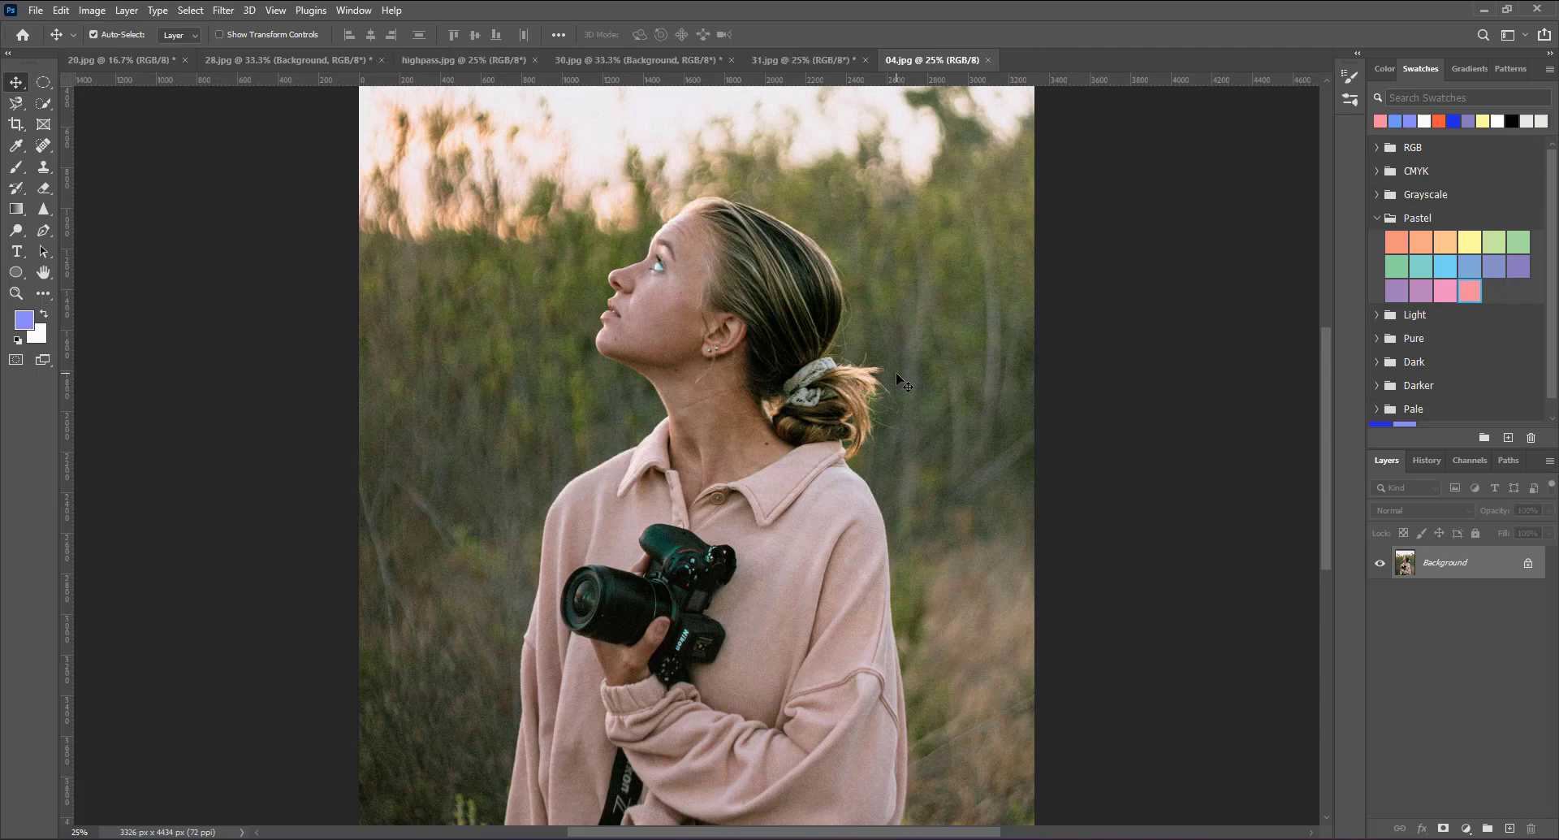
{"action": "key", "text": "ctrl"}
{"action": "left_click", "coordinate": [990, 60]}
Step: Open 07.jpg, the woman in the white knit sweater, from the PS2022 folder
{"action": "left_click", "coordinate": [35, 10]}
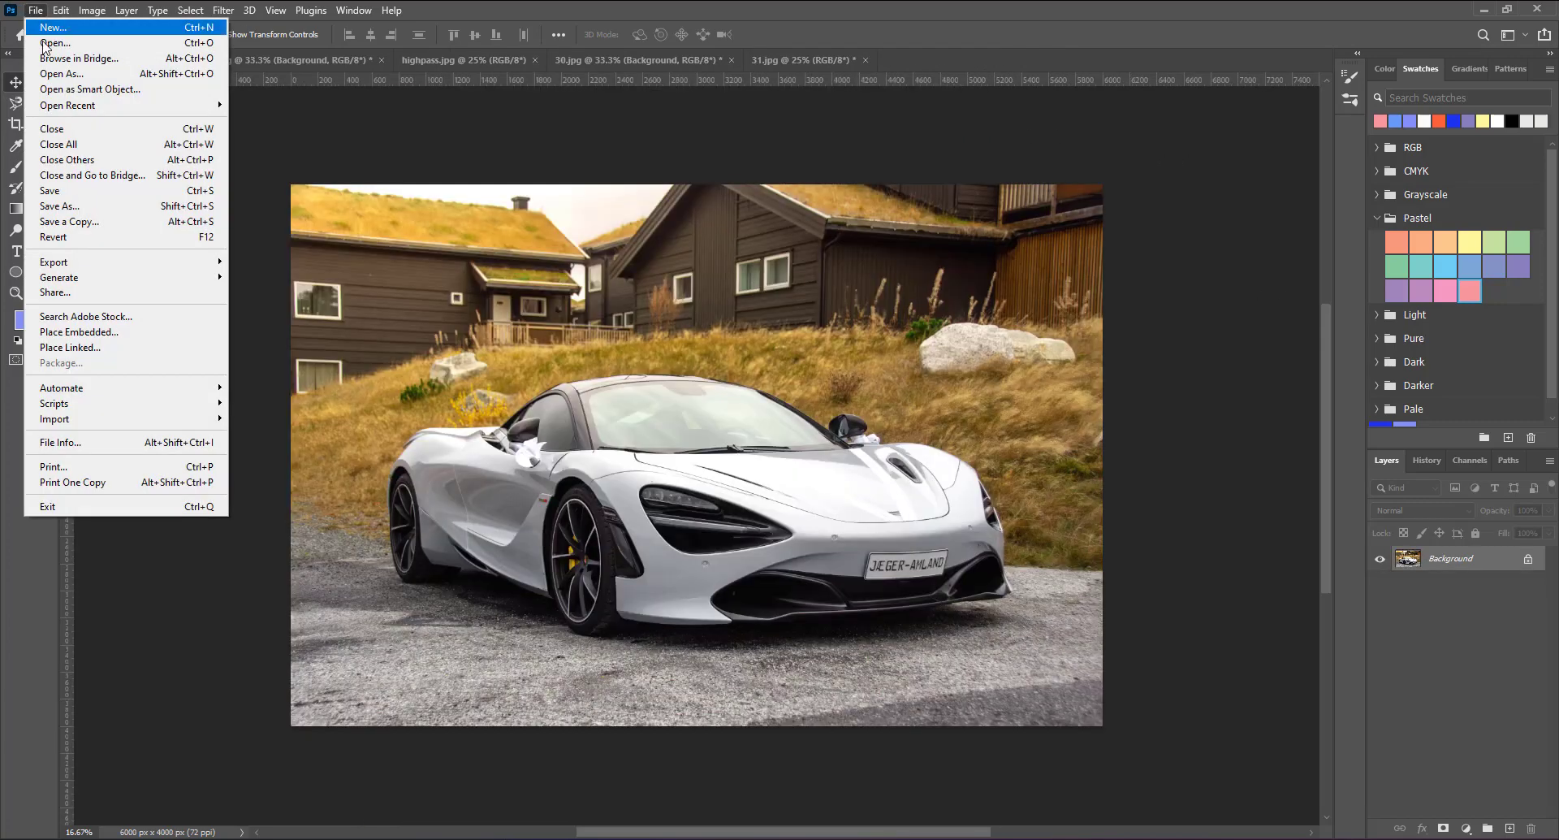
{"action": "left_click", "coordinate": [44, 42]}
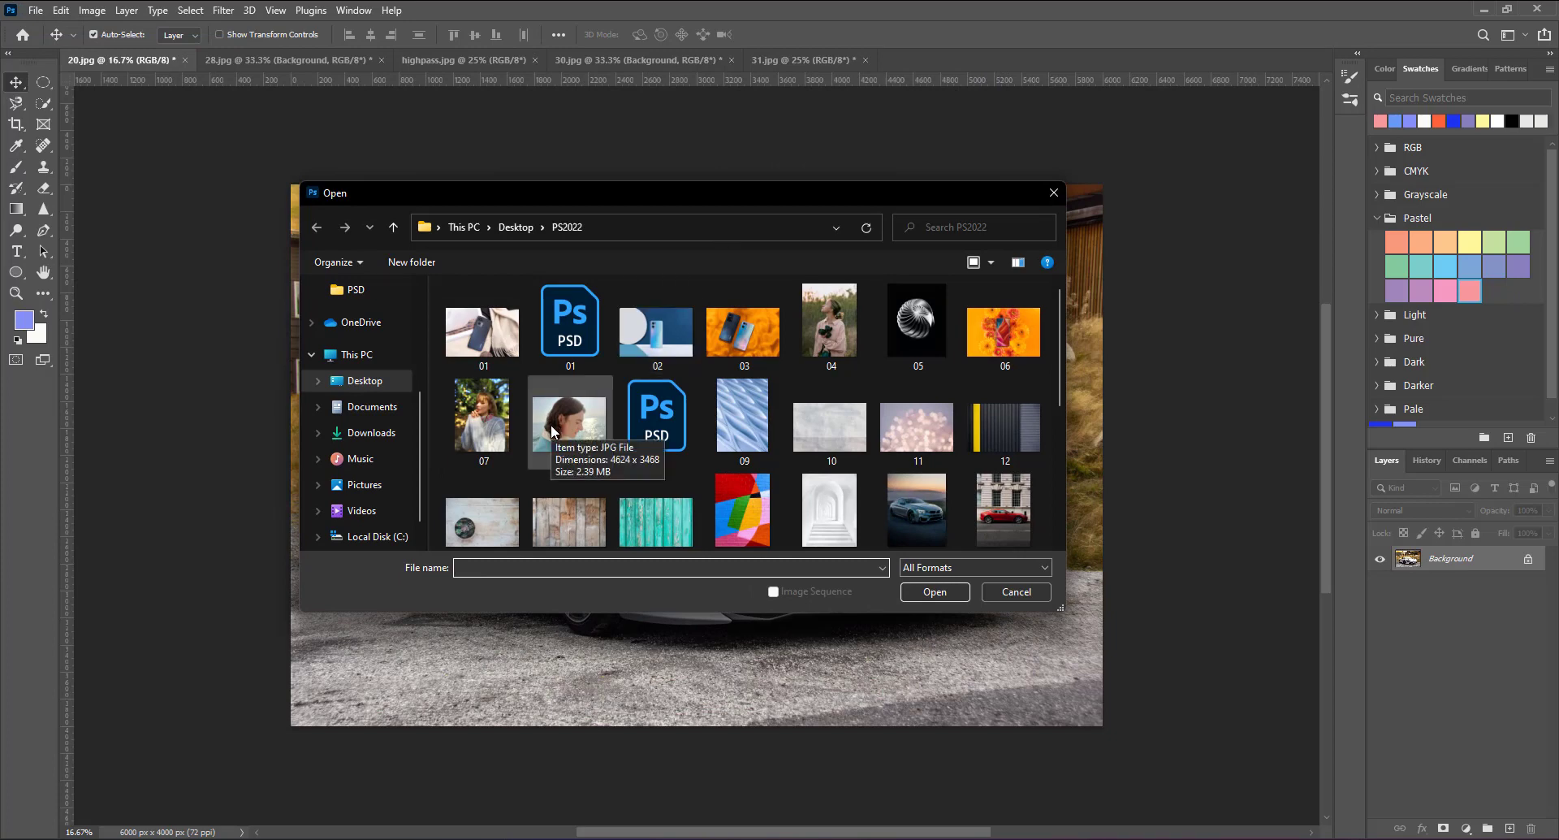
{"action": "left_click", "coordinate": [486, 418]}
{"action": "left_click", "coordinate": [948, 506]}
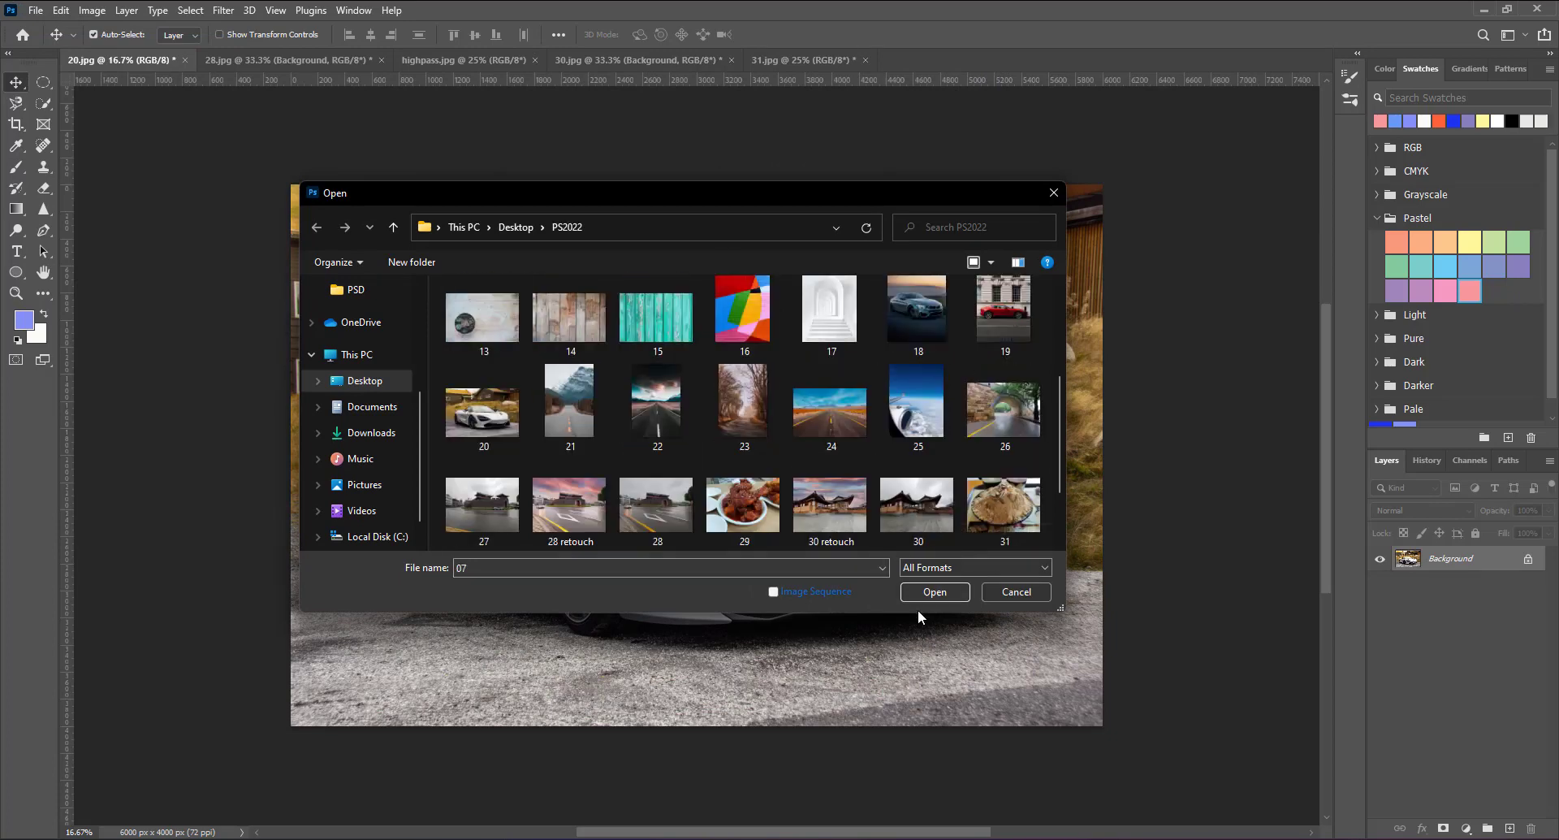
{"action": "left_click", "coordinate": [925, 593]}
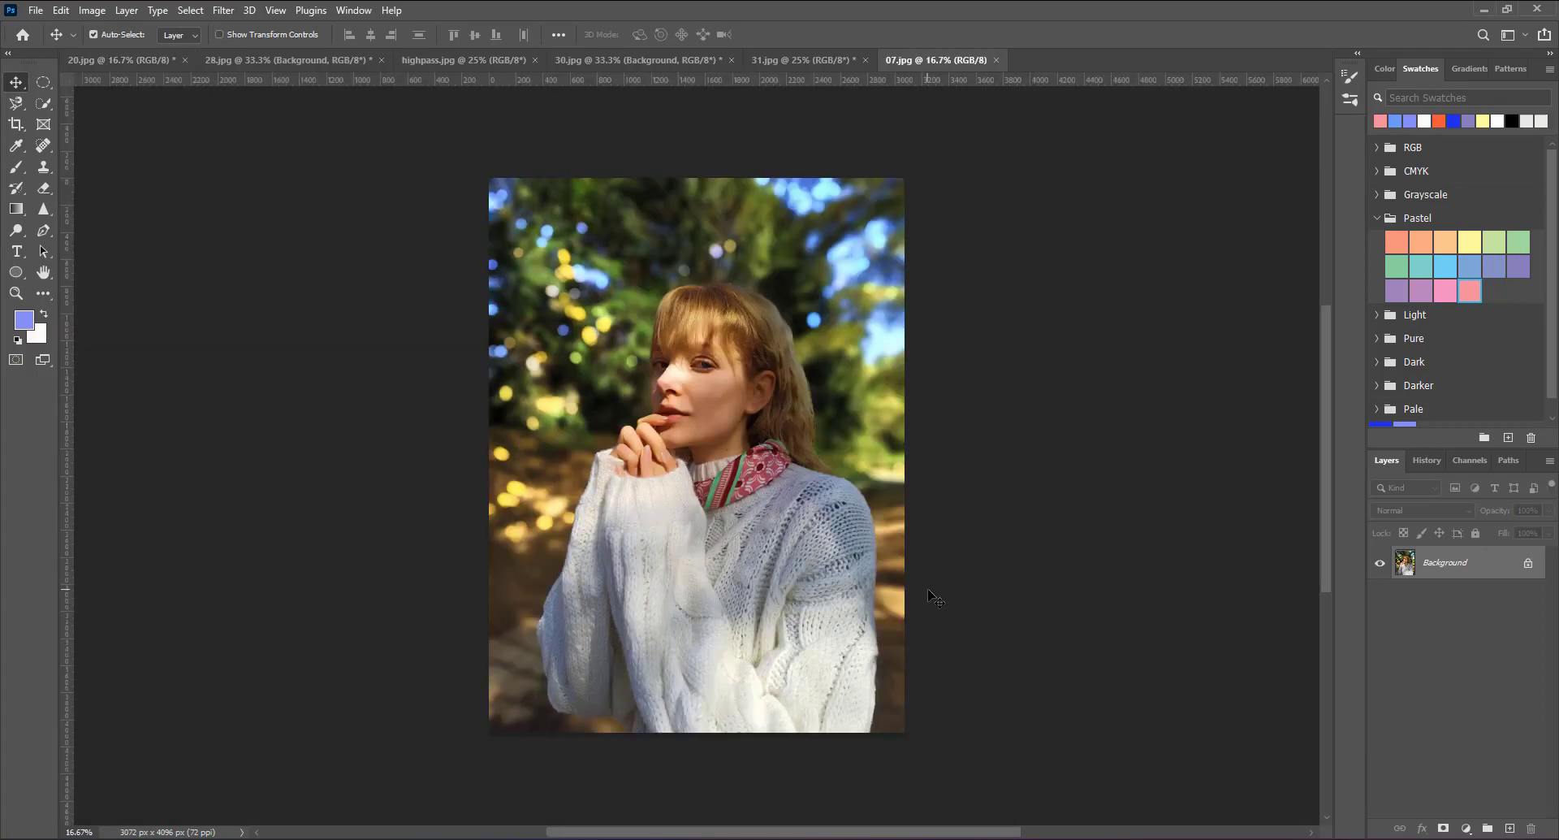
Step: Copy the 07.jpg background to Layer 1 and apply a 50-pixel Gaussian Blur to it
{"action": "key", "text": "ctrl+plus"}
{"action": "key", "text": "ctrl+plus"}
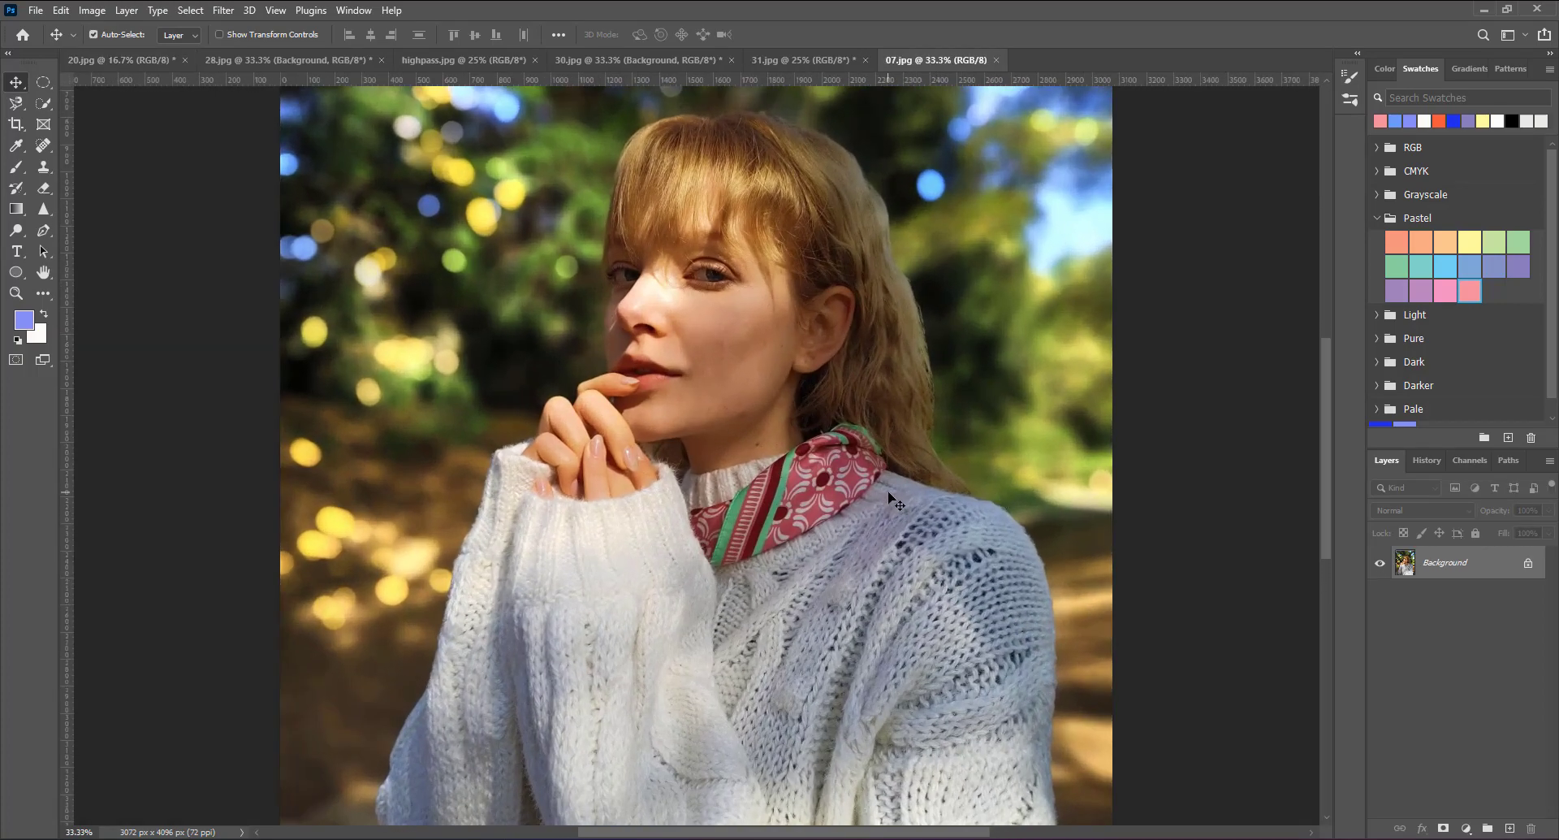
{"action": "key", "text": "ctrl+j"}
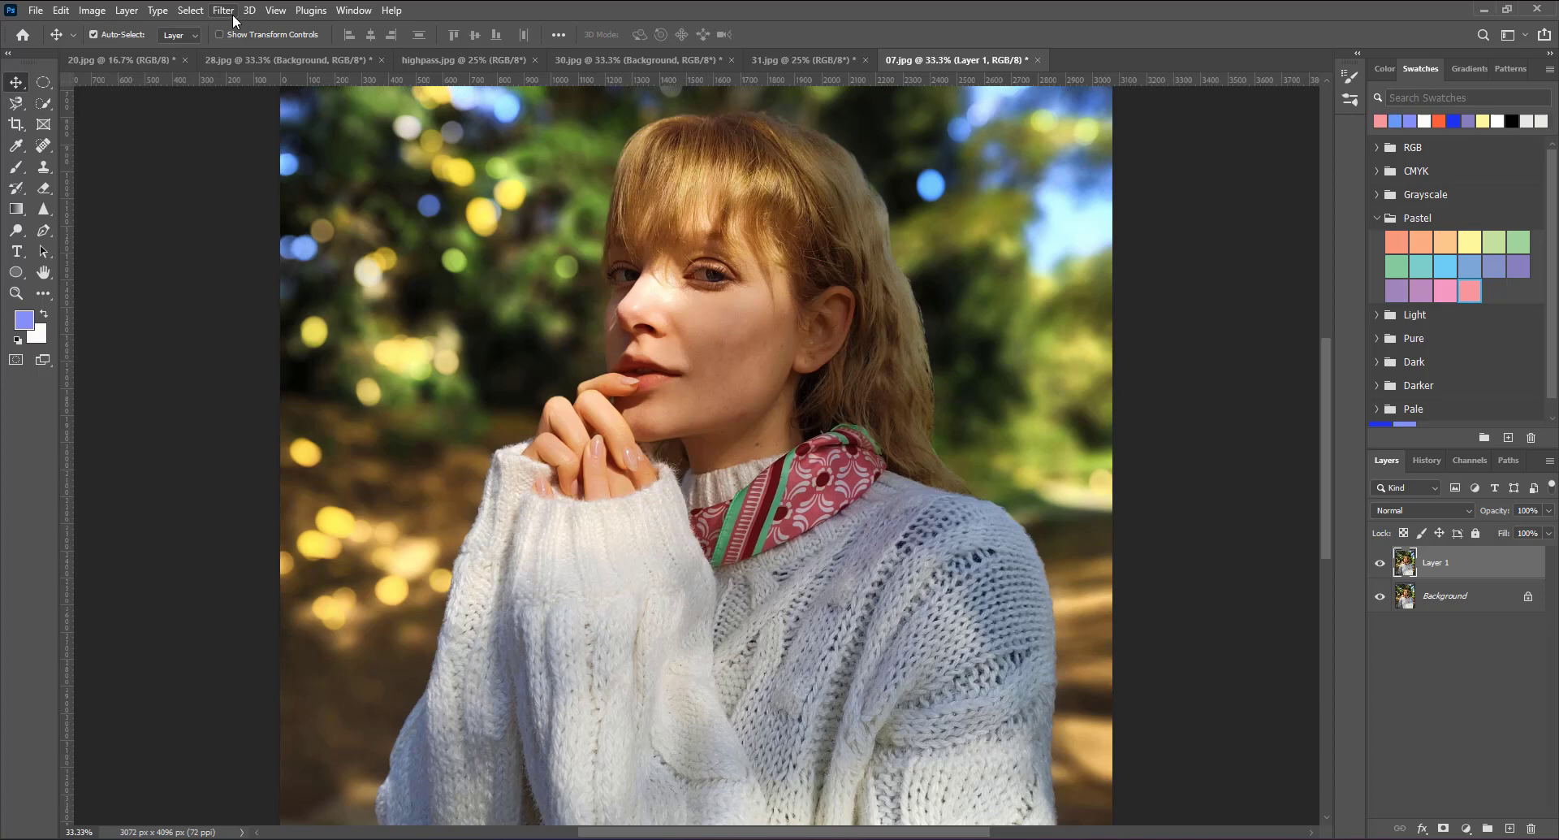
{"action": "left_click", "coordinate": [232, 13]}
{"action": "mouse_move", "coordinate": [256, 217]}
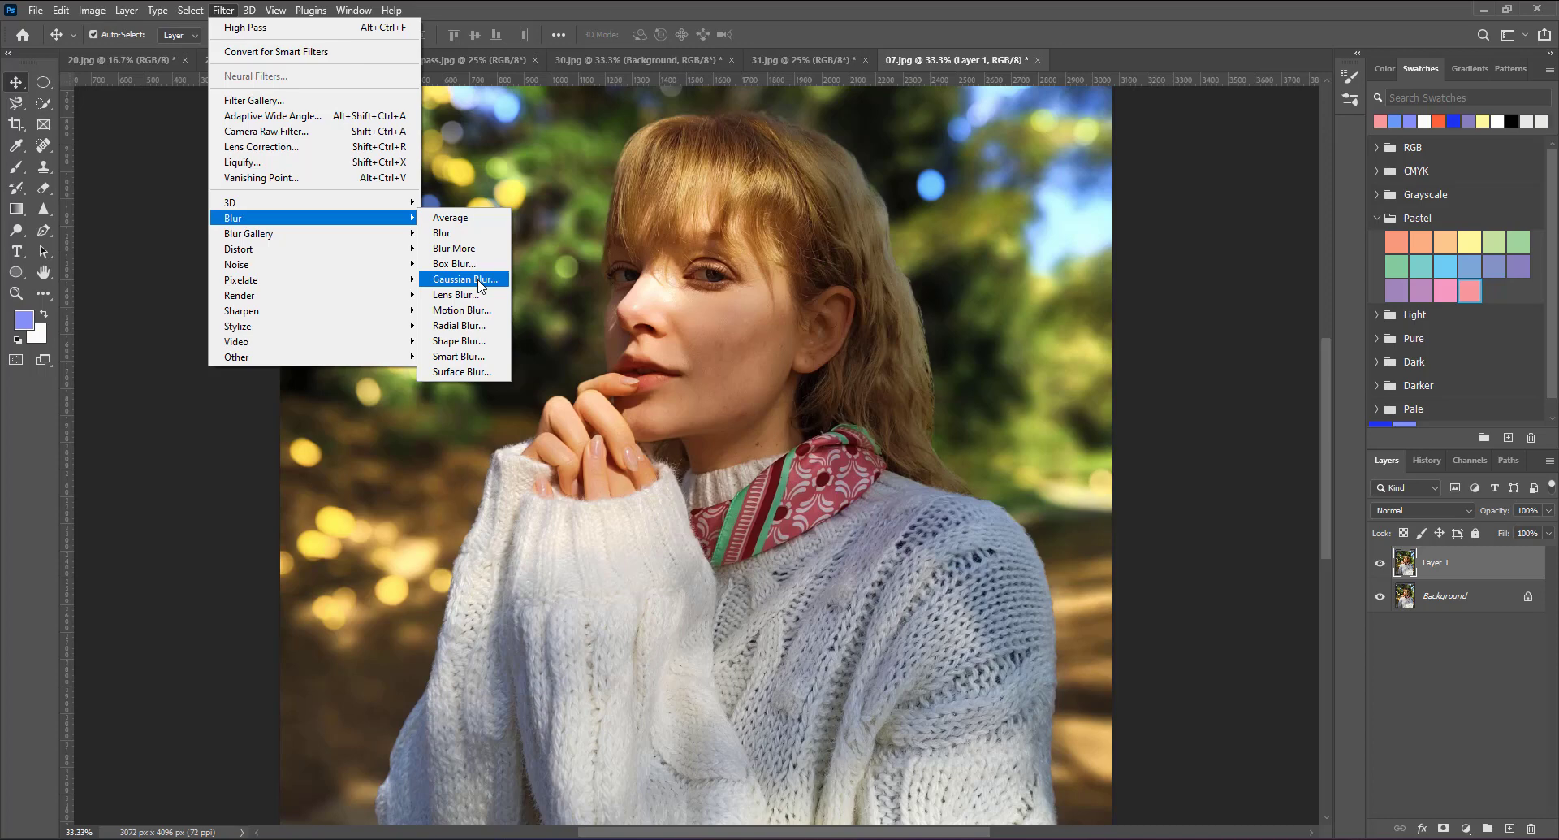
{"action": "left_click", "coordinate": [478, 279]}
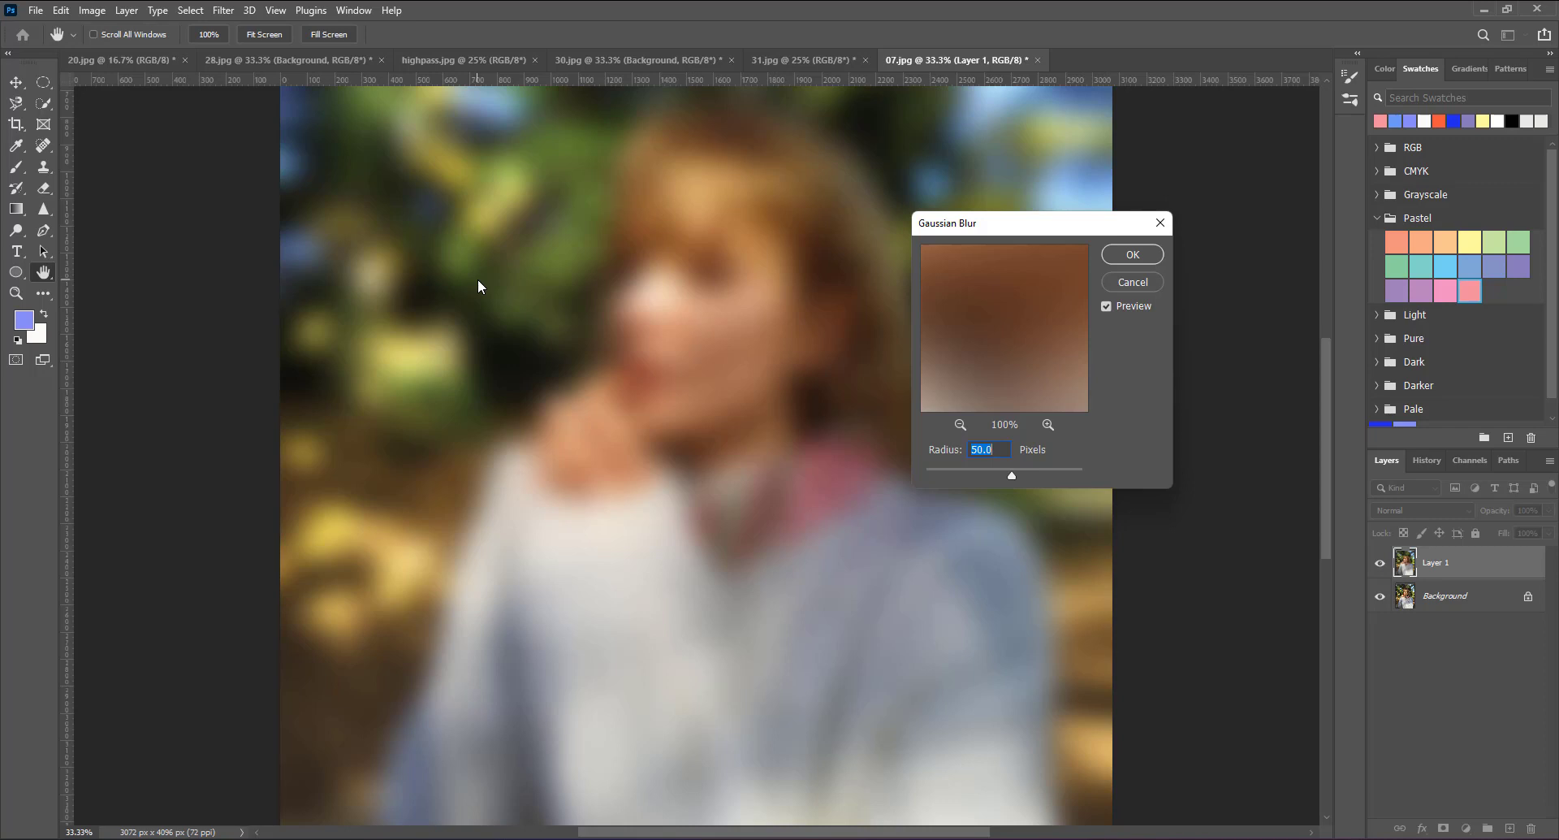
{"action": "left_click", "coordinate": [1124, 260]}
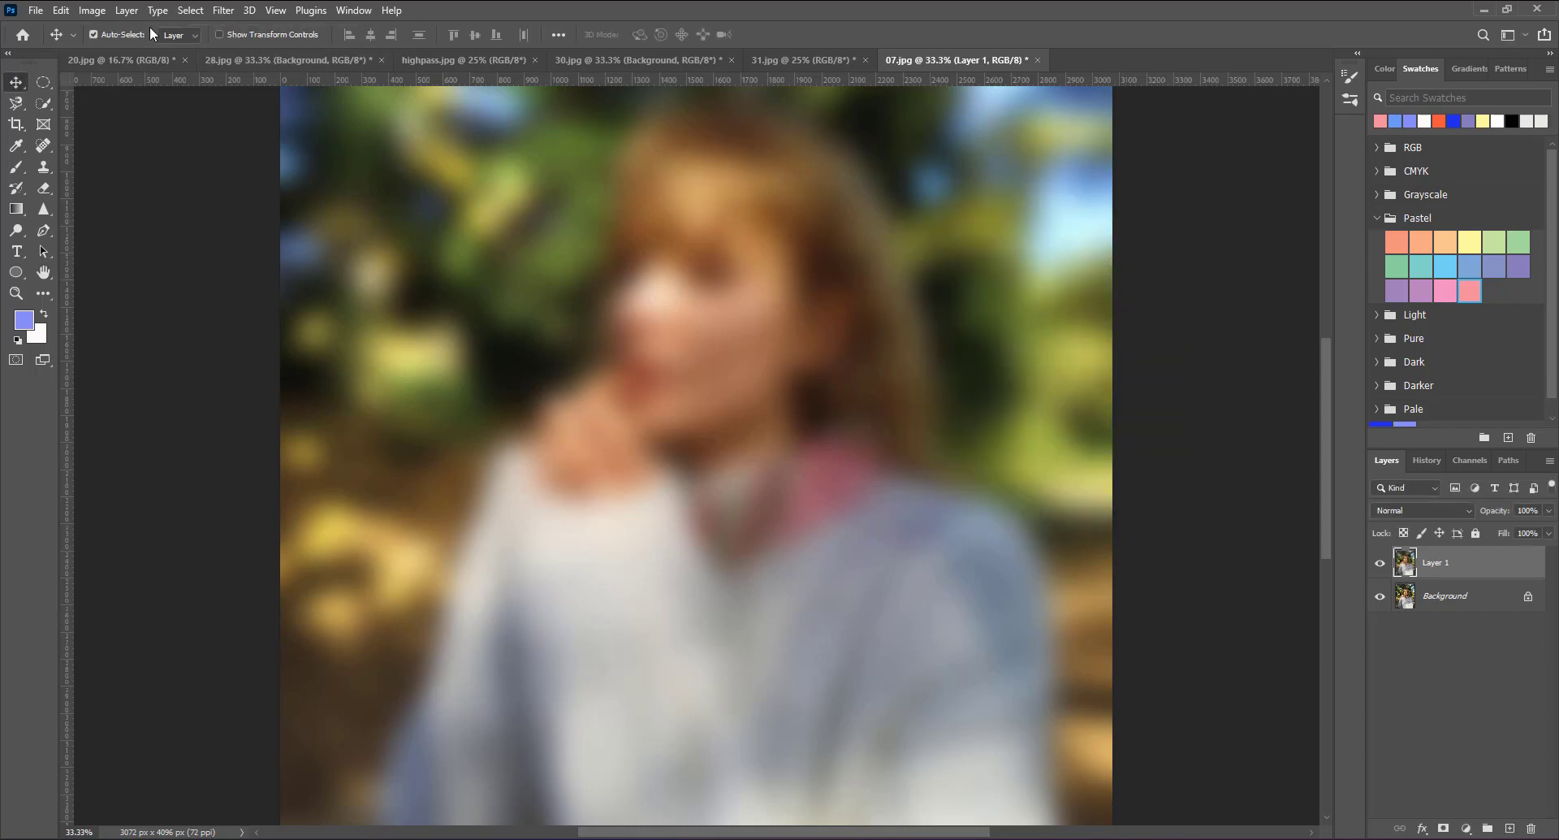
{"action": "left_click", "coordinate": [69, 9]}
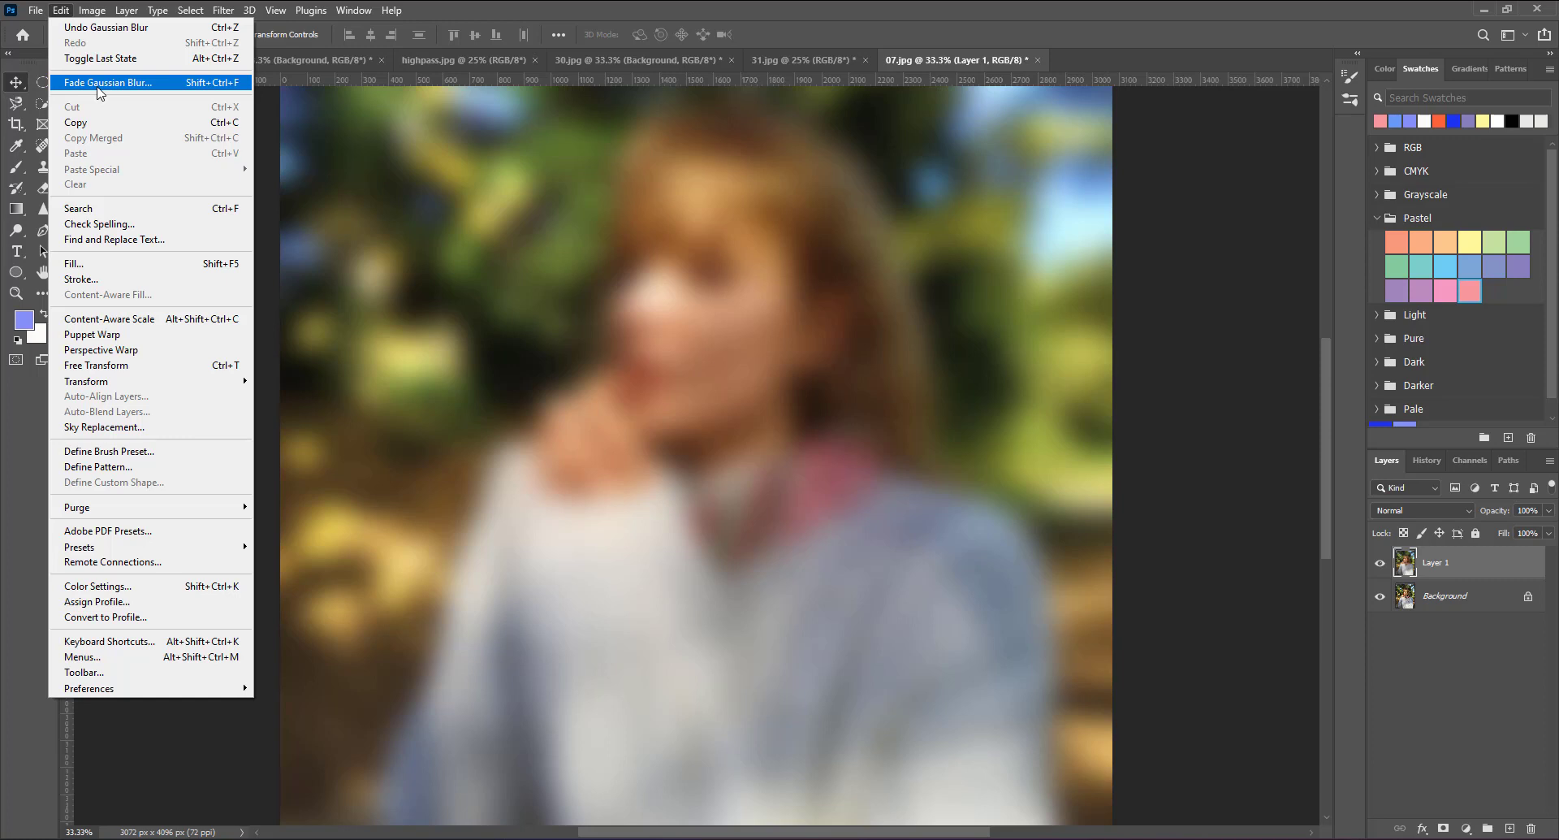
Step: Fade the Gaussian Blur to about 60% opacity using Edit > Fade
{"action": "left_click", "coordinate": [99, 91]}
{"action": "left_click_drag", "start_coordinate": [739, 230], "coordinate": [1102, 171]}
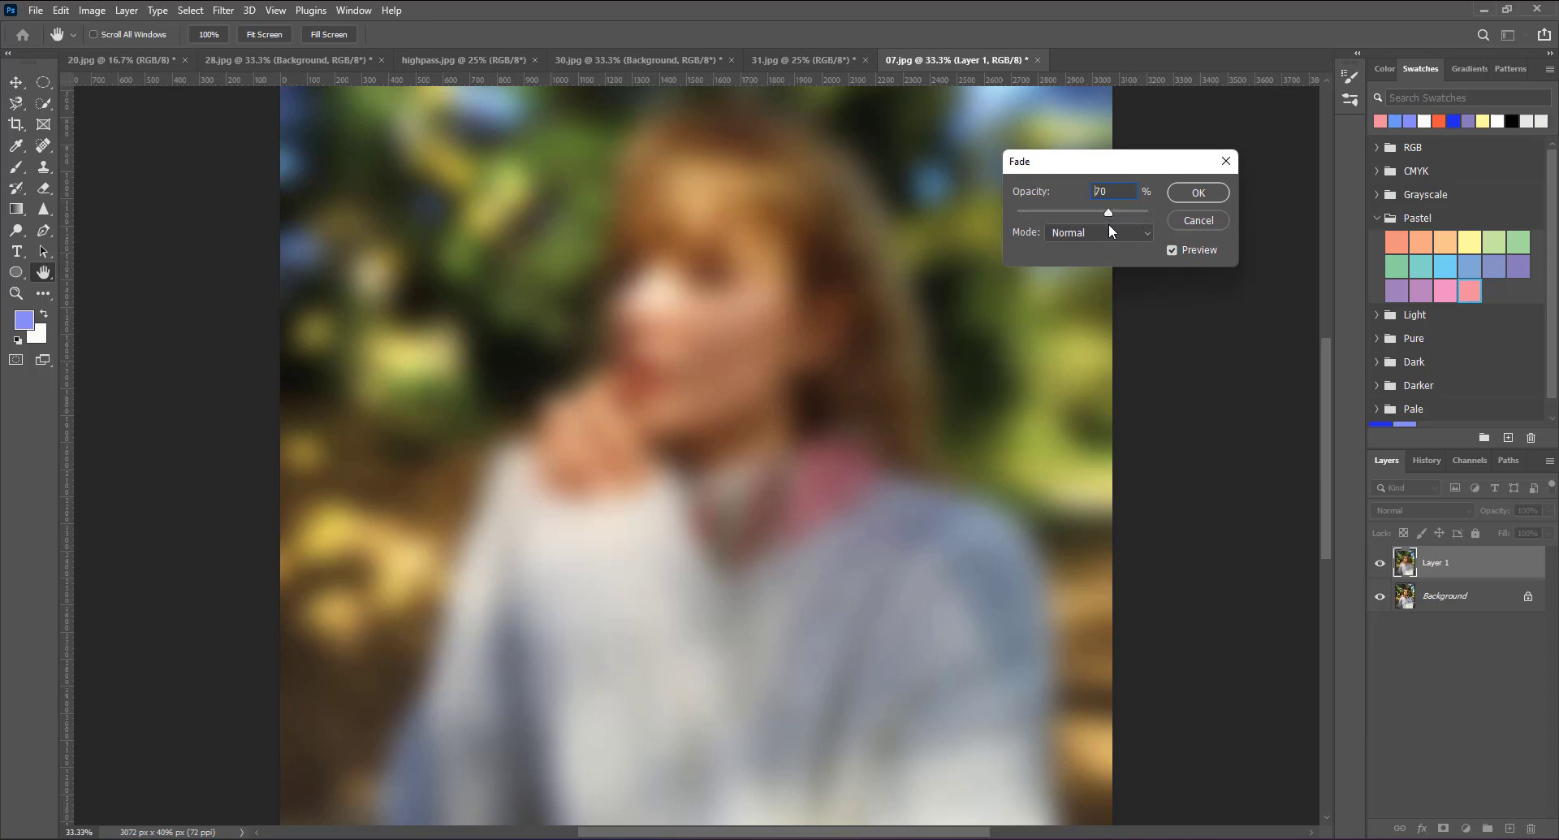
{"action": "left_click_drag", "start_coordinate": [1110, 225], "coordinate": [1098, 228]}
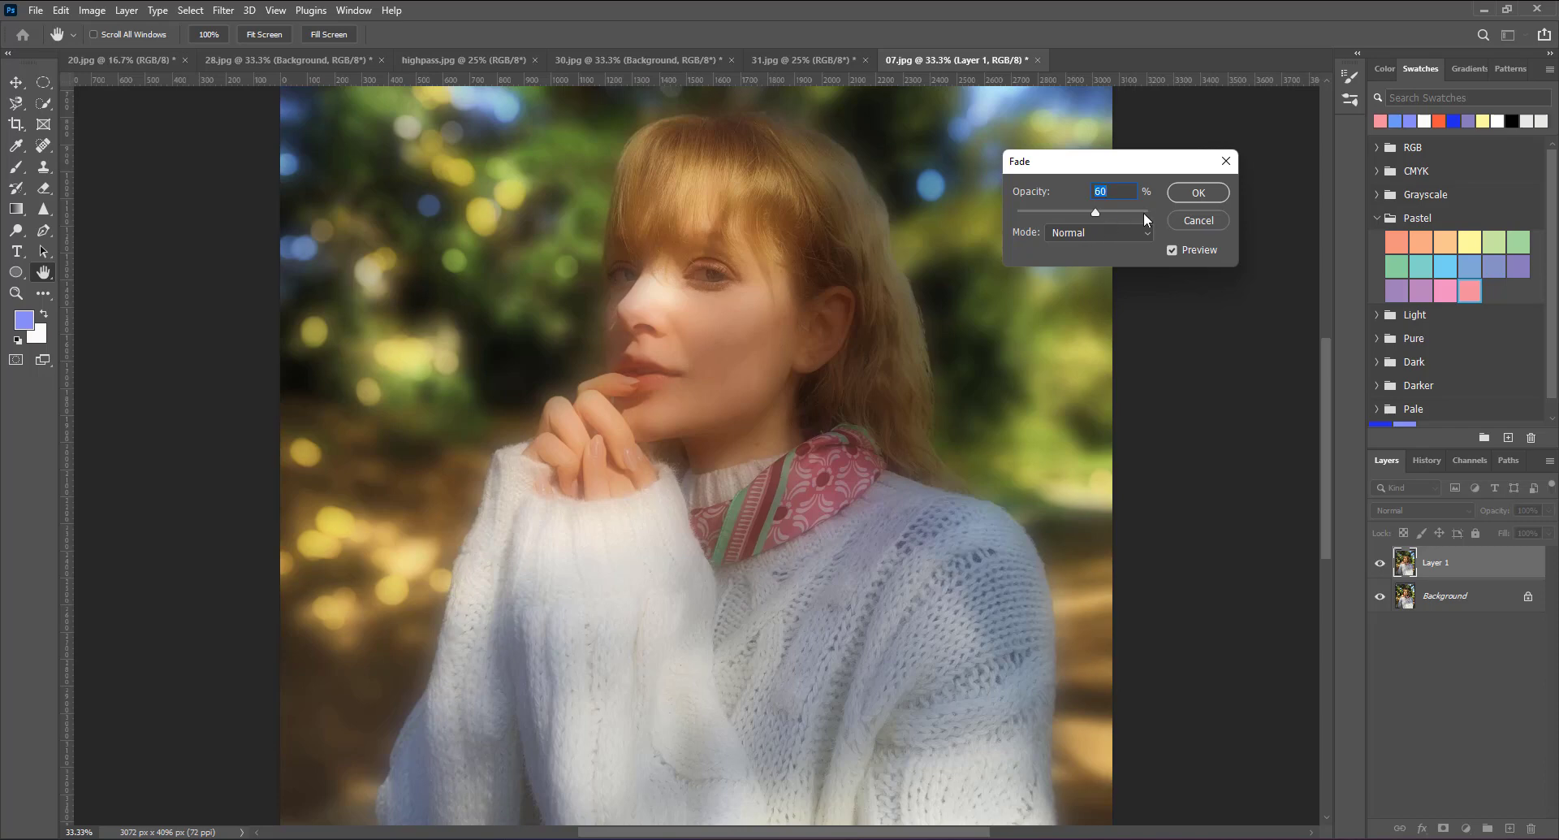
{"action": "left_click", "coordinate": [1171, 190]}
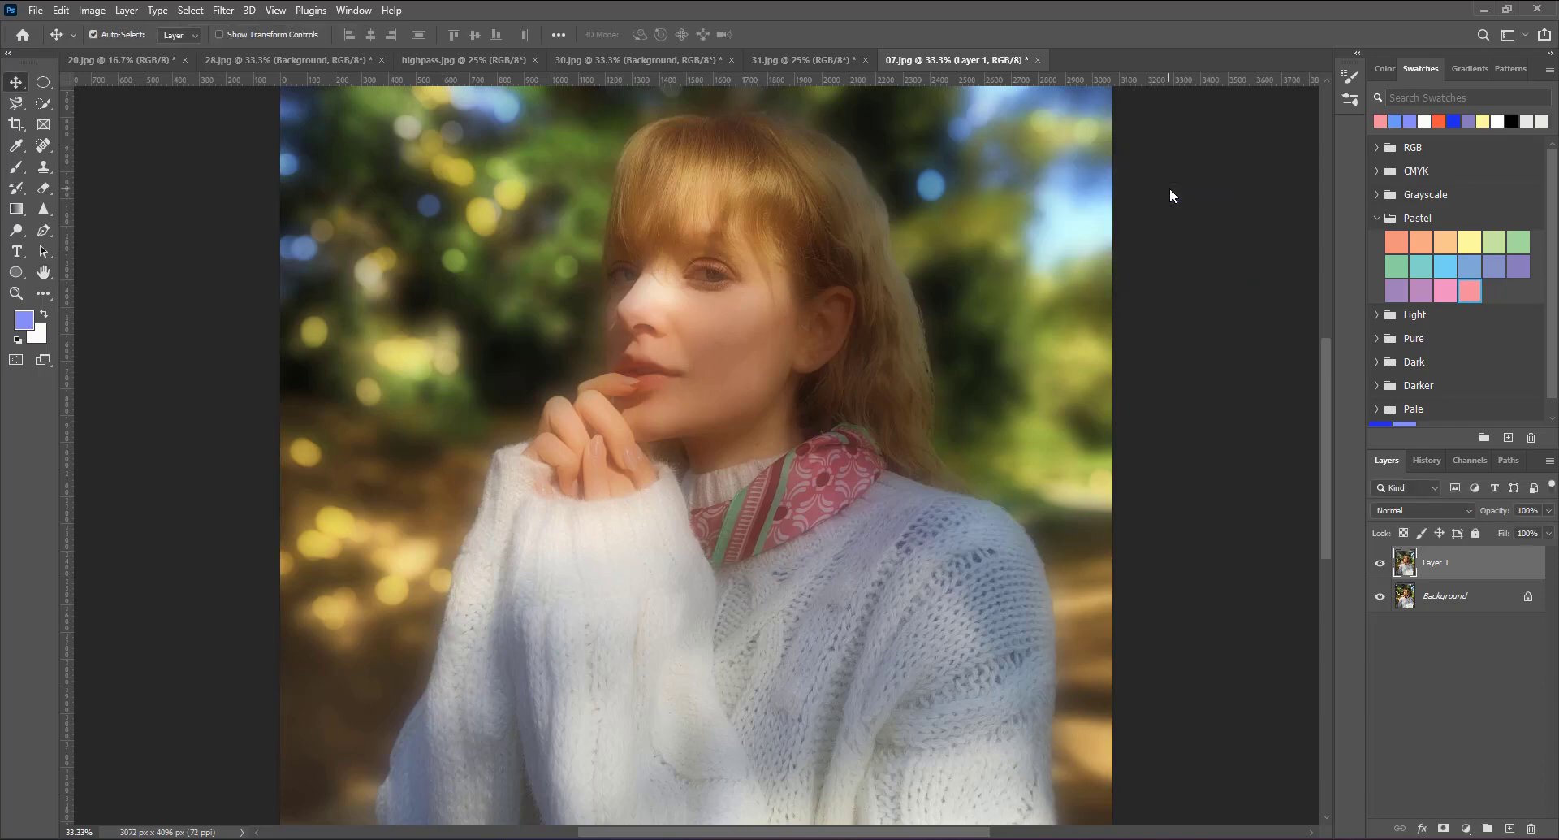
Step: Add a white layer mask to blurred Layer 1 and pick the Brush tool
{"action": "key", "text": "ctrl+minus"}
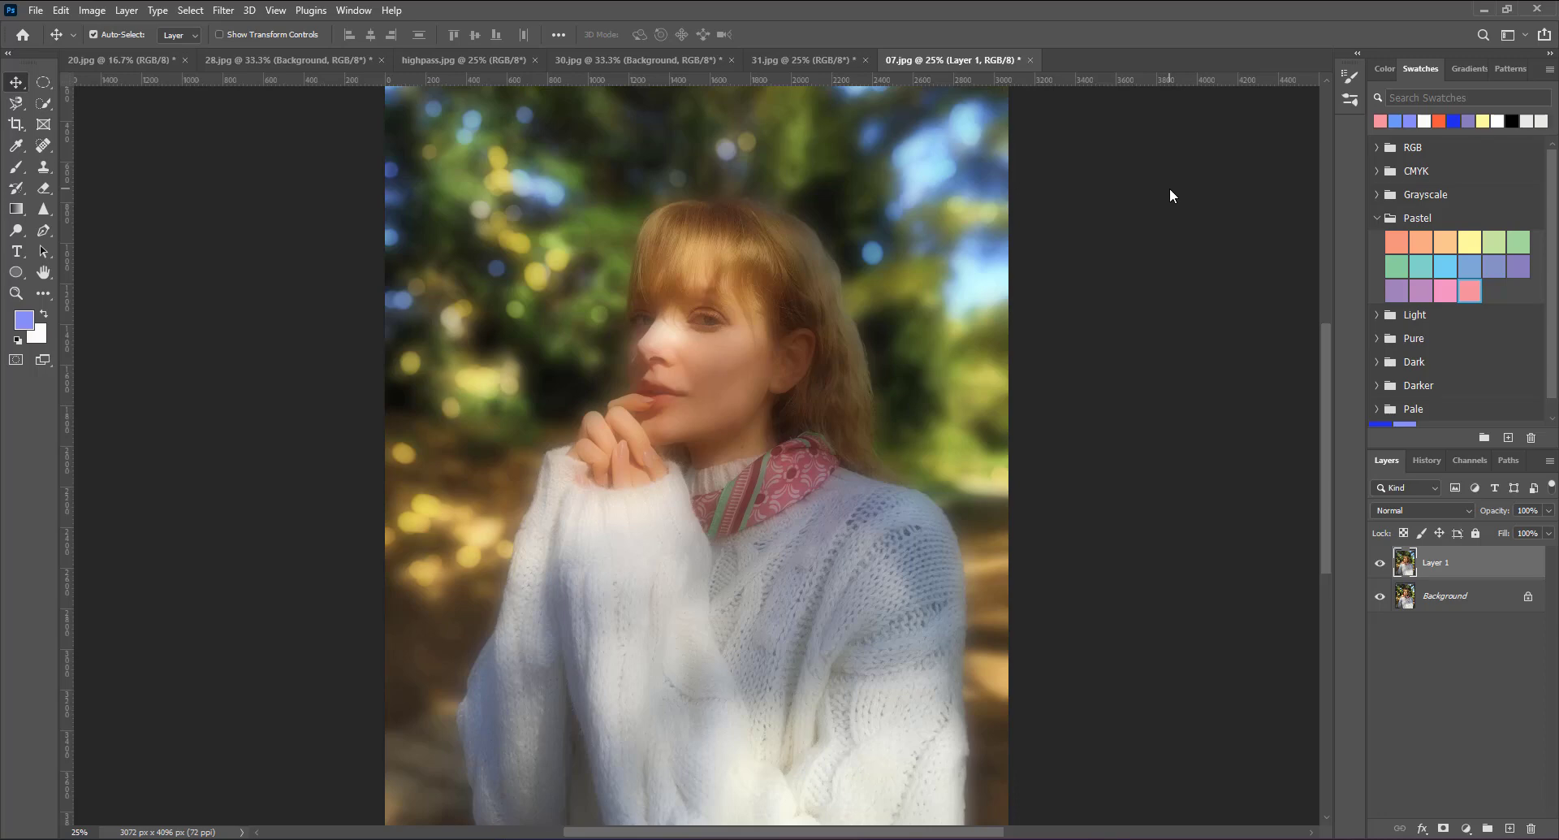
{"action": "key", "text": "ctrl+plus"}
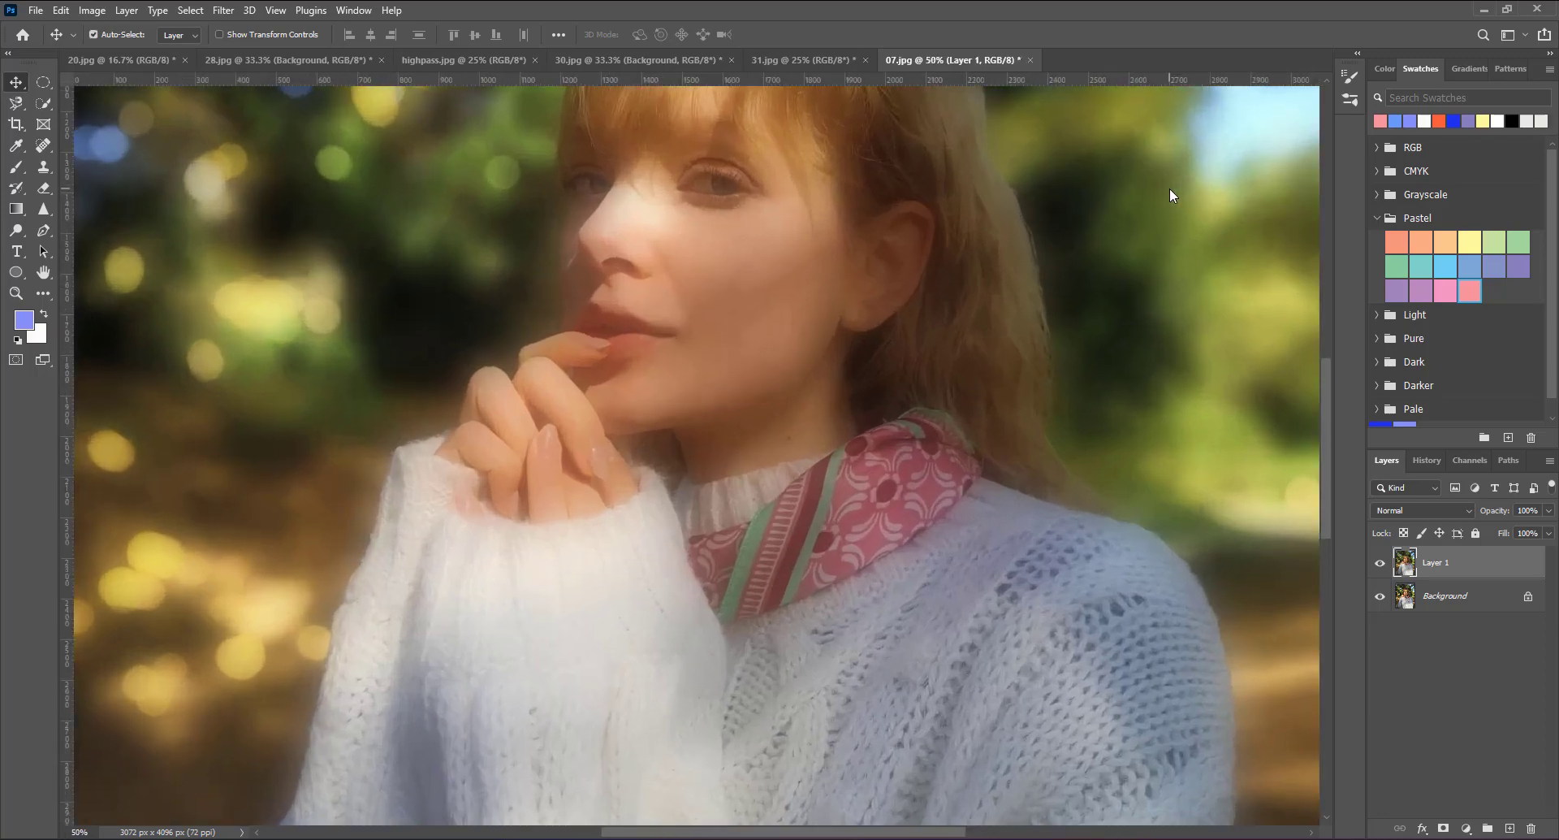
{"action": "scroll", "coordinate": [761, 282], "scroll_direction": "up", "scroll_amount": 2}
{"action": "scroll", "coordinate": [807, 387], "scroll_direction": "up", "scroll_amount": 2}
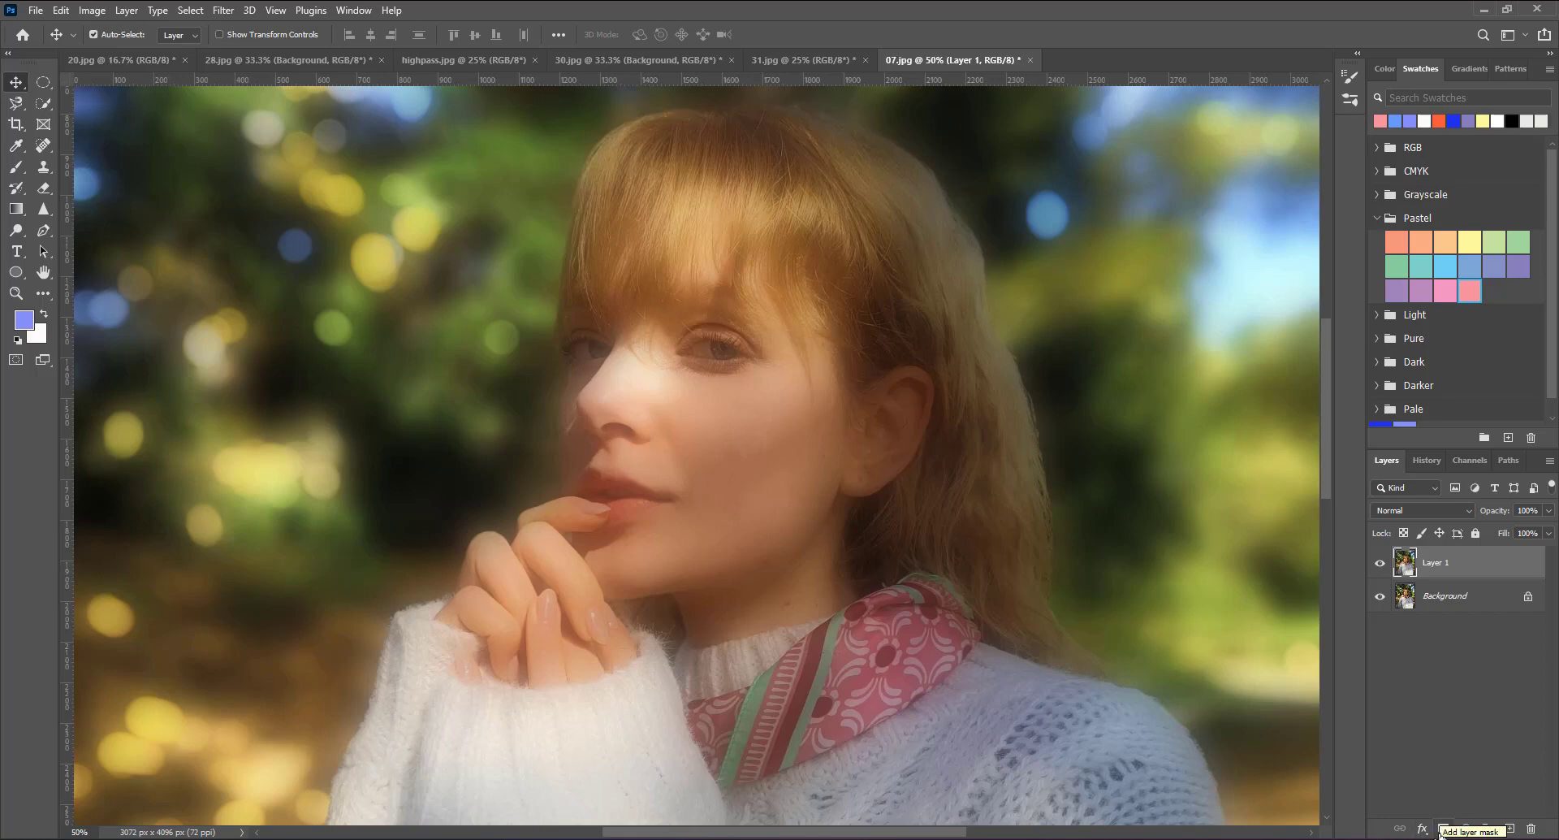
{"action": "left_click", "coordinate": [1444, 829]}
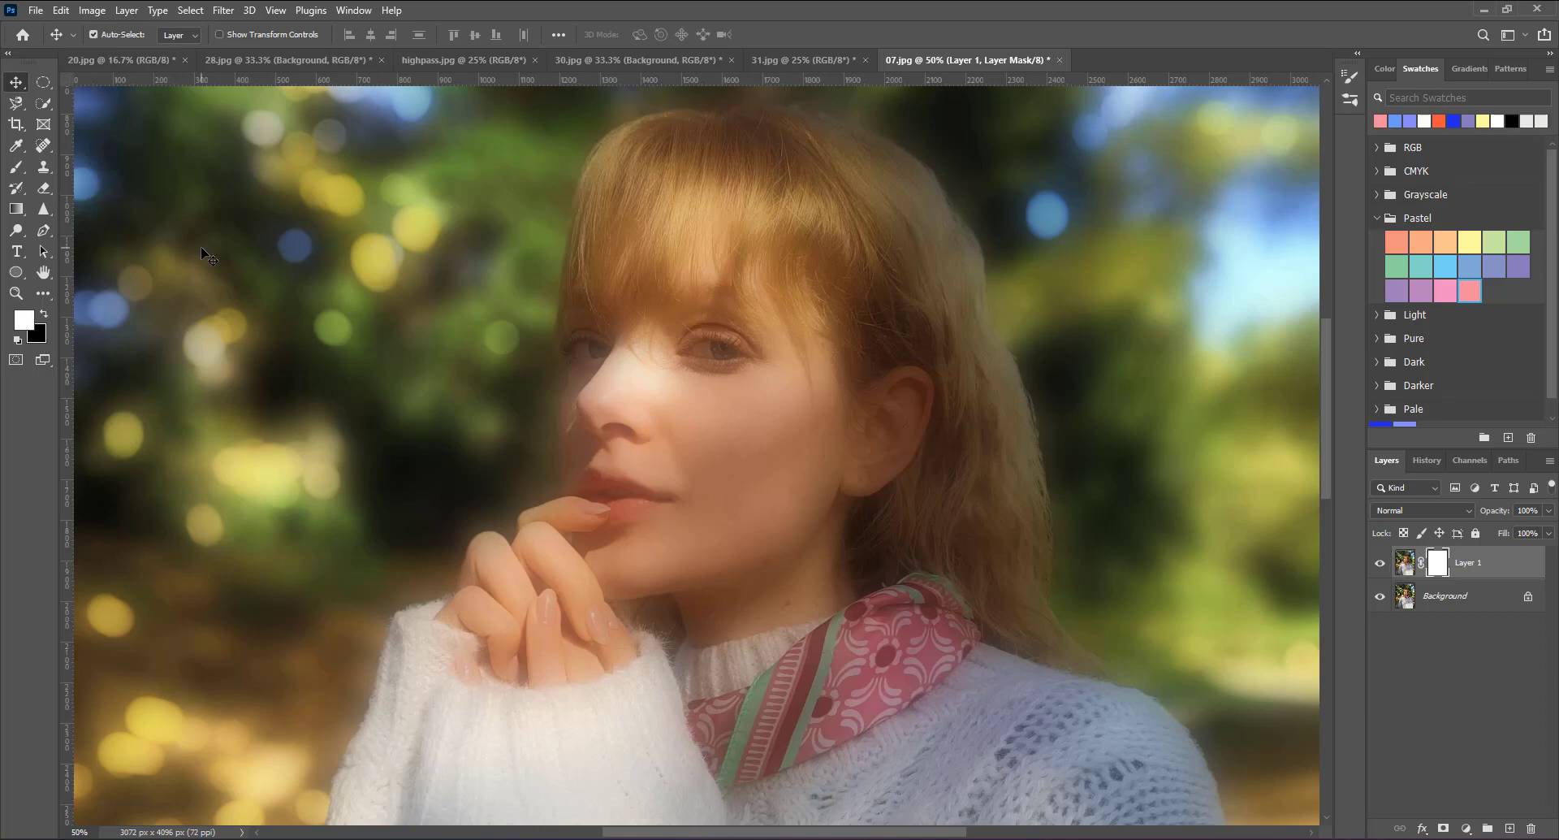
{"action": "left_click", "coordinate": [18, 174]}
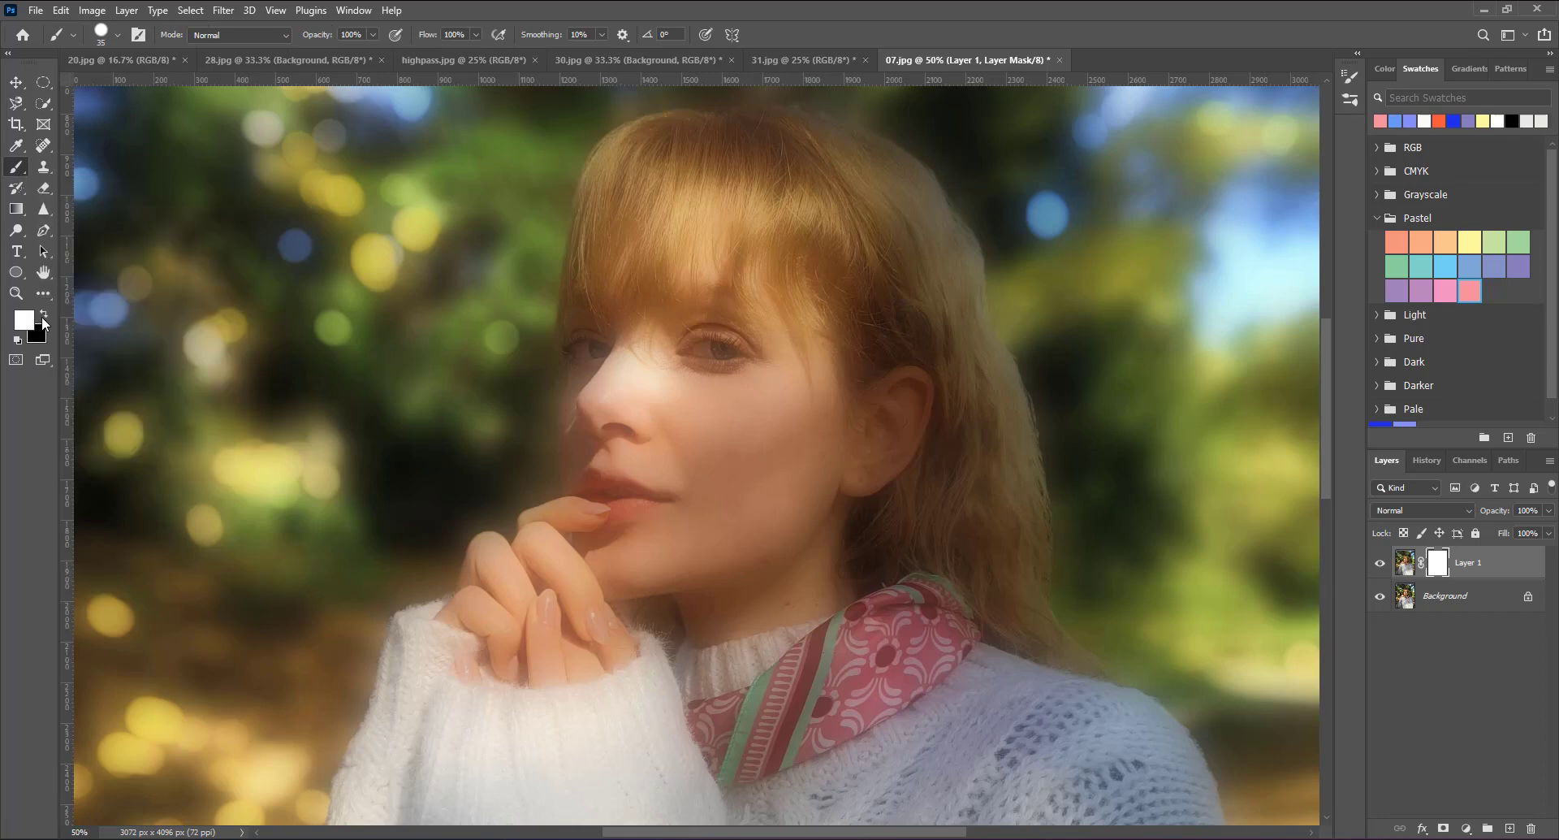
Step: Make black the foreground colour and soften the brush hardness to about 20%
{"action": "left_click", "coordinate": [43, 317]}
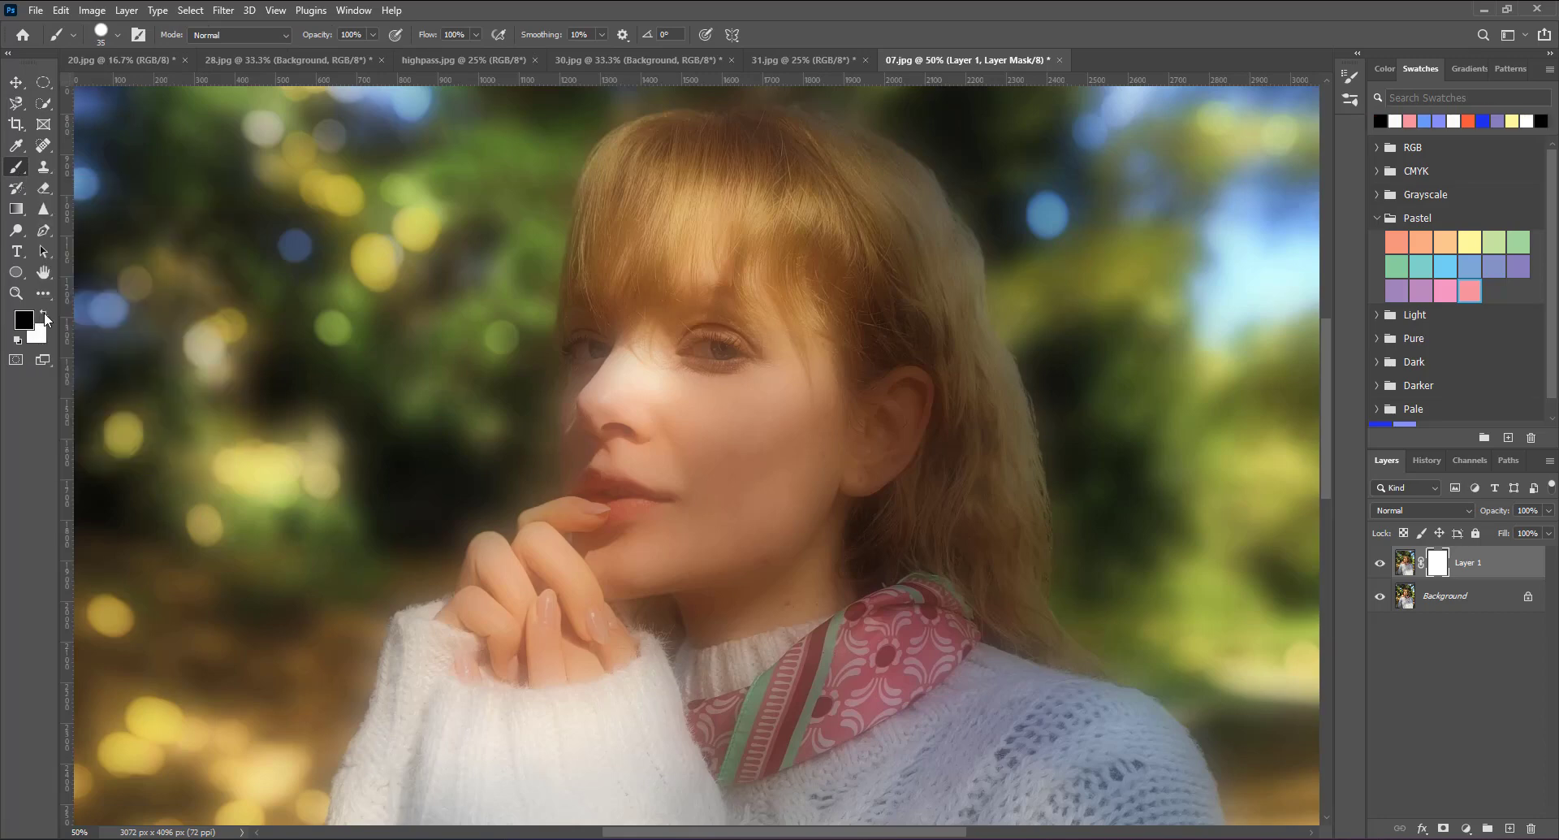
{"action": "left_click", "coordinate": [45, 314]}
{"action": "left_click", "coordinate": [44, 312]}
{"action": "left_click", "coordinate": [115, 37]}
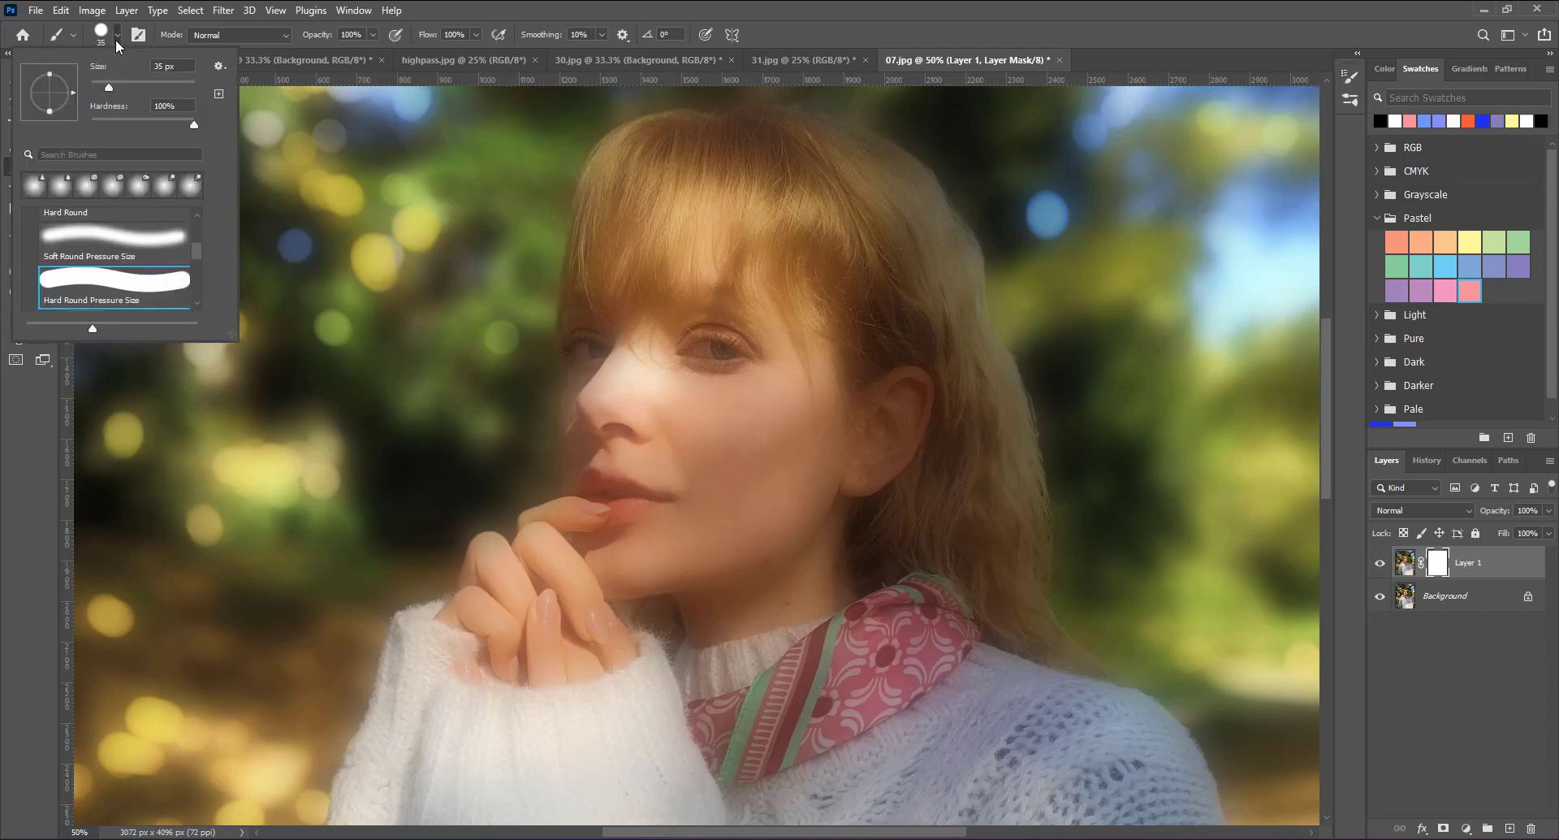
{"action": "left_click", "coordinate": [109, 121]}
{"action": "left_click_drag", "start_coordinate": [109, 120], "coordinate": [109, 120]}
{"action": "left_click", "coordinate": [110, 120]}
{"action": "key", "text": "Return"}
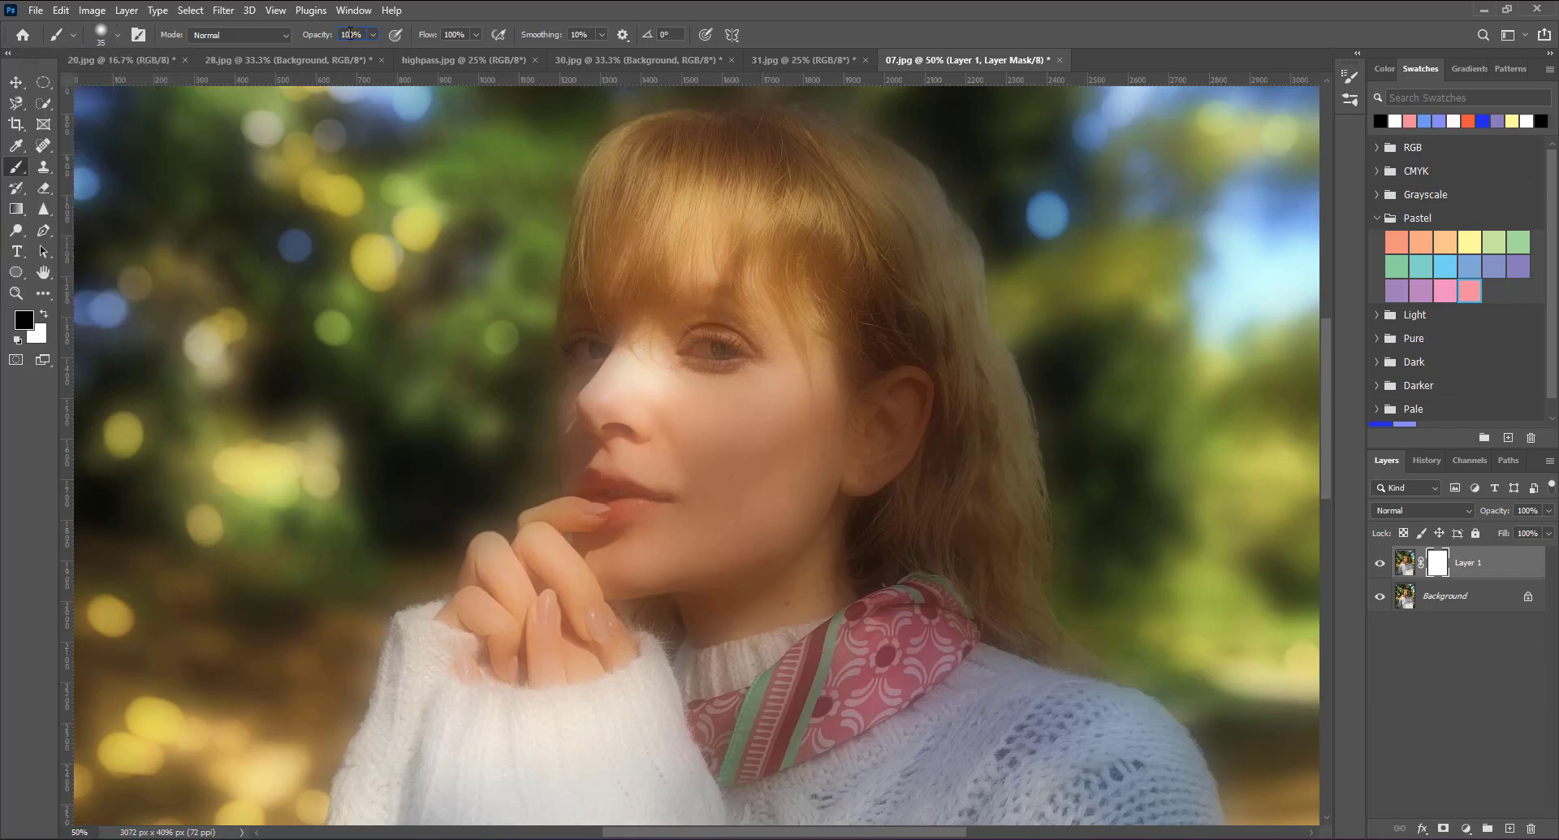
Step: Set the brush opacity to 50%, with flow at 80%
{"action": "left_click", "coordinate": [351, 34]}
{"action": "type", "text": "50"}
{"action": "key", "text": "Return"}
{"action": "double_click", "coordinate": [442, 35]}
{"action": "type", "text": "80"}
Step: Paint black on the mask with a 70 px brush to sharpen both eyes and the lips
{"action": "scroll", "coordinate": [685, 180], "scroll_direction": "up", "scroll_amount": 2}
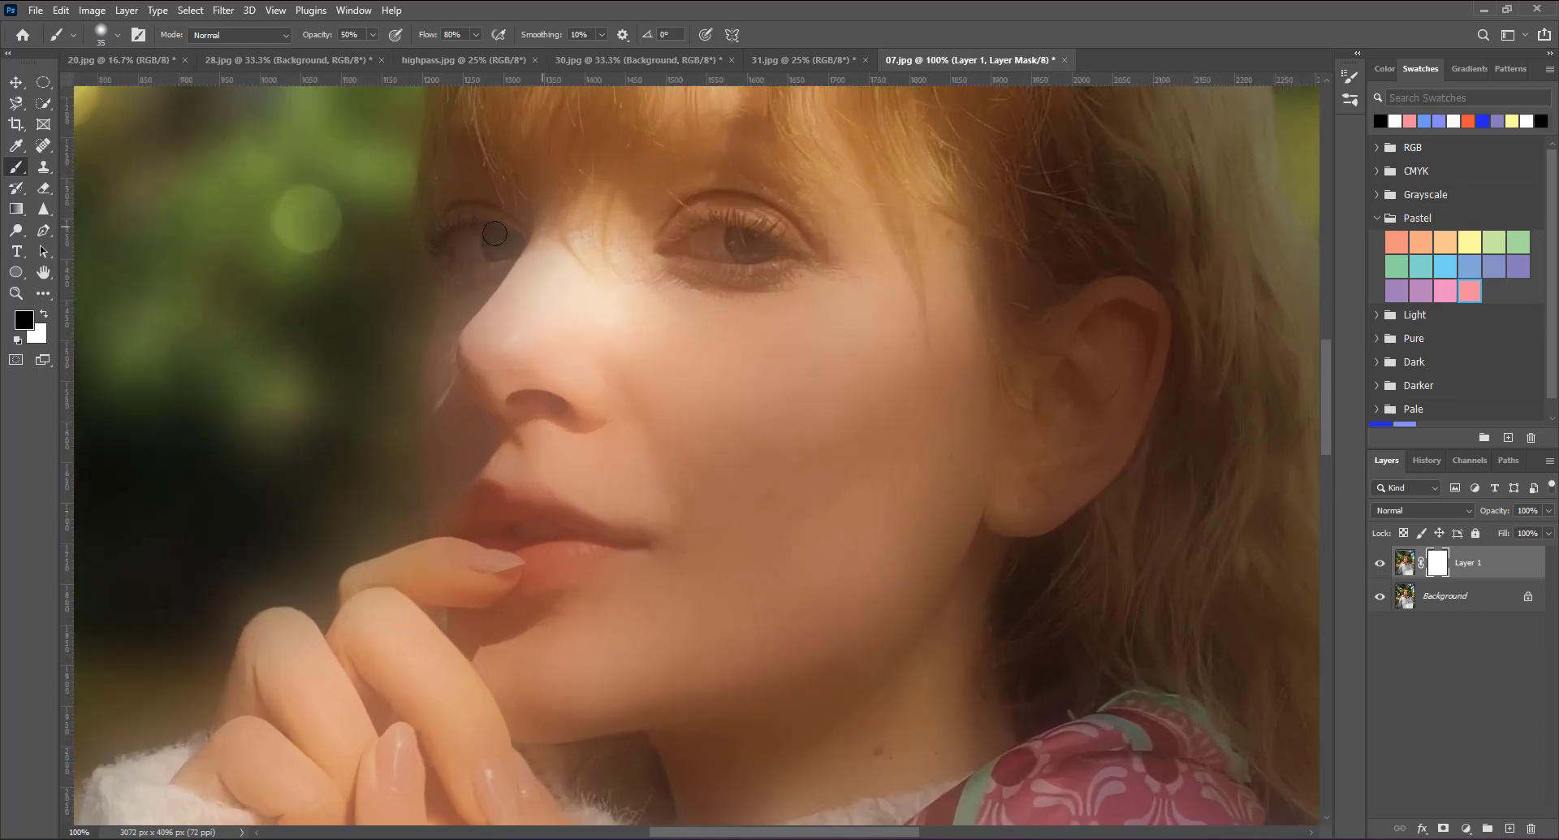
{"action": "left_click_drag", "start_coordinate": [495, 233], "coordinate": [517, 242]}
{"action": "key", "text": "ctrl+z"}
{"action": "key", "text": "bracketright"}
{"action": "key", "text": "bracketright"}
{"action": "key", "text": "bracketright"}
{"action": "left_click_drag", "start_coordinate": [508, 240], "coordinate": [541, 251]}
{"action": "left_click_drag", "start_coordinate": [760, 240], "coordinate": [750, 243]}
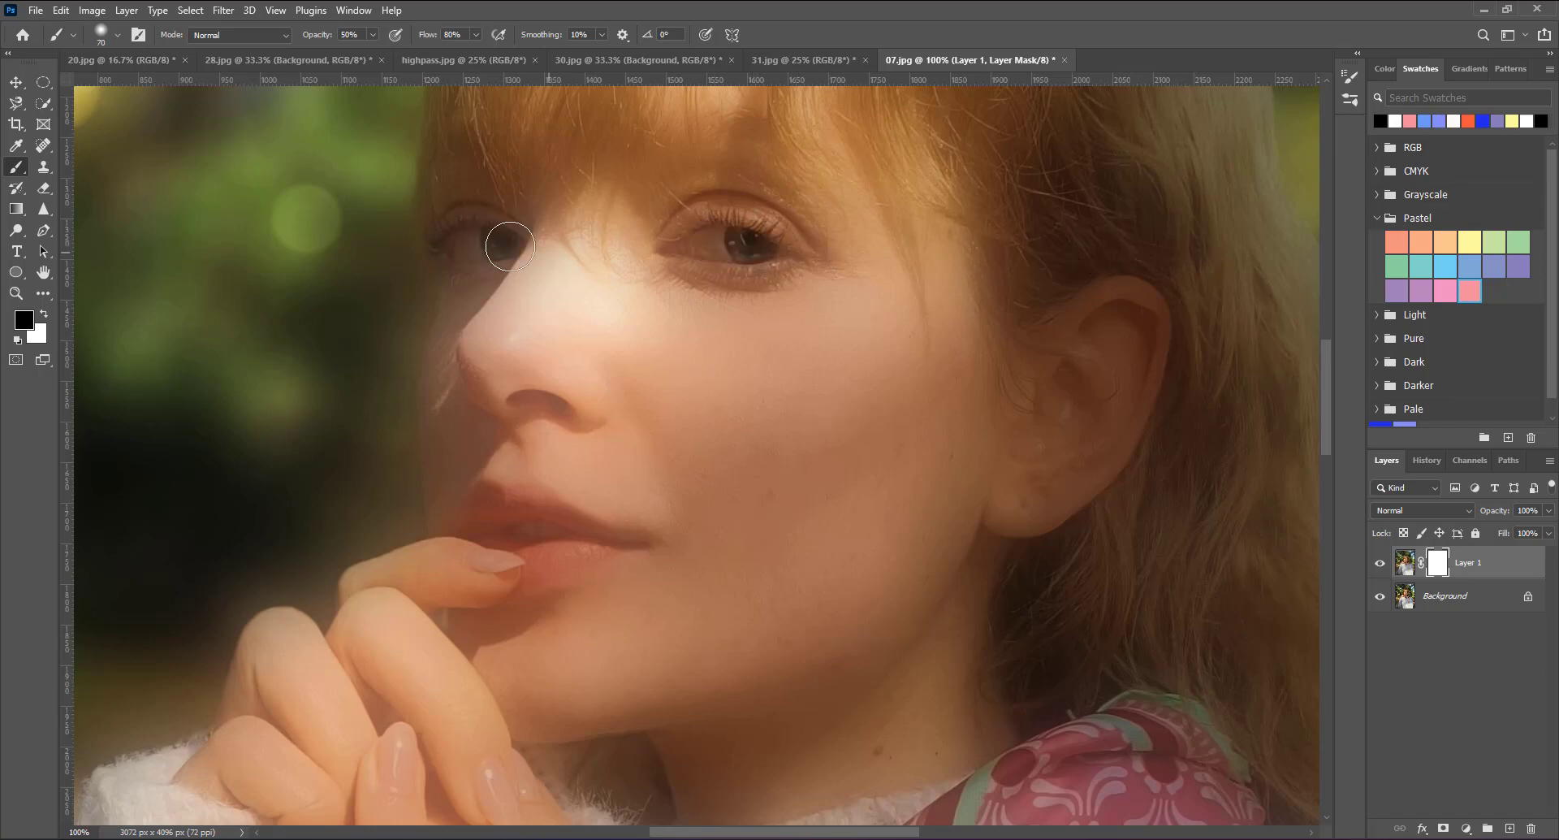
{"action": "left_click_drag", "start_coordinate": [493, 242], "coordinate": [485, 239]}
{"action": "left_click_drag", "start_coordinate": [482, 508], "coordinate": [634, 537]}
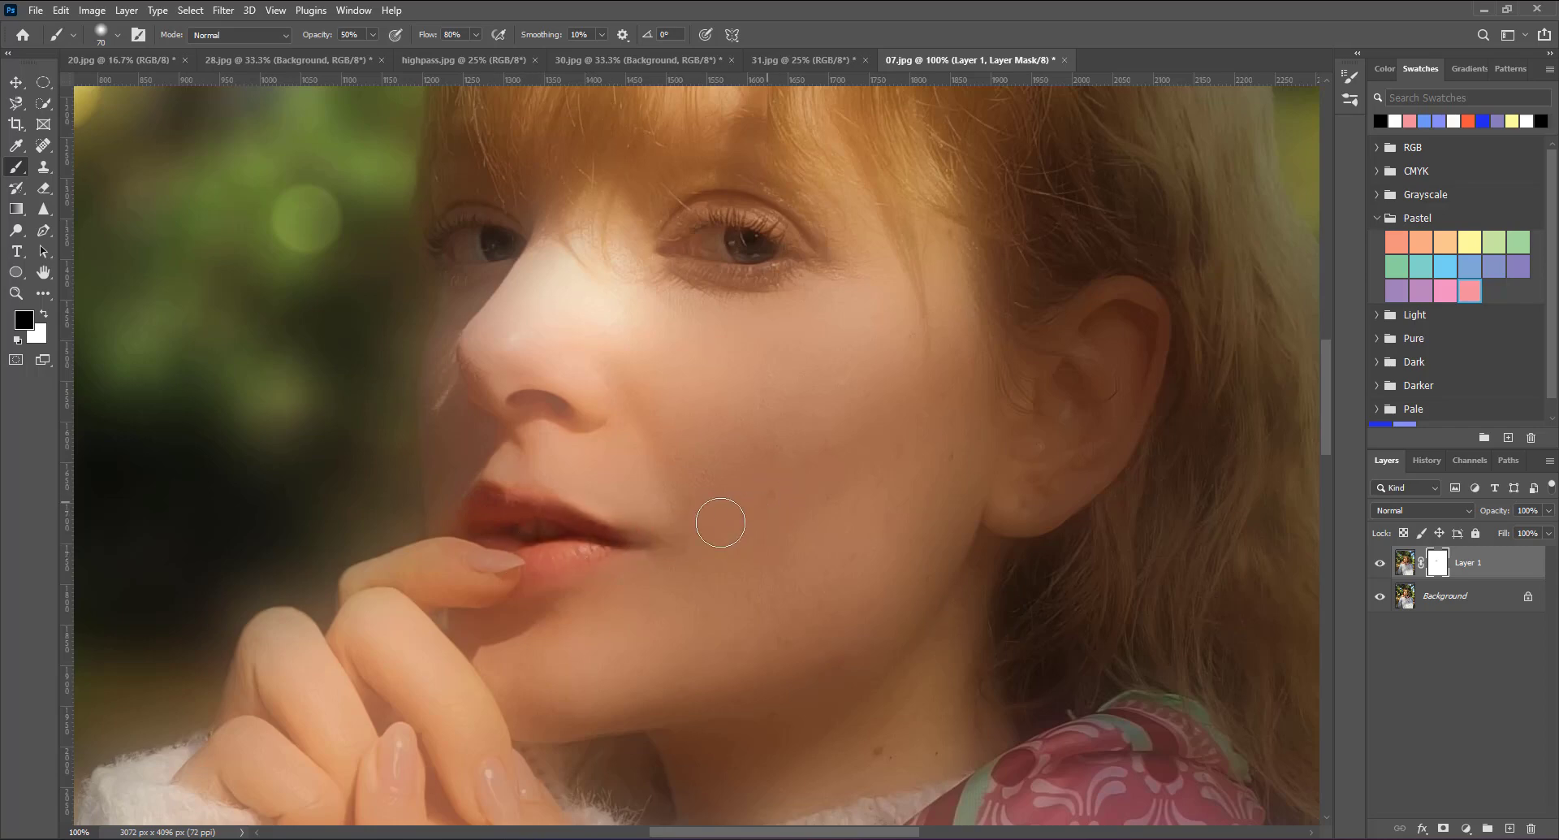
Step: Enlarge the brush to 300 px and paint the mask over the hair and neck
{"action": "key", "text": "ctrl+minus"}
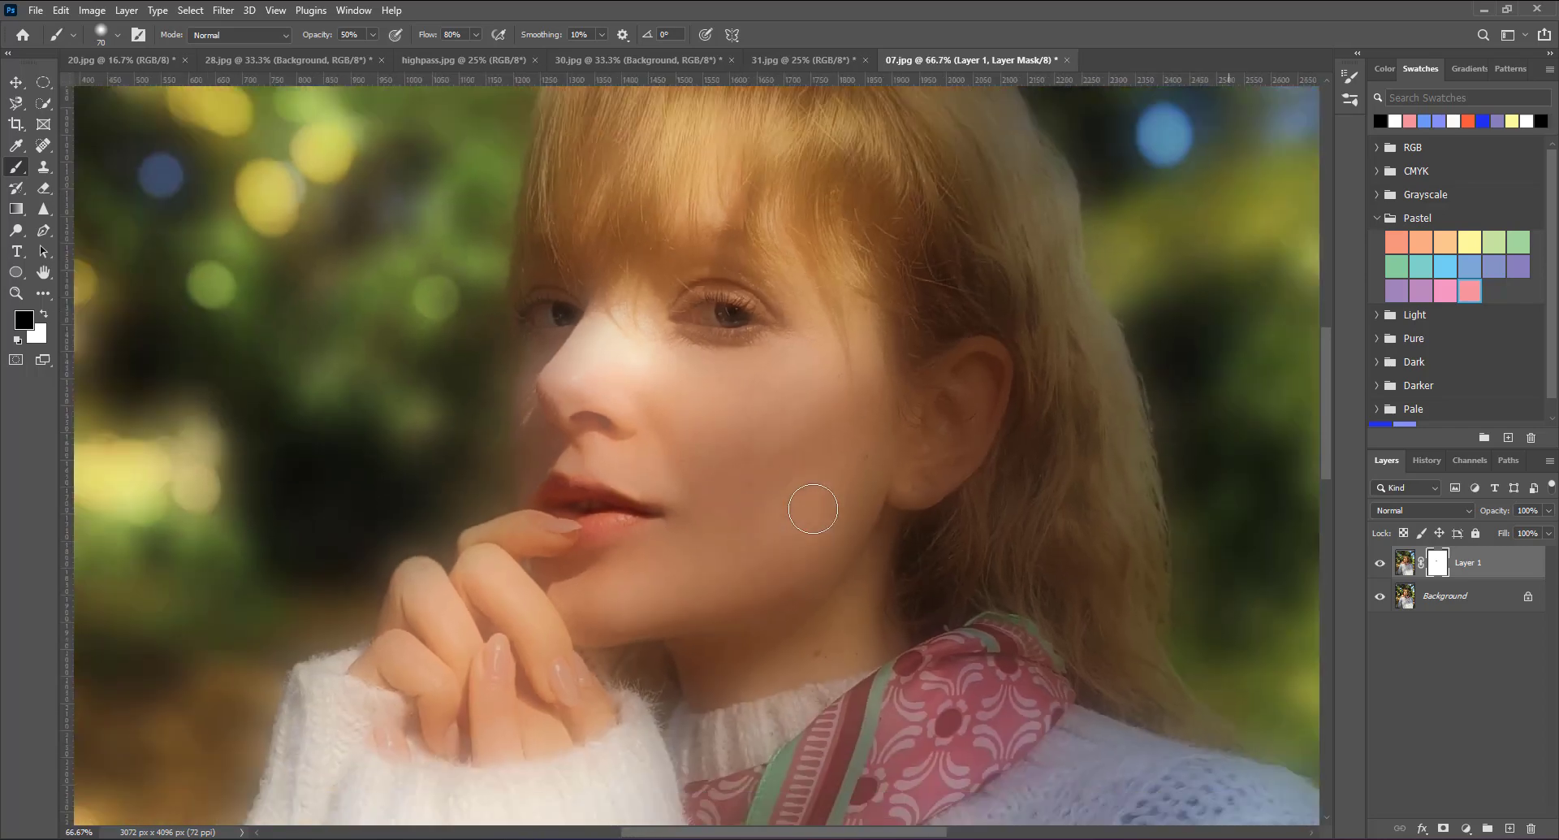
{"action": "key", "text": "ctrl+minus"}
{"action": "key", "text": "ctrl+minus"}
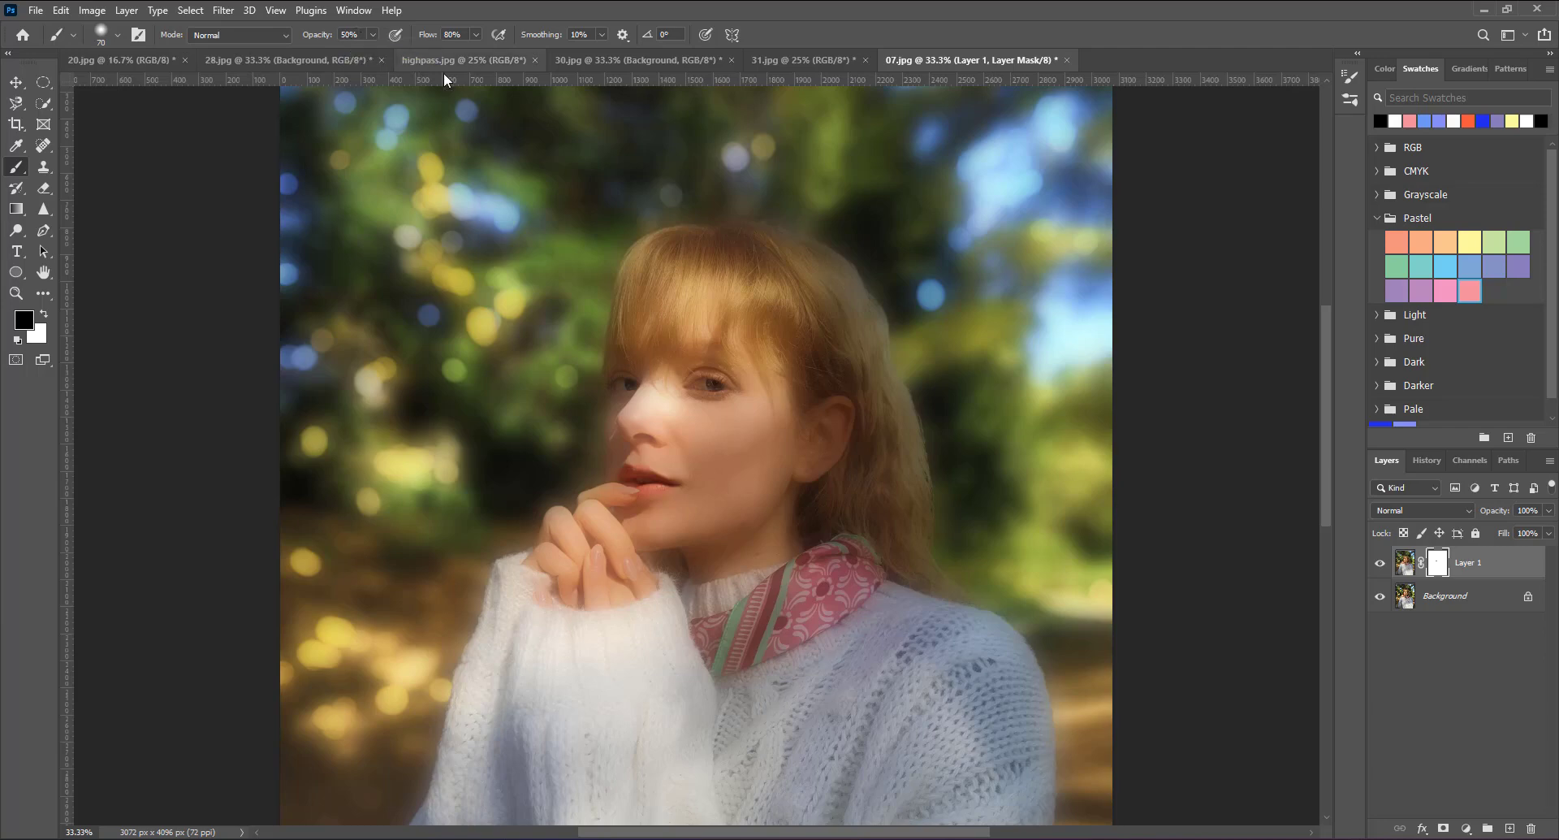
{"action": "key", "text": "bracketright"}
{"action": "key", "text": "bracketright"}
{"action": "key", "text": "bracketright"}
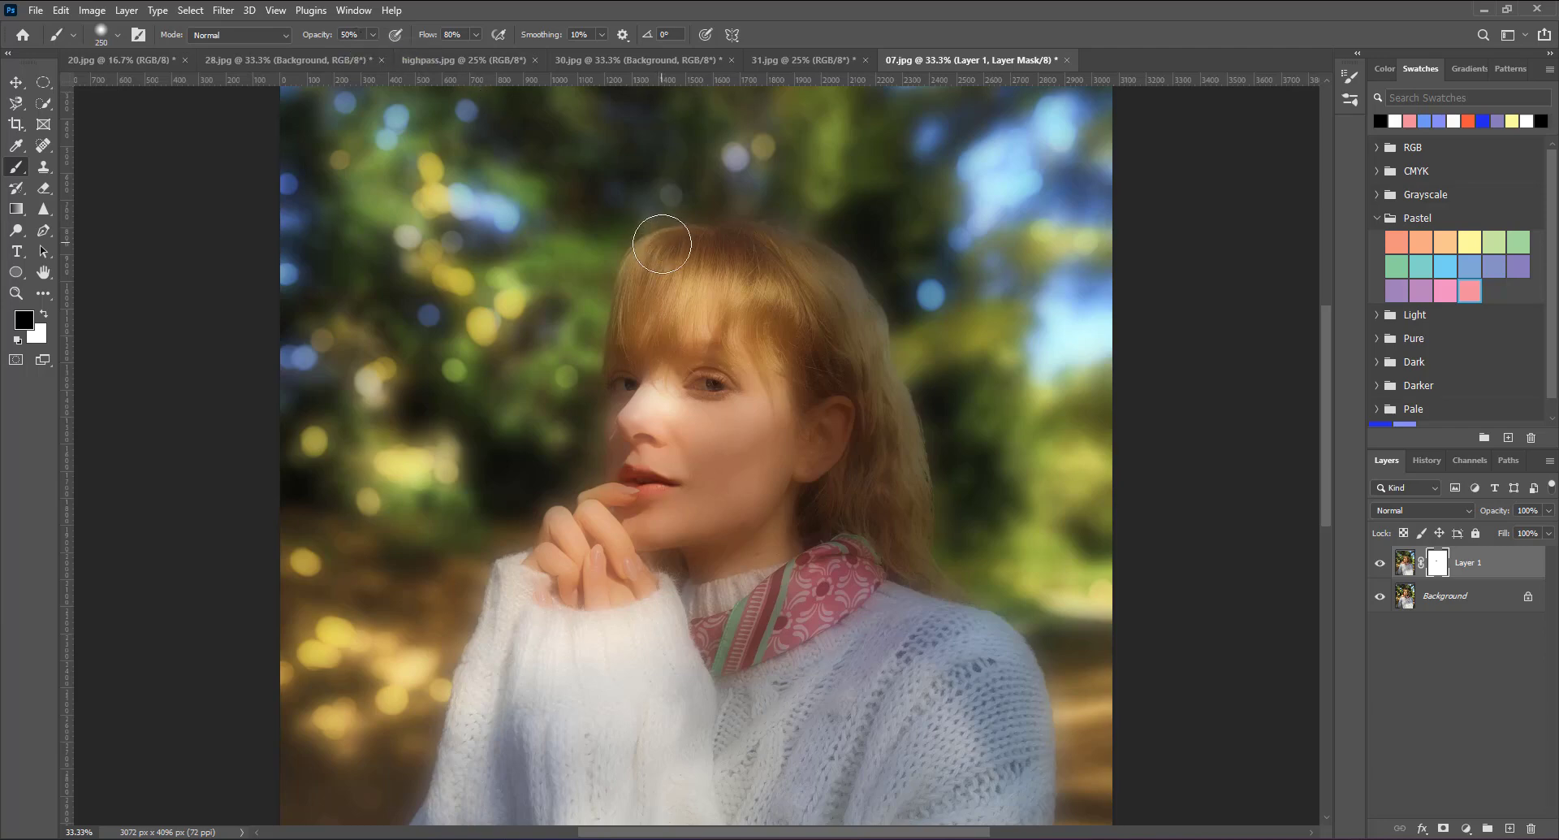
{"action": "key", "text": "bracketright"}
{"action": "key", "text": "bracketright"}
{"action": "key", "text": "bracketright"}
{"action": "key", "text": "bracketright"}
{"action": "left_click_drag", "start_coordinate": [629, 296], "coordinate": [823, 307]}
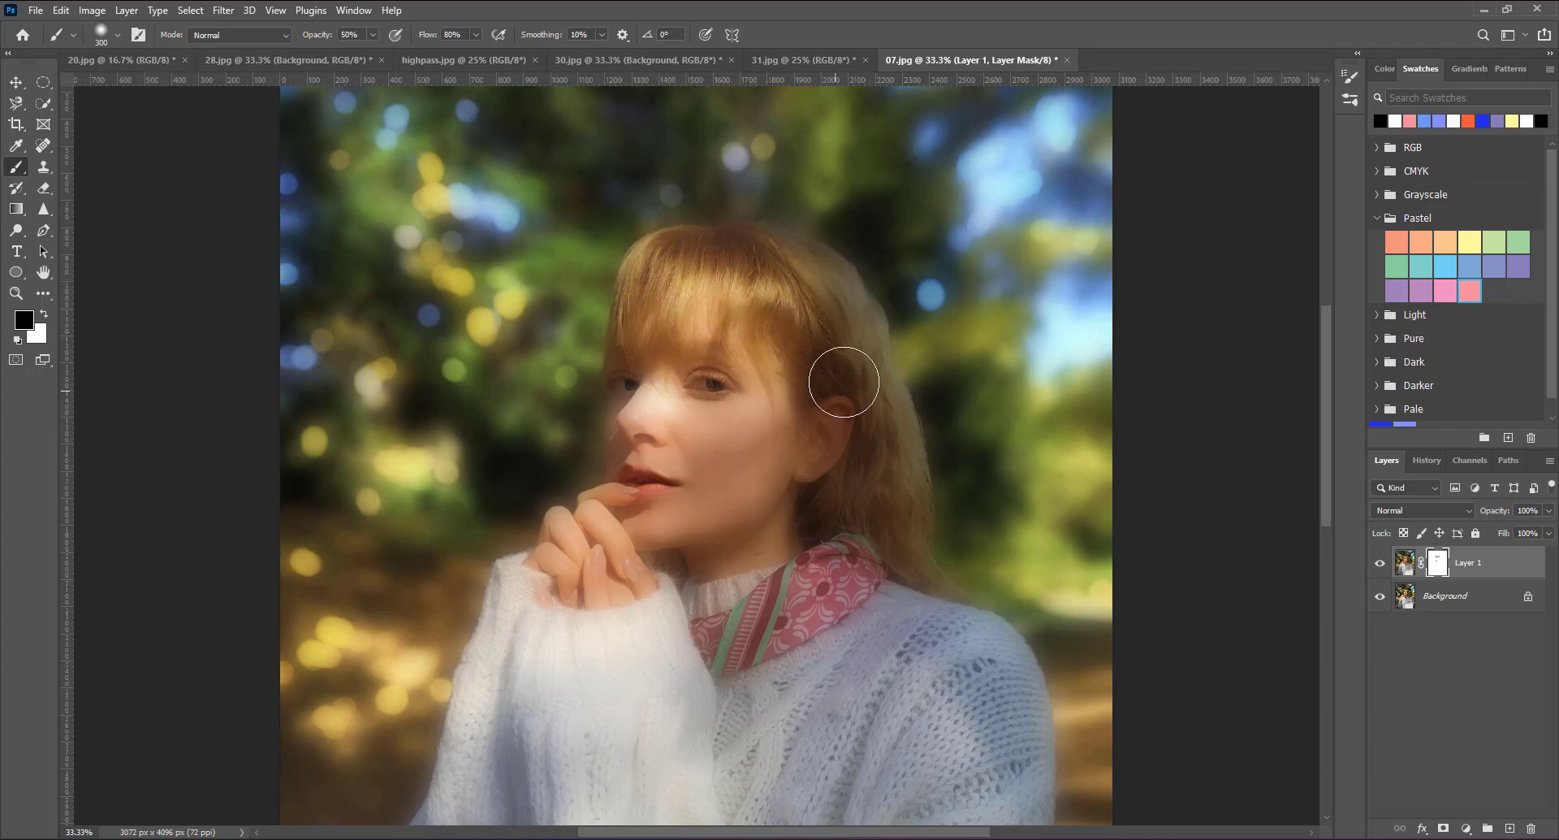
{"action": "left_click_drag", "start_coordinate": [823, 307], "coordinate": [897, 512]}
{"action": "mouse_move", "coordinate": [730, 562]}
{"action": "left_mouse_down"}
{"action": "mouse_move", "coordinate": [810, 544]}
{"action": "mouse_move", "coordinate": [800, 634]}
{"action": "left_mouse_up"}
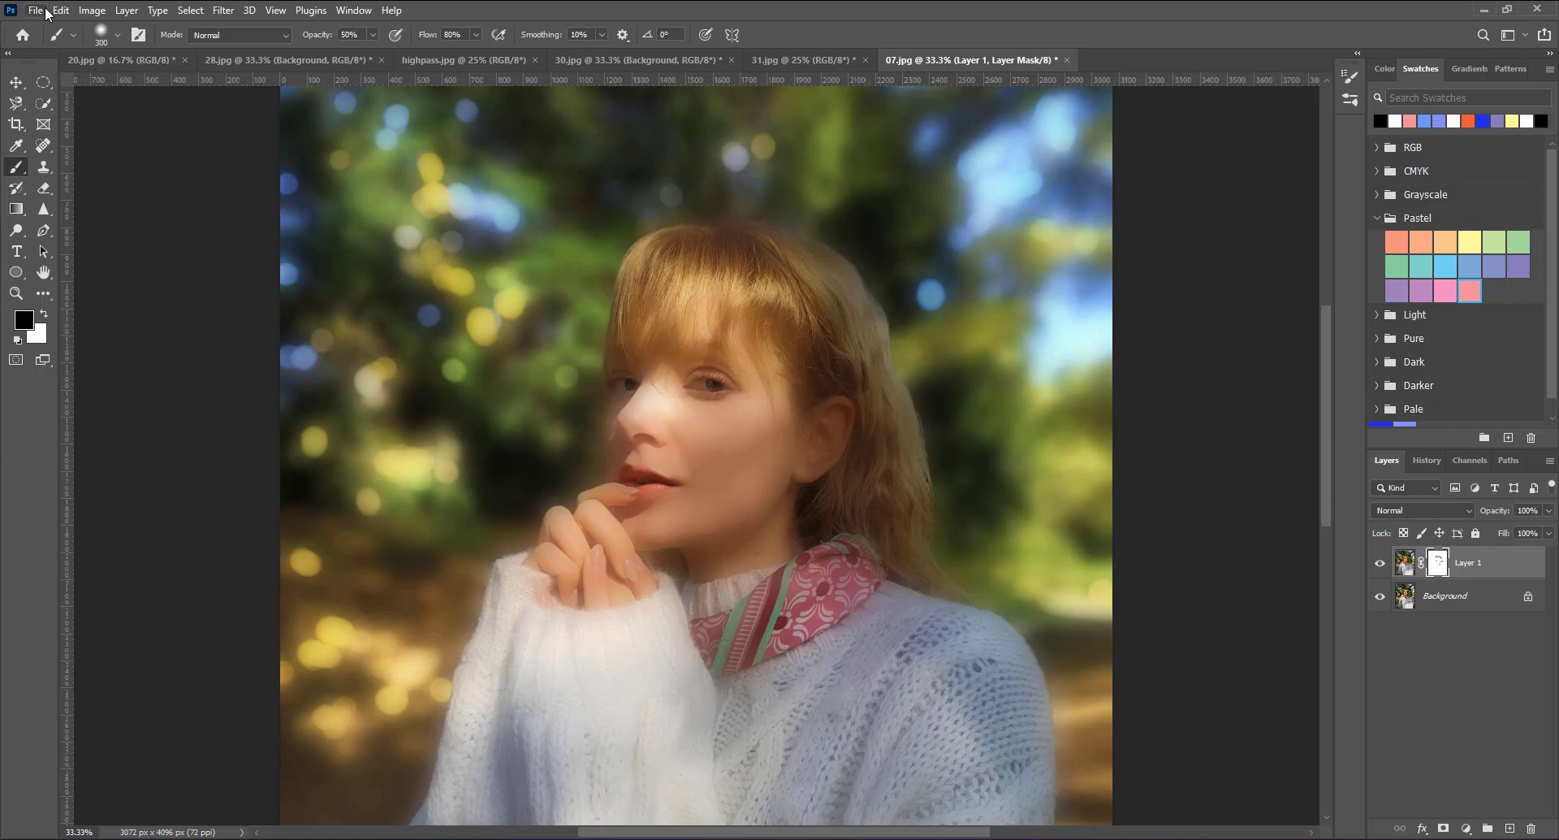
Step: Save a copy as '07 gaussian blur' JPEG at Quality 12 in PS2022
{"action": "left_click", "coordinate": [60, 11]}
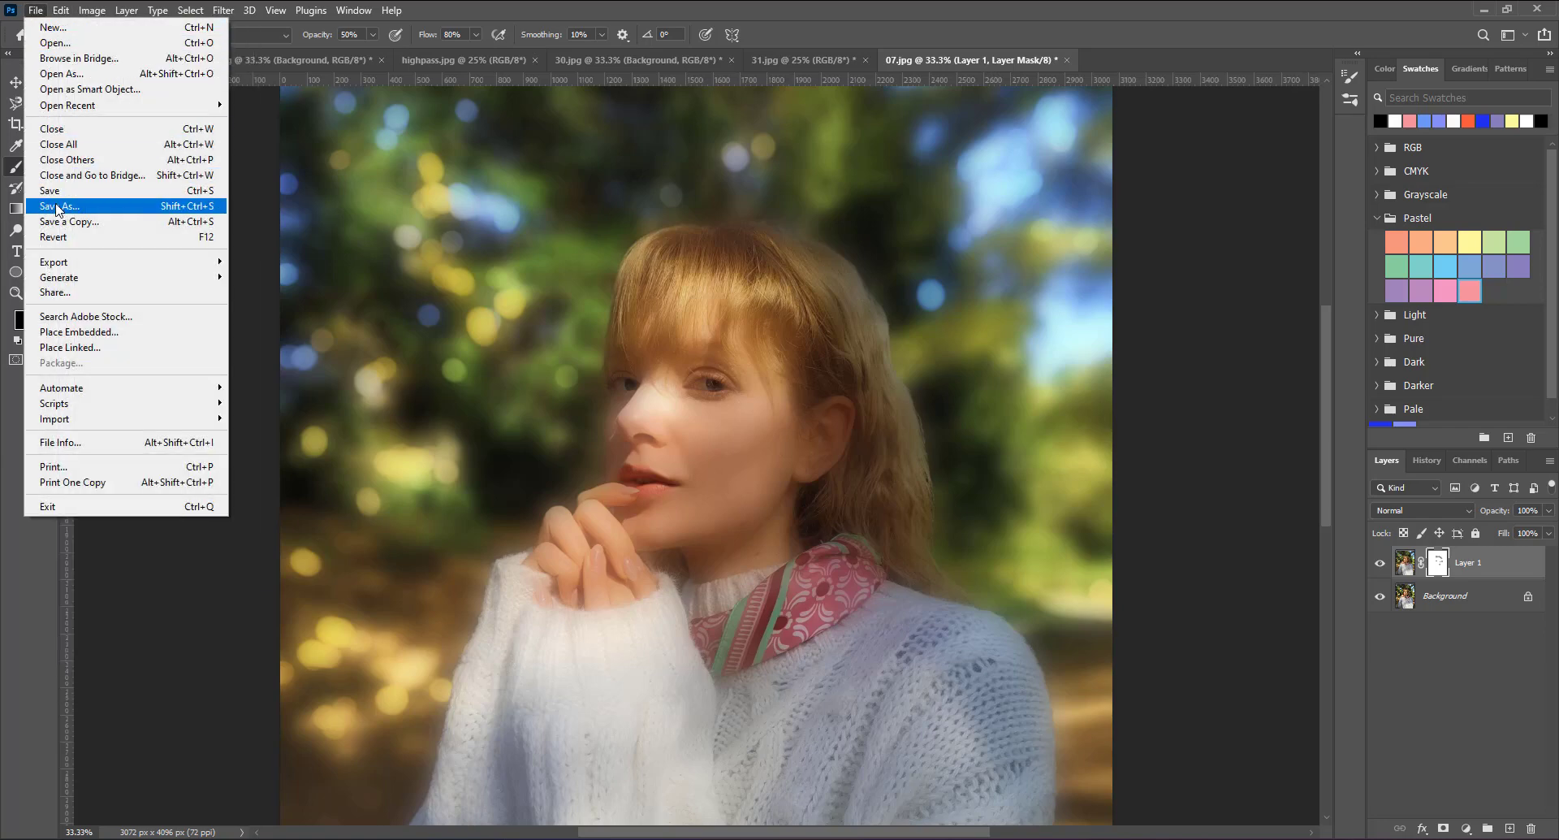
{"action": "left_click", "coordinate": [69, 221]}
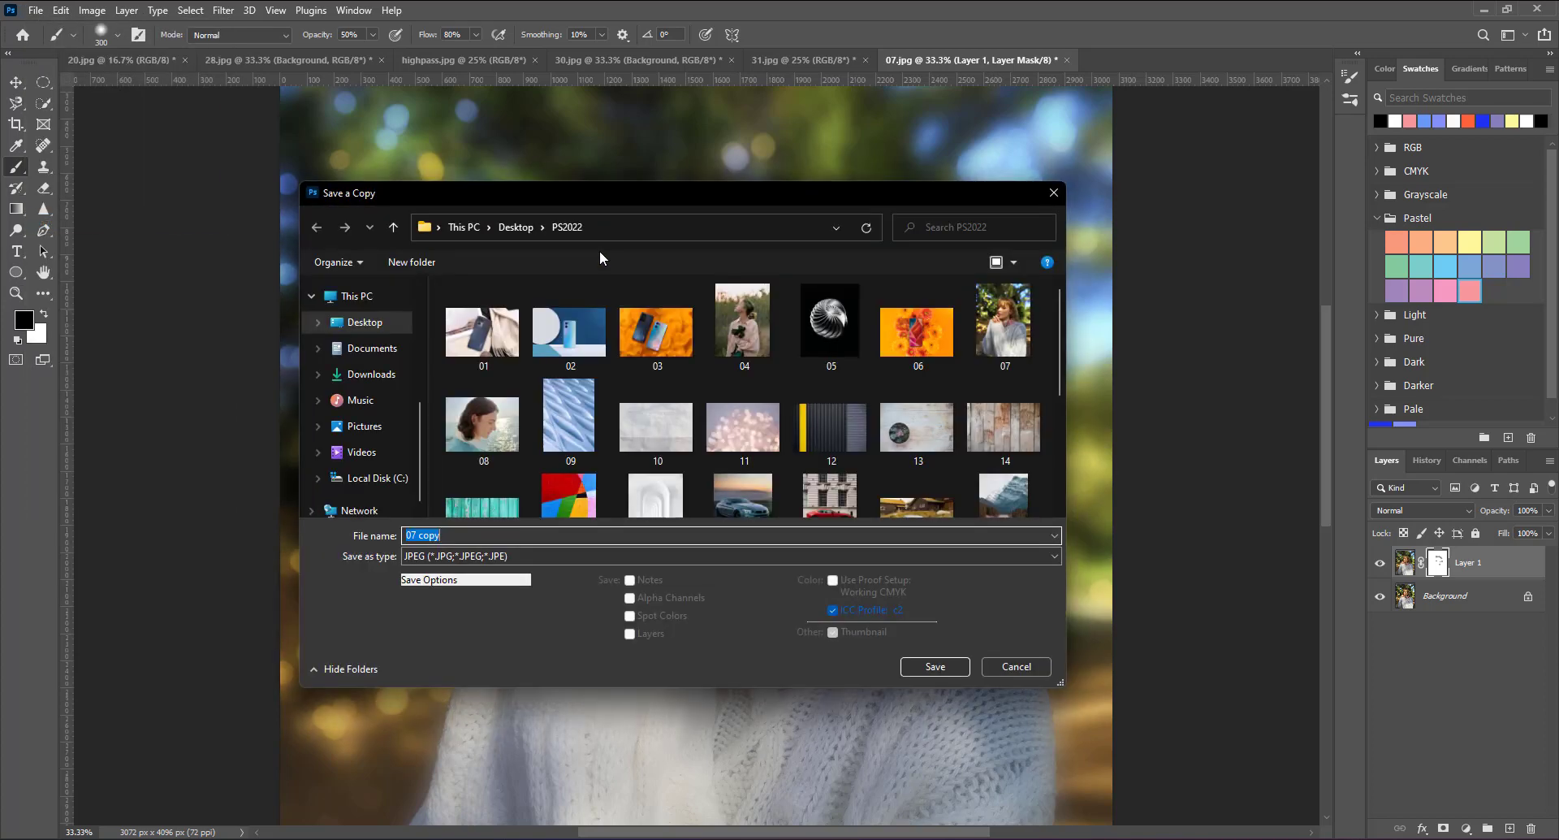
{"action": "double_click", "coordinate": [425, 535]}
{"action": "left_click_drag", "start_coordinate": [425, 535], "coordinate": [419, 536]}
{"action": "type", "text": "ga"}
{"action": "type", "text": "ussian b"}
{"action": "type", "text": "lur"}
{"action": "left_click", "coordinate": [919, 665]}
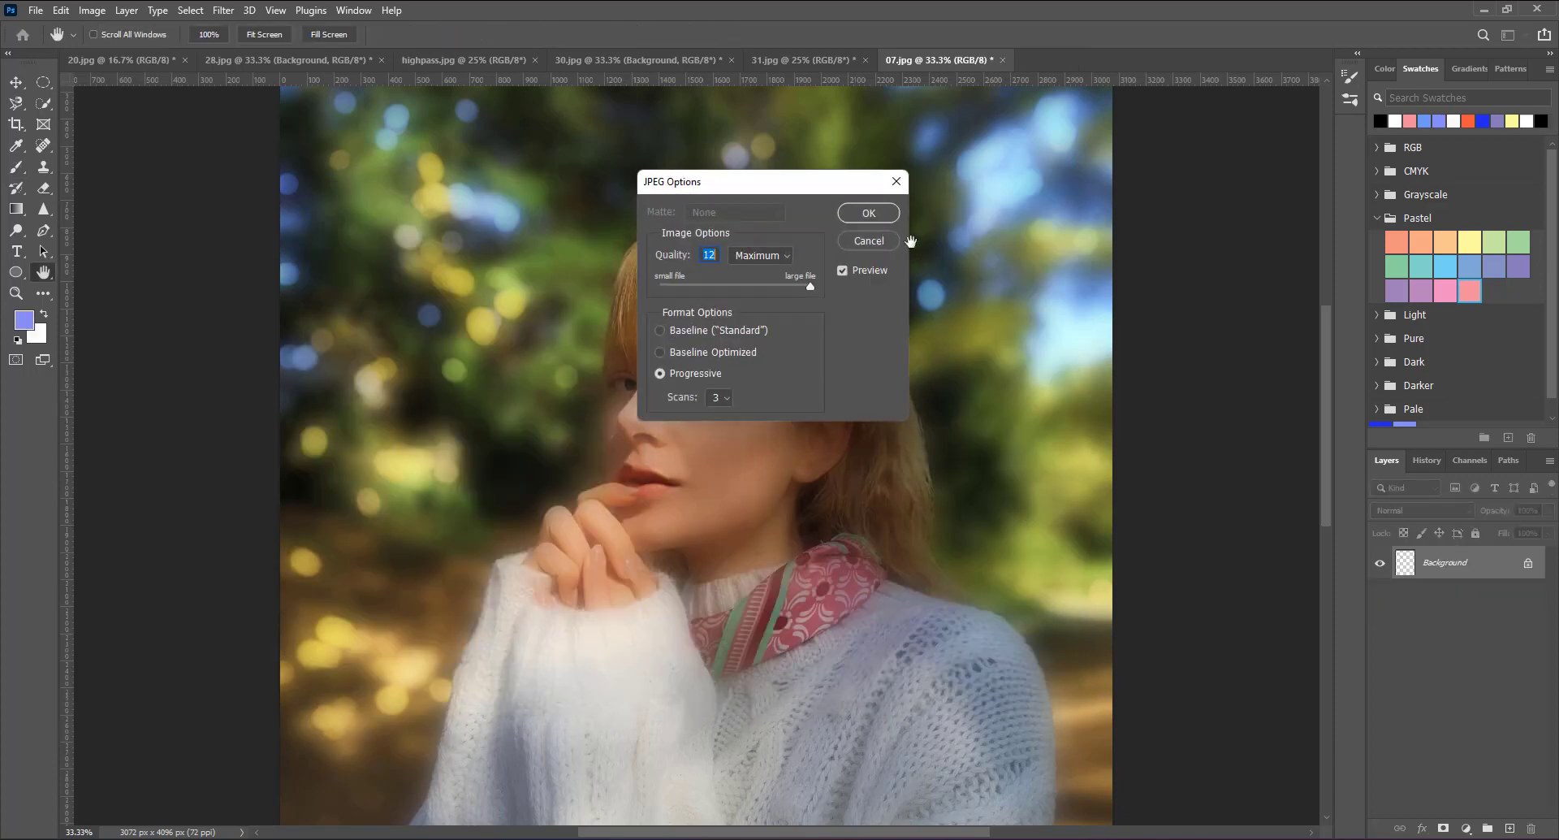
{"action": "left_click", "coordinate": [897, 215]}
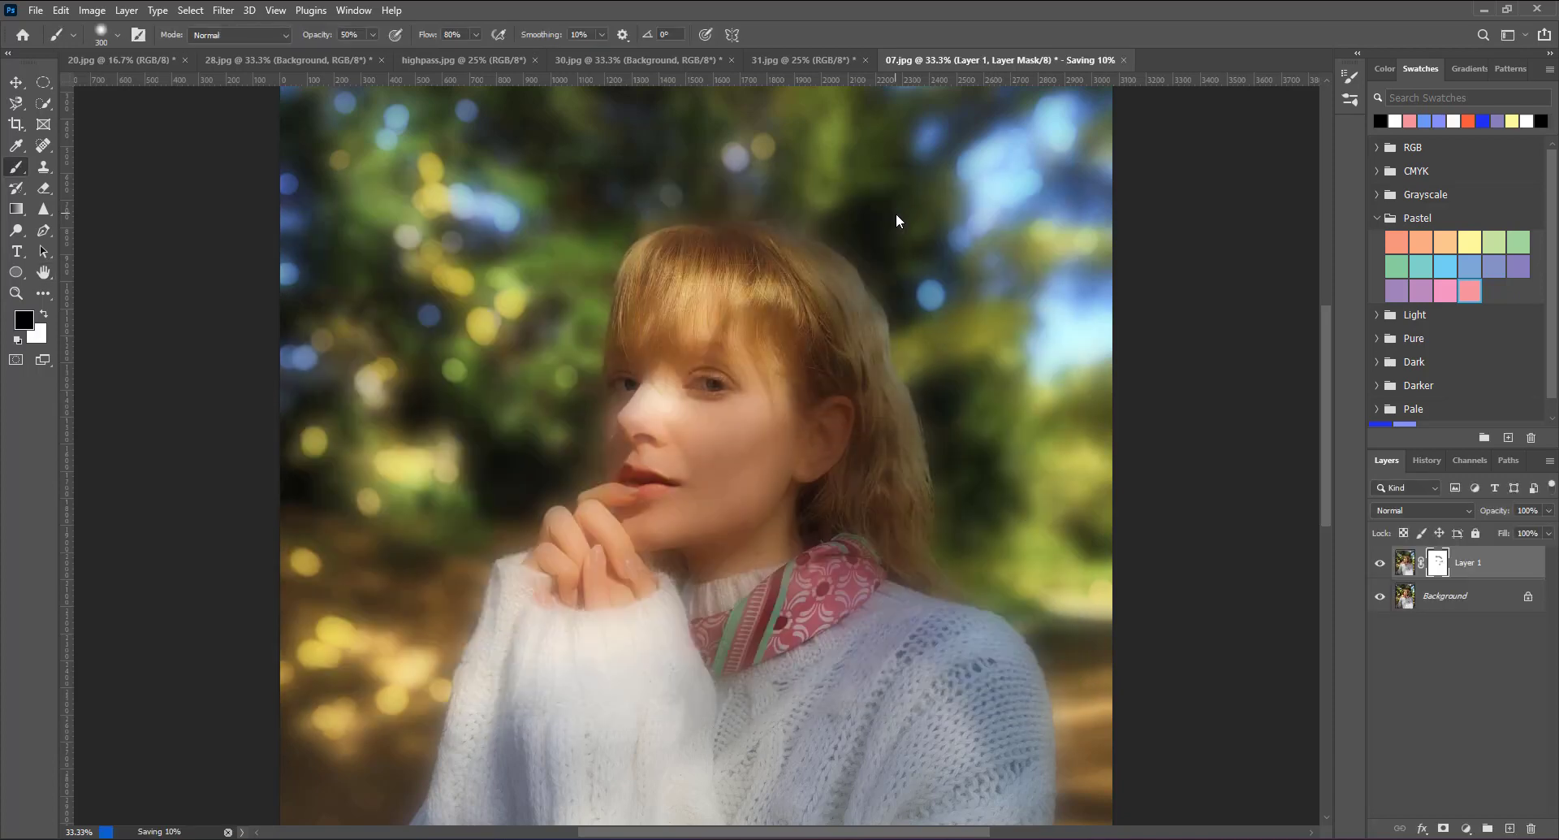
Step: Close 28.jpg without saving, then close highpass.jpg
{"action": "left_click", "coordinate": [328, 70]}
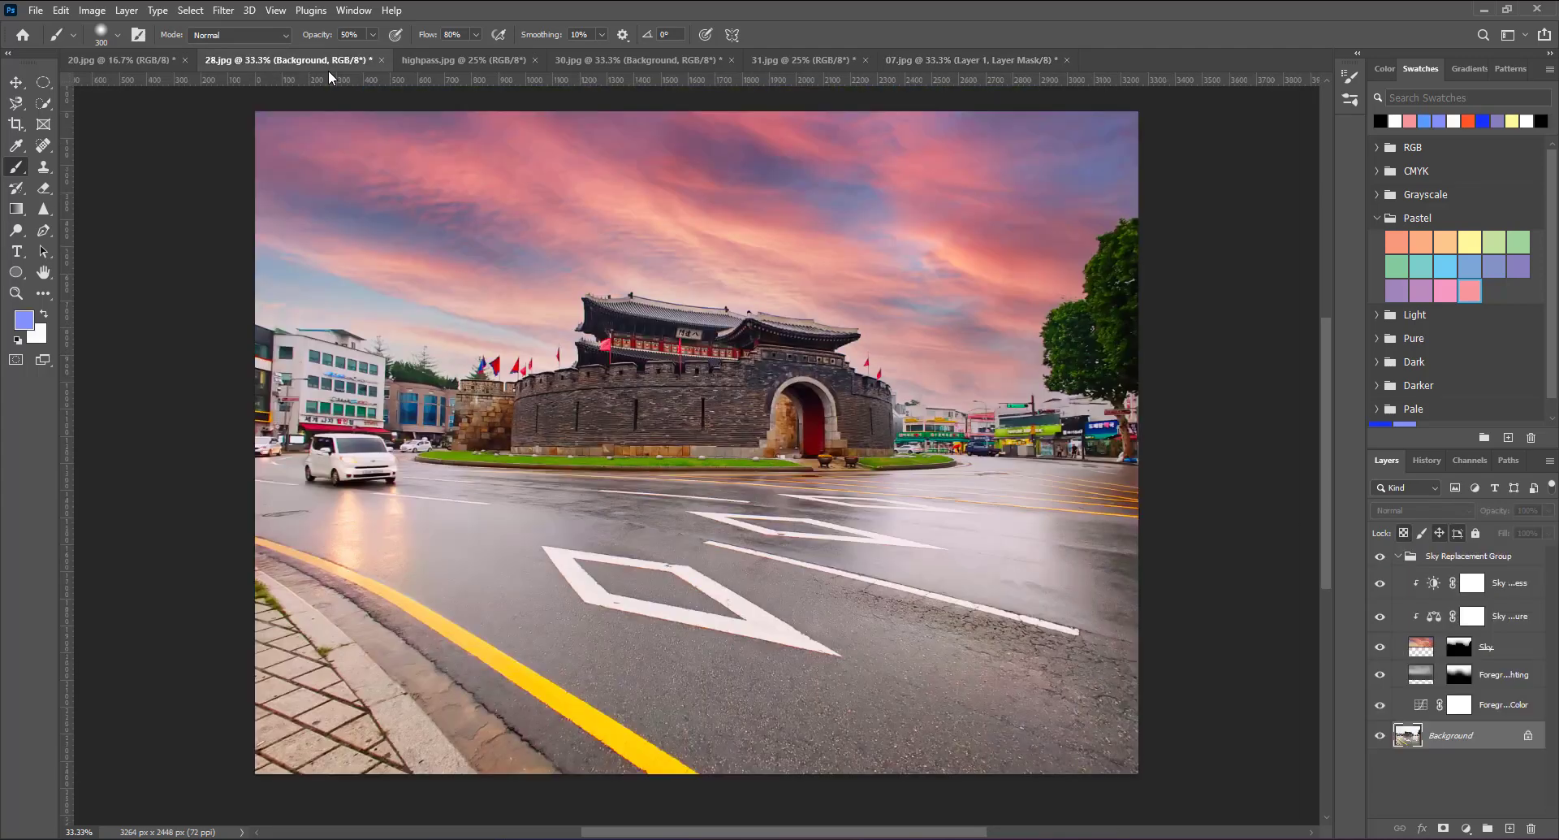
{"action": "left_click", "coordinate": [381, 60]}
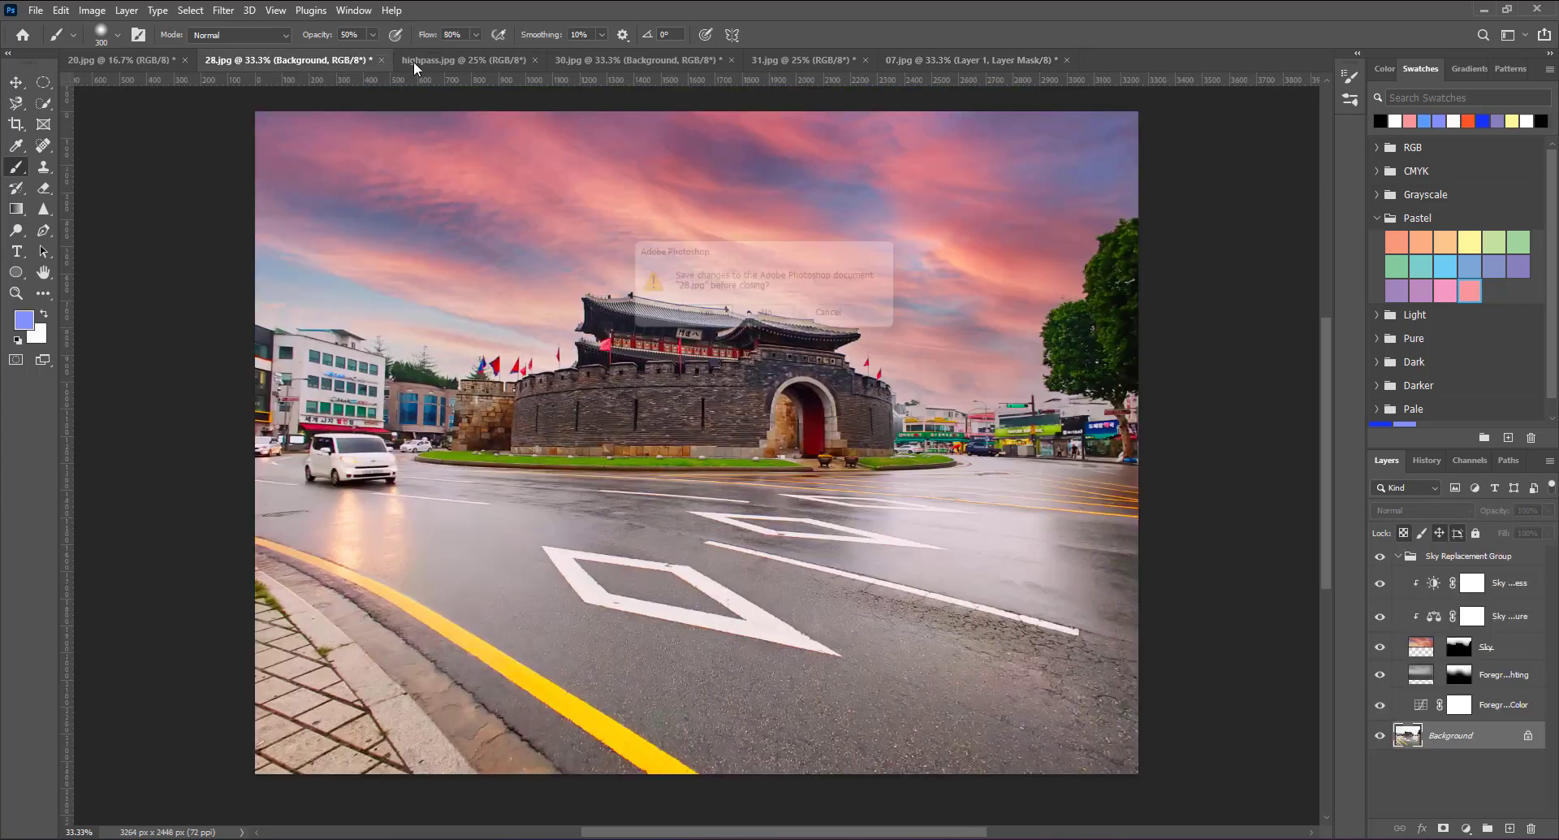
{"action": "left_click", "coordinate": [771, 319]}
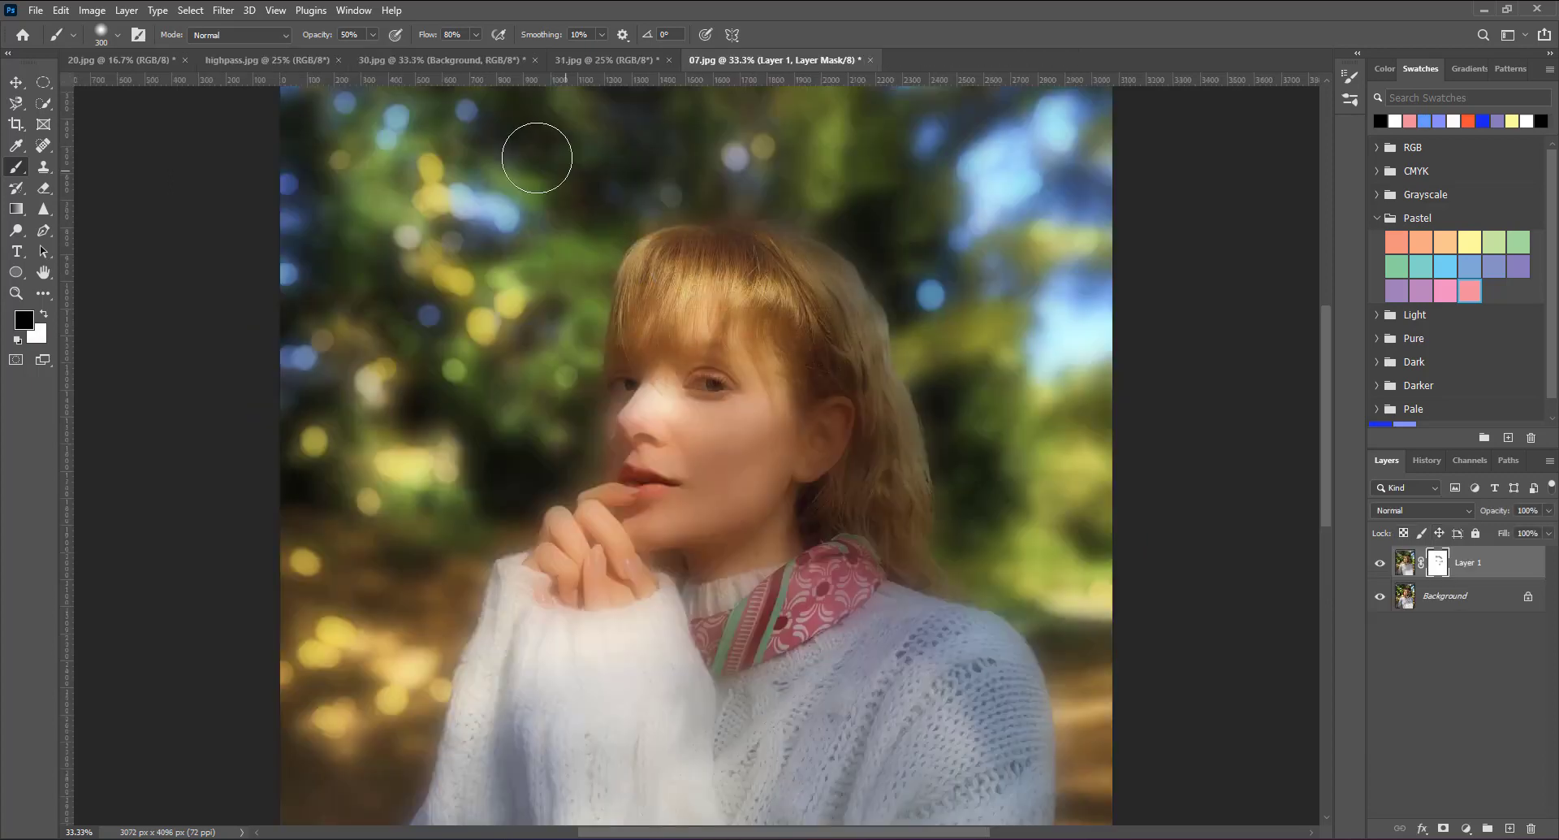
{"action": "left_click", "coordinate": [338, 60]}
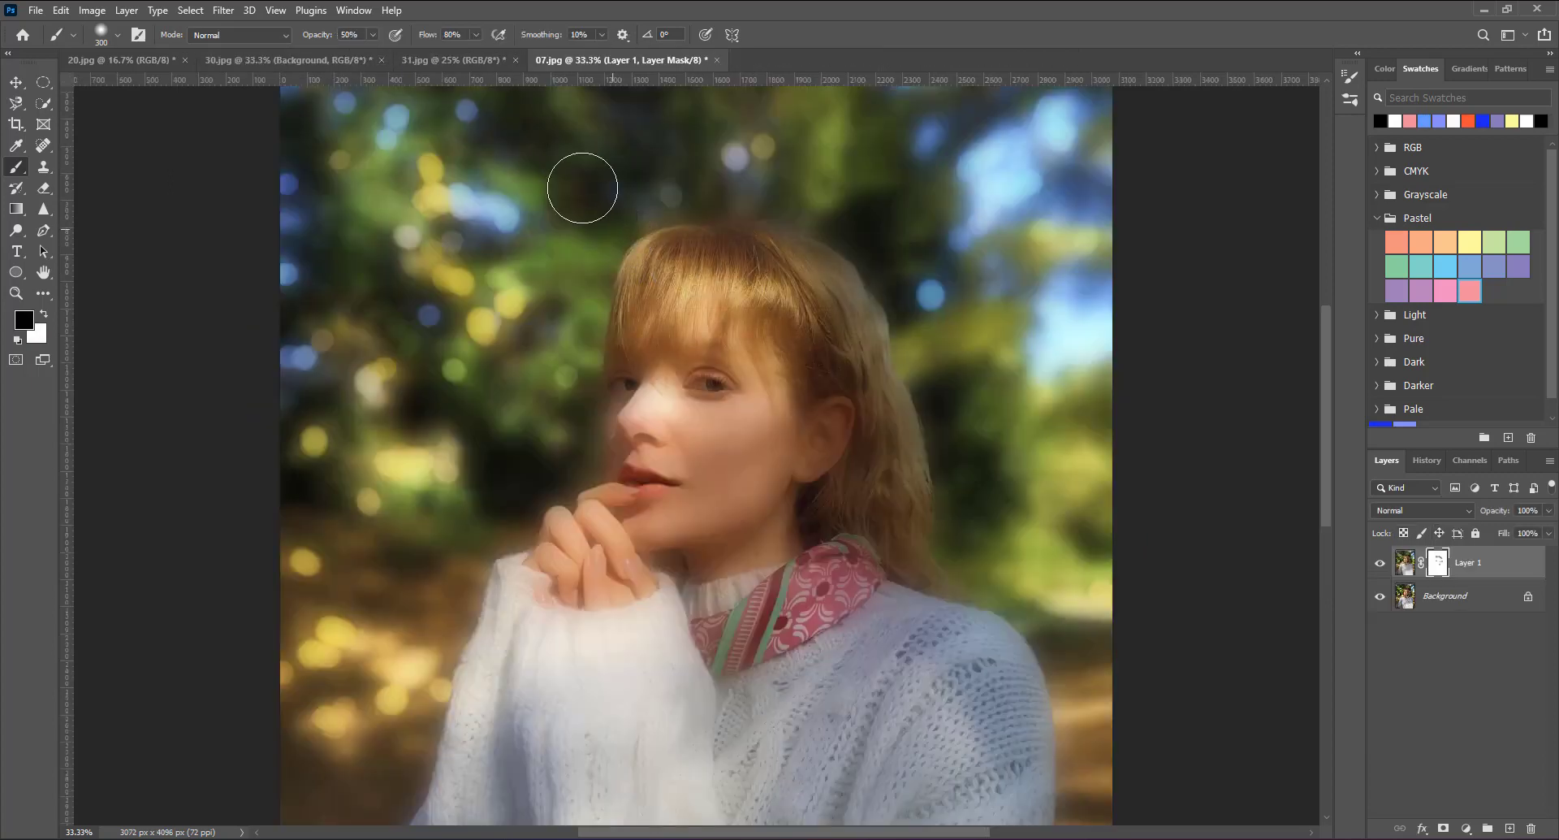
Step: Close 30.jpg and the food photo without saving, leaving the 20.jpg white car photo active
{"action": "left_click", "coordinate": [366, 60]}
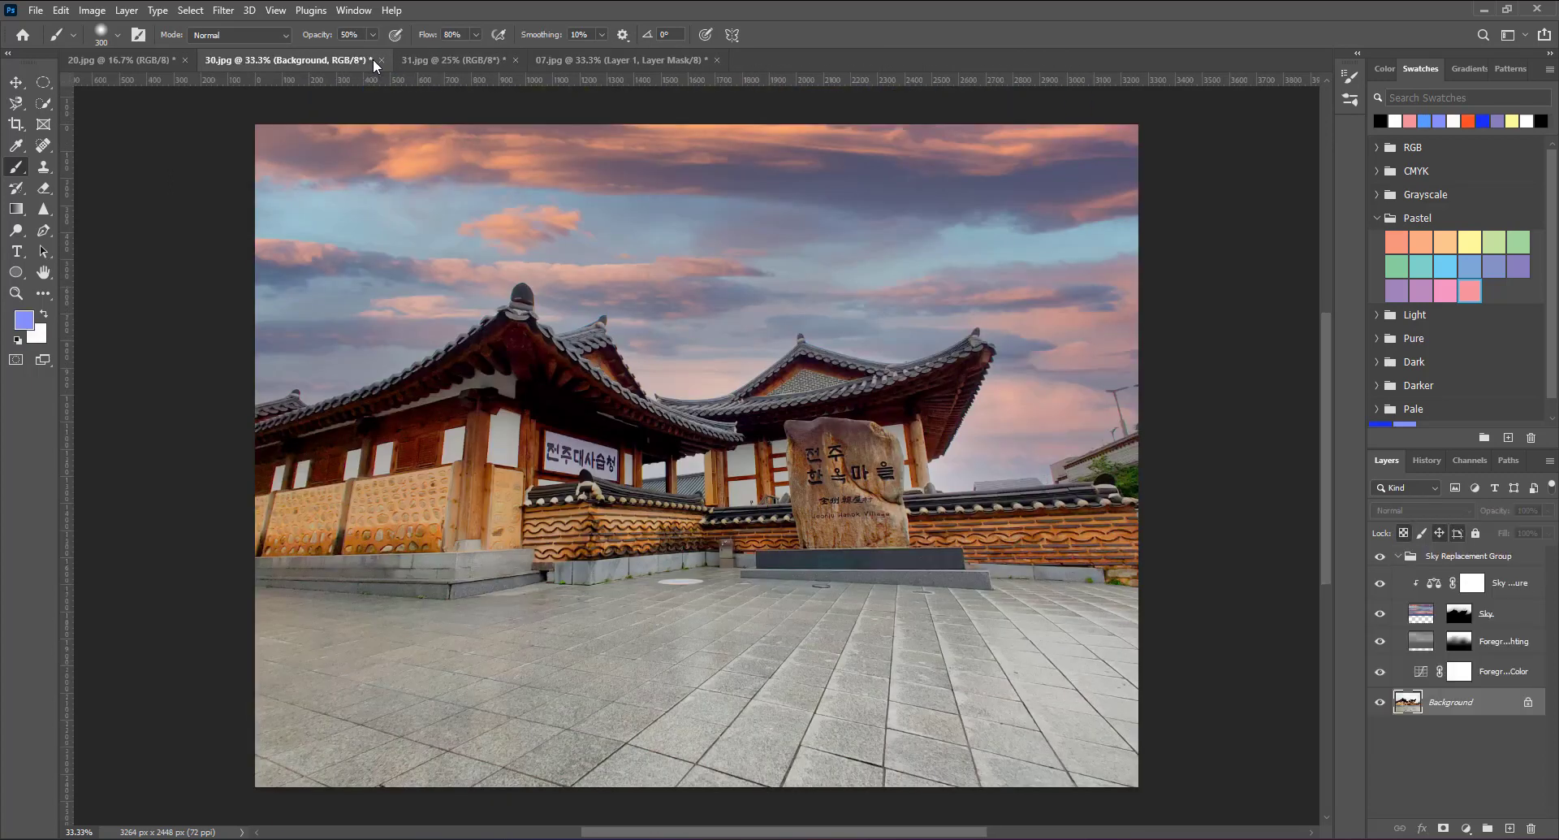
{"action": "left_click", "coordinate": [381, 59]}
{"action": "left_click", "coordinate": [784, 318]}
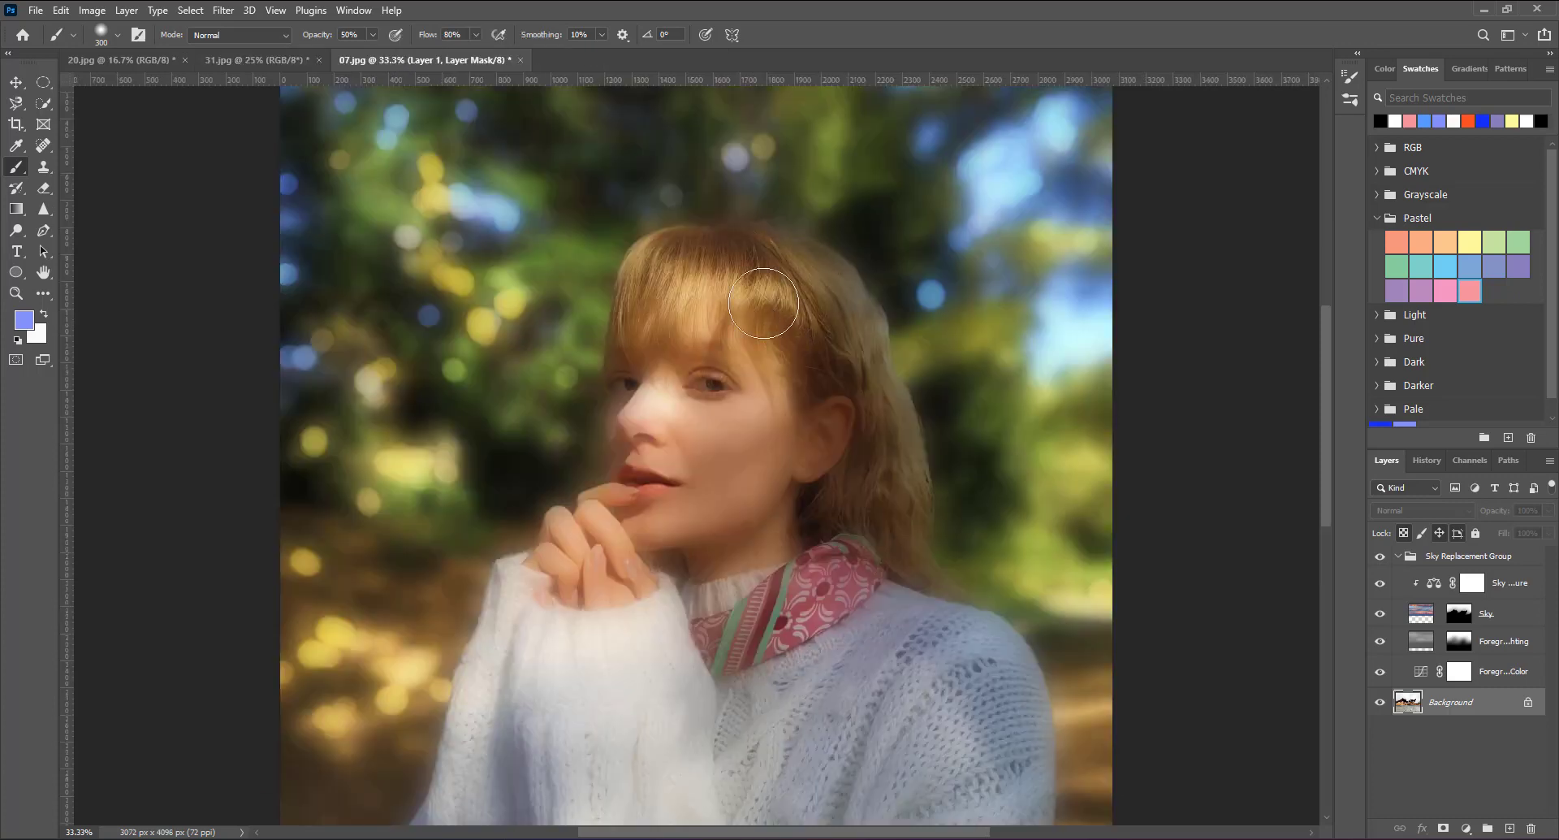
{"action": "left_click", "coordinate": [281, 63]}
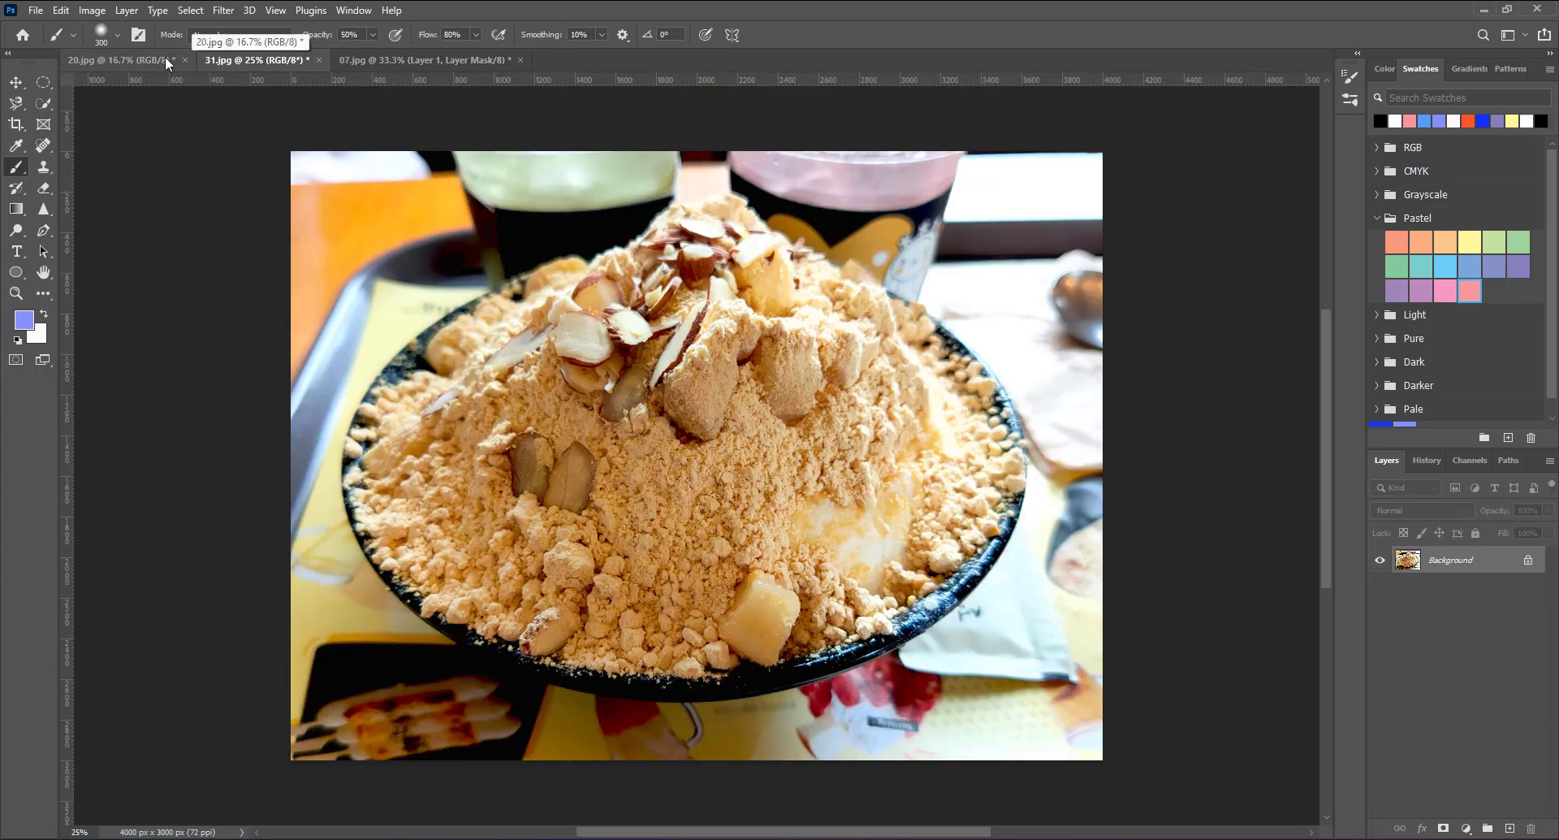
{"action": "left_click", "coordinate": [317, 62]}
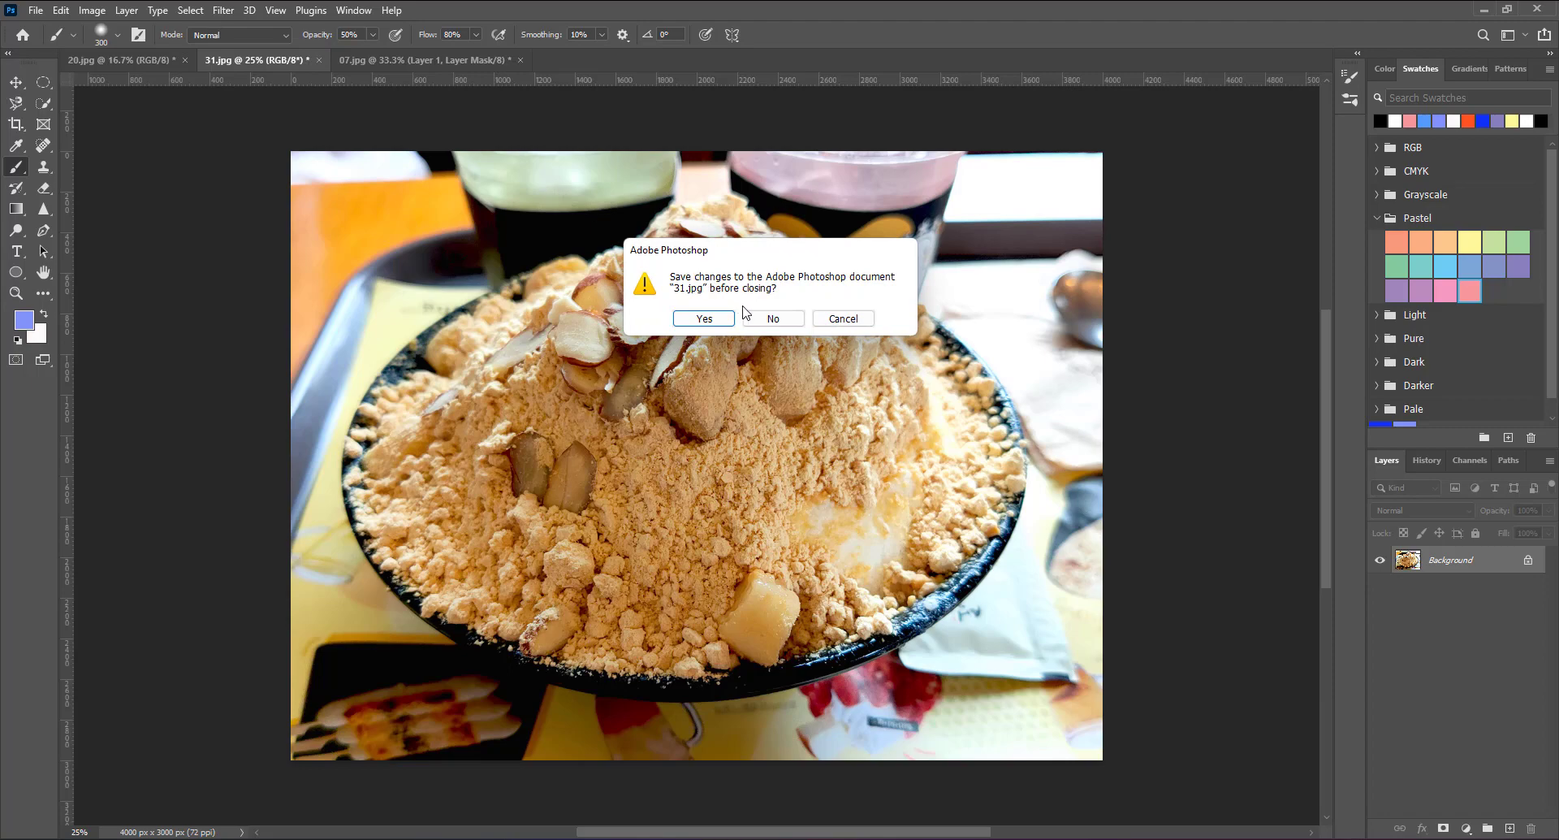
{"action": "left_click", "coordinate": [776, 319]}
{"action": "left_click", "coordinate": [142, 57]}
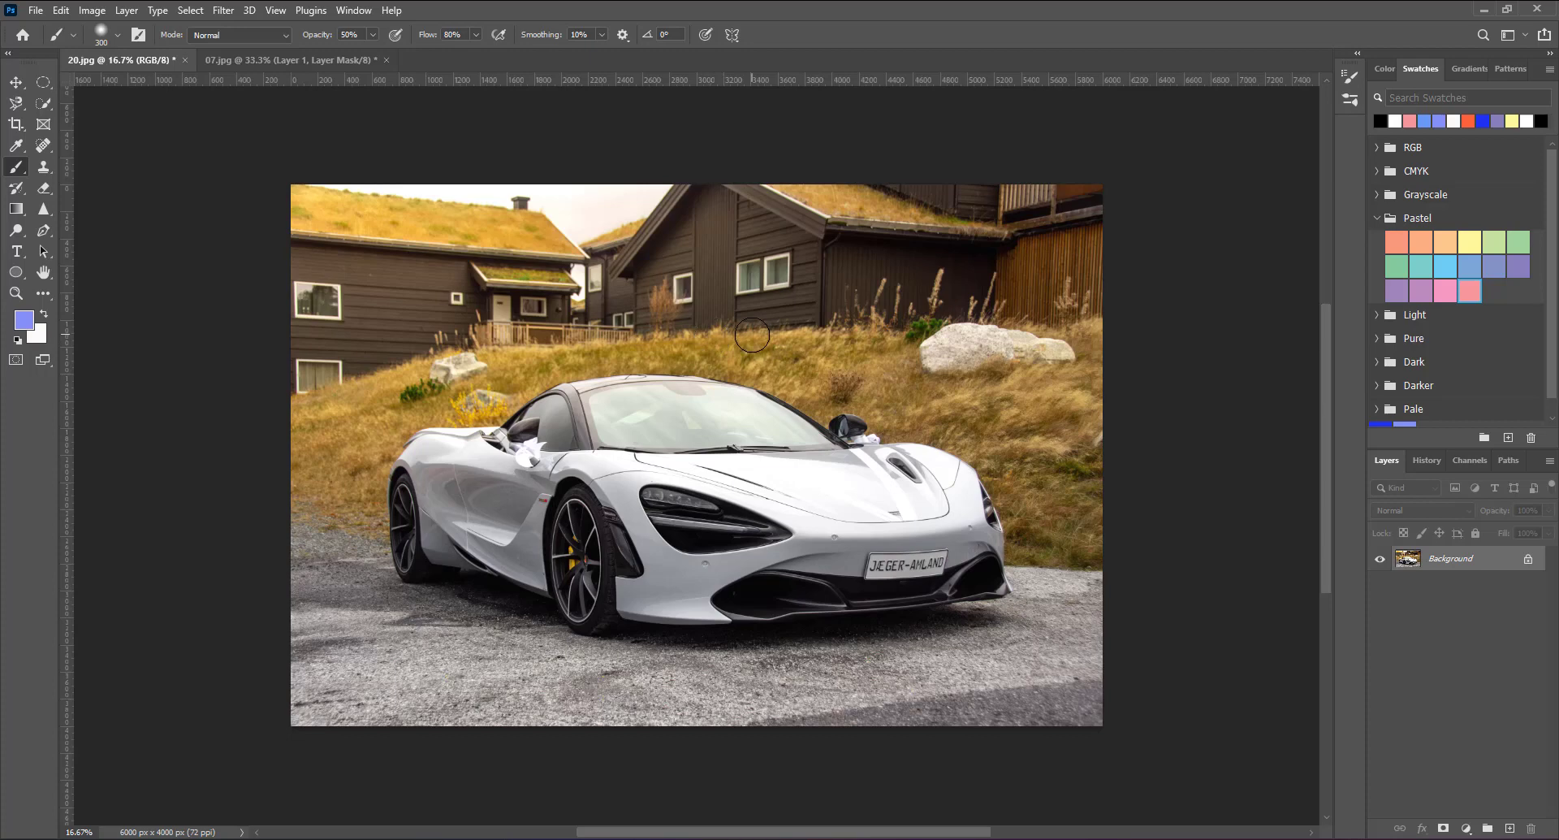
Step: Duplicate the car photo onto Layer 1 with Ctrl+J and bring up Filter > Blur > Motion Blur
{"action": "left_click", "coordinate": [226, 13]}
{"action": "mouse_move", "coordinate": [311, 218]}
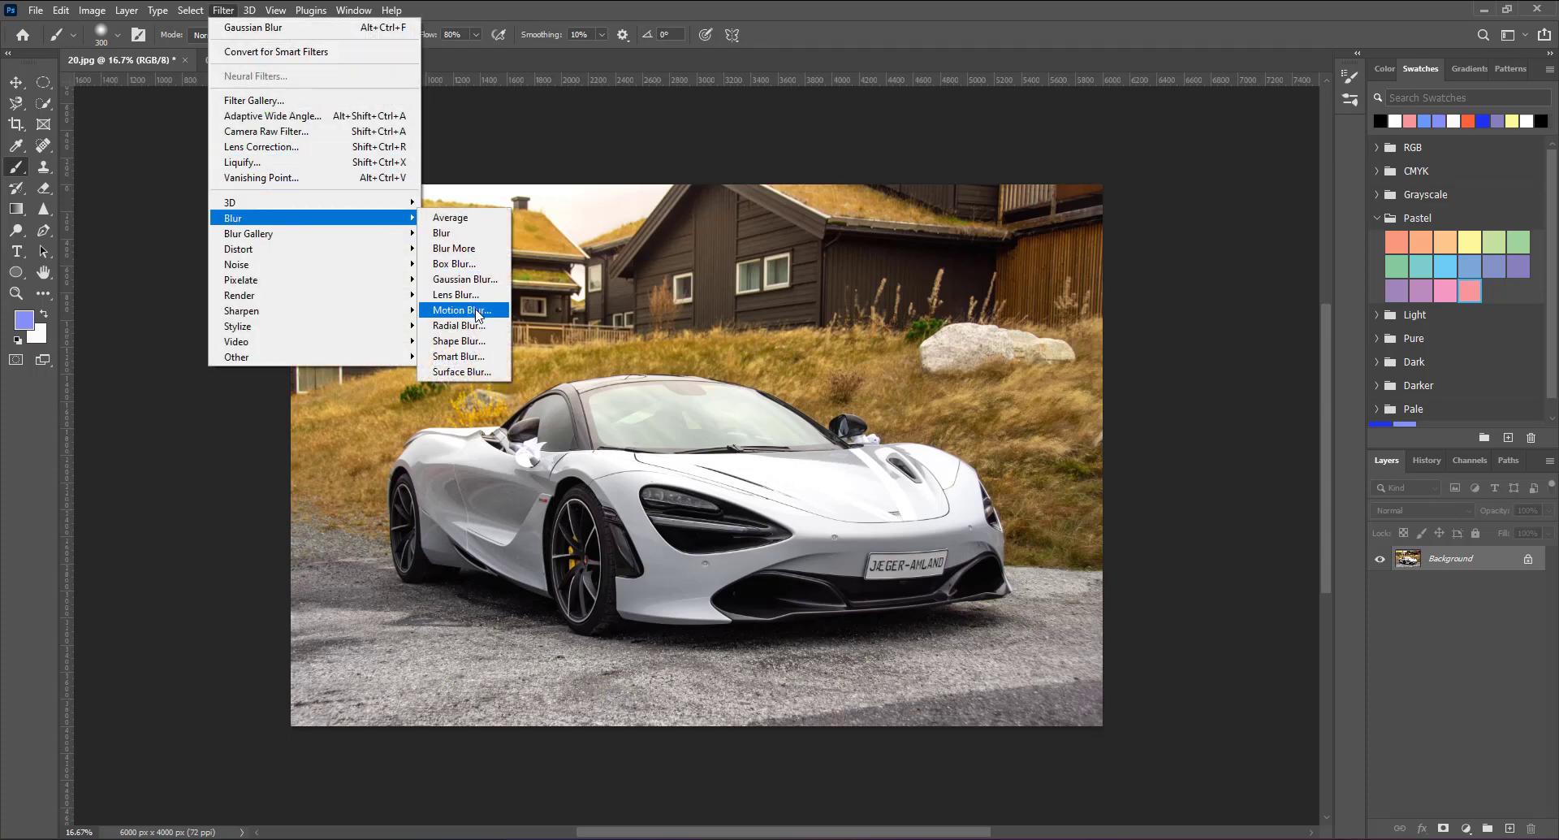
{"action": "left_click", "coordinate": [879, 4]}
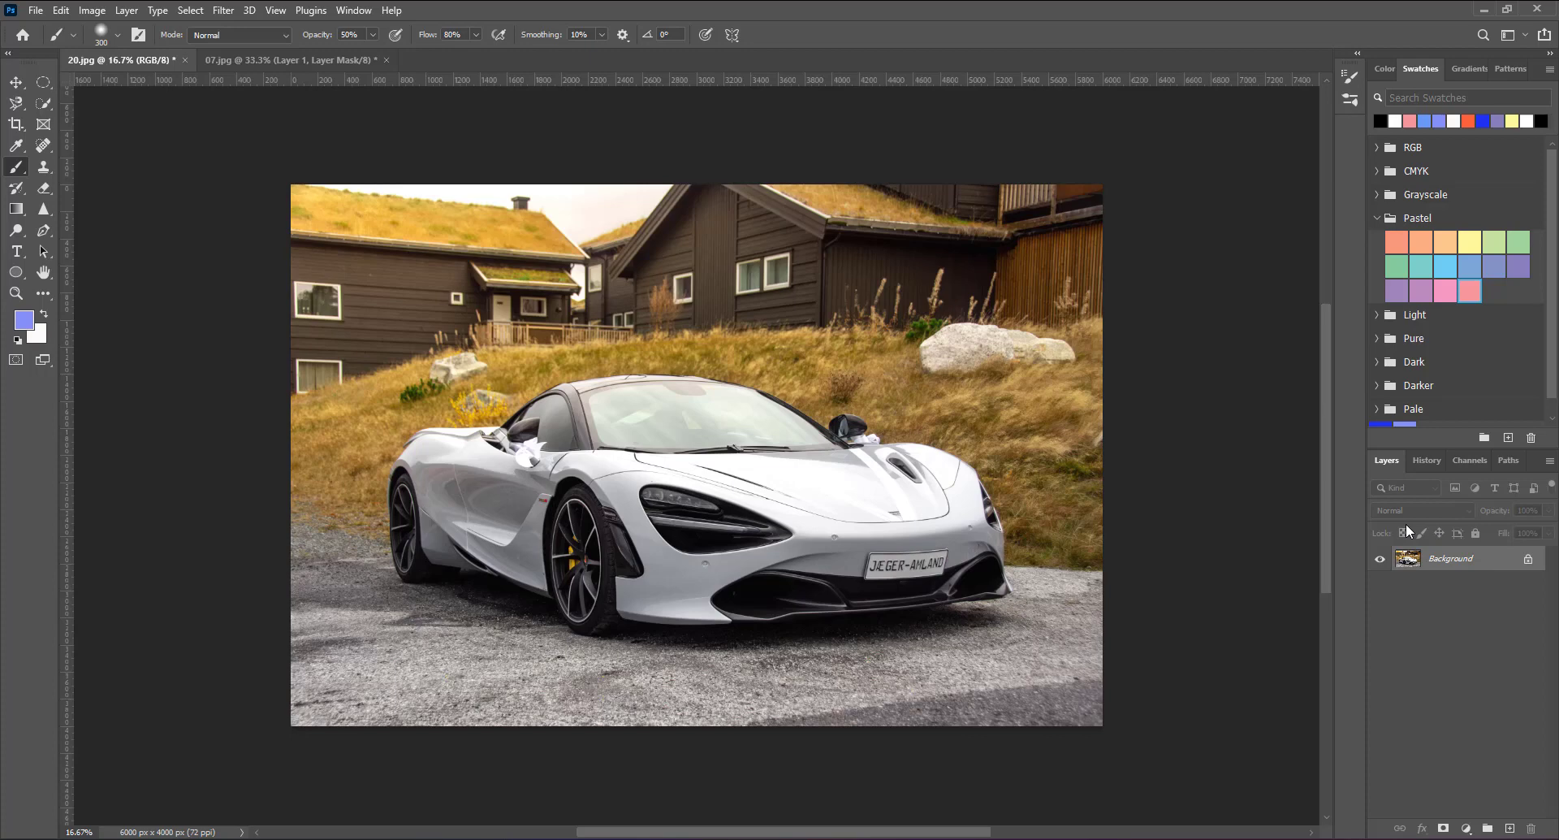
{"action": "key", "text": "ctrl+j"}
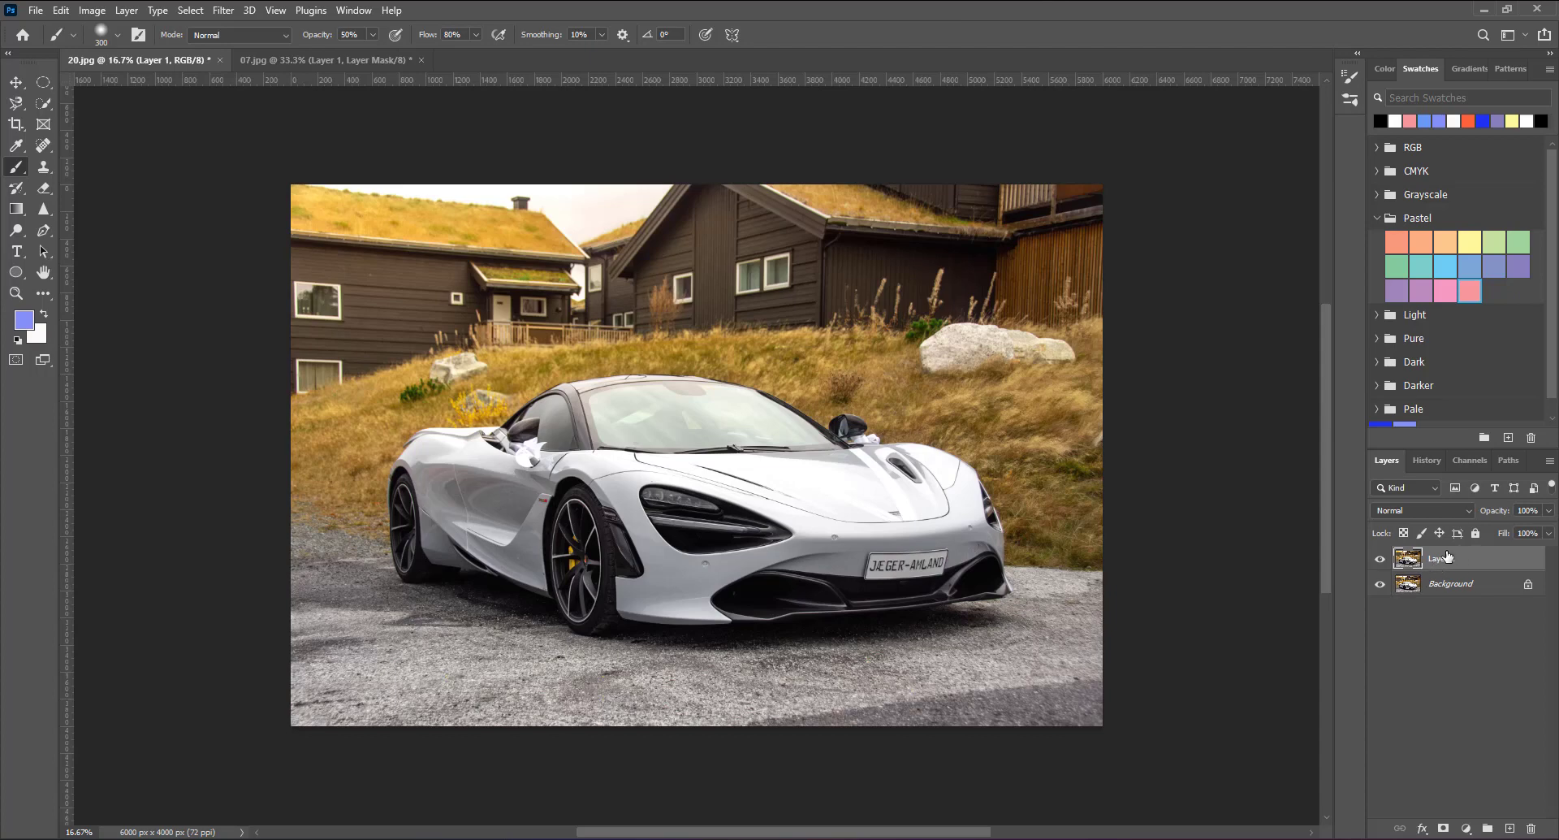
{"action": "left_click", "coordinate": [226, 11]}
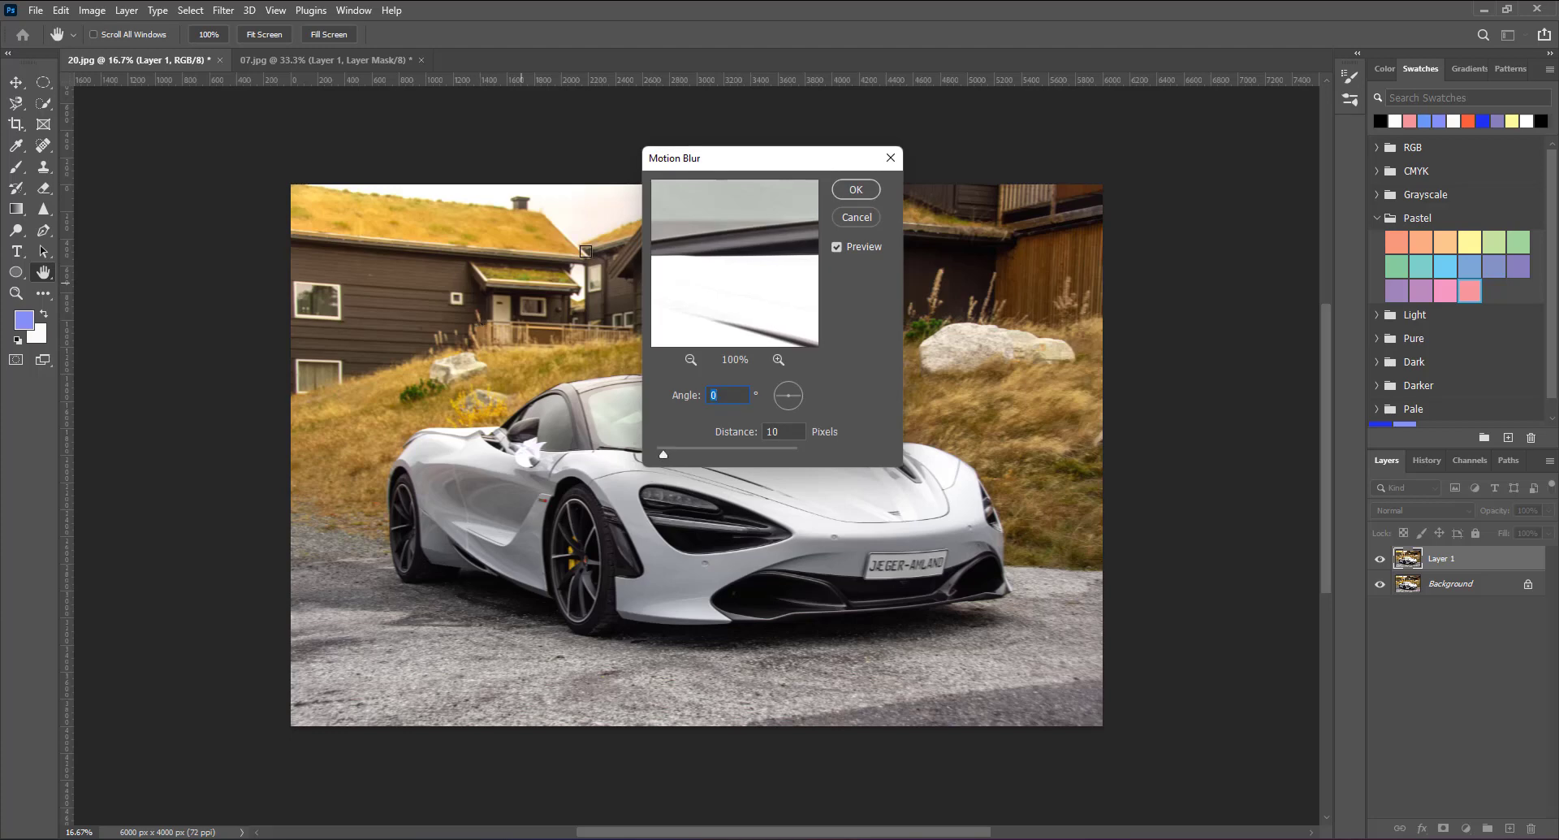
Step: Apply a Motion Blur to Layer 1 with angle -10° and distance 176 pixels
{"action": "left_click_drag", "start_coordinate": [698, 164], "coordinate": [1065, 207]}
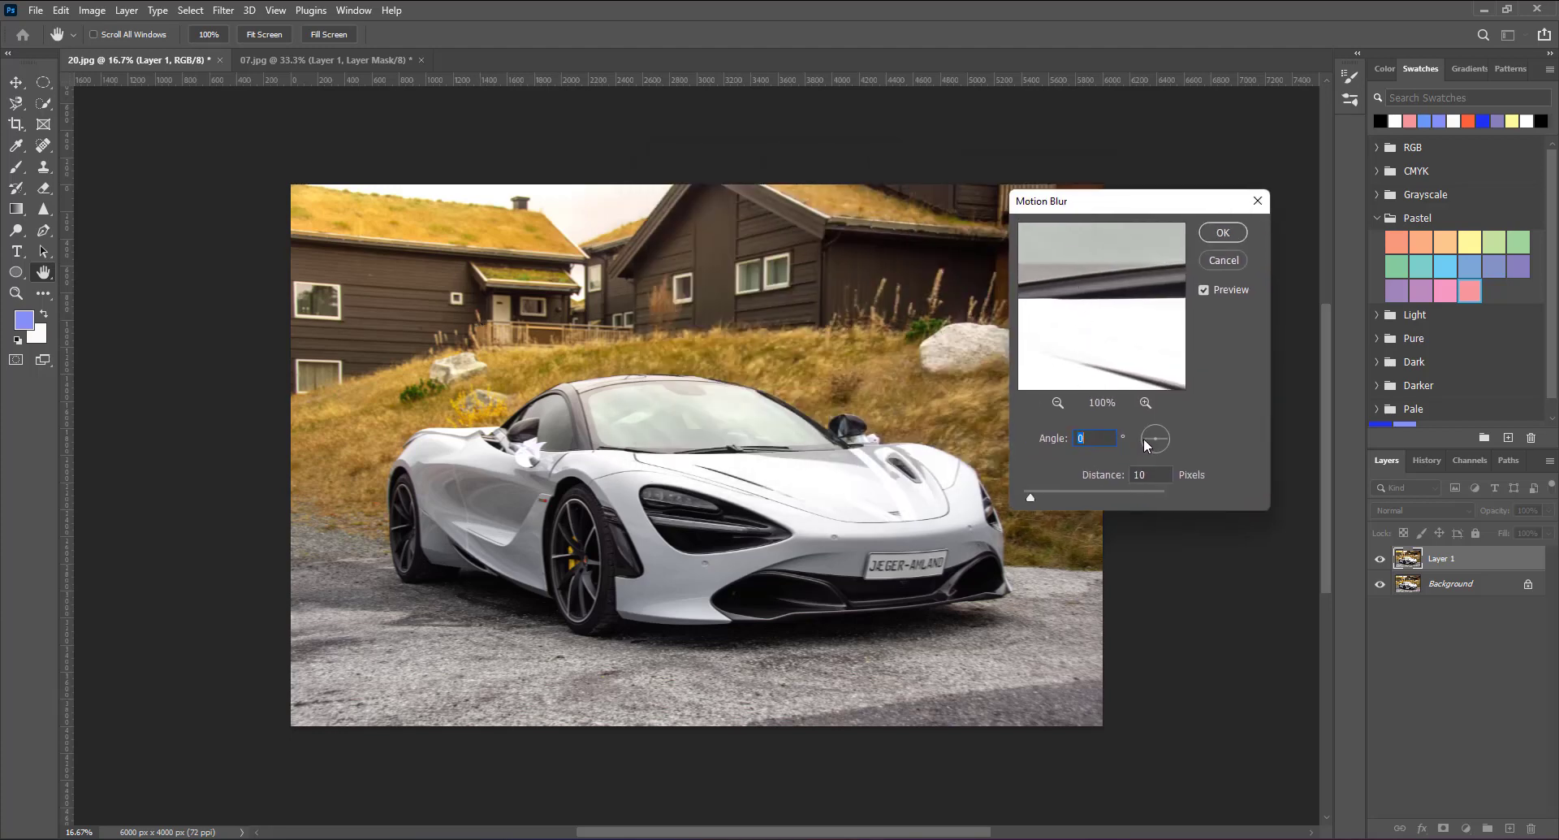
{"action": "type", "text": "-8"}
{"action": "key", "text": "Down"}
{"action": "key", "text": "Down"}
{"action": "key", "text": "Down"}
{"action": "key", "text": "Up"}
{"action": "key", "text": "Up"}
{"action": "key", "text": "Up"}
{"action": "left_click_drag", "start_coordinate": [1150, 208], "coordinate": [1185, 342]}
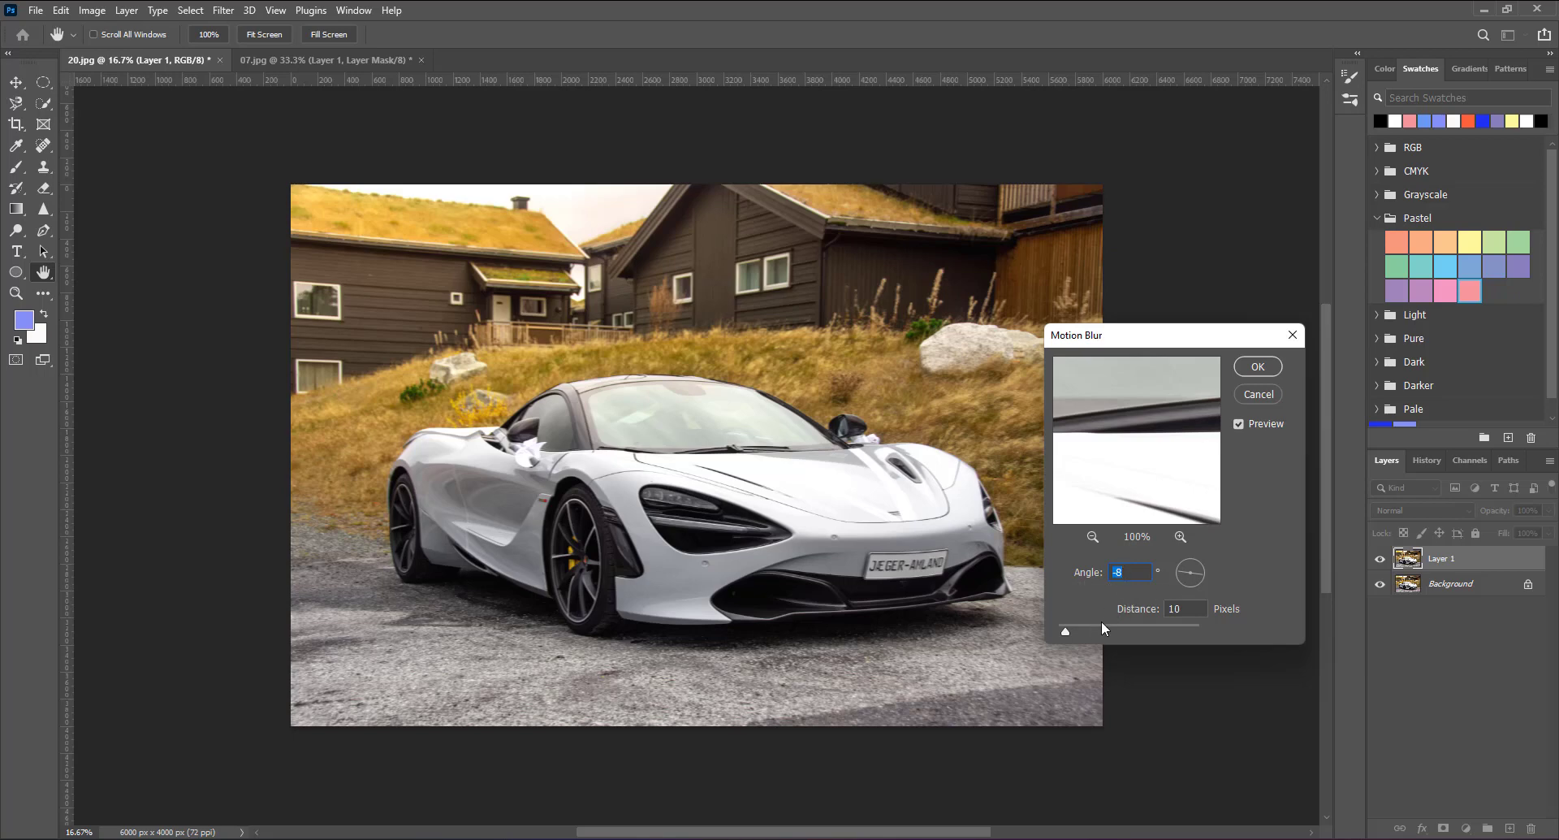
{"action": "left_click_drag", "start_coordinate": [1068, 632], "coordinate": [1143, 635]}
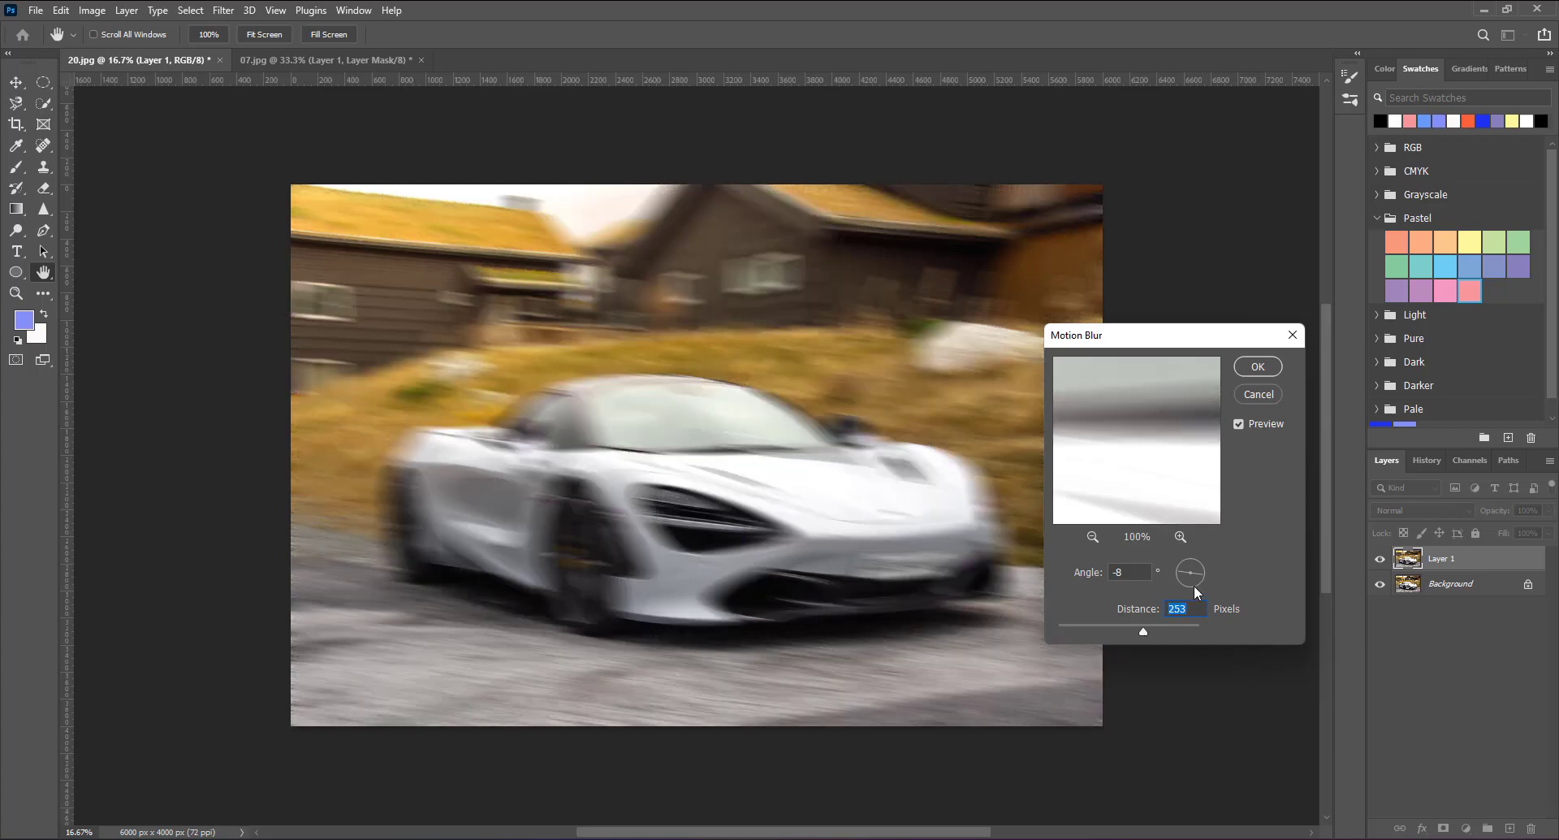
{"action": "left_click_drag", "start_coordinate": [1182, 570], "coordinate": [1183, 576]}
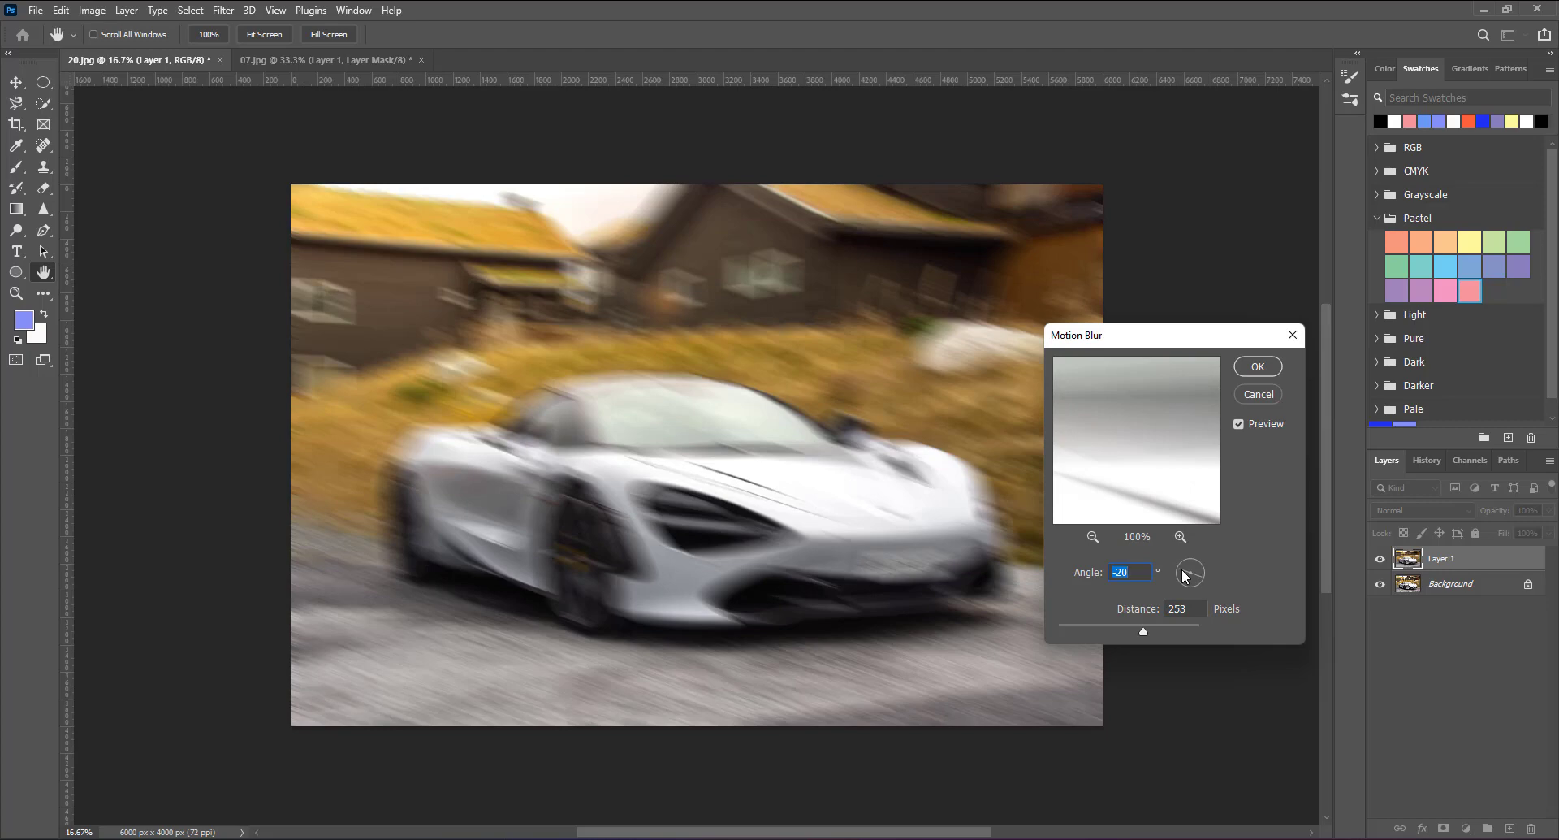
{"action": "type", "text": "-33"}
{"action": "key", "text": "Up"}
{"action": "key", "text": "Up"}
{"action": "key", "text": "Up"}
{"action": "key", "text": "Up"}
{"action": "key", "text": "Up"}
{"action": "key", "text": "Up"}
{"action": "key", "text": "shift+Up"}
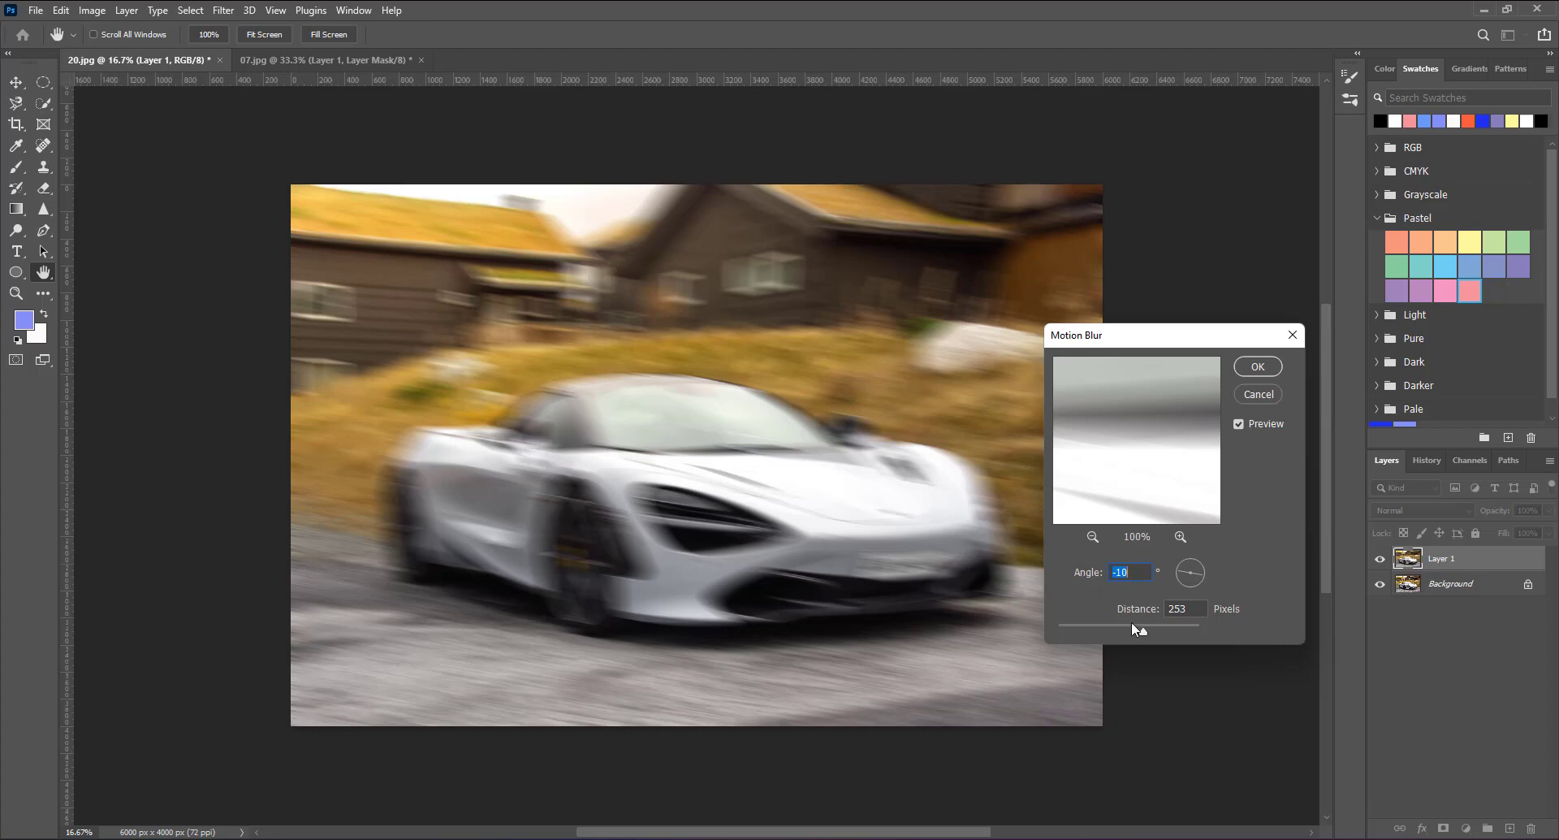
{"action": "left_click_drag", "start_coordinate": [1136, 627], "coordinate": [1127, 630]}
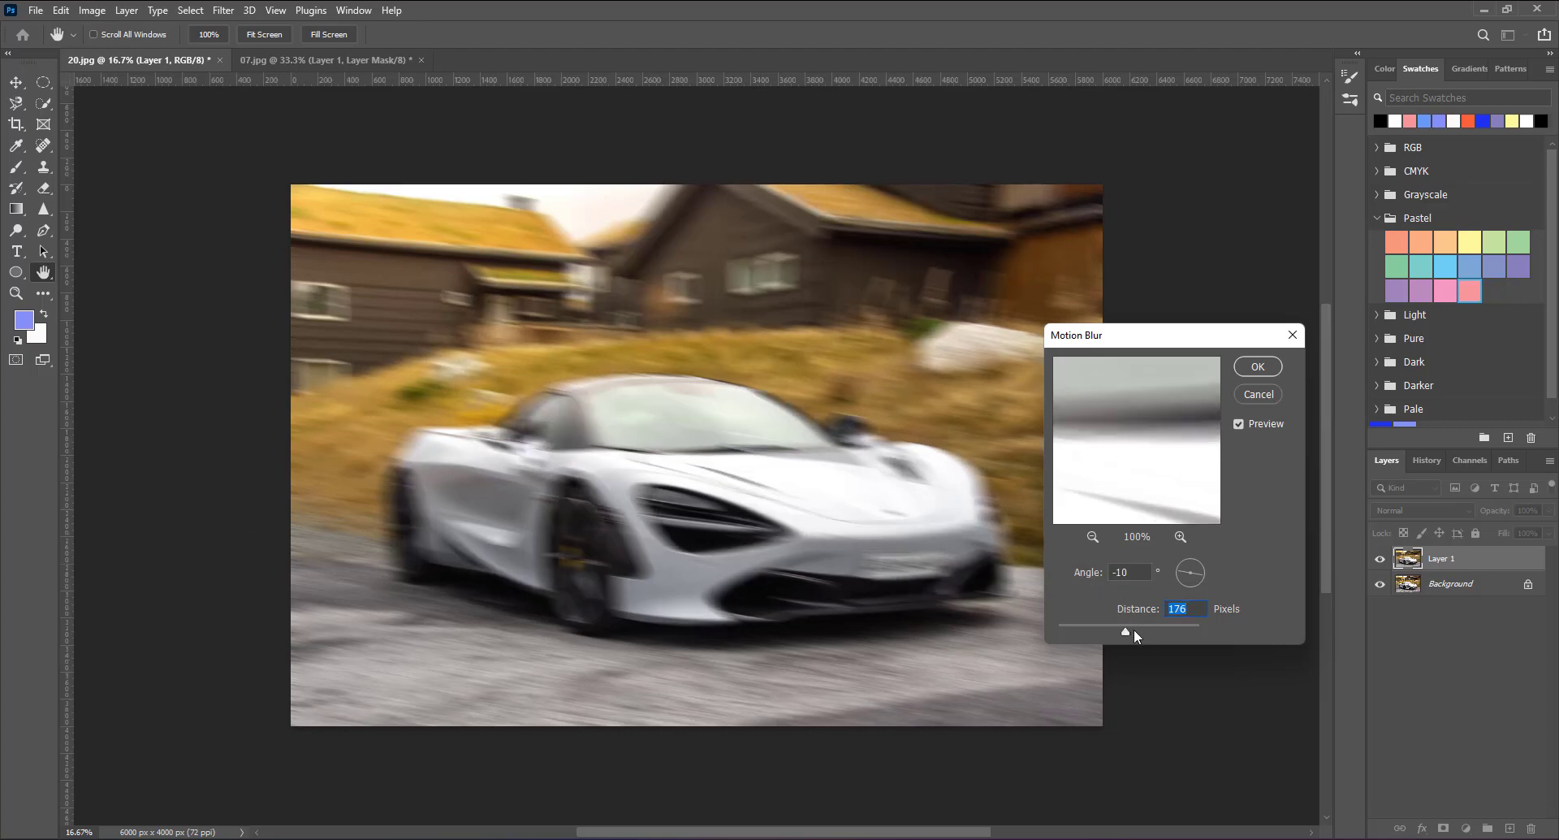
{"action": "left_click", "coordinate": [1258, 367]}
{"action": "key", "text": "b"}
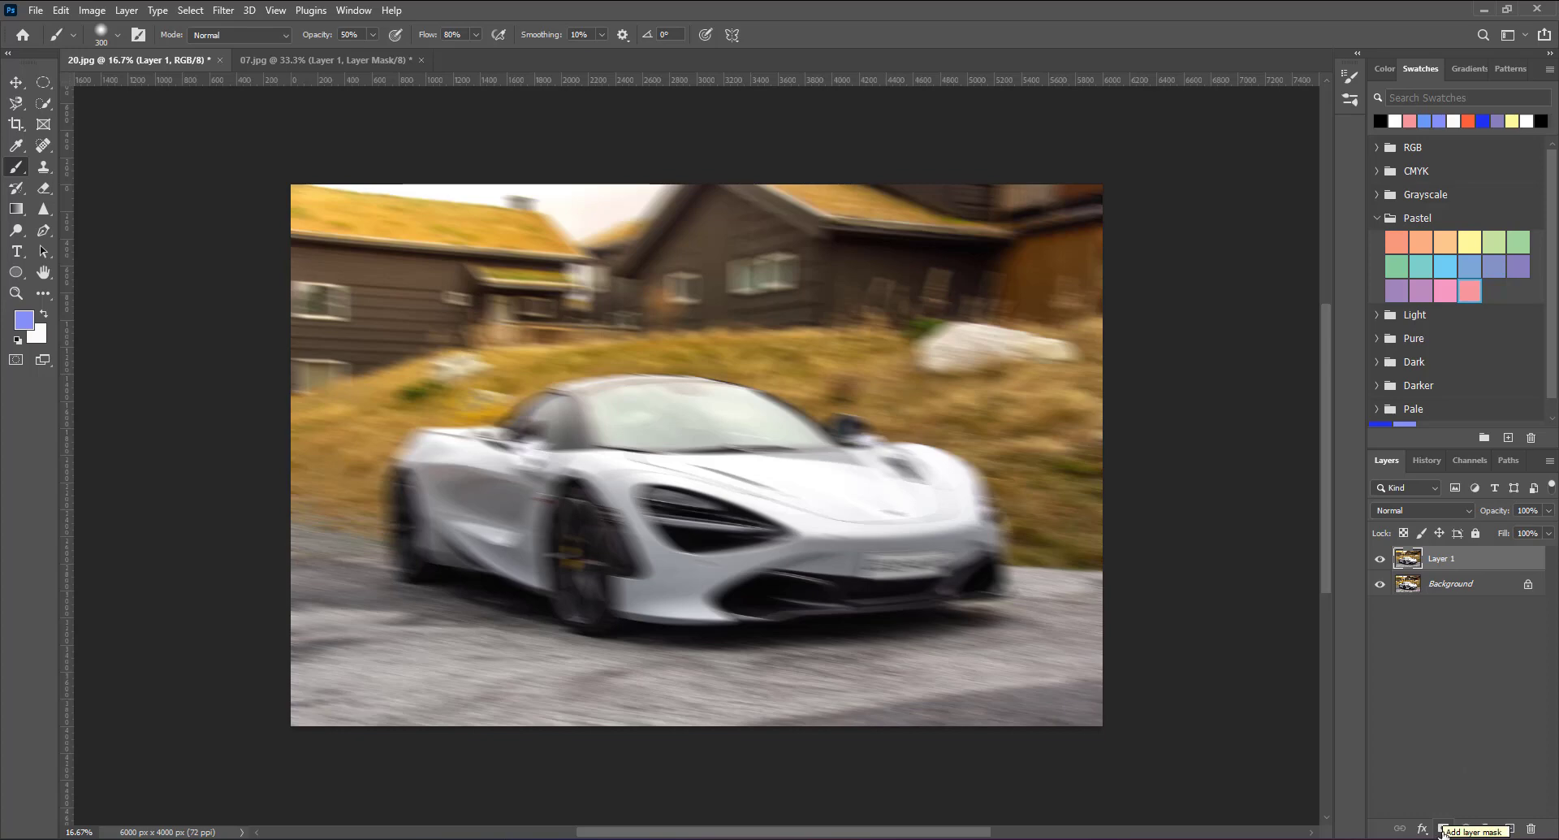
Step: Add a layer mask and paint black over the car's door, side, hood and rear wheel
{"action": "left_click", "coordinate": [1443, 829]}
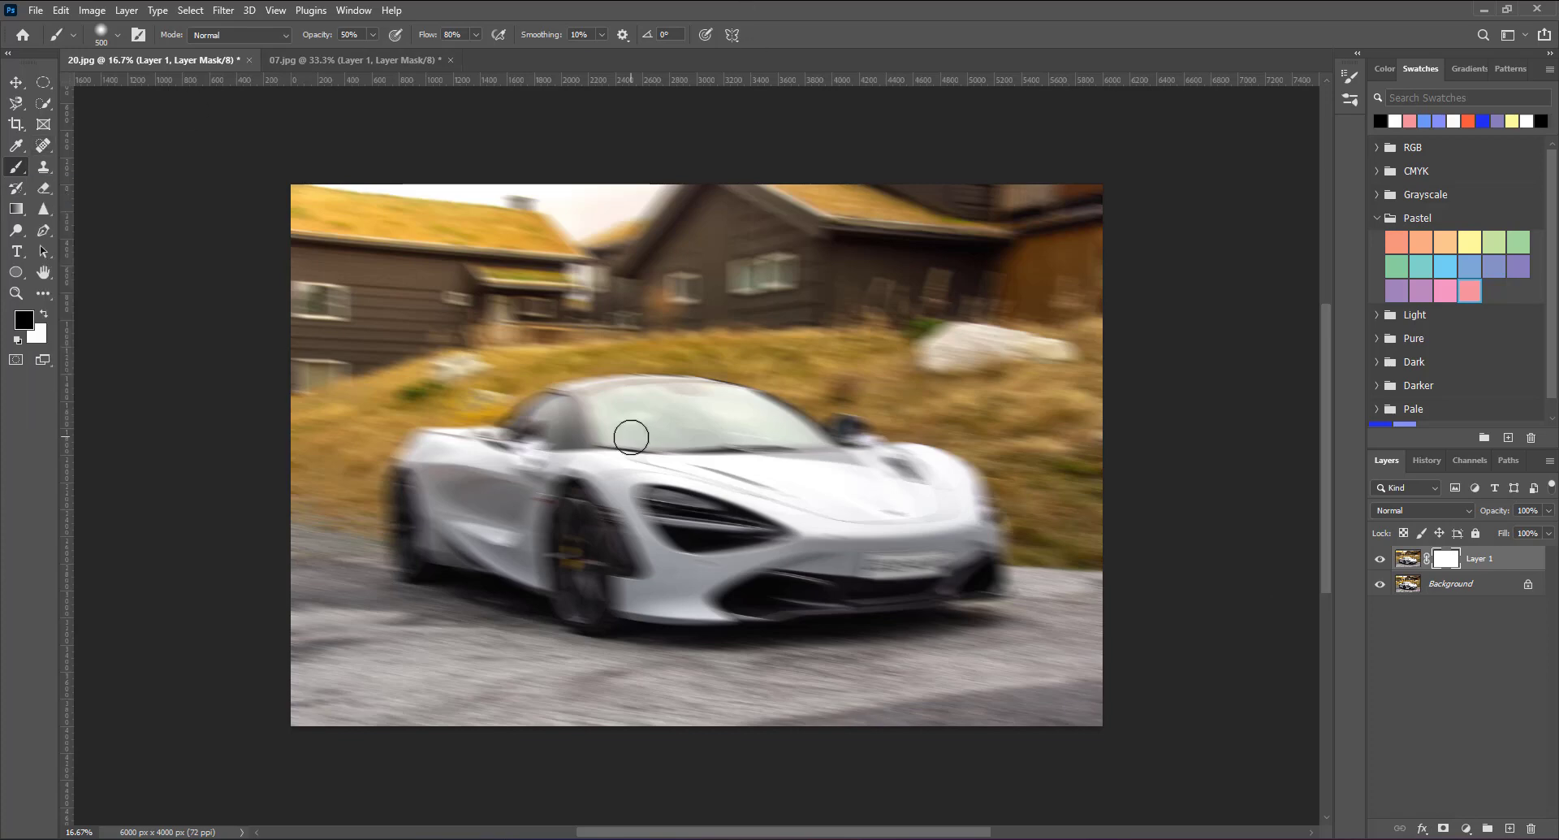
{"action": "mouse_move", "coordinate": [632, 437]}
{"action": "left_mouse_down"}
{"action": "mouse_move", "coordinate": [487, 435]}
{"action": "mouse_move", "coordinate": [627, 471]}
{"action": "mouse_move", "coordinate": [634, 428]}
{"action": "left_mouse_up"}
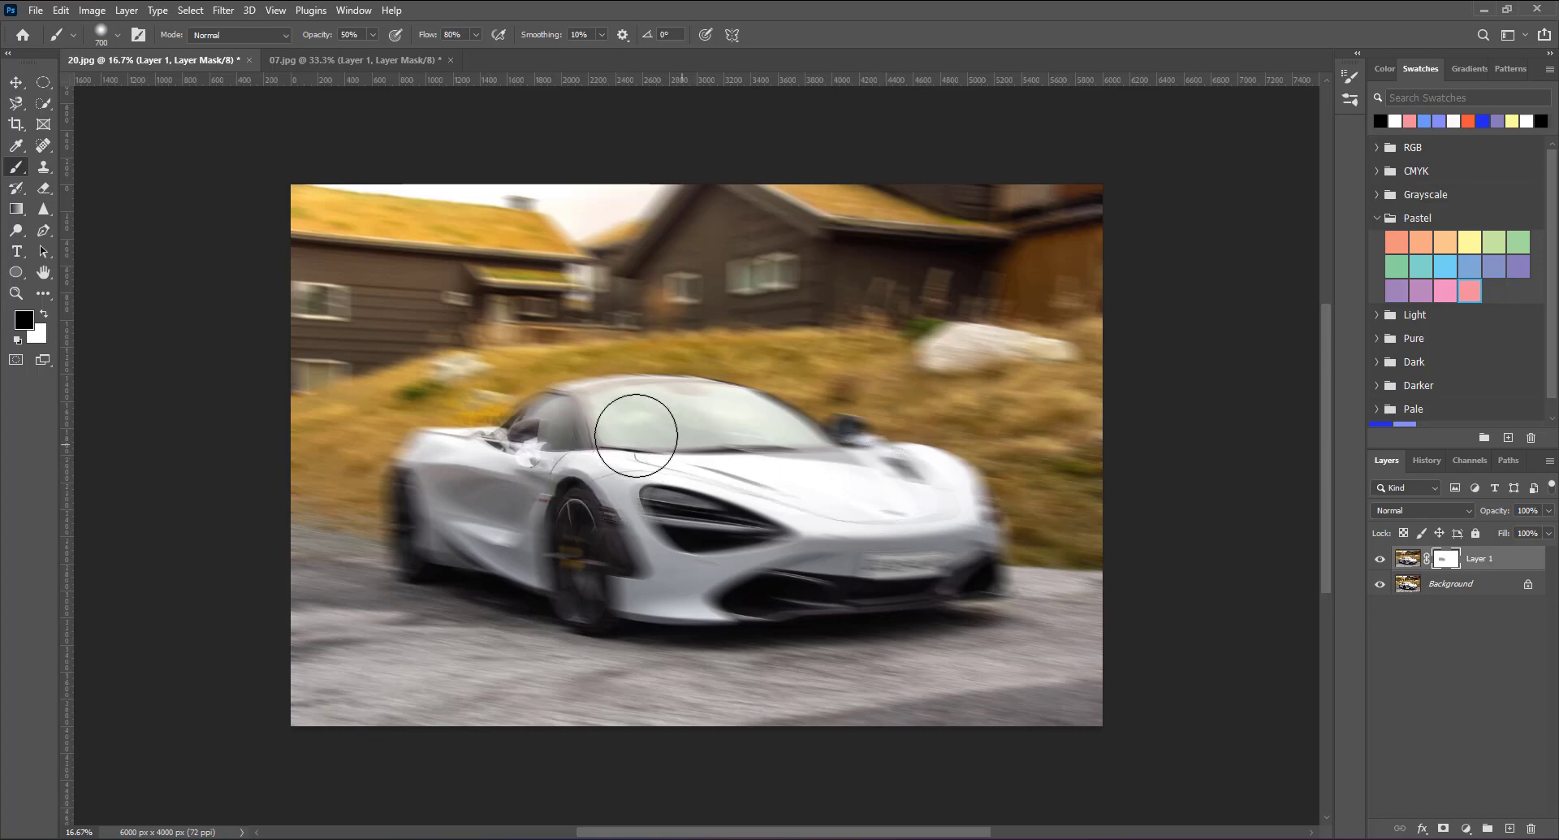
{"action": "left_click", "coordinate": [880, 476]}
{"action": "mouse_move", "coordinate": [879, 476]}
{"action": "left_mouse_down"}
{"action": "mouse_move", "coordinate": [958, 522]}
{"action": "mouse_move", "coordinate": [836, 539]}
{"action": "left_mouse_up"}
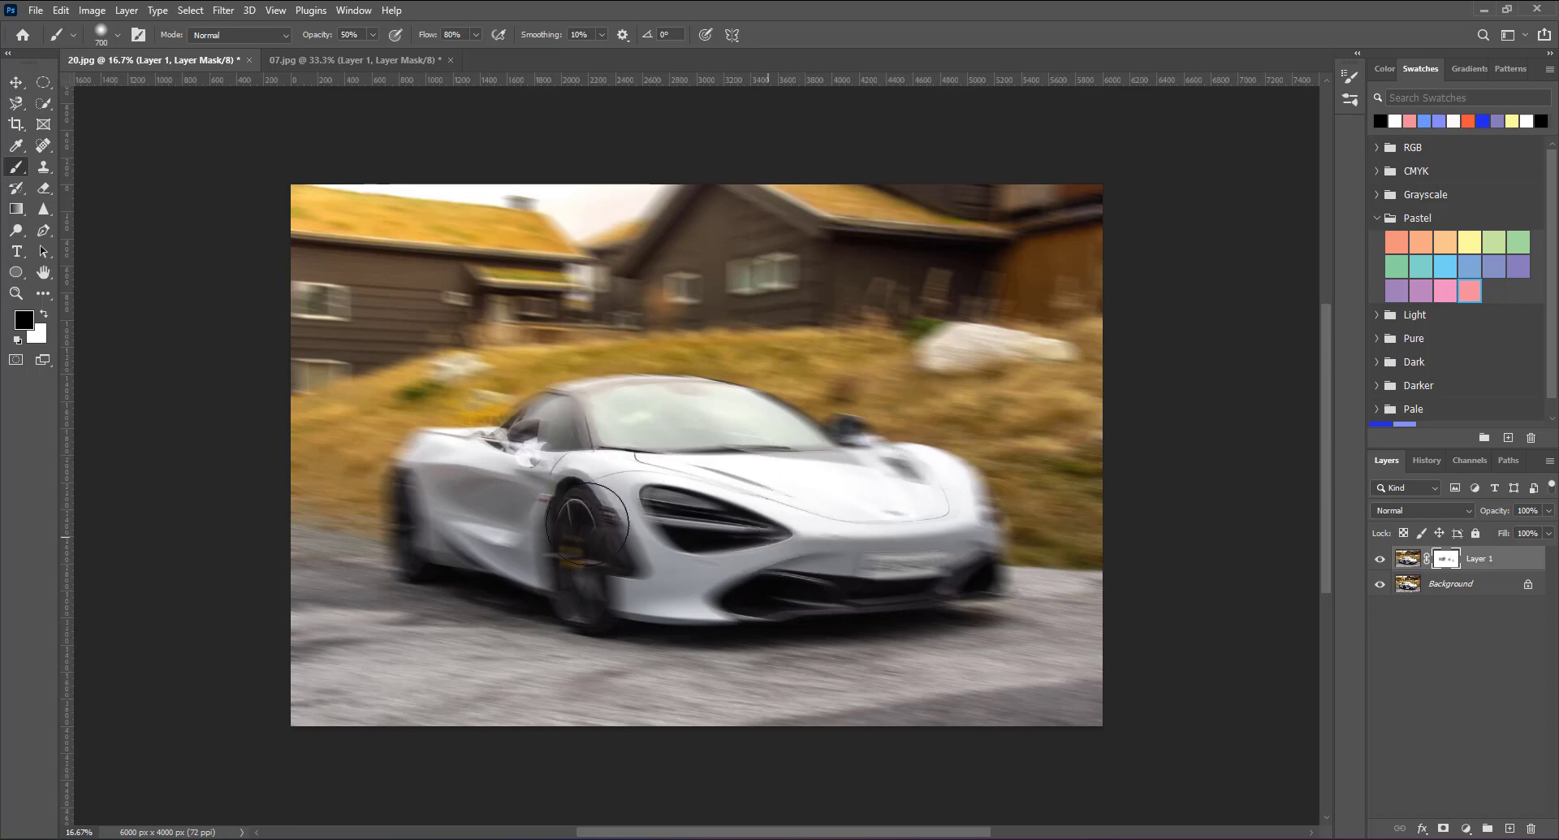
{"action": "left_click_drag", "start_coordinate": [475, 502], "coordinate": [390, 501]}
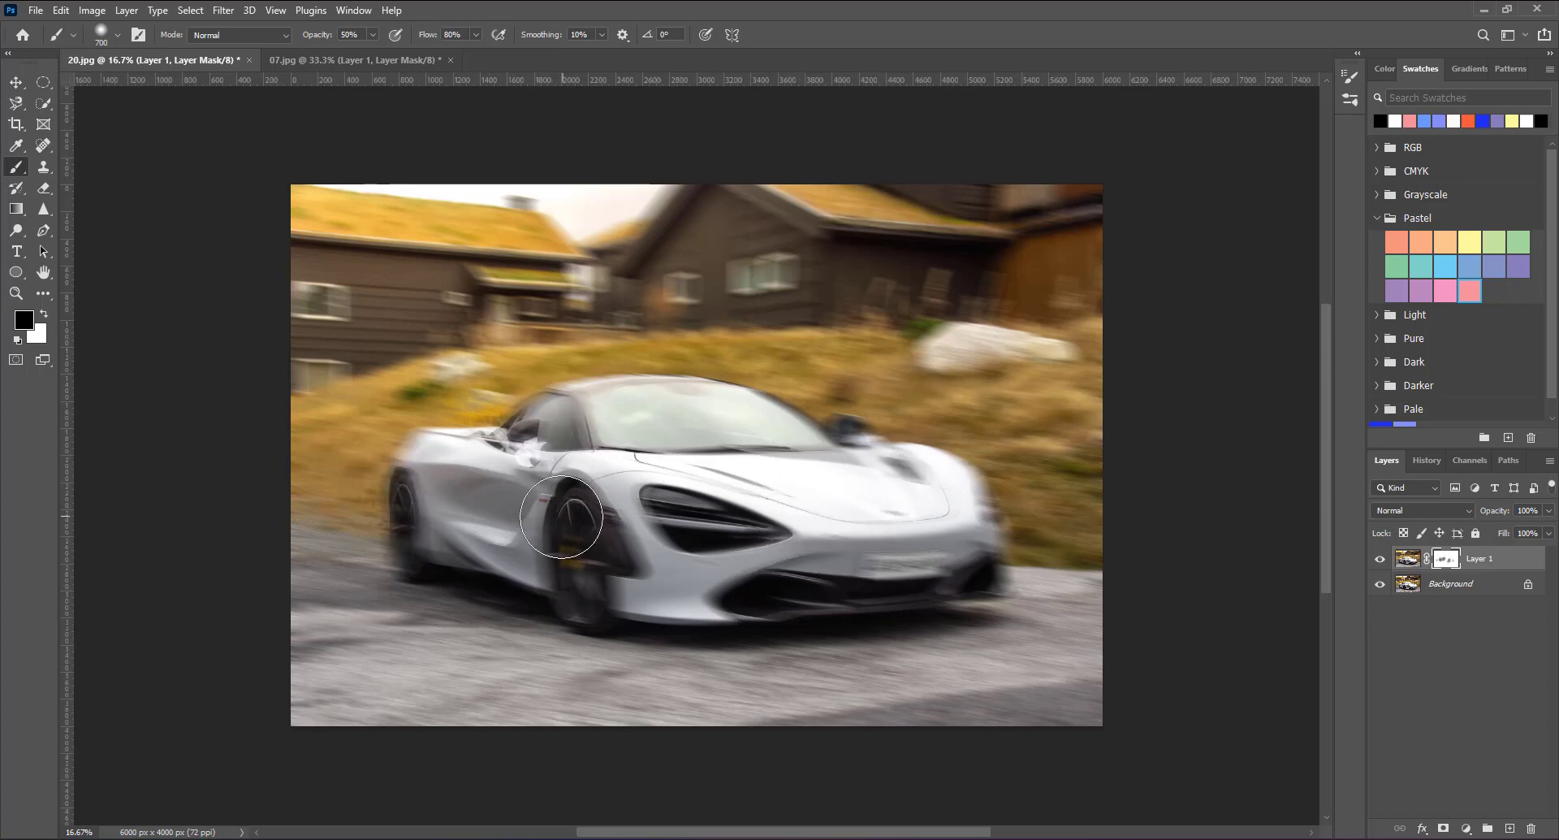
Step: Keep black as the paint colour and unblur the car's front, bumper, windshield and front wheel
{"action": "left_click", "coordinate": [44, 314]}
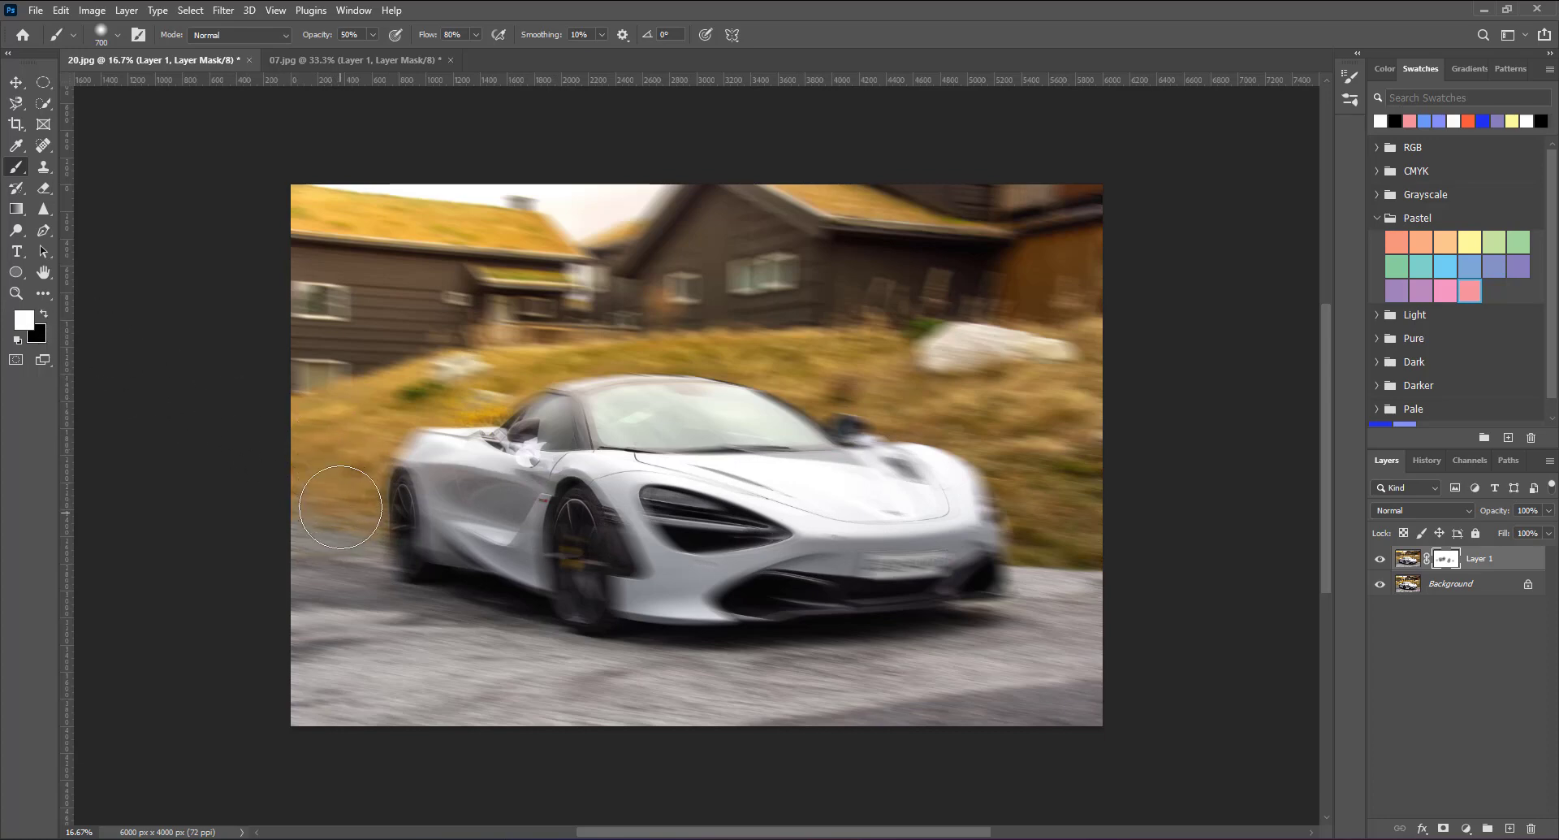
{"action": "left_click", "coordinate": [45, 314]}
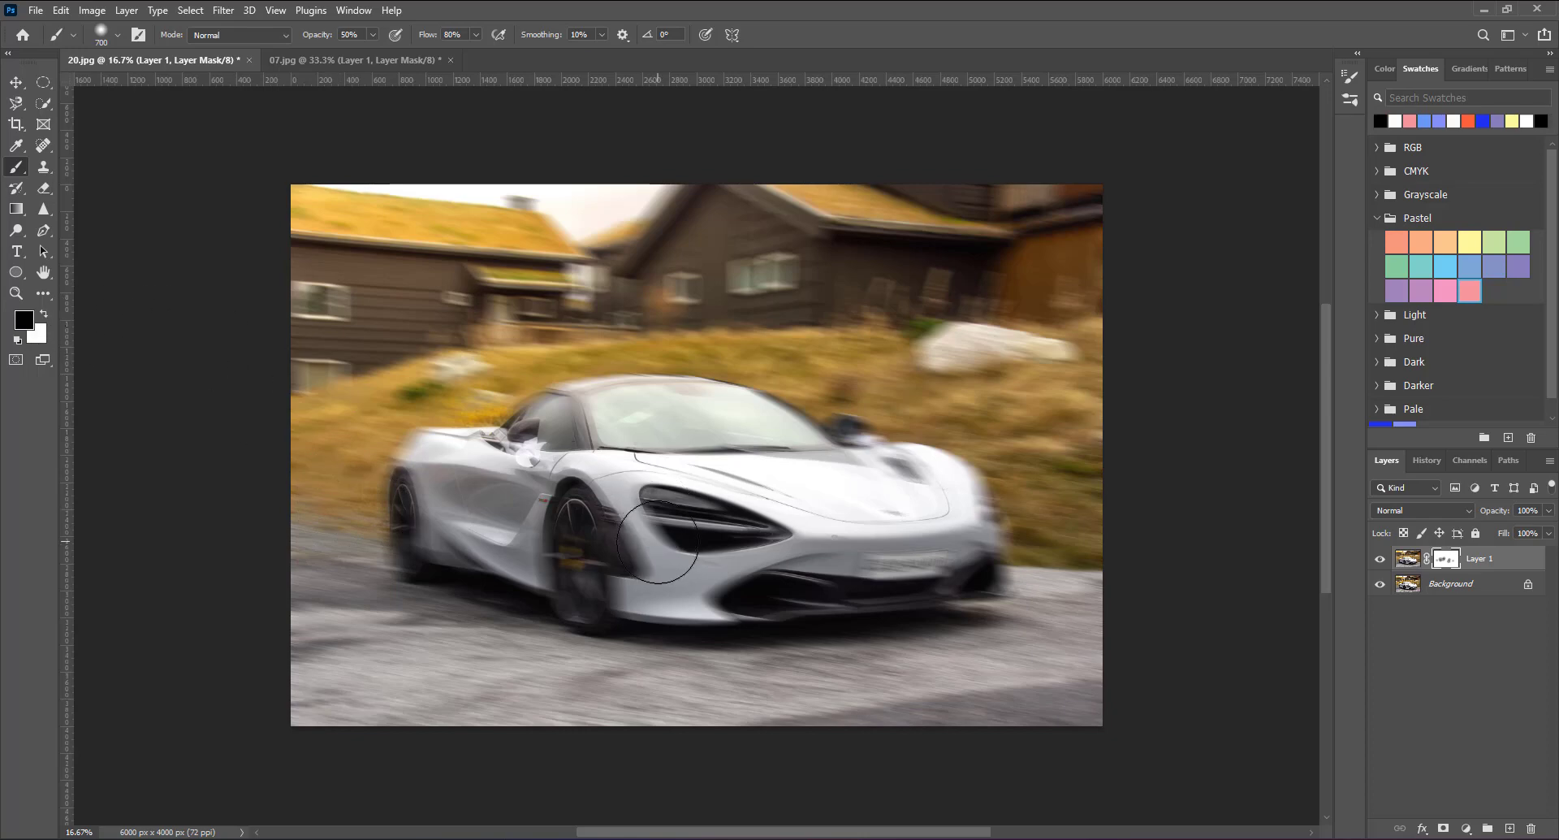
{"action": "mouse_move", "coordinate": [845, 540]}
{"action": "left_mouse_down"}
{"action": "mouse_move", "coordinate": [1001, 532]}
{"action": "mouse_move", "coordinate": [463, 463]}
{"action": "left_mouse_up"}
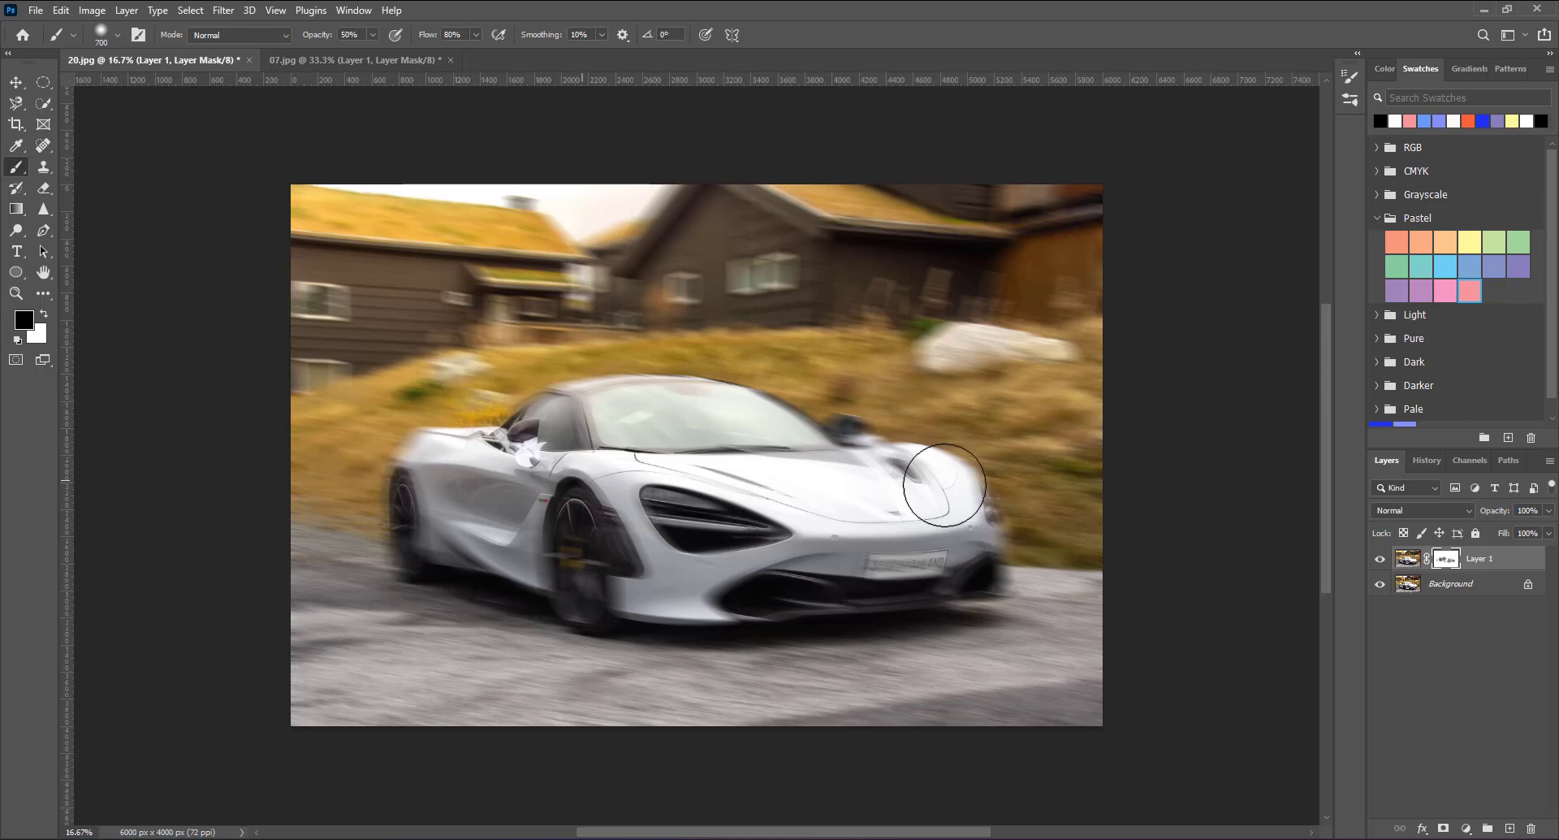
{"action": "mouse_move", "coordinate": [881, 550]}
{"action": "left_mouse_down"}
{"action": "mouse_move", "coordinate": [933, 539]}
{"action": "mouse_move", "coordinate": [934, 515]}
{"action": "left_mouse_up"}
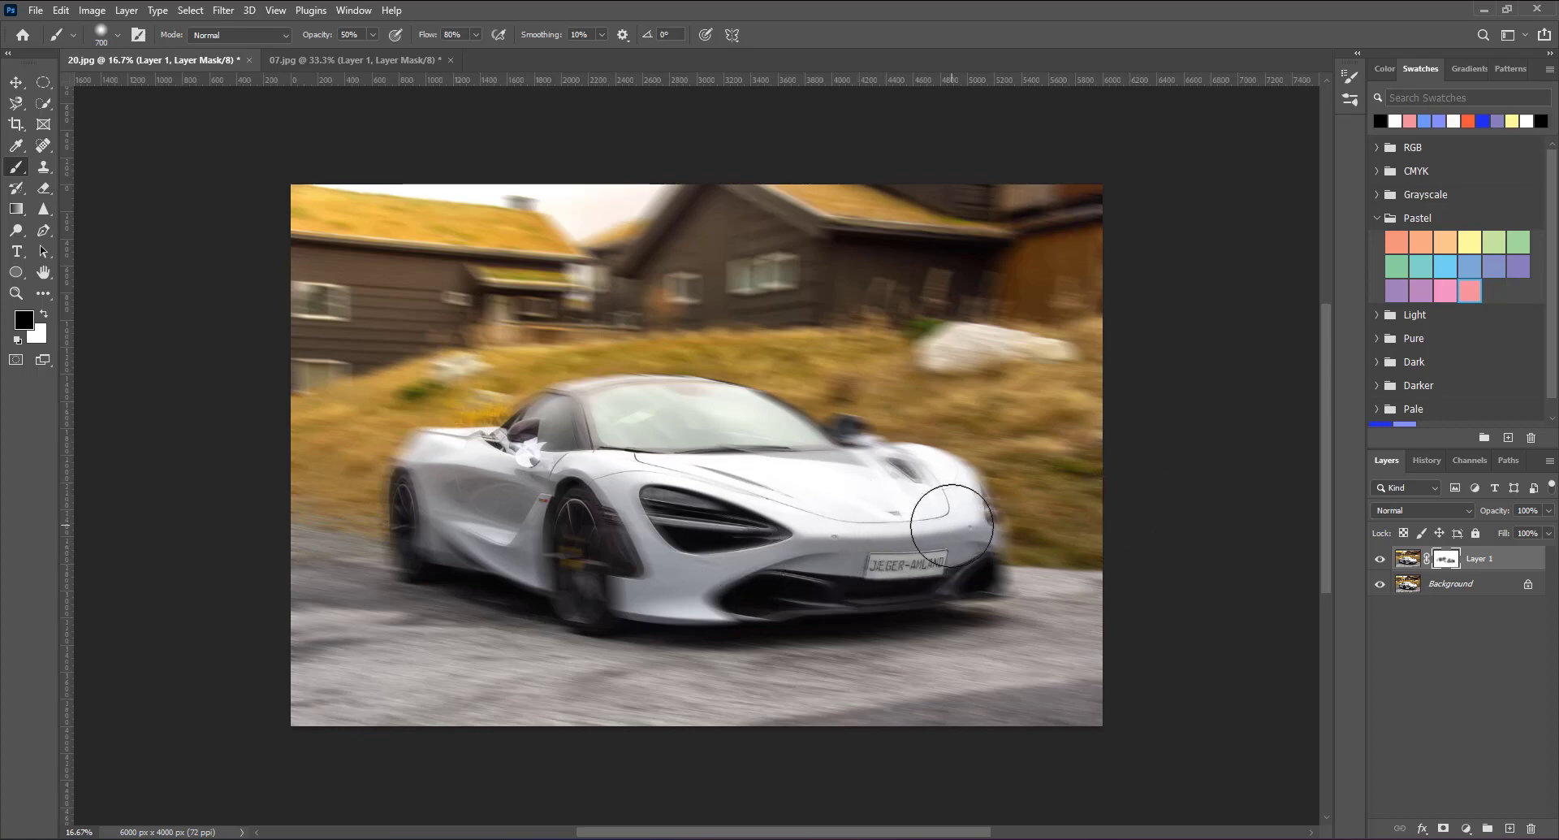
{"action": "left_click_drag", "start_coordinate": [750, 467], "coordinate": [465, 471]}
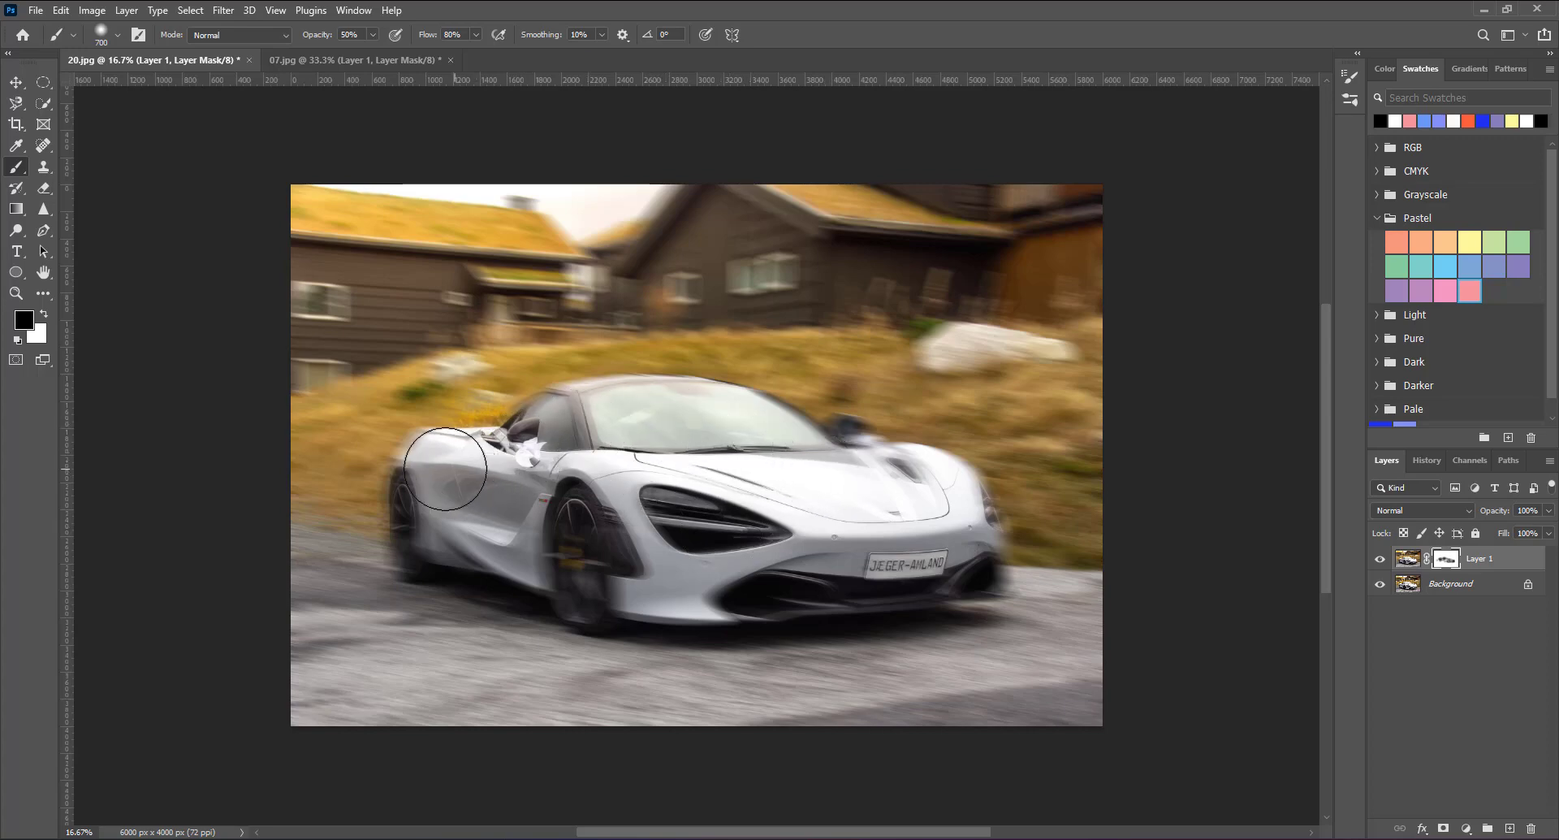
{"action": "left_click_drag", "start_coordinate": [592, 527], "coordinate": [580, 536]}
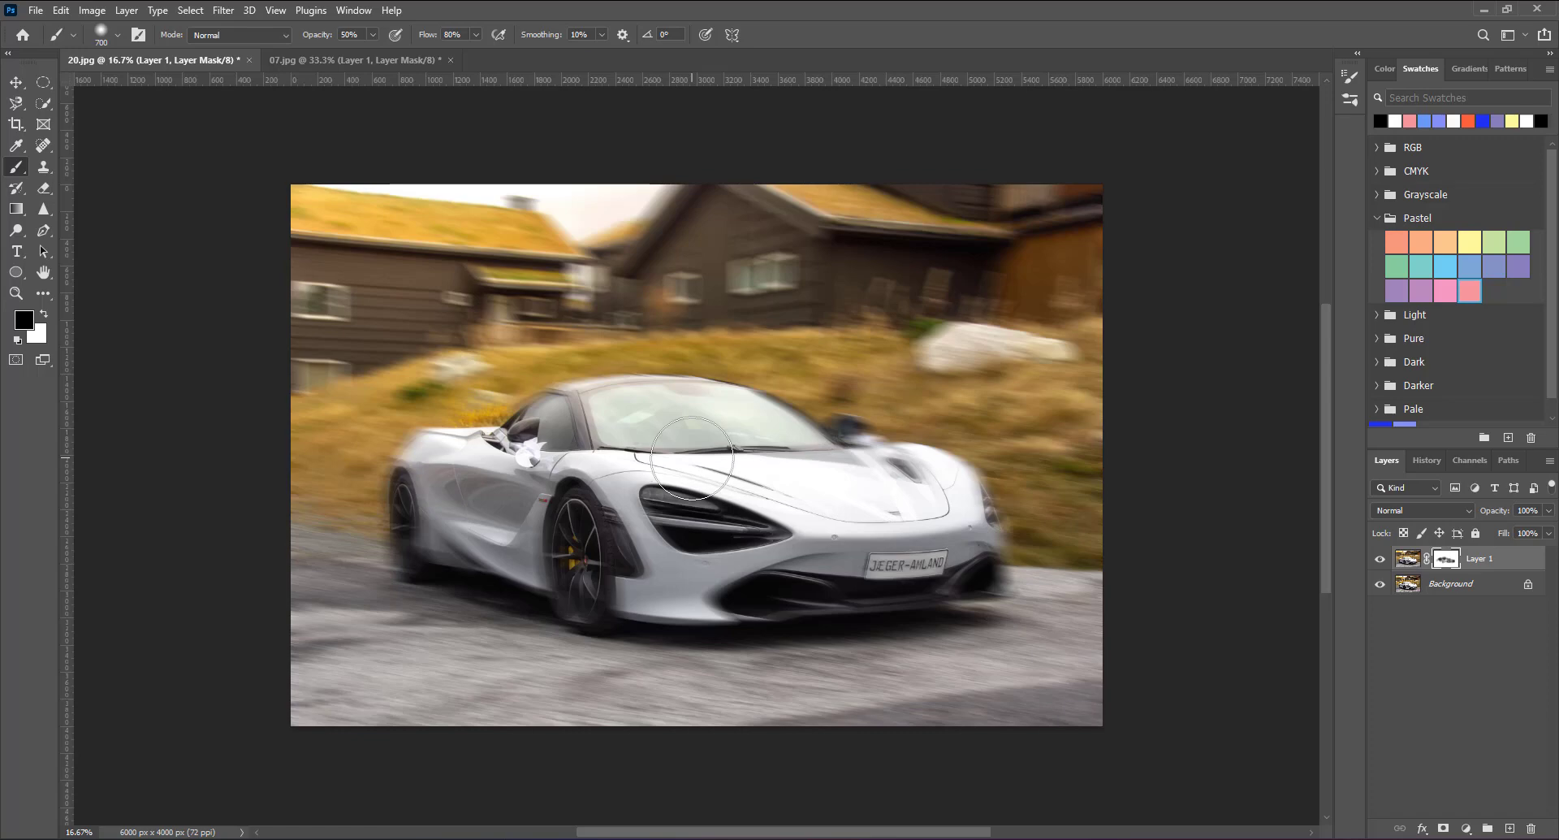
Step: Reopen the Motion Blur settings and close them without changes
{"action": "left_click", "coordinate": [224, 10]}
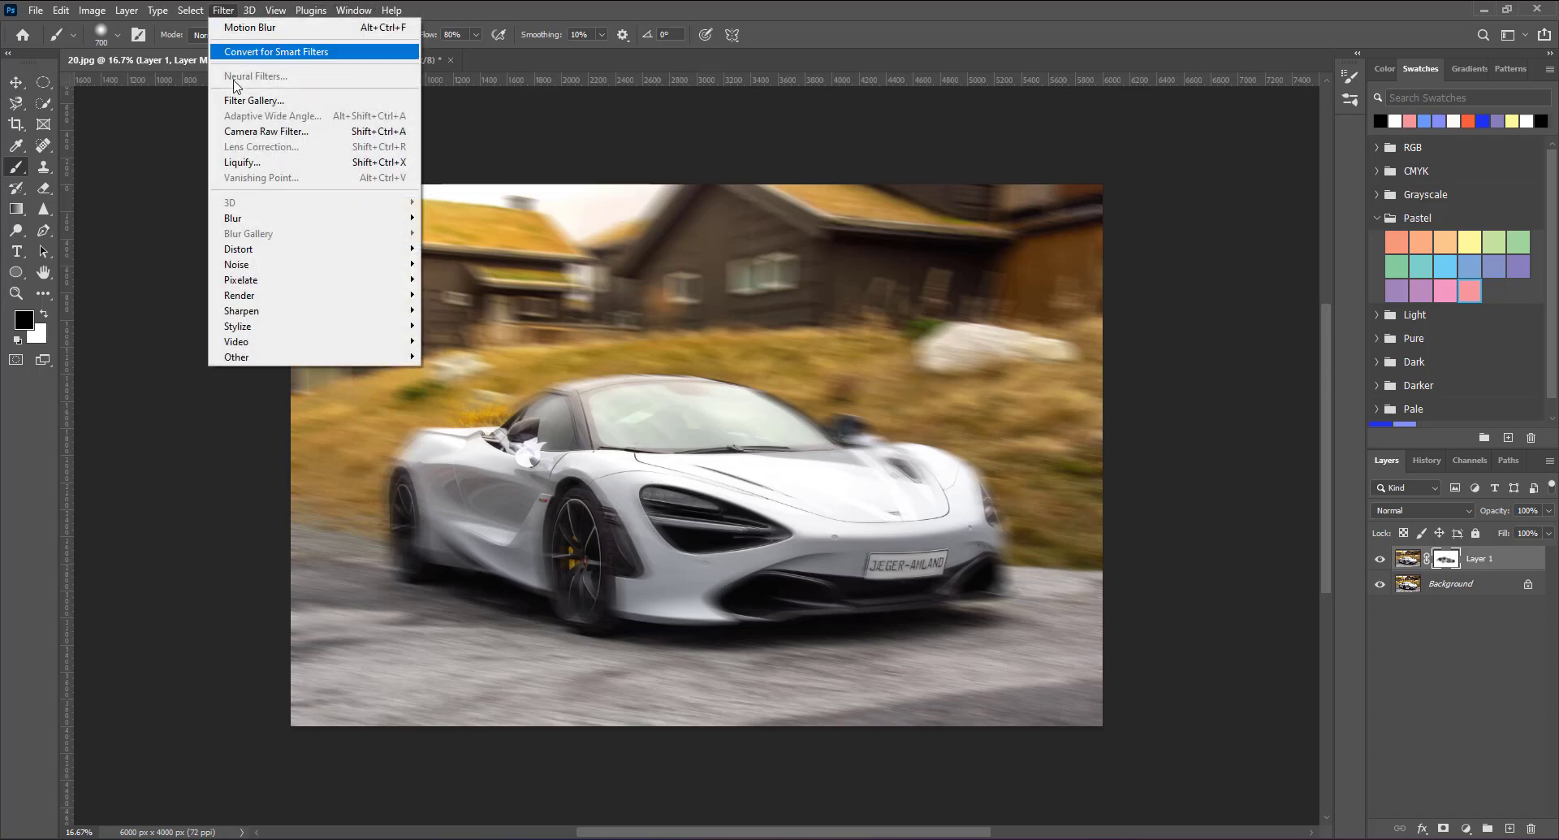
{"action": "mouse_move", "coordinate": [315, 217]}
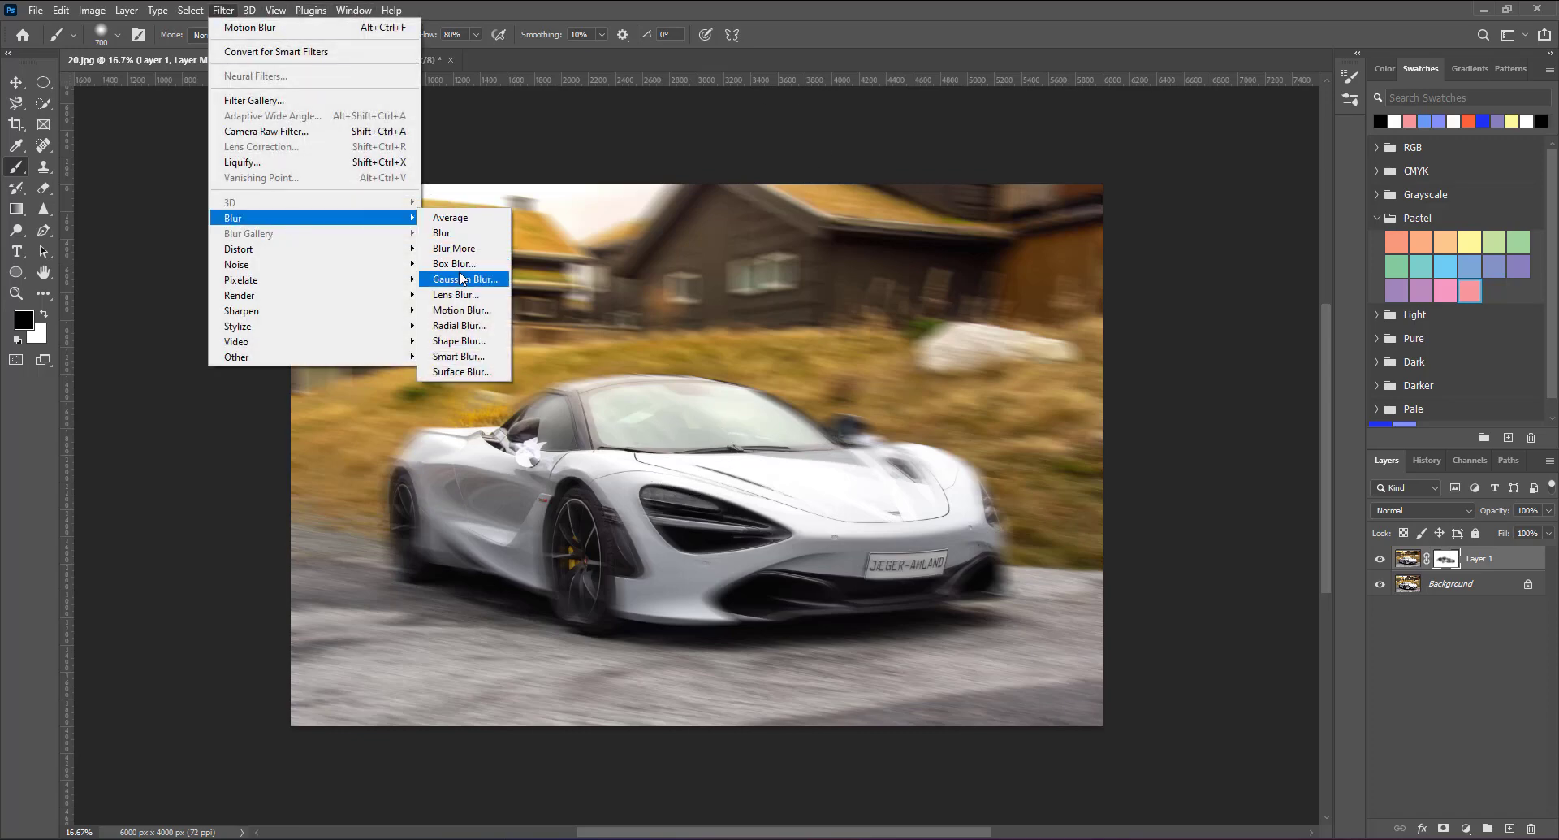
{"action": "left_click", "coordinate": [461, 309]}
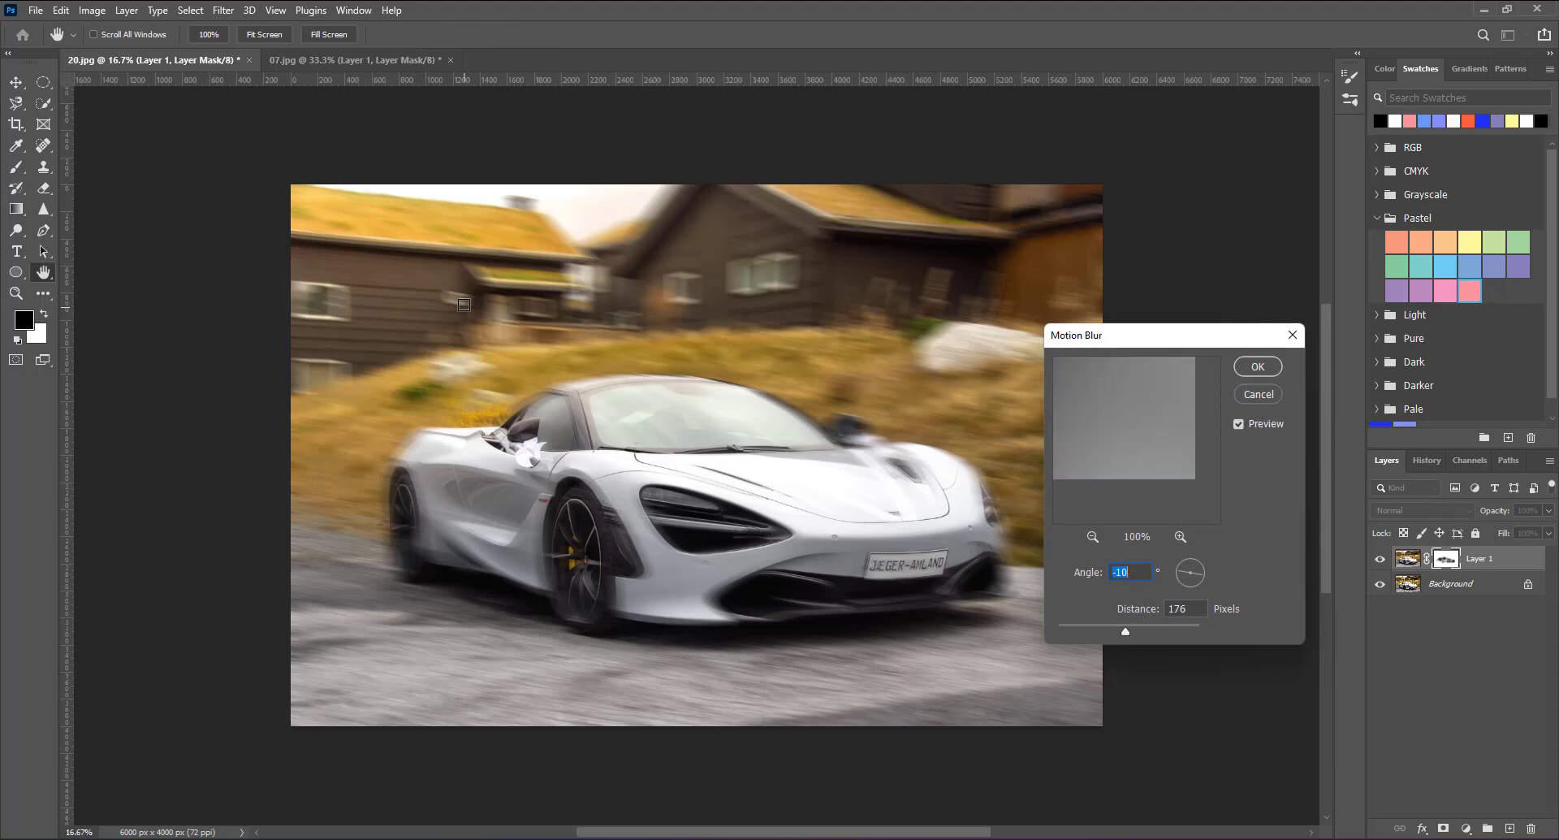
{"action": "left_click", "coordinate": [1268, 396]}
{"action": "key", "text": "b"}
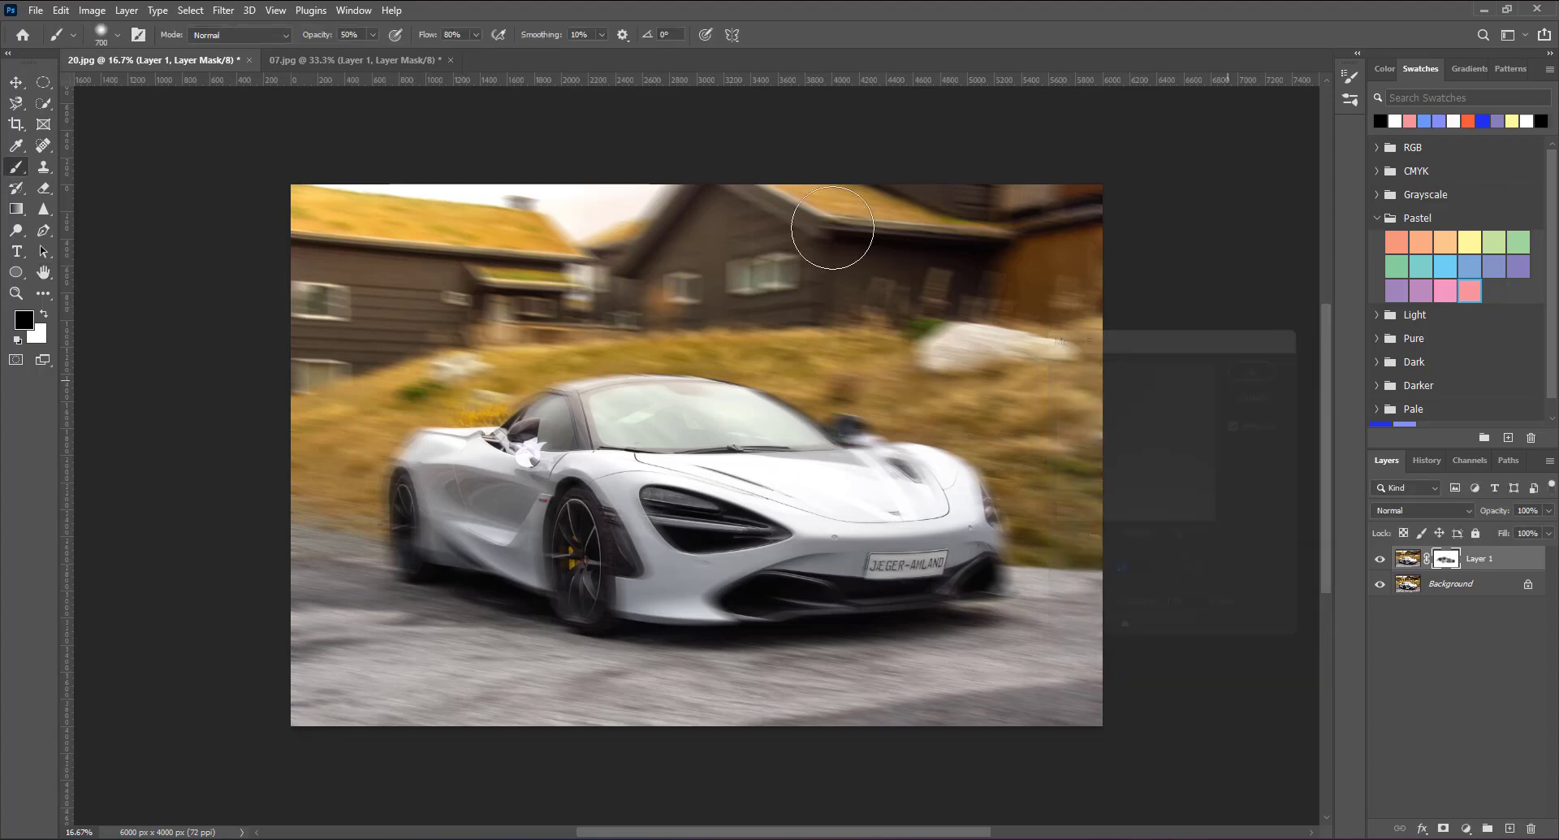
{"action": "left_click", "coordinate": [35, 10]}
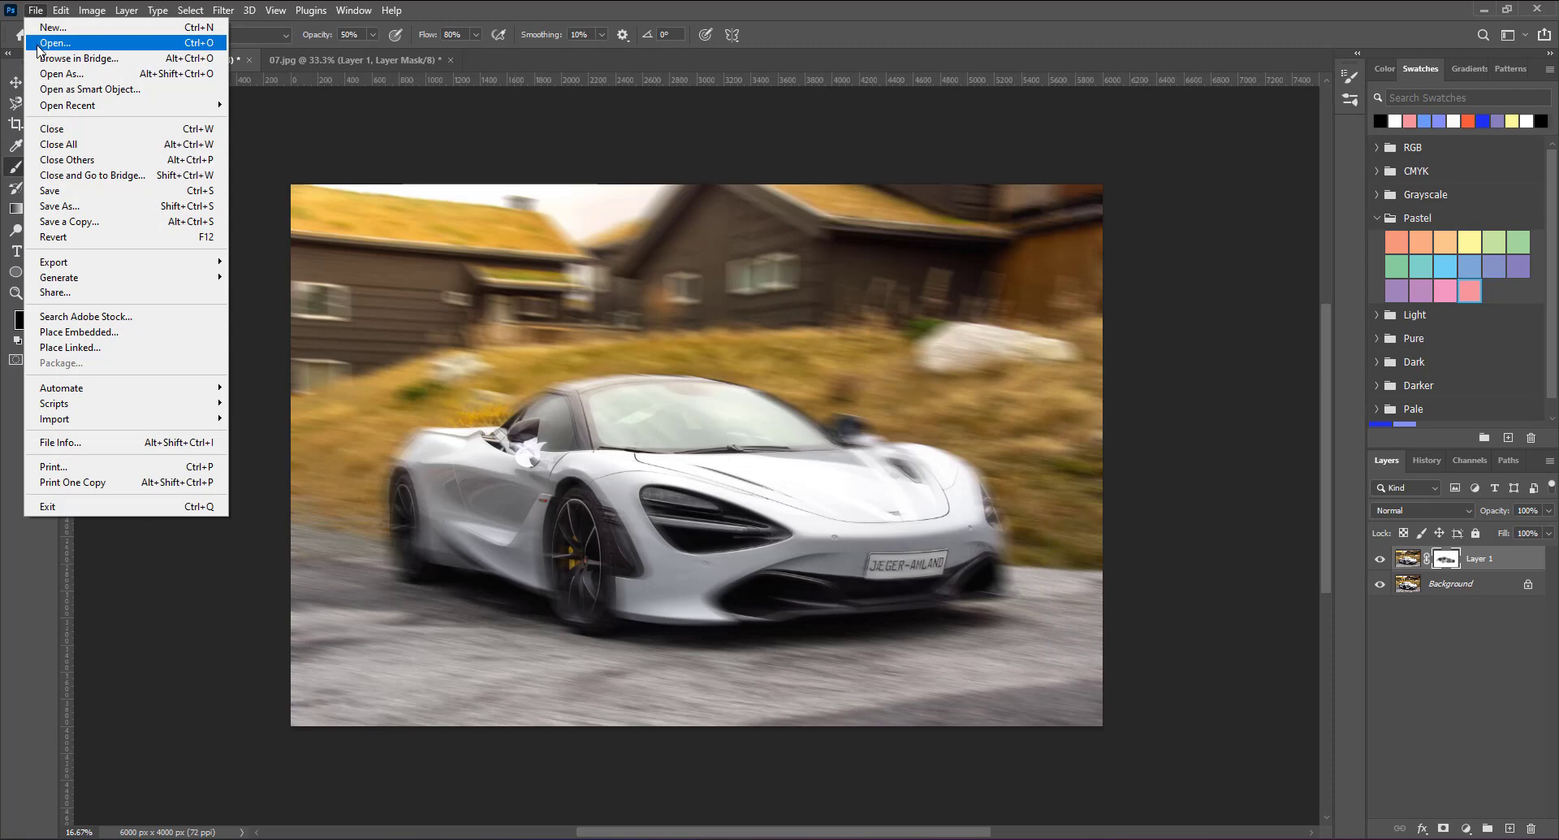
Step: Open the road photo 22.jpg from the file chooser
{"action": "left_click", "coordinate": [55, 42]}
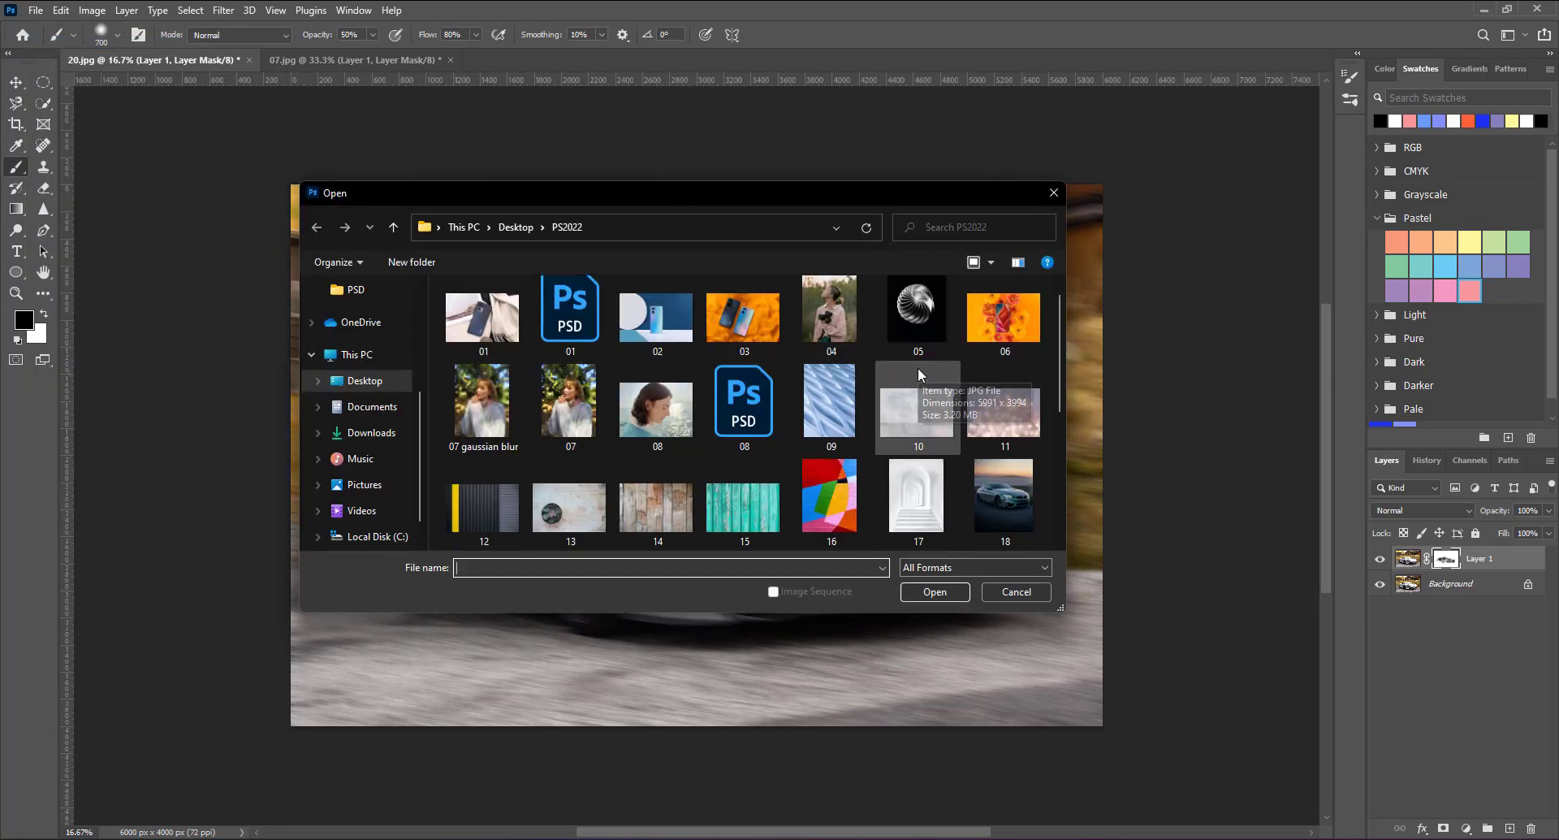
{"action": "scroll", "coordinate": [920, 374], "scroll_direction": "down", "scroll_amount": 2}
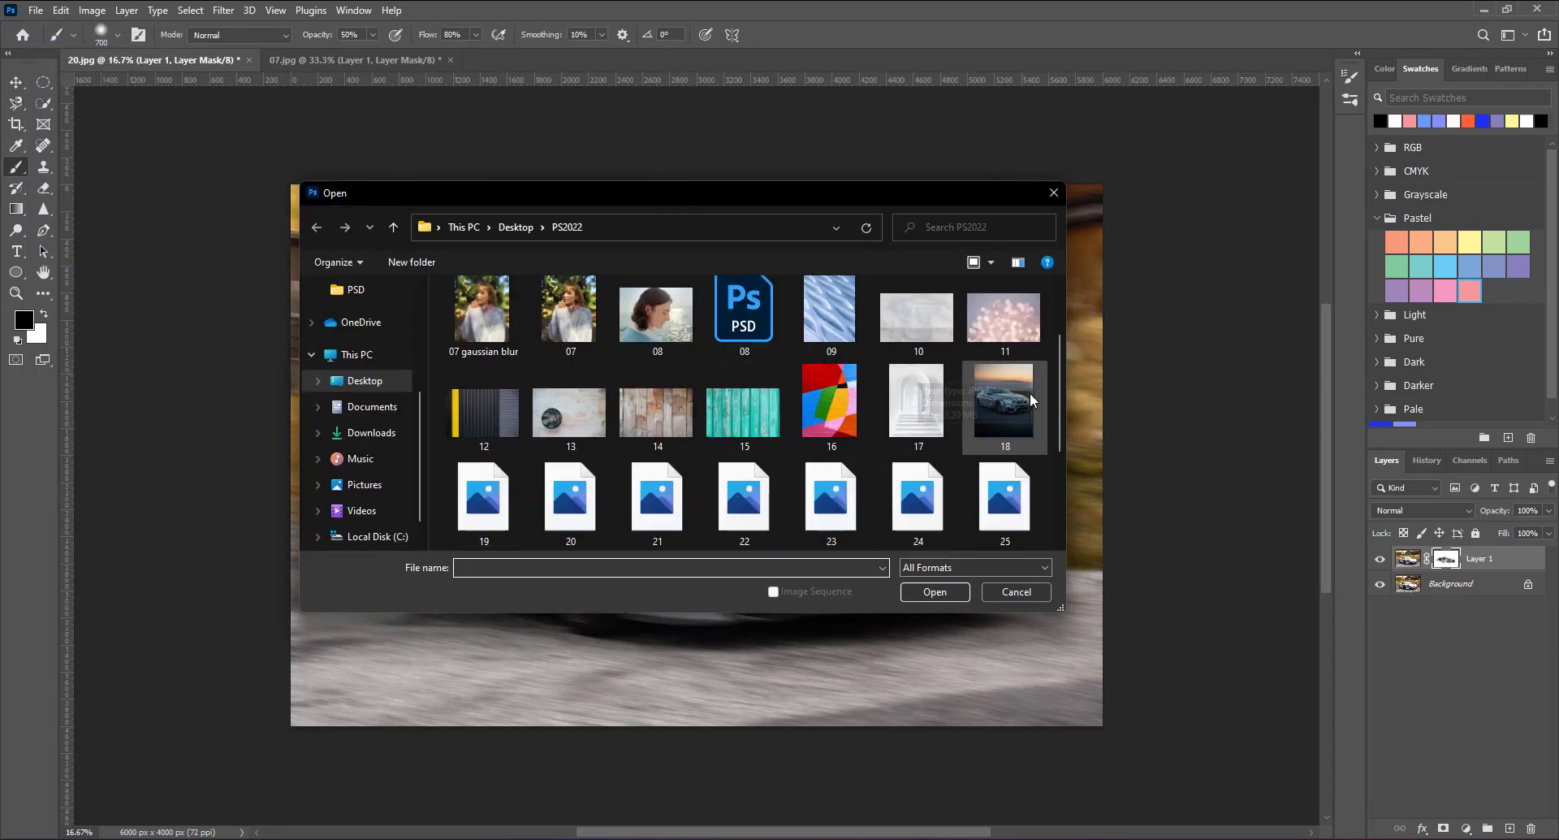
{"action": "left_click", "coordinate": [764, 516]}
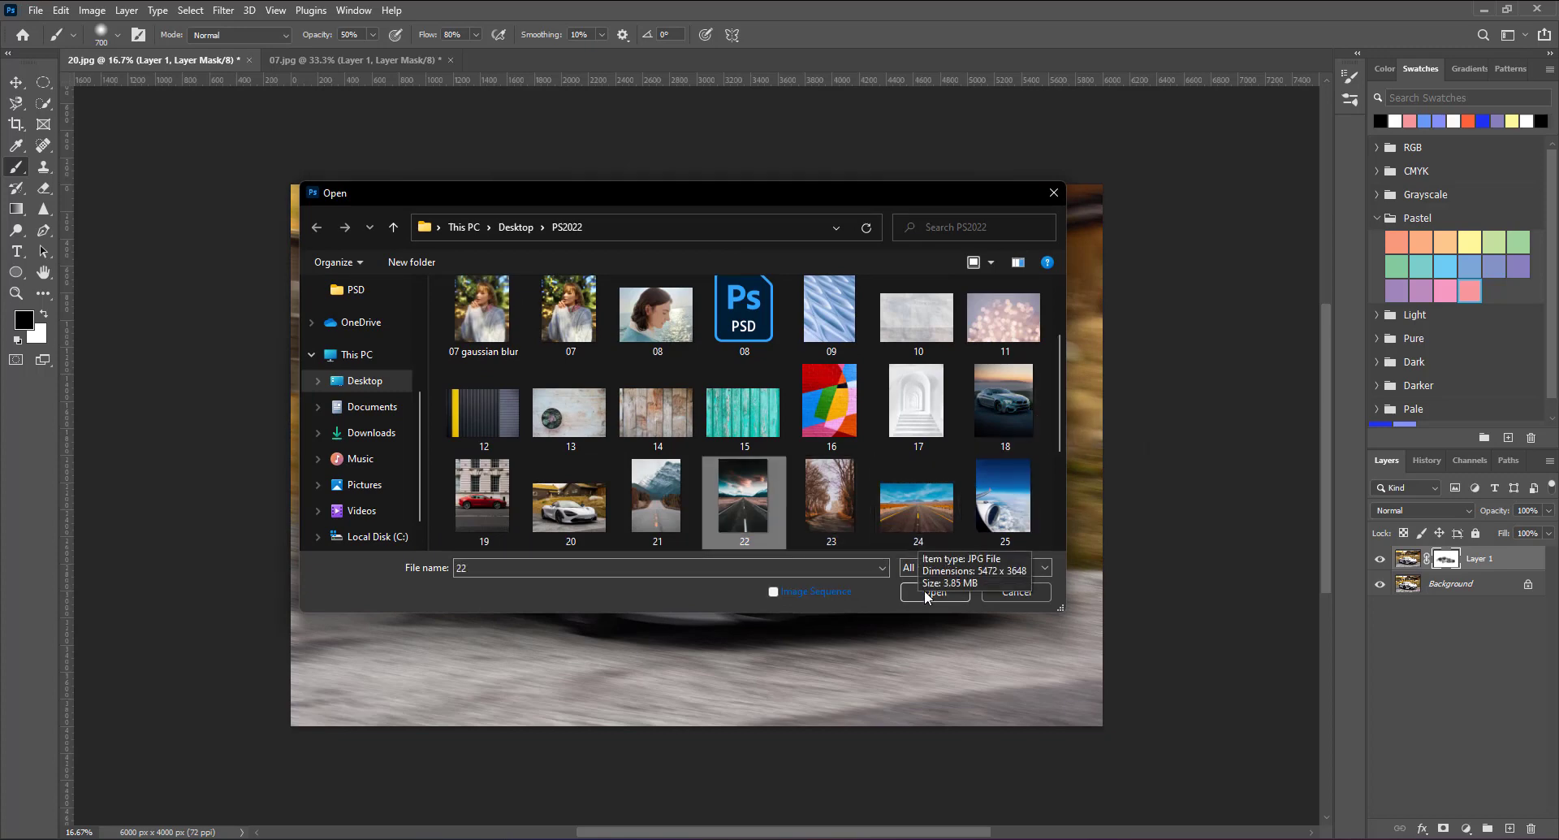
{"action": "left_click", "coordinate": [926, 590]}
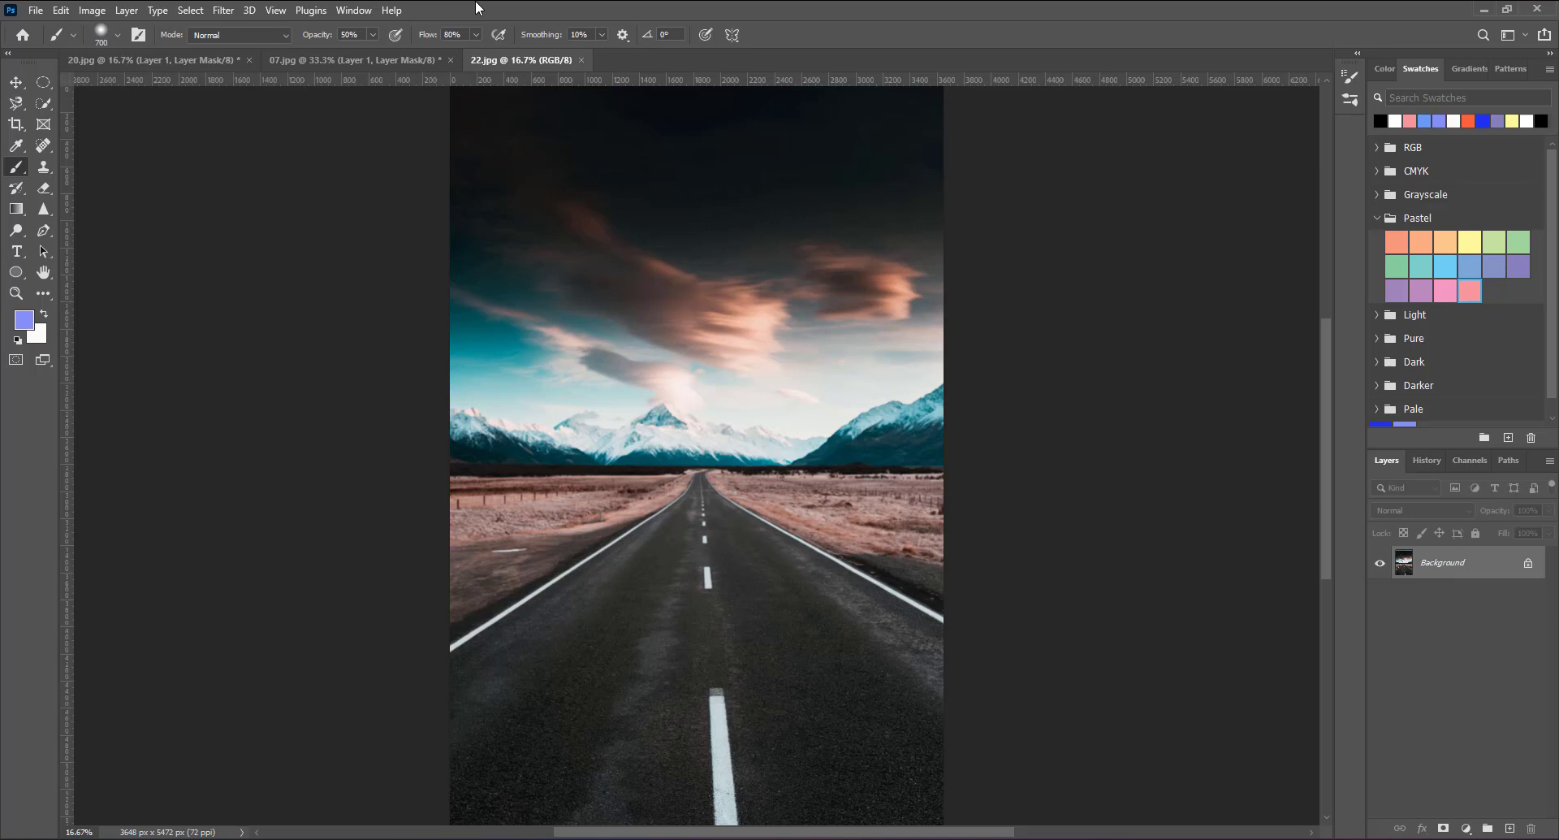
Step: Duplicate the road photo to Layer 1 and set a Radial Blur of Amount 50, Zoom, Best quality
{"action": "key", "text": "ctrl+j"}
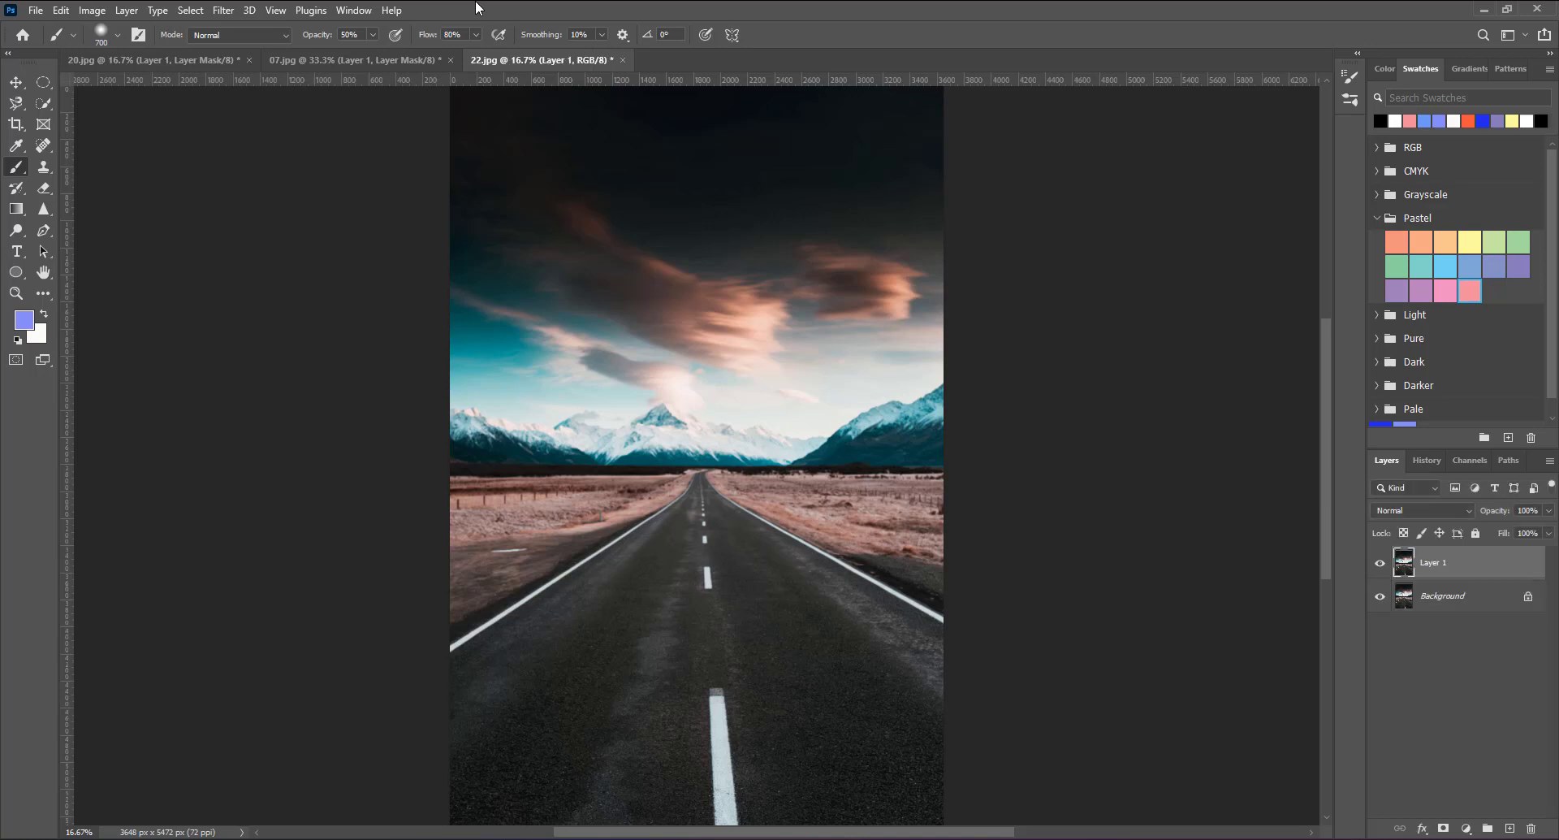
{"action": "left_click", "coordinate": [233, 13]}
{"action": "mouse_move", "coordinate": [312, 216]}
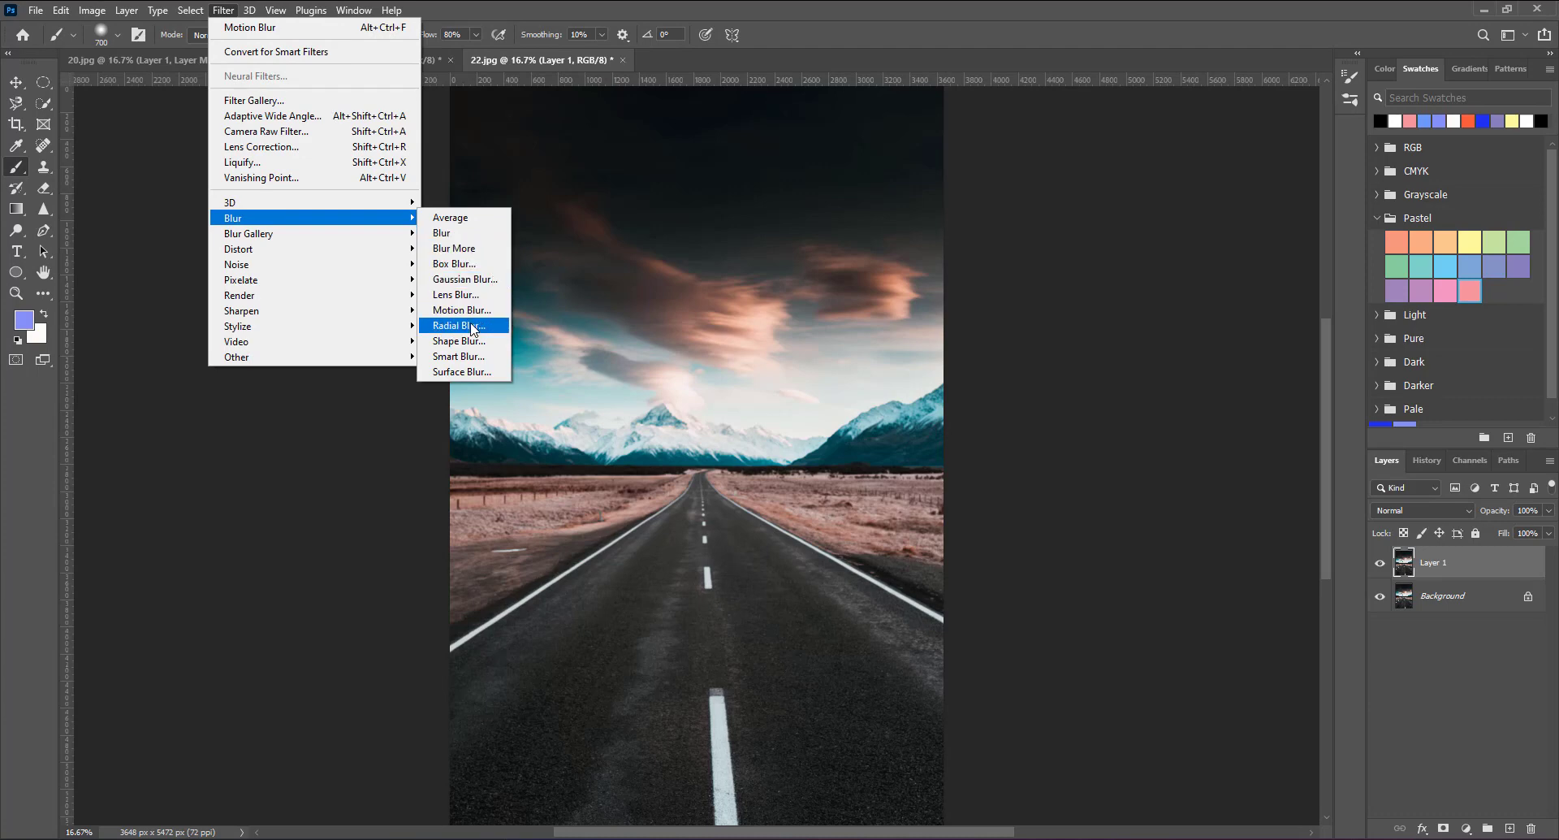
{"action": "left_click", "coordinate": [473, 326]}
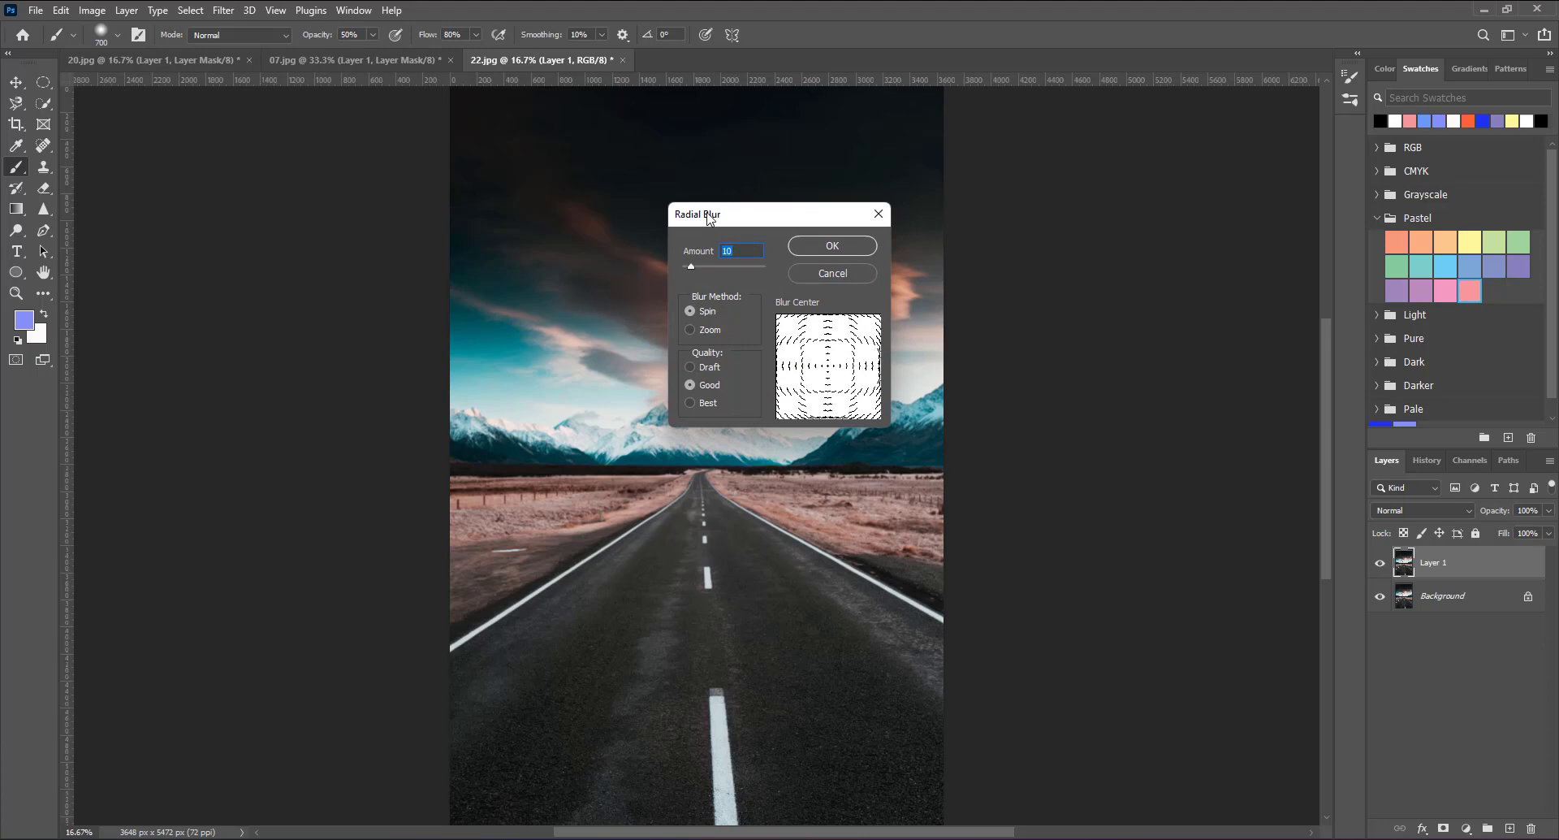
{"action": "left_click_drag", "start_coordinate": [709, 215], "coordinate": [617, 191]}
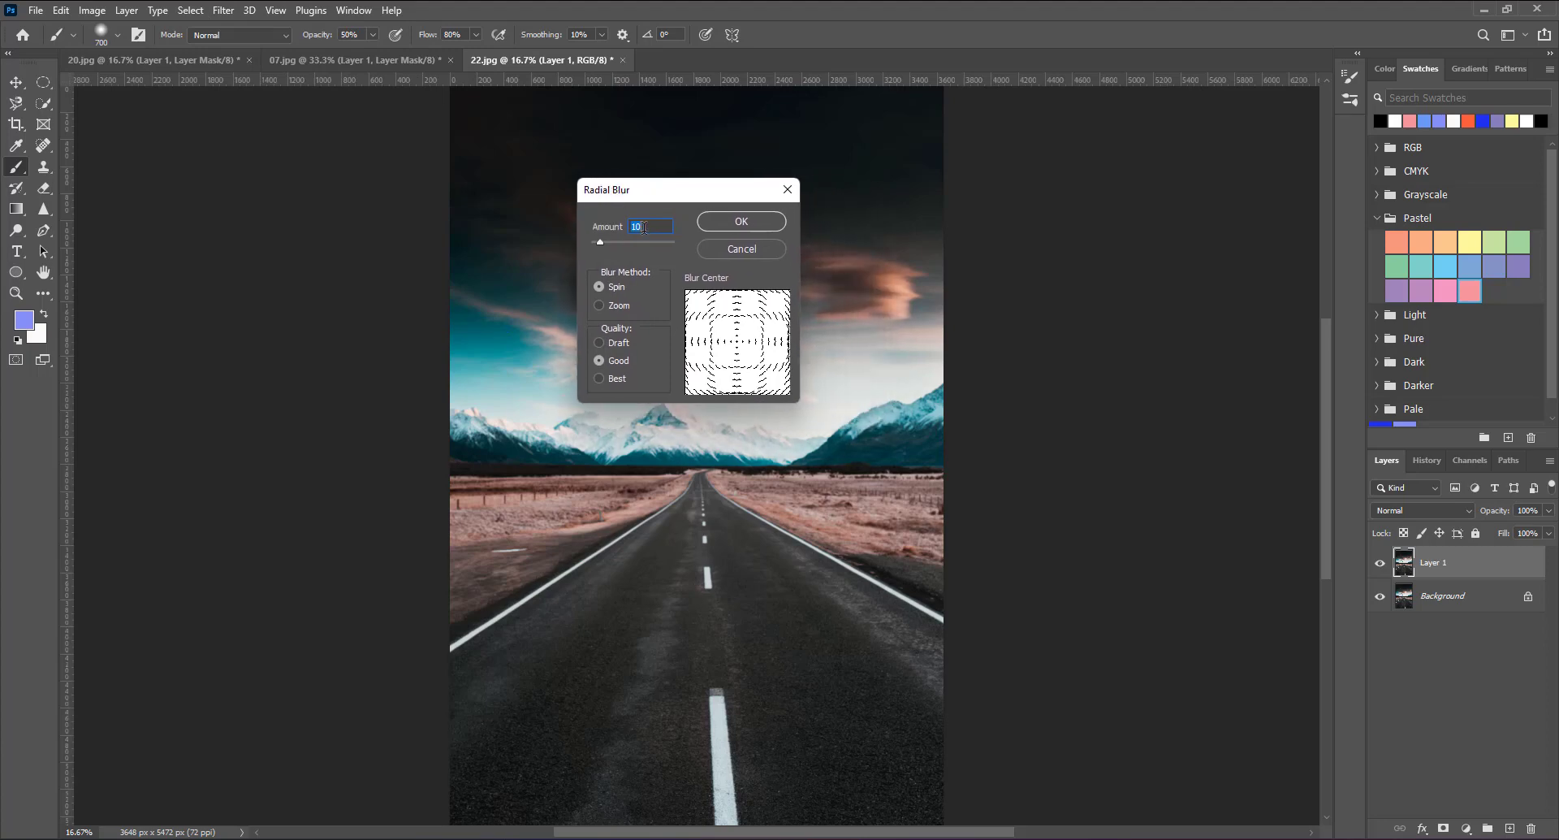
{"action": "type", "text": "50"}
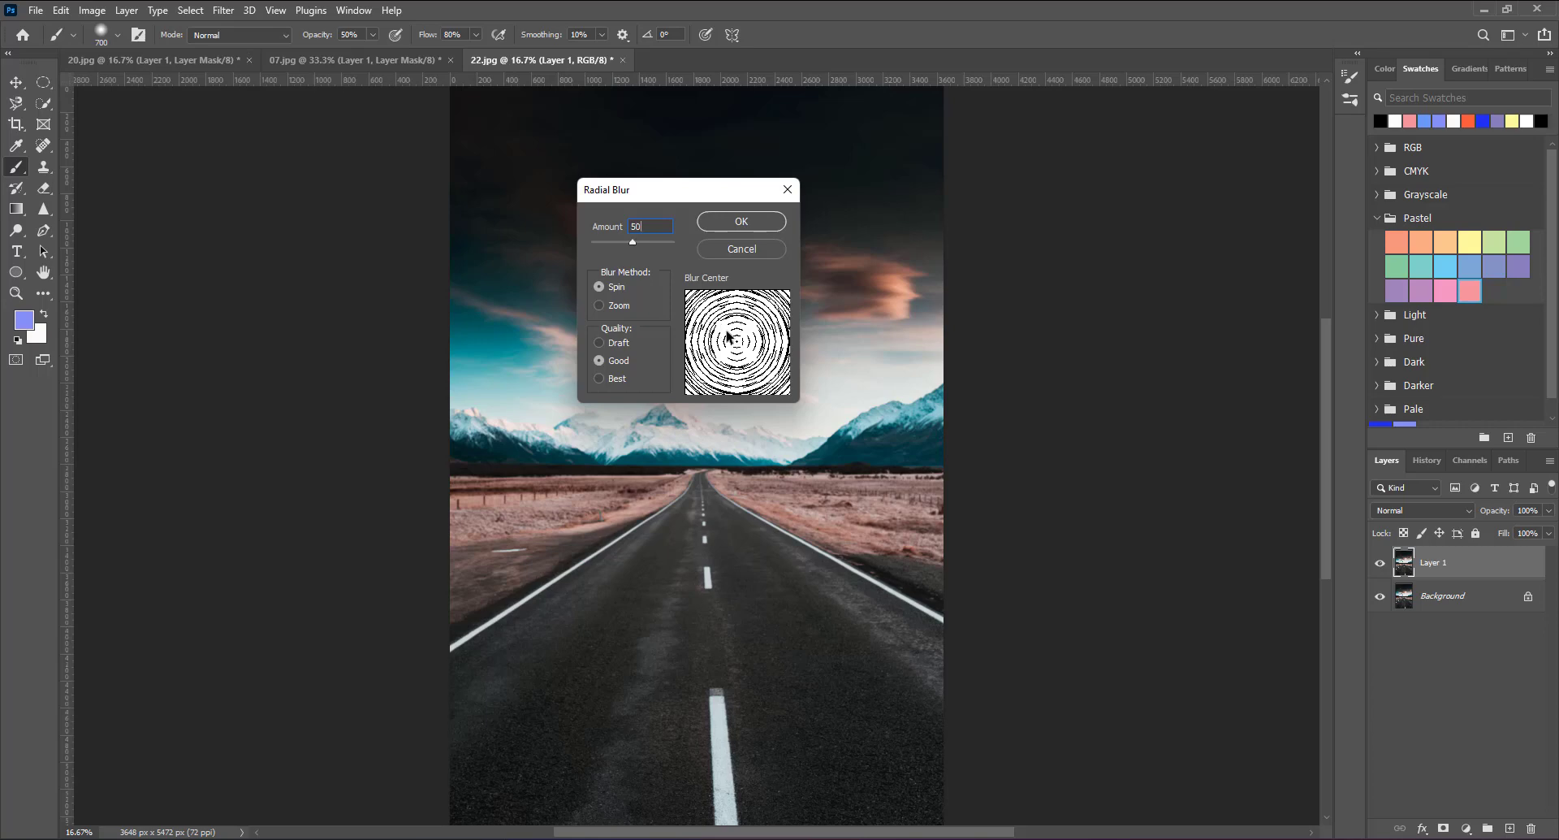
{"action": "left_click", "coordinate": [618, 308]}
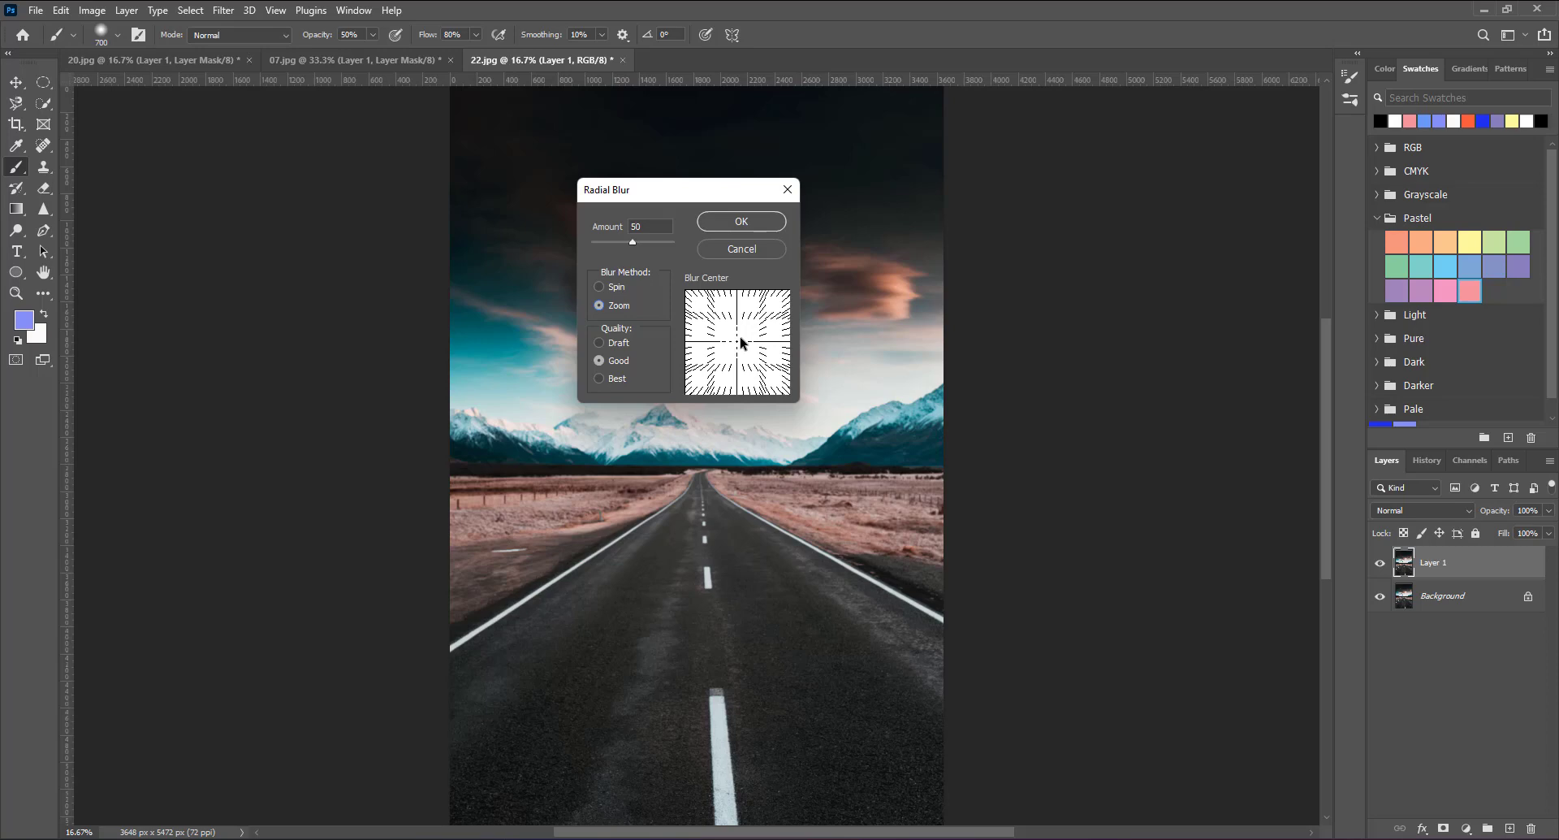
{"action": "left_click", "coordinate": [612, 380]}
Step: Shift the radial blur centre slightly down-right and apply the zoom blur
{"action": "left_click", "coordinate": [737, 346]}
{"action": "left_click_drag", "start_coordinate": [715, 199], "coordinate": [662, 204]}
{"action": "left_click", "coordinate": [676, 344]}
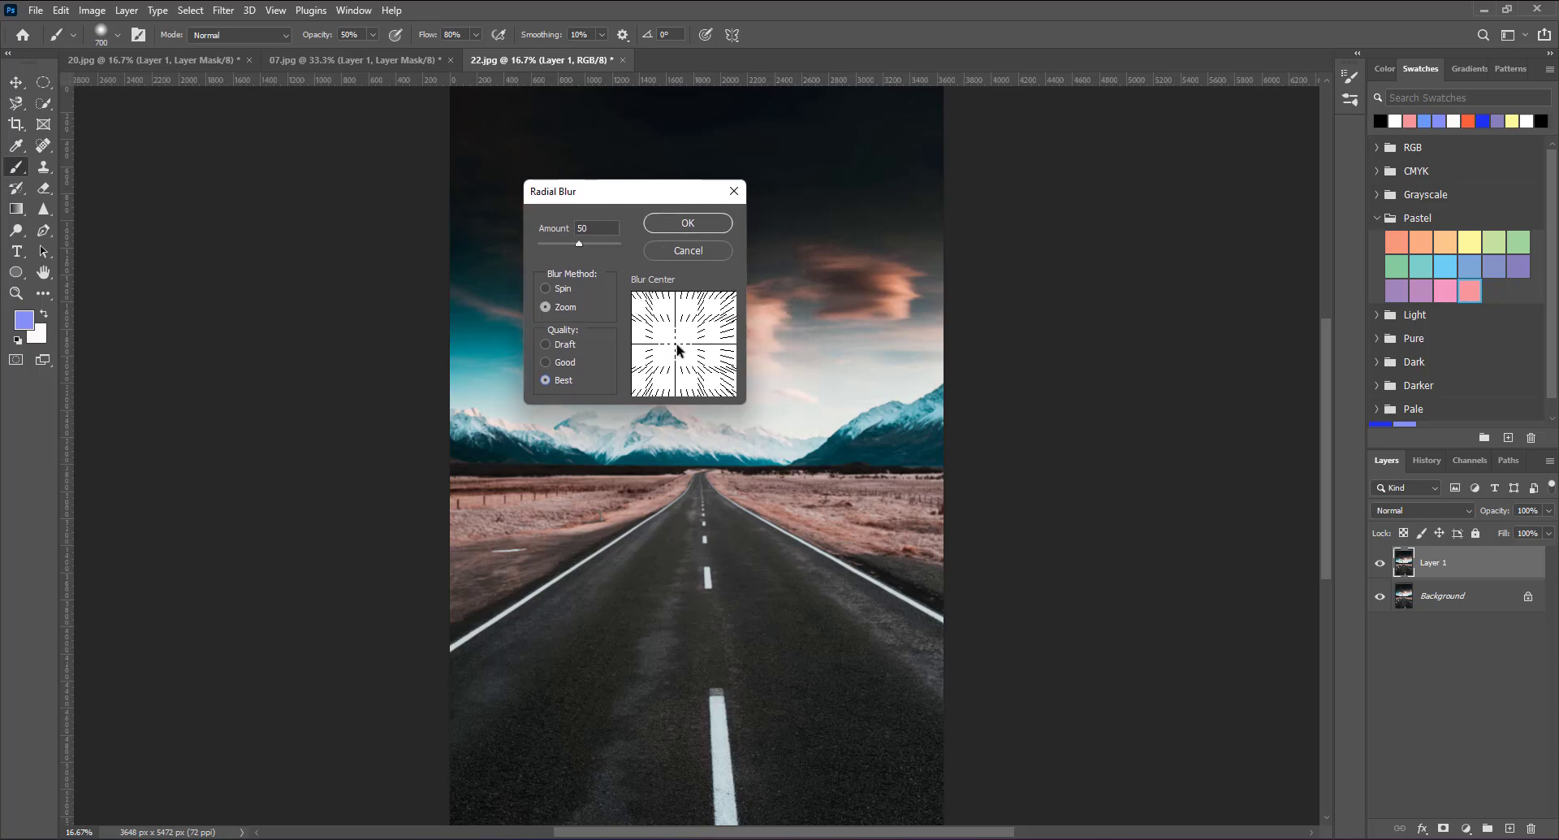
{"action": "left_click", "coordinate": [679, 347]}
{"action": "left_click", "coordinate": [683, 352]}
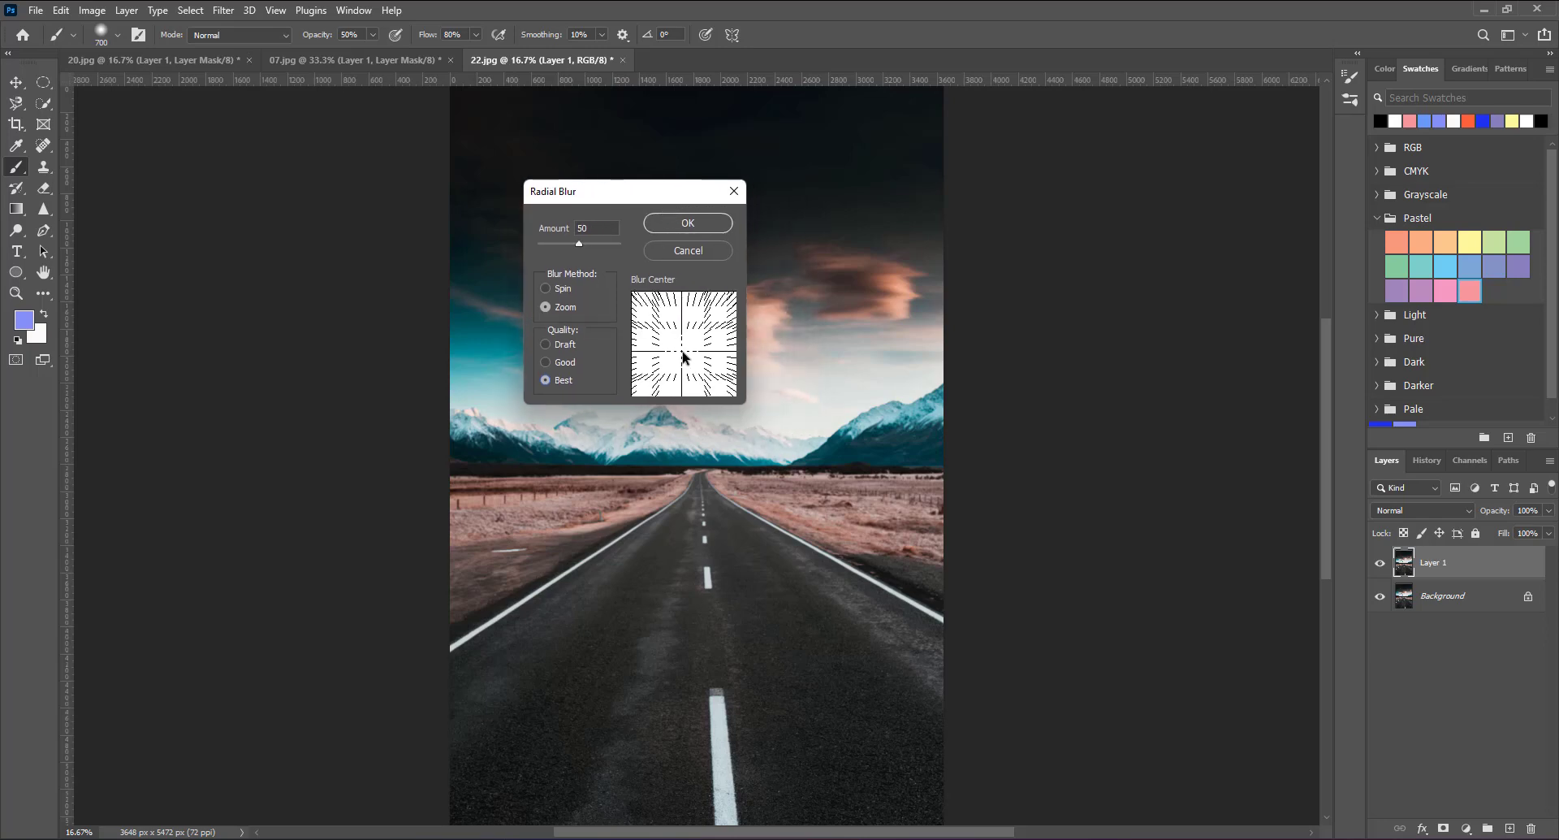
{"action": "left_click", "coordinate": [686, 226]}
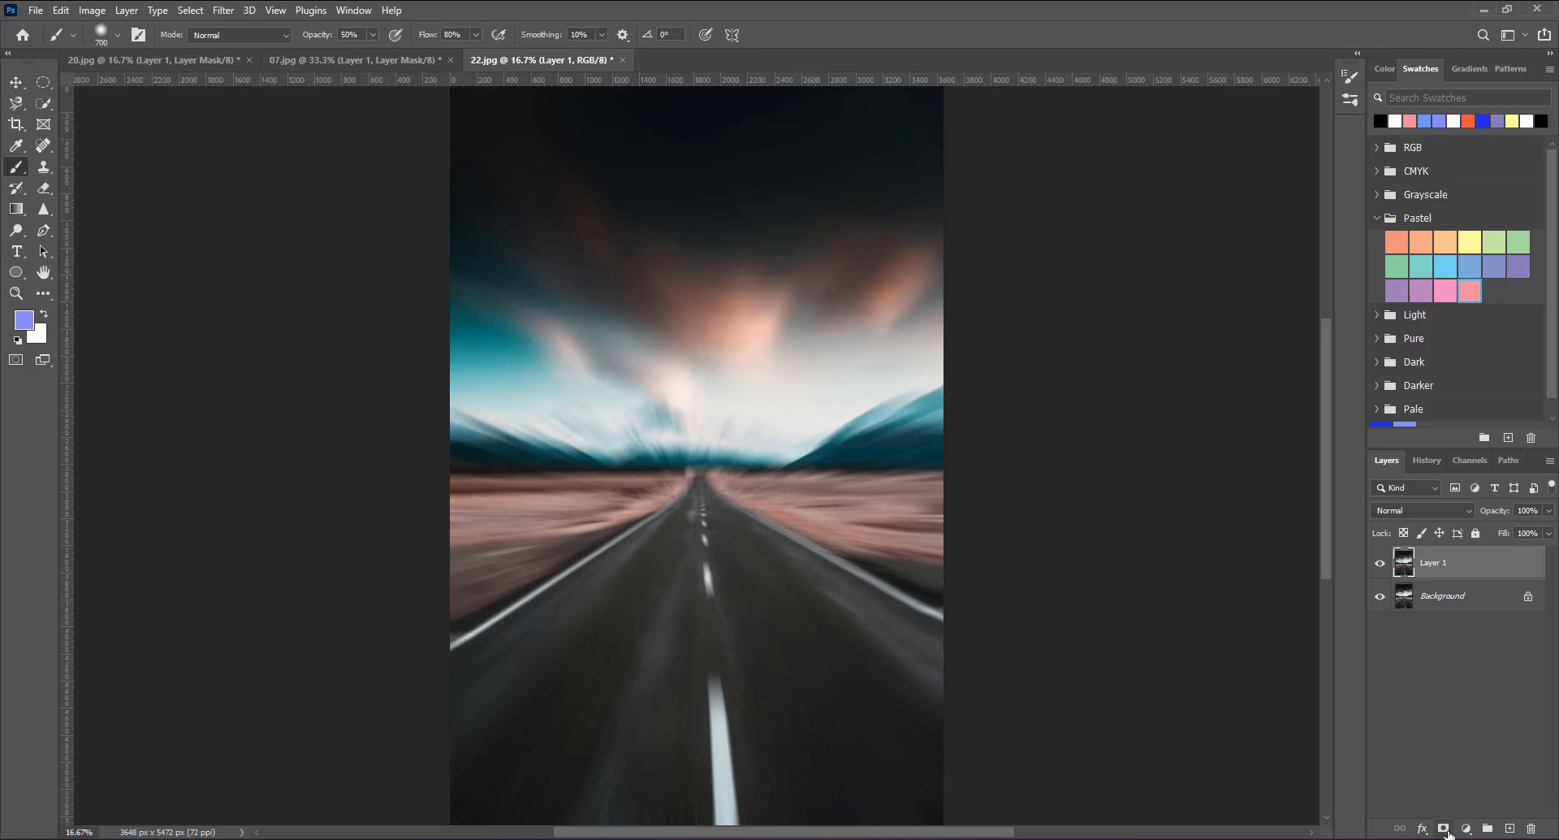
Step: Add a layer mask and paint black with a larger brush over mountains, sky and road centre
{"action": "left_click", "coordinate": [1444, 828]}
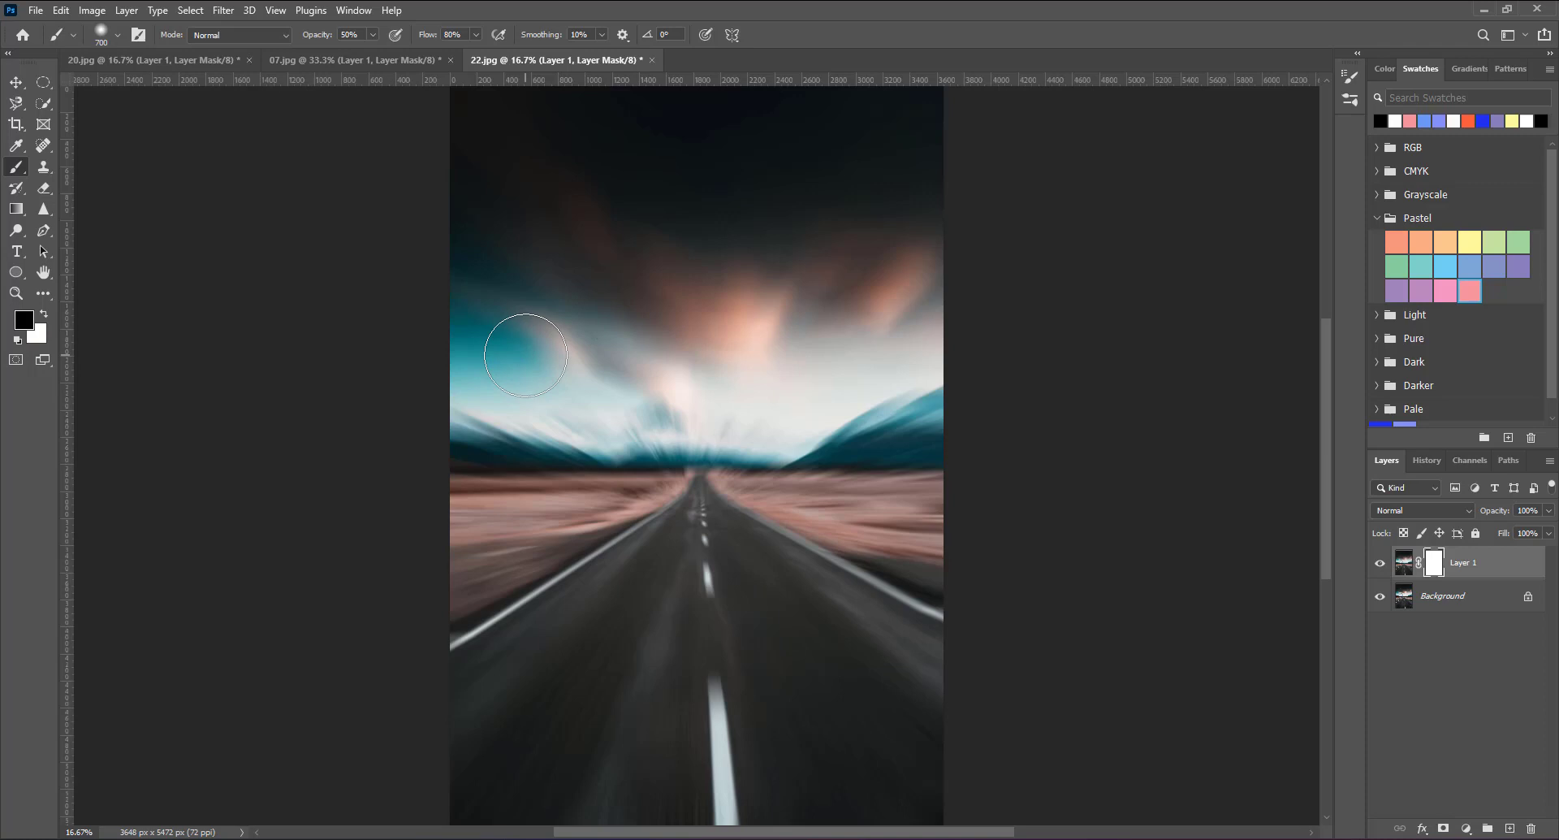
{"action": "key", "text": "bracketright"}
{"action": "key", "text": "bracketright"}
{"action": "key", "text": "bracketright"}
{"action": "key", "text": "bracketright"}
{"action": "key", "text": "bracketright"}
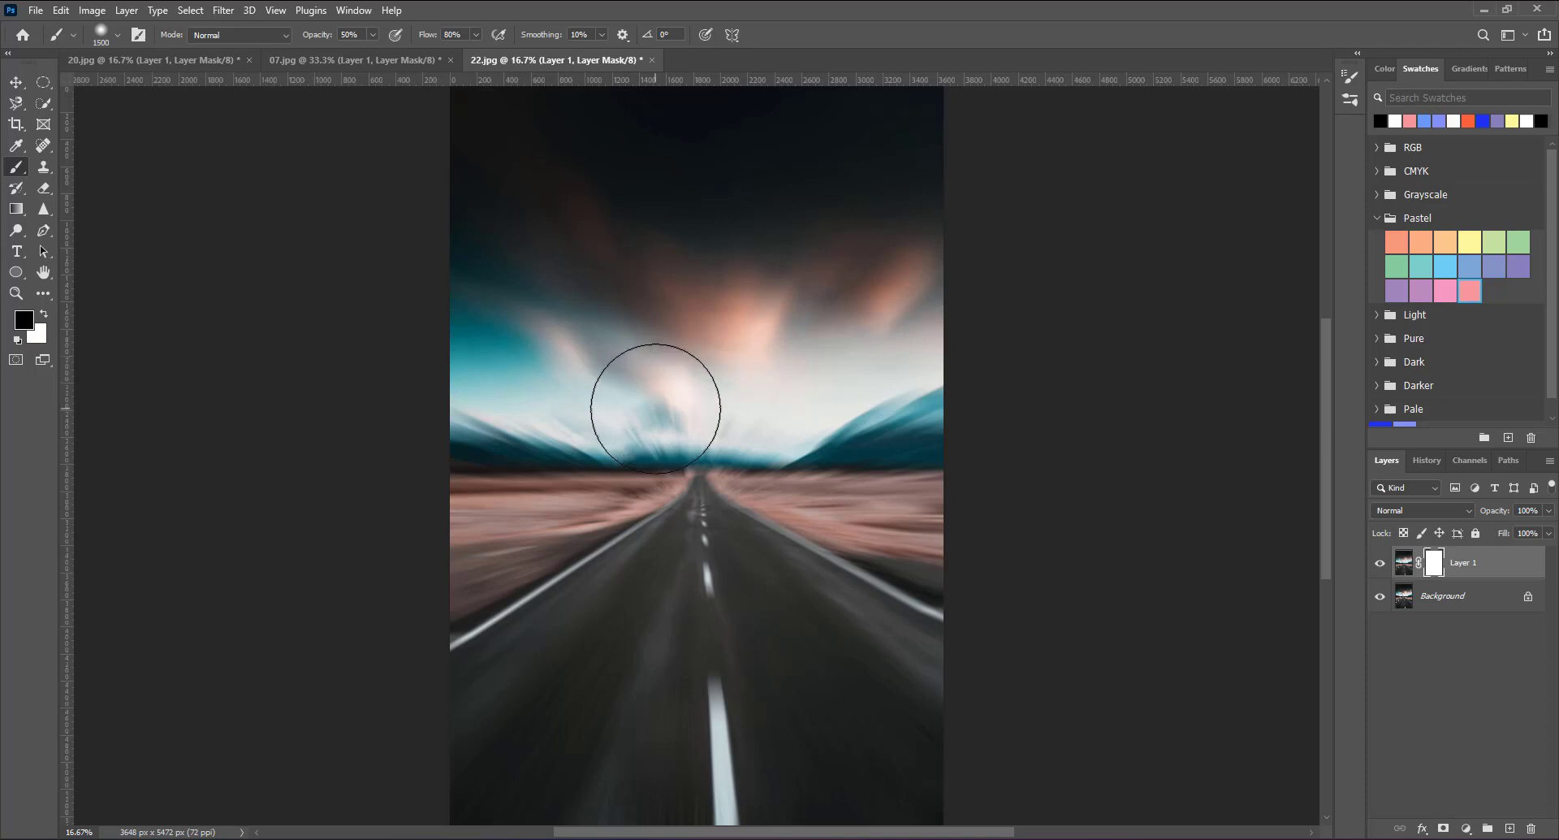
{"action": "key", "text": "bracketright"}
{"action": "mouse_move", "coordinate": [656, 408]}
{"action": "left_mouse_down"}
{"action": "mouse_move", "coordinate": [592, 348]}
{"action": "mouse_move", "coordinate": [713, 522]}
{"action": "left_mouse_up"}
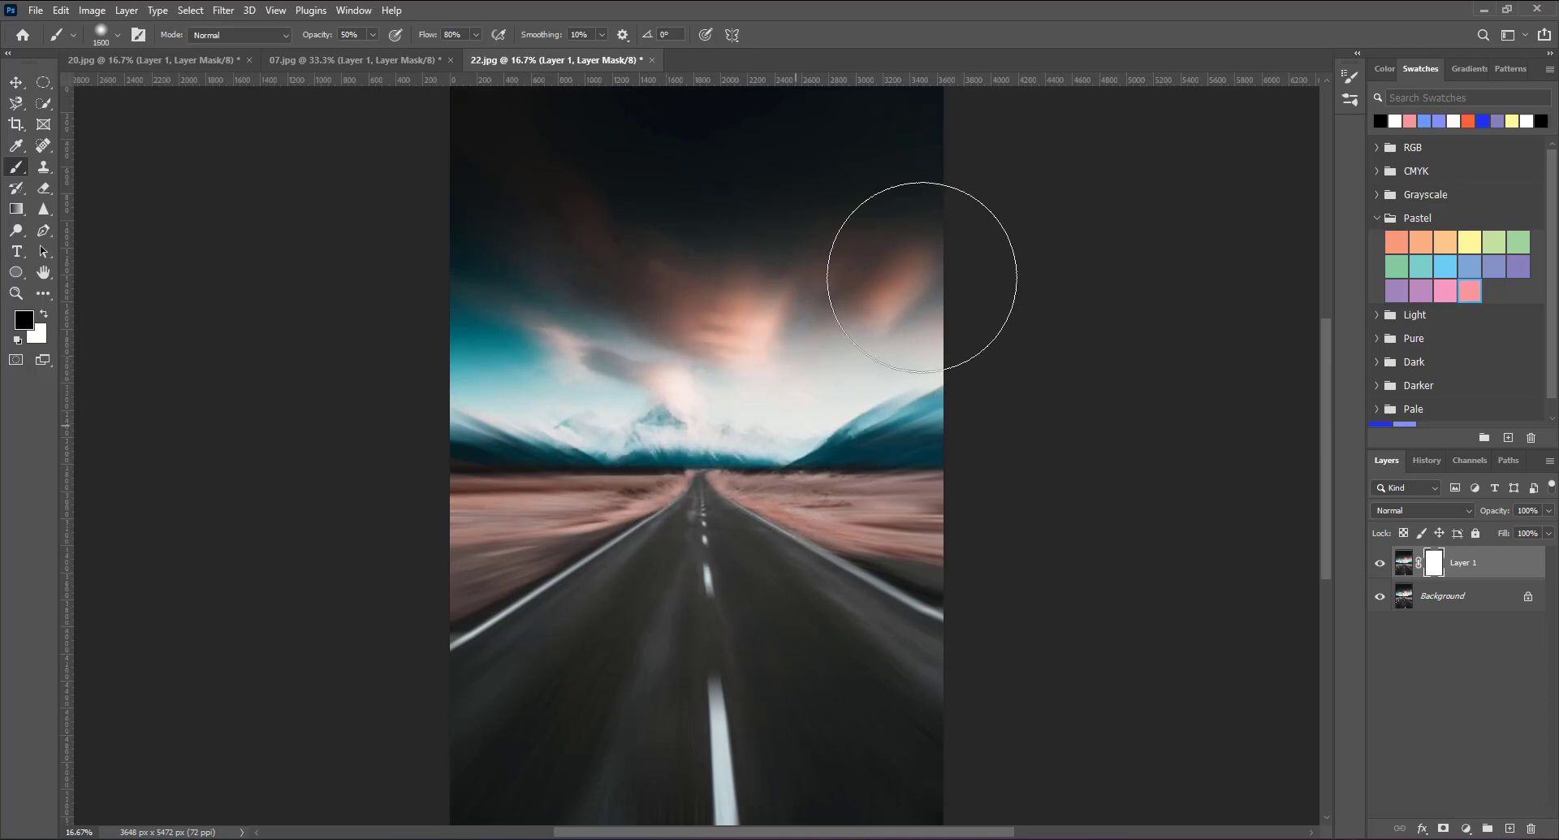
{"action": "mouse_move", "coordinate": [921, 277]}
{"action": "left_mouse_down"}
{"action": "mouse_move", "coordinate": [558, 244]}
{"action": "mouse_move", "coordinate": [752, 216]}
{"action": "left_mouse_up"}
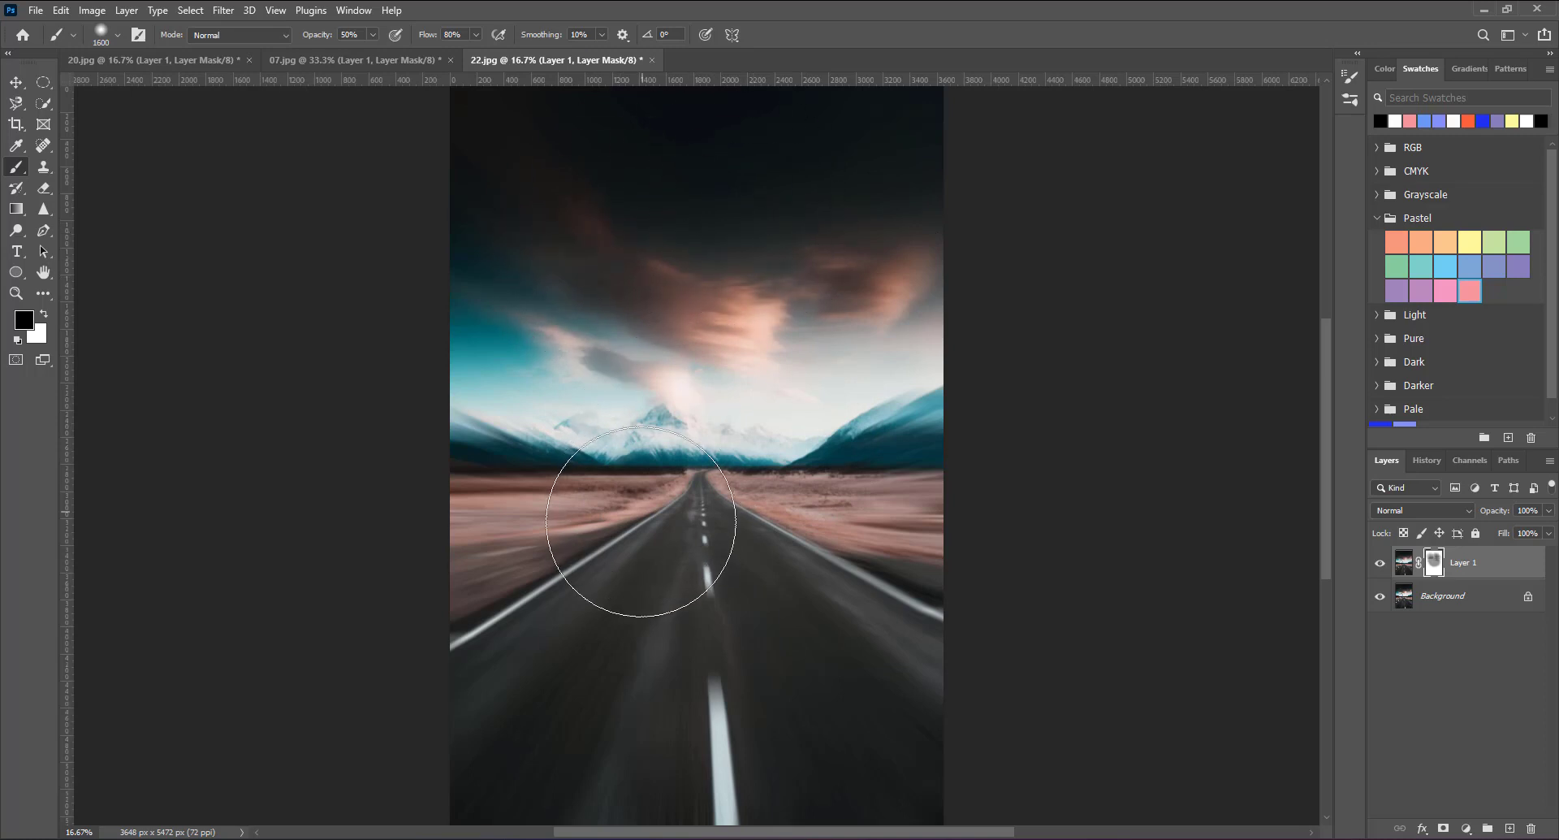
{"action": "mouse_move", "coordinate": [641, 521]}
{"action": "left_mouse_down"}
{"action": "mouse_move", "coordinate": [575, 558]}
{"action": "mouse_move", "coordinate": [818, 522]}
{"action": "mouse_move", "coordinate": [818, 540]}
{"action": "left_mouse_up"}
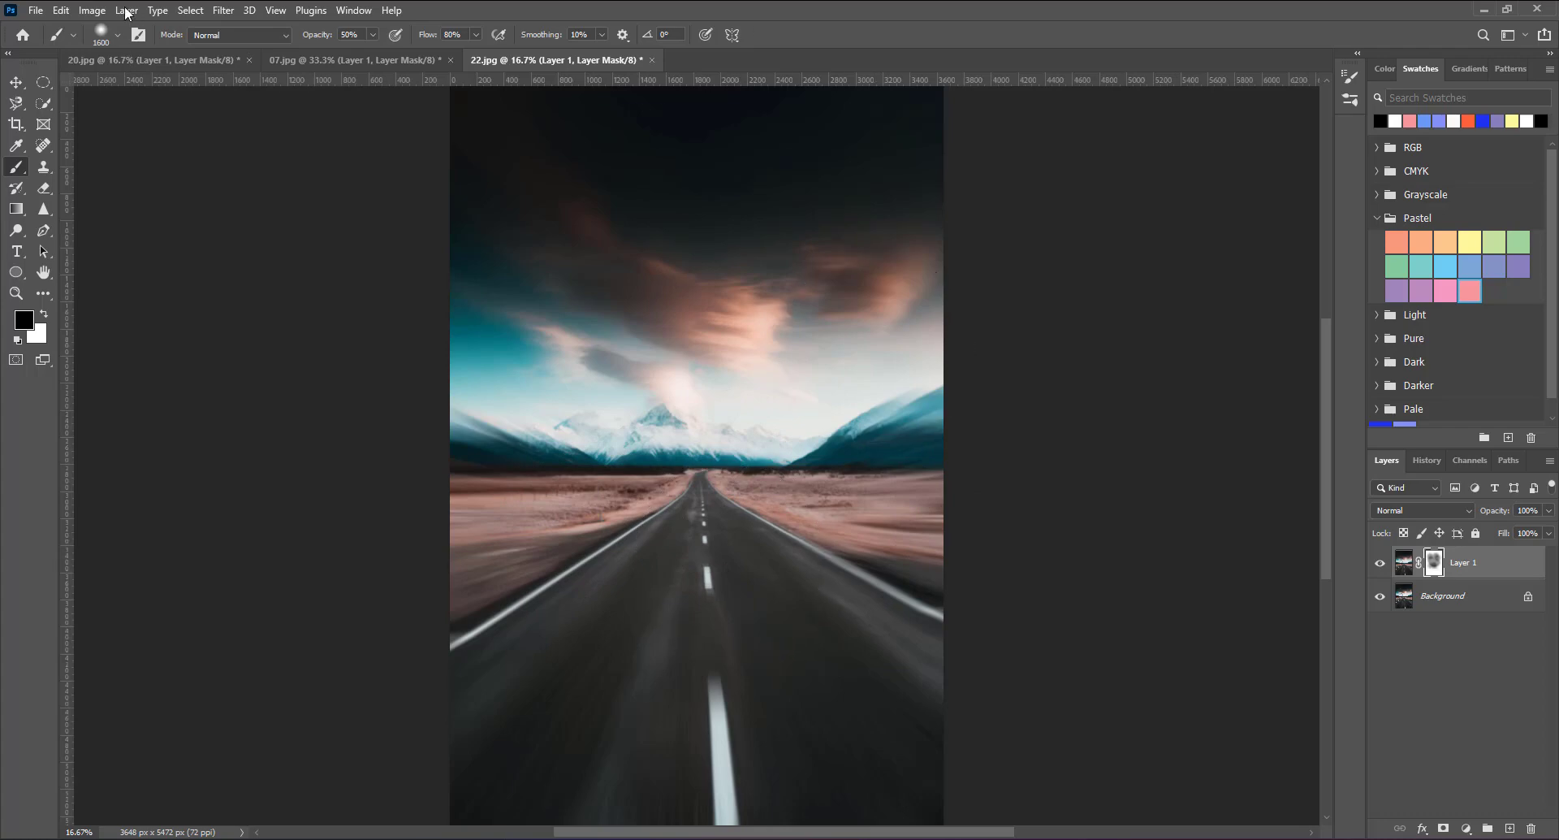
Step: Browse the menus and filter list, then dismiss them without applying anything
{"action": "left_click", "coordinate": [92, 10]}
{"action": "left_click", "coordinate": [224, 10]}
{"action": "mouse_move", "coordinate": [312, 217]}
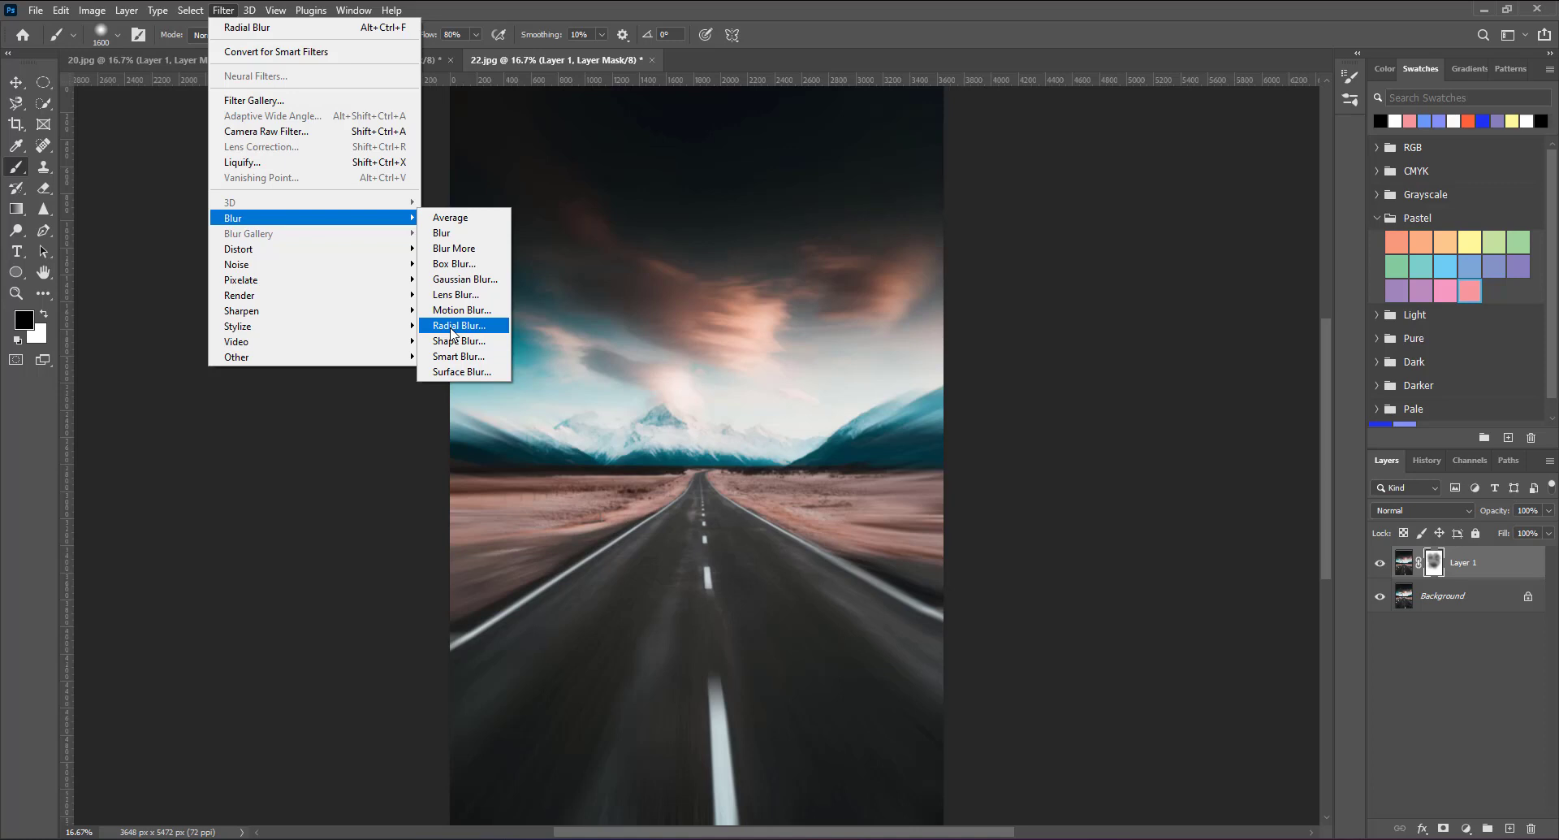
{"action": "left_click", "coordinate": [1007, 7]}
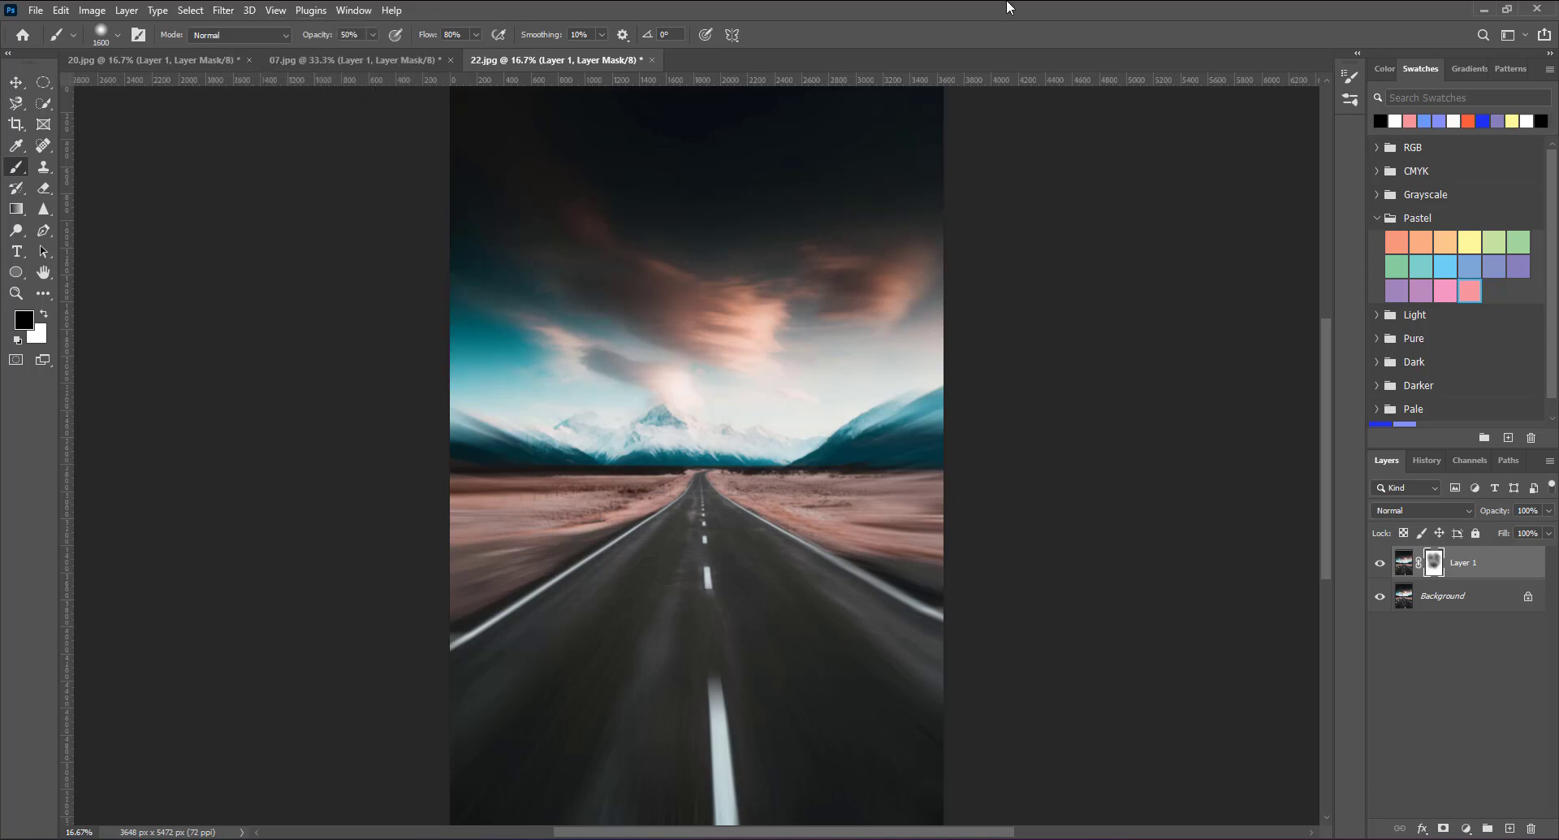
Step: Add an empty Layer 2 above the road photo and reset the foreground colour to black
{"action": "key", "text": "v"}
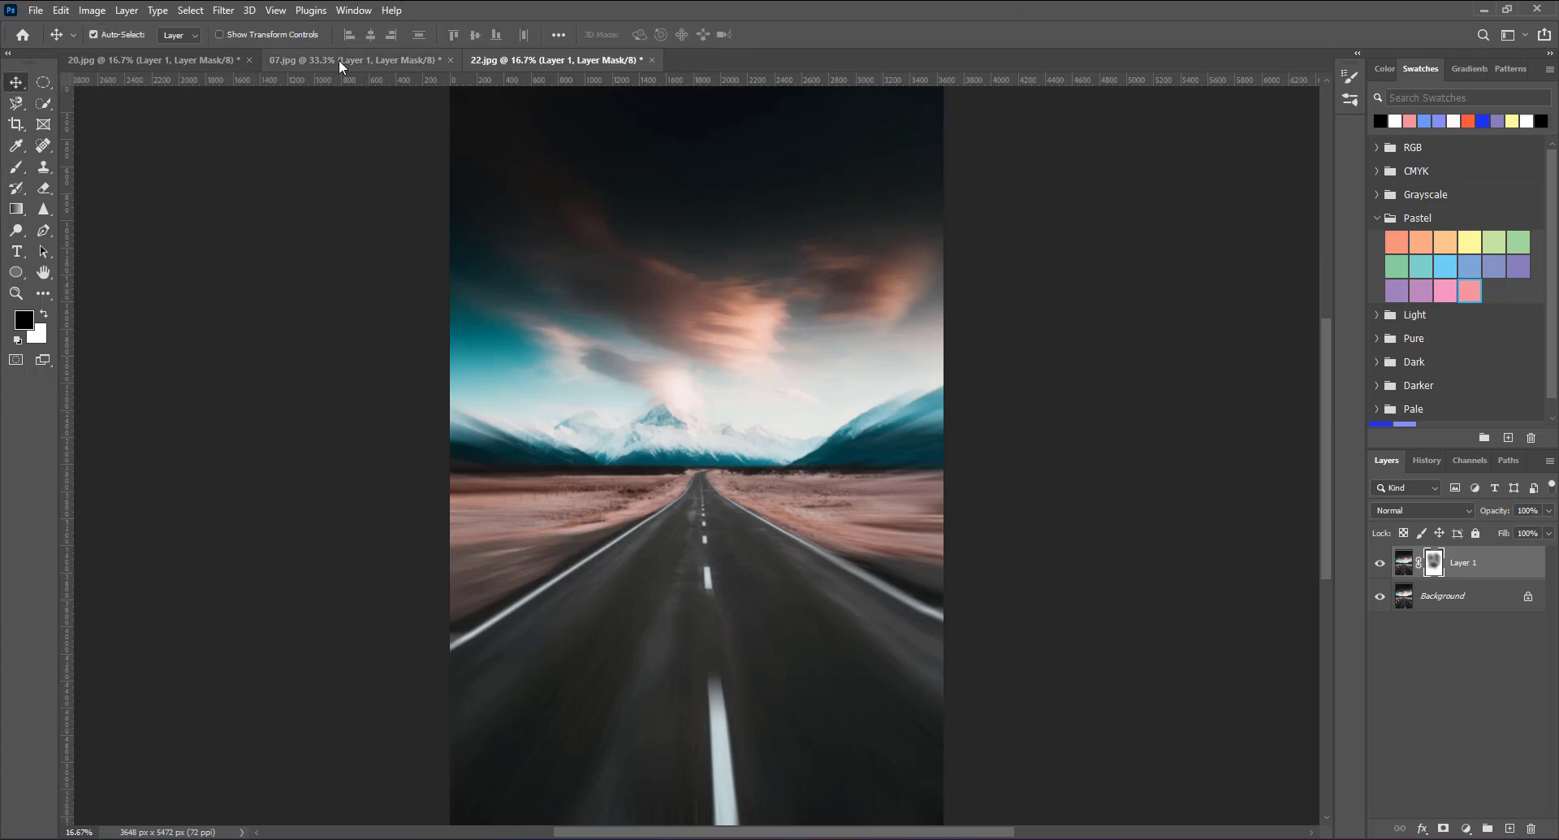
{"action": "left_click", "coordinate": [339, 59]}
{"action": "left_click", "coordinate": [495, 60]}
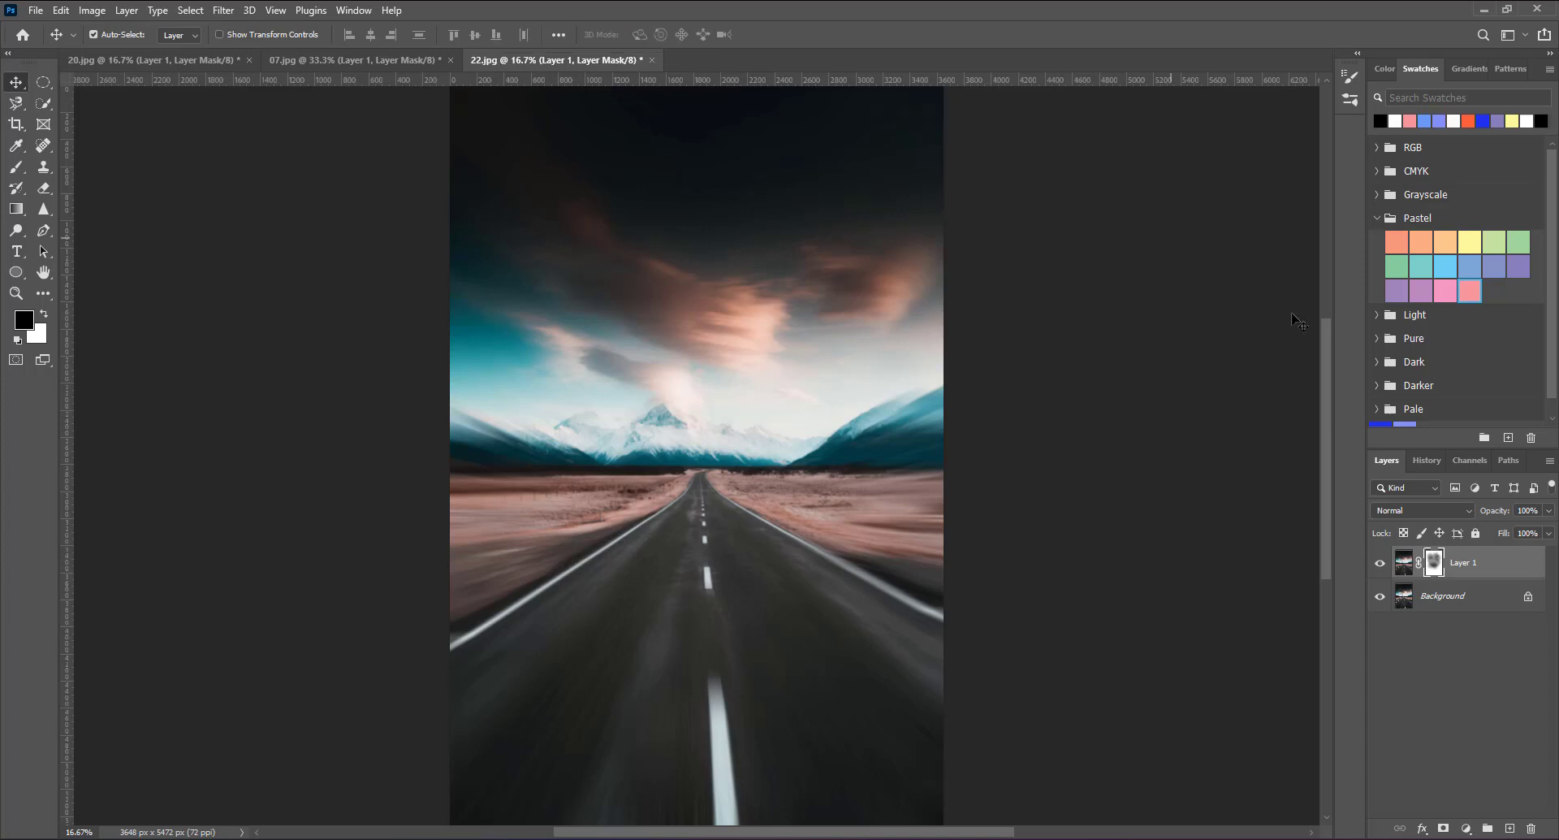
{"action": "left_click", "coordinate": [1508, 828]}
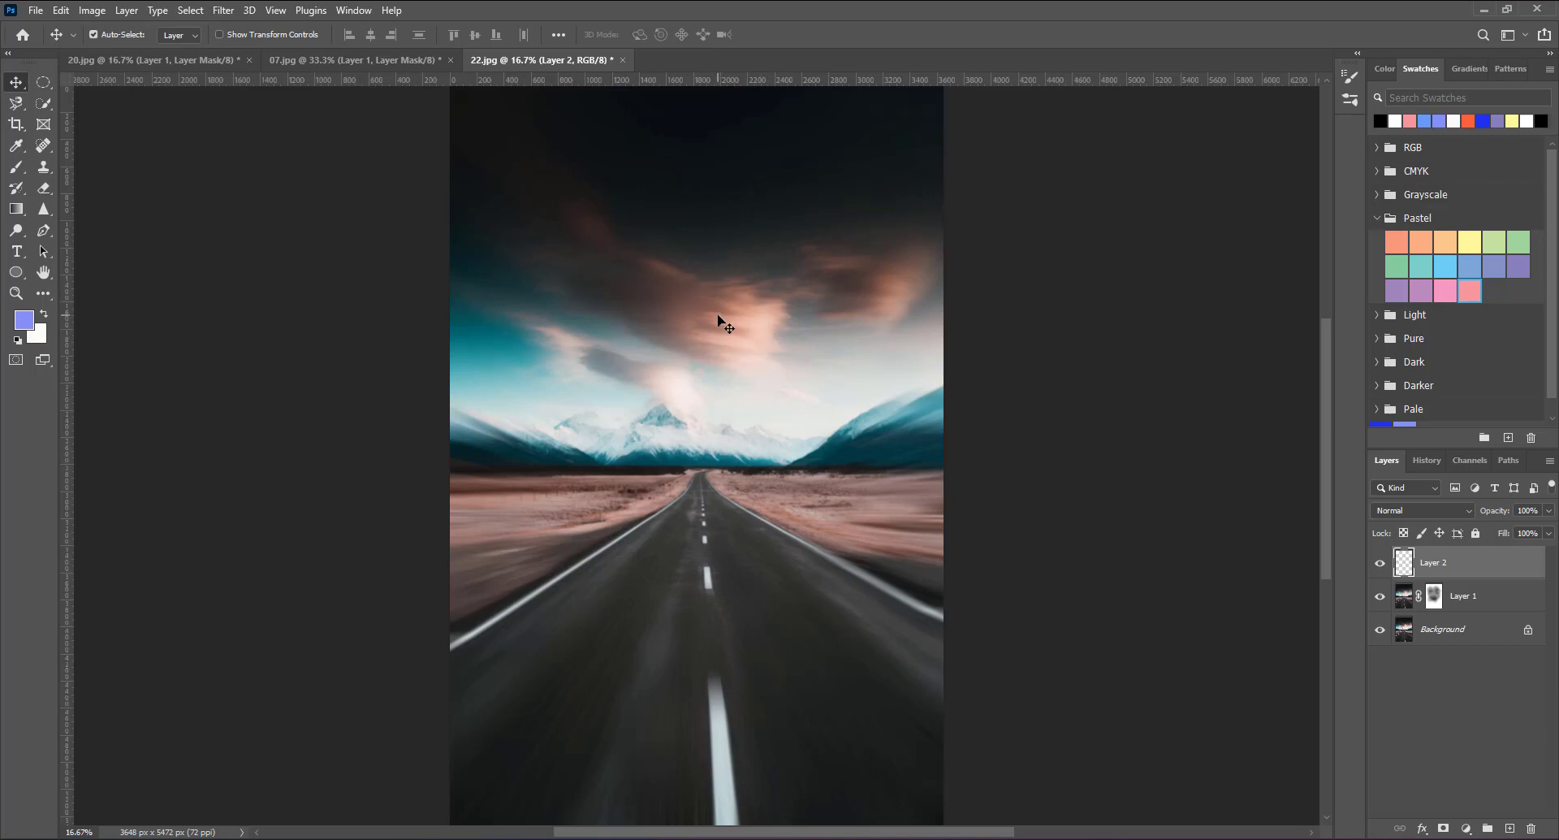
{"action": "left_click", "coordinate": [17, 342]}
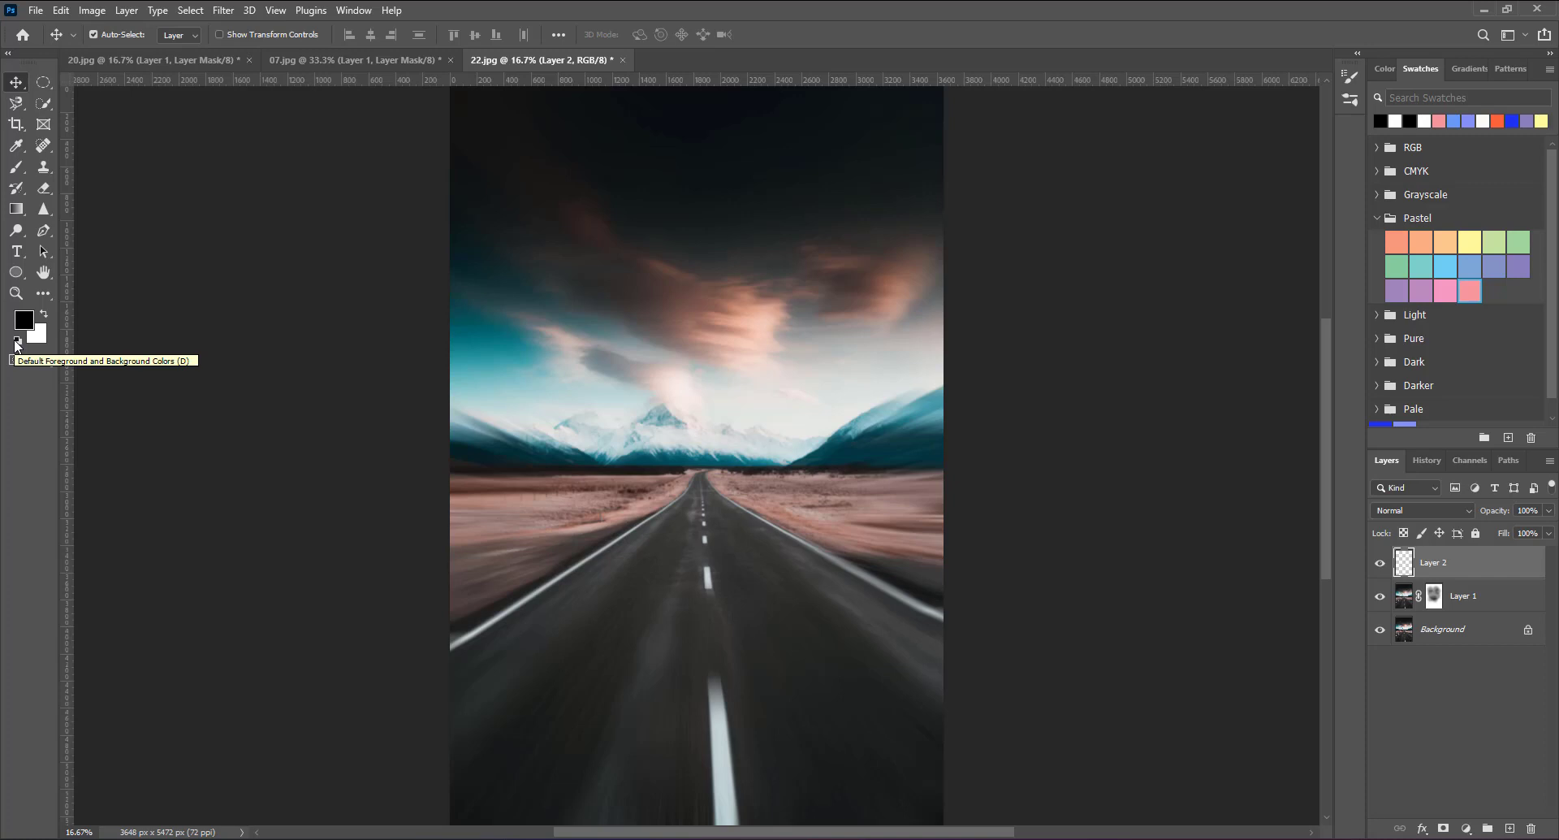
Step: Leave Layer 2's blend mode unchanged and select the Paint Bucket Tool
{"action": "left_click", "coordinate": [1385, 506]}
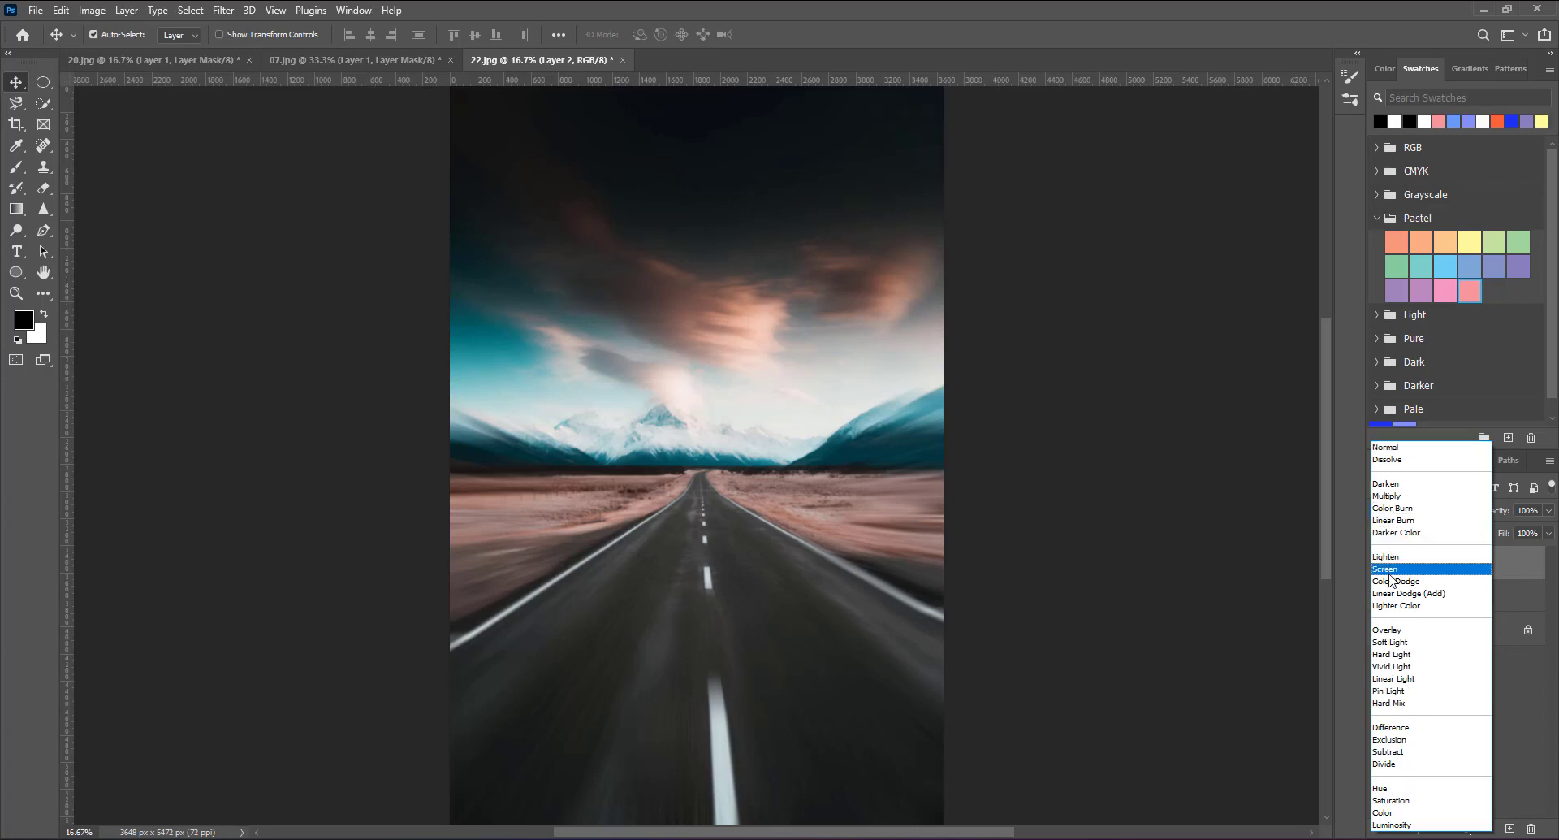
{"action": "key", "text": "Escape"}
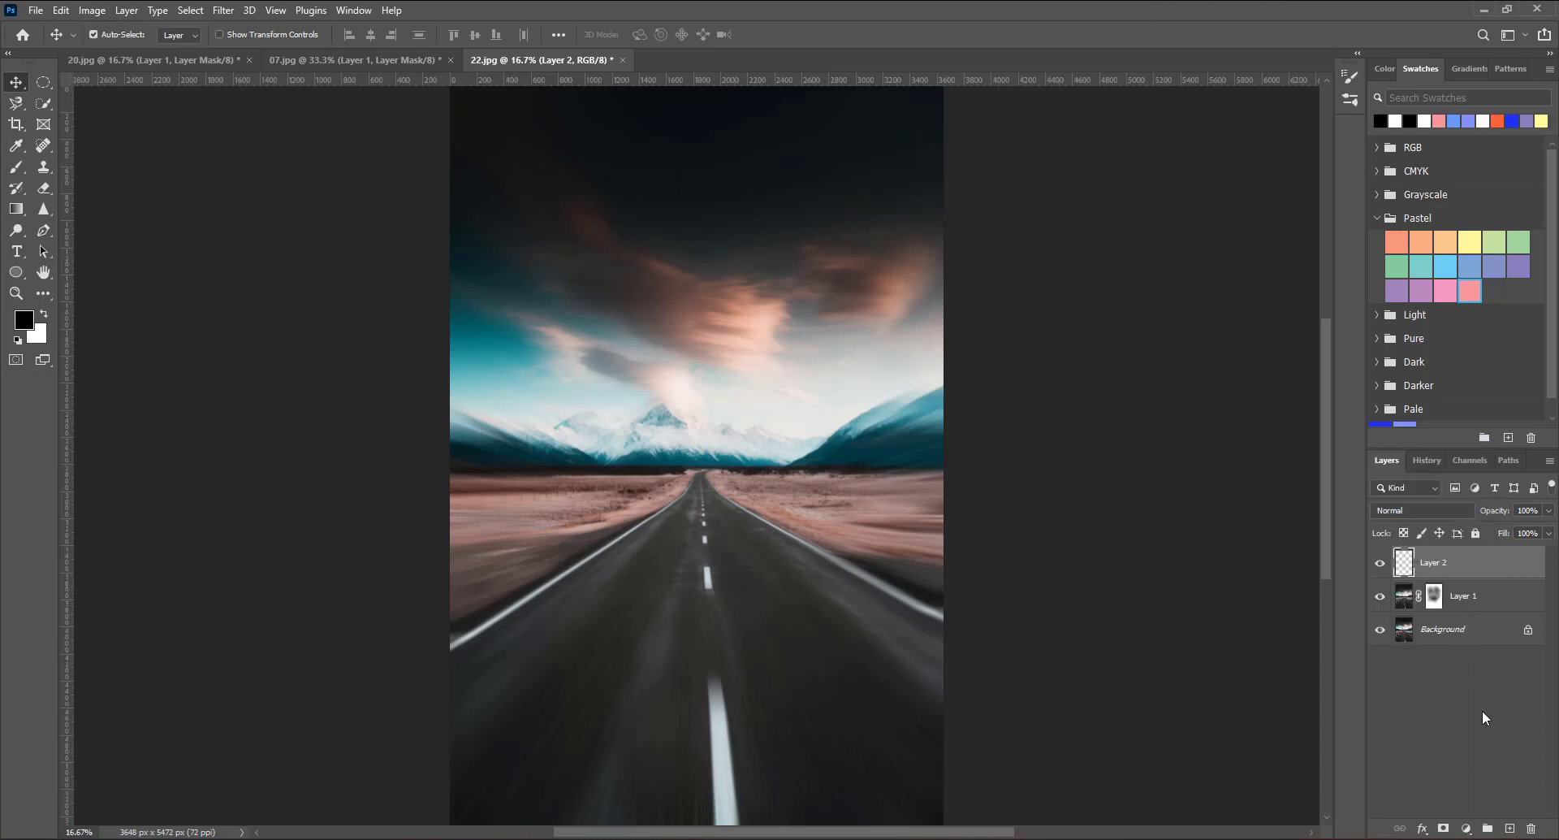
{"action": "left_click", "coordinate": [1433, 563]}
{"action": "left_click", "coordinate": [18, 212]}
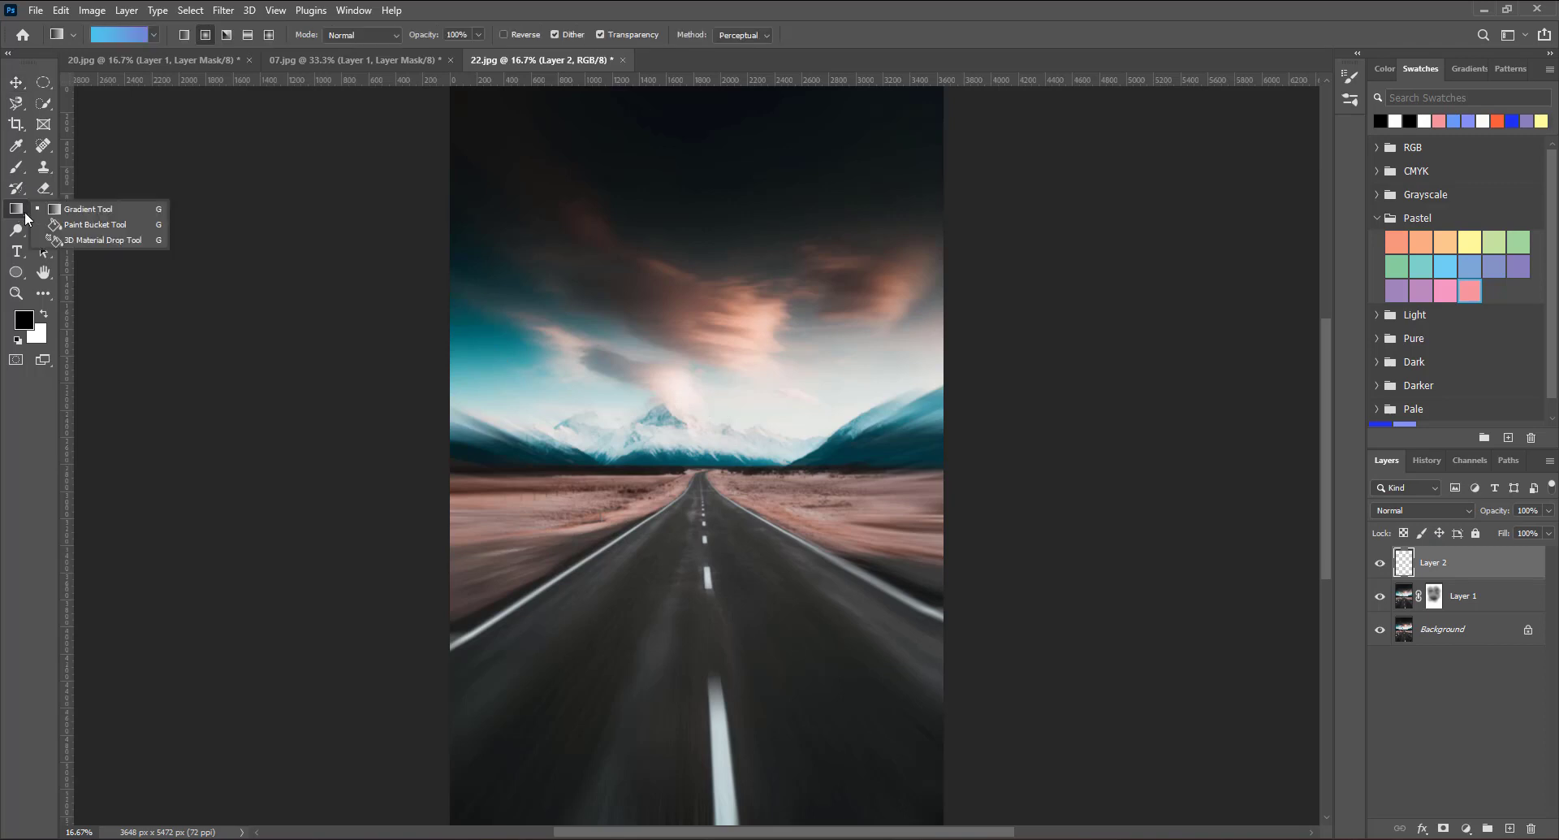
{"action": "left_click", "coordinate": [88, 226]}
Step: Fill Layer 2 with solid black and start a Lens Flare with its centre nudged up-right
{"action": "left_click", "coordinate": [569, 319]}
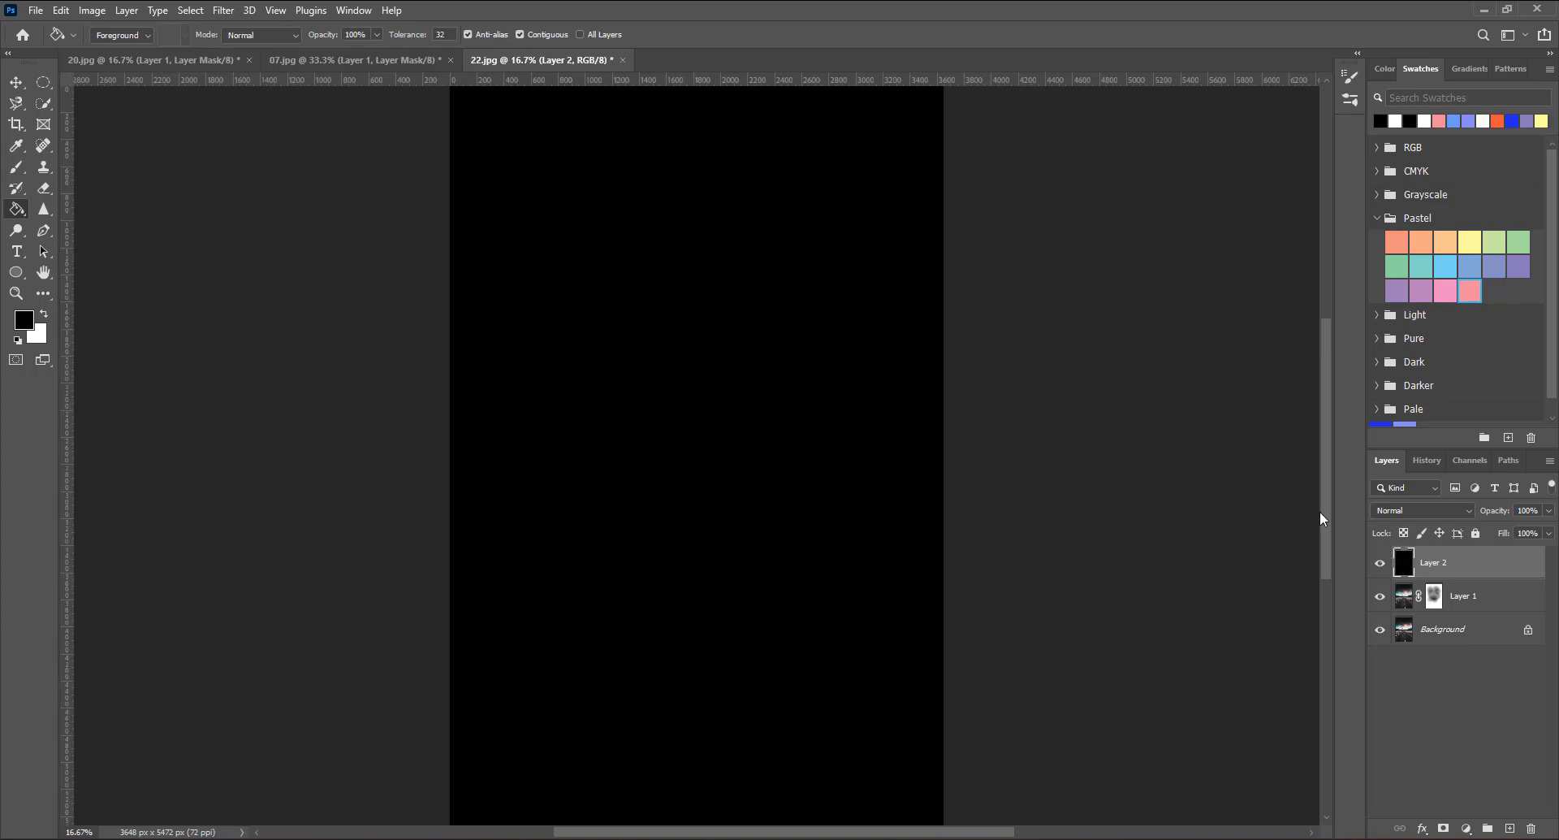
{"action": "left_click", "coordinate": [221, 10]}
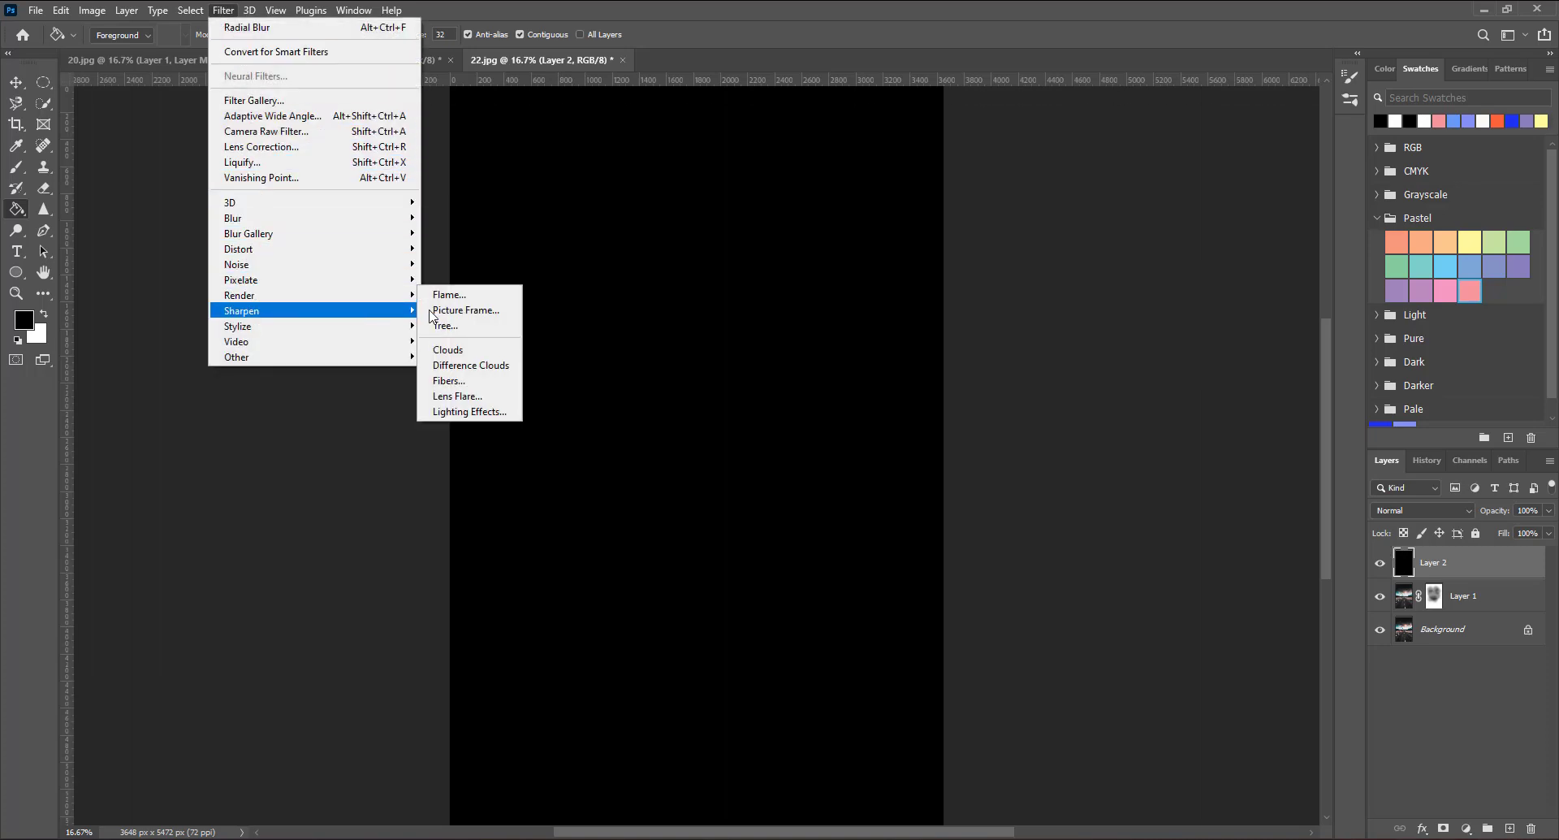
{"action": "mouse_move", "coordinate": [241, 295]}
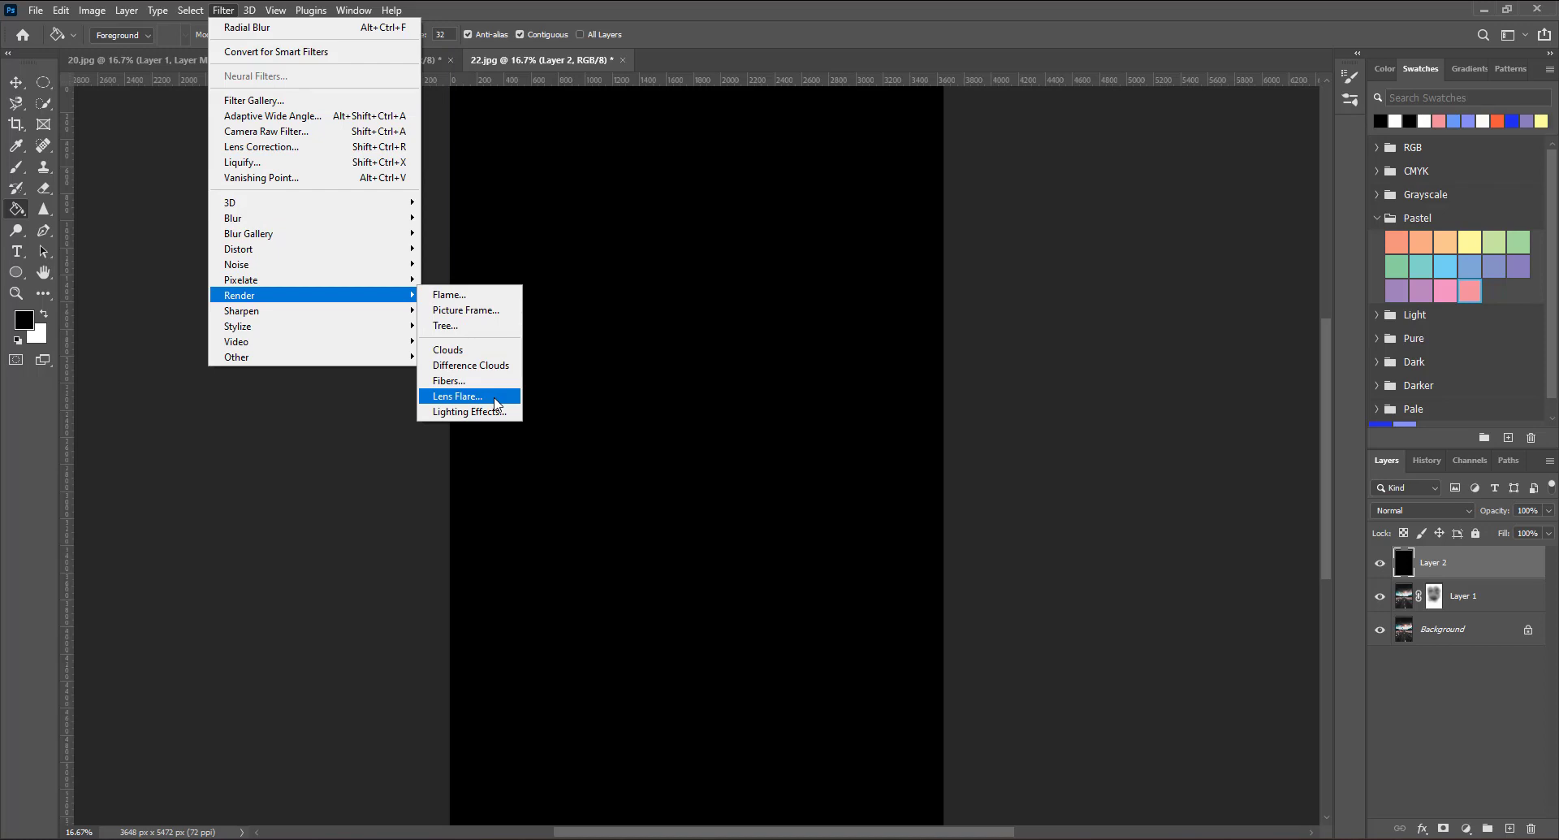
{"action": "left_click", "coordinate": [496, 403]}
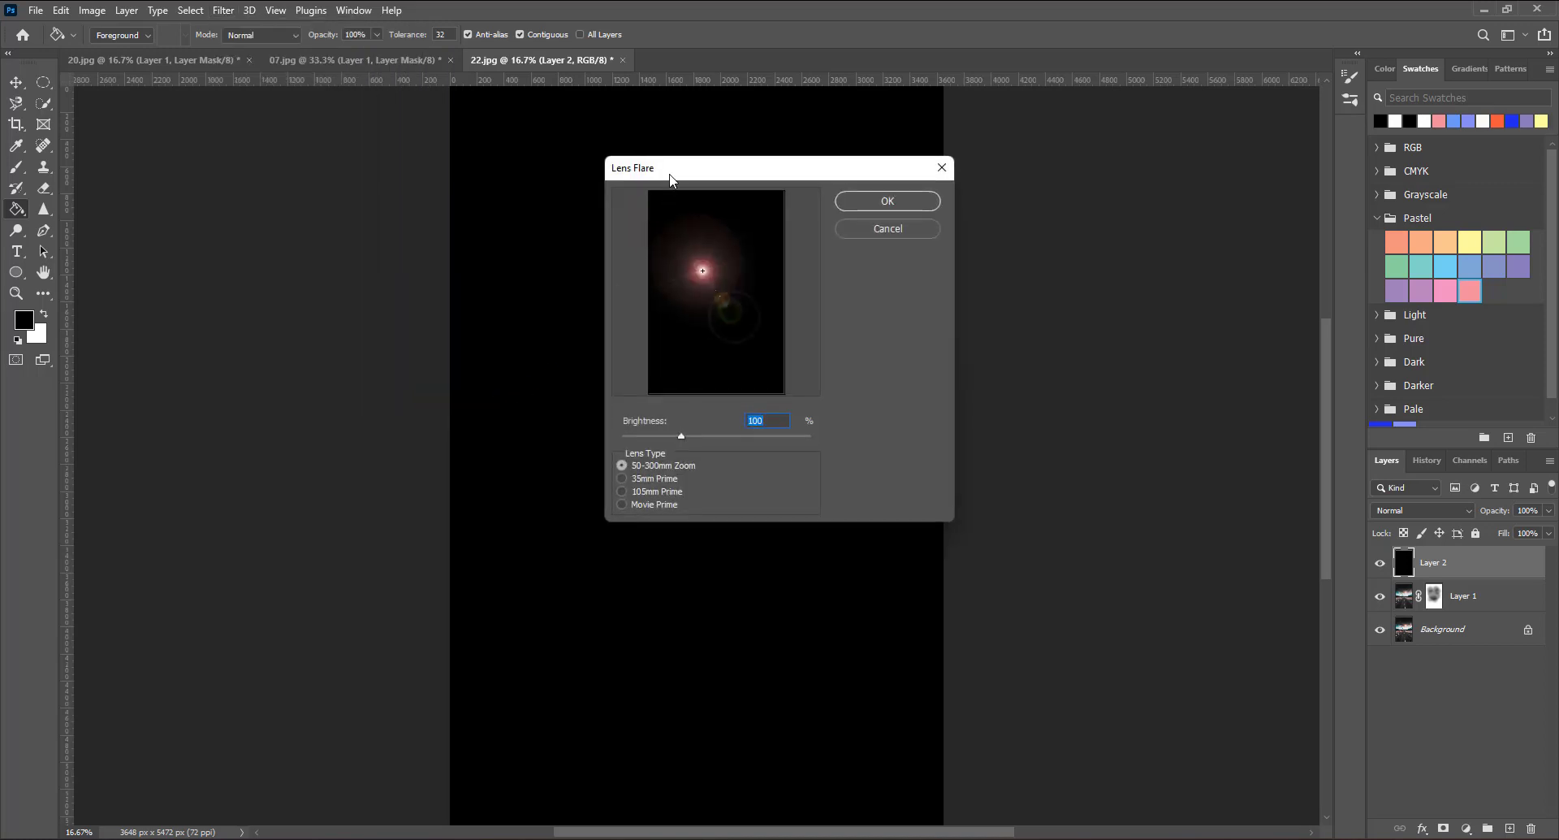
{"action": "left_click_drag", "start_coordinate": [671, 168], "coordinate": [817, 148]}
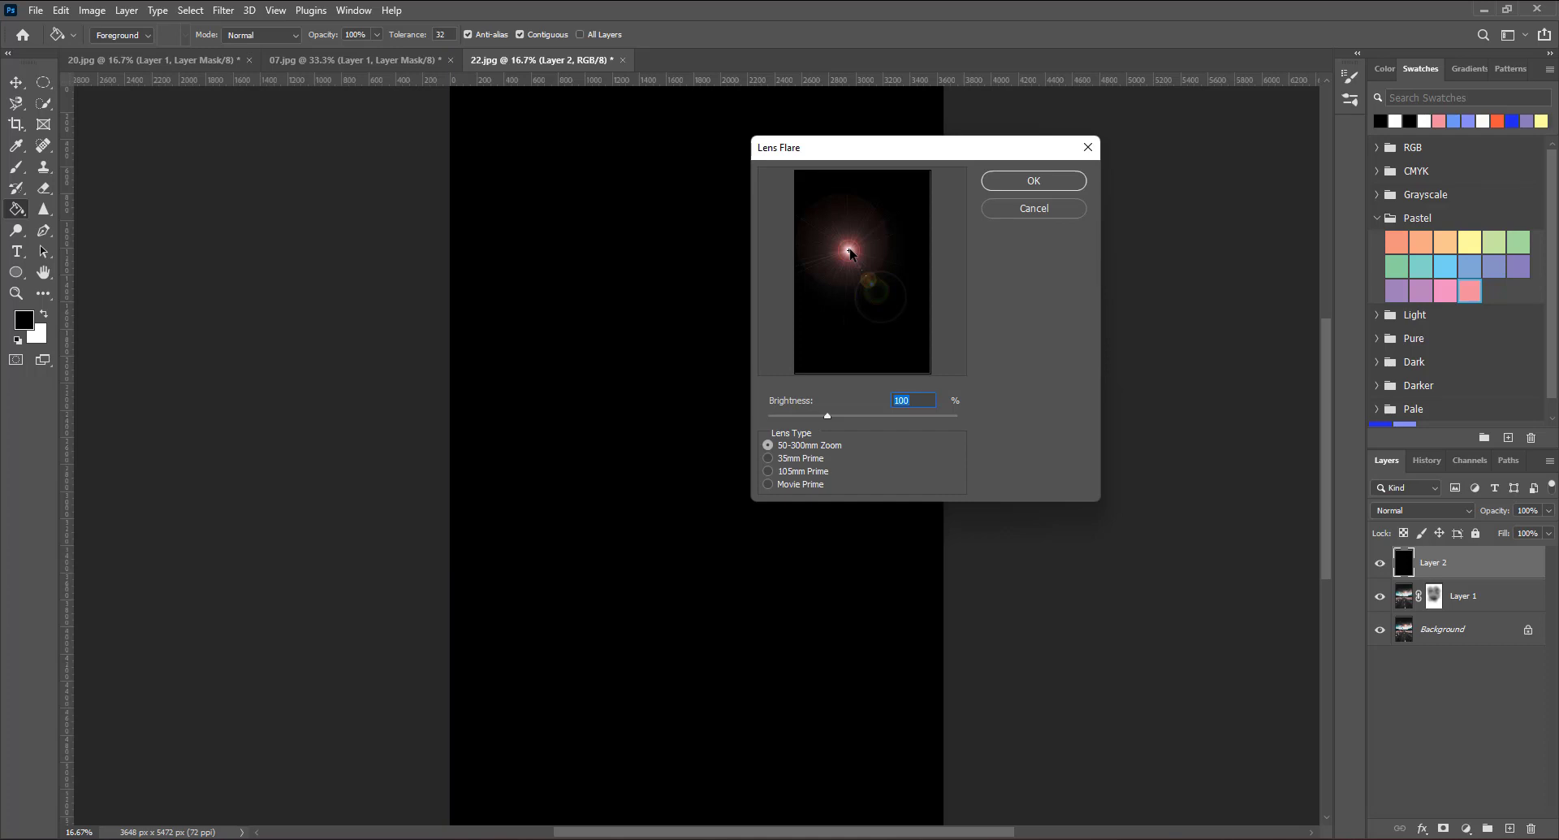
{"action": "mouse_move", "coordinate": [851, 253]}
{"action": "left_mouse_down"}
{"action": "mouse_move", "coordinate": [894, 228]}
{"action": "mouse_move", "coordinate": [871, 251]}
{"action": "mouse_move", "coordinate": [864, 236]}
{"action": "left_mouse_up"}
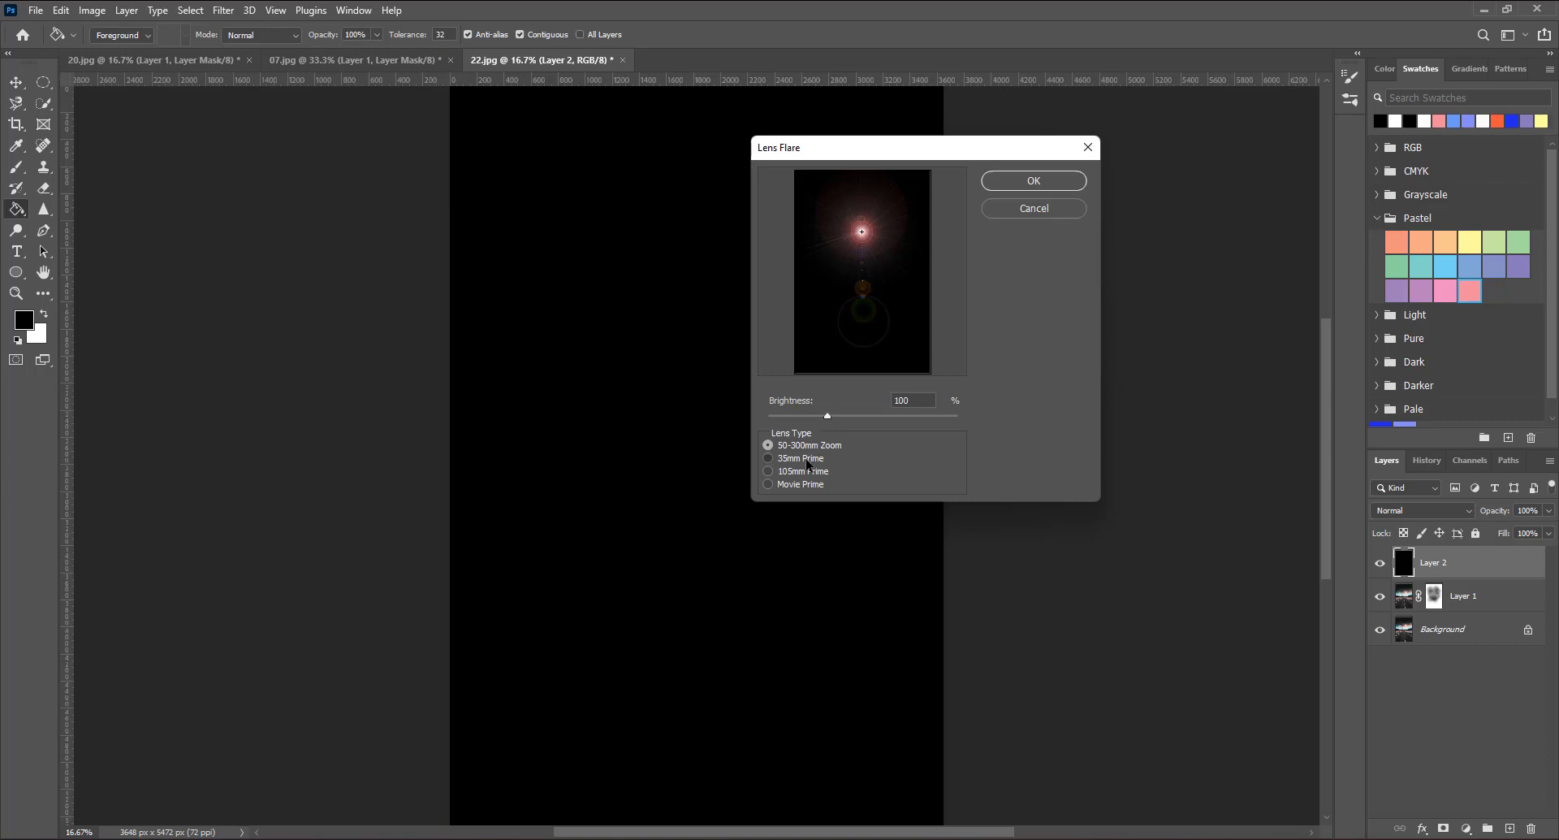
Step: Render the flare using the 50-300mm Zoom lens at brightness 111
{"action": "left_click", "coordinate": [804, 459]}
{"action": "left_click", "coordinate": [804, 473]}
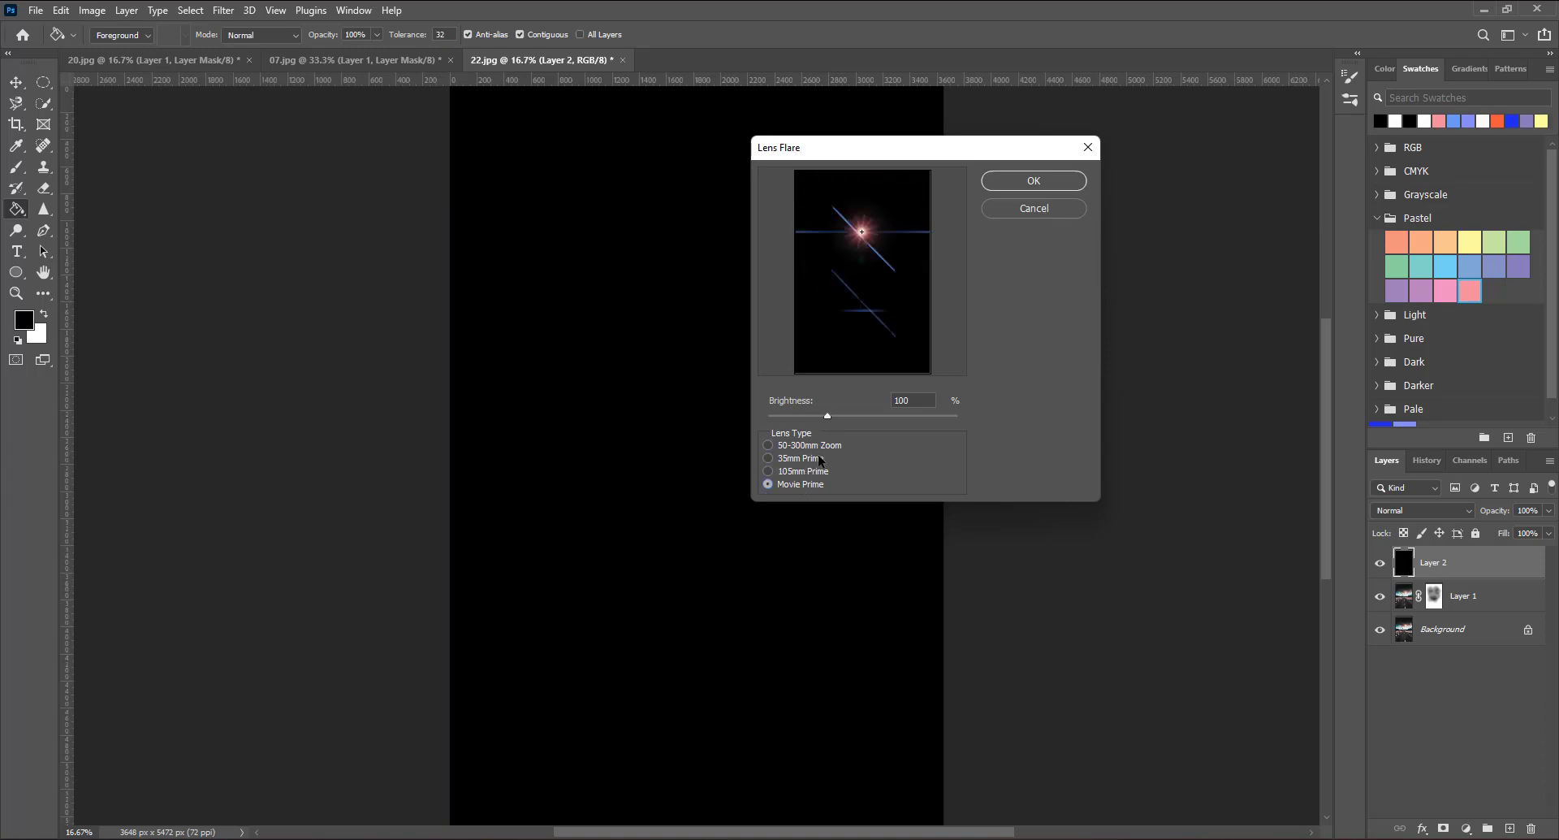
{"action": "left_click", "coordinate": [812, 446]}
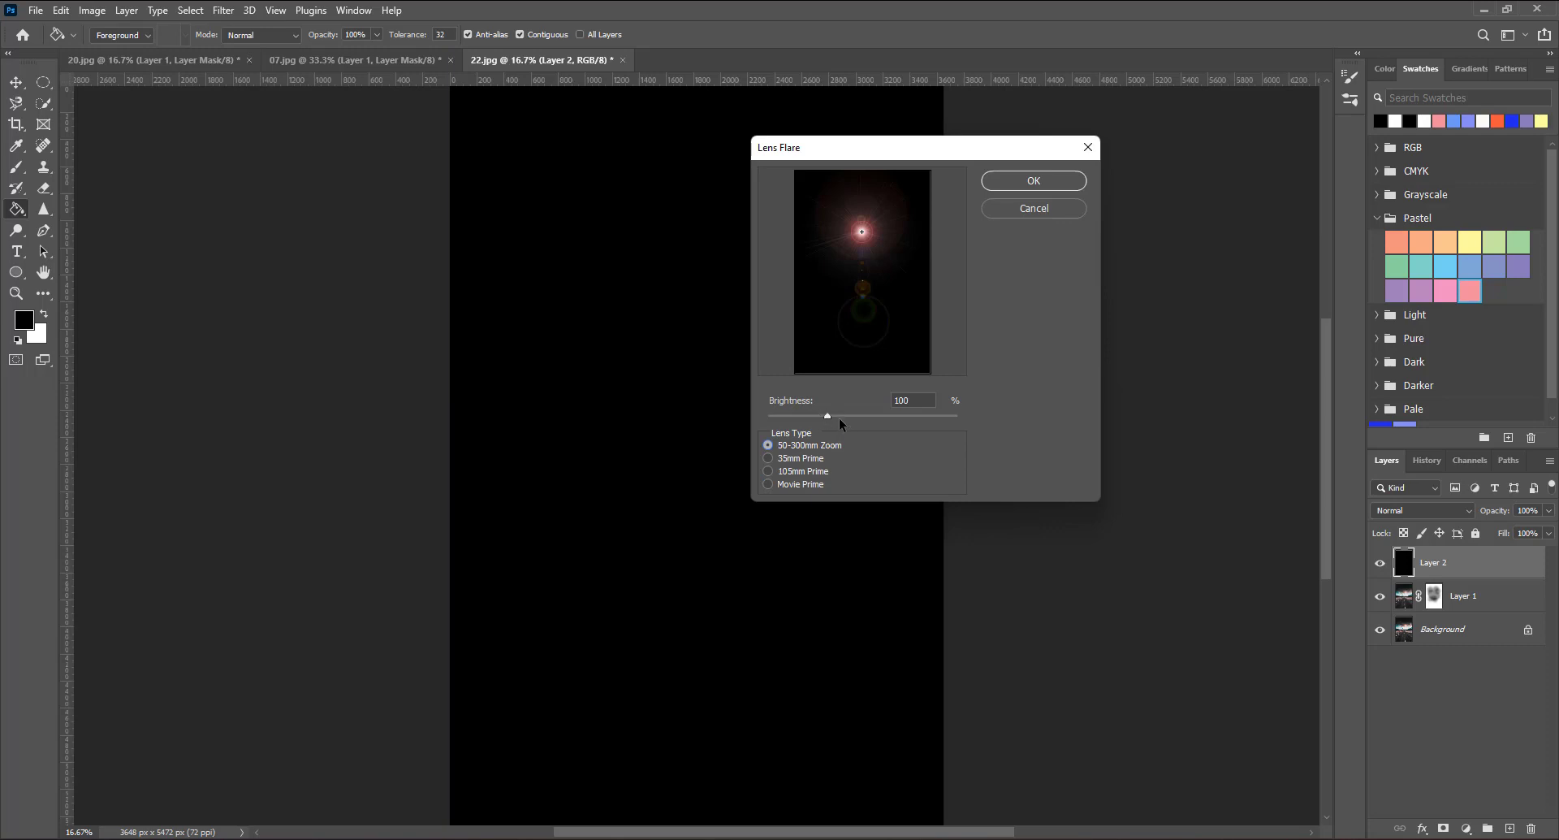
{"action": "left_click", "coordinate": [840, 417]}
{"action": "left_click_drag", "start_coordinate": [839, 416], "coordinate": [835, 417]}
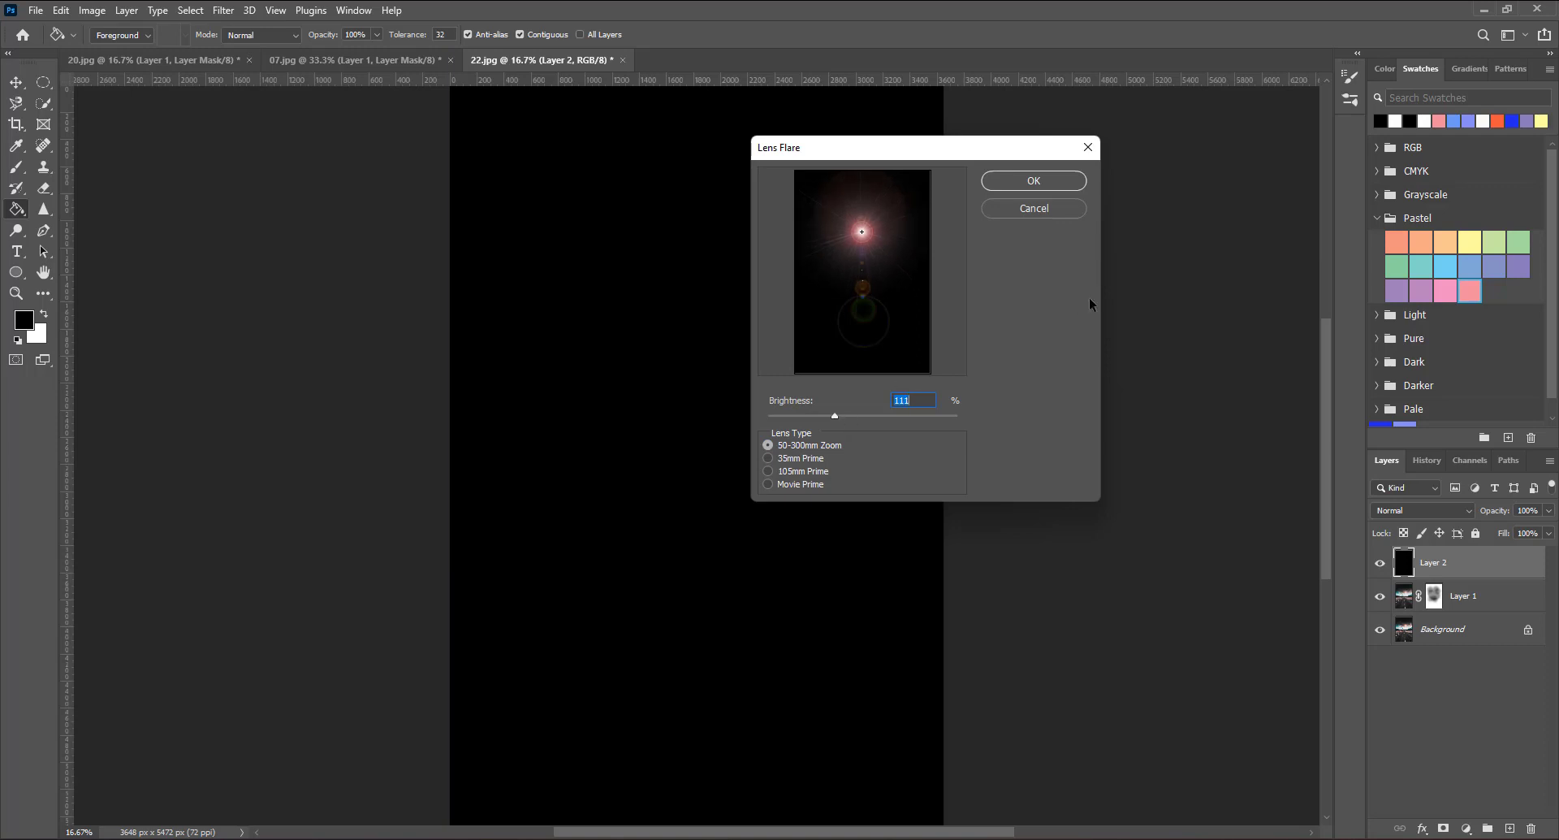
{"action": "left_click", "coordinate": [1025, 177]}
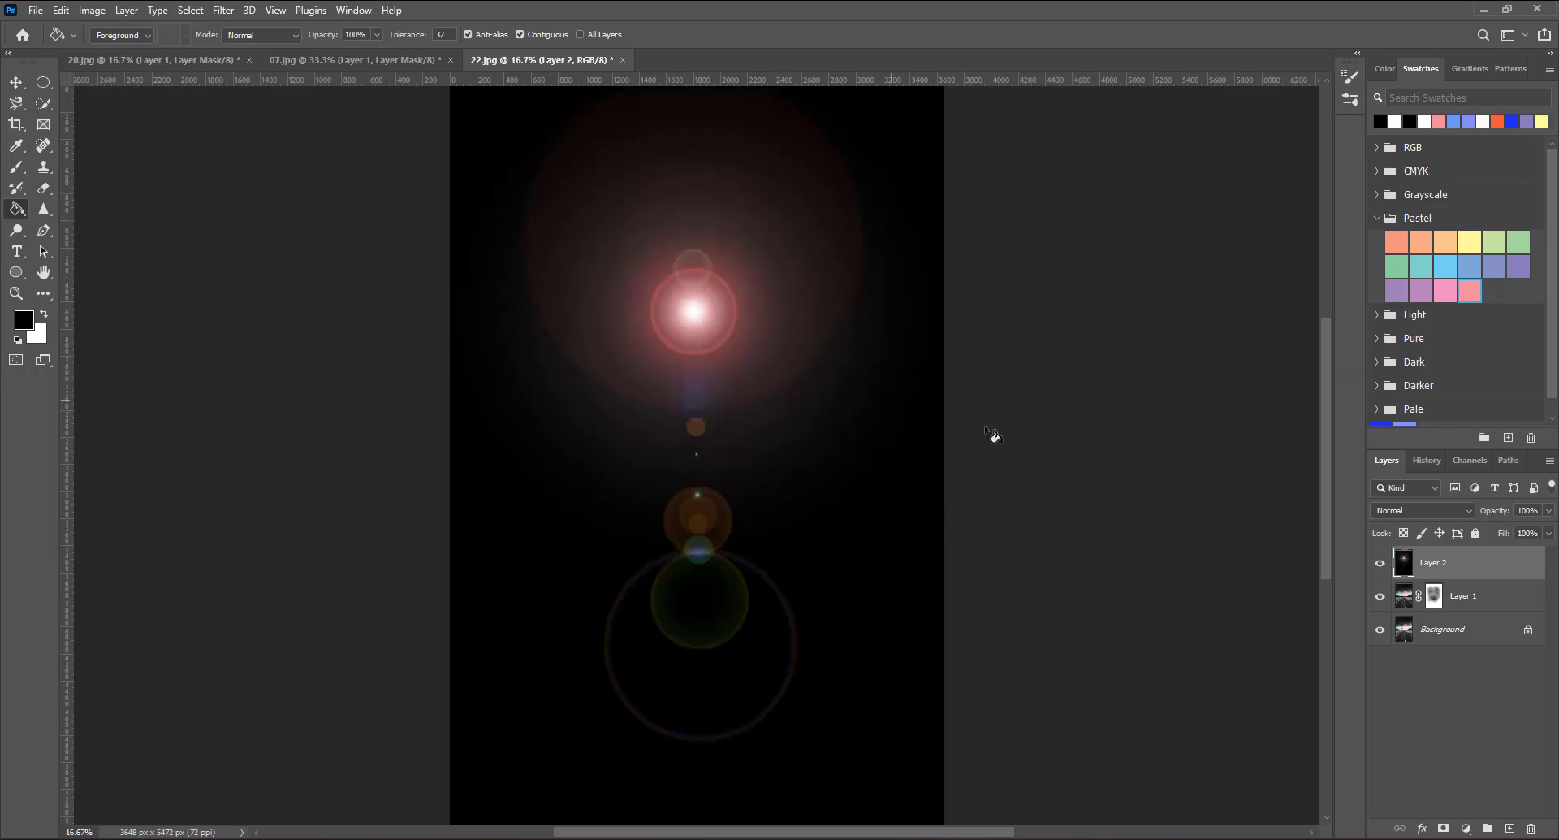
Step: Set Layer 2's blend mode to Screen, after briefly trying Normal, and show the History panel
{"action": "left_click", "coordinate": [1394, 510]}
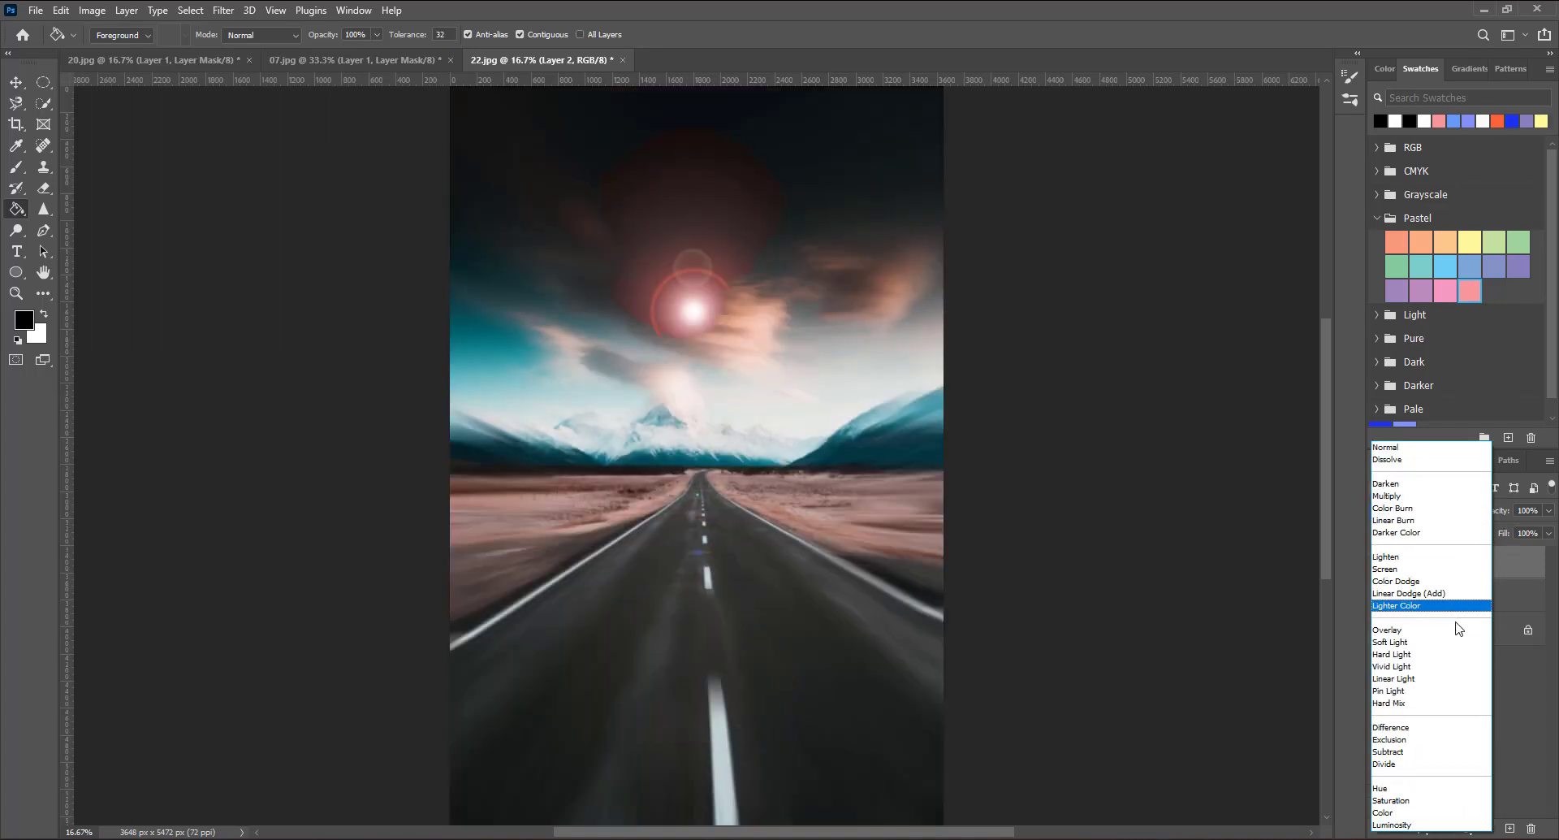
{"action": "left_click", "coordinate": [1441, 569]}
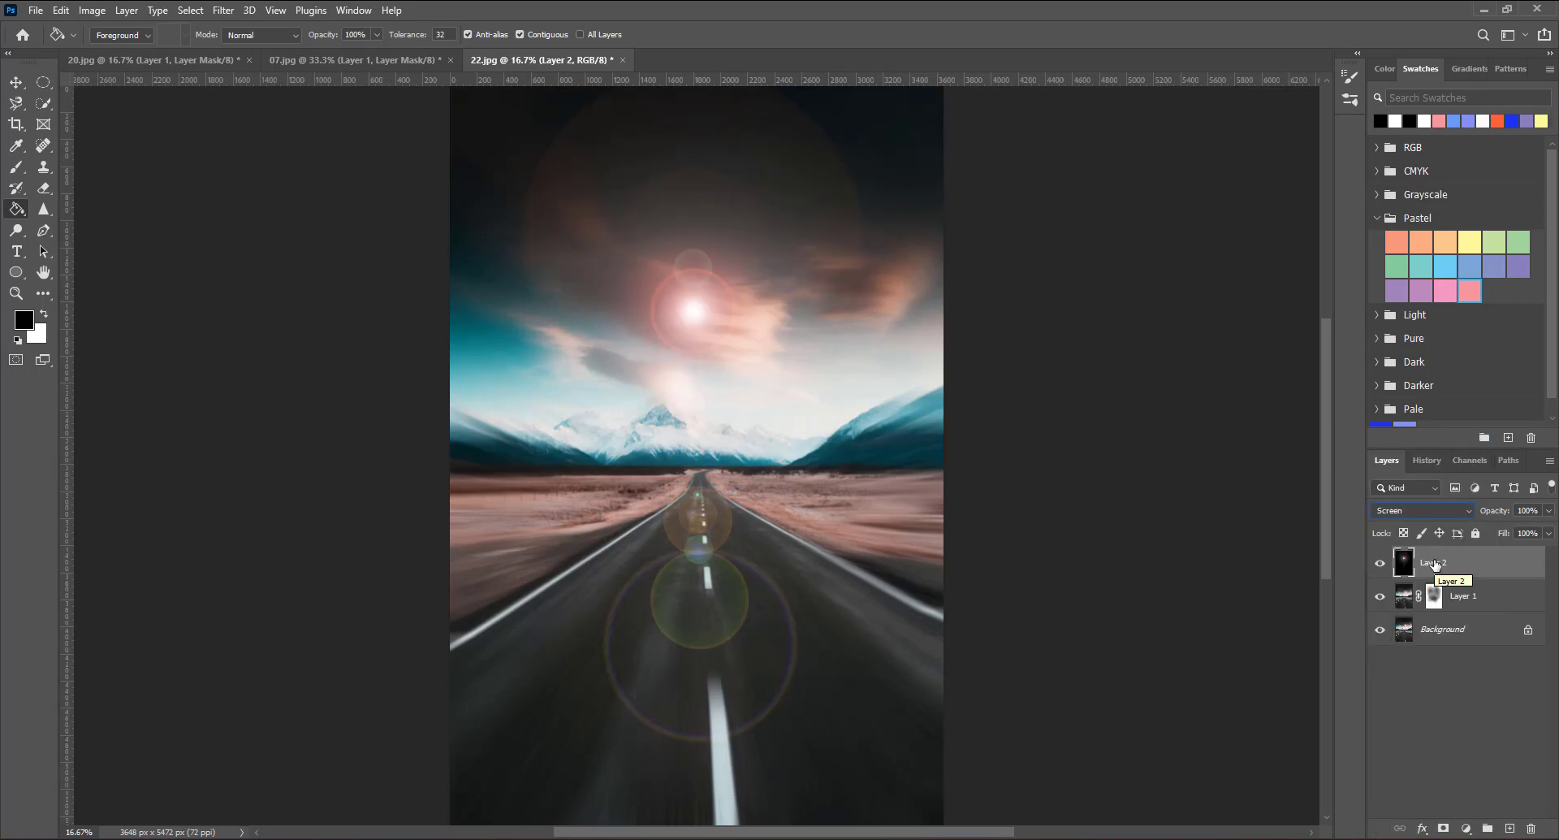
{"action": "left_click", "coordinate": [1420, 512]}
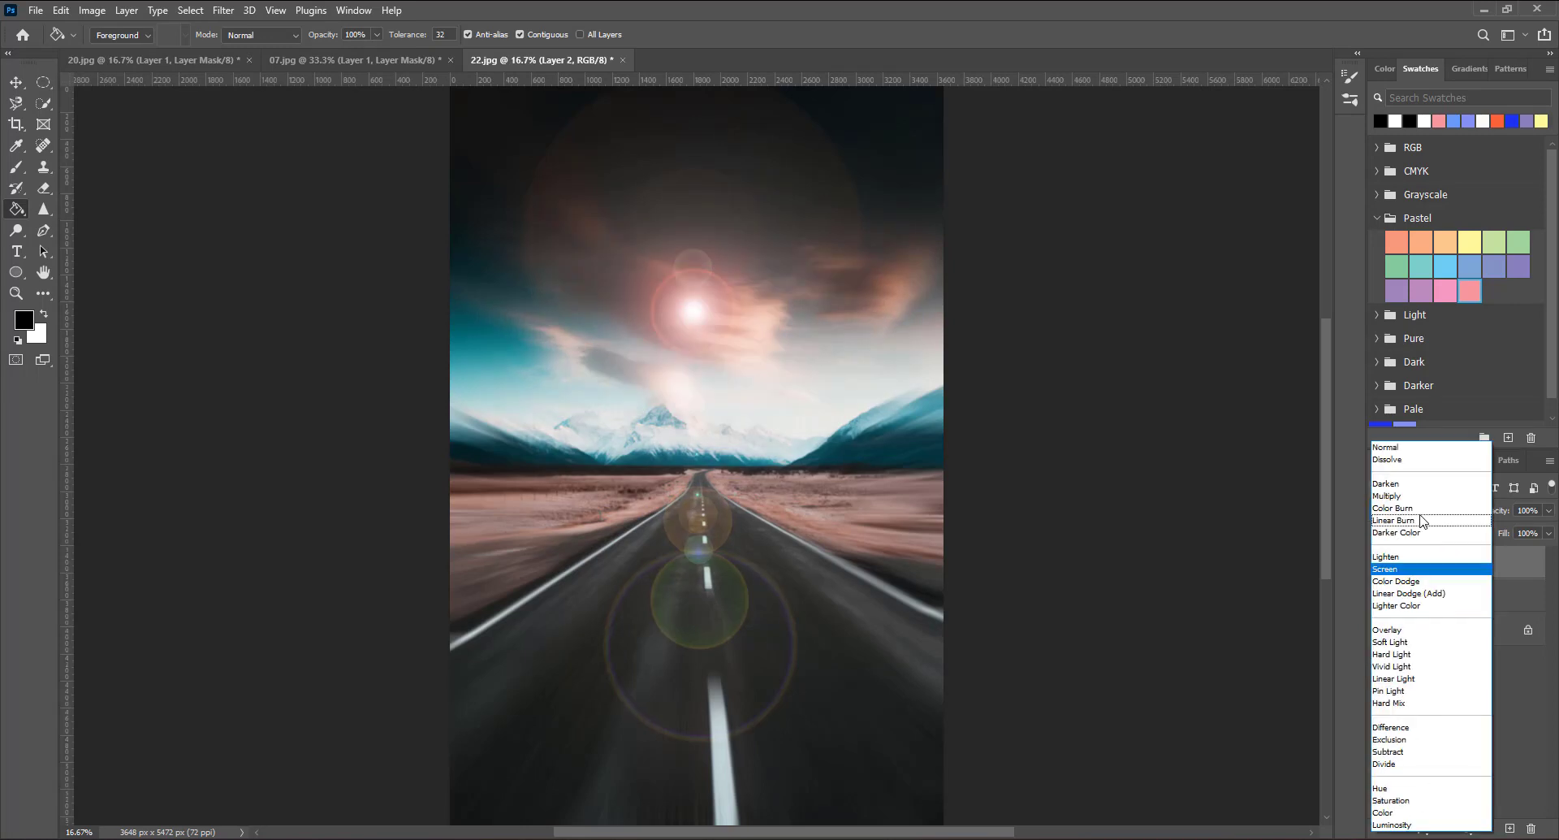
{"action": "left_click", "coordinate": [1403, 481]}
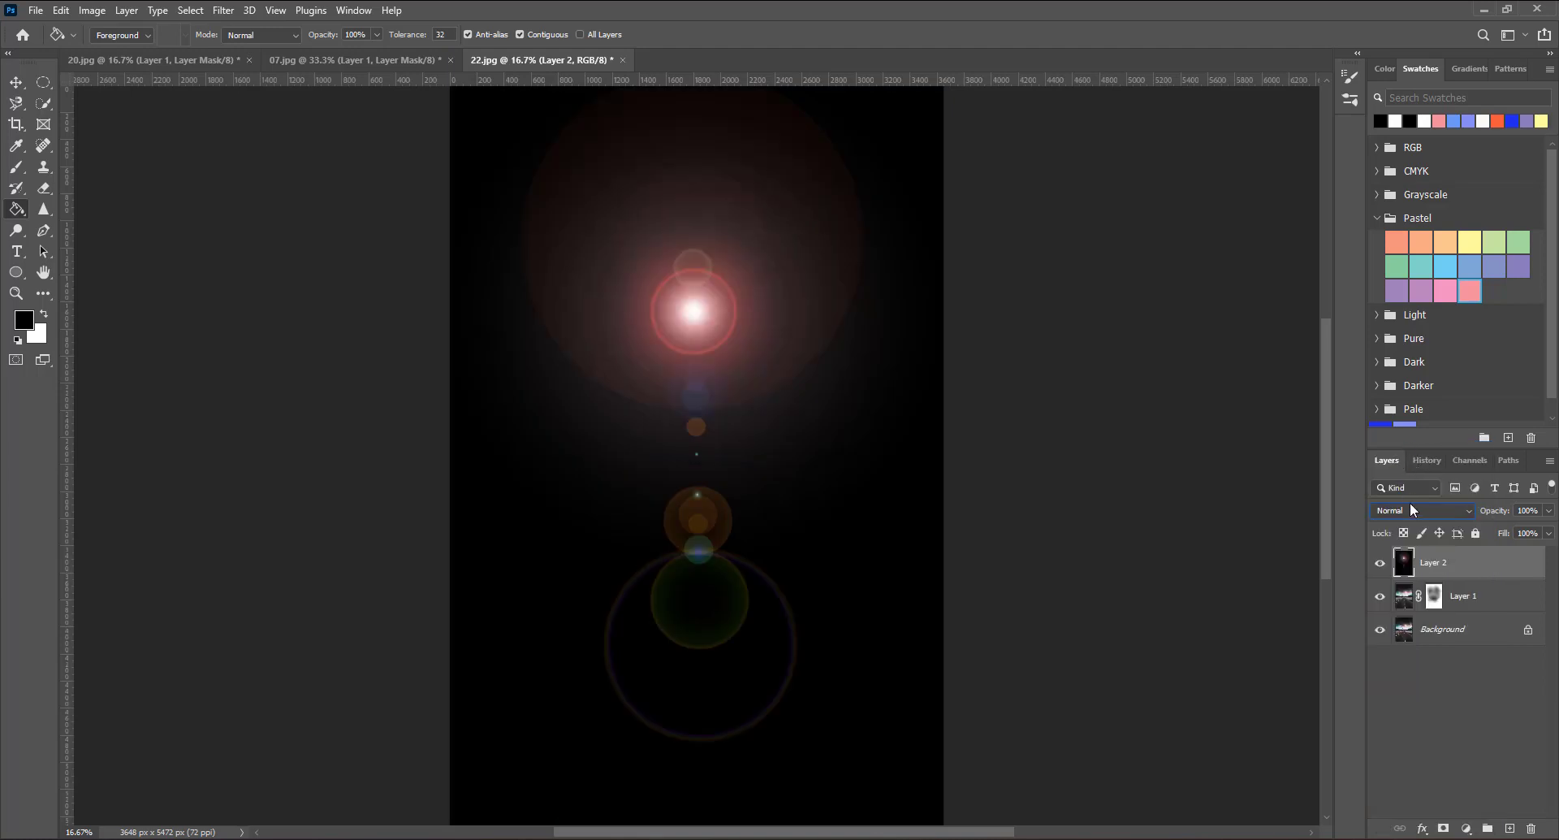
{"action": "left_click", "coordinate": [1411, 511]}
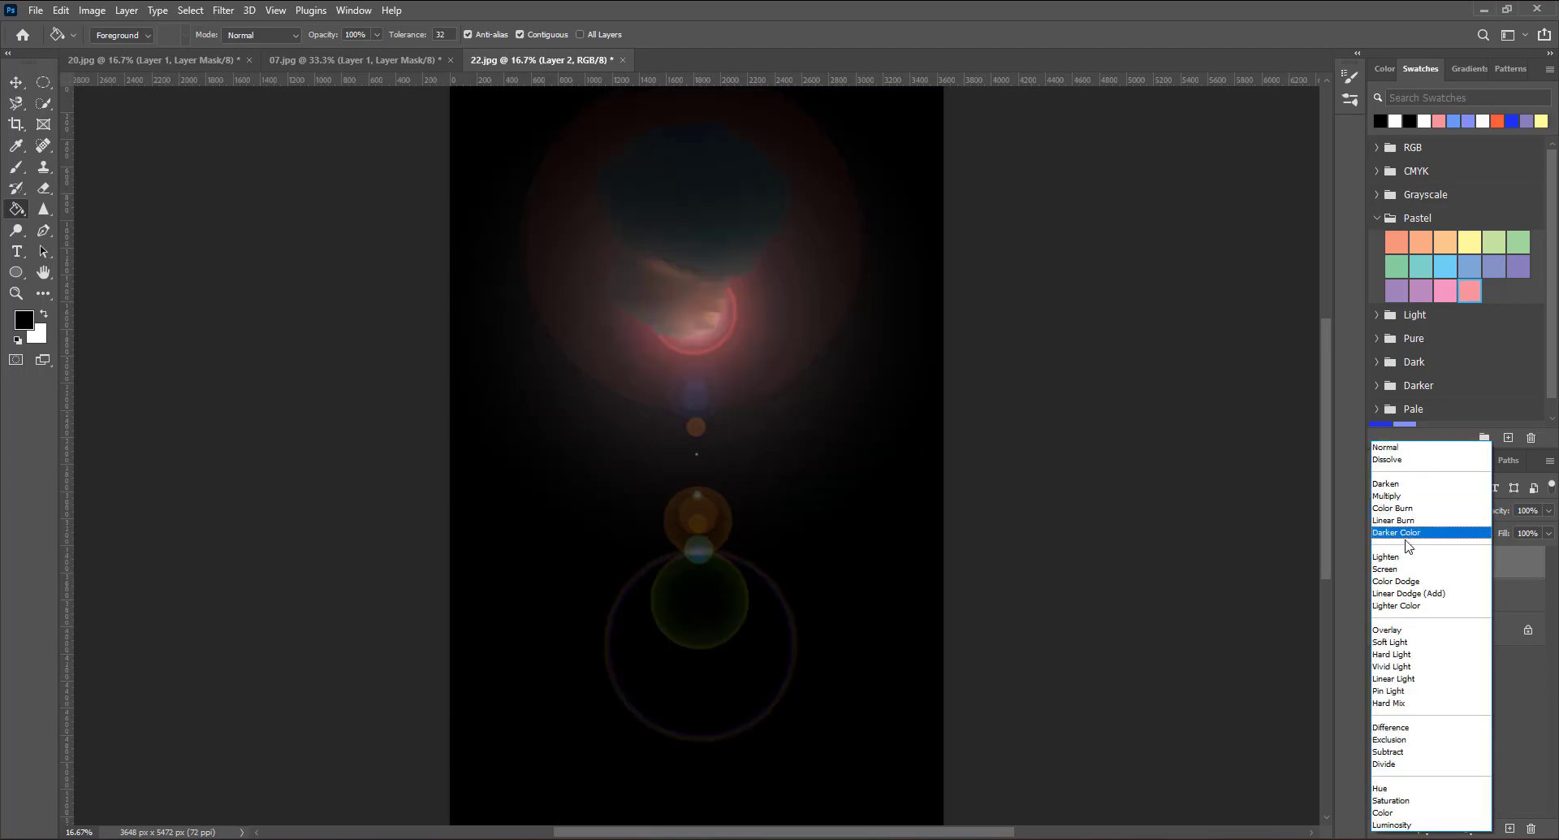
{"action": "left_click", "coordinate": [1402, 569]}
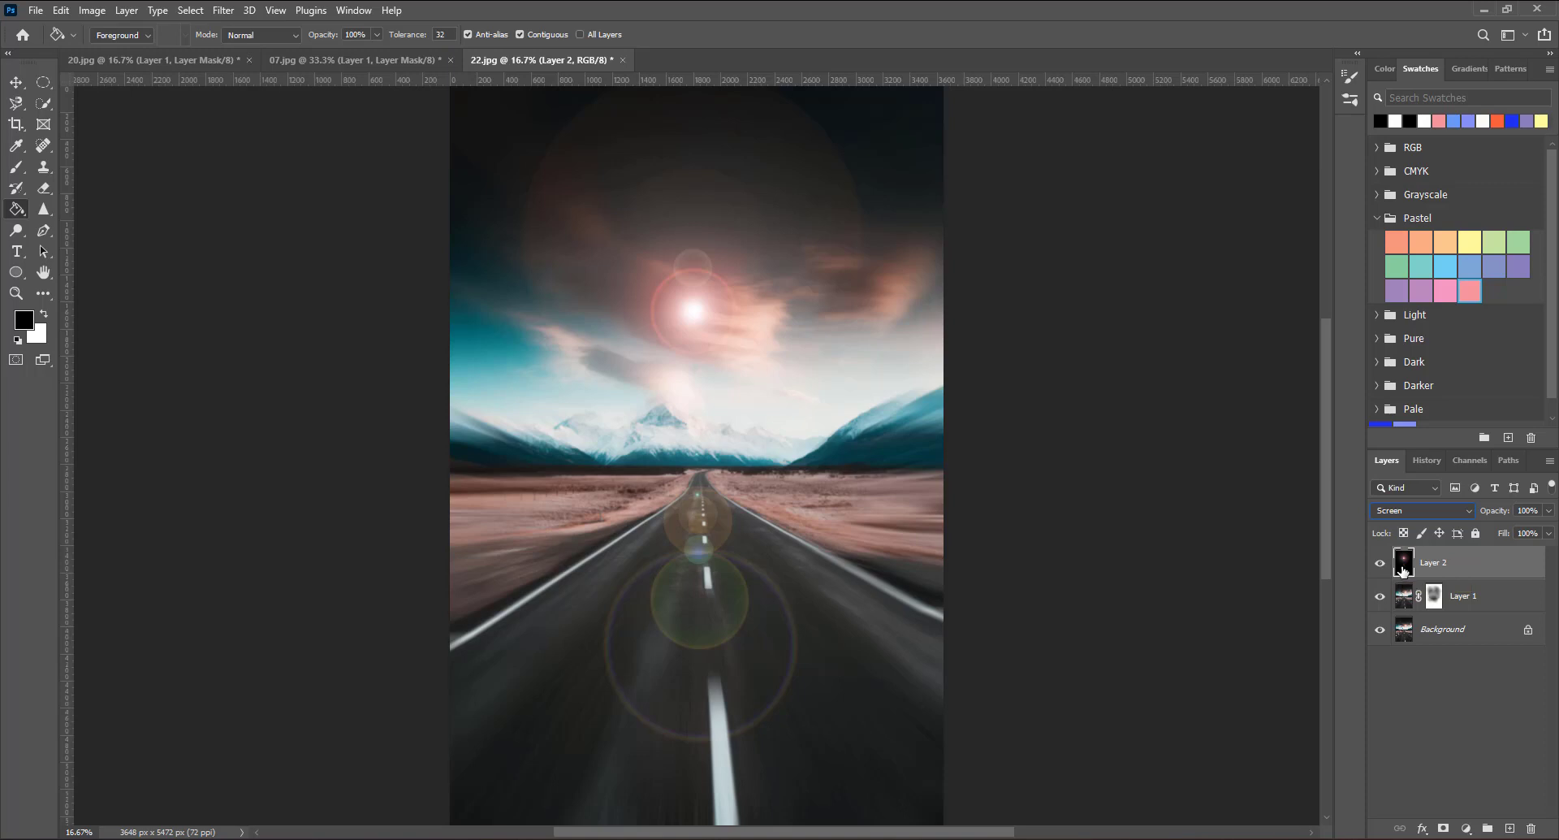
{"action": "left_click", "coordinate": [1418, 463]}
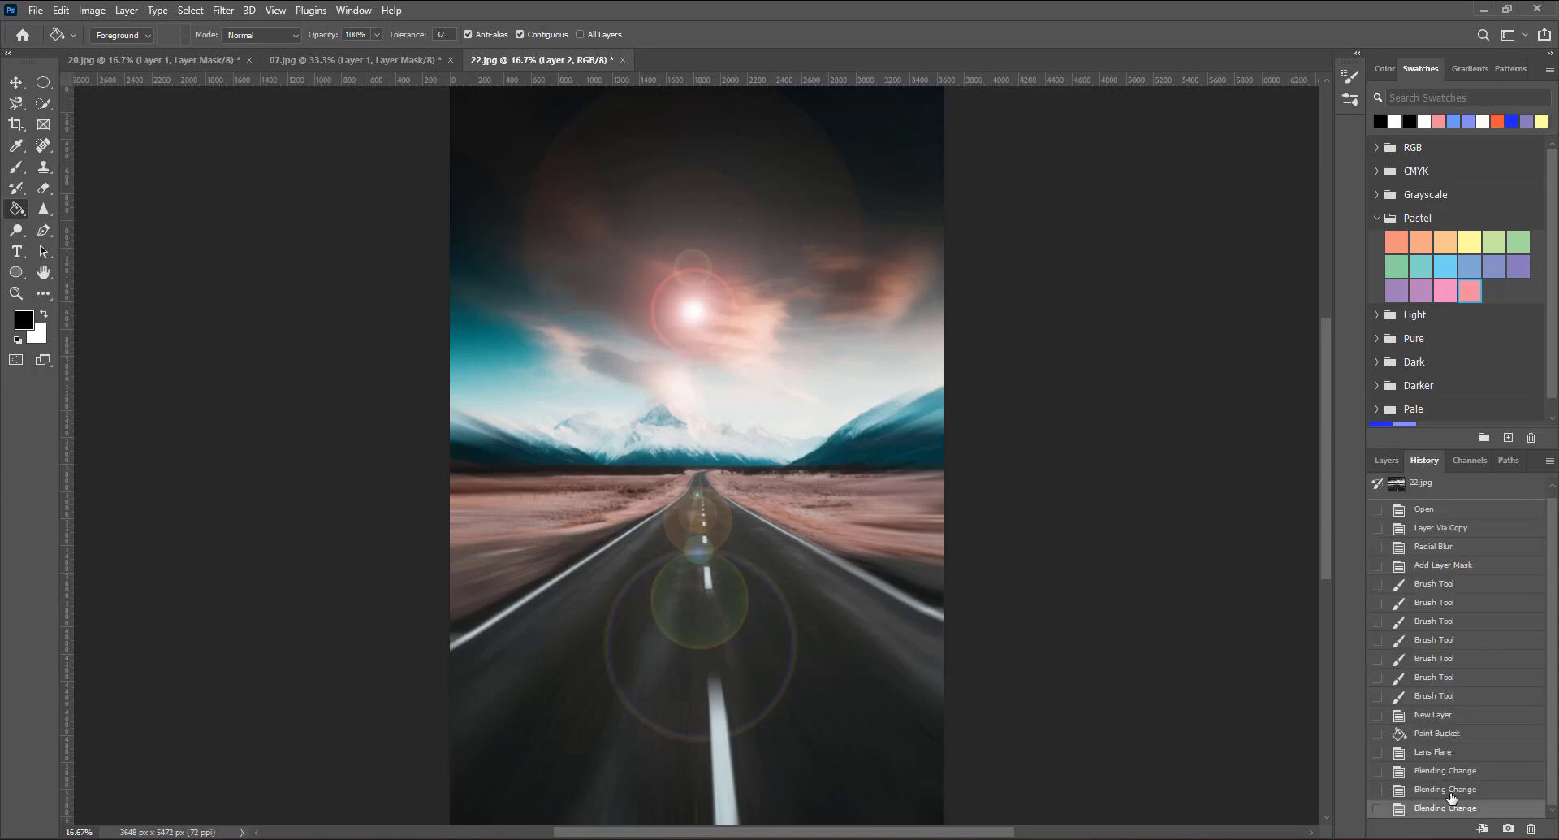
Step: Revert to the black layer and re-render the flare with the Movie Prime lens, blended in Screen
{"action": "left_click", "coordinate": [1445, 734]}
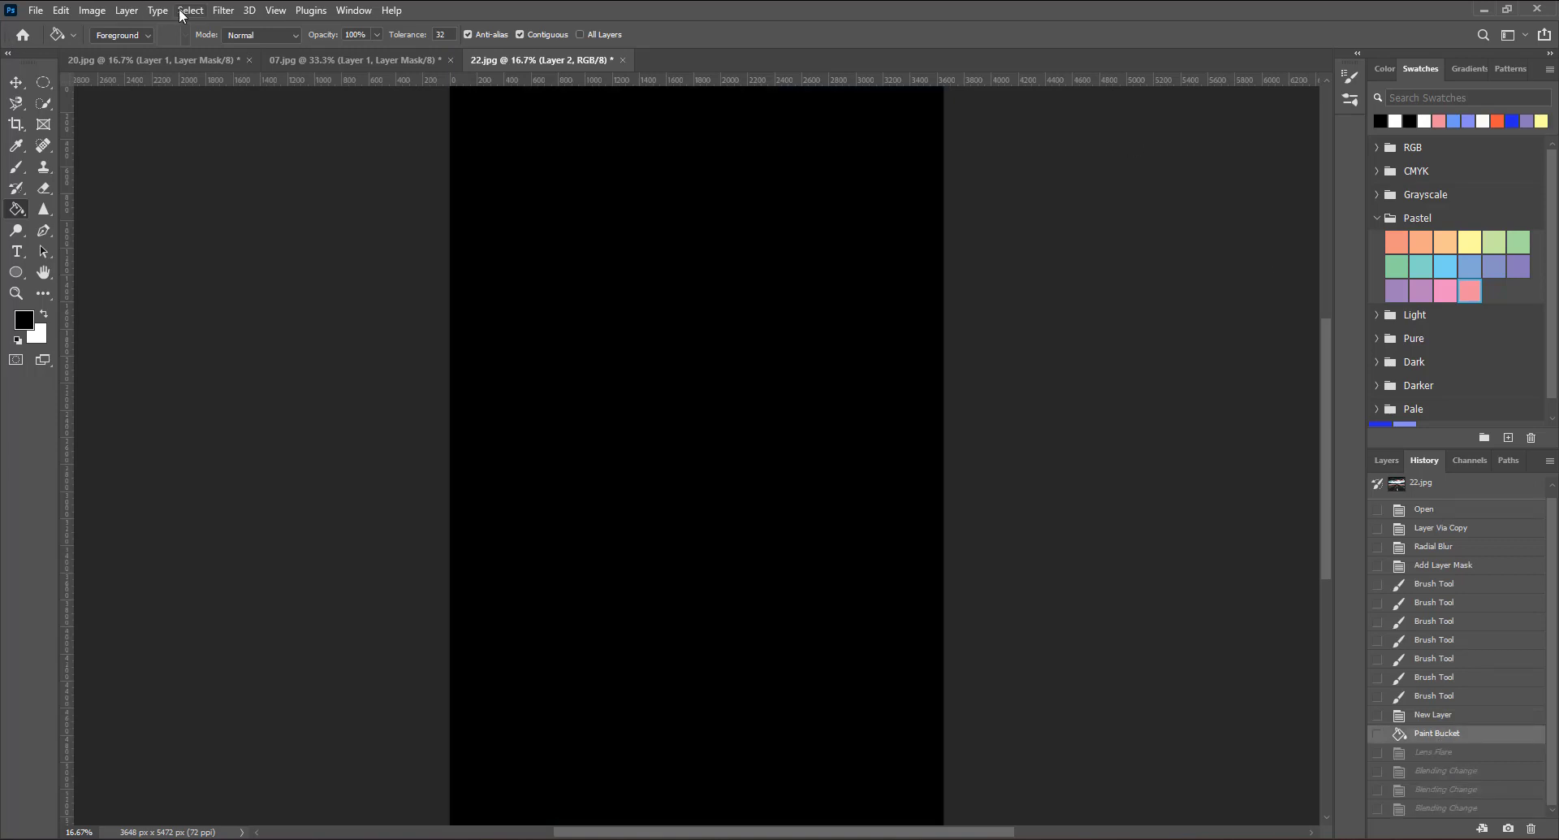
{"action": "left_click", "coordinate": [219, 10]}
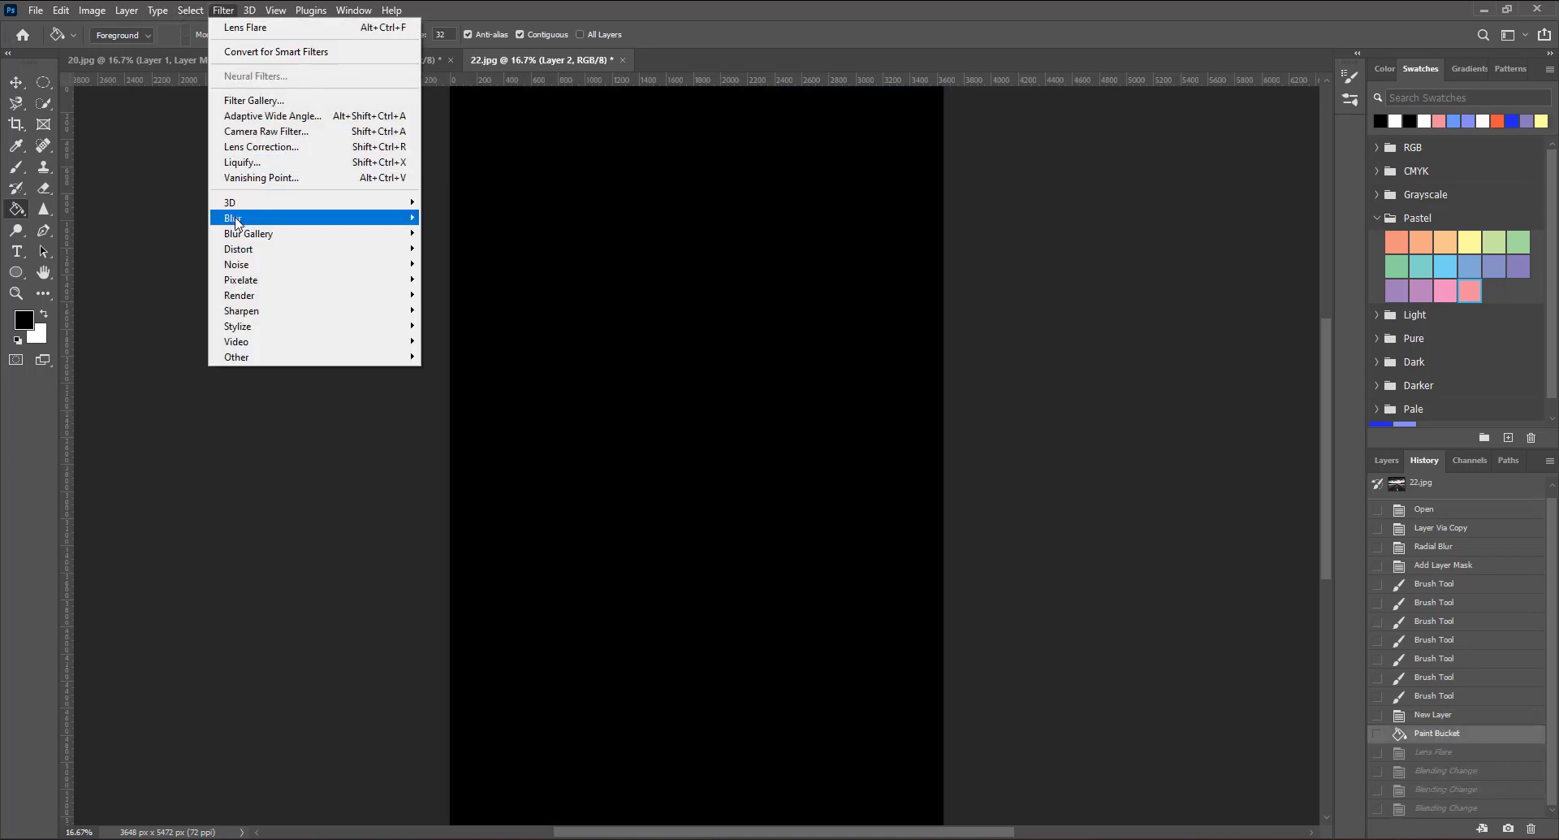
{"action": "mouse_move", "coordinate": [241, 295]}
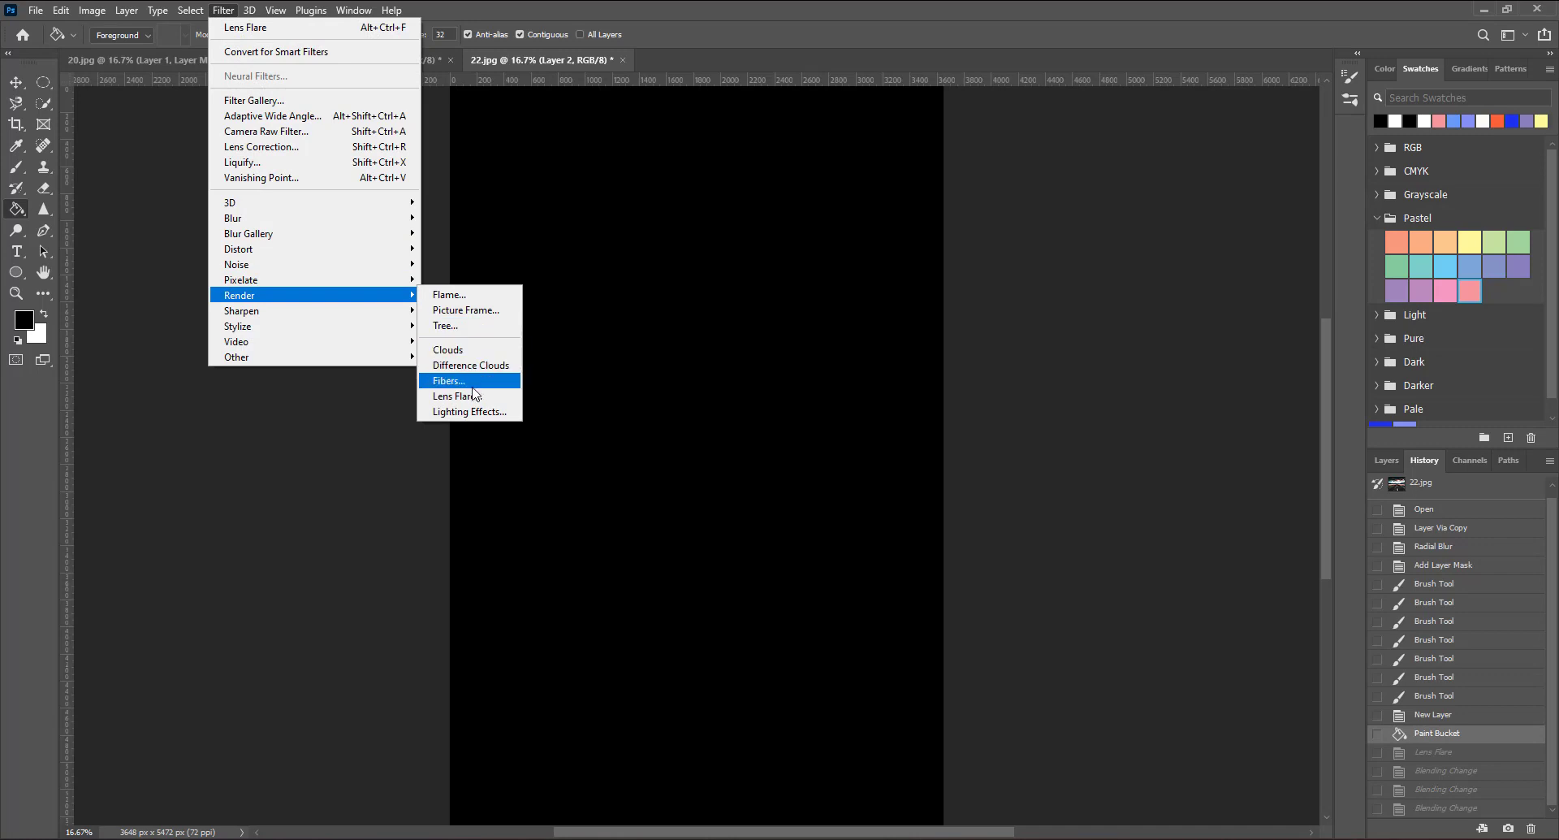
{"action": "left_click", "coordinate": [459, 395]}
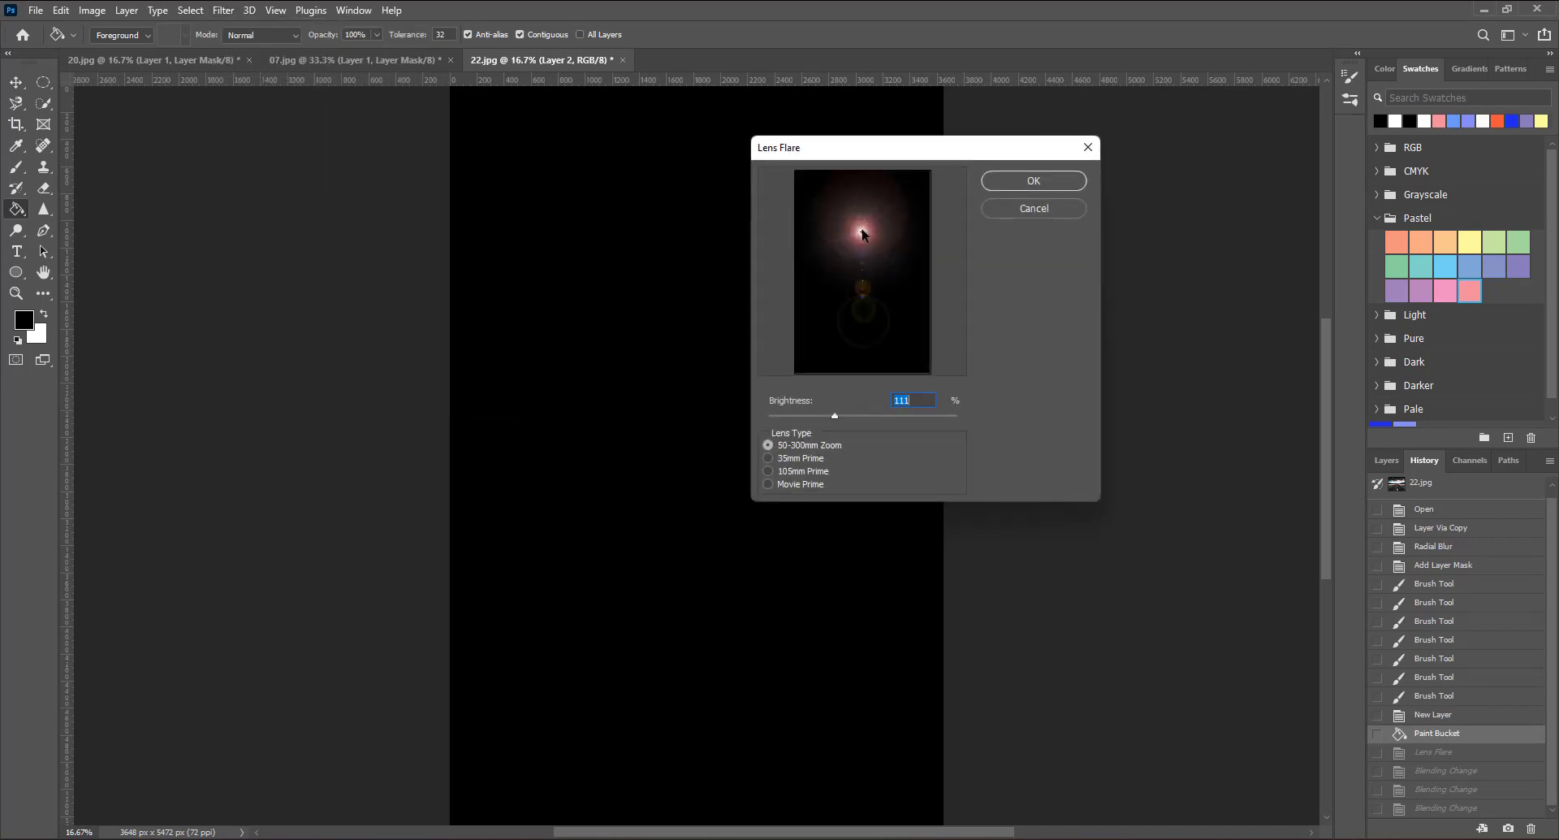
{"action": "left_click", "coordinate": [870, 248]}
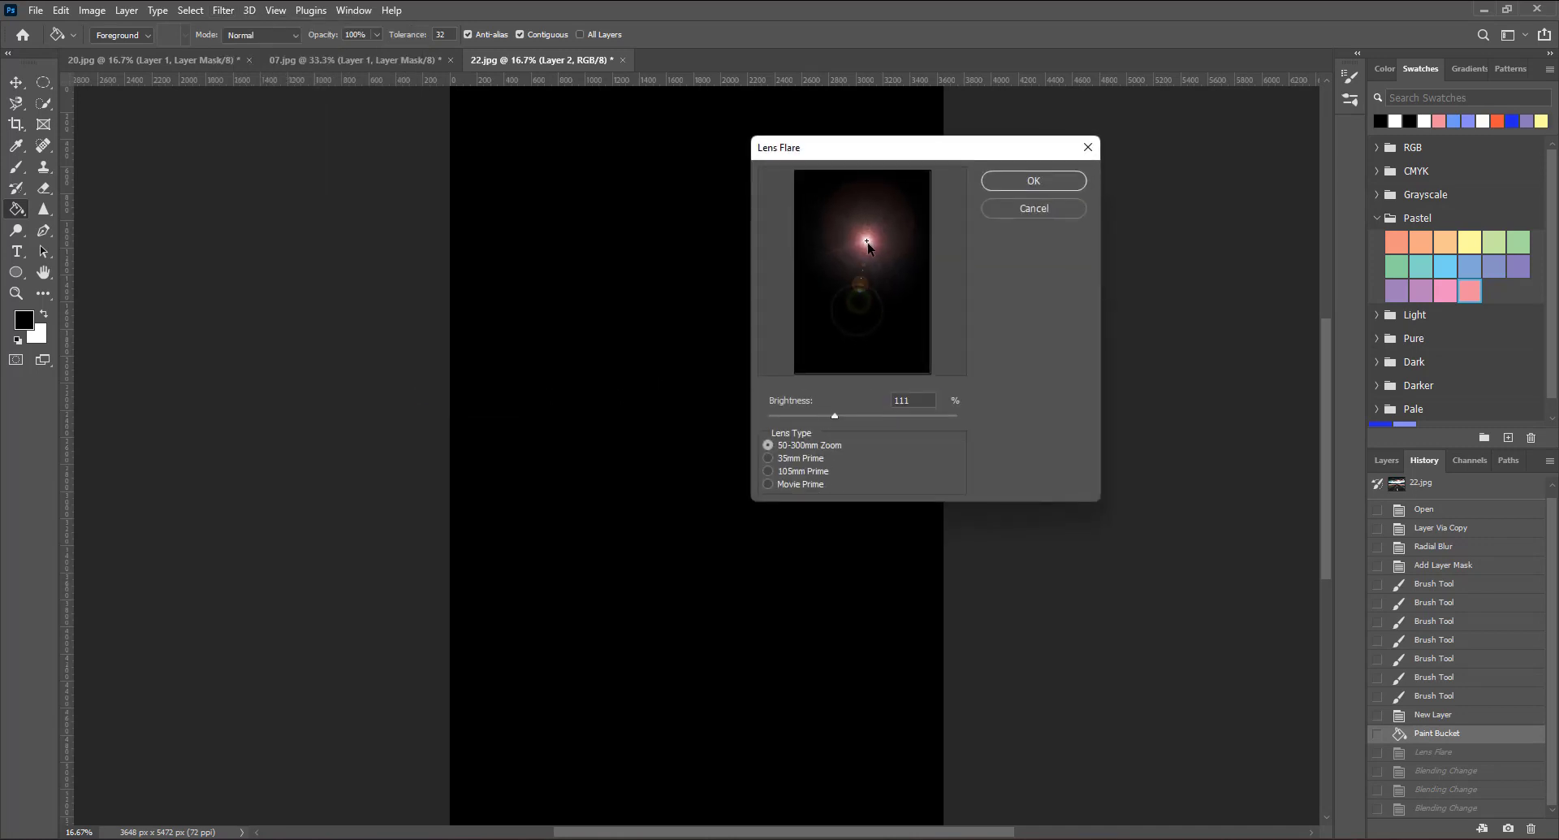
{"action": "left_click", "coordinate": [796, 460]}
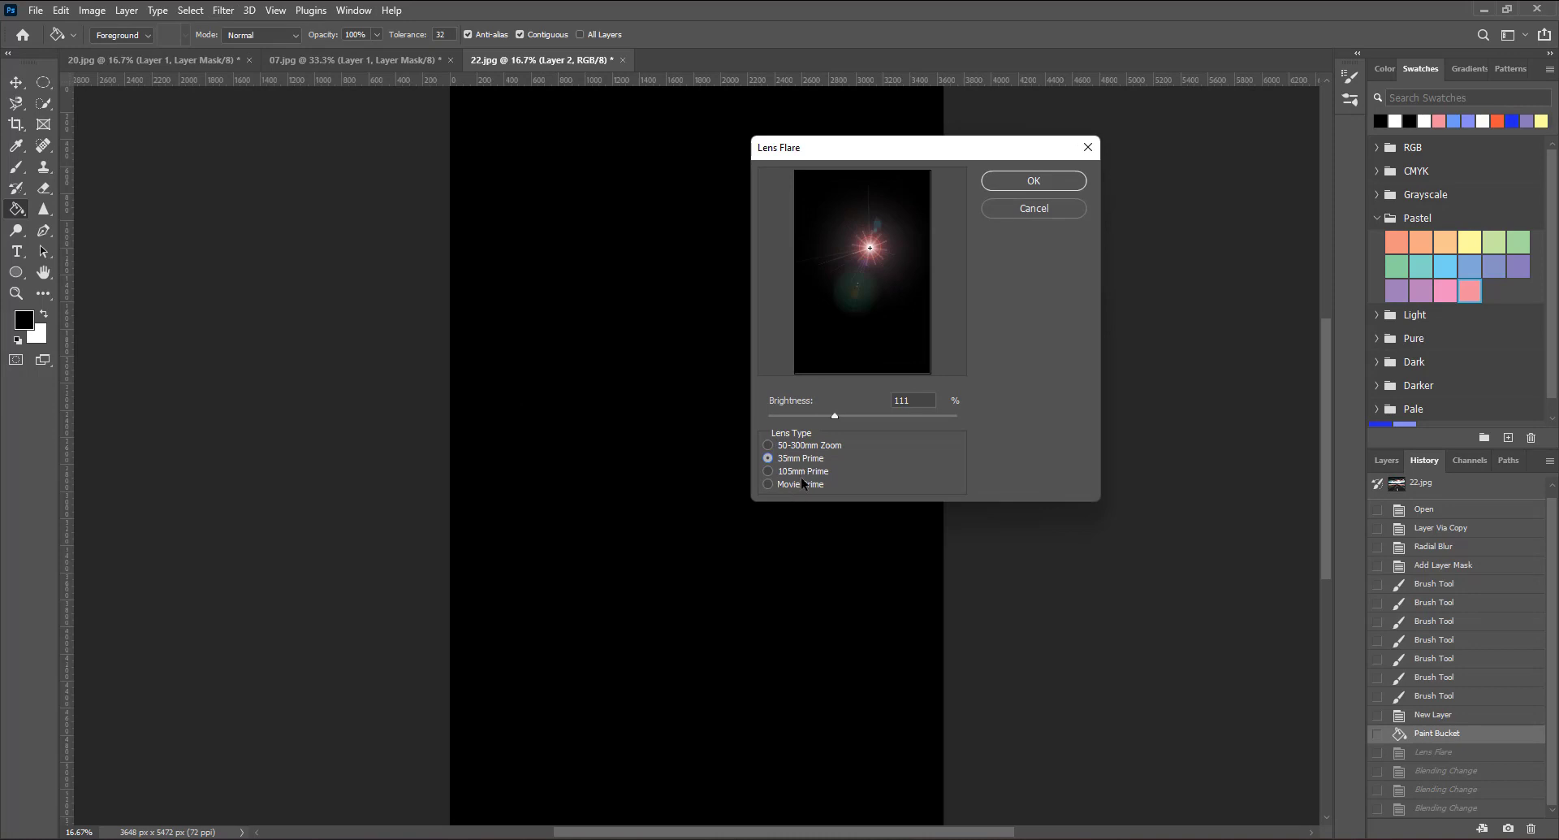
{"action": "left_click", "coordinate": [801, 484]}
{"action": "left_click", "coordinate": [1039, 186]}
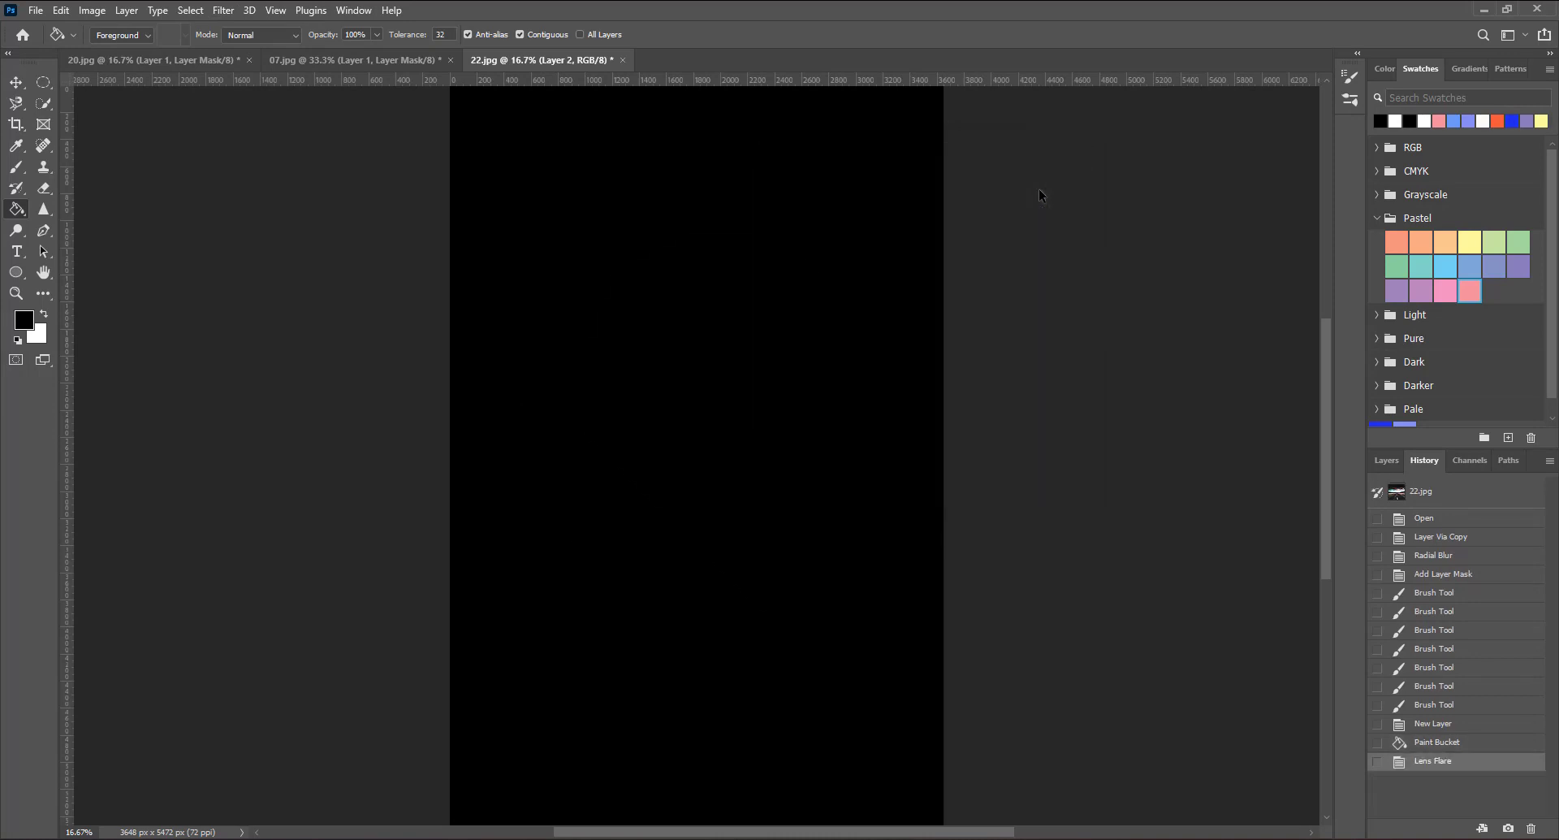
{"action": "left_click", "coordinate": [1385, 458]}
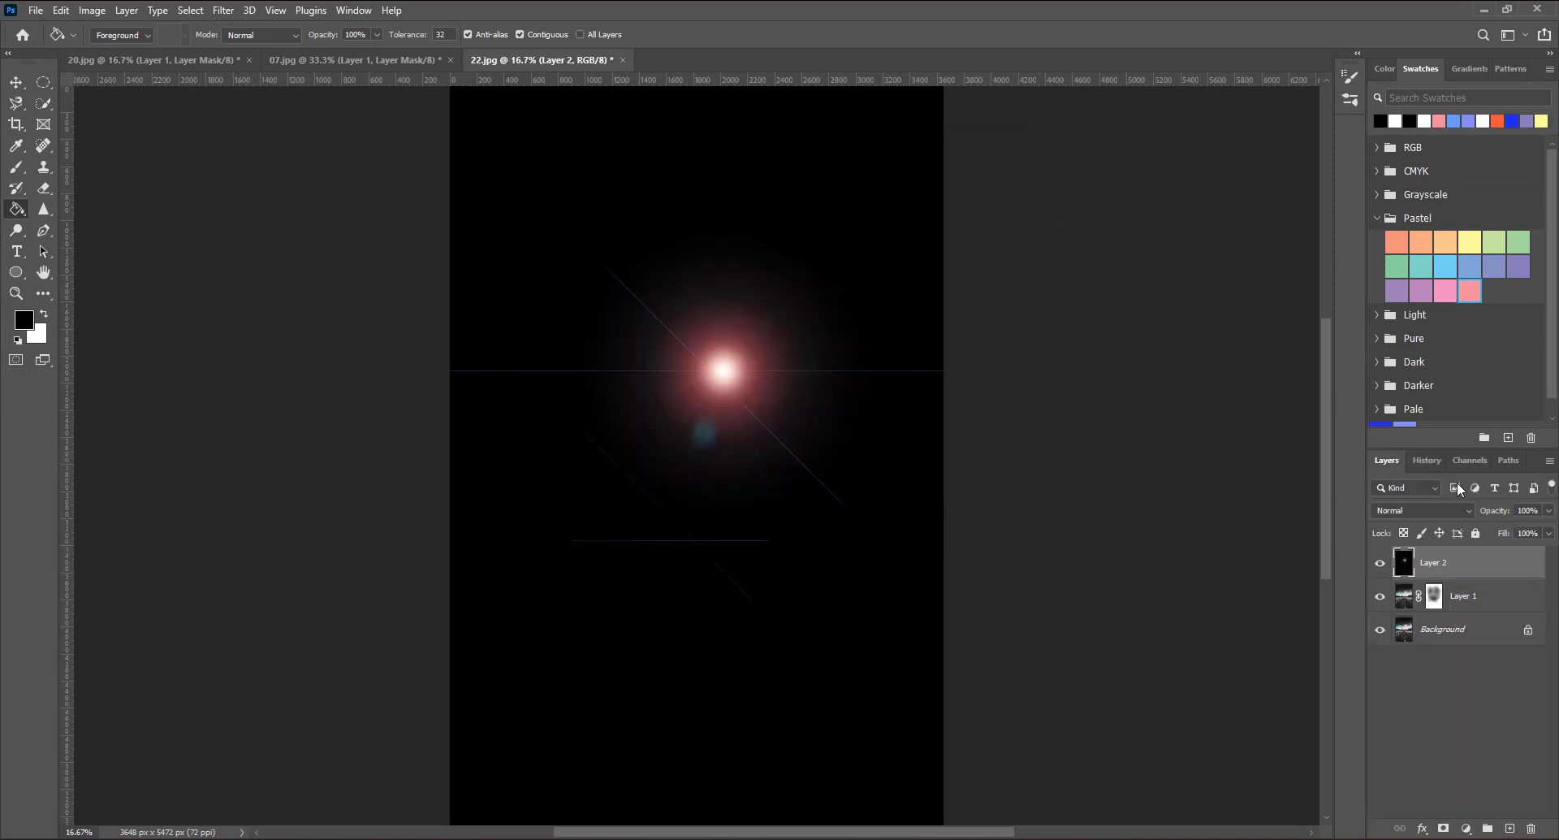
{"action": "left_click", "coordinate": [1468, 509]}
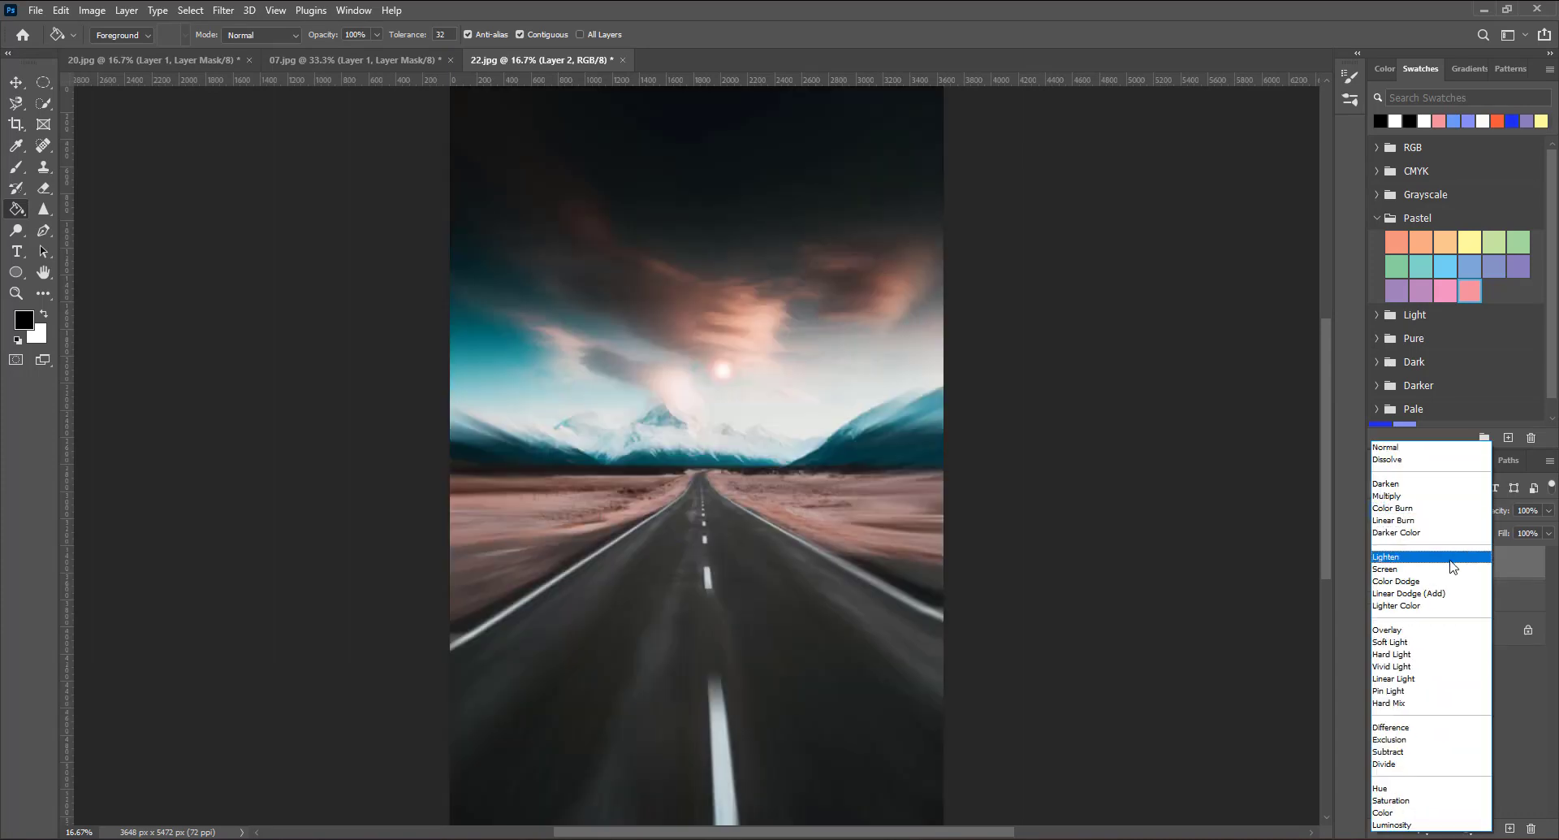
{"action": "left_click", "coordinate": [1450, 564]}
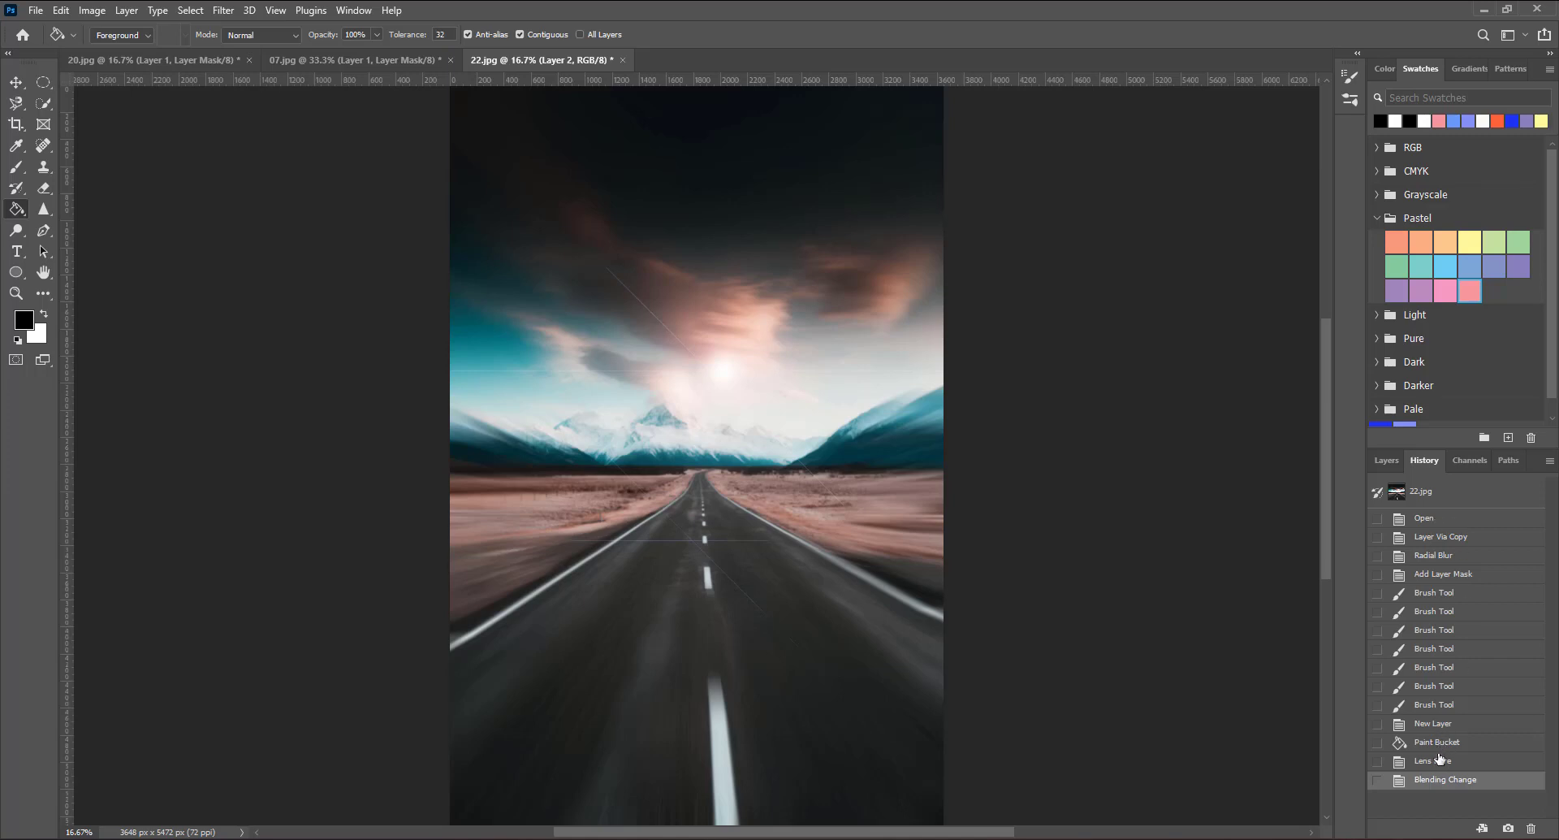
Step: Revert again and render a 50-300mm Zoom flare higher in the sky, blended in Screen
{"action": "left_click", "coordinate": [1438, 743]}
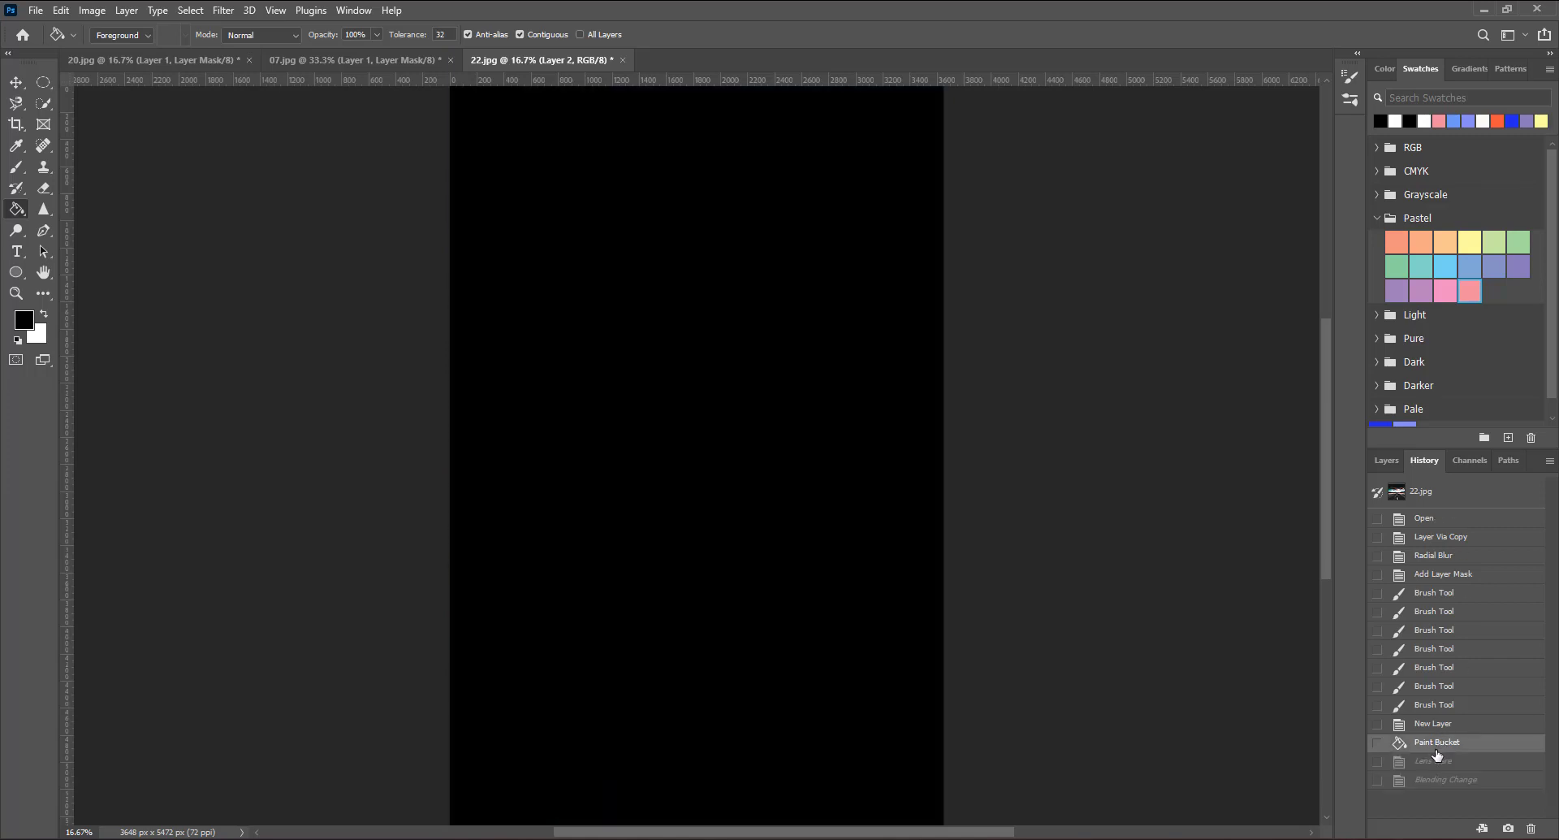
{"action": "left_click", "coordinate": [223, 10]}
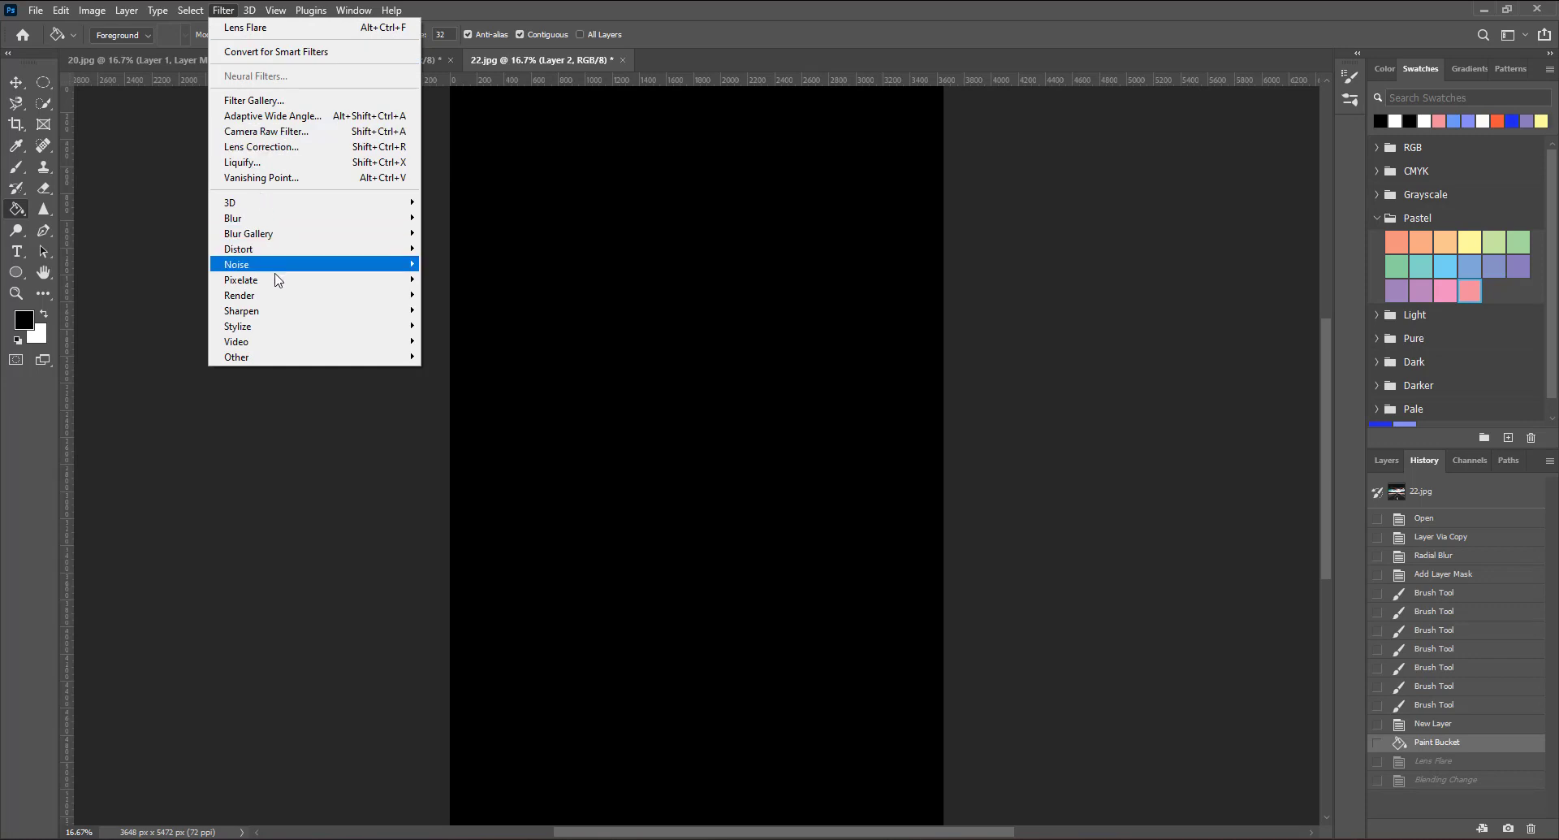
{"action": "mouse_move", "coordinate": [311, 295]}
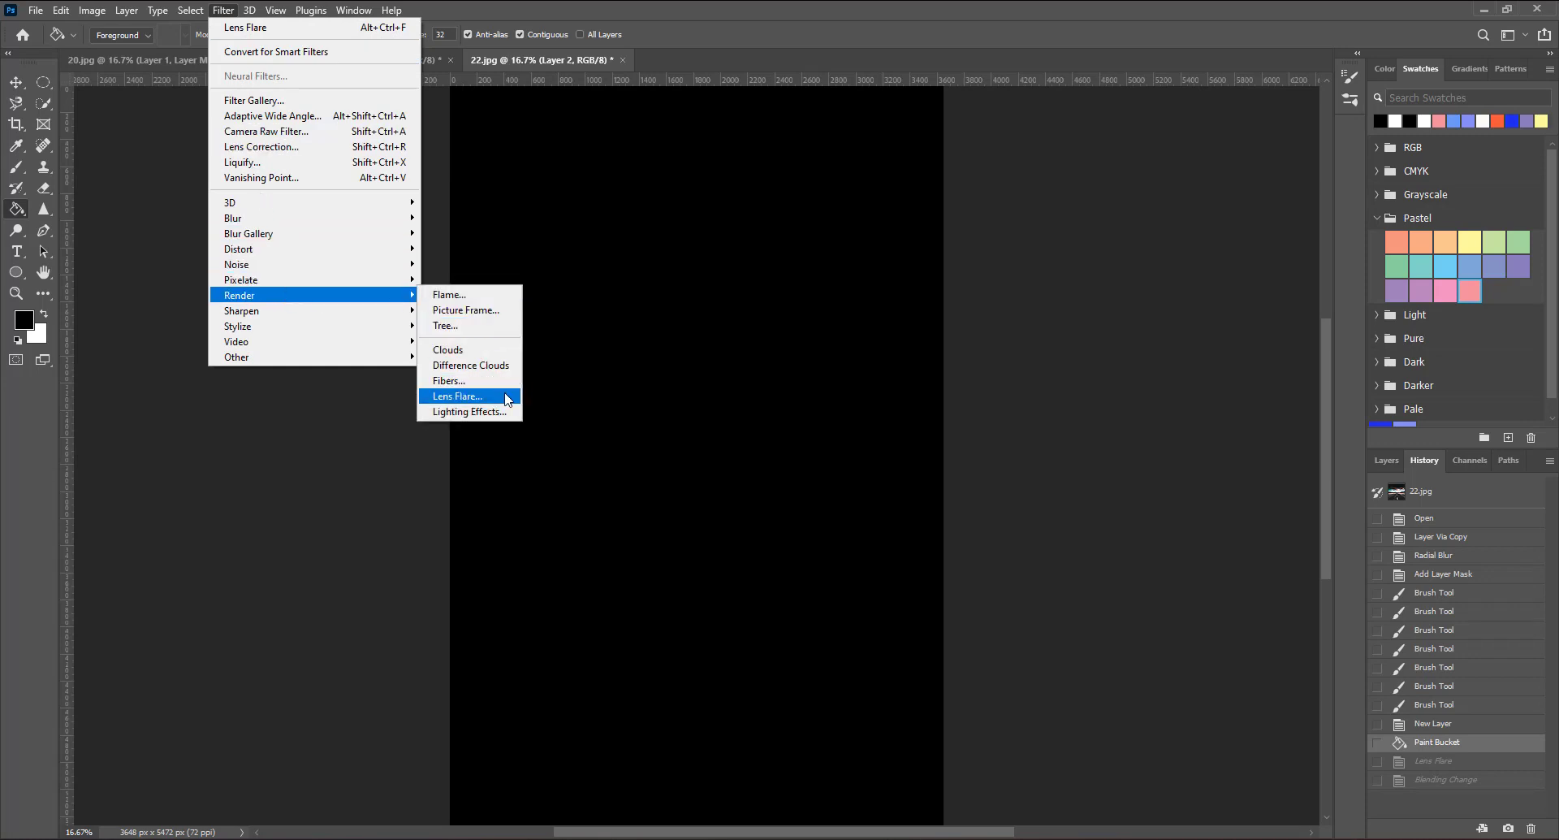
{"action": "left_click", "coordinate": [509, 397]}
{"action": "left_click", "coordinate": [788, 447]}
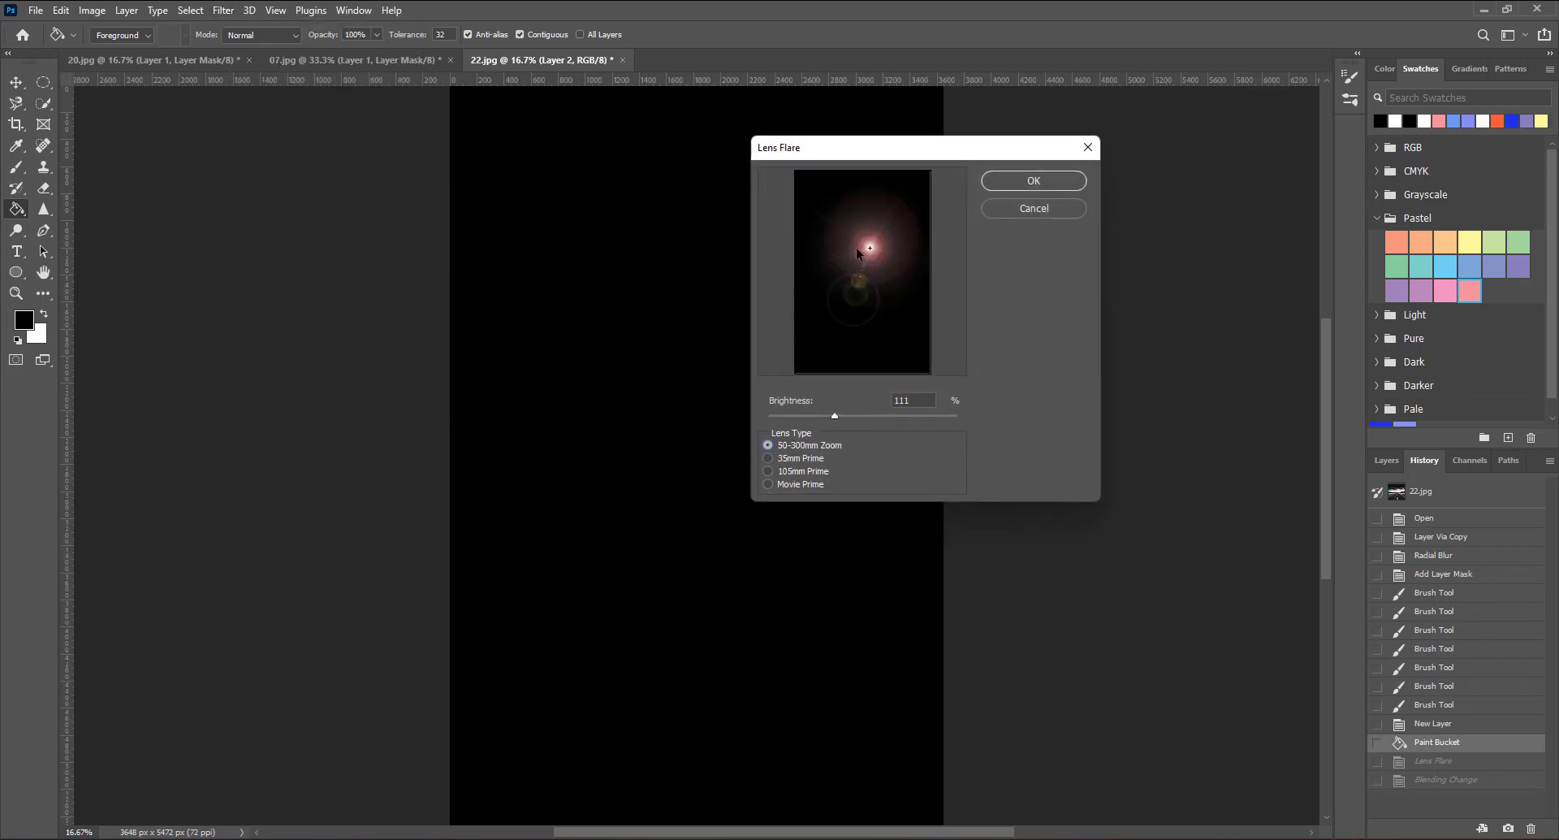
{"action": "left_click_drag", "start_coordinate": [861, 247], "coordinate": [861, 224]}
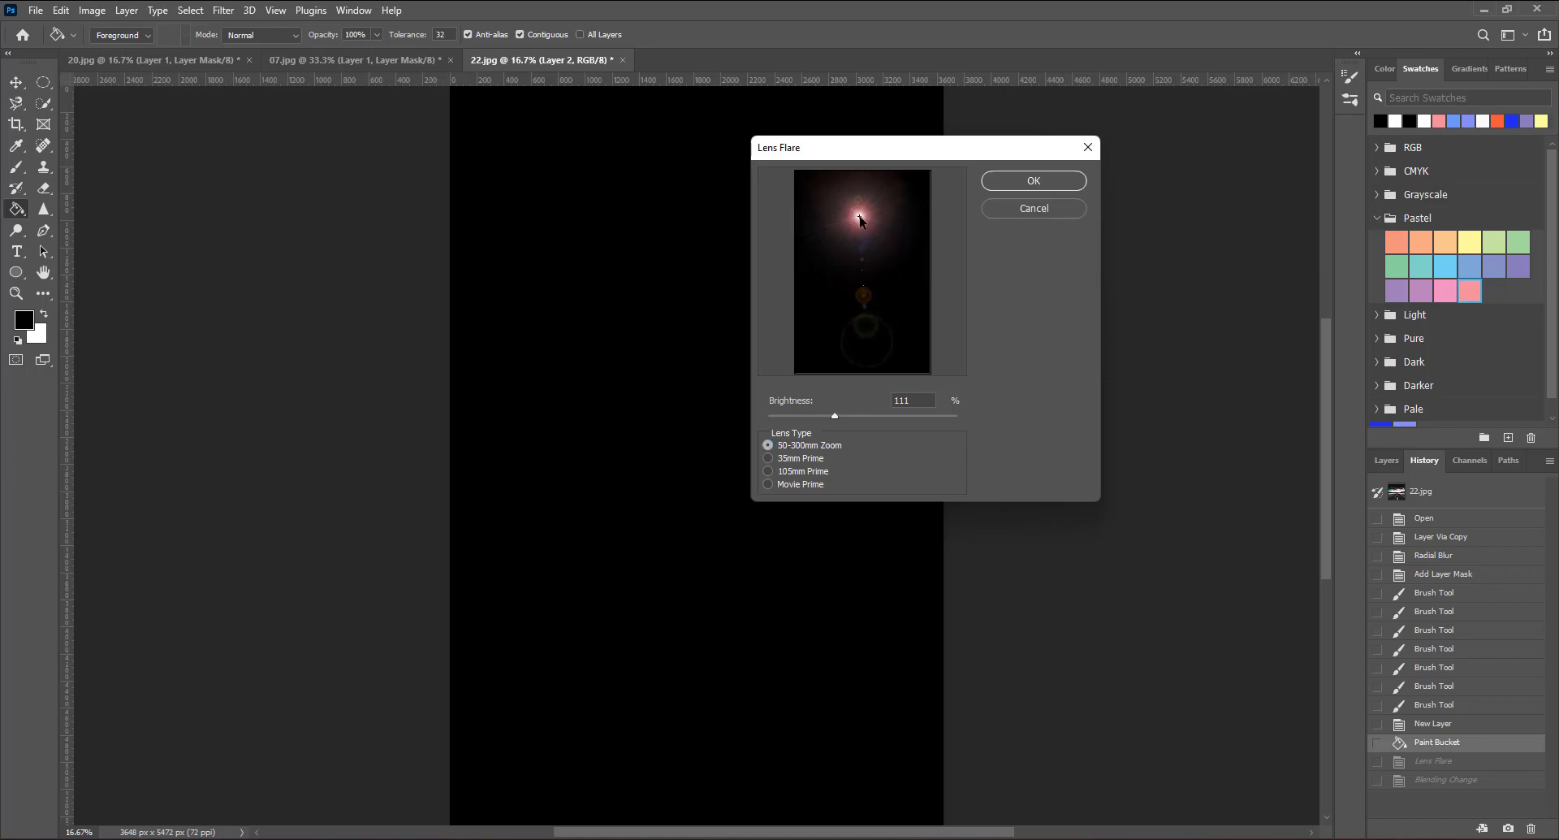
{"action": "left_click", "coordinate": [1054, 181]}
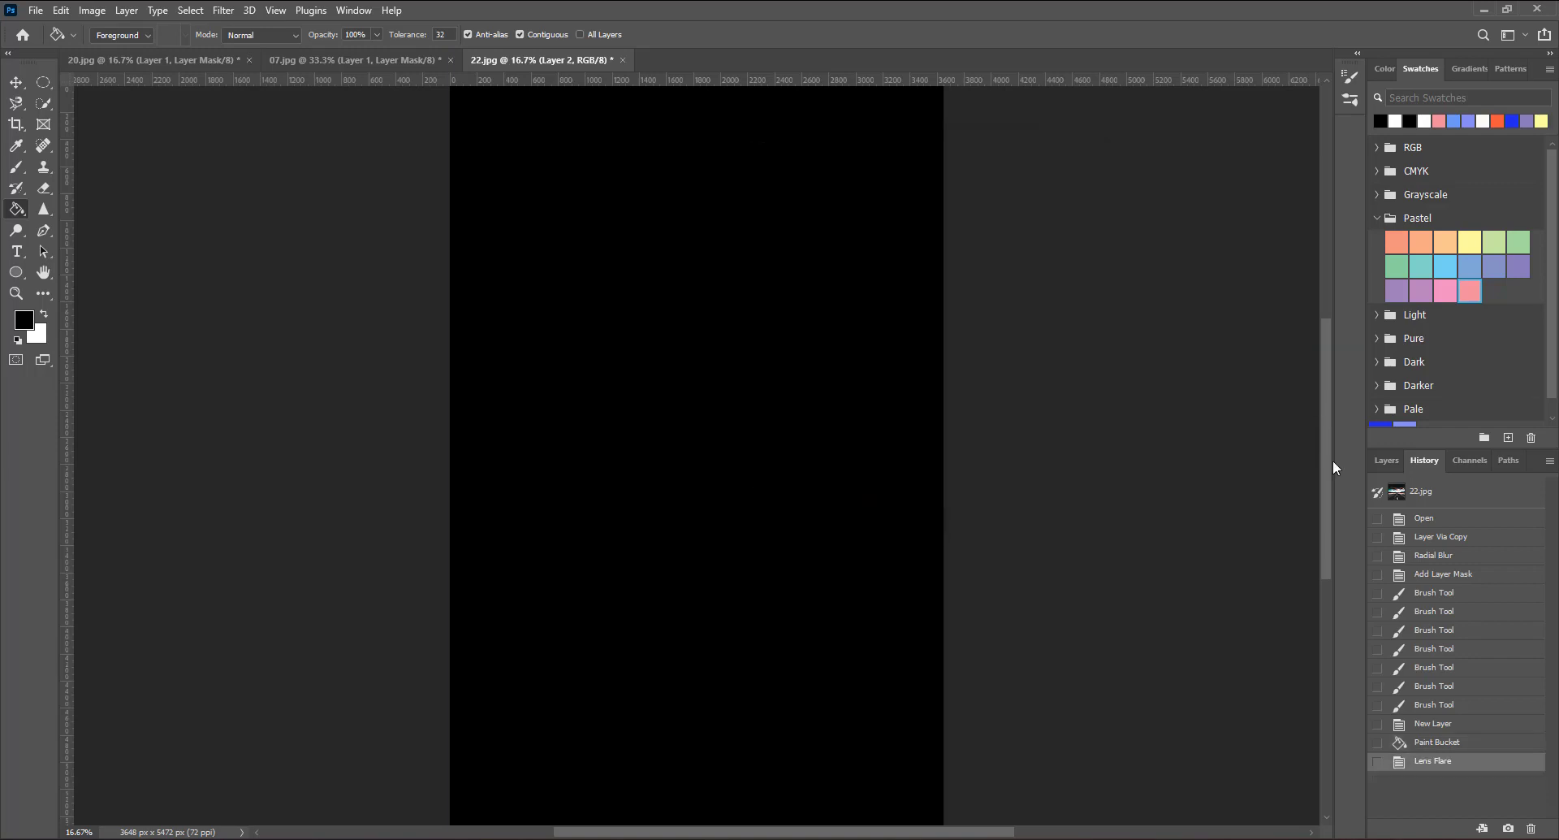
{"action": "left_click", "coordinate": [1387, 459]}
{"action": "left_click", "coordinate": [1429, 510]}
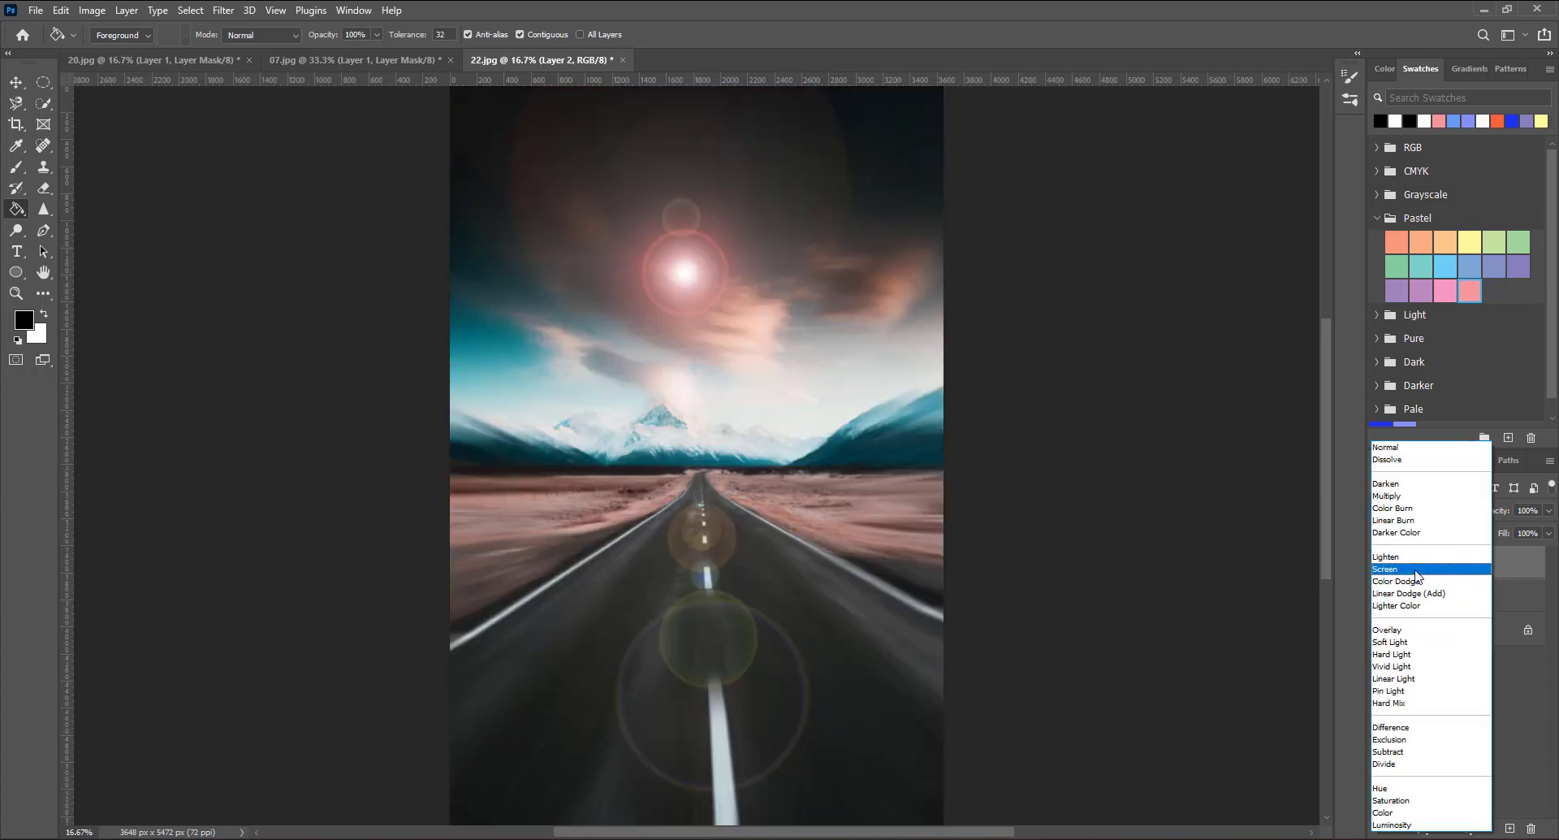
{"action": "left_click", "coordinate": [1397, 568]}
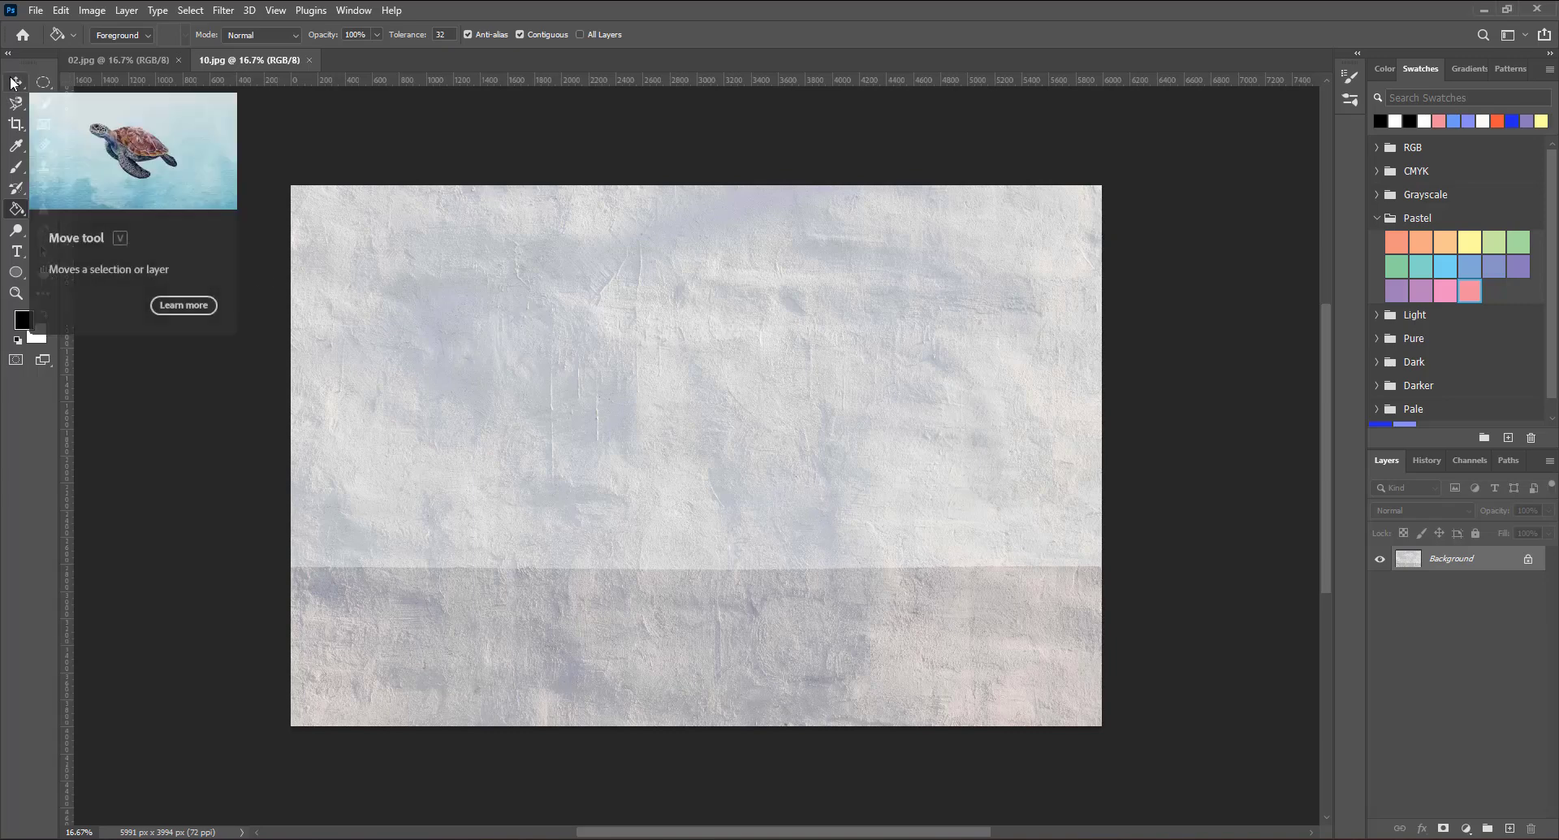
Step: Create Untitled-1 as a blank white 1200 × 1200 pixel canvas at 100 ppi
{"action": "left_click", "coordinate": [120, 56]}
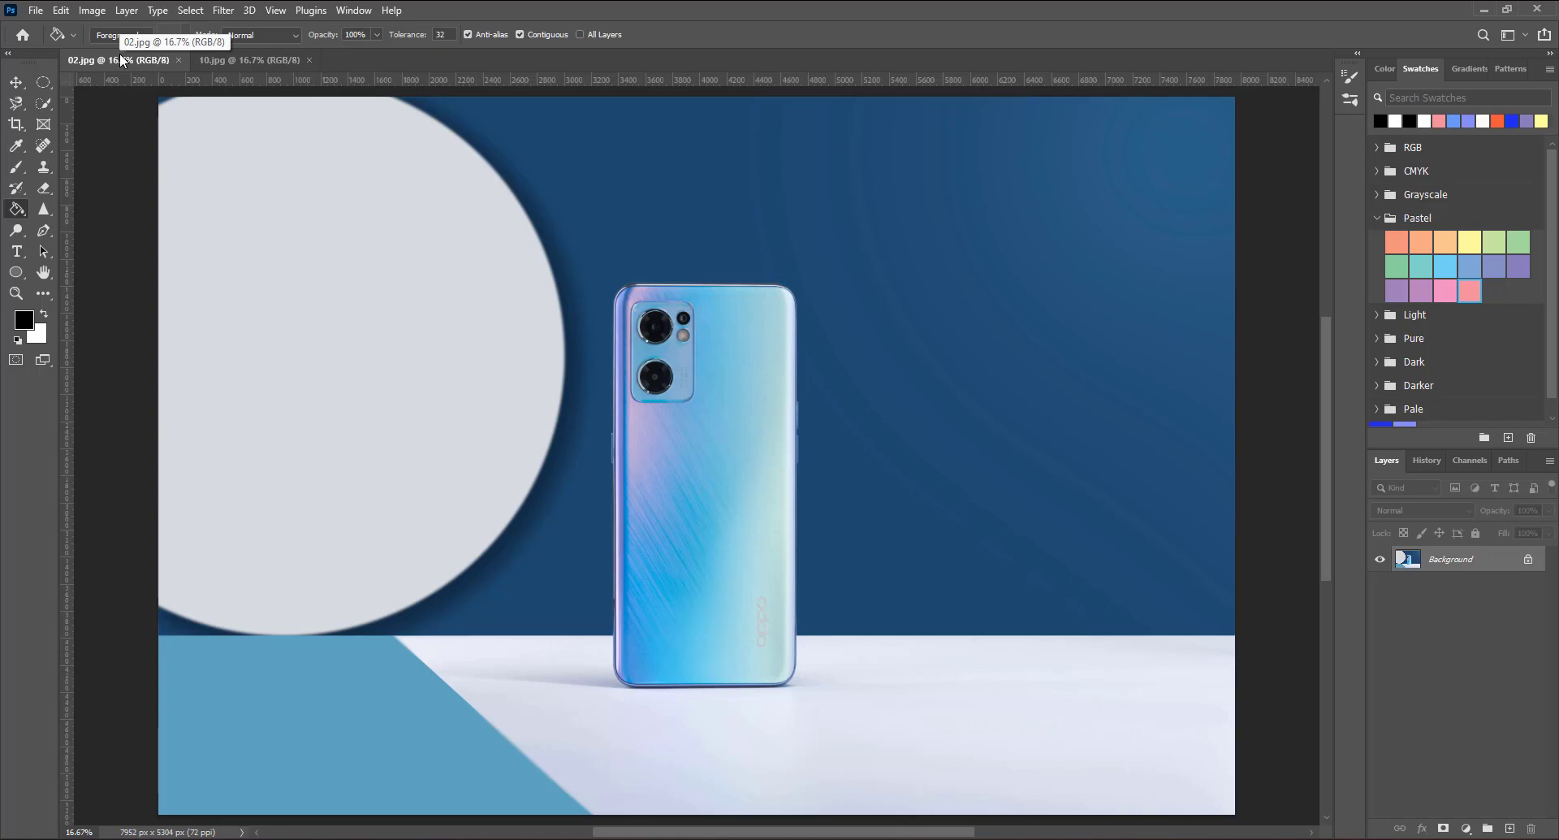
{"action": "left_click", "coordinate": [213, 67]}
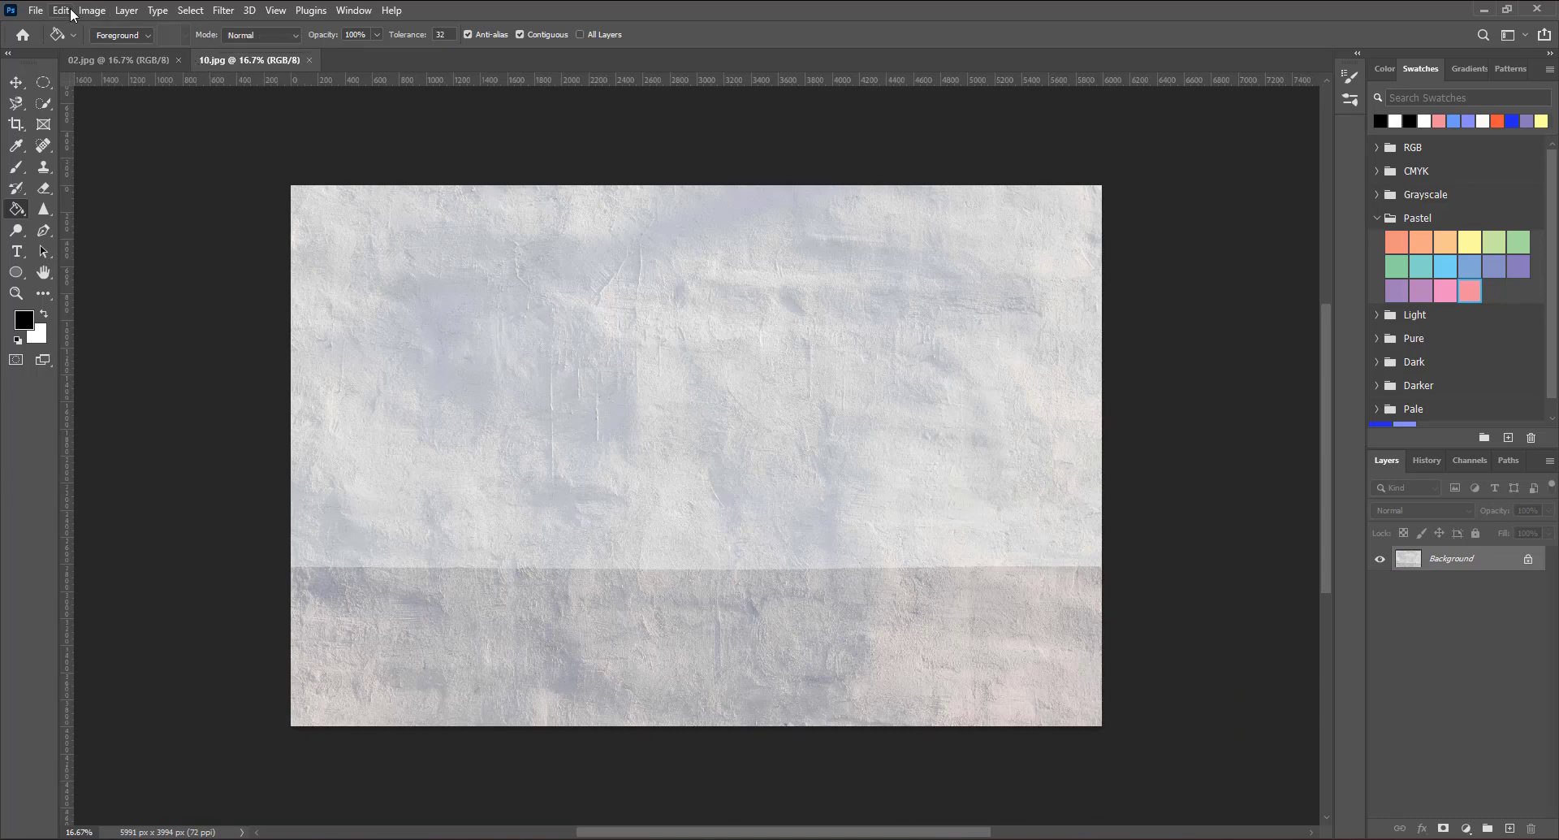
{"action": "left_click", "coordinate": [39, 13]}
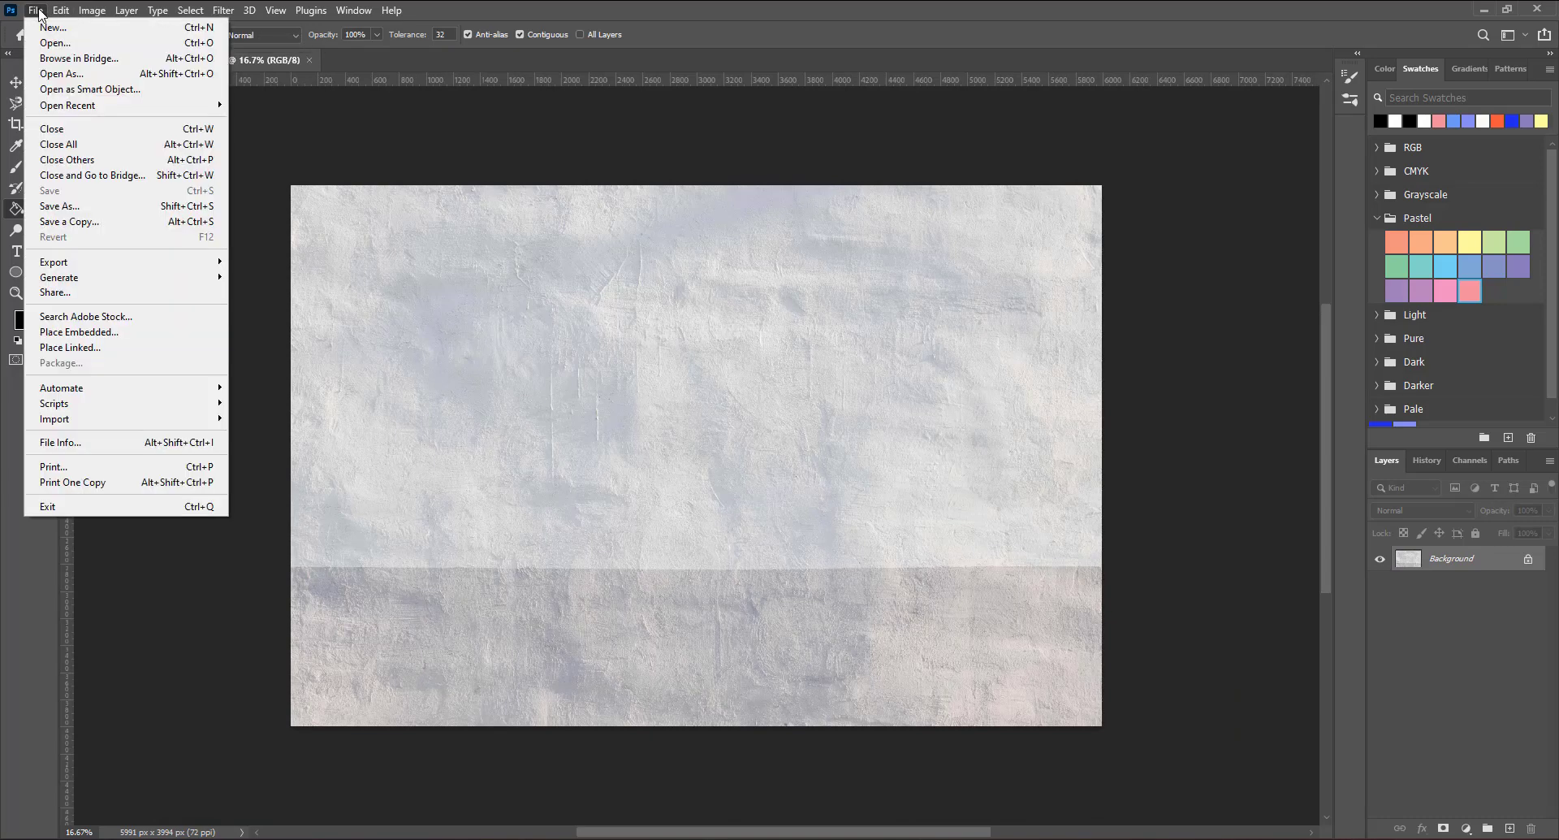
{"action": "left_click", "coordinate": [53, 28]}
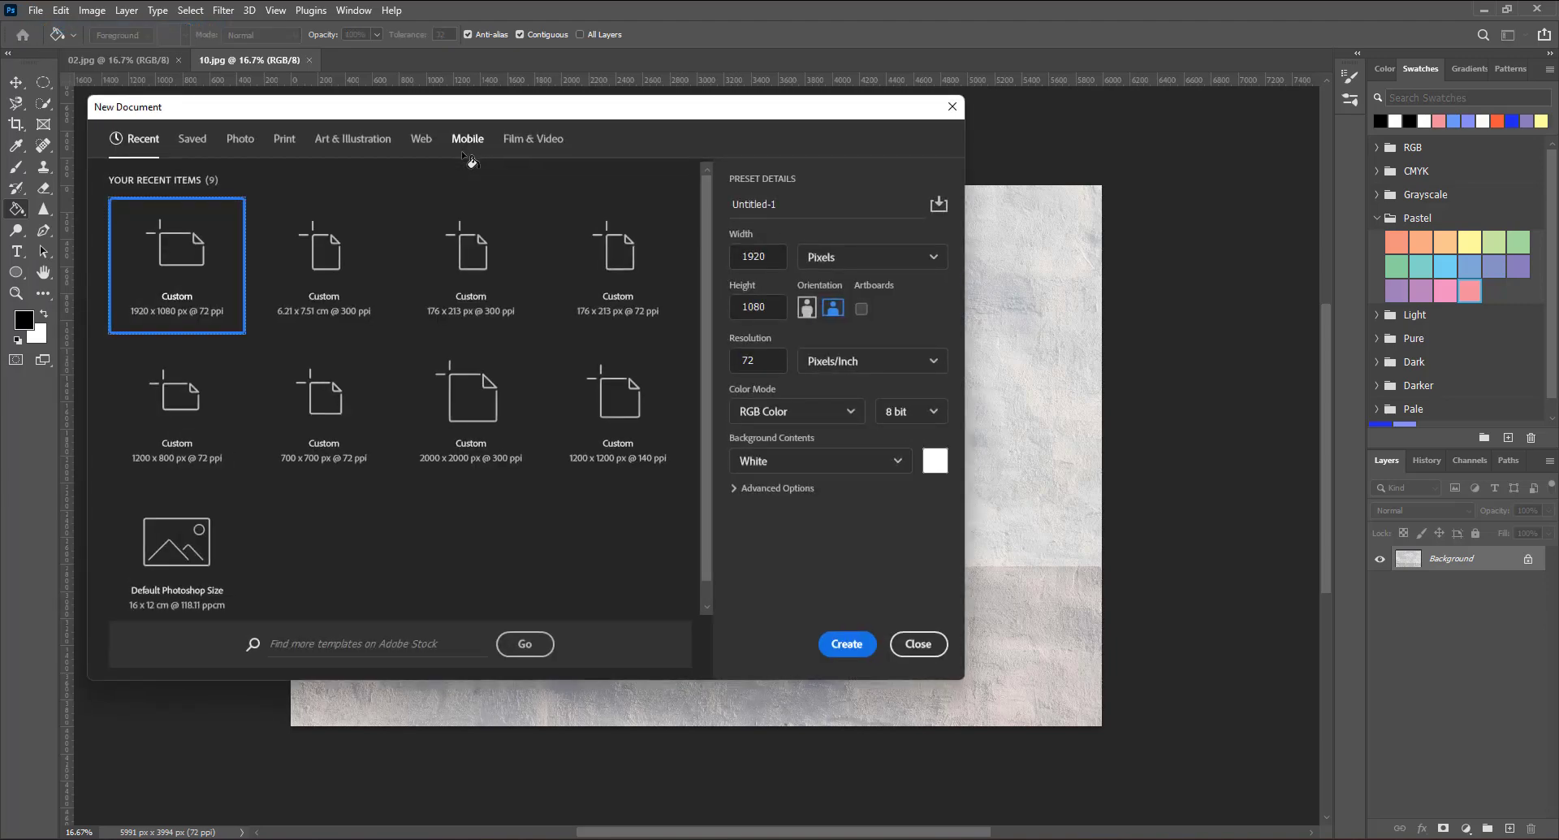
{"action": "double_click", "coordinate": [772, 256]}
{"action": "type", "text": "12"}
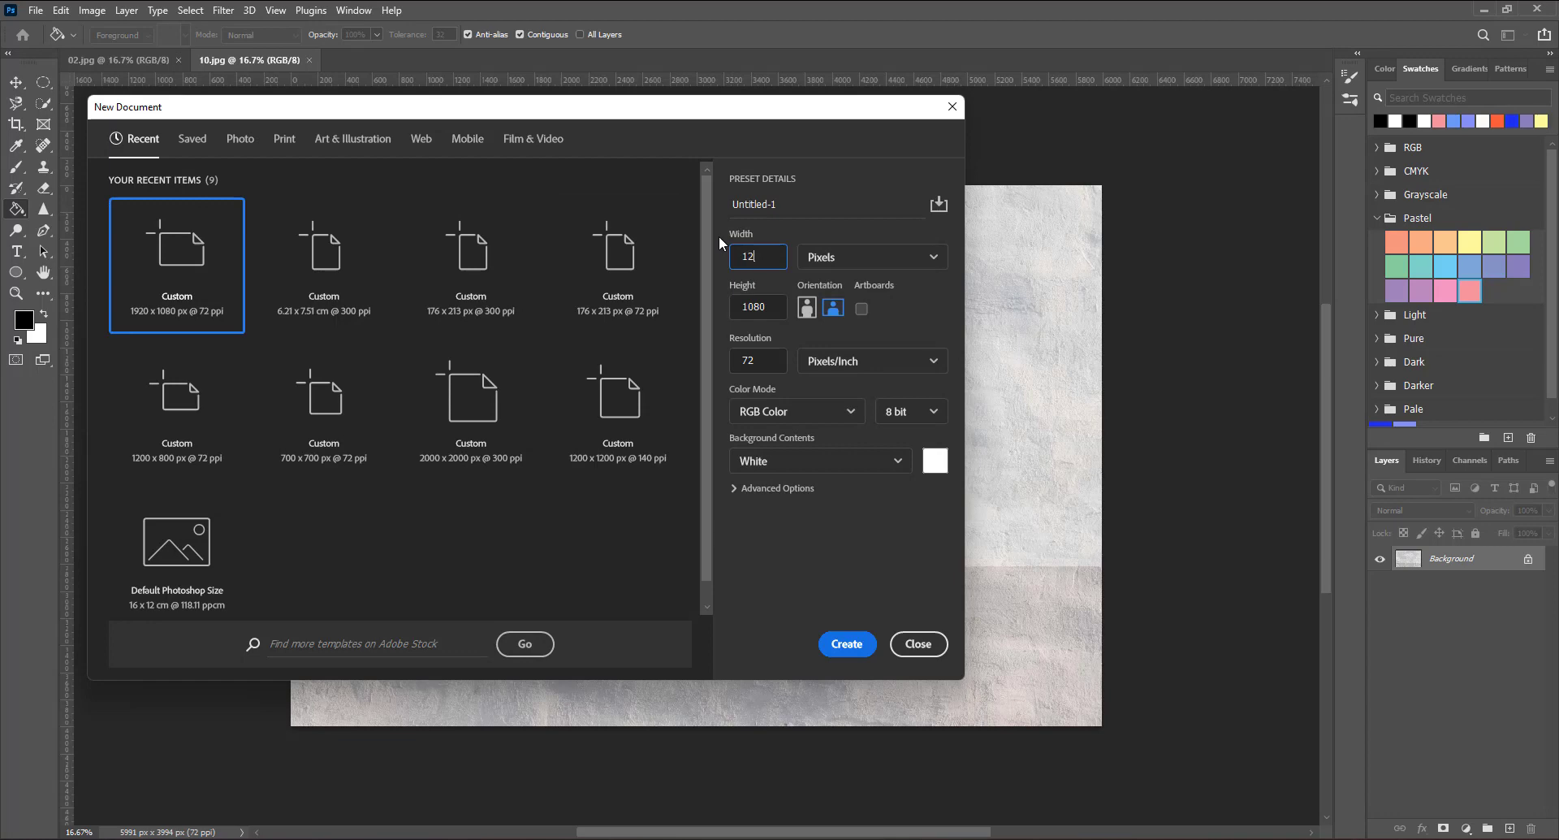
{"action": "type", "text": "00"}
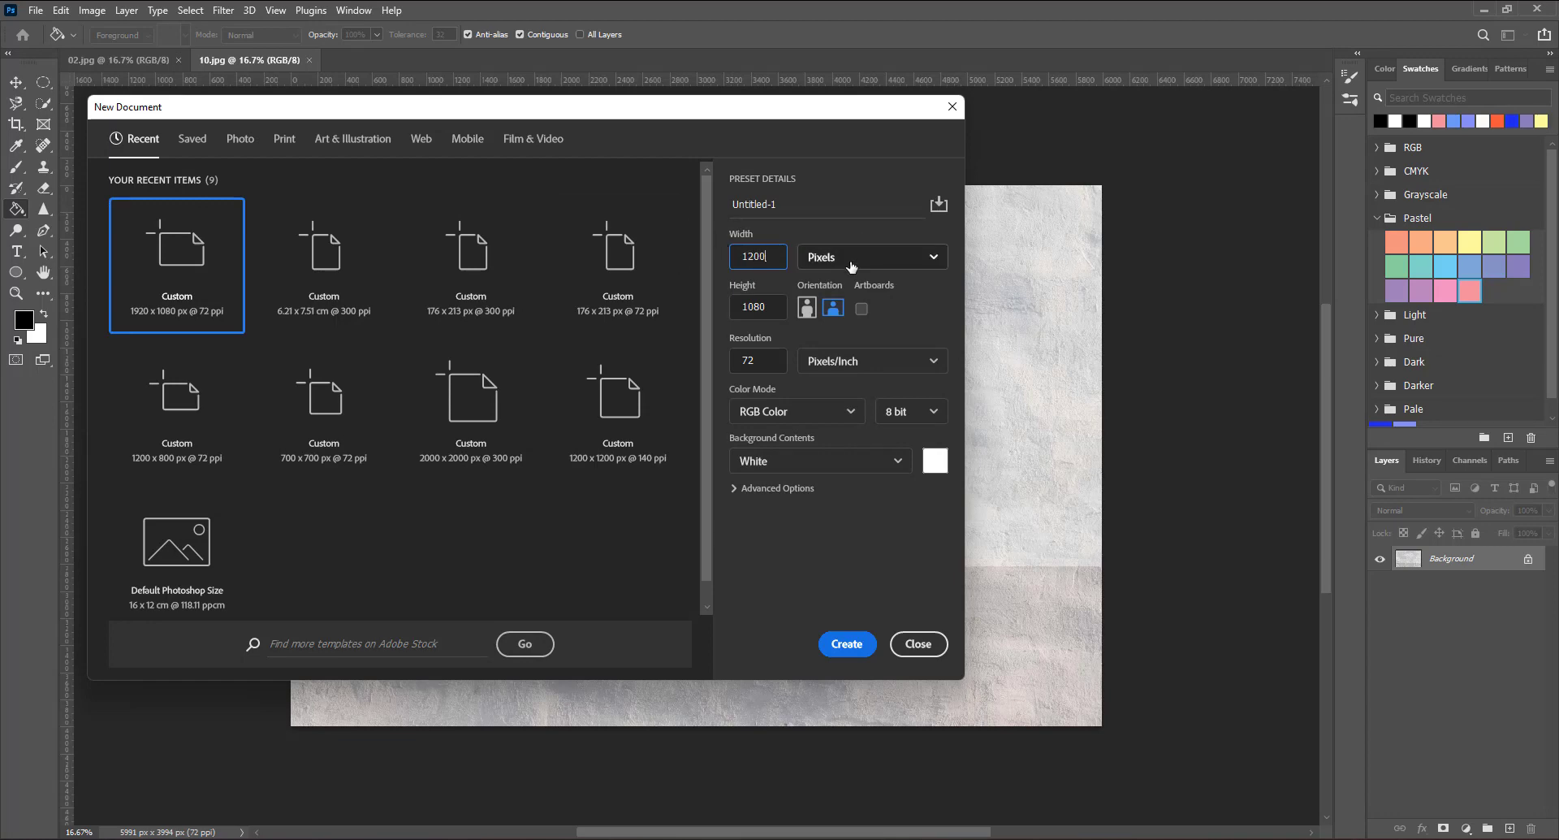
{"action": "left_click", "coordinate": [852, 258]}
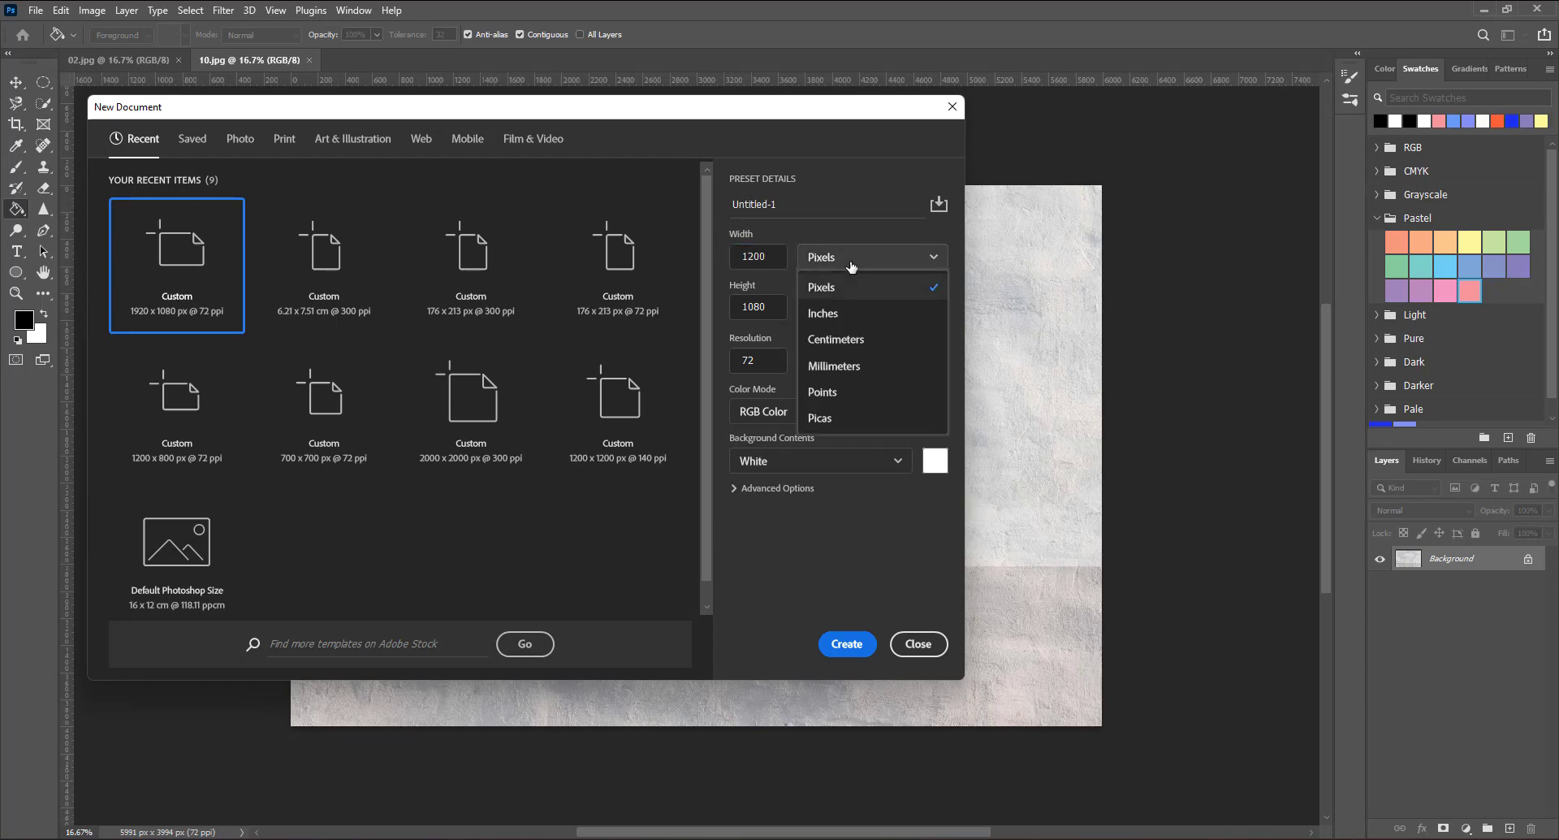
{"action": "left_click", "coordinate": [850, 261]}
{"action": "left_click", "coordinate": [761, 306]}
{"action": "type", "text": "1200"}
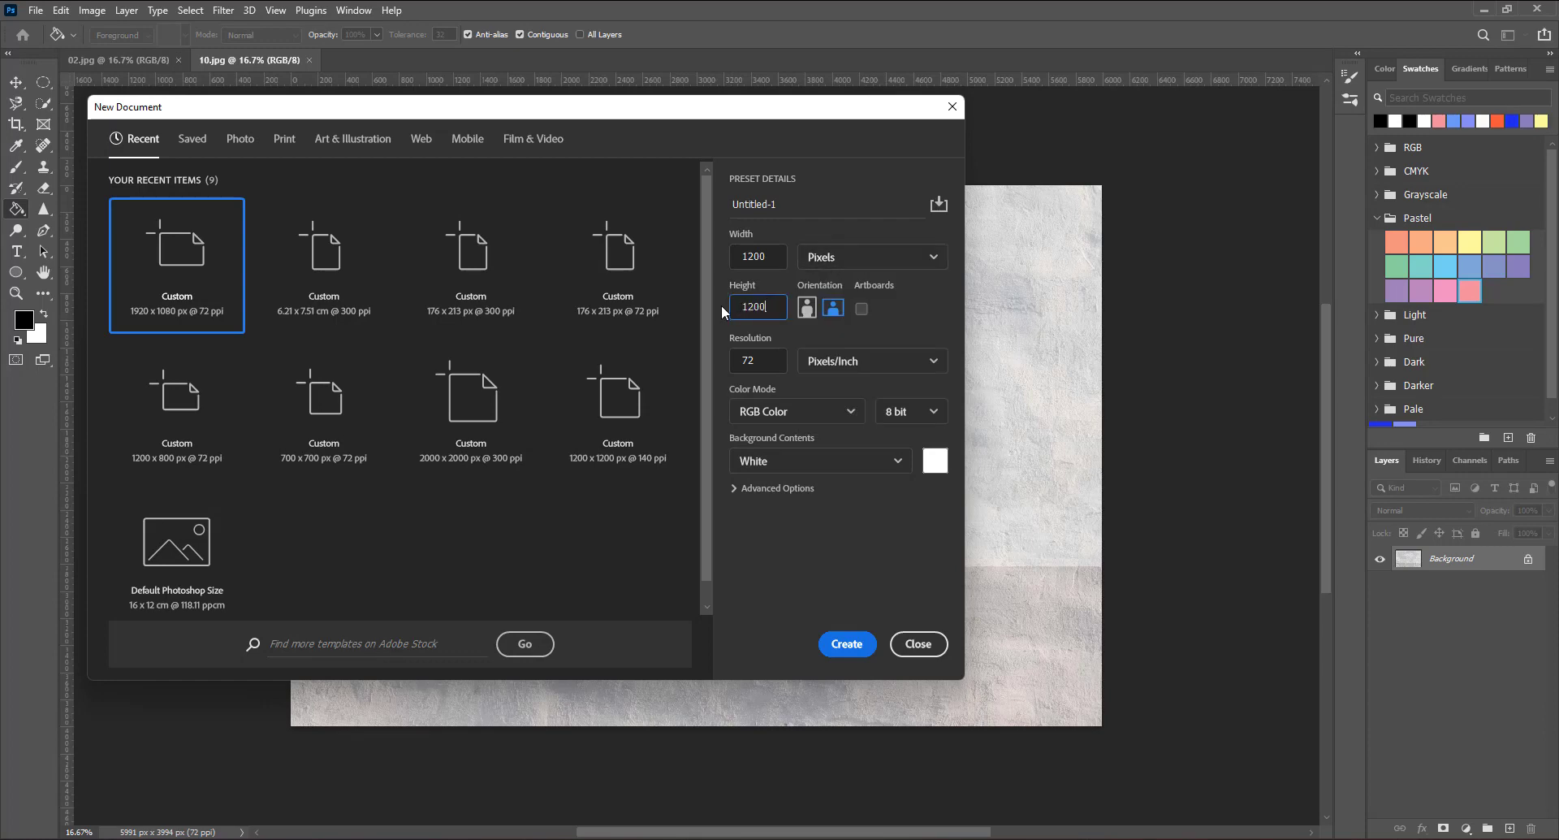
{"action": "key", "text": "Tab"}
{"action": "type", "text": "10"}
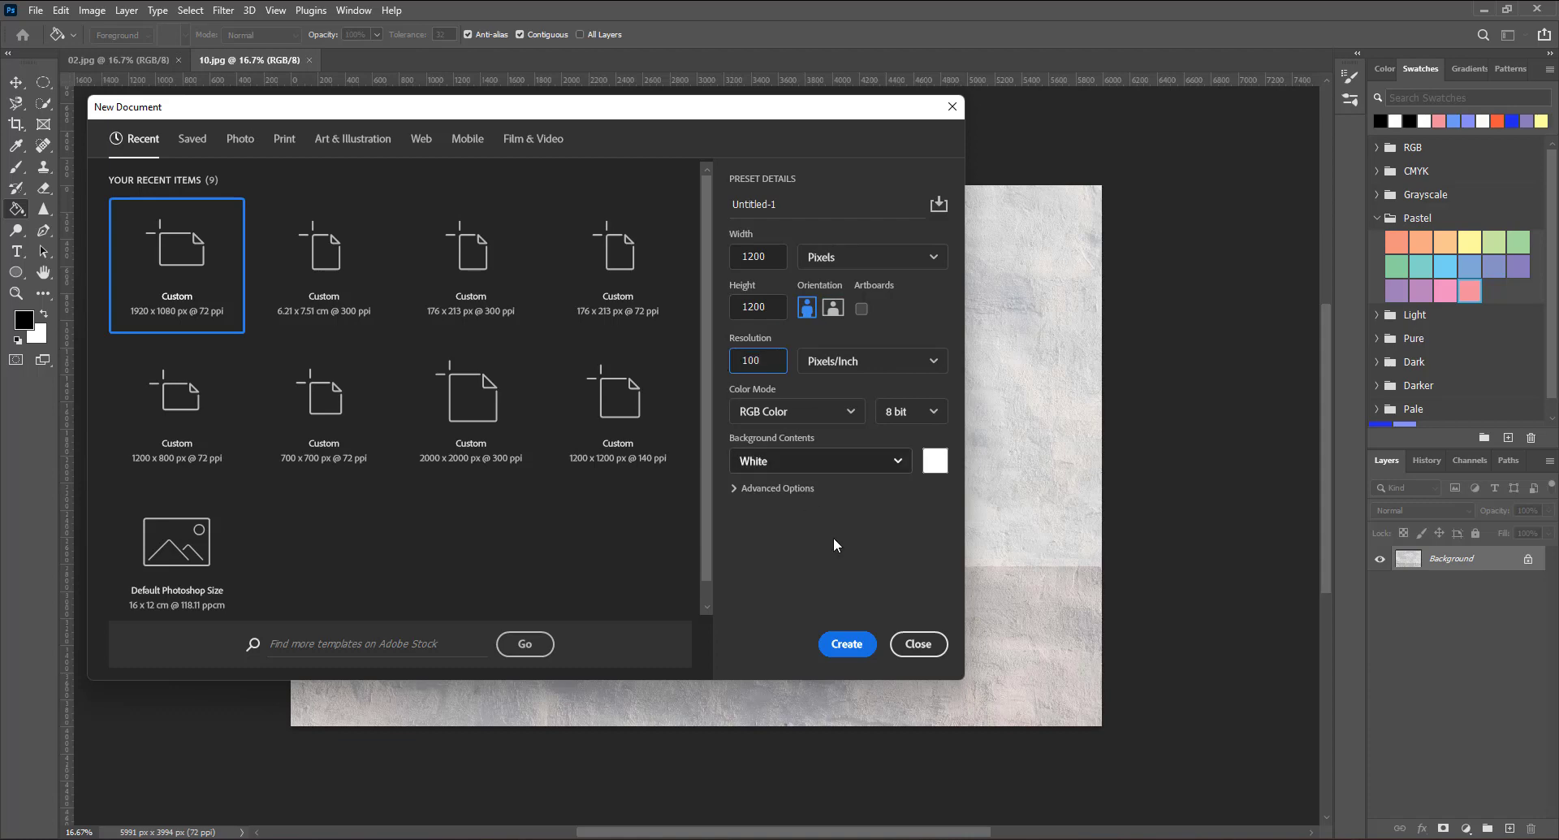
{"action": "left_click", "coordinate": [840, 644]}
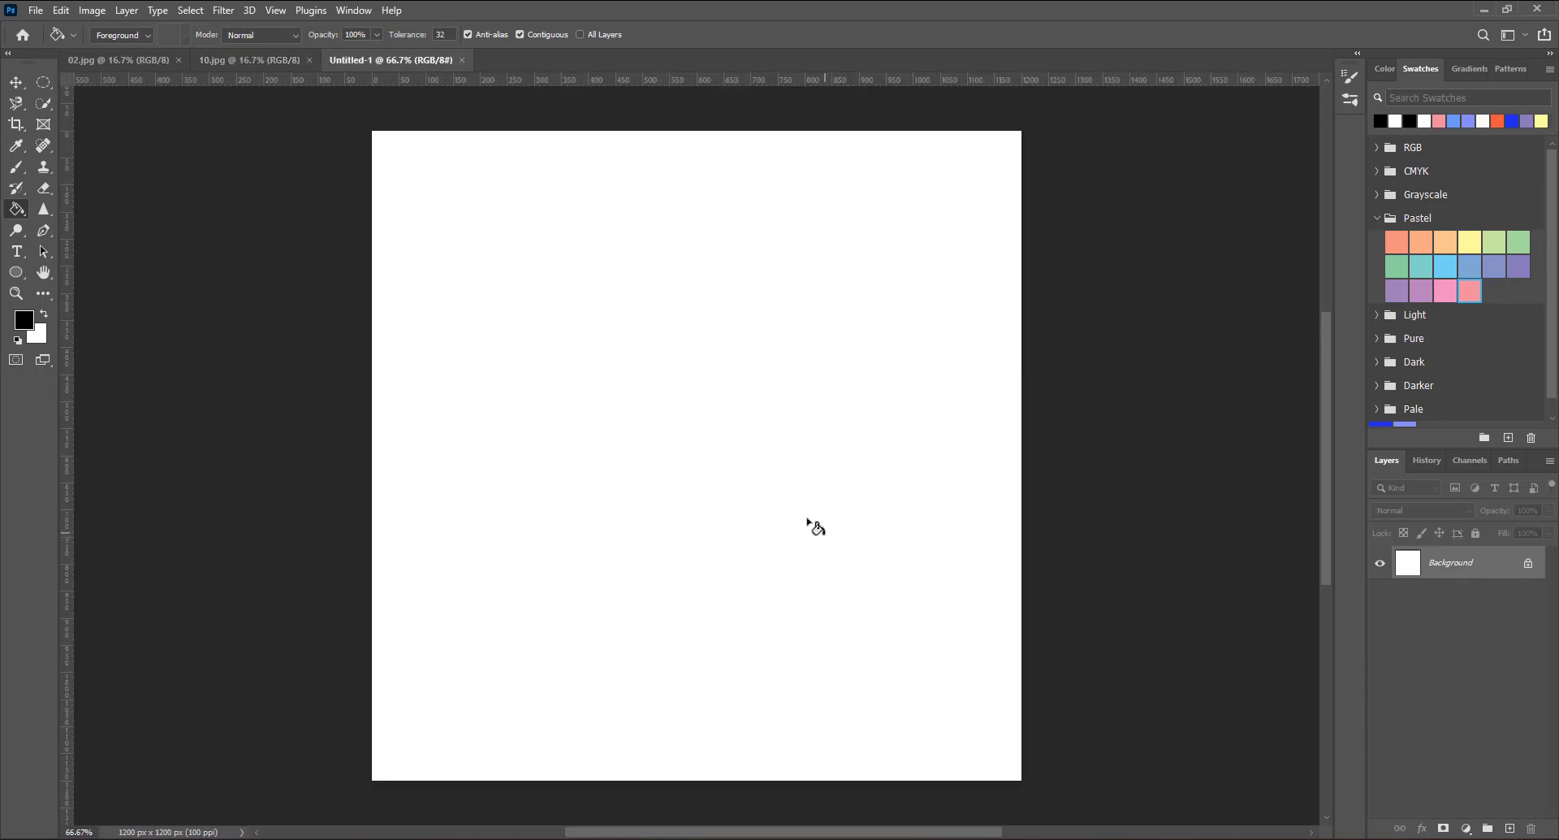
Step: Resize 10.jpg in Image Size to 2250 × 1500 pixels
{"action": "left_click", "coordinate": [220, 61]}
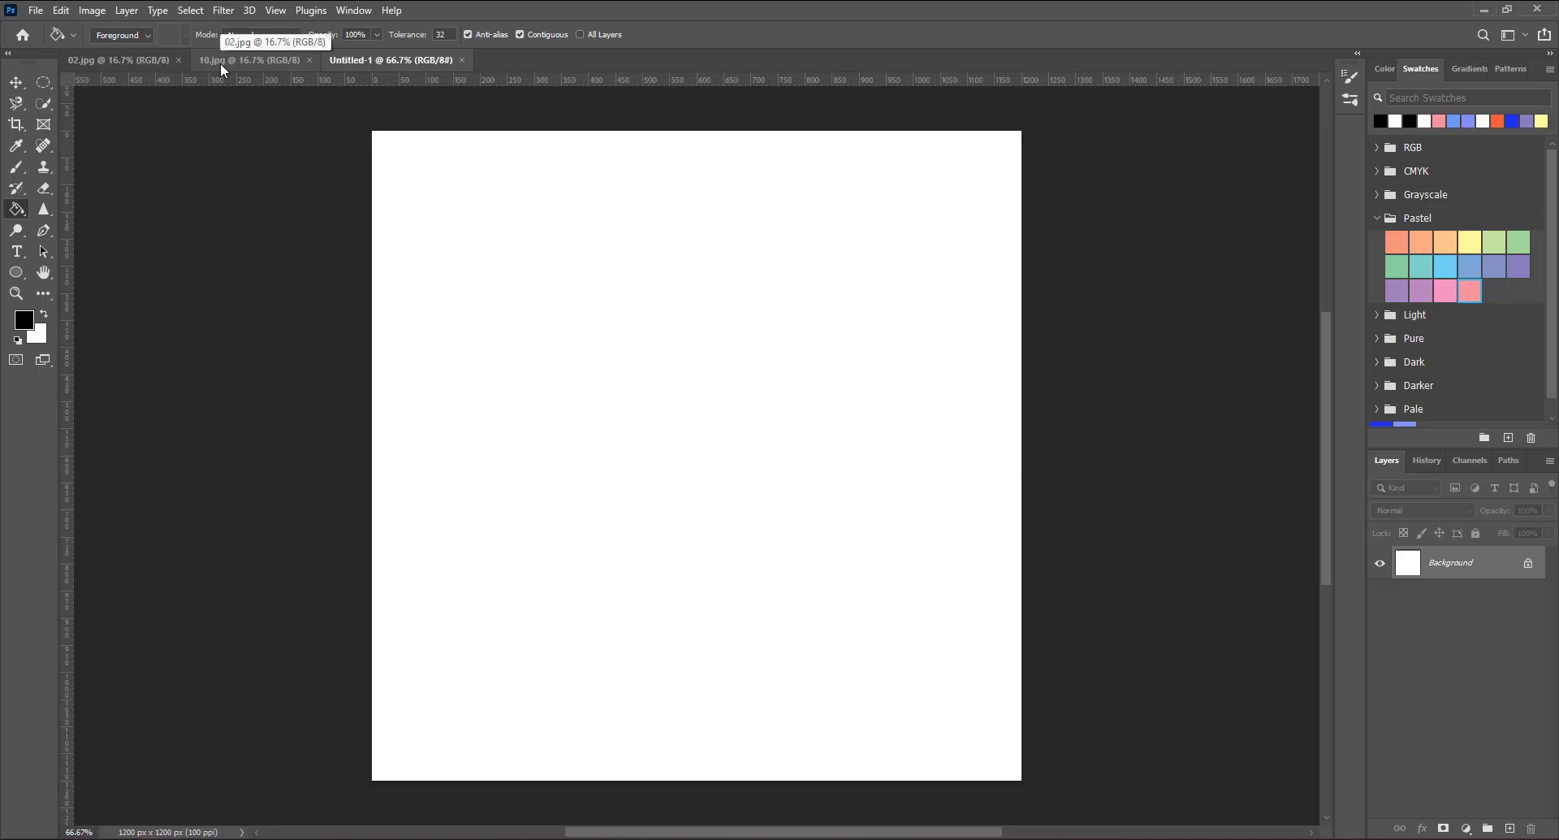
{"action": "key", "text": "v"}
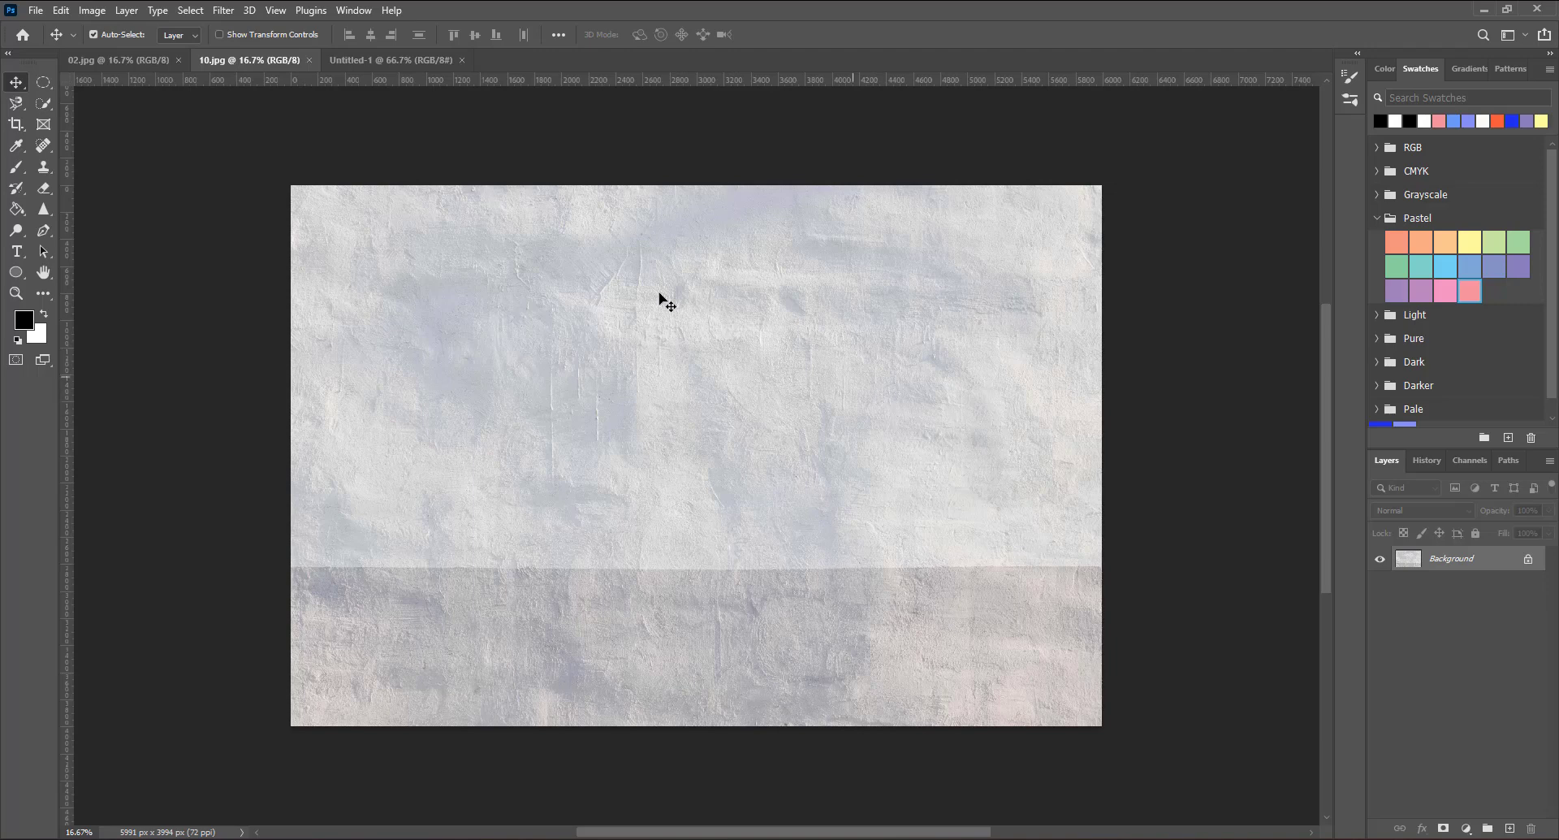
{"action": "left_click", "coordinate": [92, 11]}
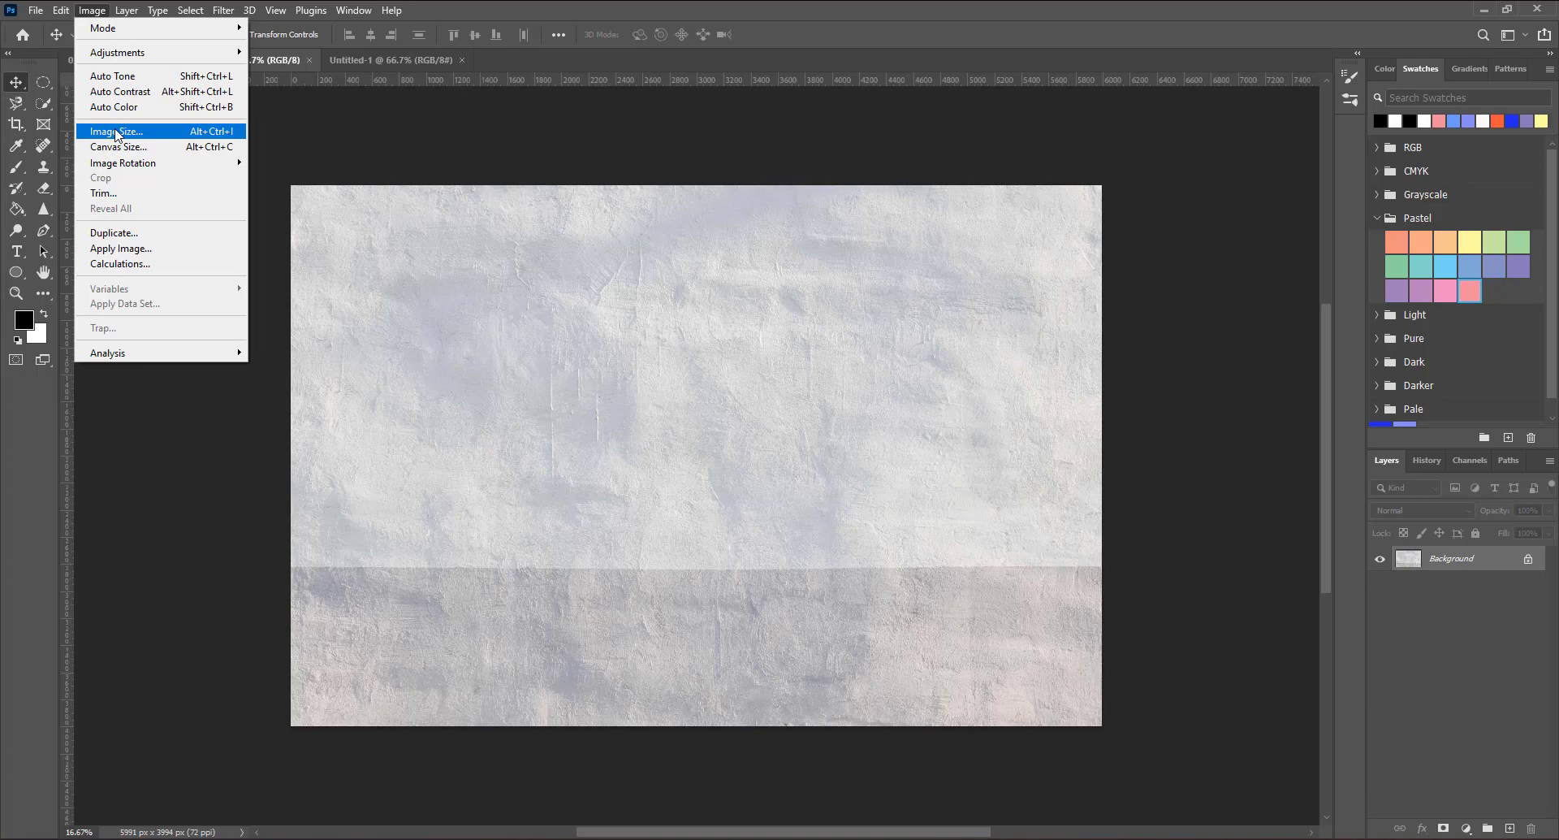
{"action": "left_click", "coordinate": [117, 132]}
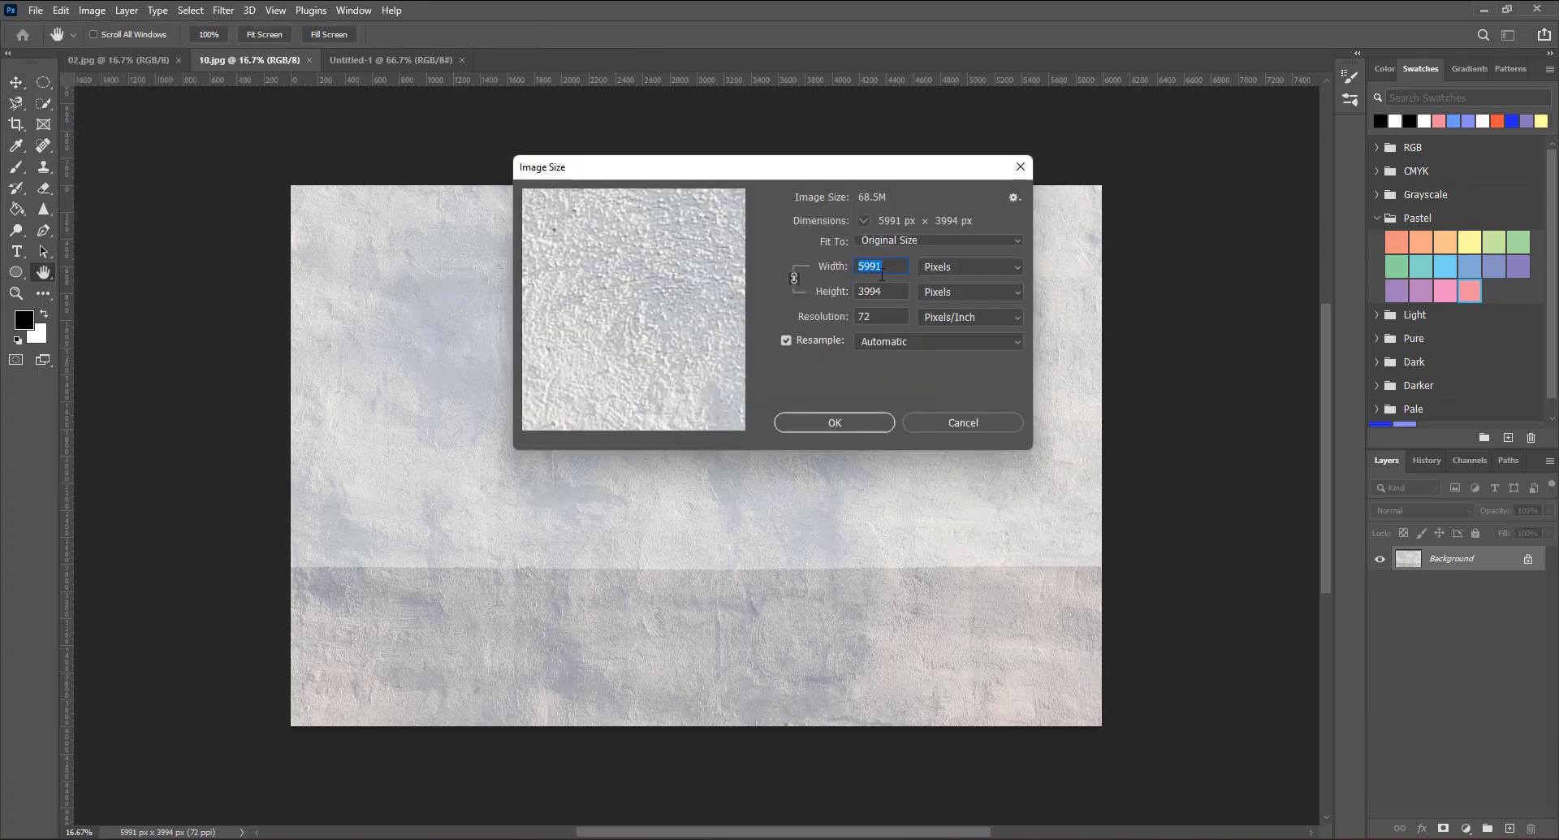
{"action": "type", "text": "1"}
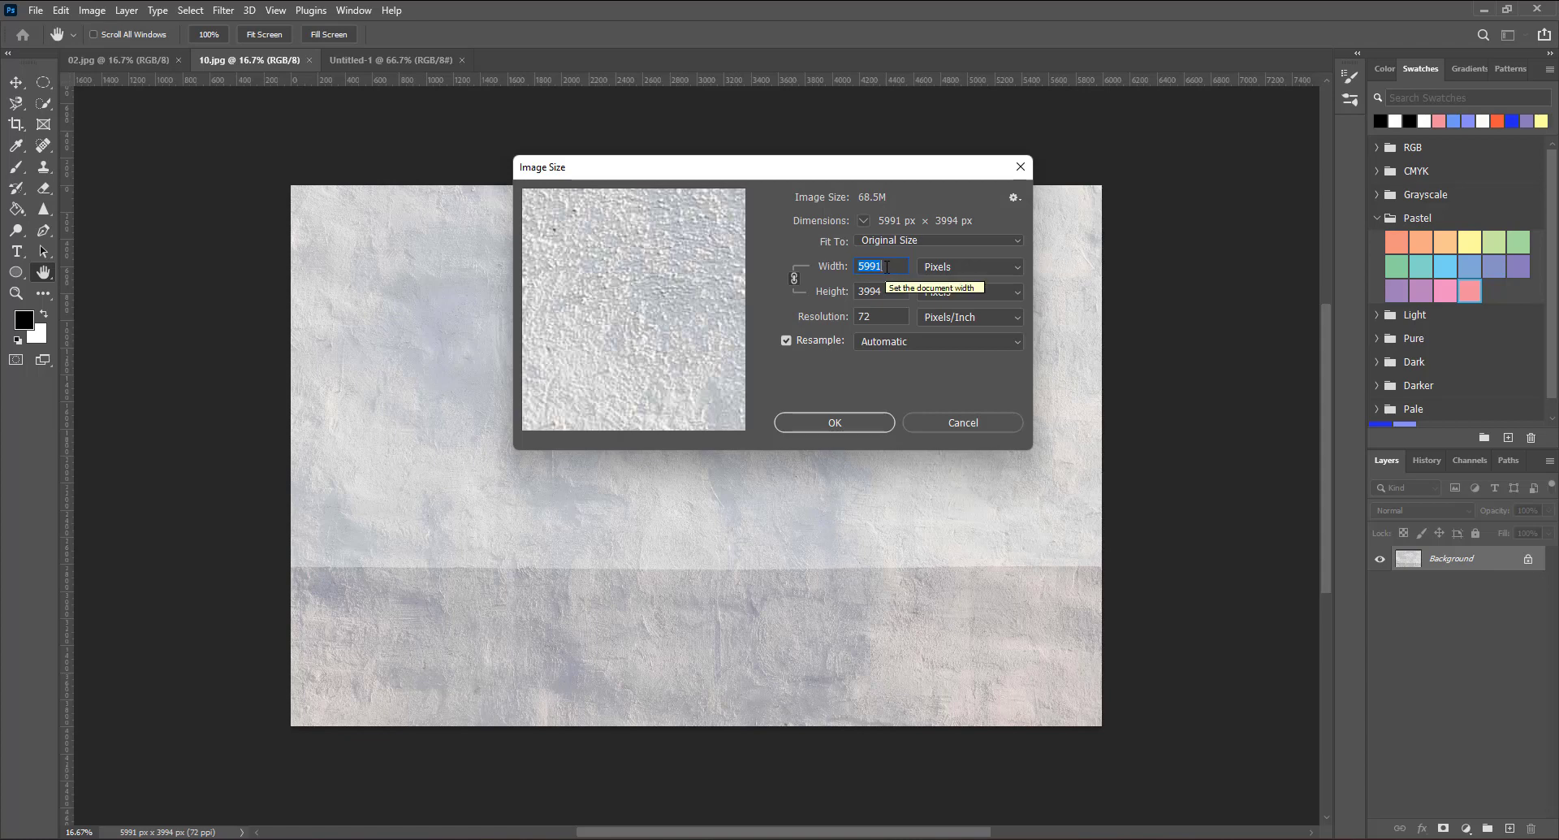
{"action": "type", "text": "500"}
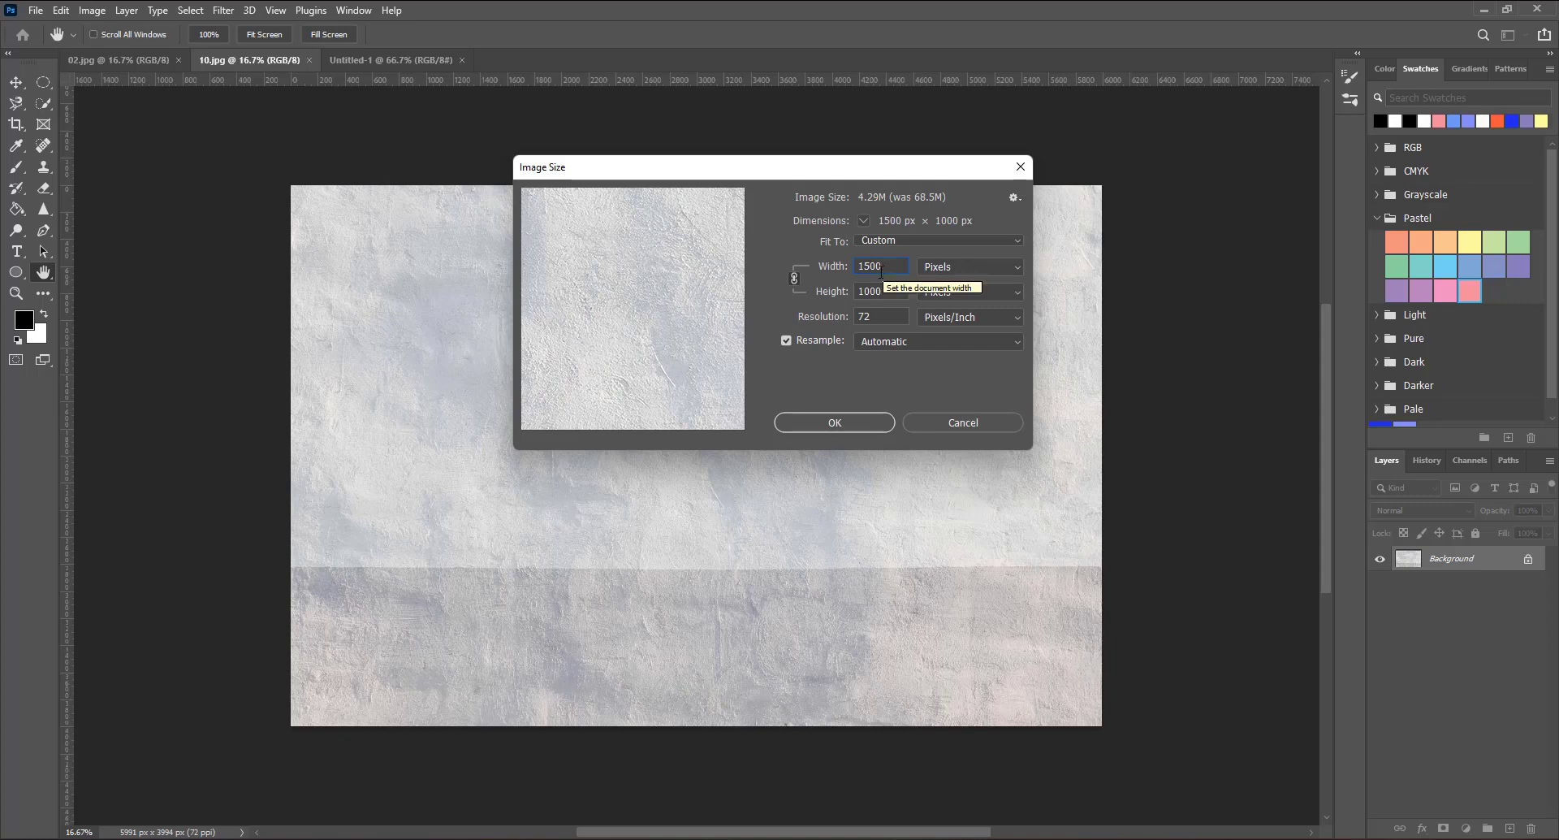
{"action": "key", "text": "BackSpace"}
{"action": "key", "text": "BackSpace"}
{"action": "key", "text": "BackSpace"}
{"action": "type", "text": "2"}
{"action": "key", "text": "Tab"}
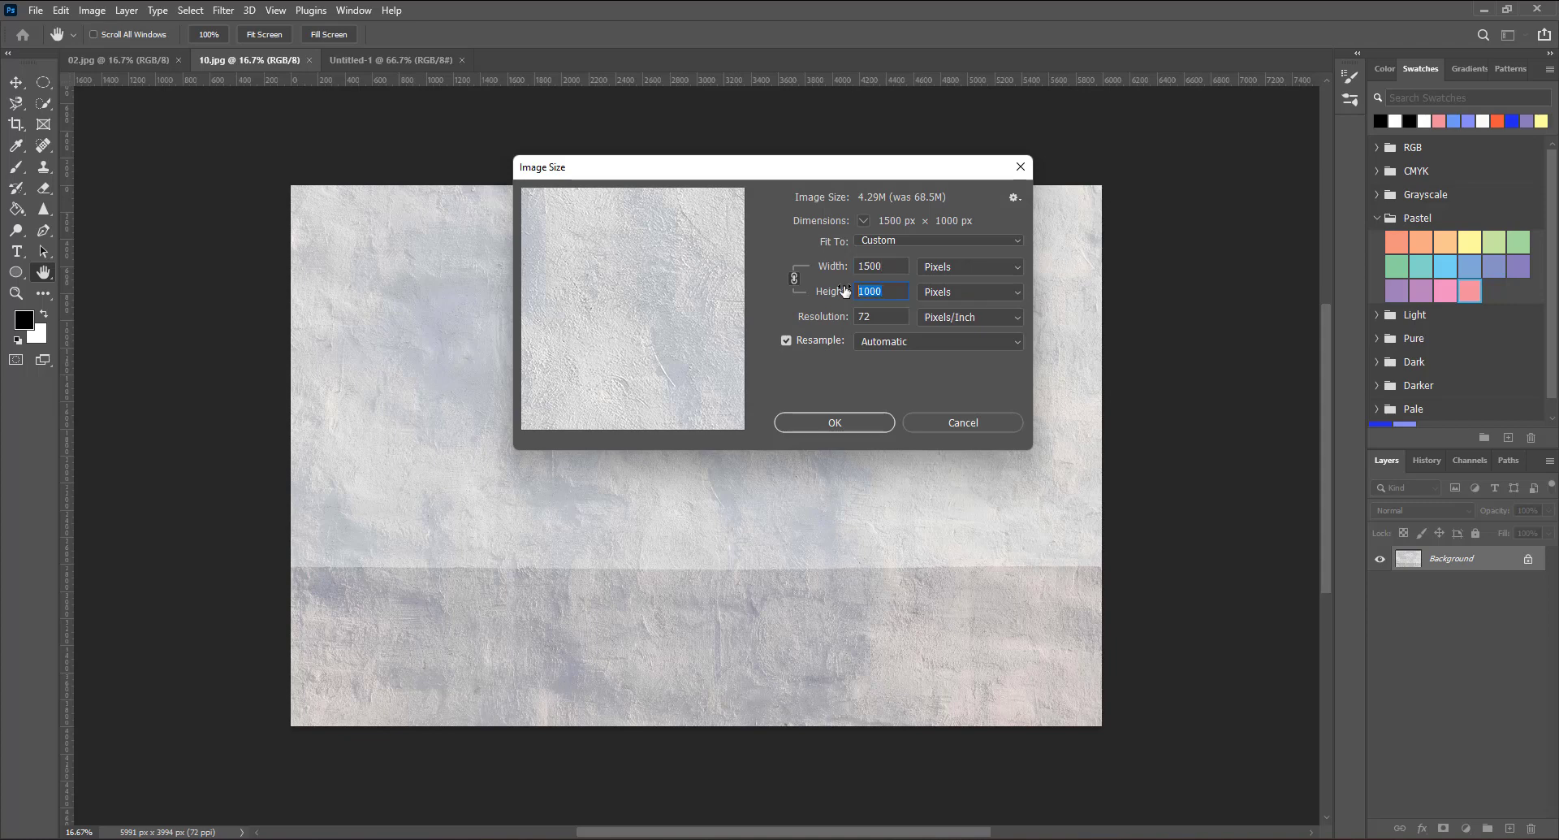
{"action": "type", "text": "500"}
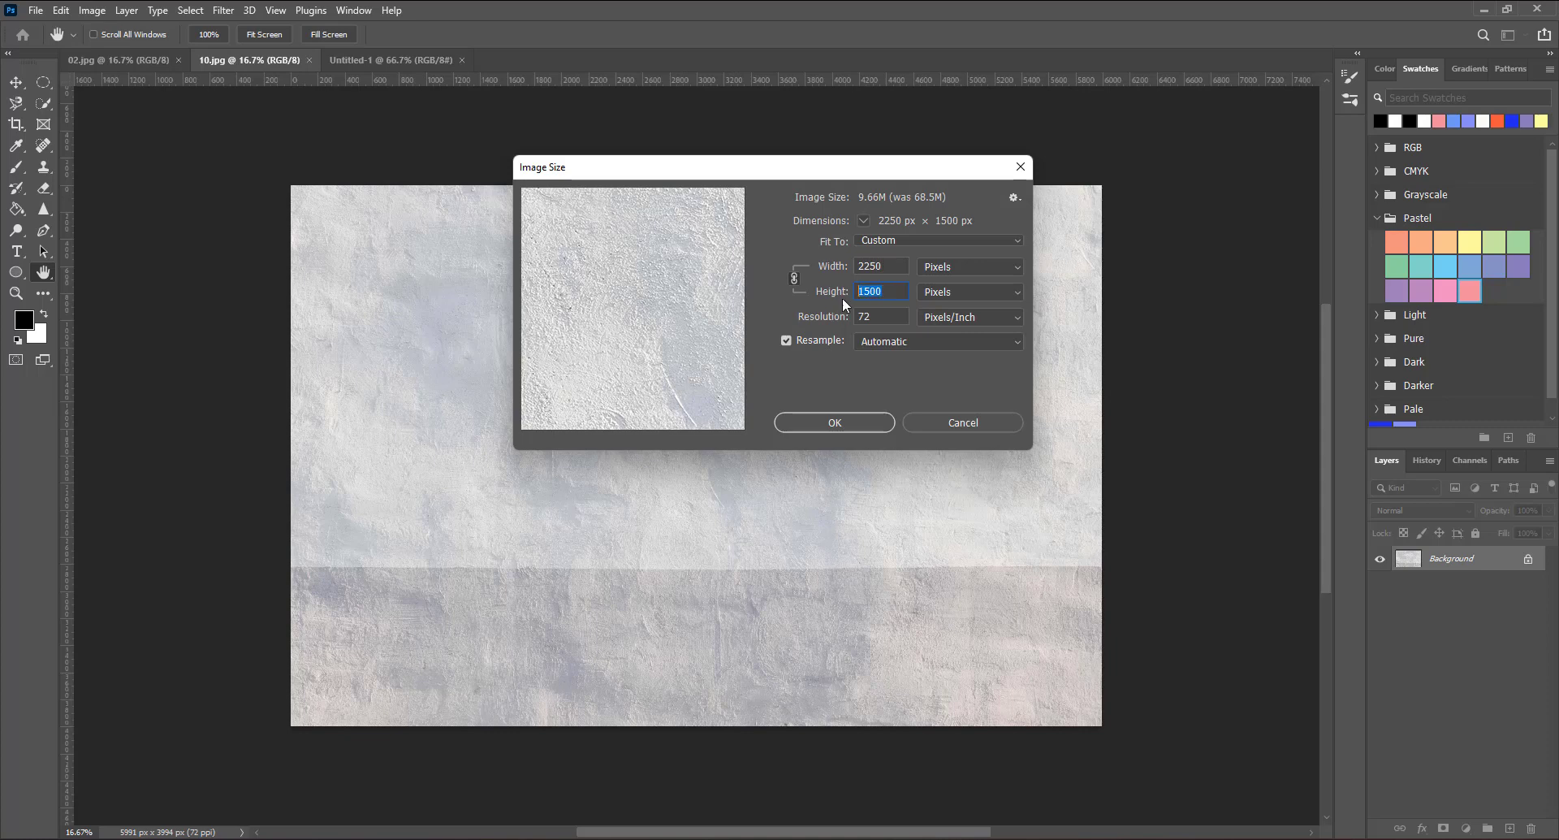
{"action": "left_click", "coordinate": [849, 421]}
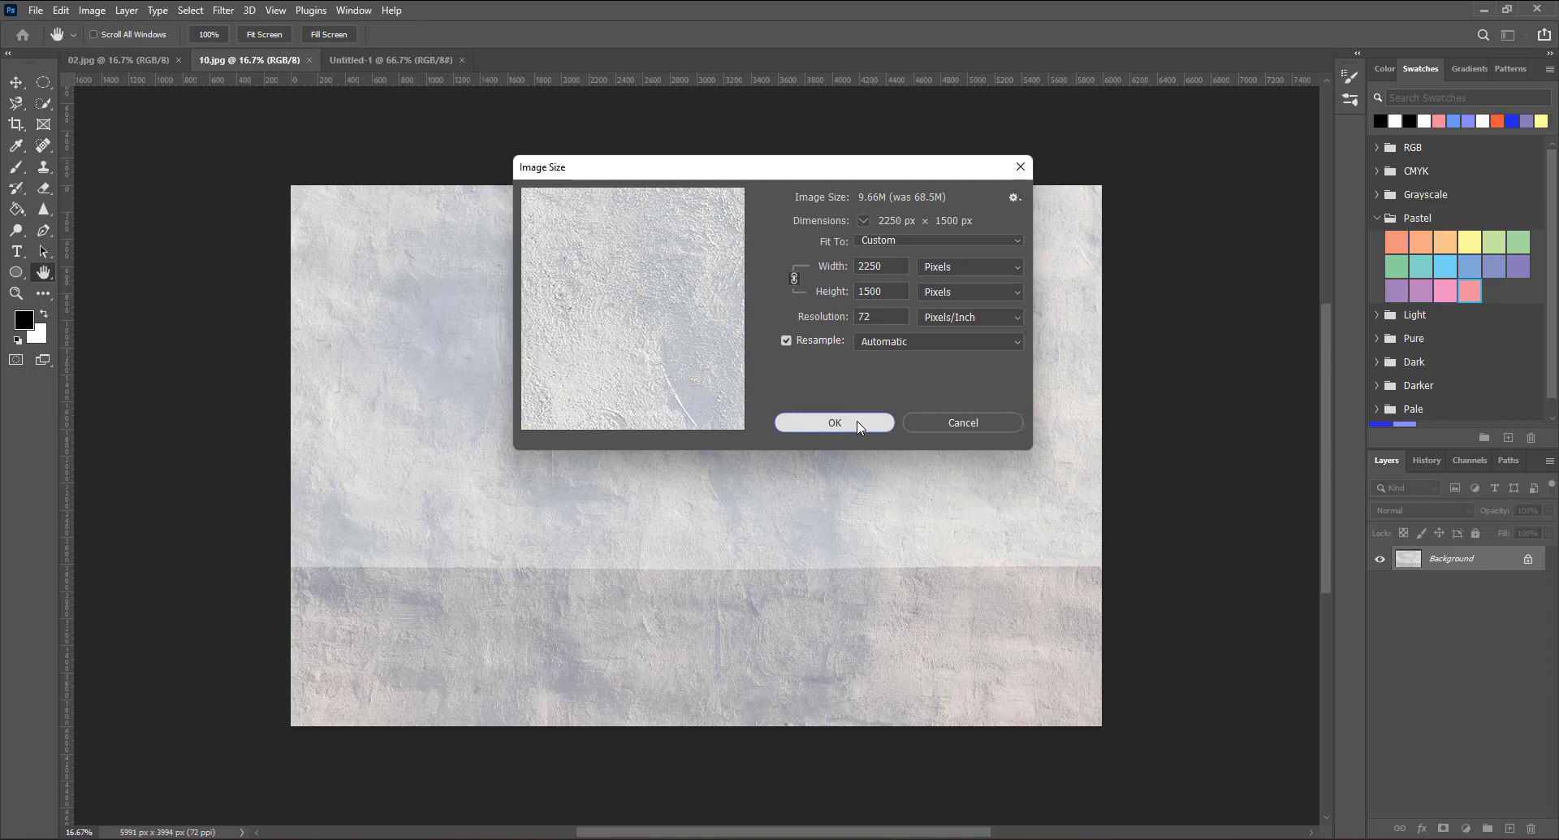
{"action": "left_click", "coordinate": [859, 427]}
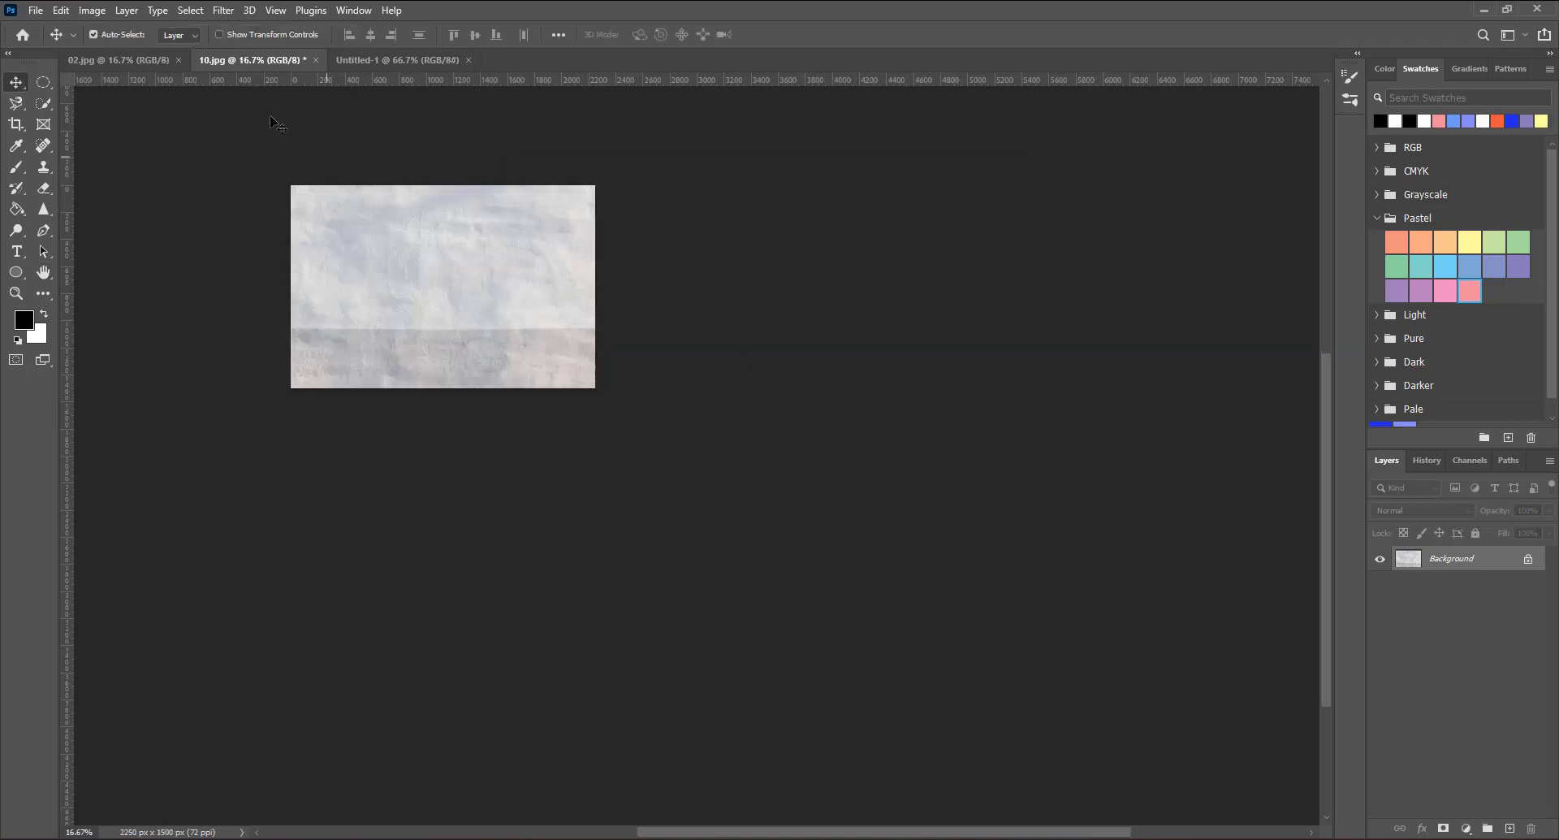
Step: Copy the entire wall texture from 10.jpg and paste it into Untitled-1
{"action": "left_click", "coordinate": [182, 10]}
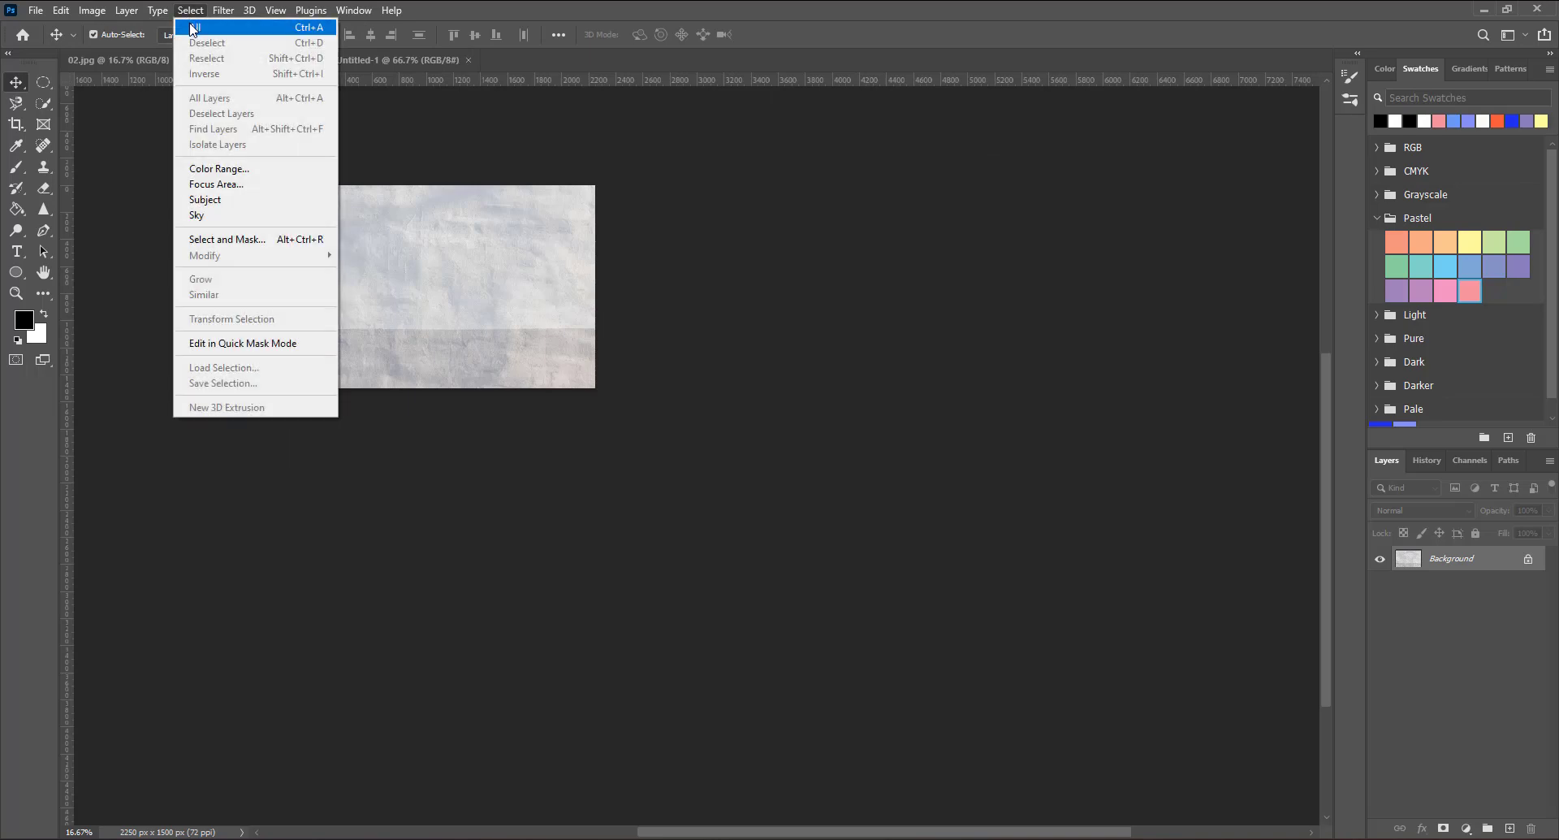
{"action": "left_click", "coordinate": [190, 22]}
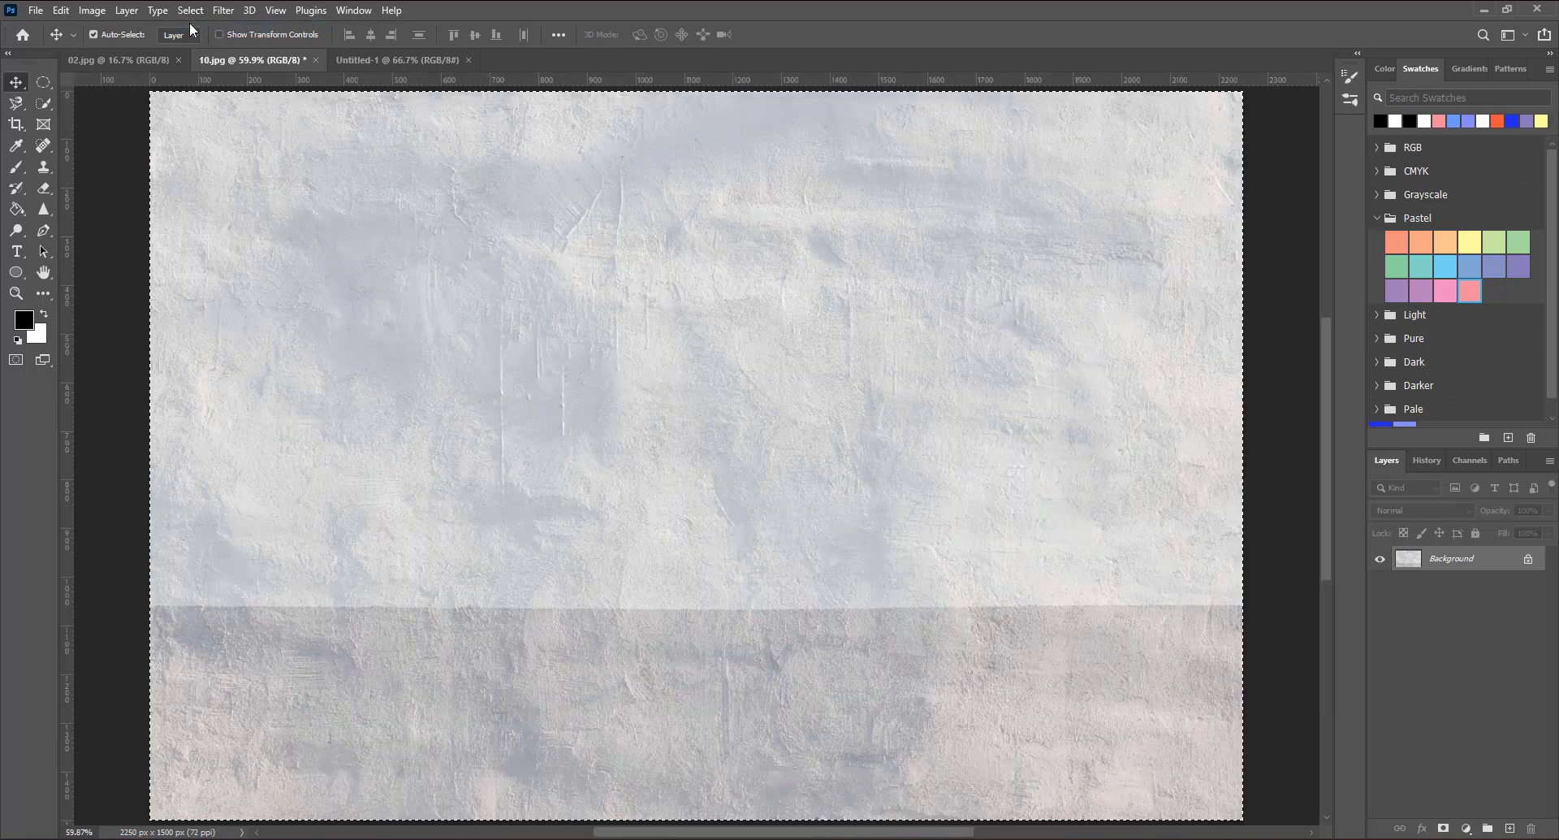
{"action": "key", "text": "ctrl+0"}
{"action": "left_click", "coordinate": [62, 10]}
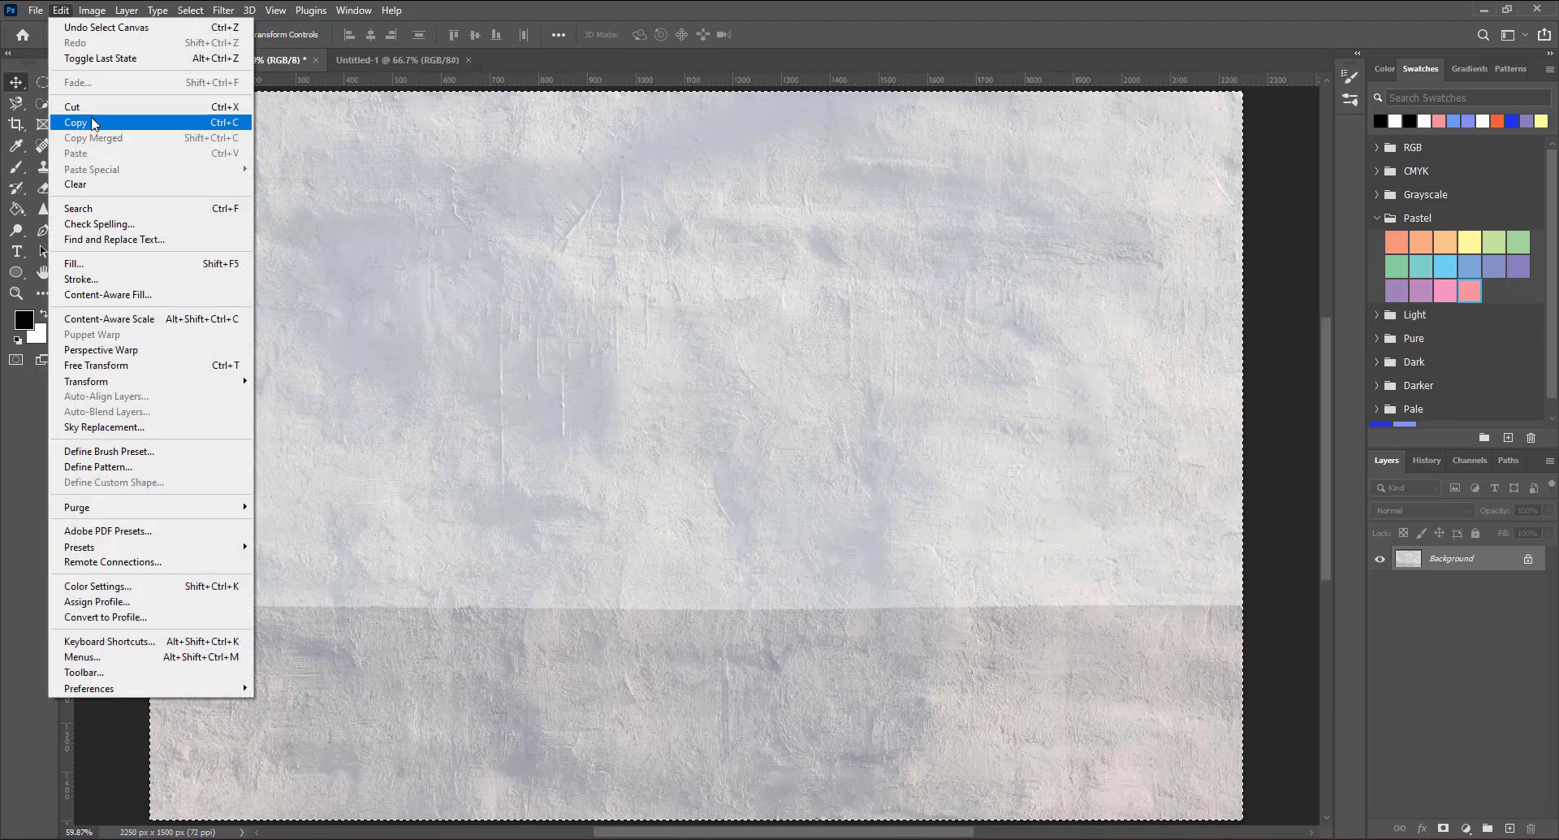
{"action": "left_click", "coordinate": [122, 115]}
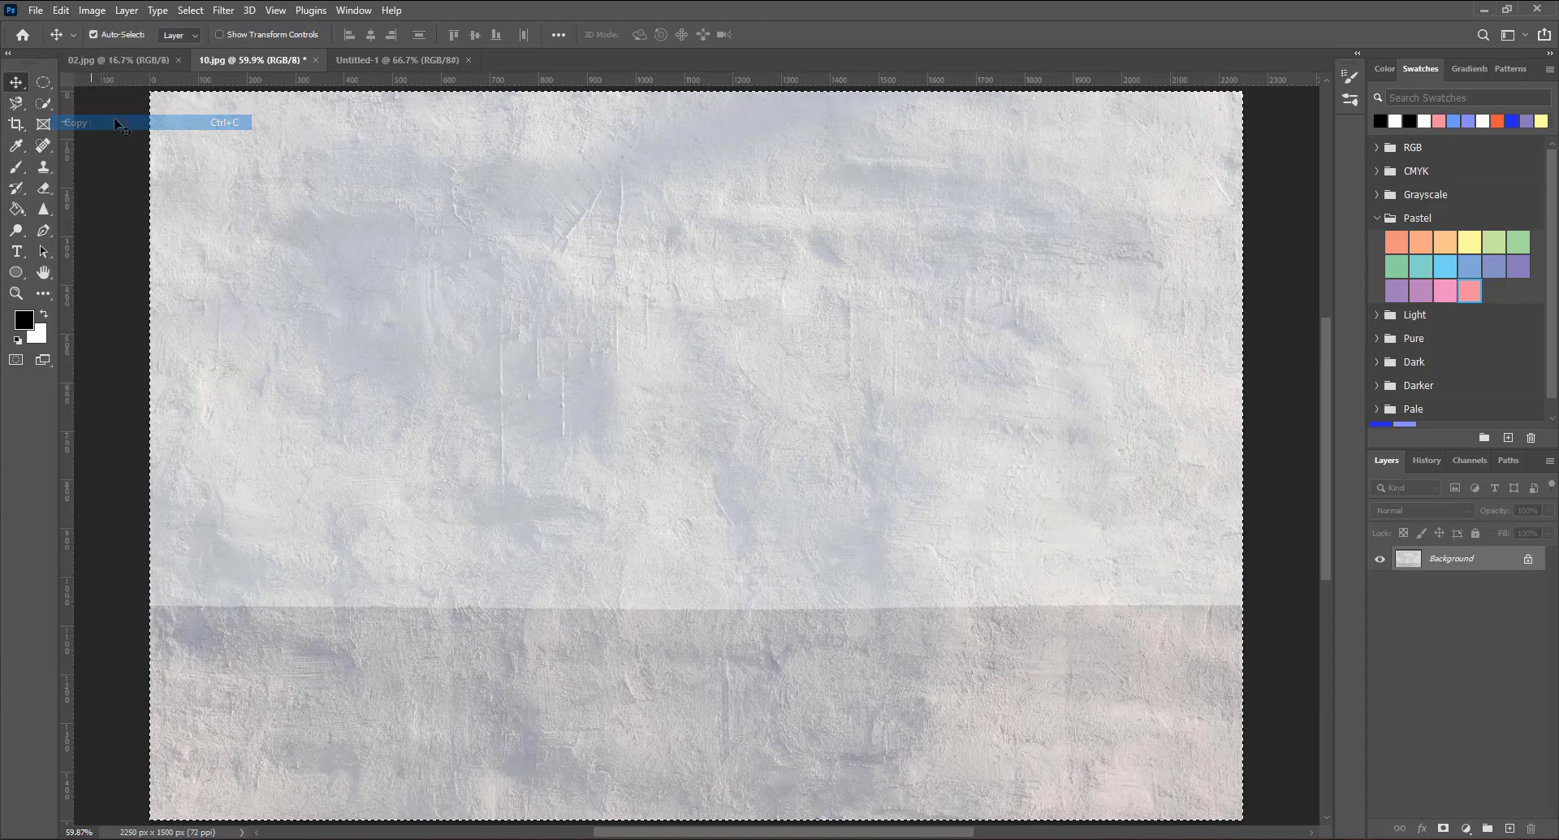
{"action": "left_click", "coordinate": [350, 60]}
{"action": "key", "text": "ctrl+minus"}
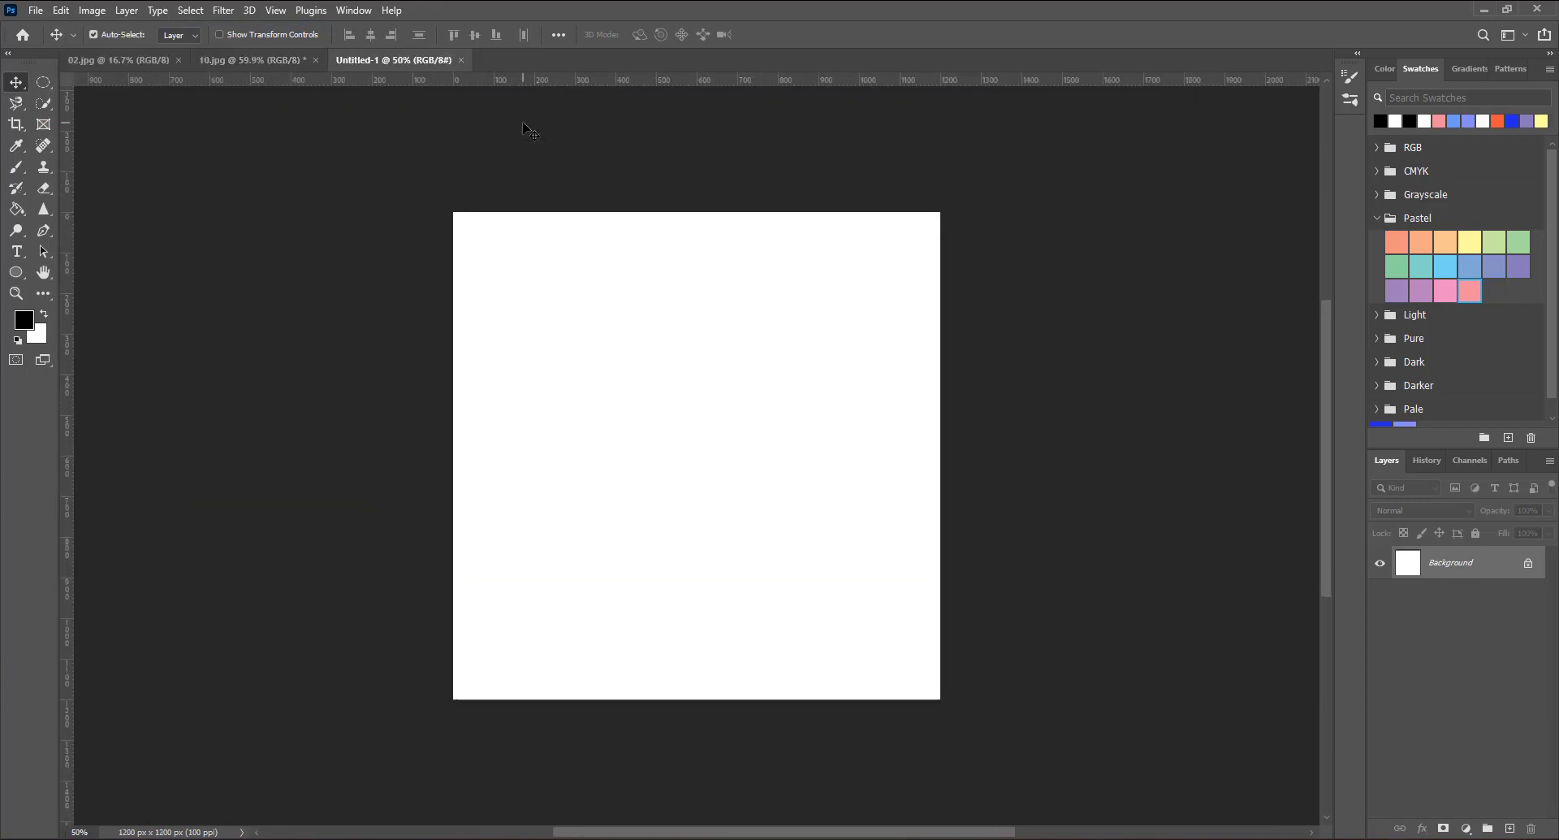
{"action": "left_click", "coordinate": [62, 10]}
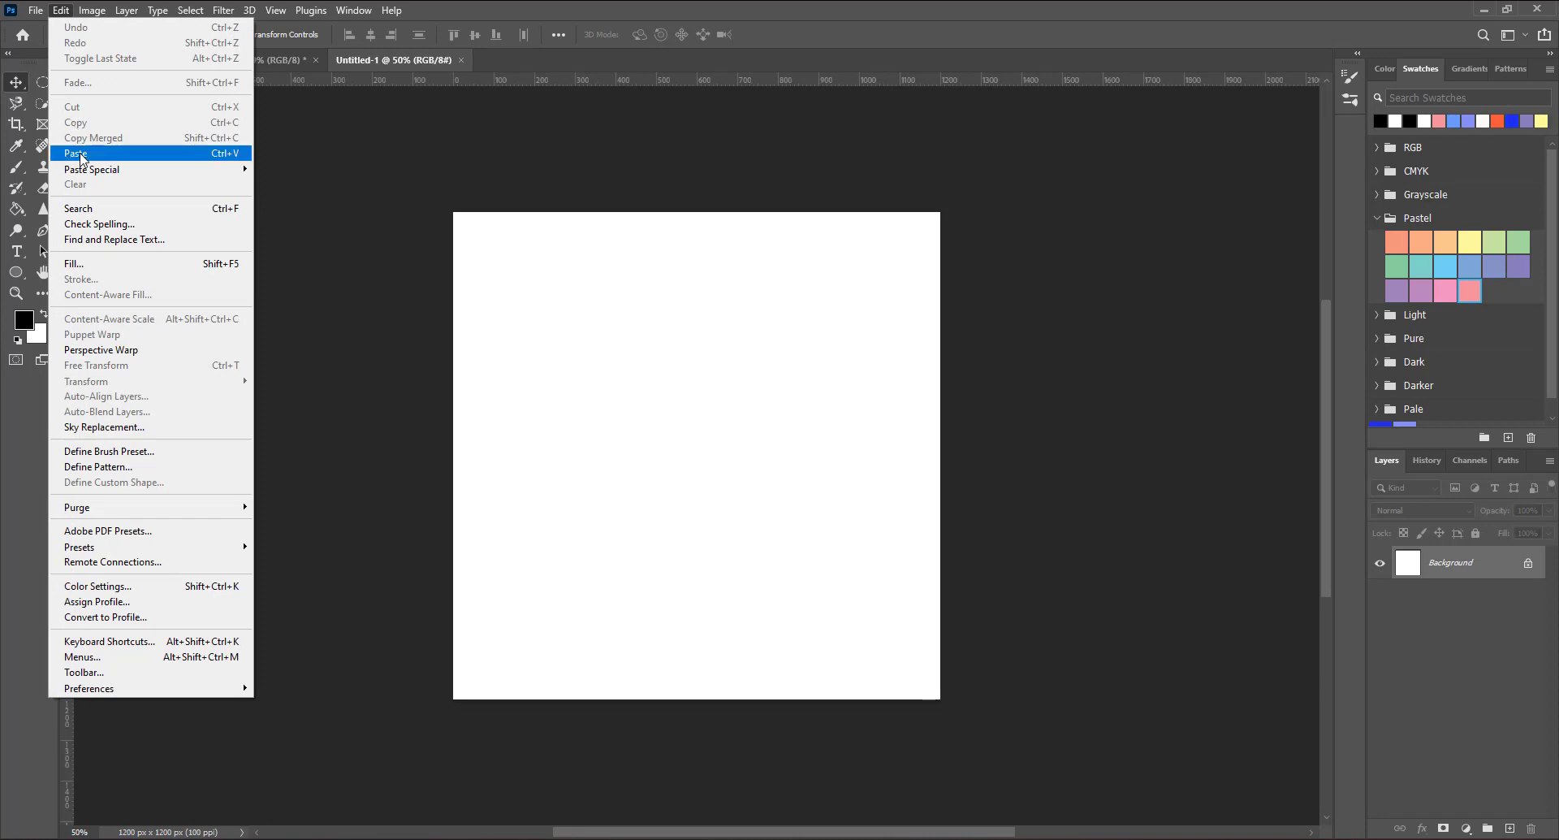
{"action": "left_click", "coordinate": [75, 153]}
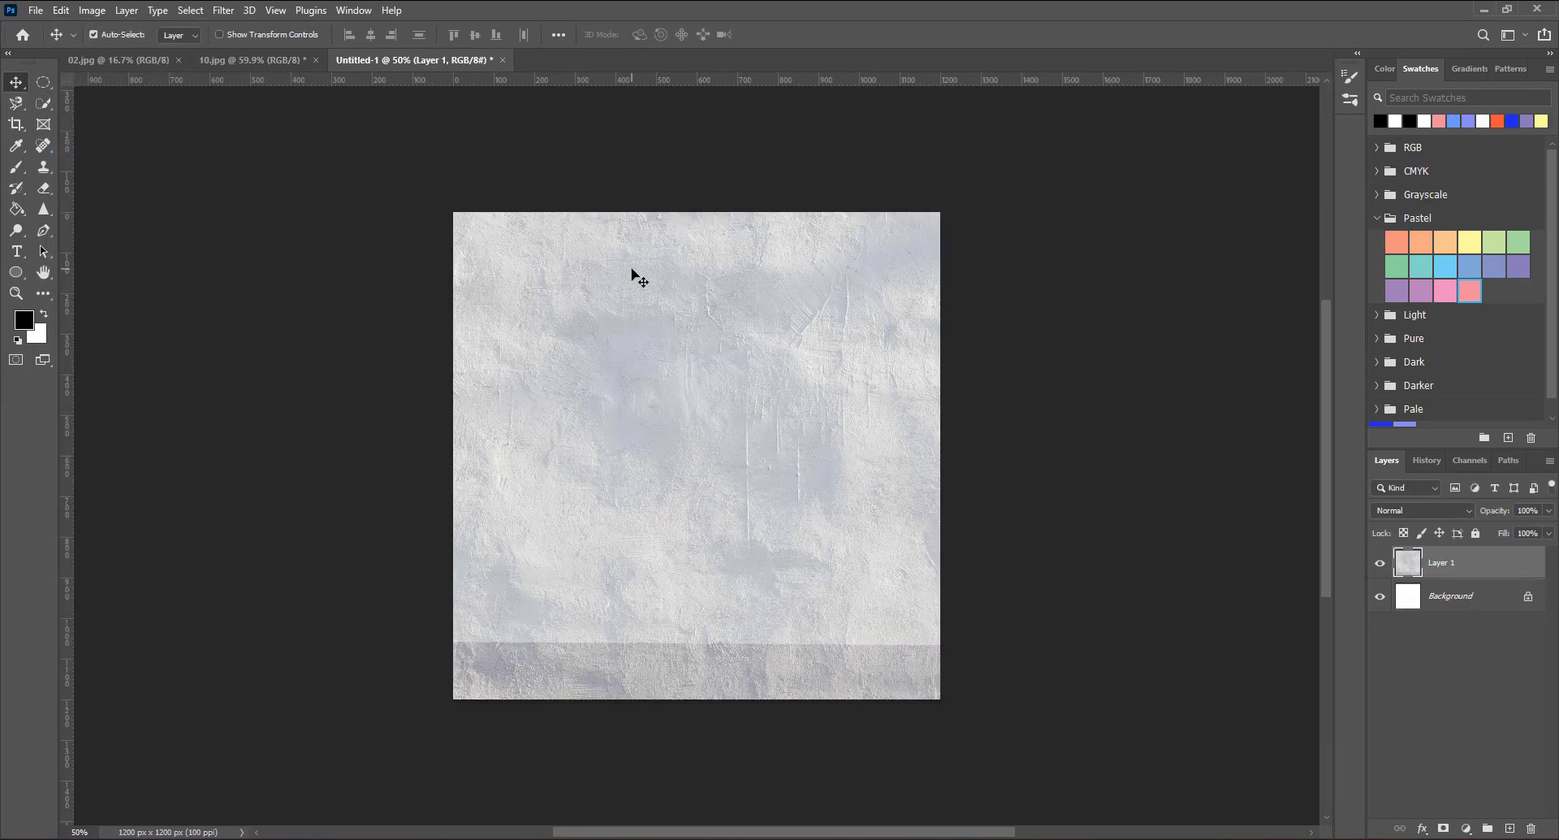
Step: Free Transform the pasted texture layer to fill the whole 1200 × 1200 canvas
{"action": "key", "text": "ctrl+t"}
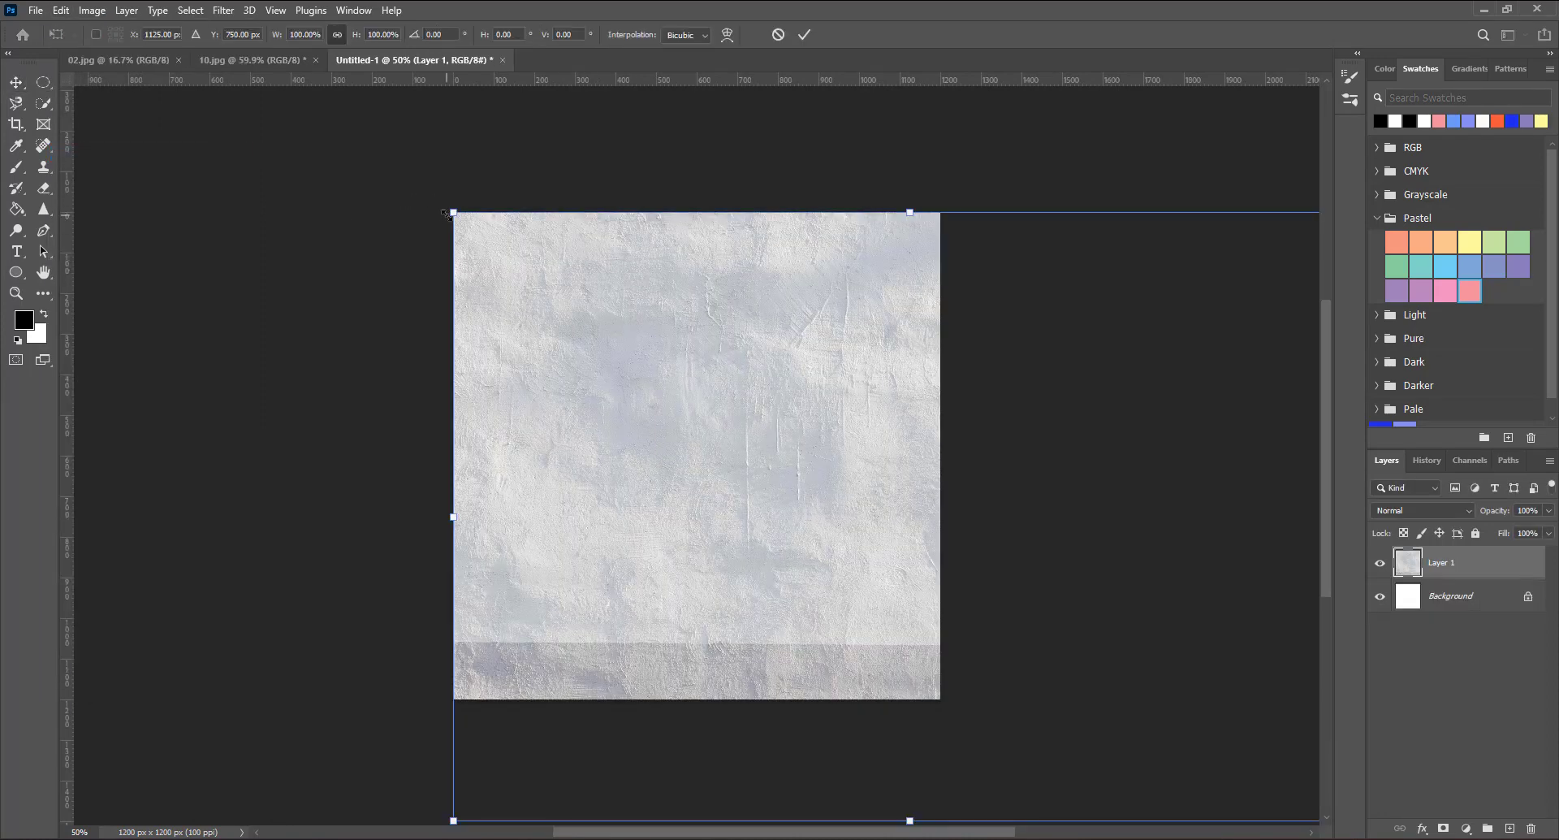
{"action": "left_click_drag", "start_coordinate": [449, 213], "coordinate": [901, 526]}
{"action": "left_click_drag", "start_coordinate": [985, 585], "coordinate": [616, 308]}
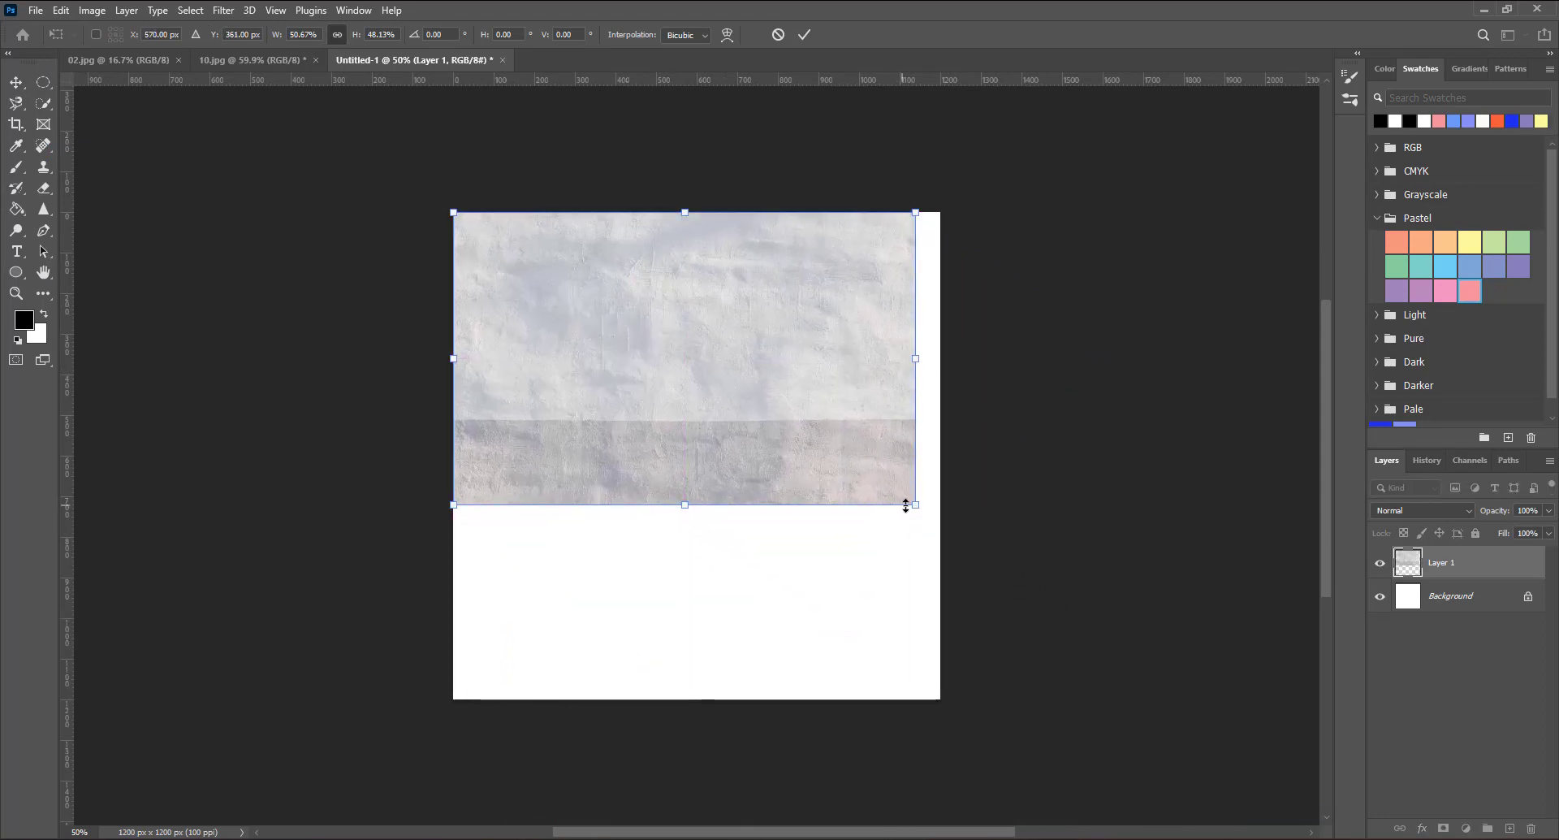
{"action": "left_click_drag", "start_coordinate": [915, 505], "coordinate": [942, 522]}
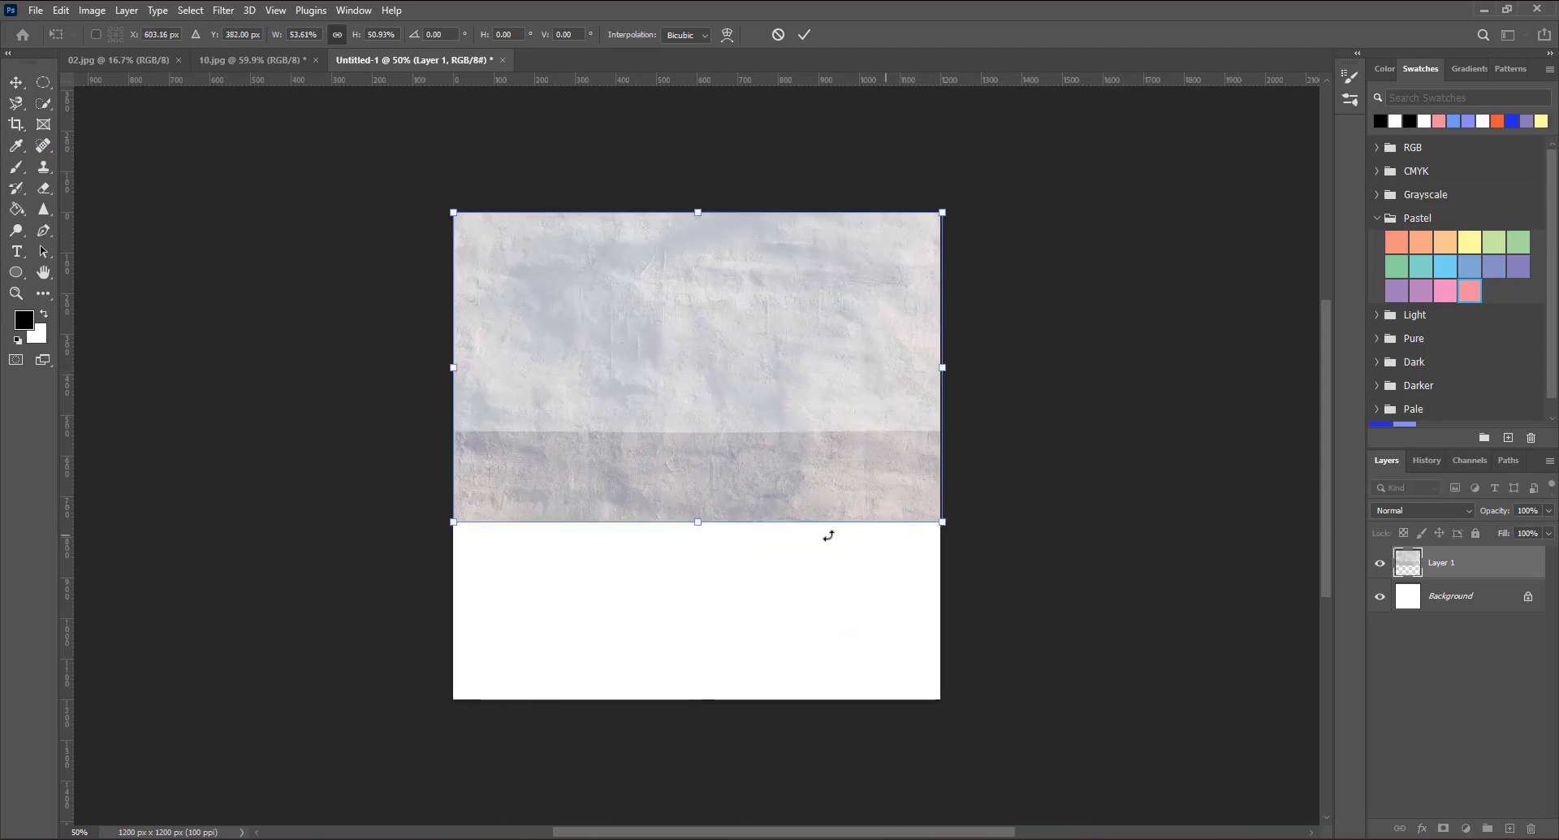
{"action": "left_click_drag", "start_coordinate": [697, 521], "coordinate": [700, 701]}
{"action": "key", "text": "Return"}
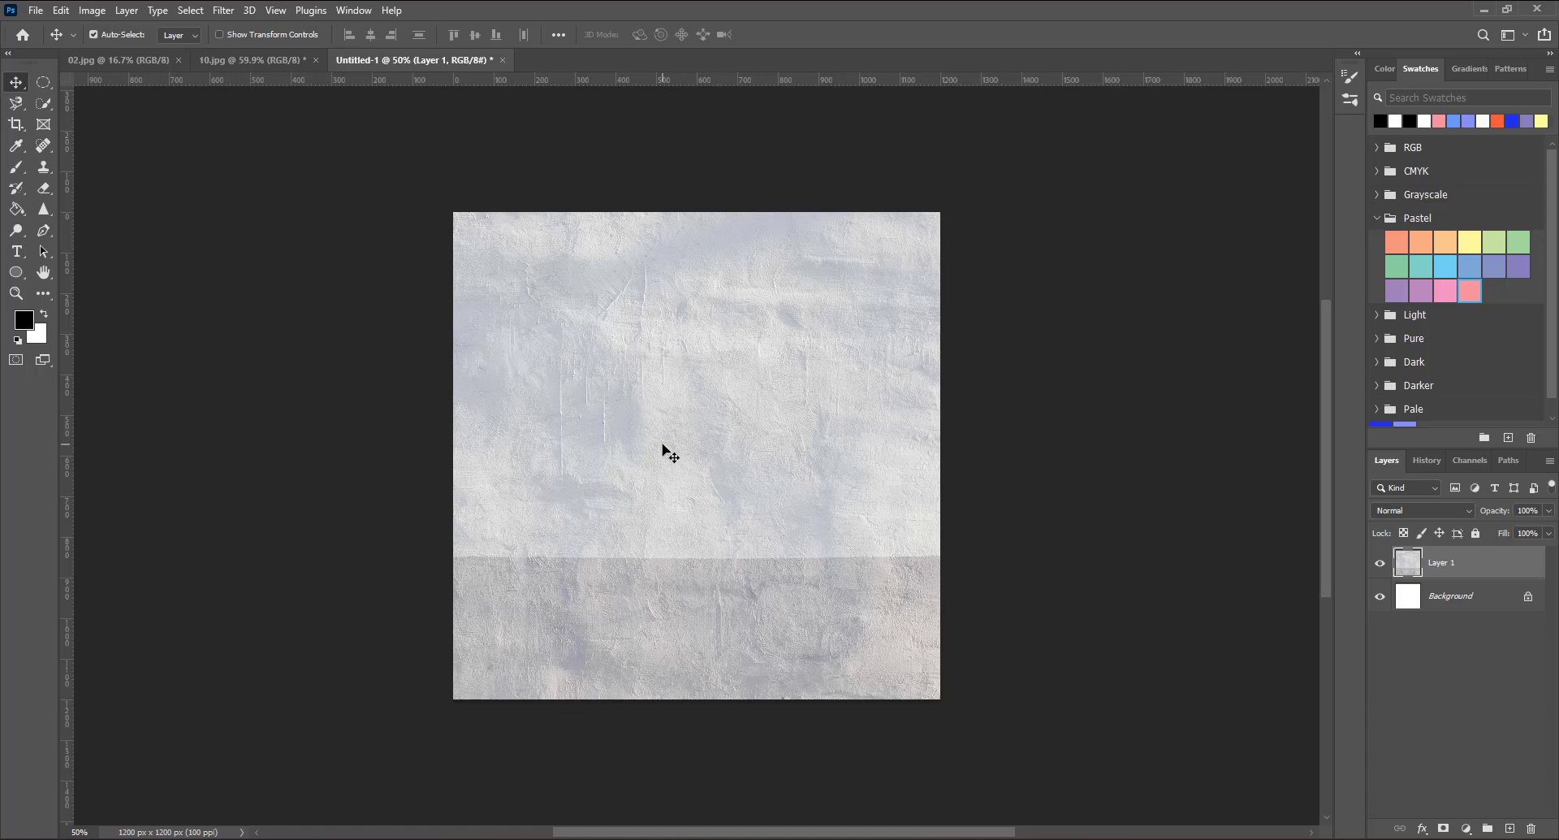
Step: Choose the Rectangular Marquee Tool with Feather set to 0 px
{"action": "left_click", "coordinate": [49, 91]}
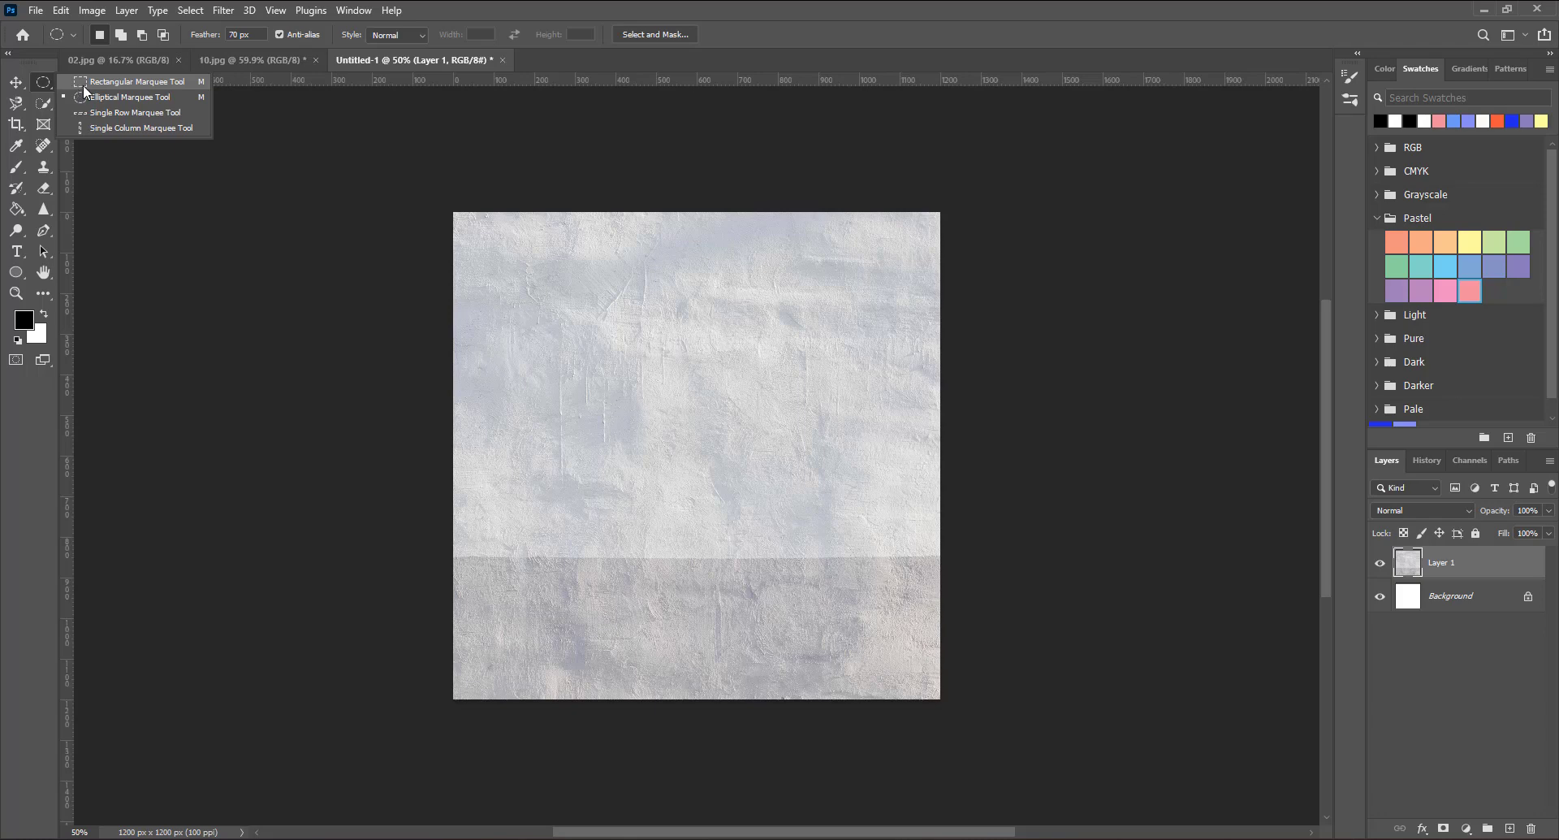
{"action": "left_click", "coordinate": [83, 85]}
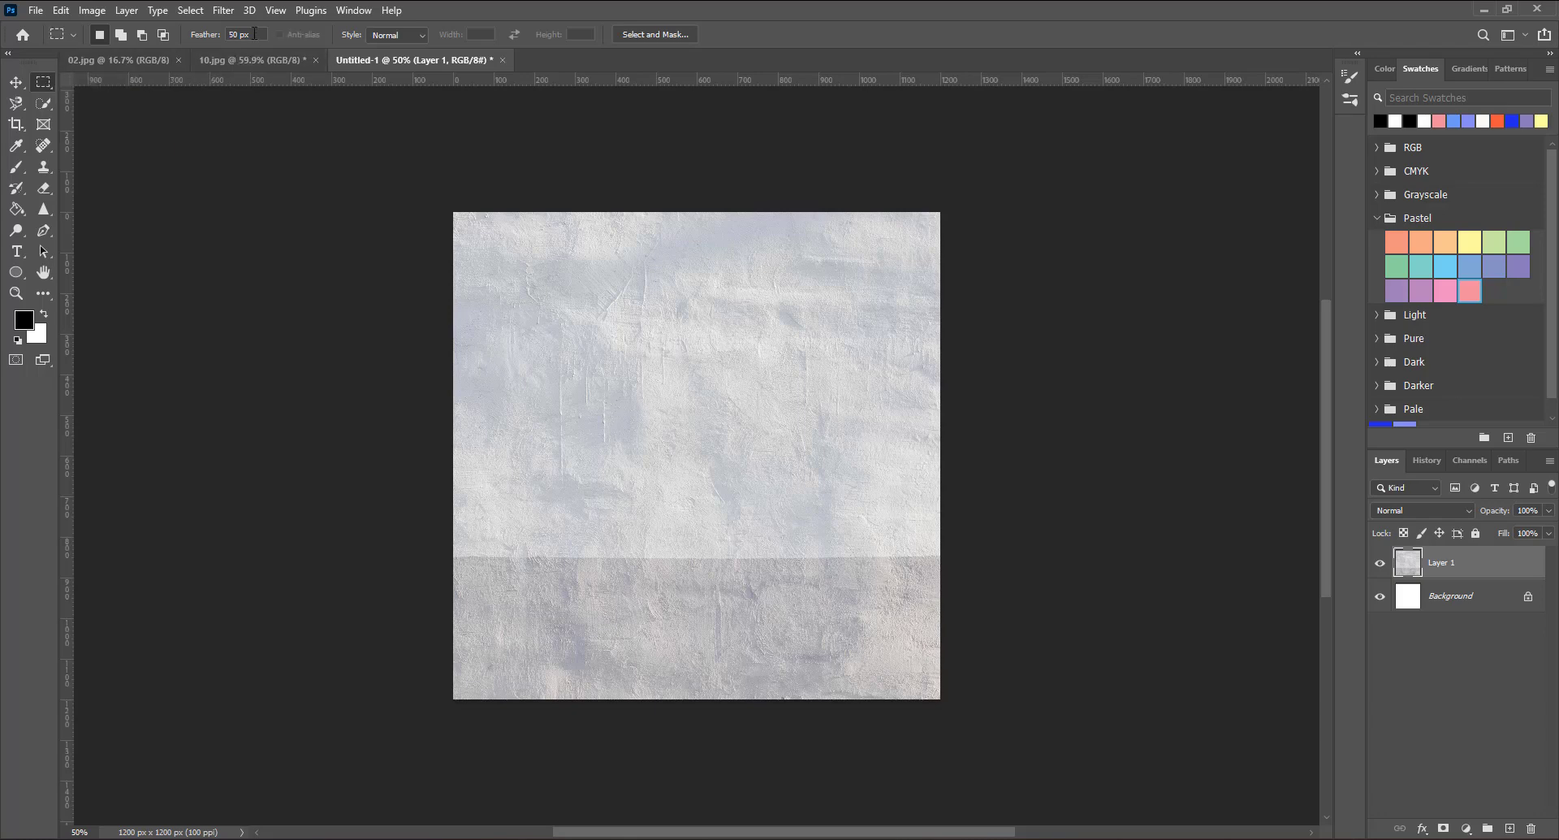
{"action": "left_click_drag", "start_coordinate": [245, 35], "coordinate": [204, 40]}
{"action": "type", "text": "0"}
{"action": "key", "text": "Return"}
Step: Select the upper 1200 × 840 px band of the texture canvas
{"action": "left_click_drag", "start_coordinate": [453, 212], "coordinate": [1011, 558]}
{"action": "key", "text": "ctrl+semicolon"}
{"action": "left_click", "coordinate": [92, 10]}
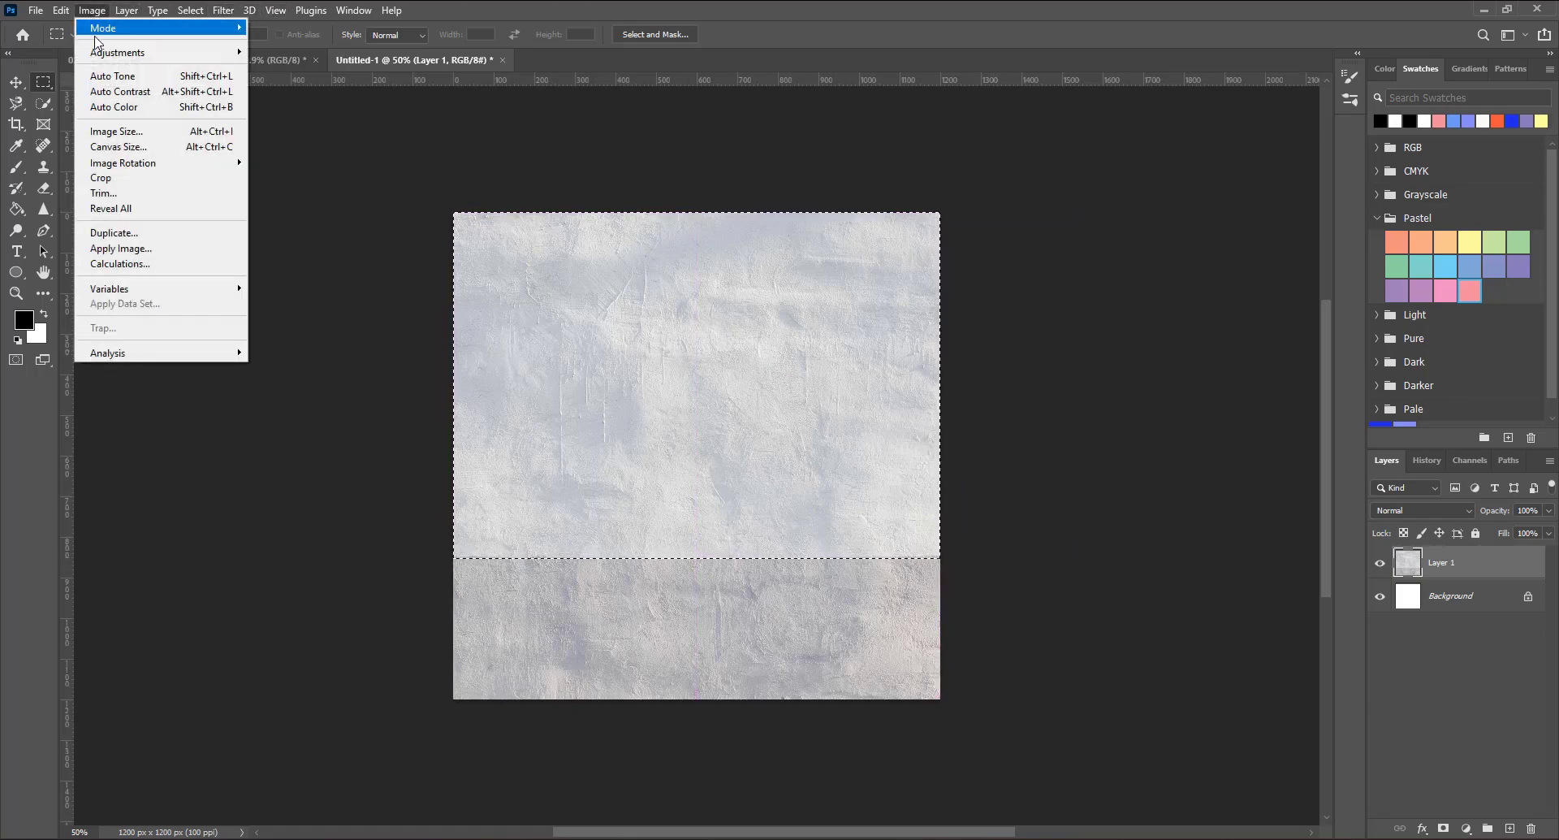
{"action": "mouse_move", "coordinate": [117, 52]}
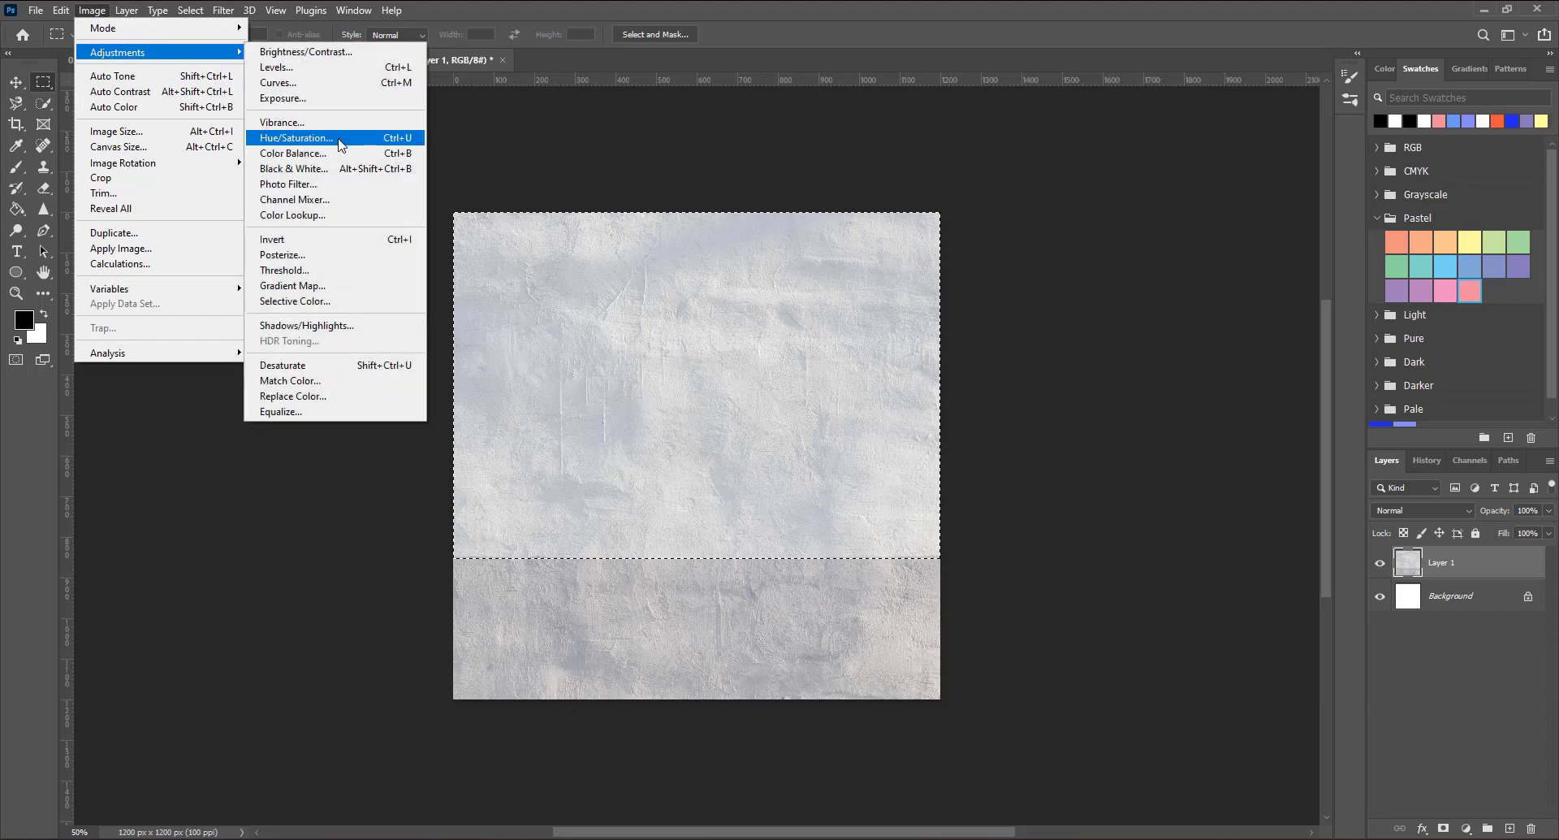
Step: Colorize the selection with Hue/Saturation: Hue 231, Saturation 40, Lightness -10
{"action": "left_click", "coordinate": [340, 145]}
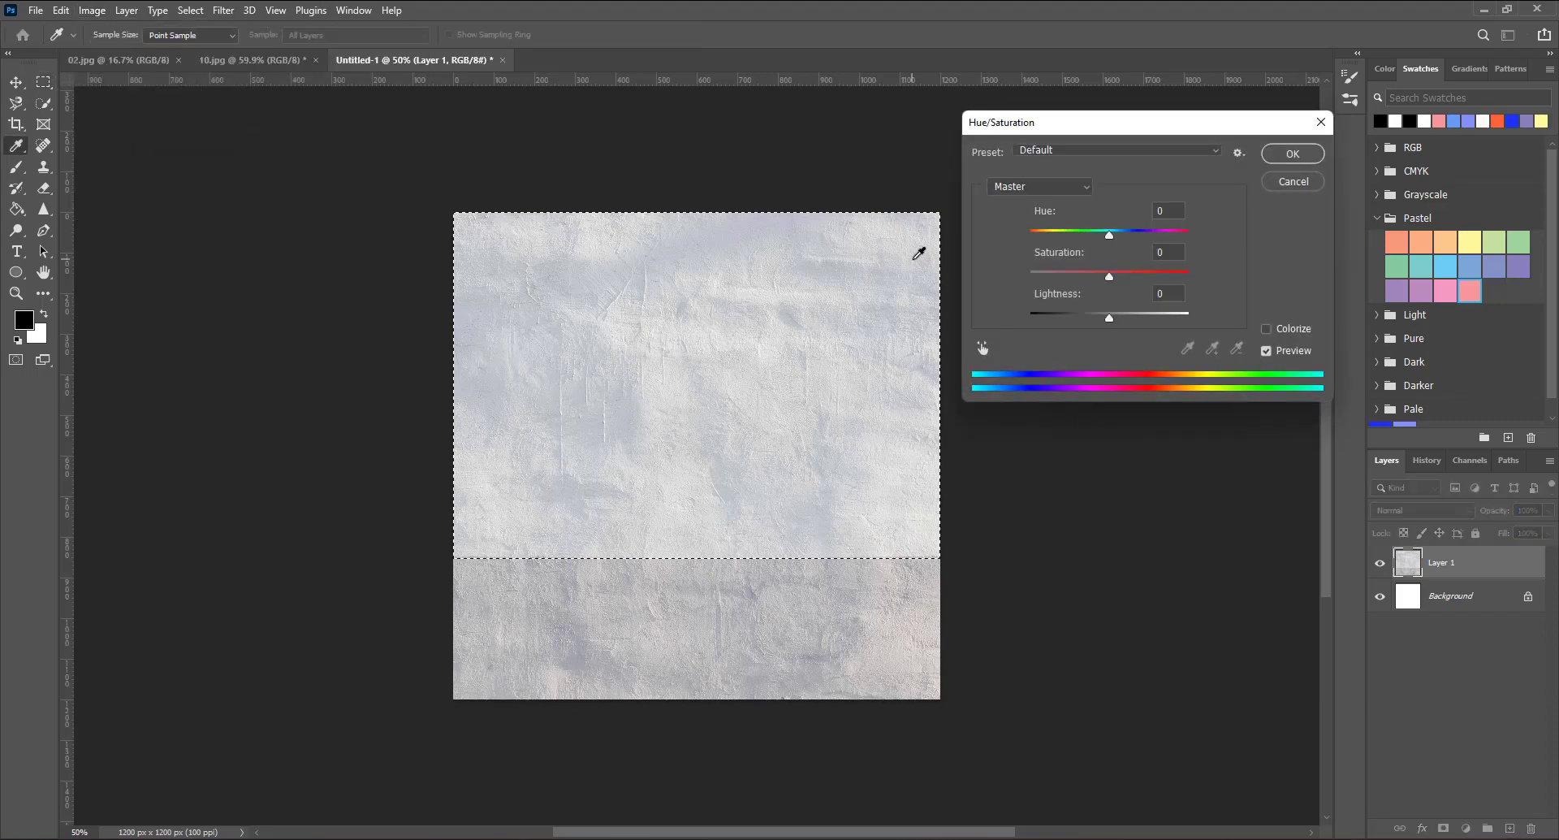
{"action": "left_click", "coordinate": [1266, 329]}
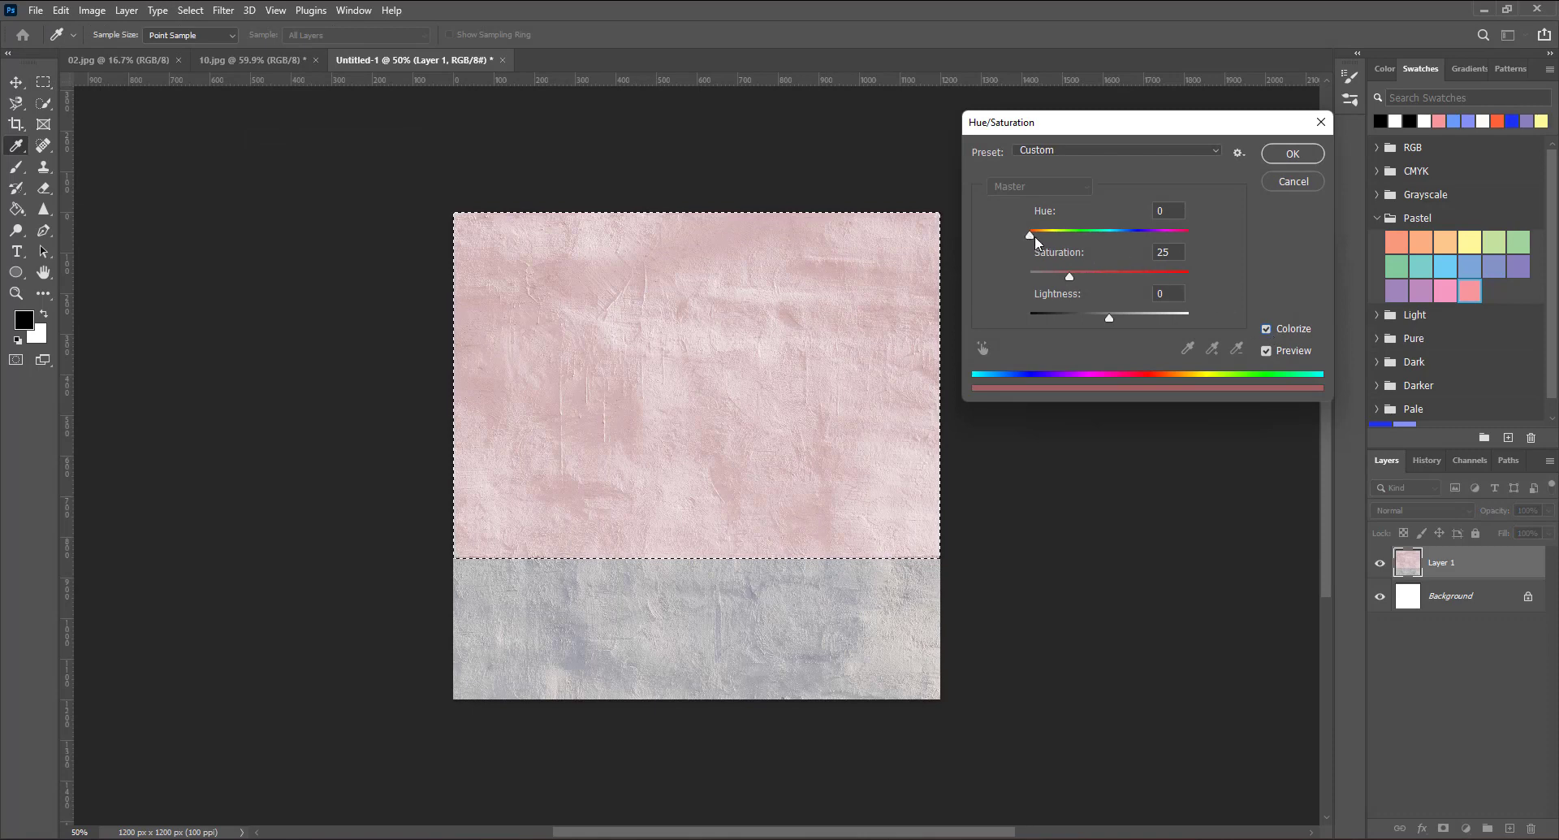
{"action": "mouse_move", "coordinate": [1028, 237]}
{"action": "left_mouse_down"}
{"action": "mouse_move", "coordinate": [1122, 248]}
{"action": "mouse_move", "coordinate": [1087, 283]}
{"action": "mouse_move", "coordinate": [1127, 284]}
{"action": "left_mouse_up"}
{"action": "left_click", "coordinate": [1122, 248]}
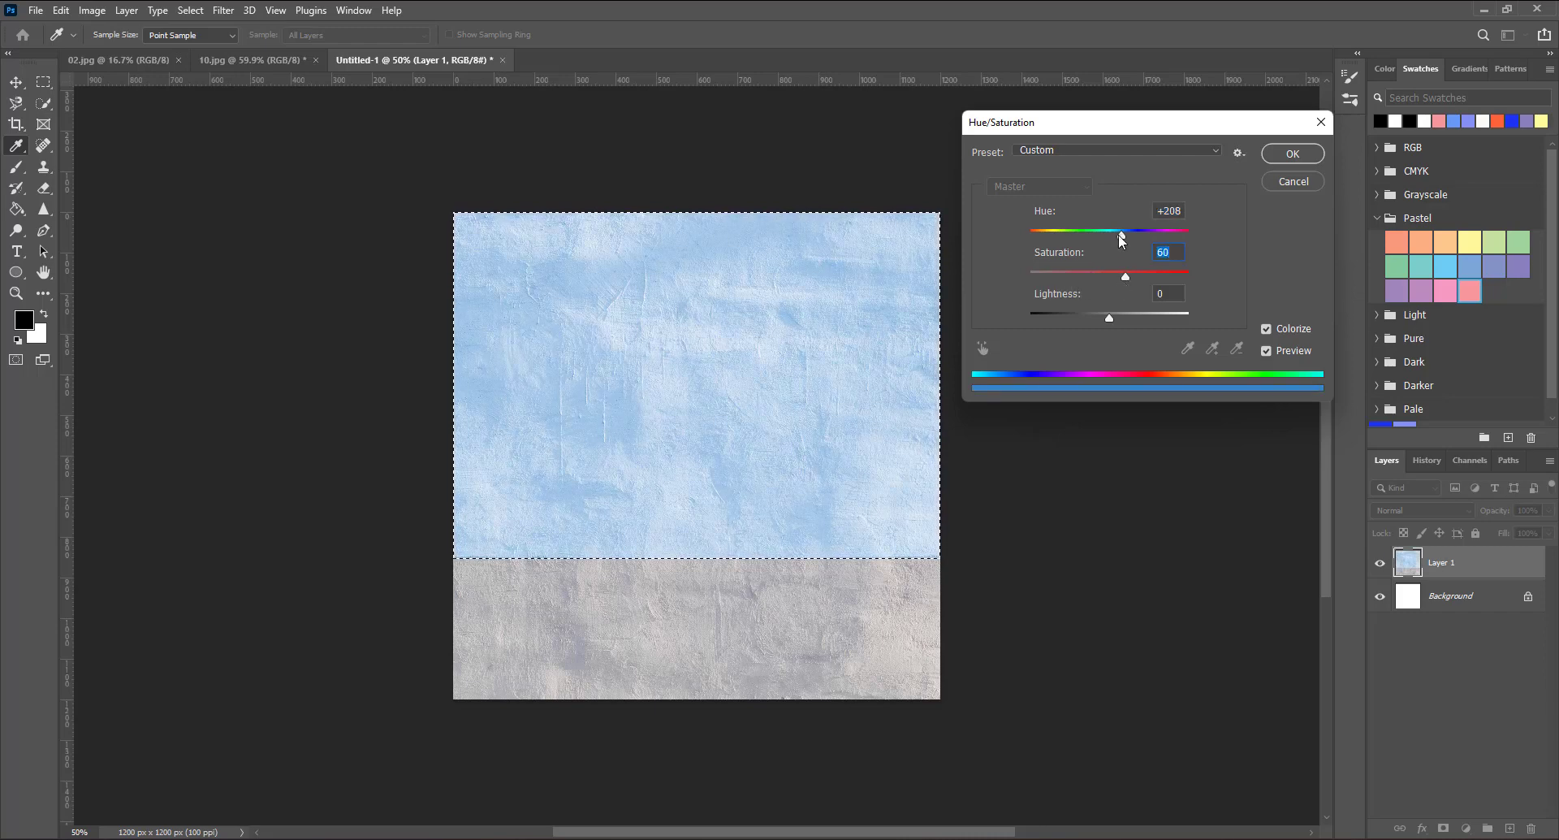
{"action": "left_click_drag", "start_coordinate": [1122, 235], "coordinate": [1058, 236]}
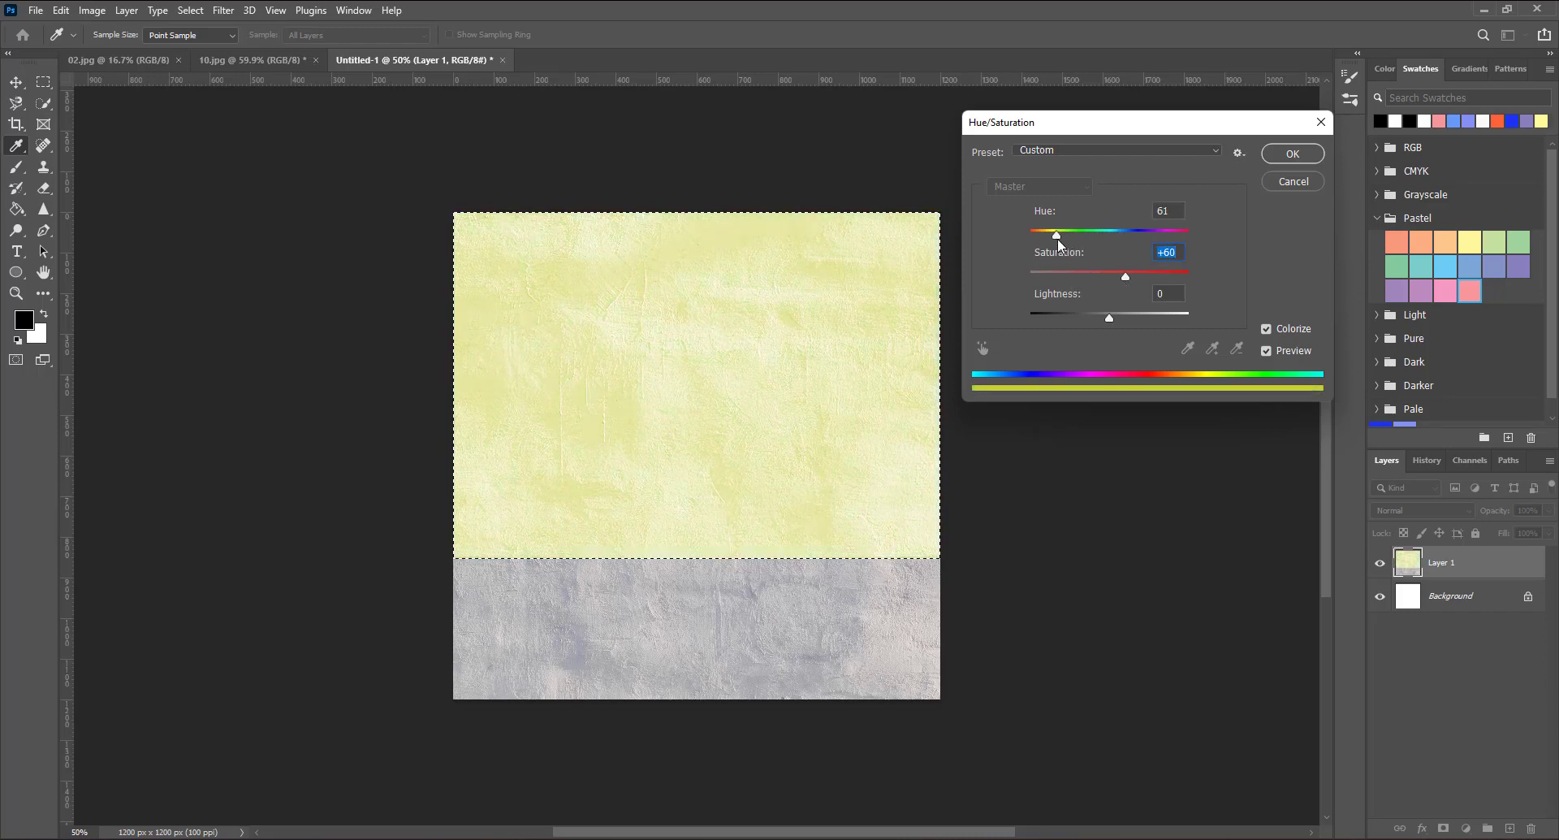
{"action": "mouse_move", "coordinate": [1126, 277]}
{"action": "left_mouse_down"}
{"action": "mouse_move", "coordinate": [1096, 278]}
{"action": "mouse_move", "coordinate": [1132, 235]}
{"action": "left_mouse_up"}
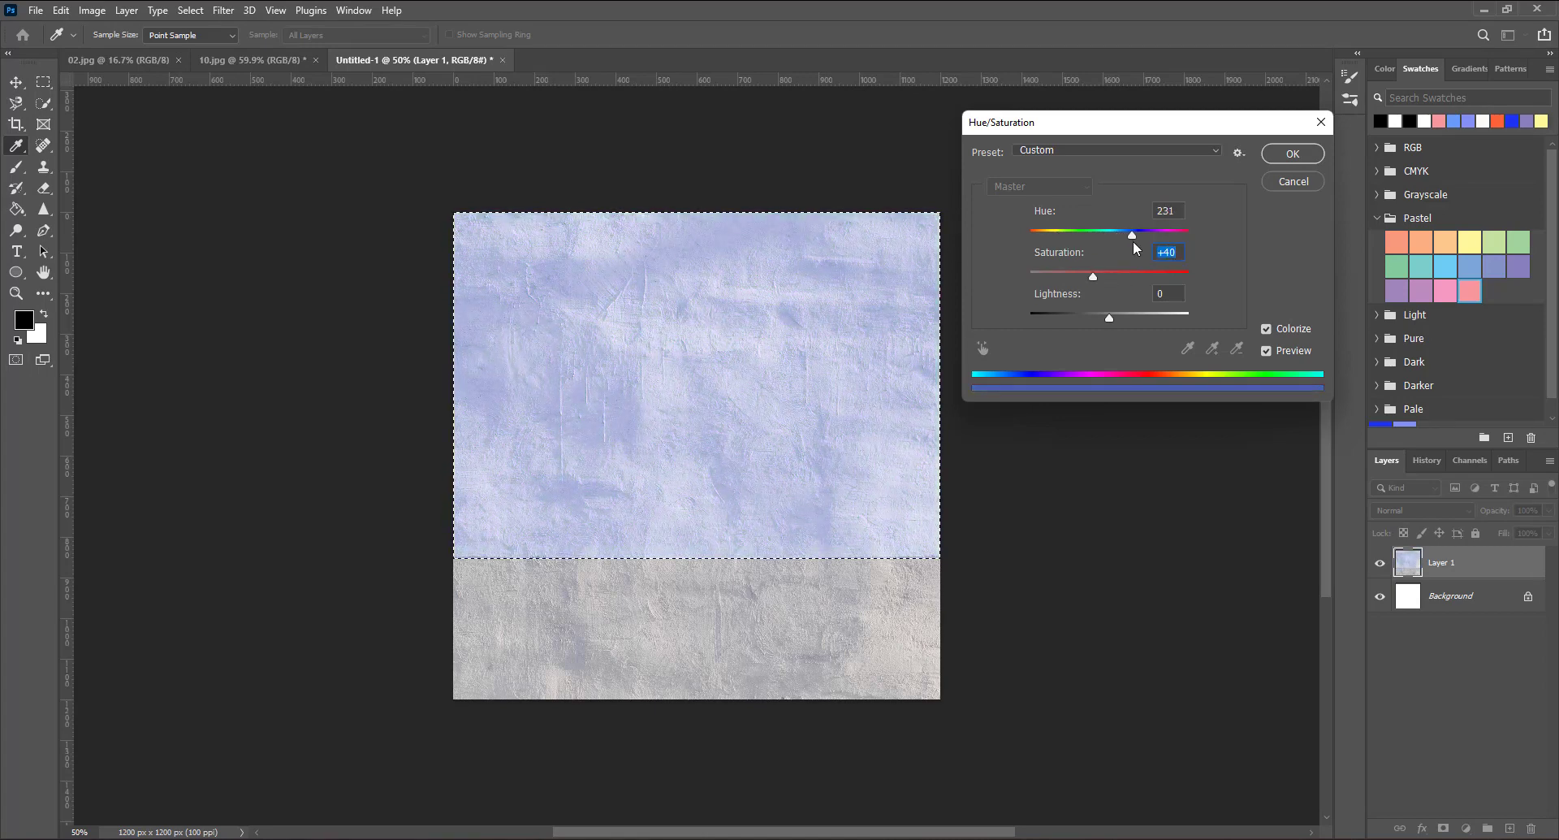
{"action": "key", "text": "shift+Tab"}
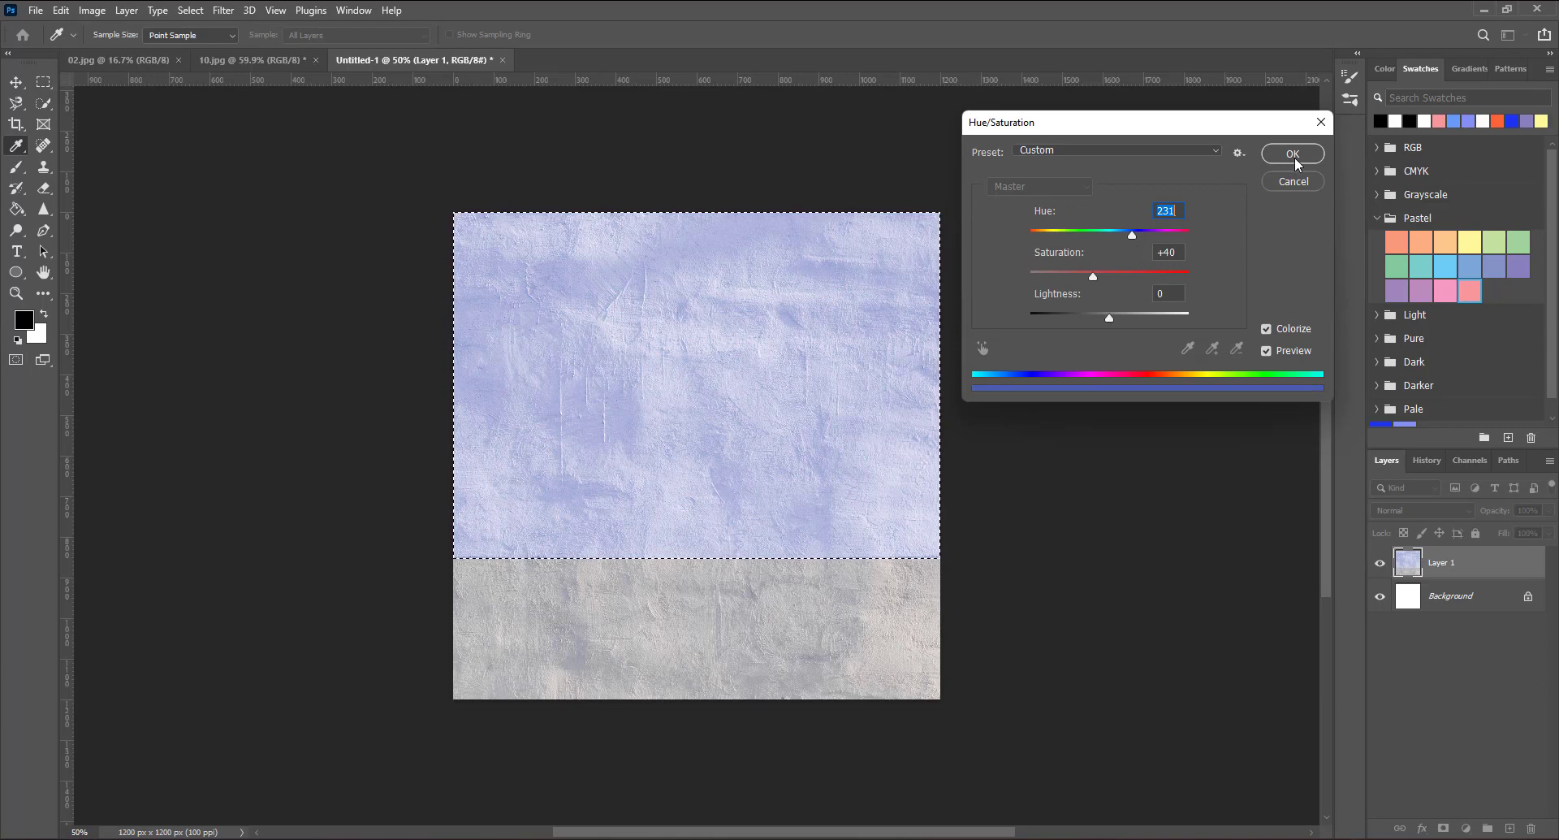
{"action": "left_click_drag", "start_coordinate": [1110, 317], "coordinate": [1103, 319]}
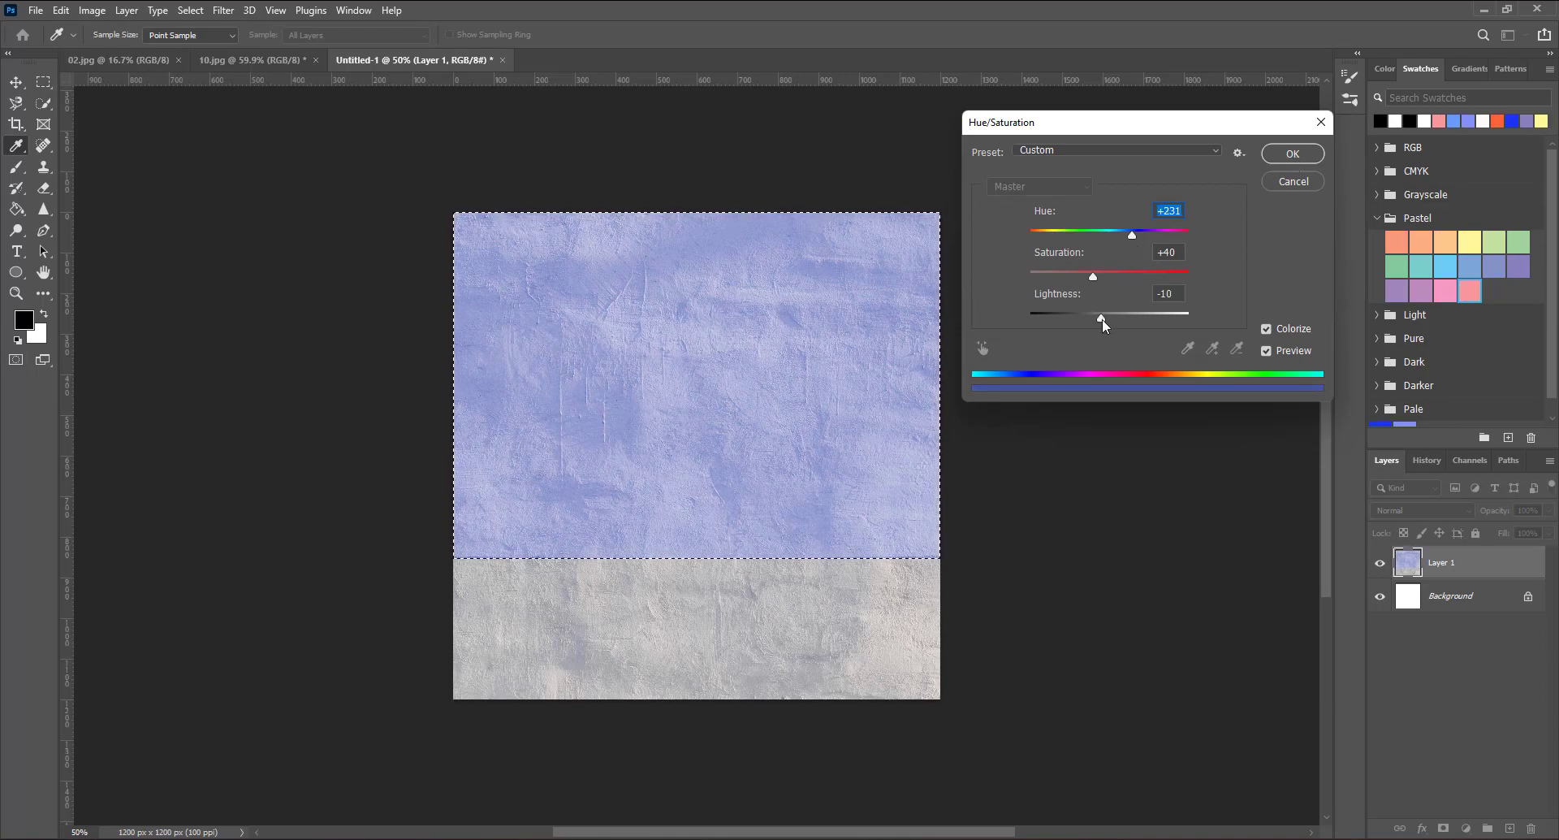
{"action": "left_click", "coordinate": [1291, 153]}
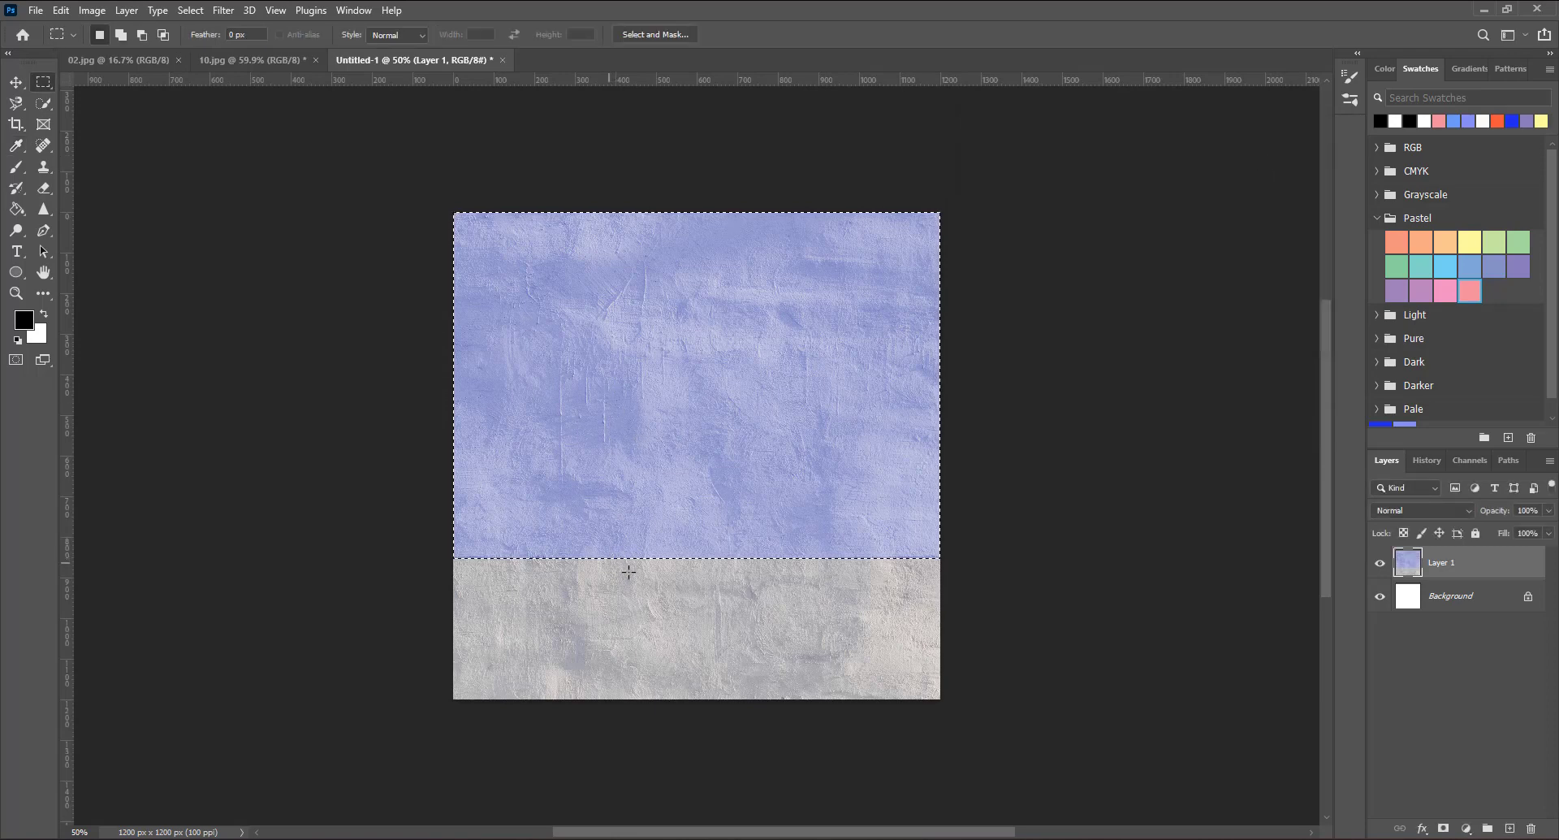
Step: Deselect the blue band and marquee-select the lower grey strip instead
{"action": "left_click", "coordinate": [444, 555]}
{"action": "left_click", "coordinate": [191, 10]}
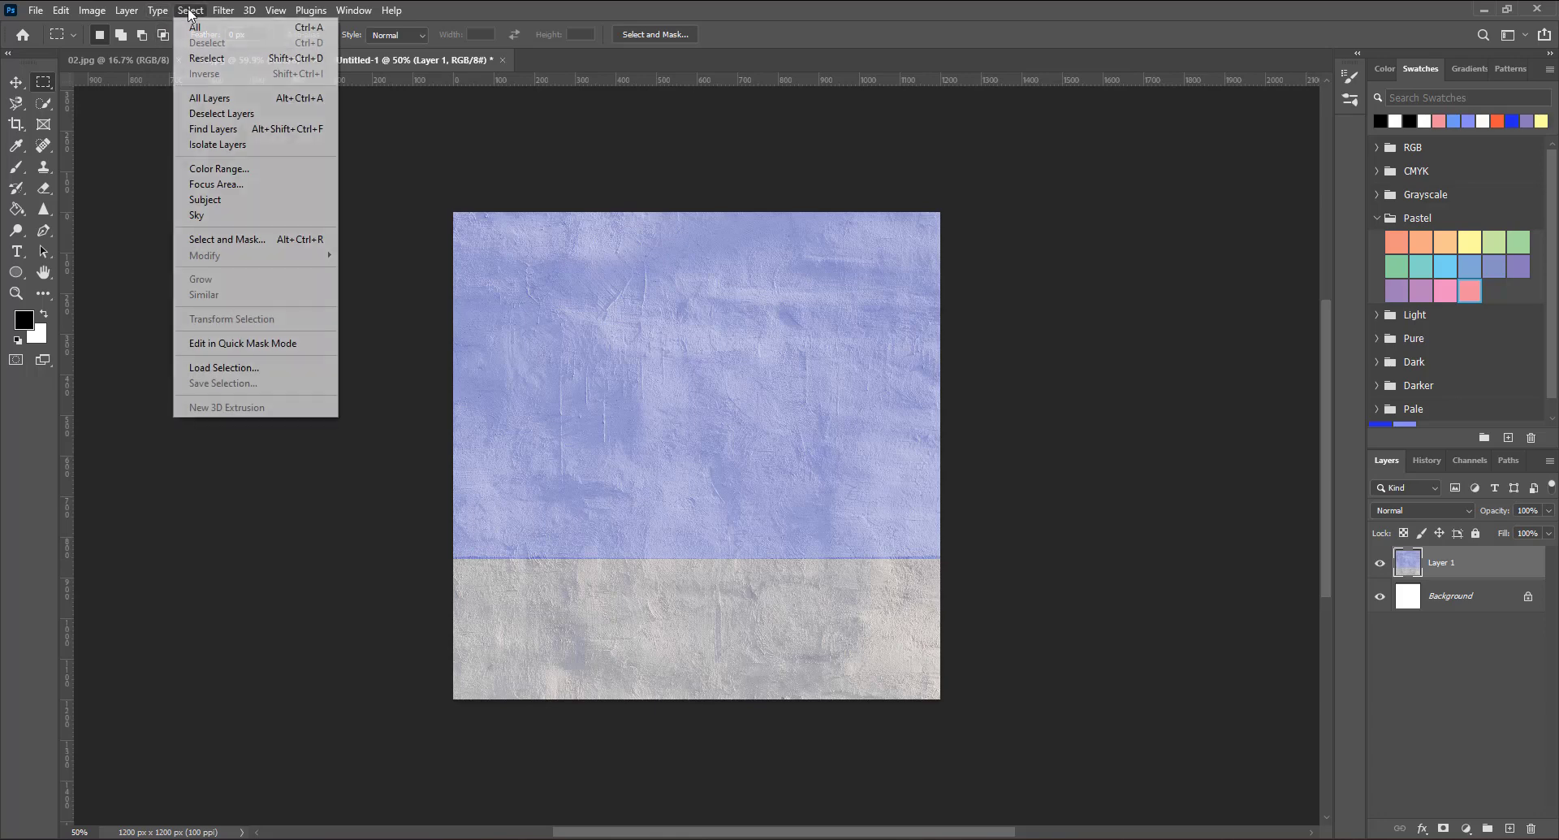
{"action": "key", "text": "Escape"}
{"action": "left_click", "coordinate": [61, 11]}
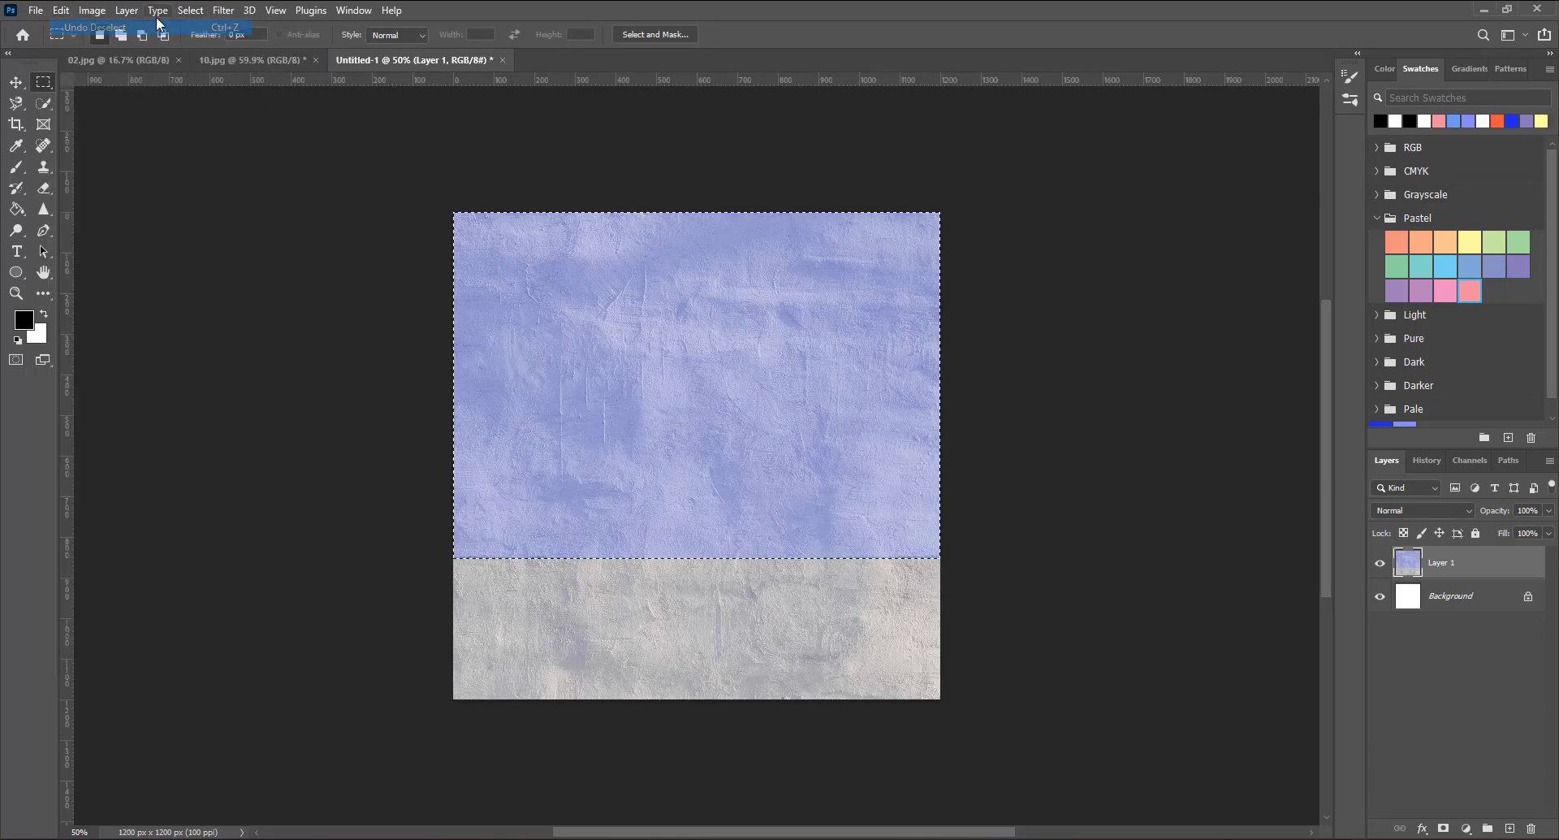
{"action": "left_click", "coordinate": [191, 11]}
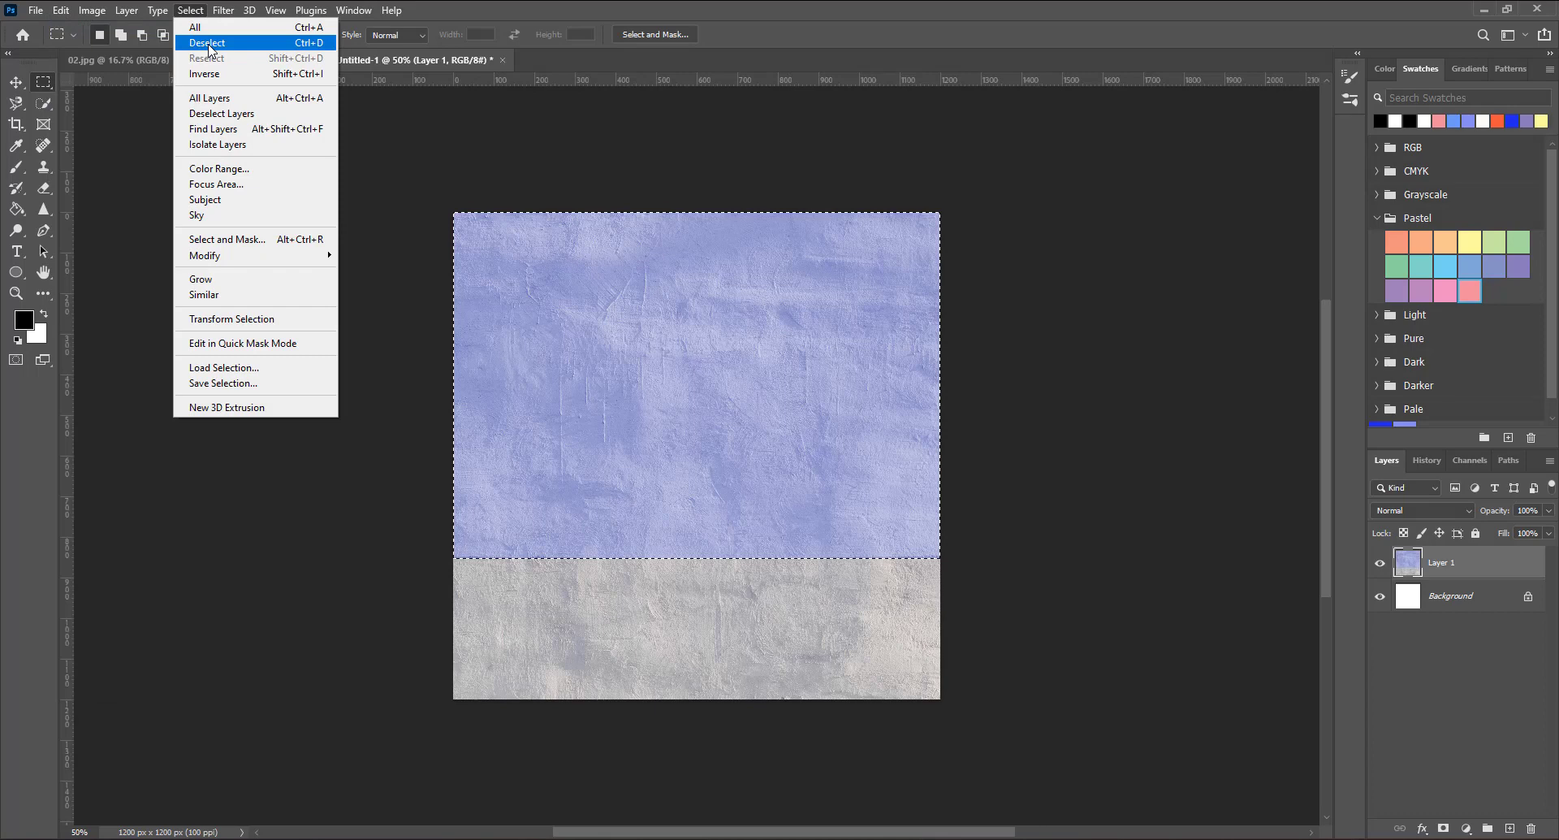
{"action": "left_click", "coordinate": [210, 45]}
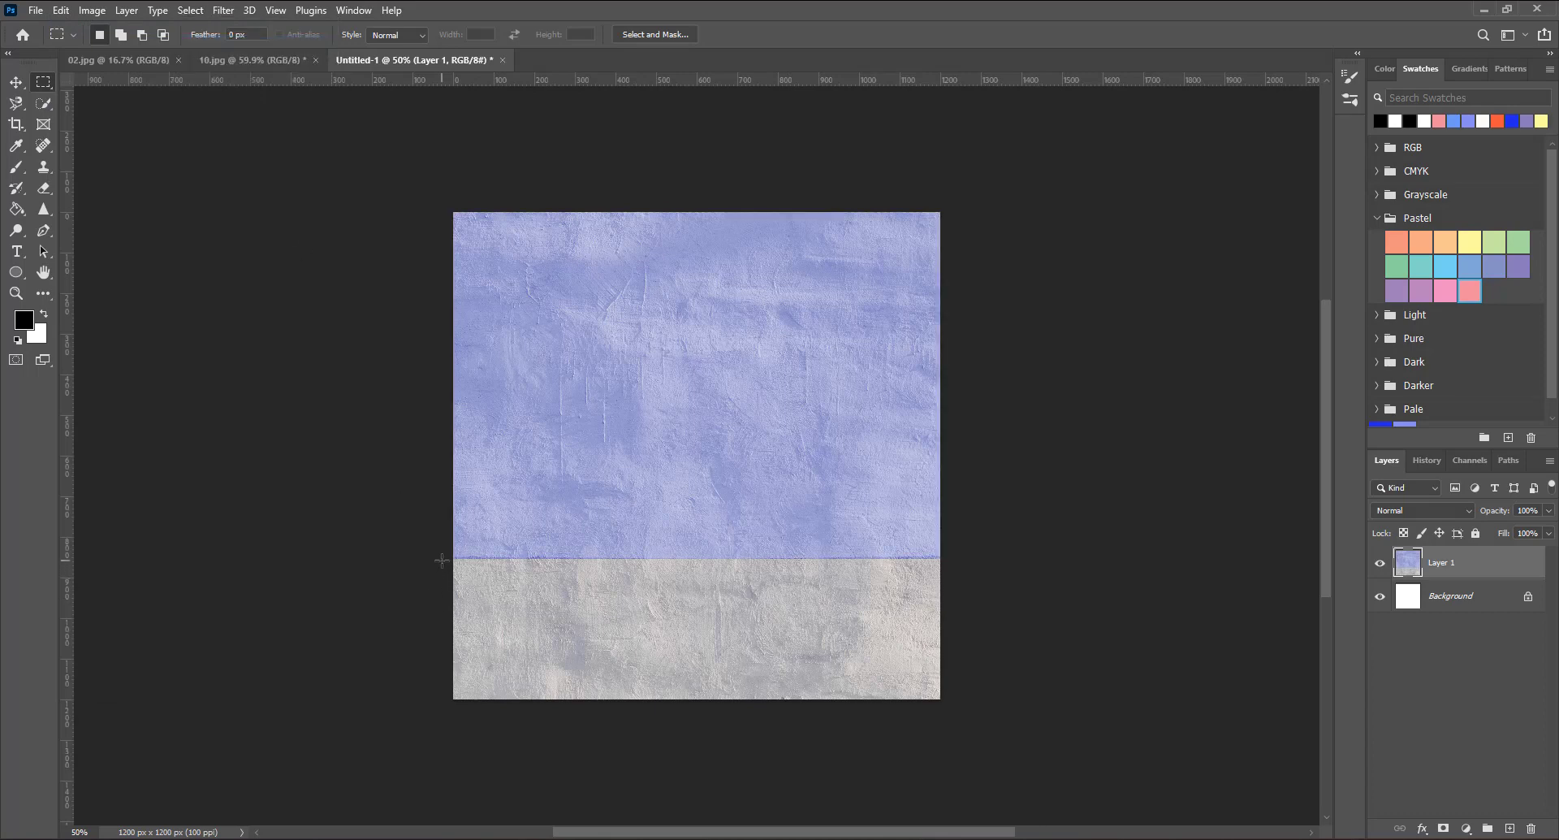
{"action": "left_click_drag", "start_coordinate": [444, 556], "coordinate": [1080, 731]}
{"action": "left_click", "coordinate": [88, 11]}
{"action": "mouse_move", "coordinate": [117, 52]}
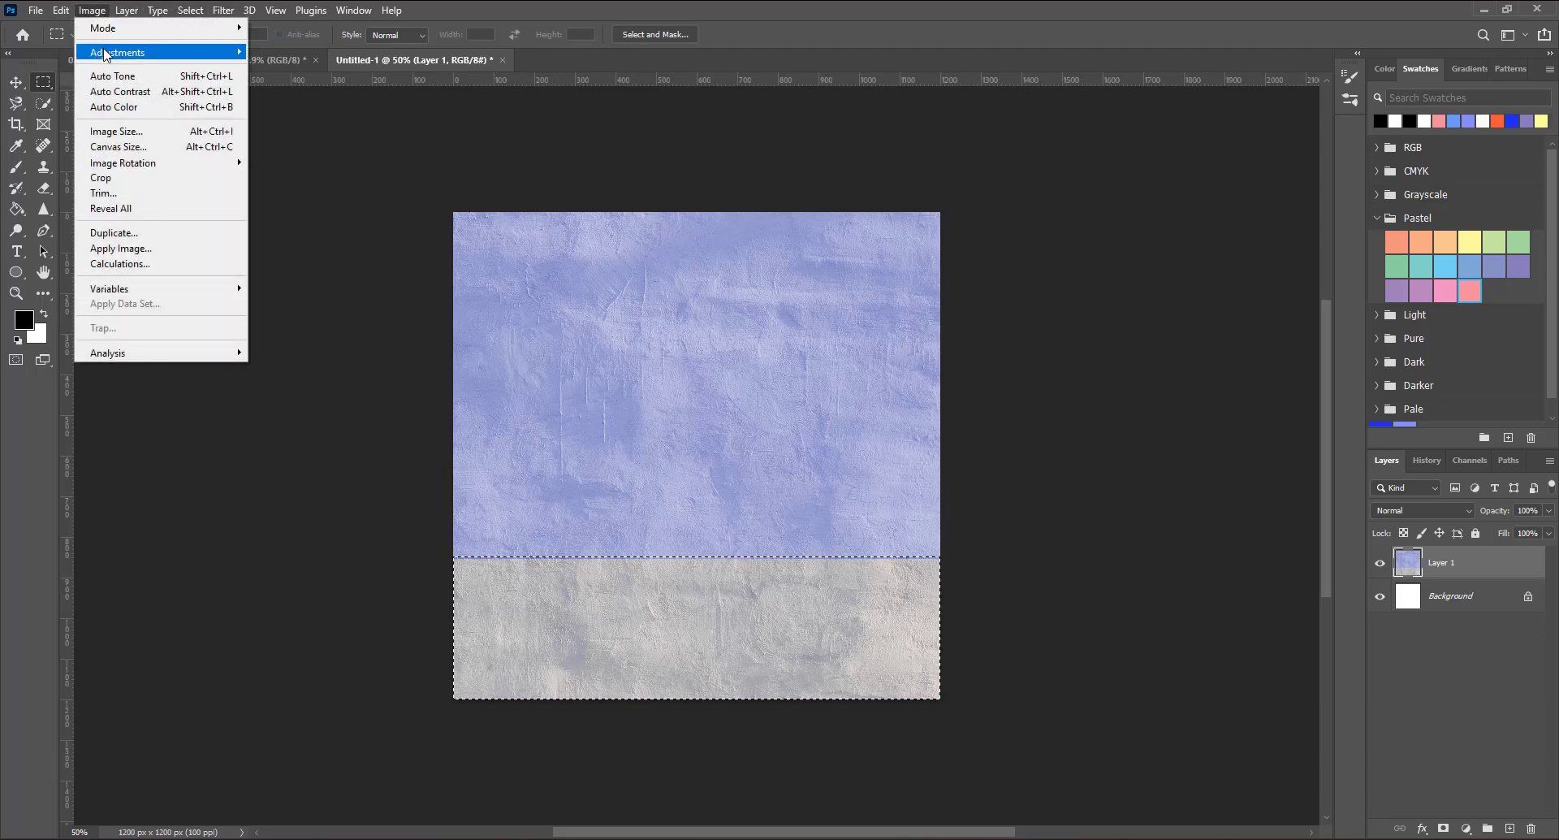
Step: Colorize the lower strip light teal: Hue about 182, Saturation 40, Lightness -14
{"action": "left_click", "coordinate": [294, 138]}
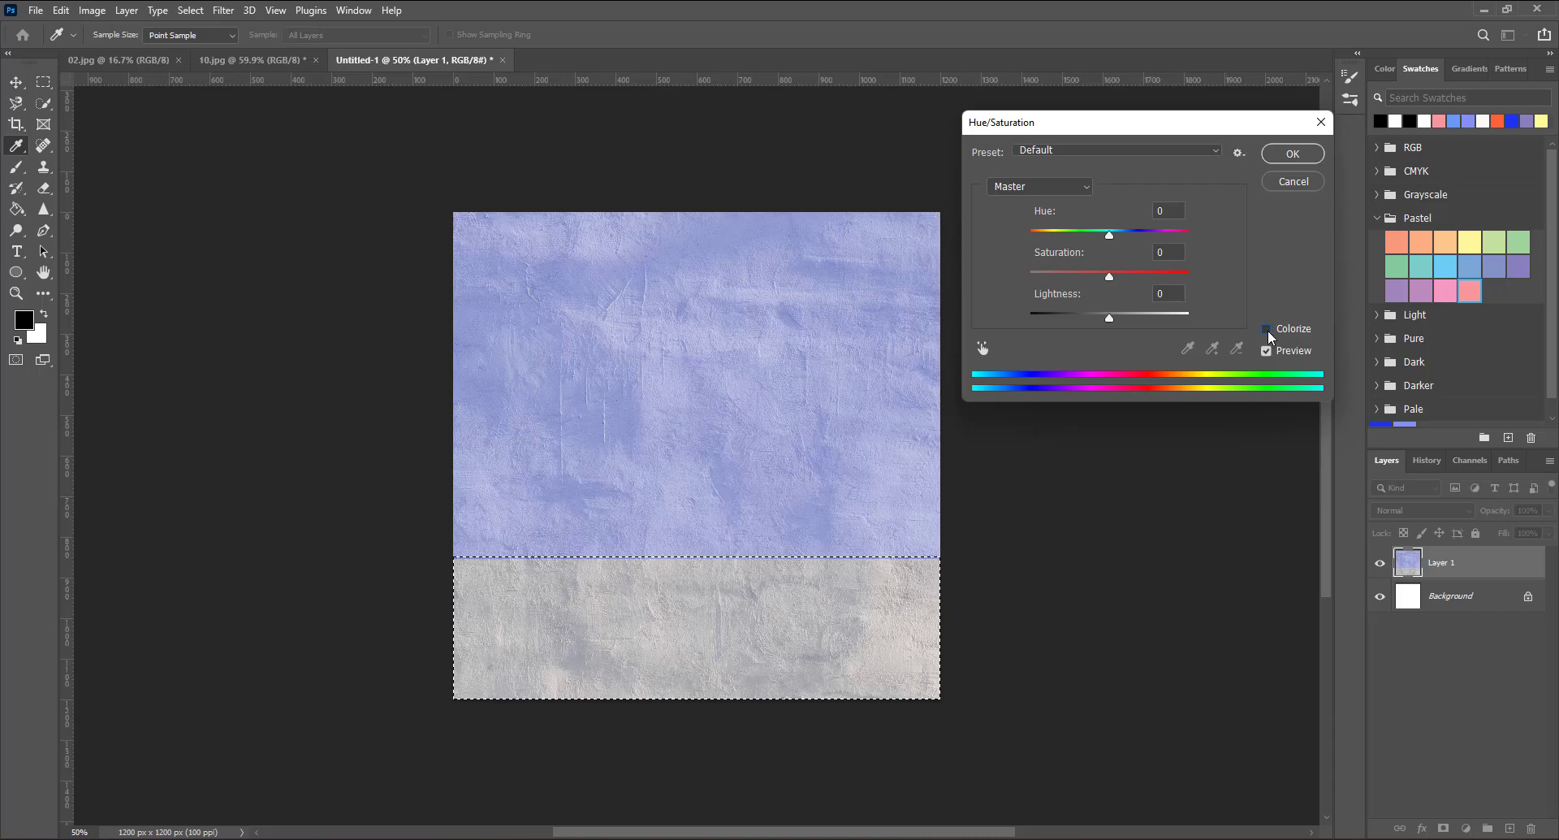
{"action": "left_click", "coordinate": [1268, 330]}
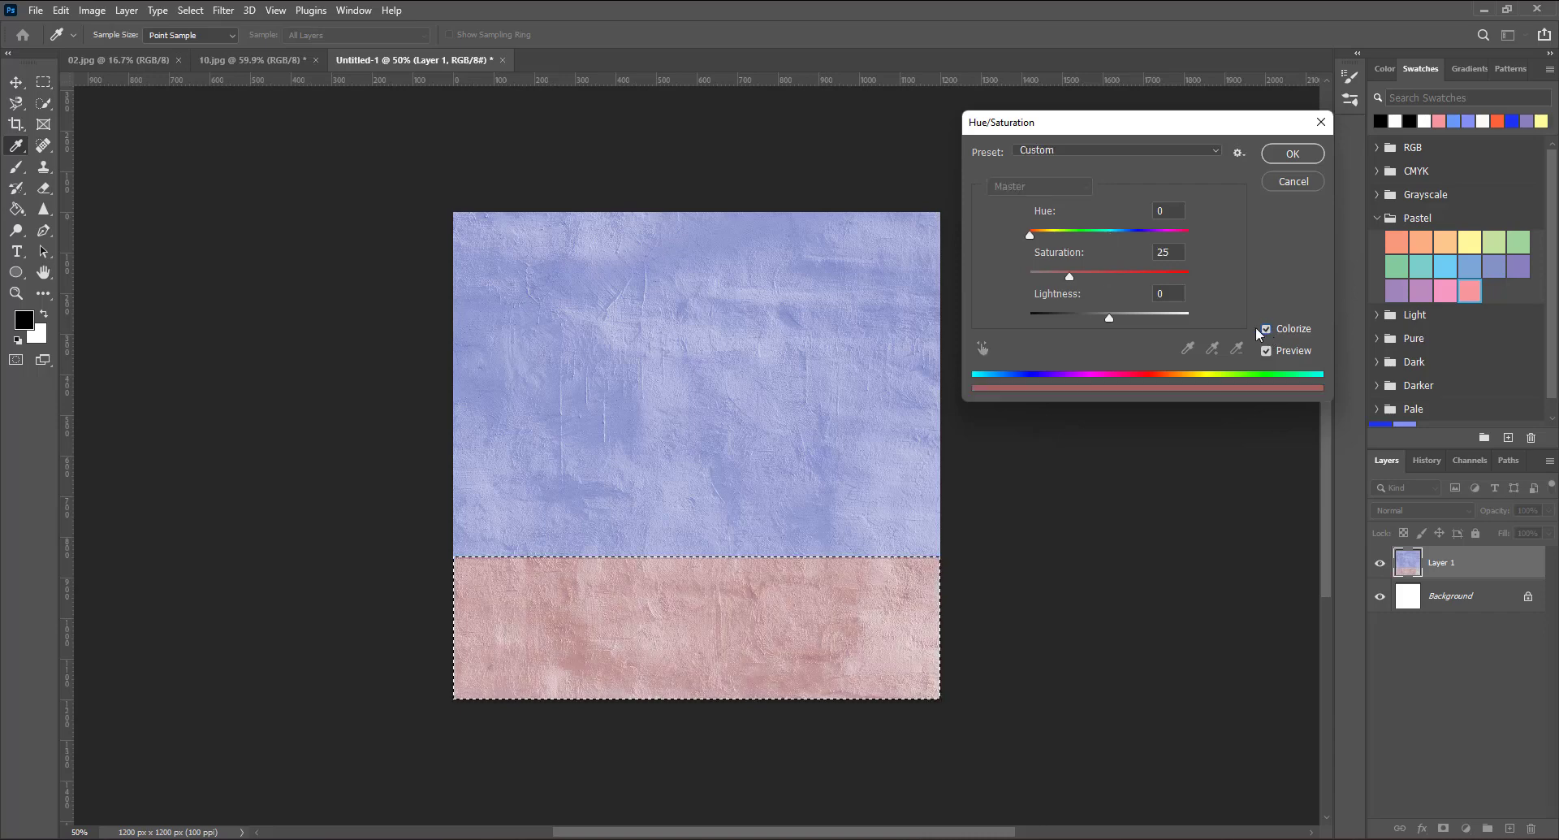
{"action": "left_click", "coordinate": [1049, 233]}
{"action": "mouse_move", "coordinate": [1049, 231]}
{"action": "left_mouse_down"}
{"action": "mouse_move", "coordinate": [1090, 276]}
{"action": "mouse_move", "coordinate": [1098, 317]}
{"action": "left_mouse_up"}
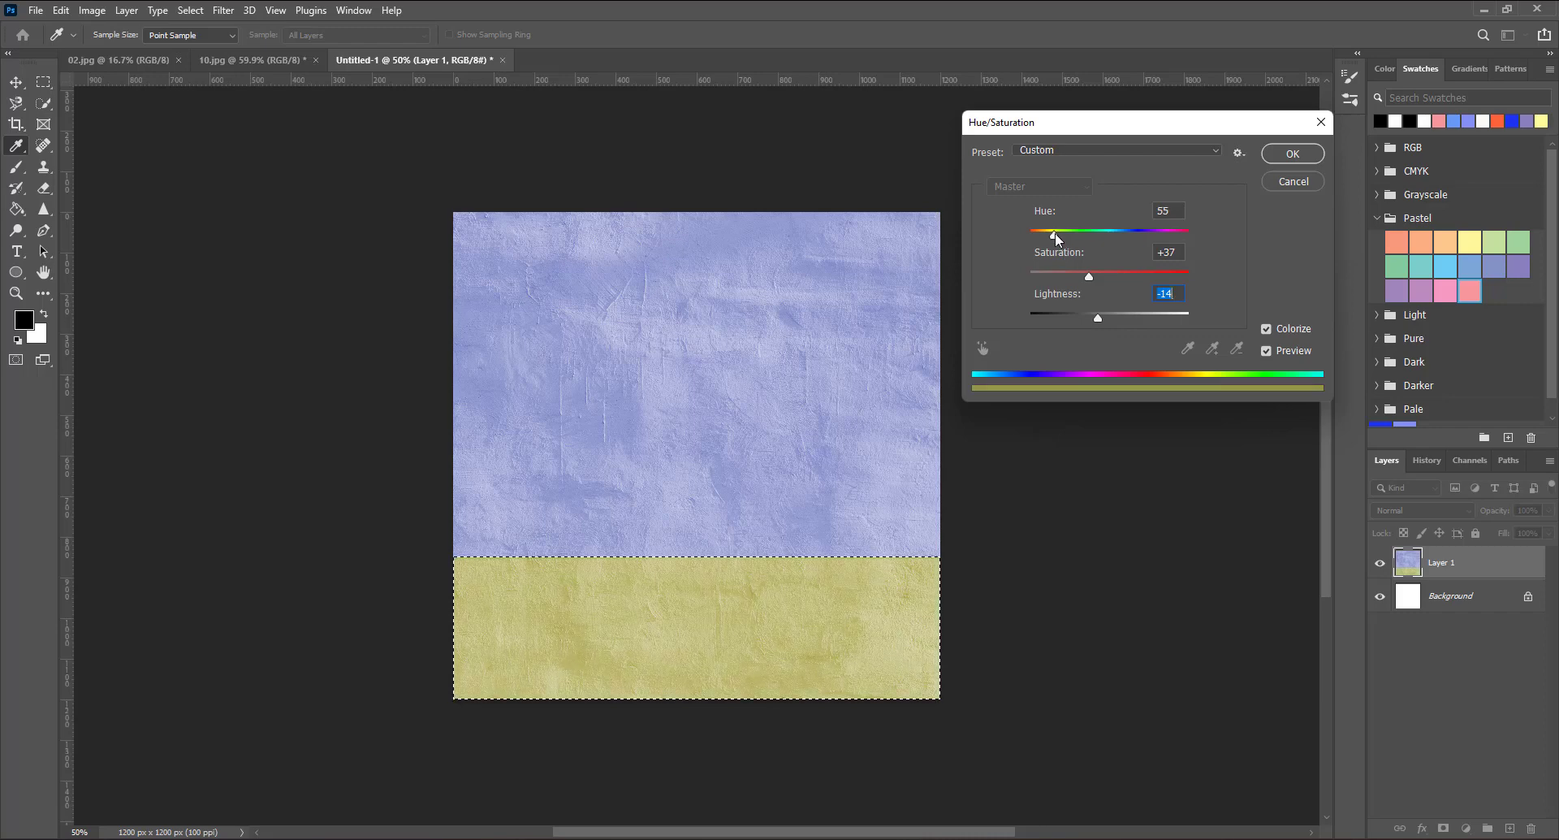
{"action": "left_click_drag", "start_coordinate": [1055, 232], "coordinate": [1105, 277]}
{"action": "mouse_move", "coordinate": [1053, 234]}
{"action": "left_mouse_down"}
{"action": "mouse_move", "coordinate": [1162, 235]}
{"action": "mouse_move", "coordinate": [1089, 235]}
{"action": "mouse_move", "coordinate": [1110, 235]}
{"action": "mouse_move", "coordinate": [1096, 276]}
{"action": "left_mouse_up"}
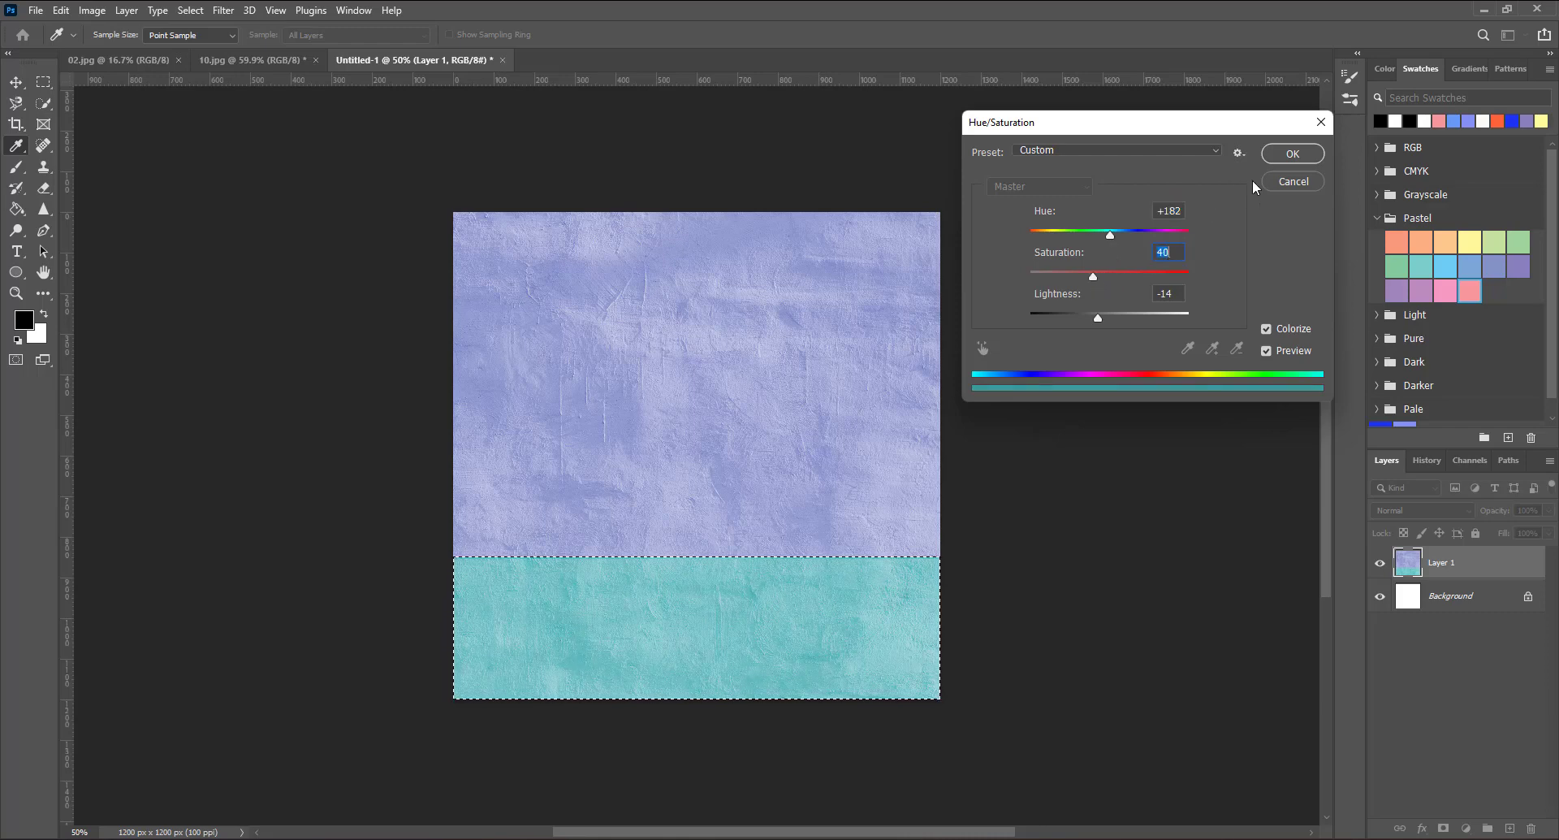
{"action": "left_click", "coordinate": [1292, 154]}
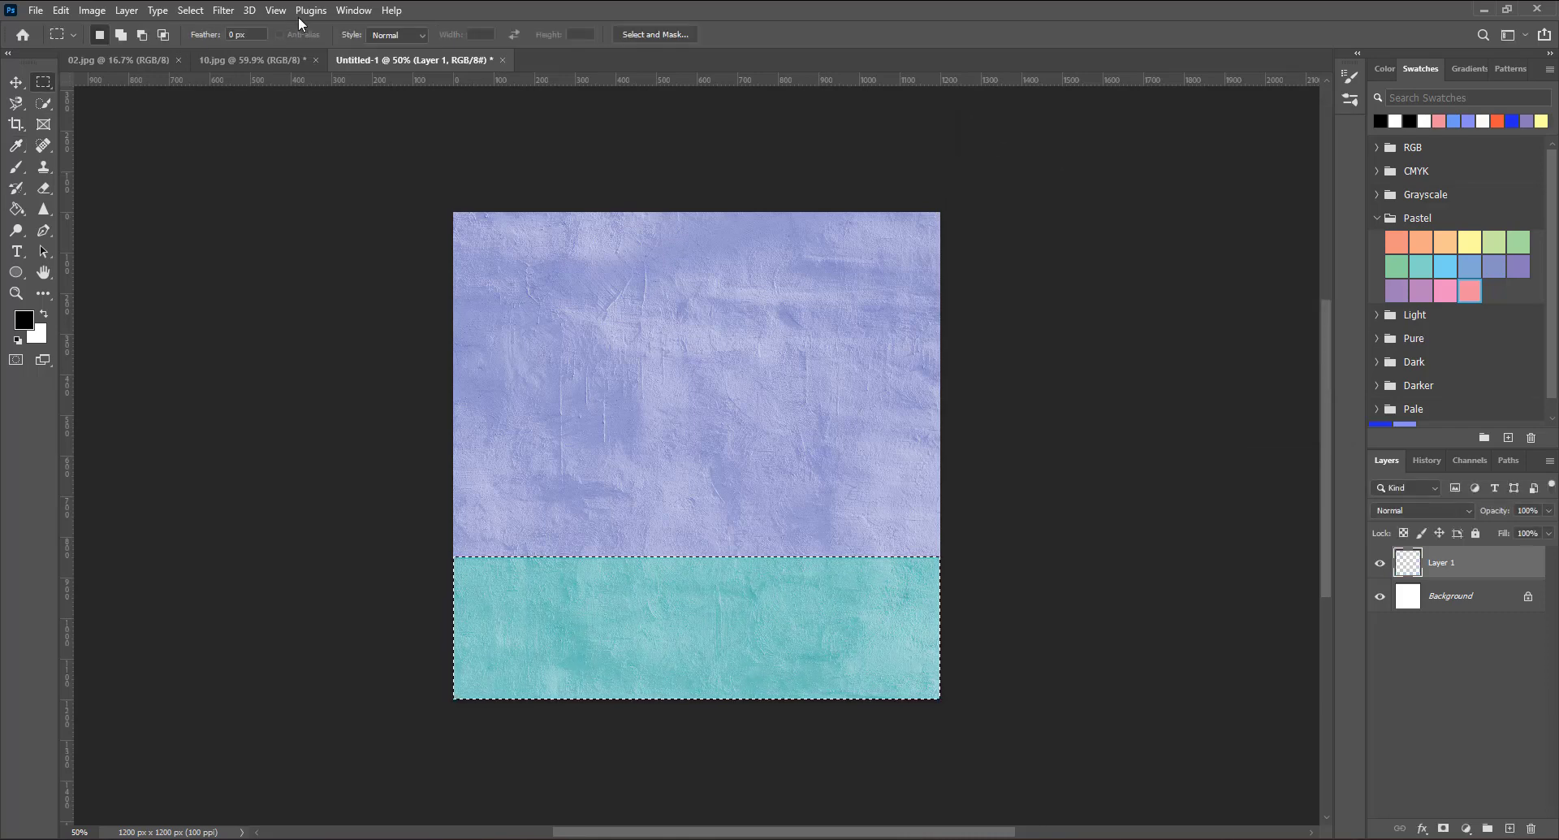
{"action": "left_click", "coordinate": [187, 10]}
Step: Deselect the canvas, then show the phone photo 02.jpg zoomed in two steps
{"action": "left_click", "coordinate": [197, 44]}
{"action": "left_click", "coordinate": [162, 60]}
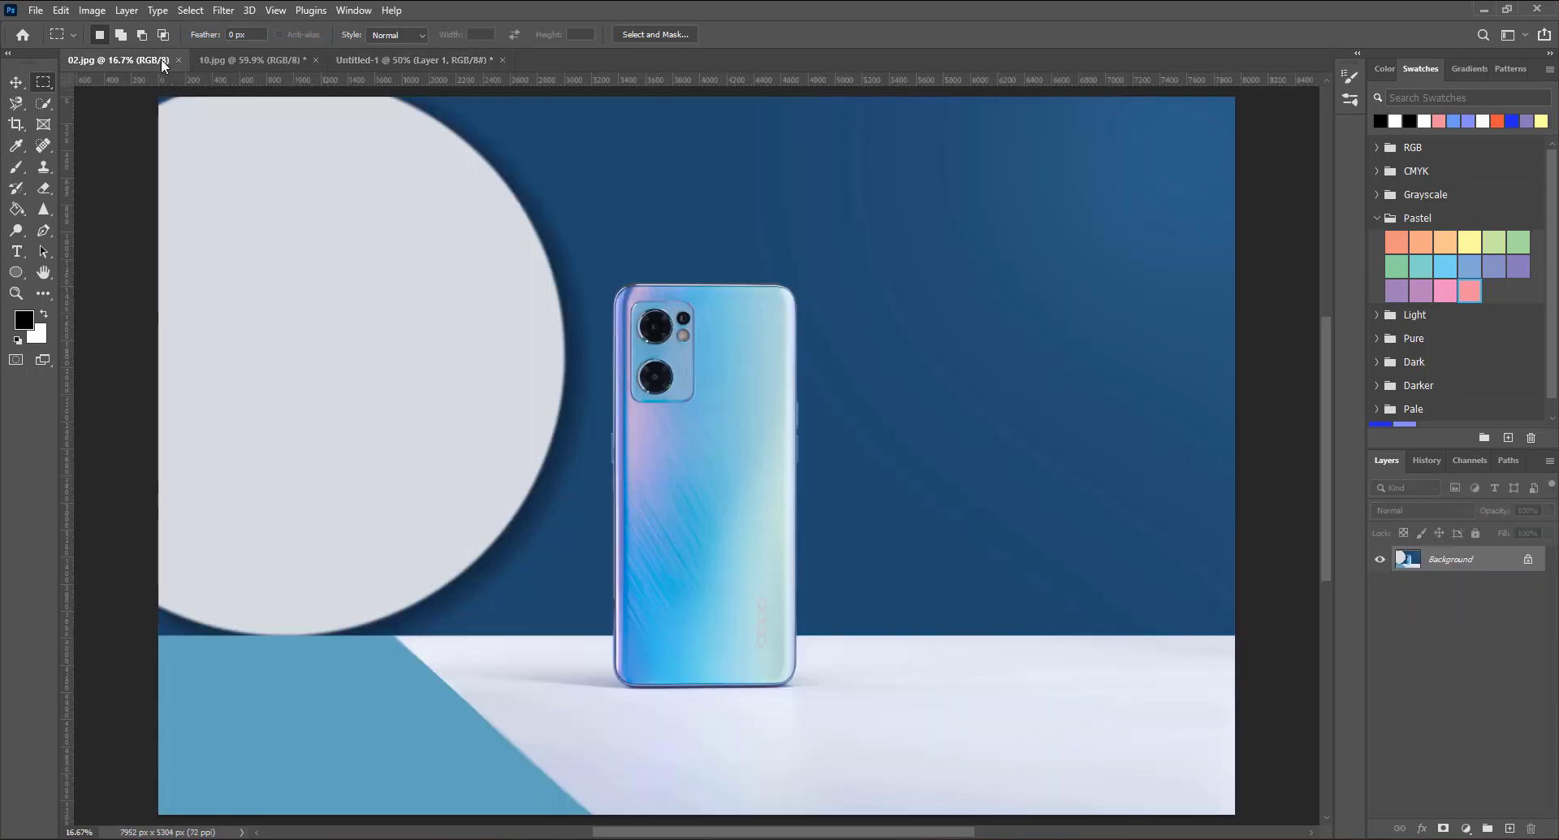
{"action": "key", "text": "ctrl+plus"}
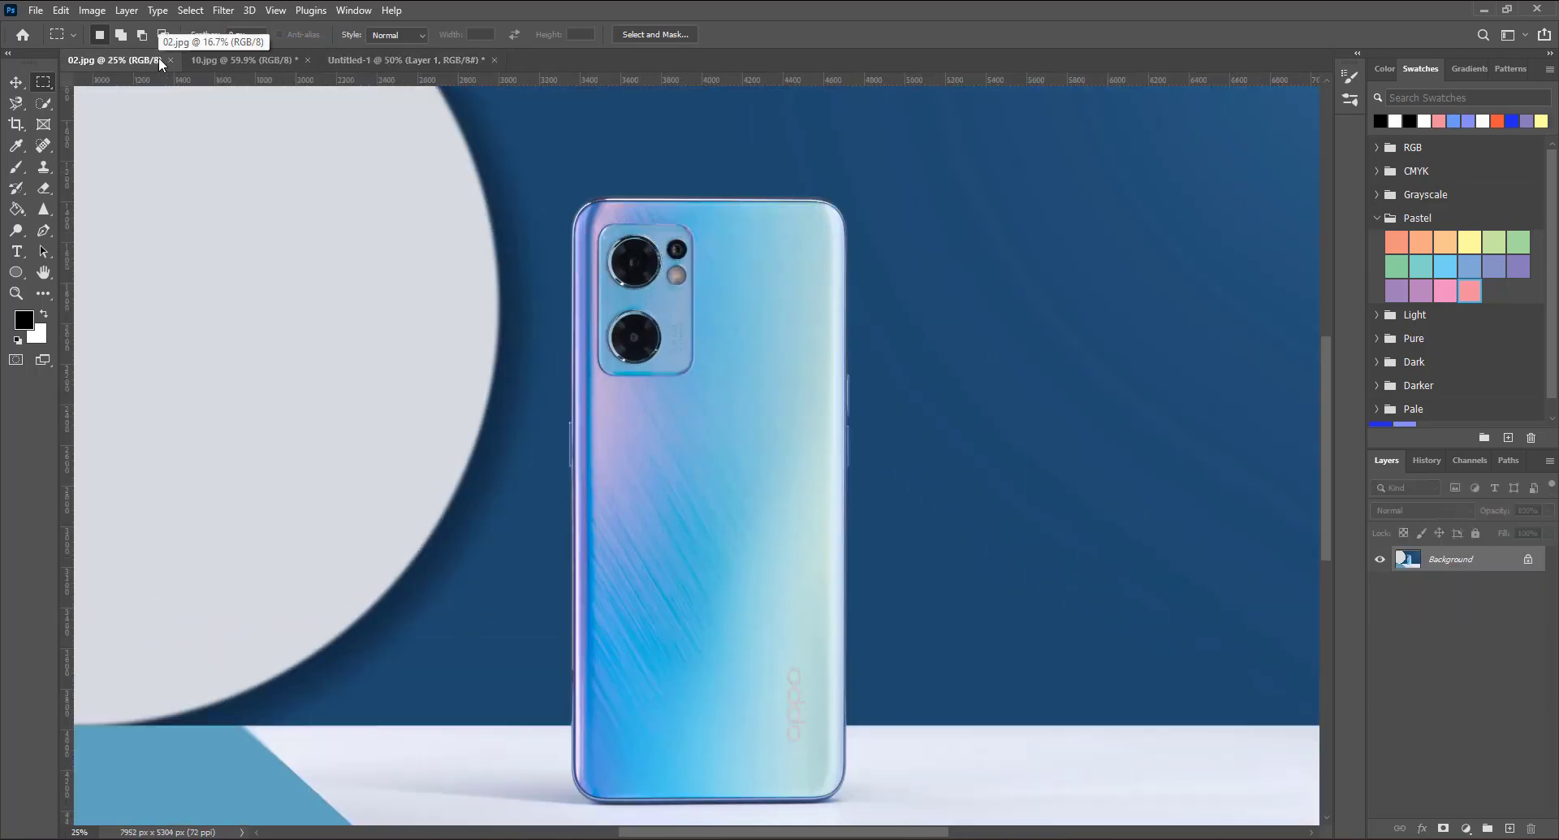
{"action": "key", "text": "ctrl+plus"}
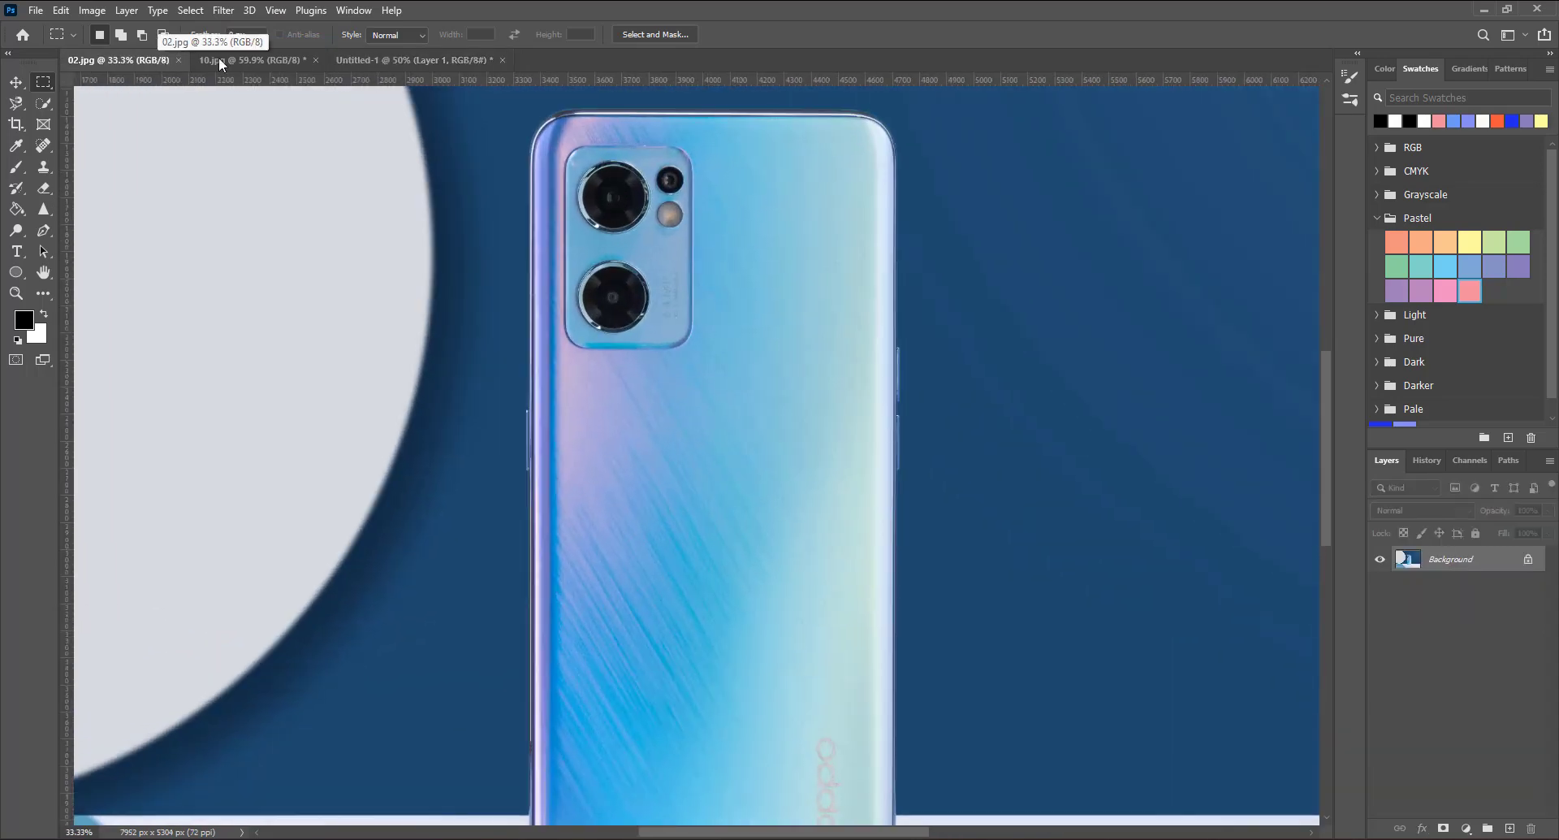
Step: Set the Pen Tool to Path mode with Exclude Overlapping Shapes
{"action": "left_click", "coordinate": [39, 236]}
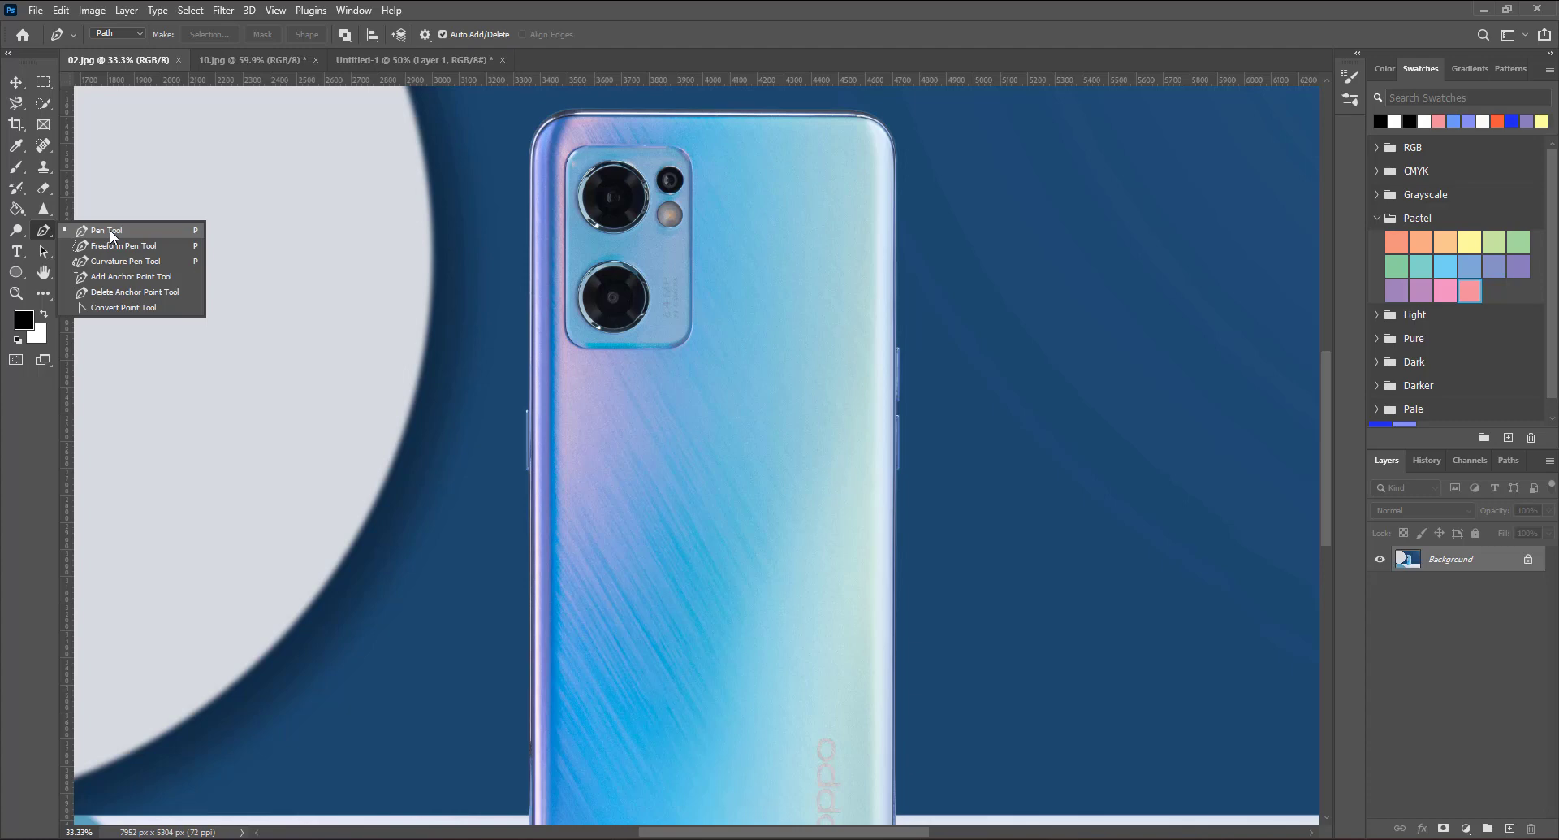
{"action": "left_click", "coordinate": [110, 229]}
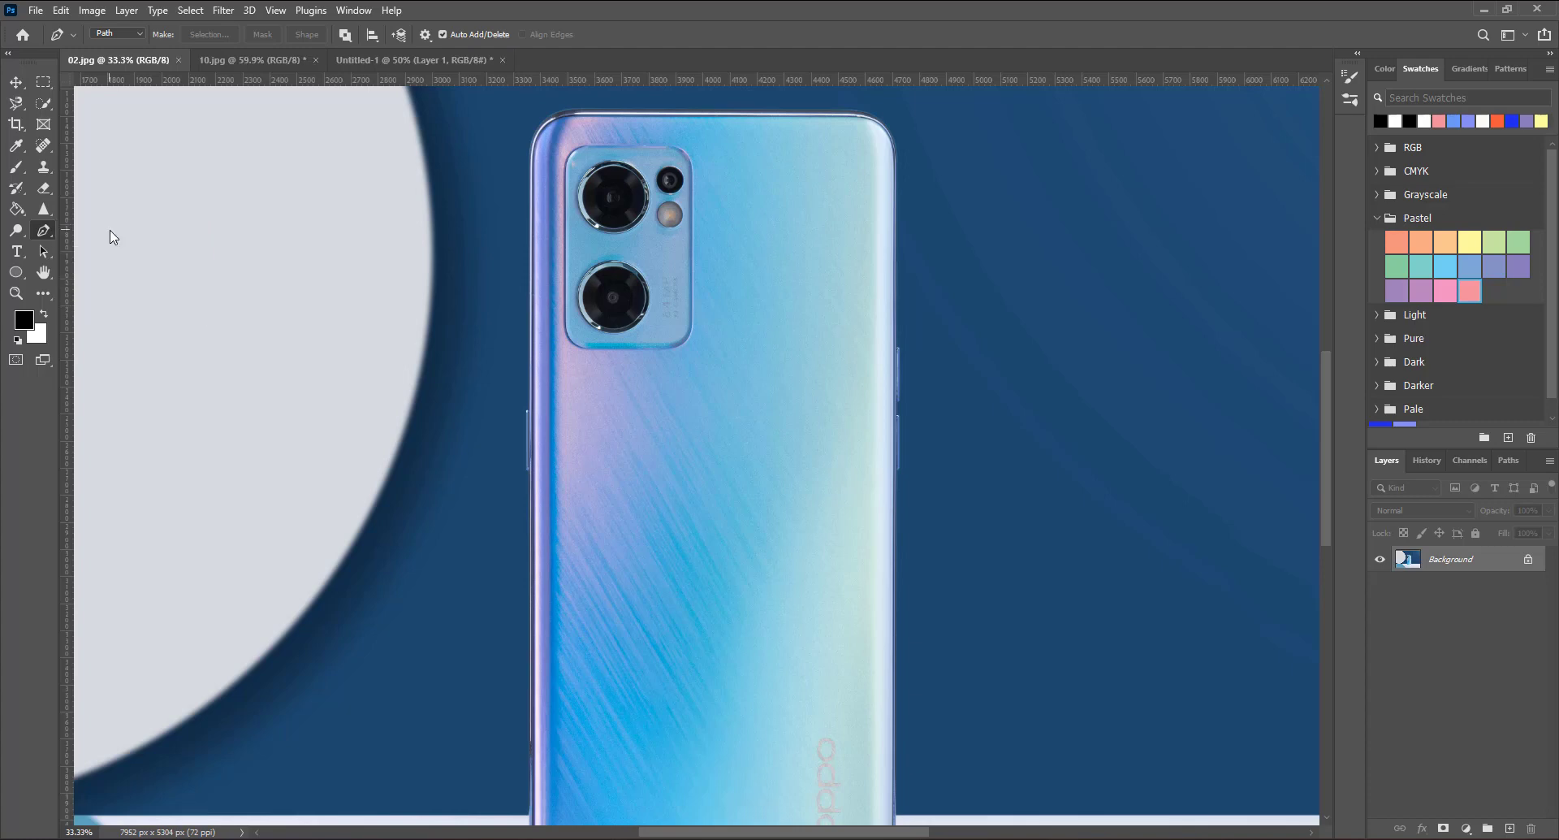
{"action": "left_click", "coordinate": [110, 34]}
{"action": "left_click", "coordinate": [114, 62]}
{"action": "left_click", "coordinate": [345, 35]}
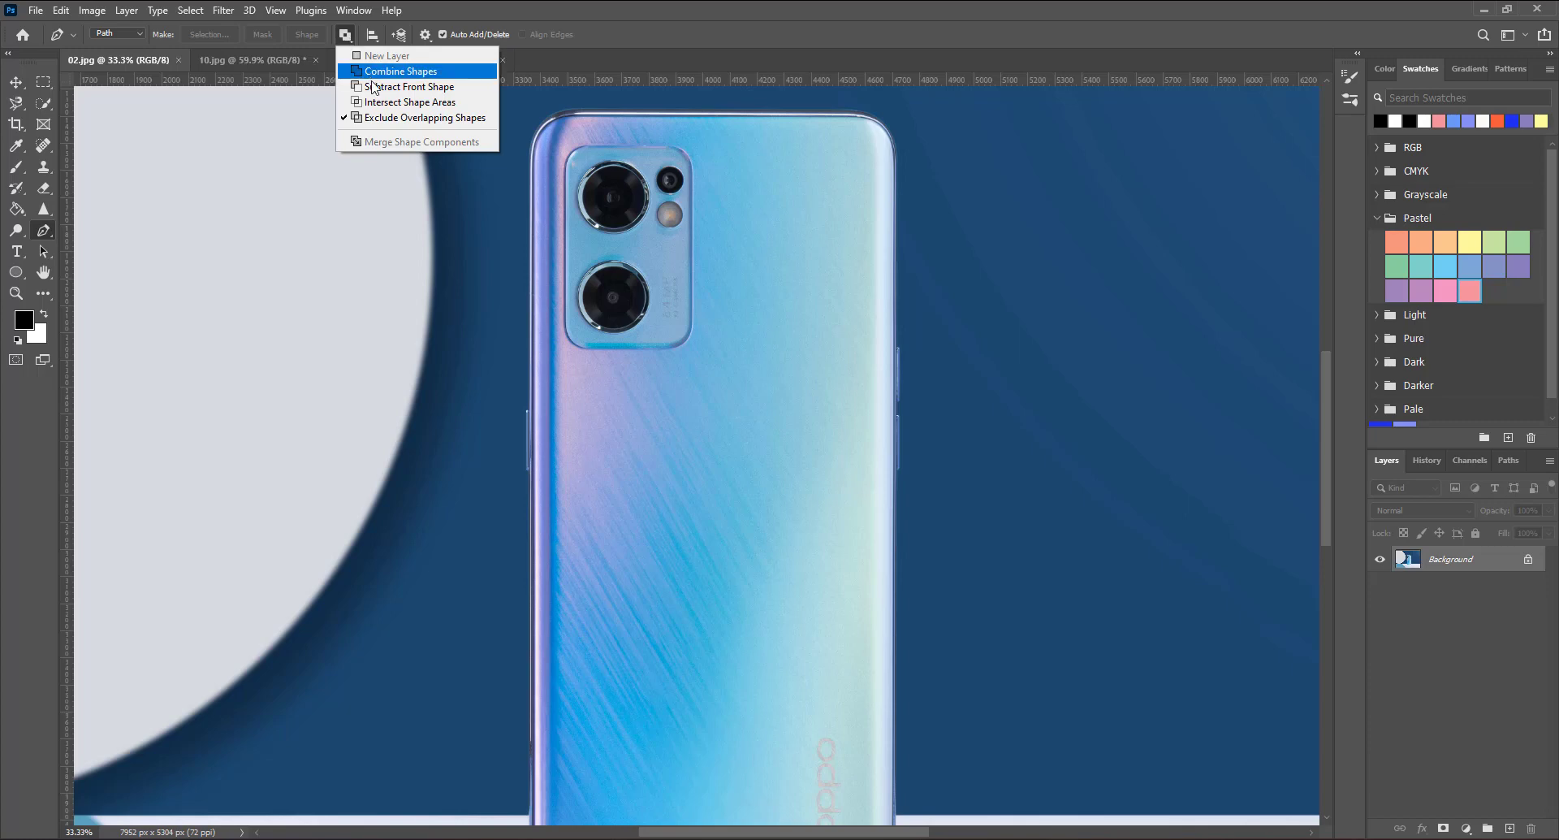
{"action": "left_click", "coordinate": [405, 118]}
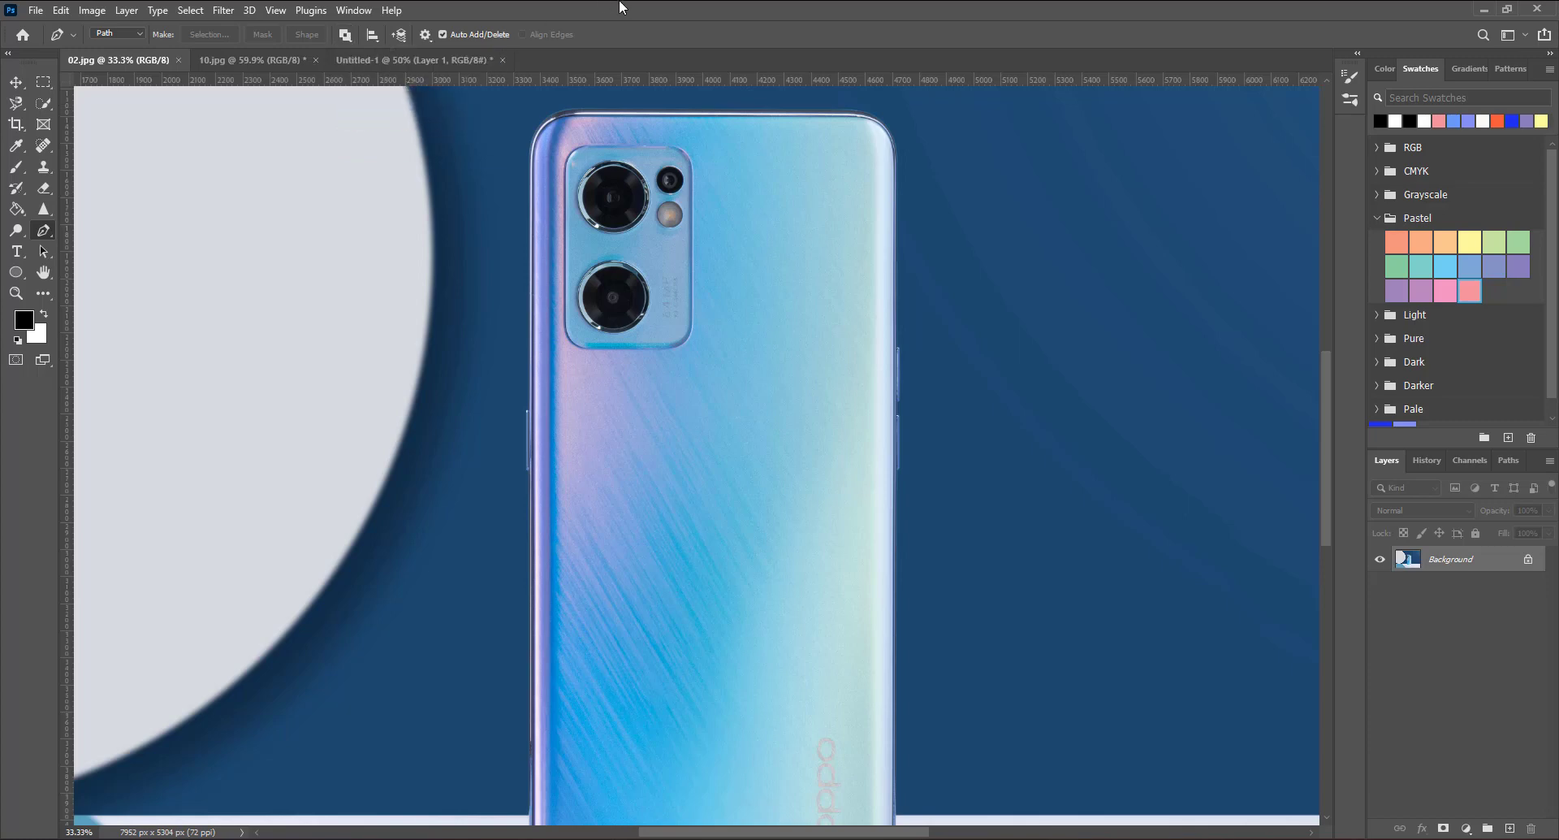
{"action": "left_click", "coordinate": [345, 35]}
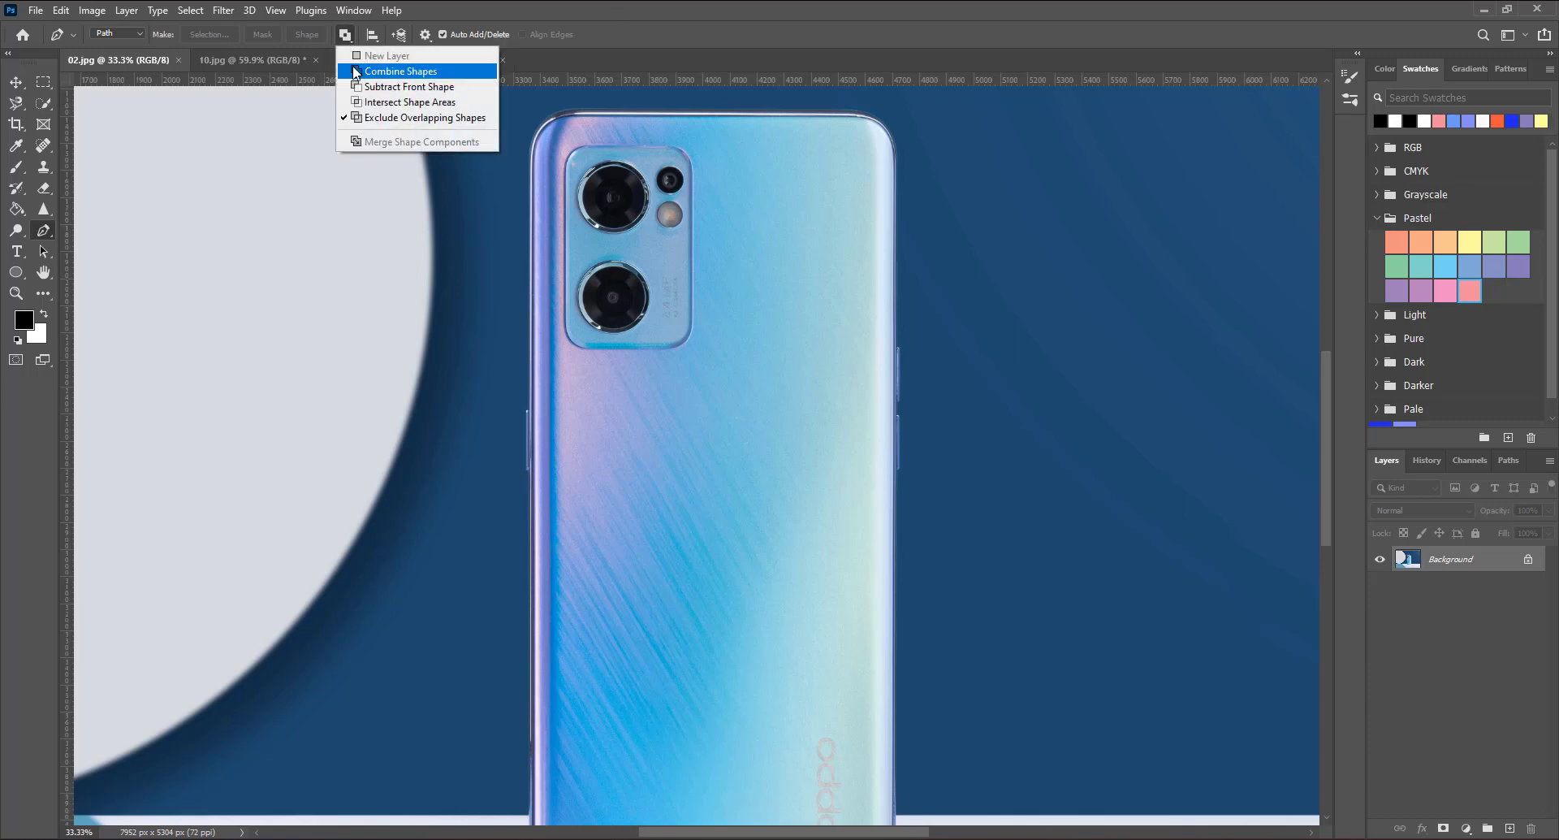
{"action": "left_click", "coordinate": [415, 119]}
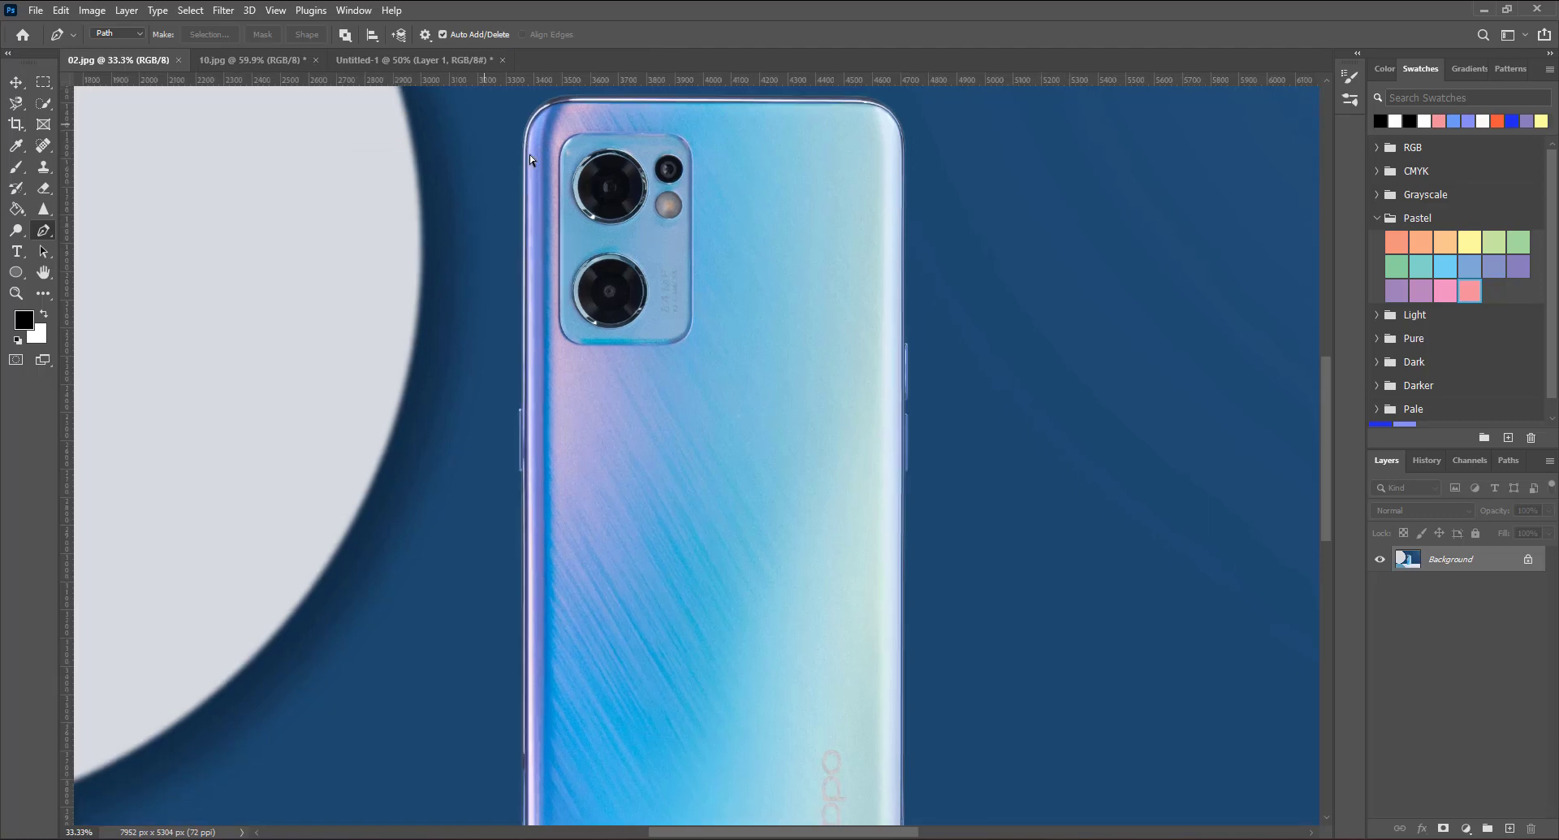
Step: Start the path at the phone's left edge, curving across the top and both top corners
{"action": "key", "text": "ctrl+plus"}
{"action": "left_click_drag", "start_coordinate": [622, 118], "coordinate": [632, 333]}
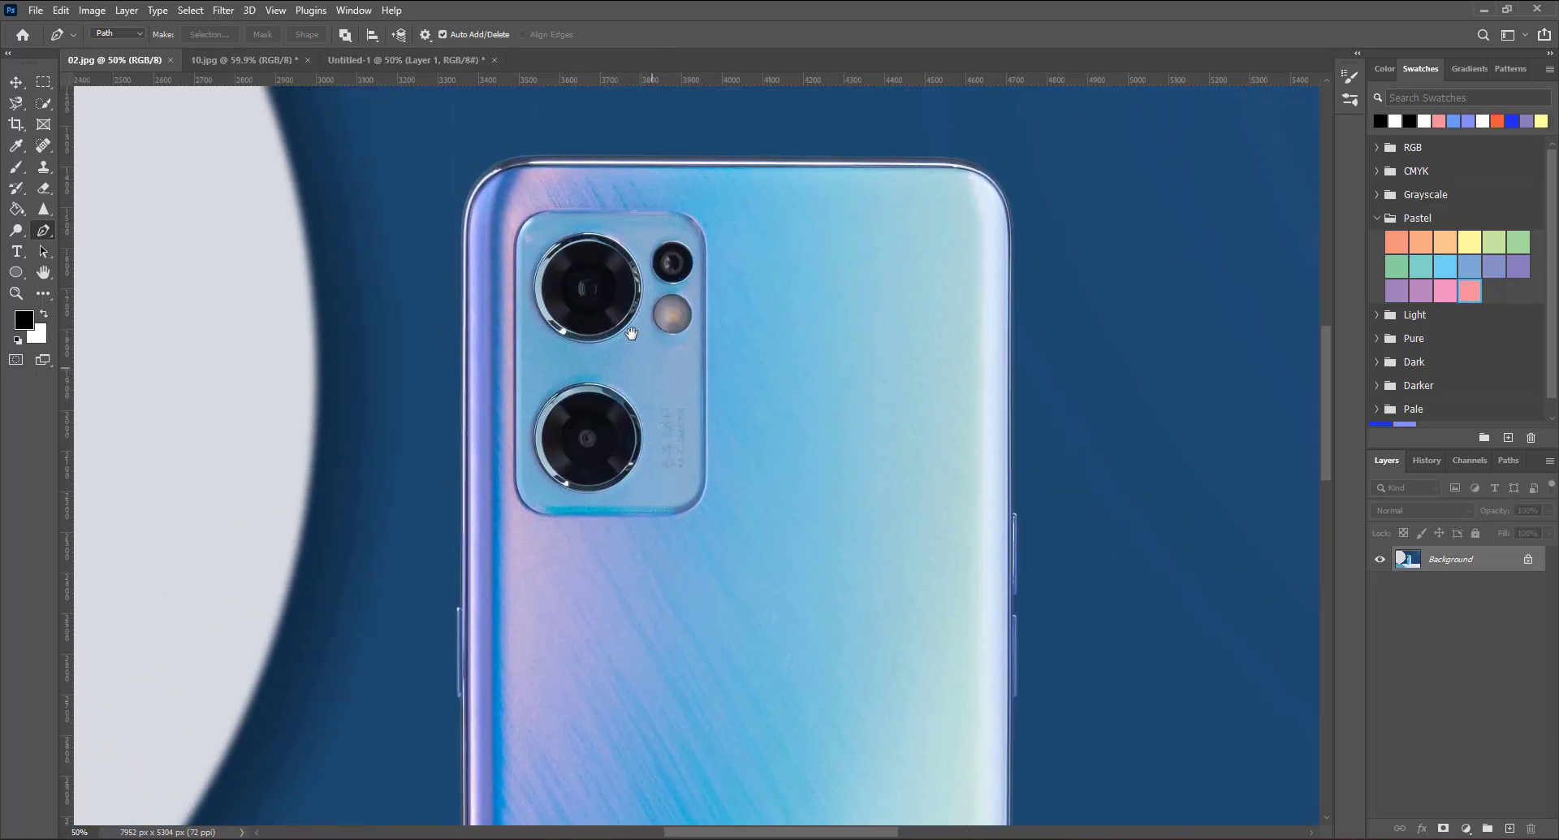
{"action": "left_click", "coordinate": [463, 241]}
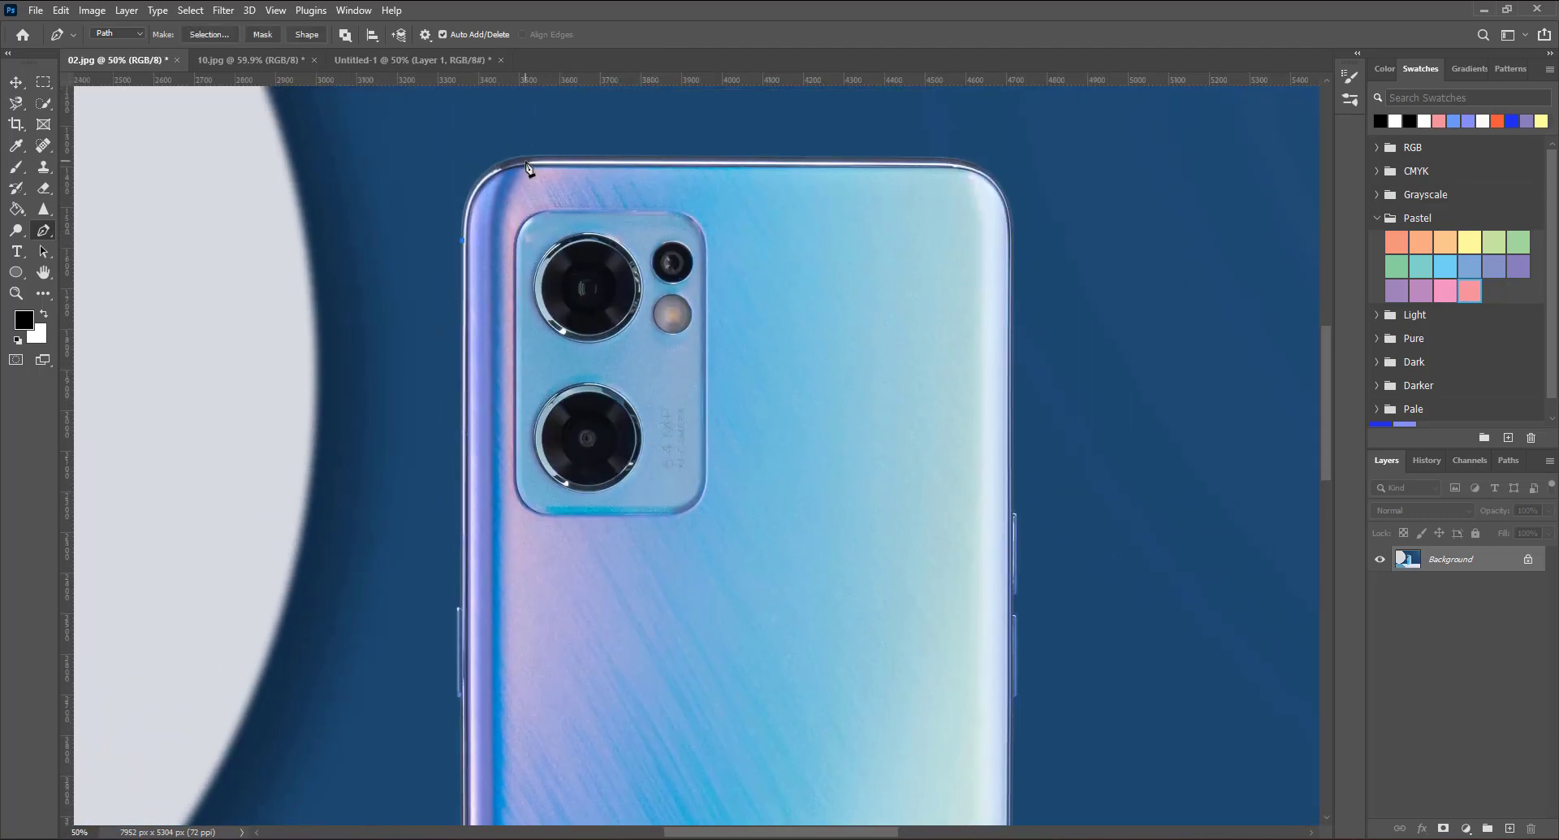
{"action": "left_click_drag", "start_coordinate": [528, 157], "coordinate": [606, 157]}
{"action": "left_click", "coordinate": [529, 160]}
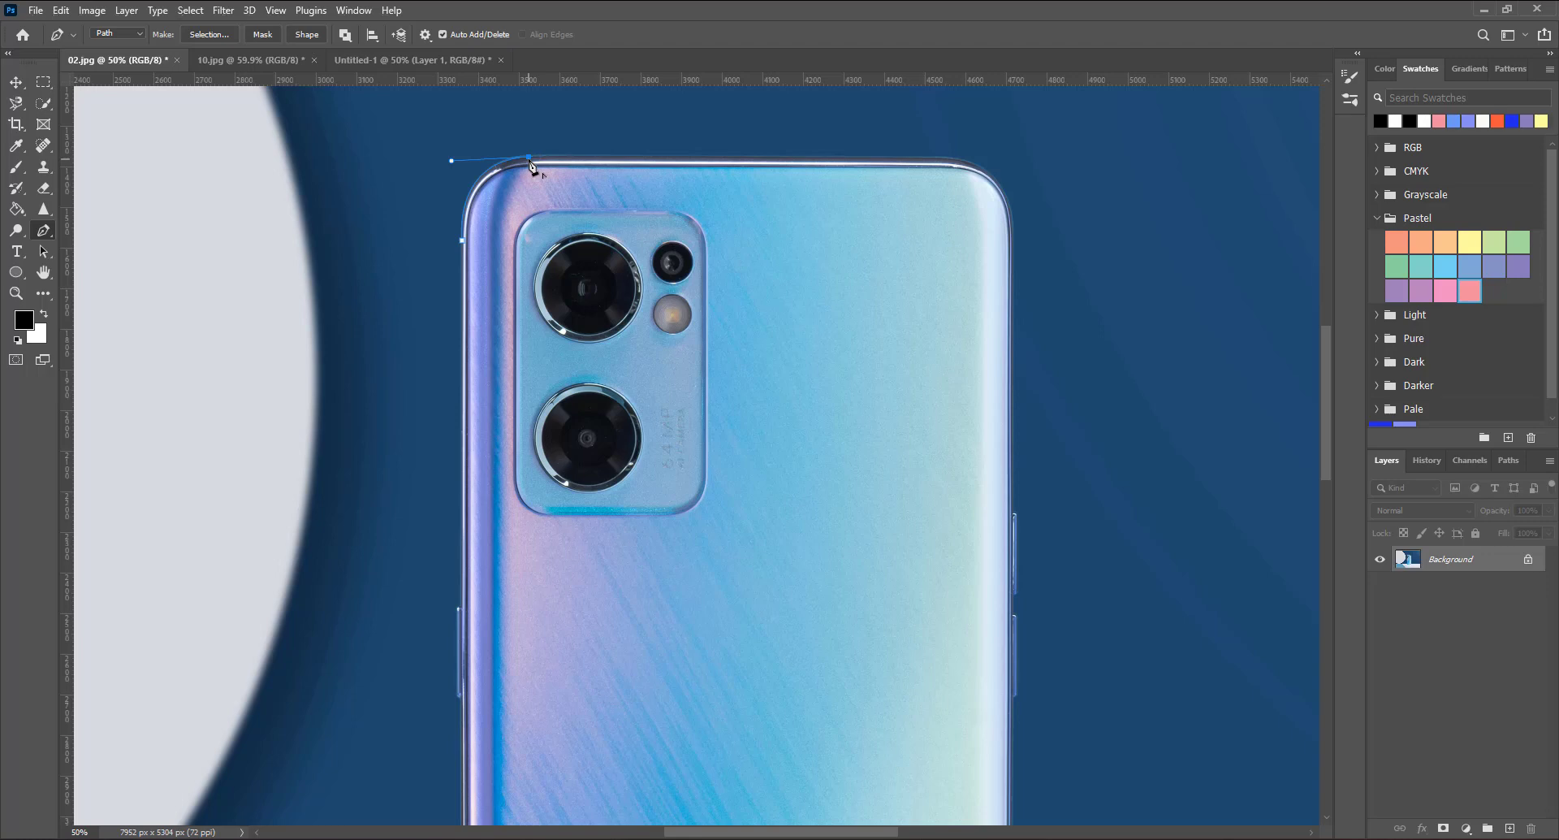
{"action": "left_click", "coordinate": [935, 160]}
{"action": "left_click_drag", "start_coordinate": [1015, 231], "coordinate": [1024, 314]}
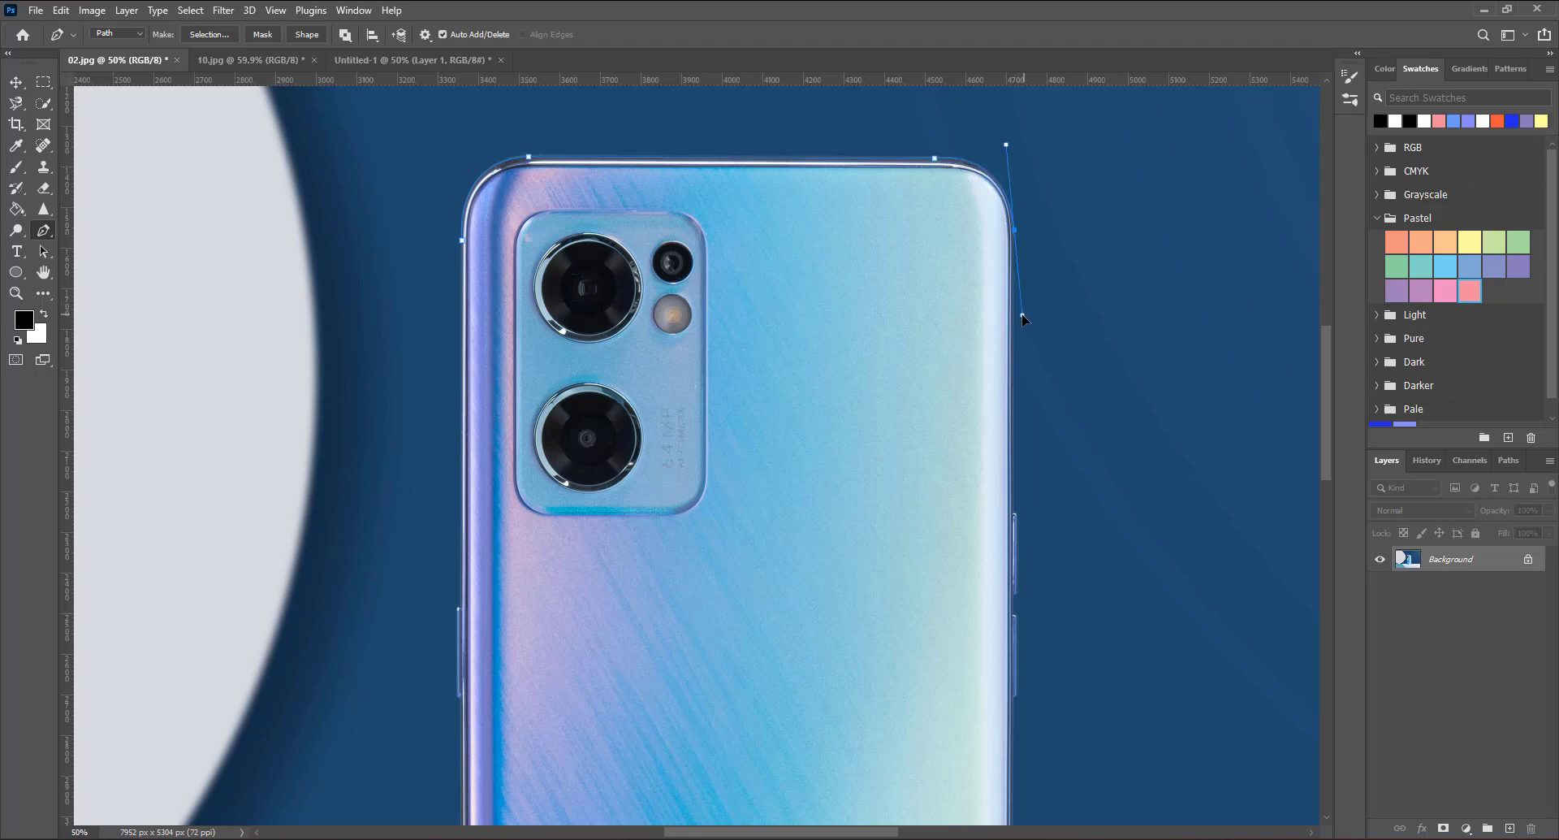
{"action": "left_click", "coordinate": [1016, 232], "text": "alt"}
Step: Add anchors down the phone's right edge to its lower right
{"action": "scroll", "coordinate": [982, 254], "scroll_direction": "down", "scroll_amount": 5}
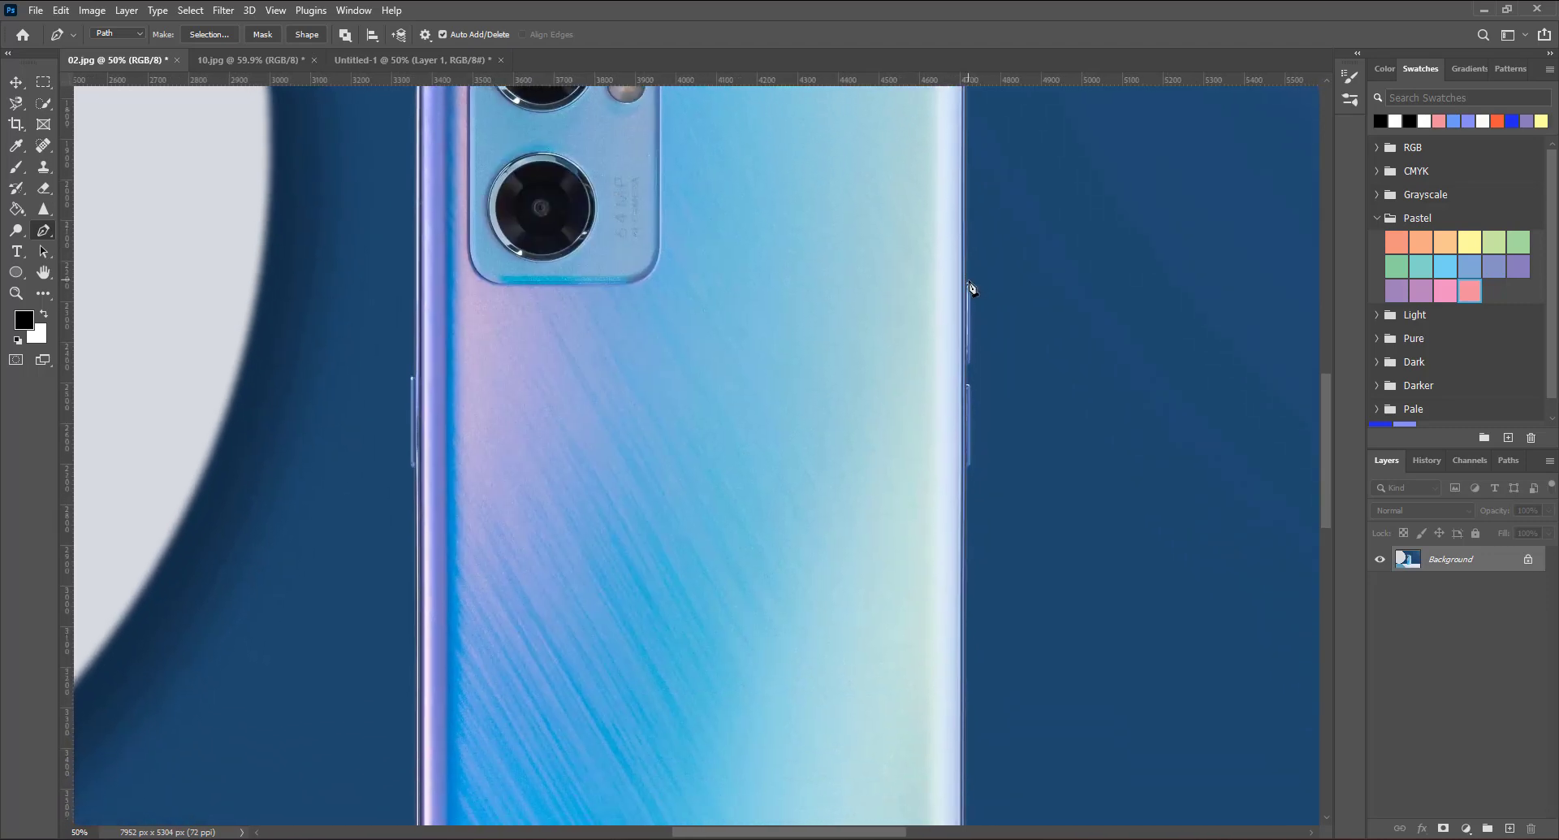
{"action": "left_click", "coordinate": [968, 282]}
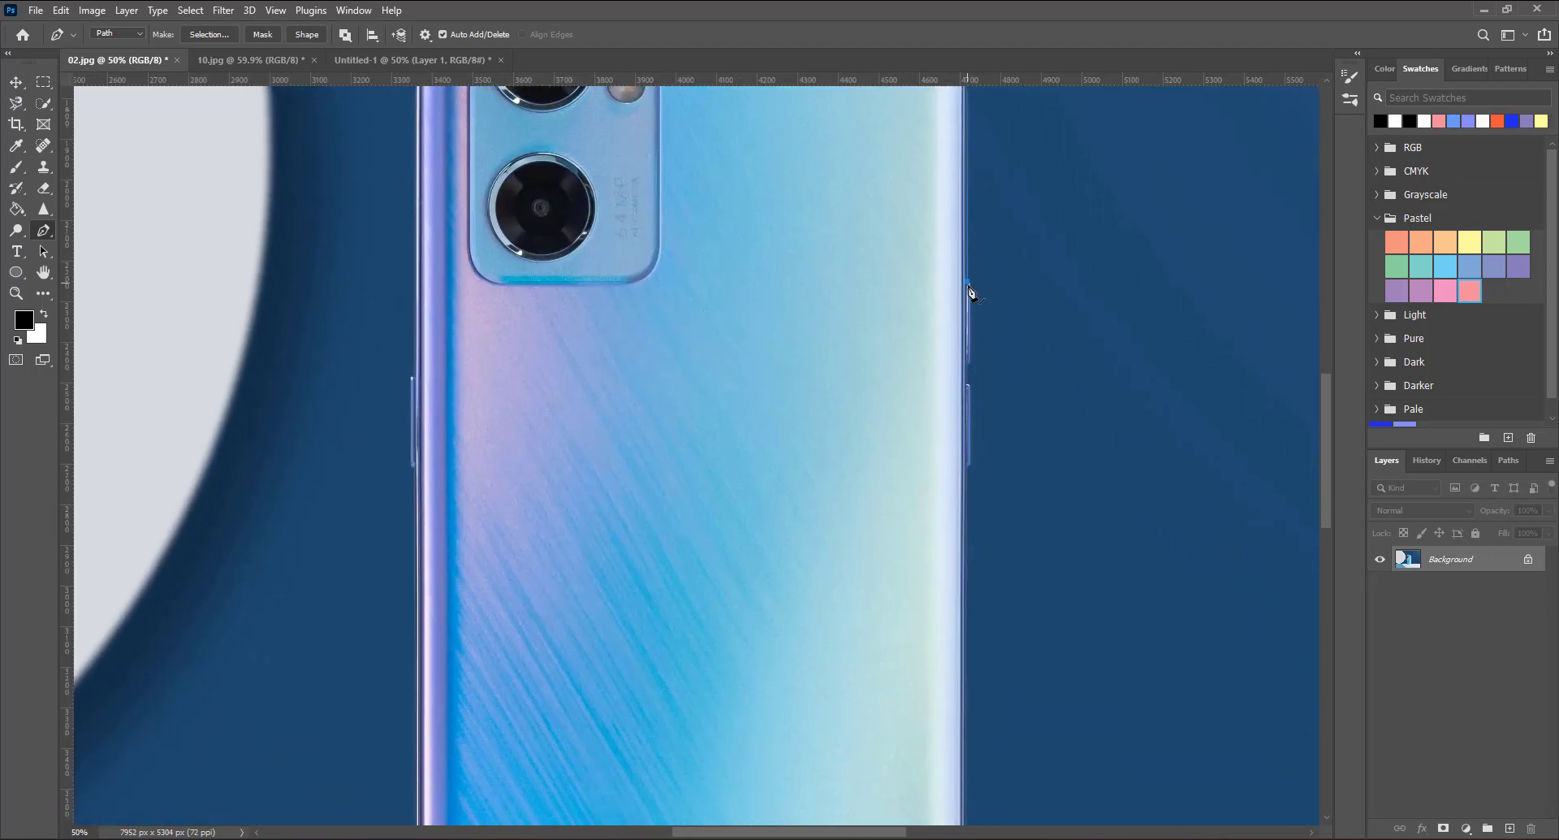
{"action": "left_click", "coordinate": [971, 363]}
{"action": "scroll", "coordinate": [989, 425], "scroll_direction": "down", "scroll_amount": 2}
{"action": "left_click", "coordinate": [959, 408]}
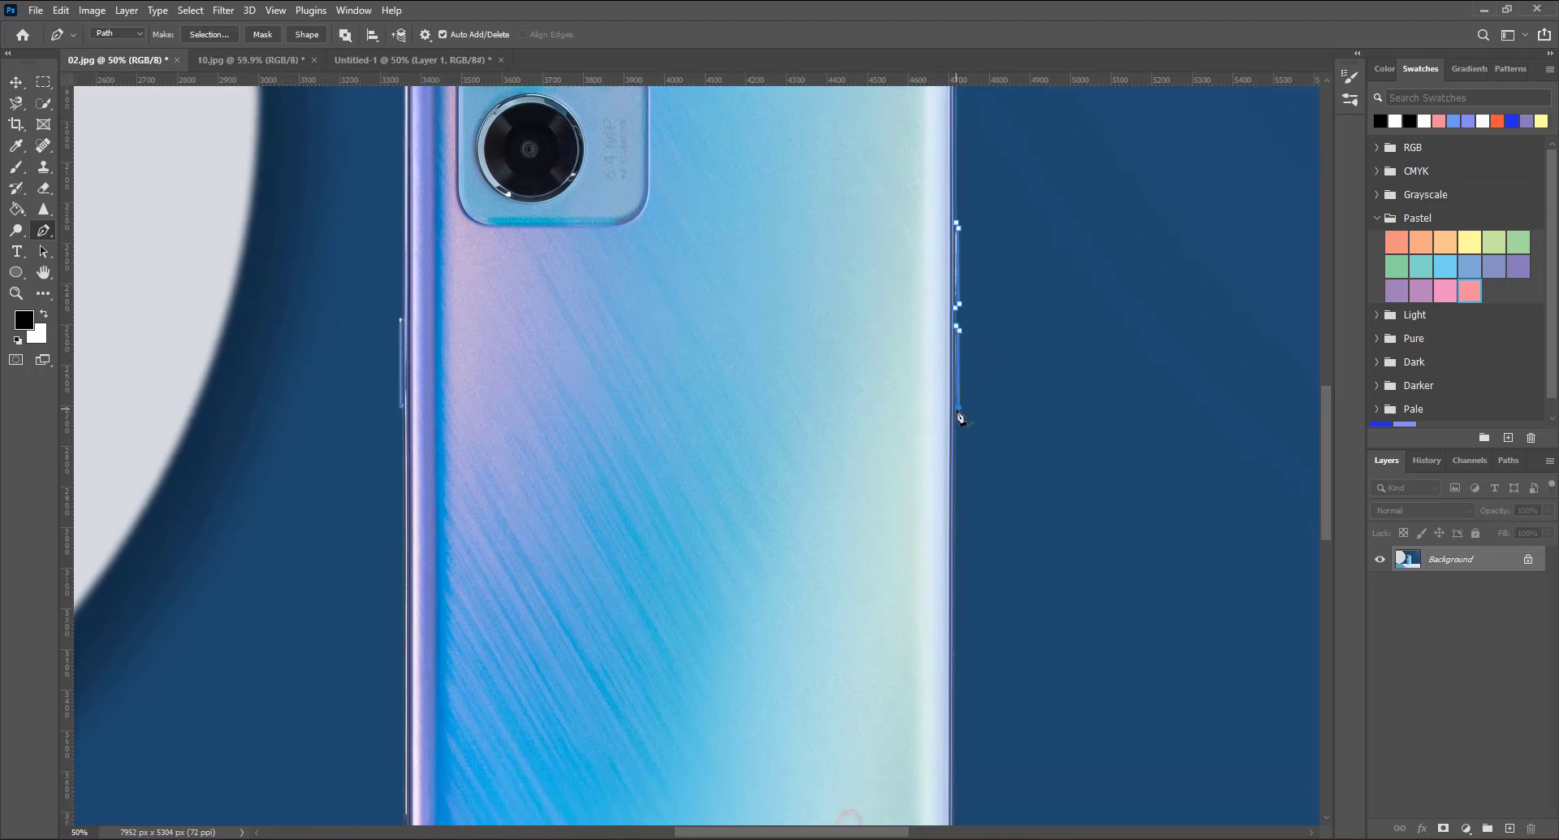
{"action": "scroll", "coordinate": [962, 414], "scroll_direction": "down", "scroll_amount": 10}
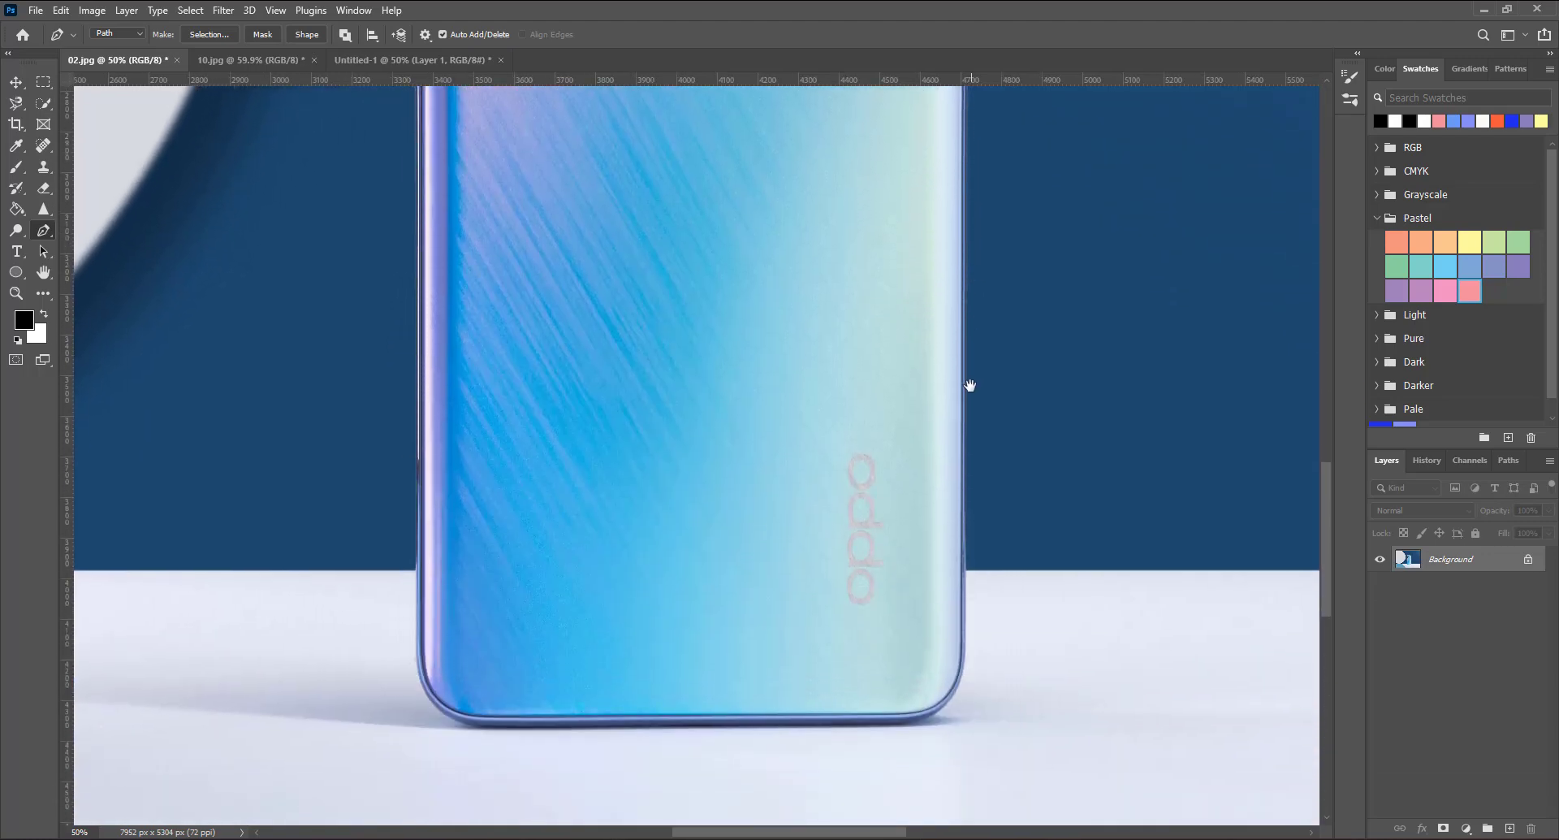
{"action": "left_click", "coordinate": [965, 396]}
{"action": "scroll", "coordinate": [963, 398], "scroll_direction": "down", "scroll_amount": 1}
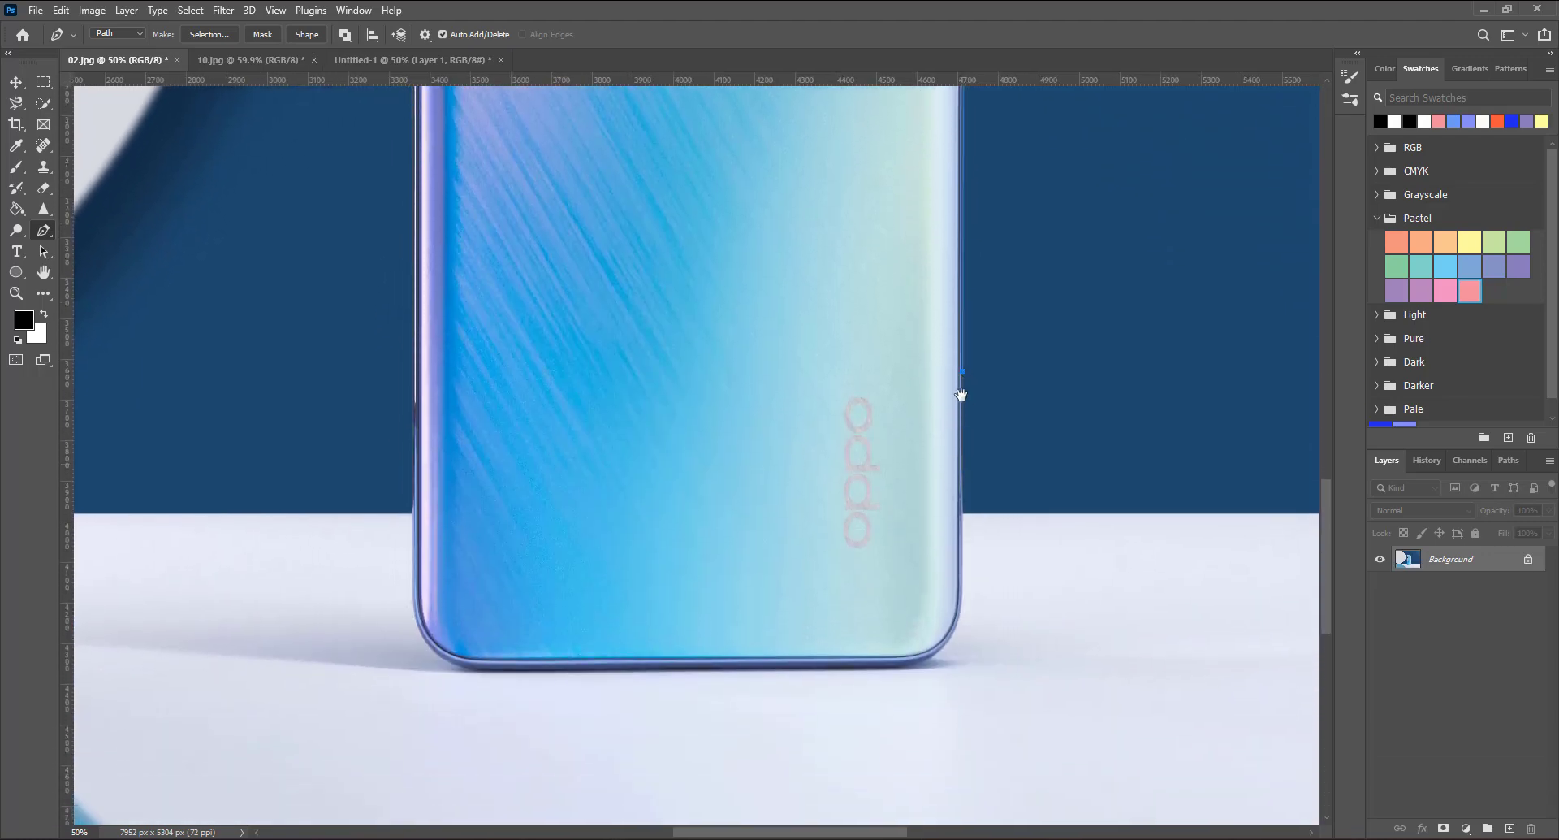
{"action": "scroll", "coordinate": [965, 423], "scroll_direction": "down", "scroll_amount": 3}
{"action": "left_click", "coordinate": [962, 445]}
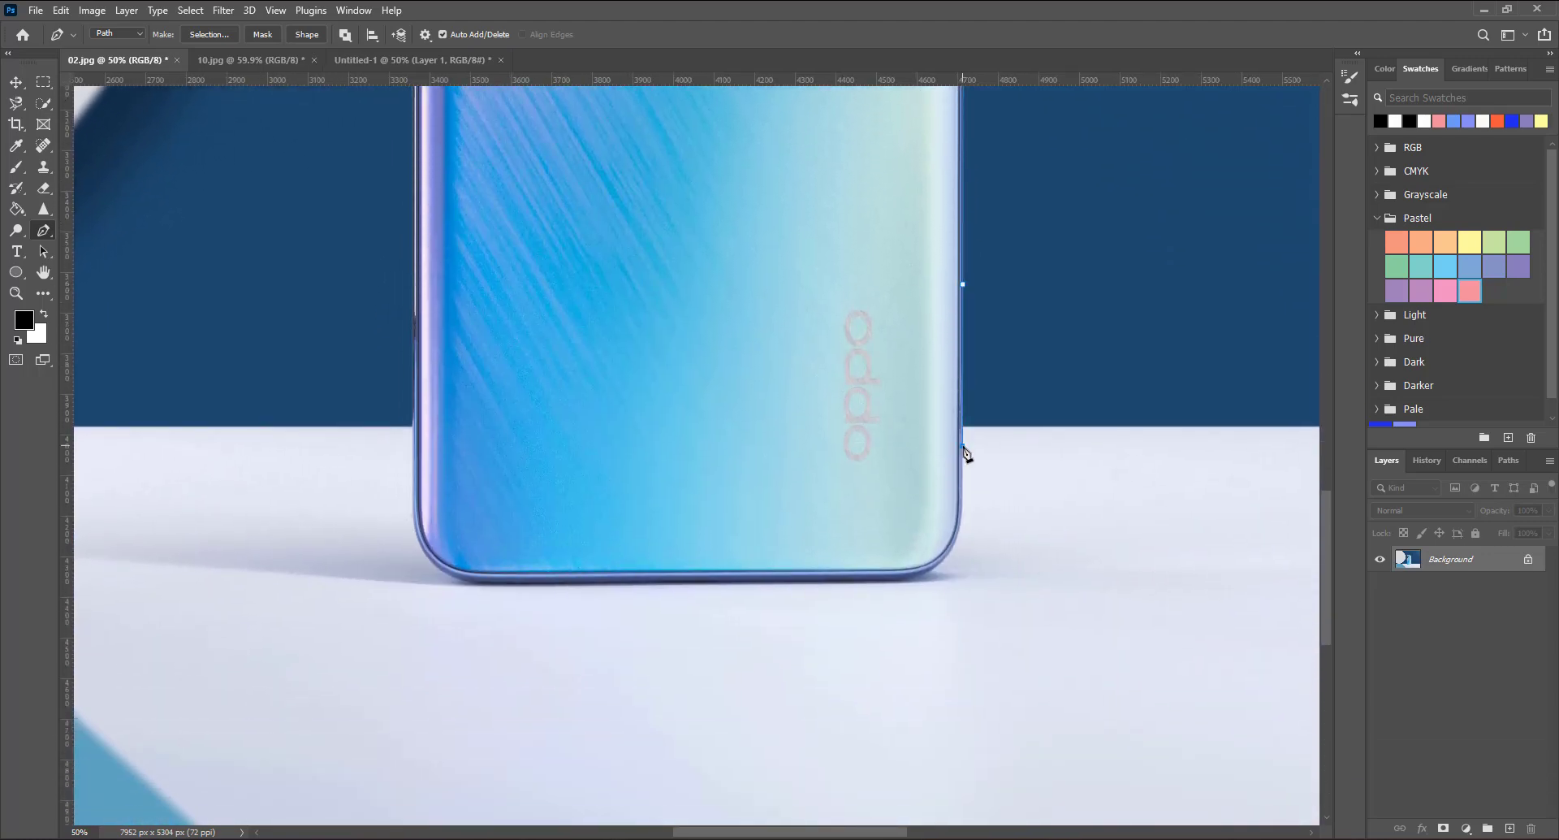
{"action": "scroll", "coordinate": [991, 455], "scroll_direction": "down", "scroll_amount": 1}
{"action": "left_click_drag", "start_coordinate": [991, 333], "coordinate": [996, 237]}
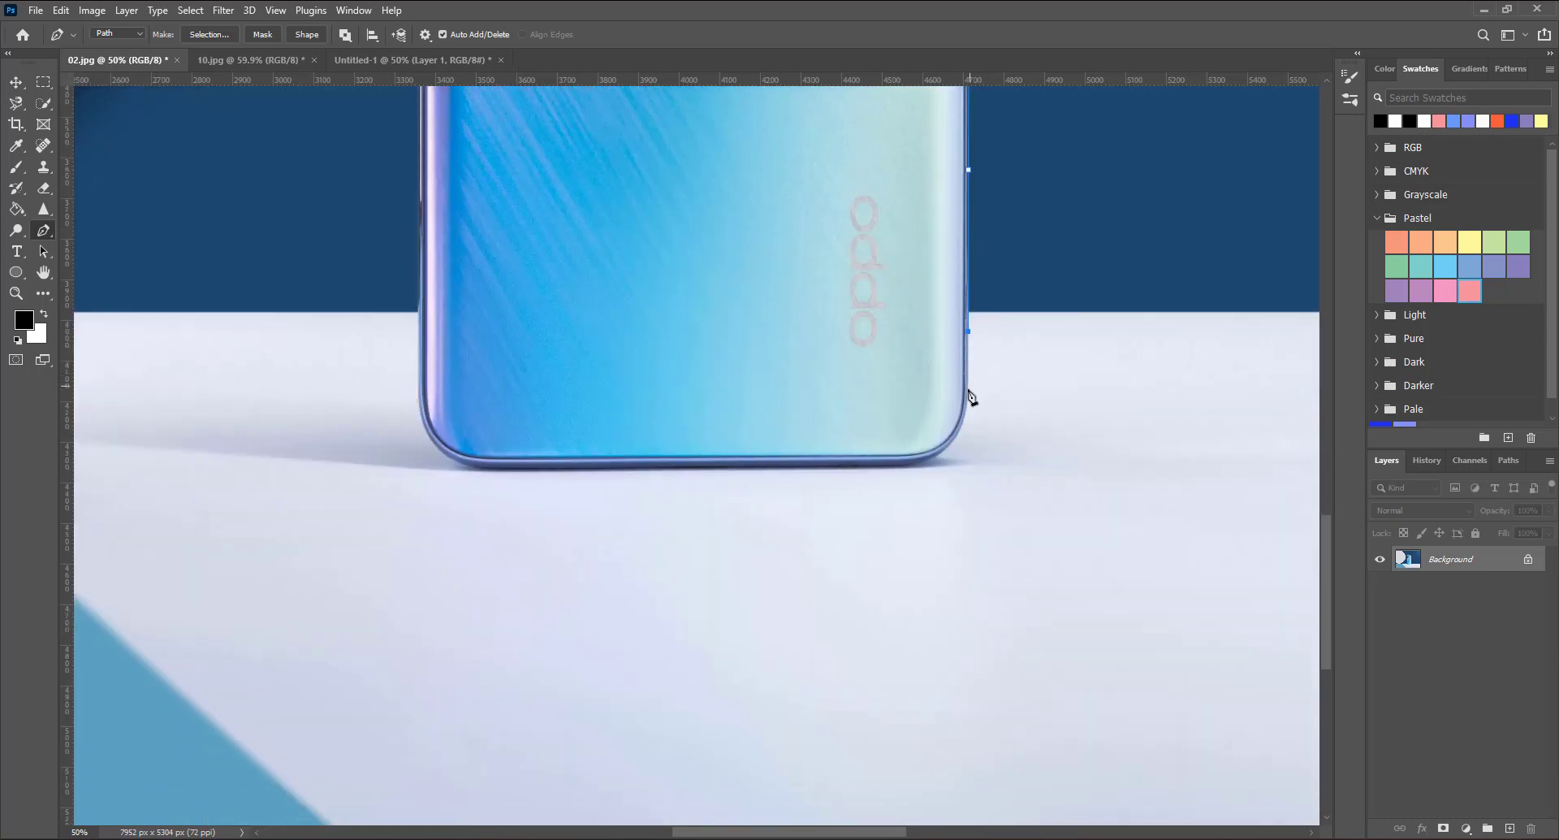
{"action": "left_click", "coordinate": [967, 390]}
Step: Curve the path around the phone's bottom-right and bottom-left corners
{"action": "left_click_drag", "start_coordinate": [903, 466], "coordinate": [834, 477]}
{"action": "left_click", "coordinate": [904, 468]}
{"action": "mouse_move", "coordinate": [407, 432]}
{"action": "left_mouse_down"}
{"action": "mouse_move", "coordinate": [569, 467]}
{"action": "mouse_move", "coordinate": [576, 387]}
{"action": "left_mouse_up"}
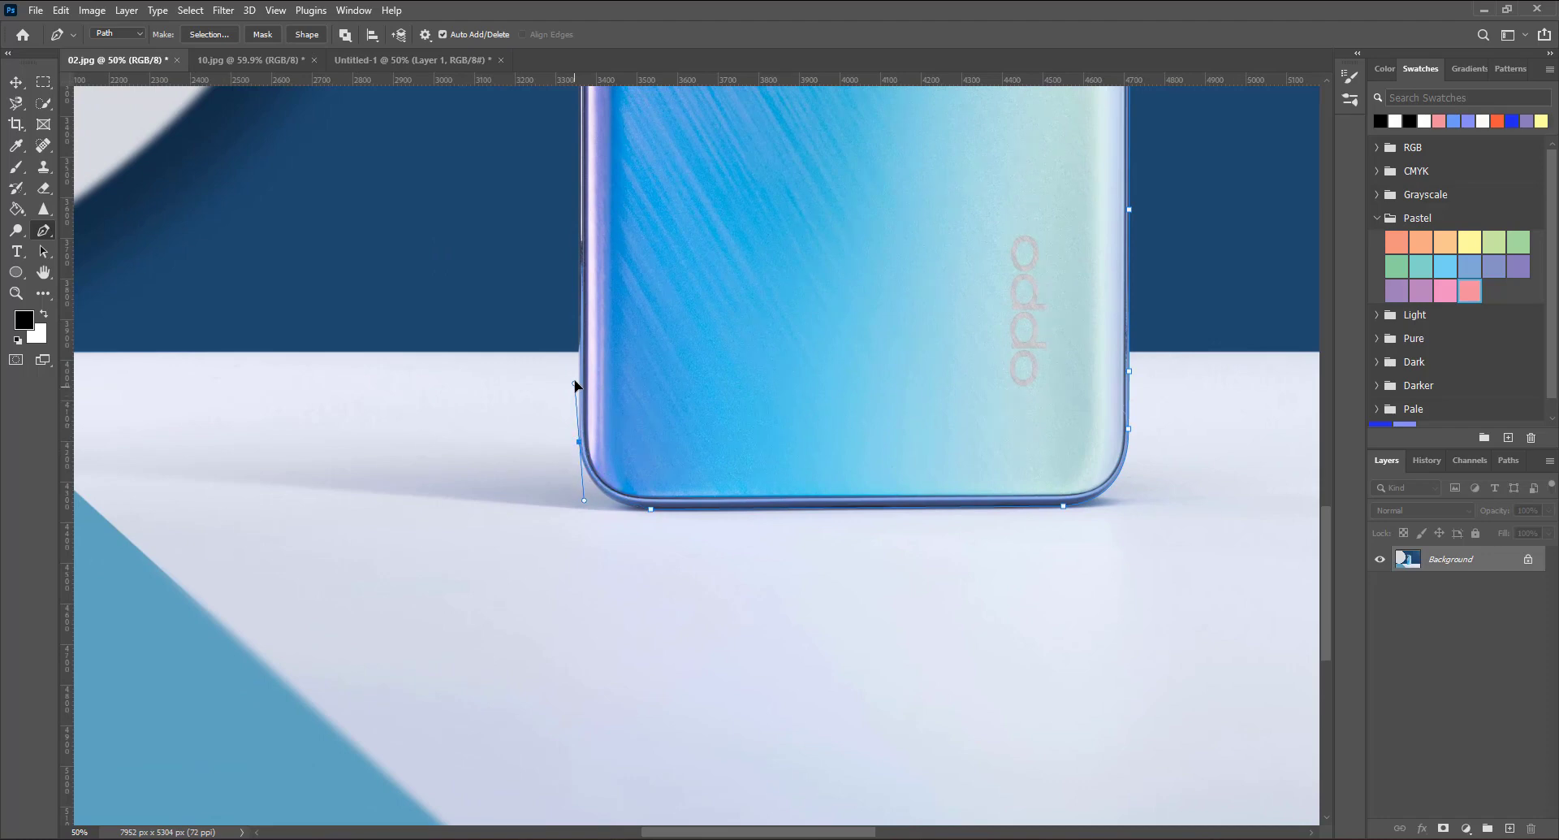
{"action": "left_click_drag", "start_coordinate": [574, 376], "coordinate": [572, 375]}
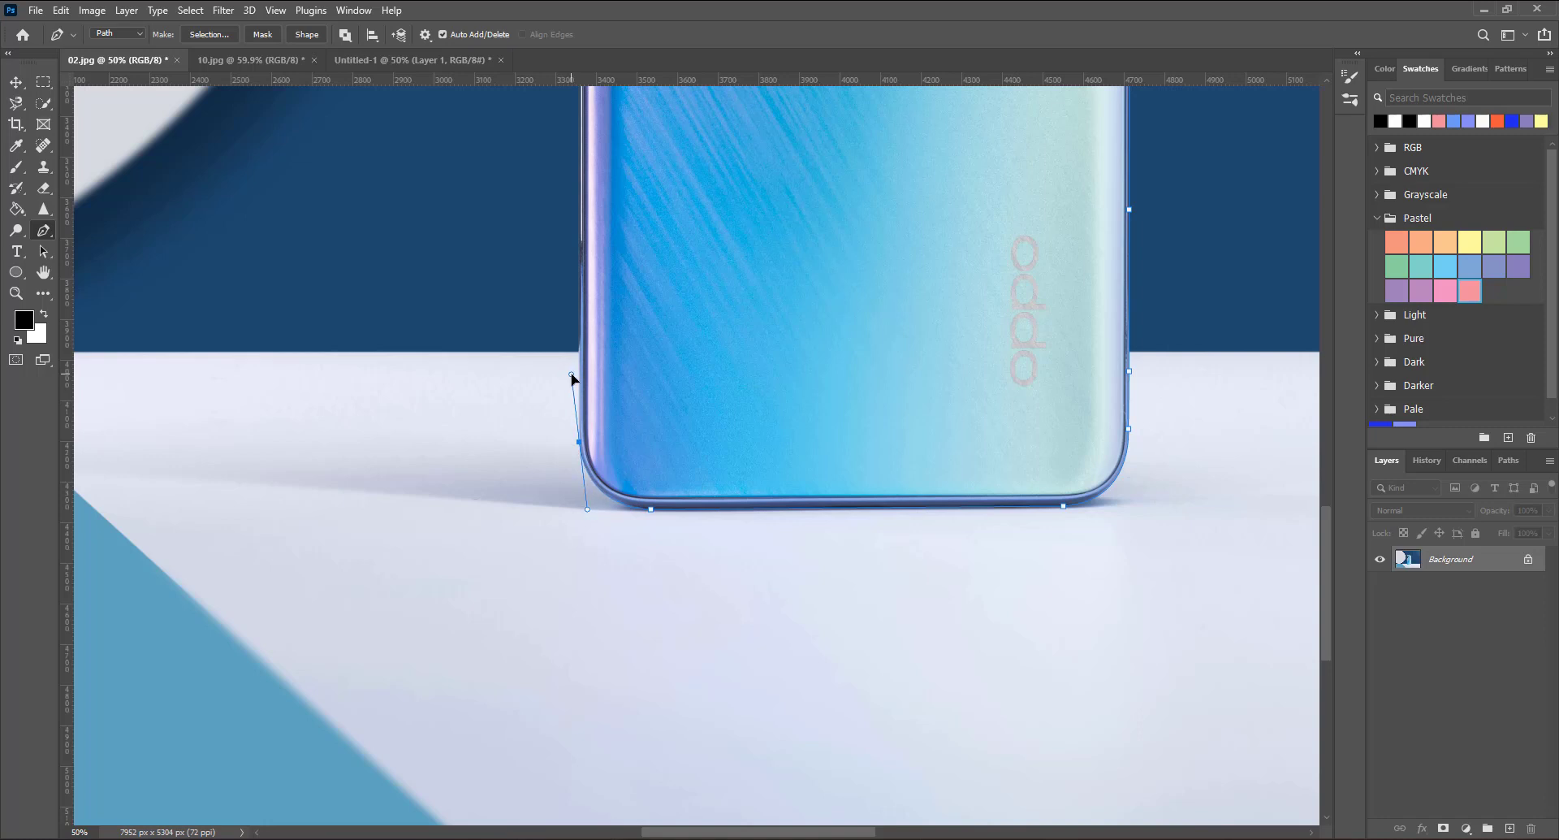
{"action": "left_click", "coordinate": [579, 443], "text": "alt"}
Step: Run the path up the left edge and close it at the starting anchor
{"action": "scroll", "coordinate": [580, 264], "scroll_direction": "up", "scroll_amount": 3}
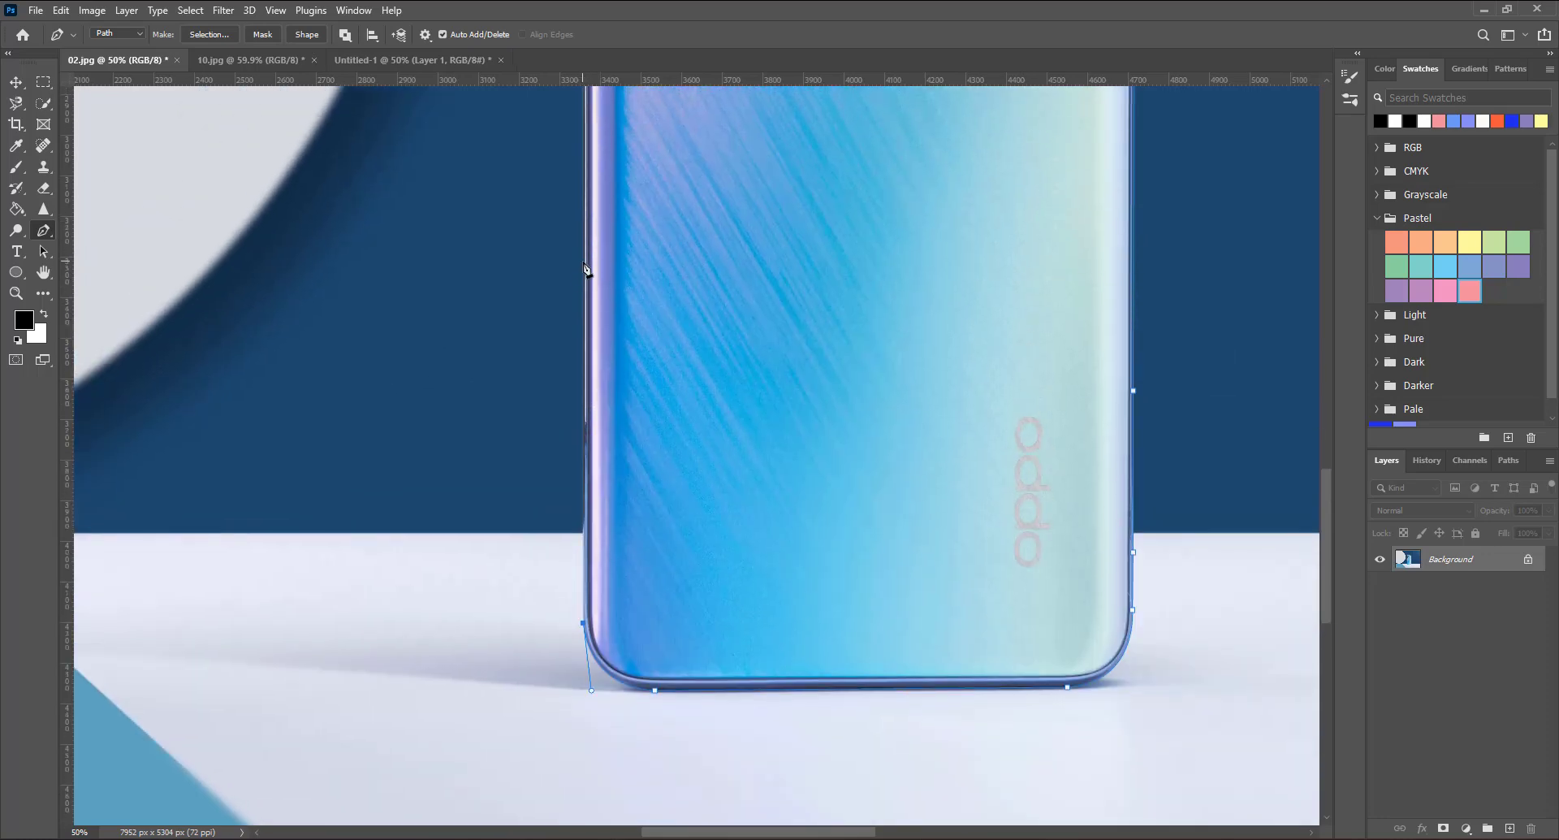
{"action": "scroll", "coordinate": [586, 269], "scroll_direction": "up", "scroll_amount": 4}
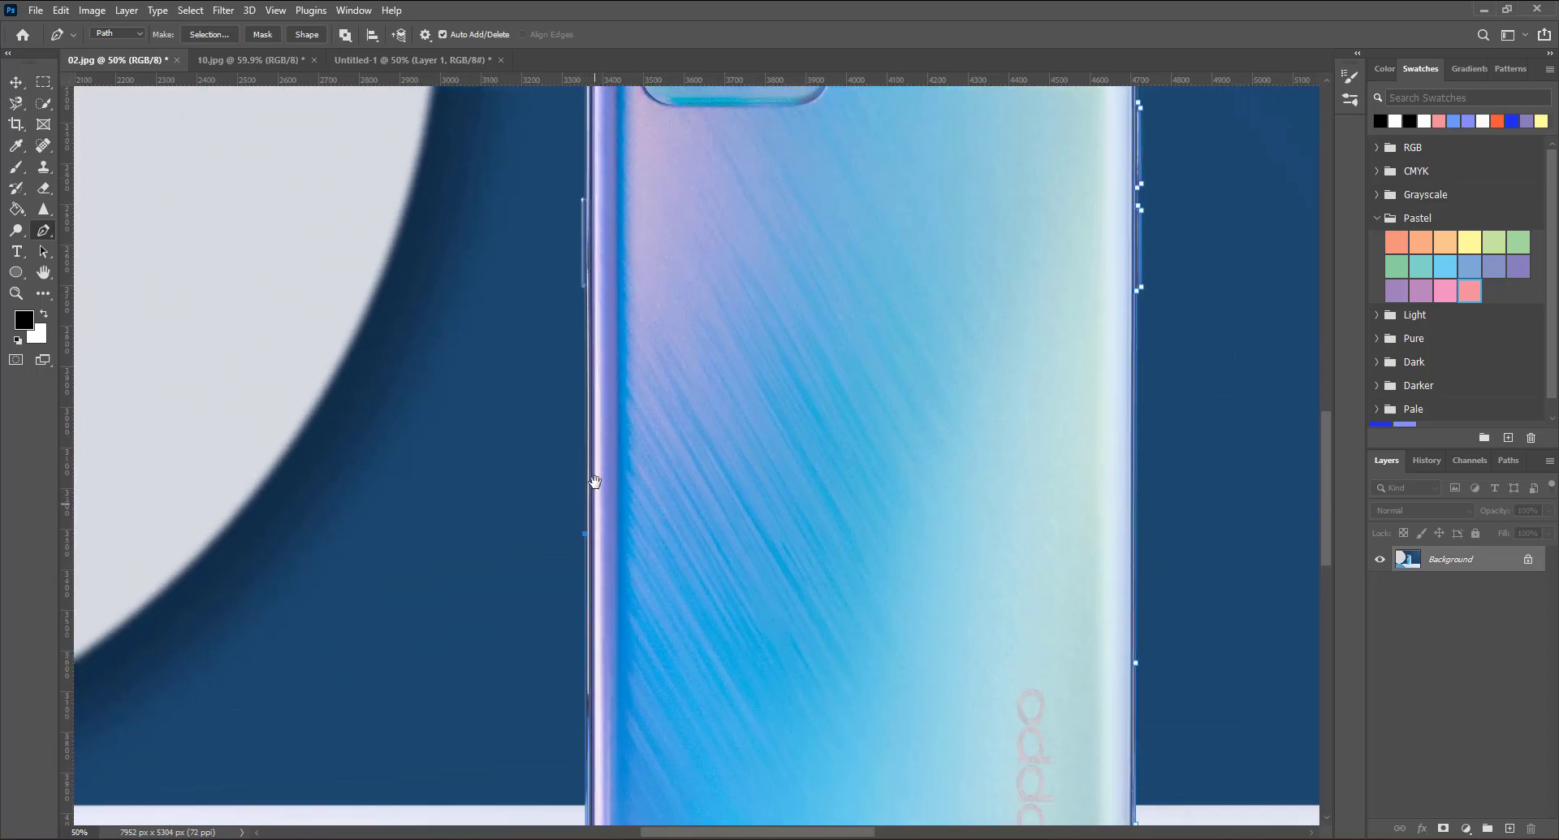
{"action": "left_click", "coordinate": [582, 292]}
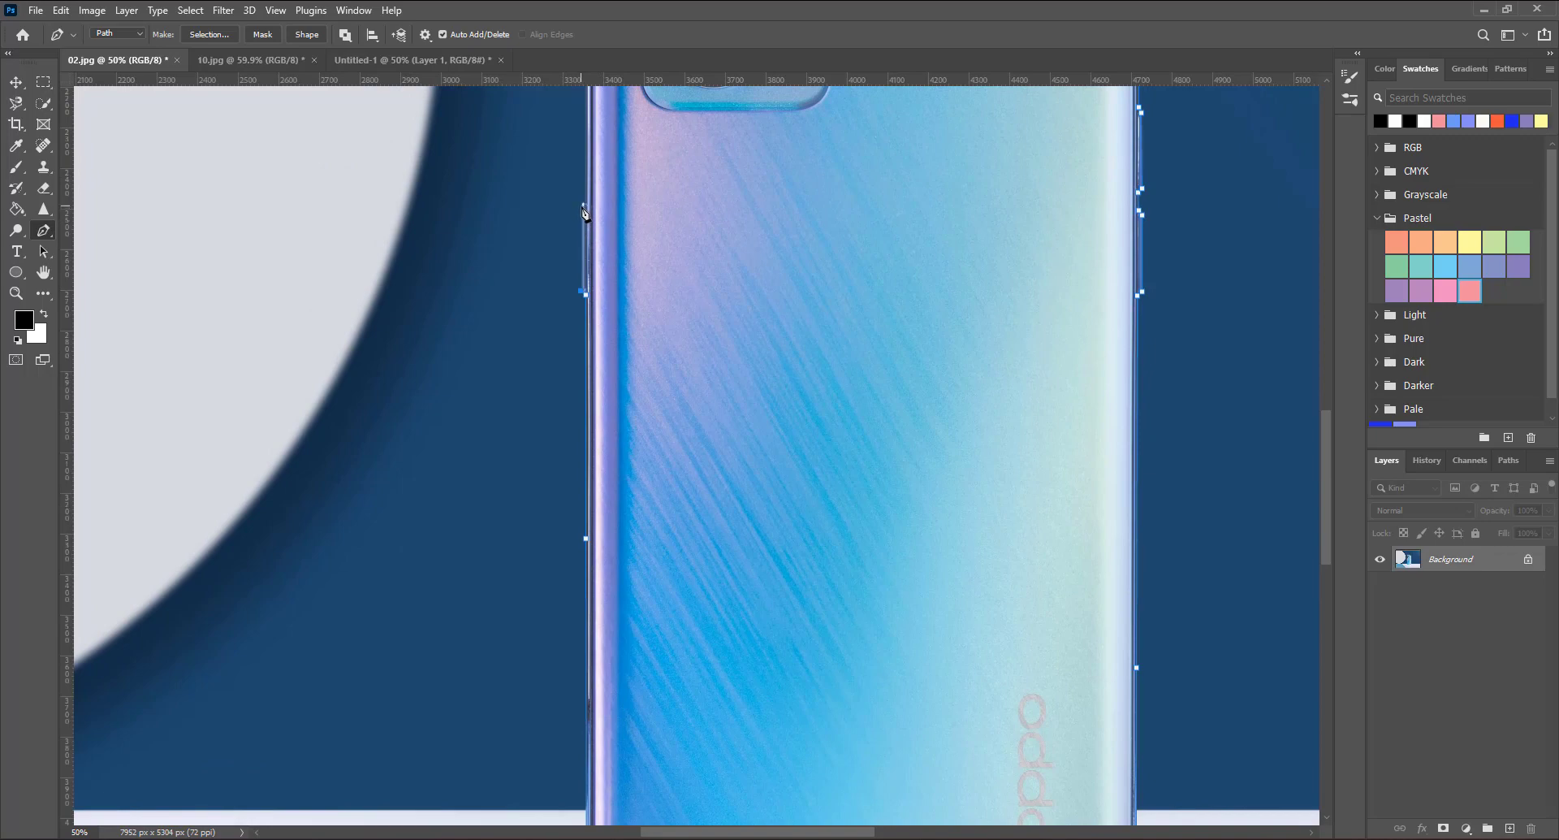
{"action": "left_click", "coordinate": [581, 205]}
{"action": "scroll", "coordinate": [594, 163], "scroll_direction": "up", "scroll_amount": 4}
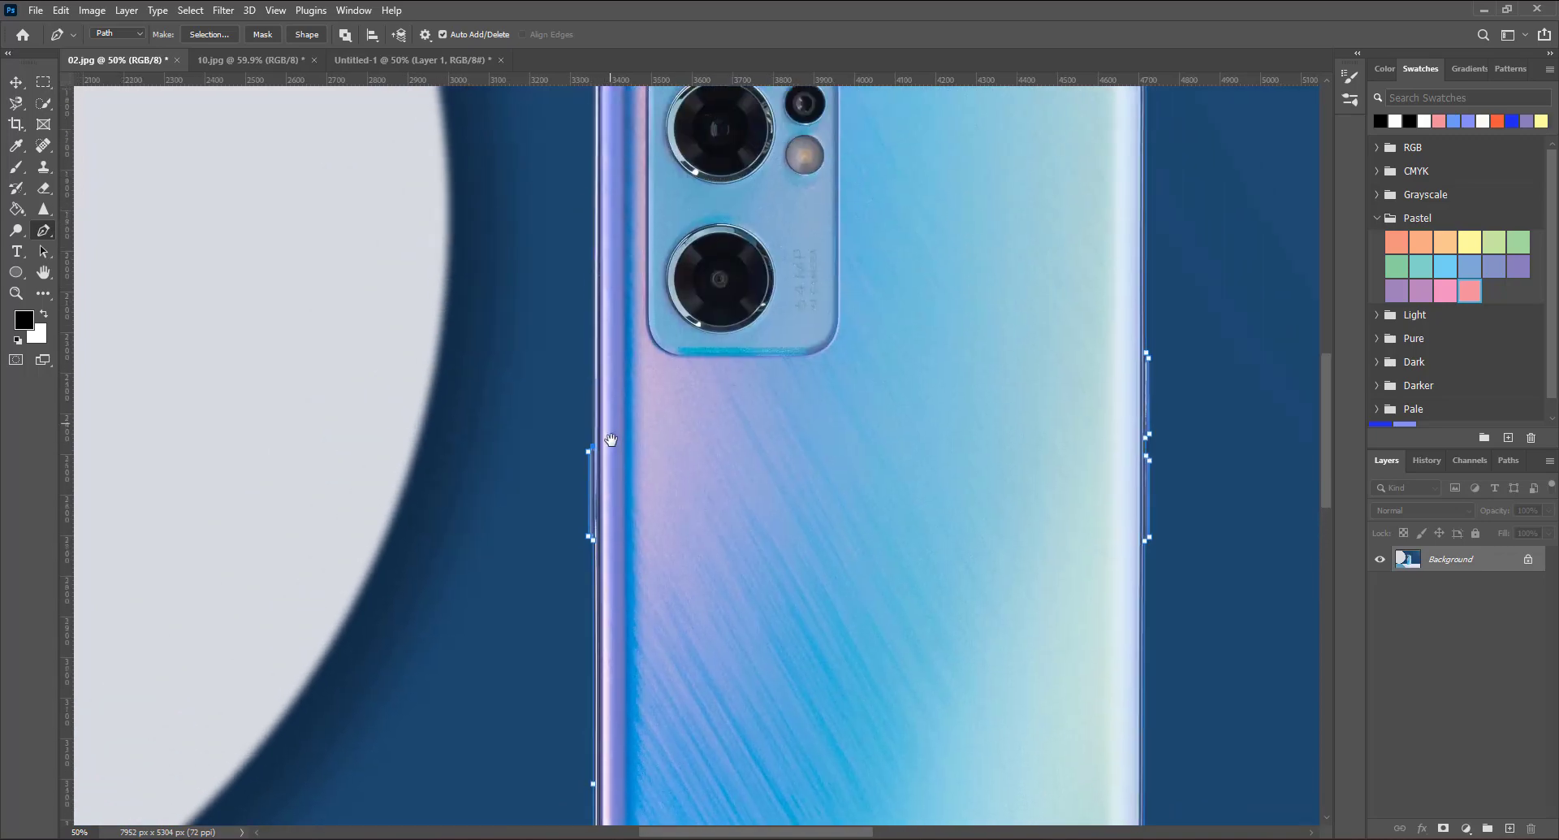
{"action": "left_click", "coordinate": [595, 135]}
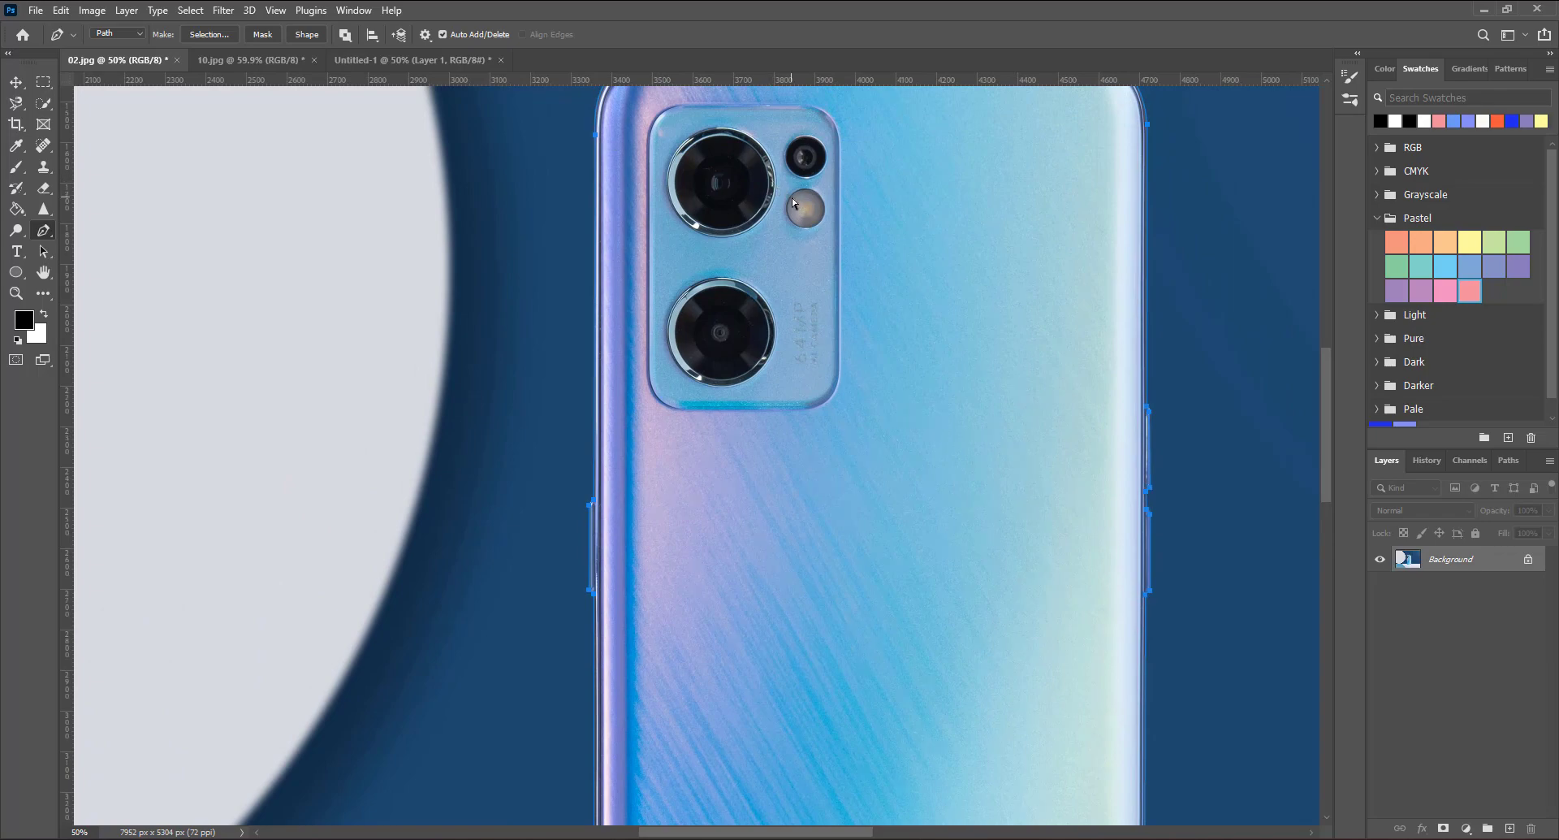
{"action": "key", "text": "ctrl+minus"}
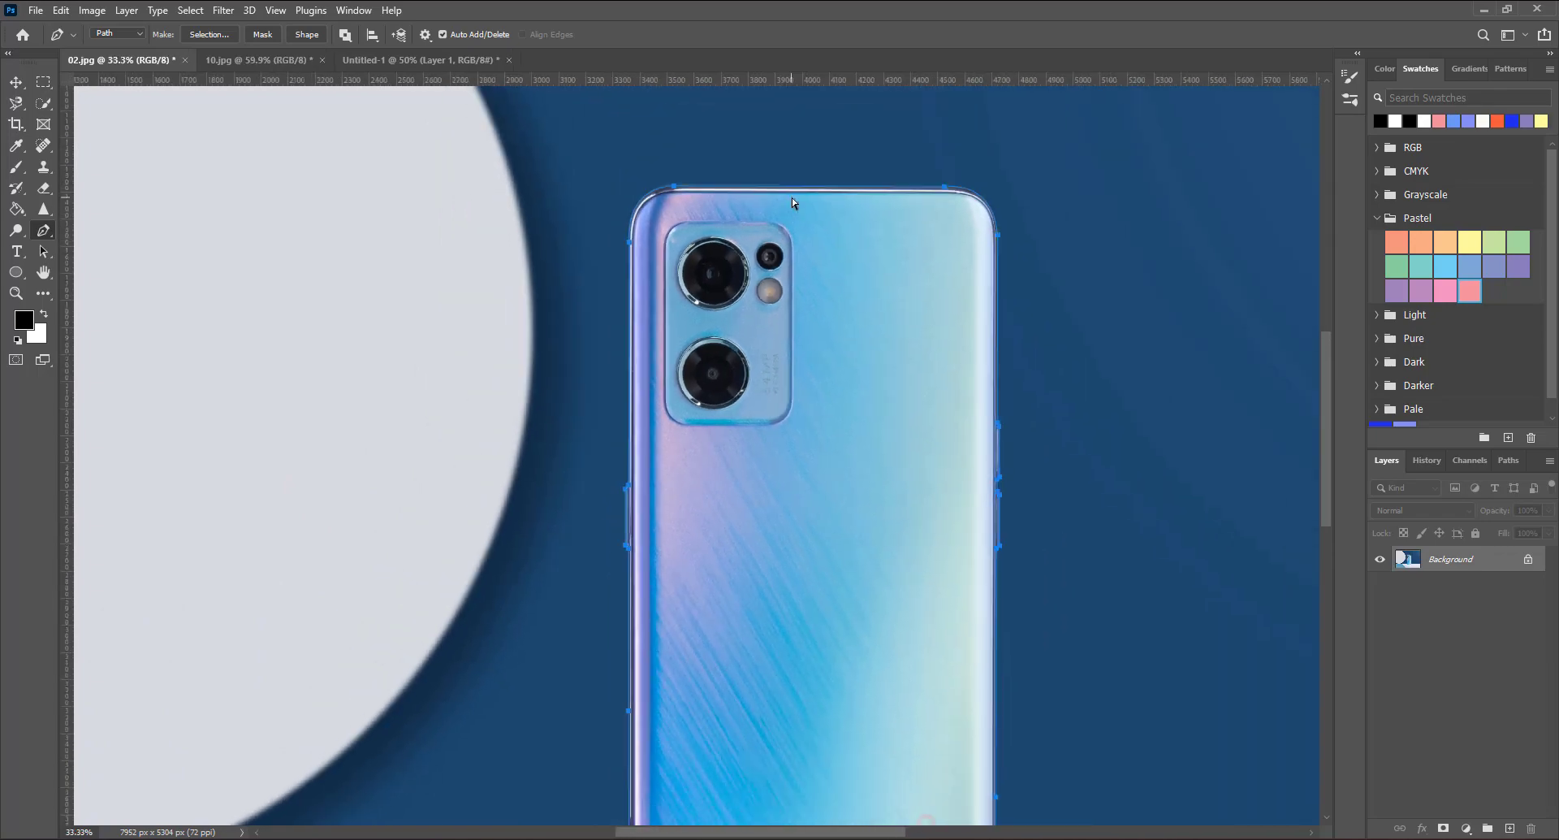
Step: Switch to the Direct Selection Tool, zoom in on the top corners, and nudge the path upward
{"action": "left_click", "coordinate": [44, 253]}
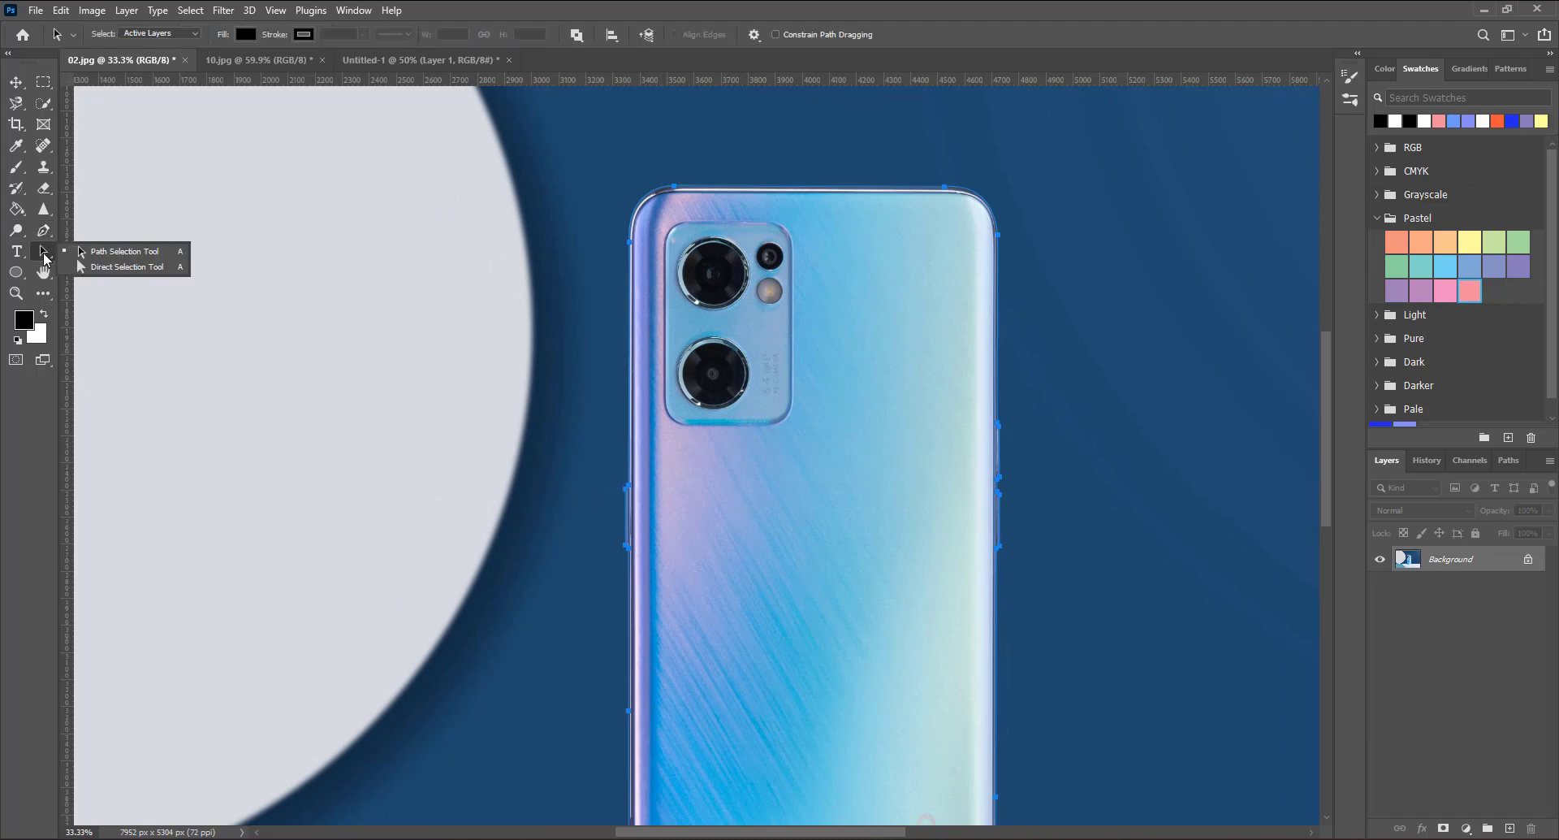
{"action": "left_click", "coordinate": [127, 267]}
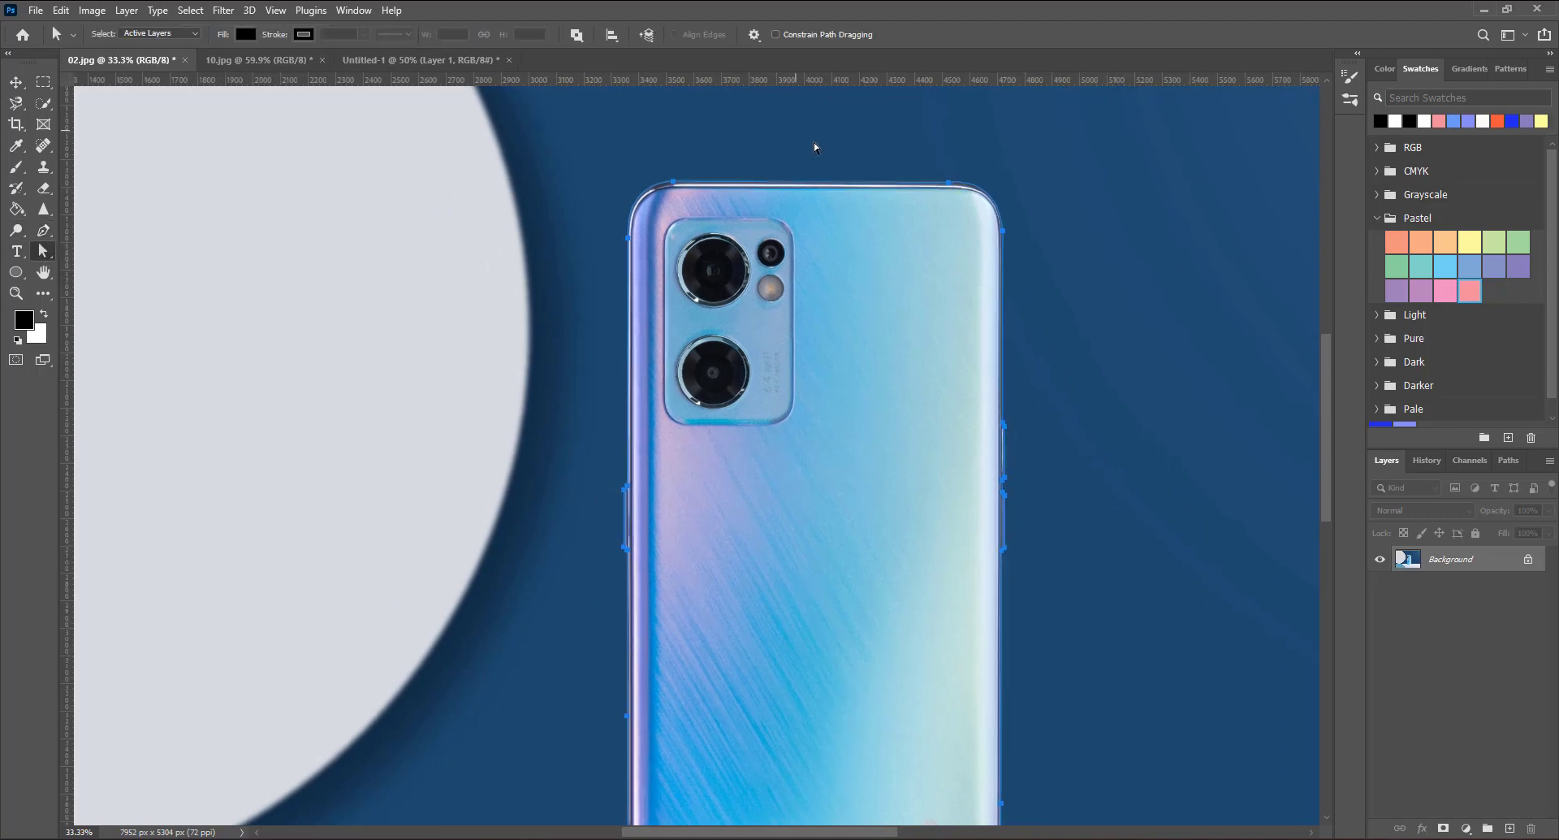
{"action": "key", "text": "ctrl+plus"}
{"action": "key", "text": "ctrl+plus"}
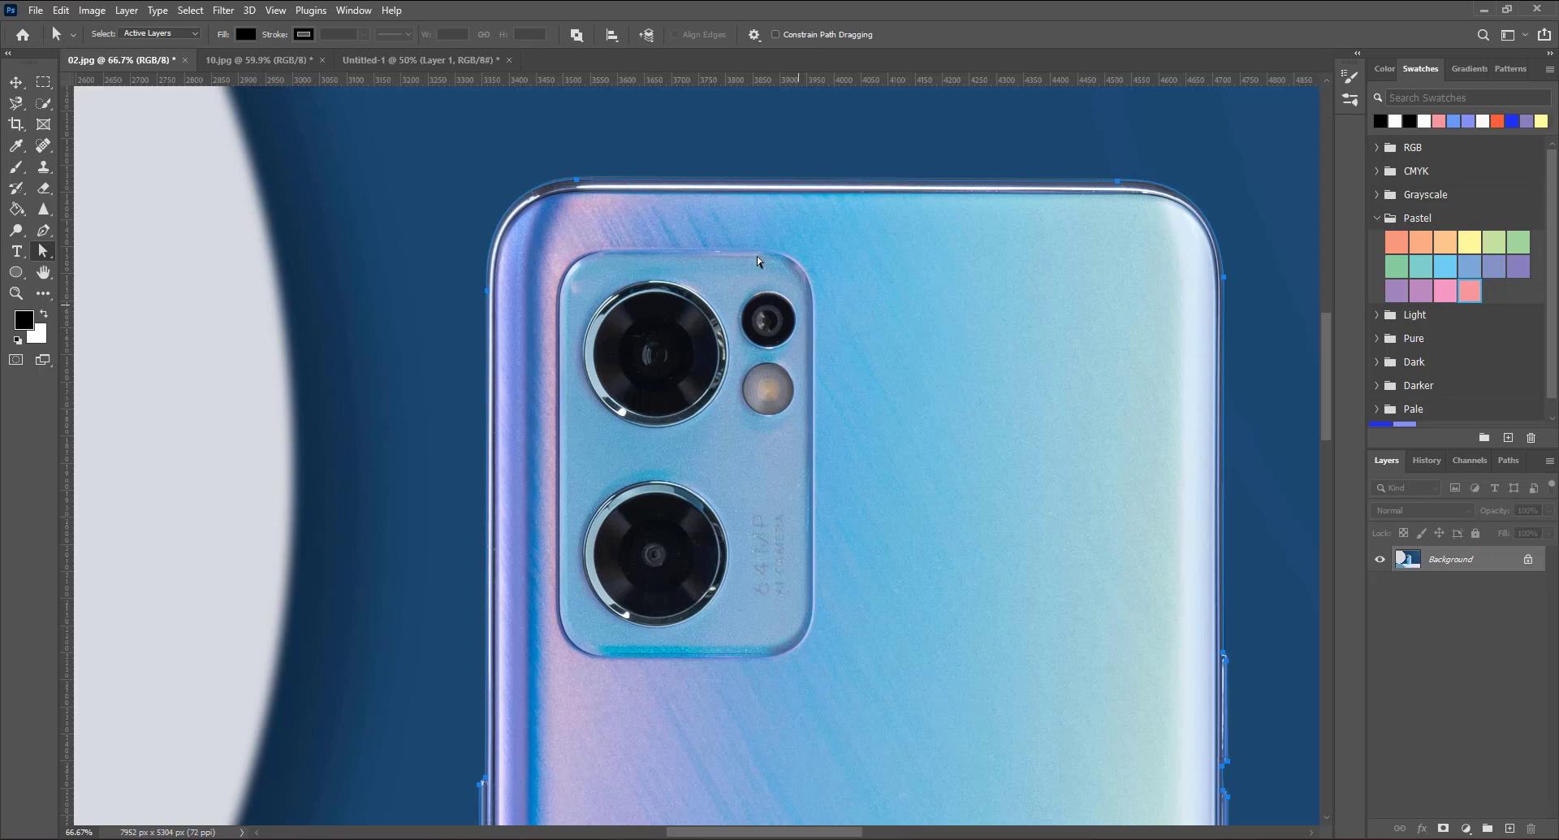
{"action": "left_click", "coordinate": [579, 182]}
{"action": "key", "text": "Up"}
{"action": "key", "text": "Up"}
{"action": "key", "text": "Up"}
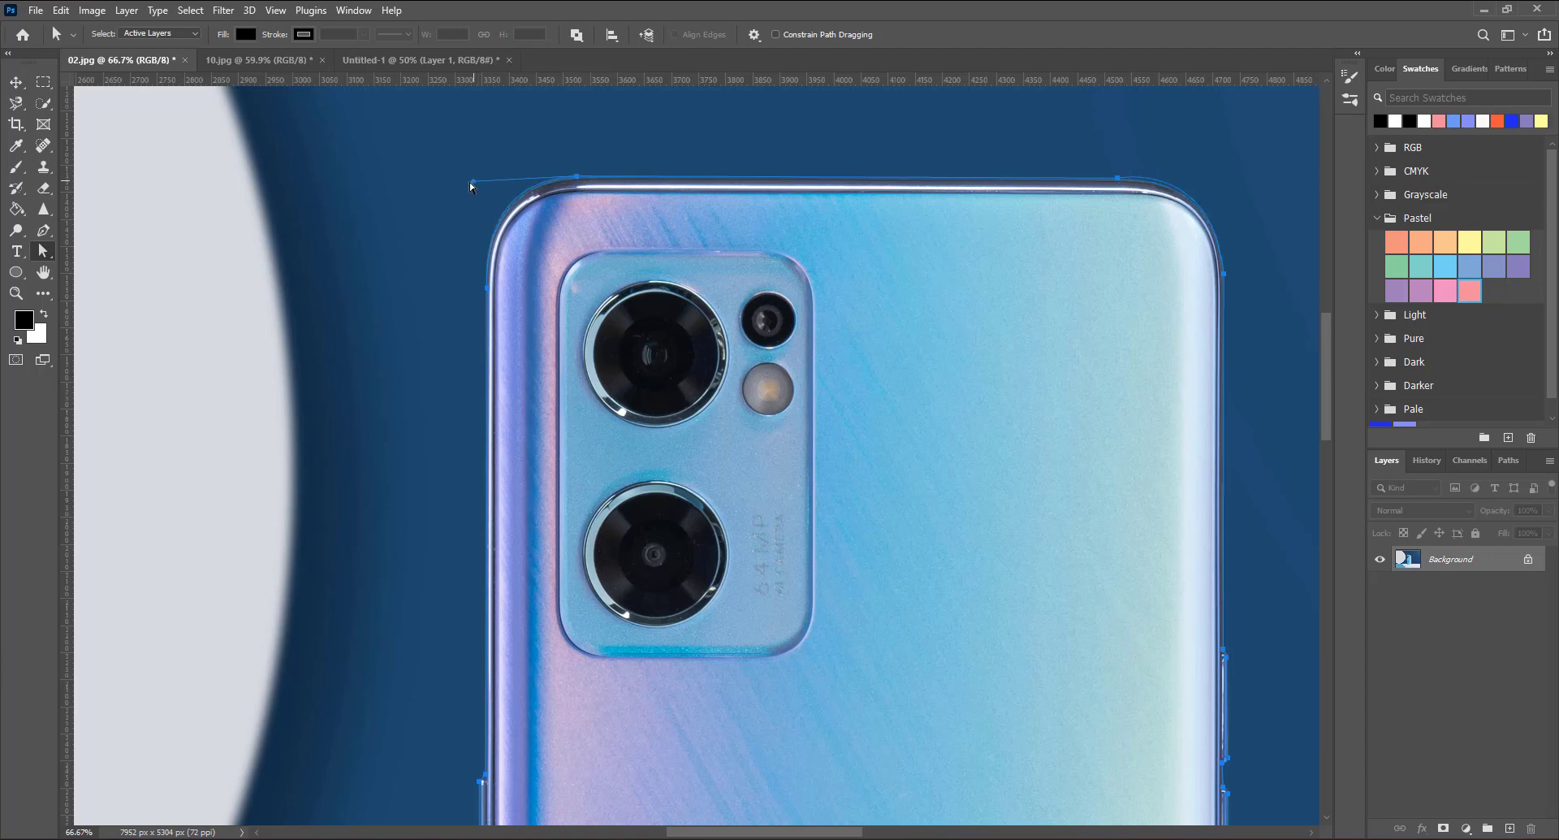
Step: Tighten the path's curves at the phone's top-left and top-right corners
{"action": "left_click", "coordinate": [513, 204]}
{"action": "left_click_drag", "start_coordinate": [474, 182], "coordinate": [471, 185]}
{"action": "left_click", "coordinate": [1170, 186]}
{"action": "left_click_drag", "start_coordinate": [1213, 160], "coordinate": [1219, 171]}
Step: Reshape the bottom-left and bottom-right corner curves, then deselect the path and fit the image on screen
{"action": "scroll", "coordinate": [1267, 389], "scroll_direction": "down", "scroll_amount": 2}
{"action": "scroll", "coordinate": [1152, 484], "scroll_direction": "down", "scroll_amount": 5}
{"action": "scroll", "coordinate": [1090, 441], "scroll_direction": "down", "scroll_amount": 4}
{"action": "scroll", "coordinate": [1097, 365], "scroll_direction": "down", "scroll_amount": 3}
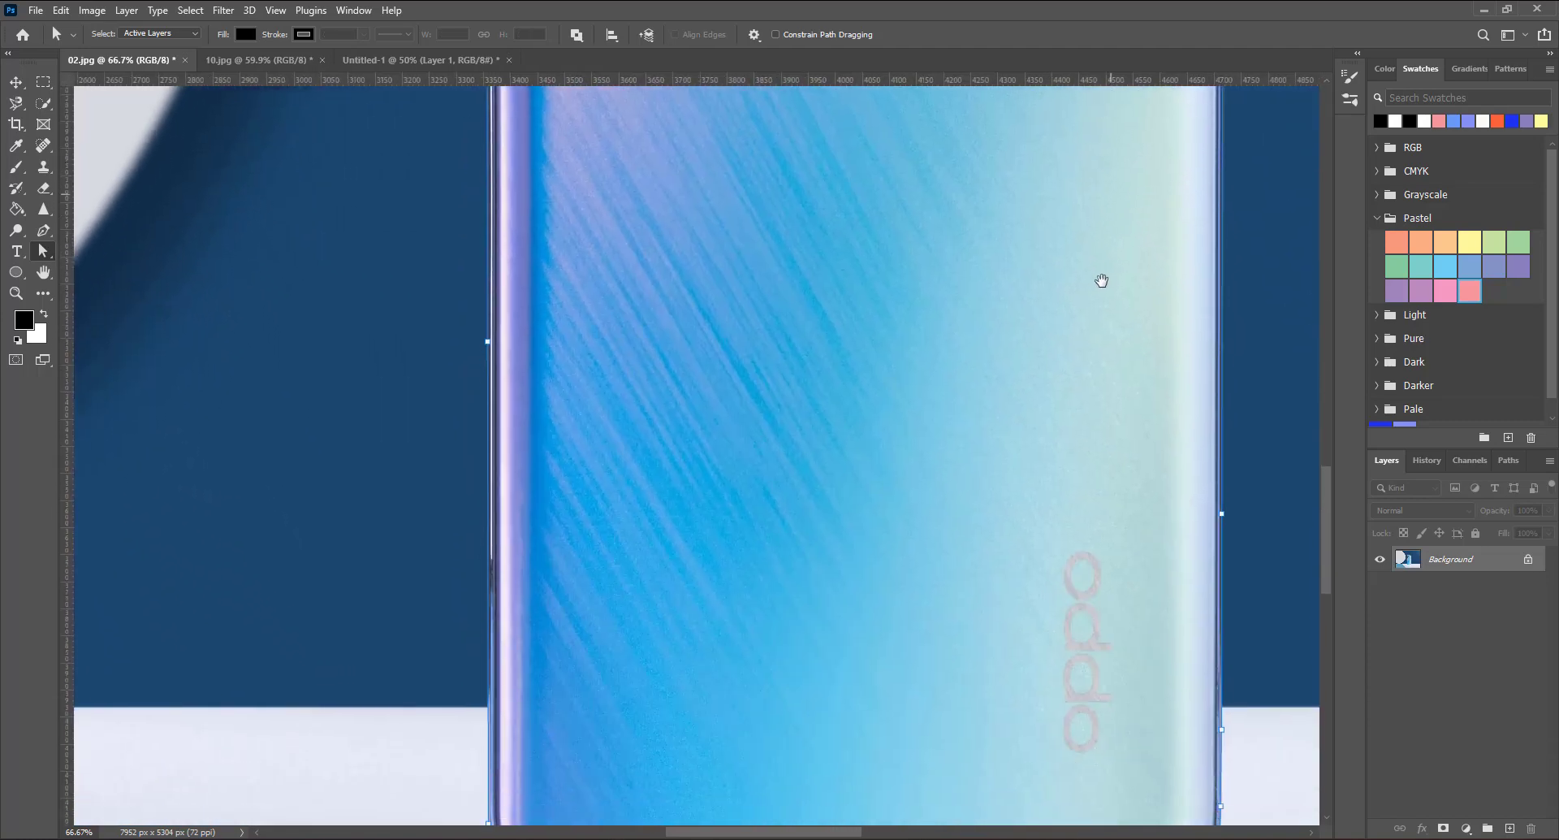
{"action": "scroll", "coordinate": [1051, 348], "scroll_direction": "down", "scroll_amount": 2}
{"action": "scroll", "coordinate": [1051, 349], "scroll_direction": "down", "scroll_amount": 2}
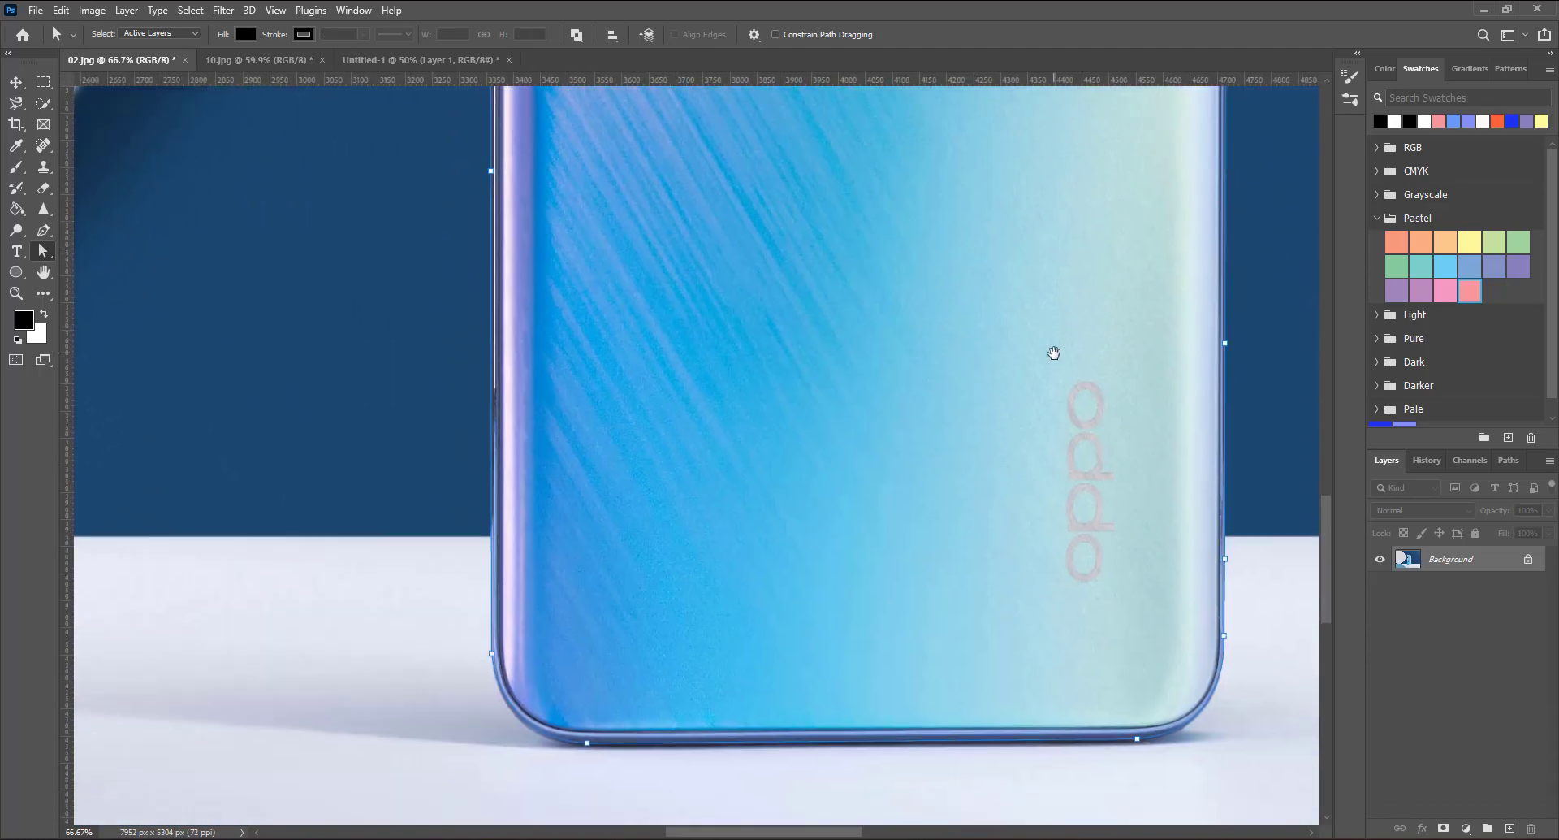
{"action": "left_click", "coordinate": [563, 737]}
{"action": "left_click_drag", "start_coordinate": [502, 744], "coordinate": [499, 751]}
{"action": "left_click_drag", "start_coordinate": [1180, 735], "coordinate": [1235, 737]}
{"action": "key", "text": "Escape"}
{"action": "key", "text": "ctrl+0"}
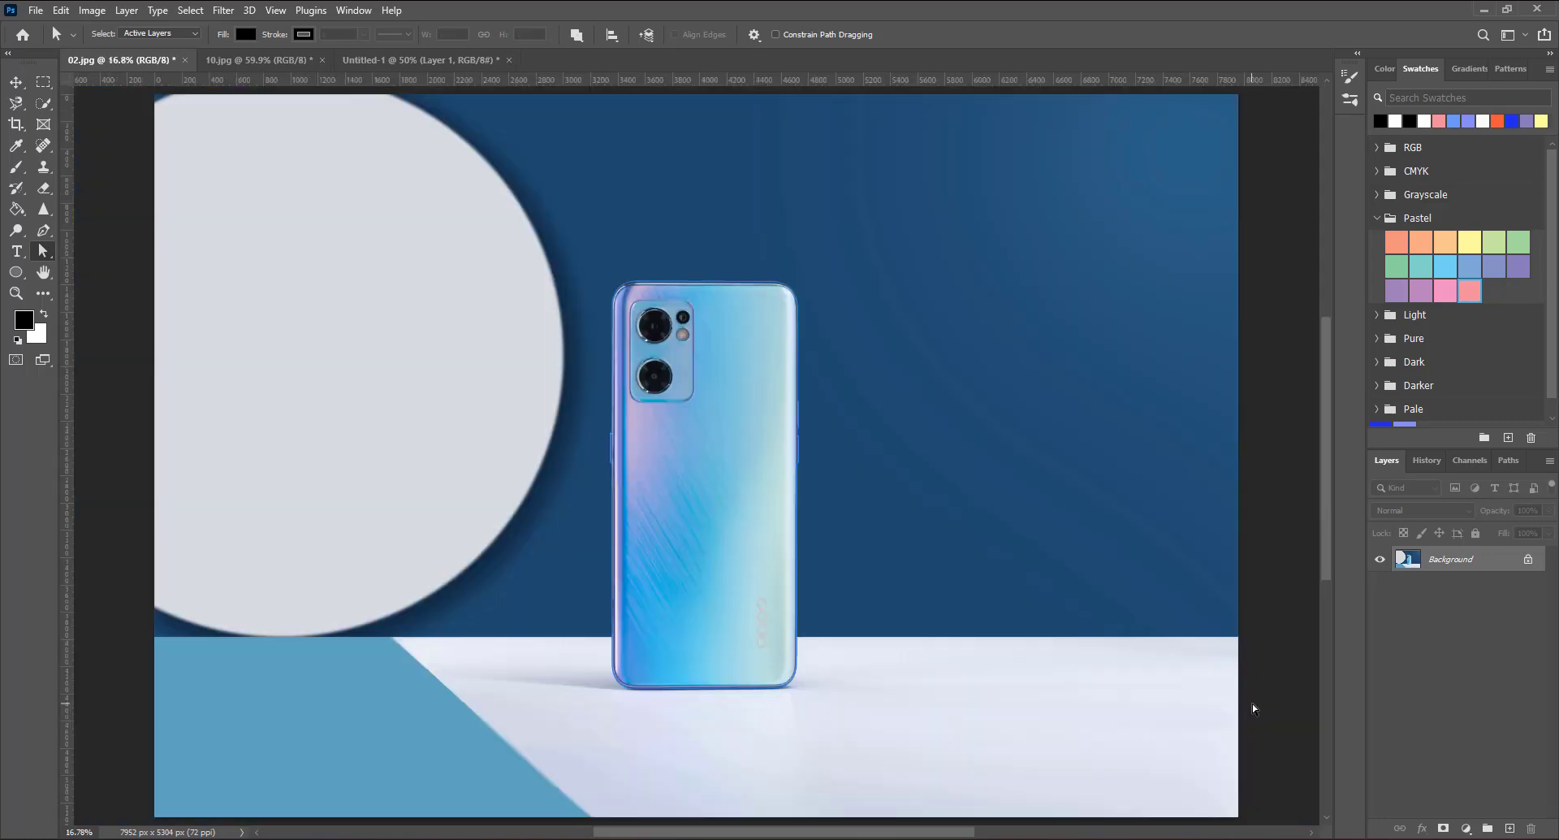
Step: Show the Paths panel listing the Work Path and choose Make Selection from its flyout menu
{"action": "left_click", "coordinate": [355, 11]}
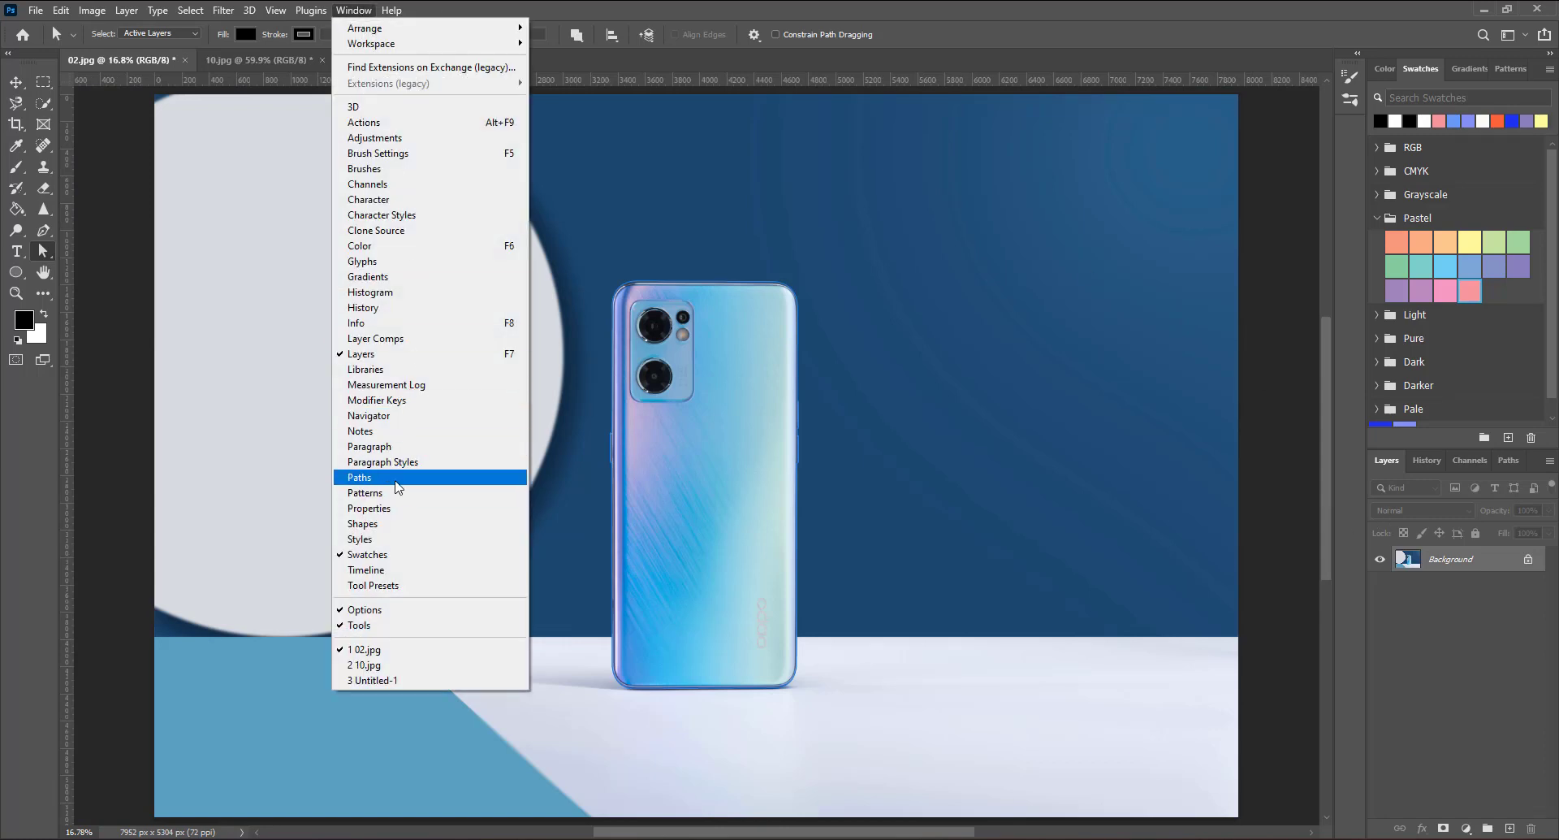
{"action": "left_click", "coordinate": [398, 477]}
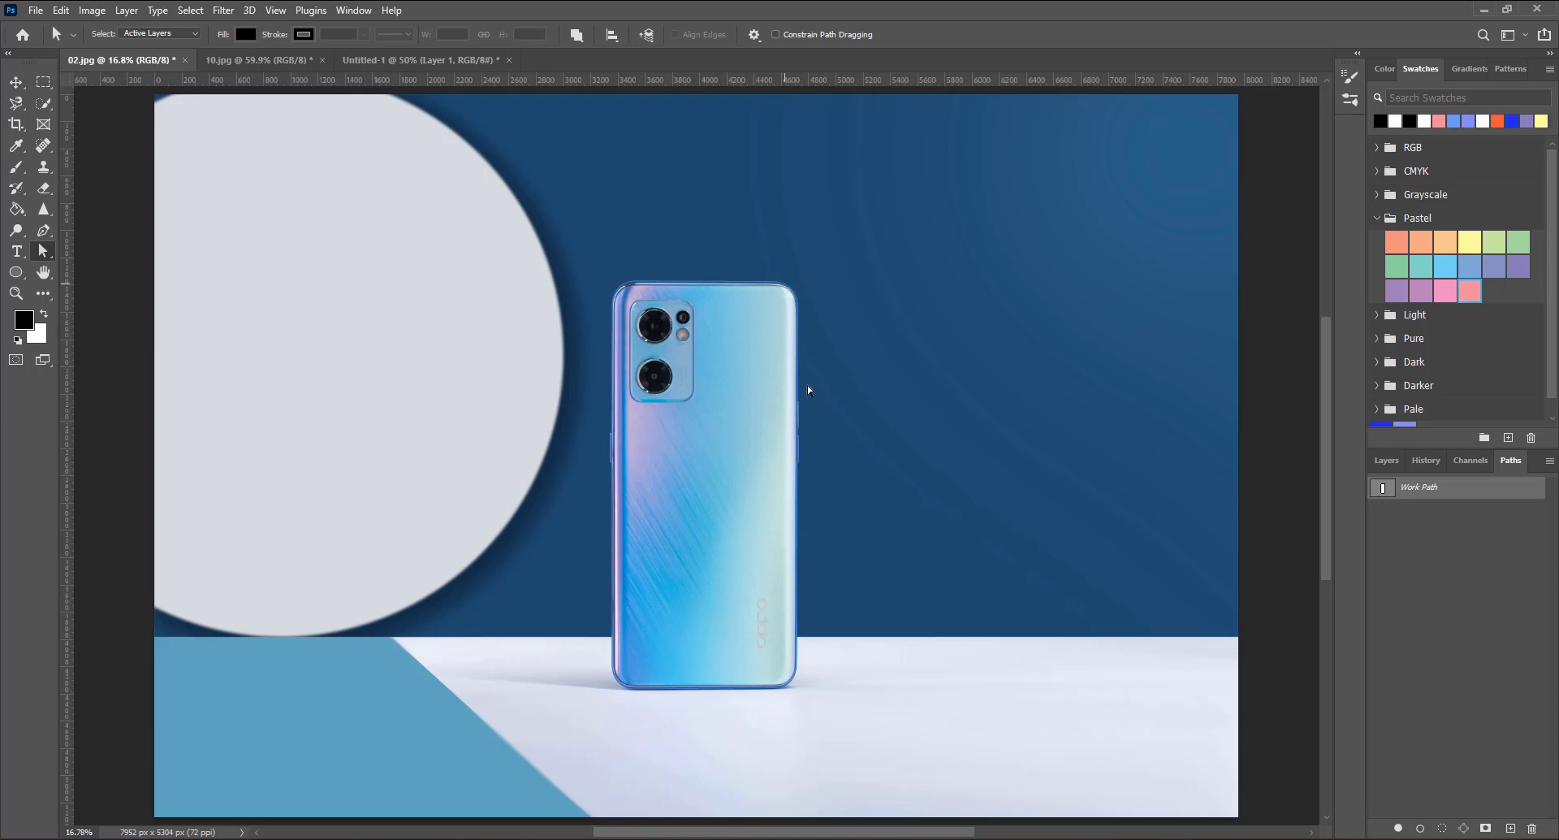
{"action": "left_click", "coordinate": [1550, 462]}
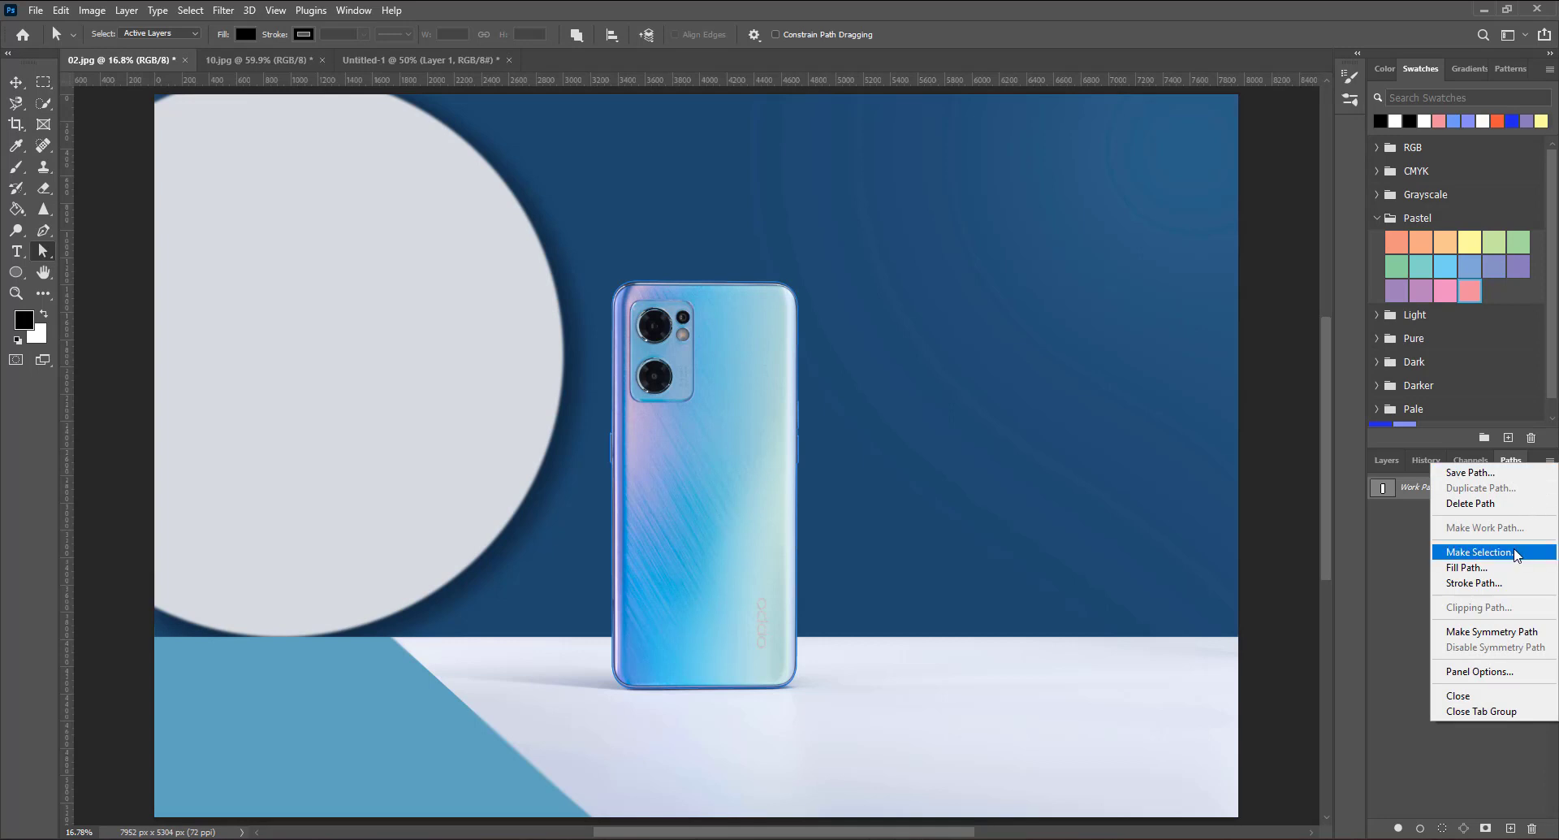
{"action": "left_click", "coordinate": [1482, 552]}
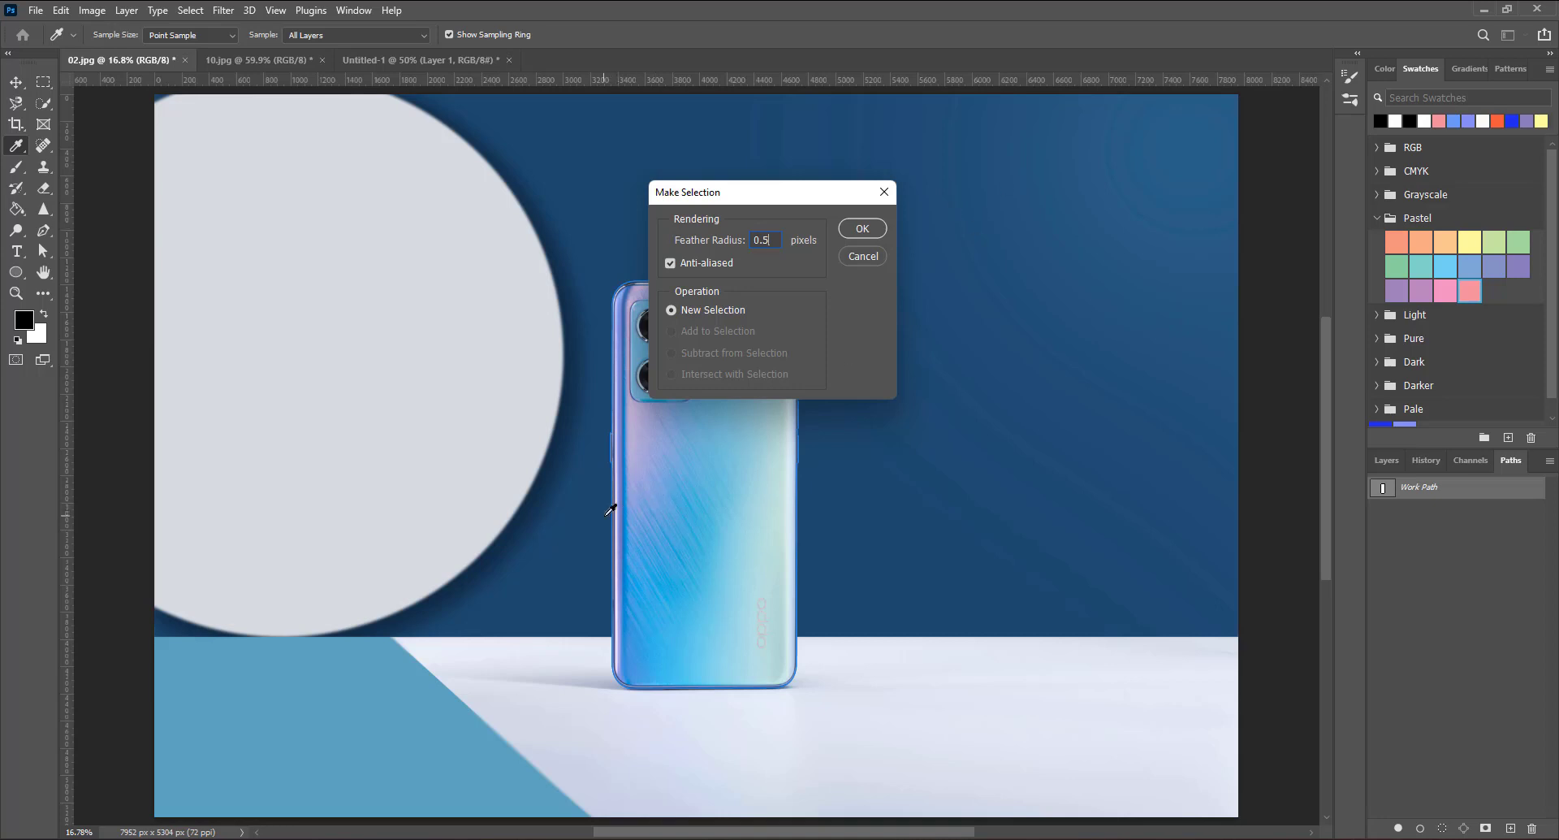
Step: Turn the phone outline into a selection, copy it, and switch to the Untitled-1 document
{"action": "left_click", "coordinate": [863, 229]}
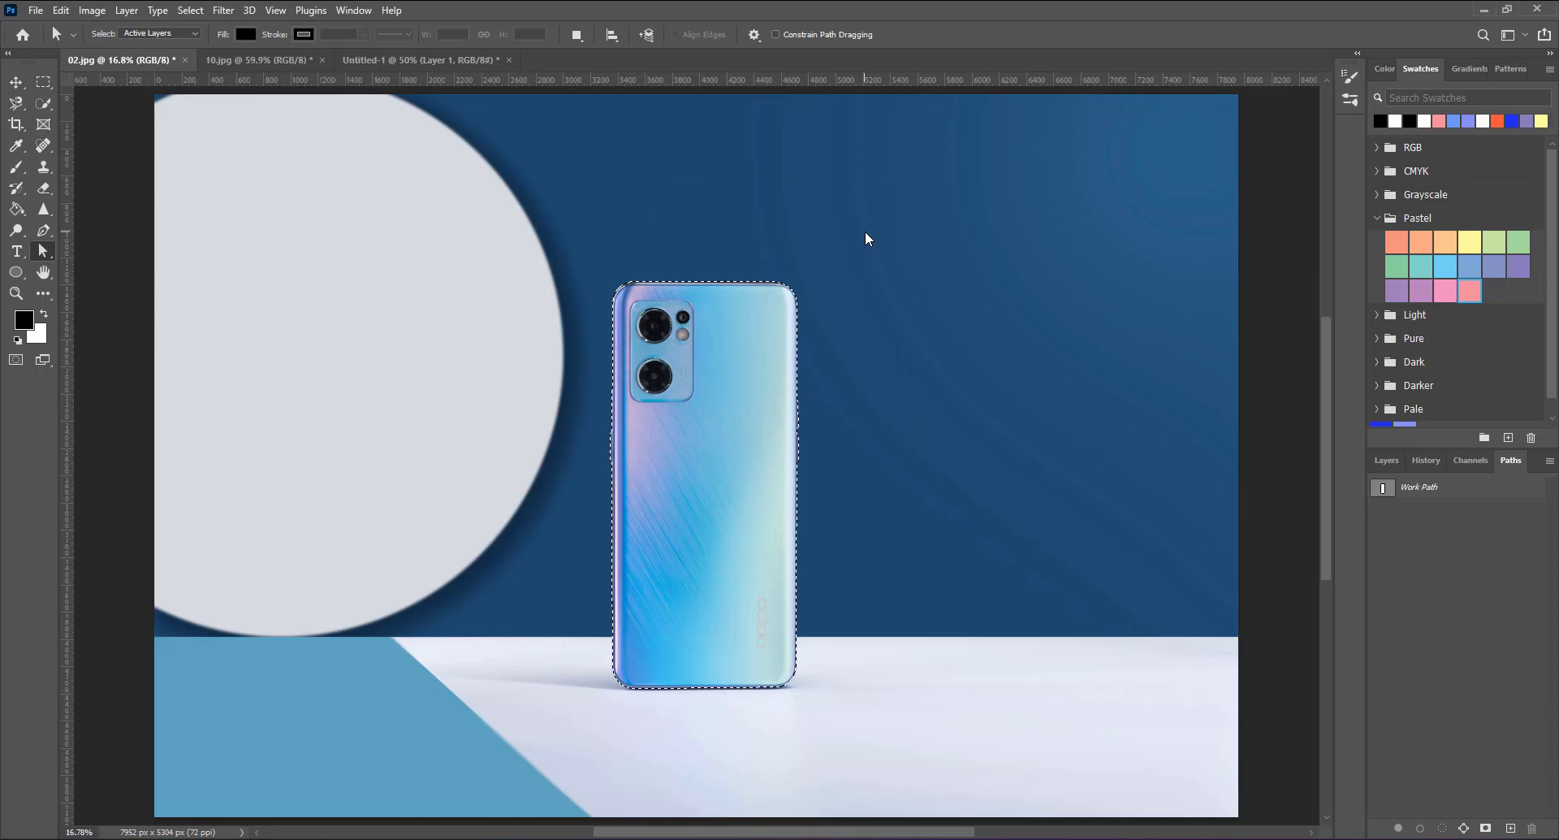
{"action": "left_click", "coordinate": [61, 10]}
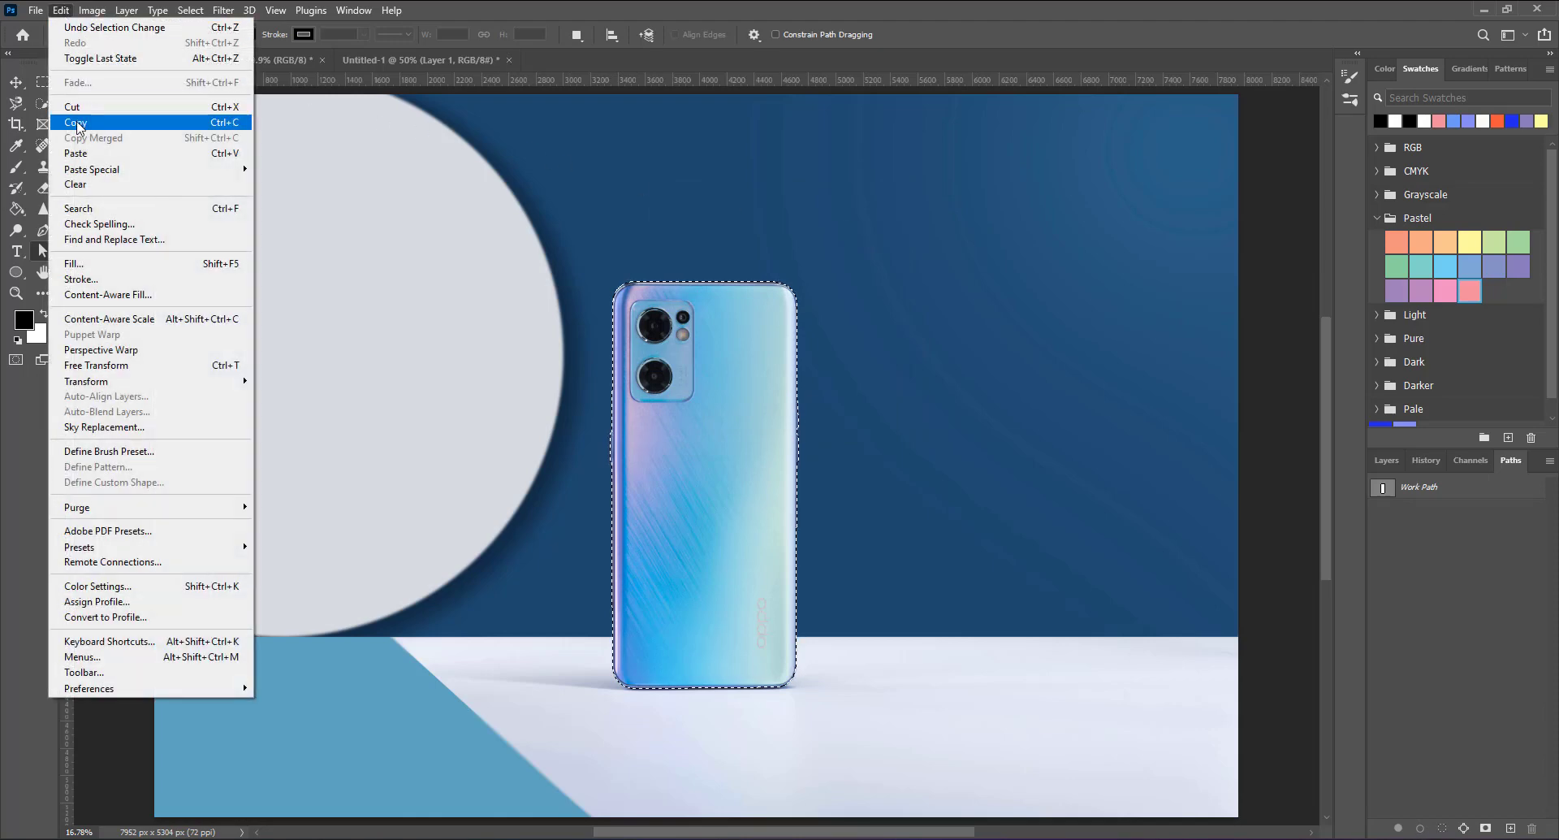
{"action": "left_click", "coordinate": [76, 122]}
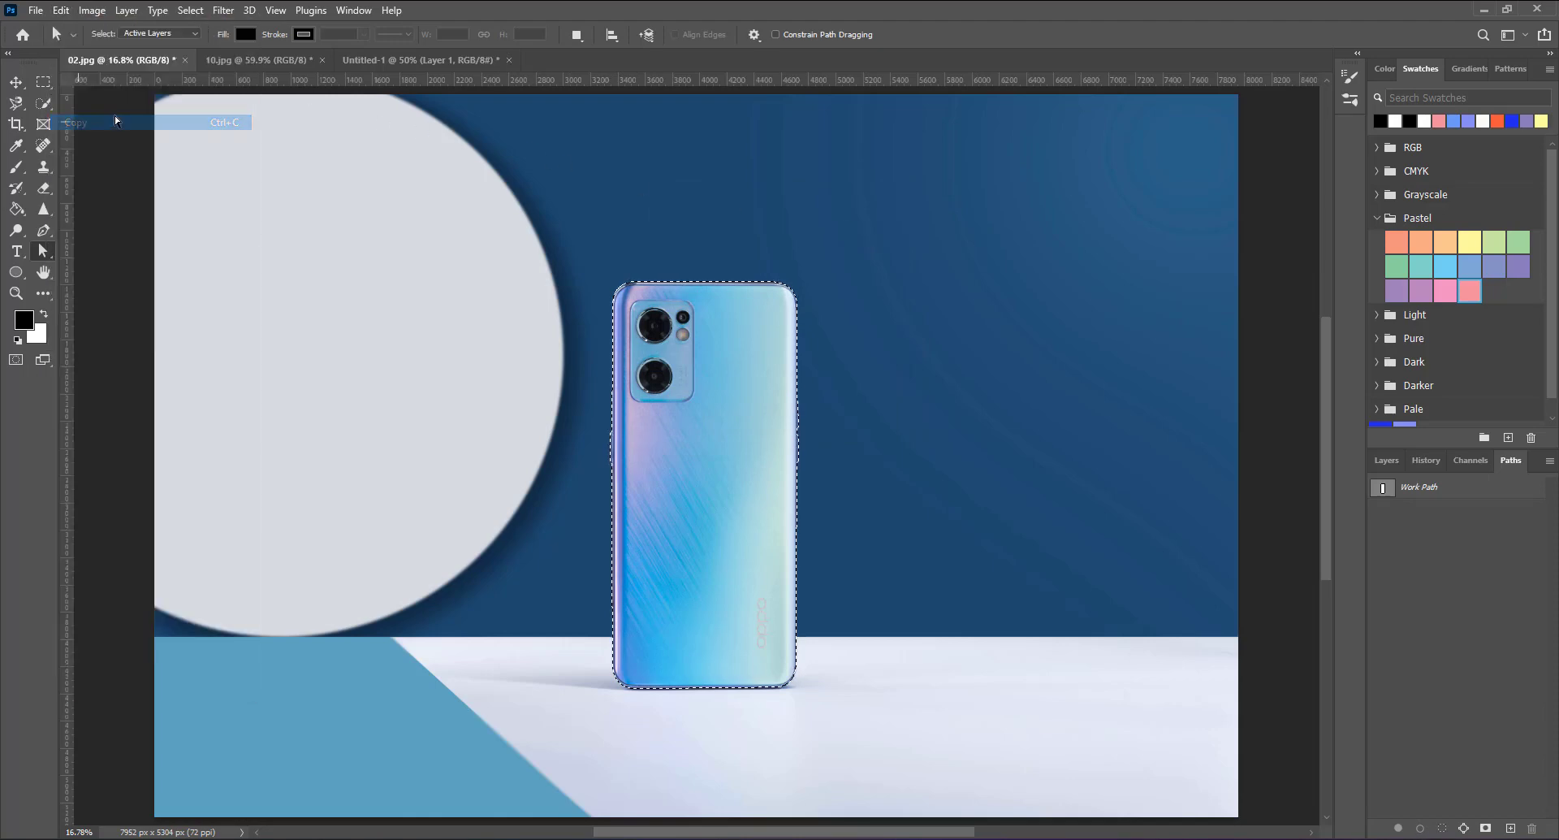
{"action": "left_click", "coordinate": [353, 60]}
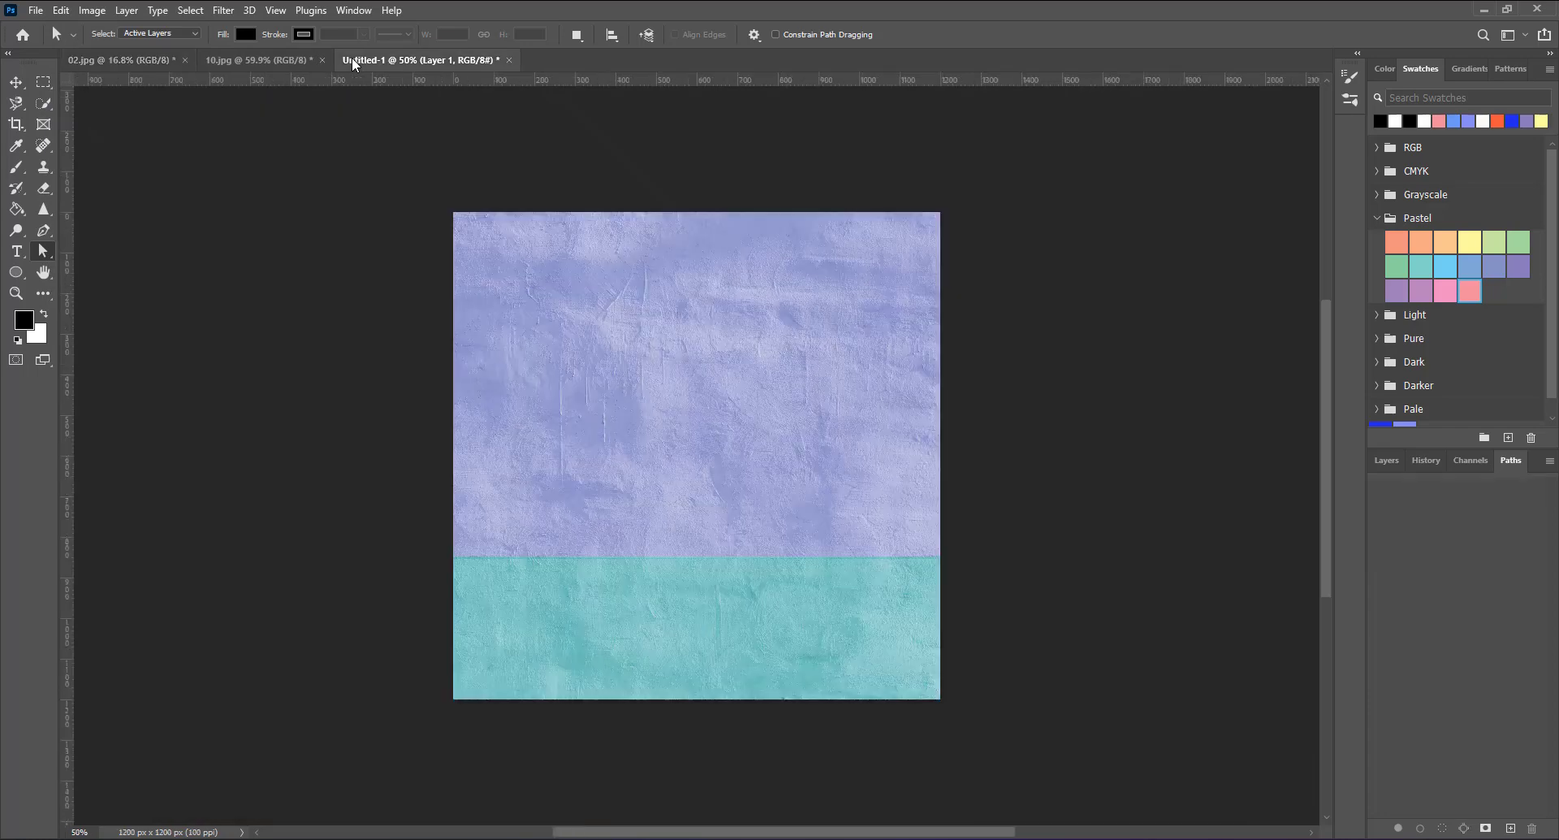
Step: Paste the phone into the poster as its own layer and start scaling it down
{"action": "left_click", "coordinate": [65, 9]}
{"action": "left_click", "coordinate": [90, 155]}
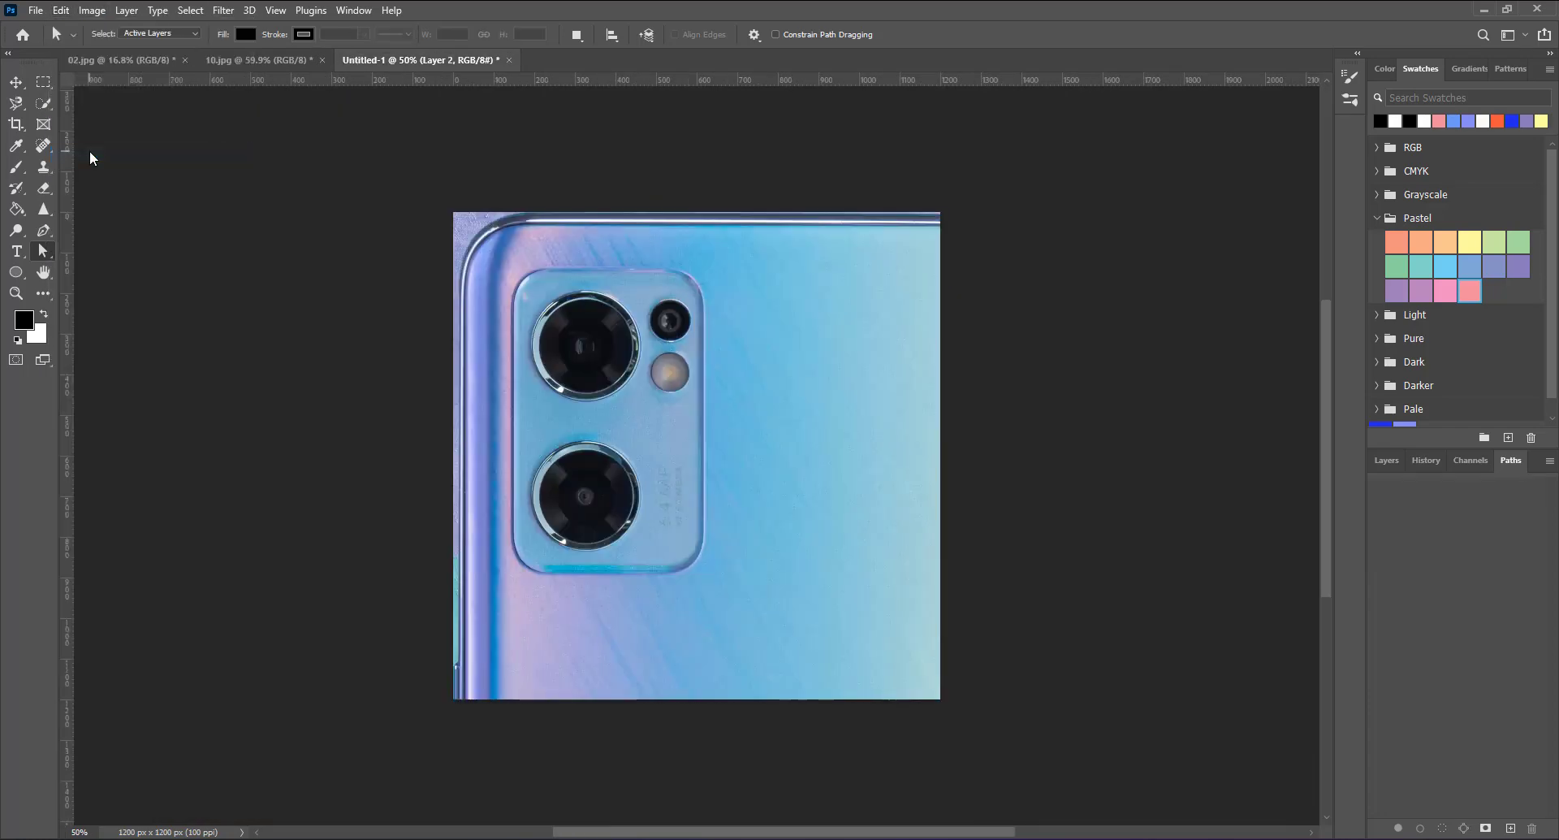
{"action": "left_click", "coordinate": [69, 11]}
{"action": "left_click", "coordinate": [97, 365]}
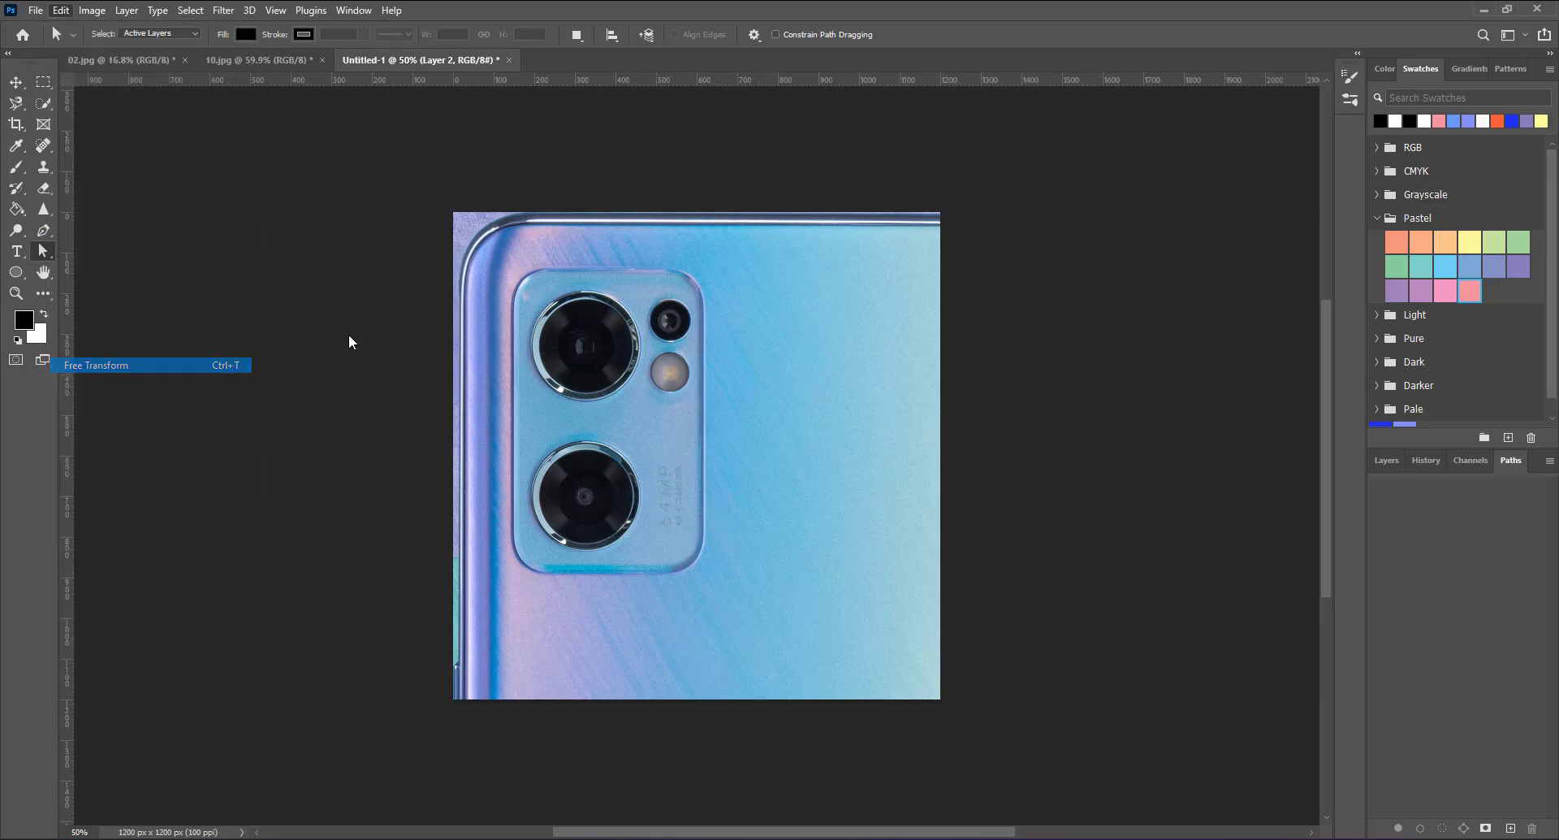
{"action": "mouse_move", "coordinate": [735, 212]}
{"action": "left_mouse_down"}
{"action": "mouse_move", "coordinate": [744, 740]}
{"action": "mouse_move", "coordinate": [729, 258]}
{"action": "mouse_move", "coordinate": [716, 358]}
{"action": "left_mouse_up"}
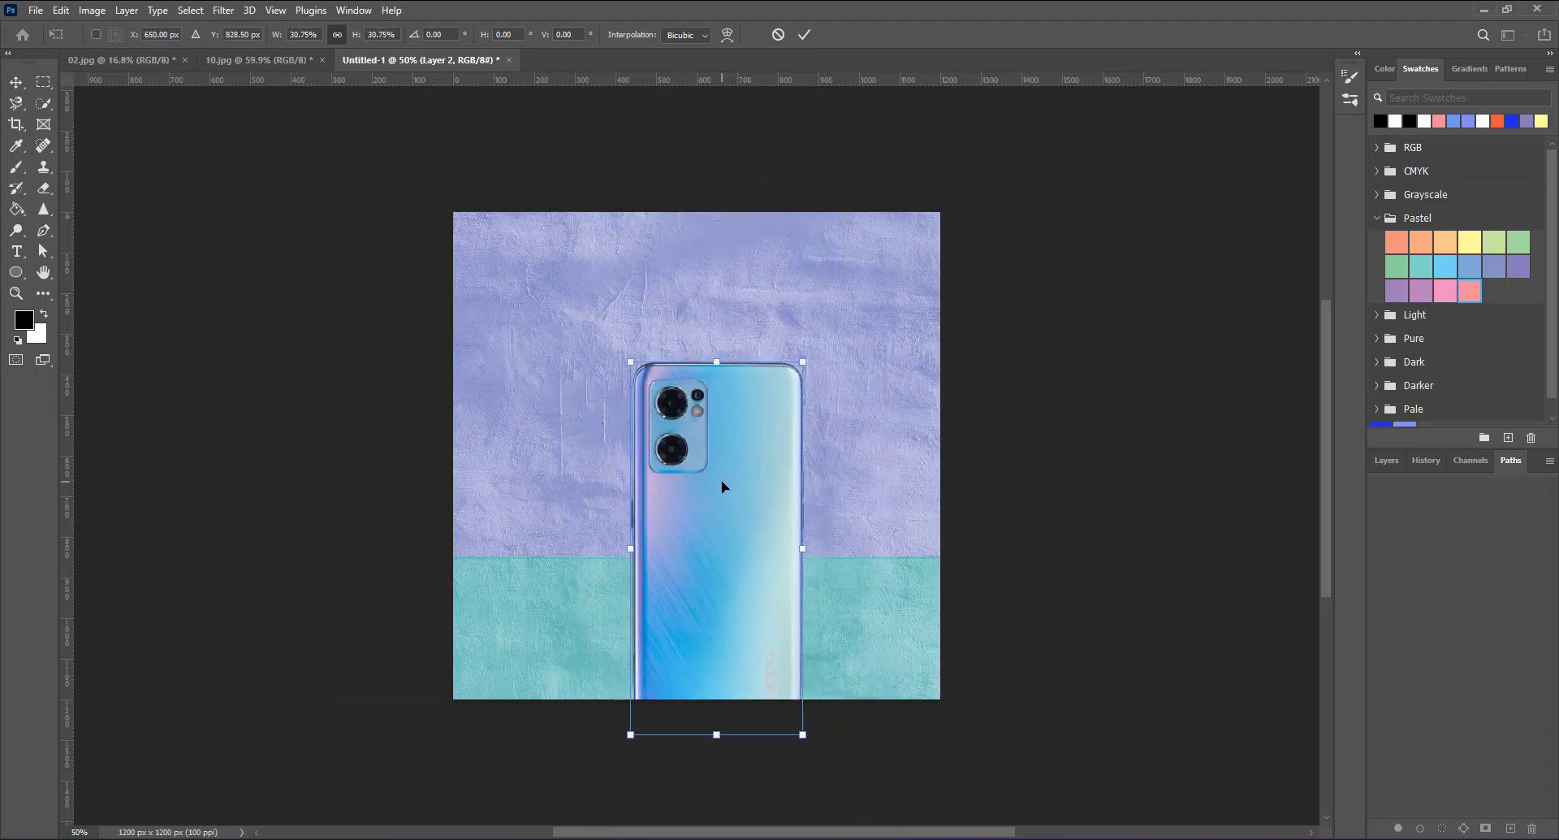
Step: Scale the phone to about 24.6%, centre it across the purple-teal boundary, and commit
{"action": "left_click_drag", "start_coordinate": [724, 485], "coordinate": [693, 393]}
{"action": "left_click_drag", "start_coordinate": [688, 271], "coordinate": [688, 342]}
{"action": "left_click_drag", "start_coordinate": [716, 453], "coordinate": [725, 422]}
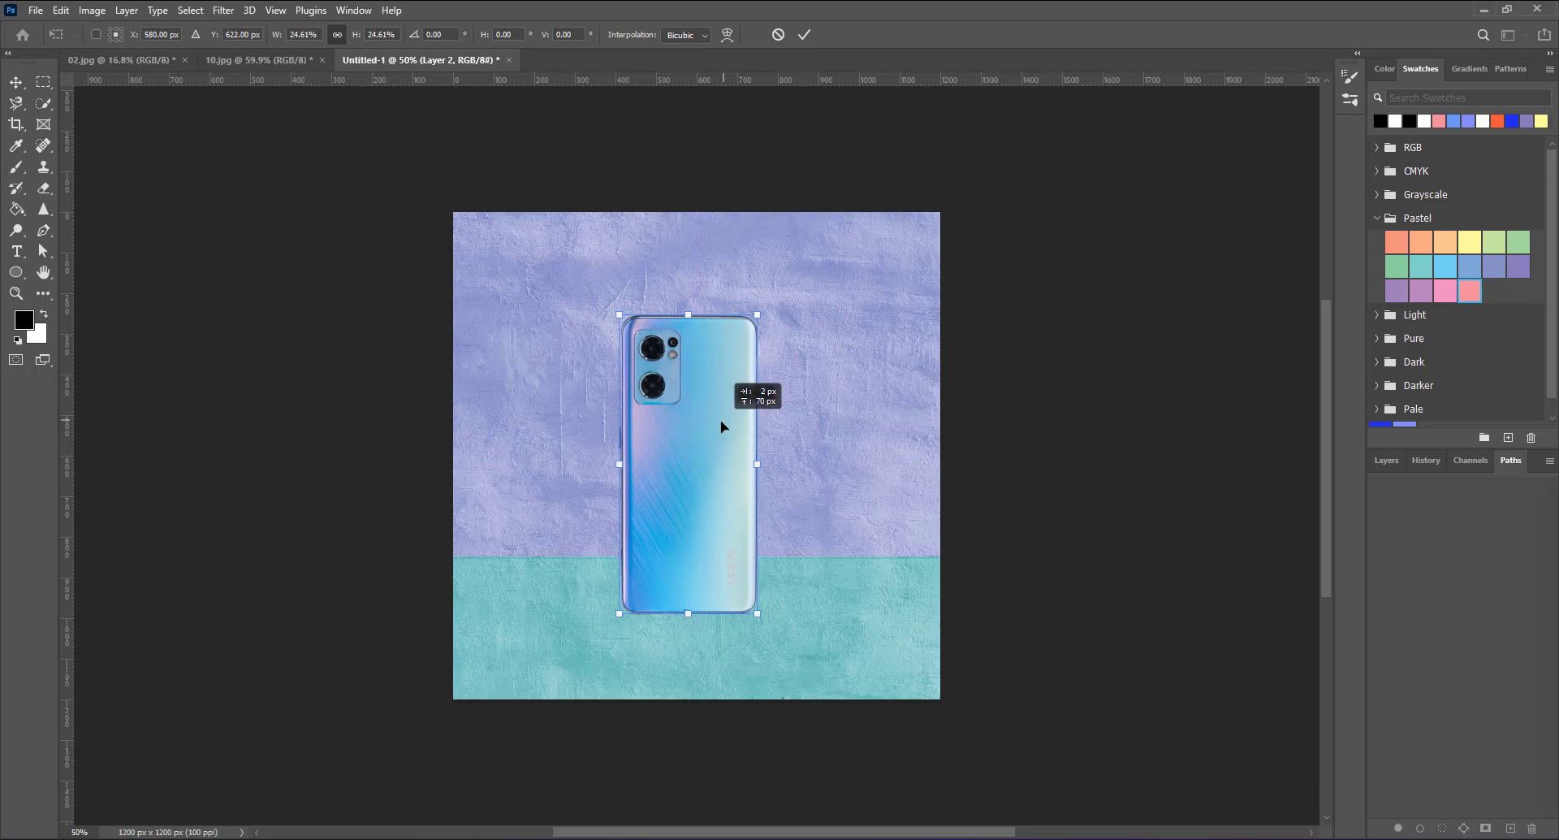
{"action": "left_click_drag", "start_coordinate": [725, 424], "coordinate": [733, 417]}
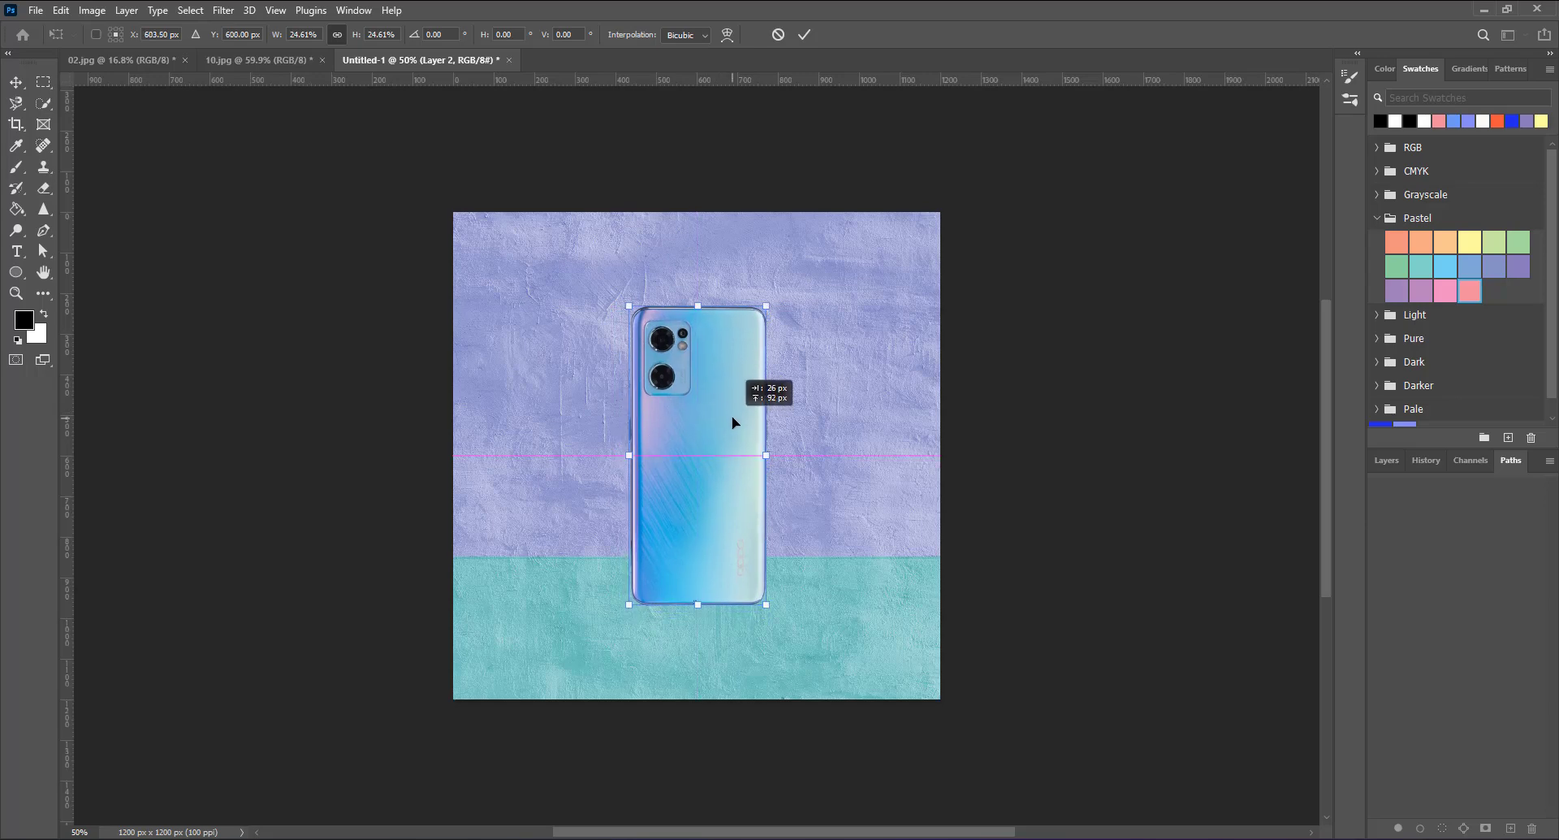
{"action": "key", "text": "ctrl+plus"}
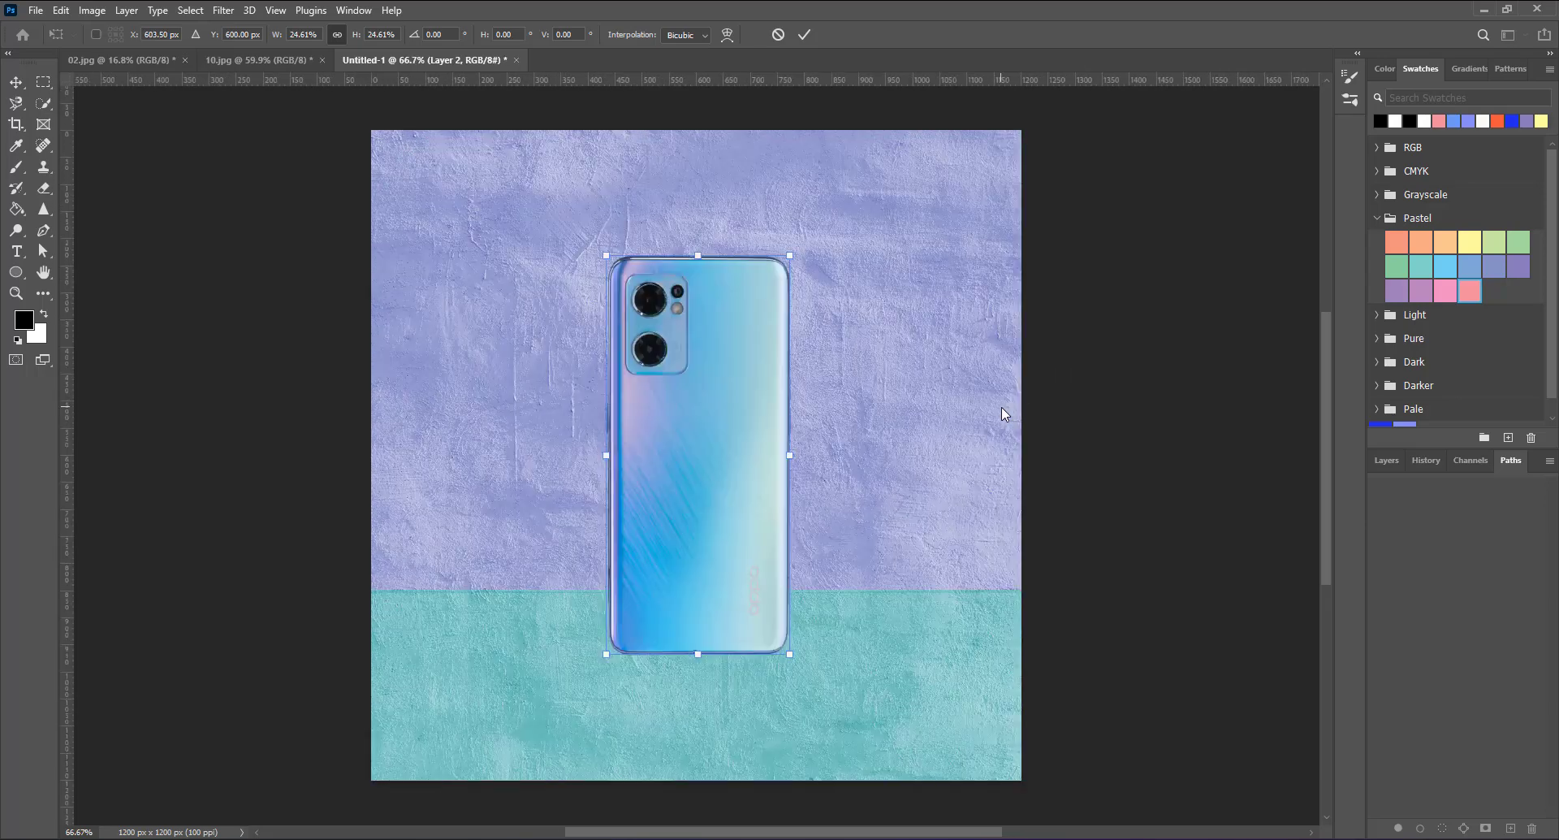
{"action": "key", "text": "Return"}
{"action": "key", "text": "a"}
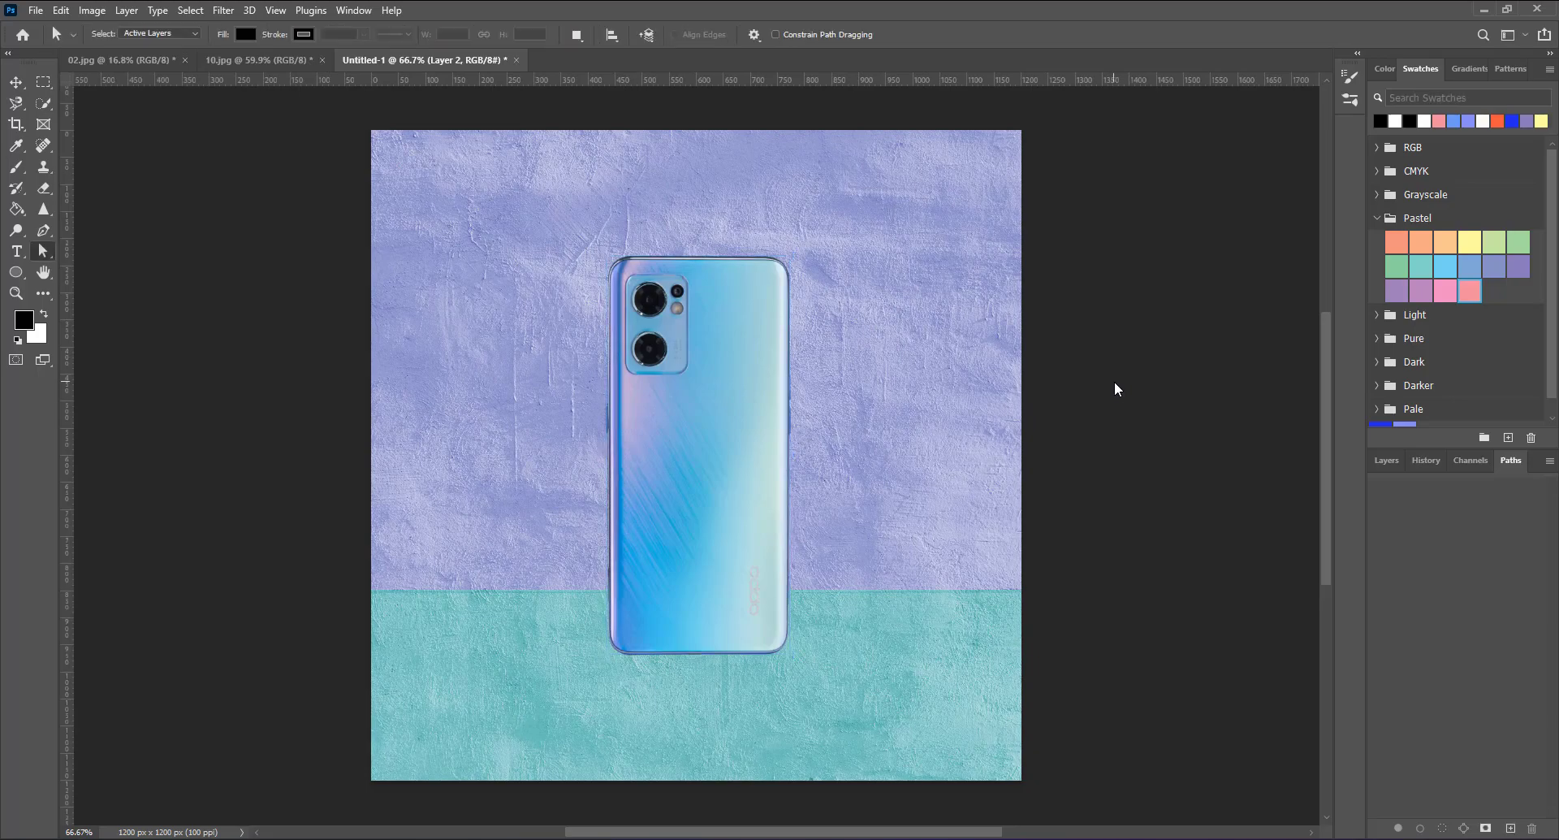
{"action": "key", "text": "ctrl+plus"}
{"action": "key", "text": "ctrl+plus"}
{"action": "key", "text": "ctrl+plus"}
Step: Patch out the oppo logo on the phone's back with the Patch Tool
{"action": "left_click_drag", "start_coordinate": [897, 509], "coordinate": [799, 234]}
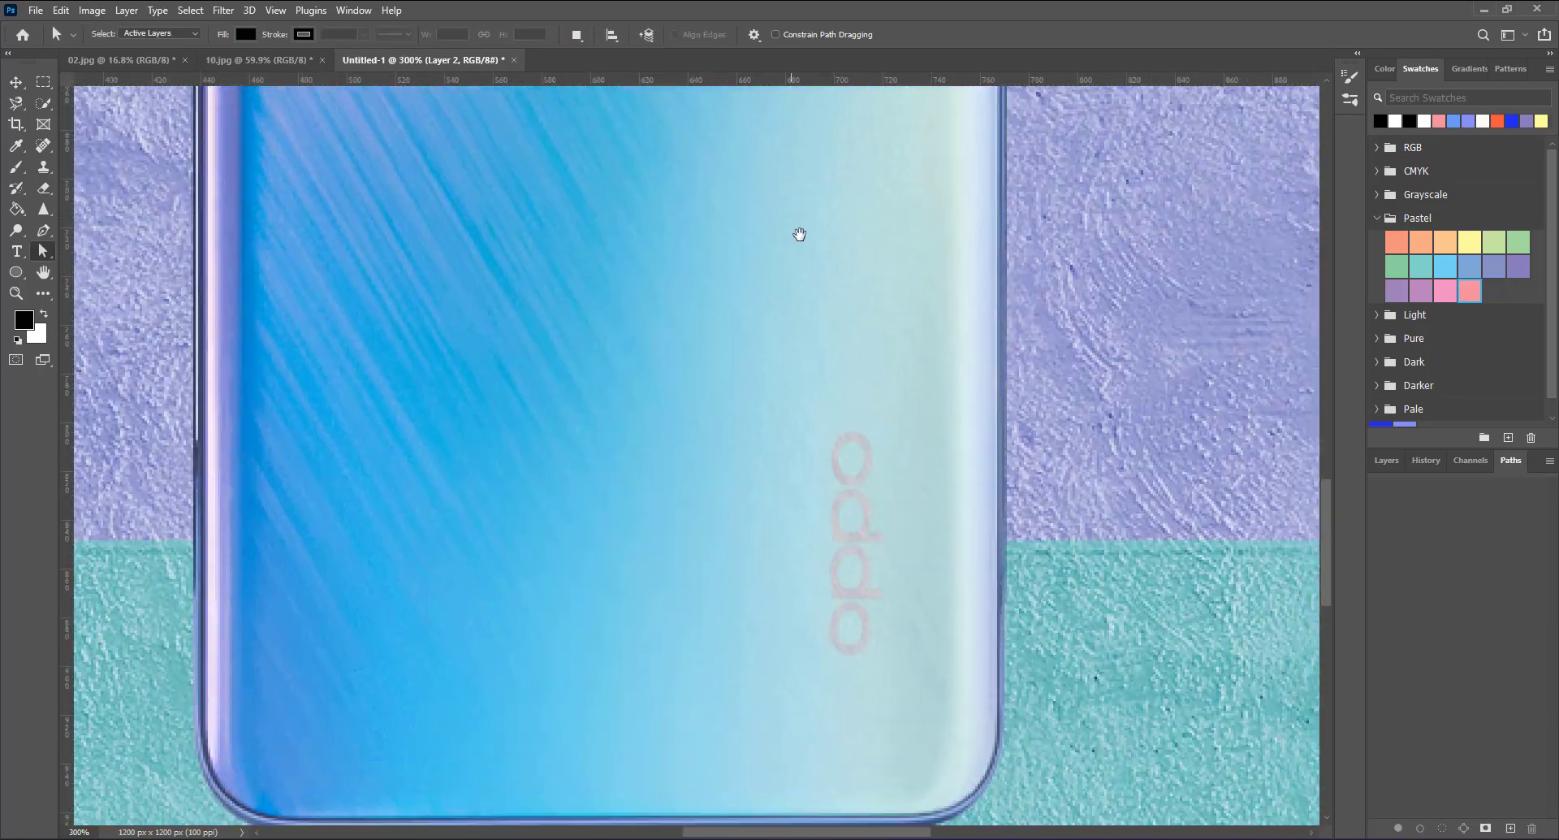
{"action": "left_click", "coordinate": [16, 106]}
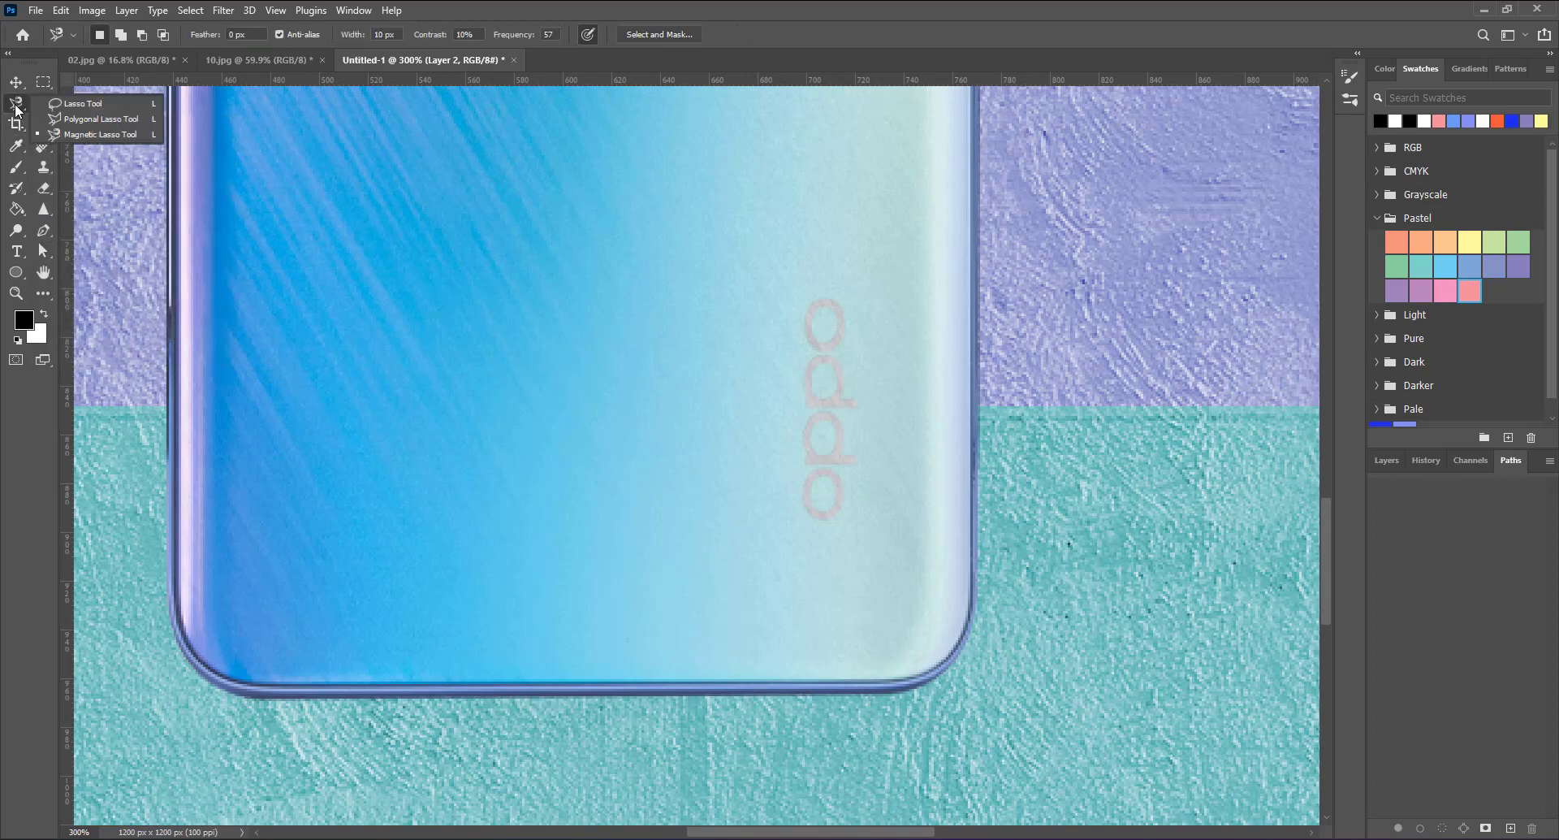
{"action": "left_click", "coordinate": [42, 148]}
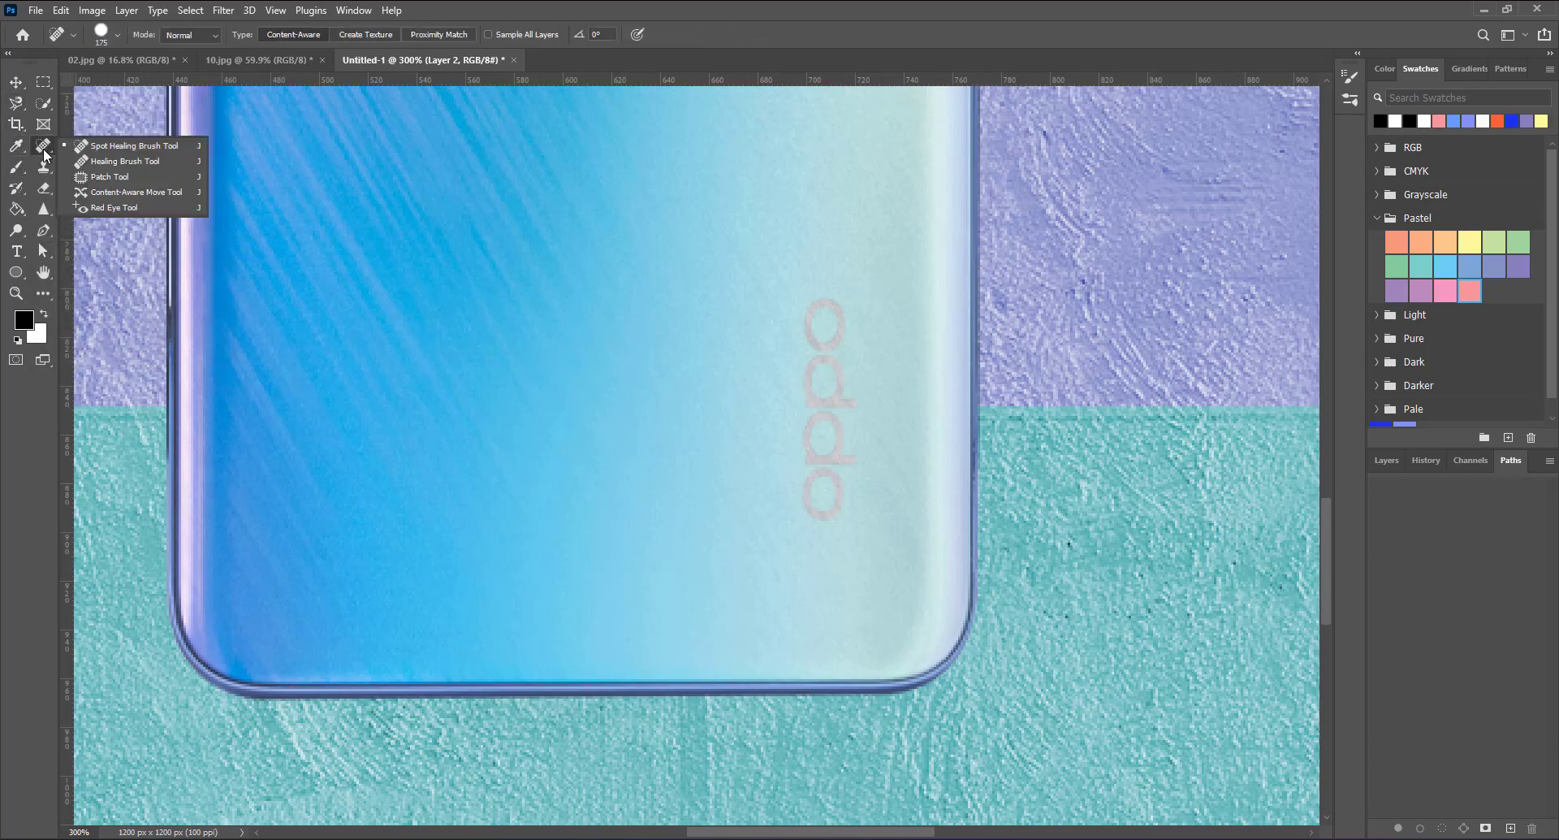
{"action": "left_click", "coordinate": [89, 174]}
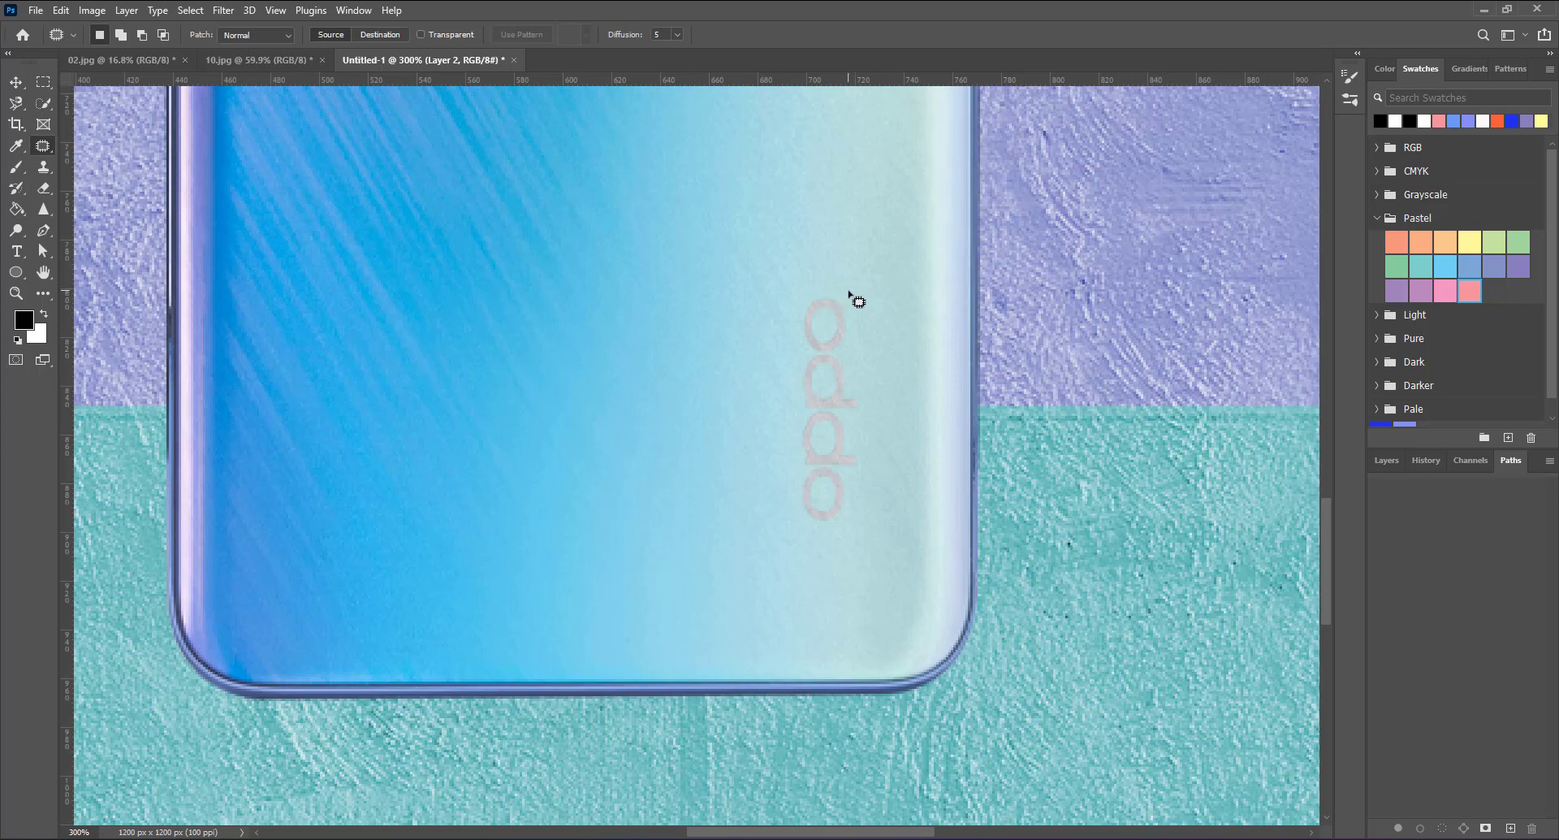
{"action": "left_click_drag", "start_coordinate": [850, 291], "coordinate": [796, 539]}
{"action": "left_click_drag", "start_coordinate": [797, 540], "coordinate": [853, 296]}
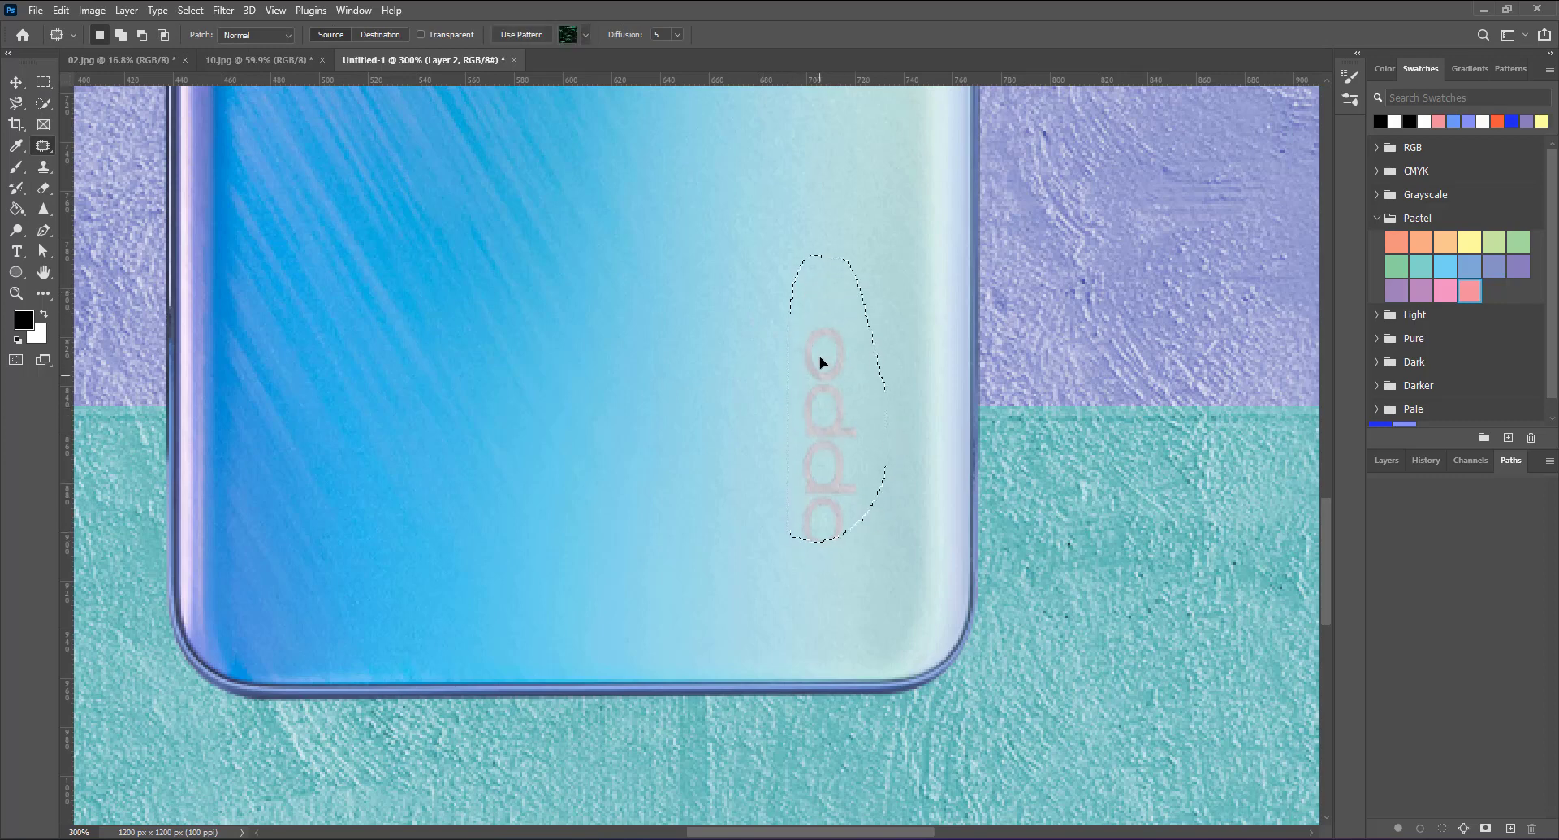
{"action": "left_click_drag", "start_coordinate": [822, 362], "coordinate": [824, 199]}
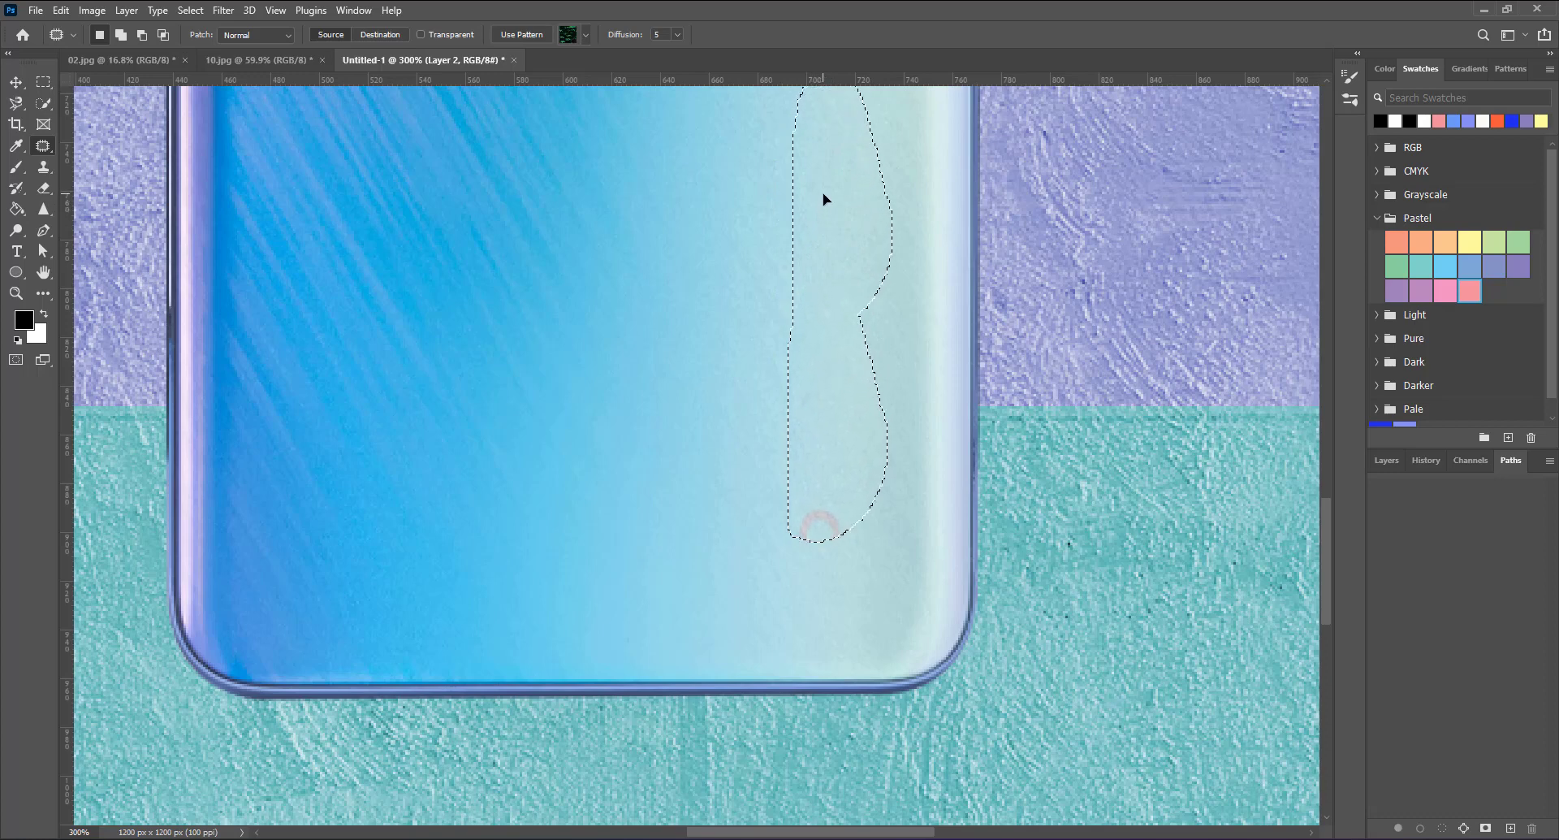
{"action": "left_click_drag", "start_coordinate": [824, 199], "coordinate": [822, 198]}
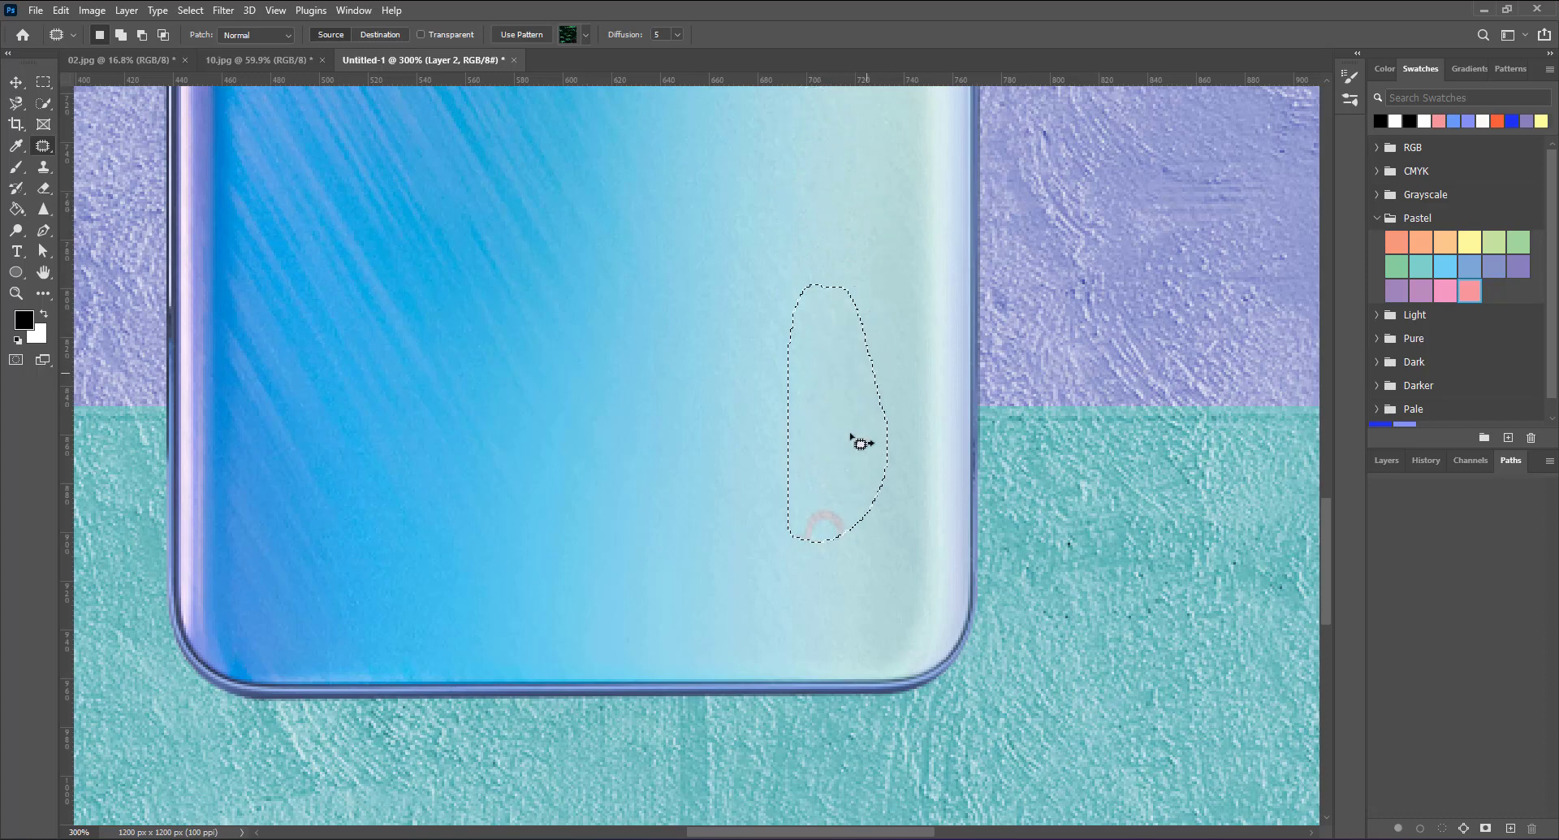
Step: Patch the leftover logo fragment, deselect, and show the Layers panel
{"action": "left_click_drag", "start_coordinate": [867, 510], "coordinate": [850, 601]}
{"action": "left_click", "coordinate": [891, 511]}
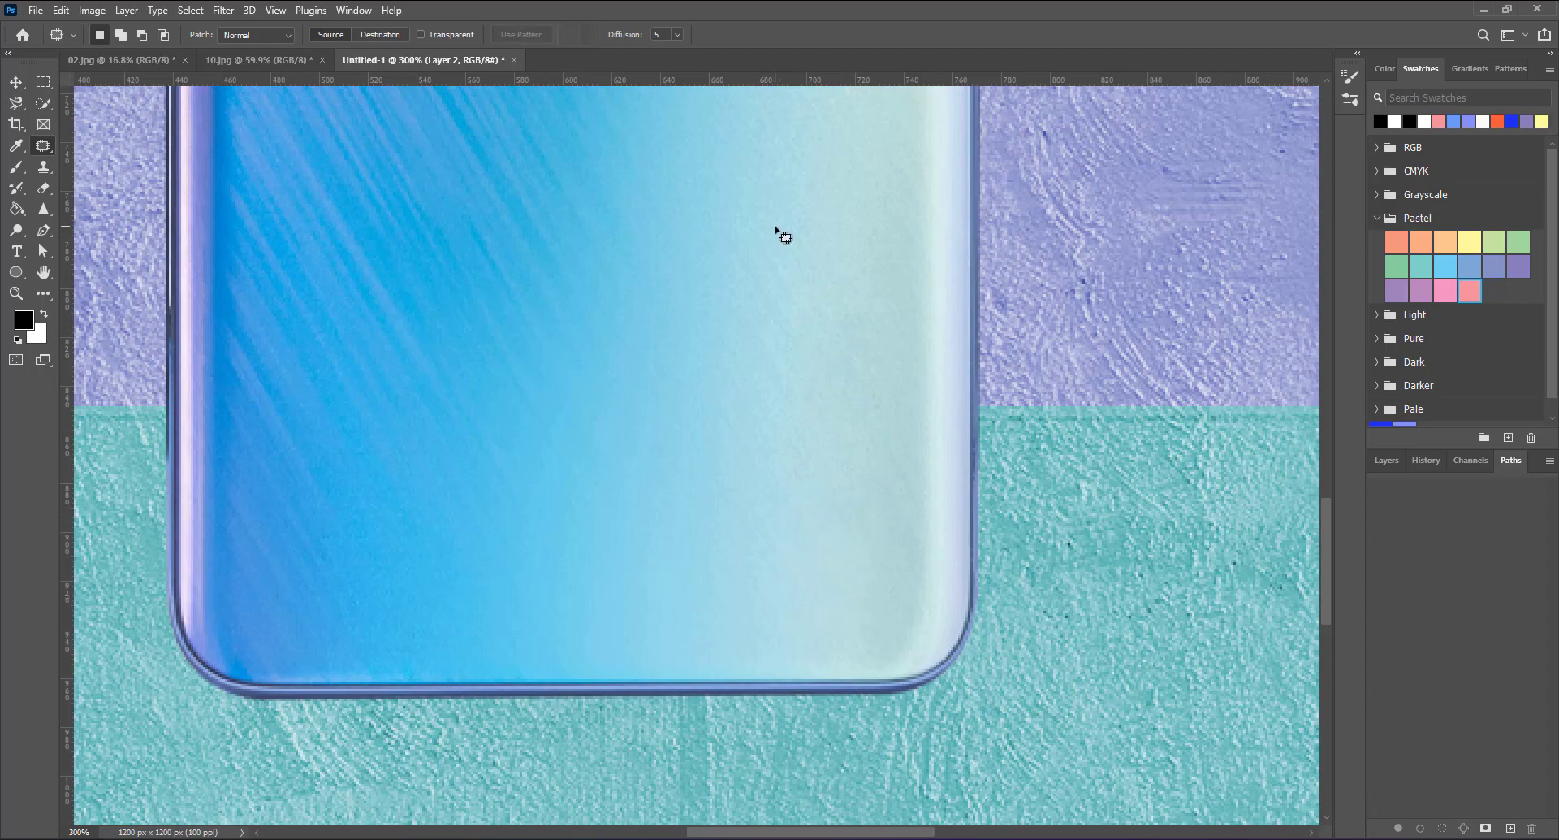
{"action": "key", "text": "ctrl+minus"}
{"action": "key", "text": "ctrl+minus"}
{"action": "key", "text": "ctrl+minus"}
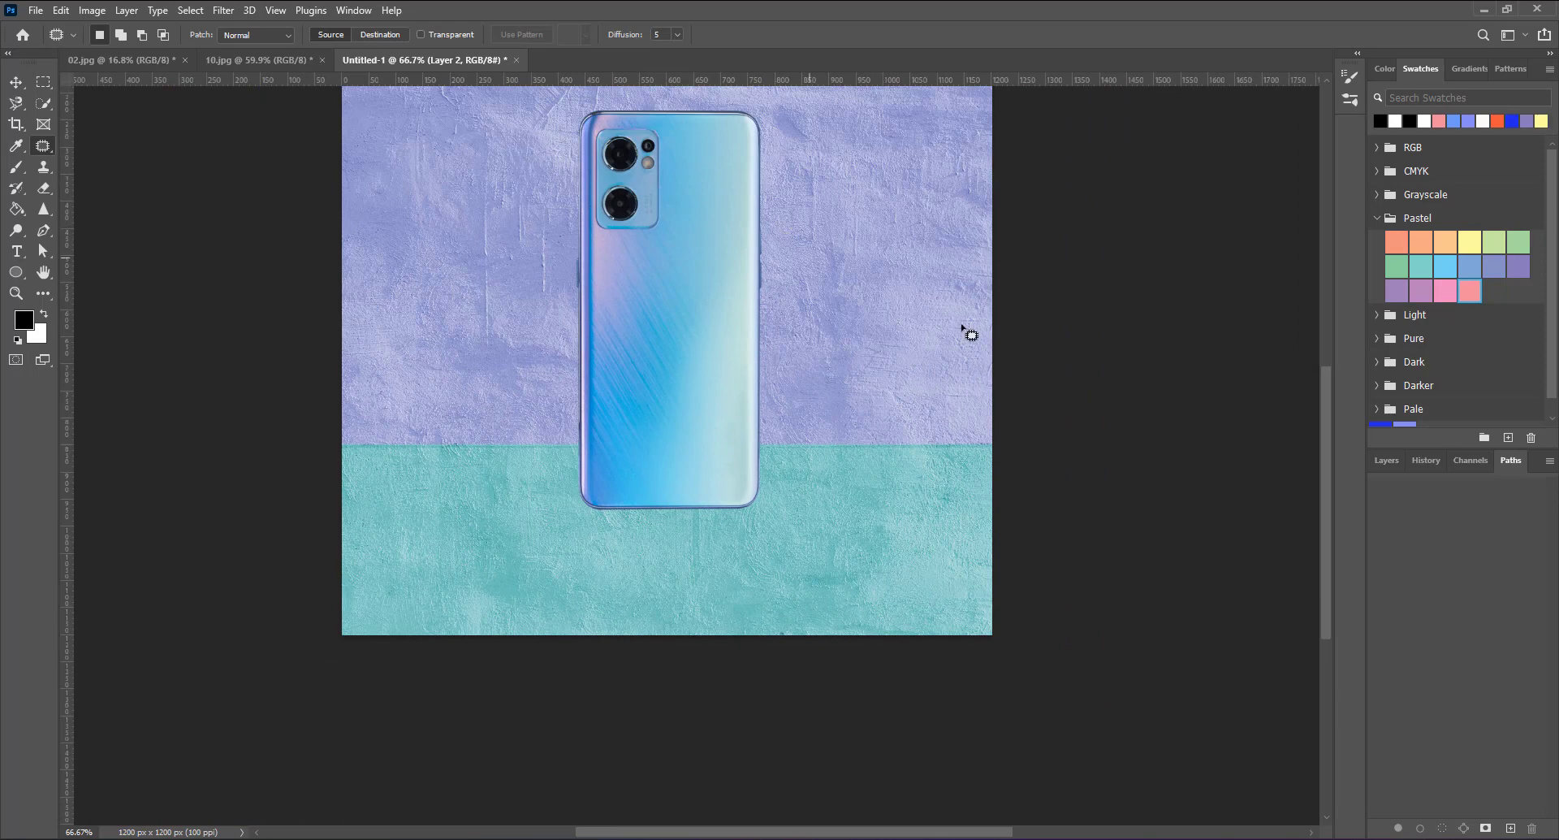
{"action": "left_click", "coordinate": [1385, 461]}
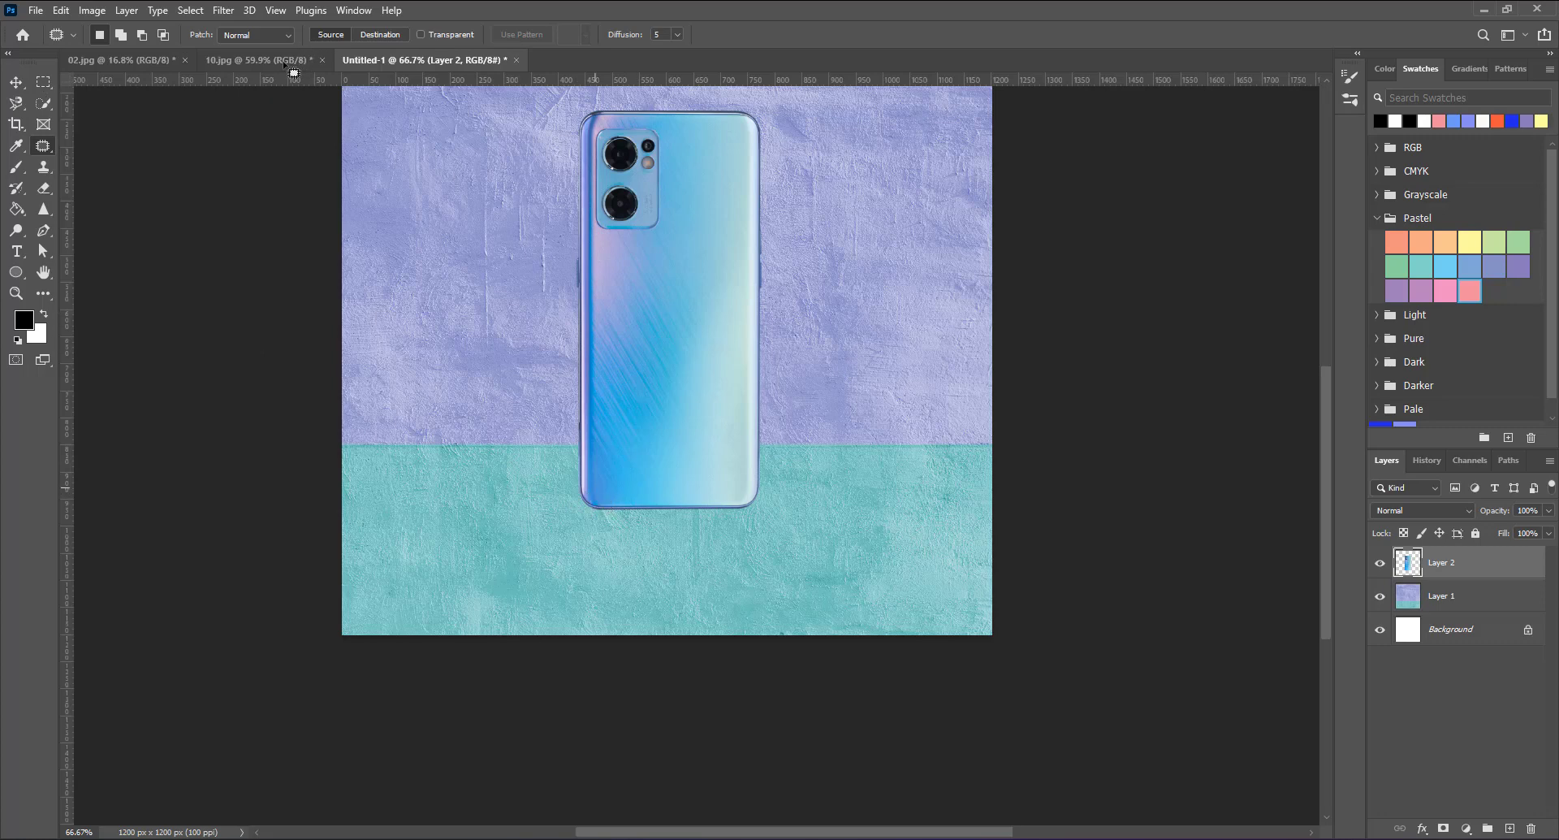
Step: Switch to the Elliptical Marquee with a 70 px feather
{"action": "left_click", "coordinate": [41, 85]}
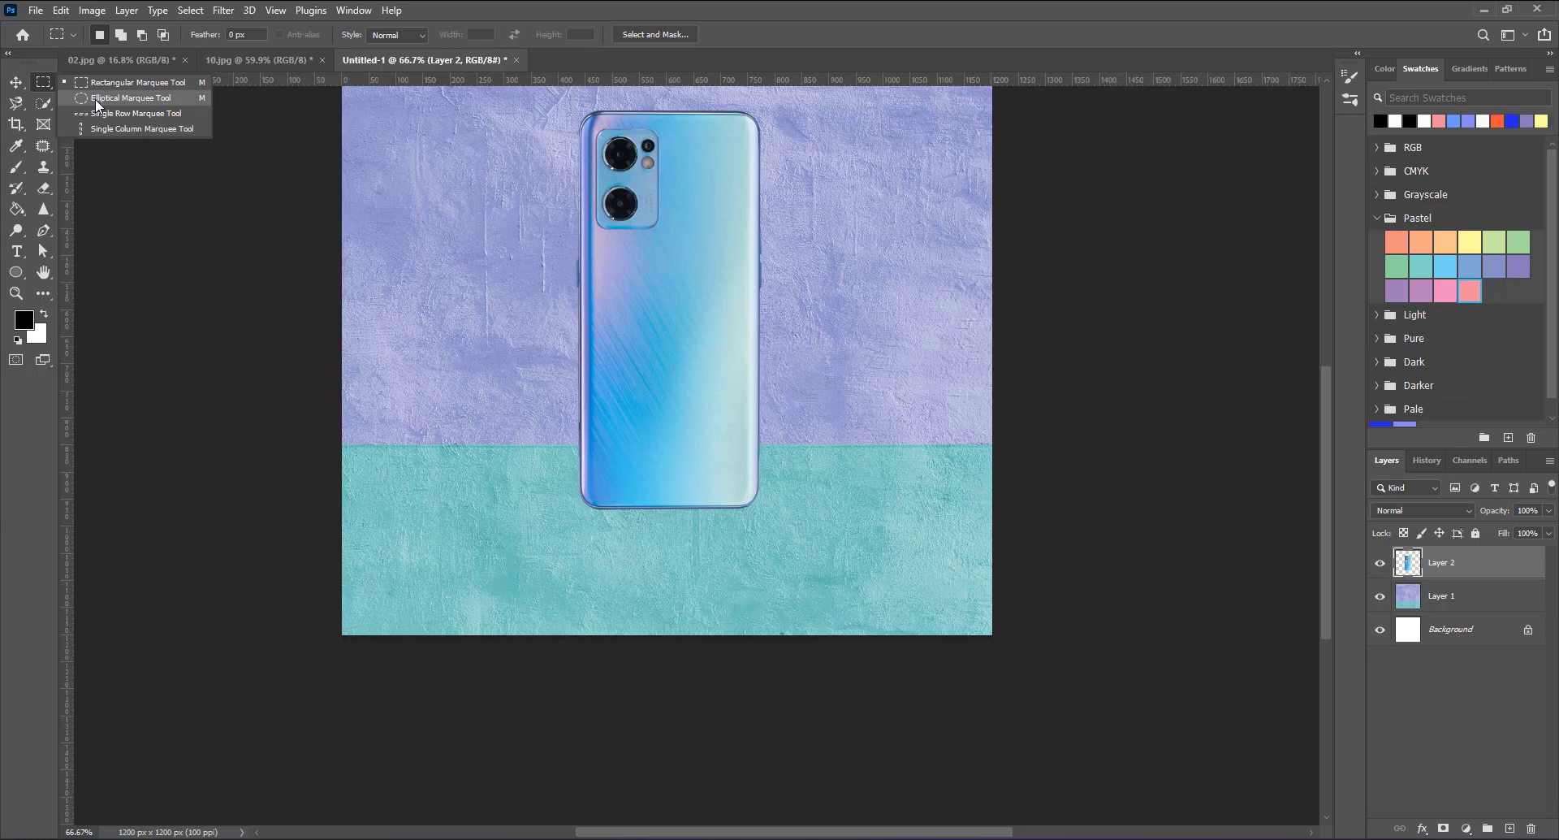
{"action": "left_click", "coordinate": [96, 98]}
{"action": "left_click", "coordinate": [194, 34]}
{"action": "type", "text": "70"}
{"action": "key", "text": "Return"}
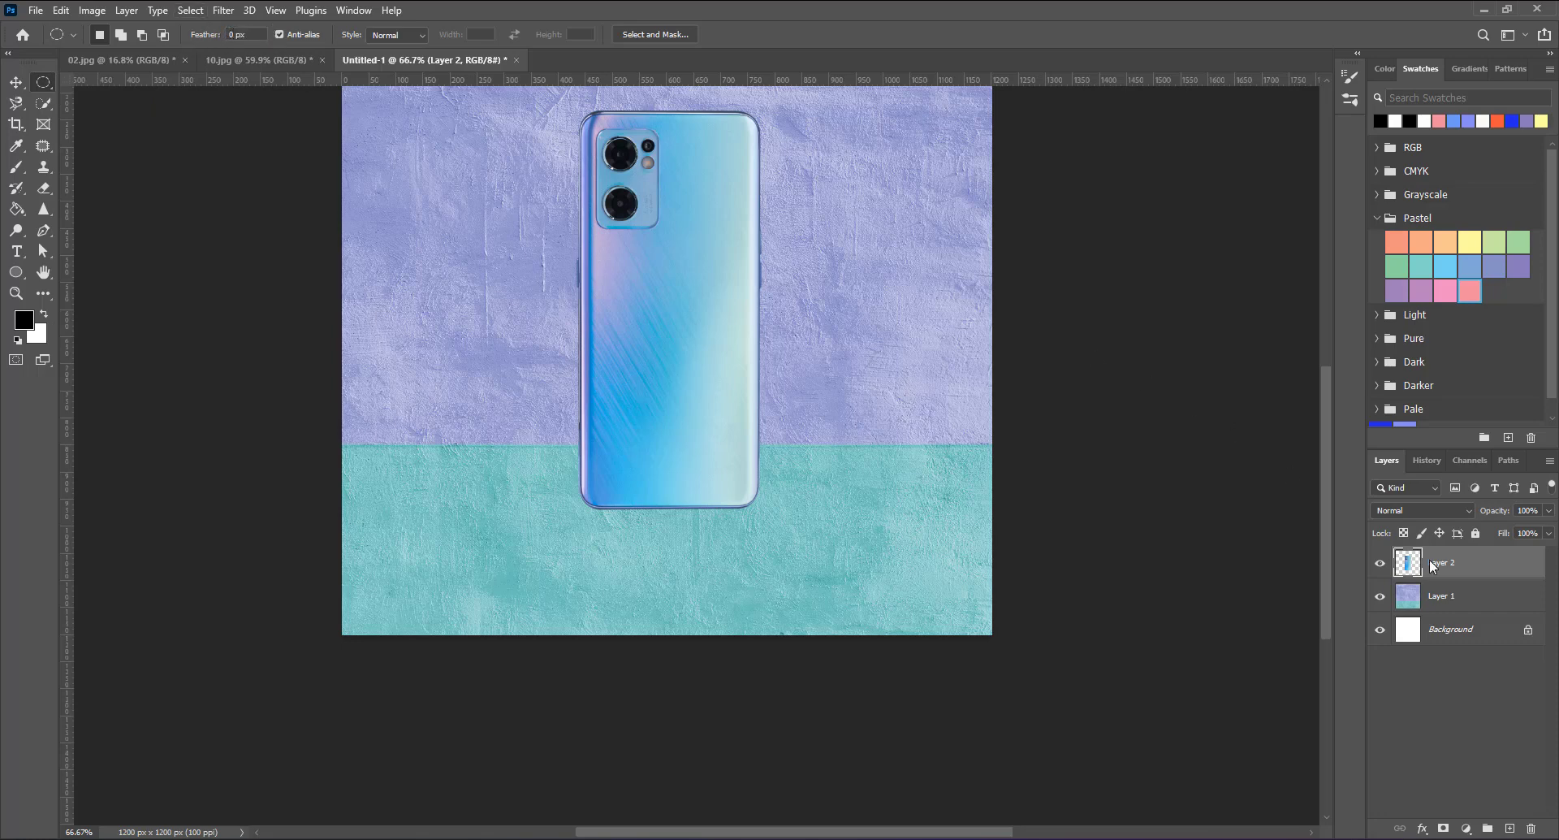
Step: Add a new empty Layer 3 directly above the texture's Layer 1, below the phone
{"action": "left_click", "coordinate": [1443, 598]}
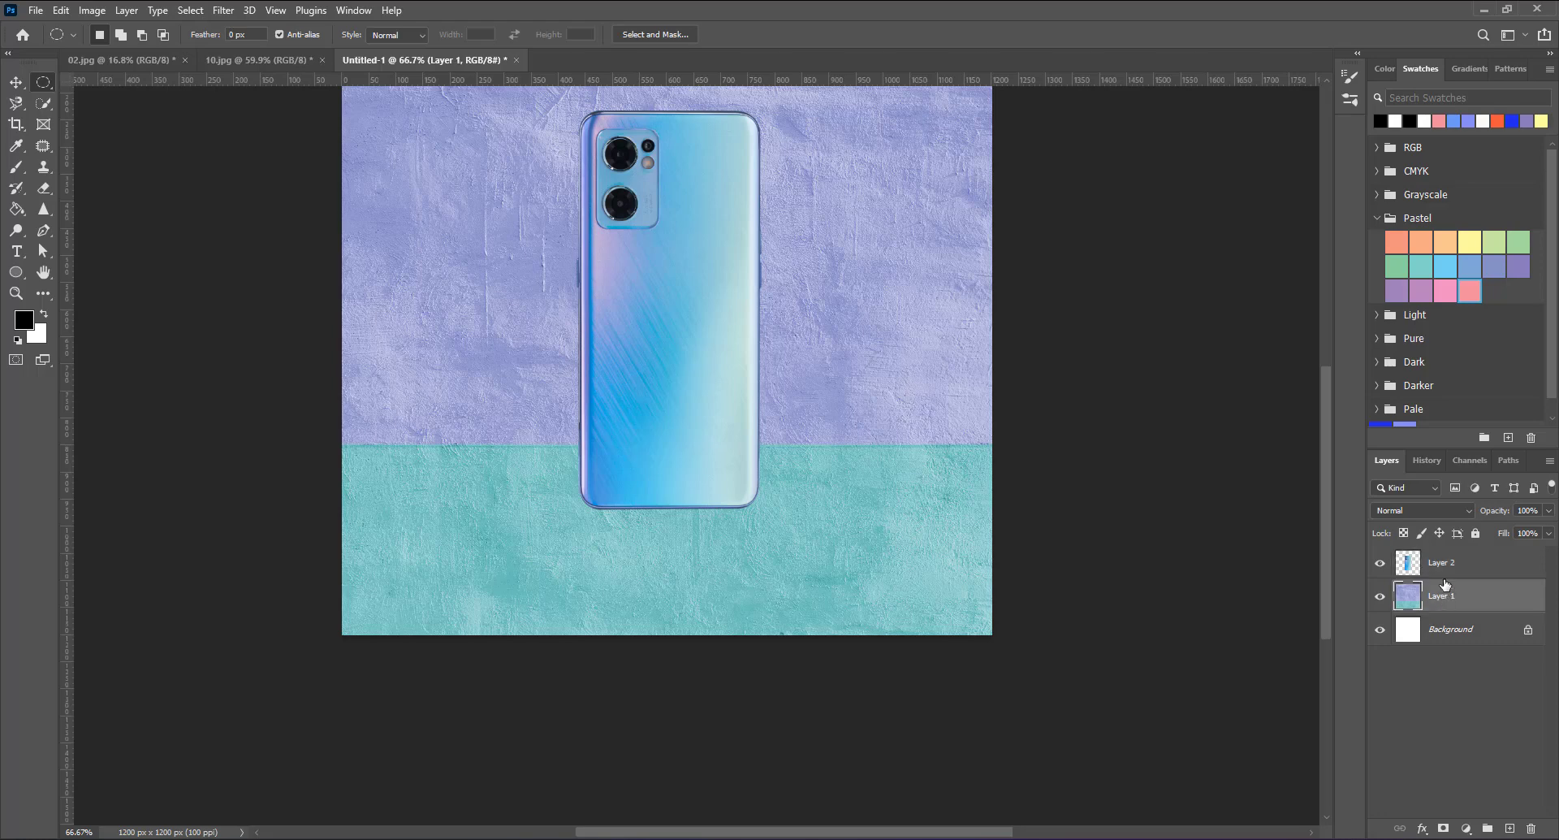
{"action": "left_click", "coordinate": [1444, 574]}
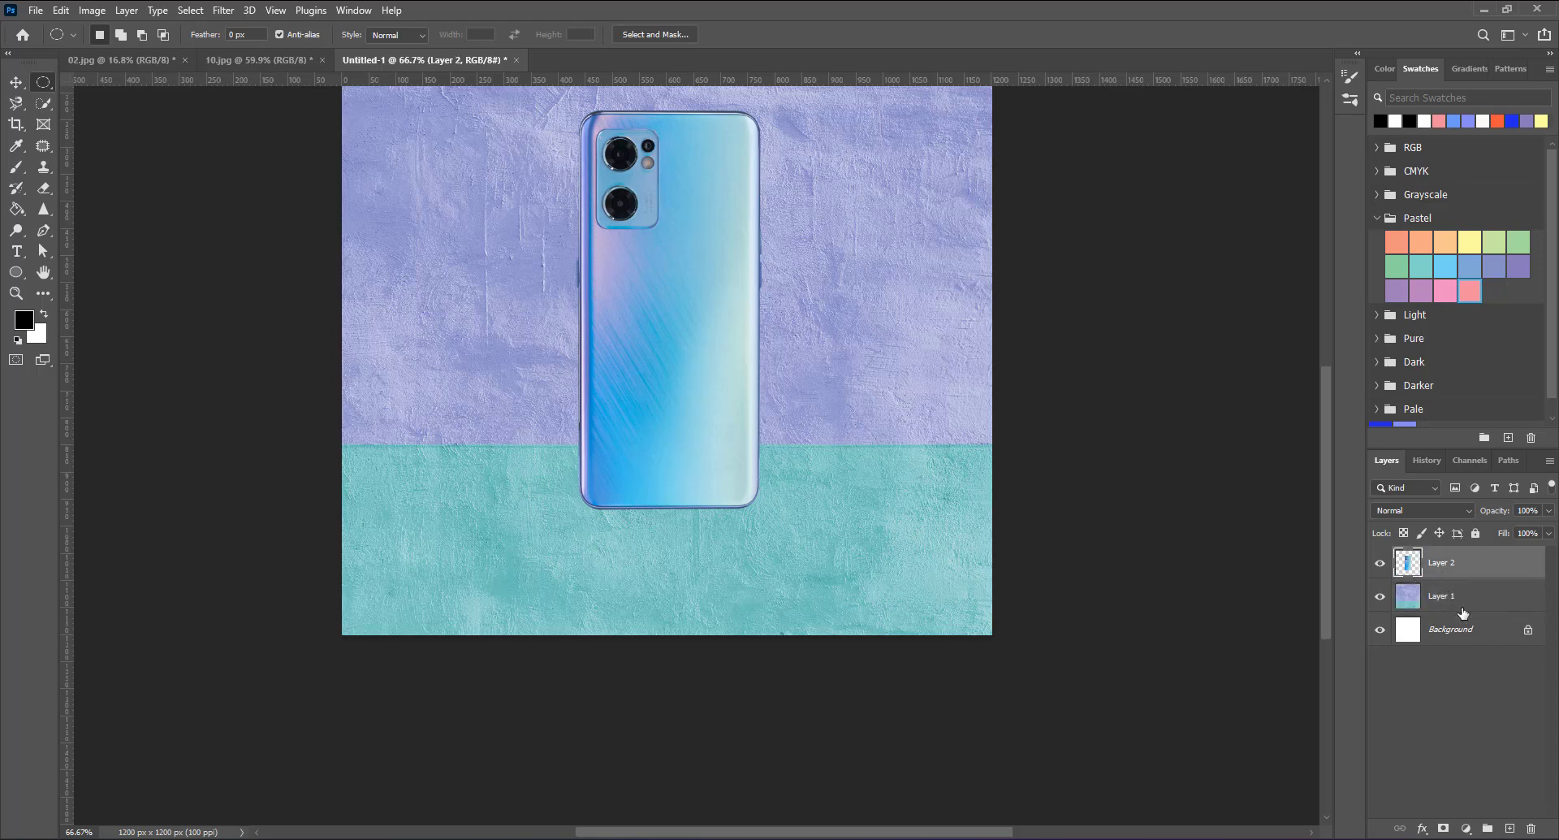
{"action": "left_click", "coordinate": [1512, 827]}
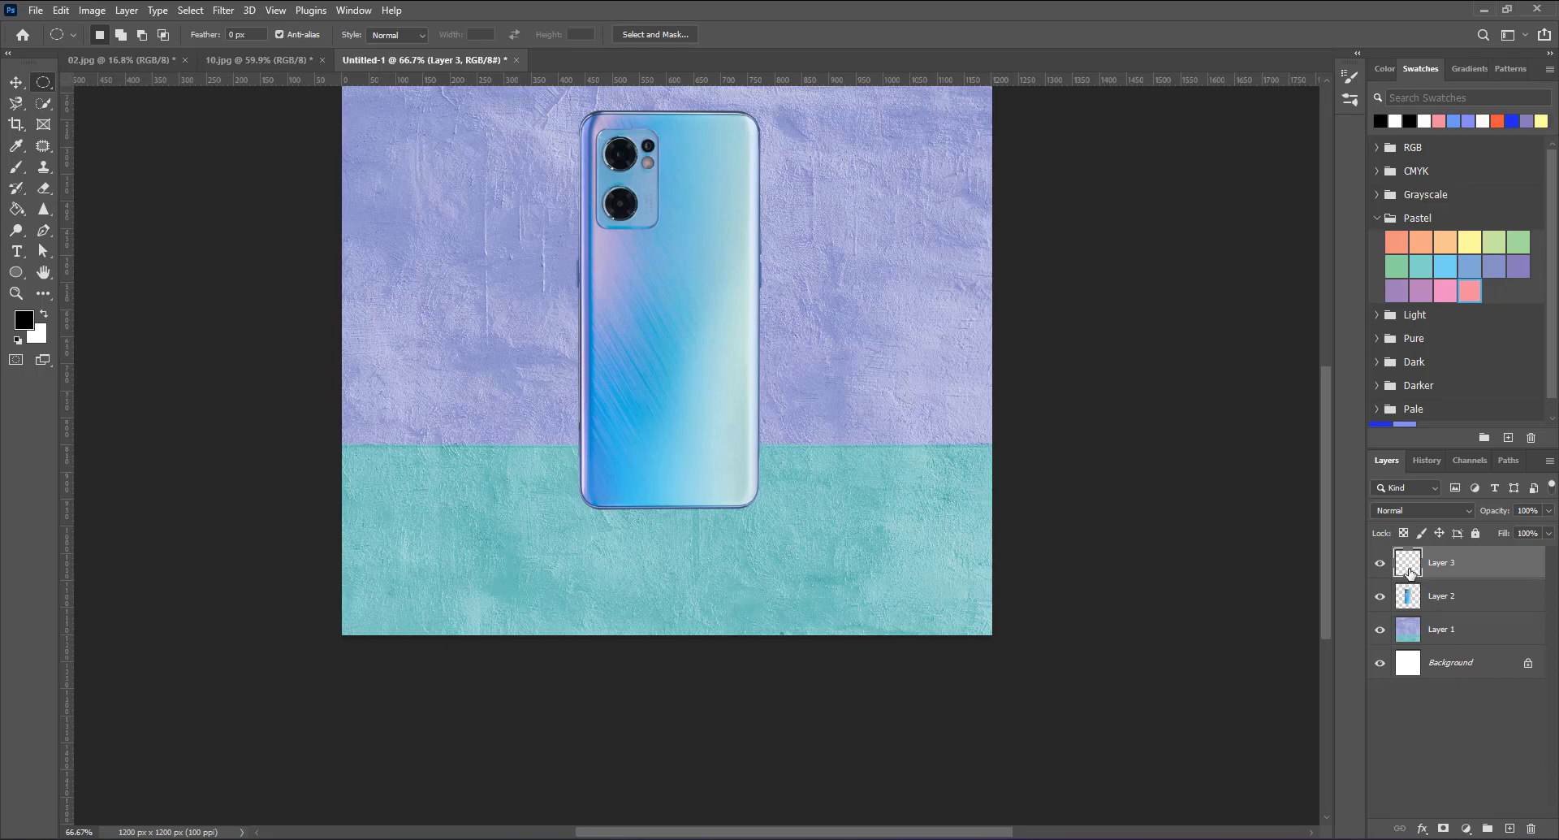
{"action": "key", "text": "ctrl+z"}
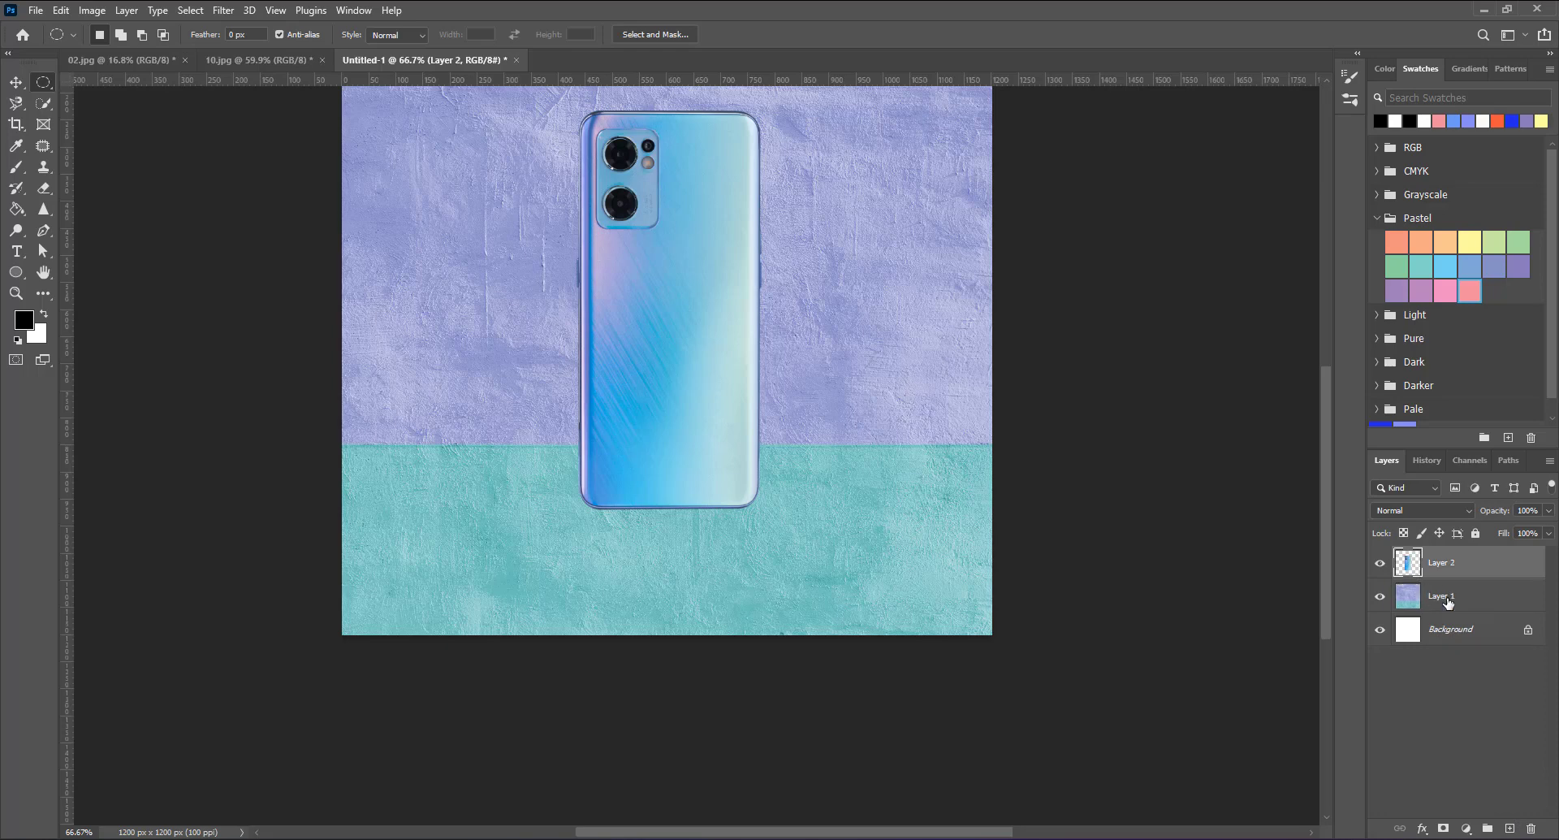
{"action": "left_click", "coordinate": [1448, 602]}
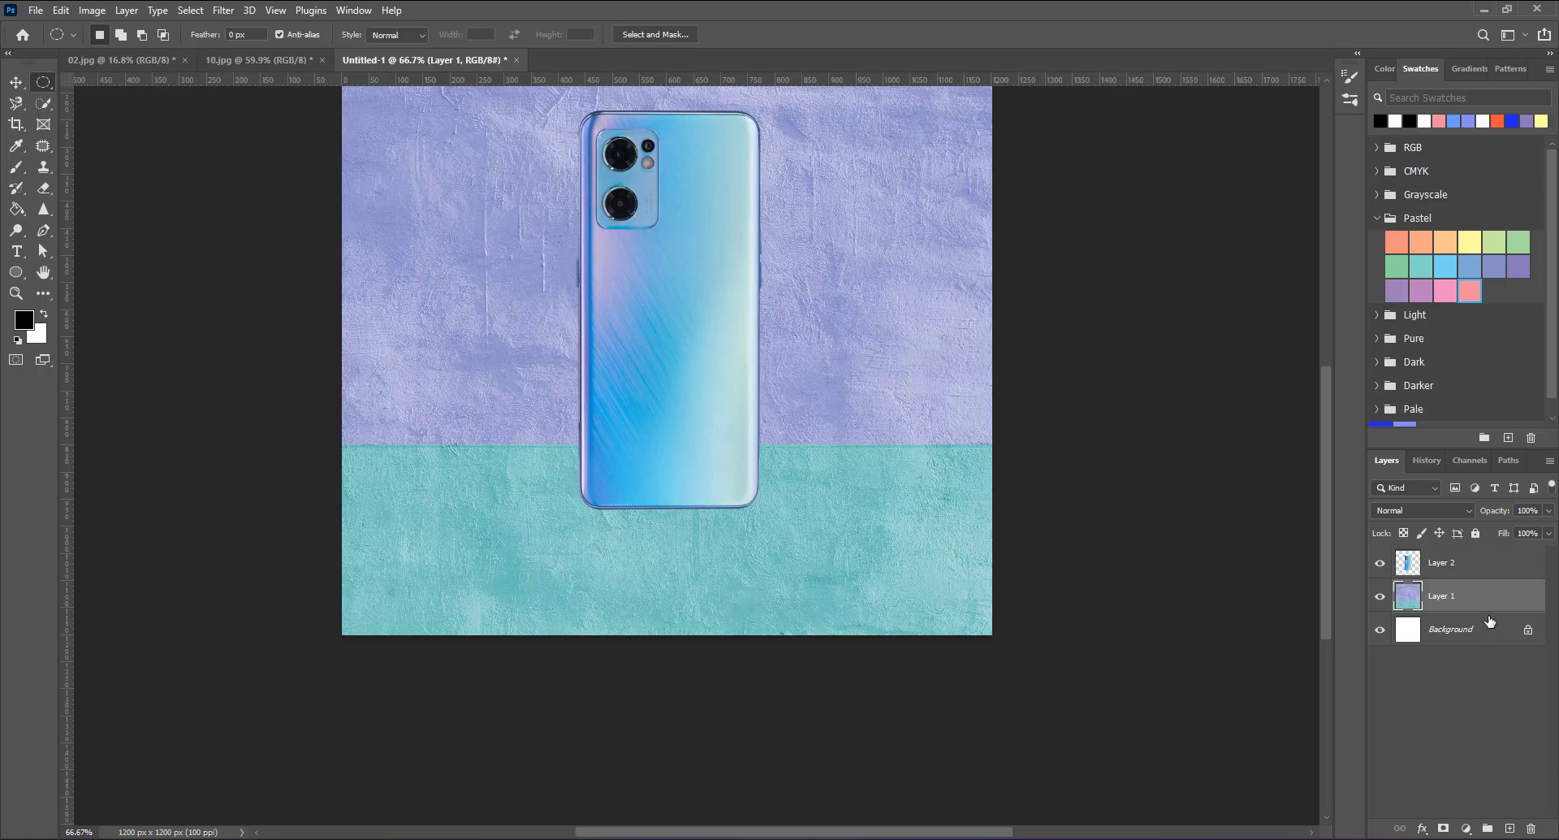
{"action": "left_click", "coordinate": [1509, 829]}
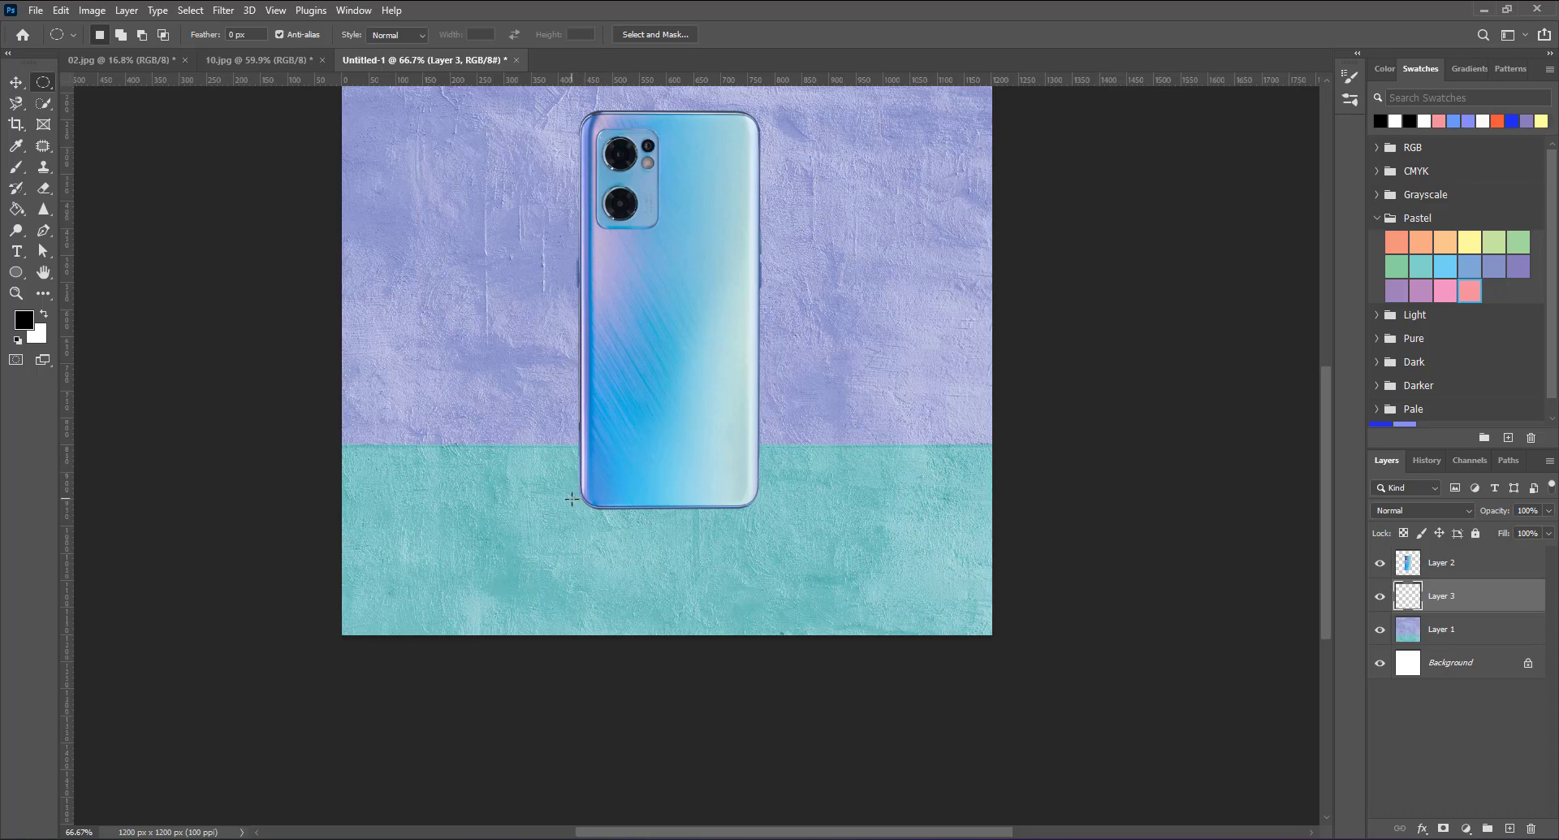
Step: Draw an oval selection under the phone's base and narrow it slightly
{"action": "left_click_drag", "start_coordinate": [568, 495], "coordinate": [698, 514]}
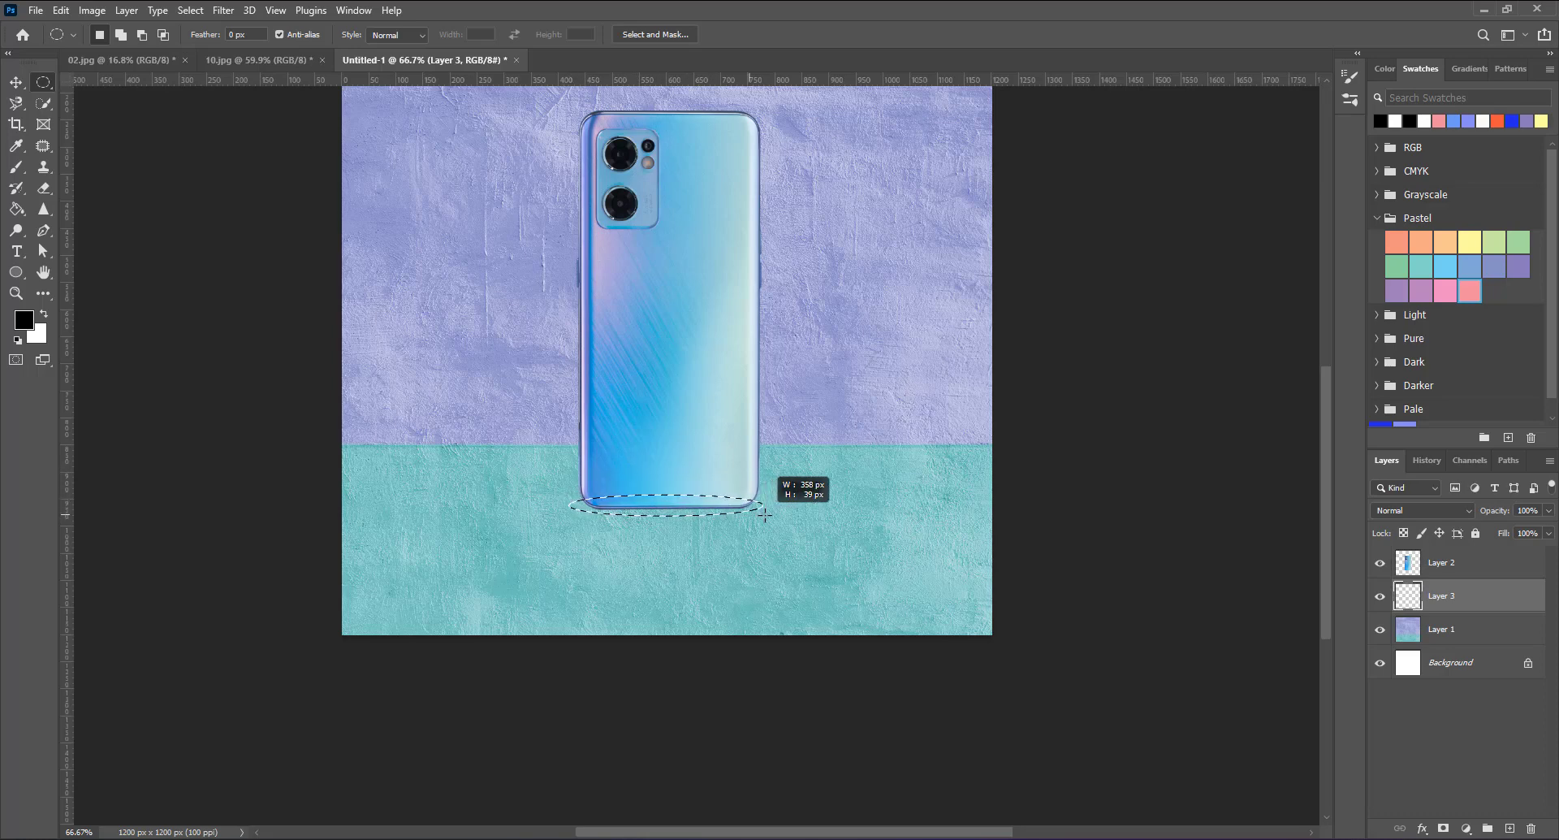
{"action": "left_click_drag", "start_coordinate": [698, 513], "coordinate": [767, 513]}
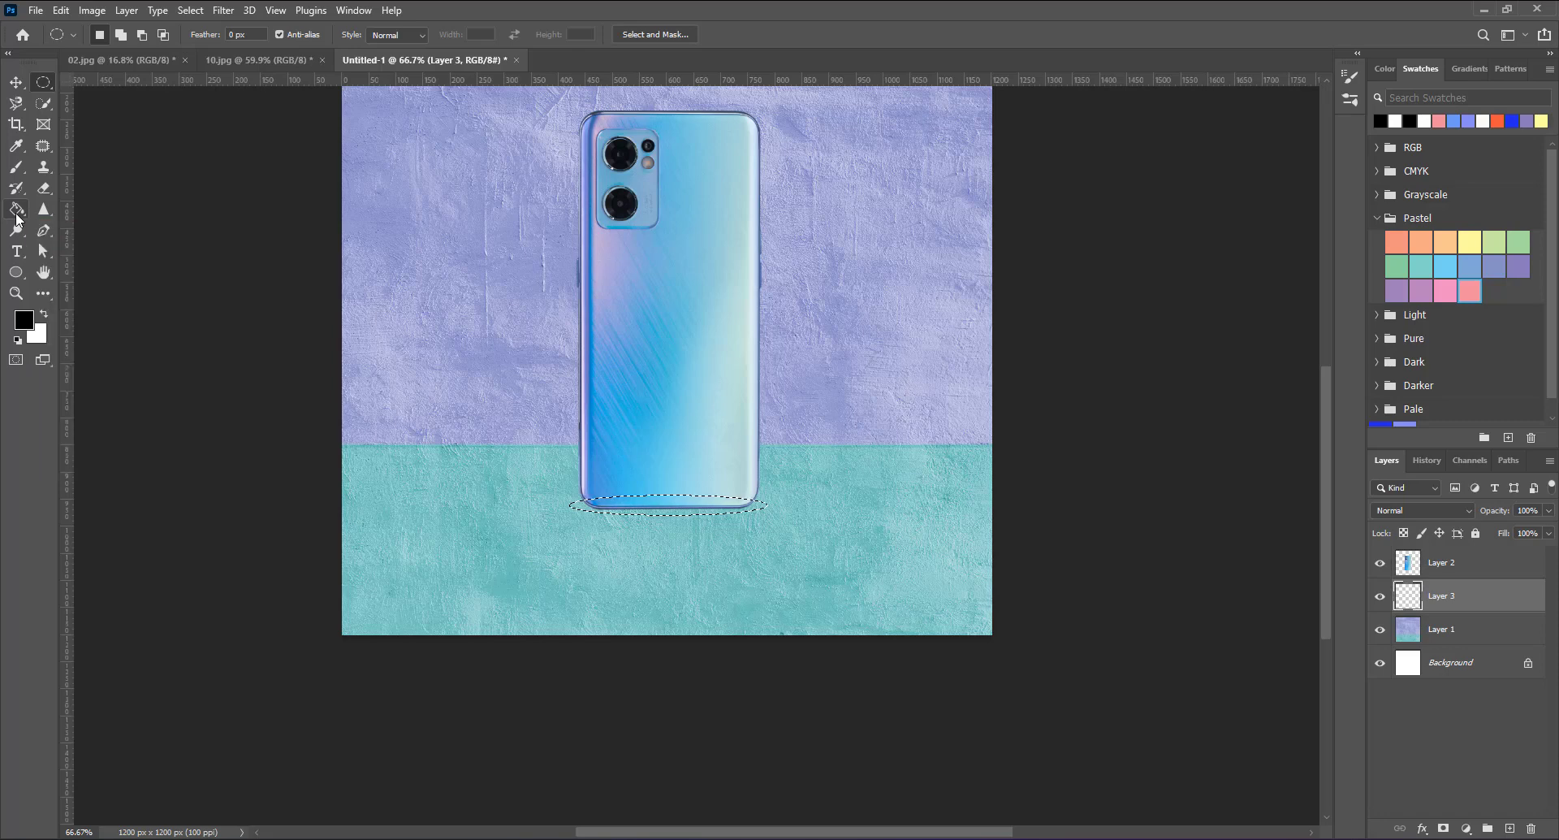
{"action": "left_click", "coordinate": [16, 213]}
{"action": "left_click", "coordinate": [189, 10]}
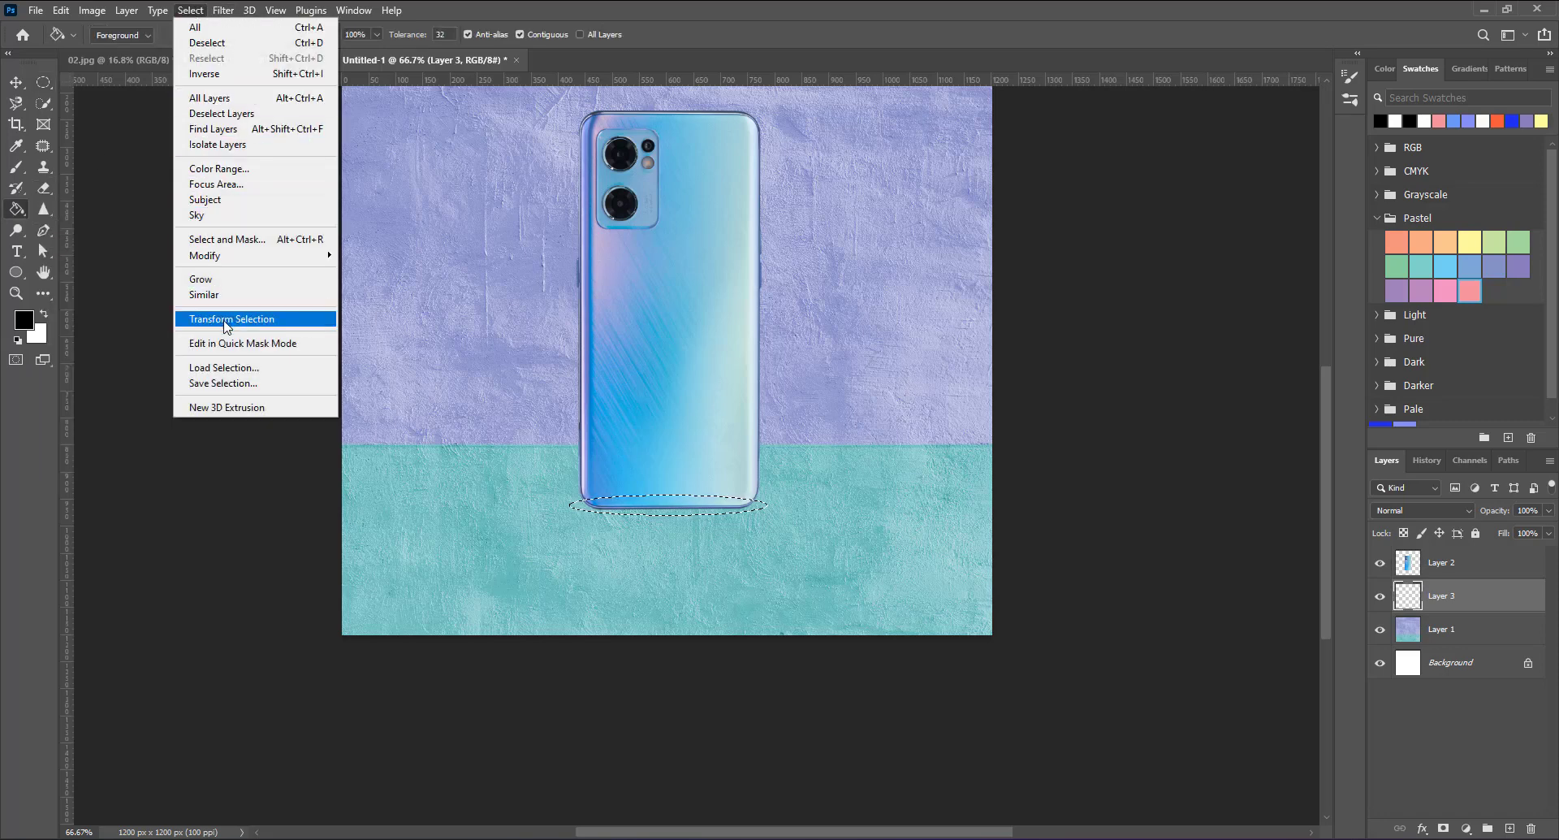
{"action": "left_click", "coordinate": [227, 320]}
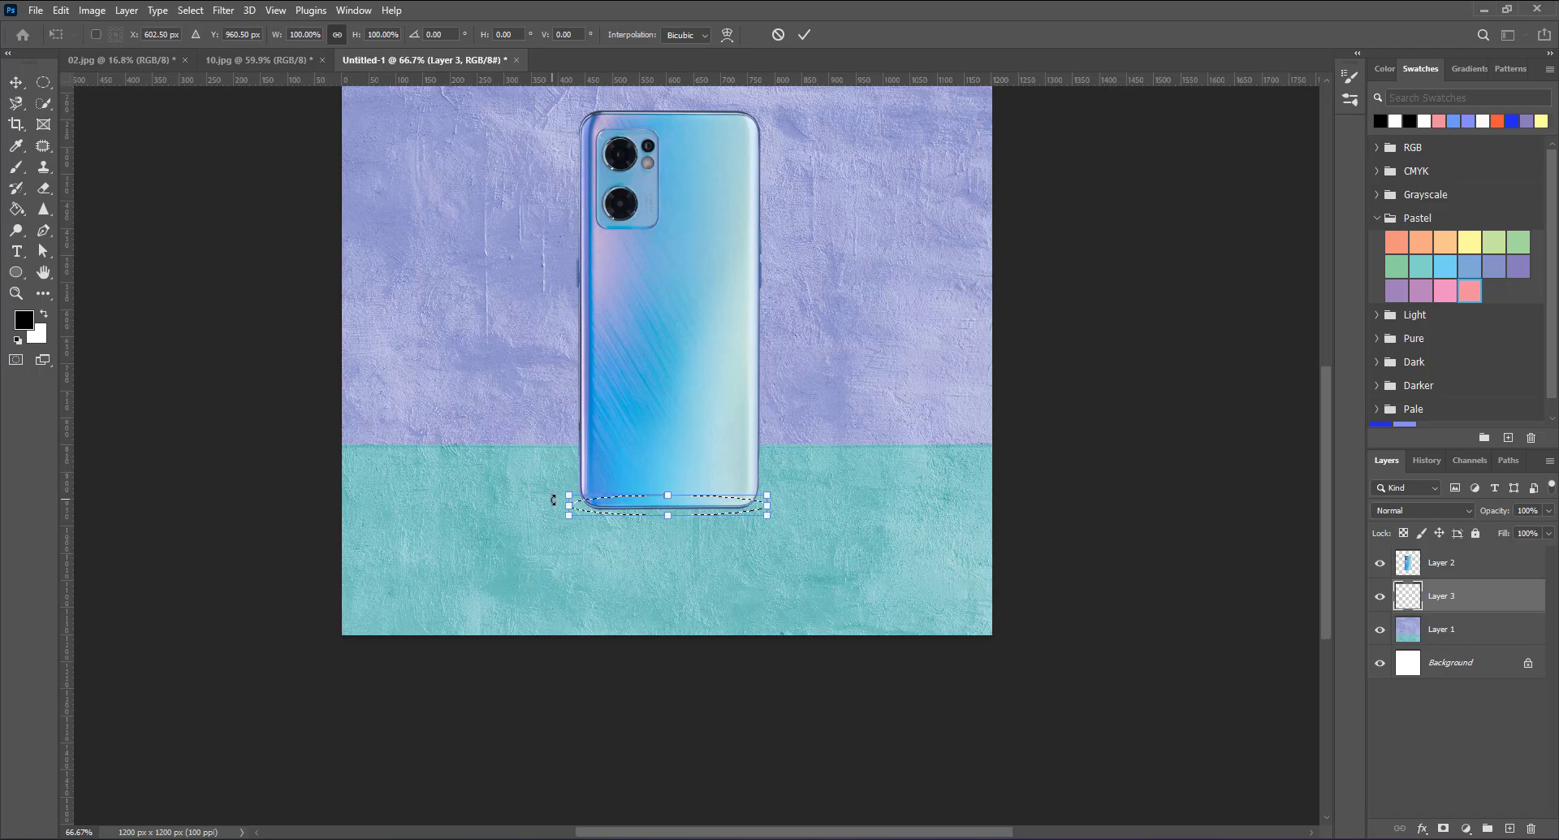
{"action": "key", "text": "ctrl+plus"}
{"action": "left_click_drag", "start_coordinate": [506, 531], "coordinate": [517, 531]}
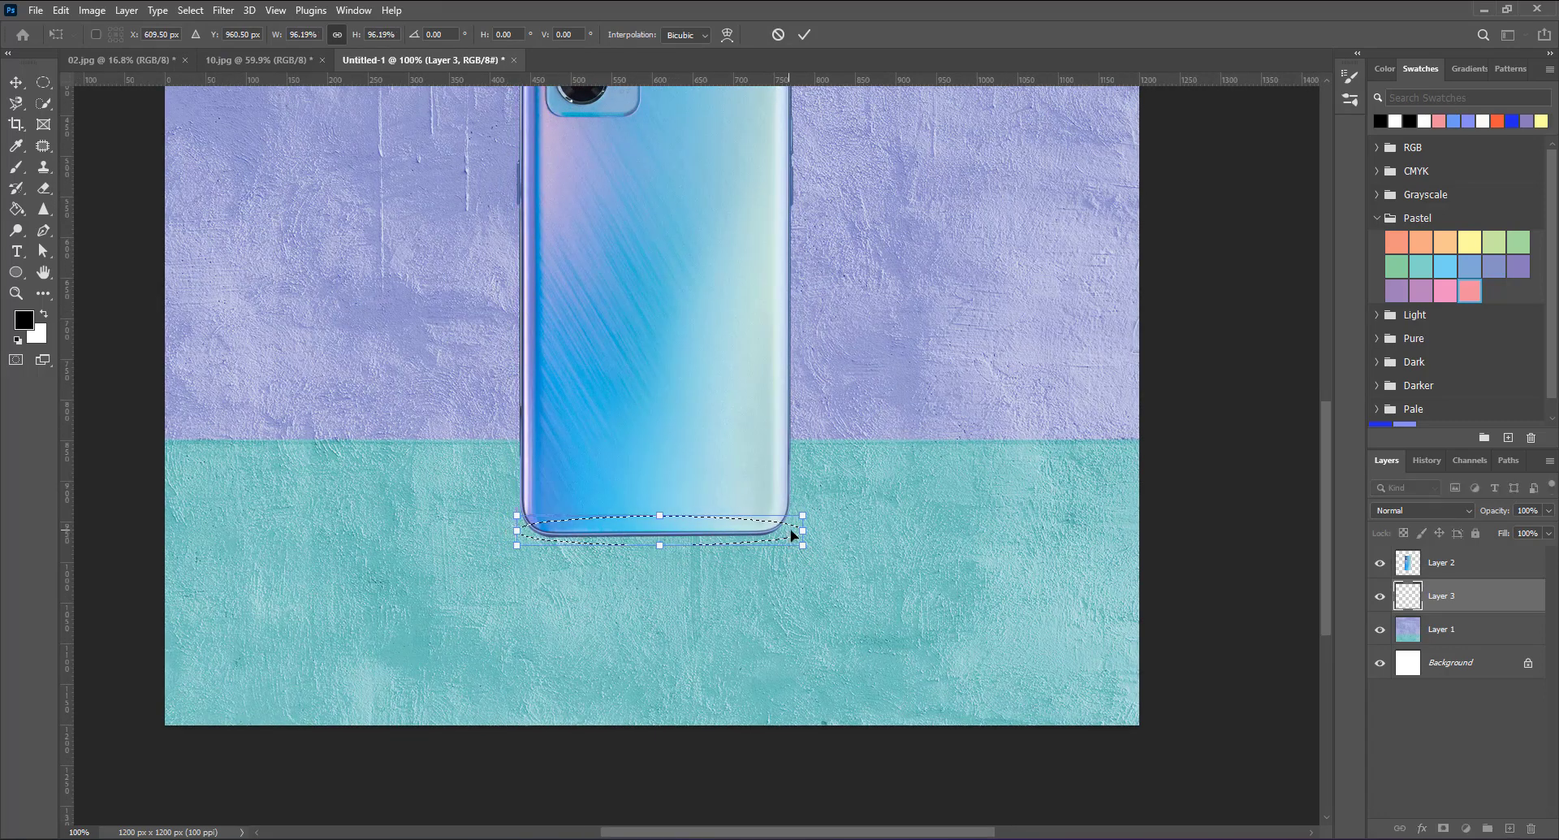
{"action": "left_click_drag", "start_coordinate": [799, 530], "coordinate": [793, 530]}
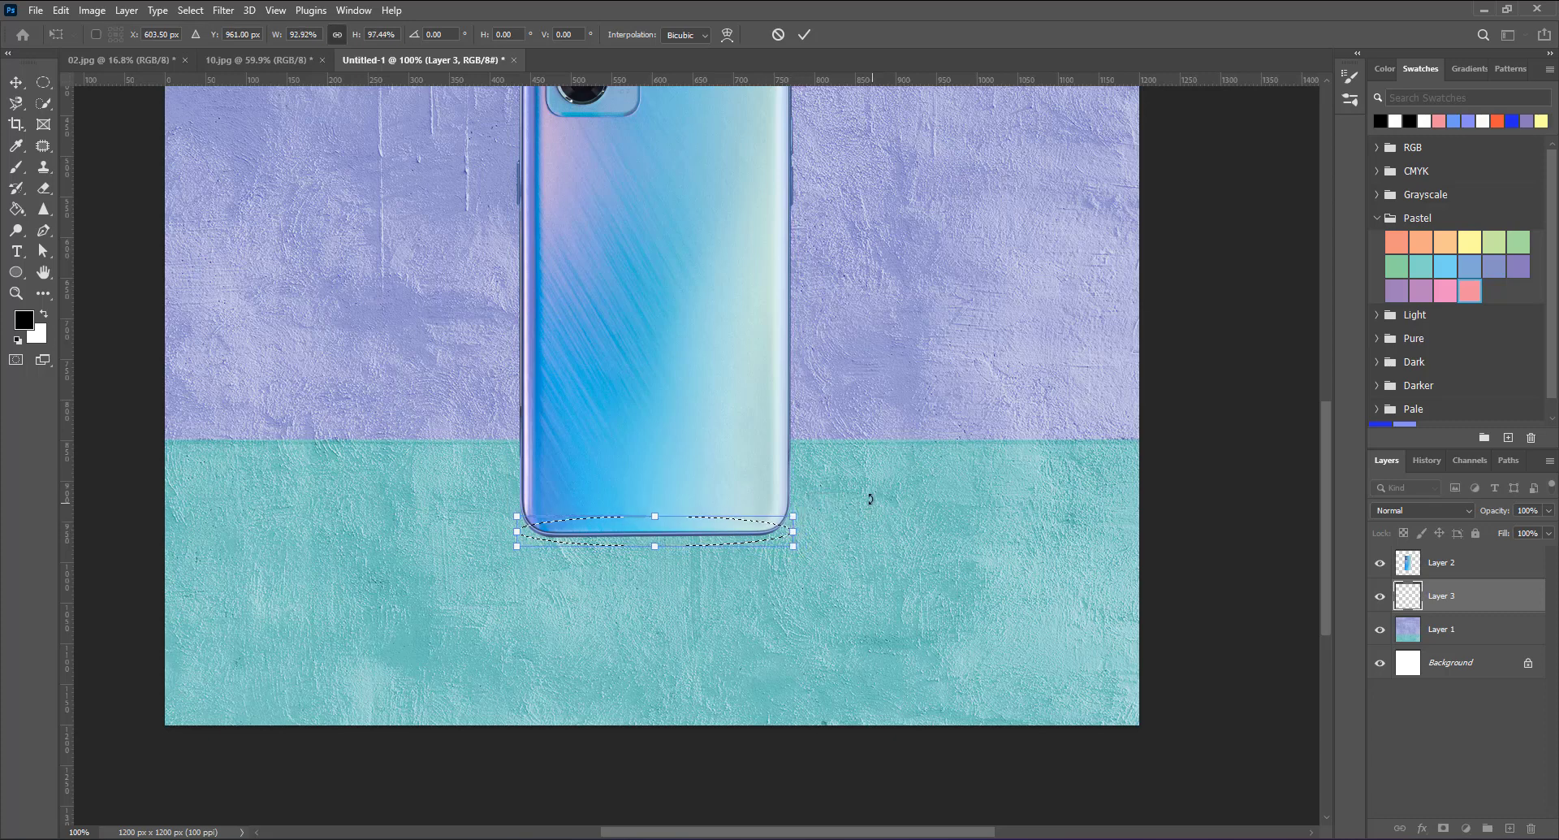
Step: Commit the narrowed oval, fill it with solid black, and deselect
{"action": "left_click", "coordinate": [805, 38]}
{"action": "key", "text": "g"}
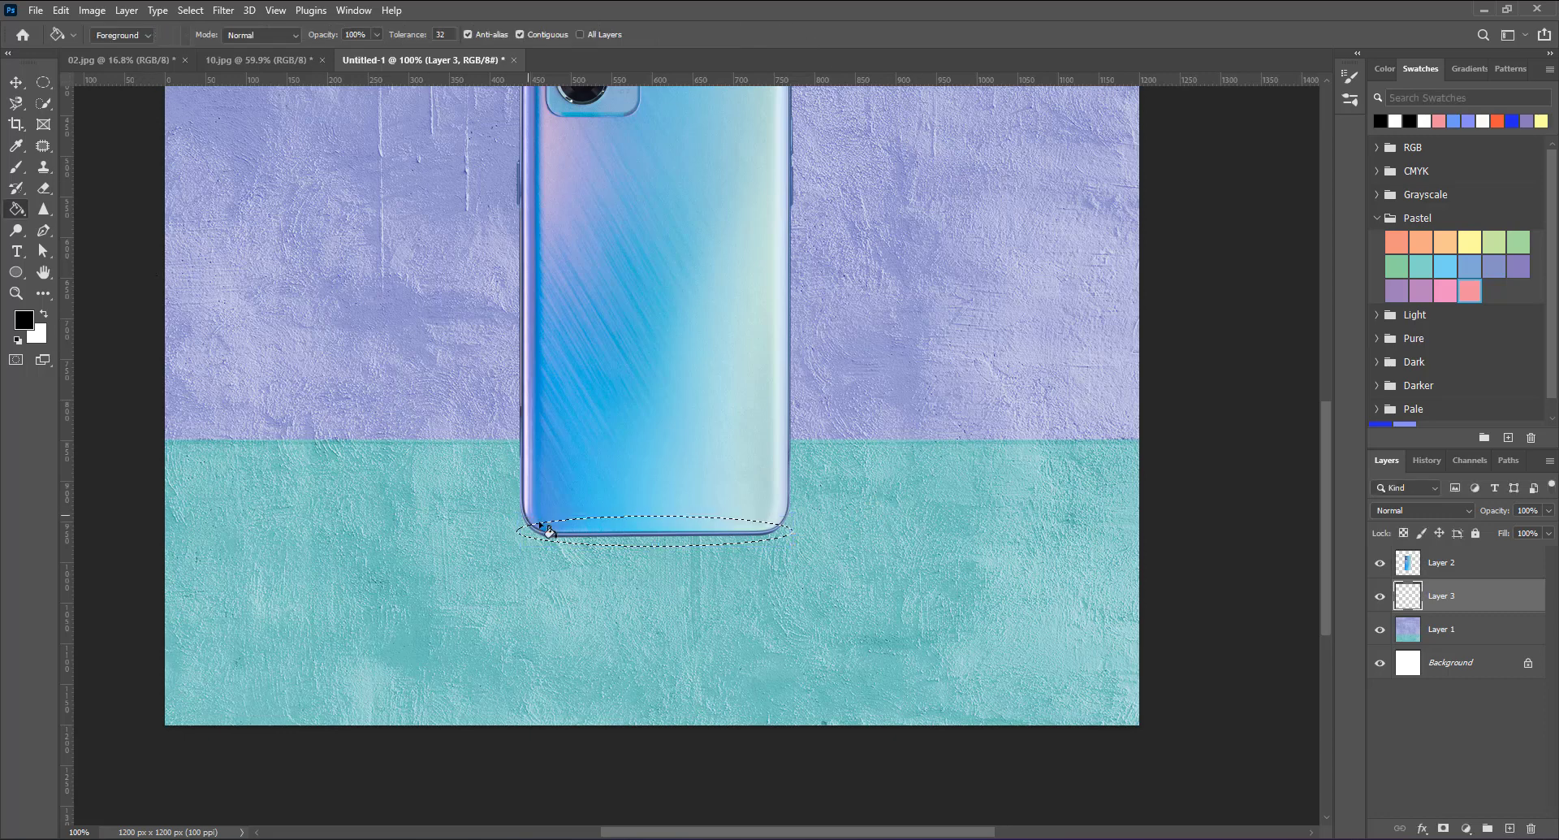
{"action": "left_click", "coordinate": [619, 541]}
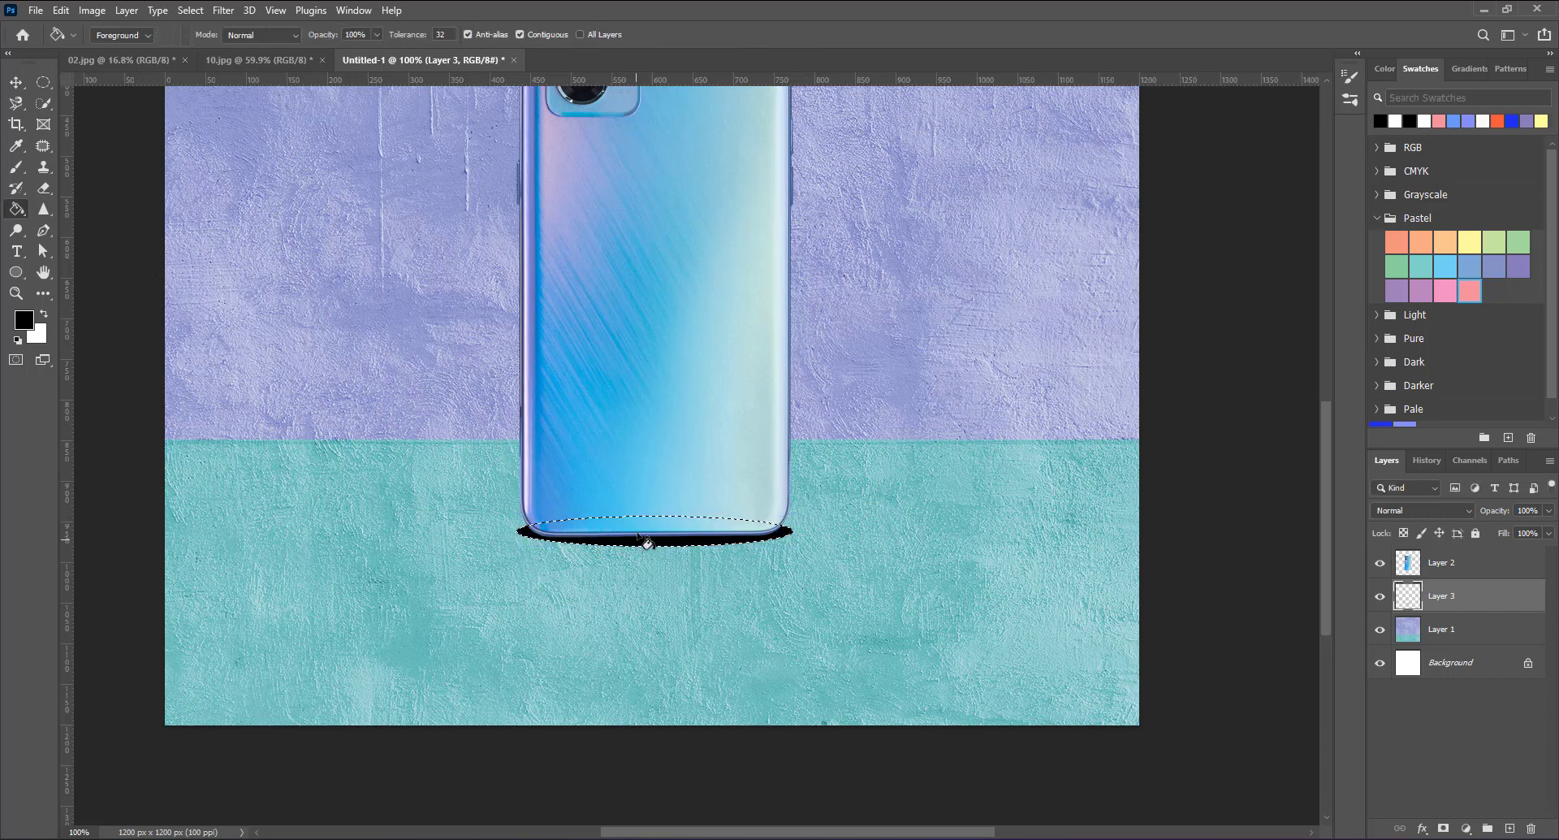
{"action": "left_click", "coordinate": [190, 10]}
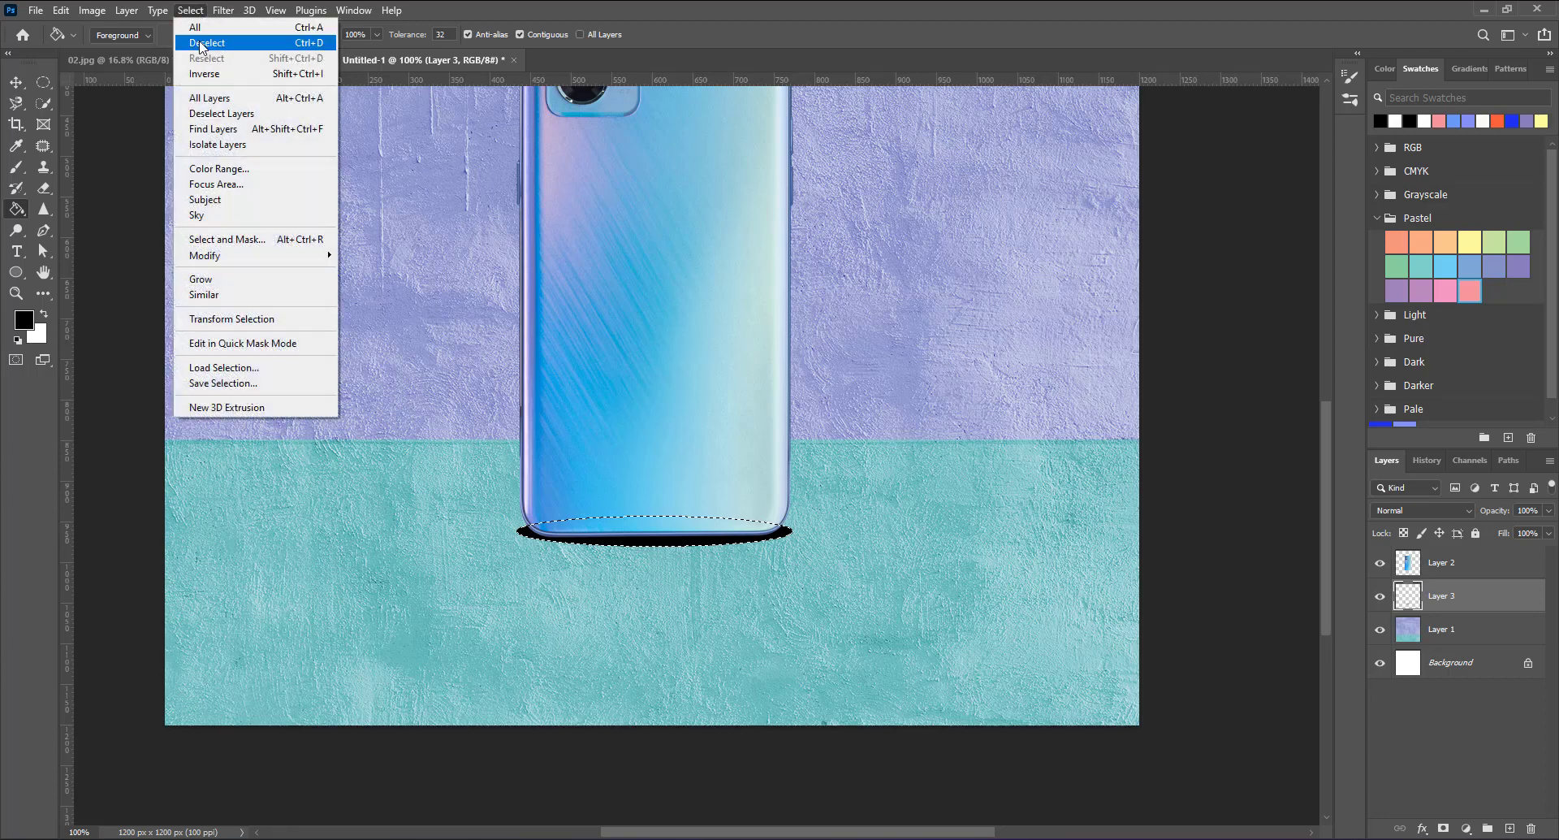
{"action": "left_click", "coordinate": [199, 38]}
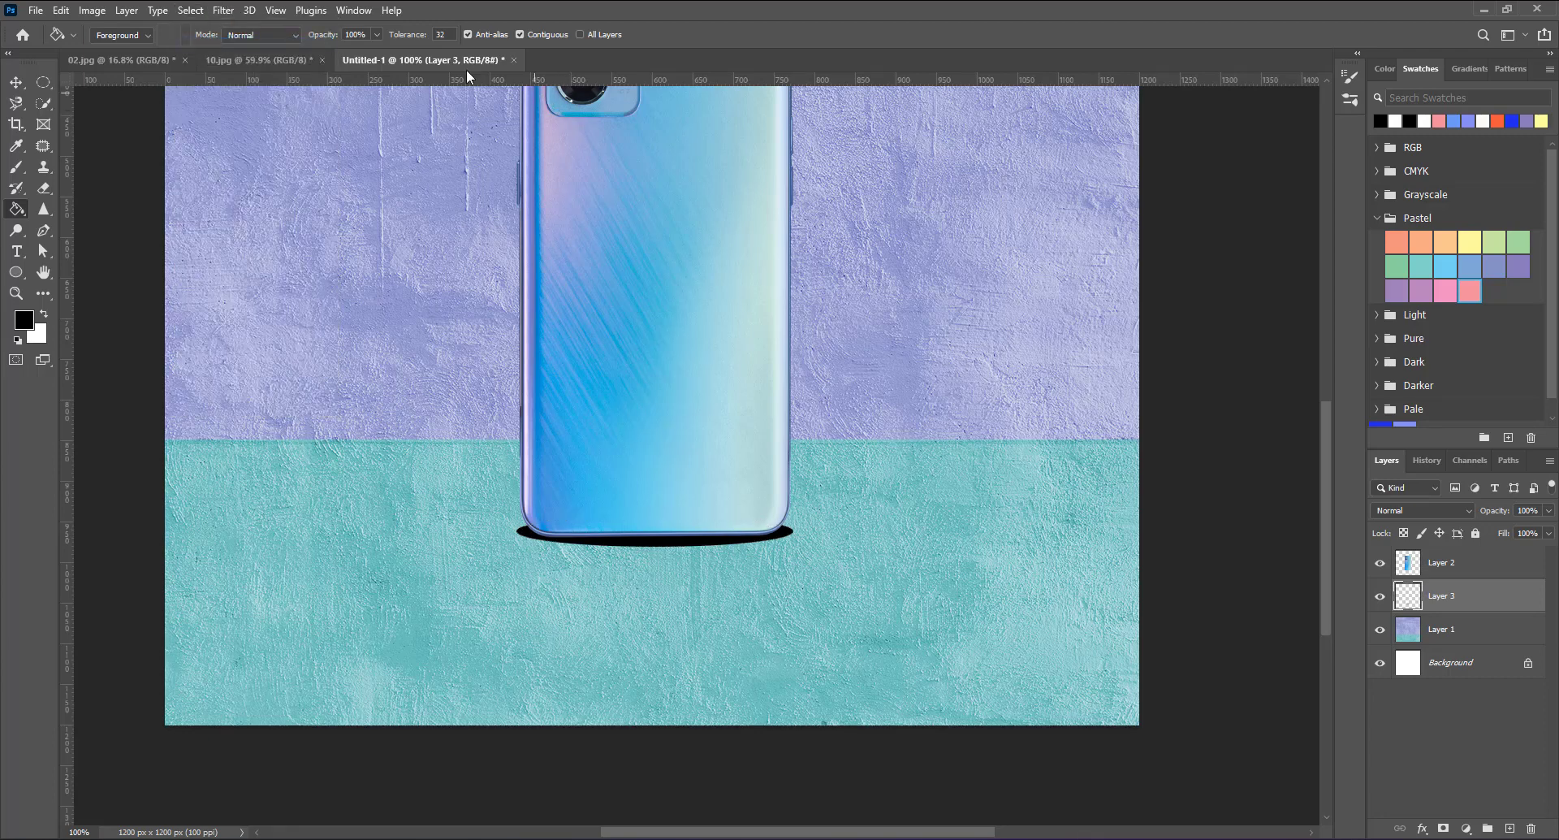
Step: Apply a Gaussian Blur of about 8 px to the black oval
{"action": "left_click", "coordinate": [222, 10]}
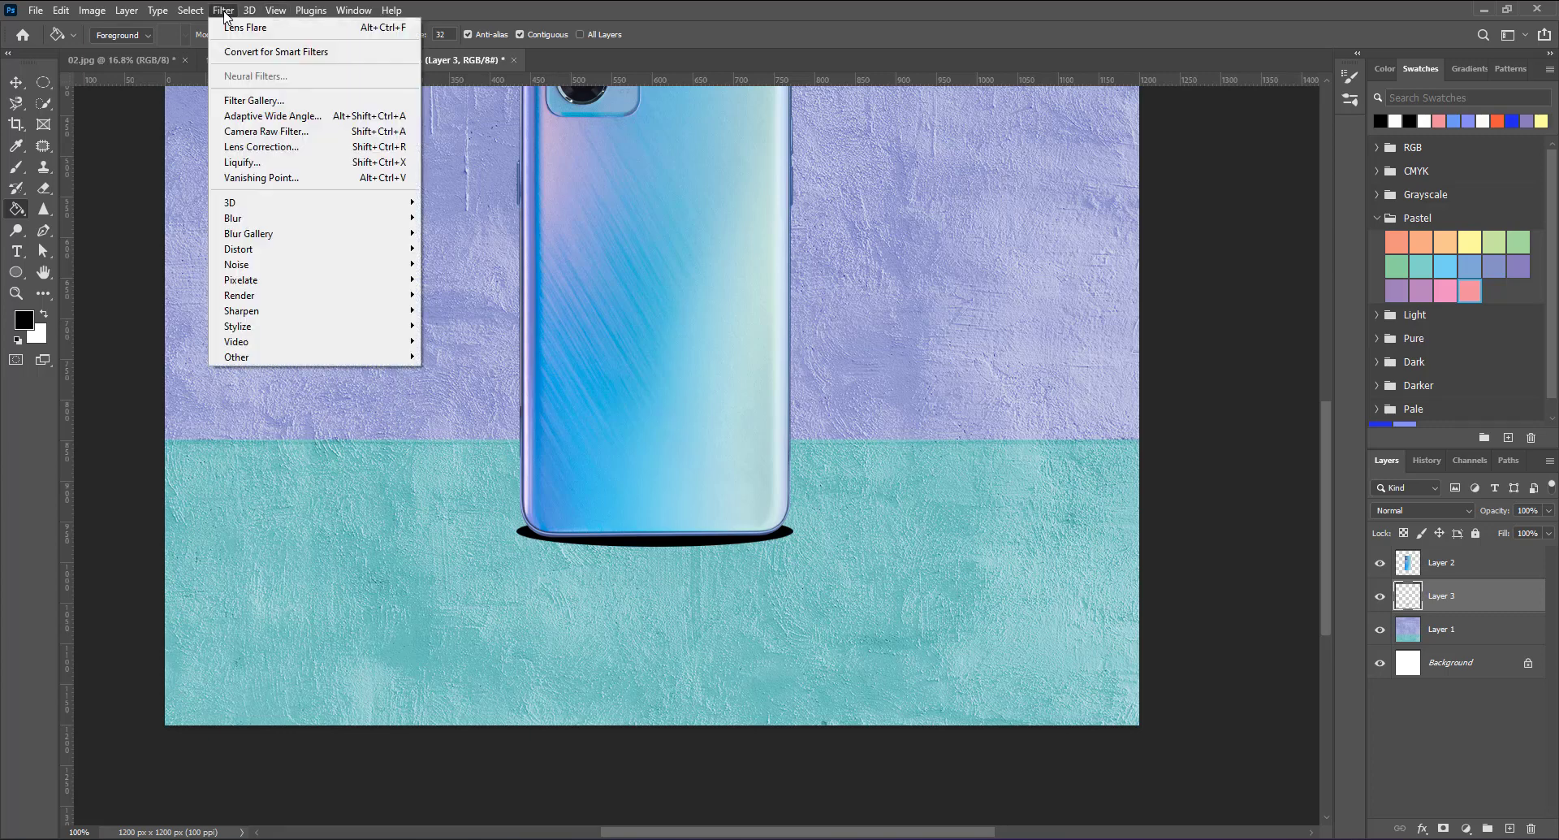
{"action": "mouse_move", "coordinate": [233, 217]}
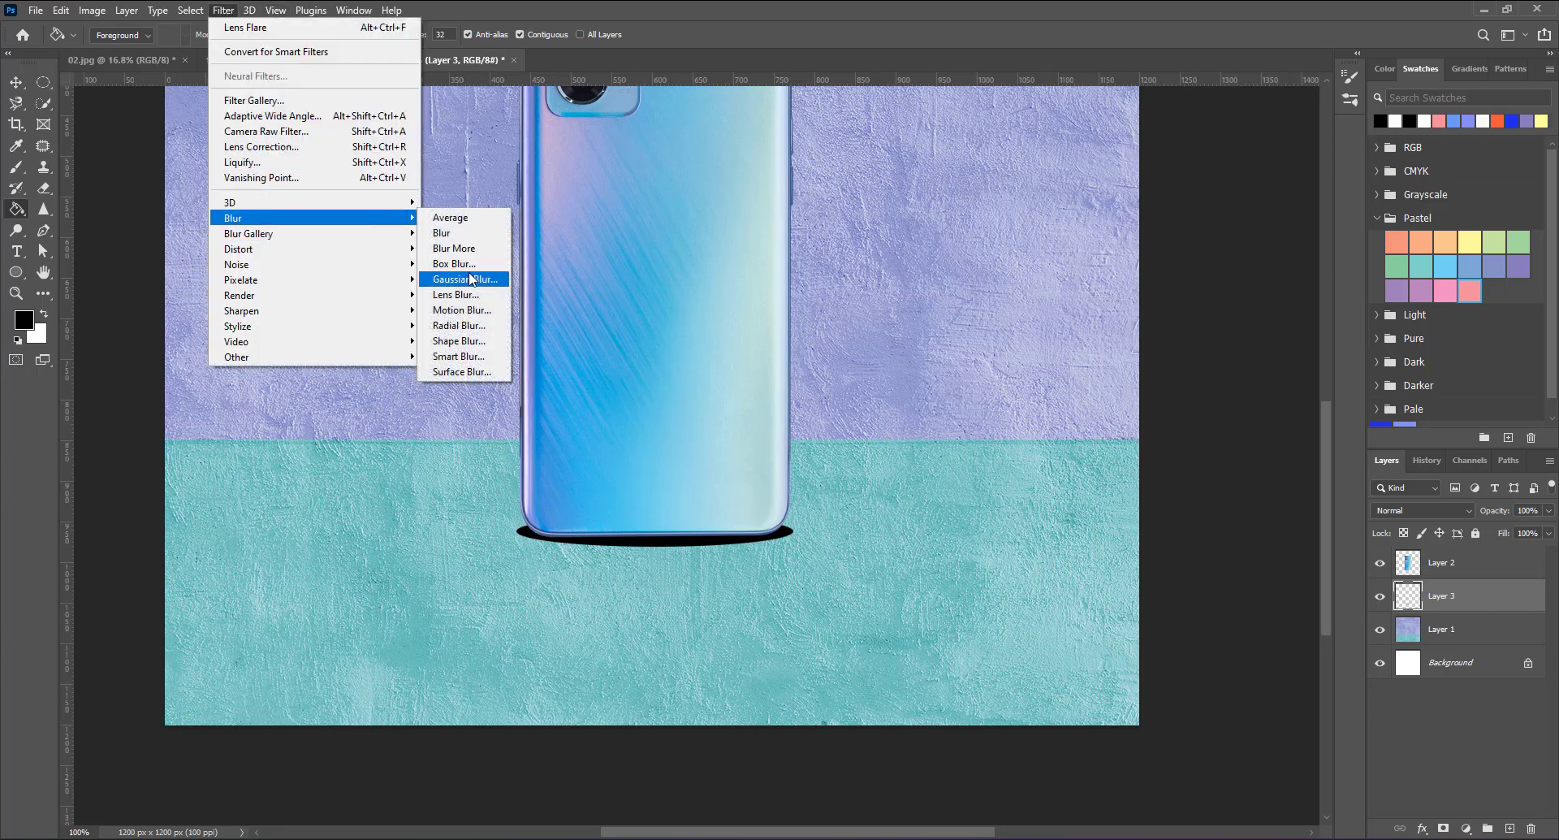
{"action": "left_click", "coordinate": [475, 280]}
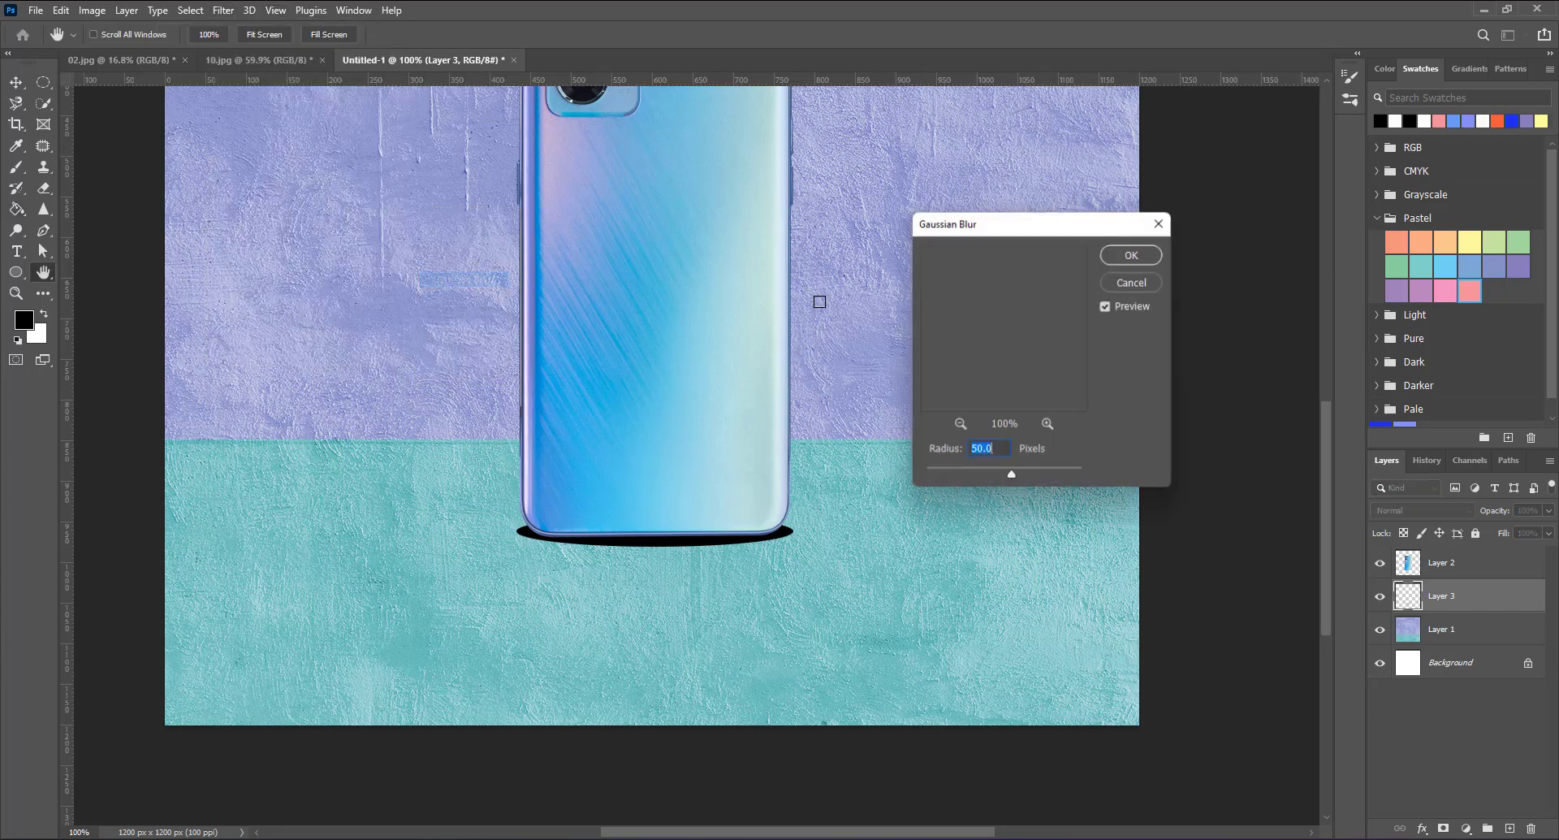
{"action": "left_click", "coordinate": [969, 474]}
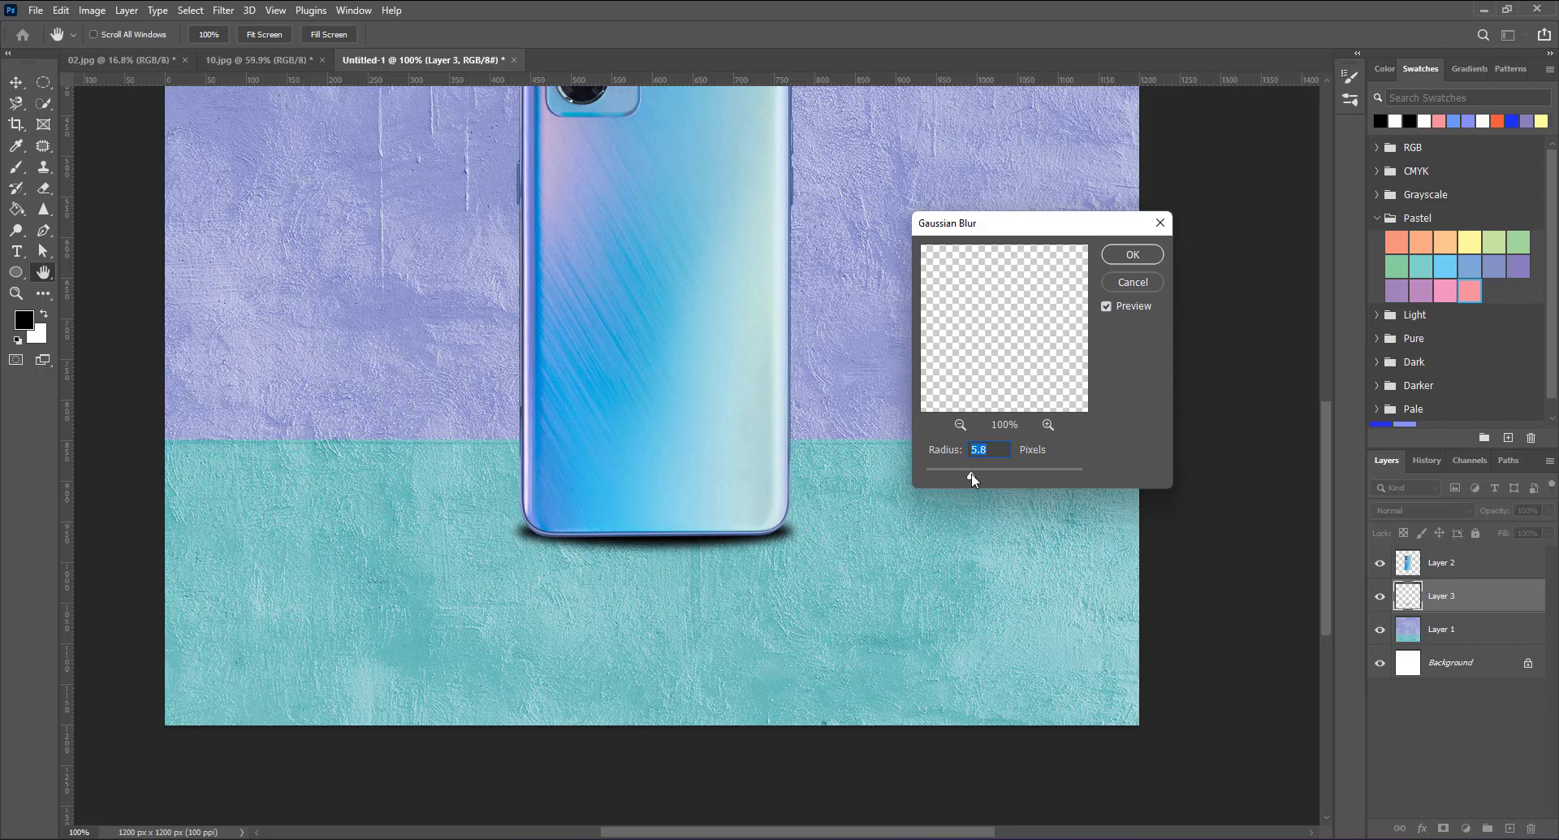
{"action": "left_click_drag", "start_coordinate": [976, 473], "coordinate": [979, 473]}
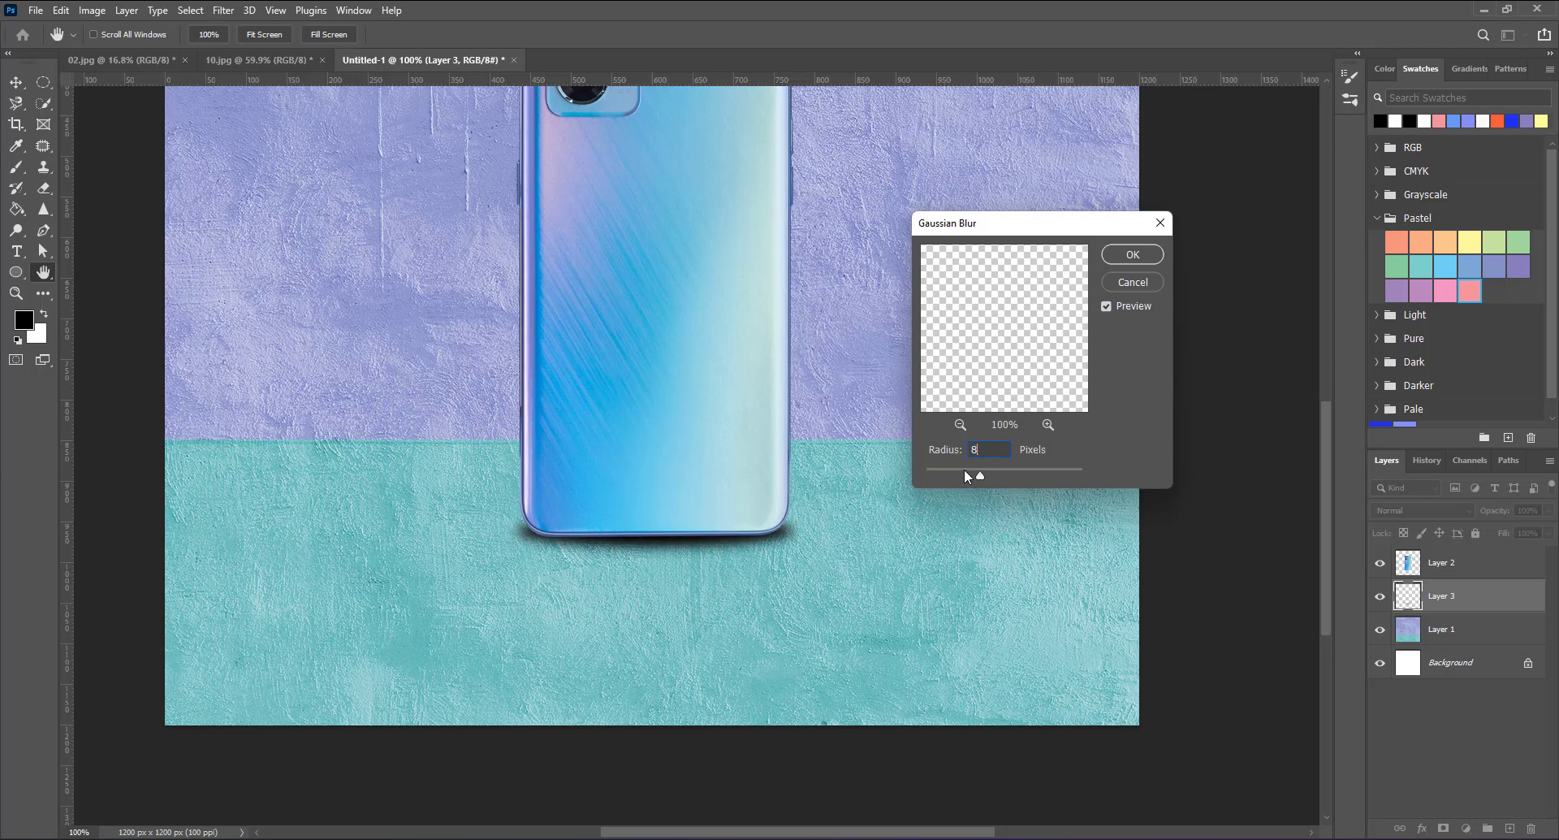
{"action": "left_click", "coordinate": [1129, 254]}
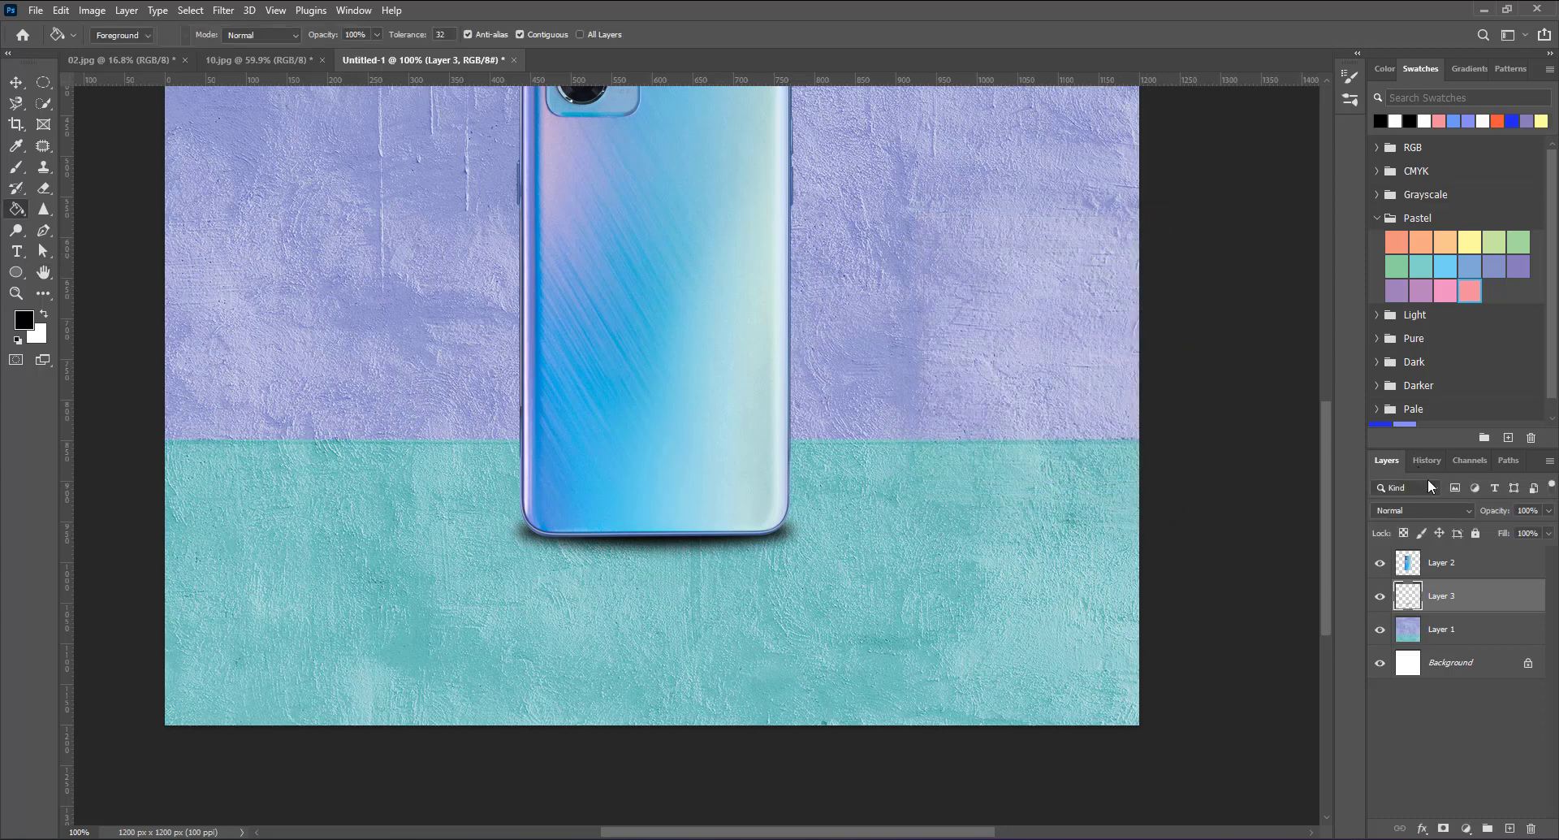
Step: Set the shadow layer to Multiply at 90% opacity, then reselect the phone's Layer 2
{"action": "left_click", "coordinate": [1470, 511]}
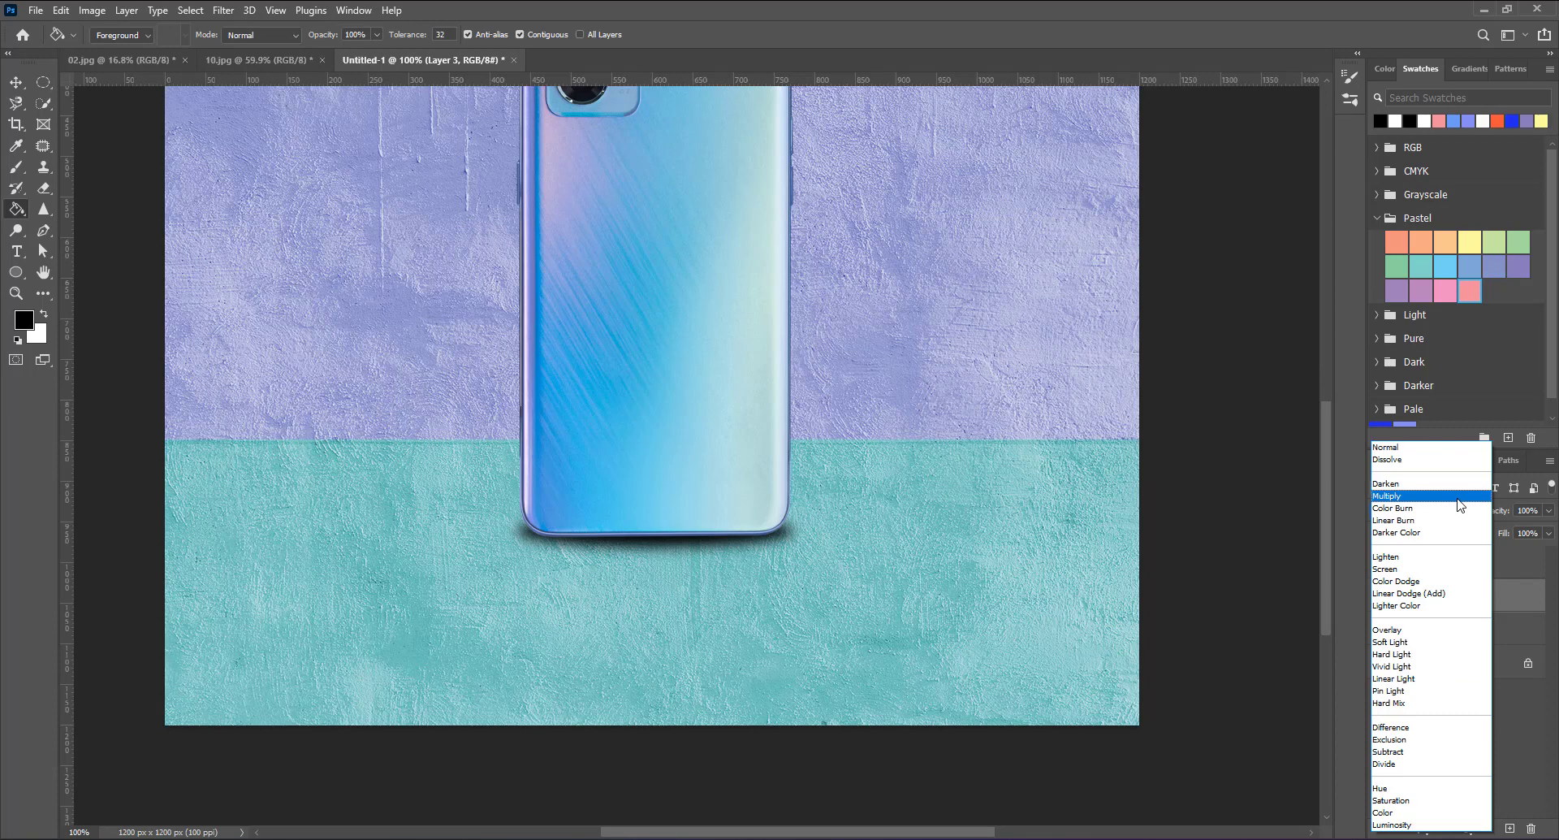
{"action": "left_click", "coordinate": [1458, 497]}
{"action": "key", "text": "ctrl+minus"}
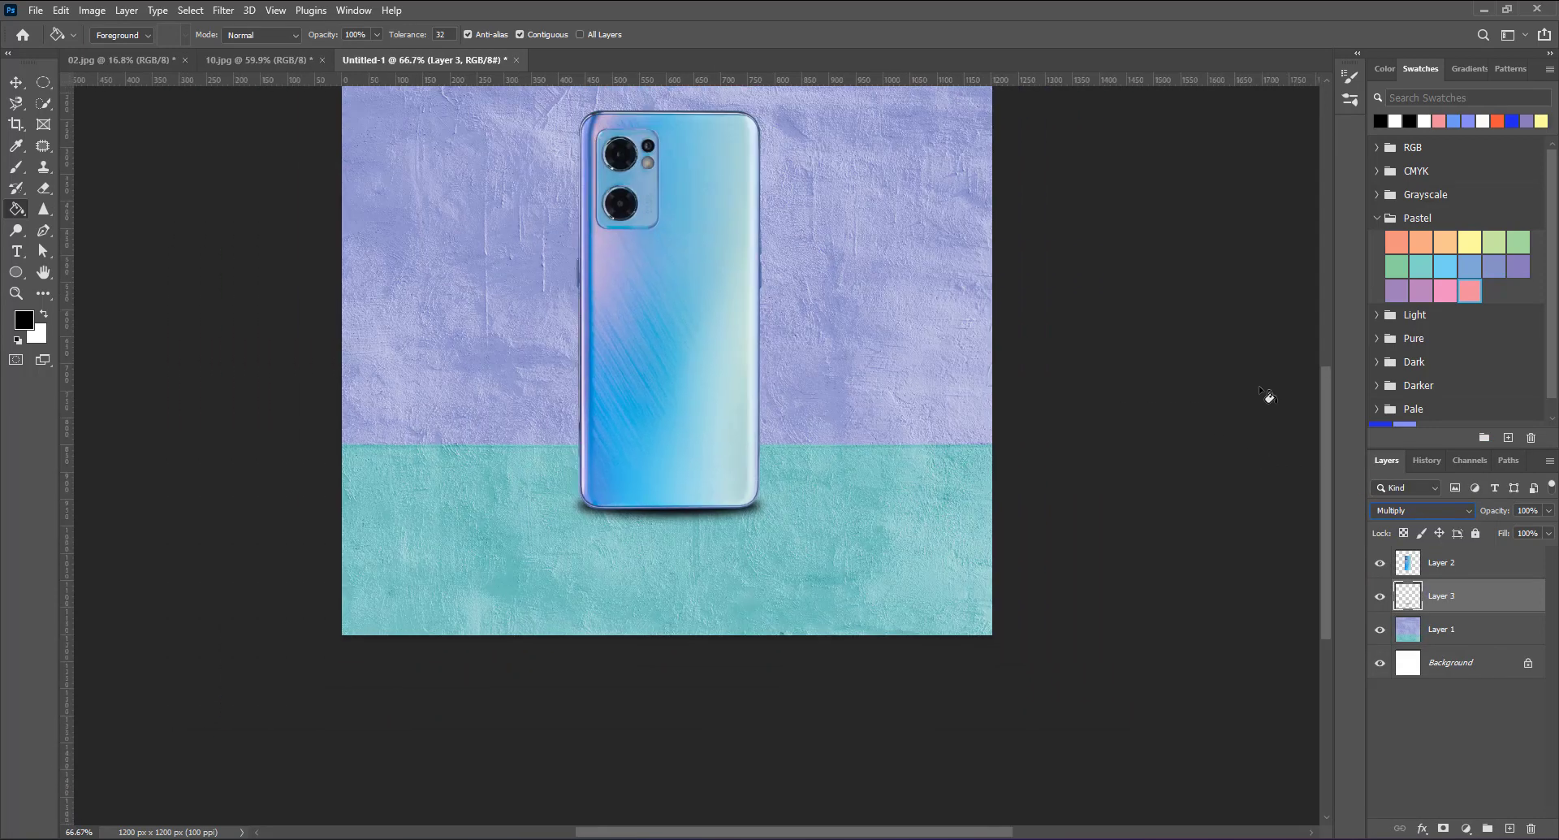
{"action": "left_click", "coordinate": [1548, 533]}
{"action": "left_click_drag", "start_coordinate": [1545, 532], "coordinate": [1540, 532]}
{"action": "left_click", "coordinate": [1534, 510]}
{"action": "type", "text": "90"}
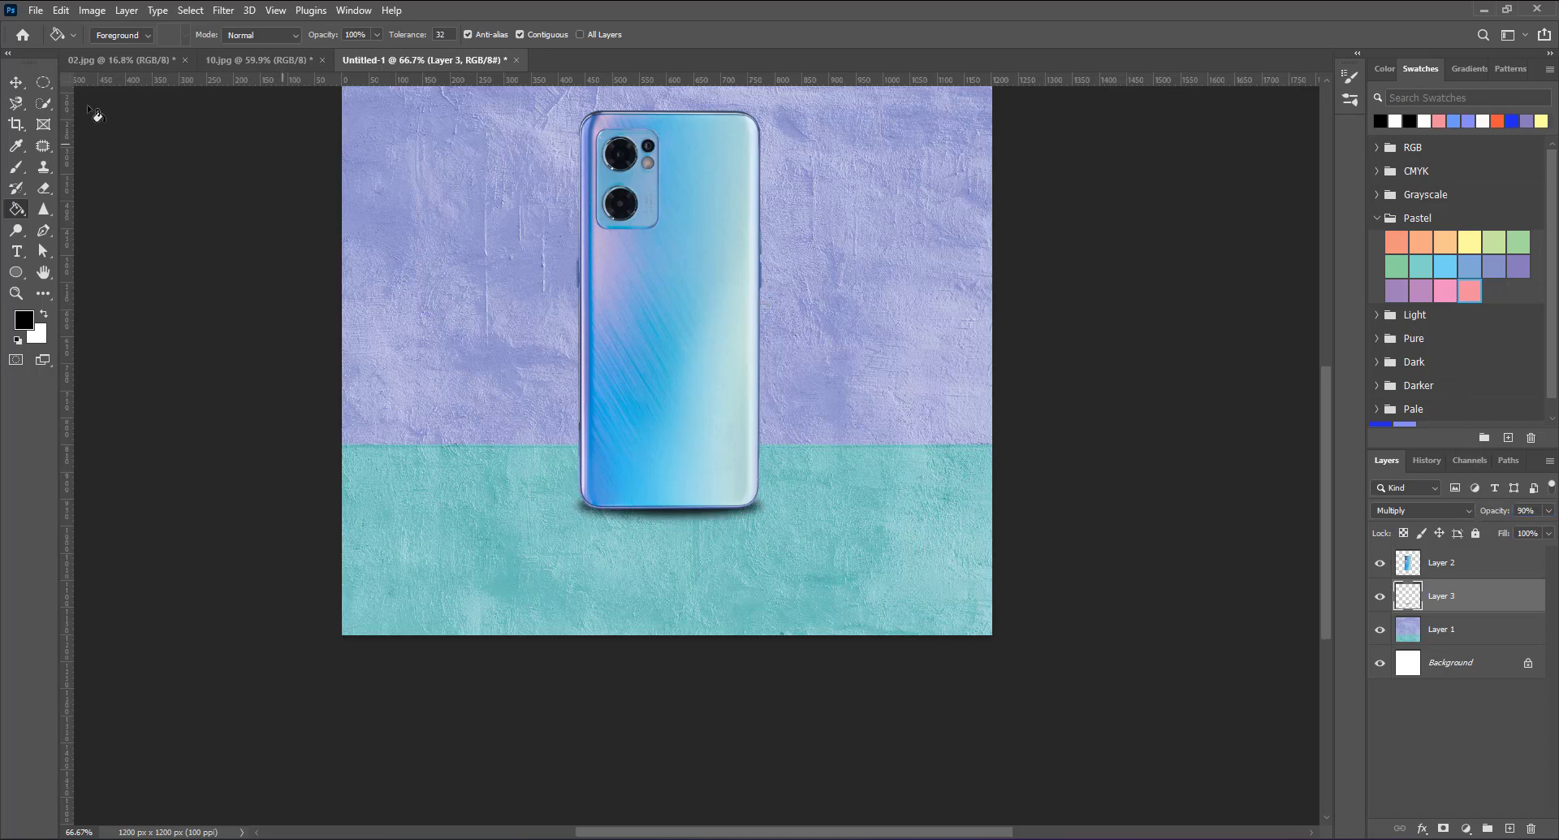
{"action": "left_click", "coordinate": [16, 82]}
{"action": "left_click", "coordinate": [637, 276]}
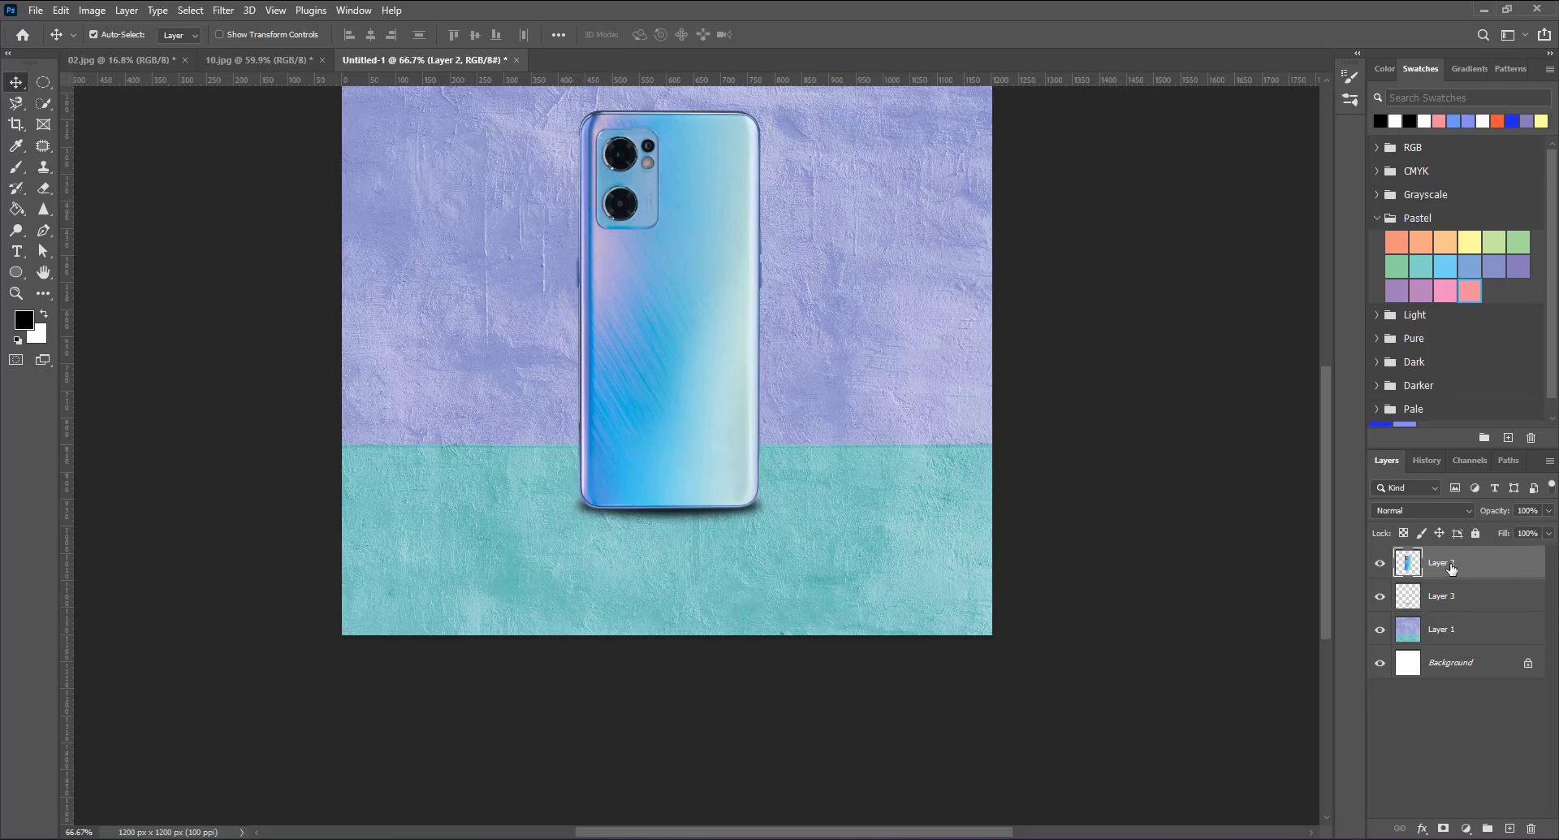
Step: Add a Drop Shadow effect to the phone layer and move the Layer Style dialog aside
{"action": "left_click", "coordinate": [1423, 828]}
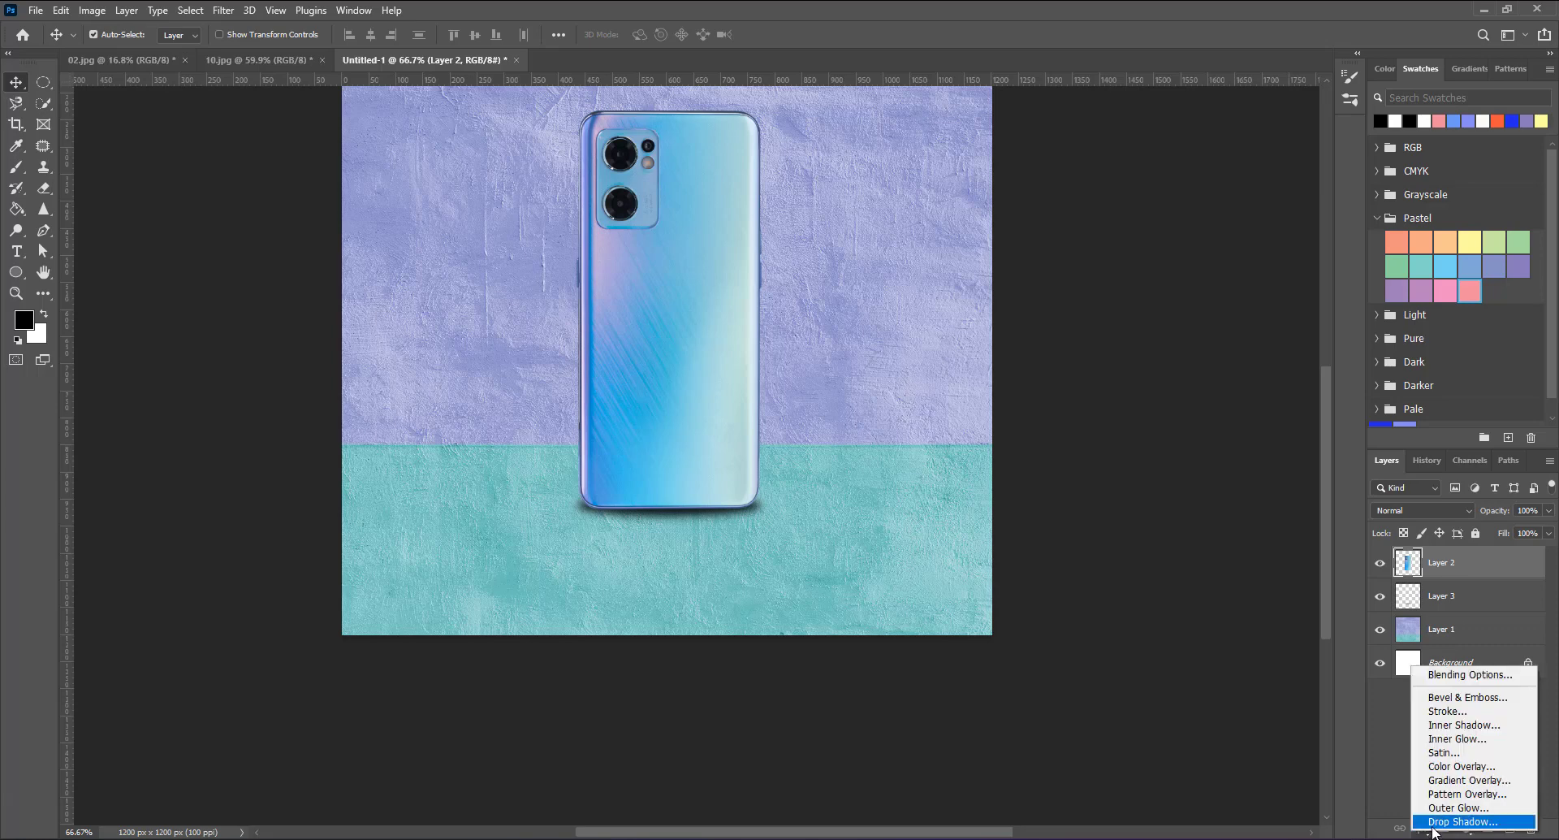
{"action": "left_click", "coordinate": [1433, 825]}
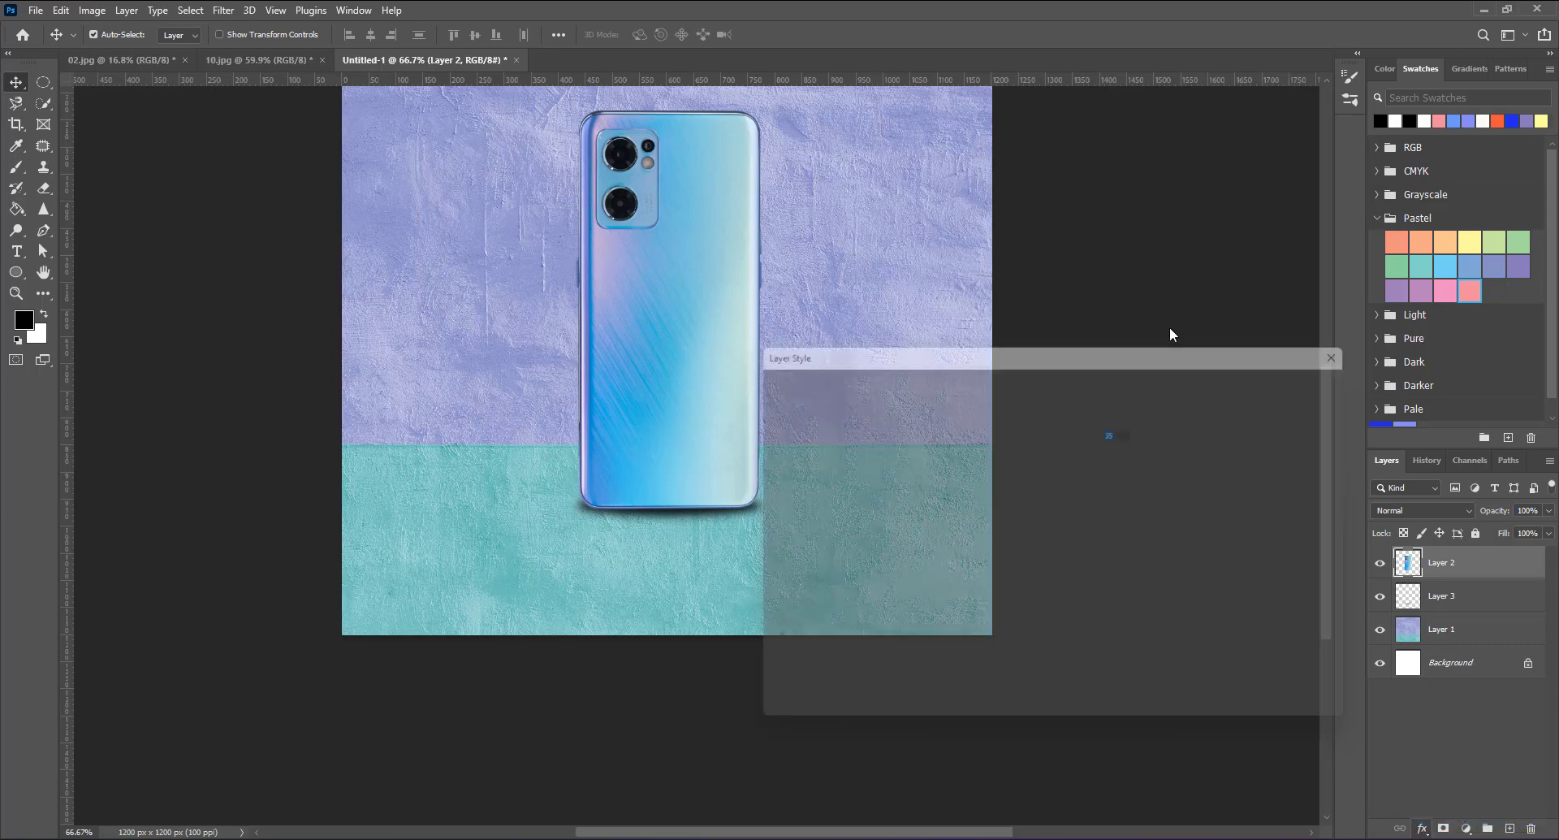
{"action": "left_click_drag", "start_coordinate": [1108, 352], "coordinate": [1240, 177]}
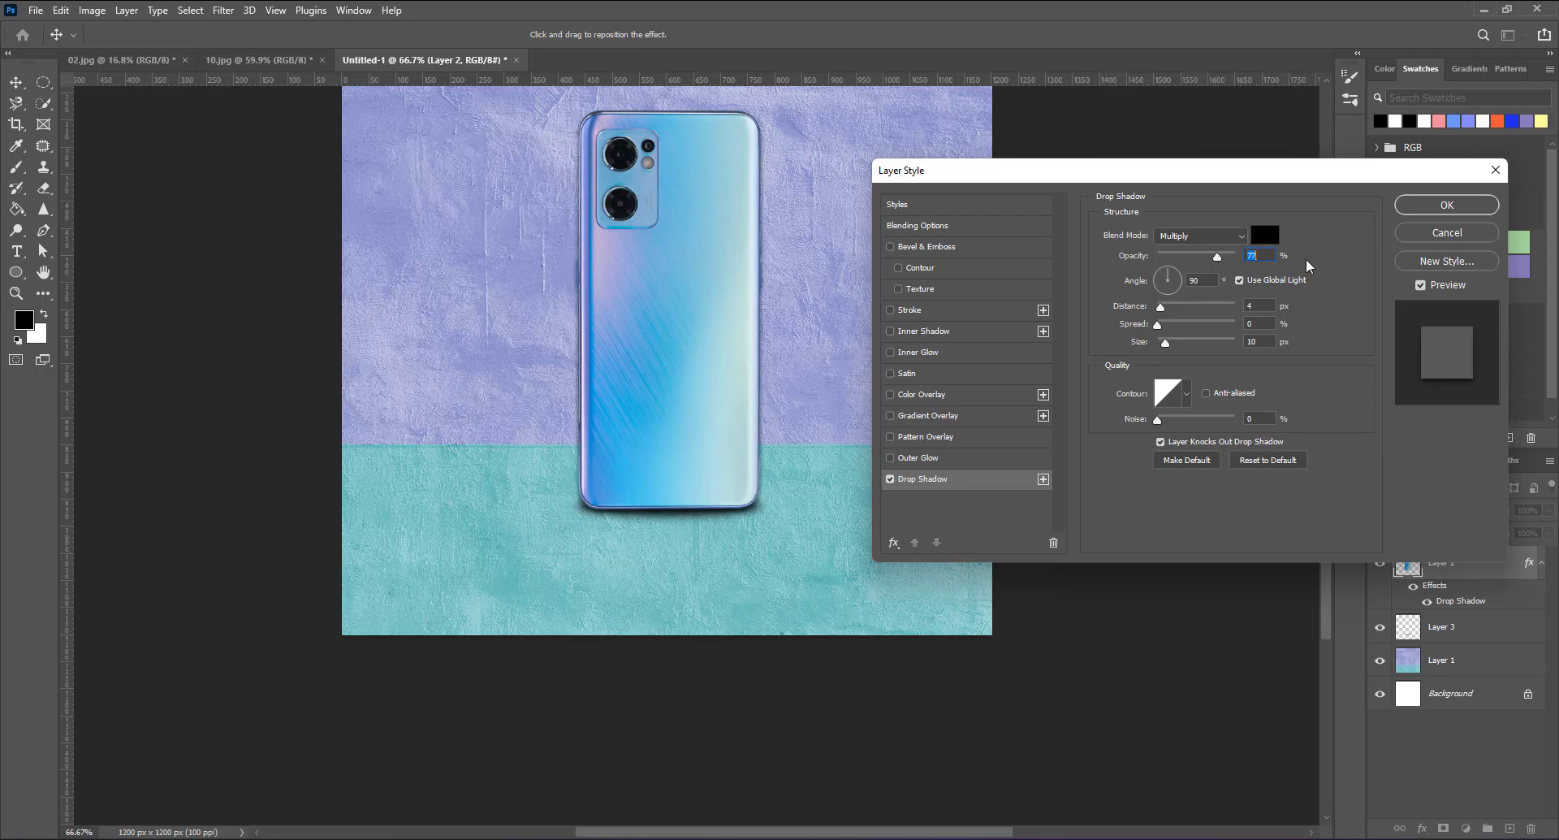
Step: Set the drop shadow colour to dark grey #1d1e1e after trying lavender and blue
{"action": "left_click", "coordinate": [1263, 236]}
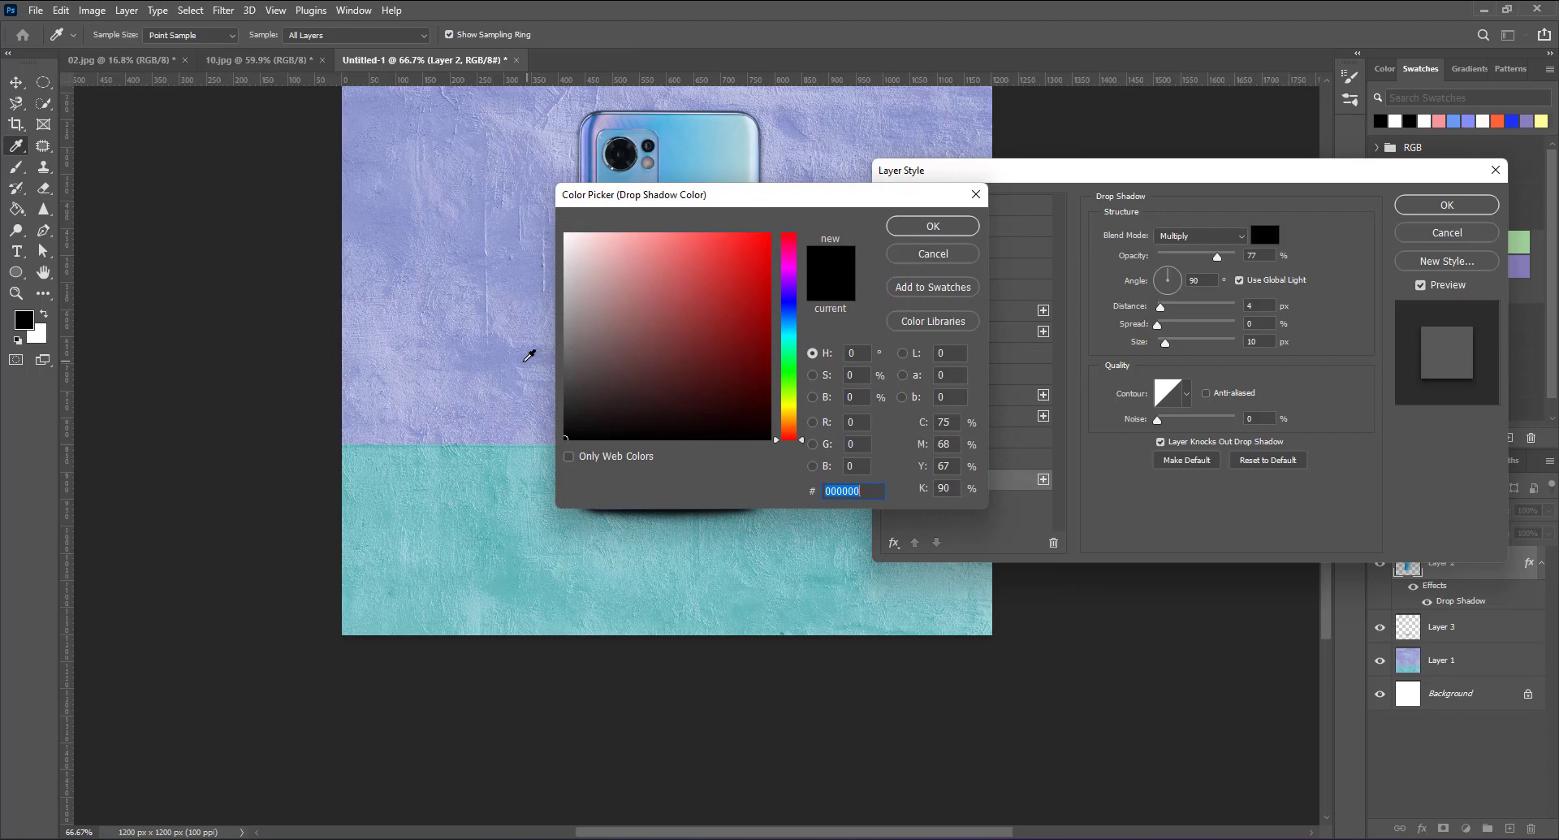
{"action": "left_click", "coordinate": [524, 361]}
{"action": "left_click_drag", "start_coordinate": [741, 200], "coordinate": [1109, 253]}
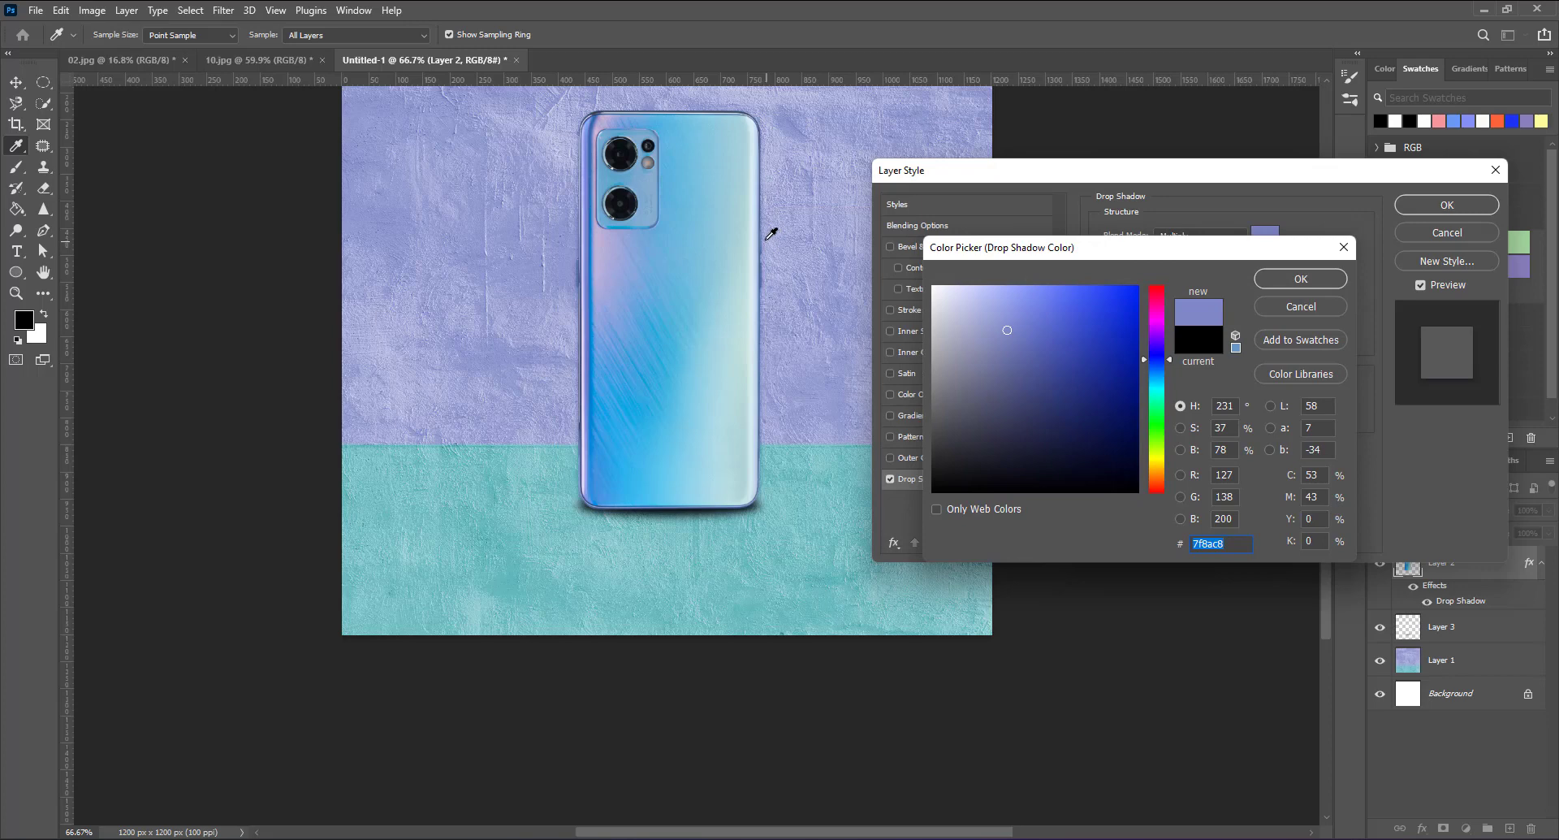
{"action": "key", "text": "ctrl+plus"}
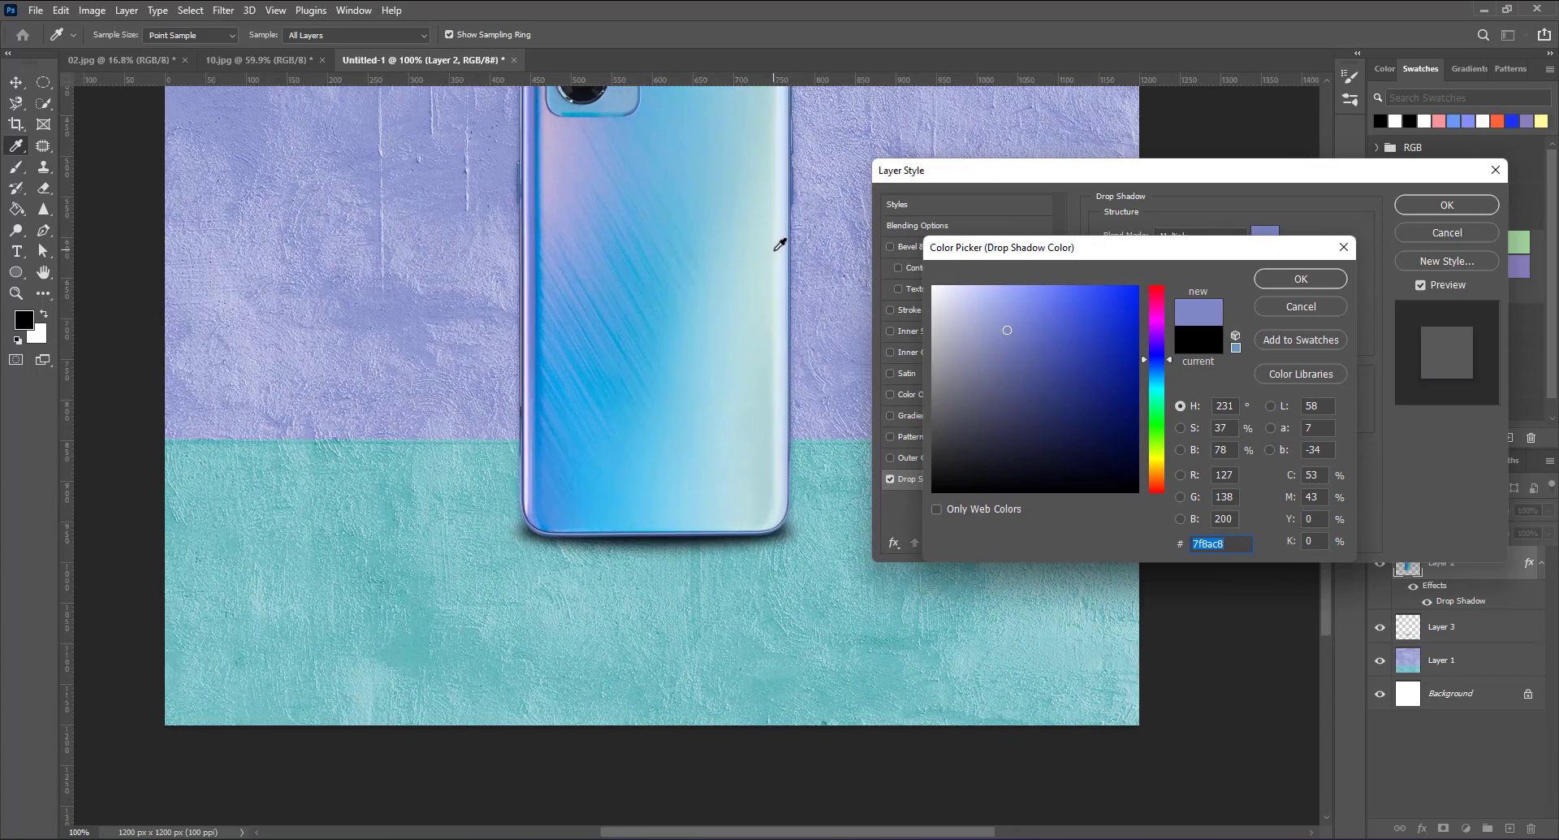
{"action": "left_click_drag", "start_coordinate": [766, 251], "coordinate": [705, 425]}
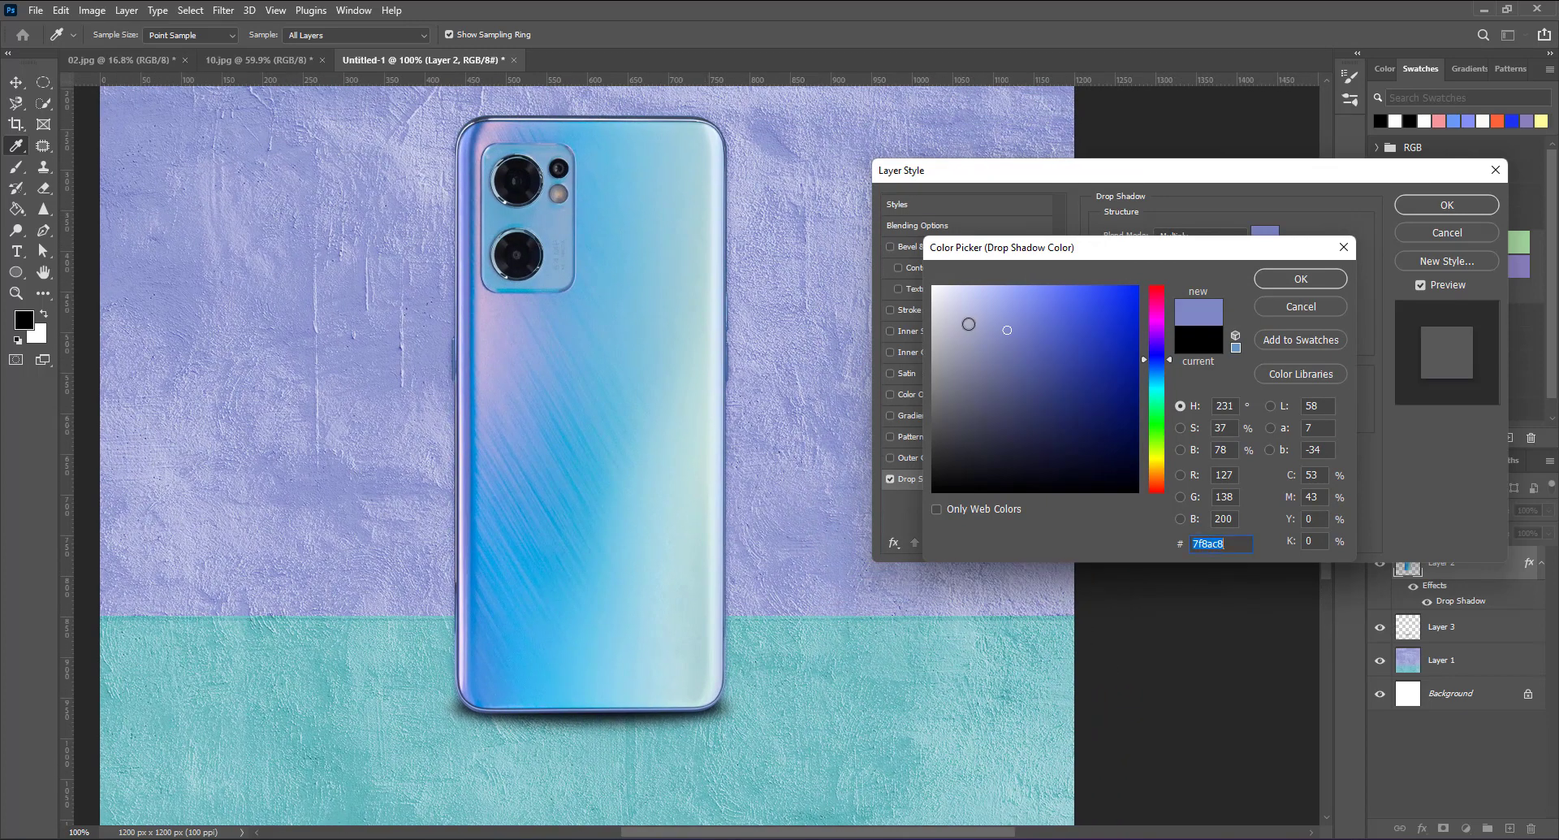
{"action": "left_click", "coordinate": [1034, 327]}
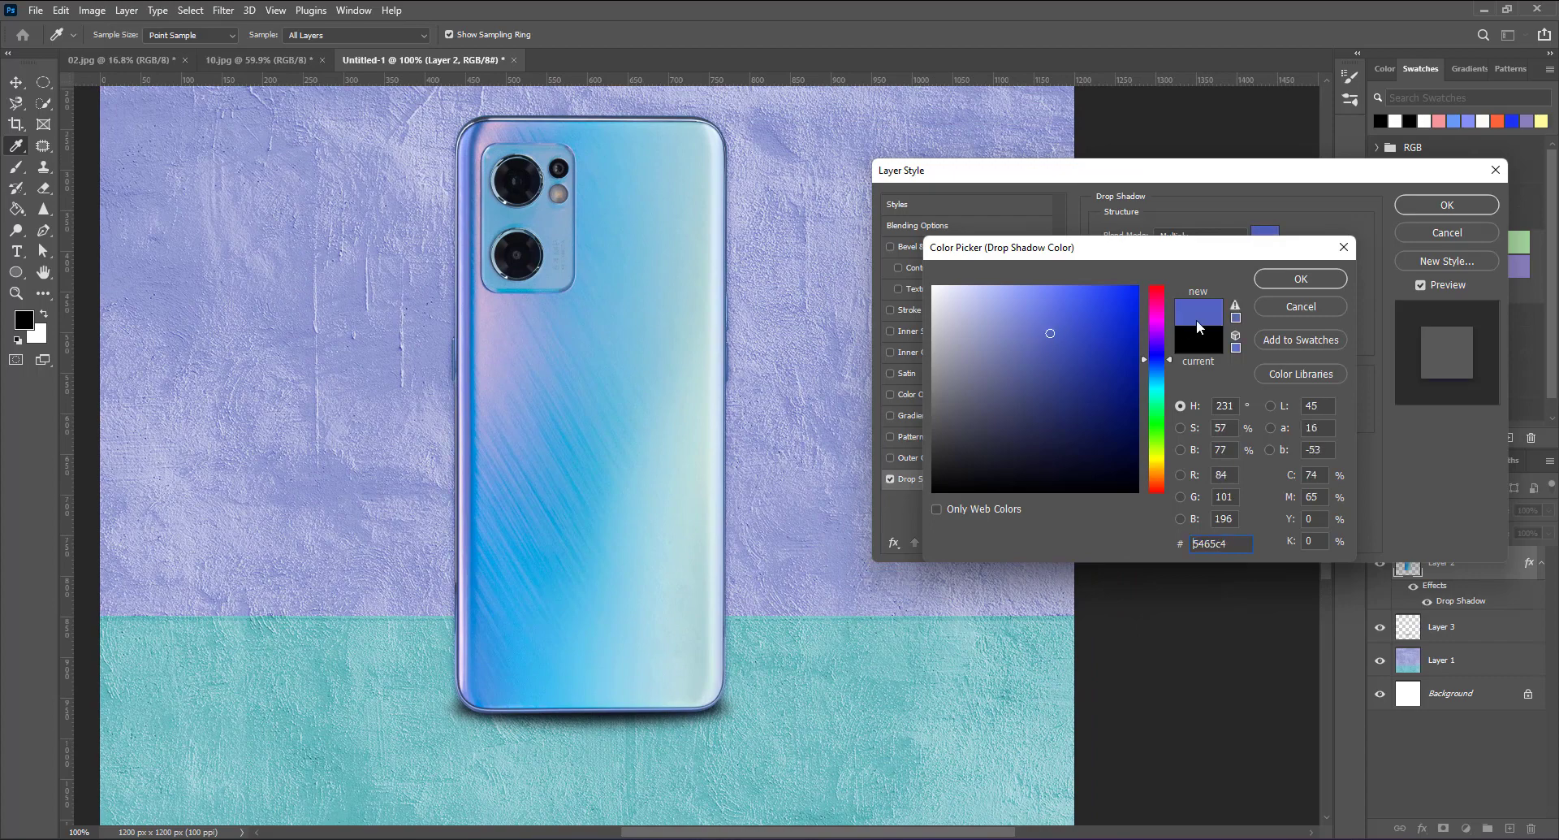
{"action": "left_click", "coordinate": [1278, 280]}
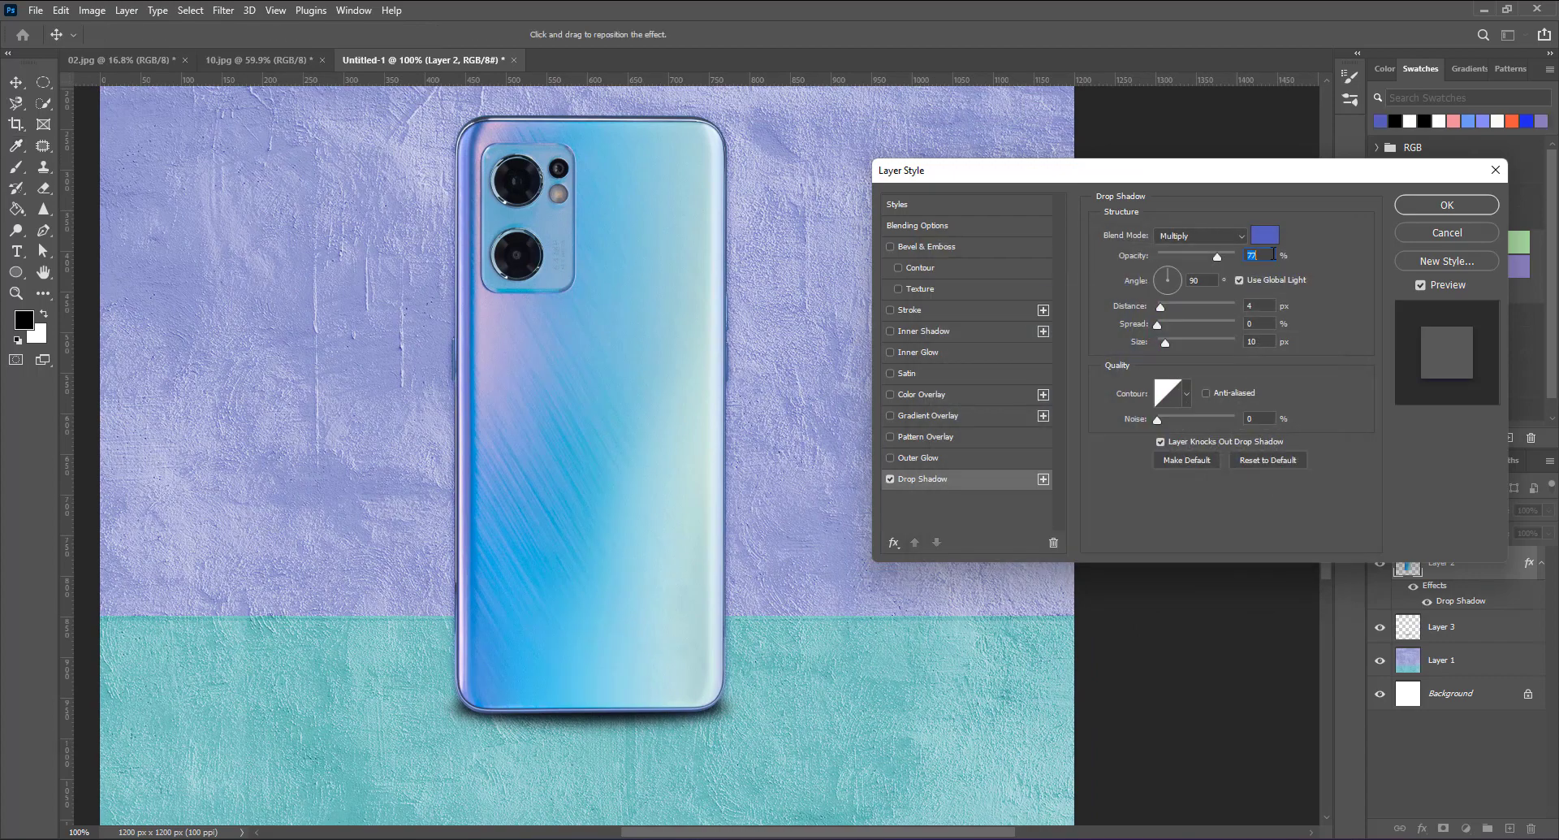
{"action": "left_click", "coordinate": [1265, 237]}
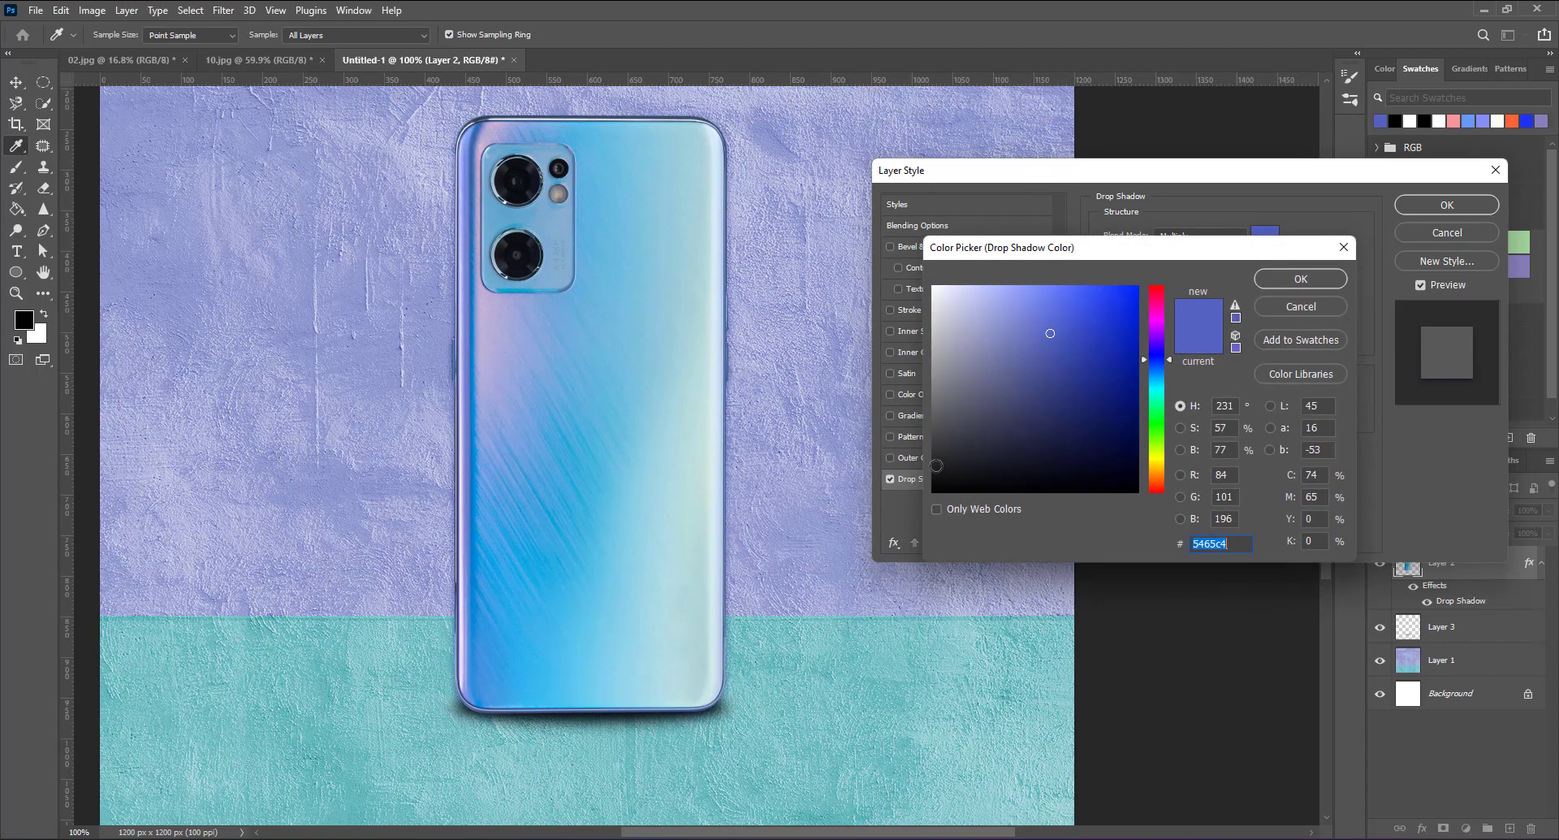
{"action": "left_click", "coordinate": [936, 468]}
{"action": "left_click", "coordinate": [1314, 276]}
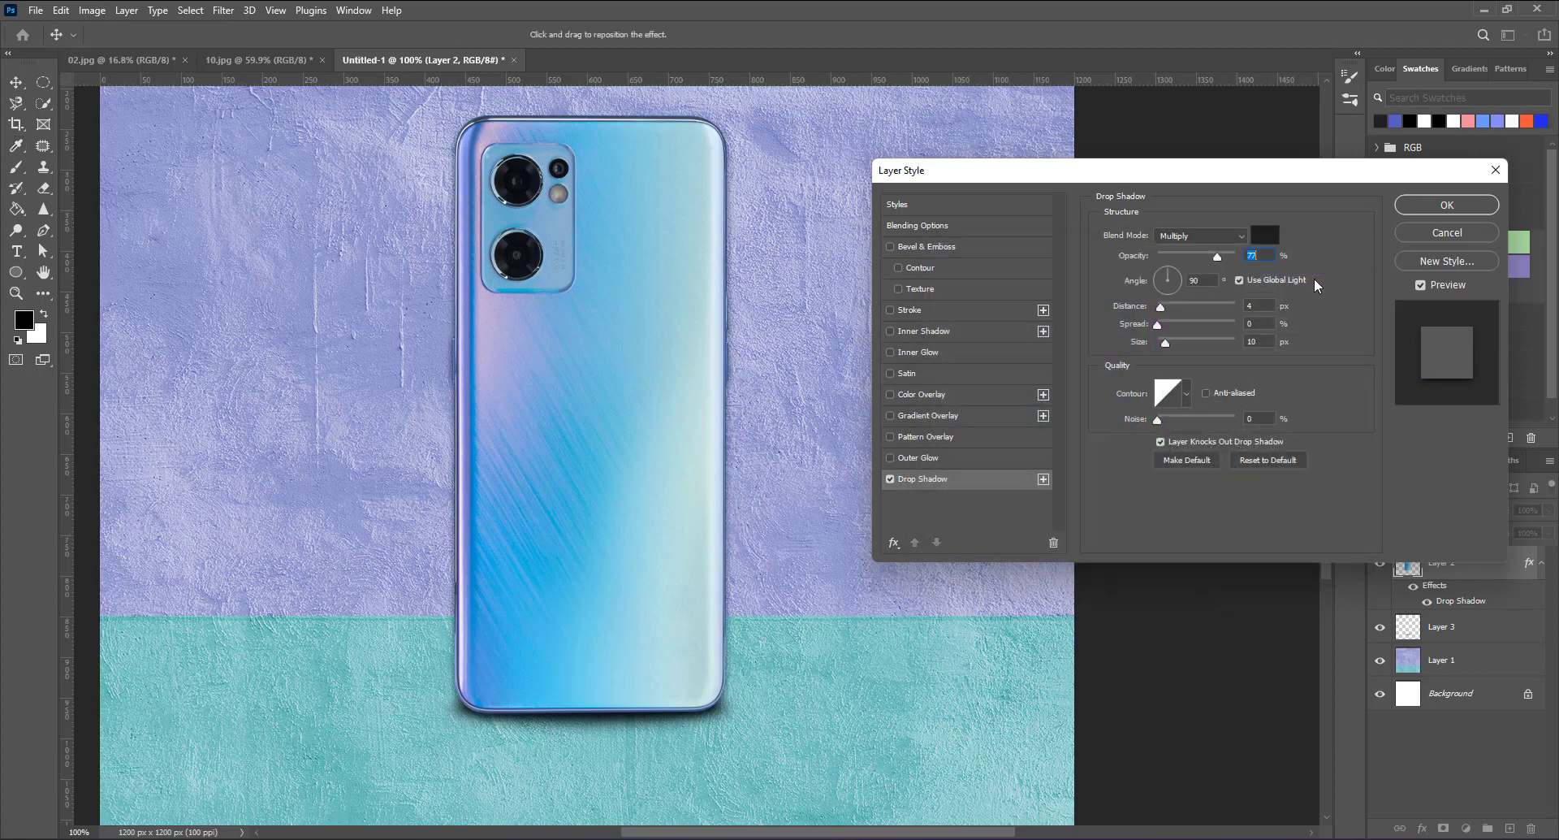
Step: Rotate the drop shadow angle to about -22°, experimenting with the offset
{"action": "left_click", "coordinate": [1164, 279]}
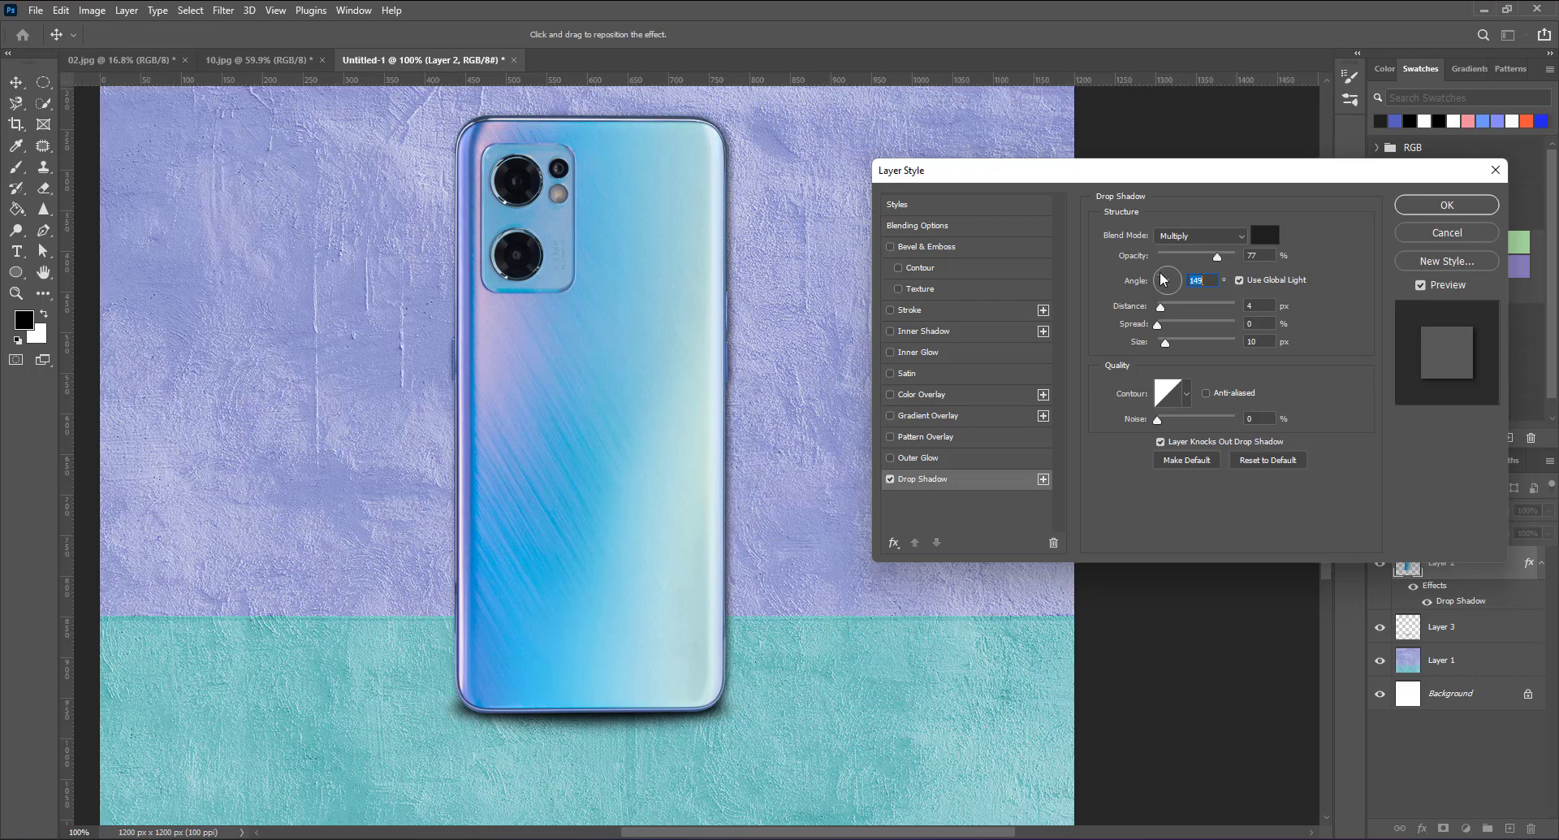
{"action": "left_click", "coordinate": [1177, 267]}
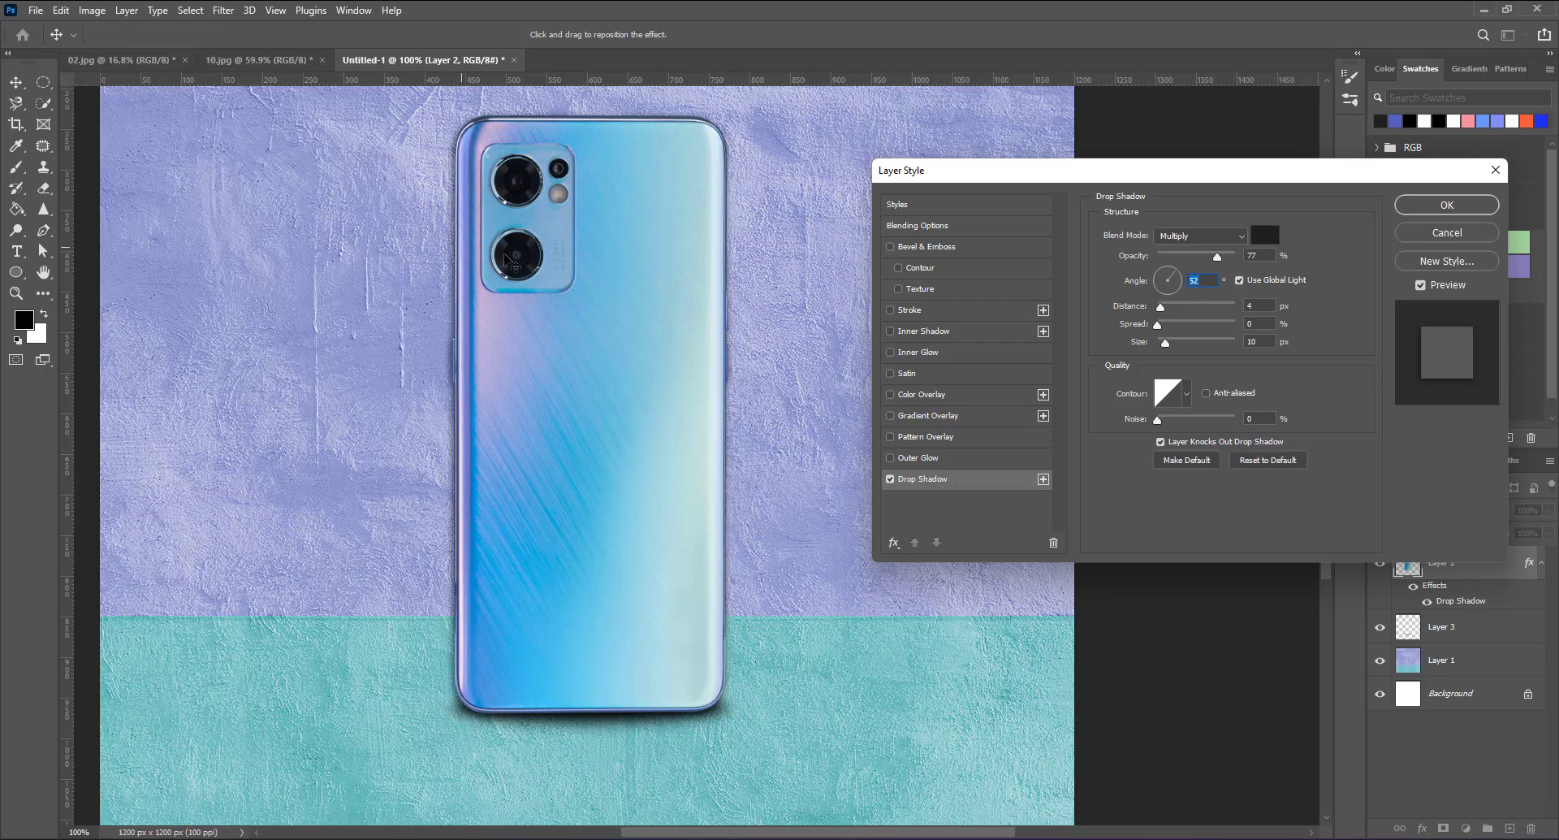
{"action": "left_click", "coordinate": [1167, 276]}
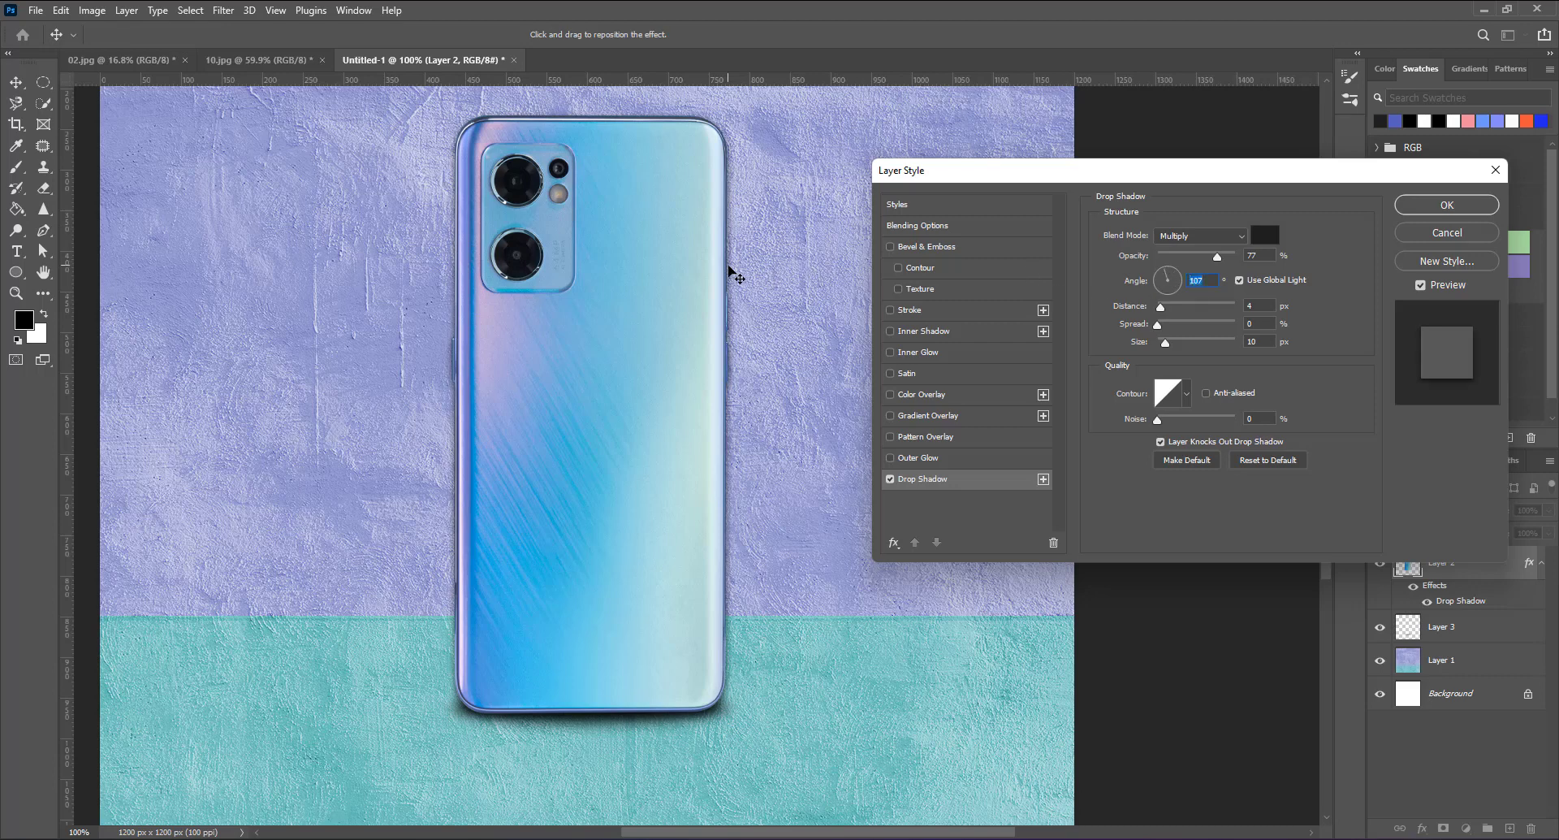
{"action": "left_click", "coordinate": [1171, 271]}
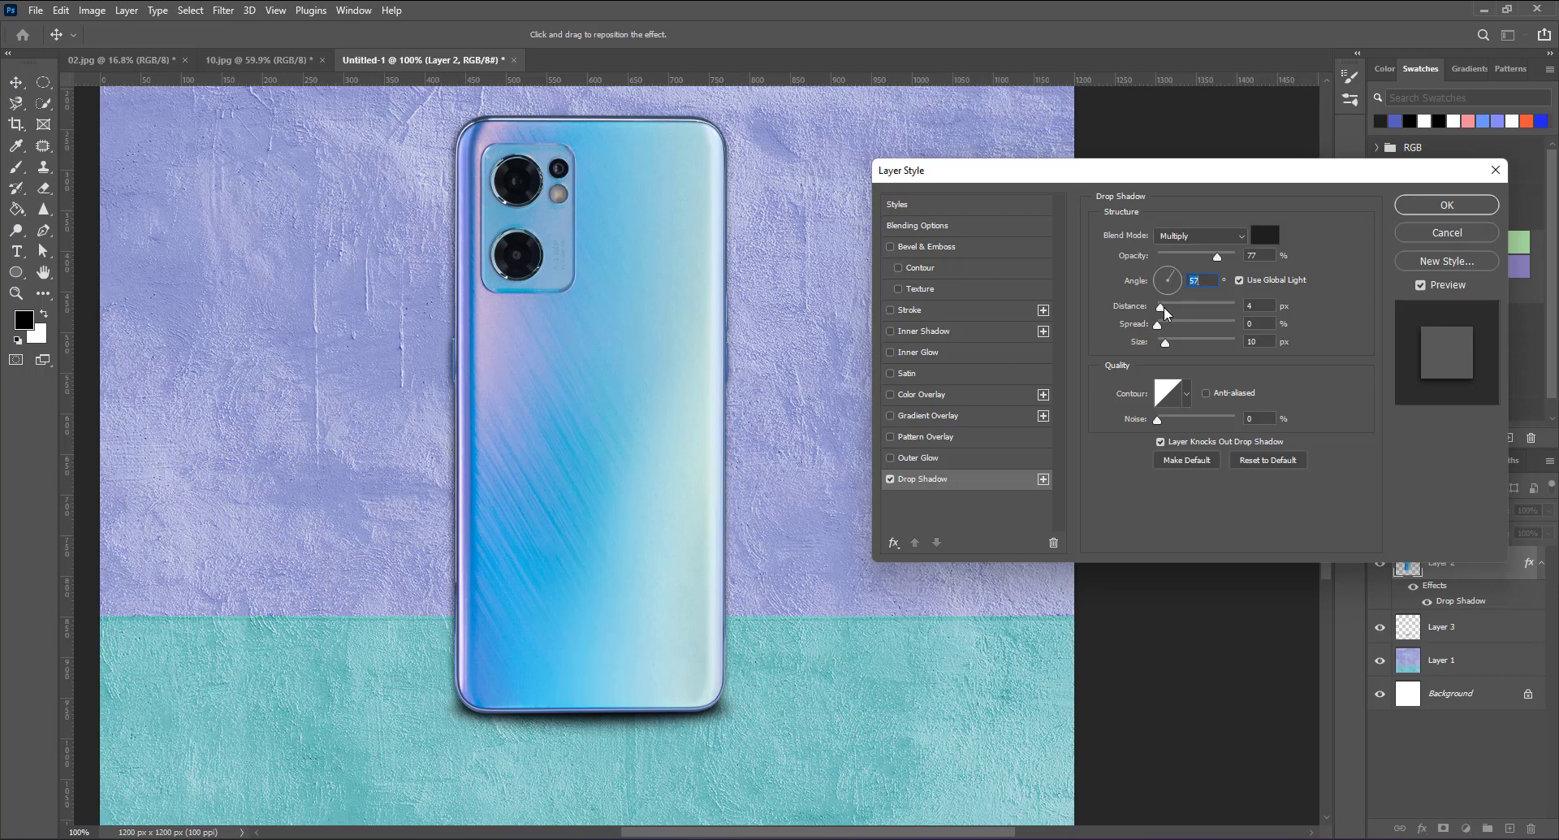
{"action": "left_click_drag", "start_coordinate": [1163, 306], "coordinate": [1174, 311]}
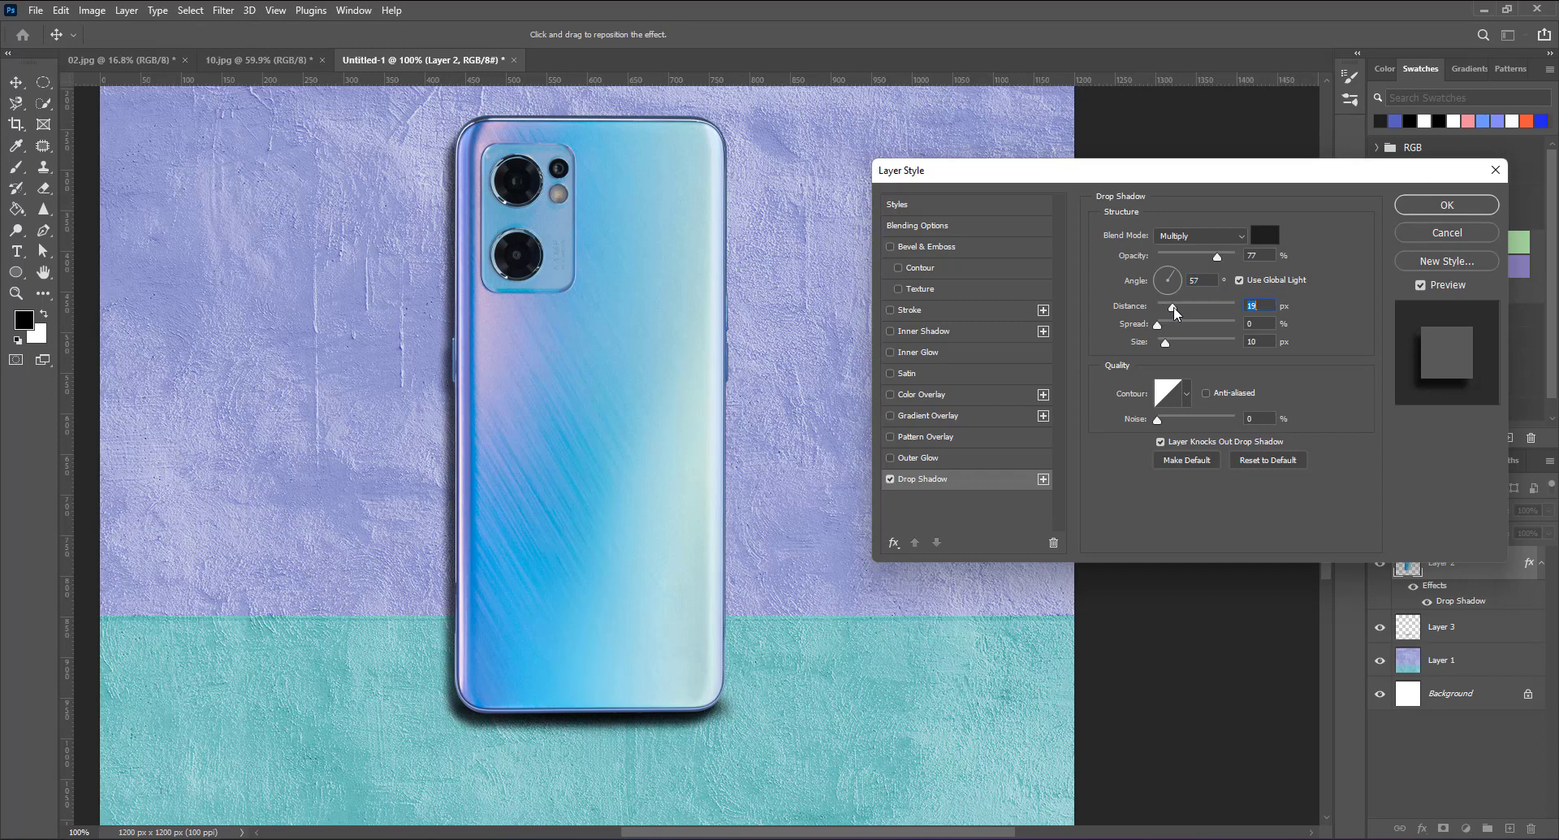
{"action": "left_click", "coordinate": [1172, 268]}
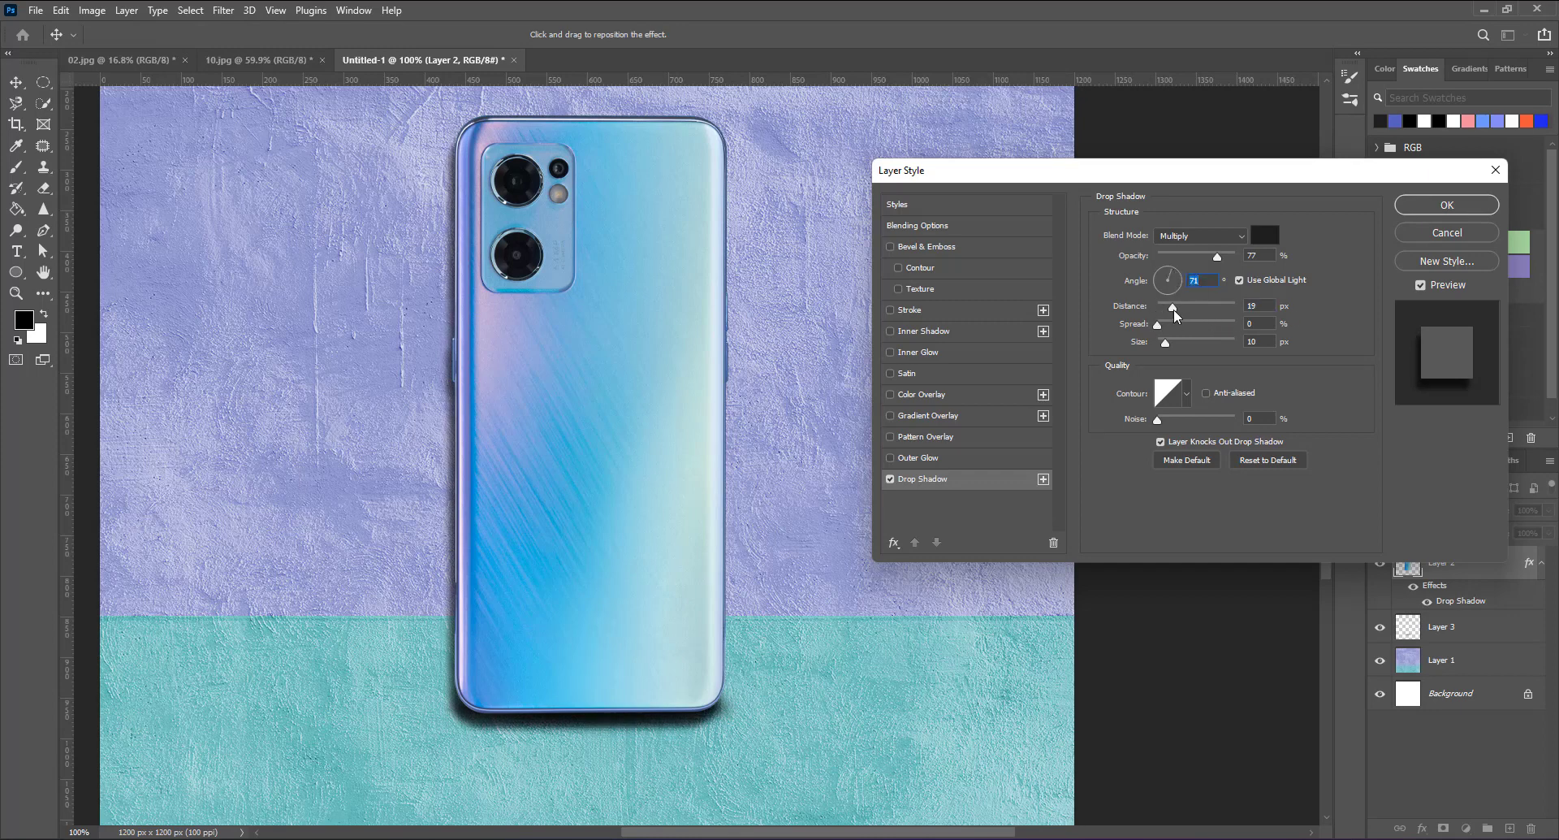
{"action": "mouse_move", "coordinate": [1173, 309]}
{"action": "left_mouse_down"}
{"action": "mouse_move", "coordinate": [1225, 308]}
{"action": "mouse_move", "coordinate": [1167, 310]}
{"action": "mouse_move", "coordinate": [1180, 297]}
{"action": "left_mouse_up"}
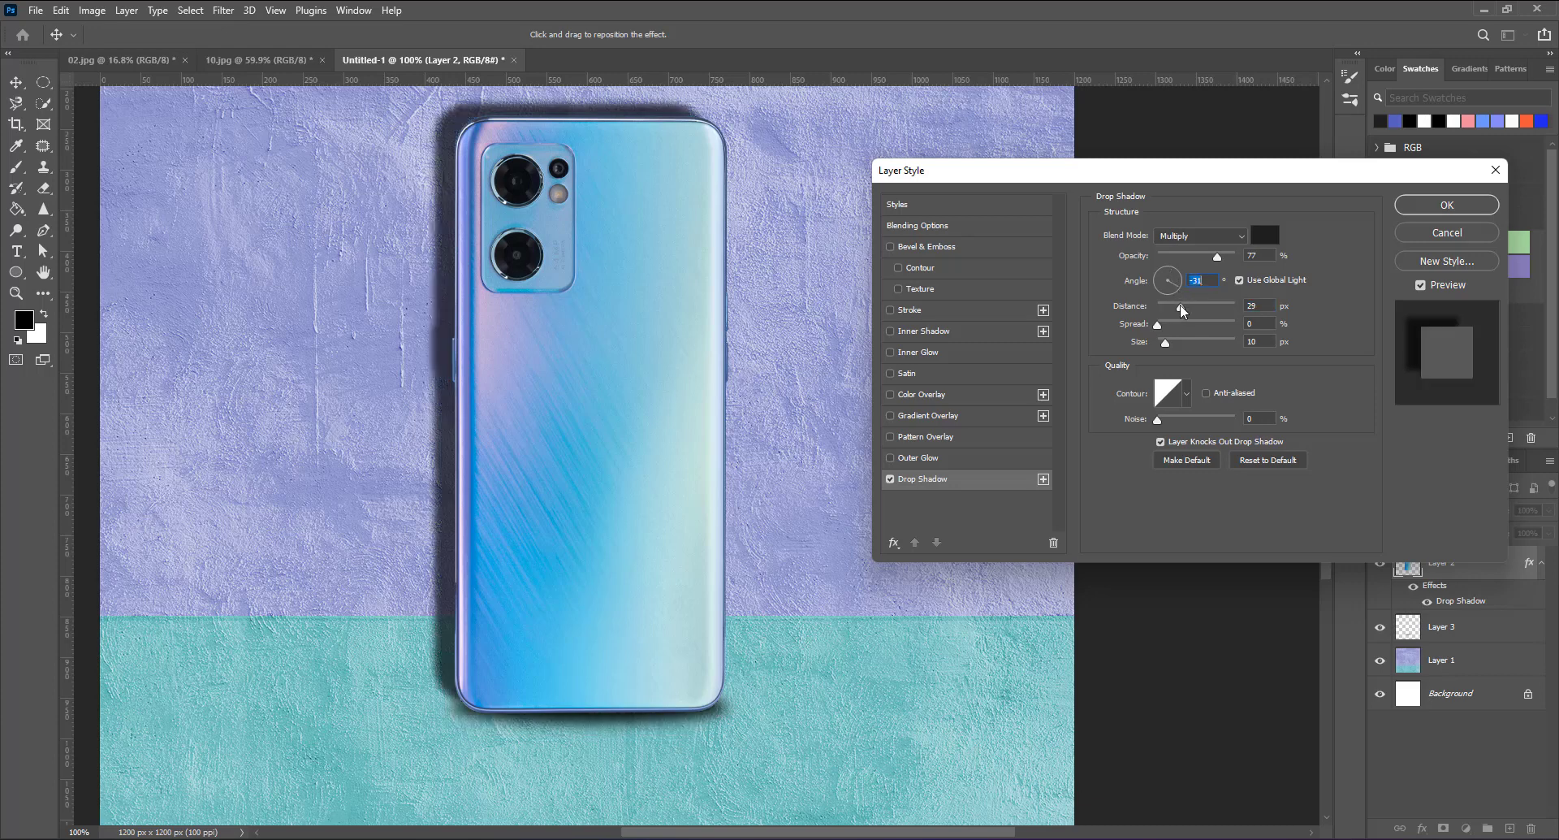
{"action": "left_click_drag", "start_coordinate": [1181, 306], "coordinate": [1176, 285]}
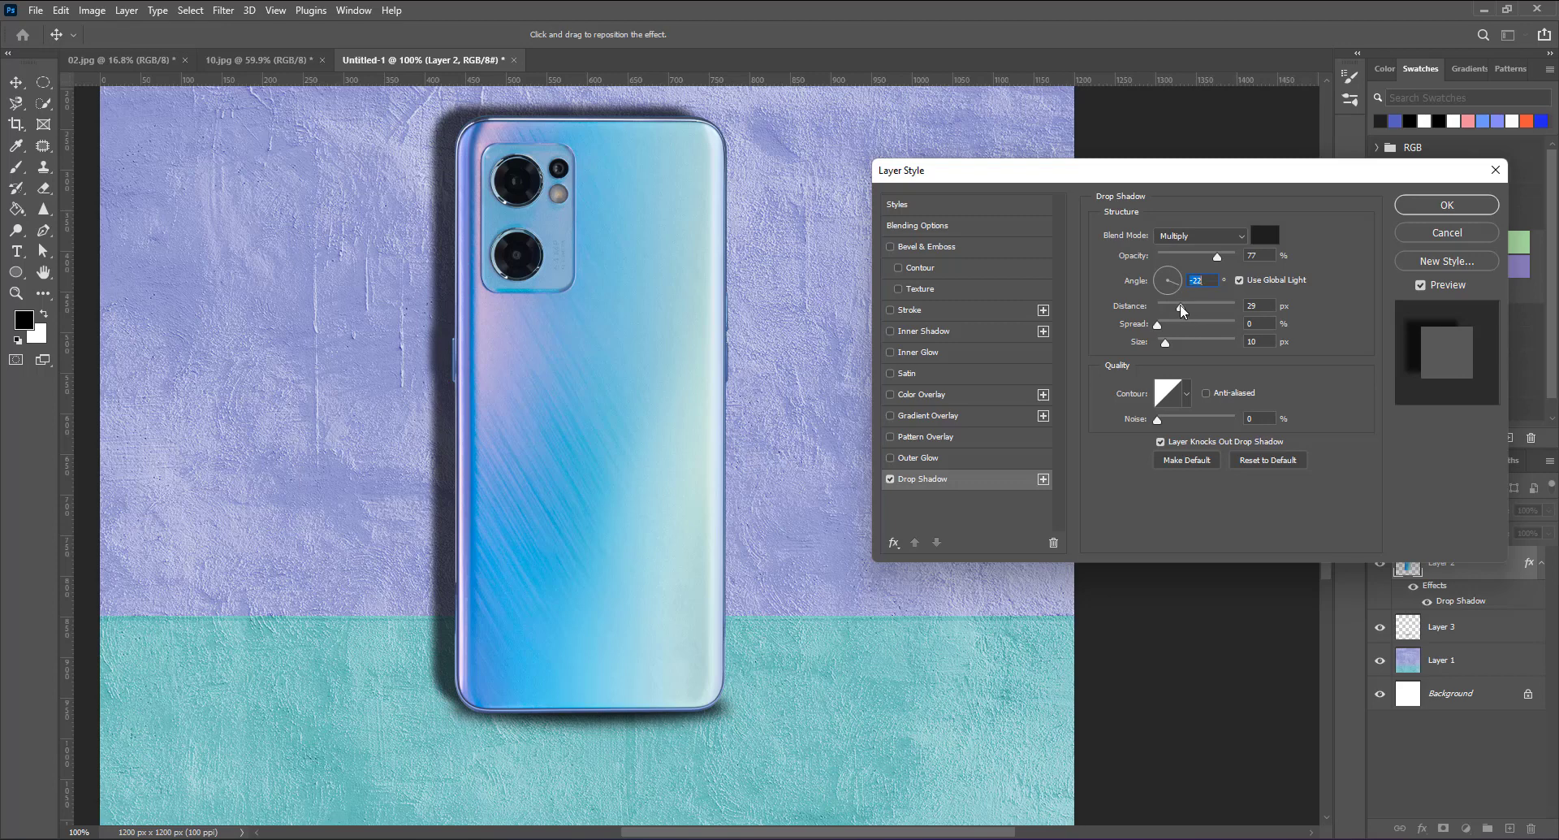
Step: Set shadow distance 15 px, spread about 14%, size 38 px, and apply
{"action": "left_click_drag", "start_coordinate": [1180, 306], "coordinate": [1173, 307]}
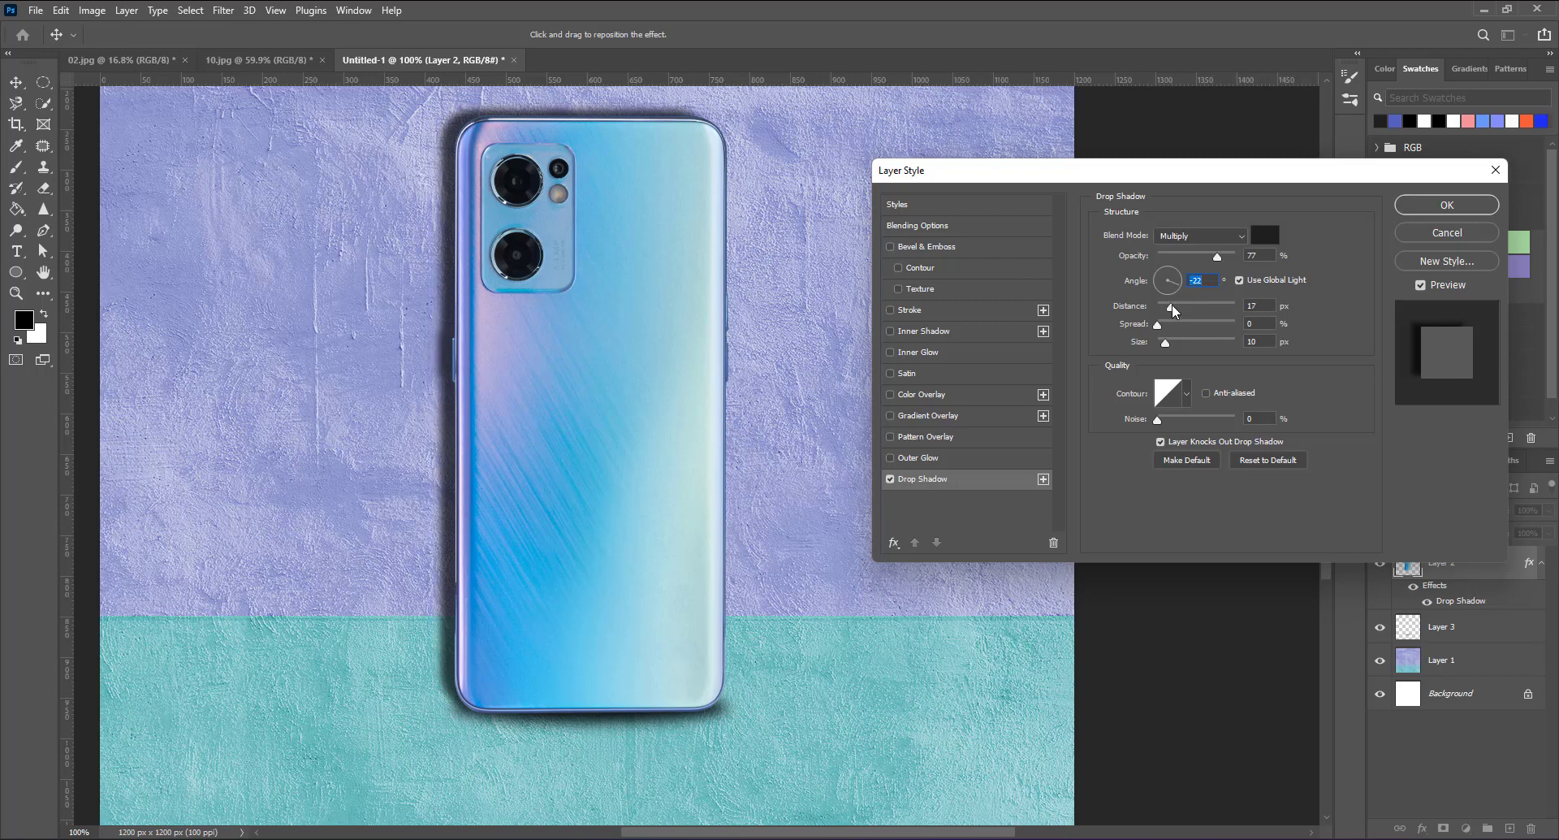
{"action": "mouse_move", "coordinate": [1172, 306]}
{"action": "left_mouse_down"}
{"action": "mouse_move", "coordinate": [1176, 325]}
{"action": "mouse_move", "coordinate": [1226, 325]}
{"action": "mouse_move", "coordinate": [1167, 330]}
{"action": "left_mouse_up"}
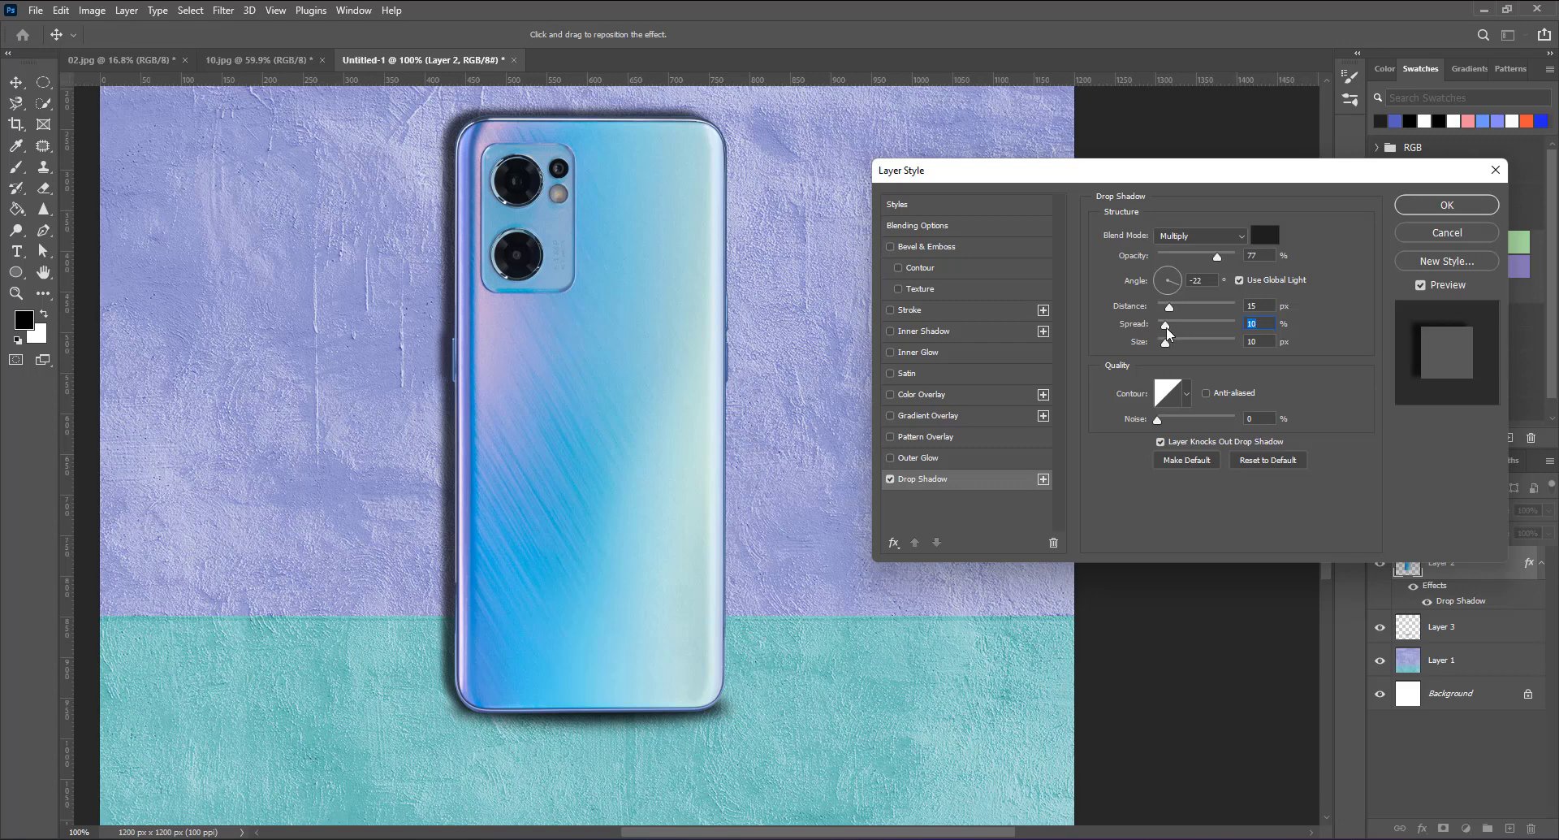
{"action": "left_click_drag", "start_coordinate": [1167, 331], "coordinate": [1171, 345]}
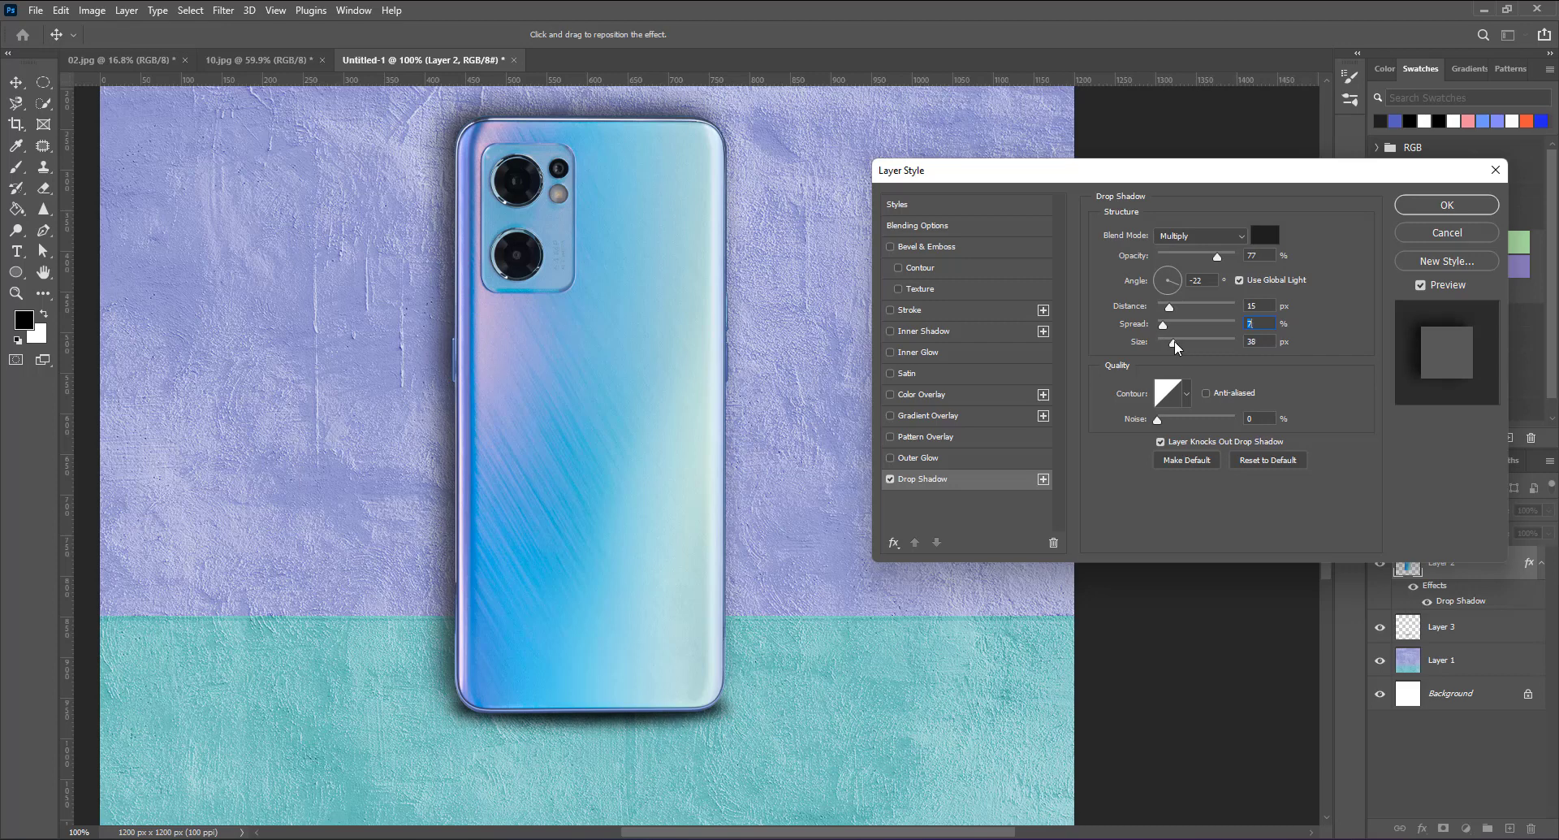
{"action": "left_click_drag", "start_coordinate": [1165, 326], "coordinate": [1170, 327]}
{"action": "left_click", "coordinate": [1169, 325]}
{"action": "left_click", "coordinate": [1414, 201]}
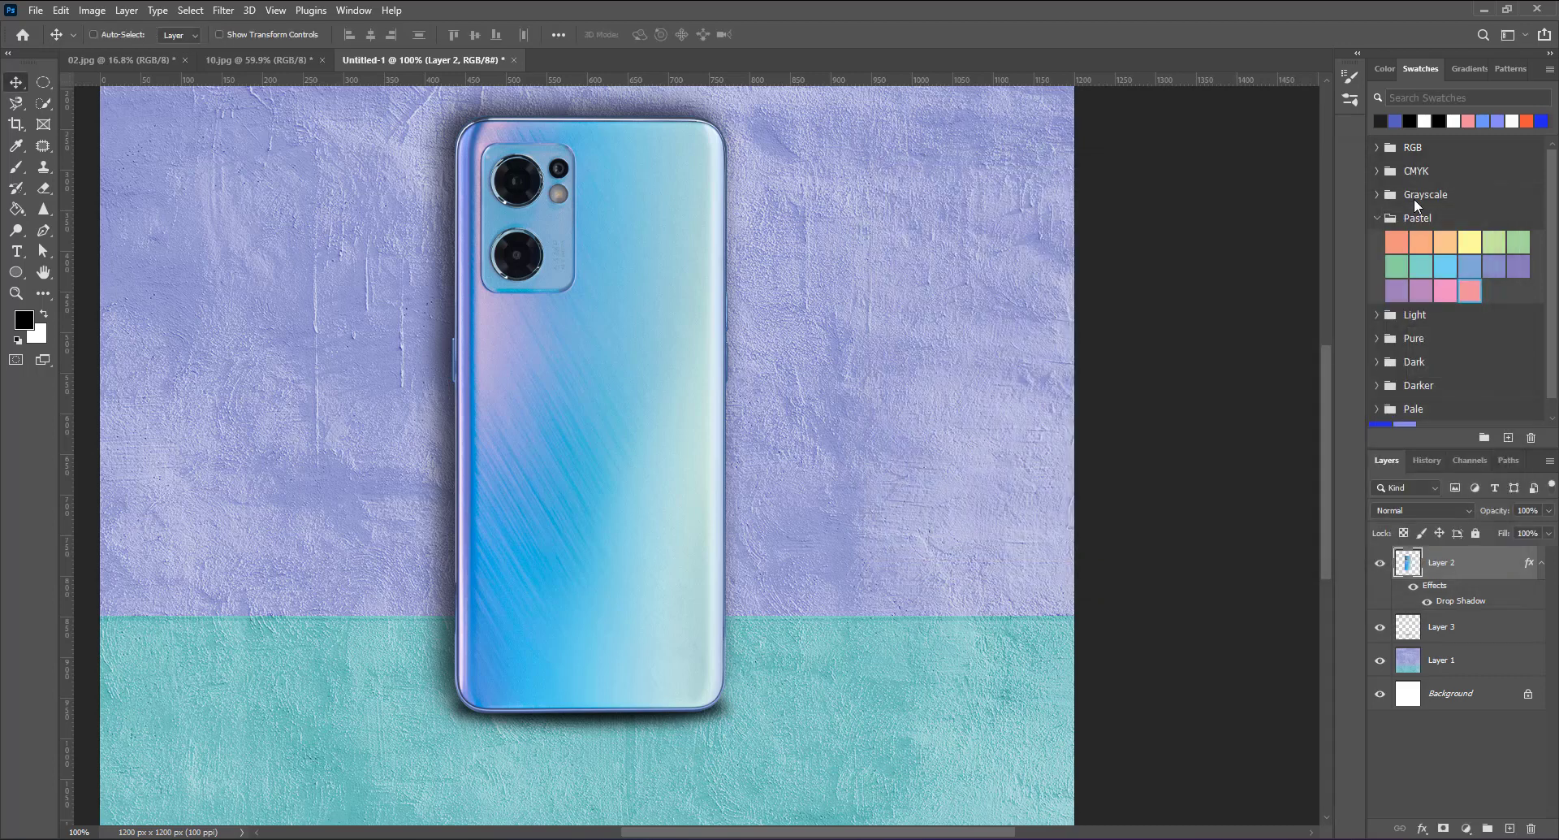
Step: Reopen the phone's drop shadow and set angle -30°, opacity 53%, size 24 px
{"action": "key", "text": "ctrl+minus"}
{"action": "key", "text": "ctrl+minus"}
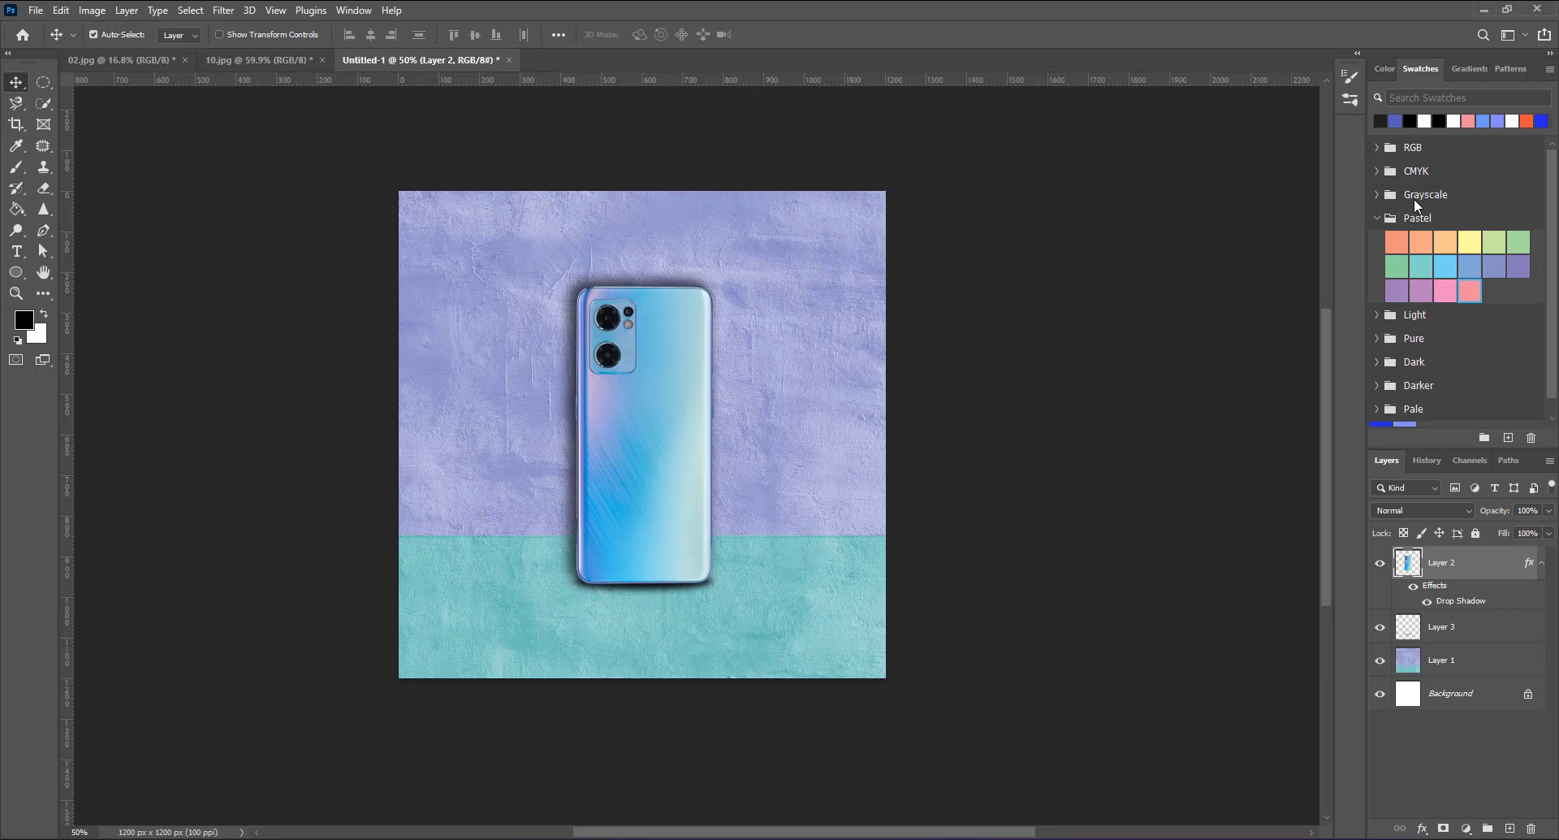
{"action": "double_click", "coordinate": [1483, 598]}
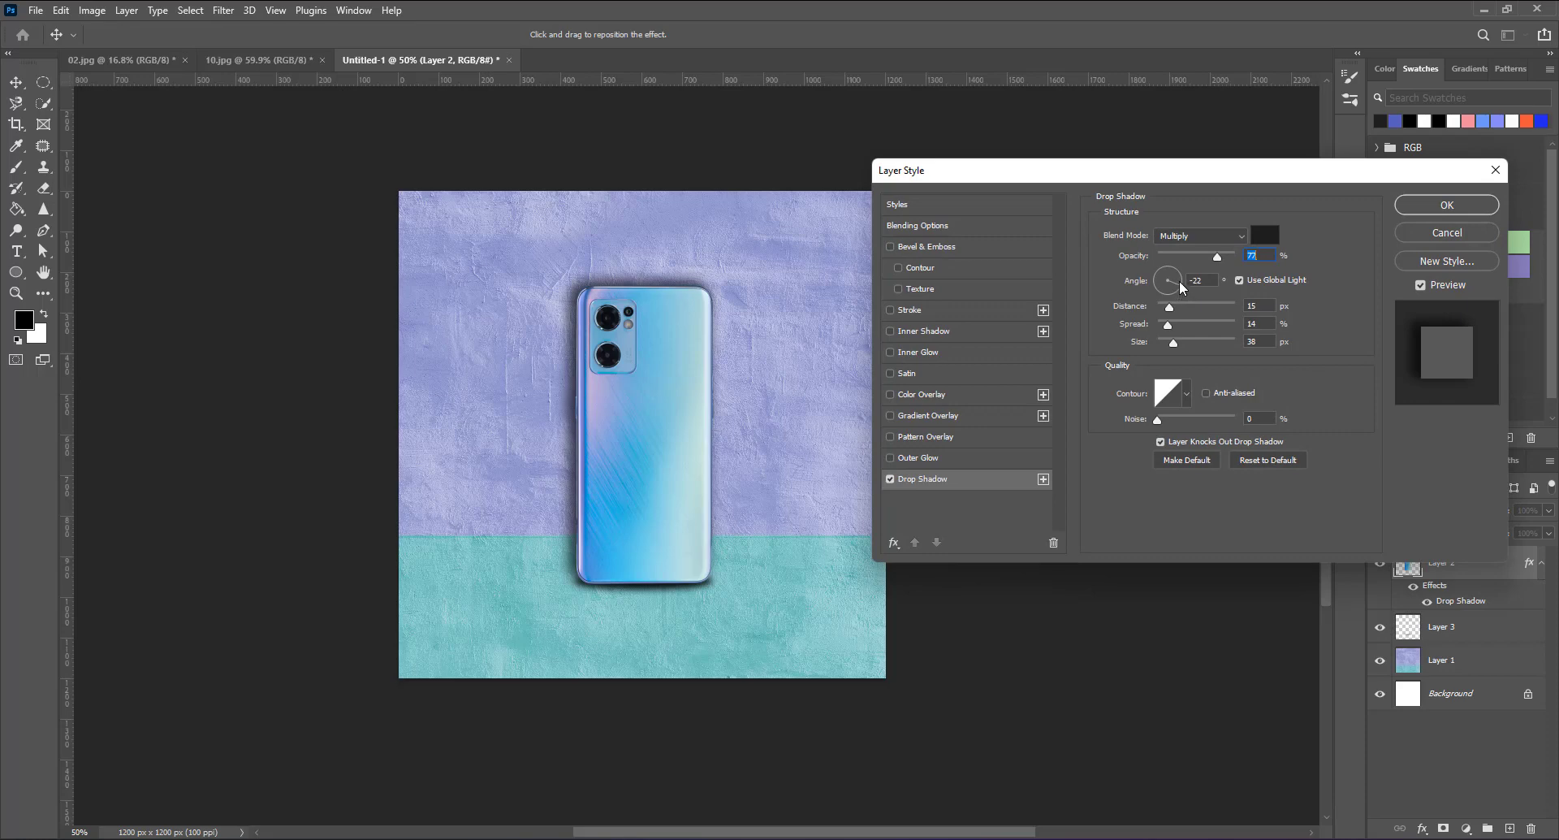
{"action": "key", "text": "Tab"}
{"action": "type", "text": "-4"}
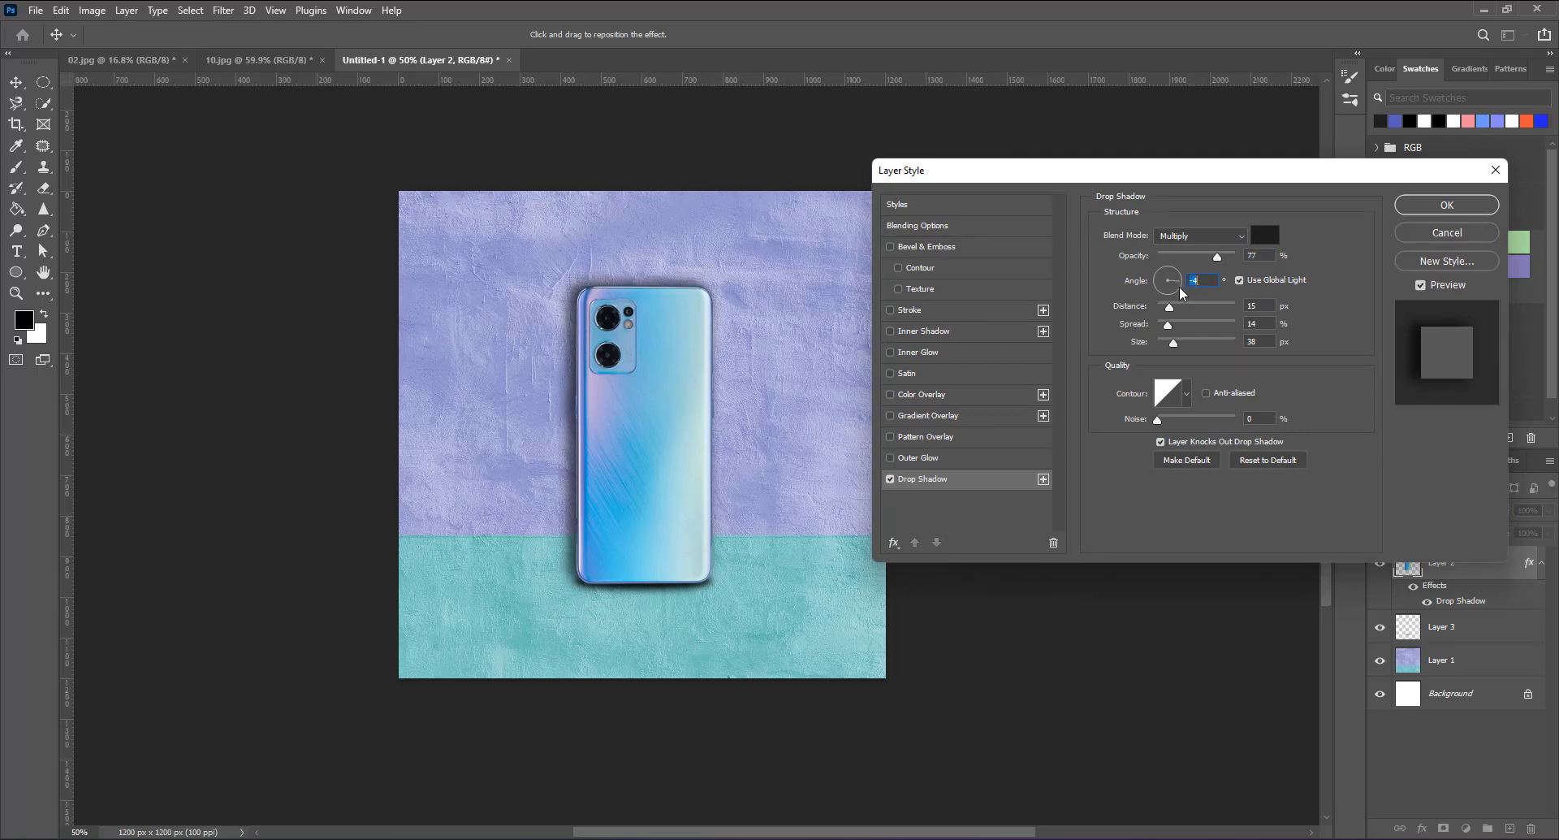
{"action": "type", "text": "-30"}
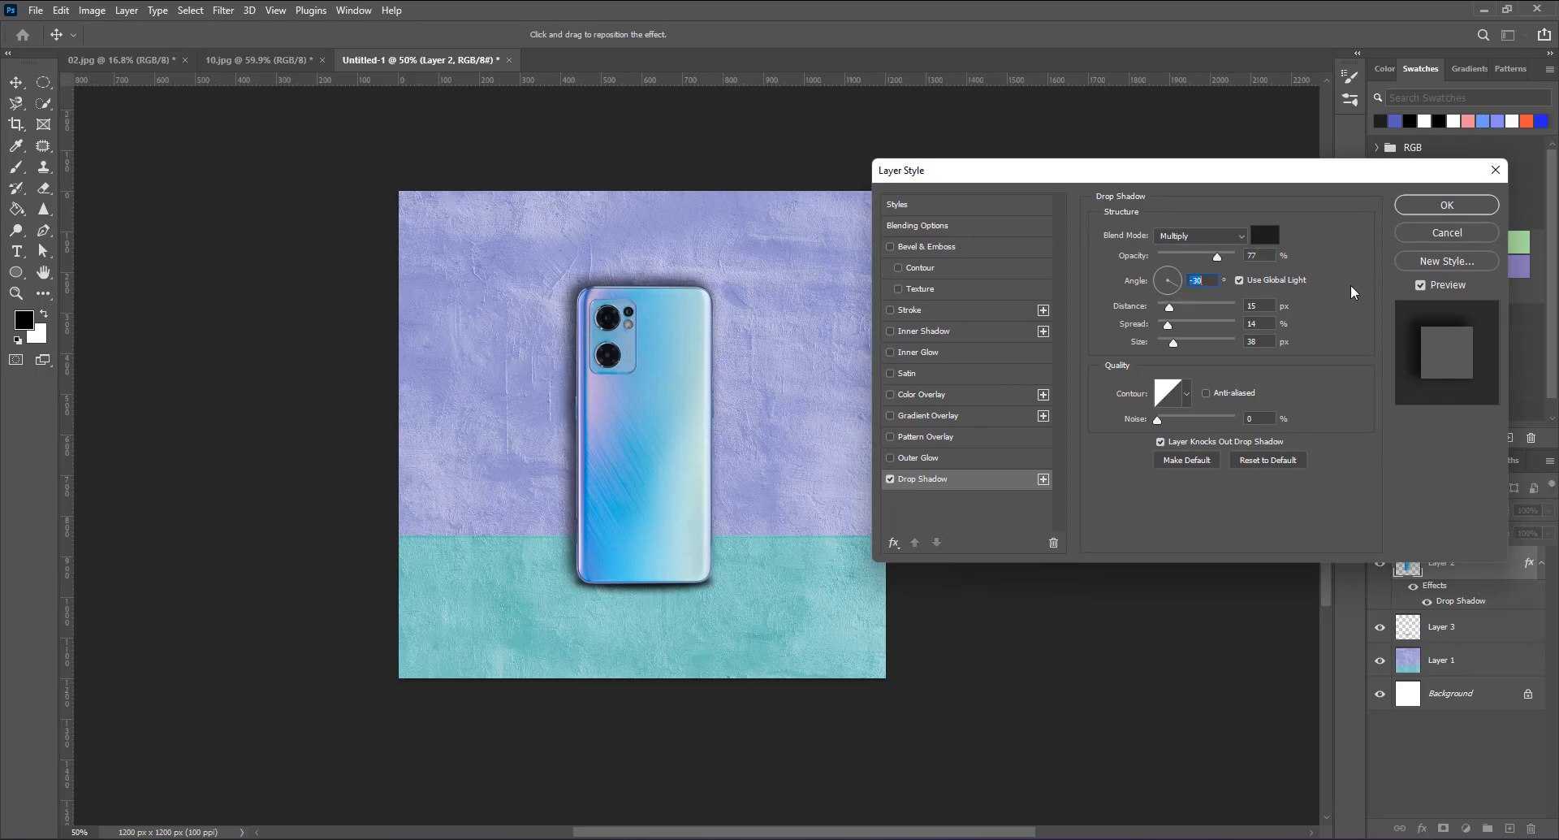
{"action": "left_click_drag", "start_coordinate": [1216, 256], "coordinate": [1206, 258]}
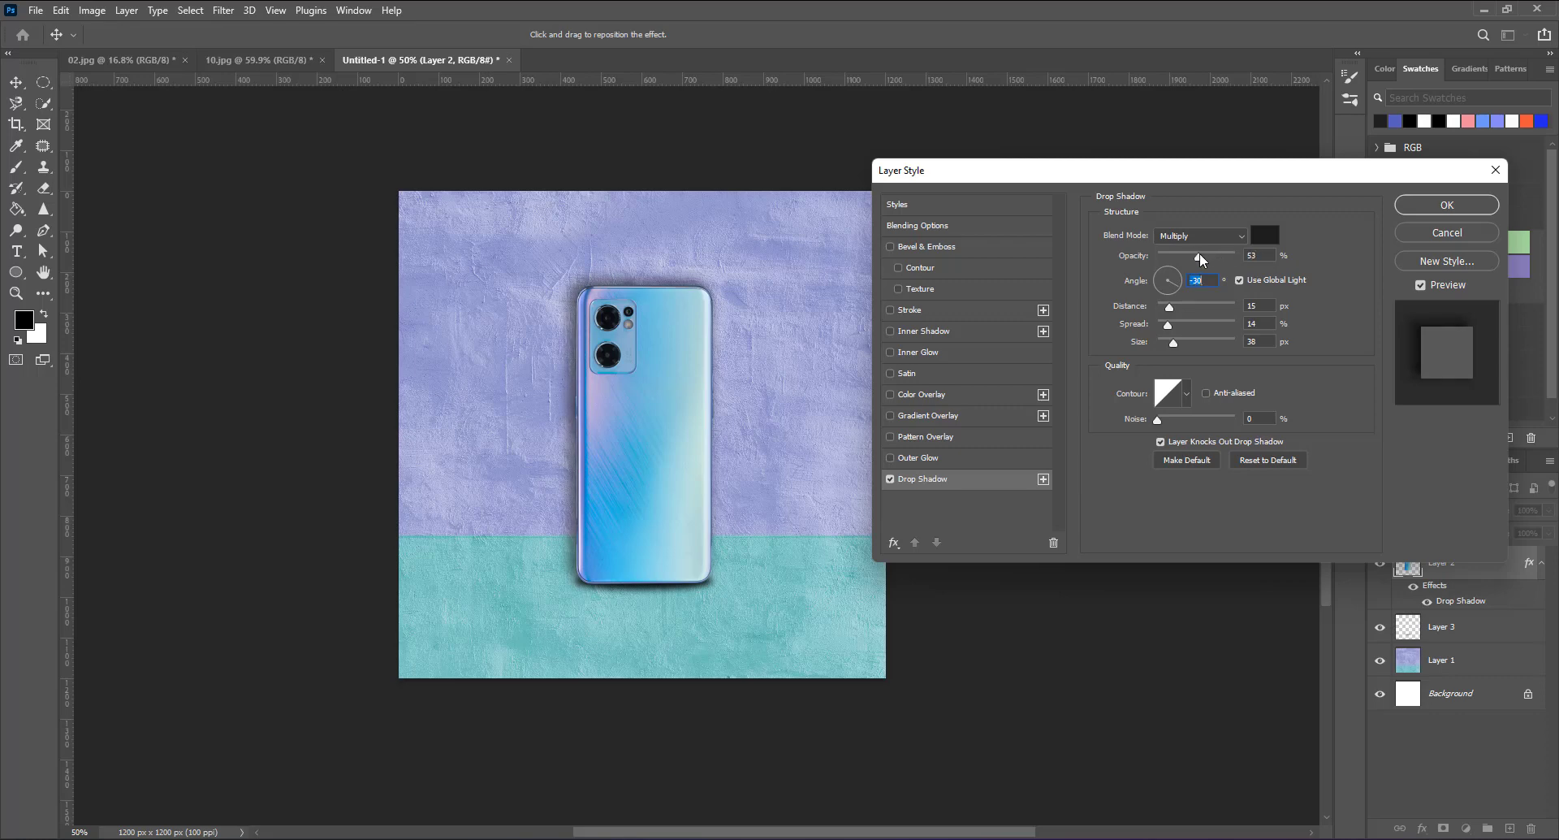
{"action": "left_click", "coordinate": [1200, 257]}
{"action": "left_click_drag", "start_coordinate": [1172, 341], "coordinate": [1169, 342]}
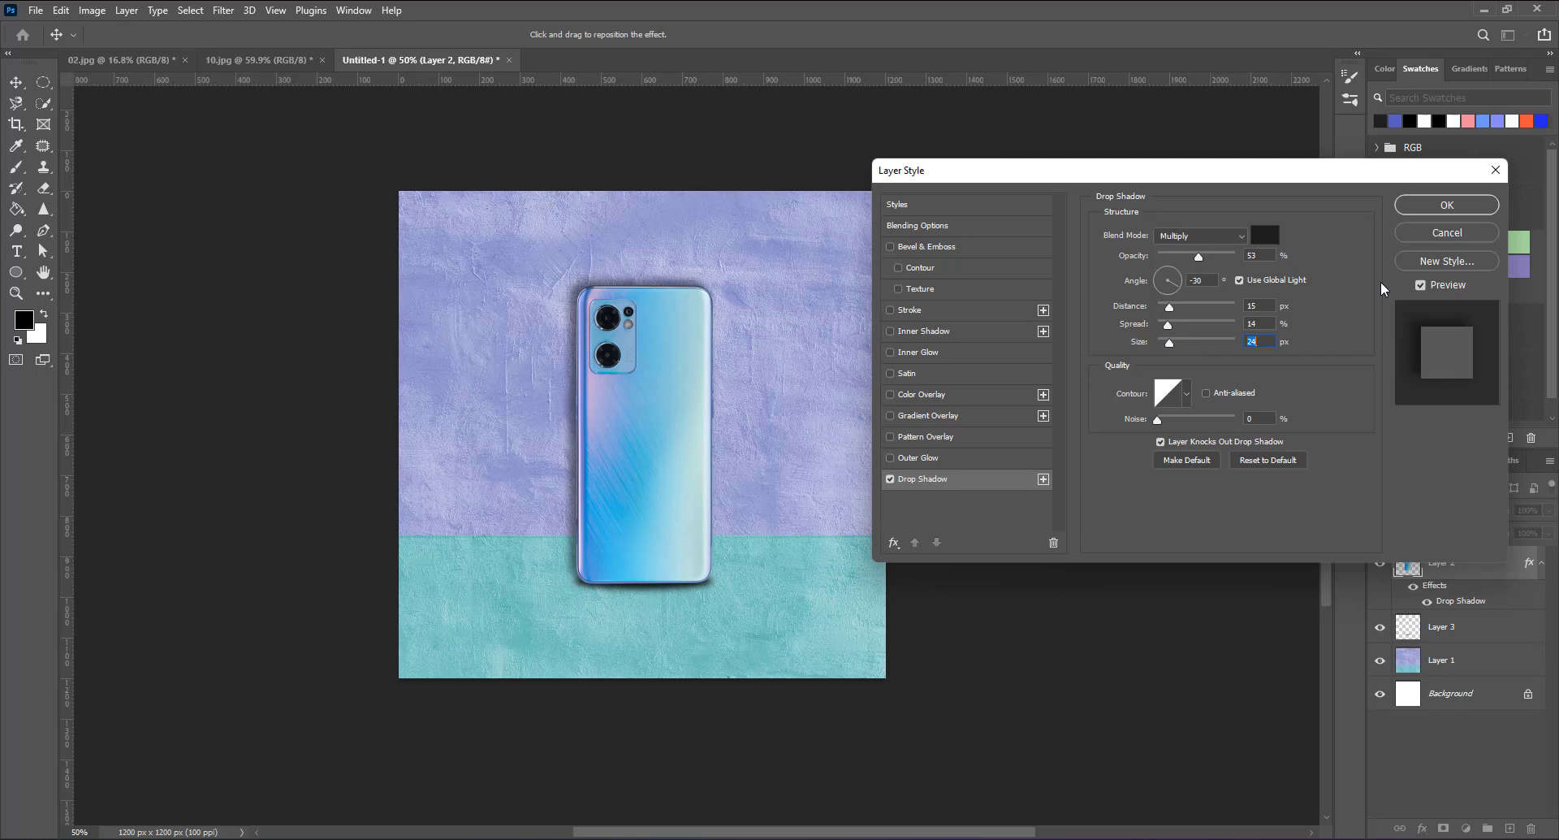
{"action": "left_click", "coordinate": [1447, 205]}
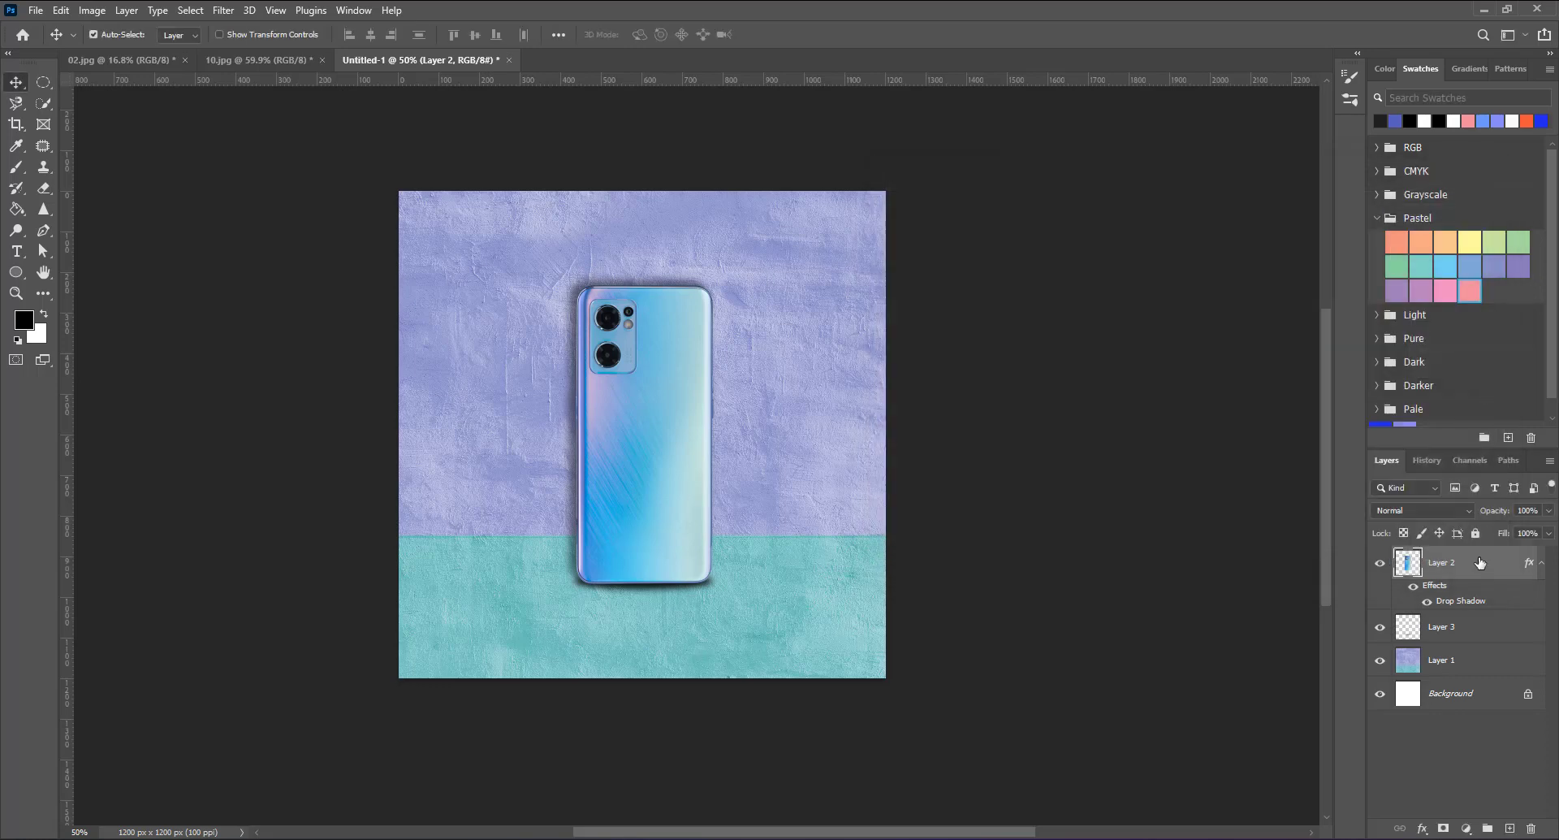
{"action": "left_click", "coordinate": [1480, 626]}
{"action": "left_click", "coordinate": [1538, 568]}
{"action": "left_click", "coordinate": [226, 60]}
{"action": "left_click", "coordinate": [169, 61]}
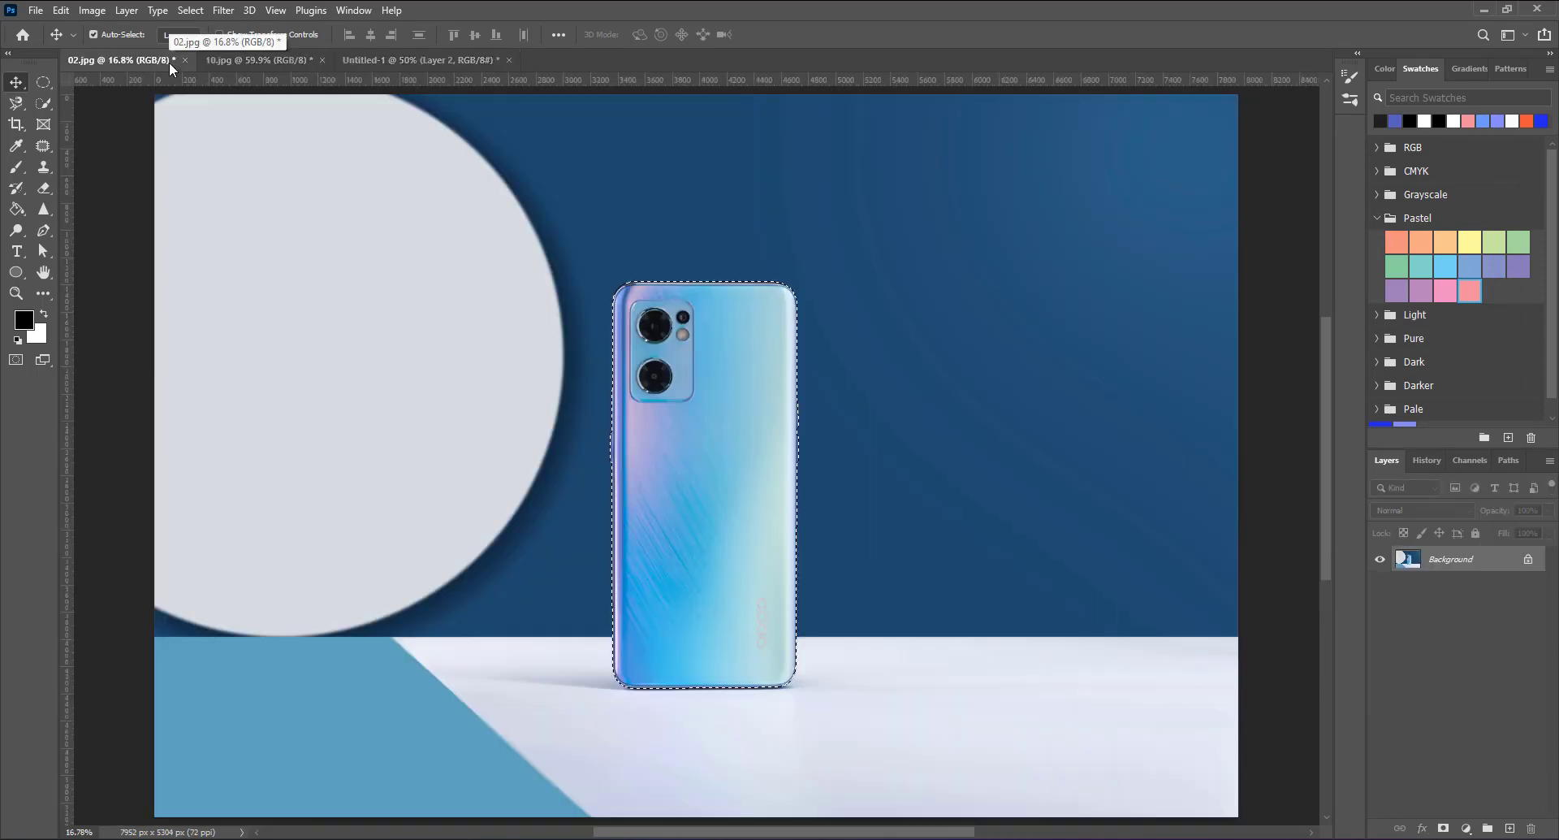
{"action": "left_click", "coordinate": [365, 61]}
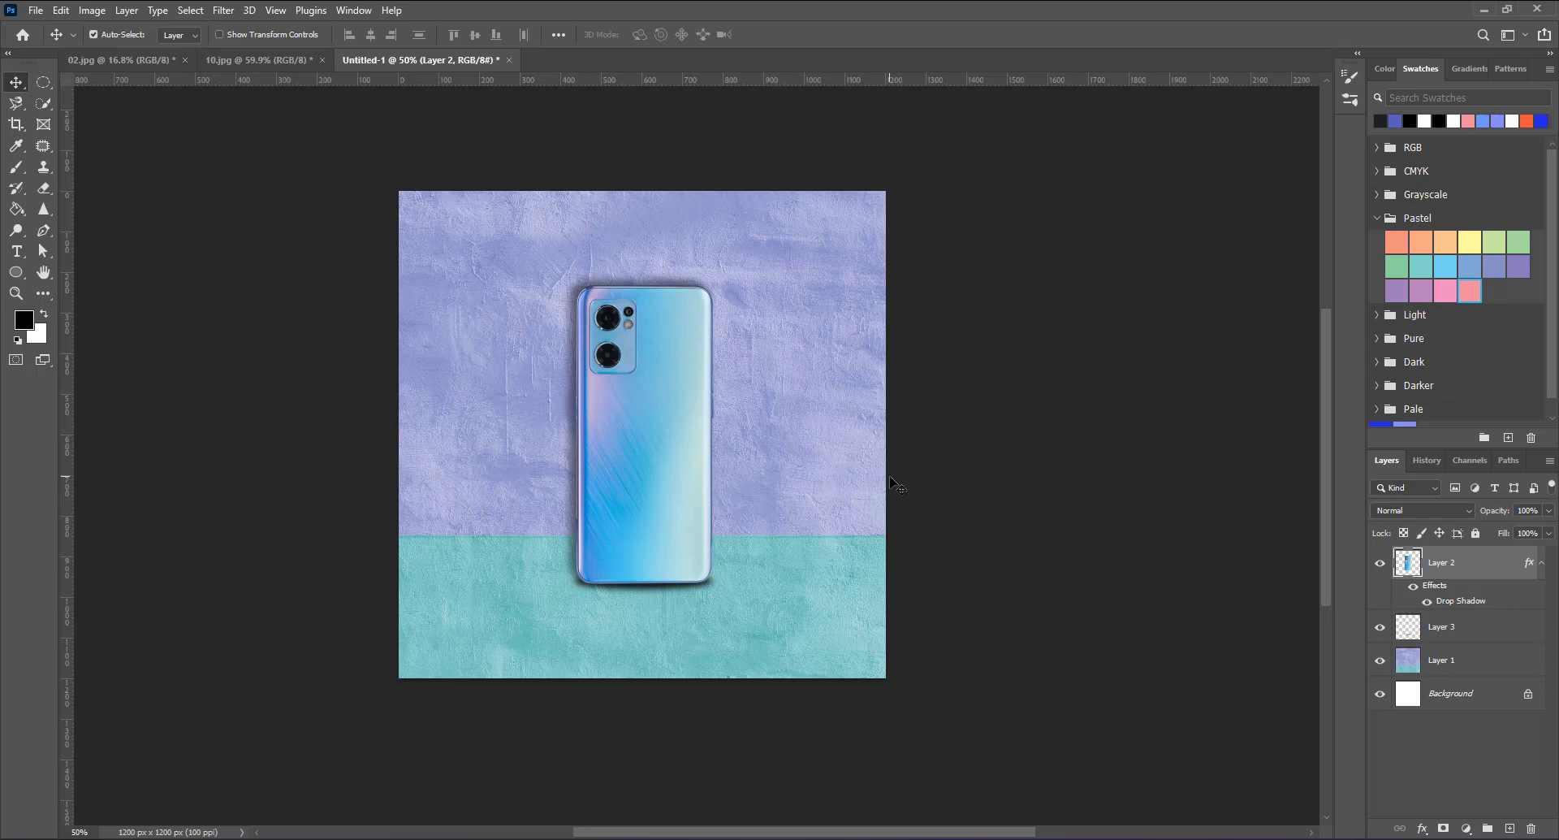
Step: Set the Multiply shadow layer, Layer 3, to 80% opacity
{"action": "left_click", "coordinate": [1450, 621]}
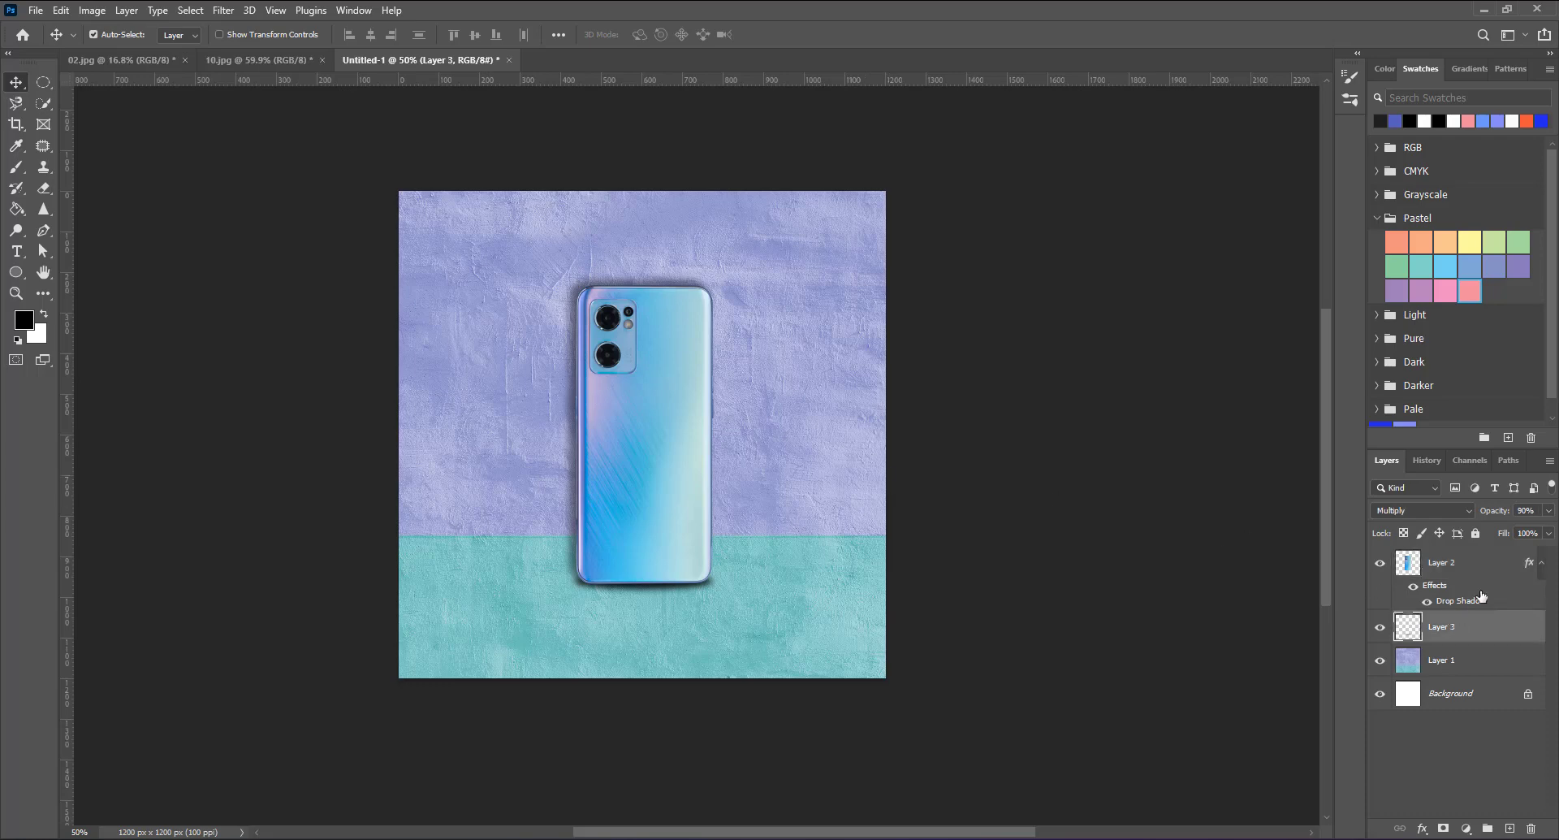
{"action": "left_click", "coordinate": [1525, 510]}
{"action": "key", "text": "2"}
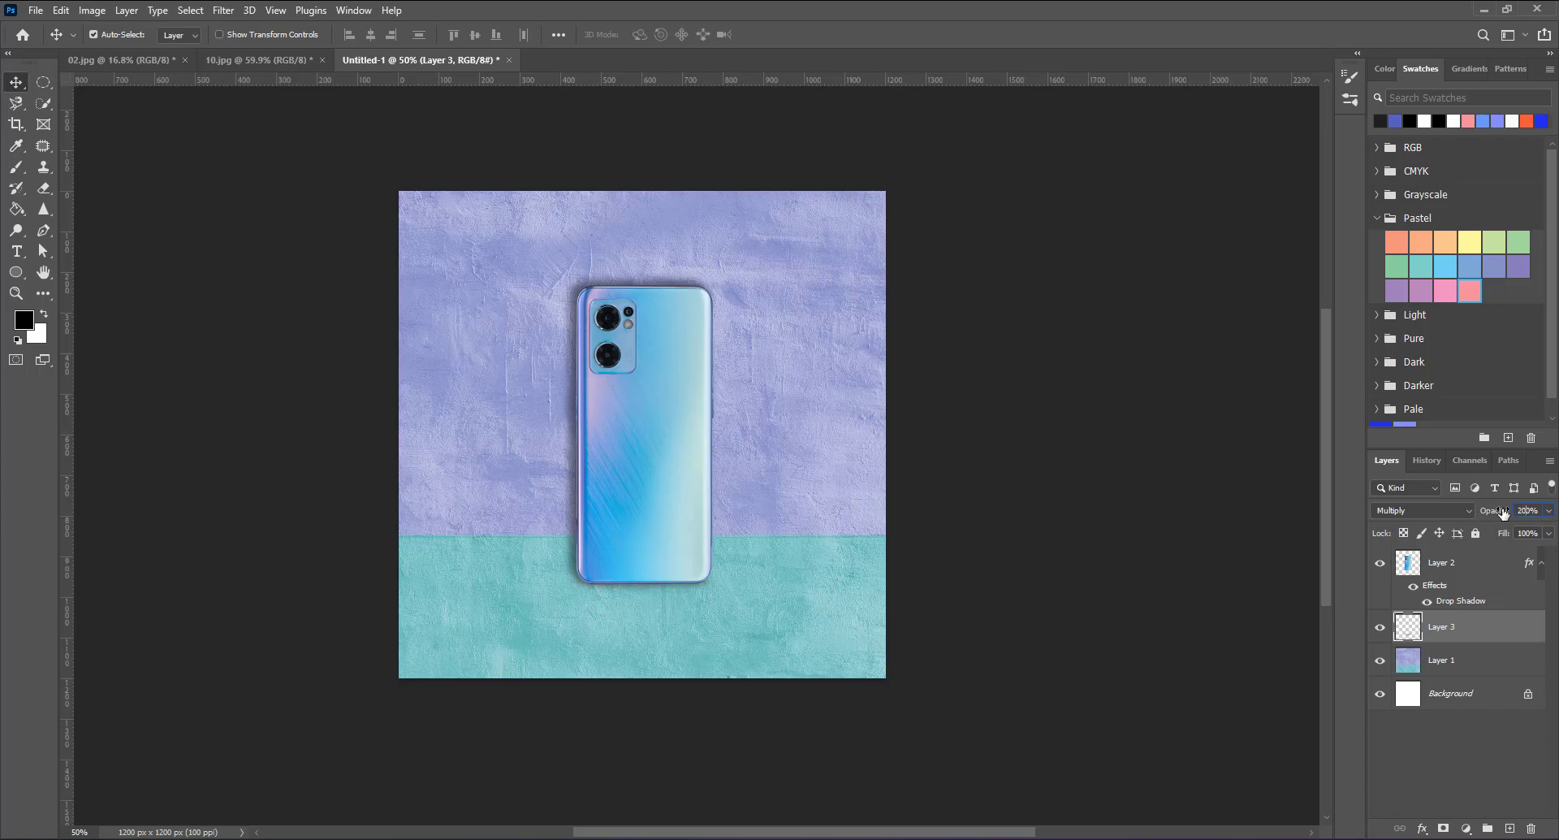
{"action": "key", "text": "1"}
{"action": "key", "text": "8"}
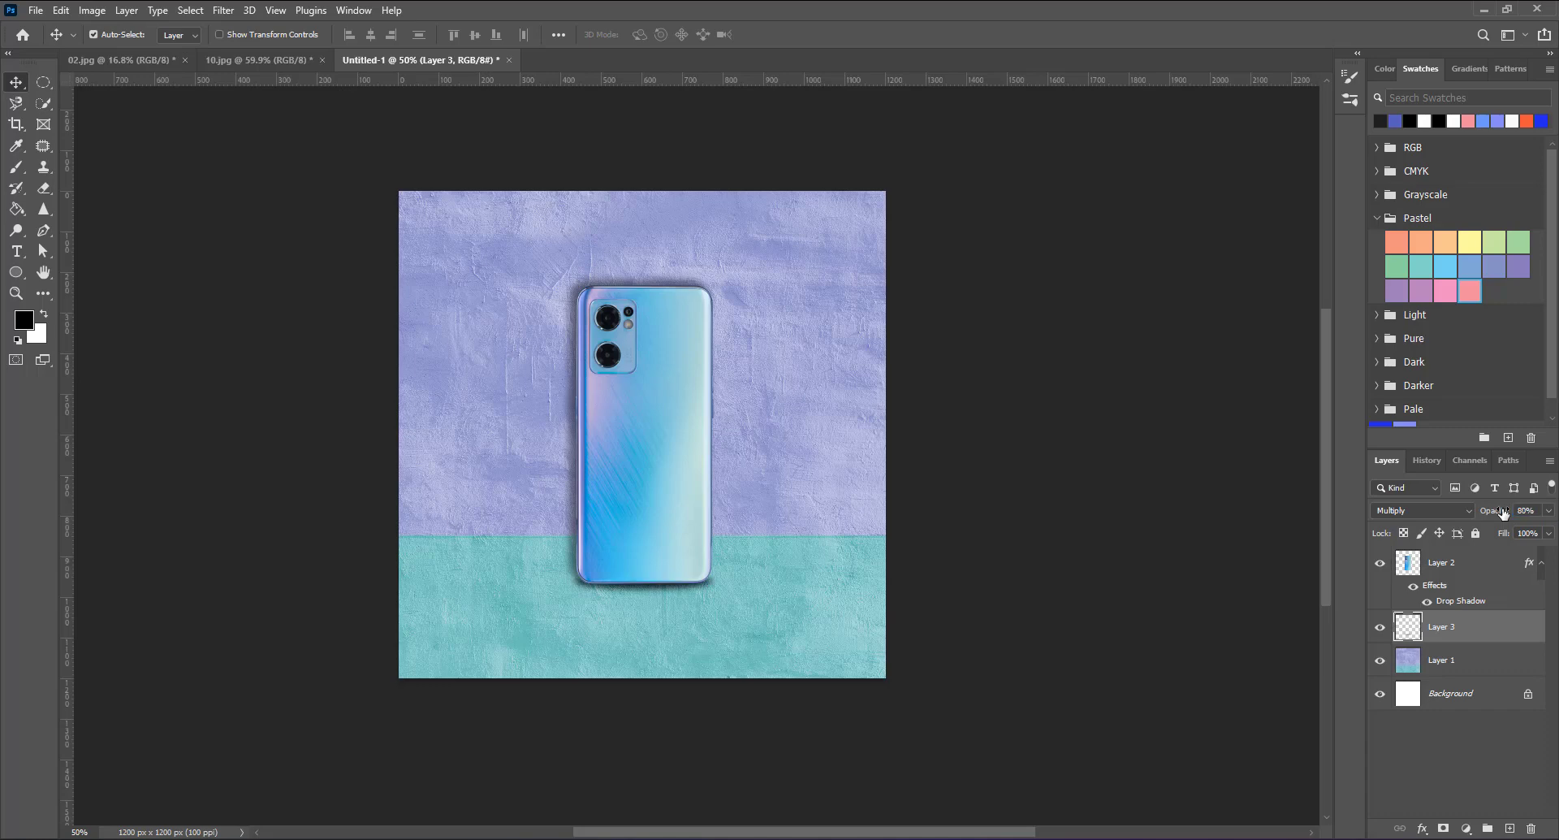
Step: Zoom to 100% and toggle the phone's Drop Shadow off and back on to compare
{"action": "key", "text": "ctrl+plus"}
{"action": "key", "text": "ctrl+plus"}
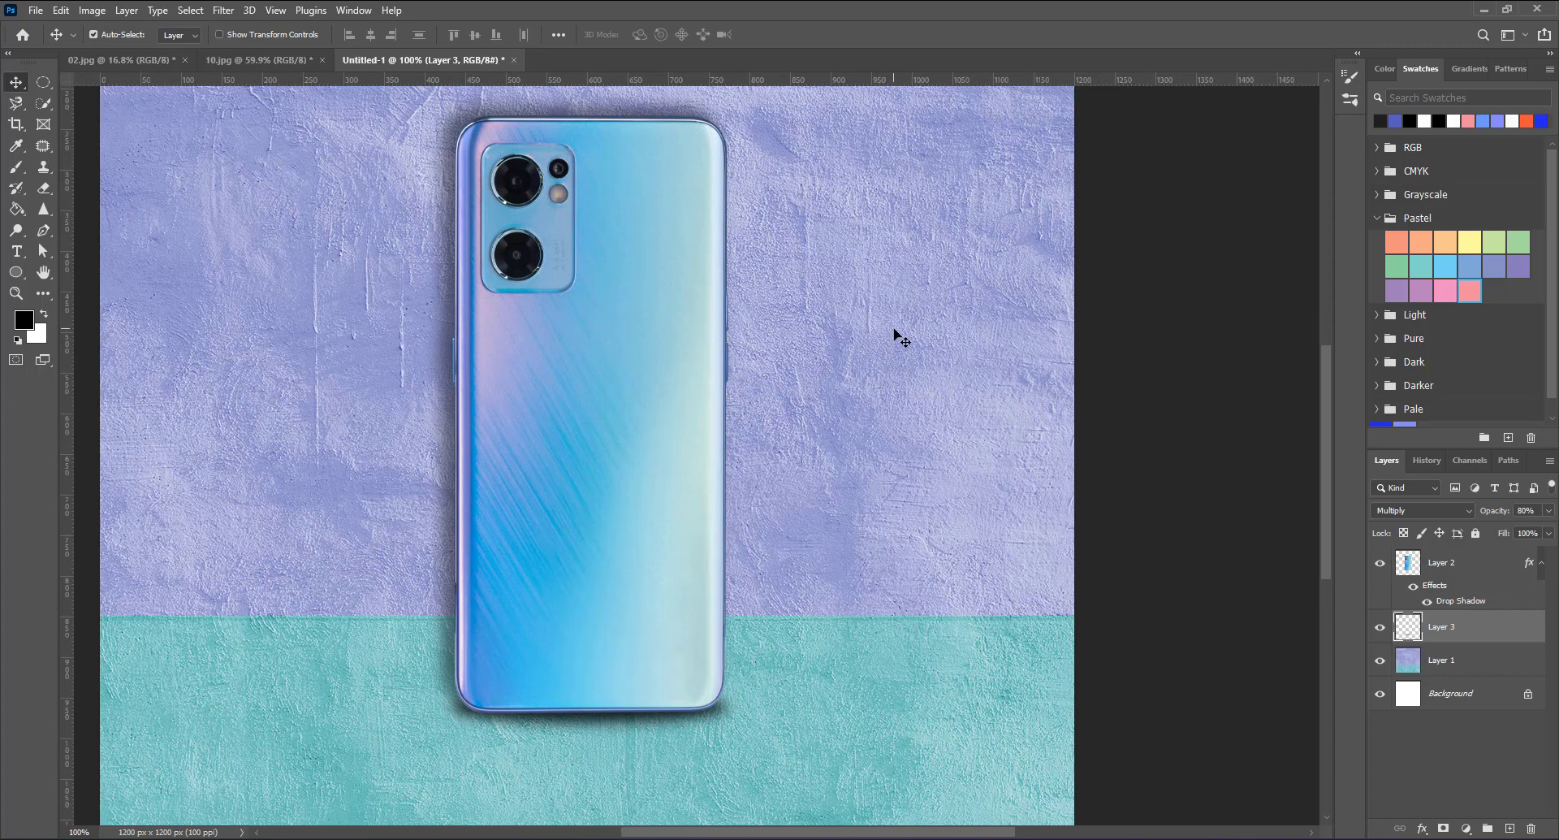
{"action": "left_click", "coordinate": [1478, 559]}
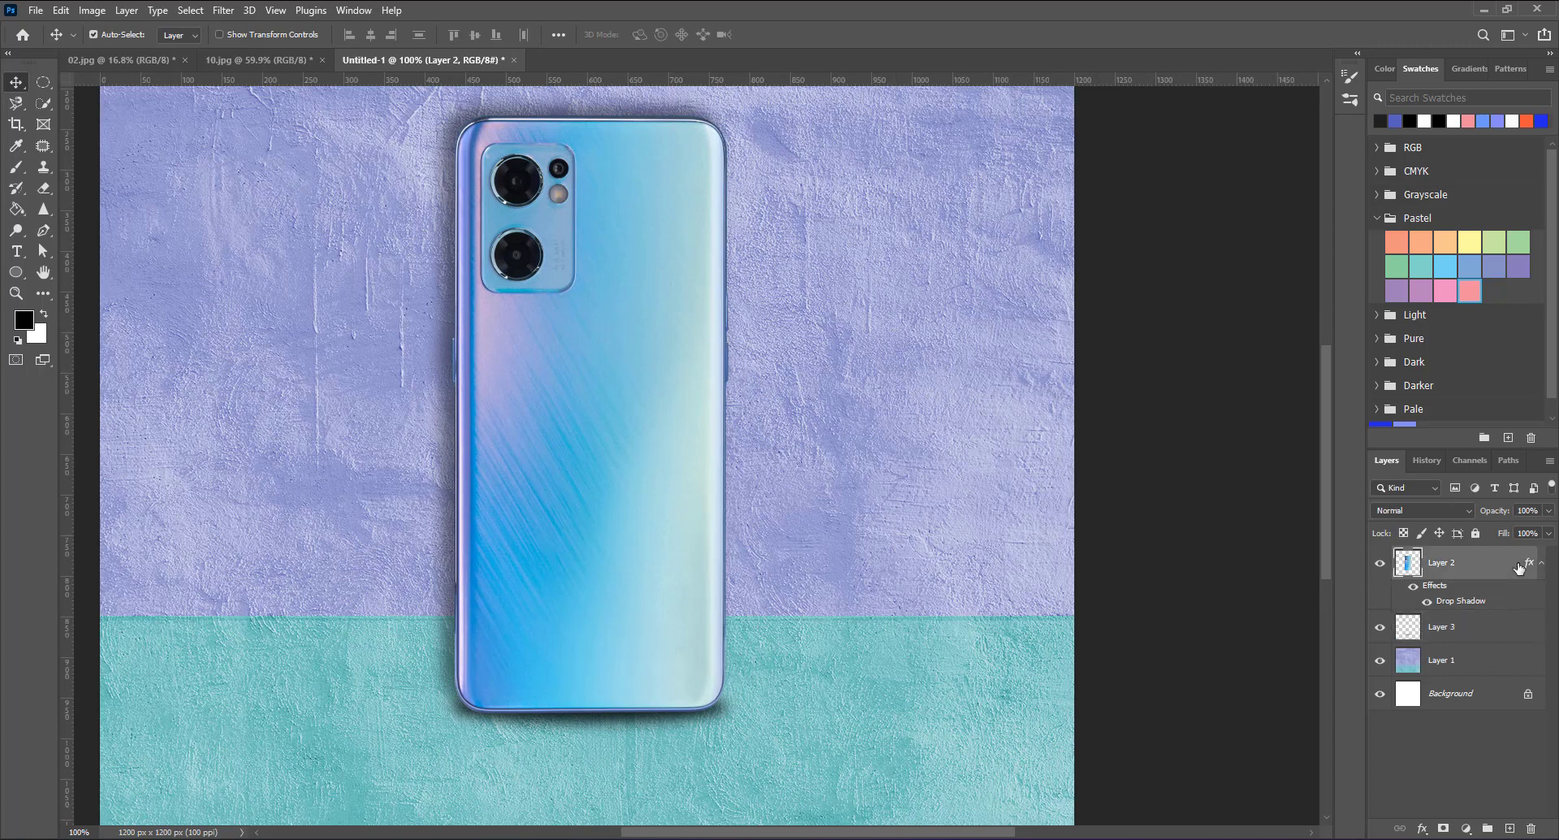
{"action": "left_click", "coordinate": [1541, 562]}
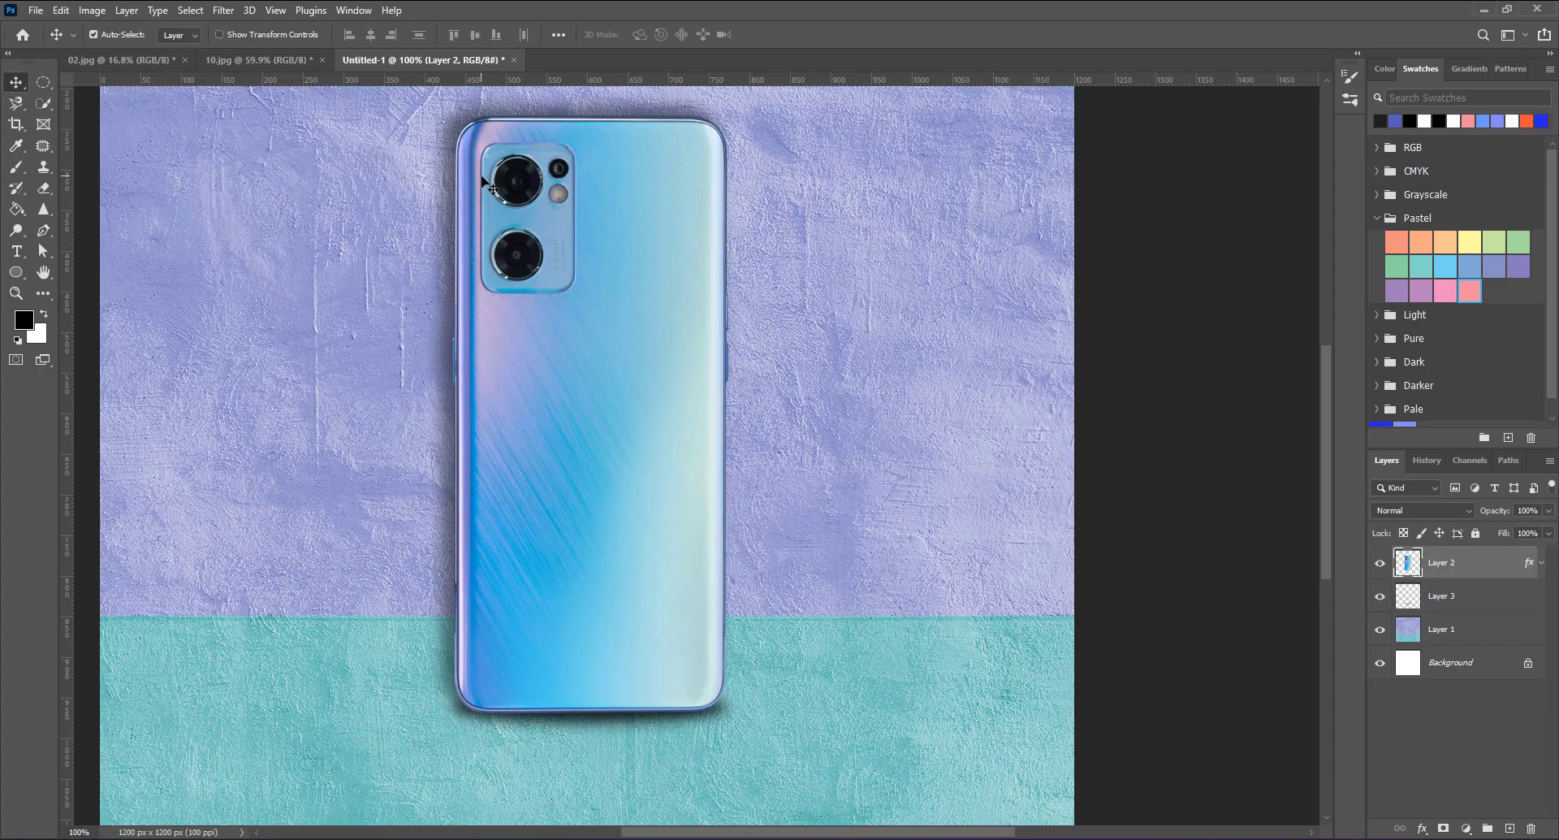
{"action": "left_click", "coordinate": [1542, 564]}
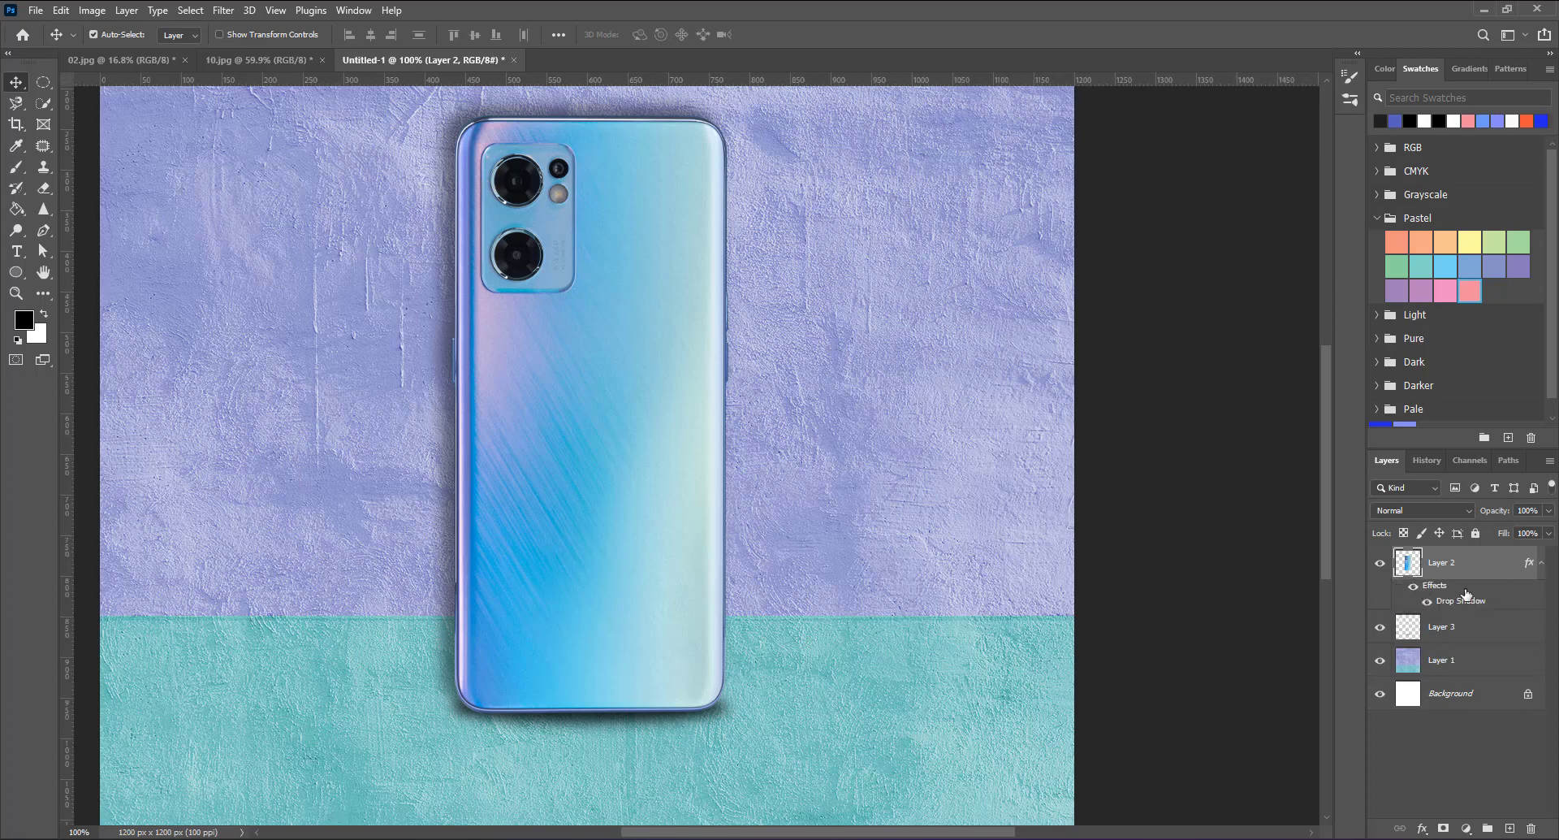
{"action": "left_click", "coordinate": [1414, 588]}
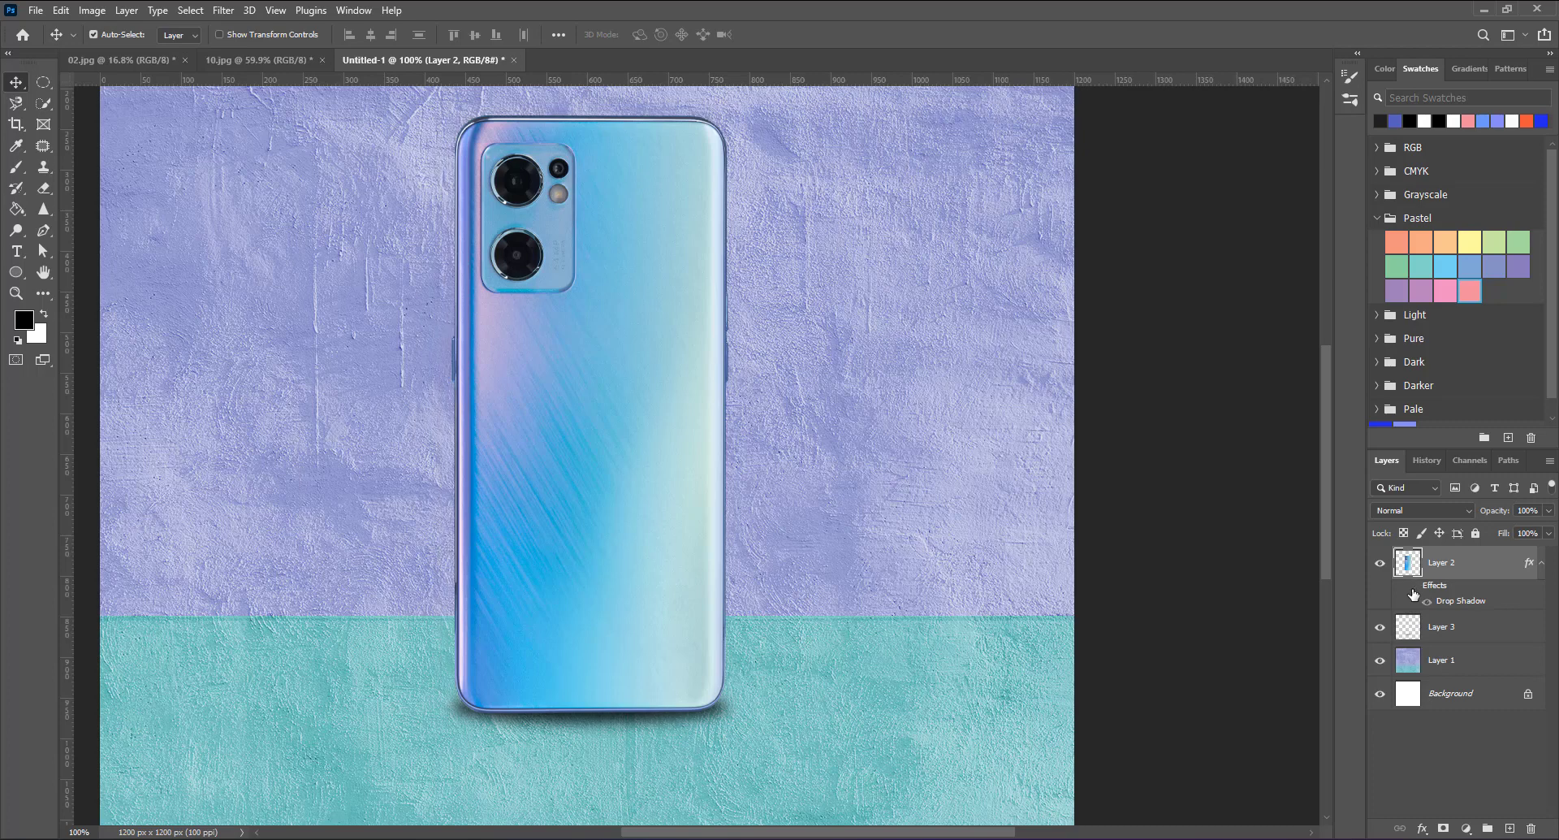
{"action": "left_click", "coordinate": [1414, 587]}
{"action": "left_click", "coordinate": [1427, 602]}
{"action": "left_click", "coordinate": [1427, 602]}
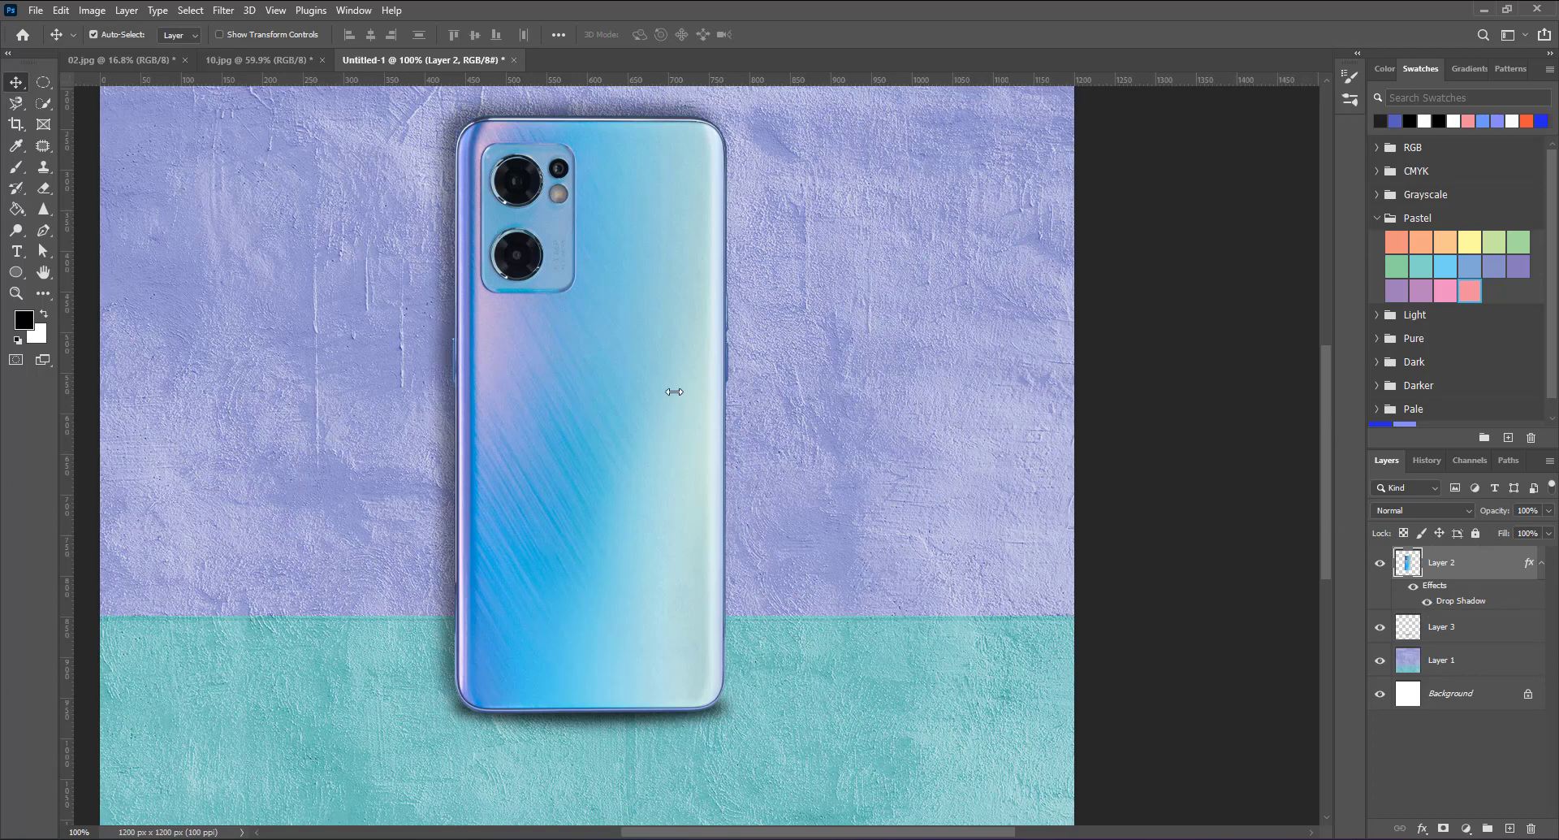
Step: Apply Curves to the phone, slightly lowering the midtones and lifting the highlights
{"action": "left_click", "coordinate": [91, 12]}
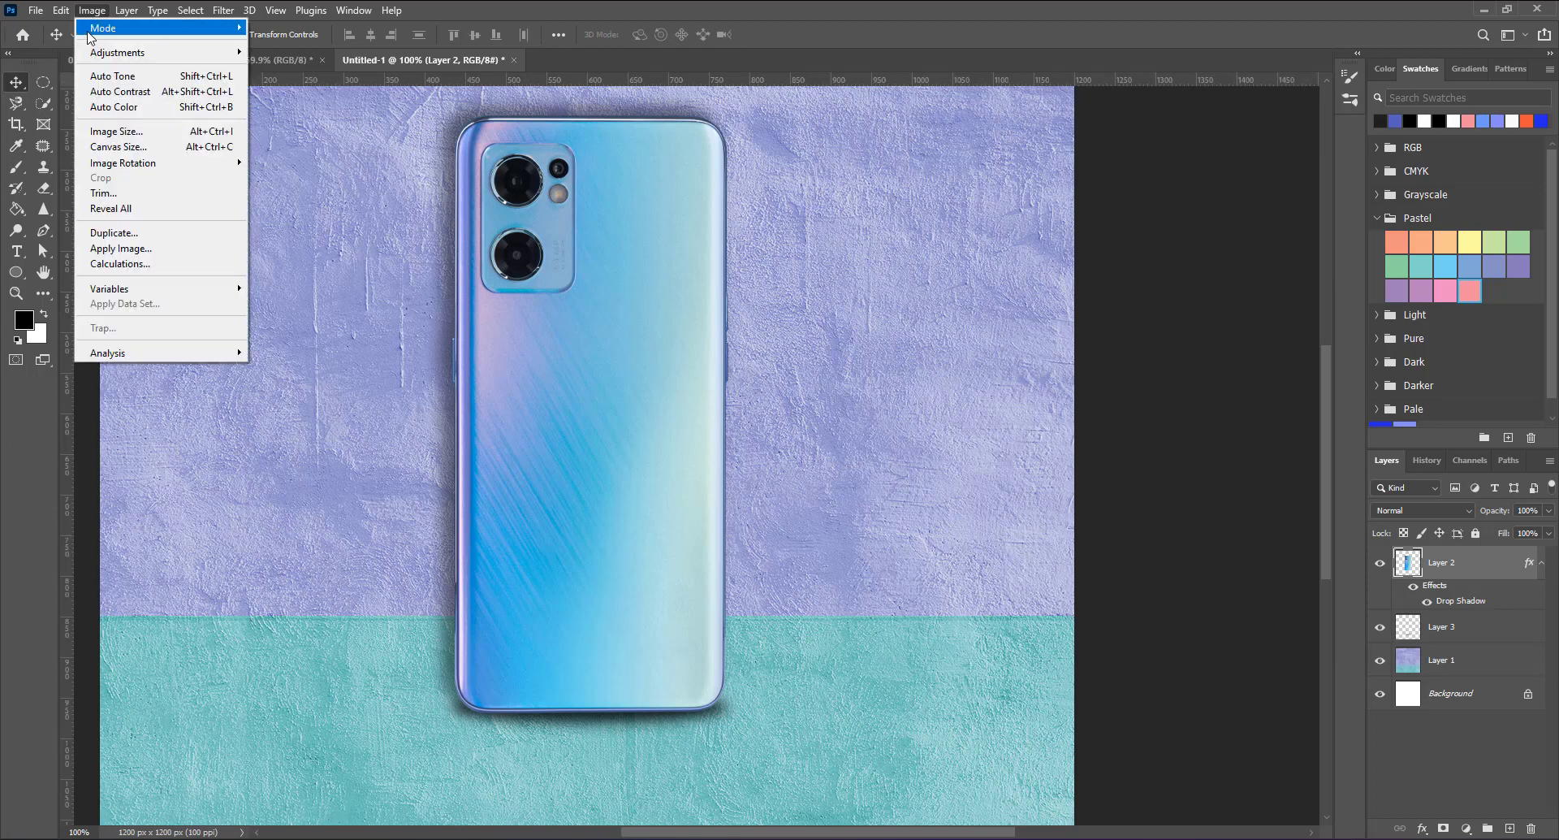
{"action": "mouse_move", "coordinate": [117, 52]}
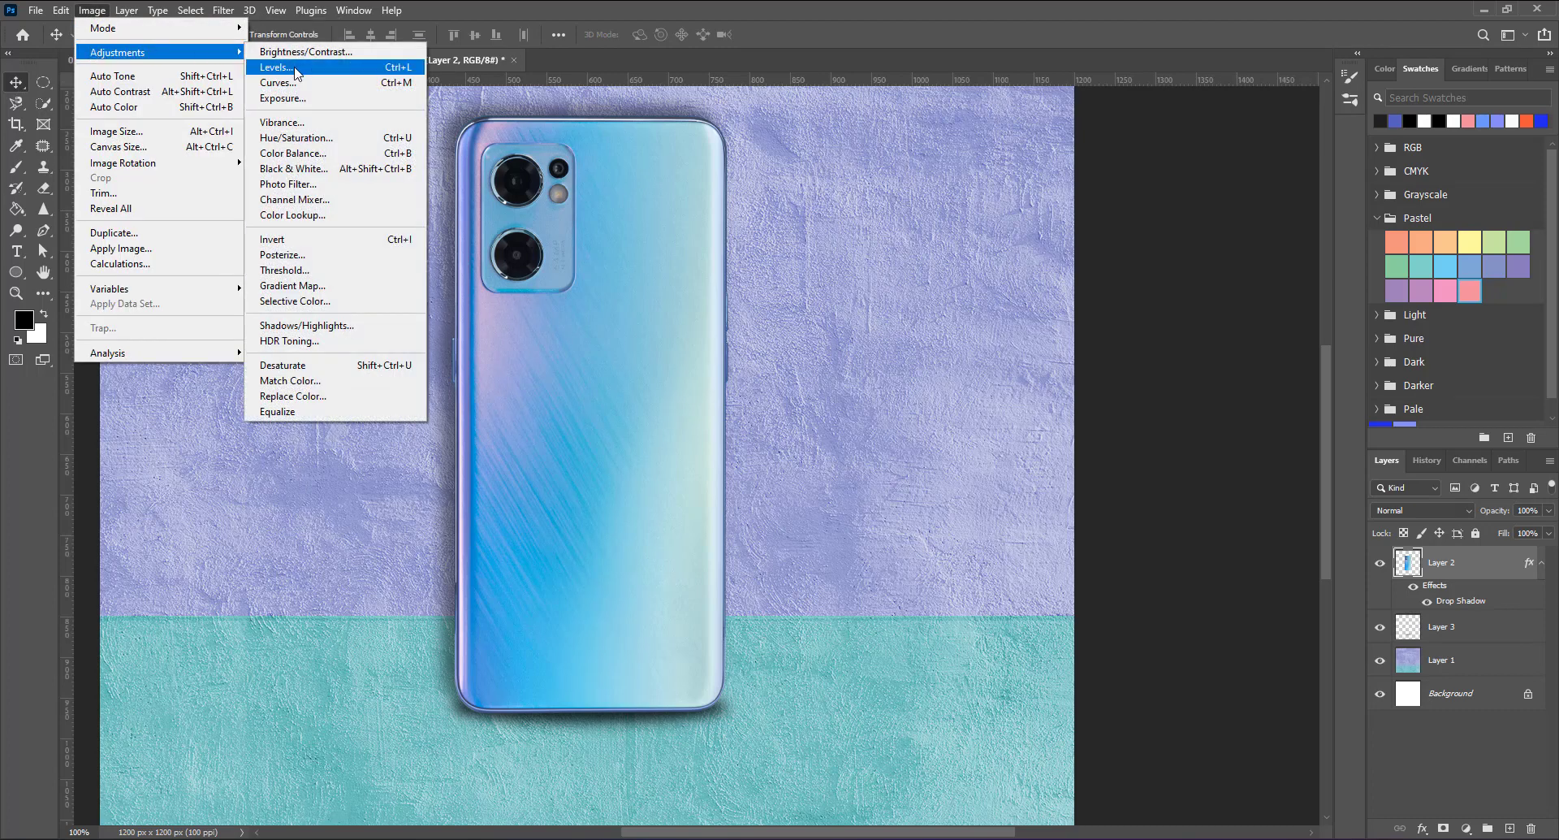
{"action": "left_click", "coordinate": [280, 82]}
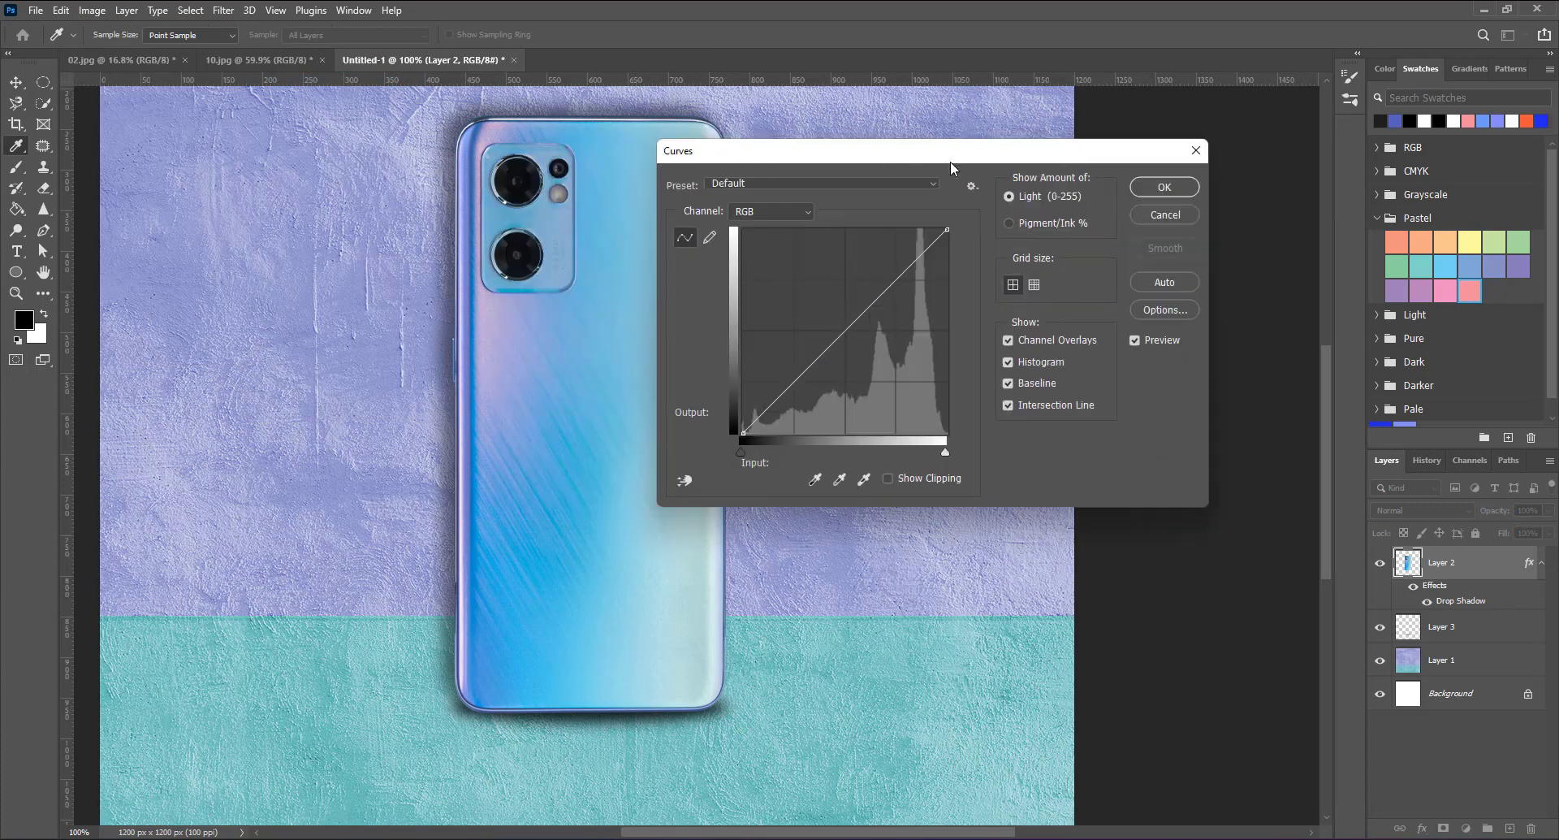
{"action": "left_click_drag", "start_coordinate": [950, 163], "coordinate": [1054, 182]}
{"action": "left_click", "coordinate": [952, 352]}
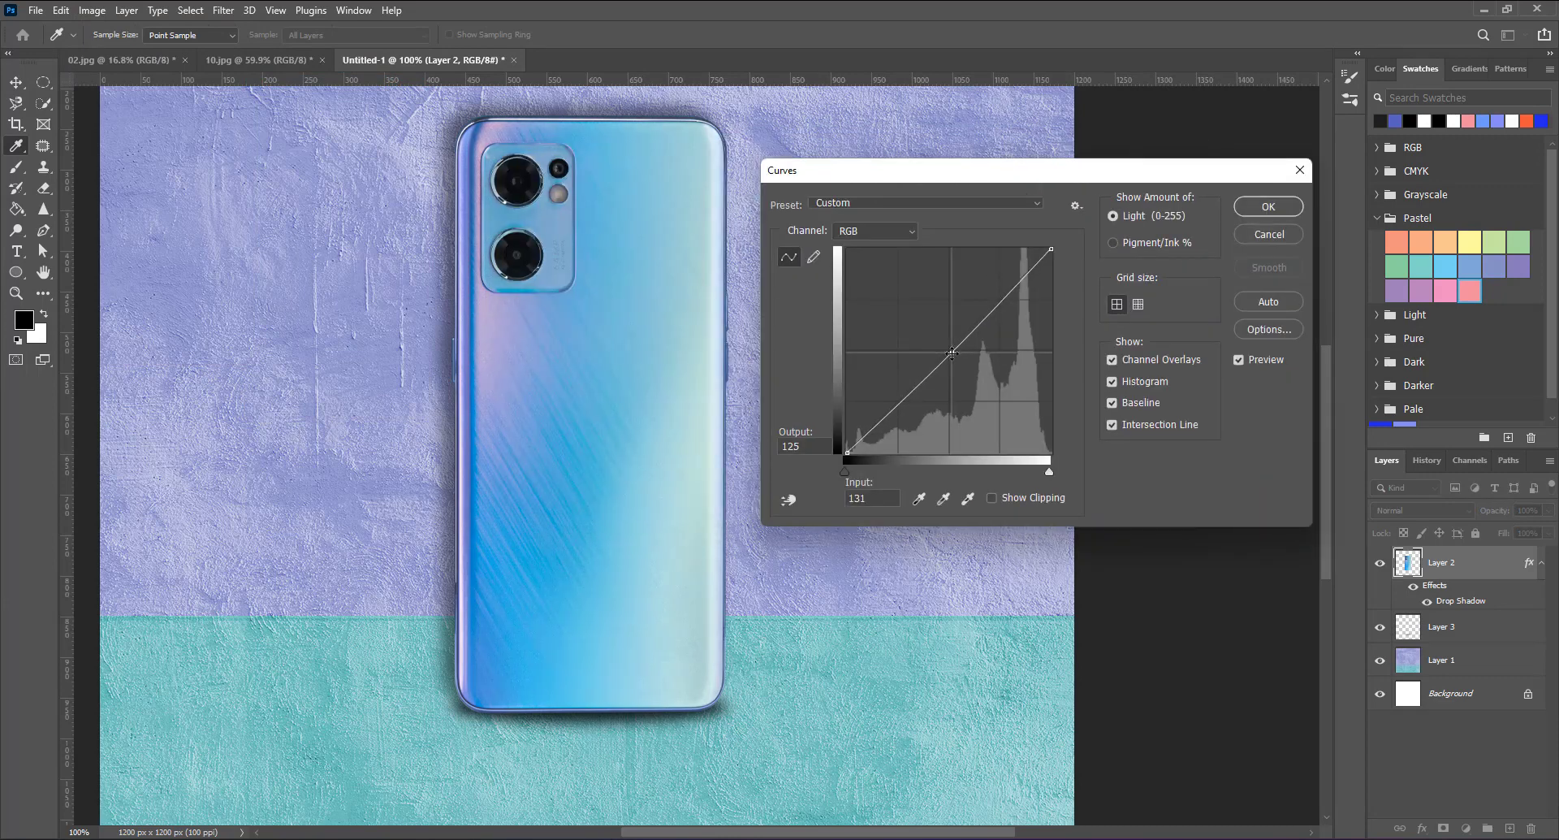
{"action": "left_click_drag", "start_coordinate": [952, 352], "coordinate": [953, 355]}
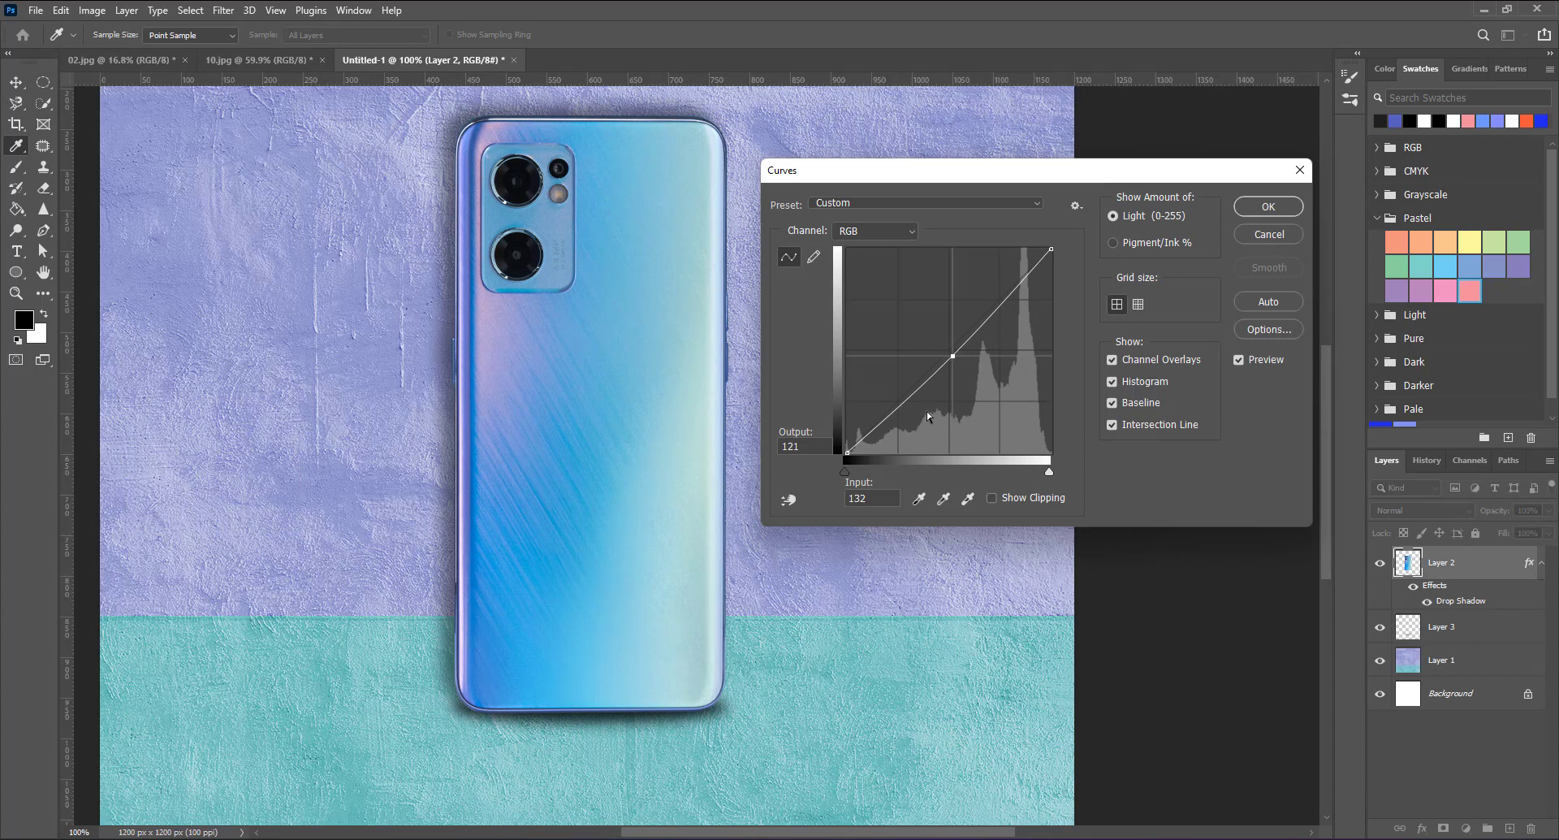
{"action": "left_click_drag", "start_coordinate": [1017, 290], "coordinate": [1013, 279]}
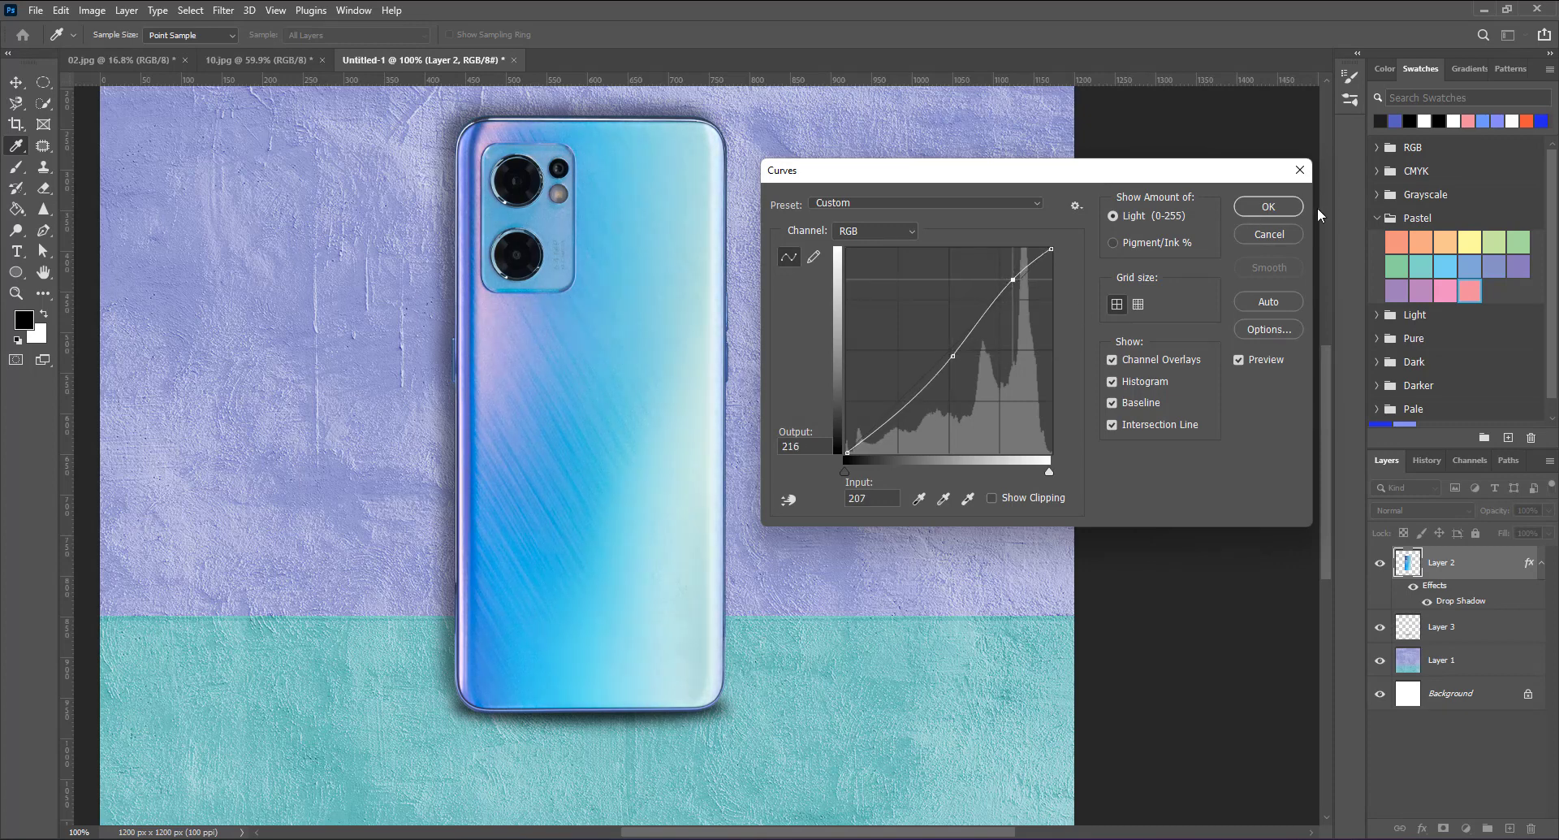
{"action": "left_click", "coordinate": [1269, 207]}
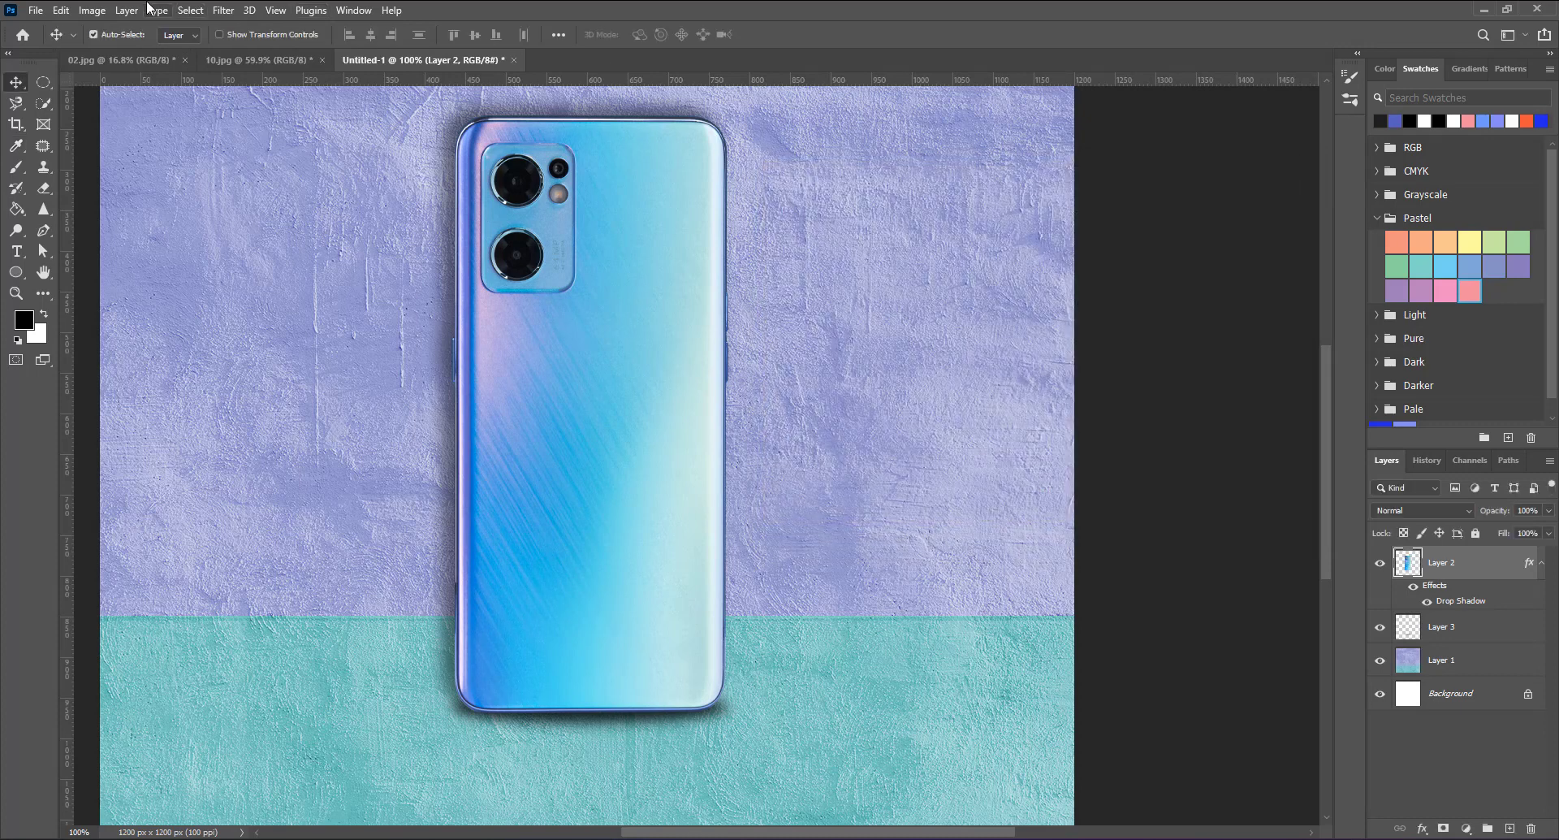
Step: Boost the phone's saturation to about +10 with Hue/Saturation, then fit the poster in view
{"action": "left_click", "coordinate": [92, 10]}
{"action": "mouse_move", "coordinate": [117, 52]}
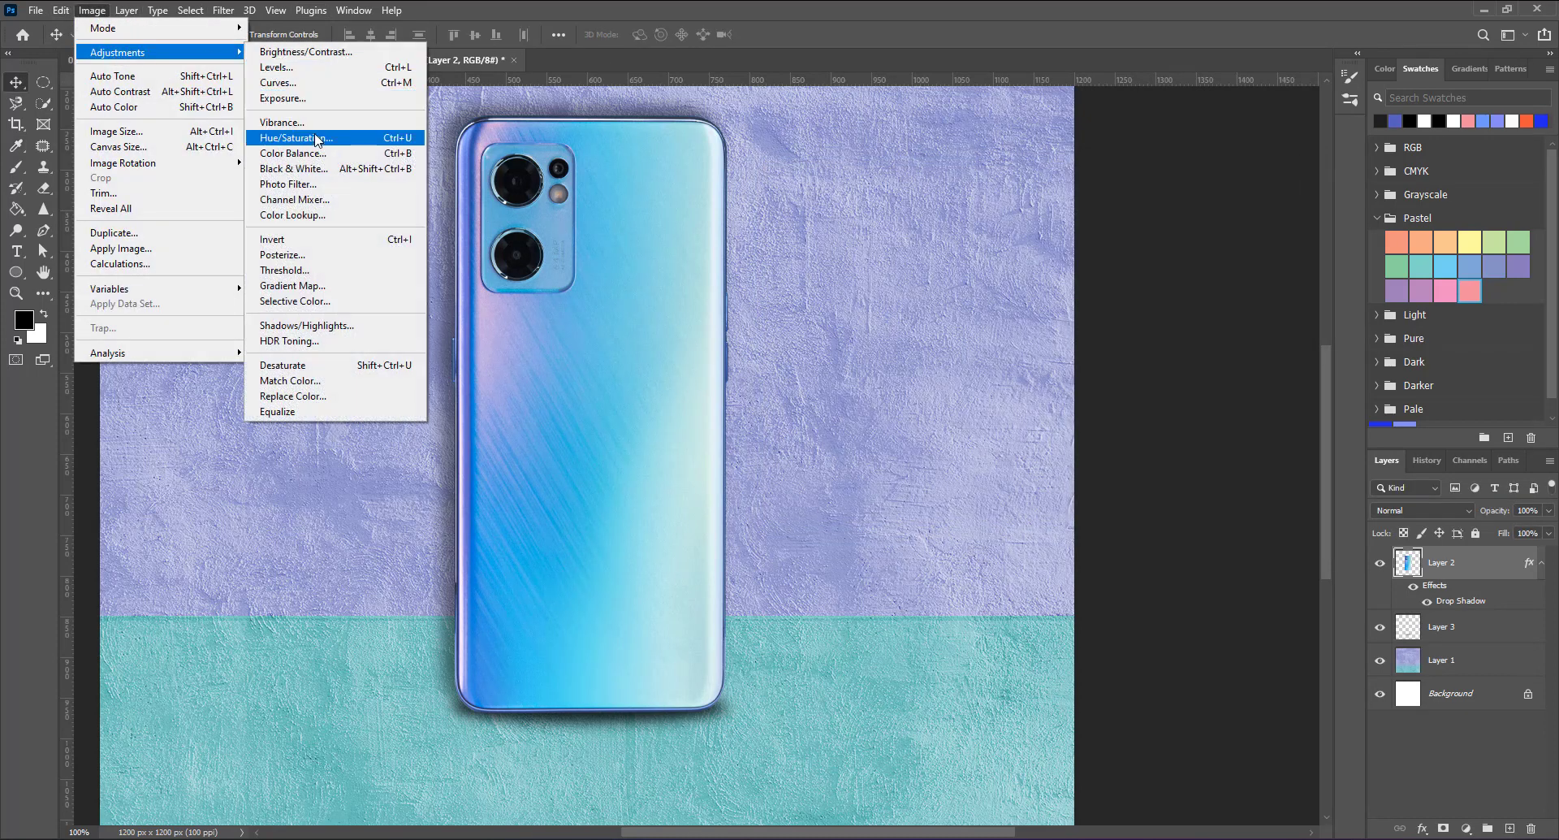
{"action": "left_click", "coordinate": [362, 138]}
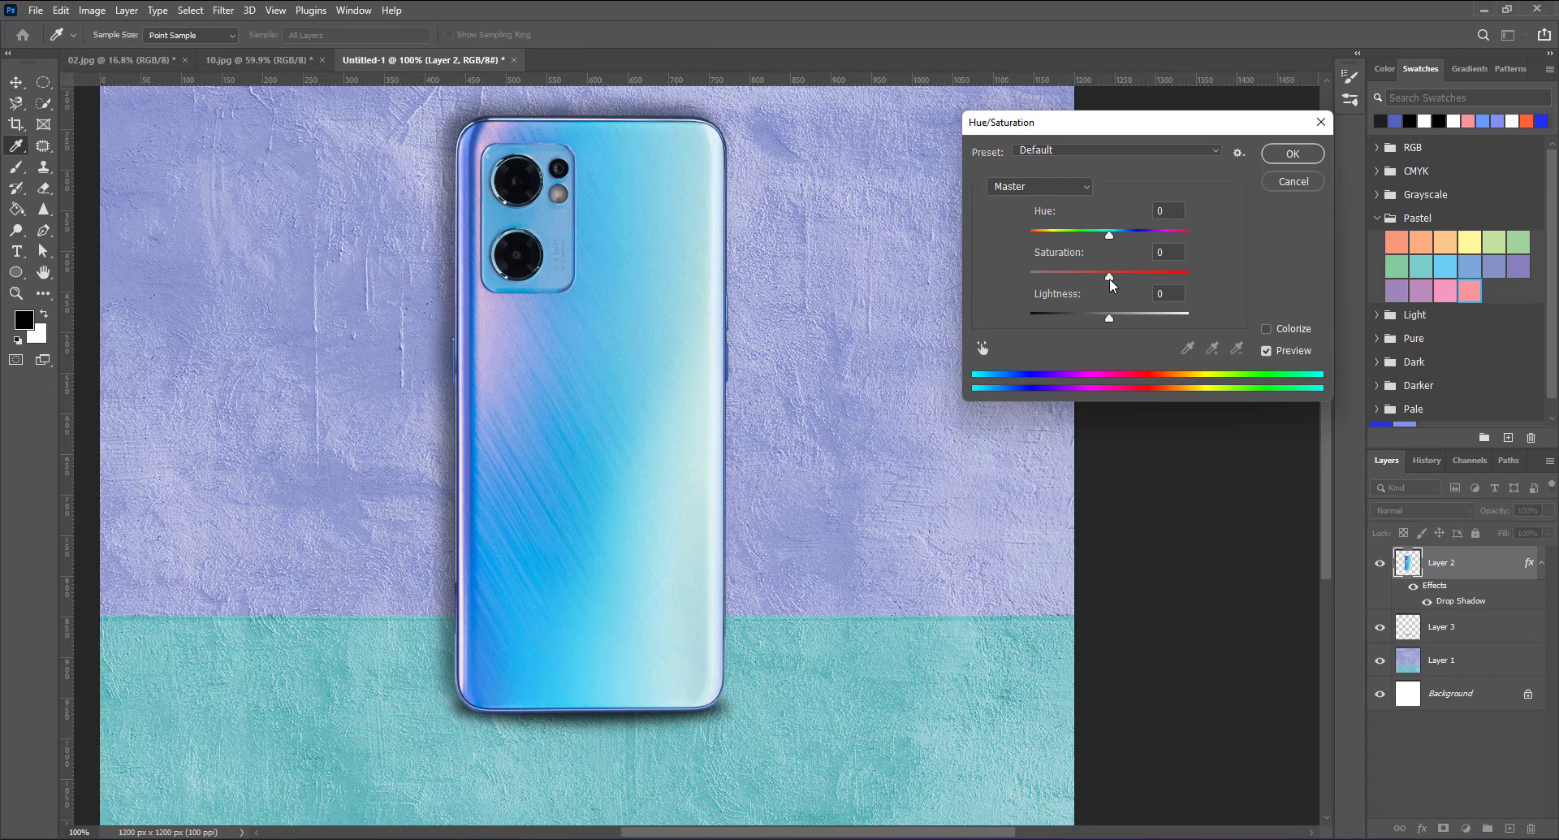
{"action": "left_click_drag", "start_coordinate": [1109, 278], "coordinate": [1112, 277]}
{"action": "left_click", "coordinate": [1290, 155]}
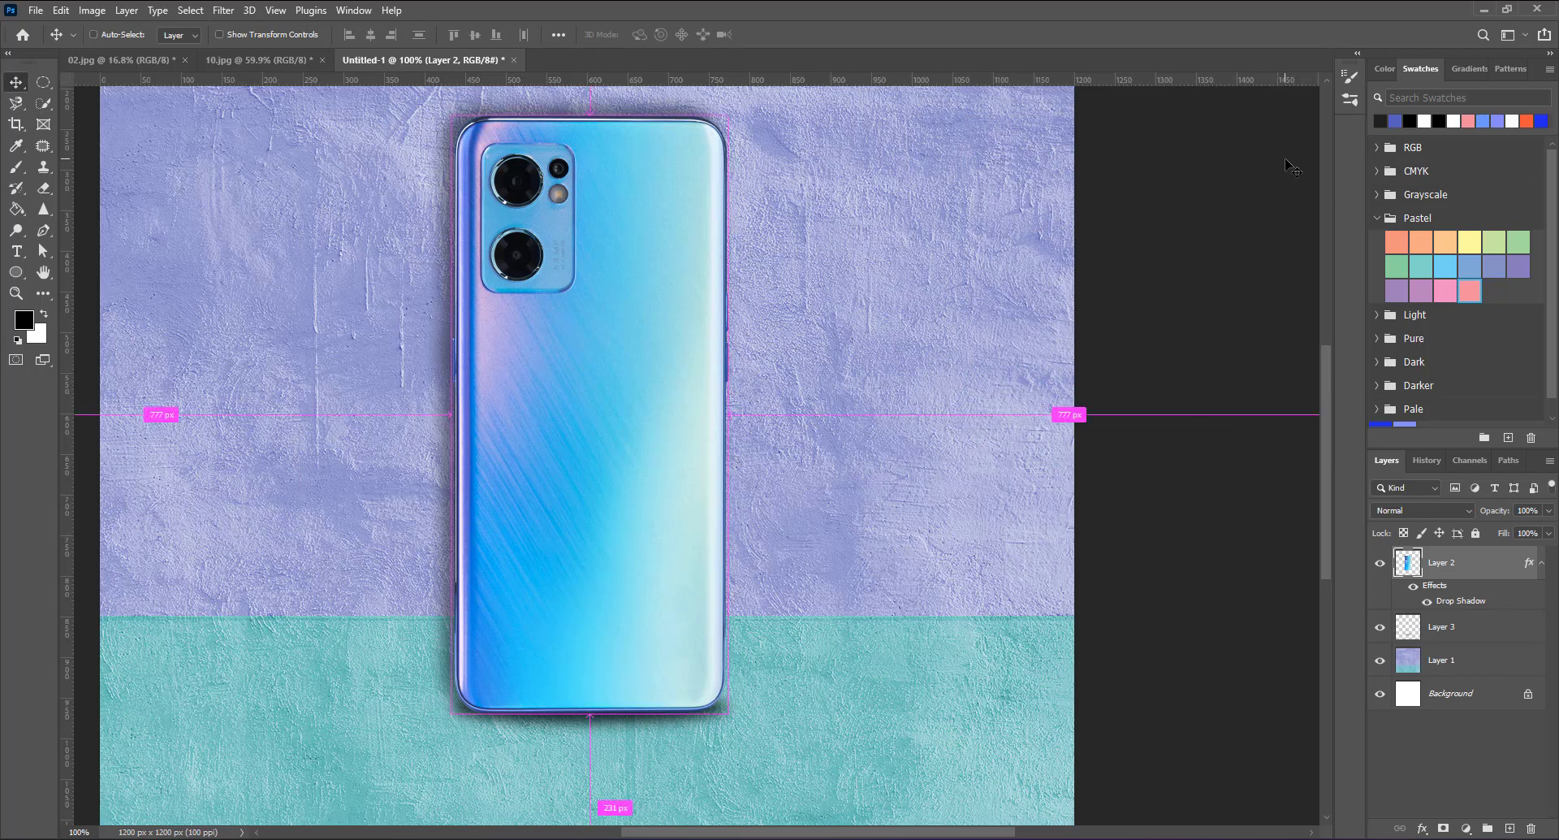
{"action": "key", "text": "ctrl+minus"}
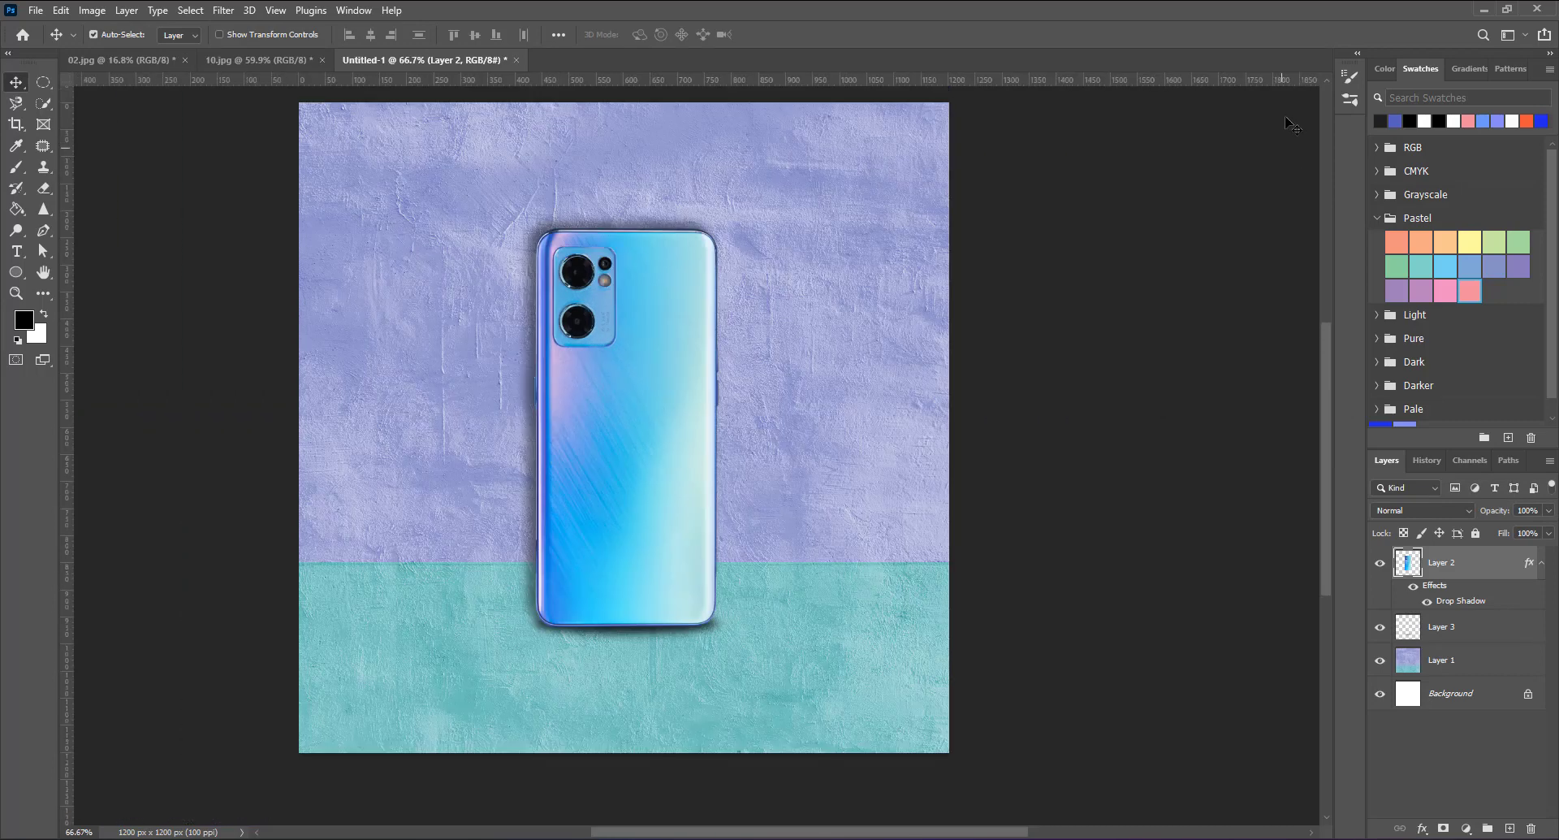
Step: Select the Horizontal Type Tool and set the font to Arial Bold at 60 pt
{"action": "left_click", "coordinate": [16, 256]}
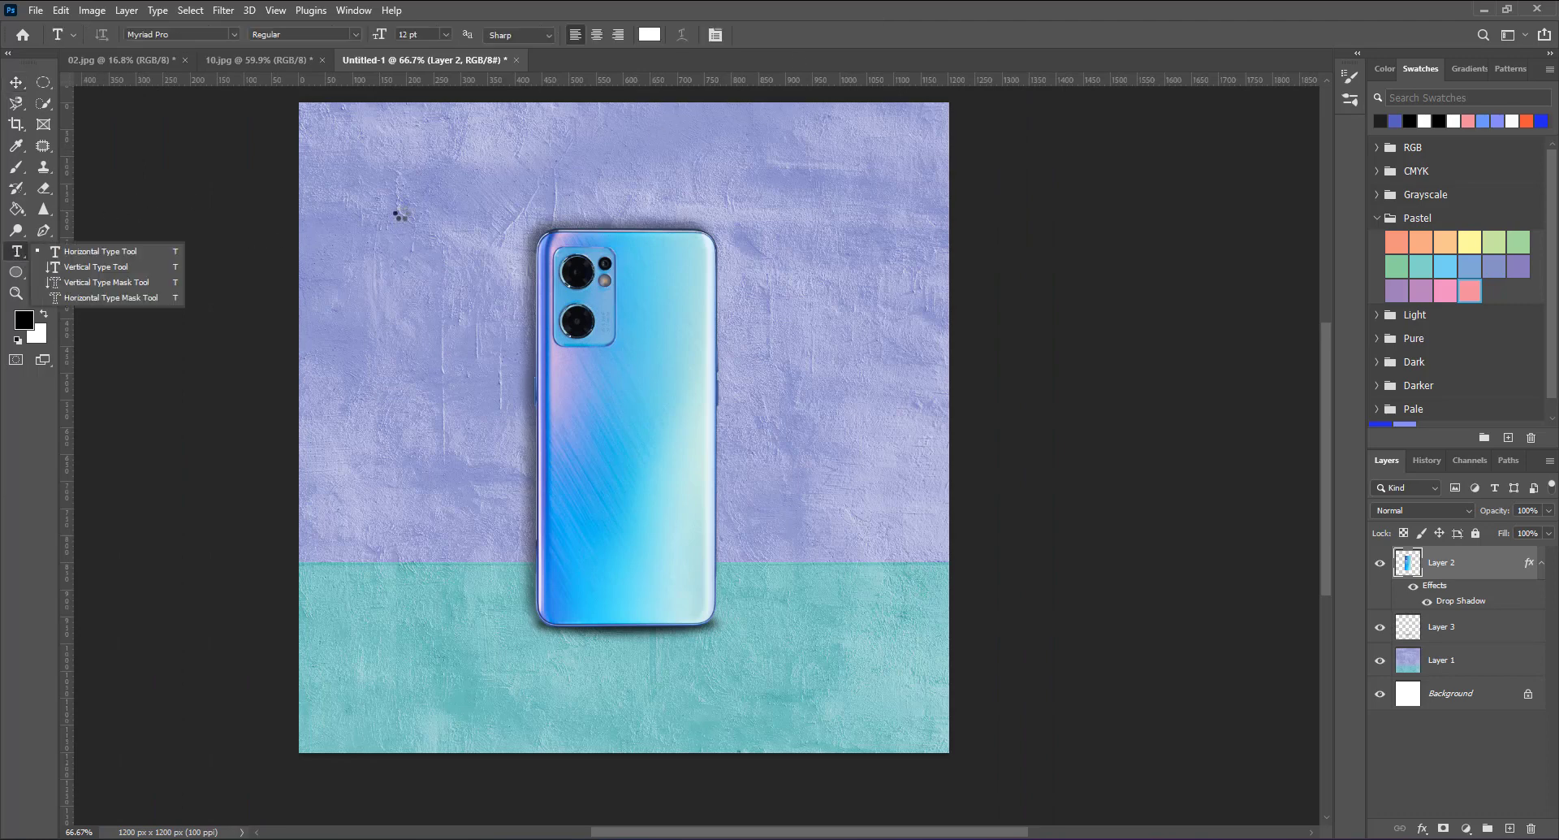
{"action": "left_click", "coordinate": [144, 254]}
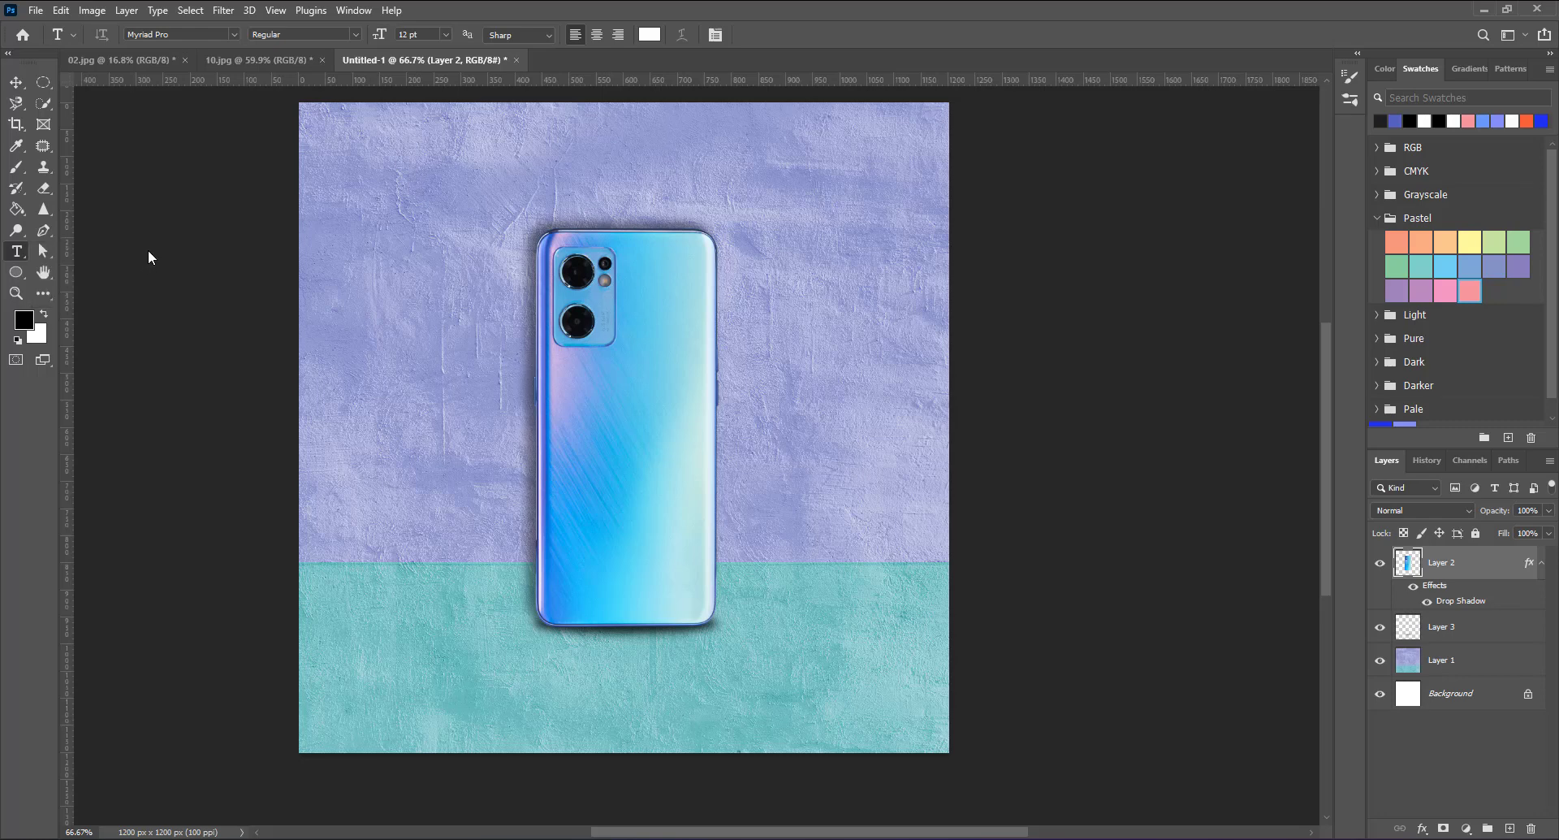
{"action": "left_click", "coordinate": [234, 36]}
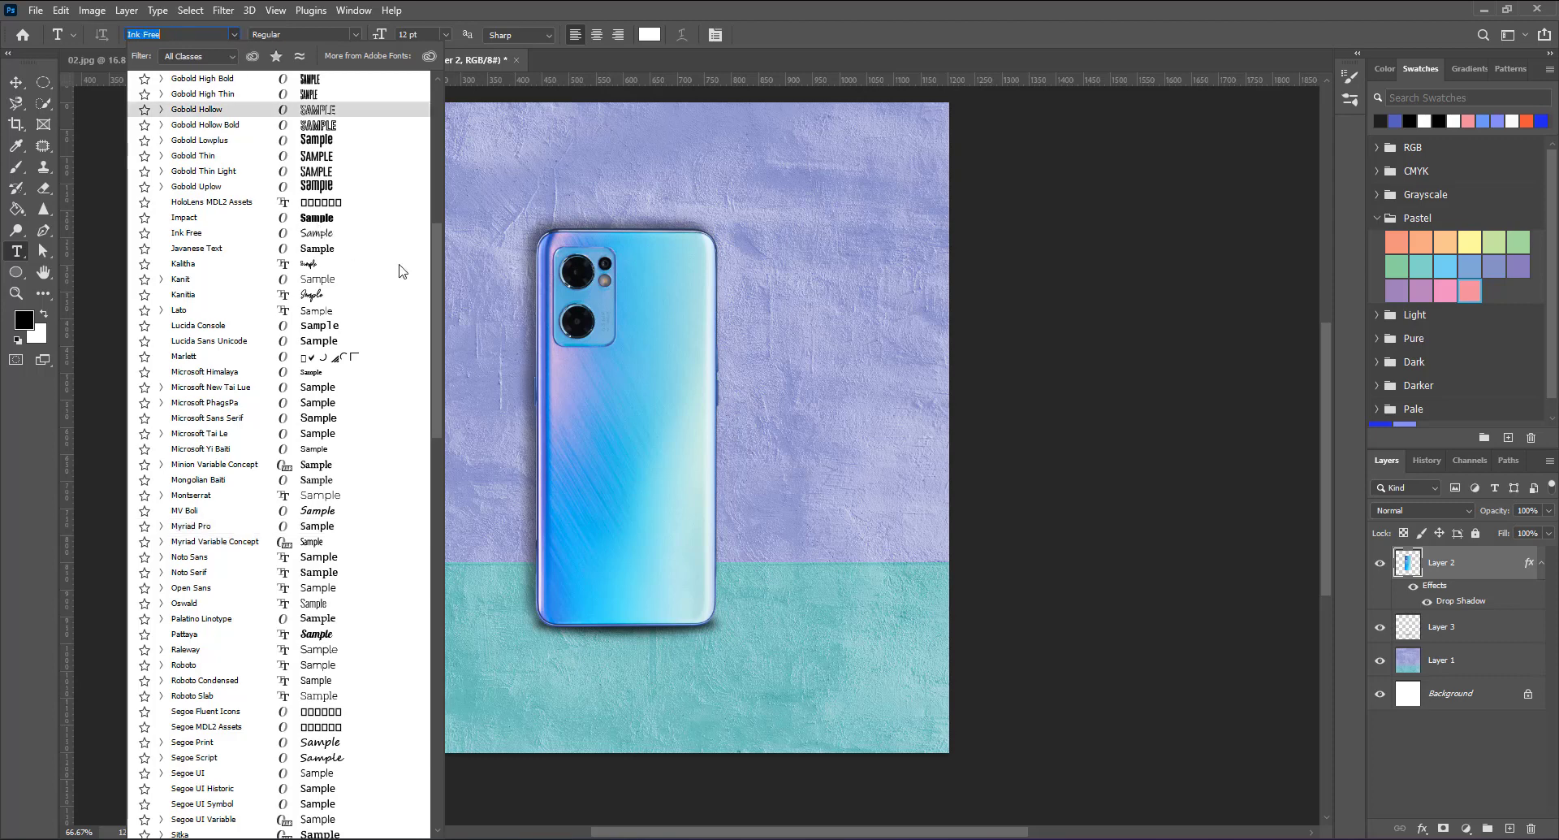
{"action": "scroll", "coordinate": [439, 244], "scroll_direction": "up", "scroll_amount": 2}
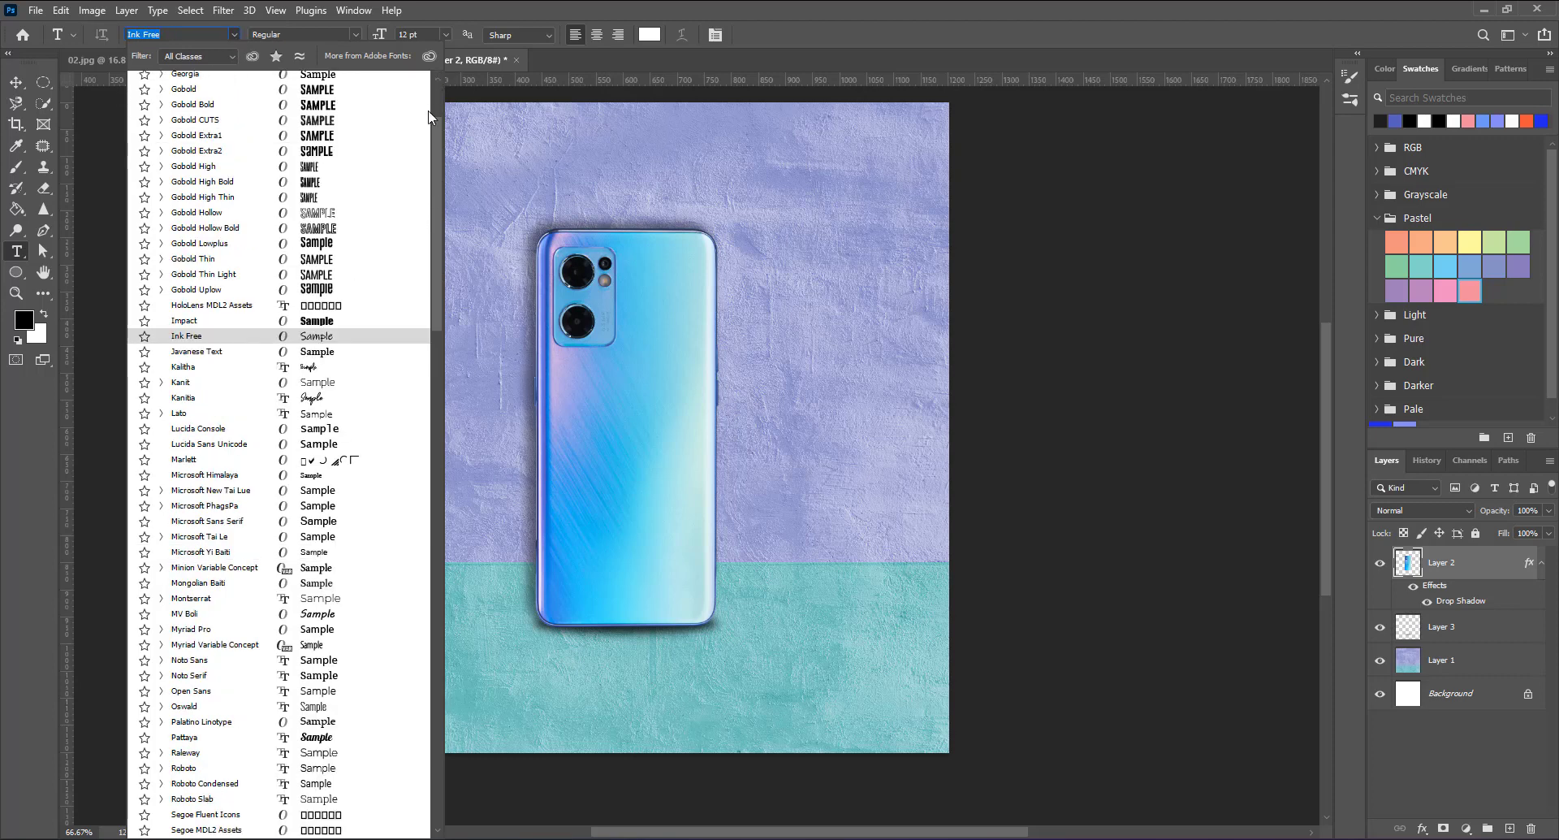
{"action": "scroll", "coordinate": [439, 120], "scroll_direction": "up", "scroll_amount": 6}
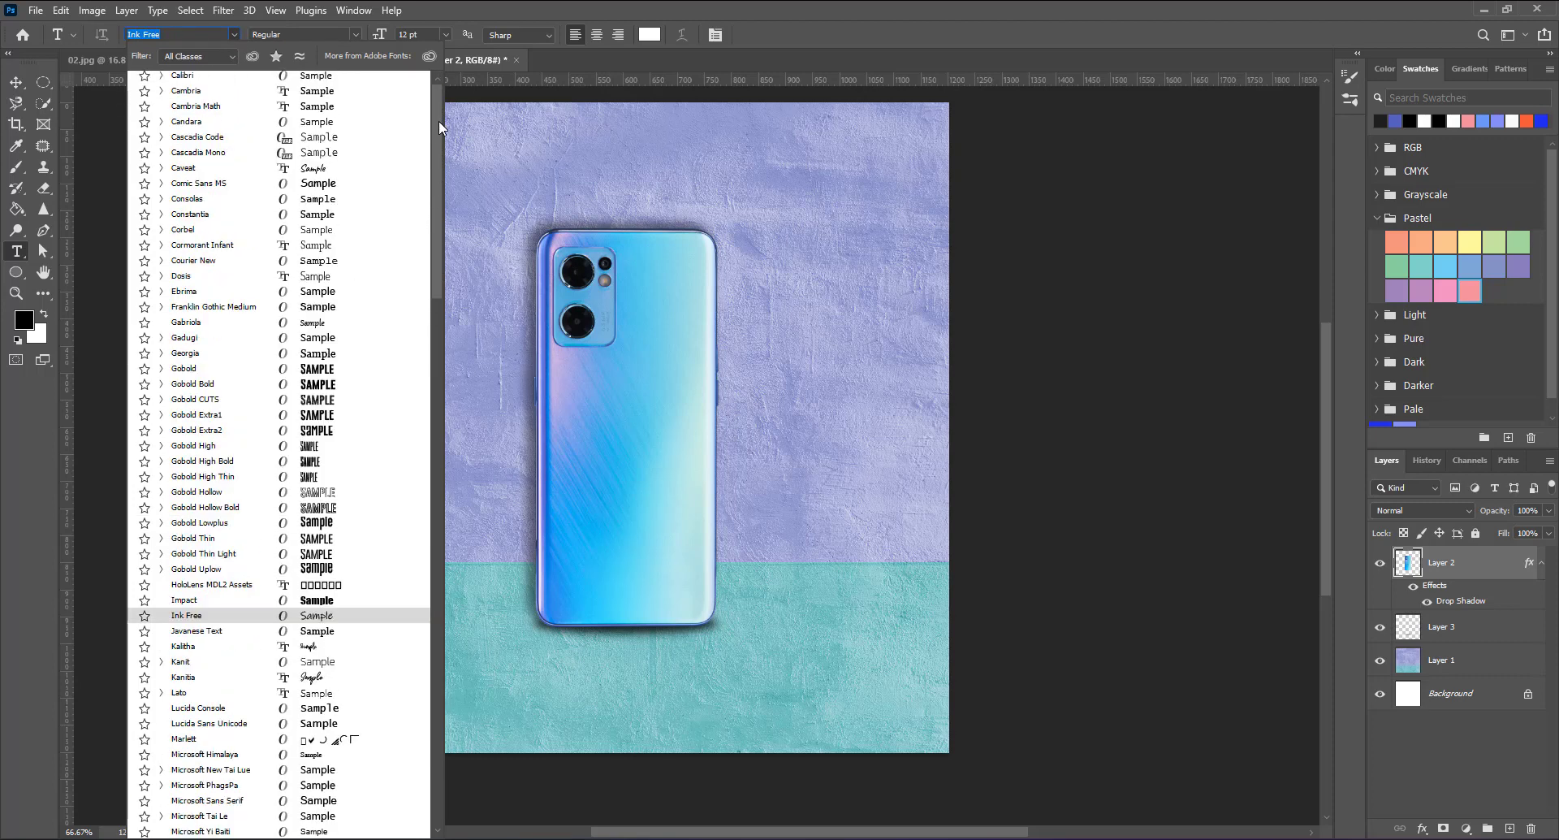
{"action": "scroll", "coordinate": [439, 120], "scroll_direction": "up", "scroll_amount": 3}
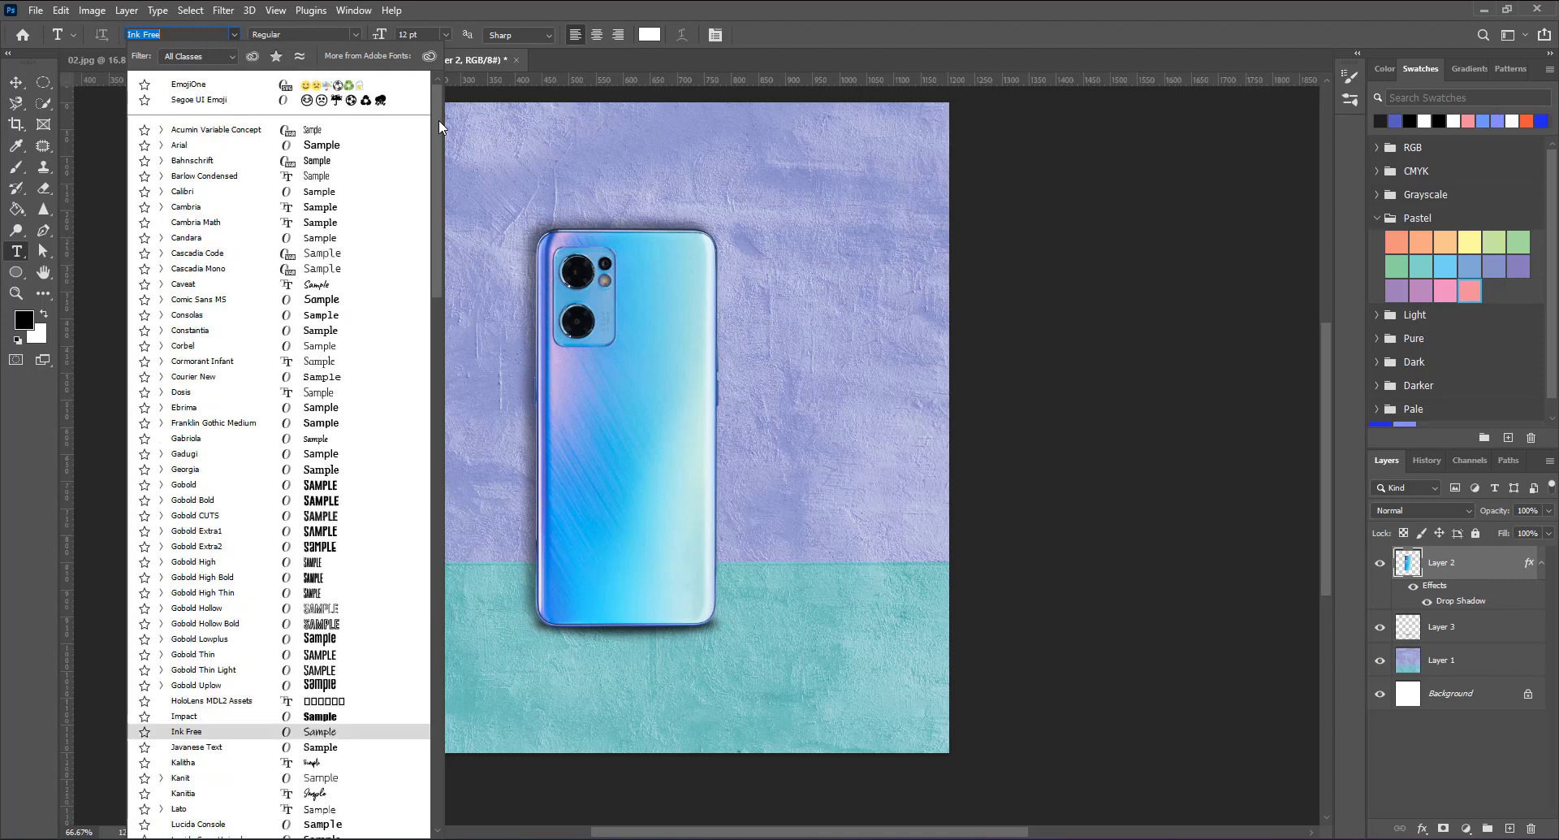
{"action": "left_click", "coordinate": [180, 146]}
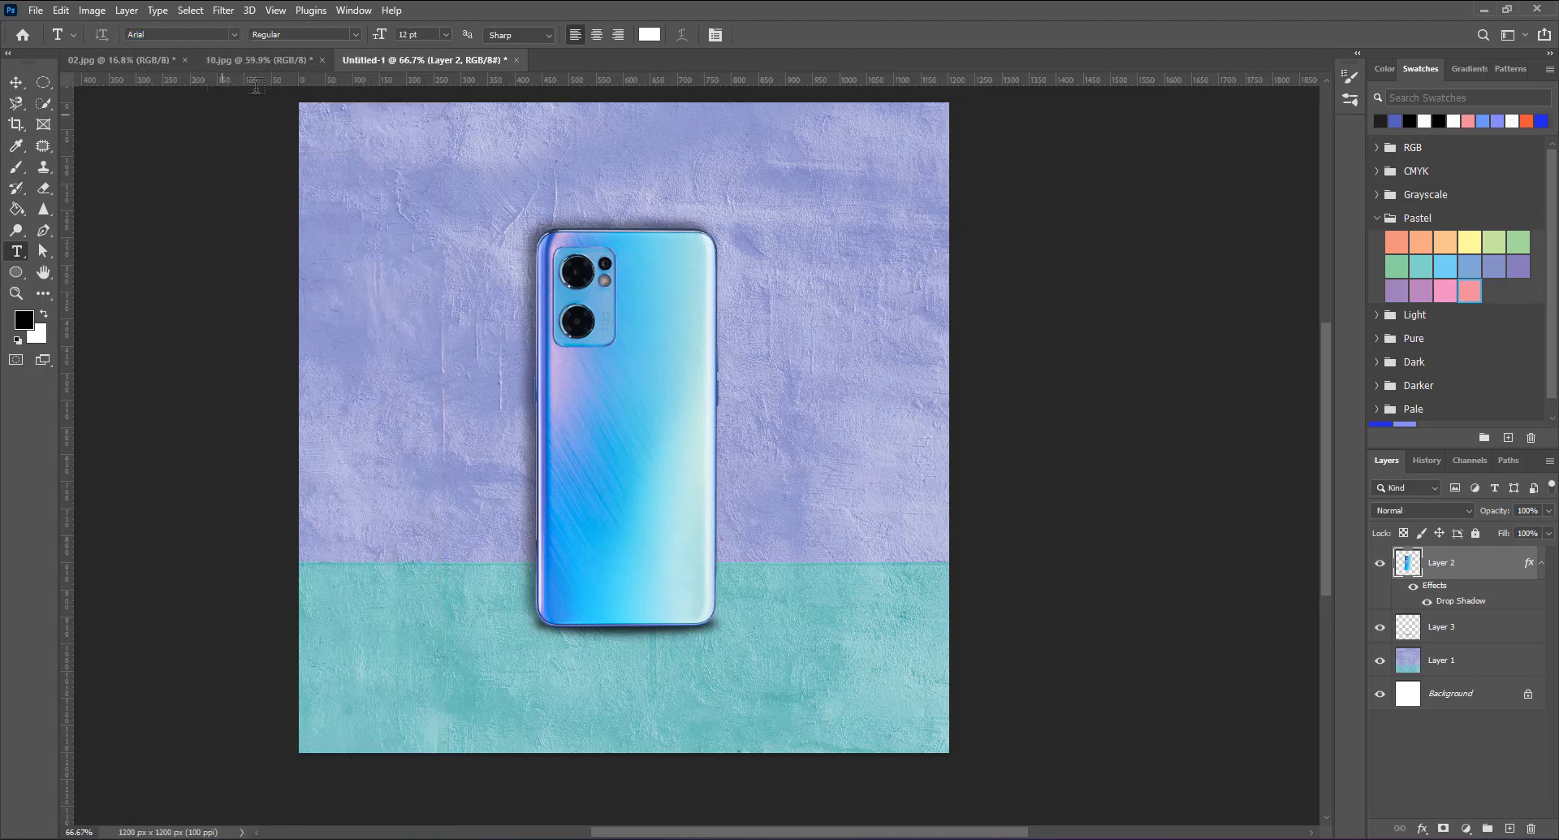
{"action": "left_click", "coordinate": [357, 35]}
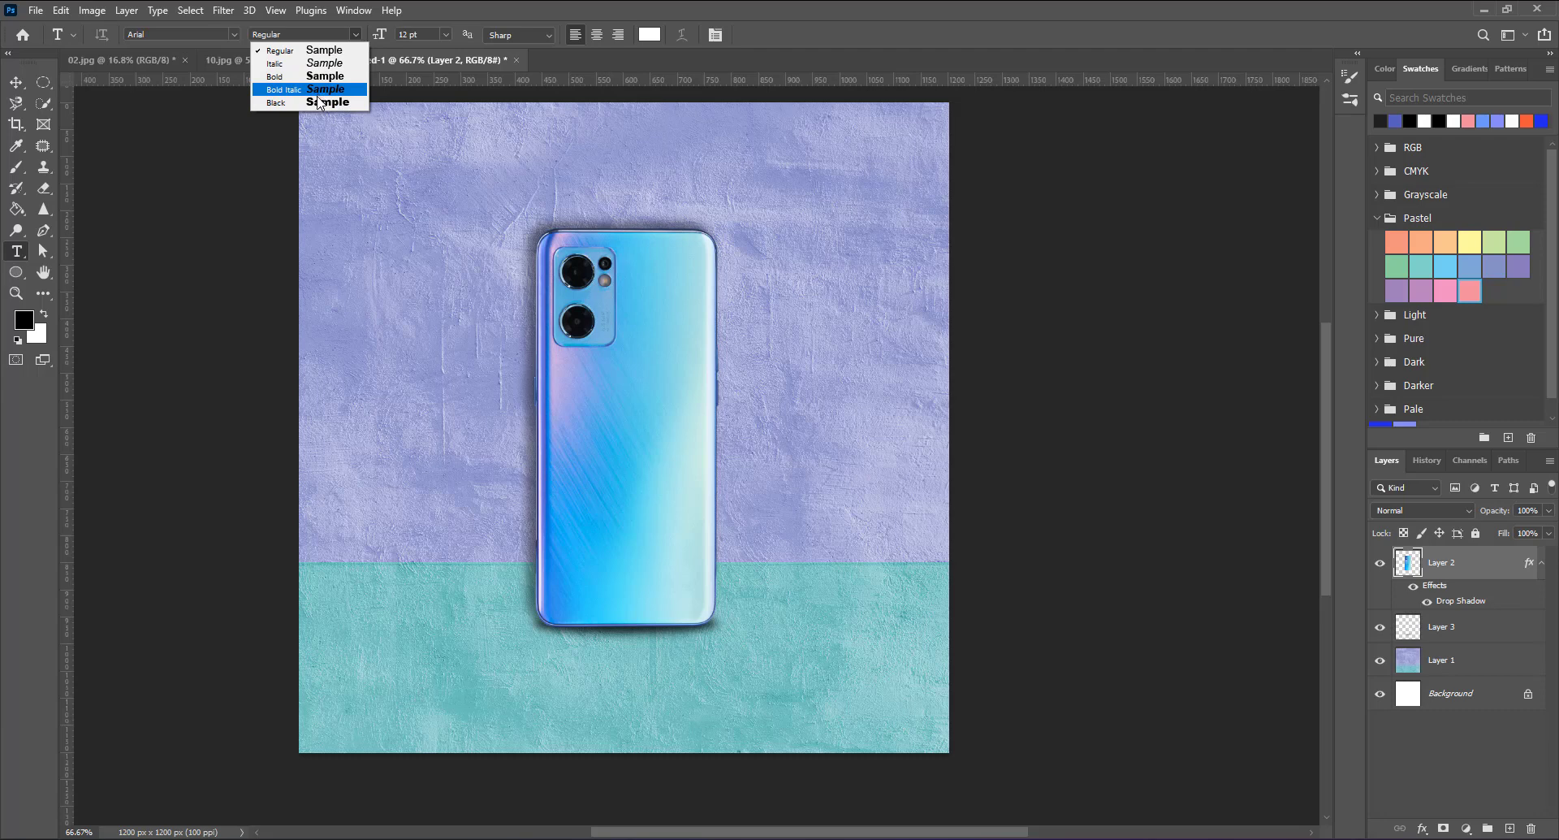
{"action": "left_click", "coordinate": [284, 76]}
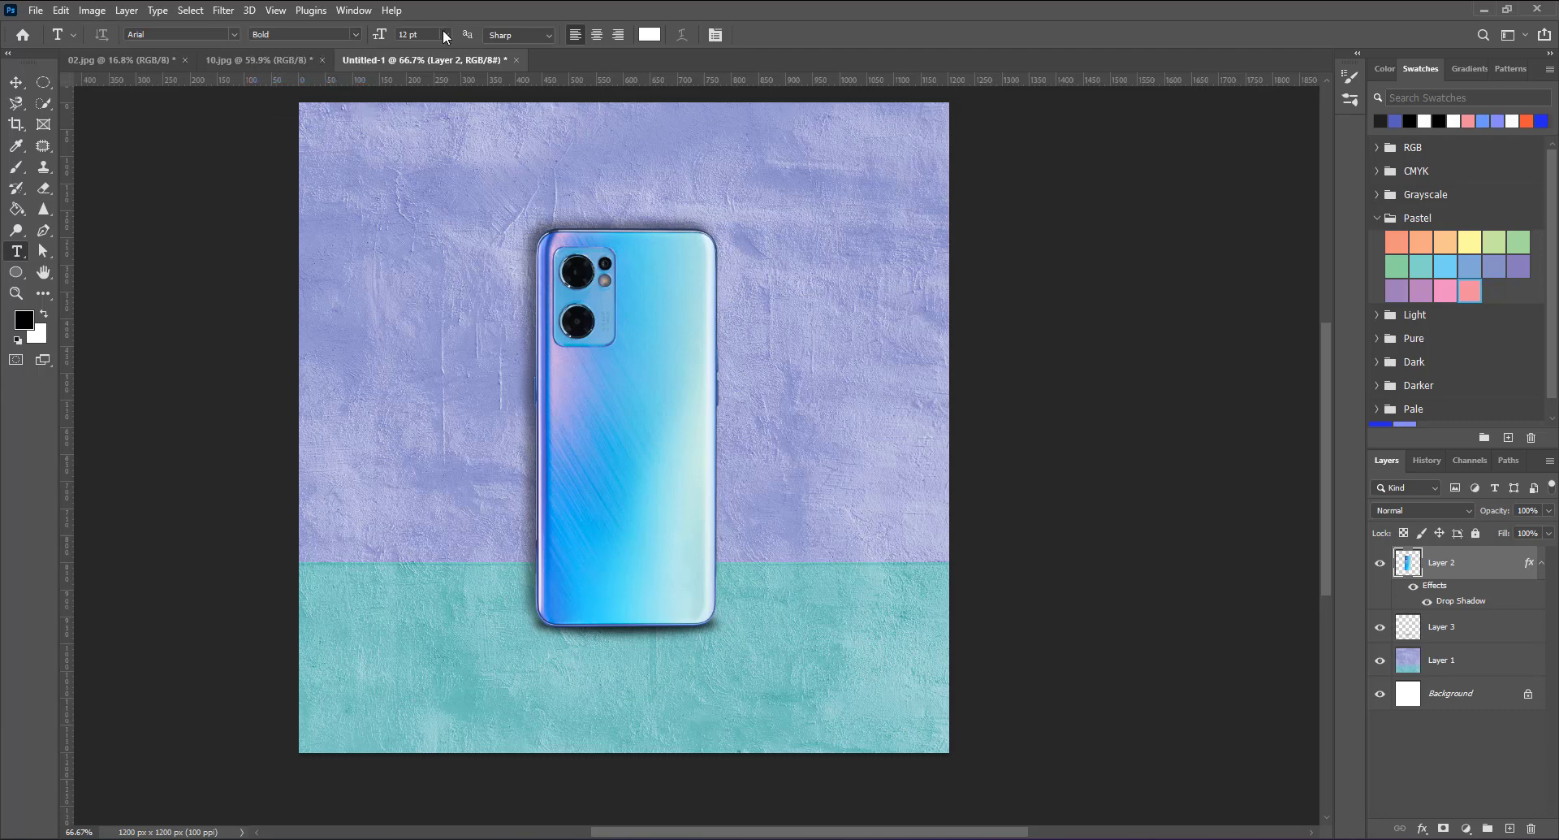
{"action": "left_click", "coordinate": [443, 34]}
{"action": "left_click", "coordinate": [424, 228]}
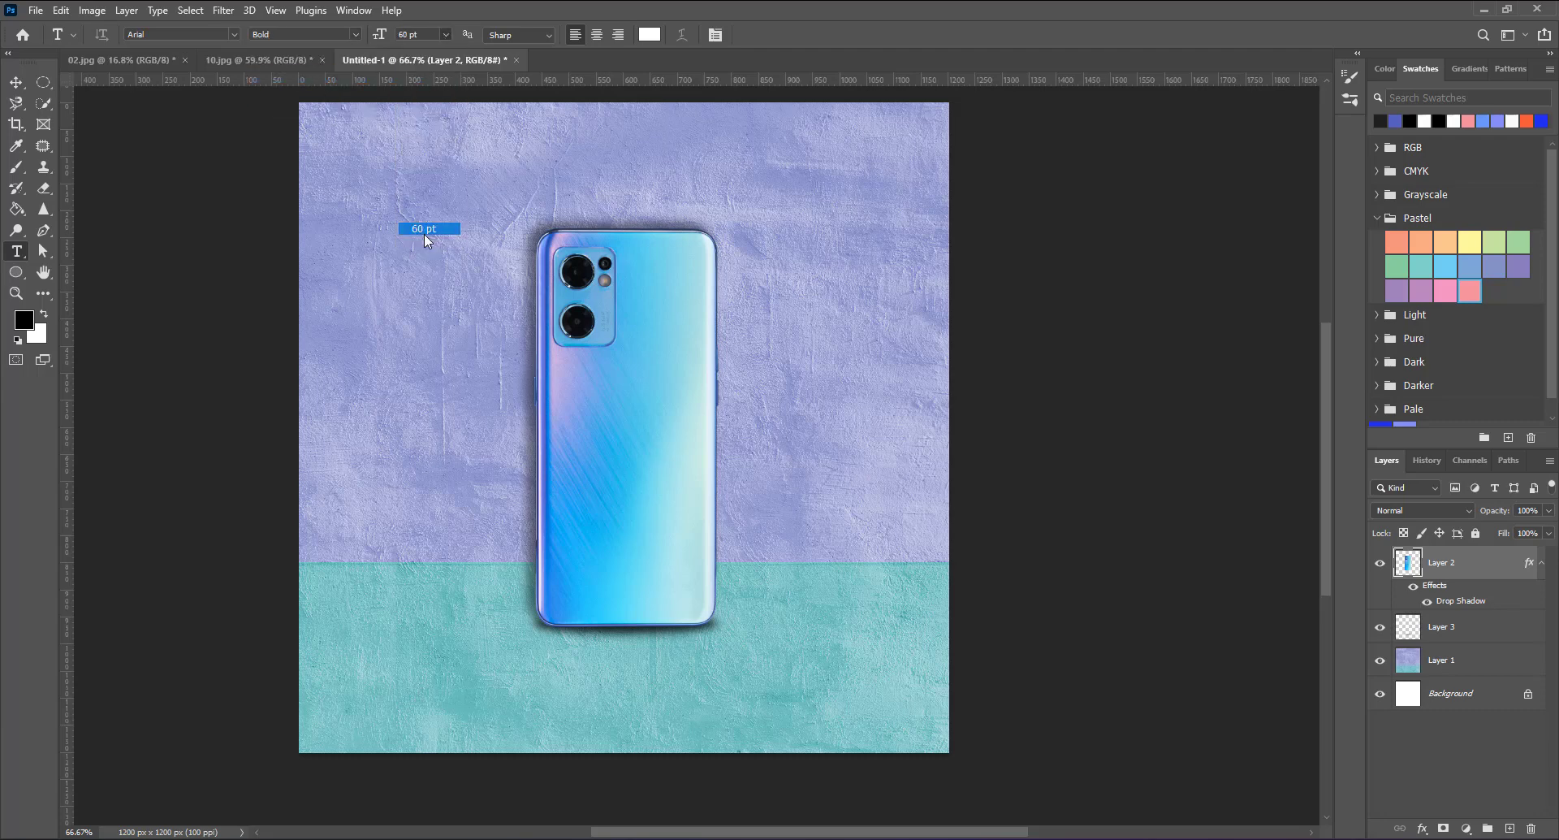
Step: Start a text layer near the top-left and set its colour to blue #1d56b9
{"action": "left_click", "coordinate": [386, 179]}
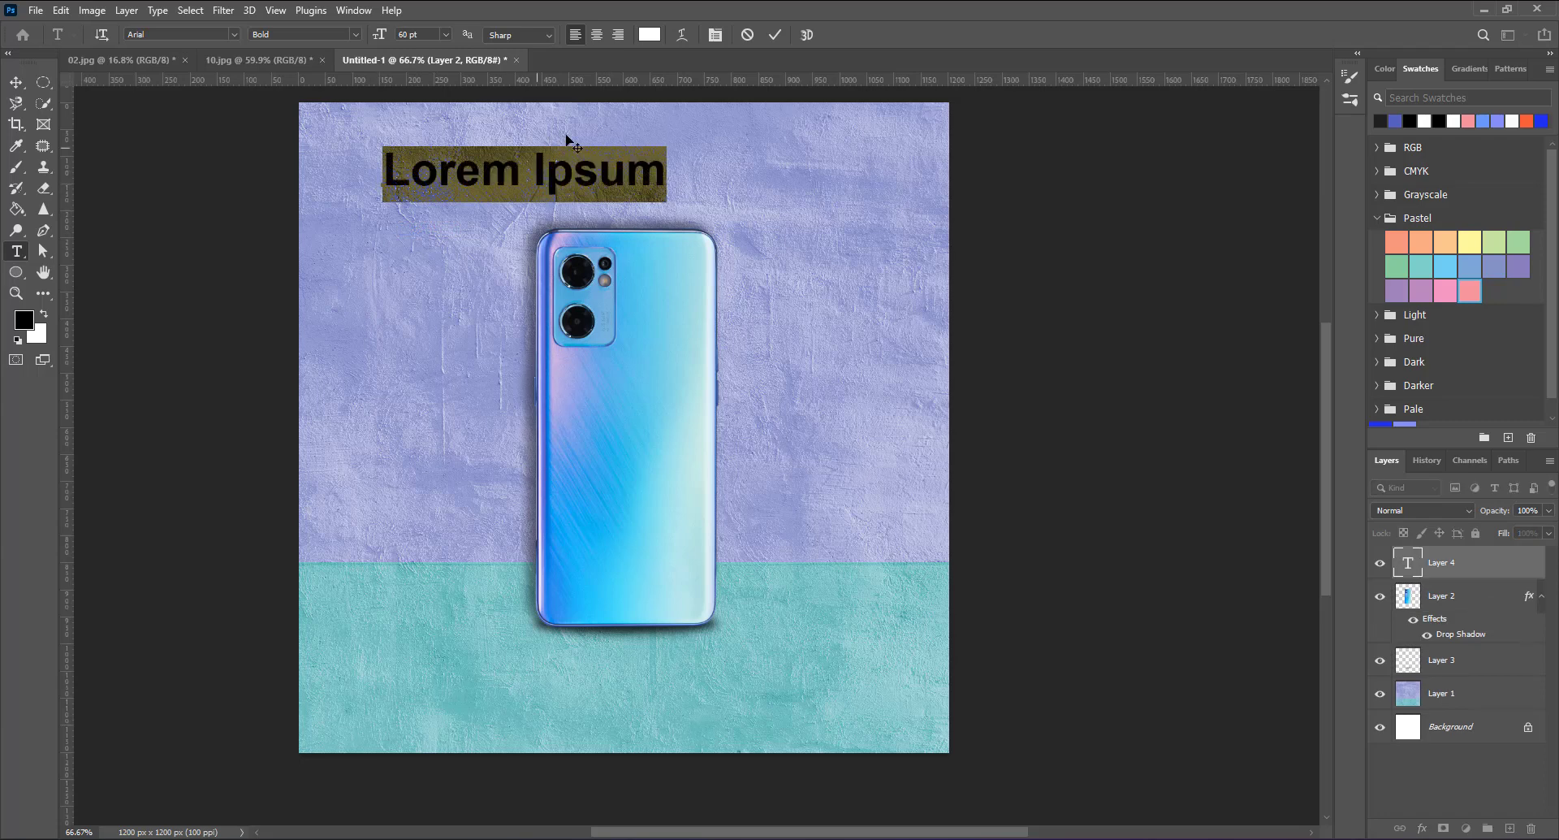
{"action": "left_click", "coordinate": [649, 35]}
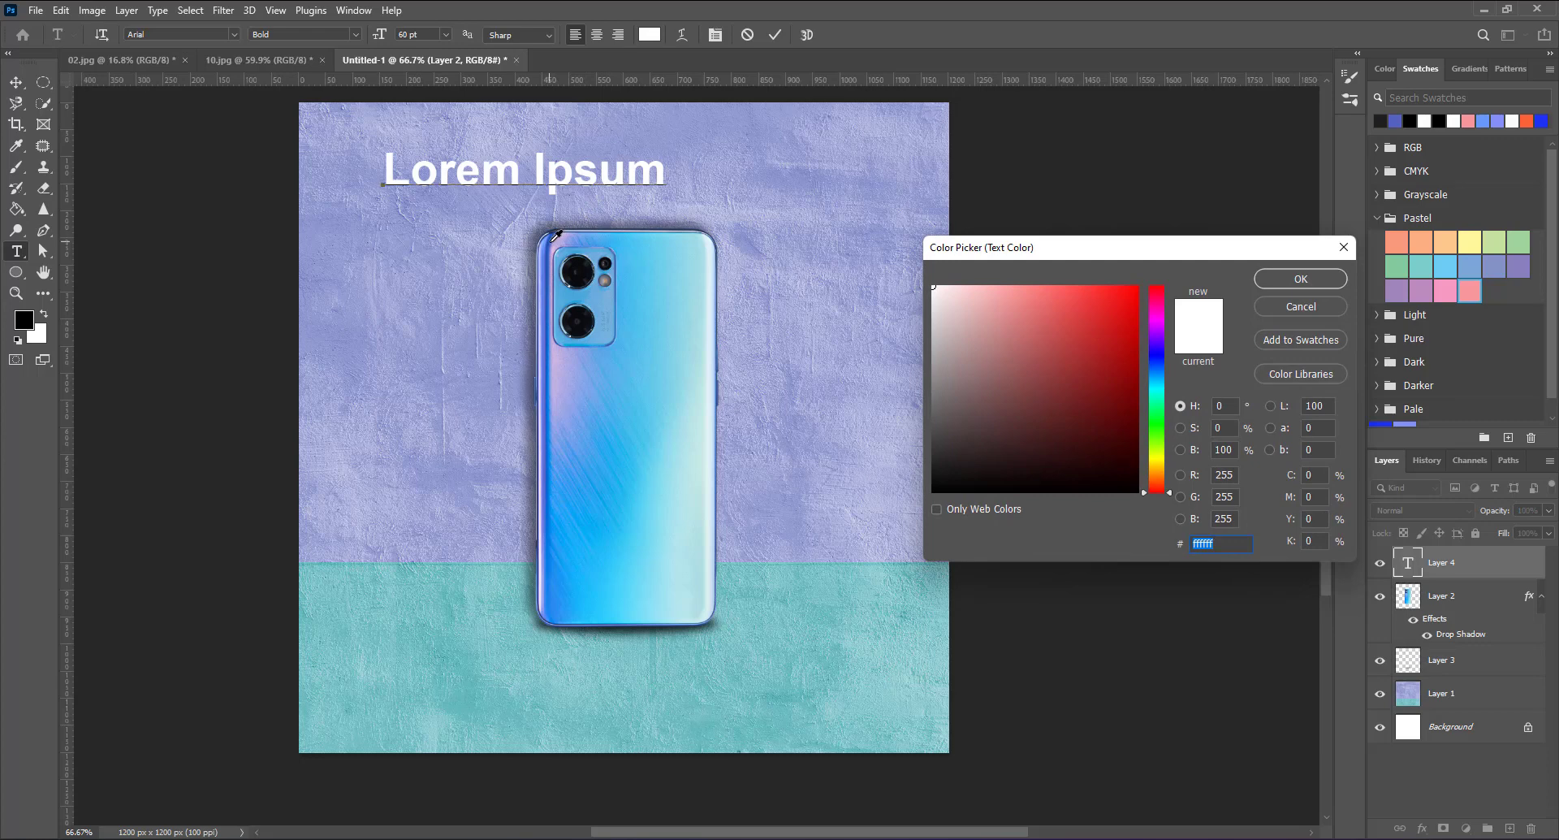
{"action": "left_click", "coordinate": [556, 236]}
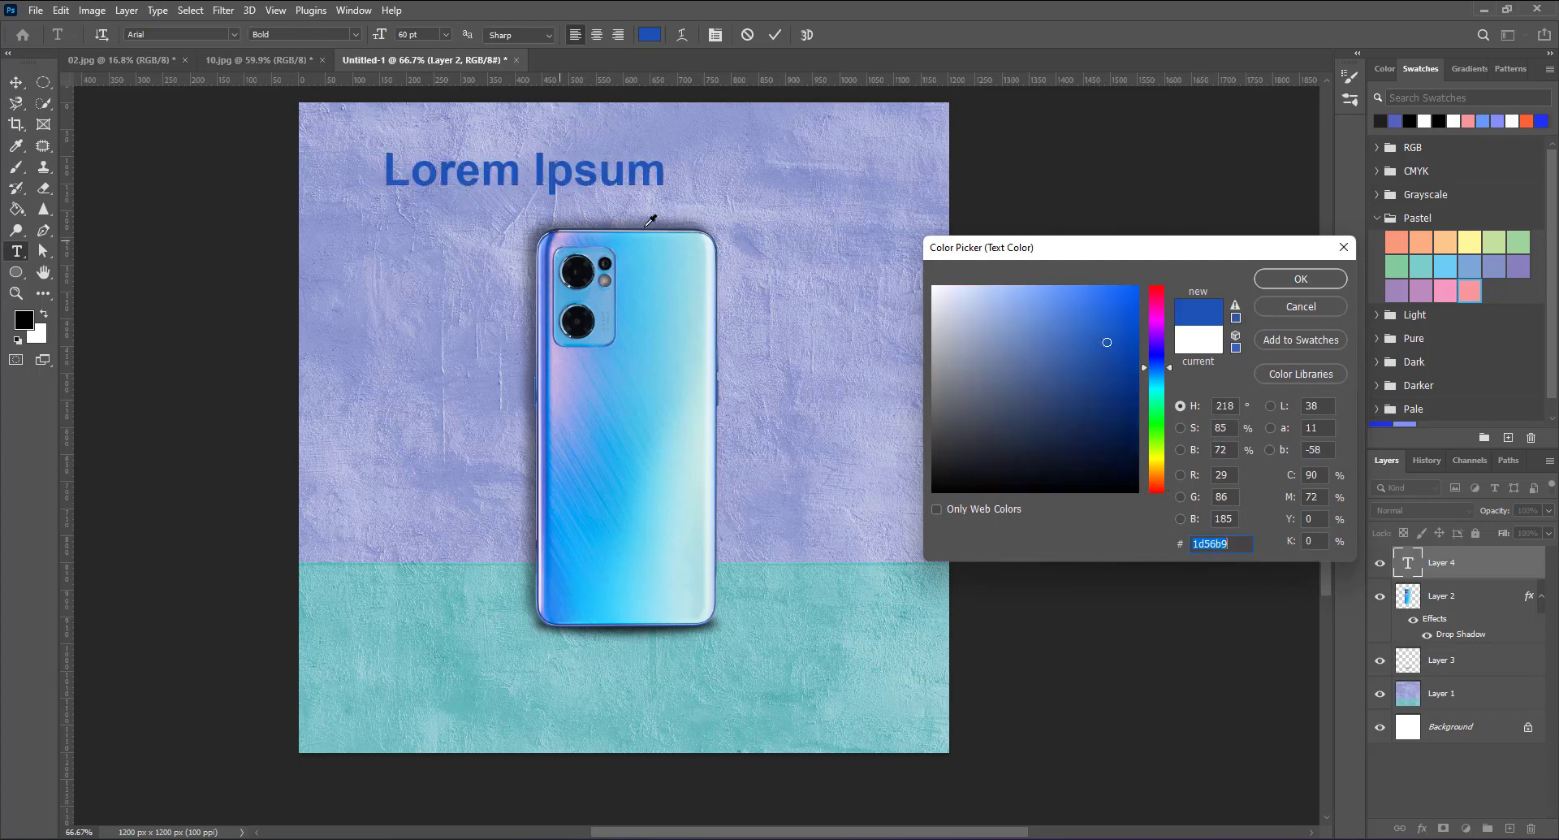
{"action": "left_click", "coordinate": [1332, 279]}
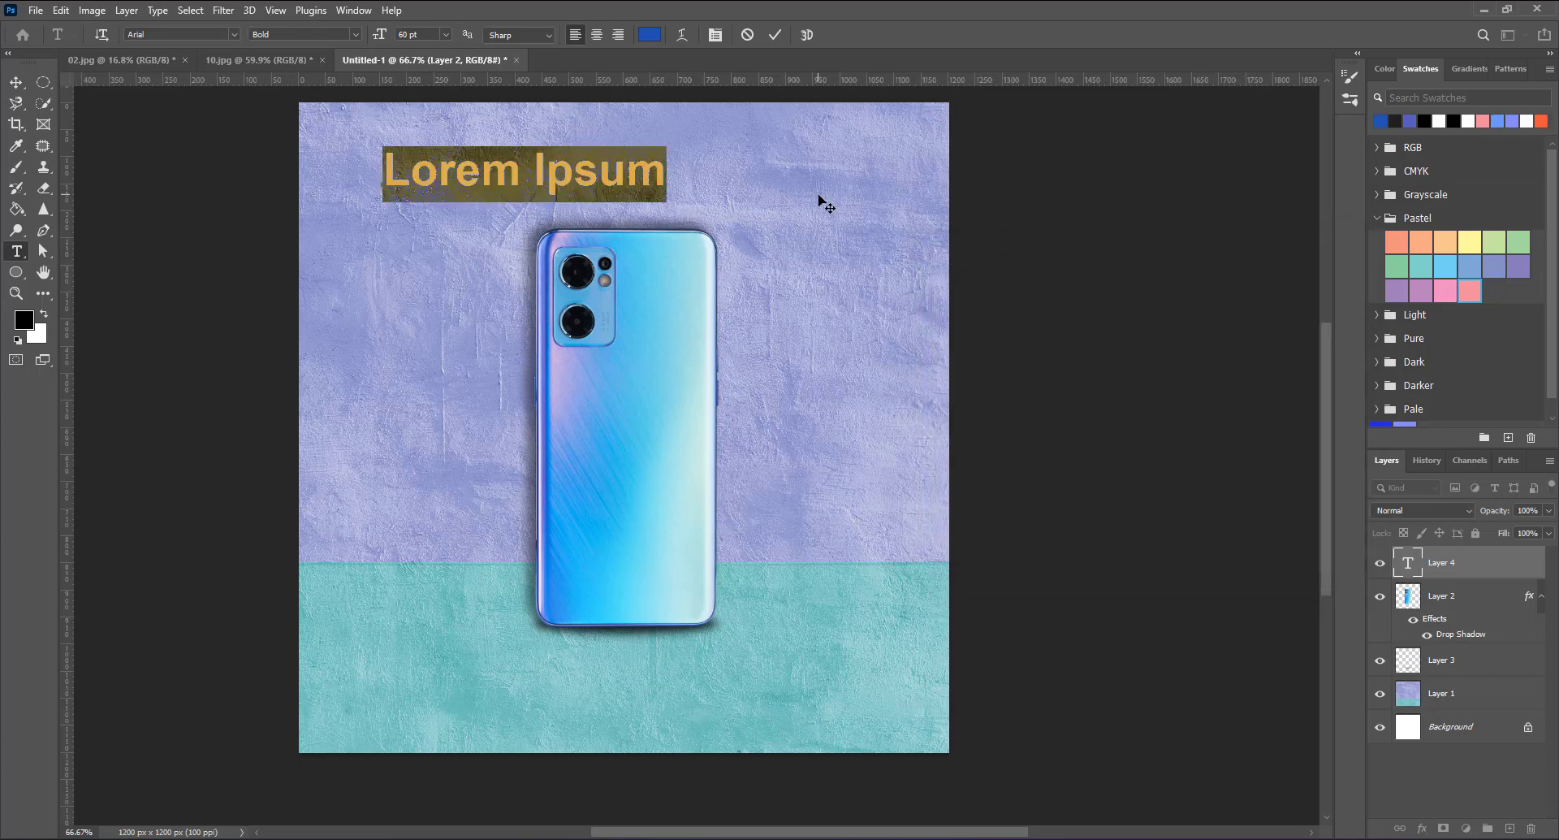
Step: Type and commit the headline 'WIZARD', correcting a mistyped 'OPPO'
{"action": "type", "text": "OPP"}
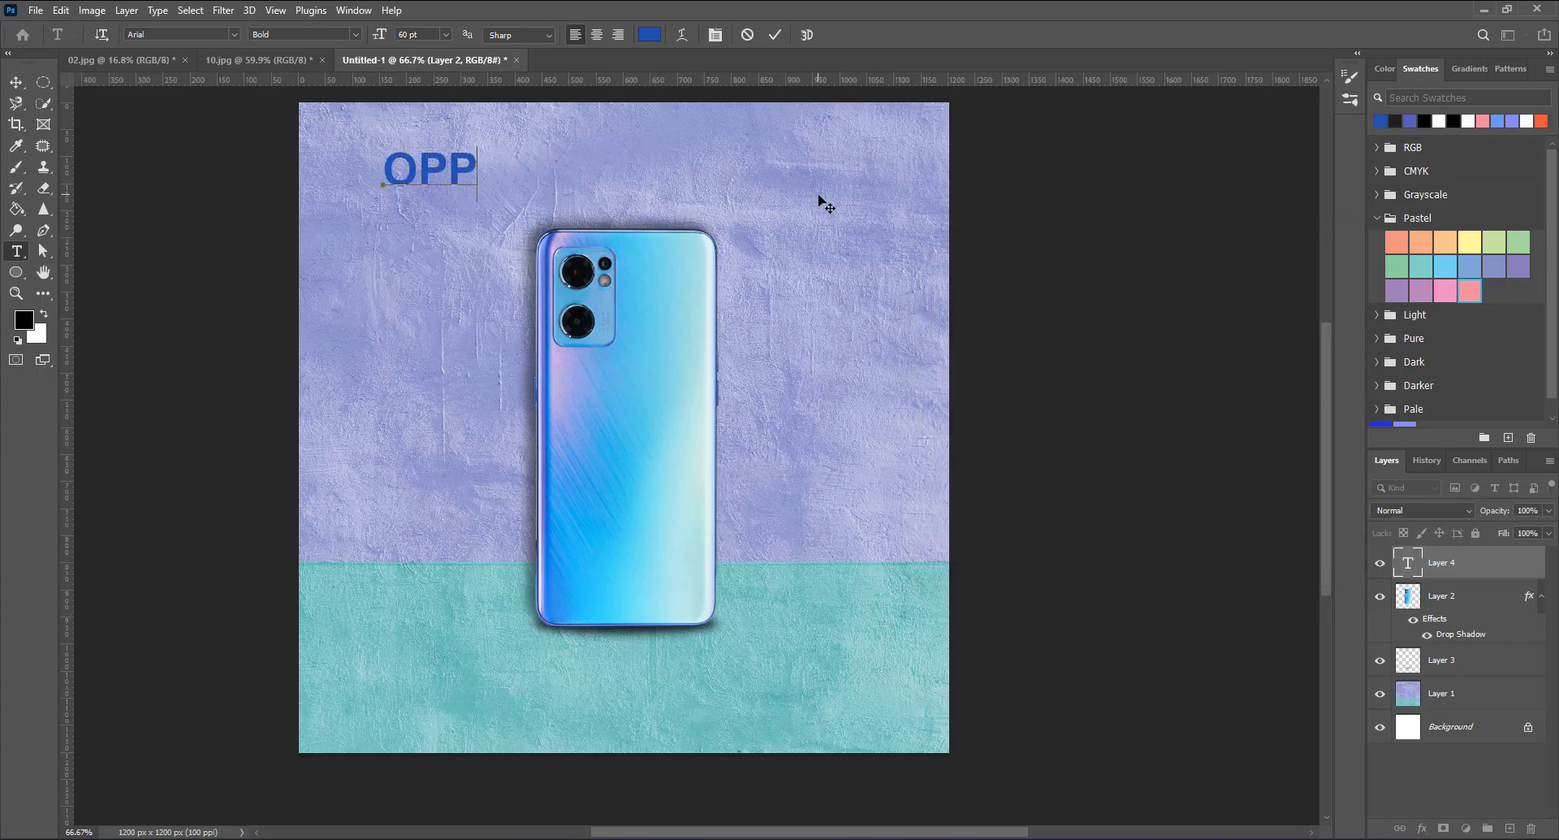
{"action": "type", "text": "O"}
{"action": "key", "text": "BackSpace"}
{"action": "key", "text": "BackSpace"}
{"action": "key", "text": "BackSpace"}
{"action": "key", "text": "BackSpace"}
{"action": "type", "text": "WI"}
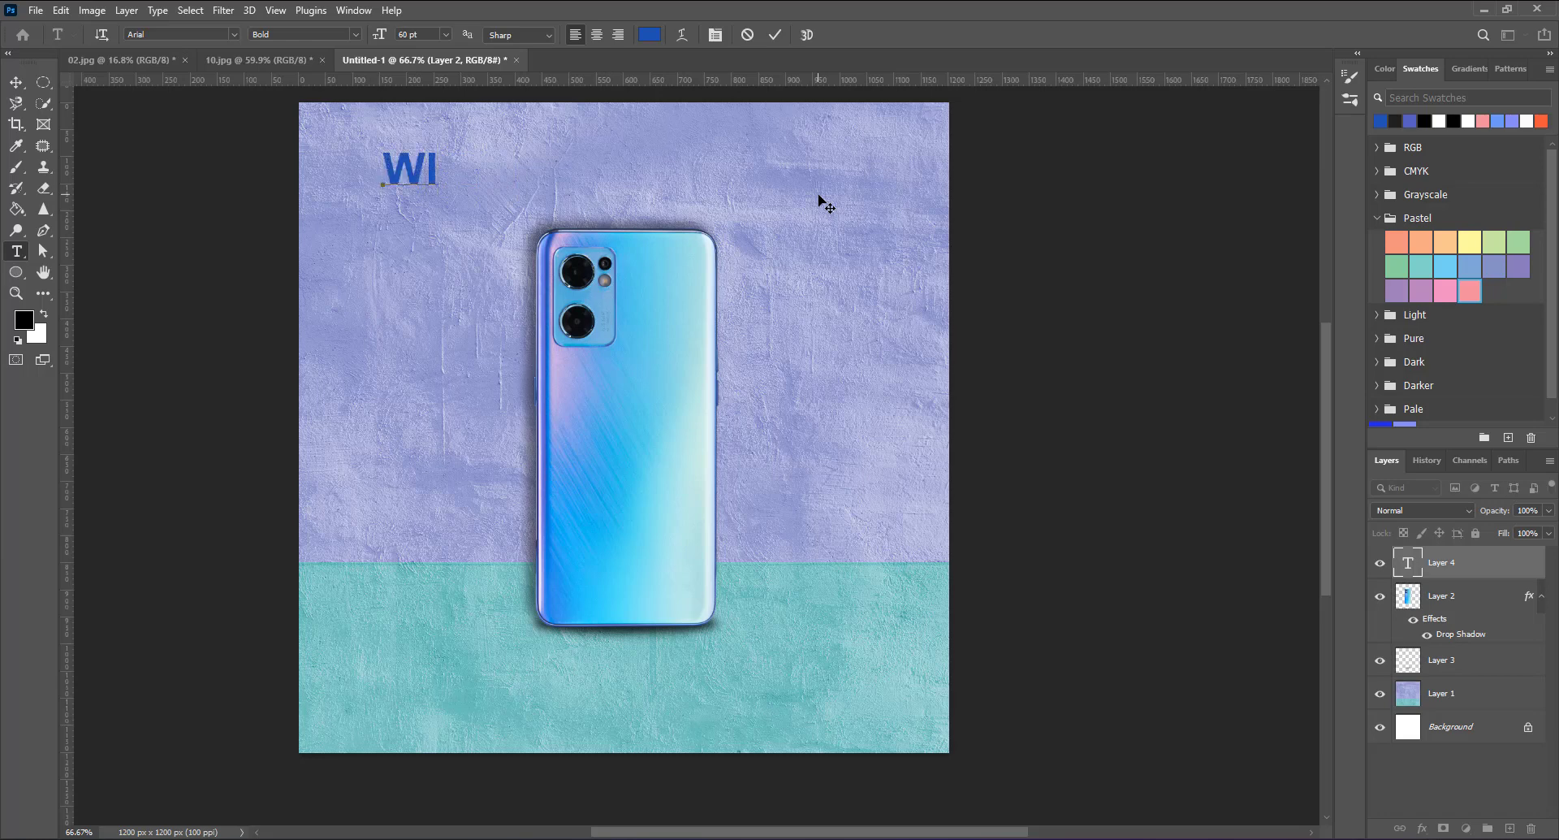
{"action": "type", "text": "ZARD"}
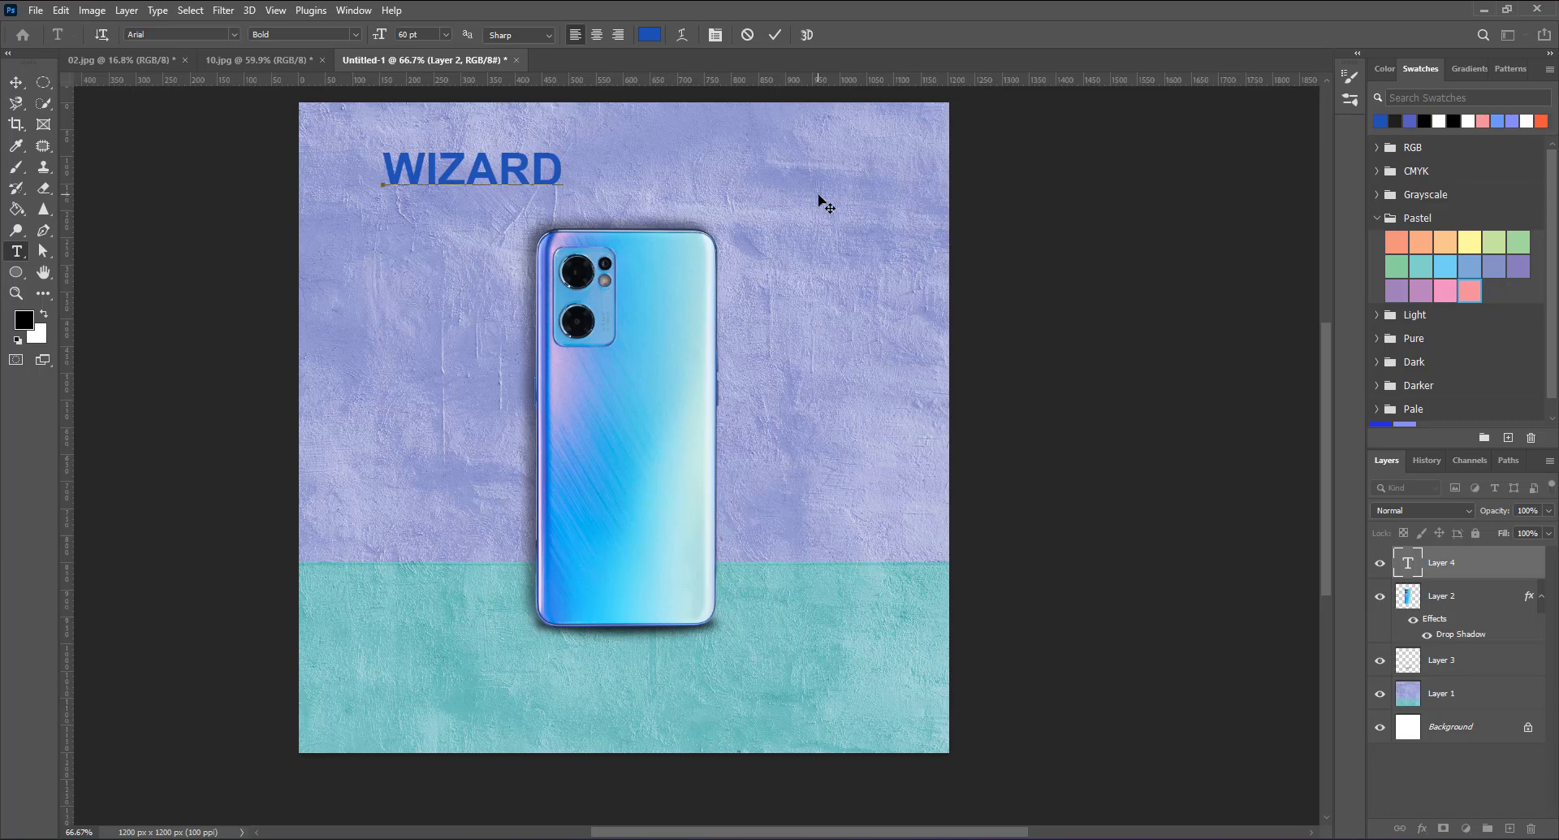
{"action": "left_click", "coordinate": [16, 82]}
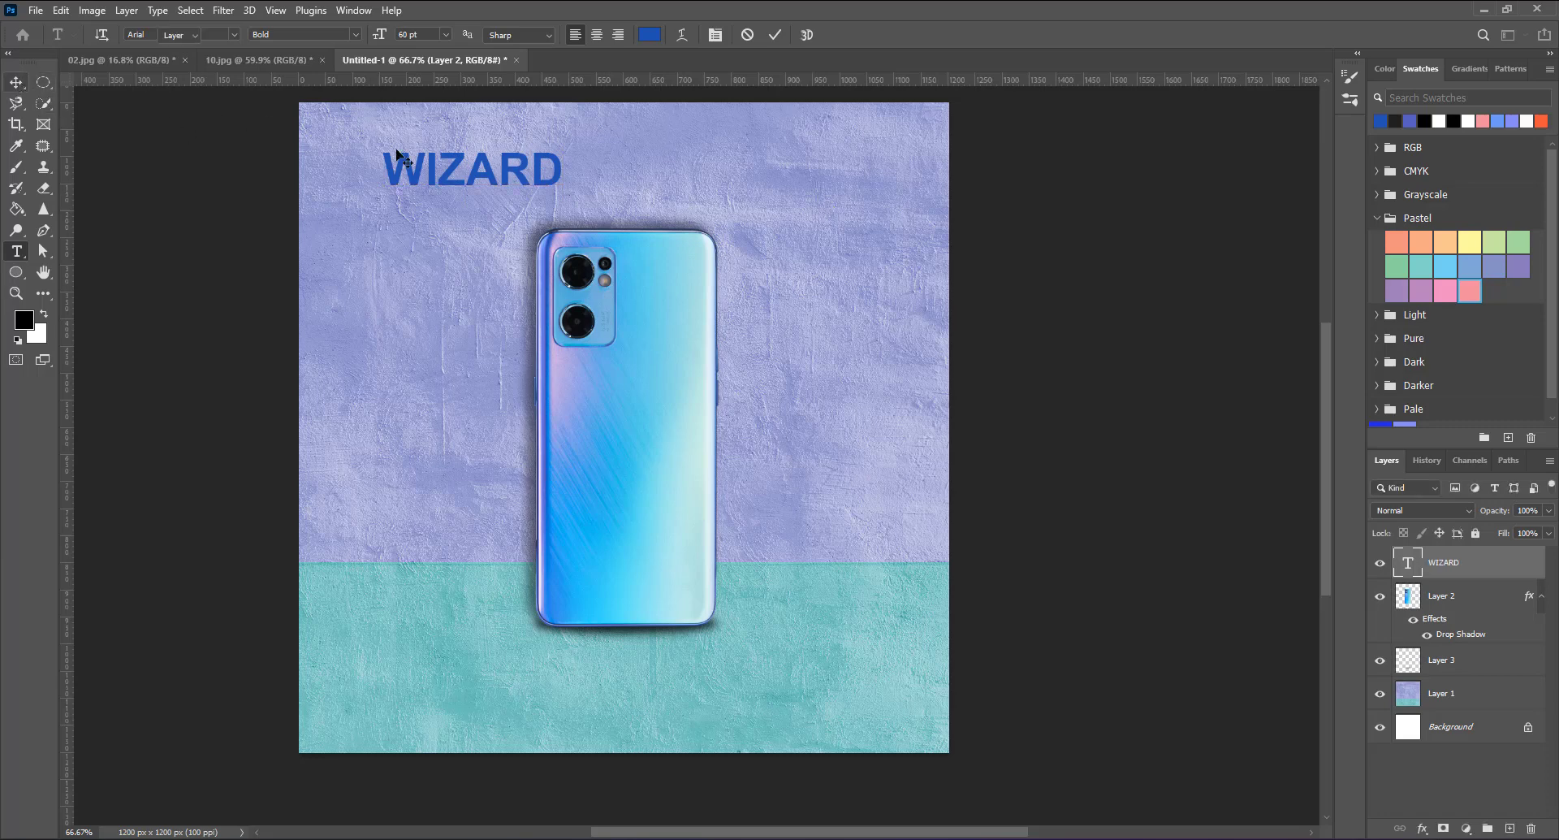
Step: Nudge WIZARD up-left, then add 'MOBILE' text at 36 pt below it
{"action": "key", "text": "v"}
{"action": "left_click_drag", "start_coordinate": [447, 182], "coordinate": [377, 162]}
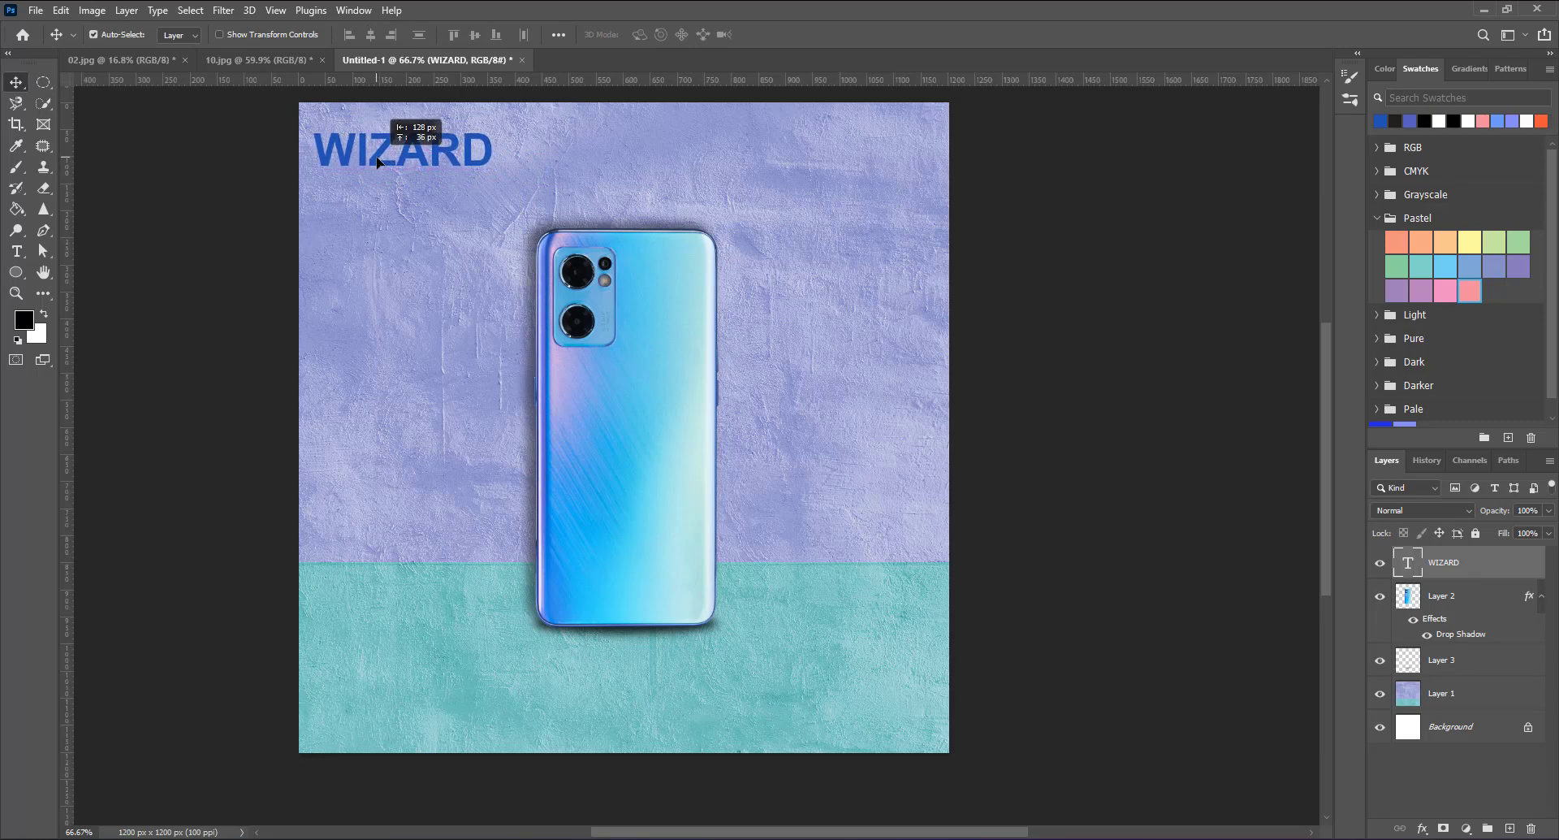
{"action": "left_click", "coordinate": [17, 251]}
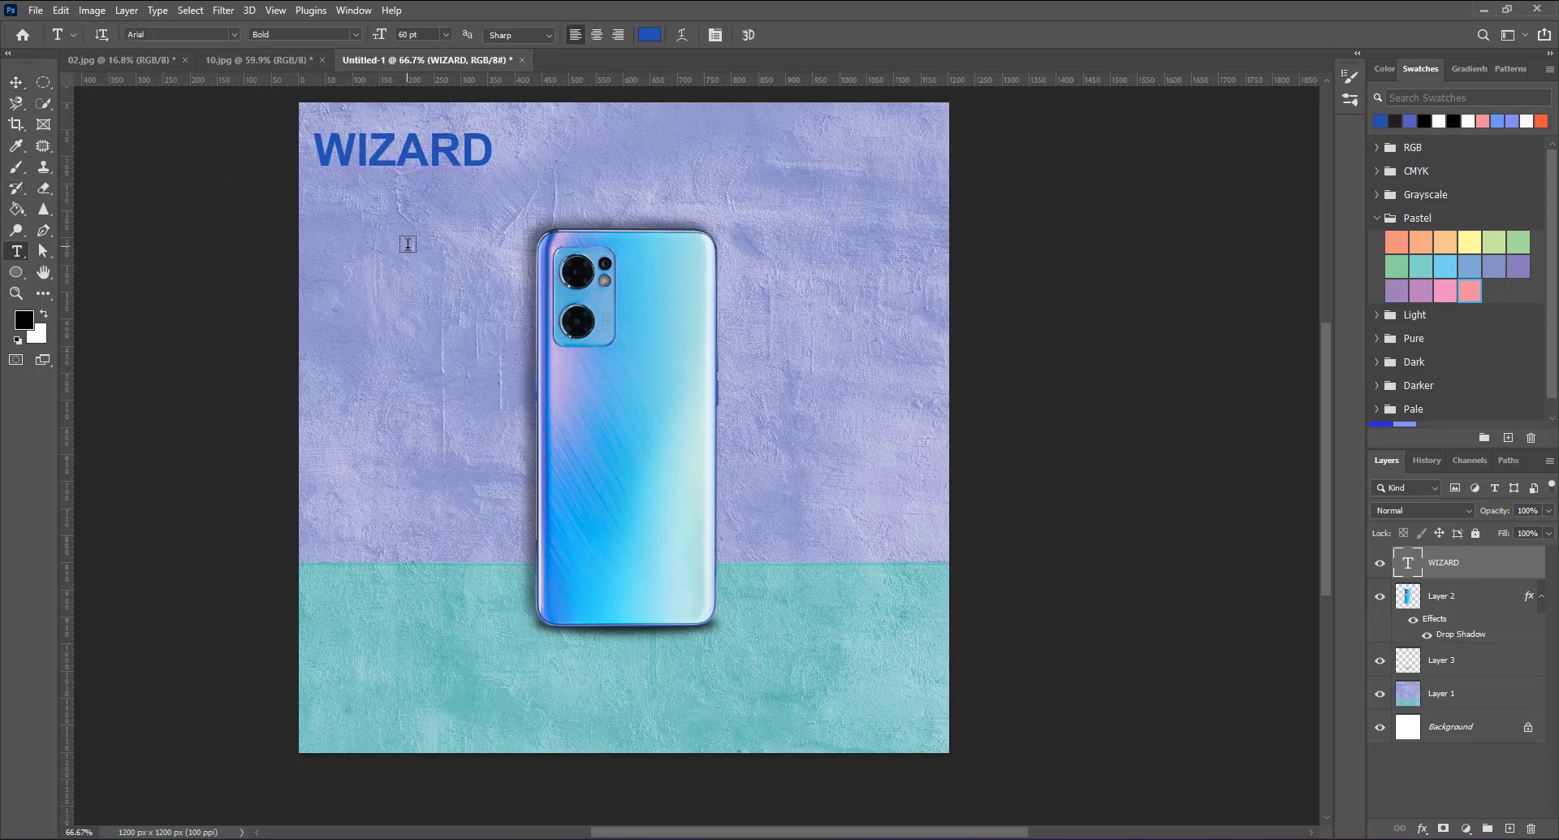
{"action": "left_click", "coordinate": [407, 243]}
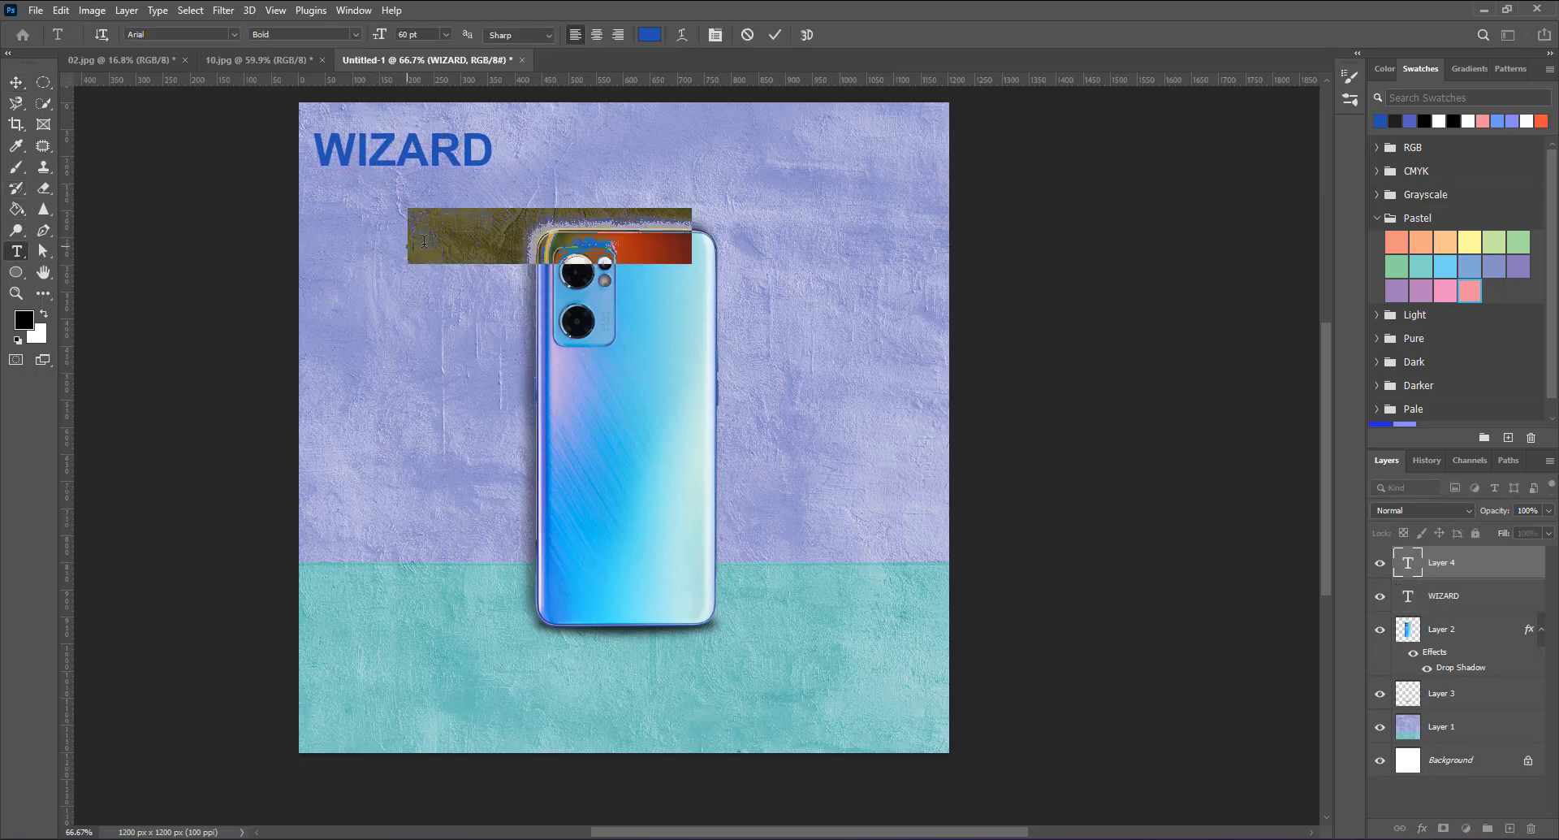
{"action": "left_click", "coordinate": [446, 34]}
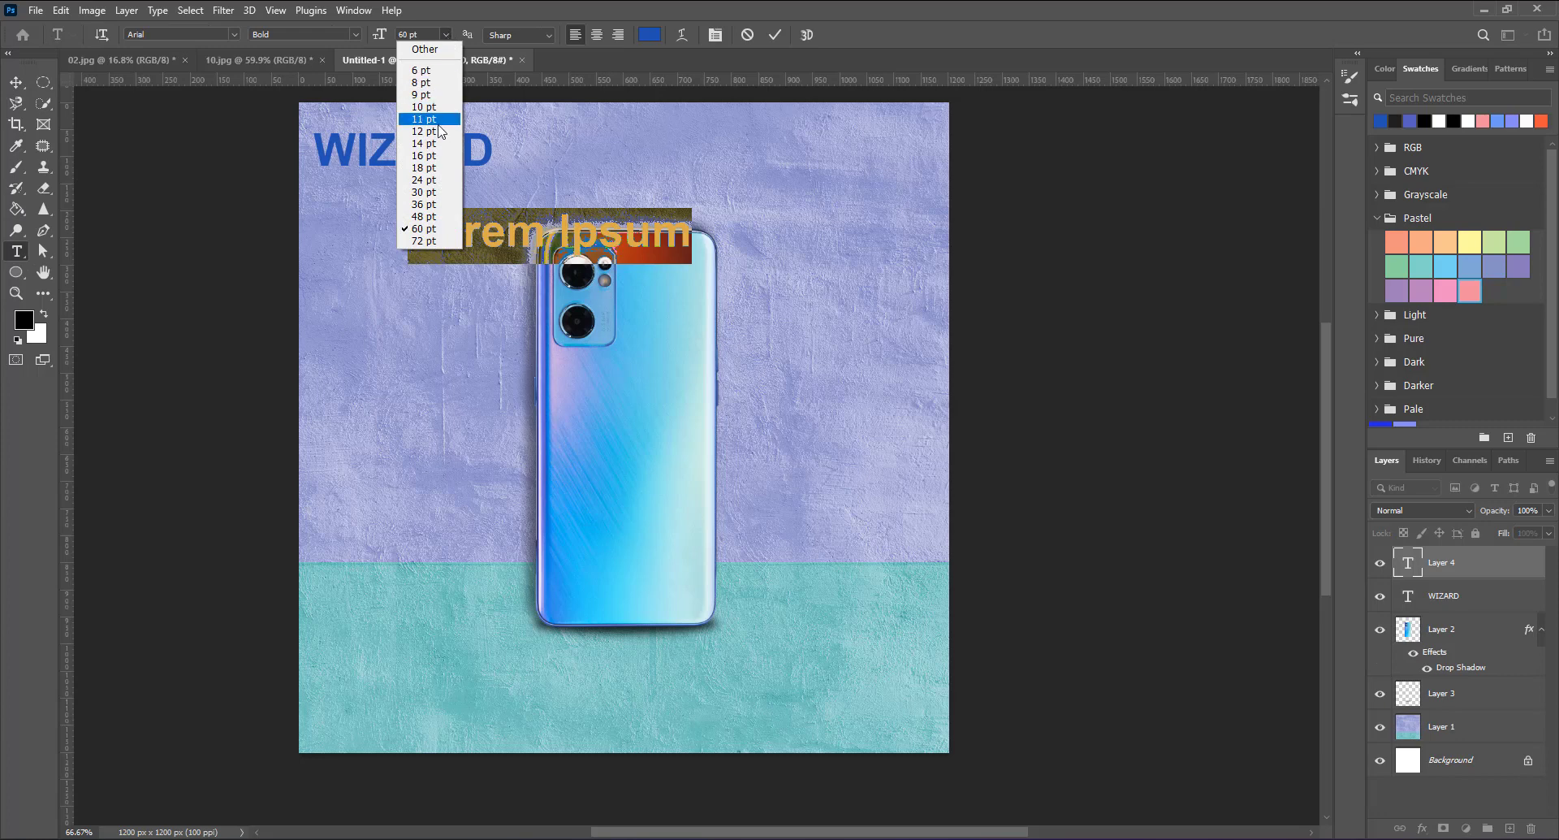
{"action": "left_click", "coordinate": [429, 204]}
{"action": "type", "text": "M"}
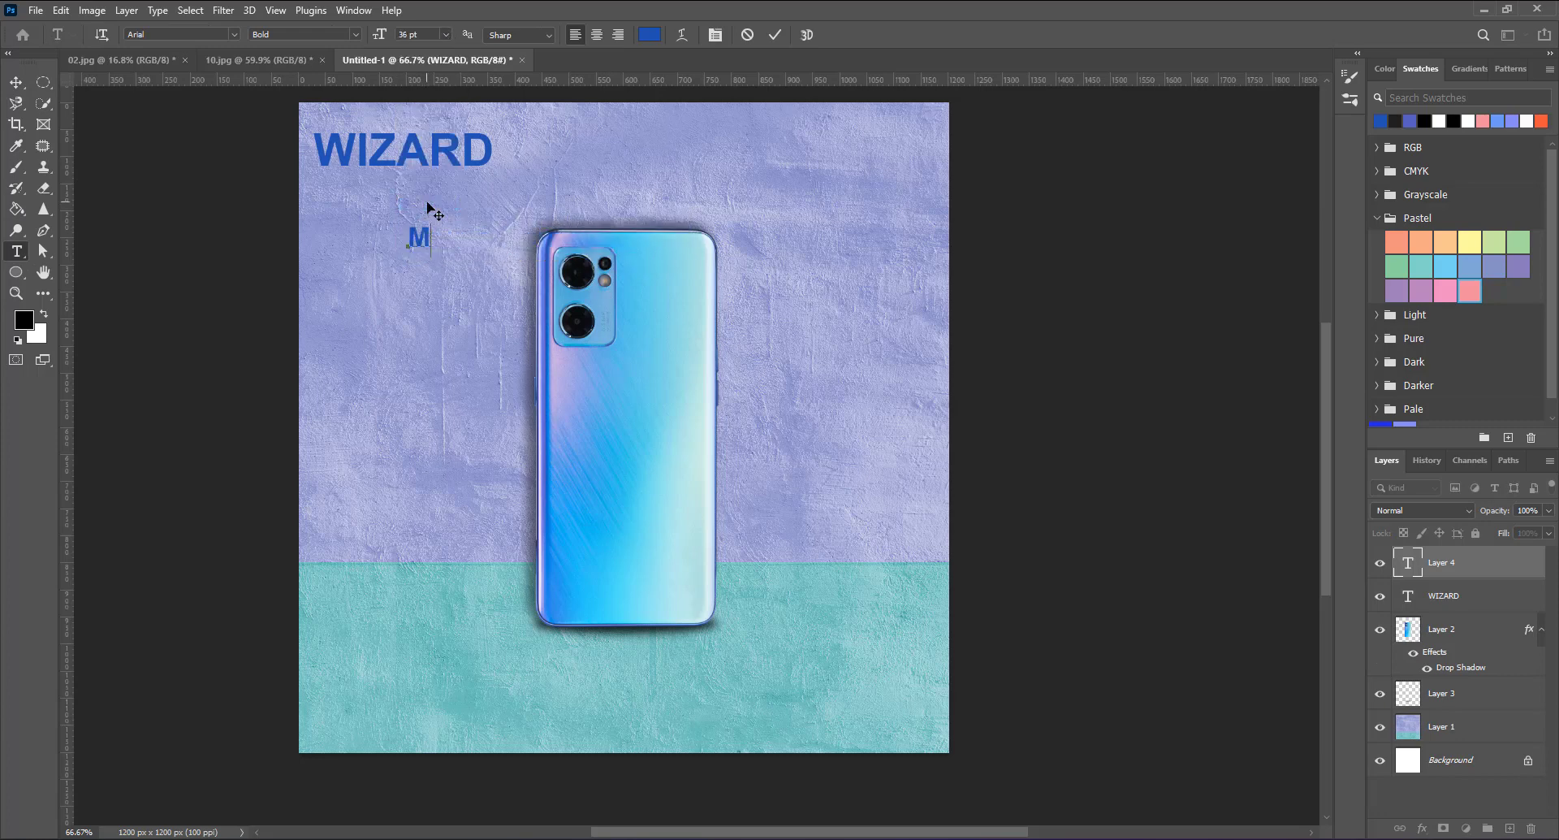
{"action": "type", "text": "OBIL"}
{"action": "type", "text": "E"}
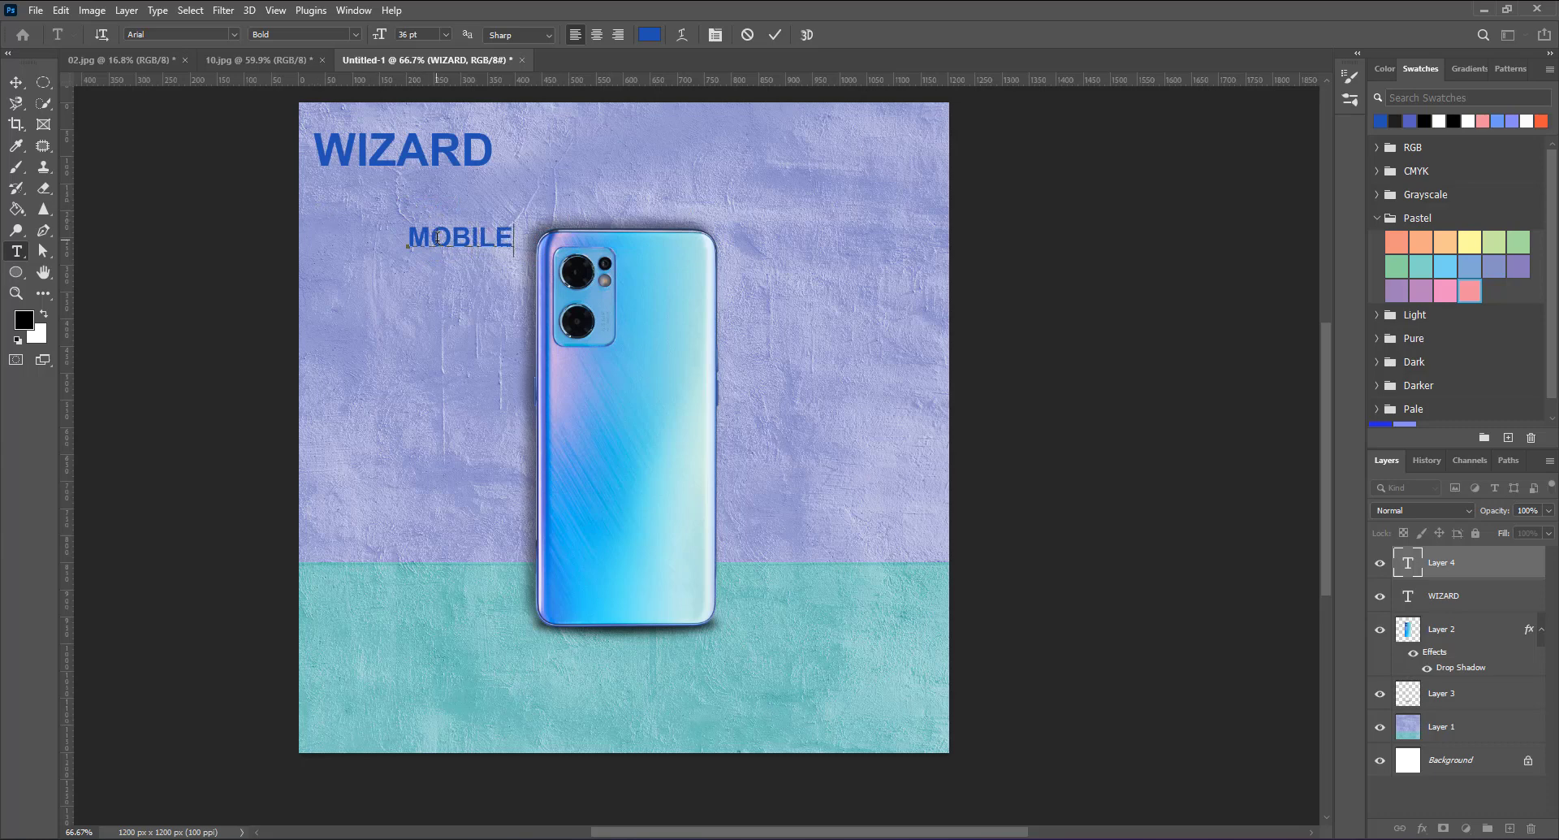
Step: Restyle MOBILE in the Character panel: tracking 200, 30 pt size, white colour
{"action": "double_click", "coordinate": [452, 236]}
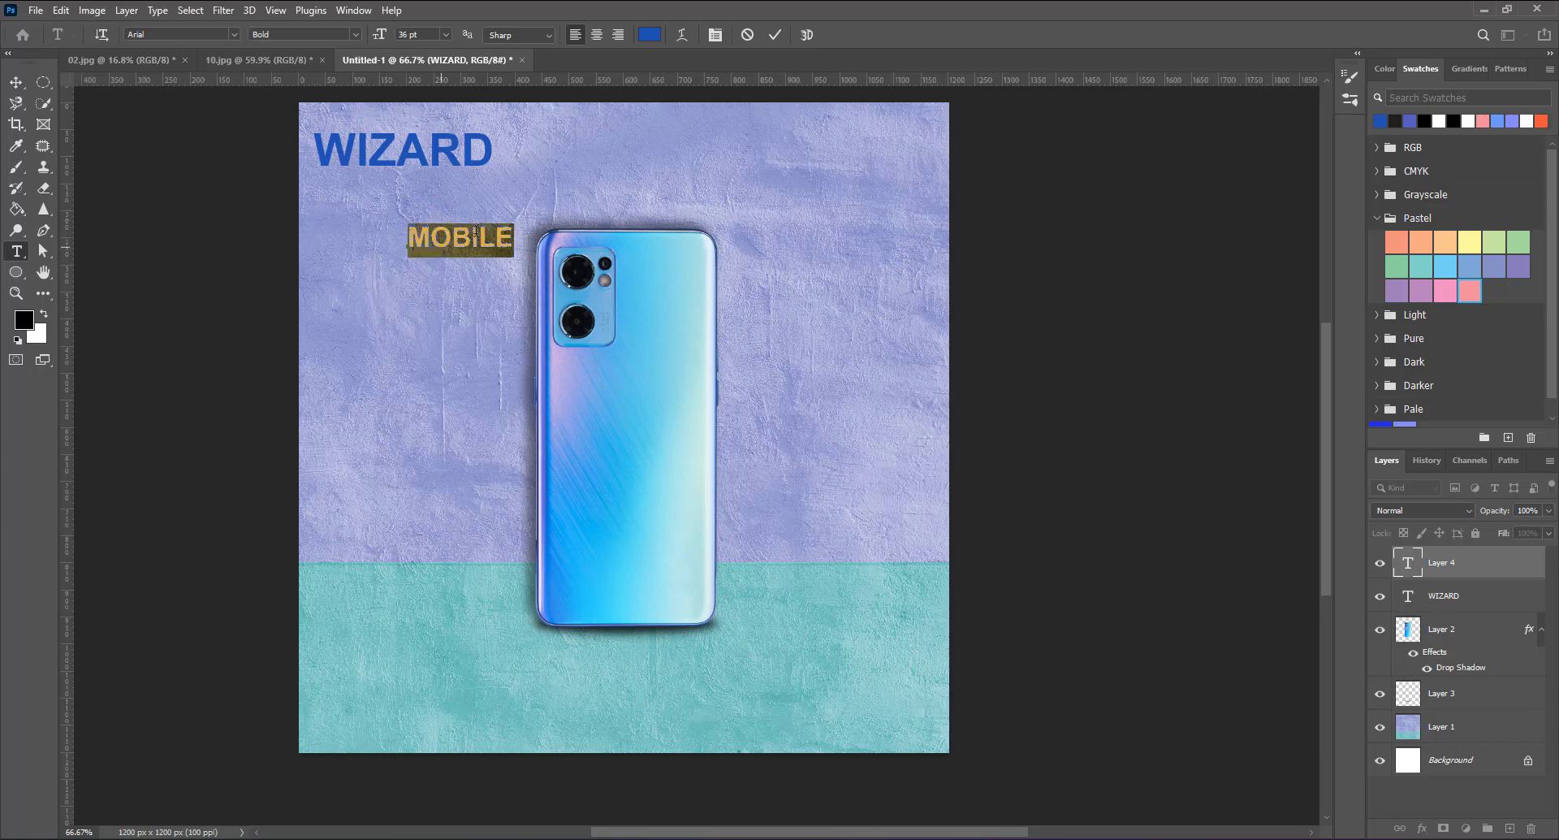
{"action": "left_click", "coordinate": [715, 36]}
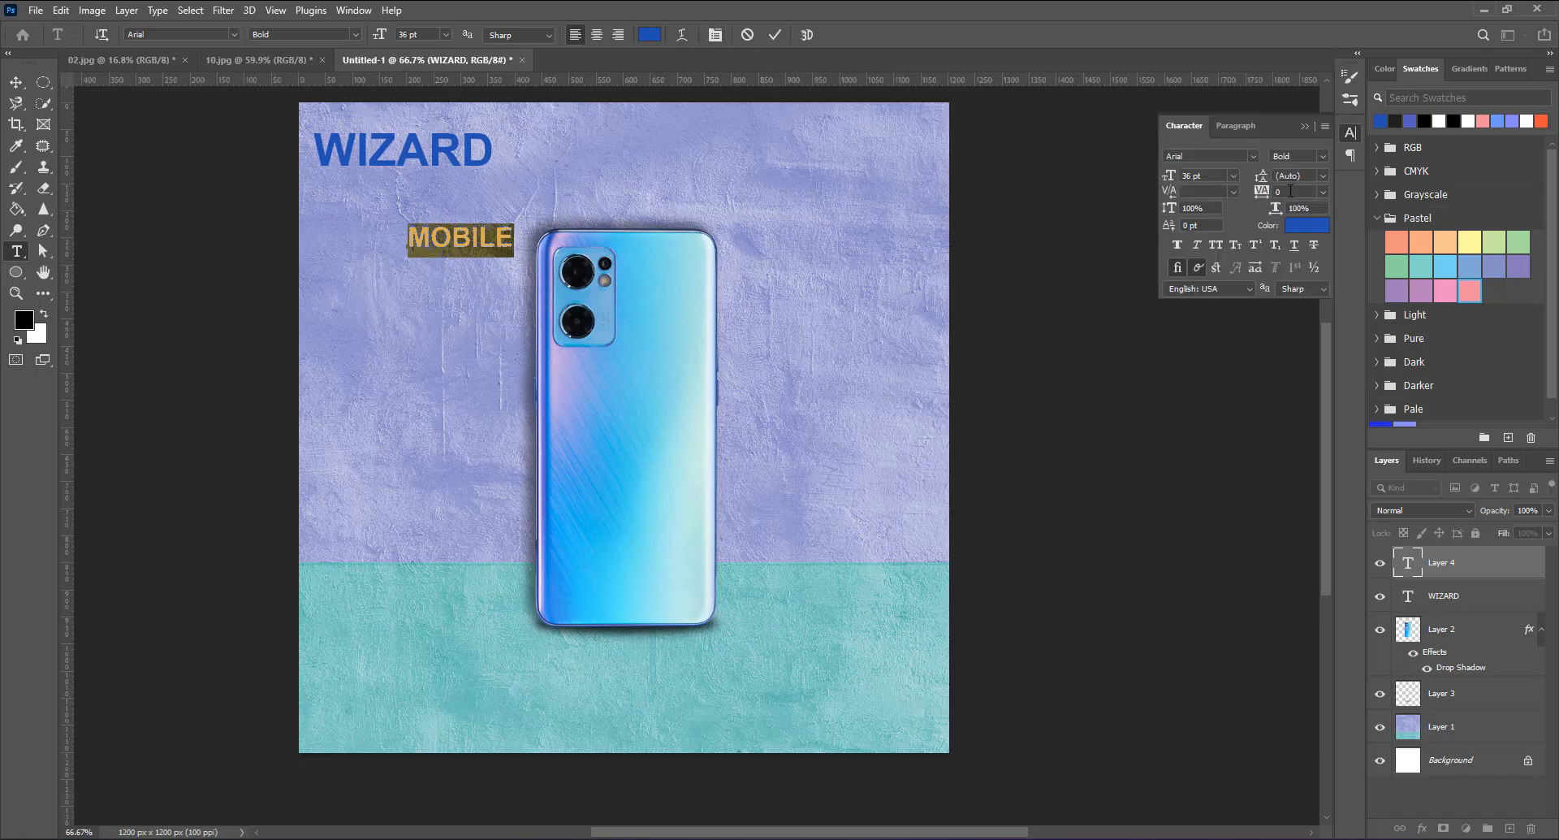
{"action": "left_click", "coordinate": [1323, 191]}
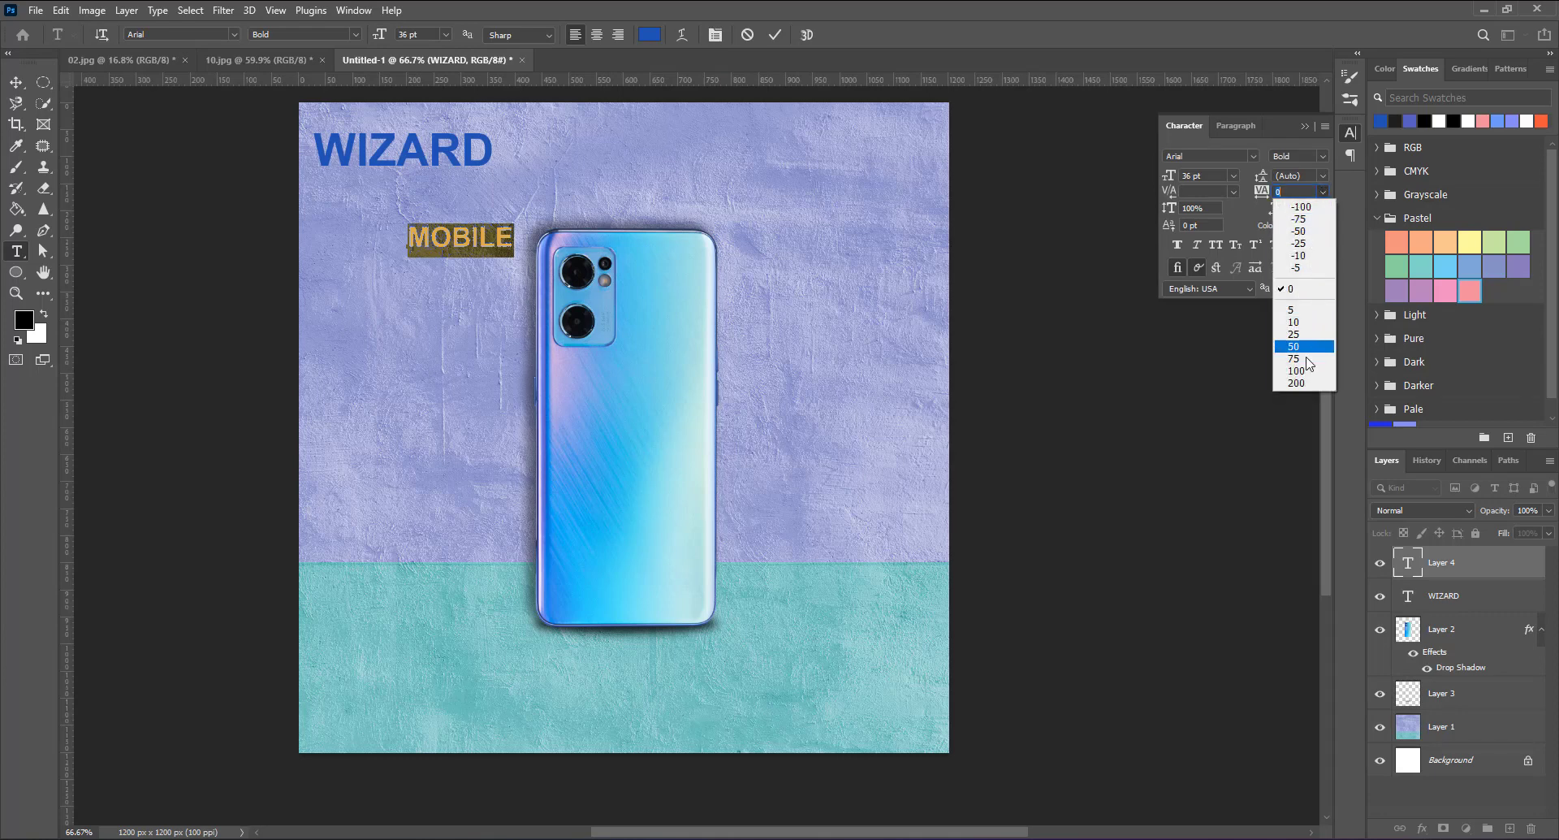
{"action": "left_click", "coordinate": [1297, 382]}
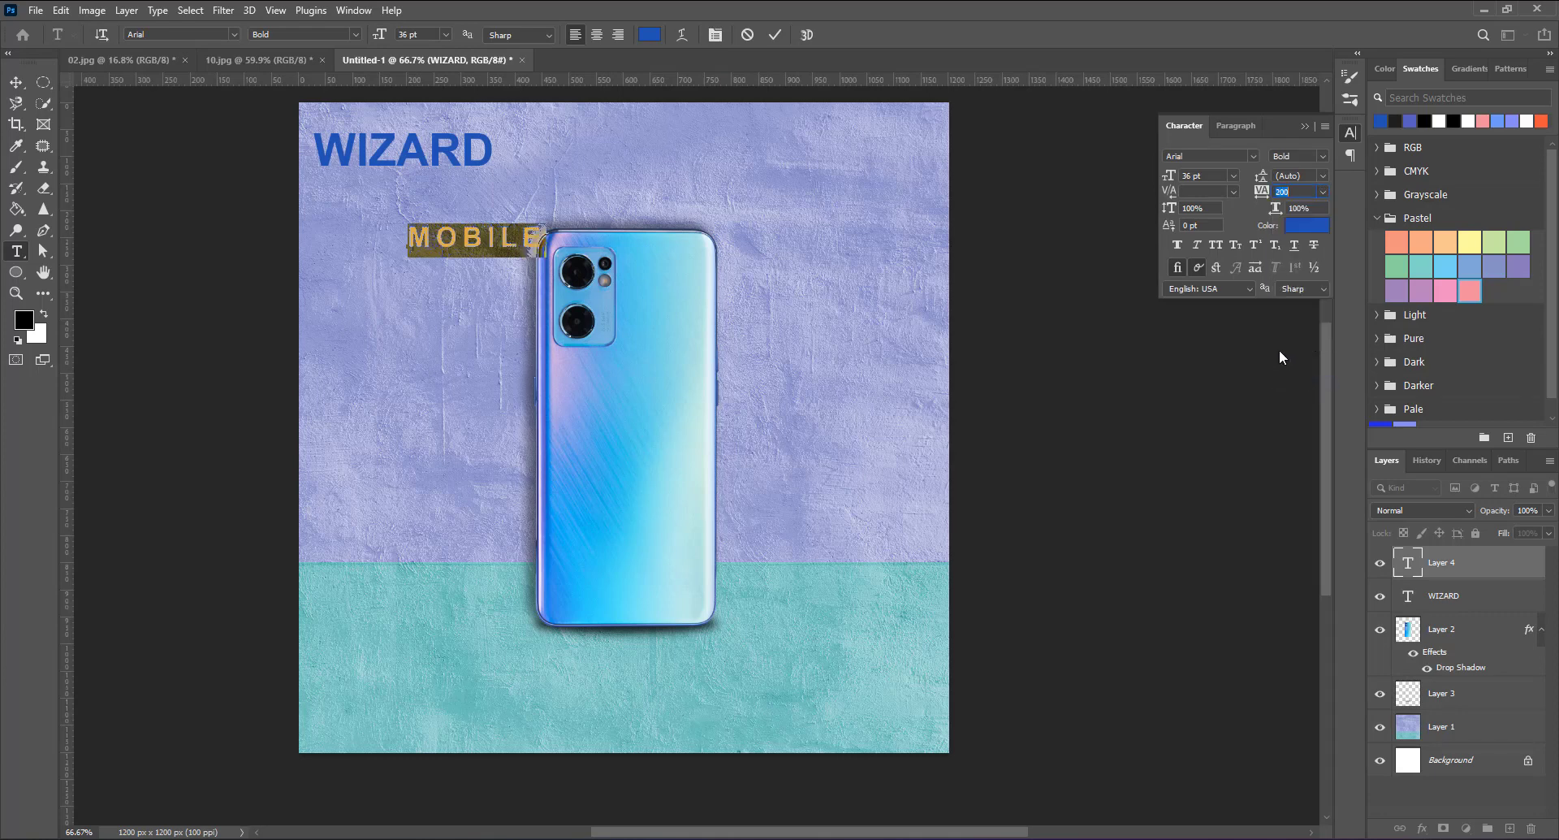
{"action": "left_click", "coordinate": [1232, 178]}
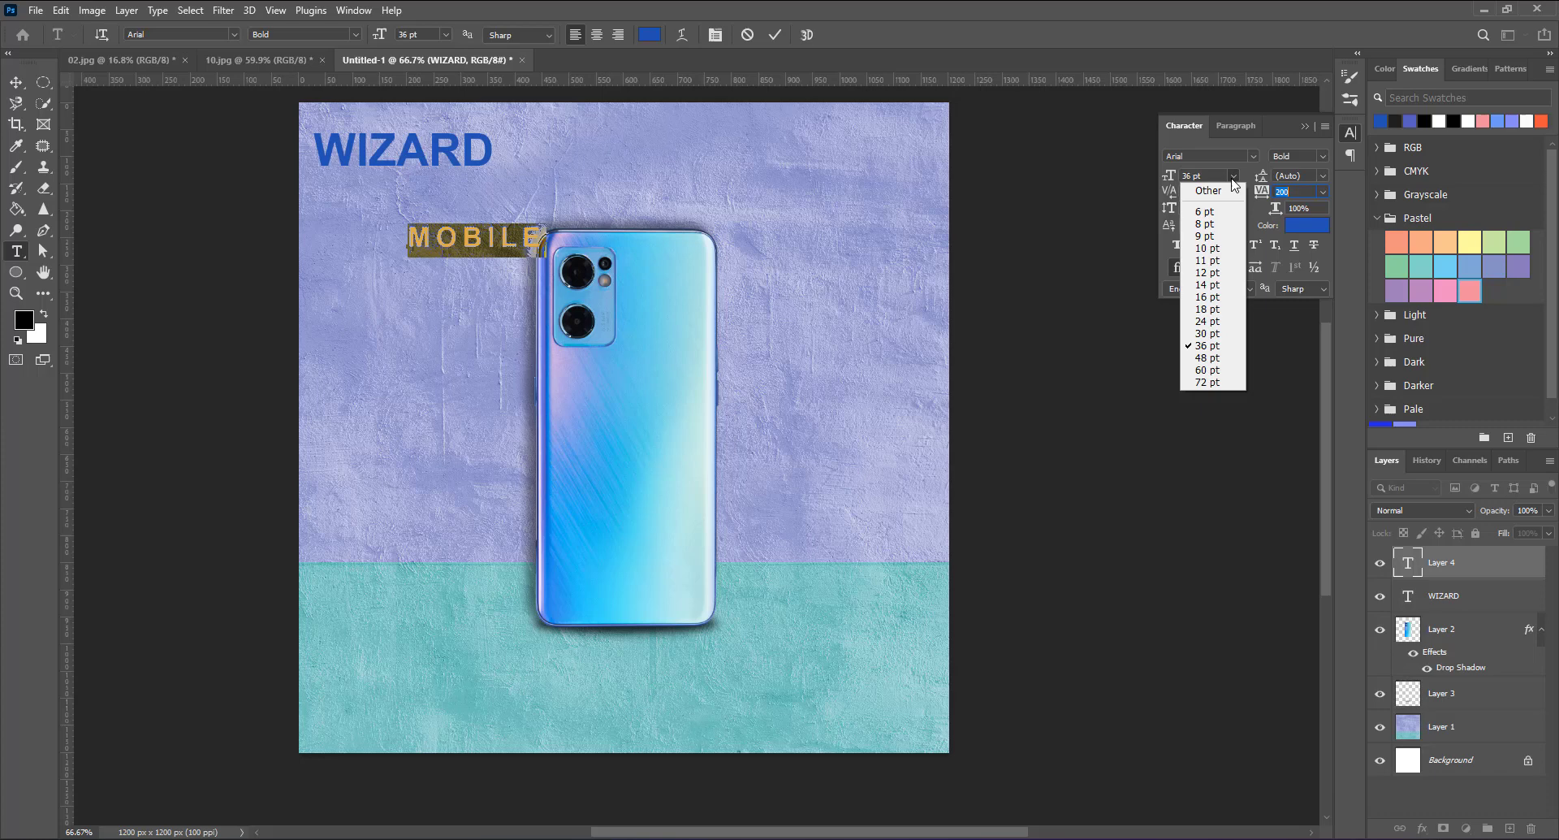
{"action": "left_click", "coordinate": [1200, 328]}
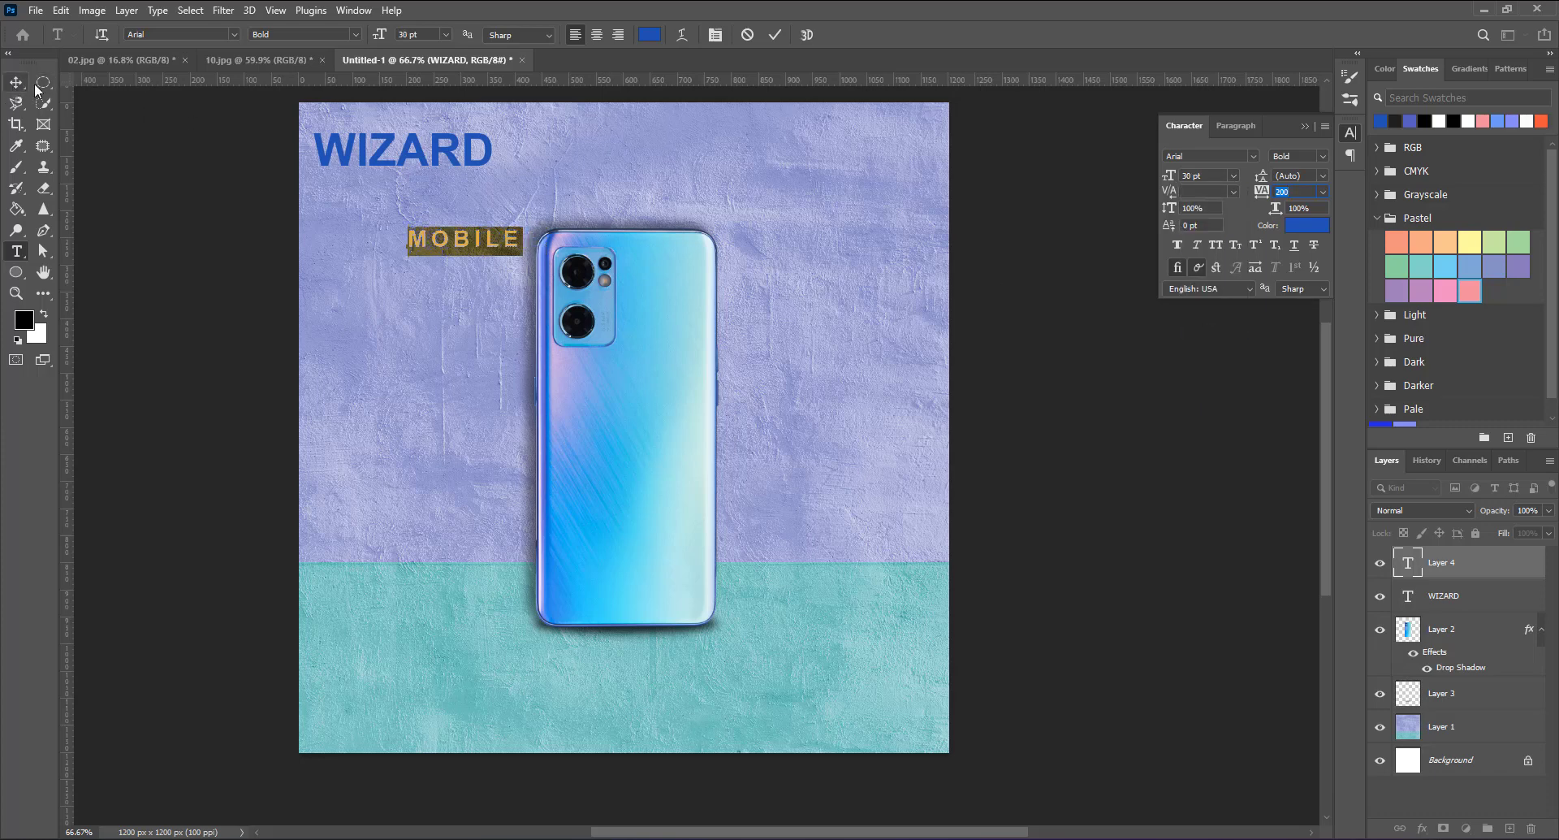
{"action": "left_click", "coordinate": [1319, 235]}
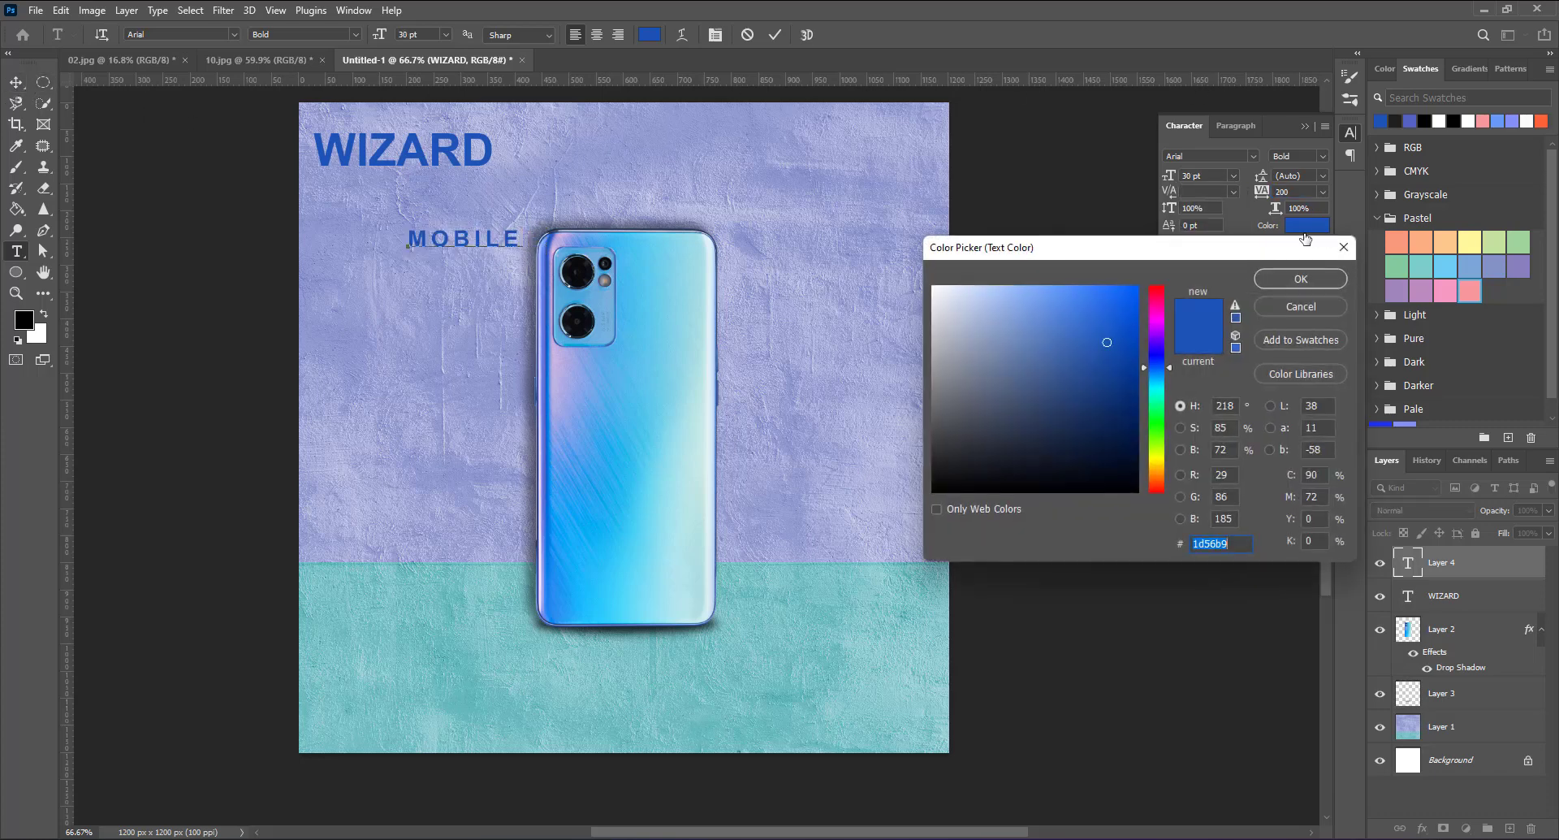
{"action": "left_click", "coordinate": [934, 288]}
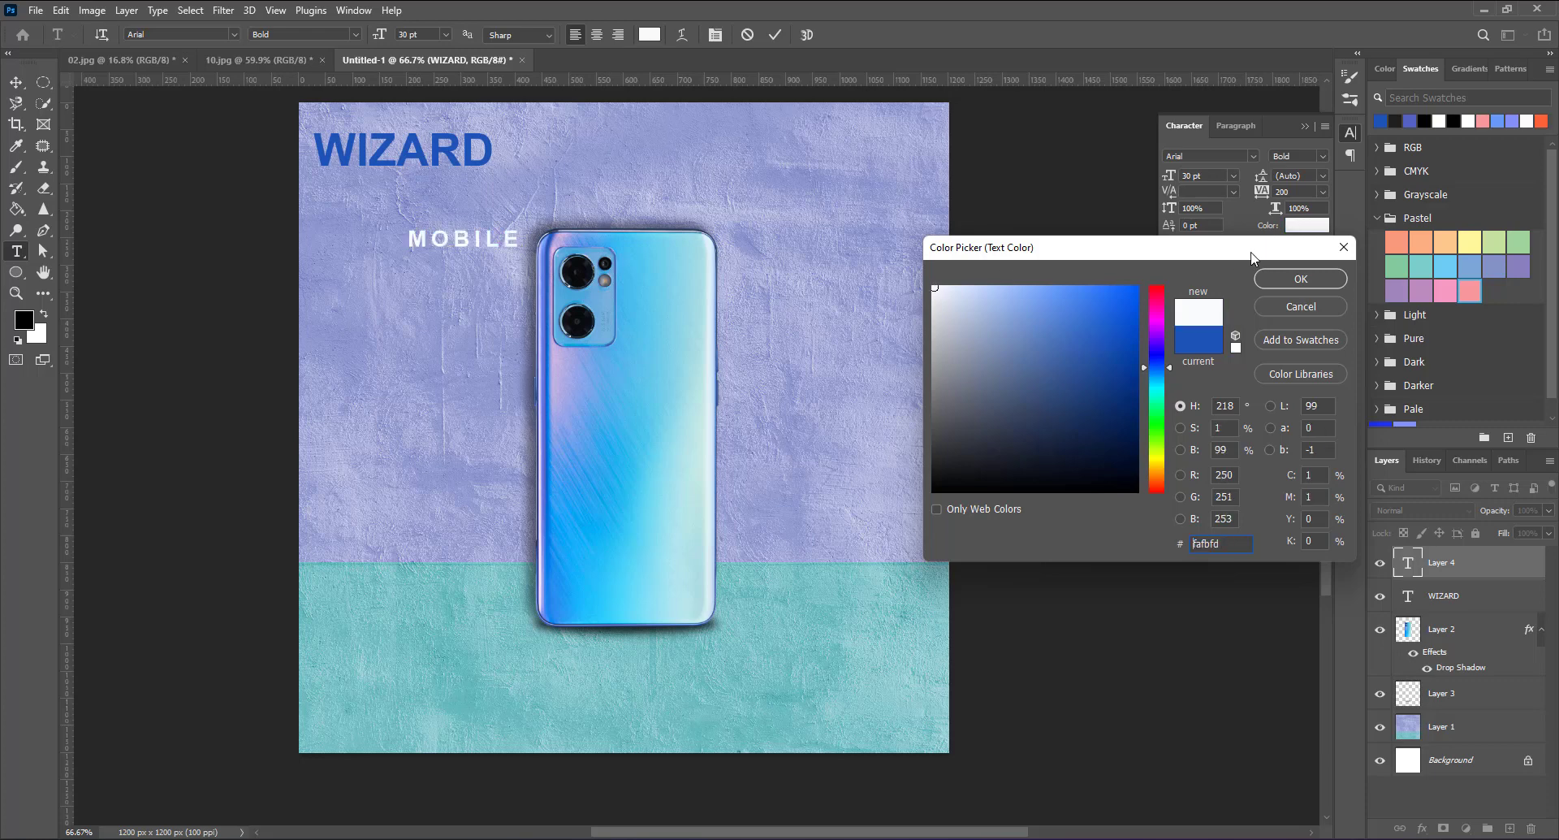
{"action": "left_click", "coordinate": [1301, 278]}
Step: Commit MOBILE, move it just beneath WIZARD and select its layer
{"action": "left_click", "coordinate": [16, 82]}
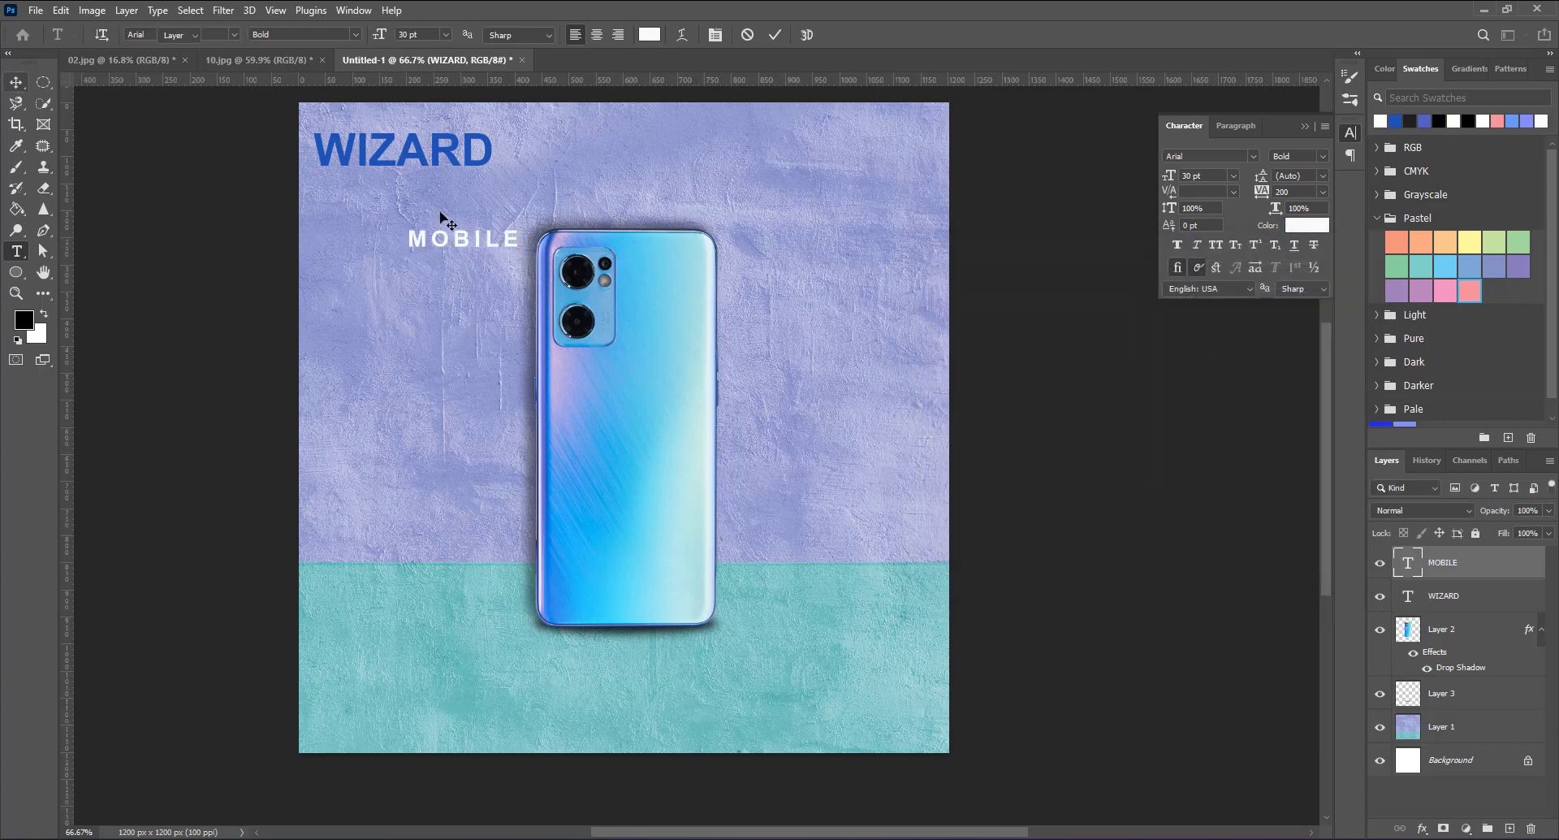
{"action": "left_click_drag", "start_coordinate": [467, 251], "coordinate": [392, 194]}
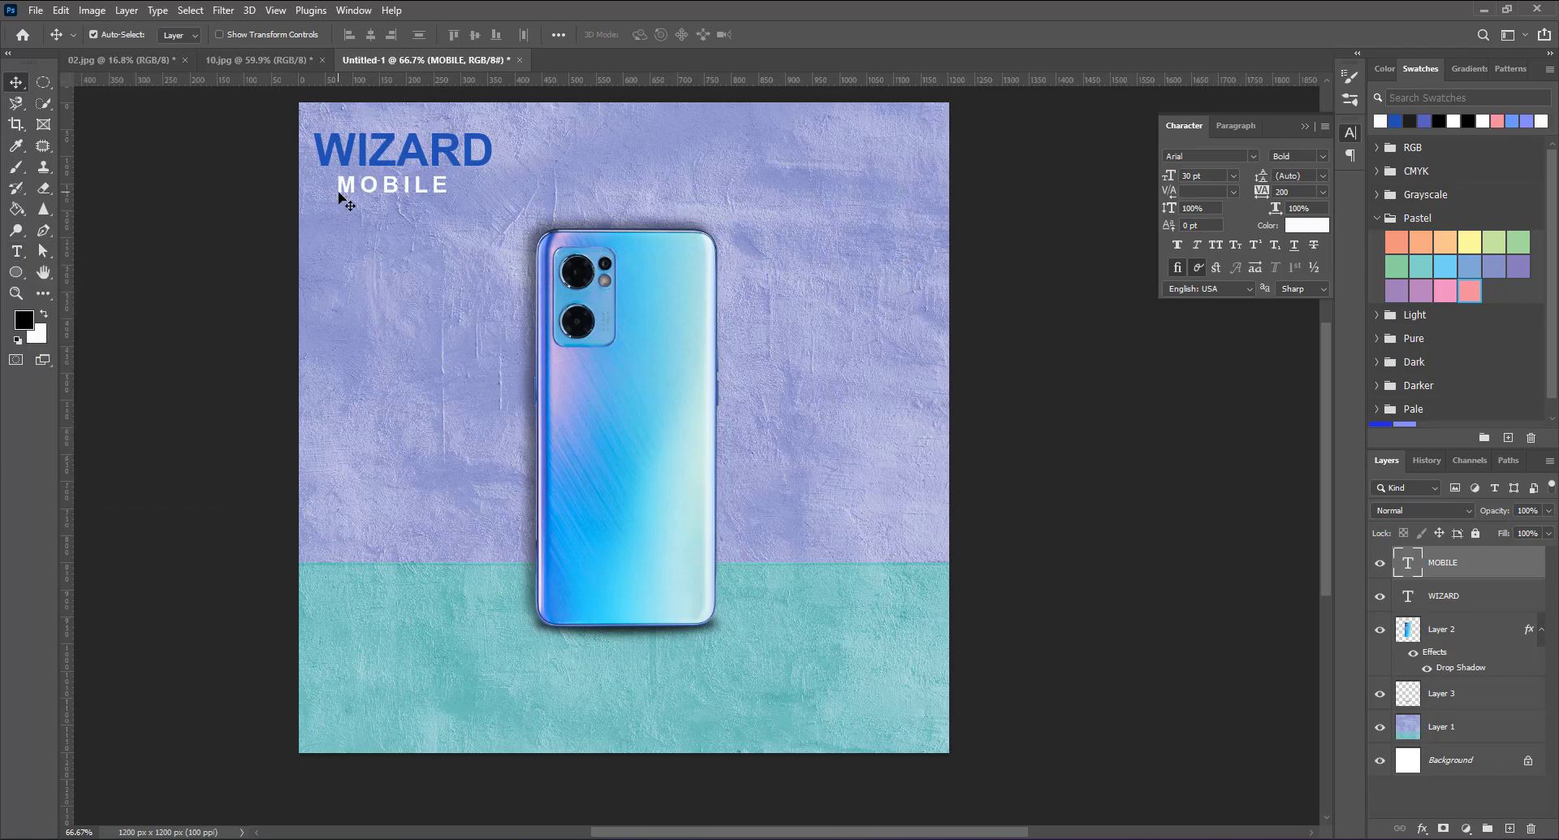
{"action": "left_click", "coordinate": [341, 199]}
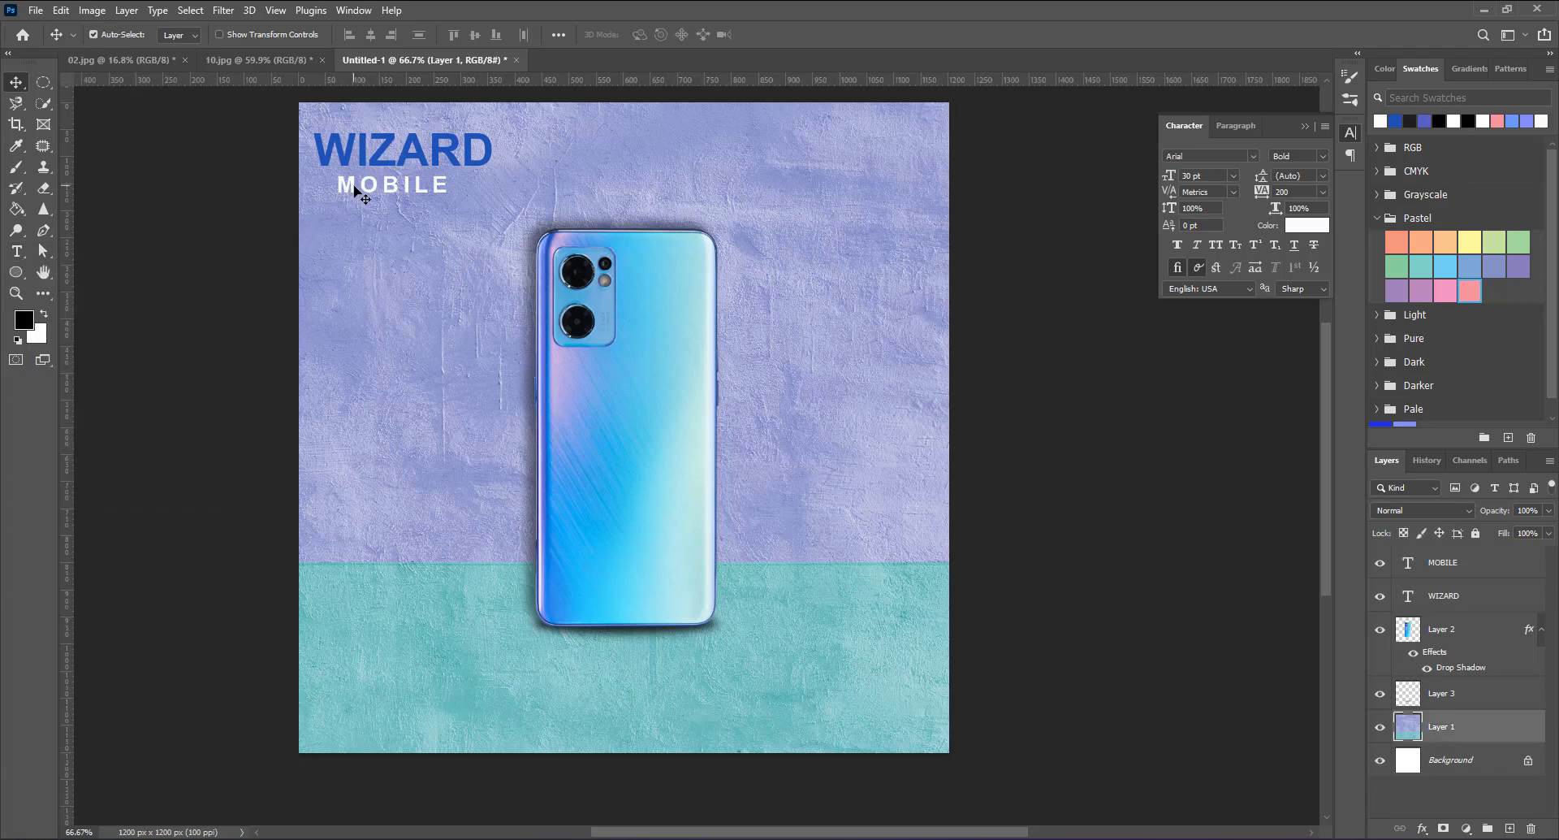
{"action": "left_click", "coordinate": [1471, 572]}
Step: Give MOBILE a Drop Shadow: angle 90, distance 9, size 6, opacity 39%, reduced spread
{"action": "left_click", "coordinate": [1423, 829]}
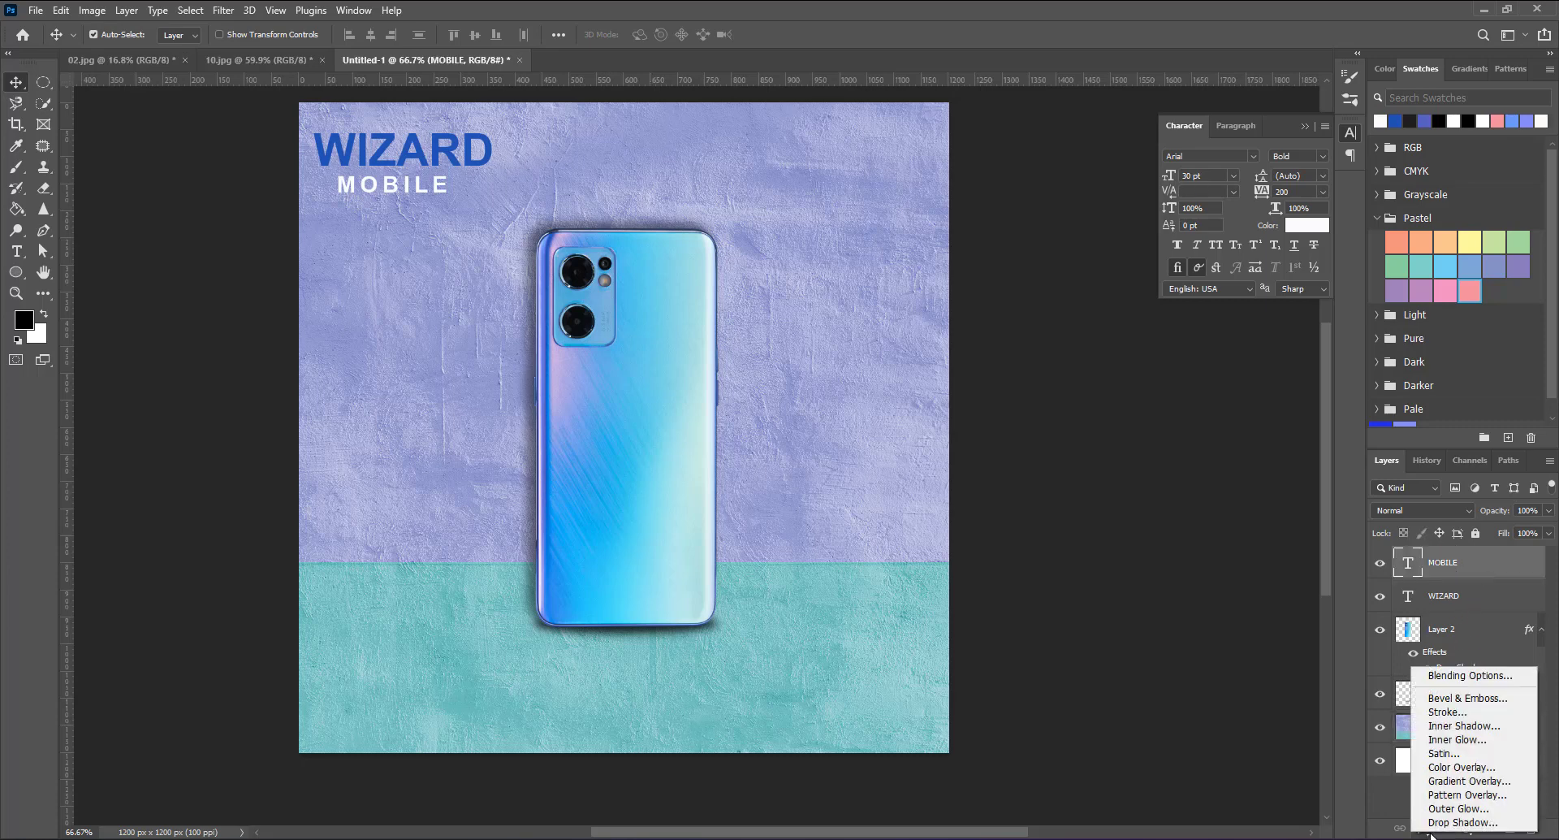
{"action": "left_click", "coordinate": [1437, 822]}
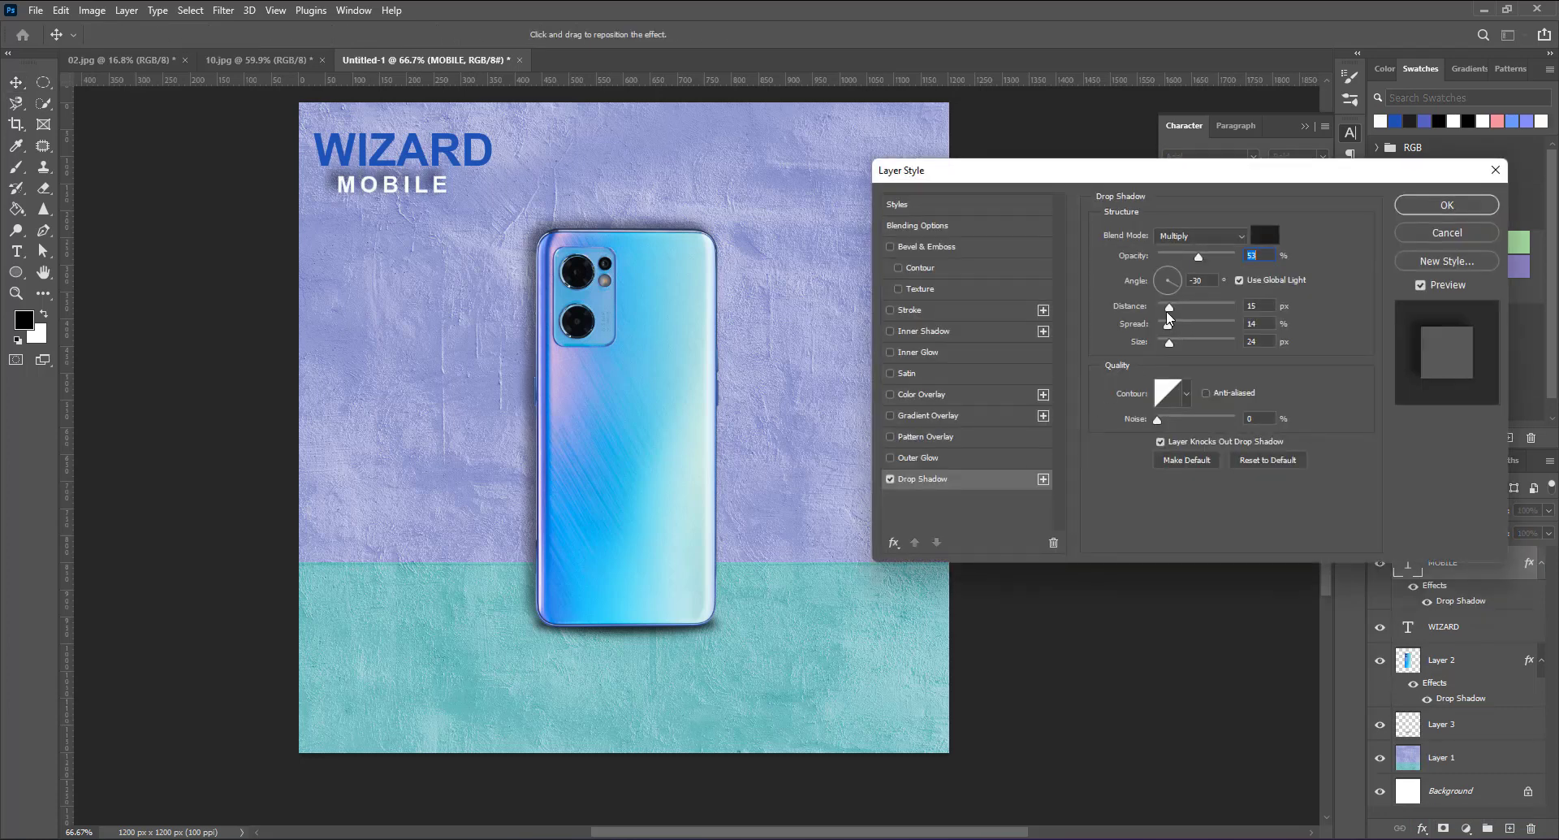
{"action": "left_click_drag", "start_coordinate": [1169, 308], "coordinate": [1163, 309]}
{"action": "left_click", "coordinate": [1239, 280]}
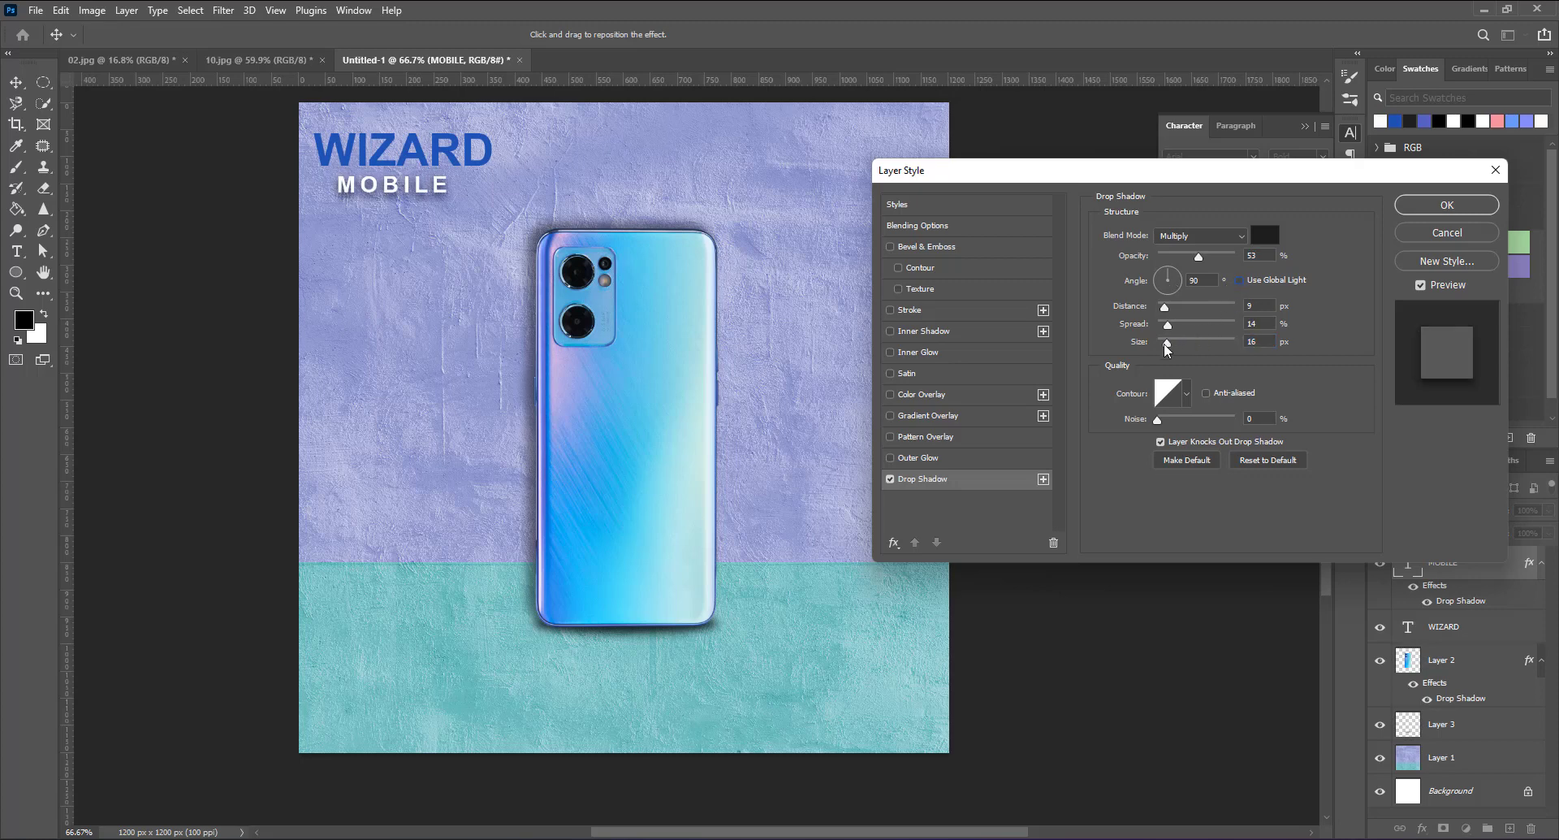
{"action": "left_click_drag", "start_coordinate": [1166, 342], "coordinate": [1163, 343]}
{"action": "left_click", "coordinate": [1189, 257]}
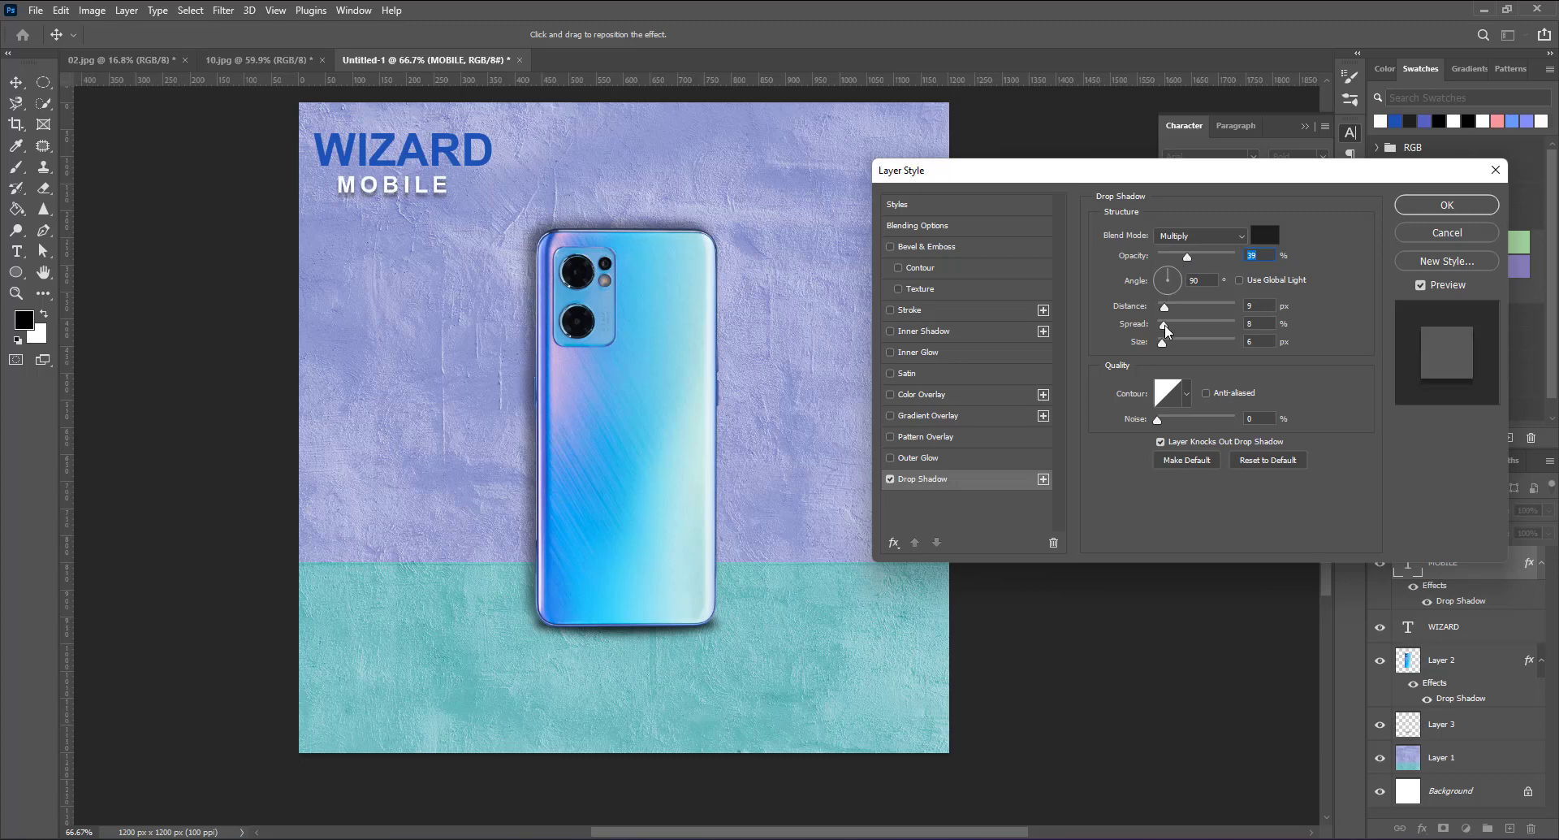
{"action": "left_click_drag", "start_coordinate": [1167, 324], "coordinate": [1164, 326]}
{"action": "left_click", "coordinate": [1243, 324]}
{"action": "left_click", "coordinate": [1448, 205]}
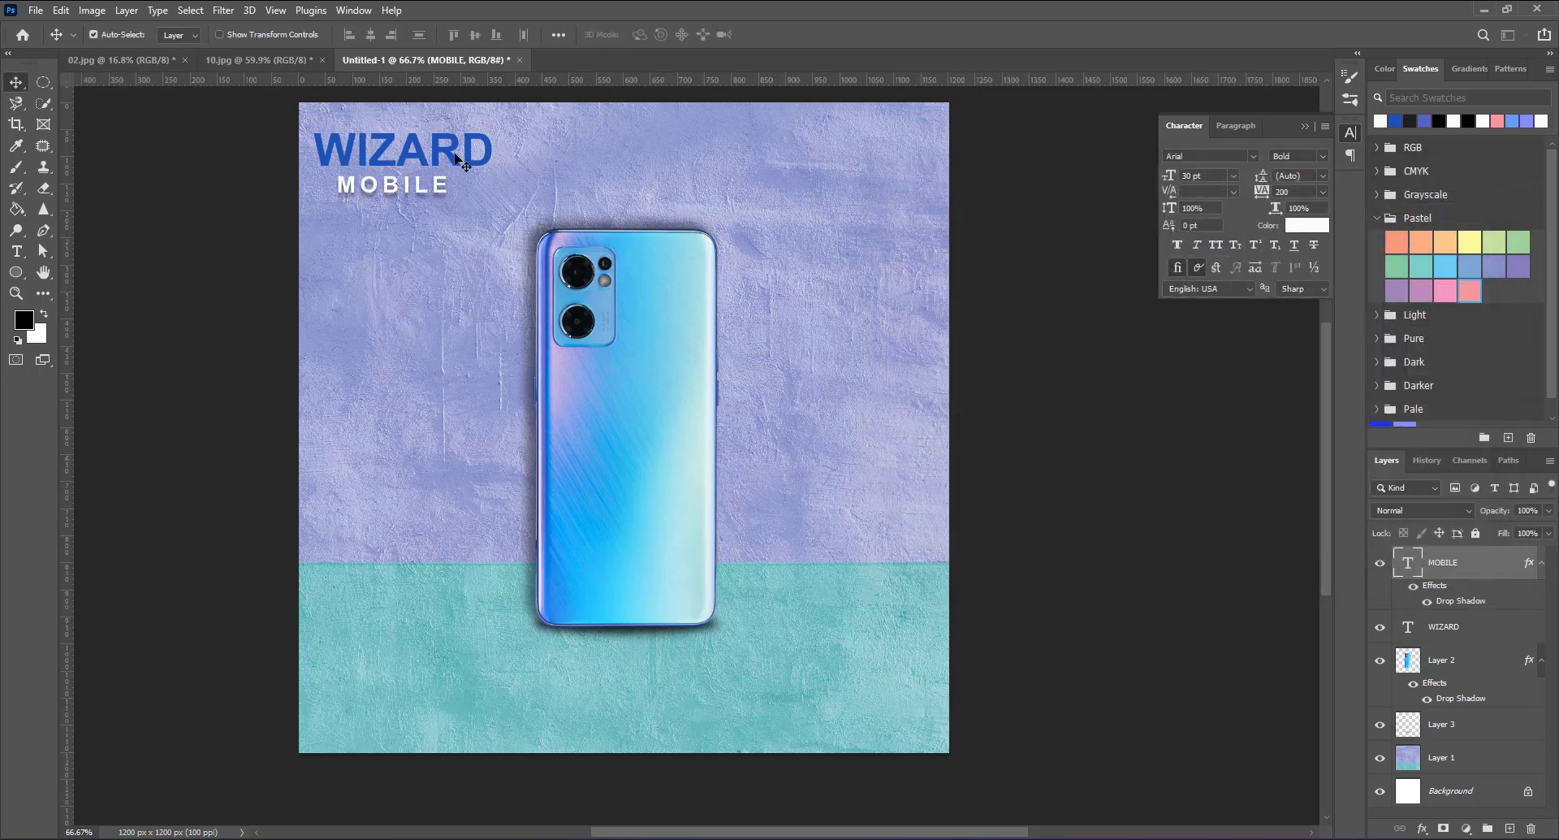
{"action": "left_click", "coordinate": [470, 166]}
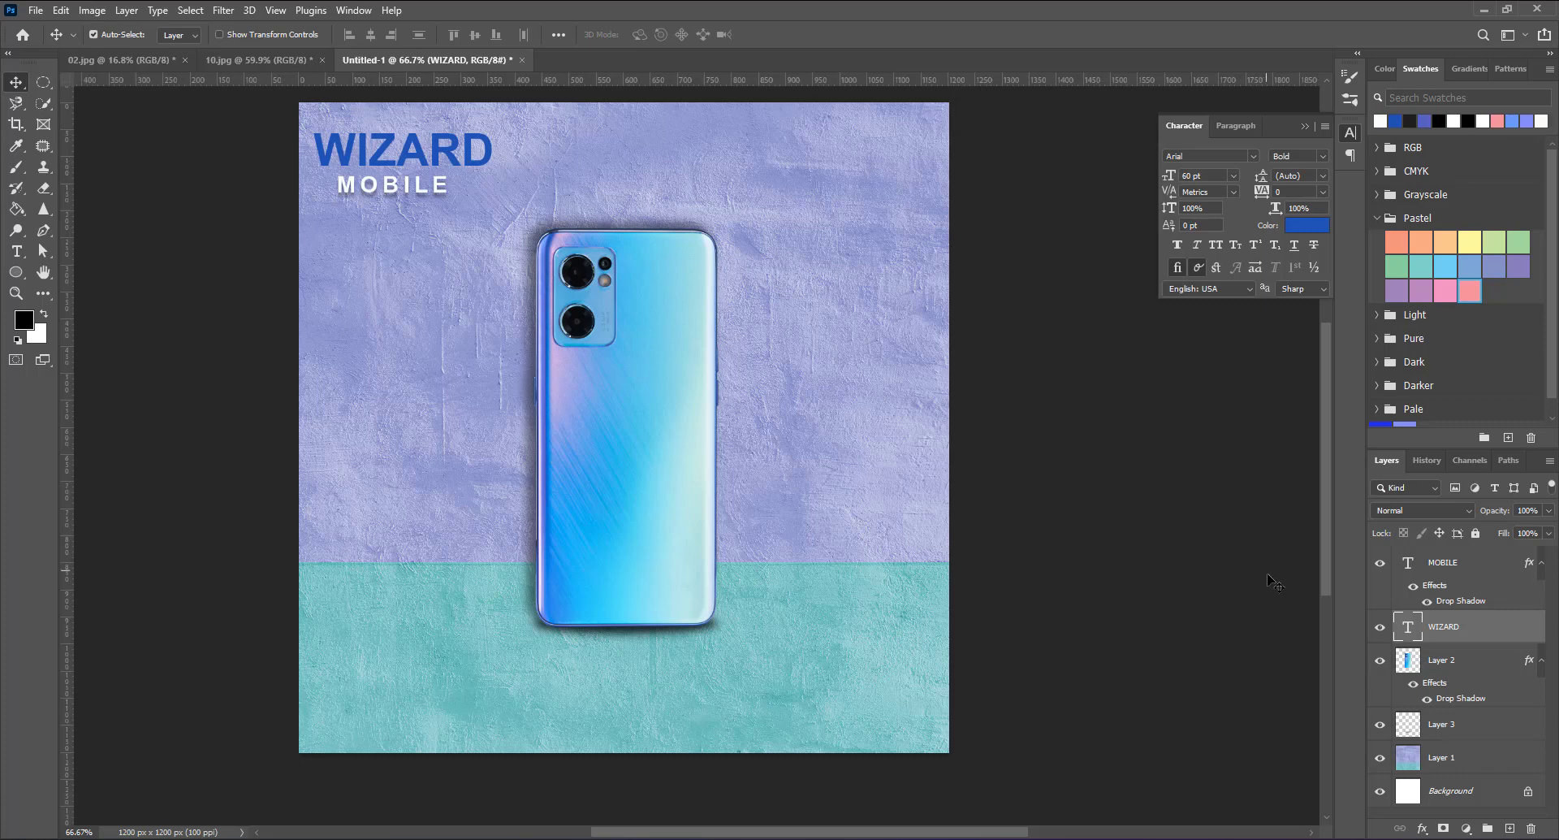
{"action": "left_click", "coordinate": [1541, 564]}
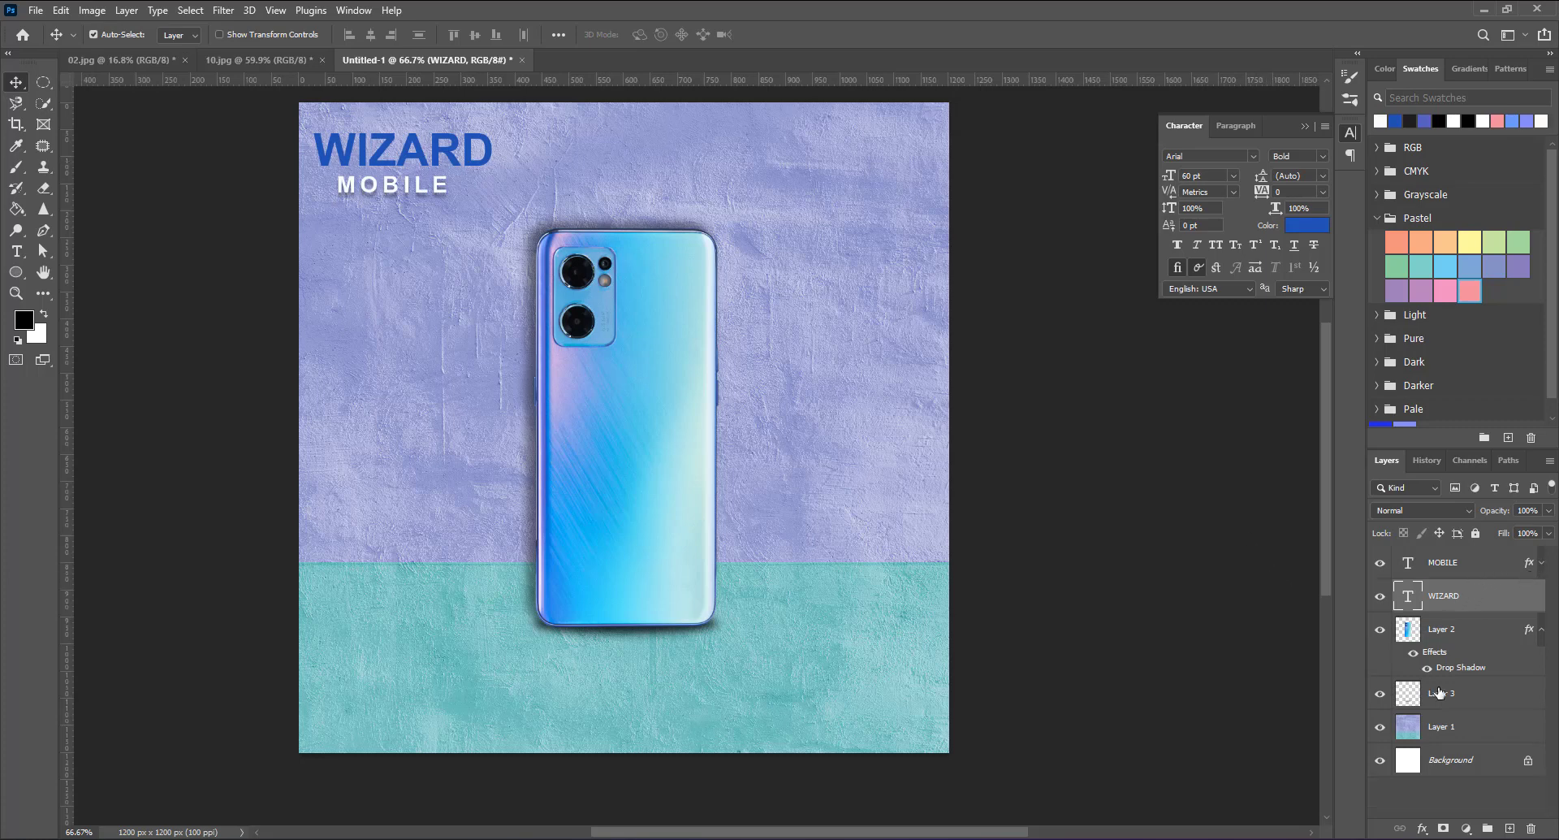
Step: Add a Stroke effect to WIZARD, initially coloured dark purple
{"action": "left_click", "coordinate": [1422, 830]}
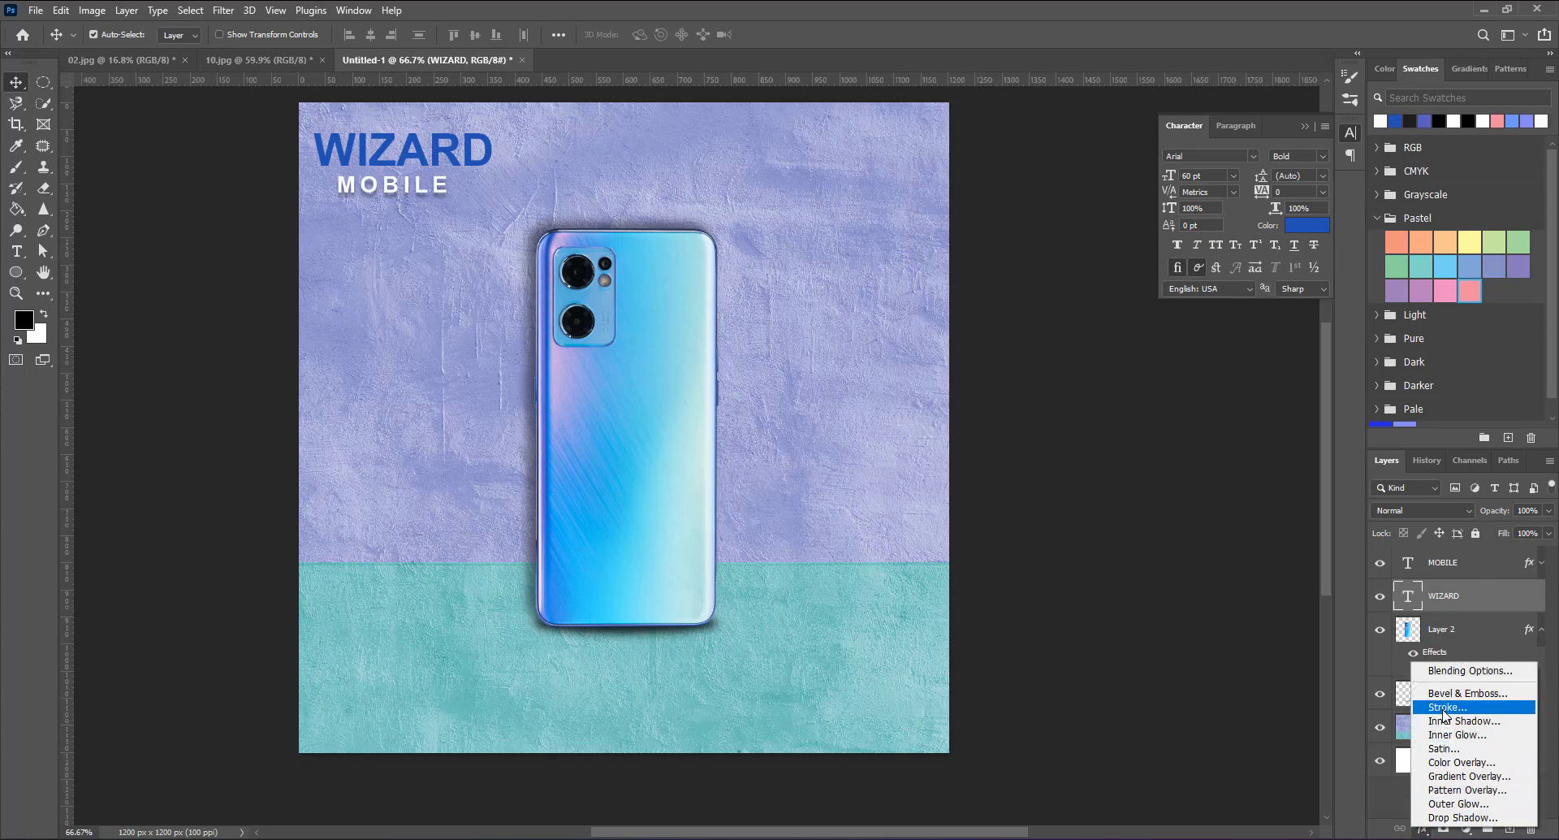
{"action": "left_click", "coordinate": [1444, 707]}
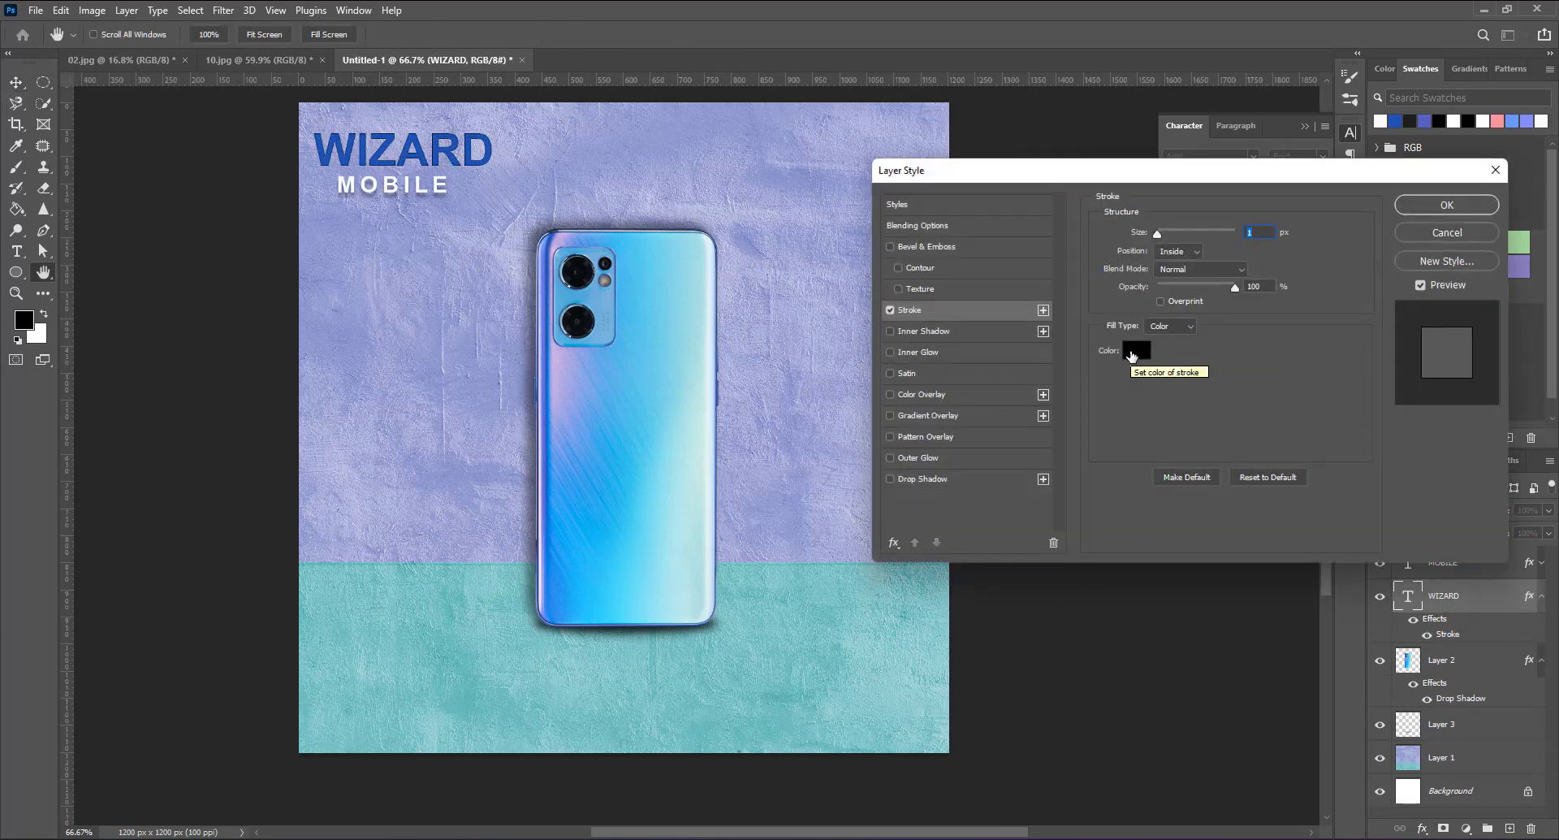
{"action": "left_click", "coordinate": [1135, 350]}
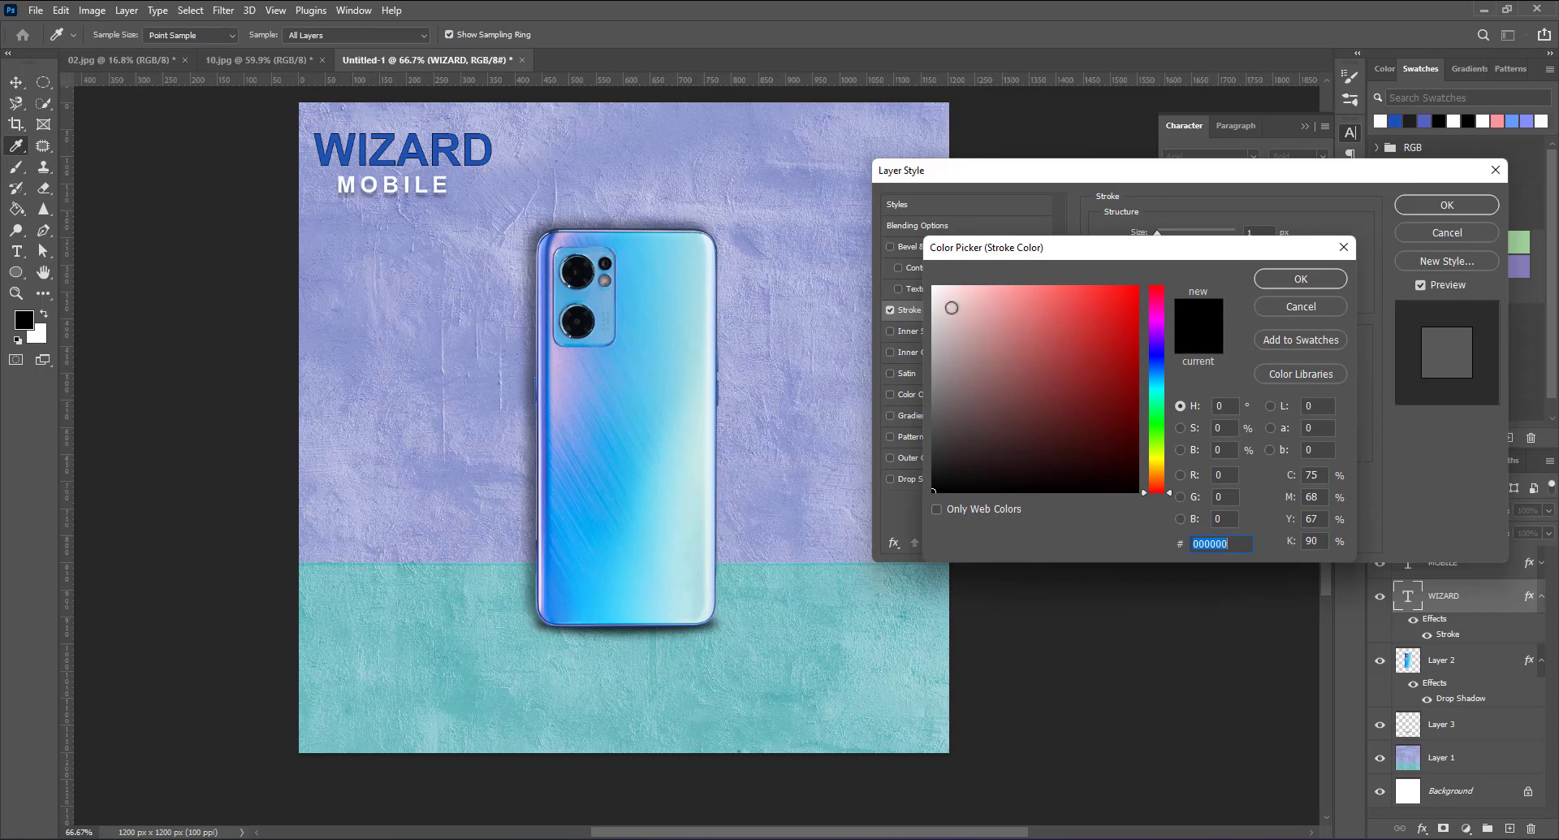
{"action": "left_click", "coordinate": [1152, 329]}
{"action": "left_click", "coordinate": [1136, 288]}
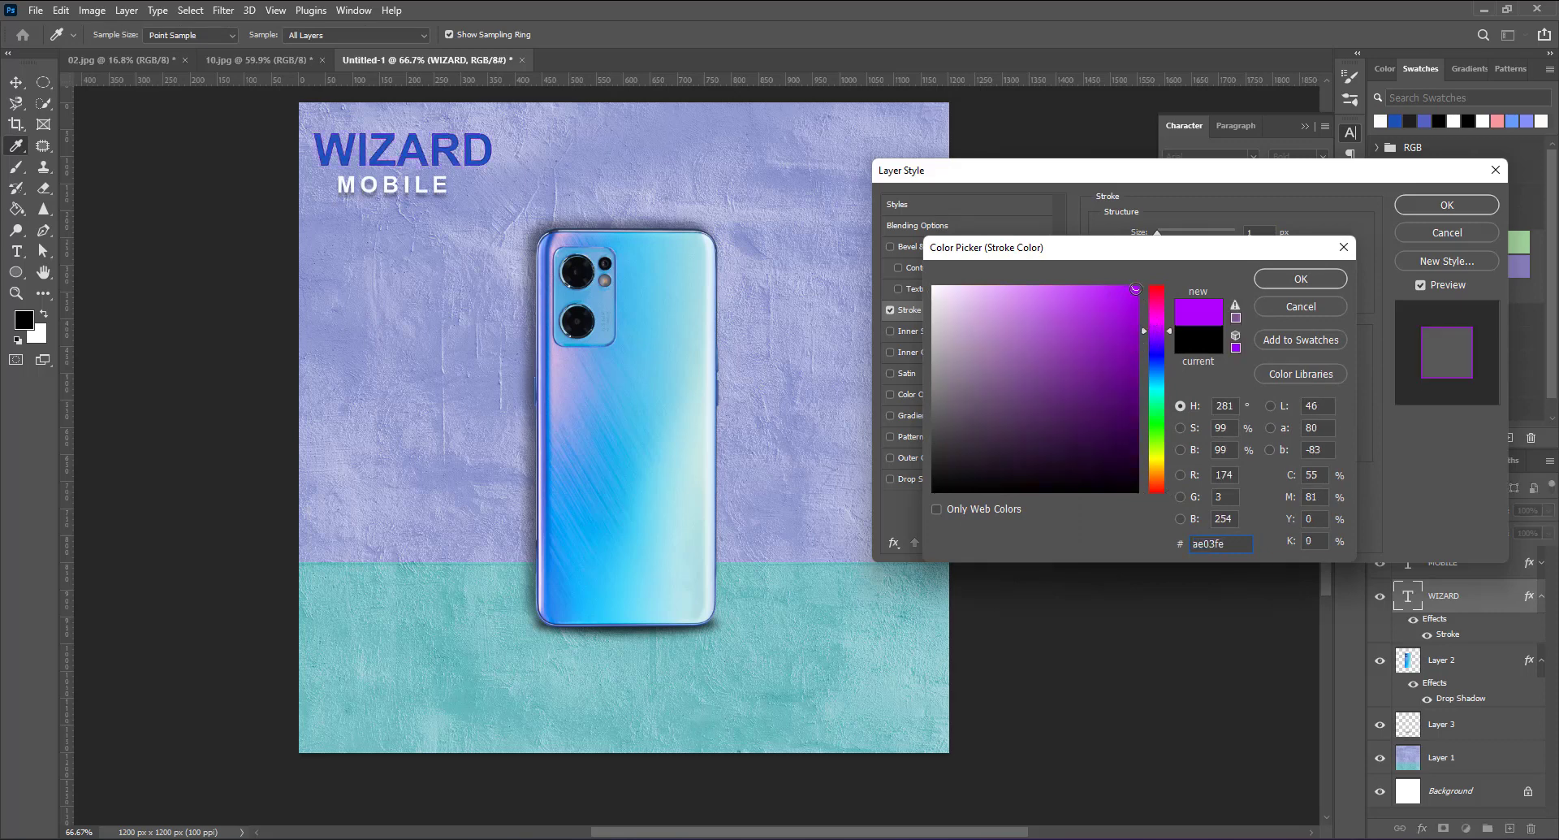
{"action": "left_click", "coordinate": [1136, 318]}
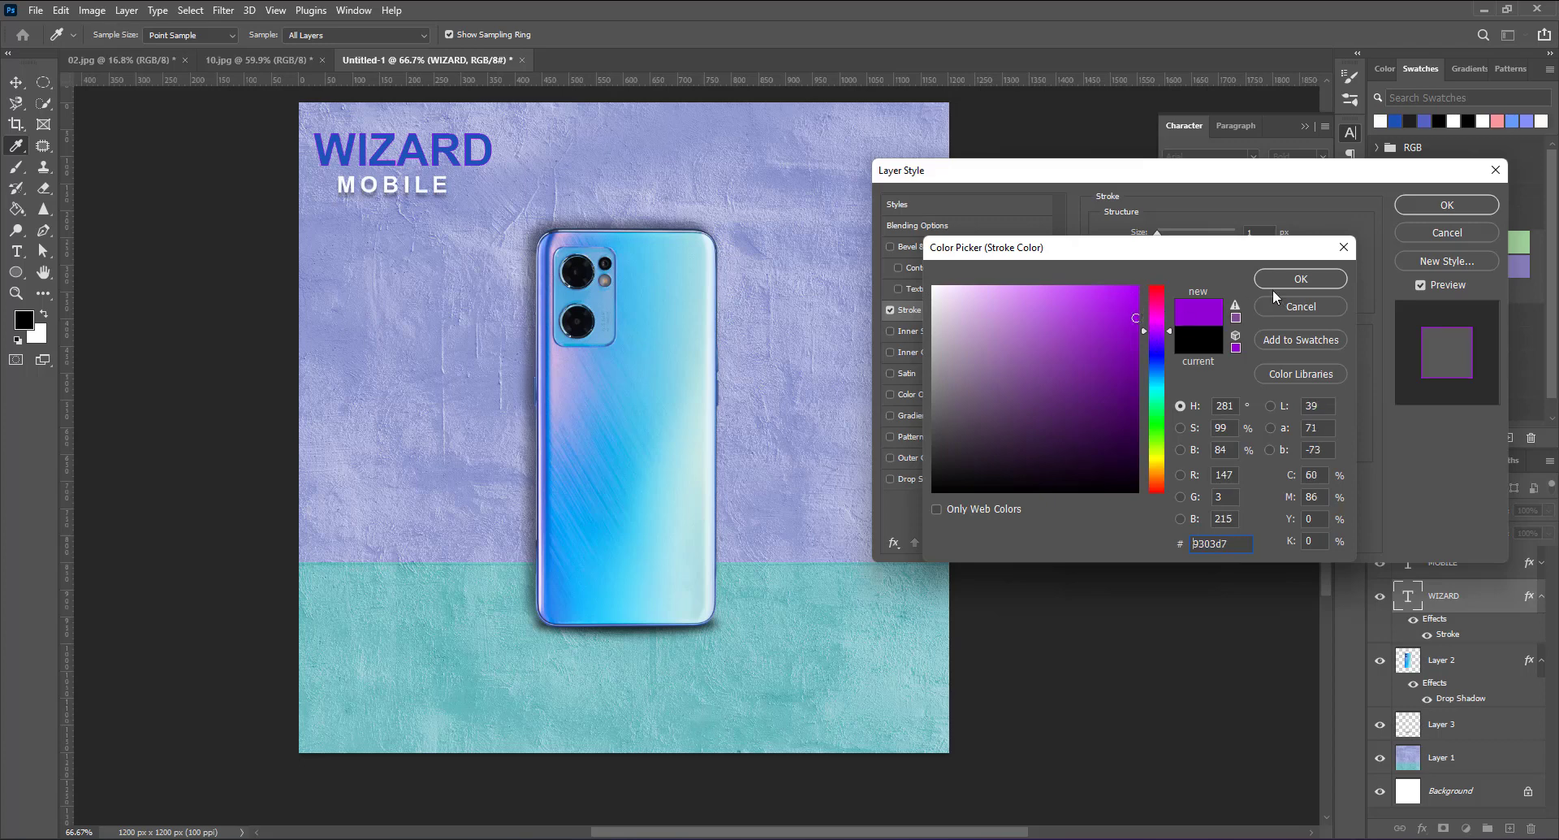
{"action": "left_click", "coordinate": [1300, 279]}
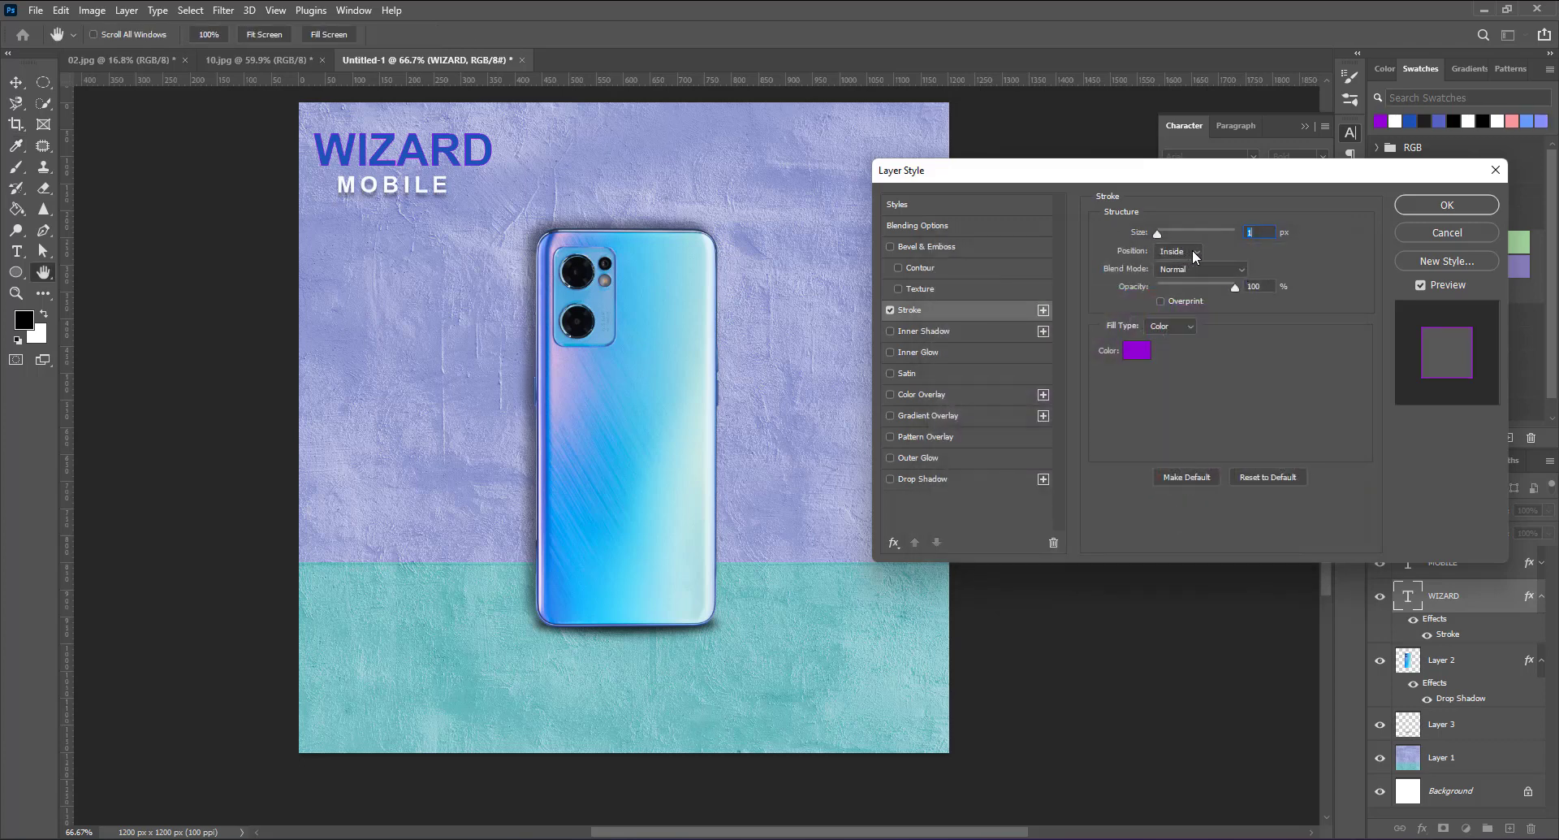
Step: Set the stroke to Outside, about 6 px thick, in near-white, and apply it
{"action": "left_click", "coordinate": [1194, 257]}
{"action": "left_click", "coordinate": [1170, 243]}
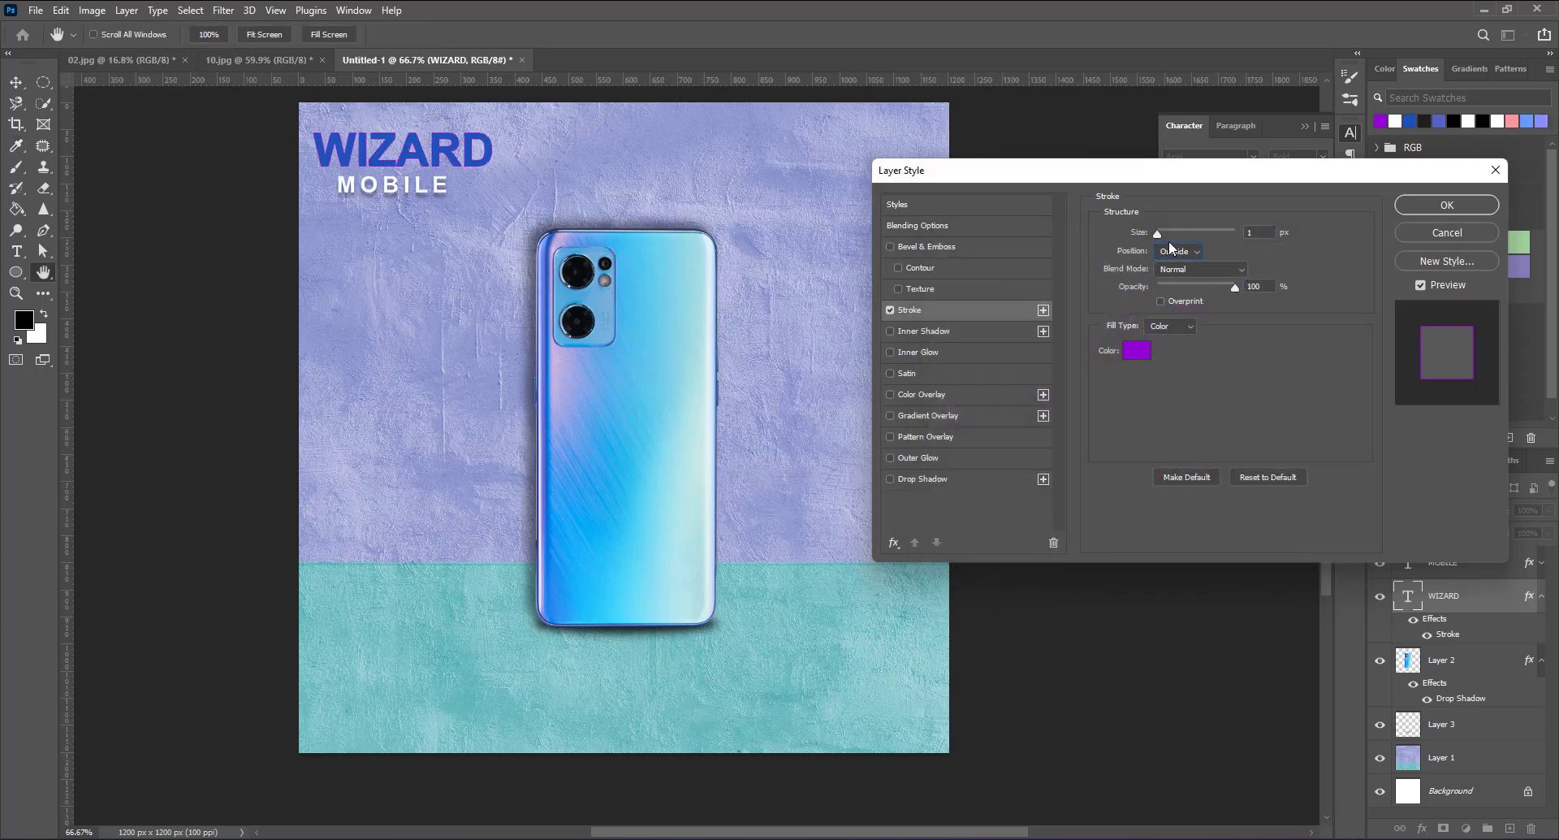
{"action": "left_click_drag", "start_coordinate": [1155, 236], "coordinate": [1166, 242]}
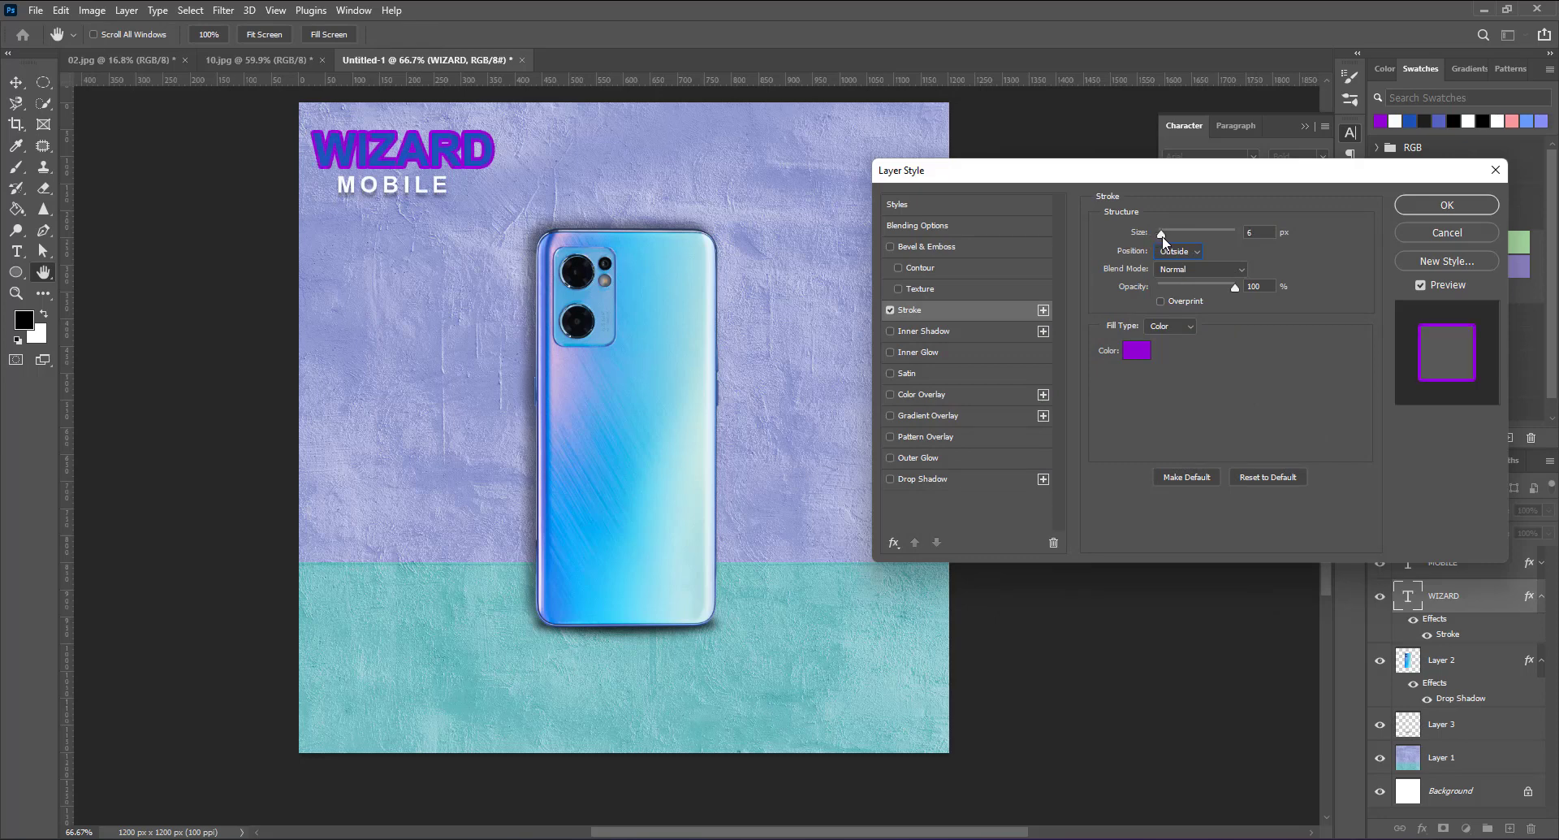
{"action": "left_click", "coordinate": [1139, 352]}
{"action": "left_click", "coordinate": [936, 290]}
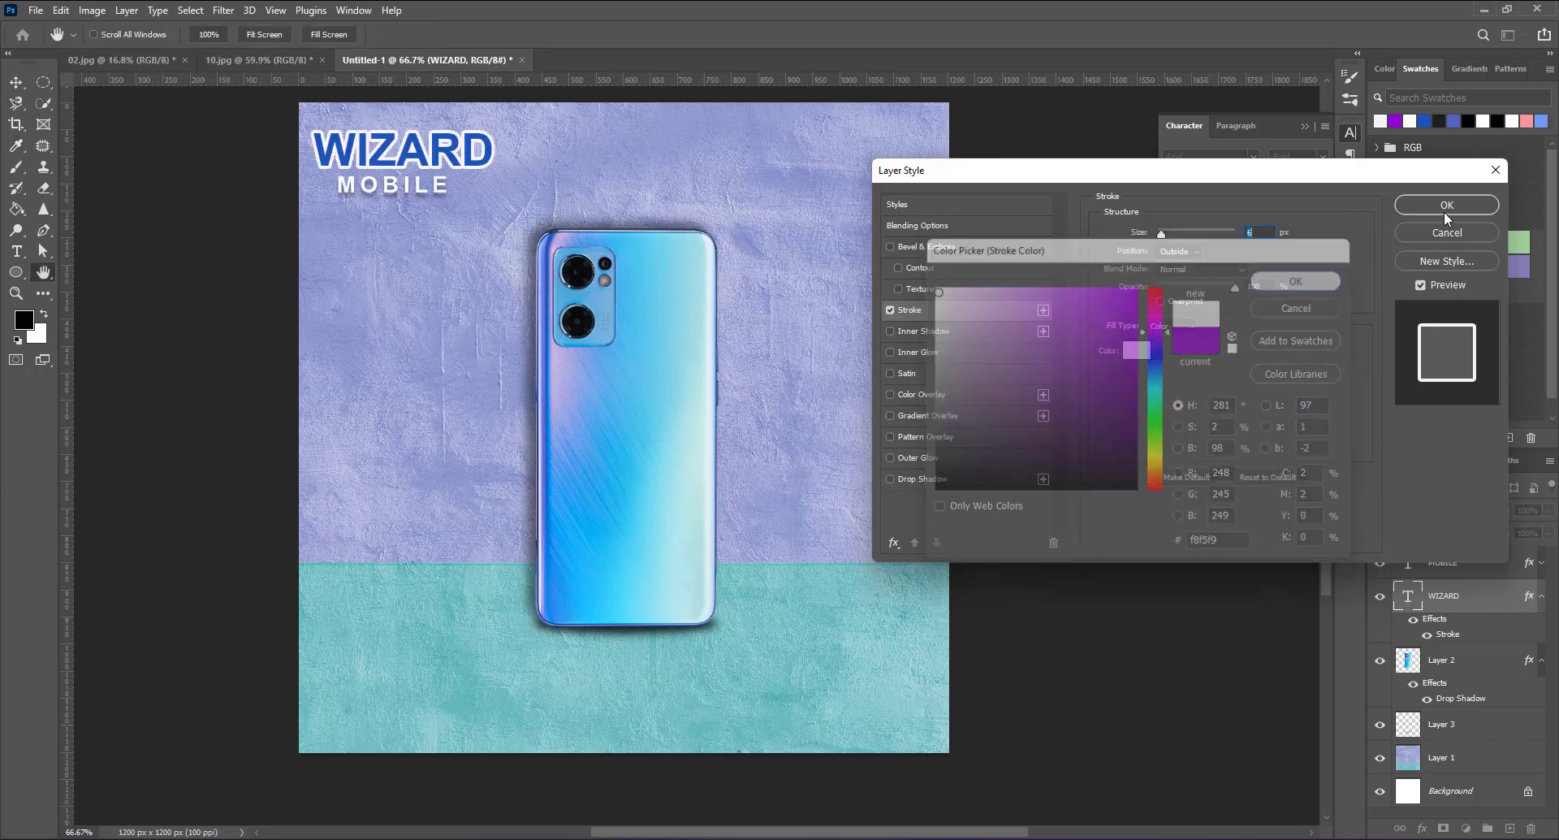
{"action": "left_click", "coordinate": [1301, 279]}
{"action": "left_click", "coordinate": [1448, 204]}
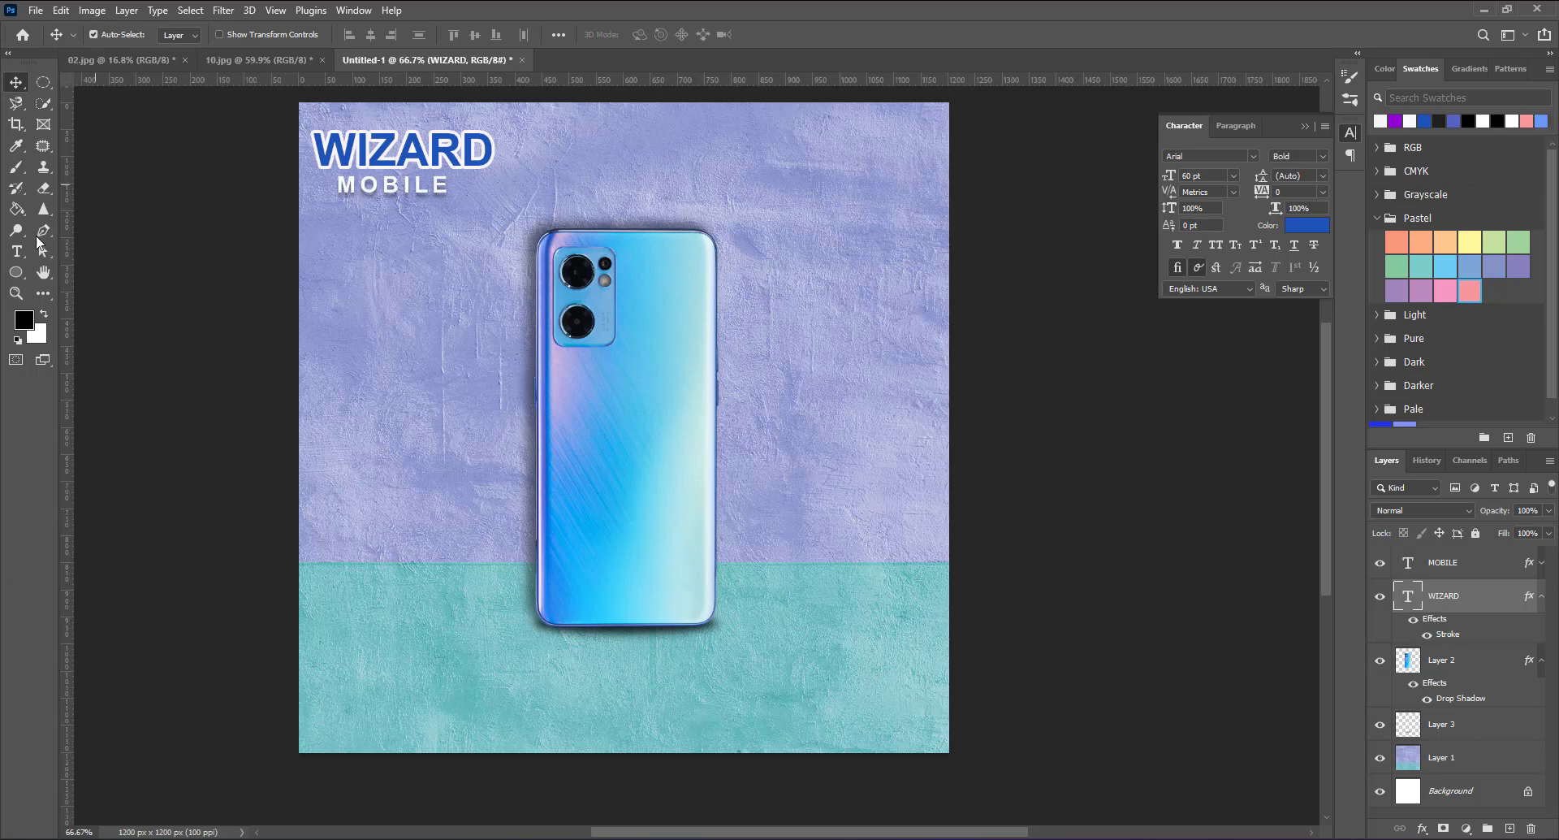
Step: Edit the WIZARD text and apply an Arc warp via Warp Text
{"action": "left_click", "coordinate": [16, 251]}
{"action": "left_click", "coordinate": [432, 148]}
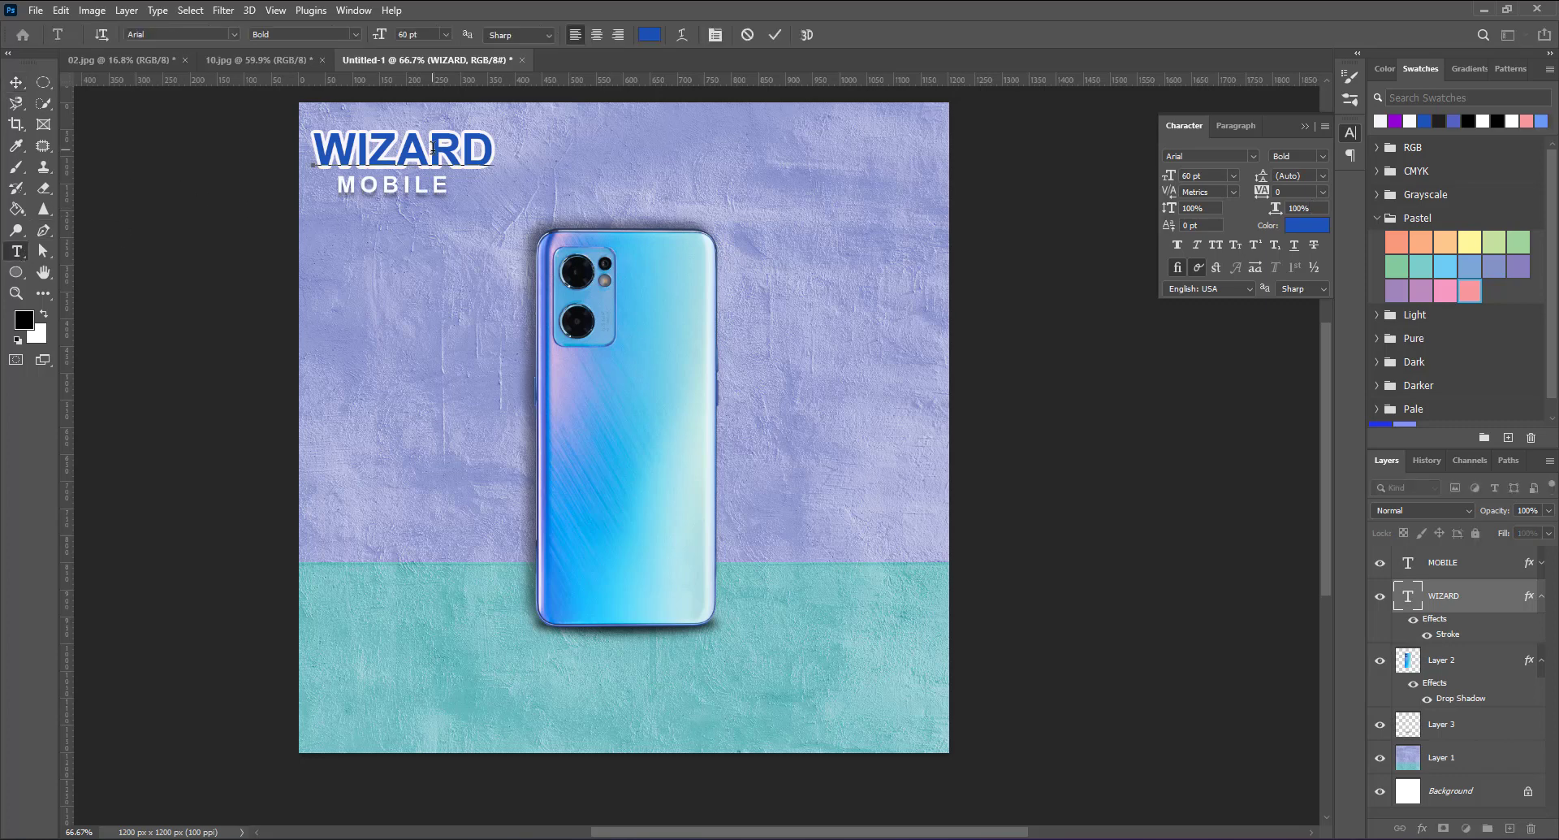
{"action": "left_click", "coordinate": [326, 160]}
{"action": "left_click", "coordinate": [681, 36]}
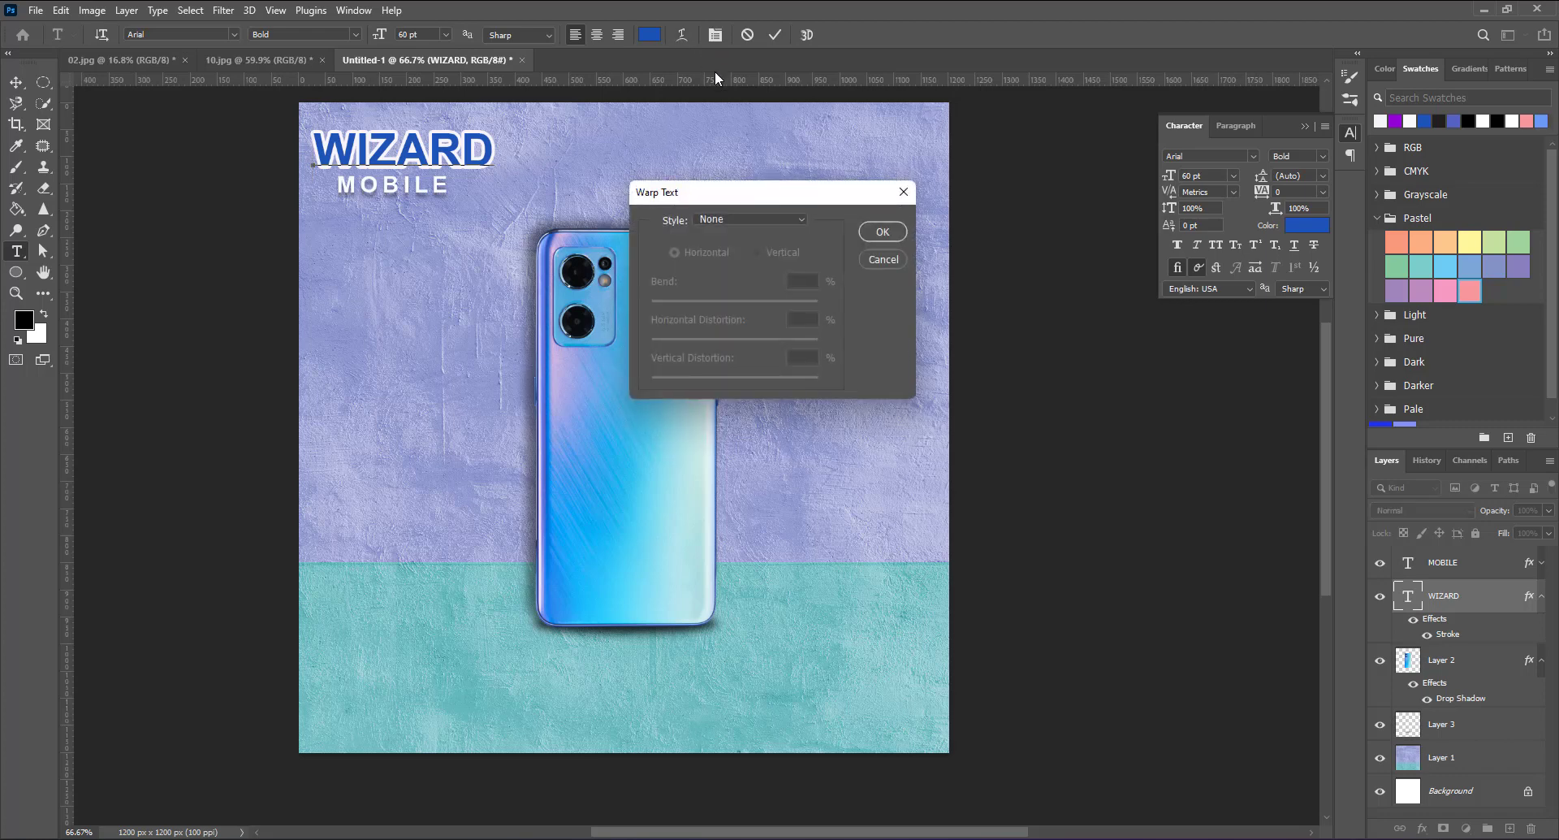
{"action": "left_click", "coordinate": [798, 218]}
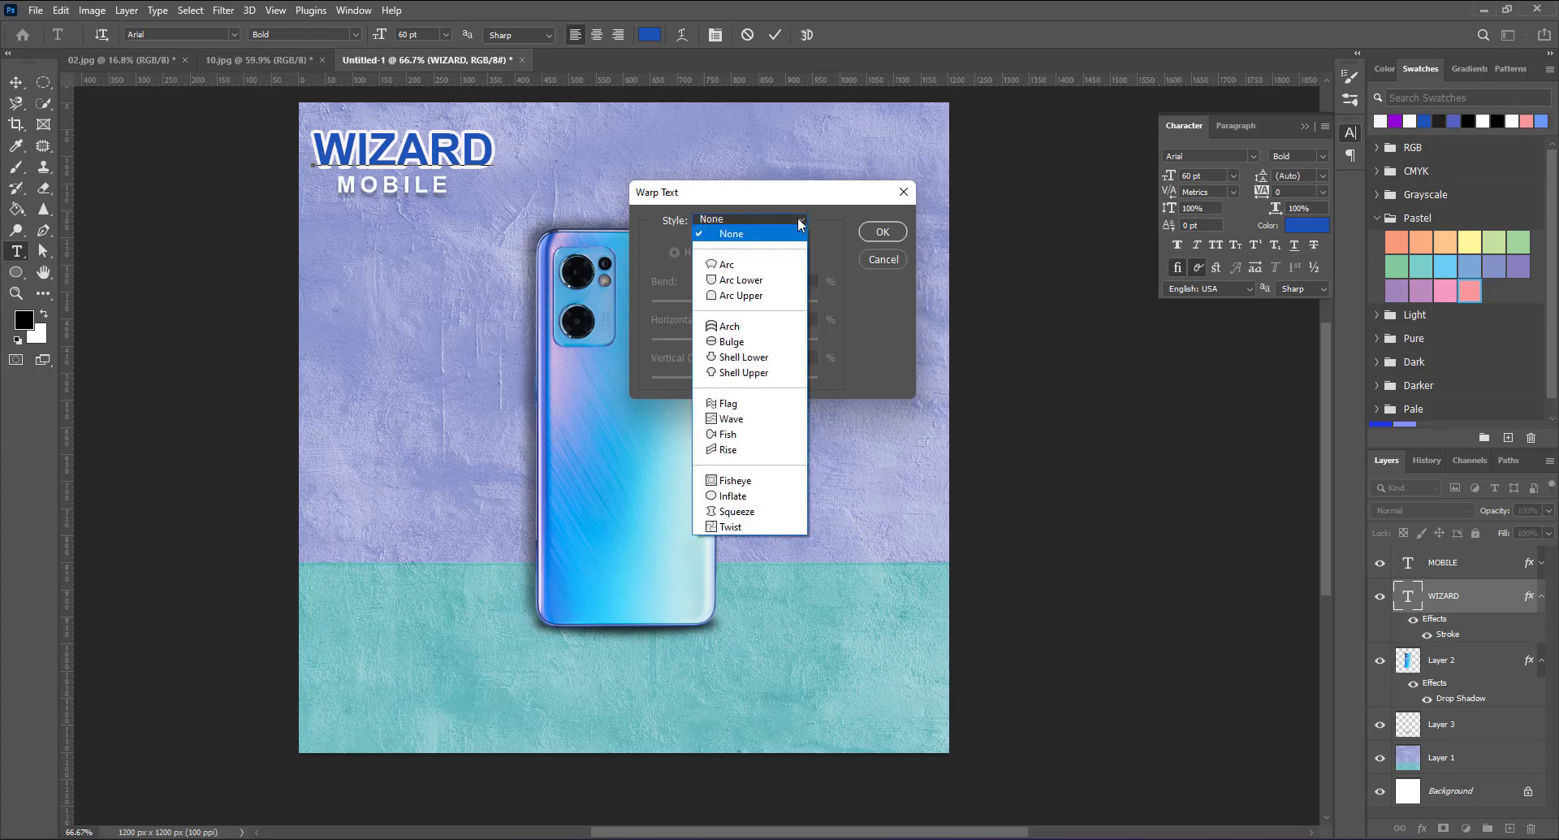
{"action": "left_click", "coordinate": [791, 268]}
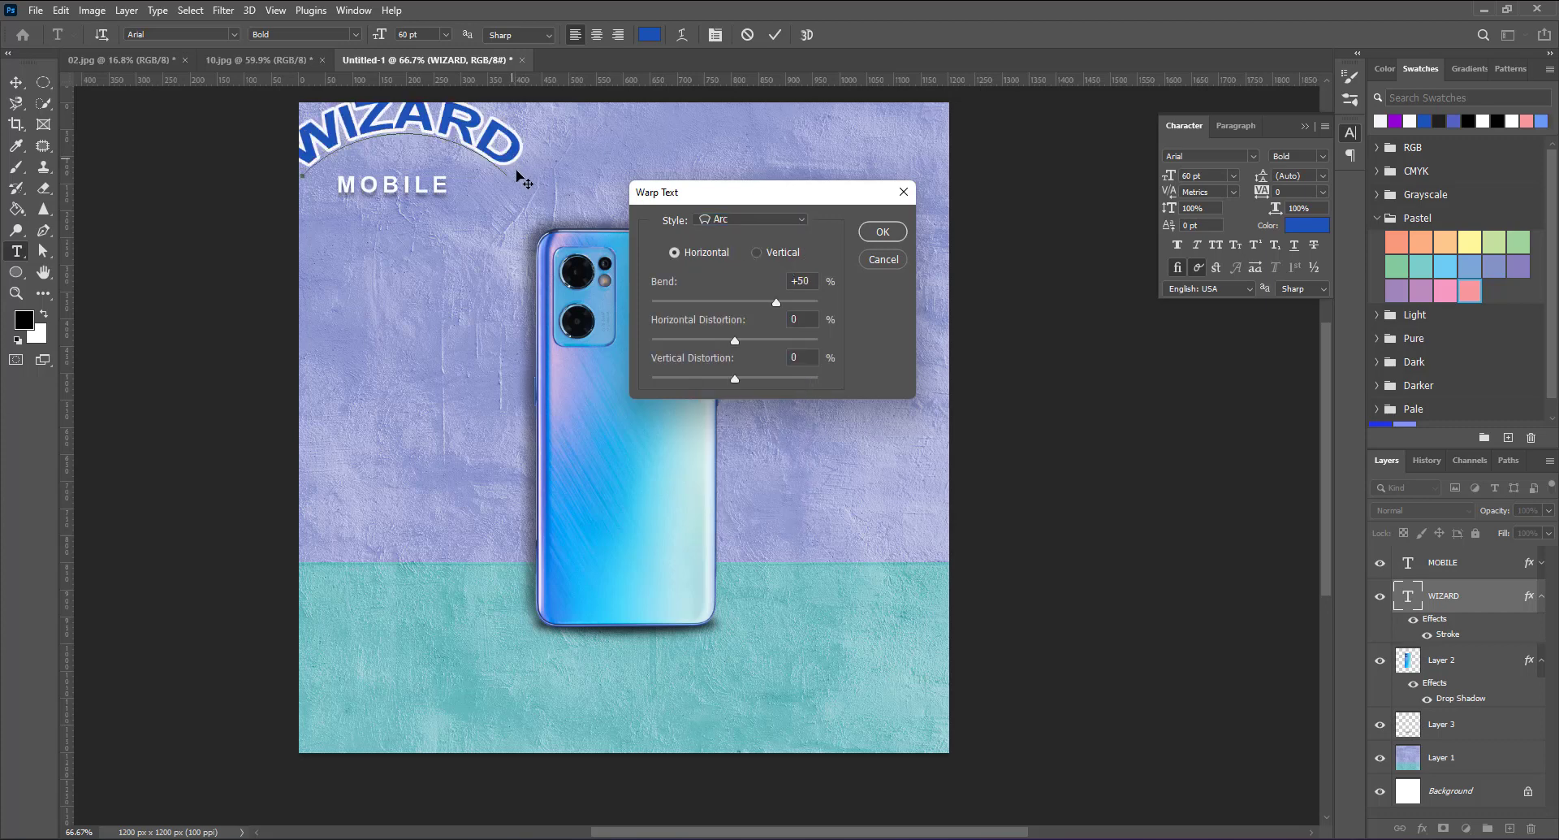
{"action": "left_click_drag", "start_coordinate": [524, 180], "coordinate": [550, 297]}
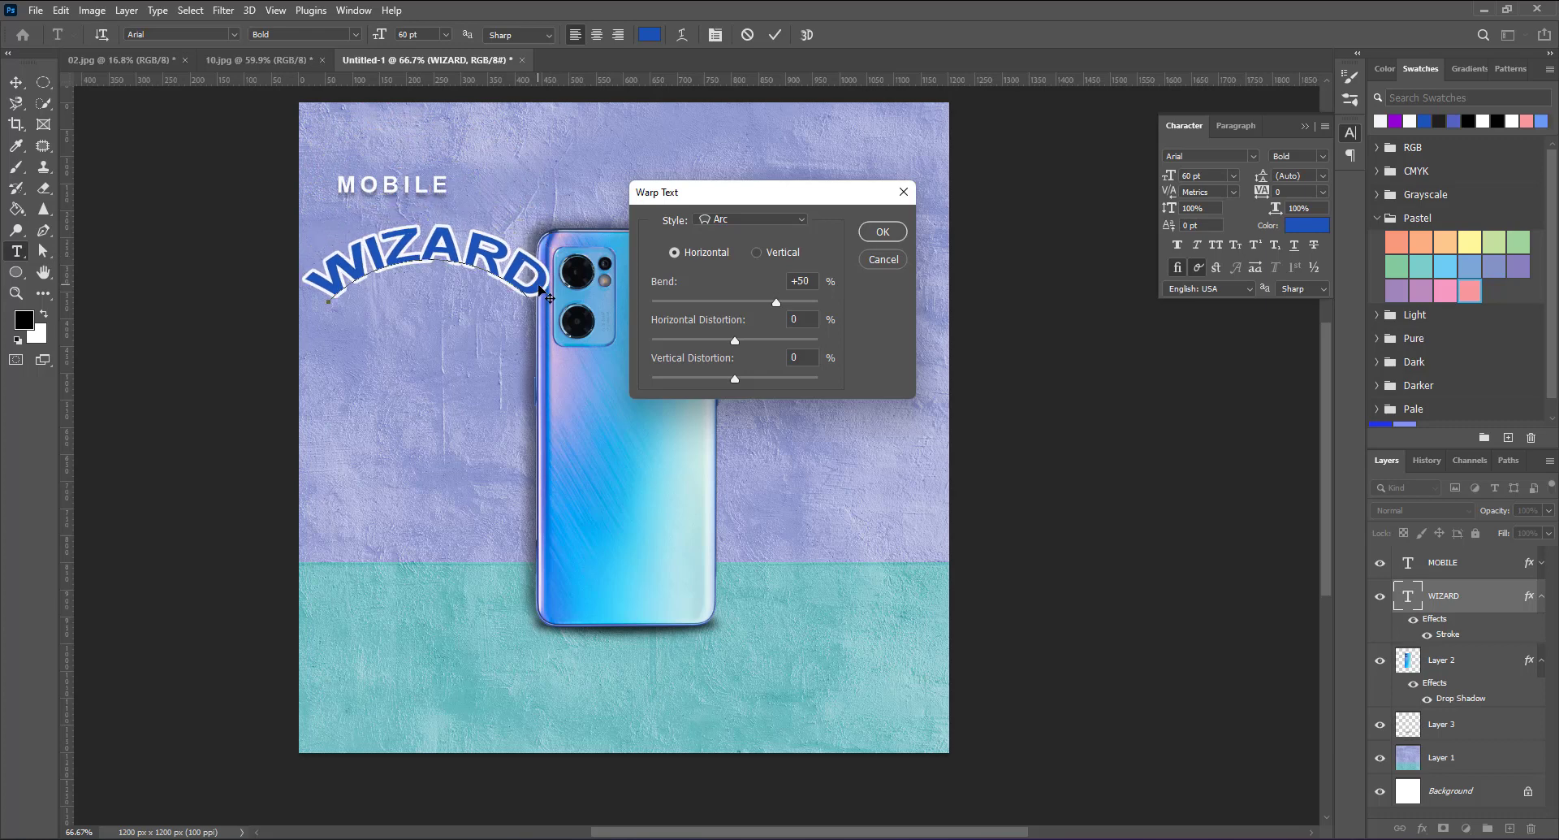
Step: Experiment with vertical orientation, bend amount and the Arch warp for WIZARD
{"action": "left_click", "coordinate": [757, 253]}
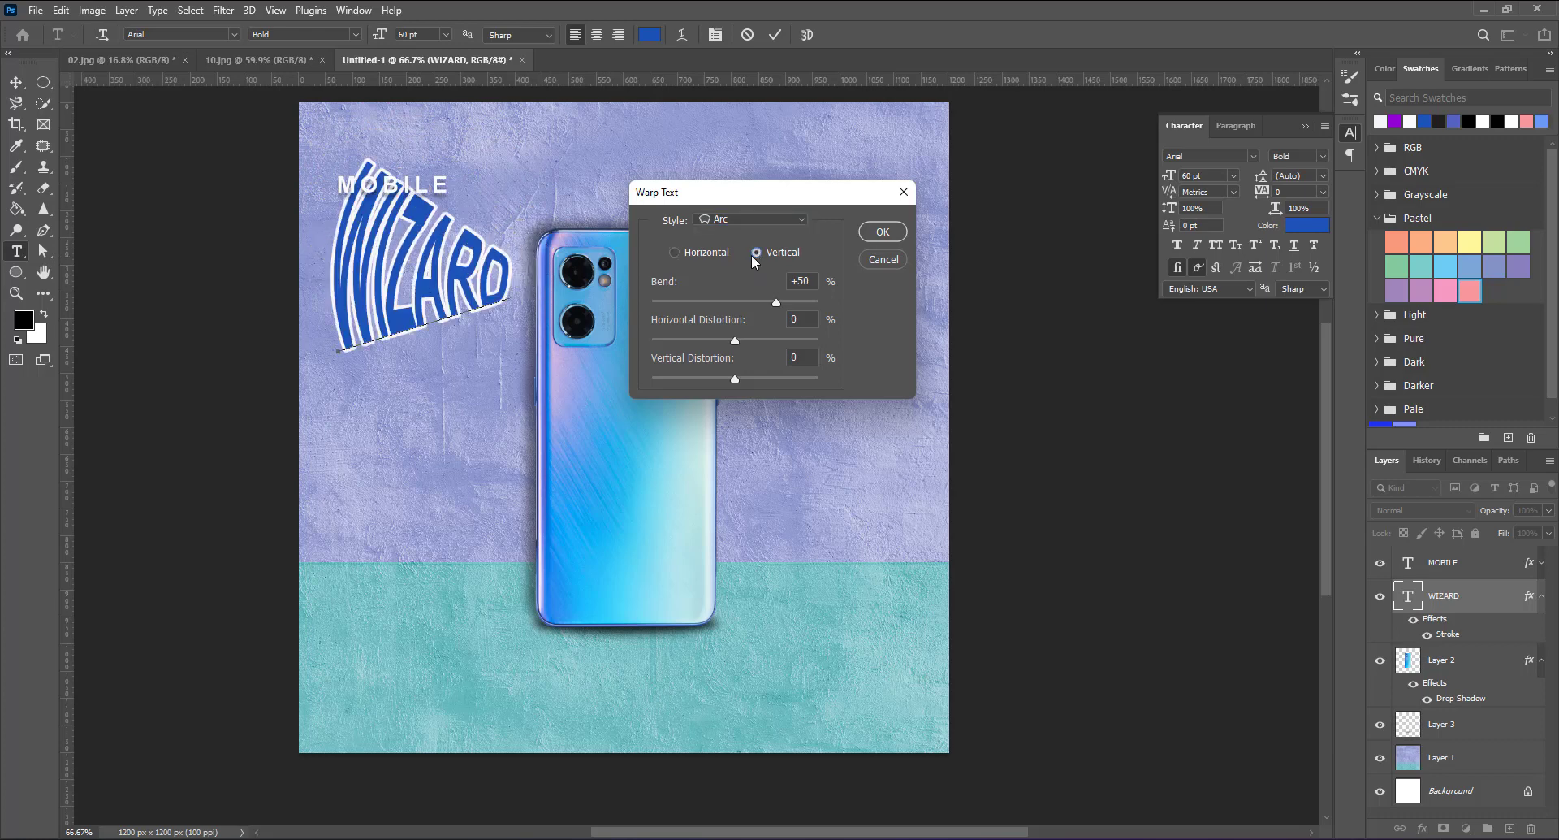
{"action": "left_click", "coordinate": [718, 252]}
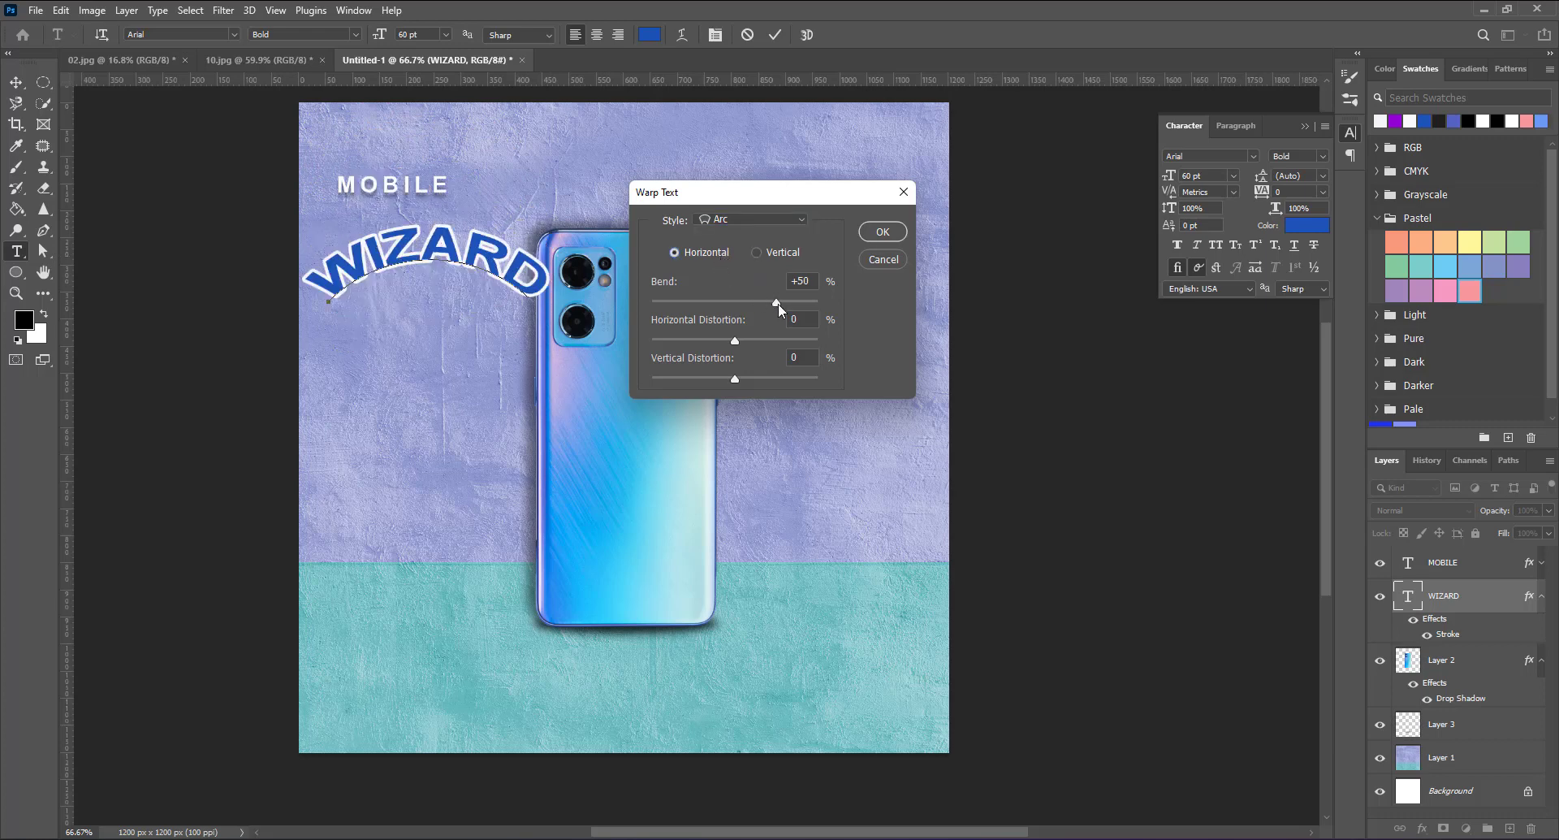
{"action": "left_click_drag", "start_coordinate": [451, 257], "coordinate": [451, 151]}
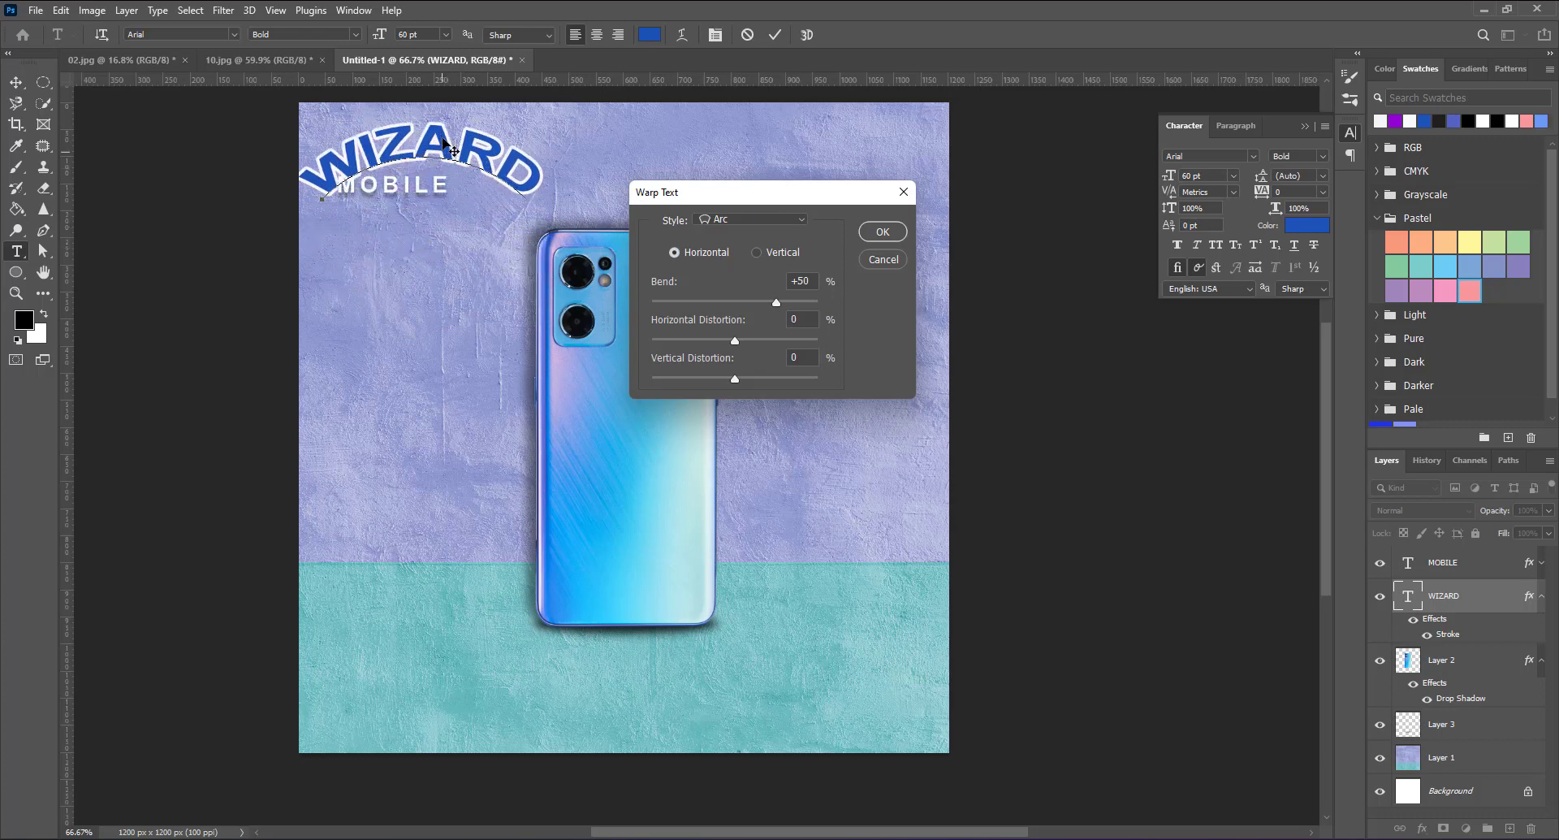
{"action": "left_click", "coordinate": [733, 301]}
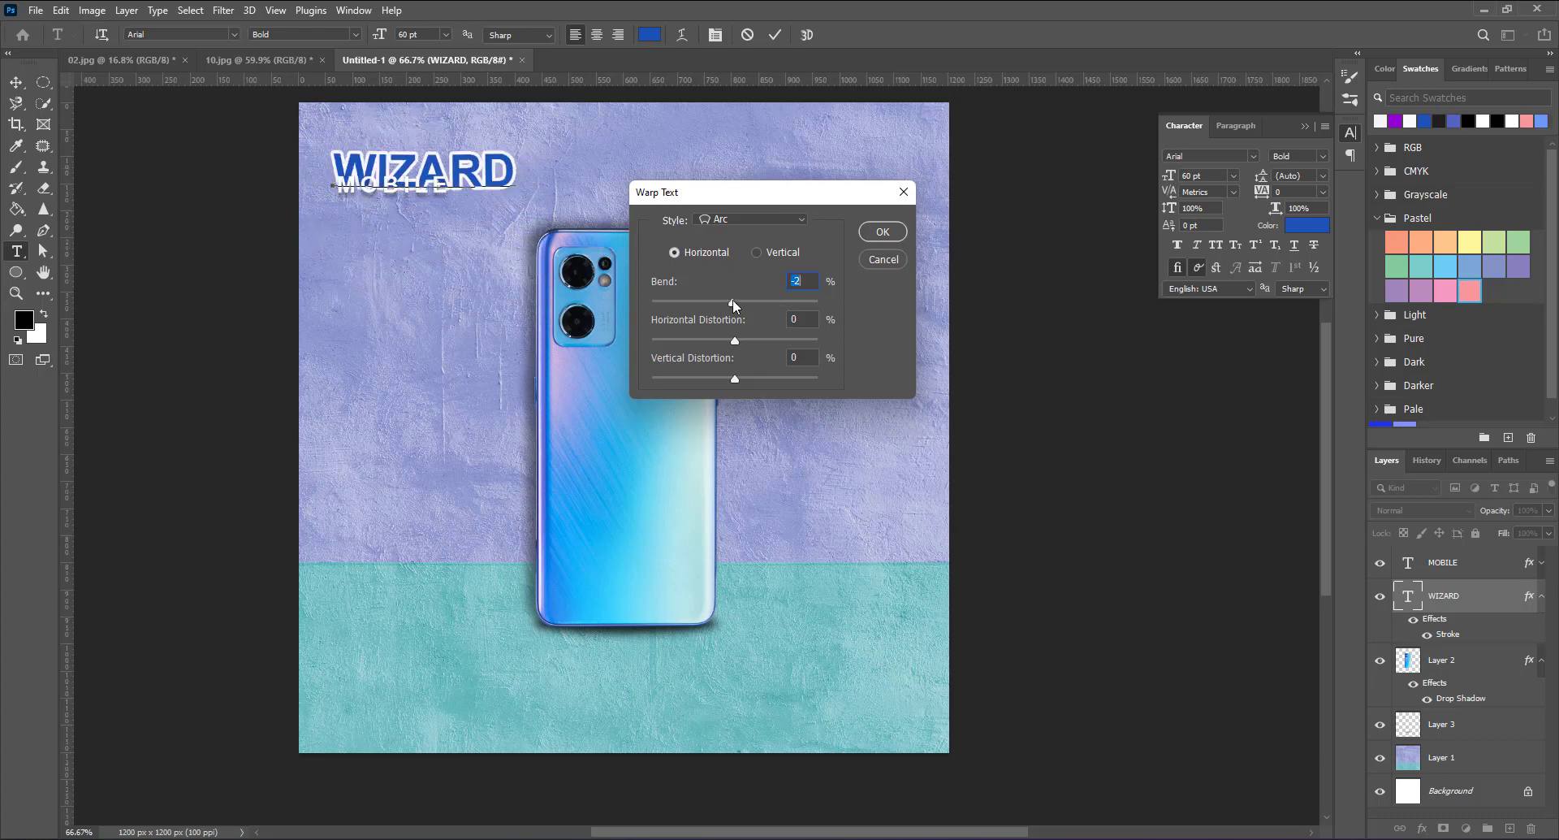
{"action": "mouse_move", "coordinate": [732, 299]}
{"action": "left_mouse_down"}
{"action": "mouse_move", "coordinate": [698, 300]}
{"action": "mouse_move", "coordinate": [752, 309]}
{"action": "left_mouse_up"}
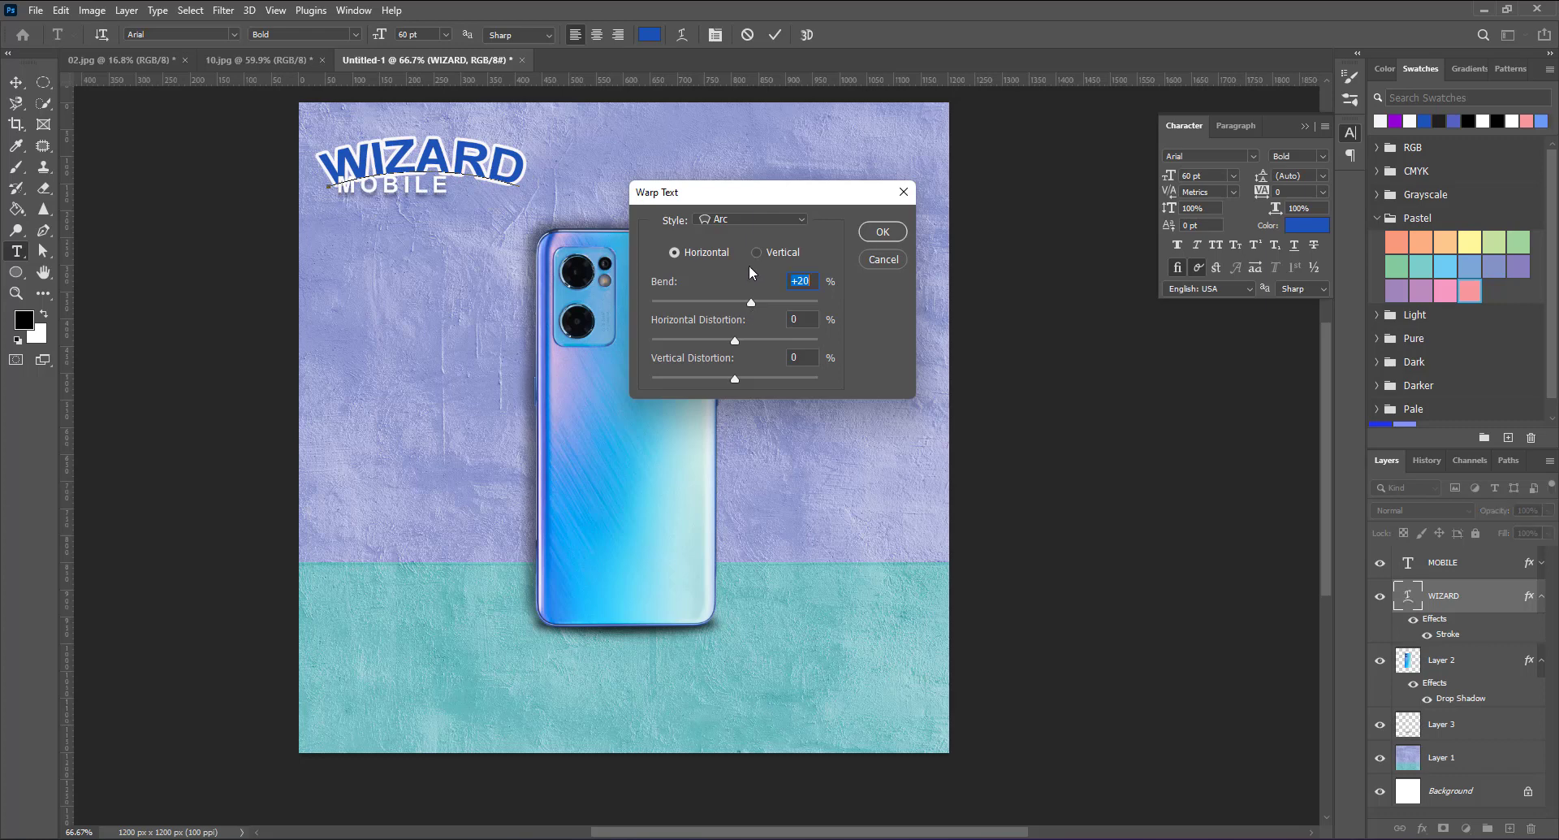
{"action": "left_click", "coordinate": [753, 221]}
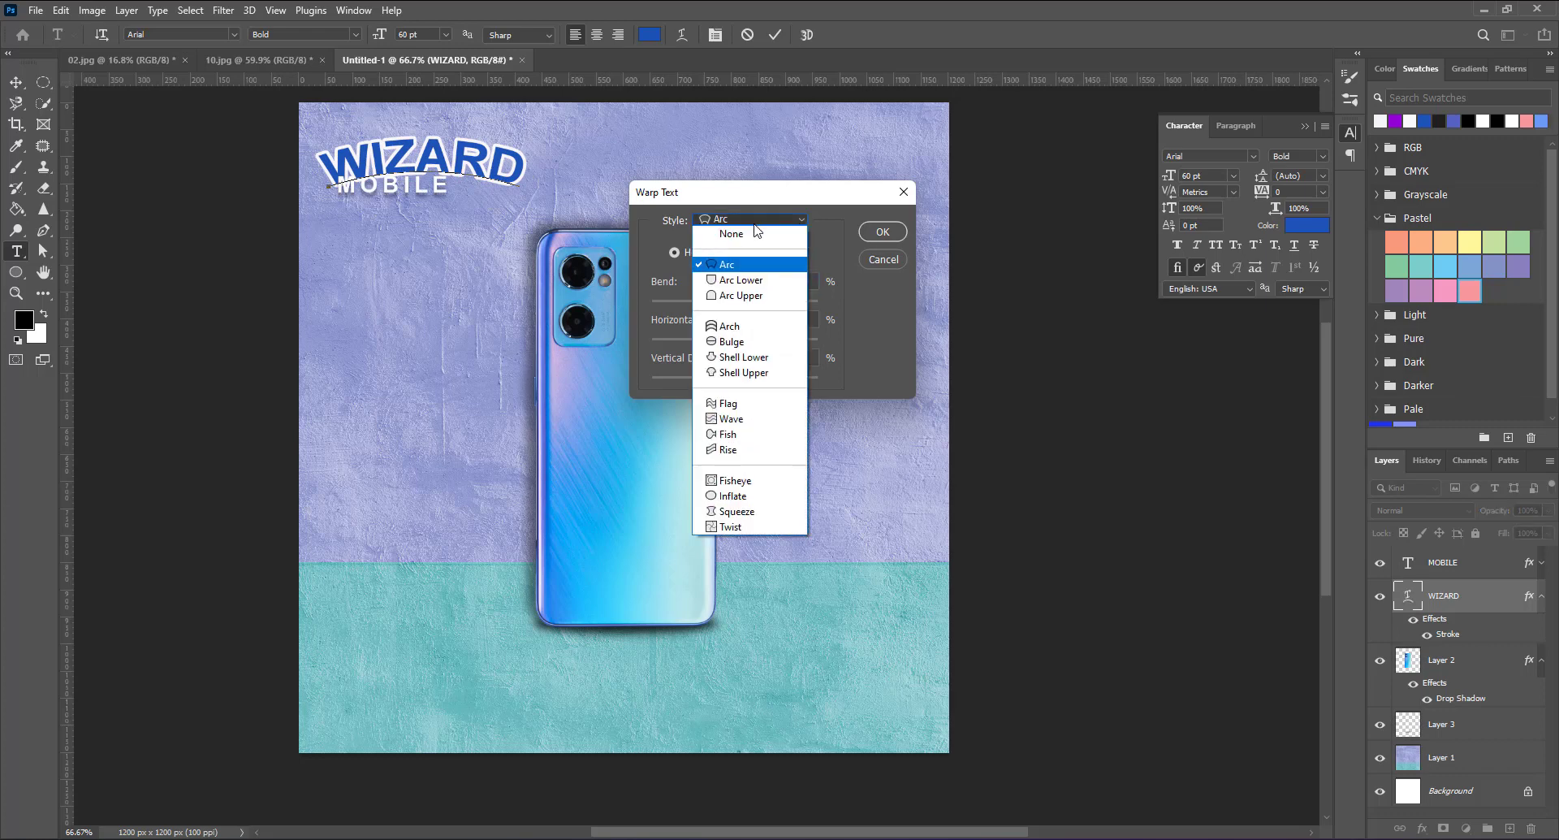
{"action": "left_click", "coordinate": [755, 324]}
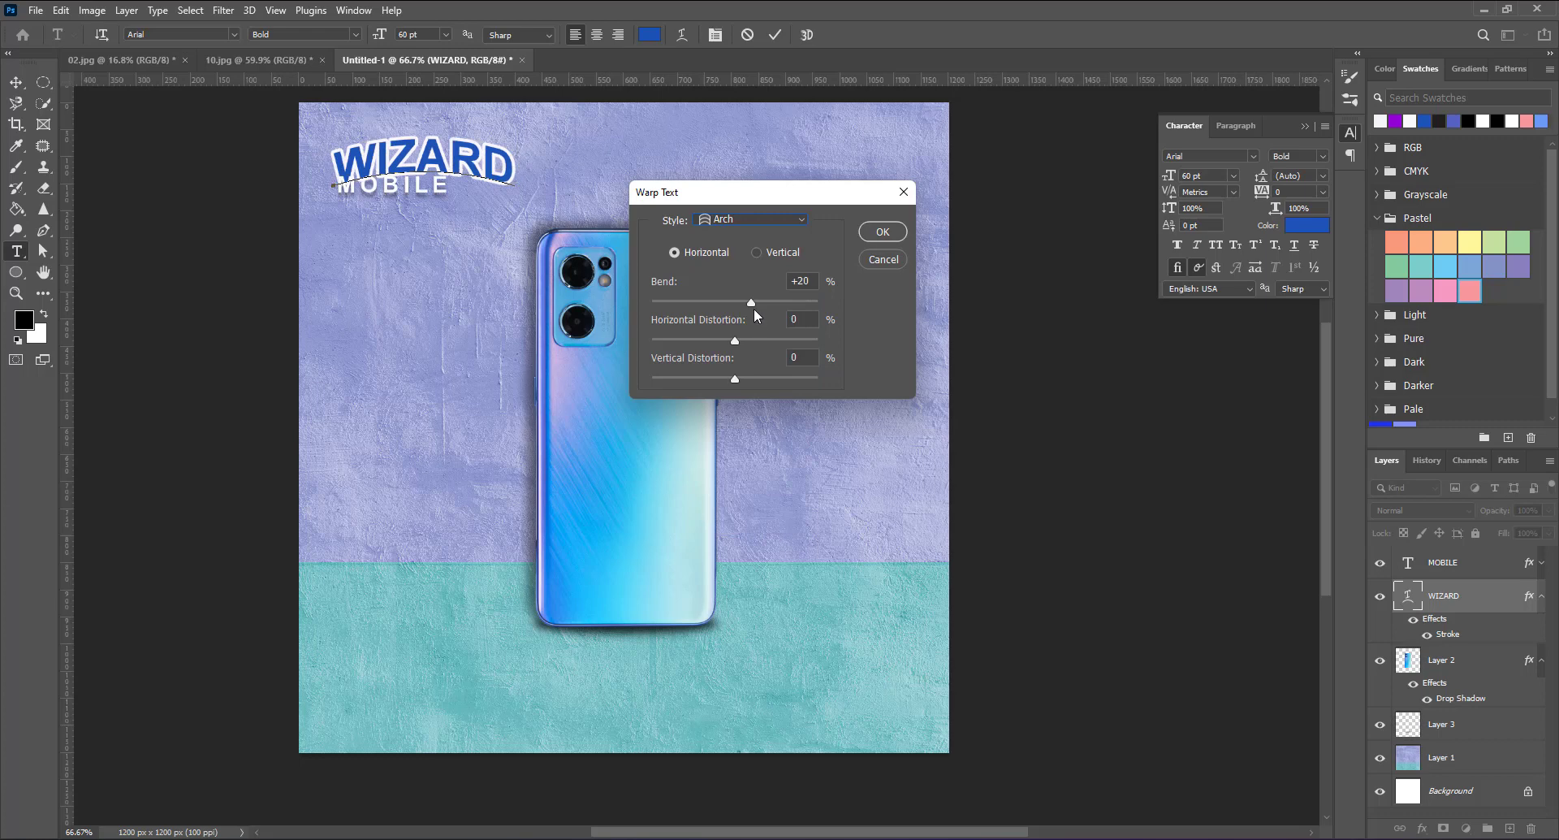
{"action": "left_click_drag", "start_coordinate": [752, 309], "coordinate": [757, 305]}
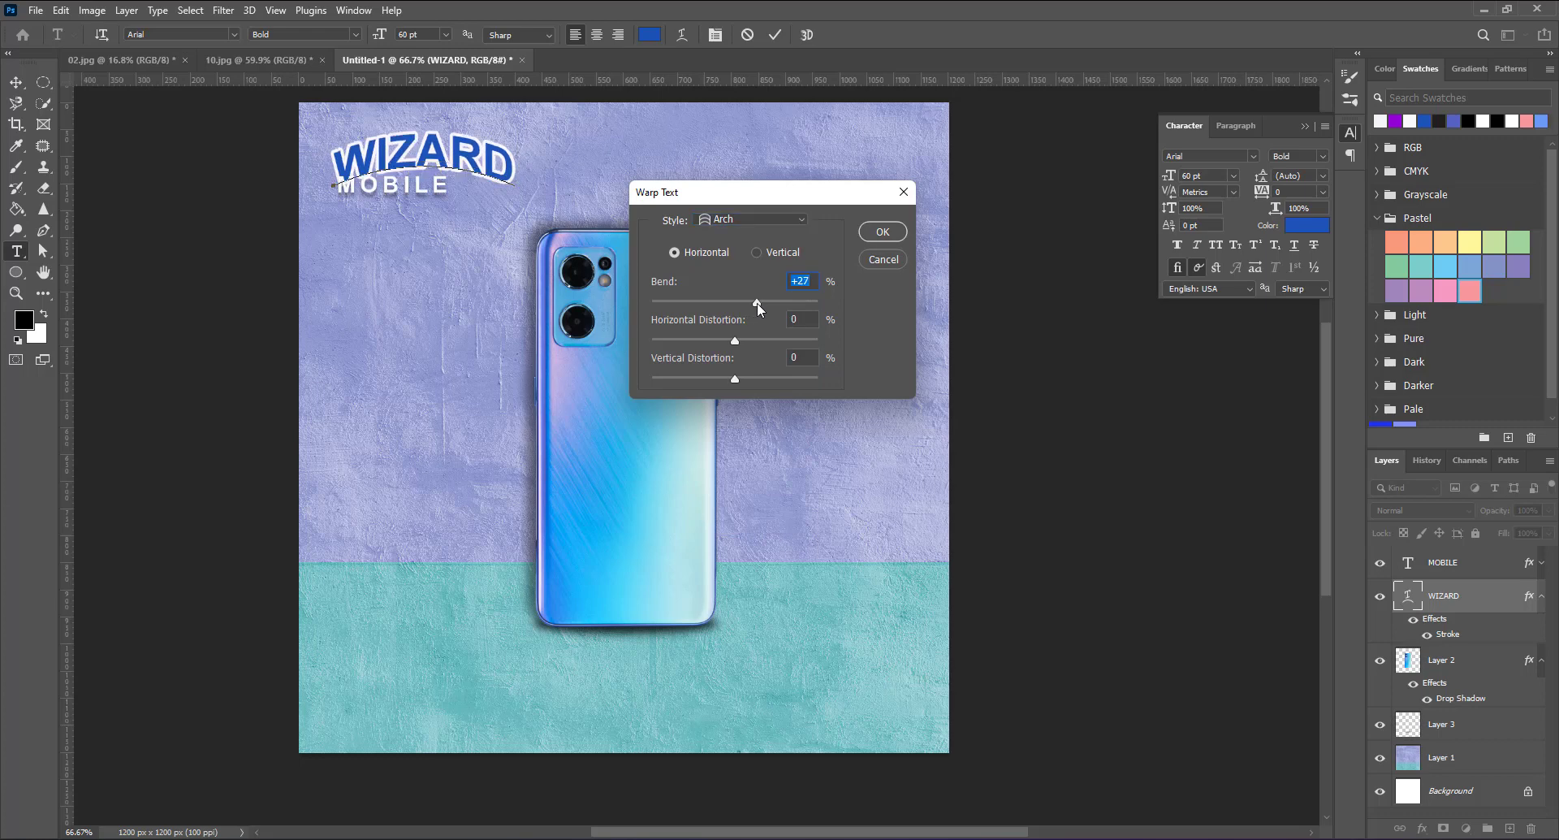
Step: Settle on Arc Upper at +27 bend, position WIZARD above MOBILE and commit
{"action": "left_click", "coordinate": [769, 221]}
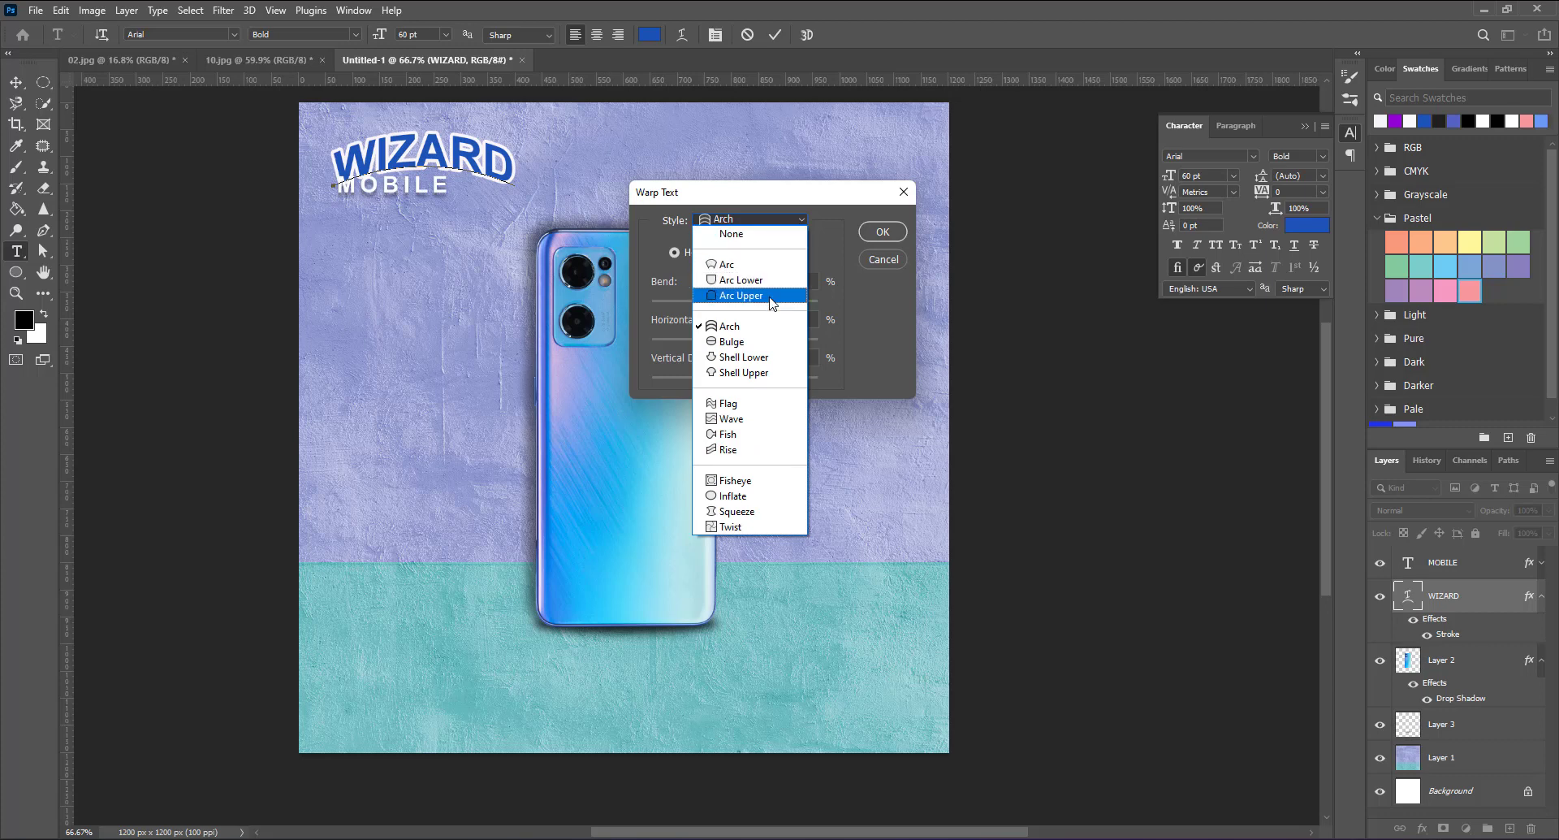
{"action": "left_click", "coordinate": [770, 372]}
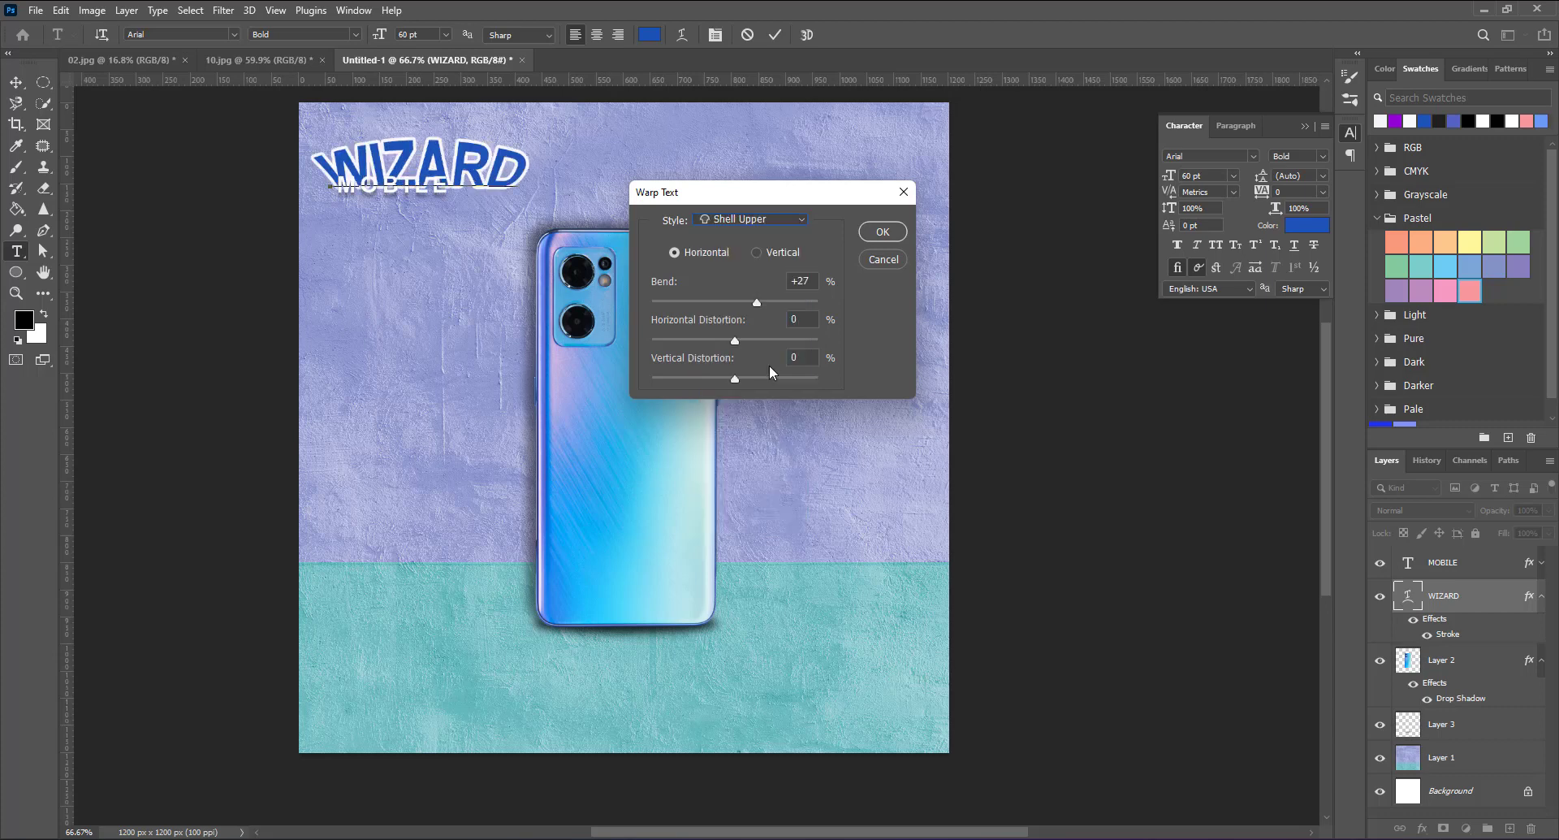
{"action": "left_click", "coordinate": [748, 219]}
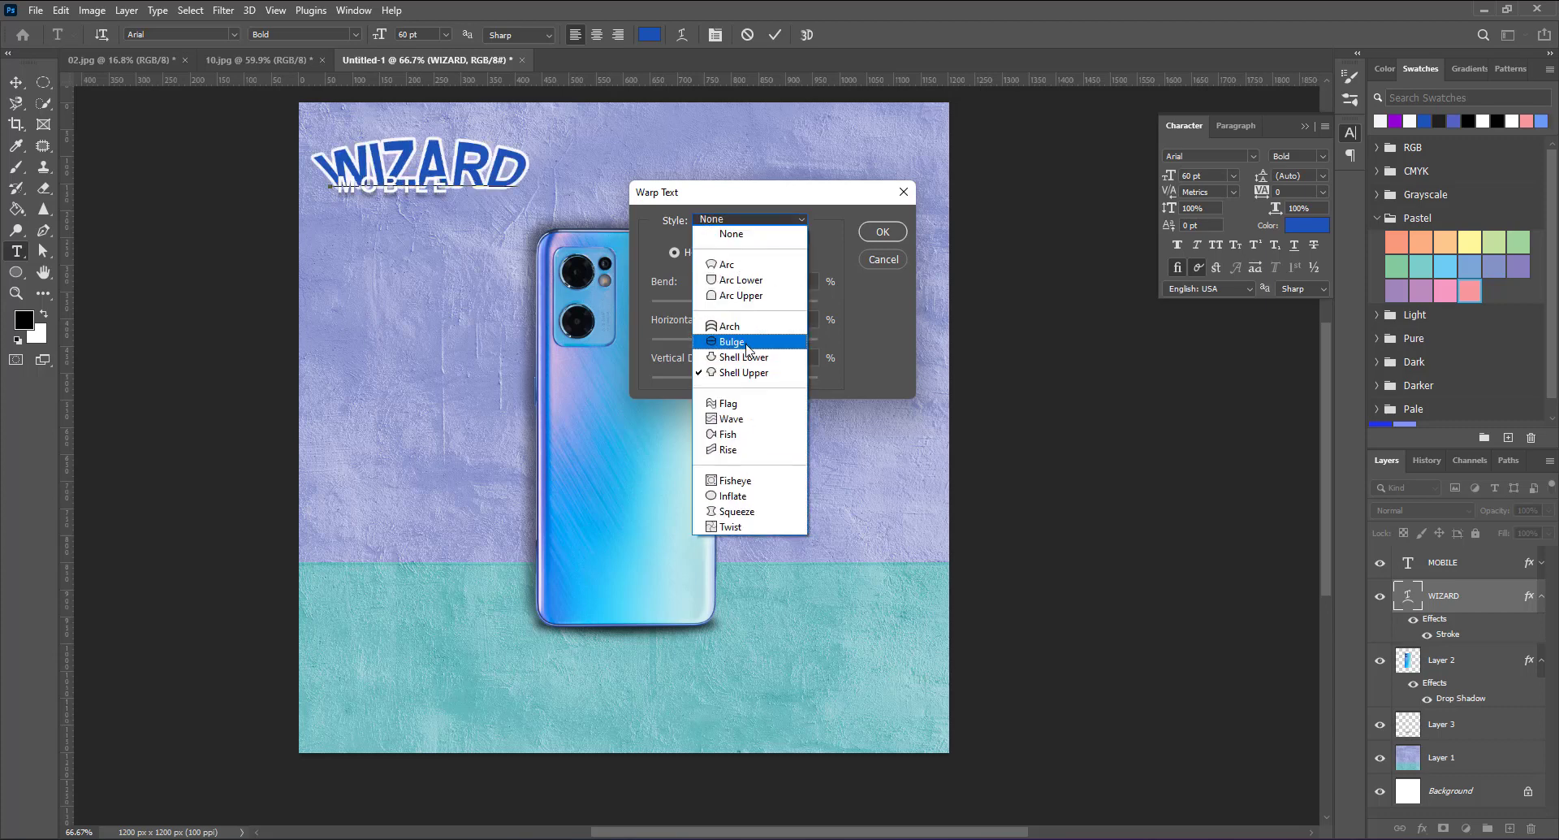
{"action": "left_click", "coordinate": [747, 355]}
{"action": "left_click", "coordinate": [749, 219]}
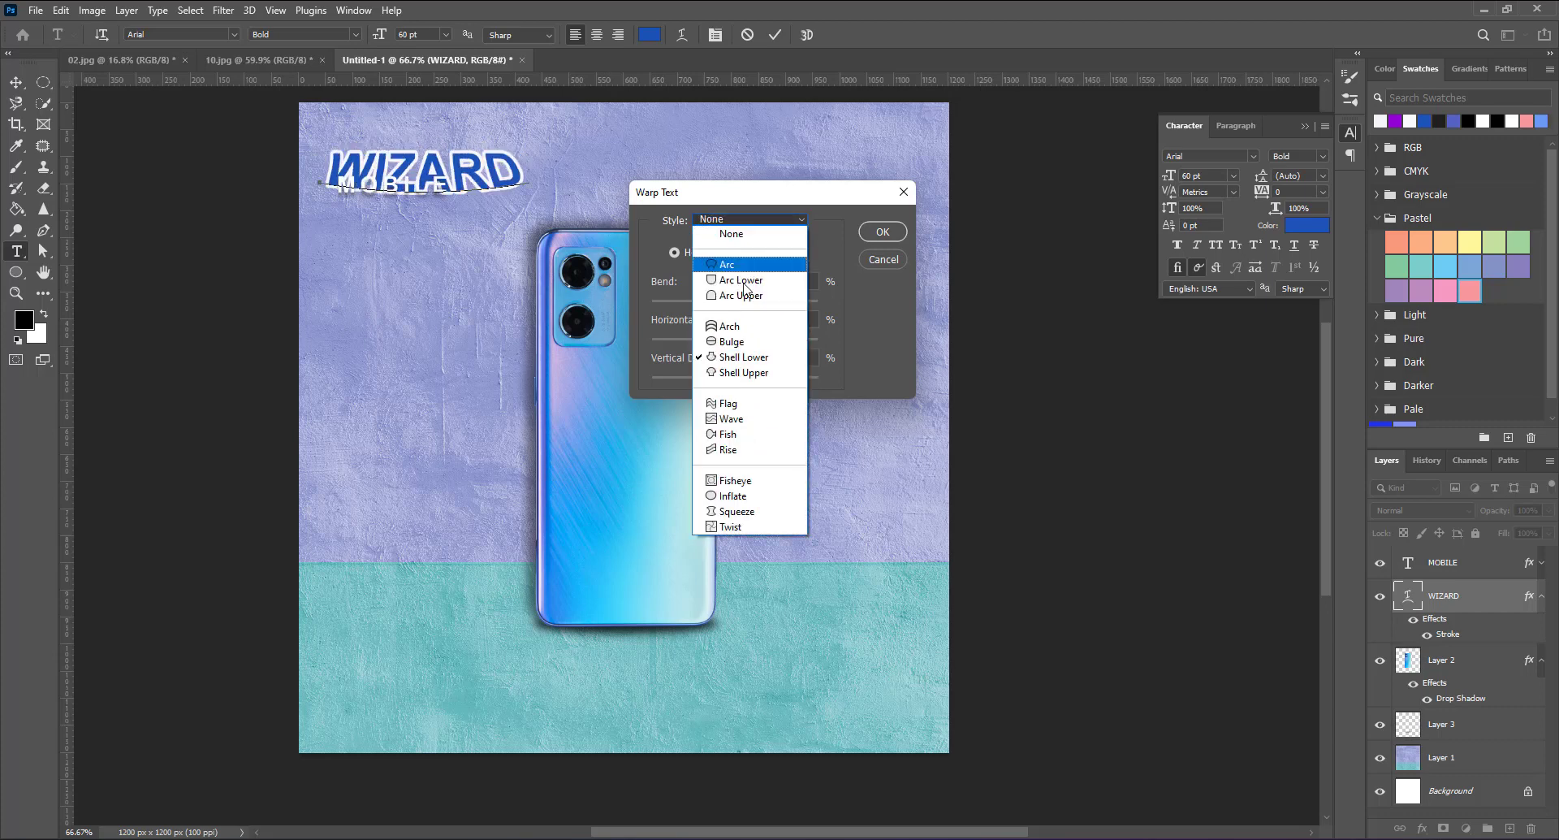
{"action": "left_click", "coordinate": [743, 296]}
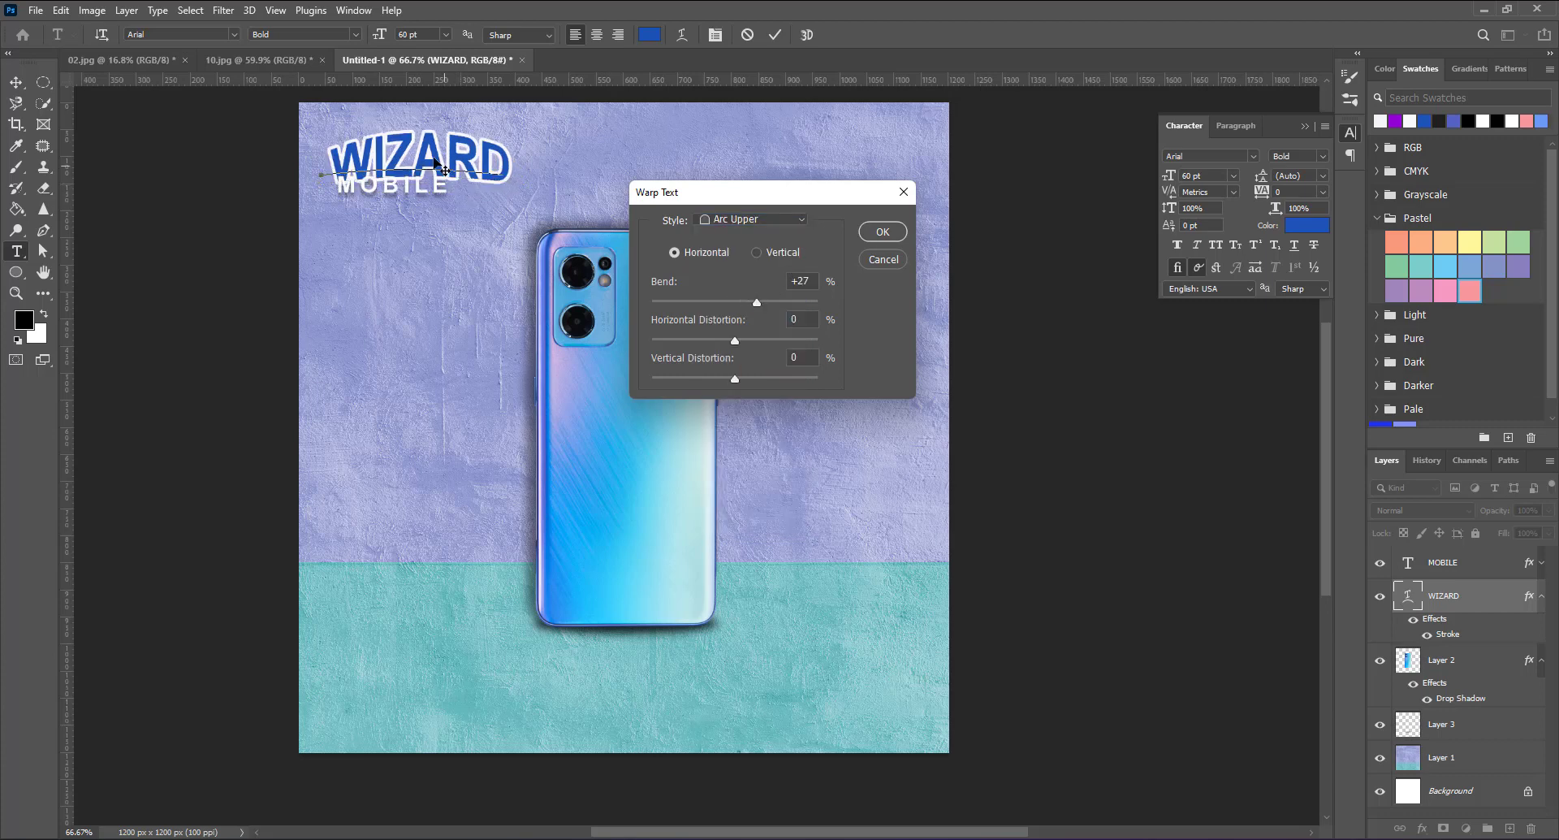
{"action": "left_click_drag", "start_coordinate": [450, 171], "coordinate": [431, 158]}
{"action": "left_click", "coordinate": [866, 232]}
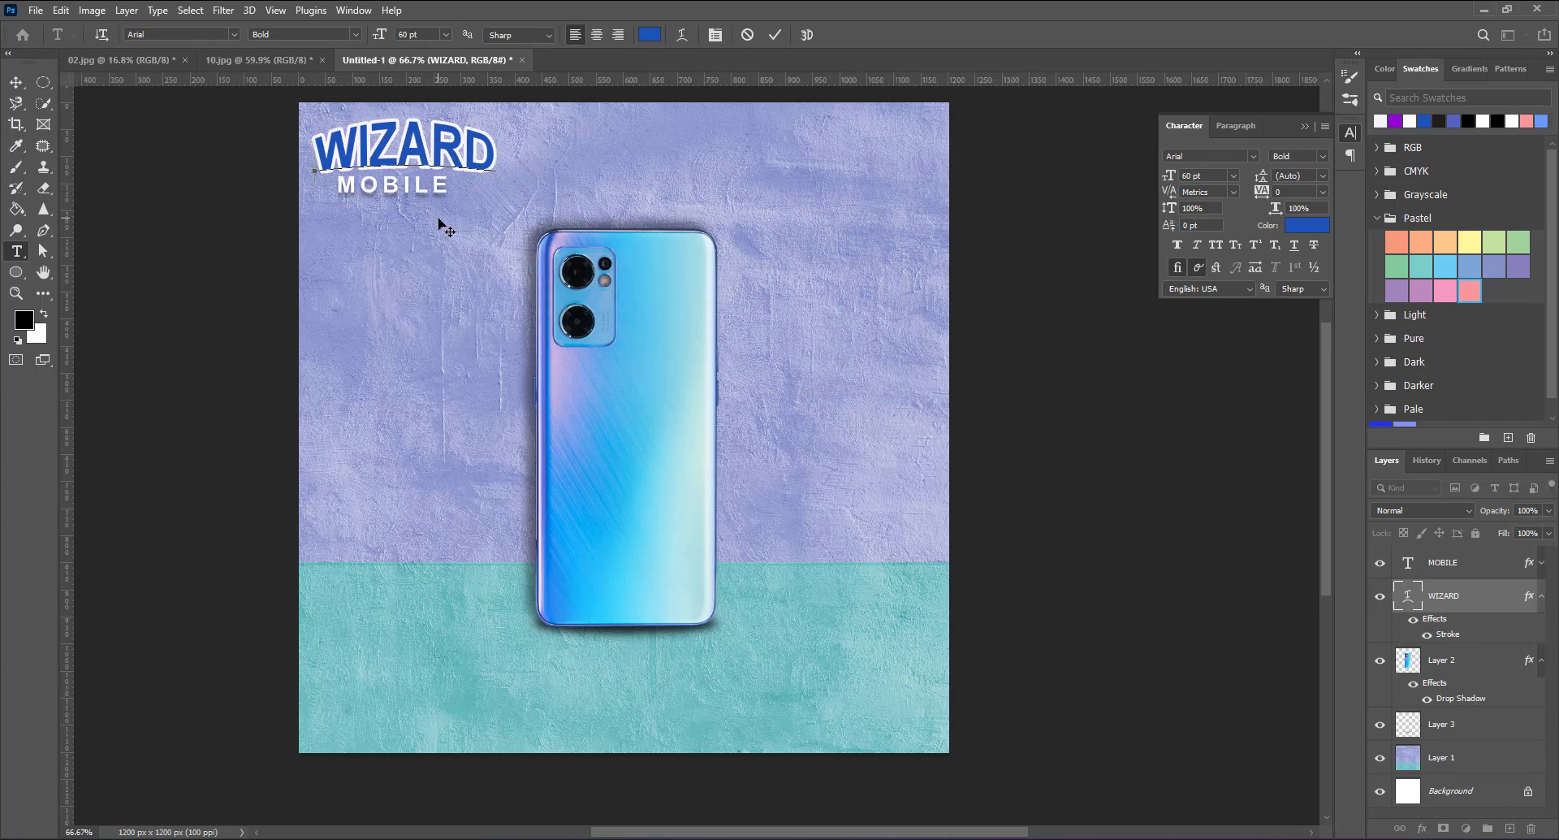
{"action": "left_click", "coordinate": [16, 82]}
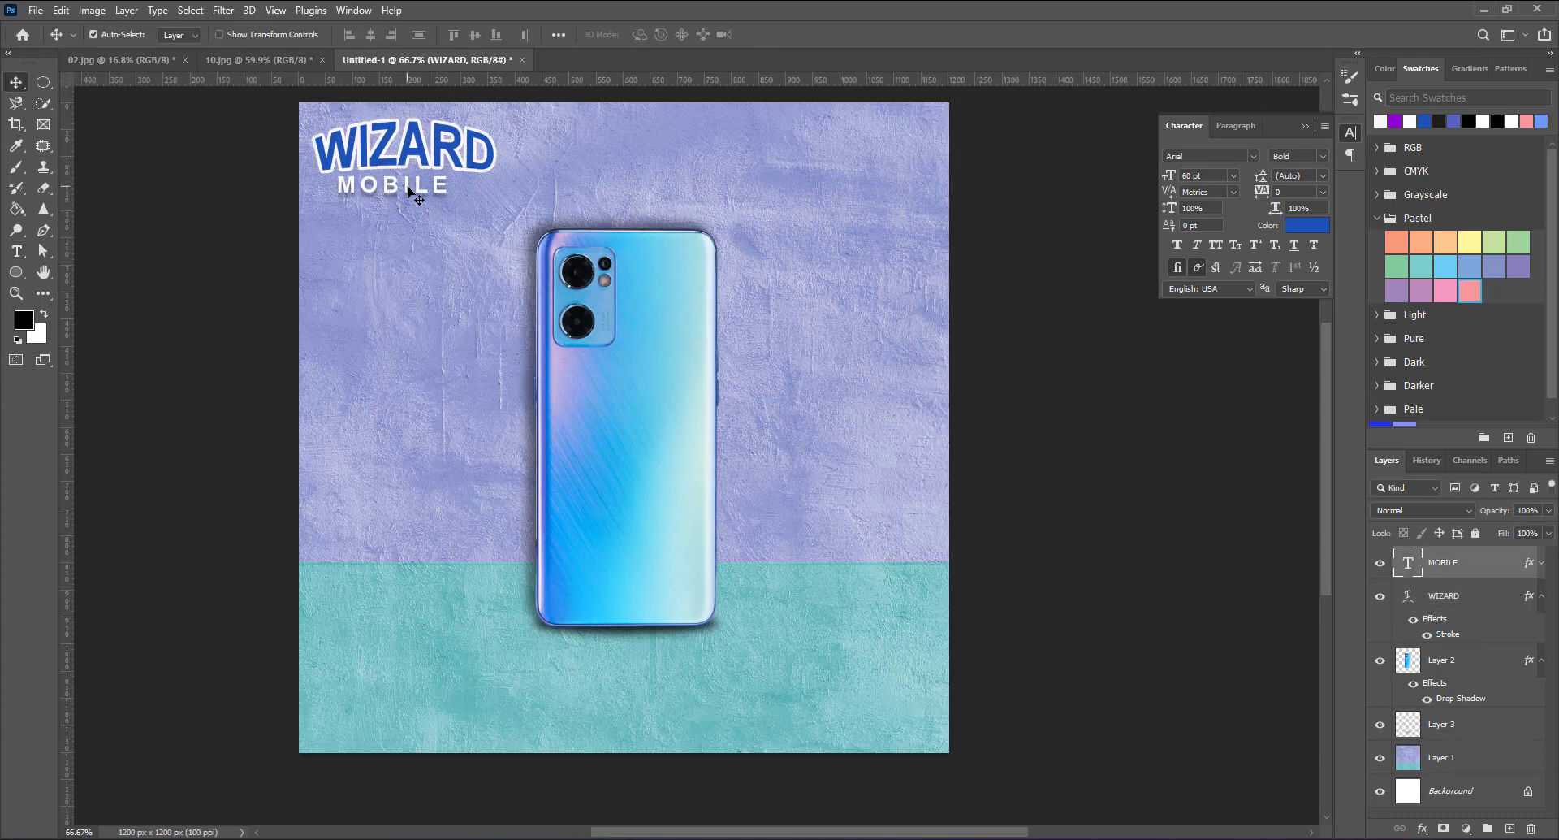
Step: Nudge MOBILE right and down beneath the arched WIZARD, then make WIZARD's layer active
{"action": "mouse_move", "coordinate": [404, 192]}
{"action": "left_mouse_down"}
{"action": "mouse_move", "coordinate": [415, 205]}
{"action": "mouse_move", "coordinate": [451, 180]}
{"action": "left_mouse_up"}
{"action": "left_click", "coordinate": [449, 174]}
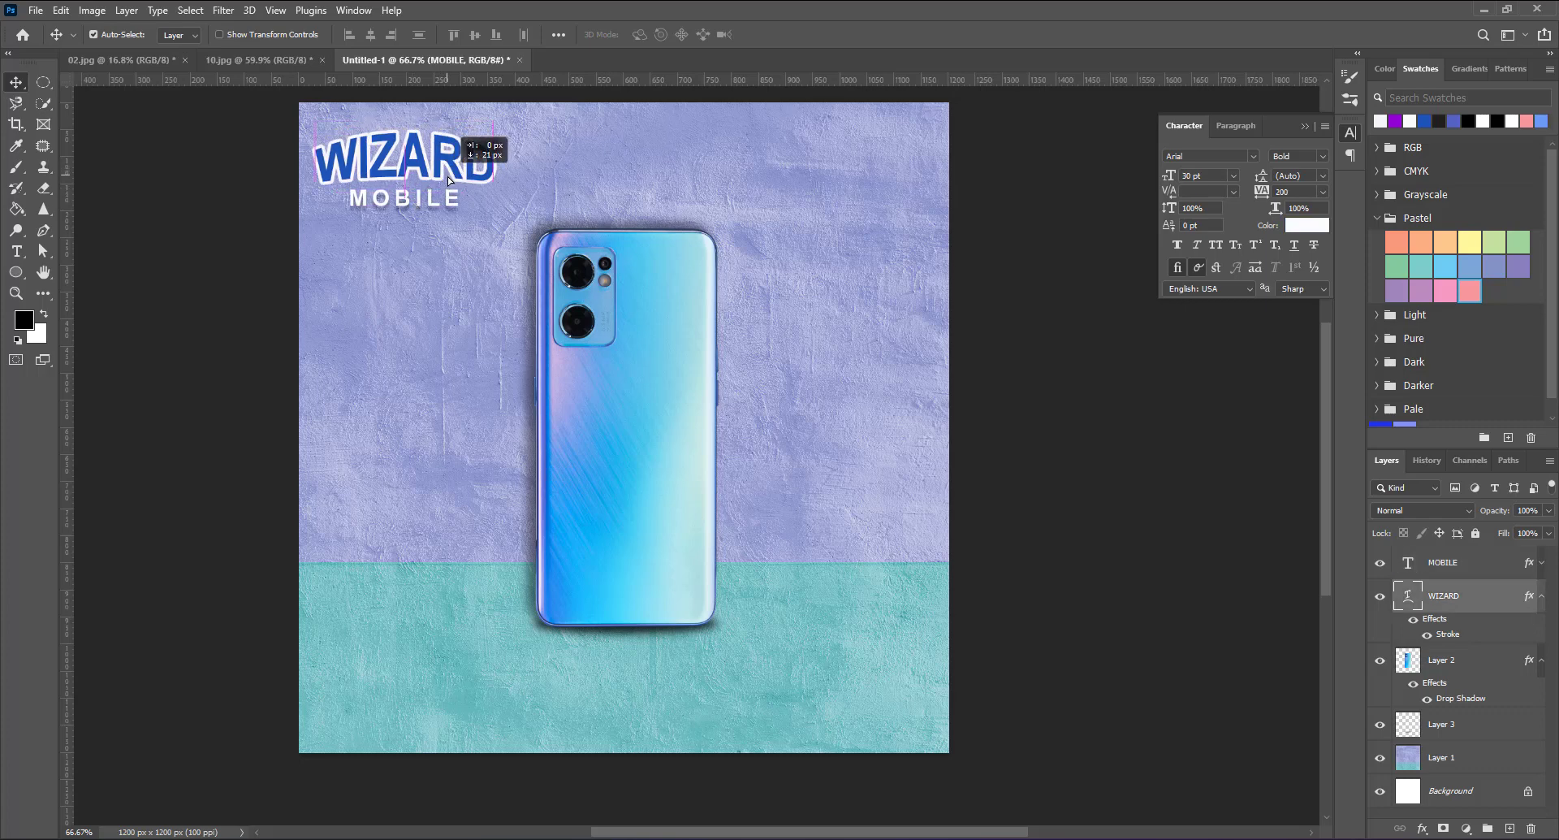
{"action": "left_click", "coordinate": [683, 672]}
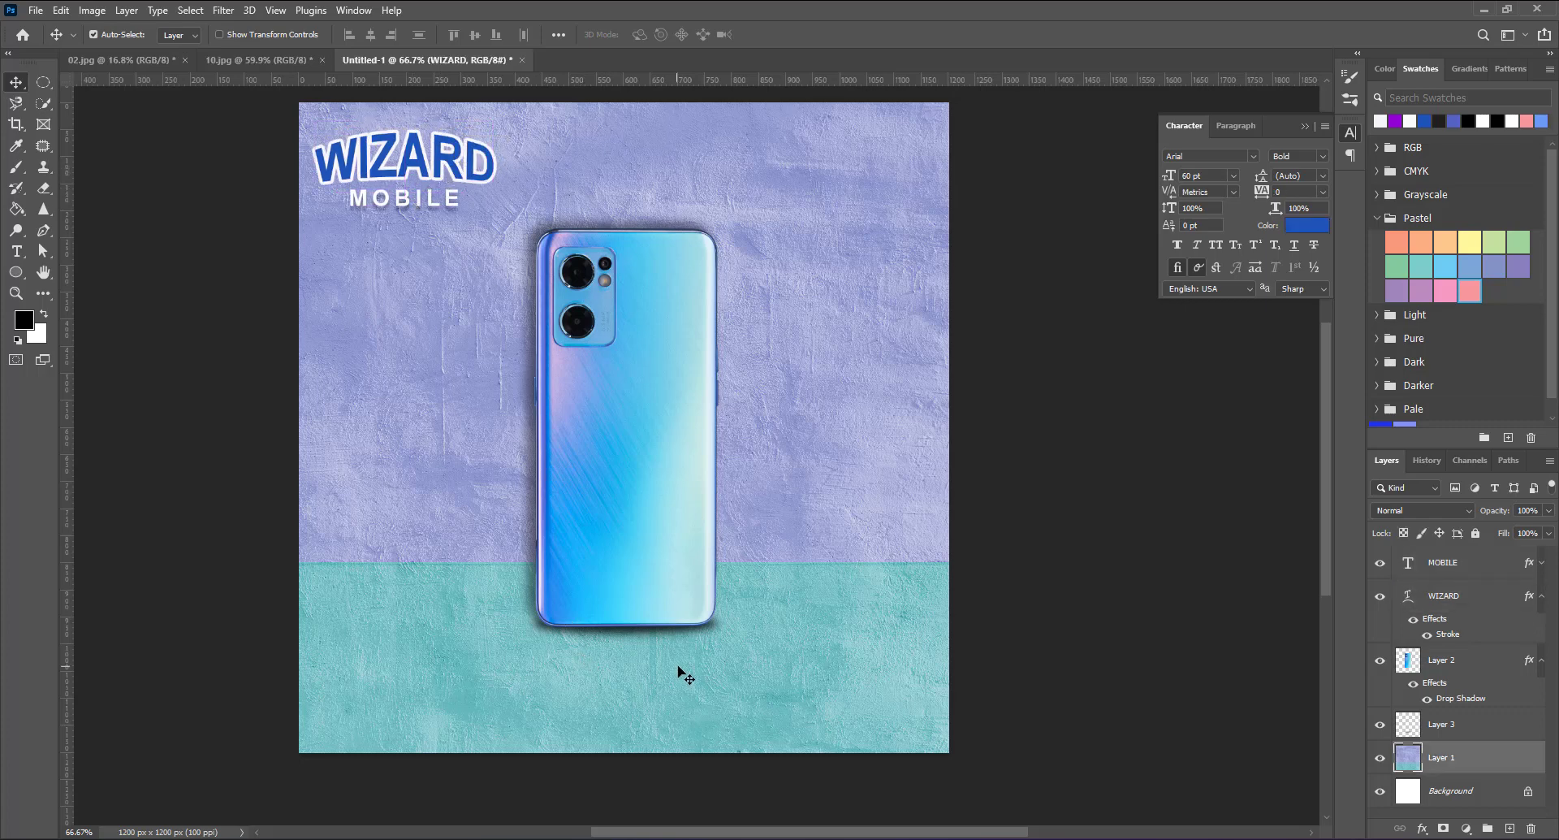
{"action": "left_click", "coordinate": [492, 187]}
{"action": "left_click", "coordinate": [447, 200]}
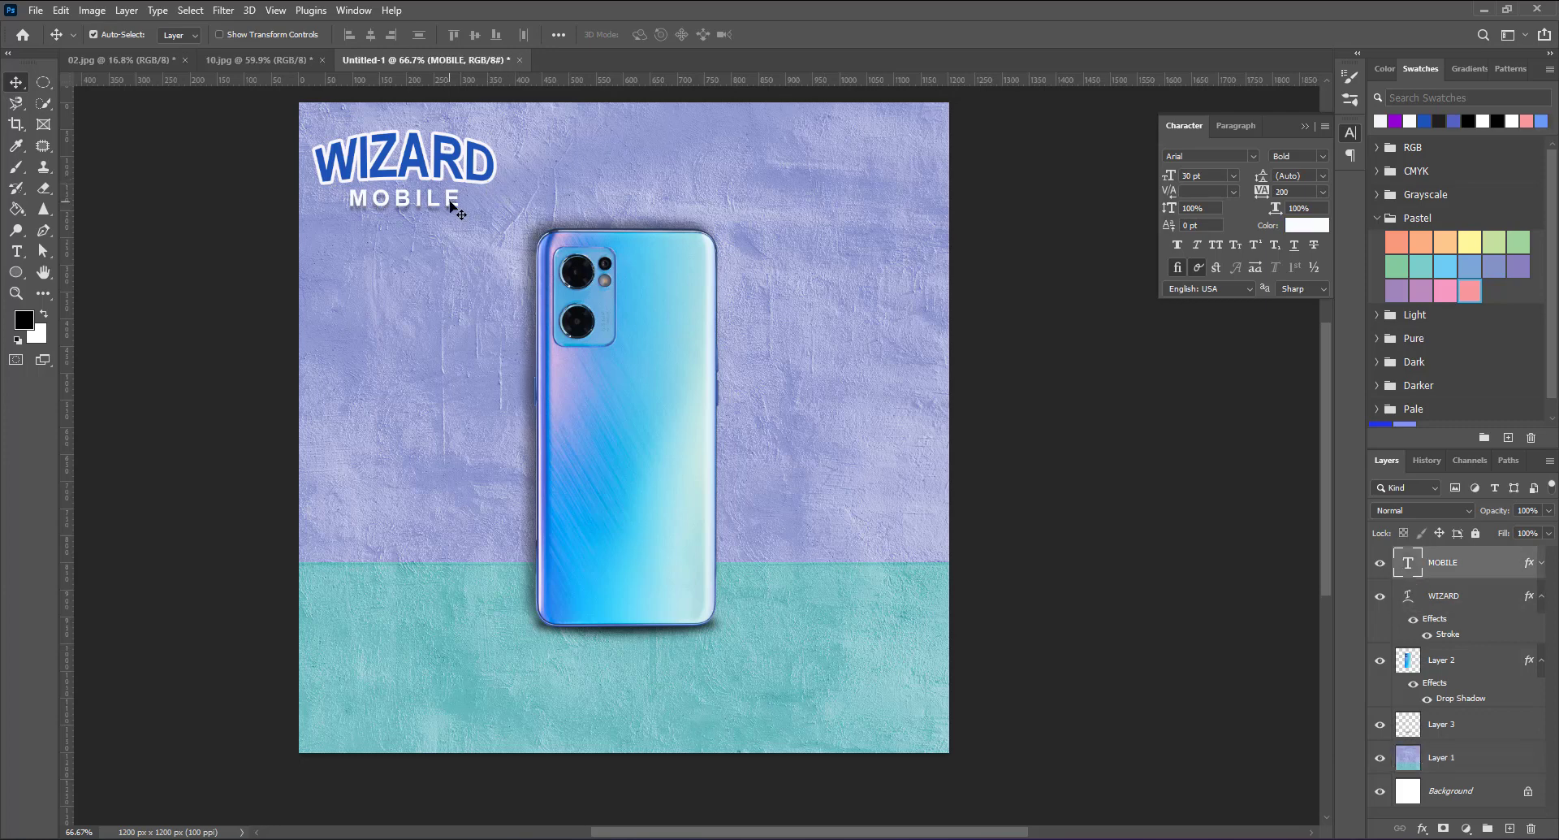
{"action": "left_click", "coordinate": [1491, 597]}
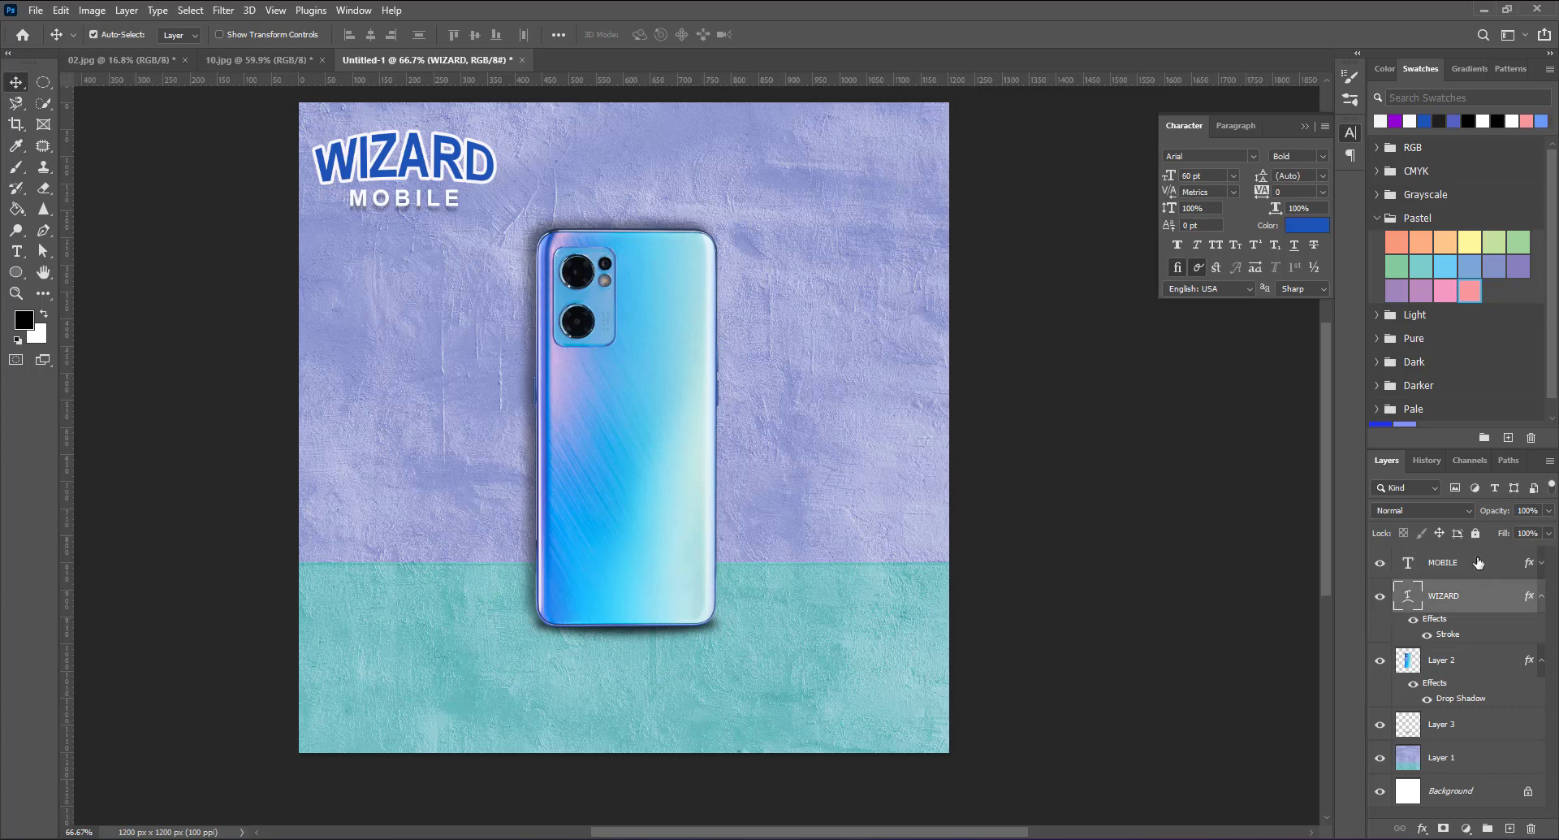
{"action": "left_click", "coordinate": [1479, 563]}
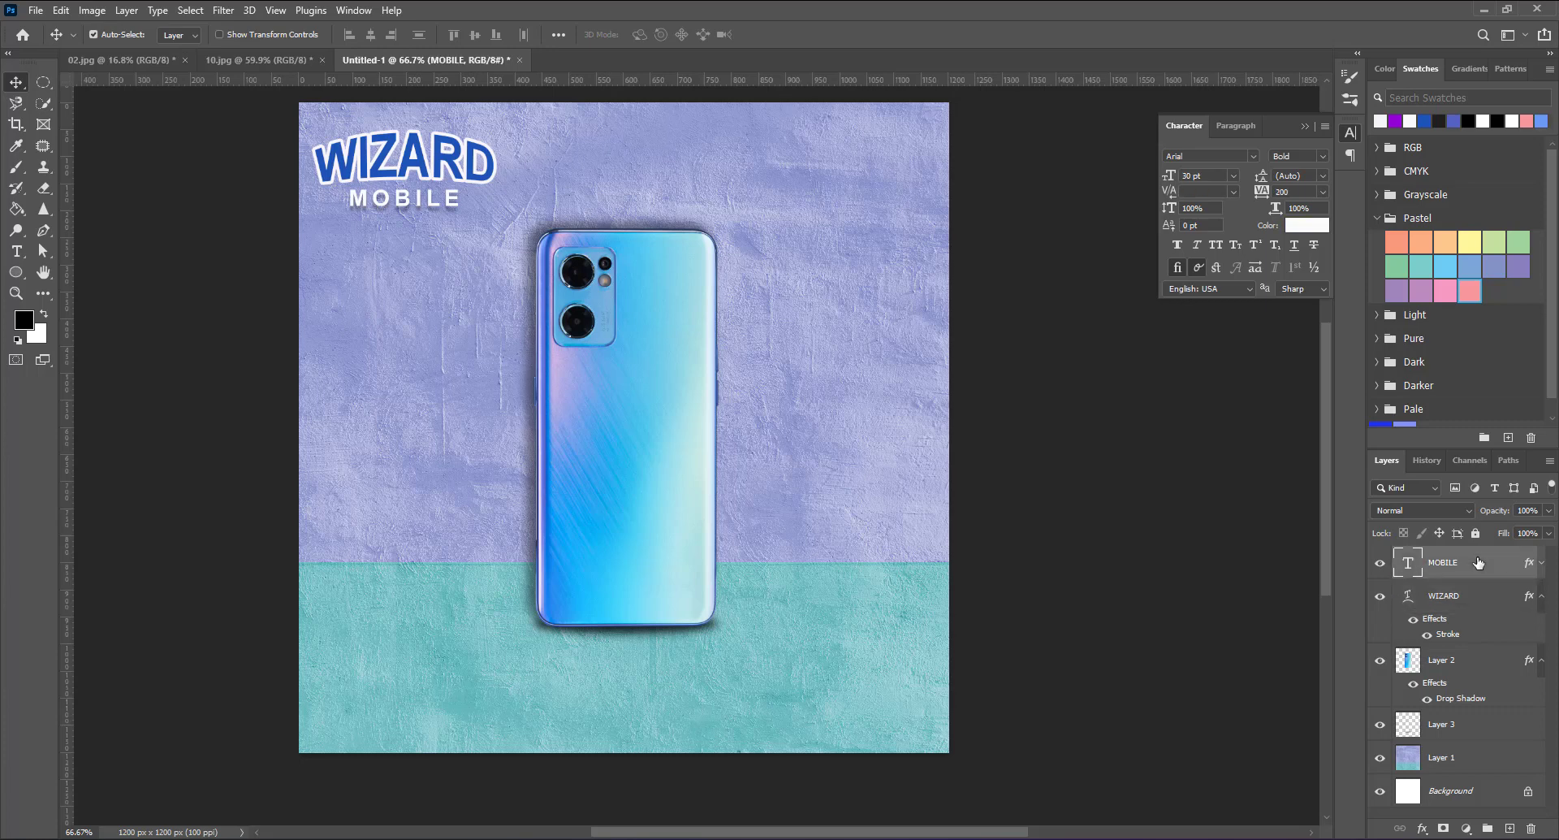
{"action": "left_click", "coordinate": [1490, 601]}
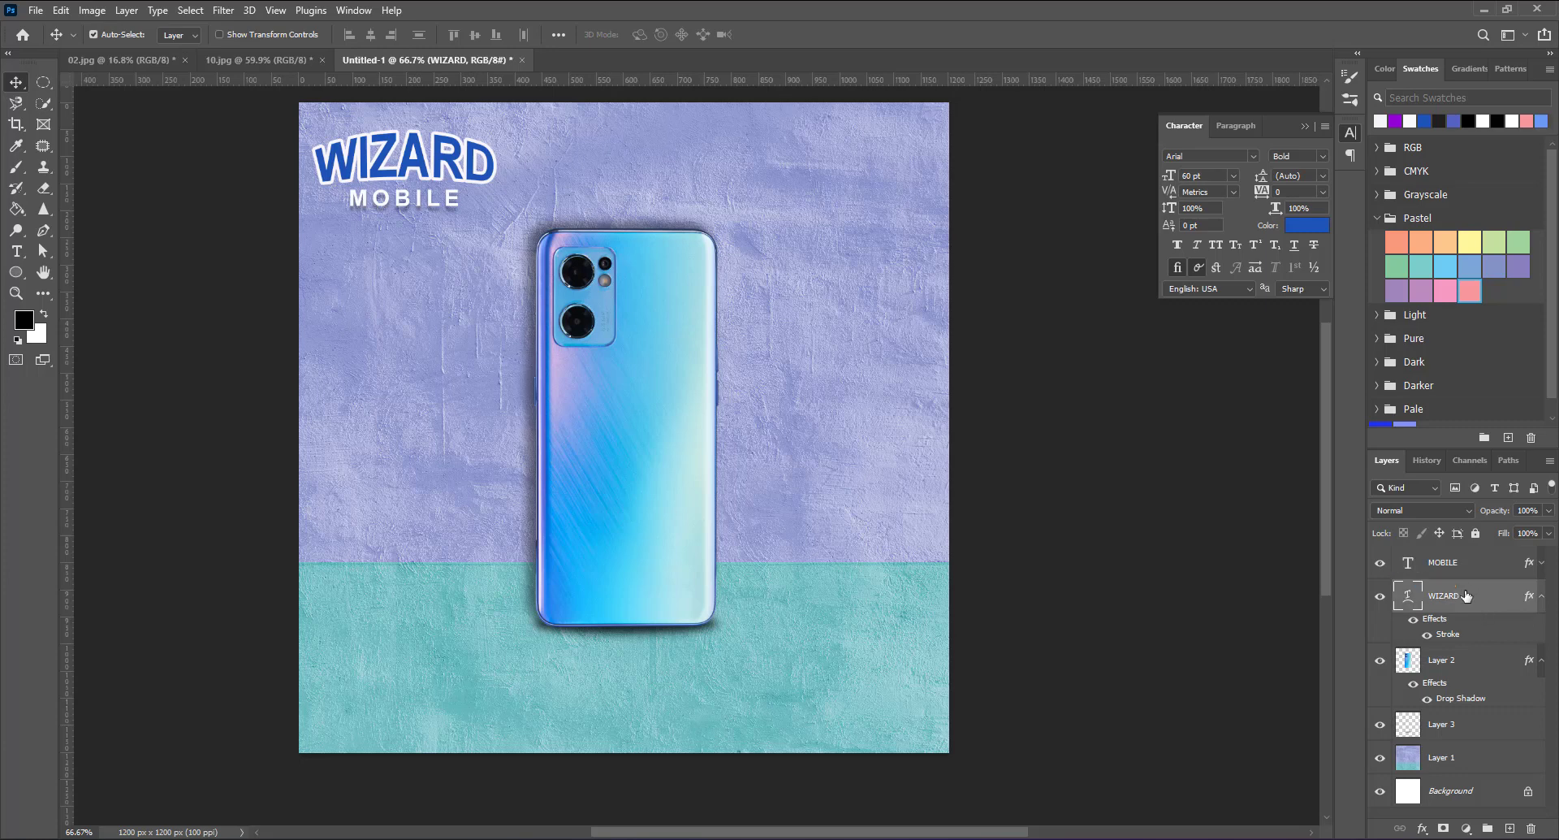
Step: Add a default Drop Shadow effect to the WIZARD text layer, then select the texture layer
{"action": "left_click", "coordinate": [1423, 828]}
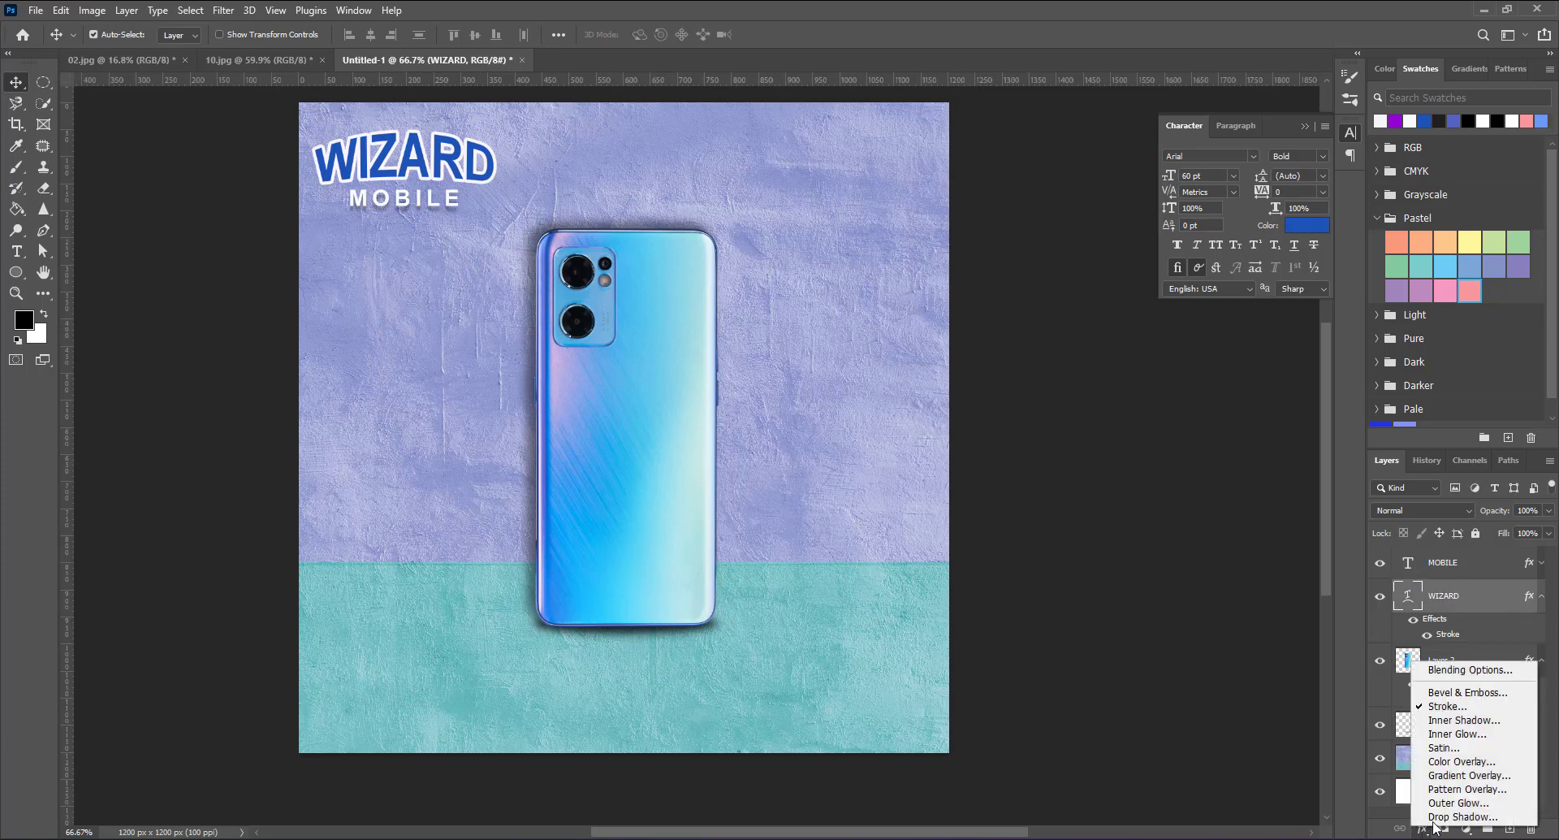
{"action": "left_click", "coordinate": [1458, 816]}
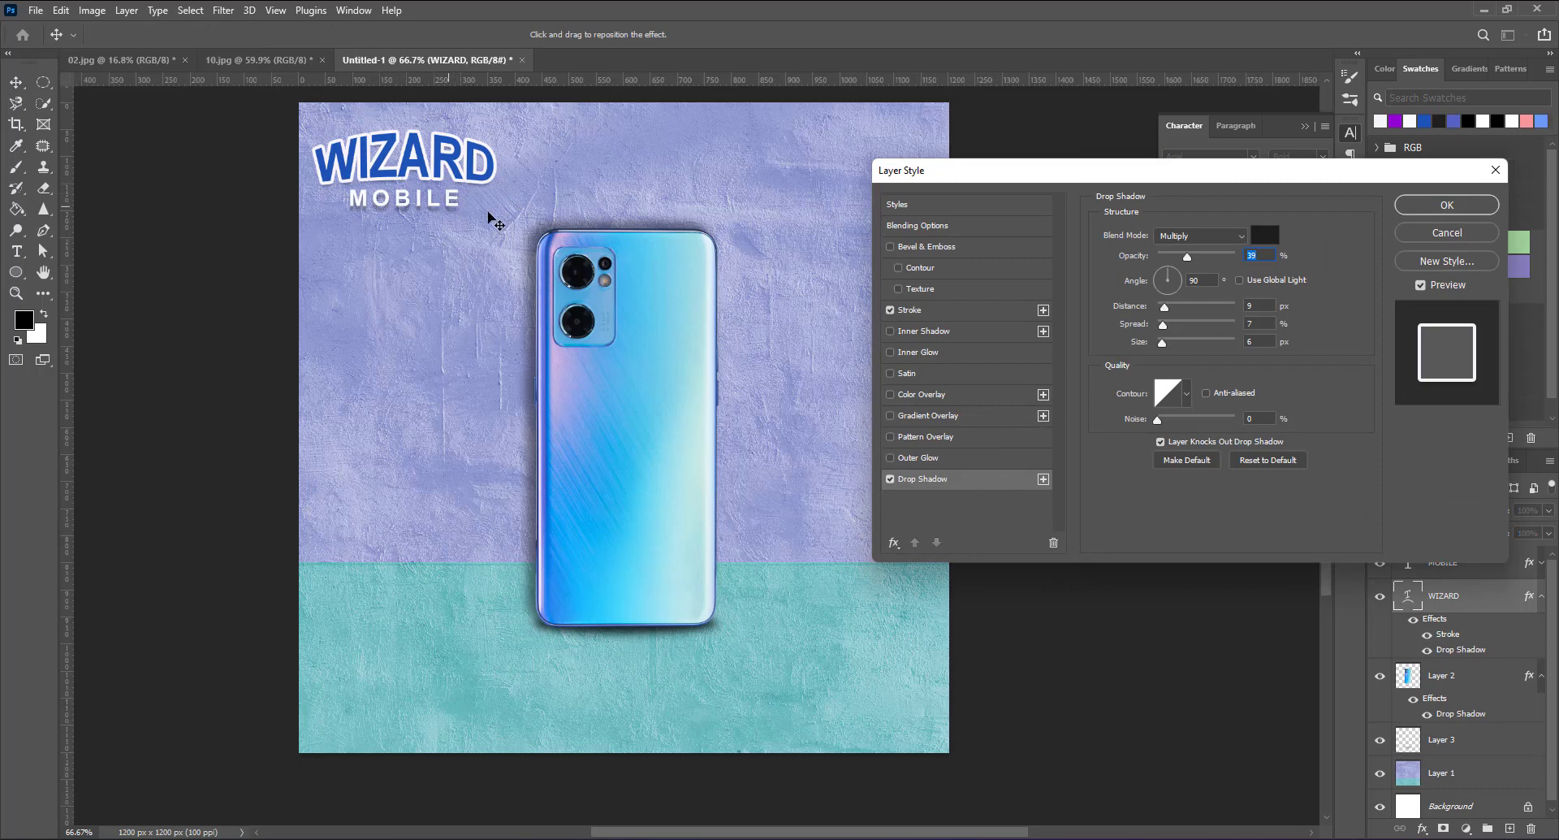
{"action": "left_click", "coordinate": [1416, 208]}
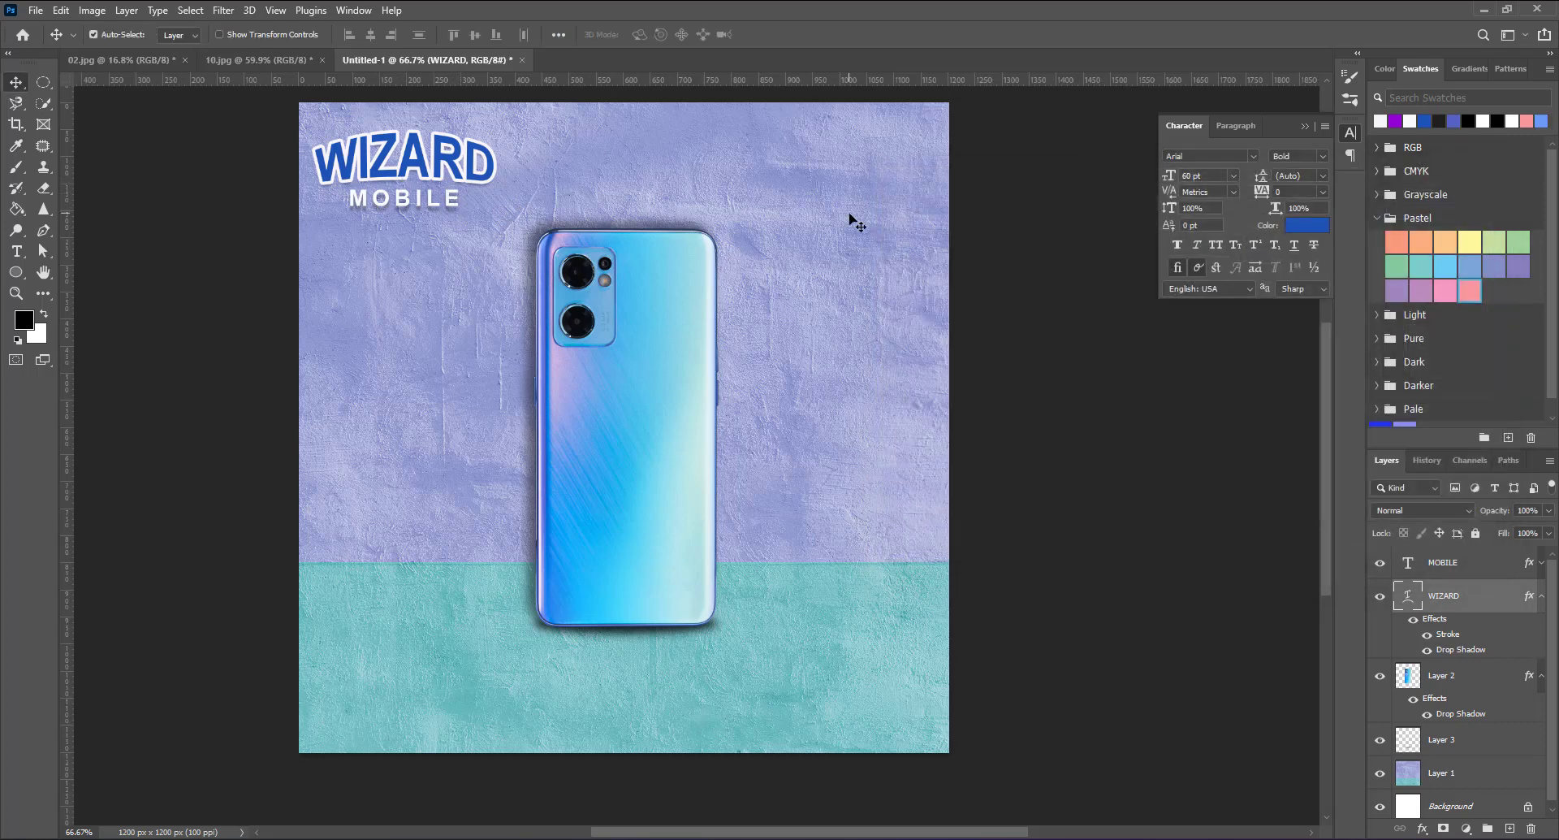
{"action": "left_click", "coordinate": [849, 214]}
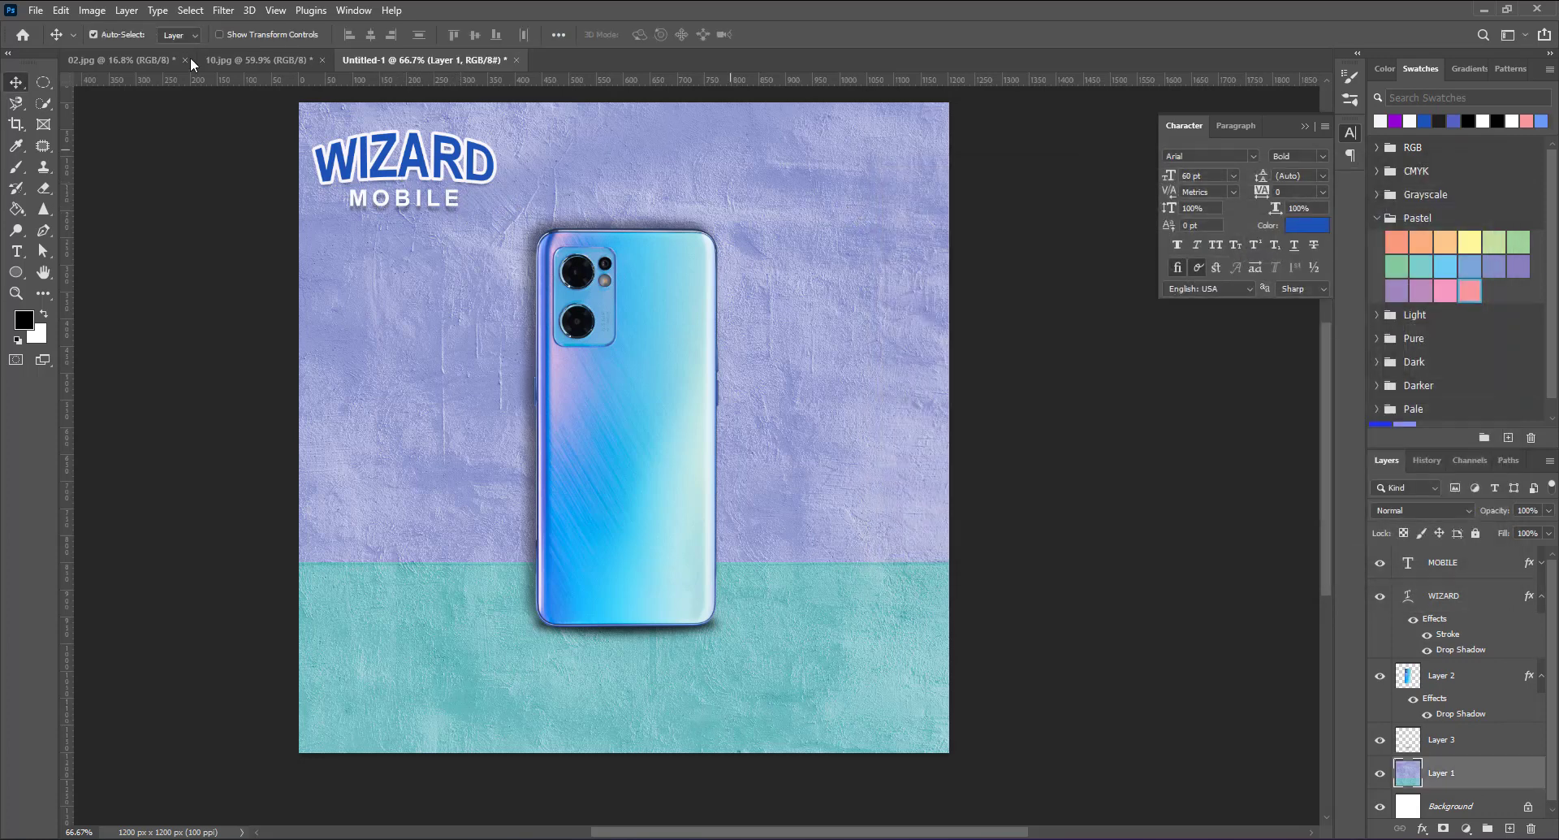
Step: Save As the poster in Photoshop format under the name 'Ad mobile'
{"action": "left_click", "coordinate": [36, 11]}
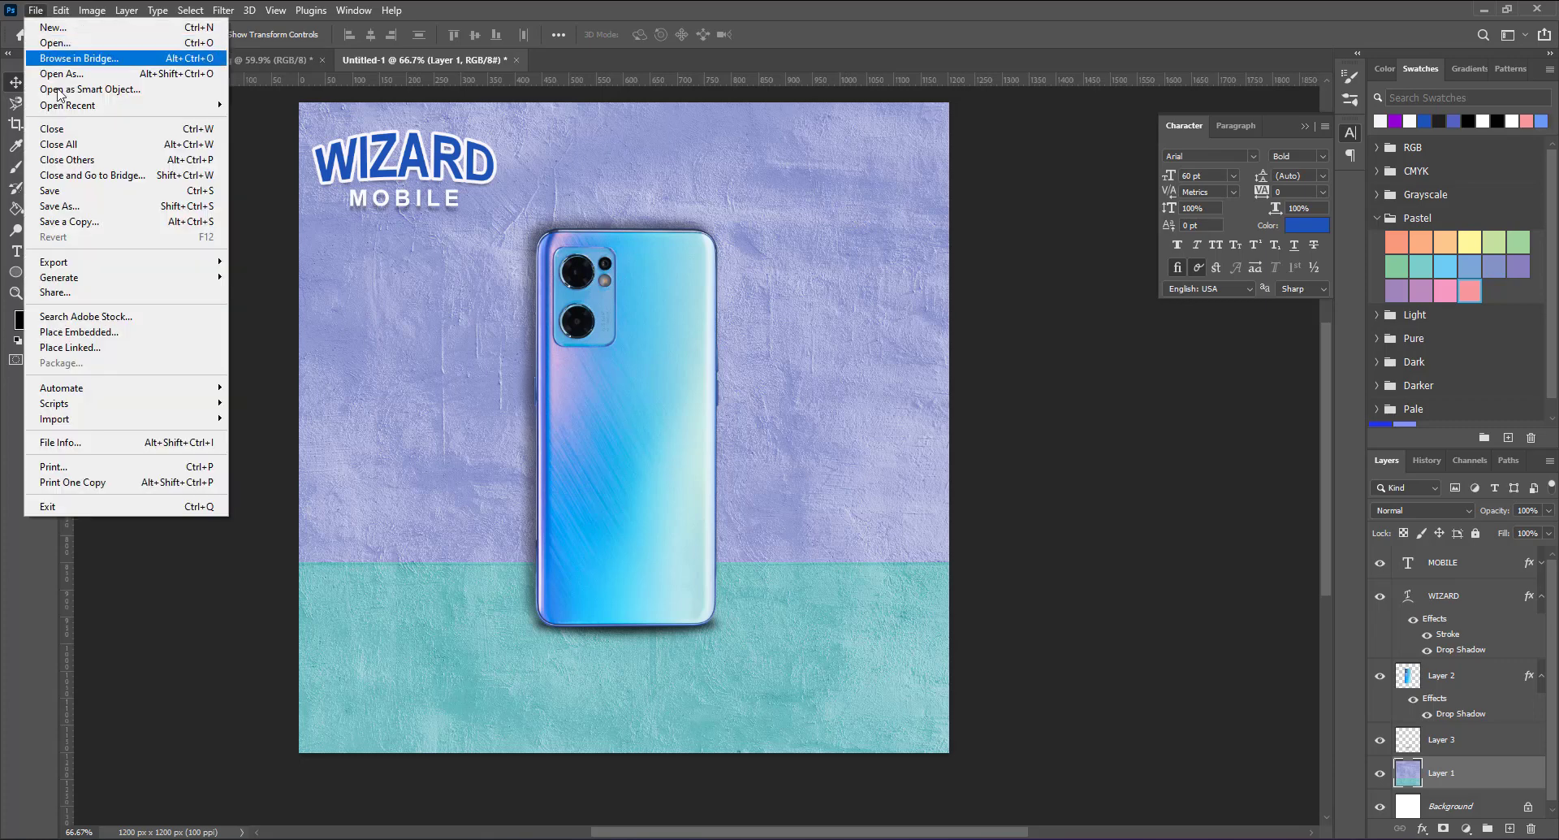
{"action": "left_click", "coordinate": [59, 206]}
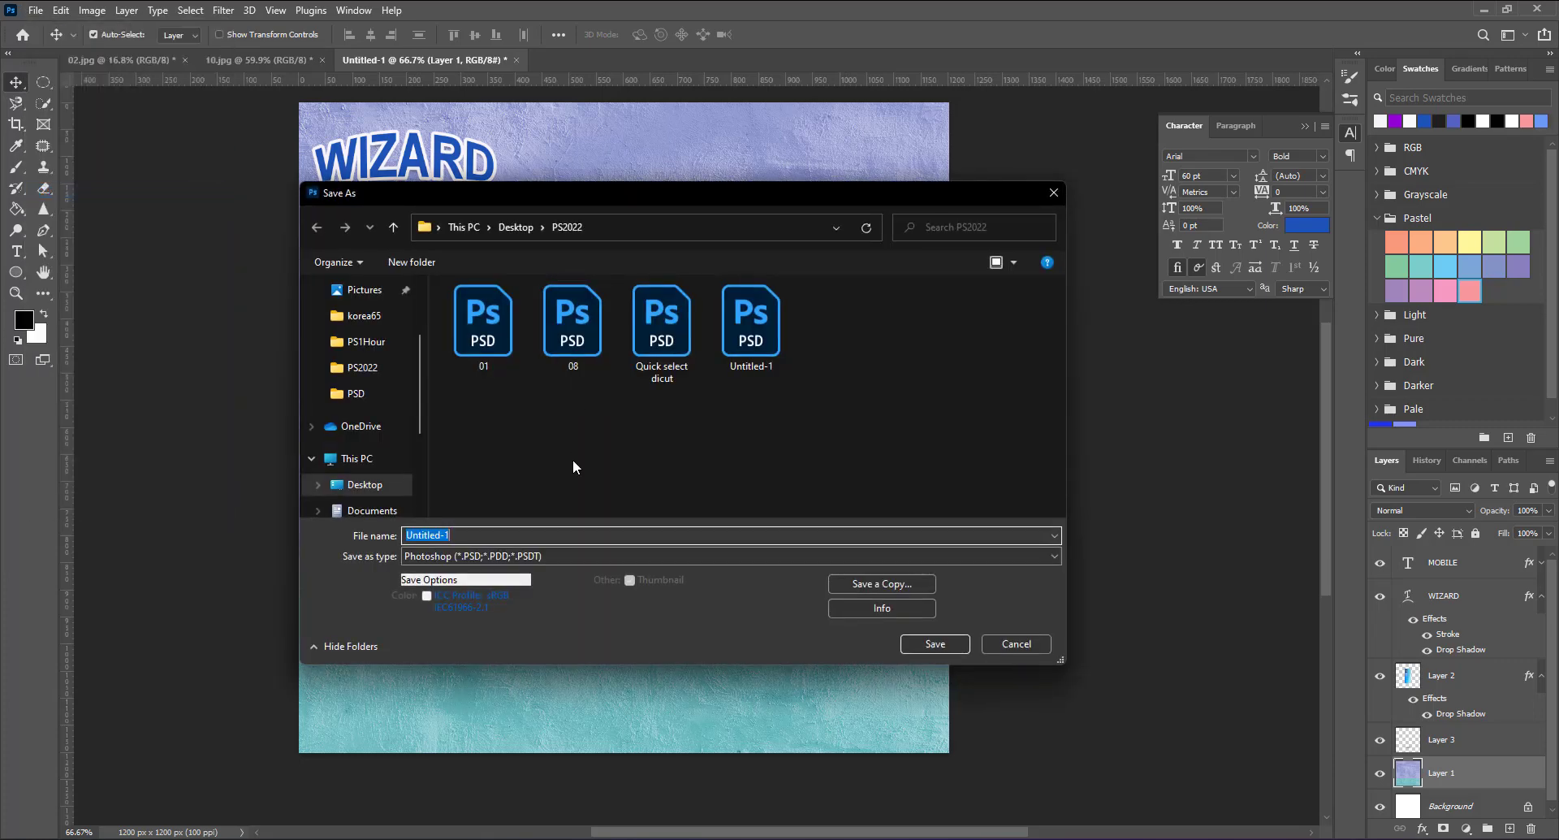
{"action": "type", "text": "Ad m"}
{"action": "type", "text": "obile"}
{"action": "key", "text": "Return"}
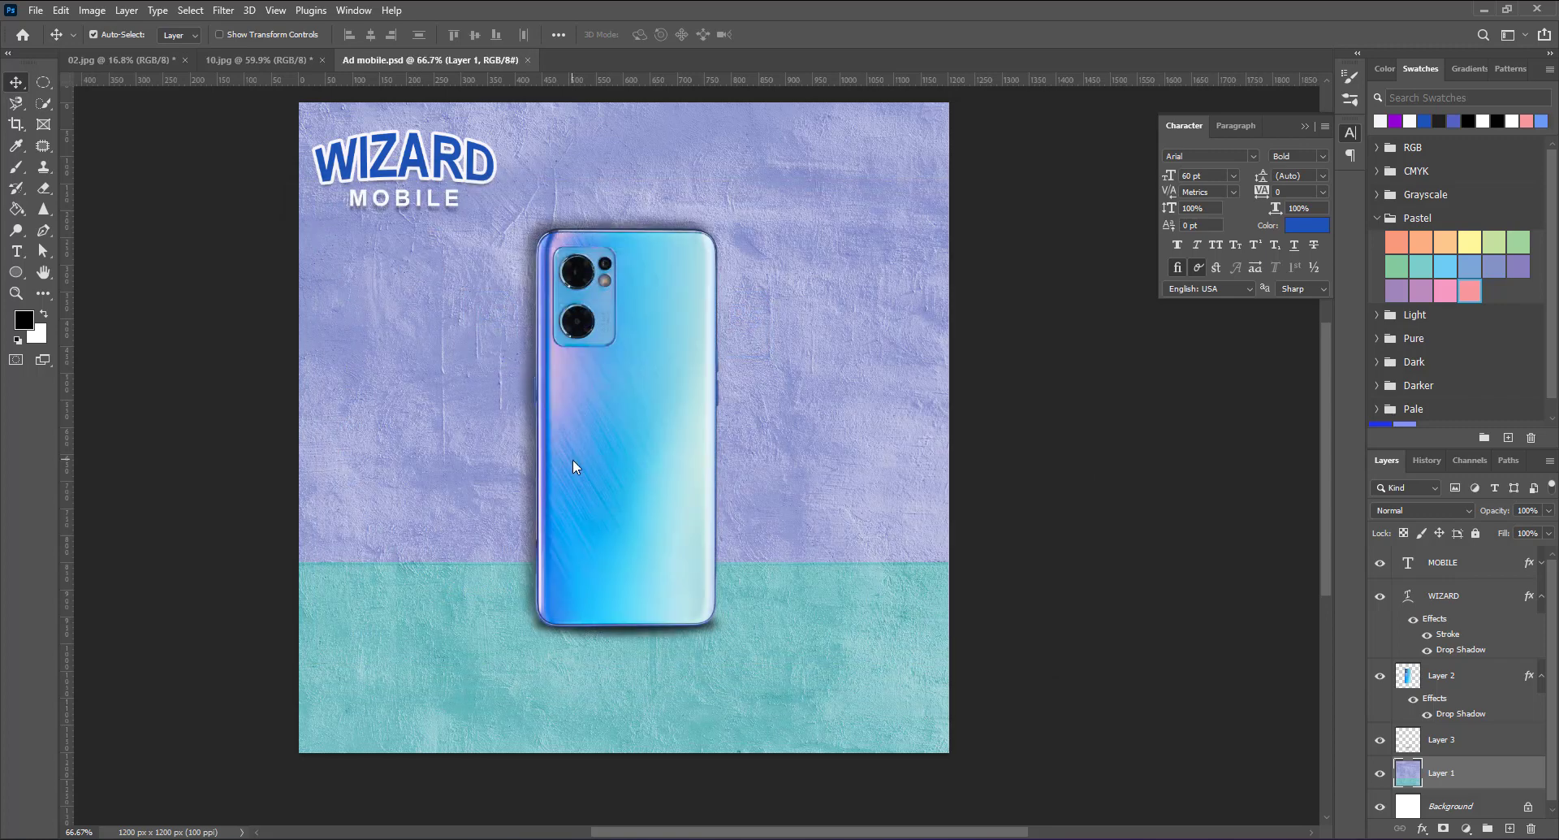